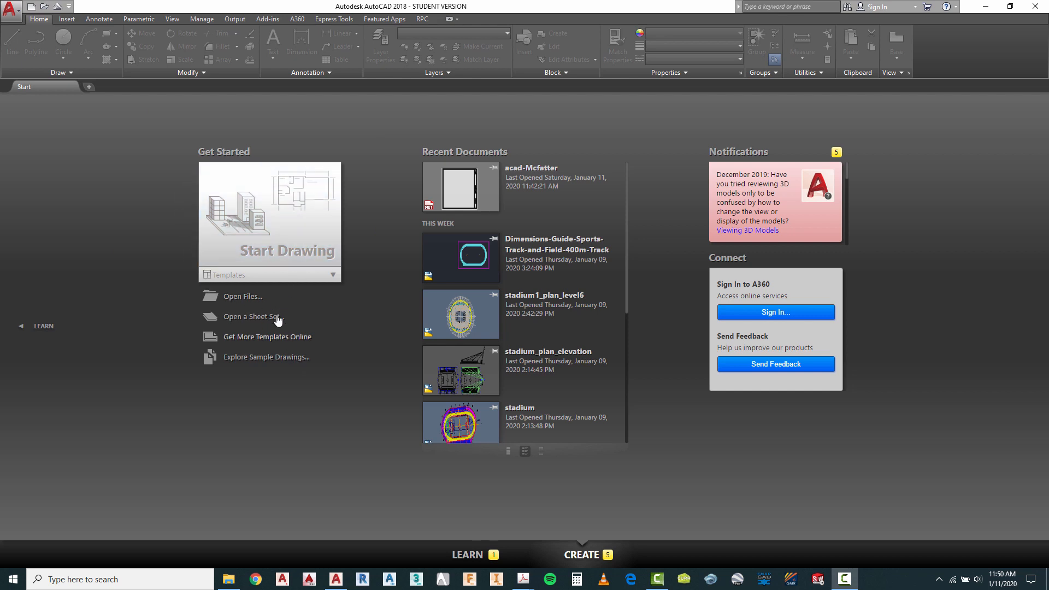
Step: Create a new drawing from the acad-Mcfatter.dwt template
{"action": "left_click", "coordinate": [264, 278]}
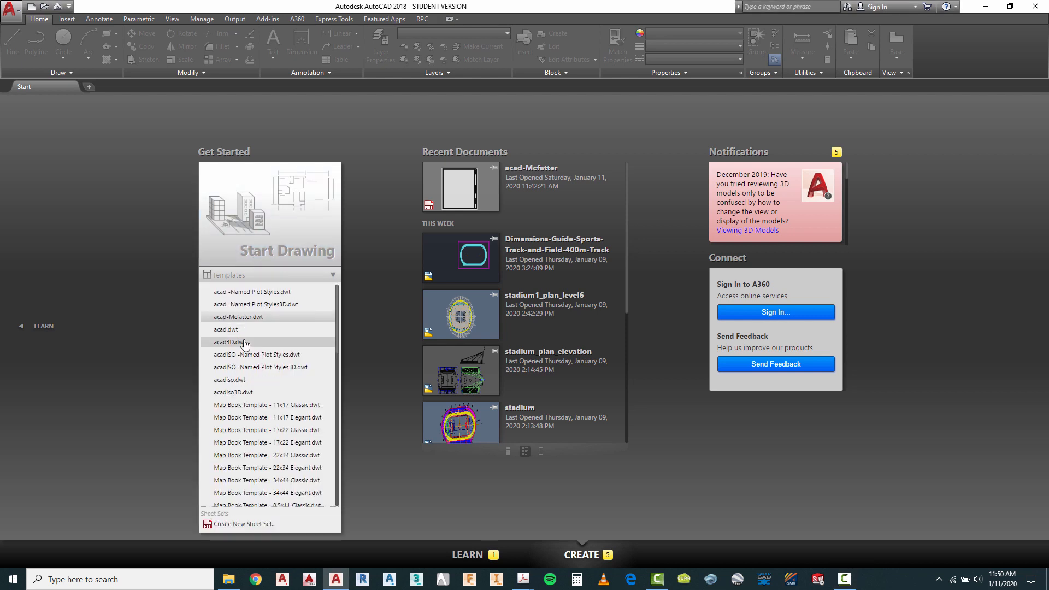
{"action": "left_click", "coordinate": [136, 165]}
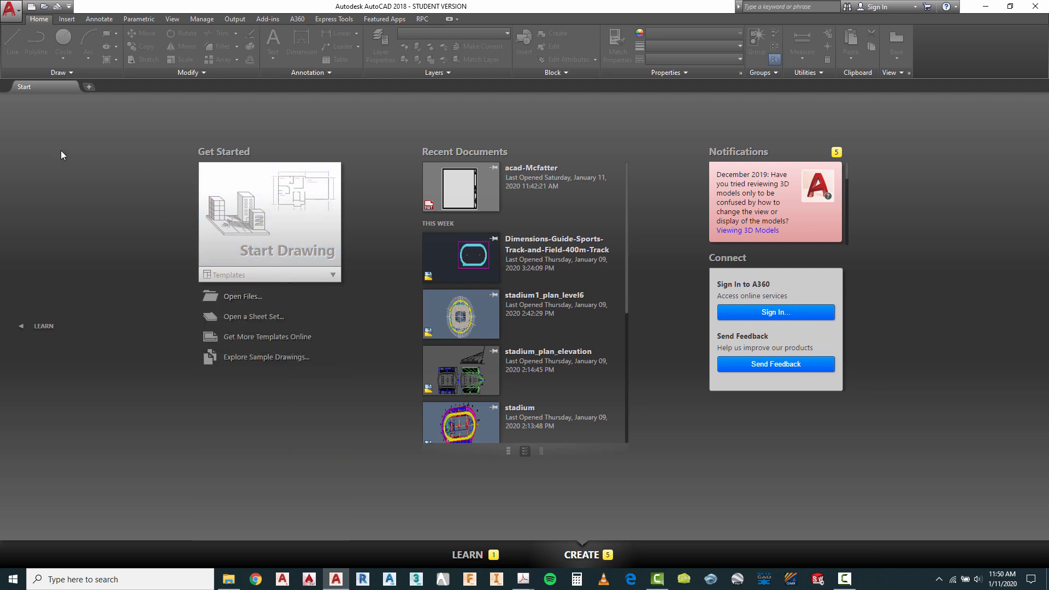
{"action": "left_click", "coordinate": [19, 15]}
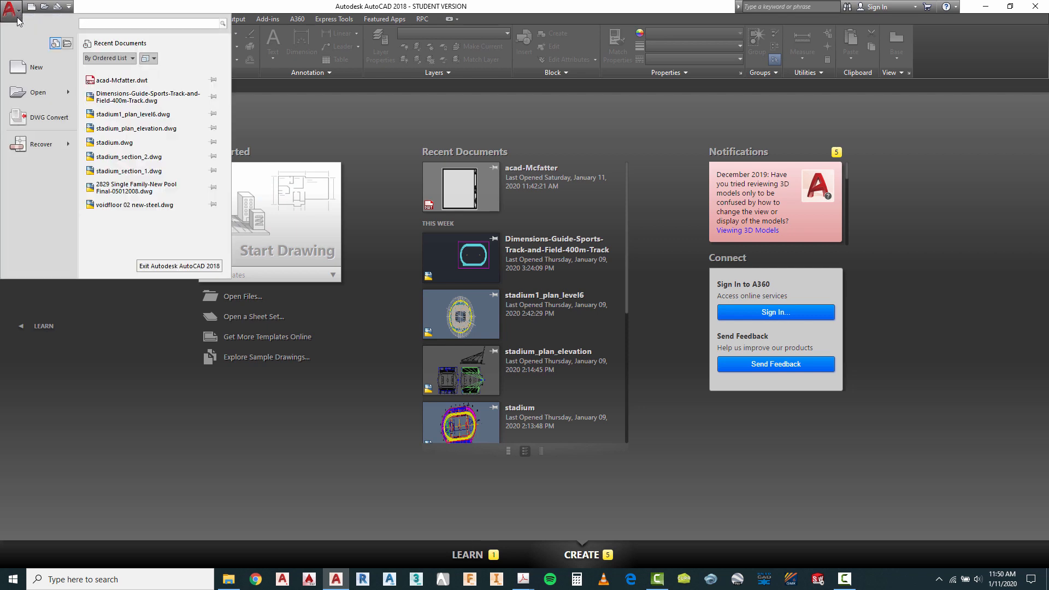
{"action": "left_click", "coordinate": [37, 70]}
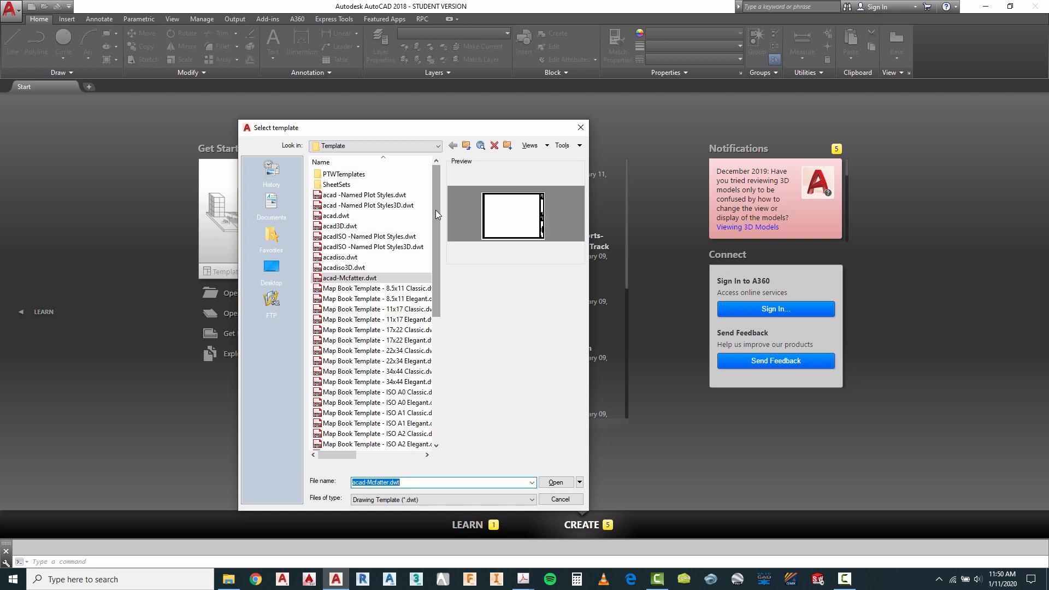
{"action": "left_click", "coordinate": [345, 278]}
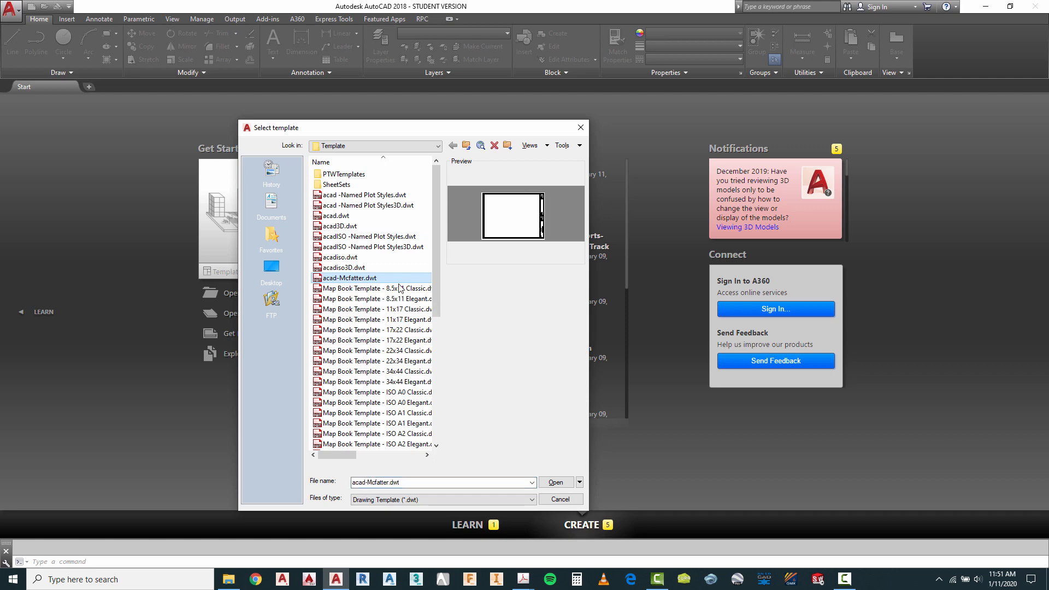
{"action": "left_click", "coordinate": [551, 484]}
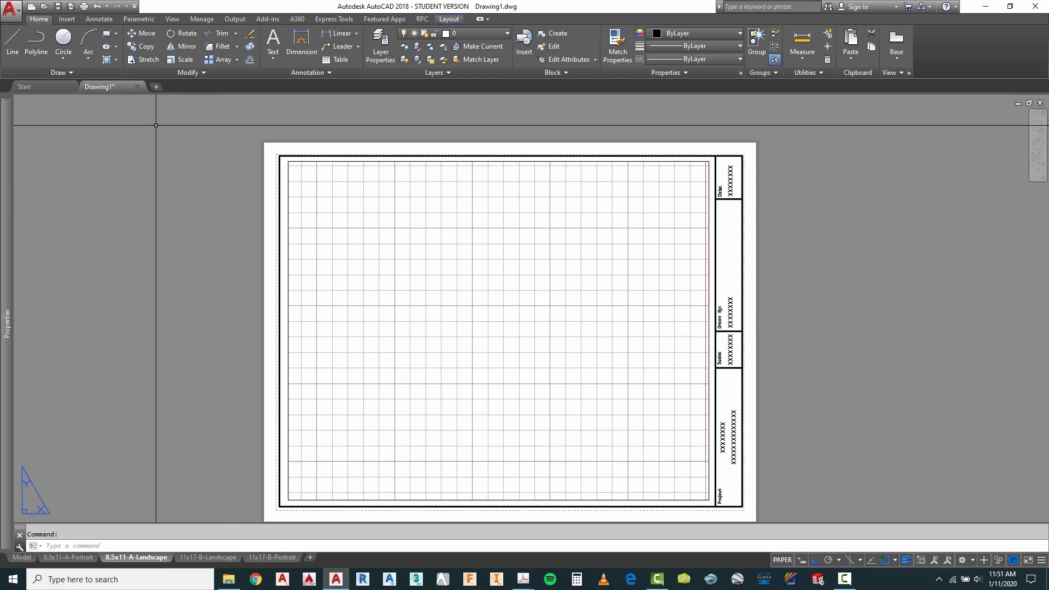
Step: Examine the 8.5x11 and 11x17 portrait and landscape layouts with their title blocks, and return to model space
{"action": "mouse_move", "coordinate": [106, 93]}
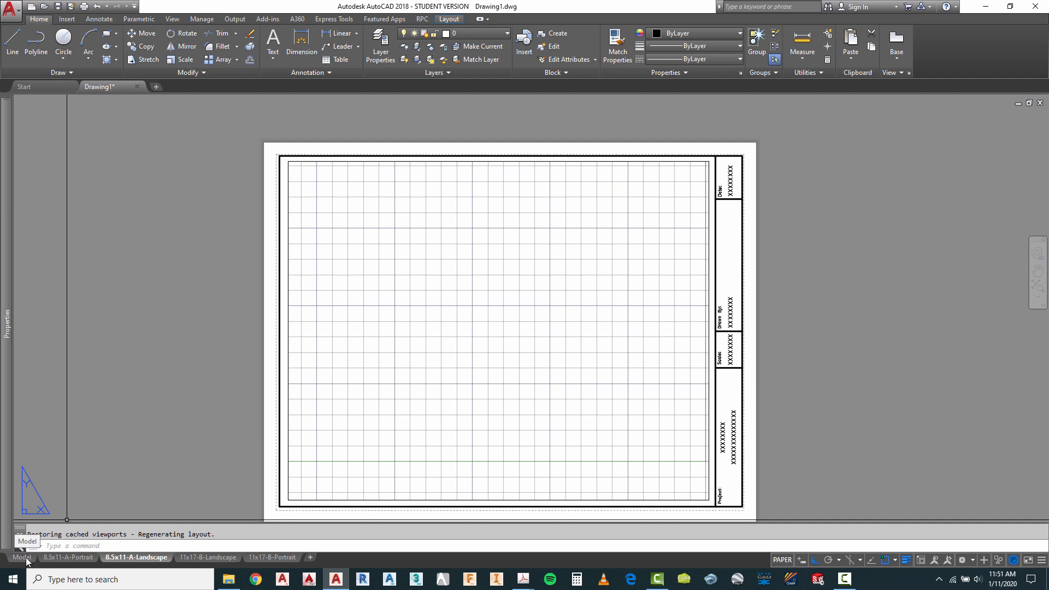
{"action": "mouse_move", "coordinate": [95, 561]}
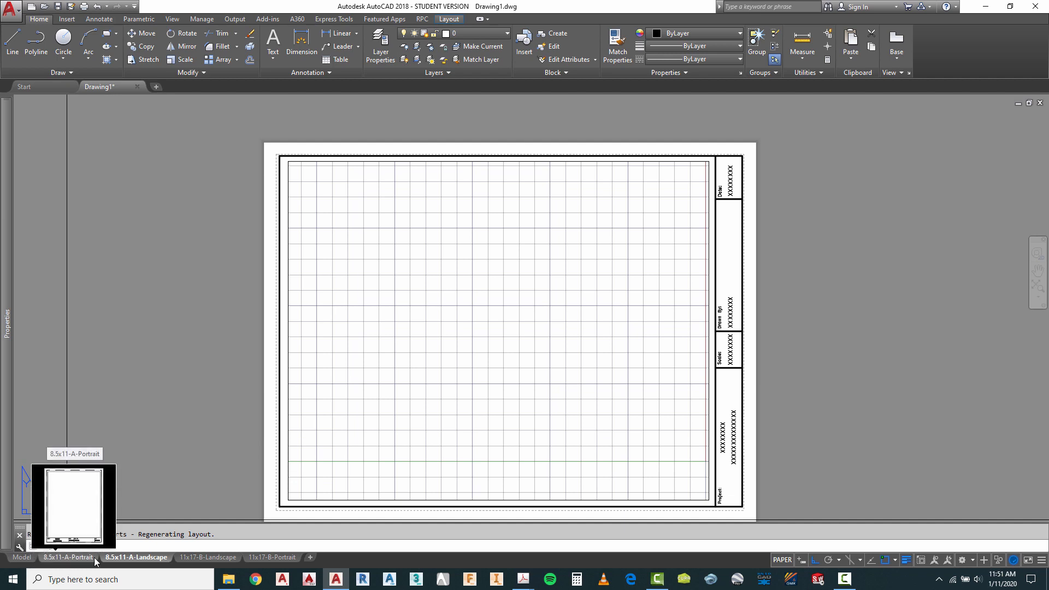
{"action": "mouse_move", "coordinate": [293, 559]}
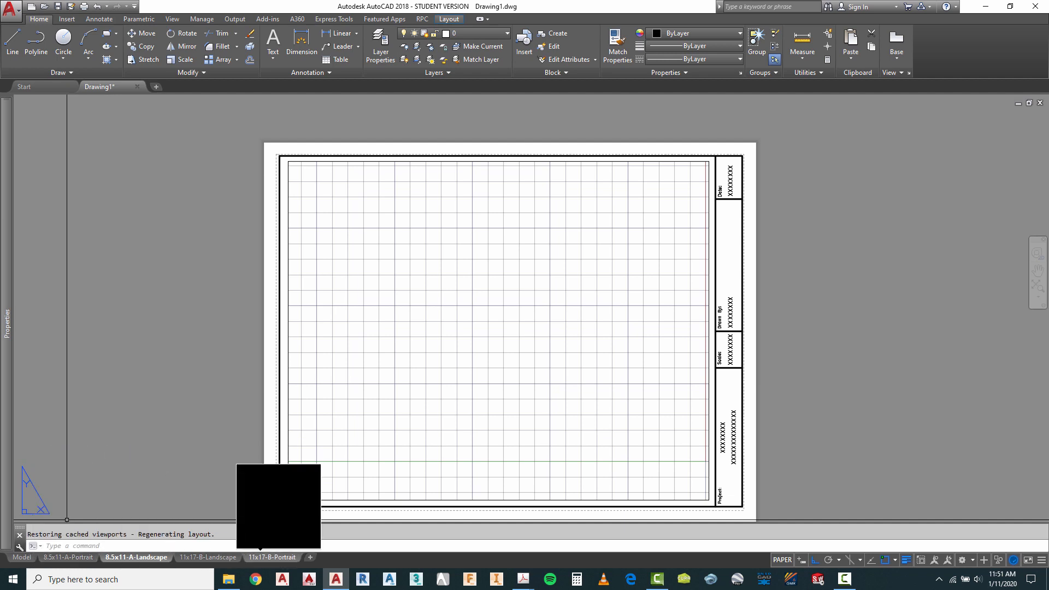
{"action": "left_click", "coordinate": [65, 560]}
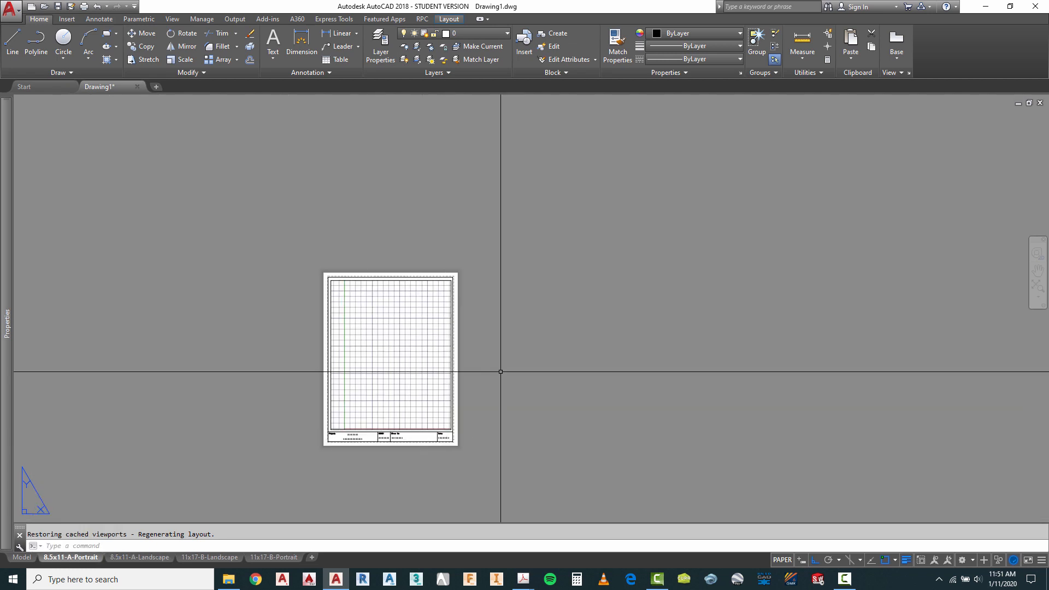
{"action": "left_click", "coordinate": [147, 563]}
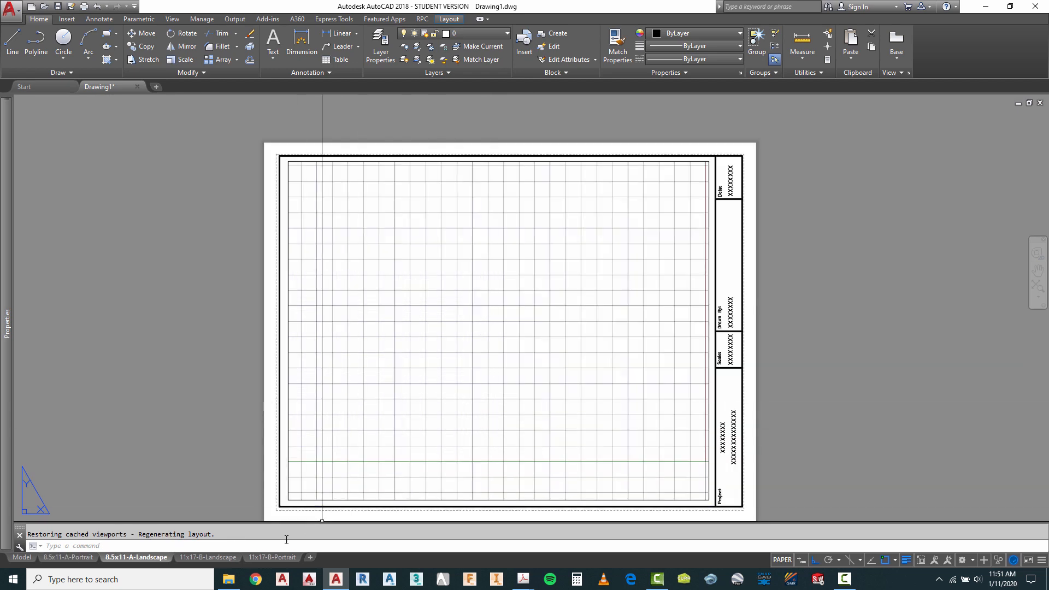
{"action": "left_click", "coordinate": [210, 559]}
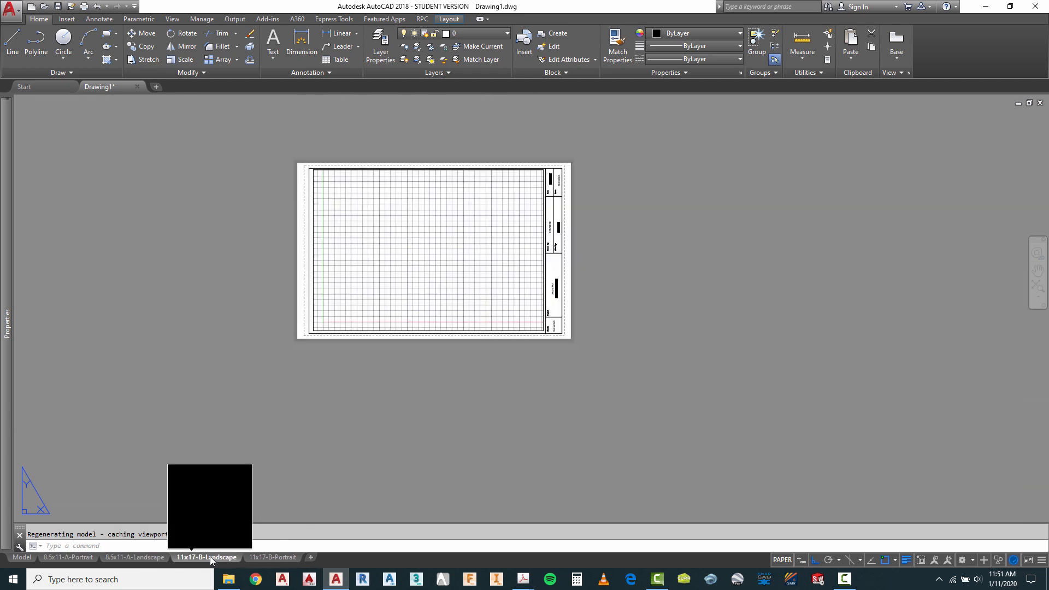
{"action": "left_click", "coordinate": [270, 558]}
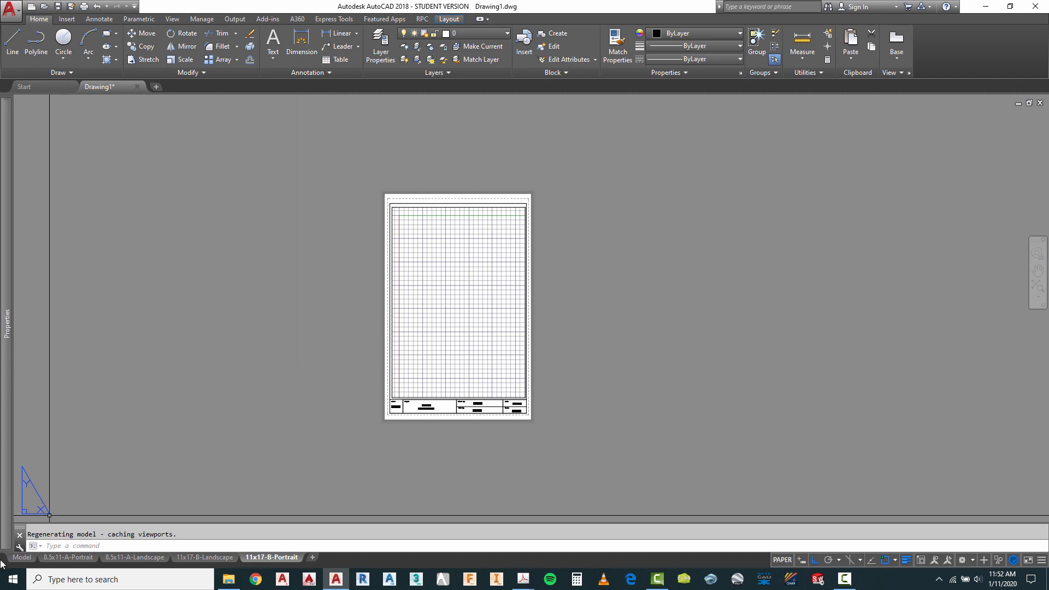
{"action": "left_click", "coordinate": [22, 557]}
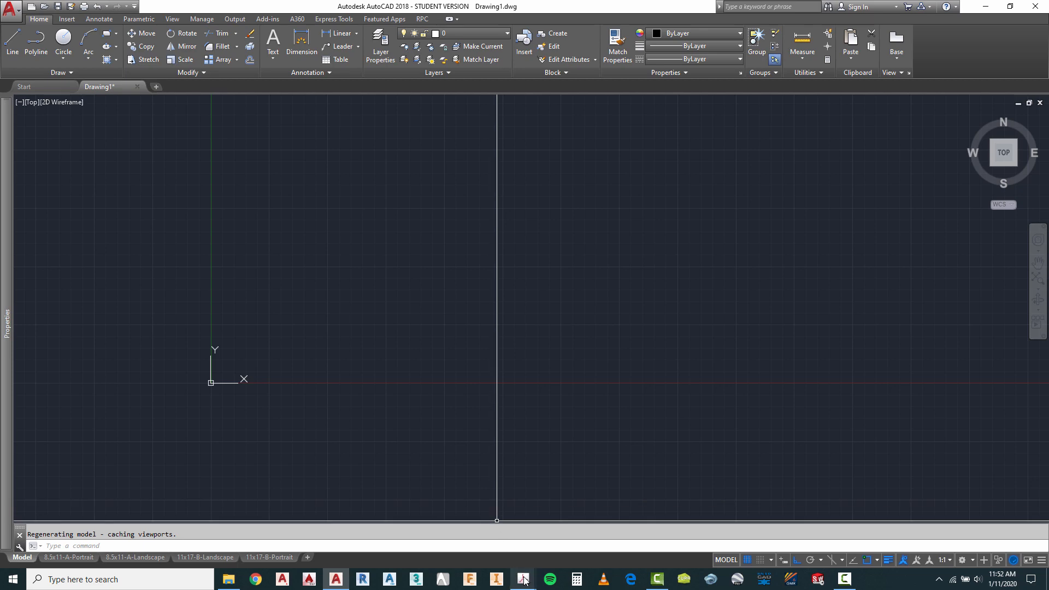
Step: Switch to Adobe Acrobat and examine the Marion floor plan in chapter 18 Floor Plan Layout.pdf, Marion Red Lines.pdf and Marion Survey.pdf
{"action": "mouse_move", "coordinate": [524, 581]}
{"action": "left_click", "coordinate": [403, 538]}
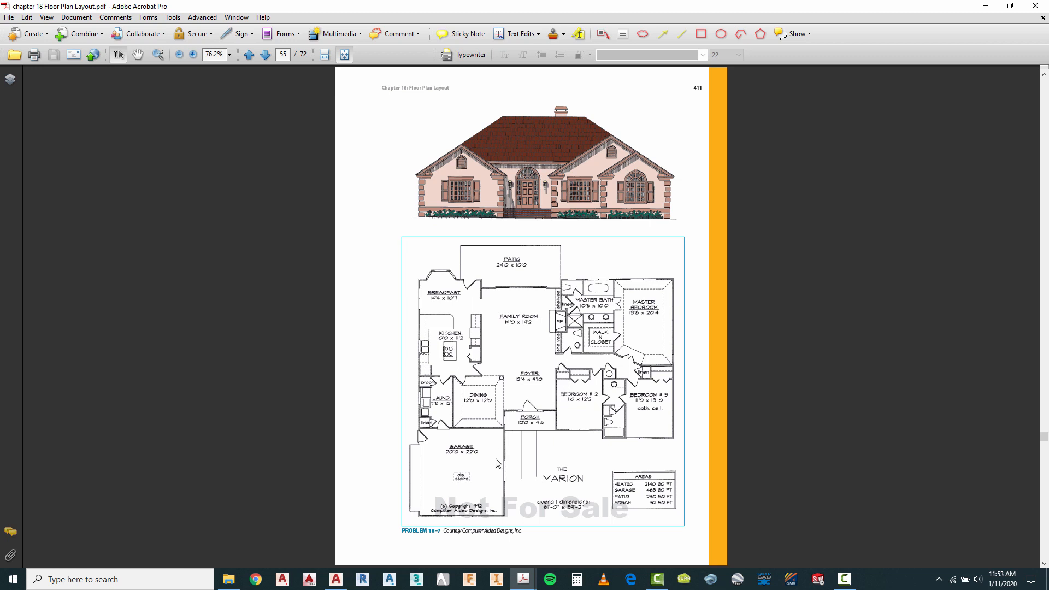
{"action": "mouse_move", "coordinate": [529, 581]}
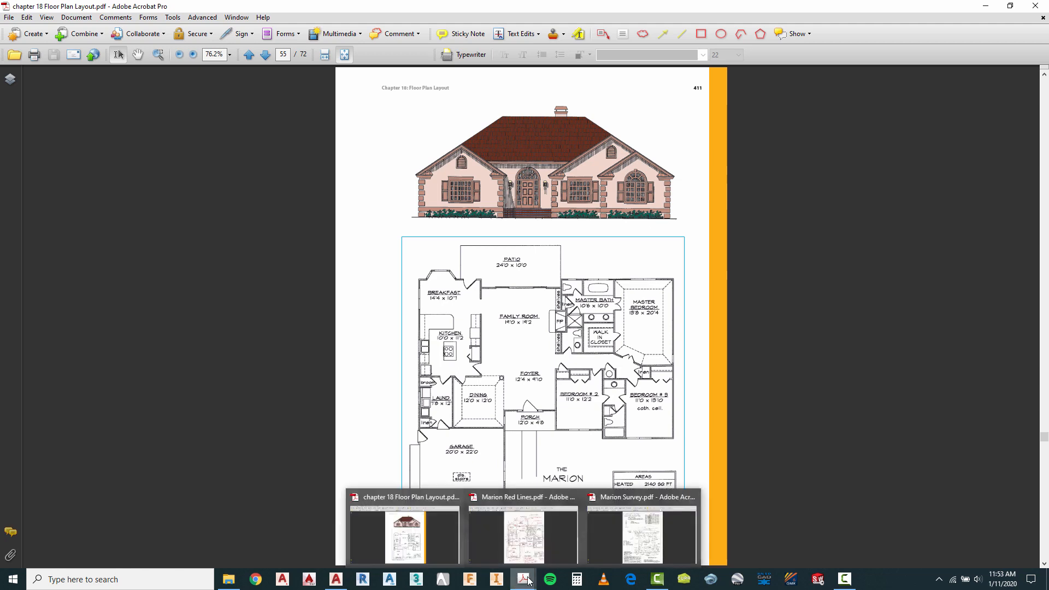
{"action": "left_click", "coordinate": [529, 538]}
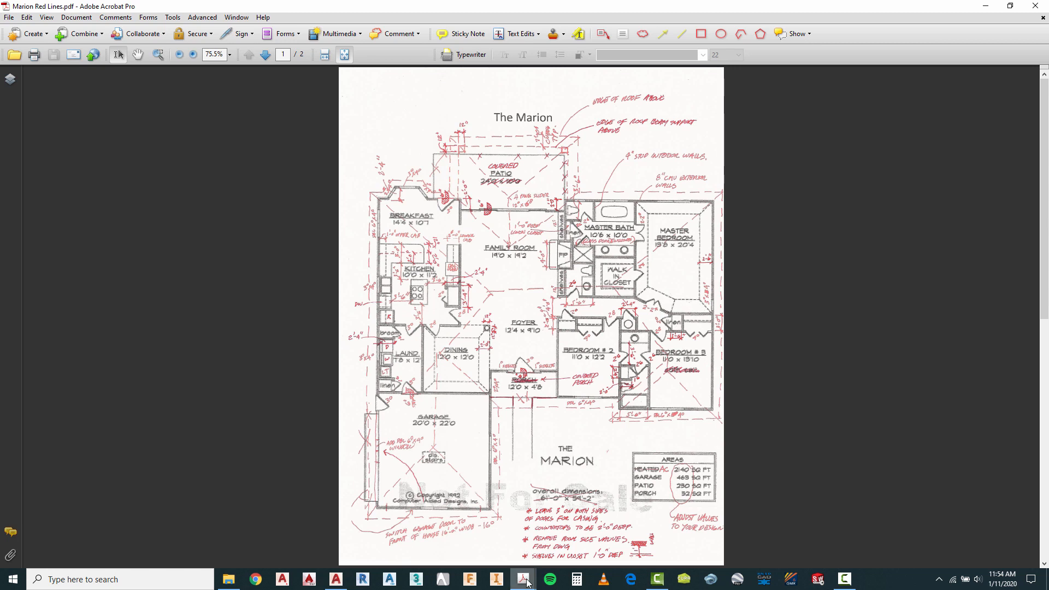
{"action": "mouse_move", "coordinate": [528, 583]}
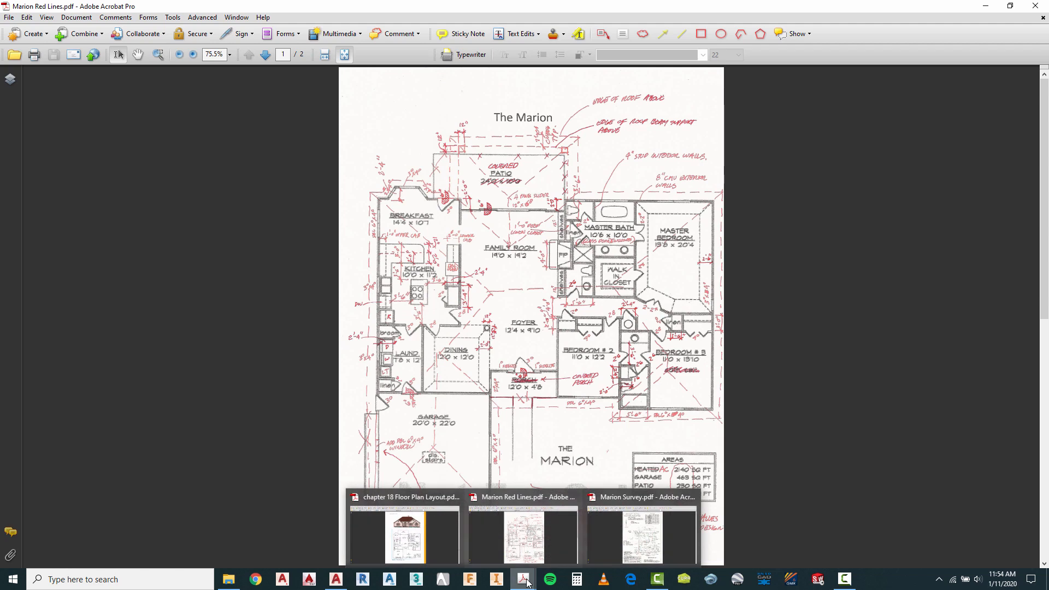
{"action": "left_click", "coordinate": [642, 527]}
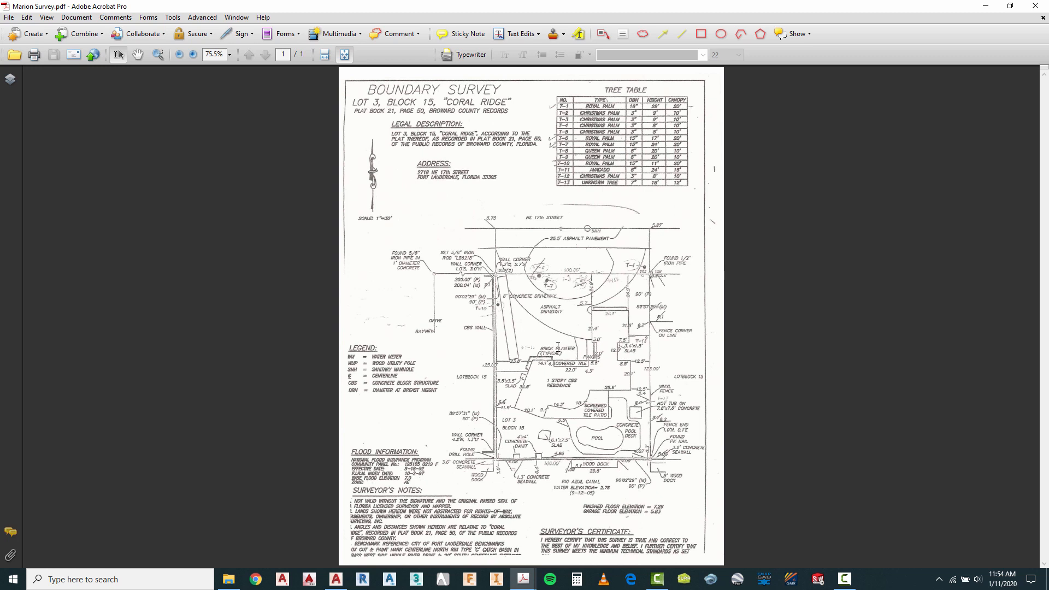
Step: Go back to Marion Red Lines.pdf and examine the site plan sketch on page 2
{"action": "mouse_move", "coordinate": [525, 586]}
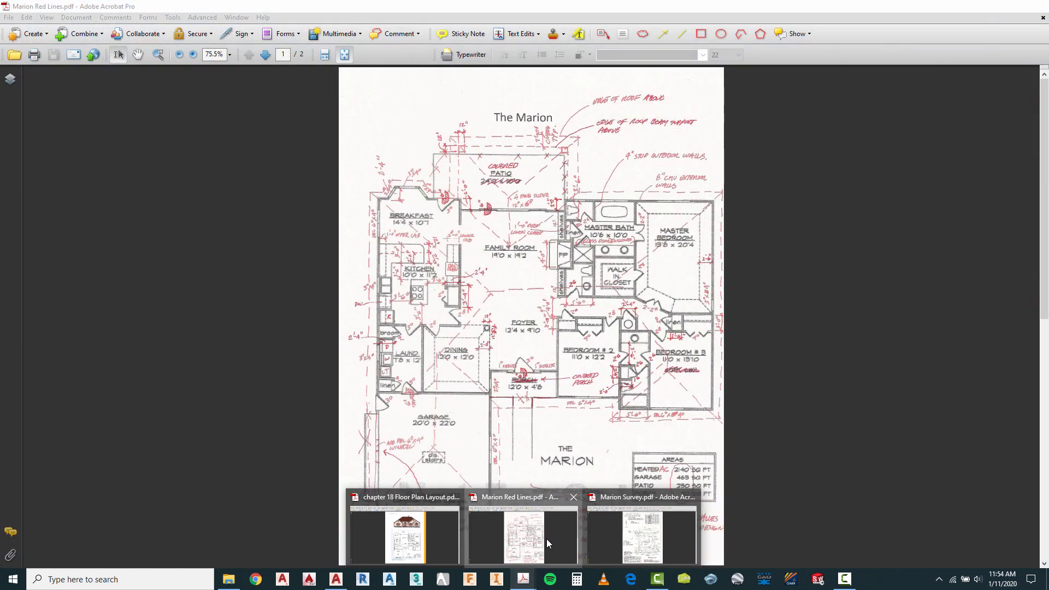
{"action": "left_click", "coordinate": [547, 539]}
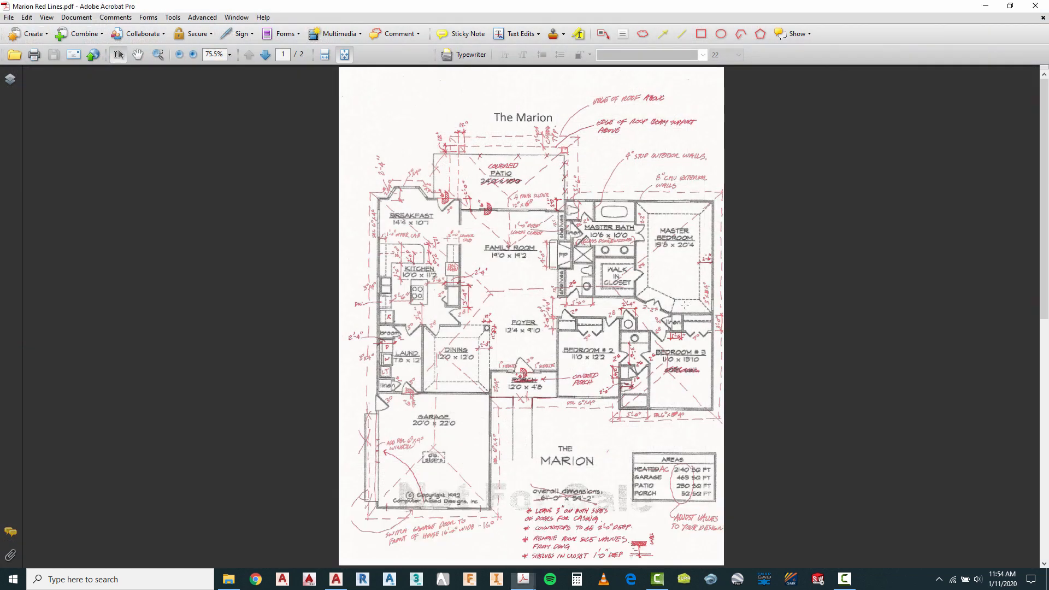
{"action": "scroll", "coordinate": [617, 275], "scroll_direction": "down", "scroll_amount": 2}
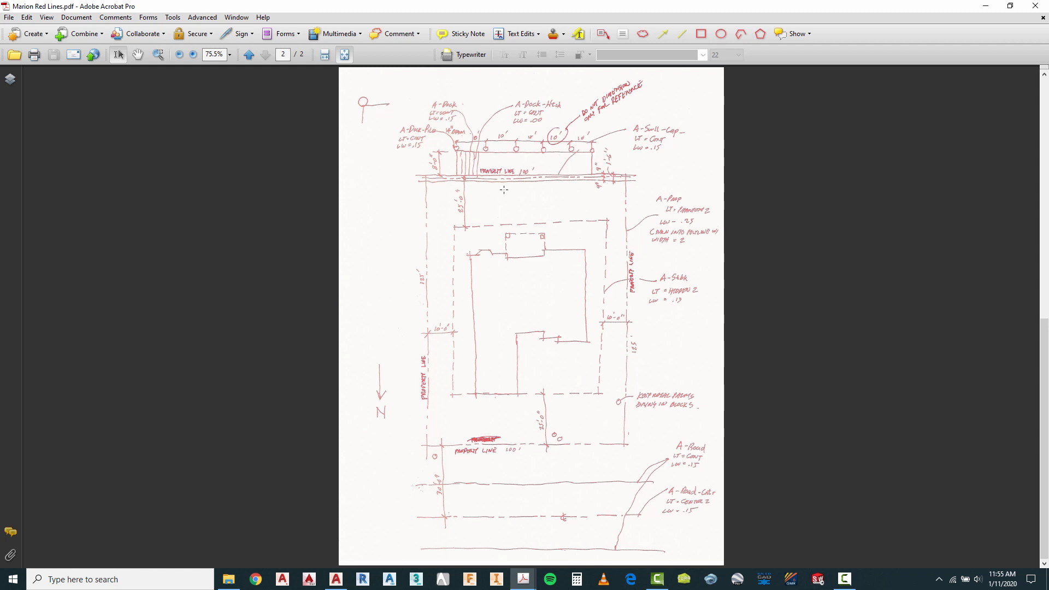
Step: Switch back to AutoCAD and save the new drawing to the Desktop as The Marion in AutoCAD 2018 format
{"action": "left_click", "coordinate": [336, 579]}
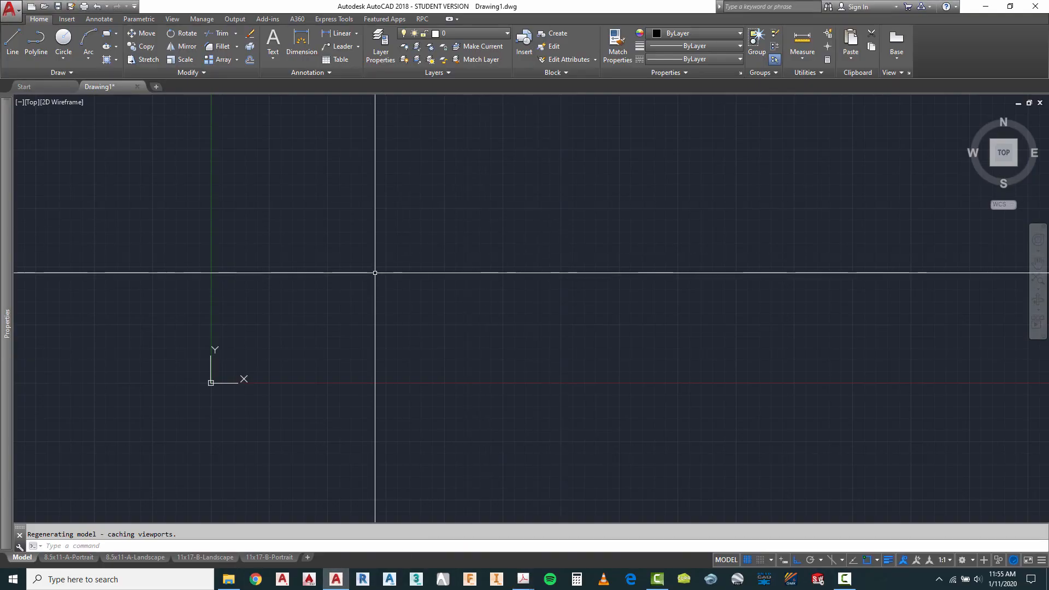
{"action": "scroll", "coordinate": [556, 297], "scroll_direction": "down", "scroll_amount": 2}
{"action": "scroll", "coordinate": [388, 344], "scroll_direction": "down", "scroll_amount": 2}
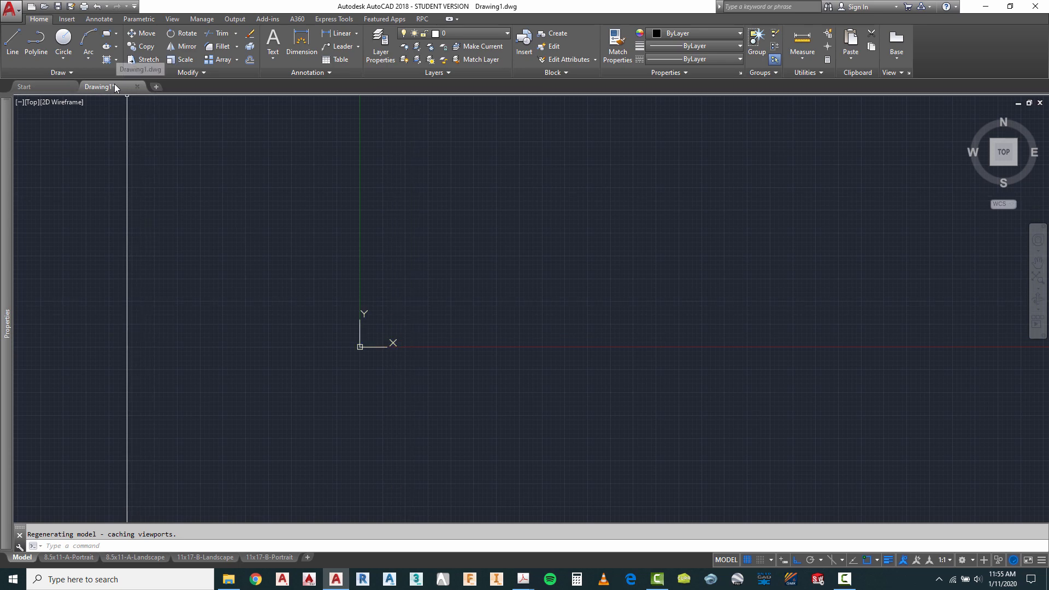
{"action": "mouse_move", "coordinate": [114, 87]}
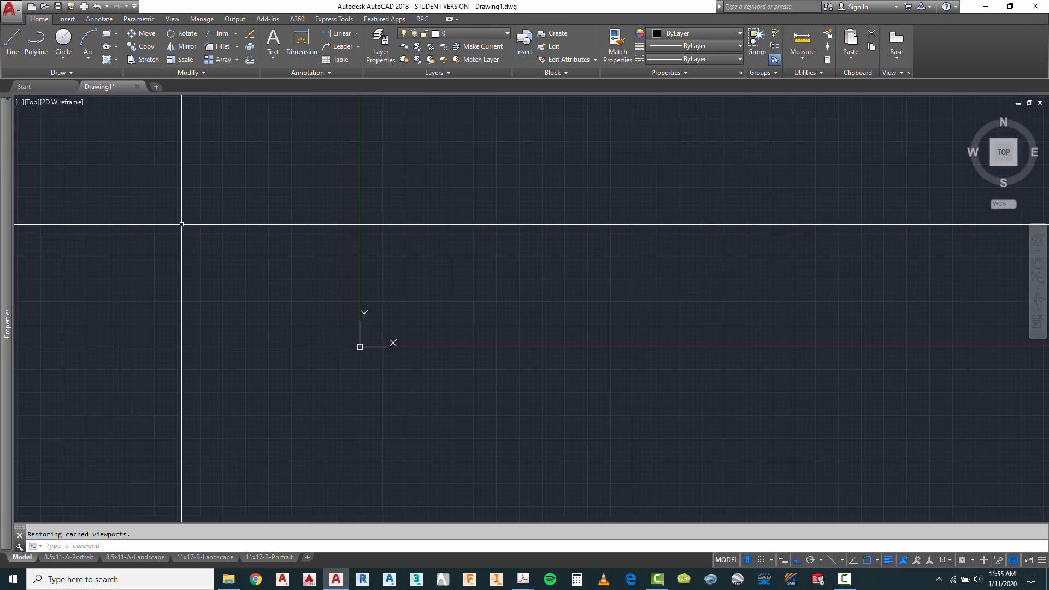
{"action": "left_click", "coordinate": [58, 6]}
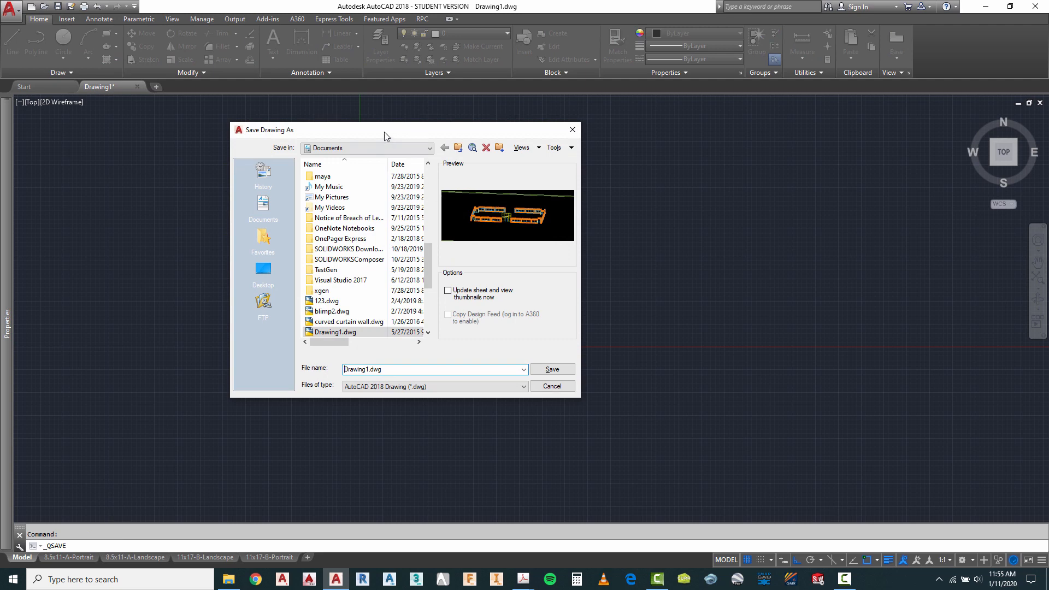
{"action": "left_click_drag", "start_coordinate": [316, 138], "coordinate": [459, 135]}
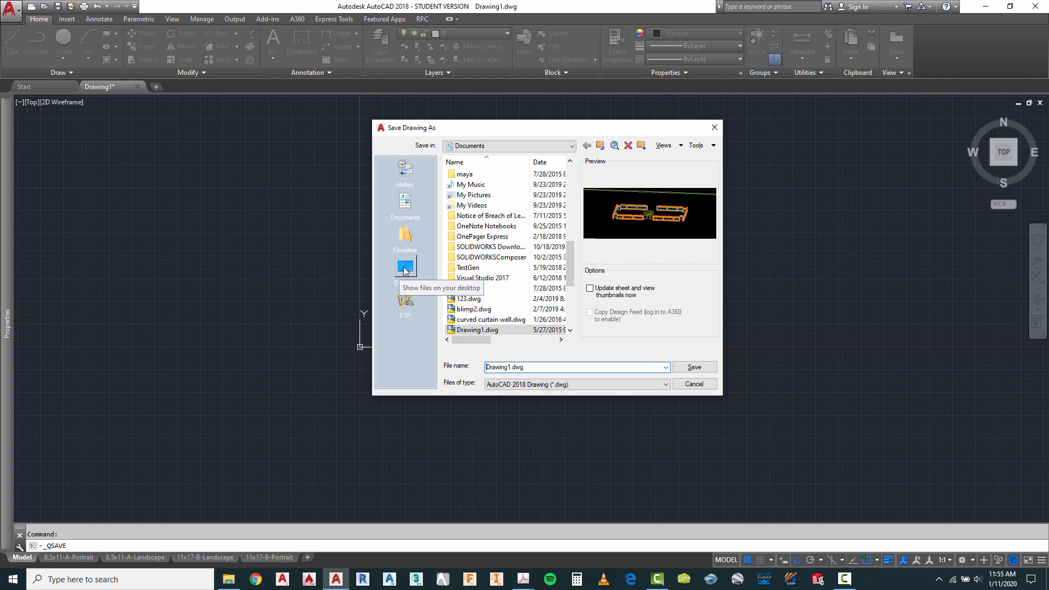
{"action": "left_click", "coordinate": [405, 269]}
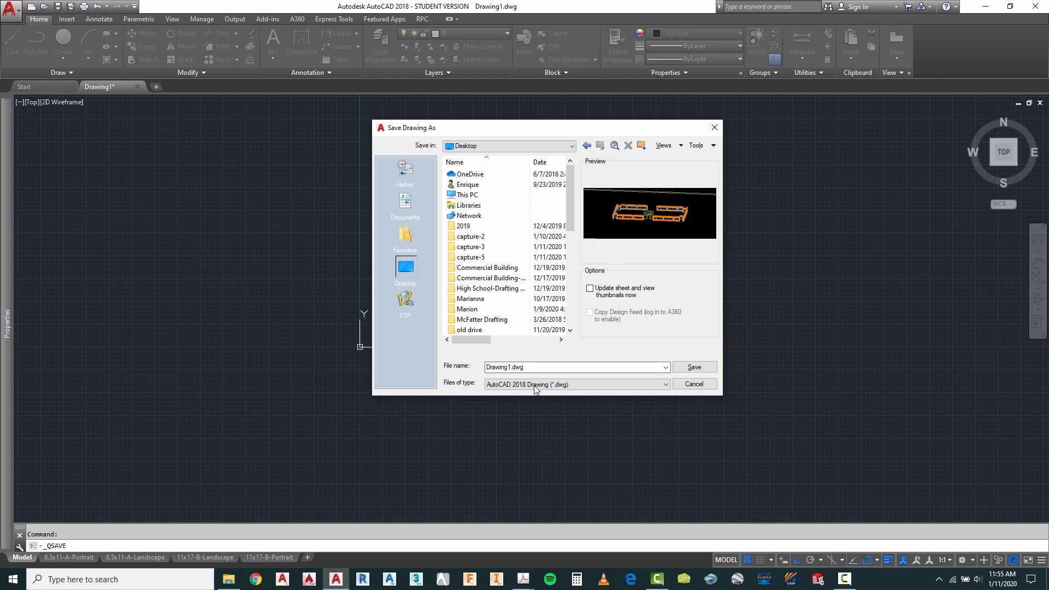
{"action": "double_click", "coordinate": [535, 368]}
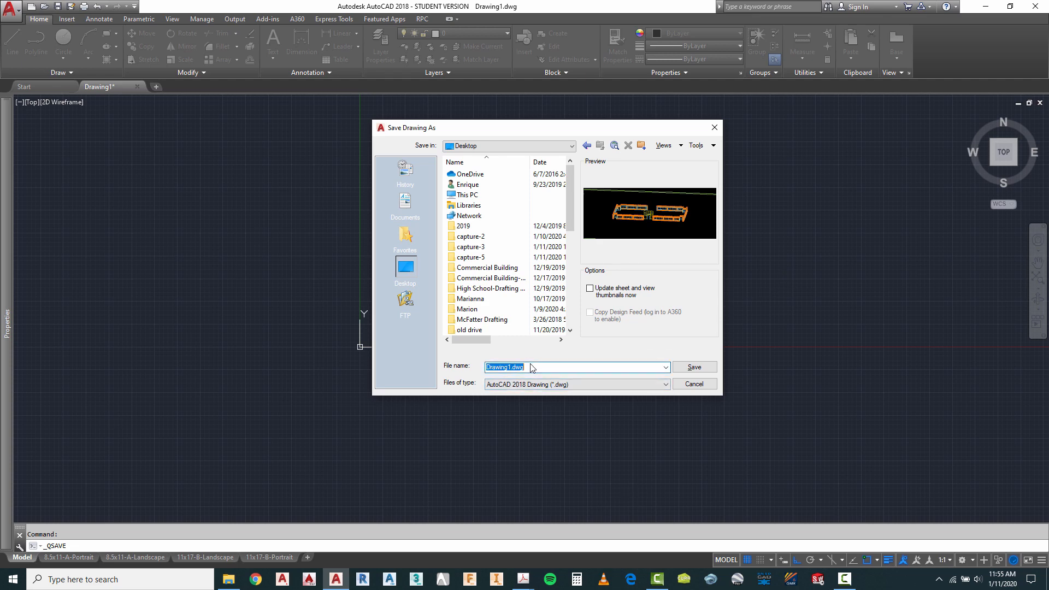
{"action": "type", "text": "The"}
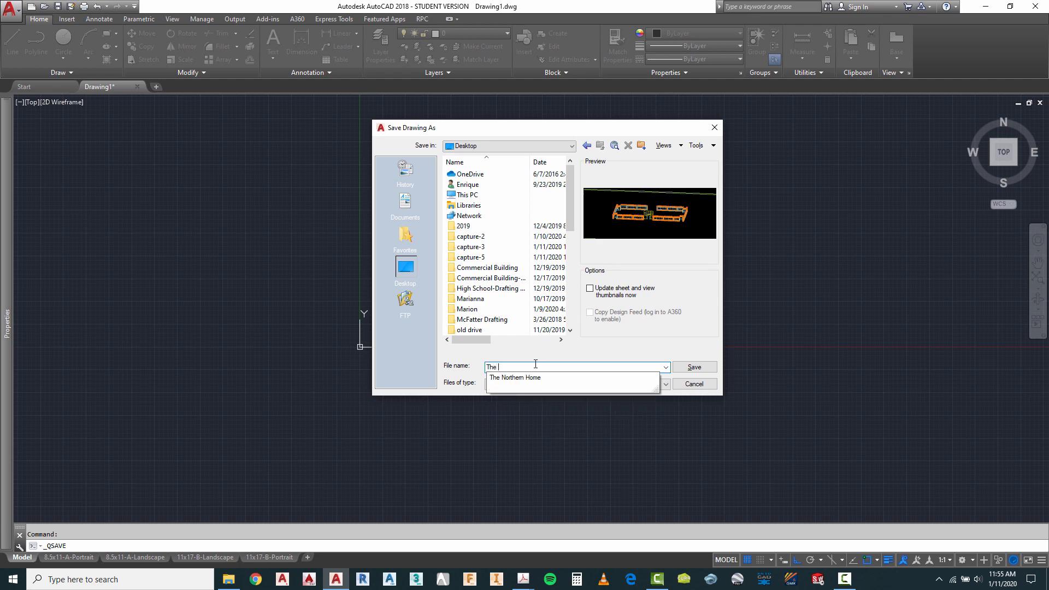
{"action": "type", "text": " Marion"}
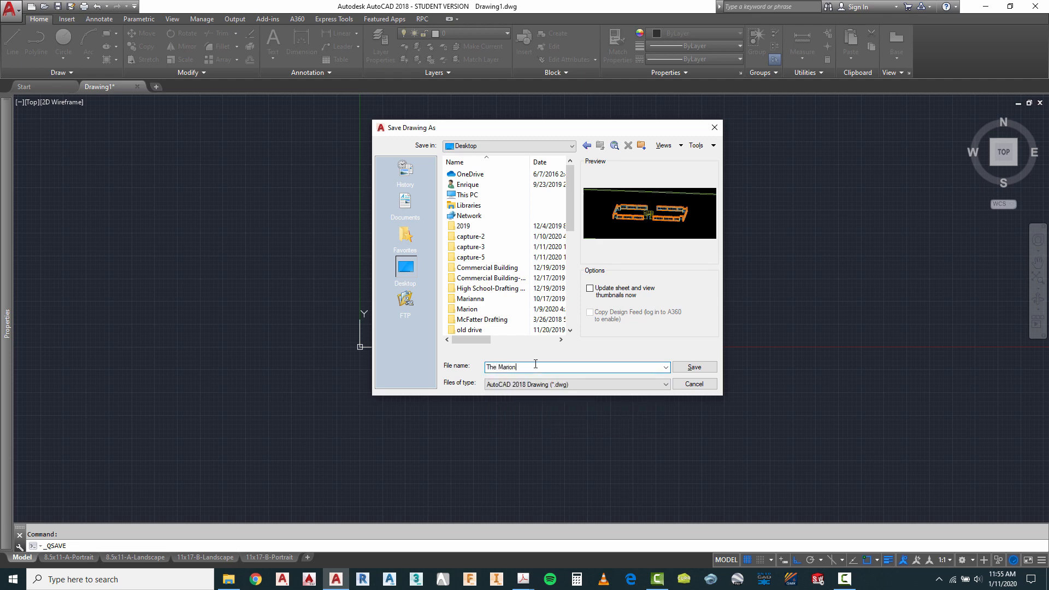
{"action": "left_click", "coordinate": [694, 368]}
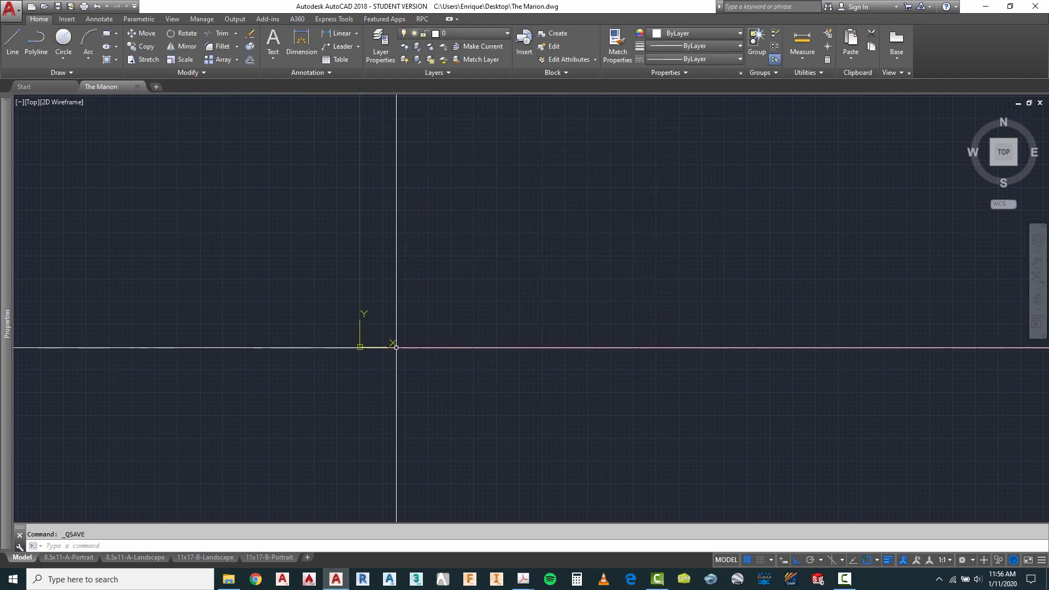
Step: Set the drawing's length units to Architectural with a precision of 0'-0 1/32"
{"action": "mouse_move", "coordinate": [6, 159]}
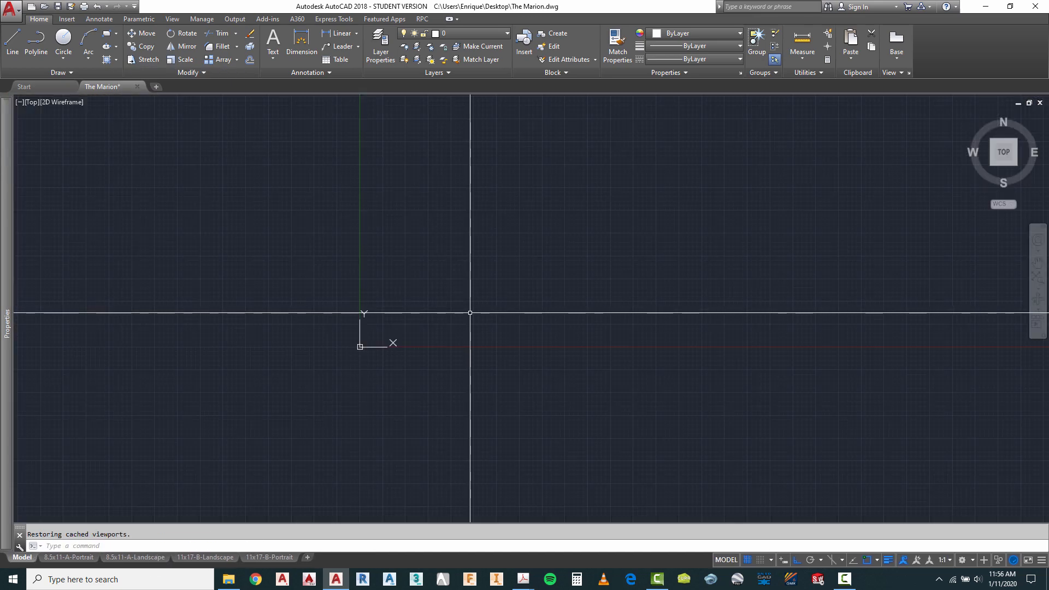
{"action": "left_click", "coordinate": [11, 10]}
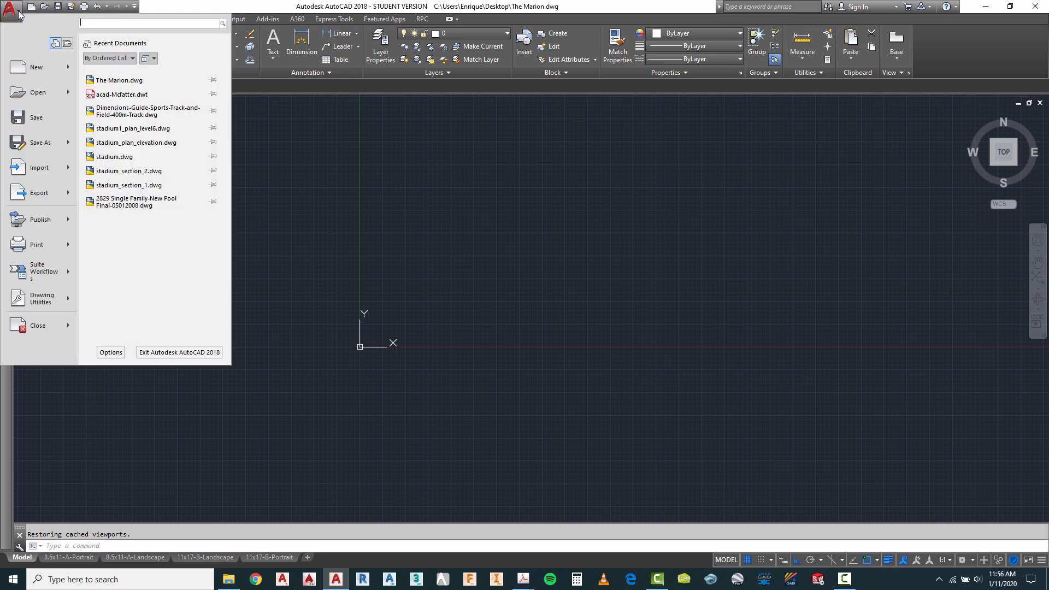
{"action": "mouse_move", "coordinate": [33, 84]}
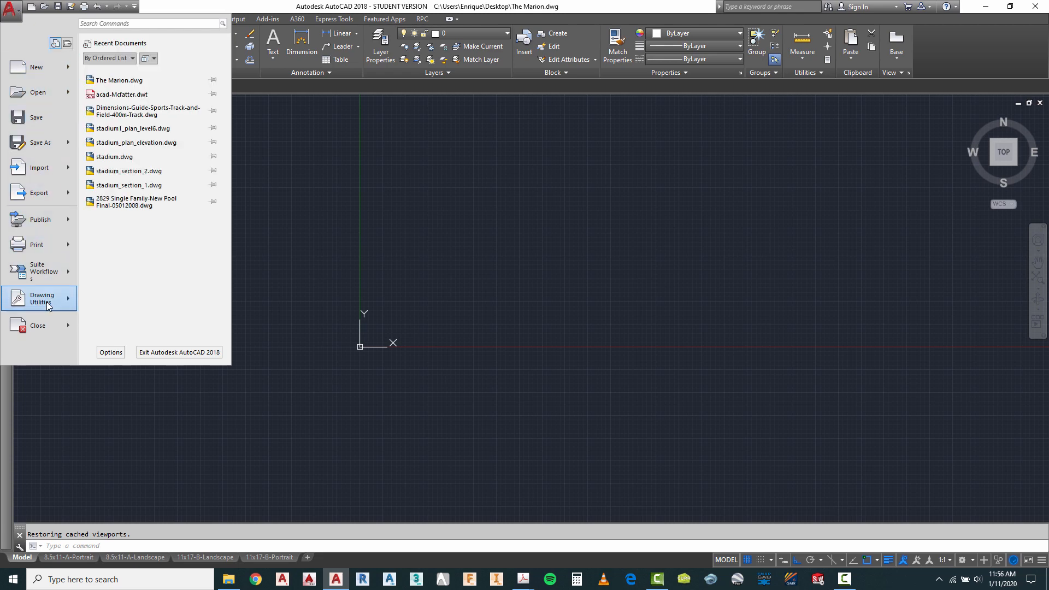
{"action": "mouse_move", "coordinate": [48, 306]}
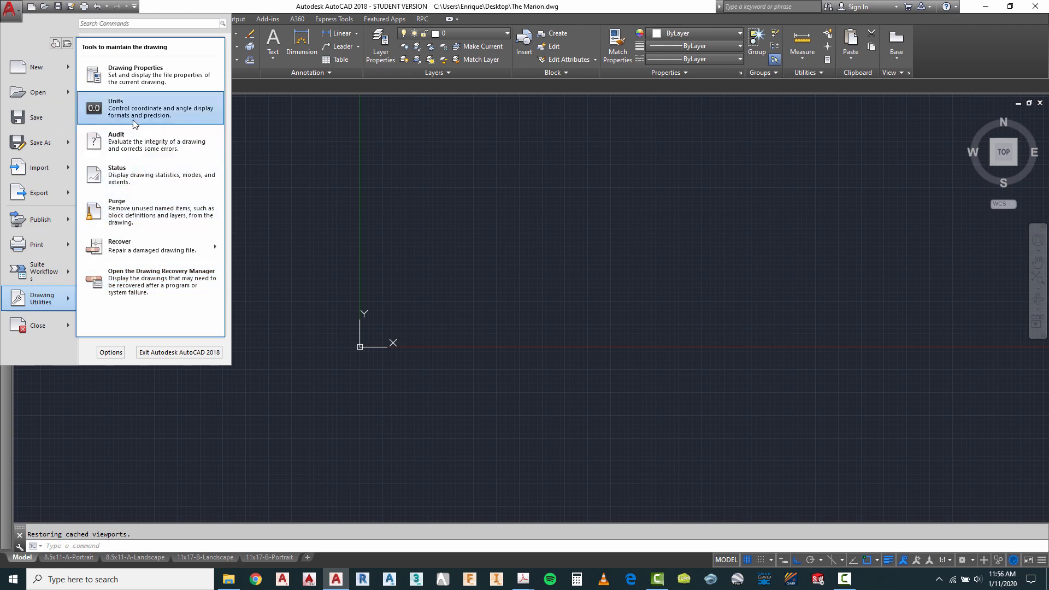
{"action": "left_click", "coordinate": [124, 111]}
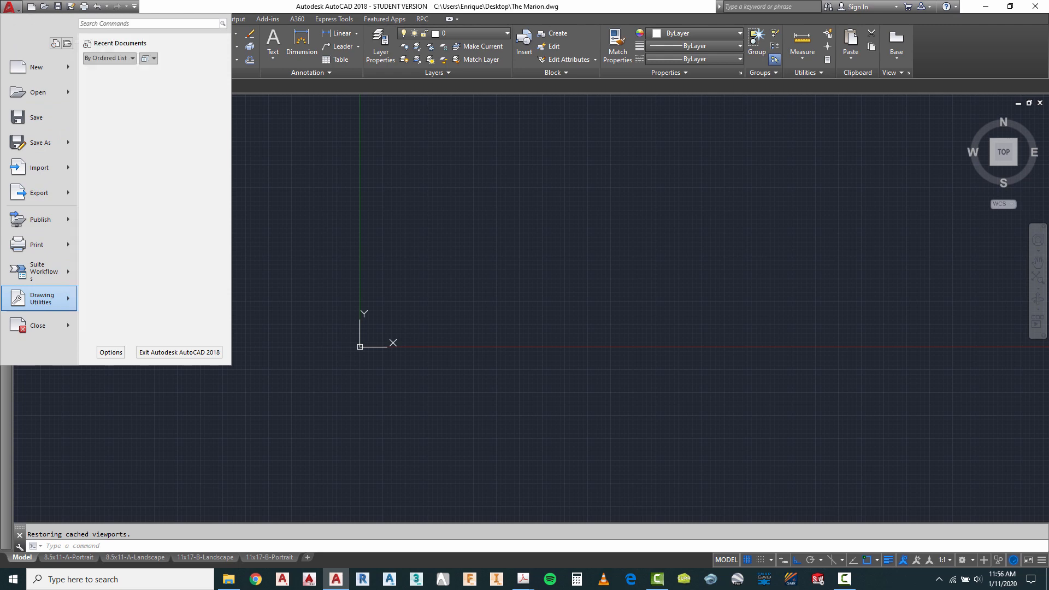
{"action": "left_click_drag", "start_coordinate": [234, 117], "coordinate": [507, 111]}
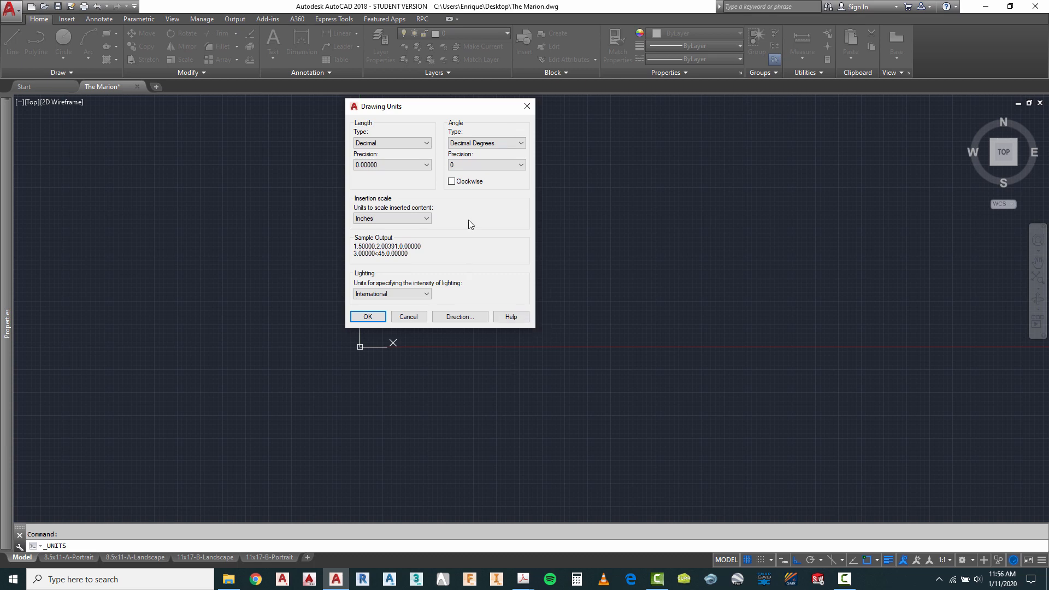
{"action": "left_click", "coordinate": [375, 144]}
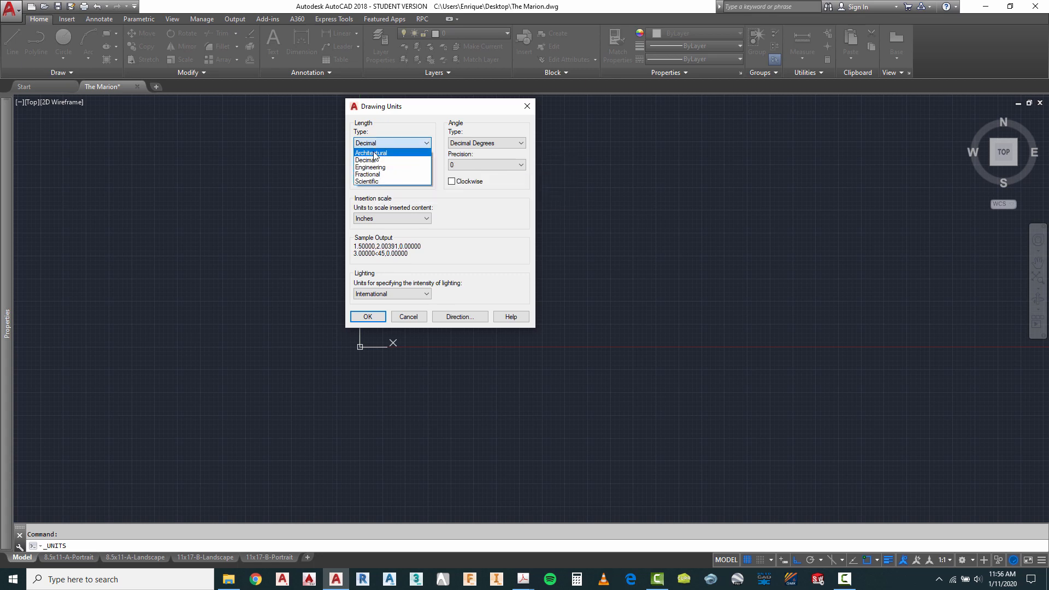
{"action": "left_click", "coordinate": [375, 153]}
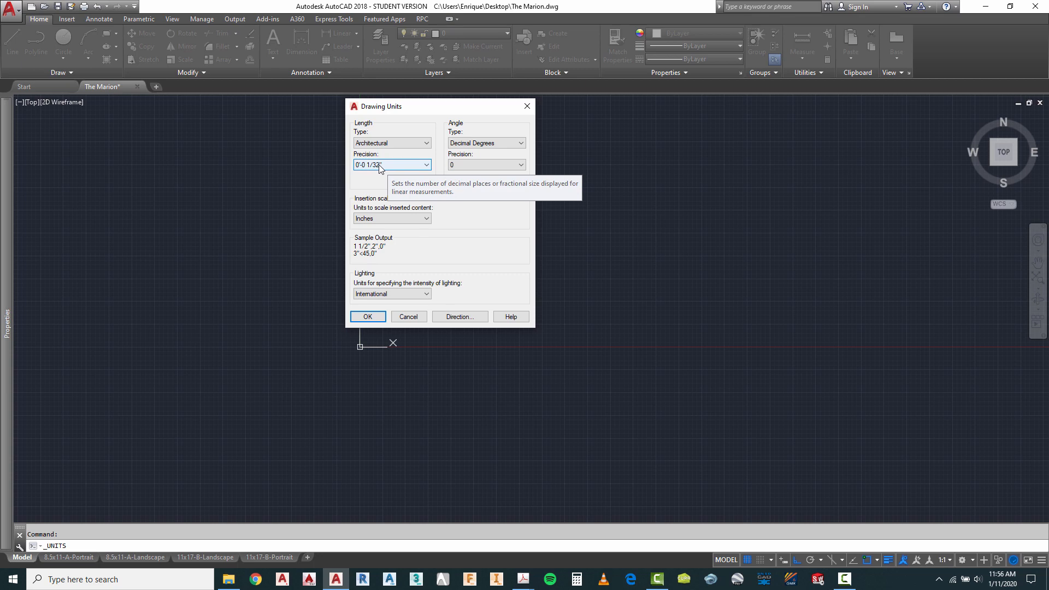
{"action": "left_click", "coordinate": [427, 165]}
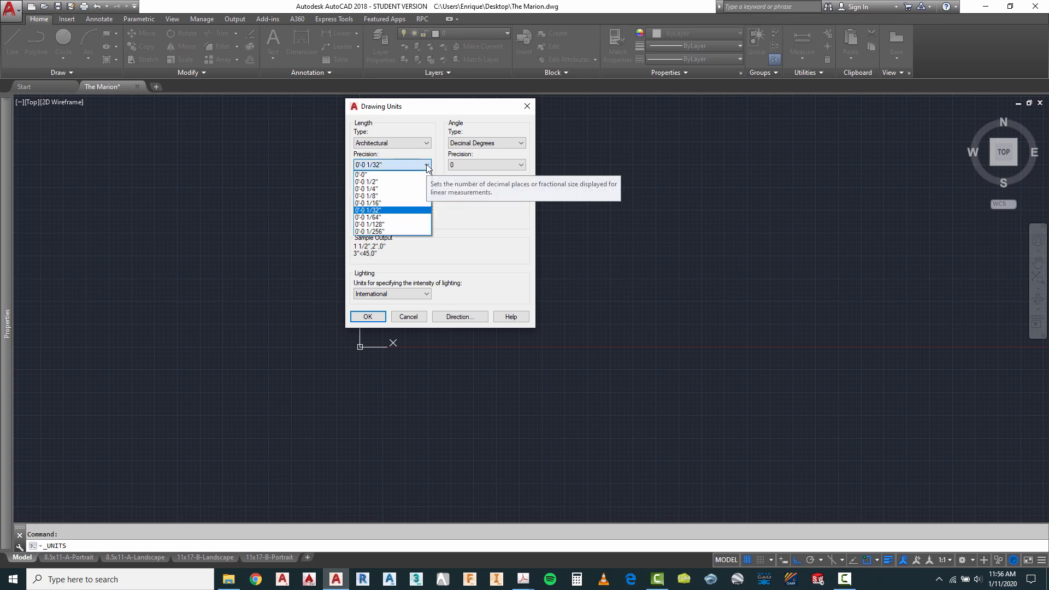
{"action": "left_click", "coordinate": [376, 213]}
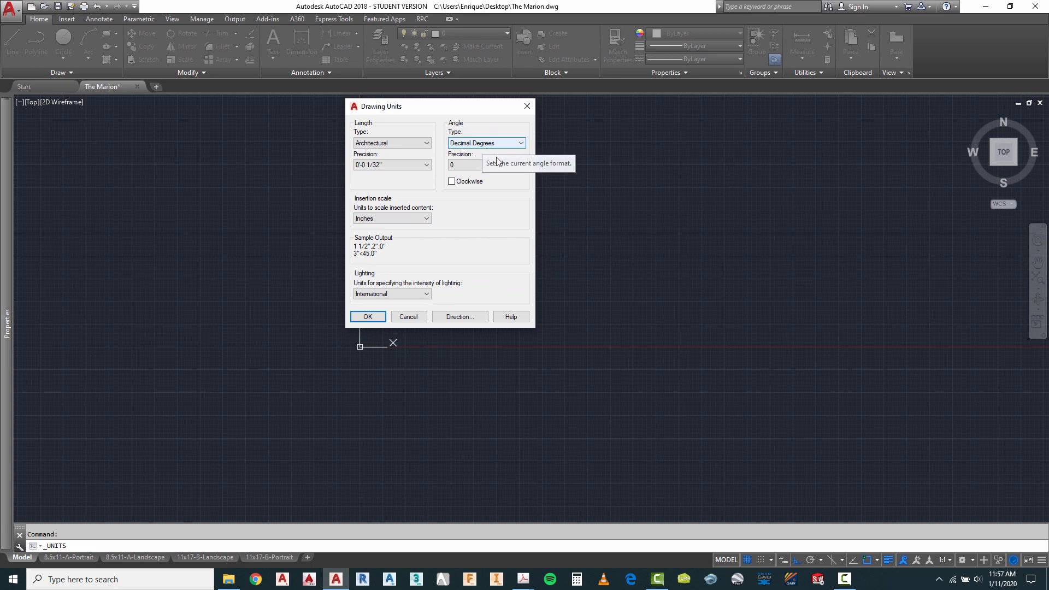
Step: Set the angle precision to 0.00 and apply the drawing units settings
{"action": "left_click", "coordinate": [521, 166]}
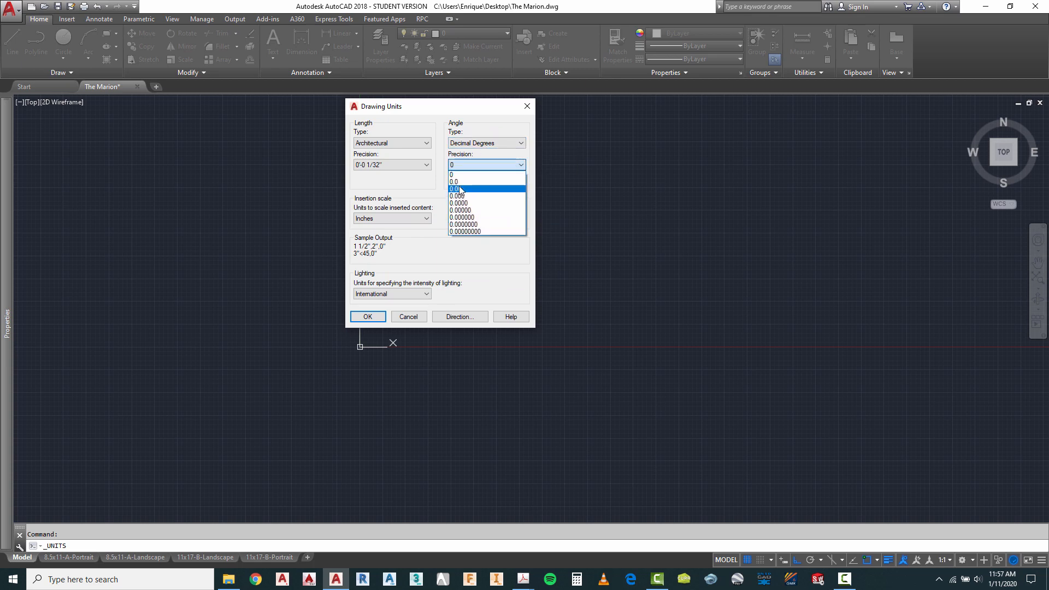
{"action": "left_click", "coordinate": [461, 189]}
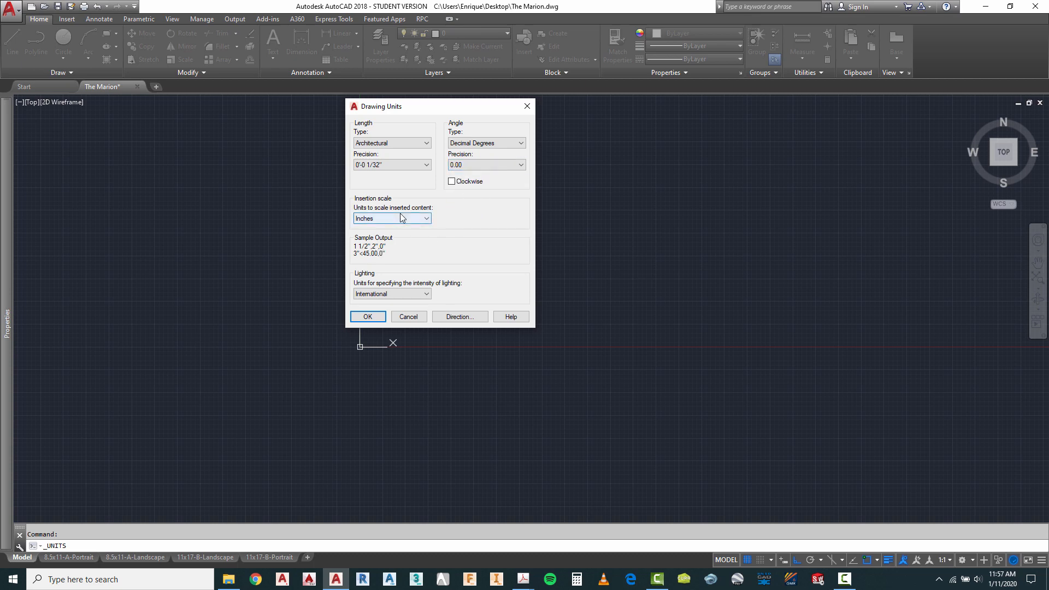
{"action": "left_click", "coordinate": [373, 318]}
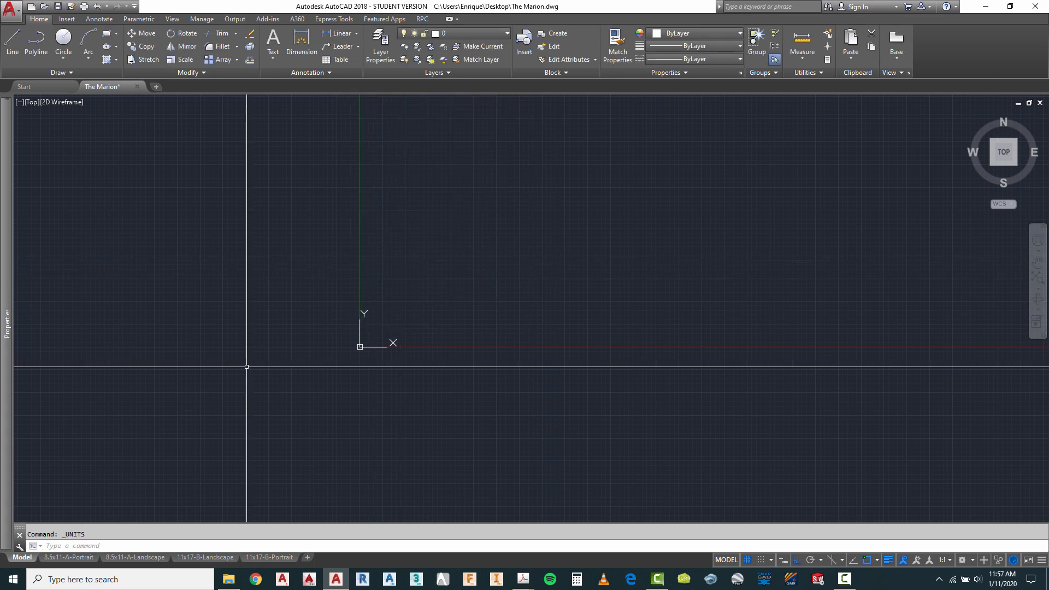
{"action": "scroll", "coordinate": [246, 367], "scroll_direction": "down", "scroll_amount": 2}
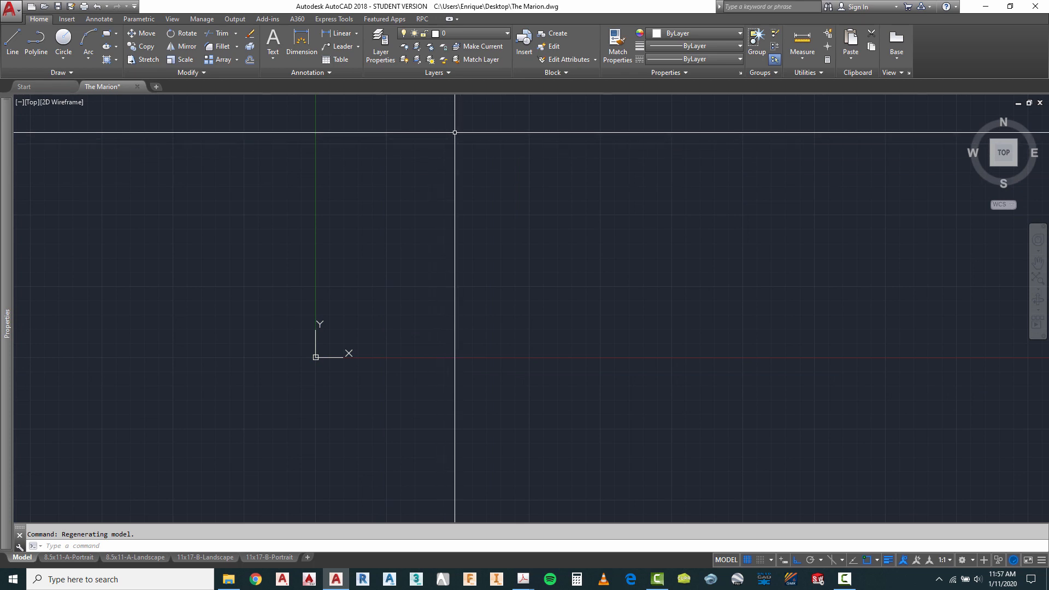
{"action": "left_click", "coordinate": [500, 33]}
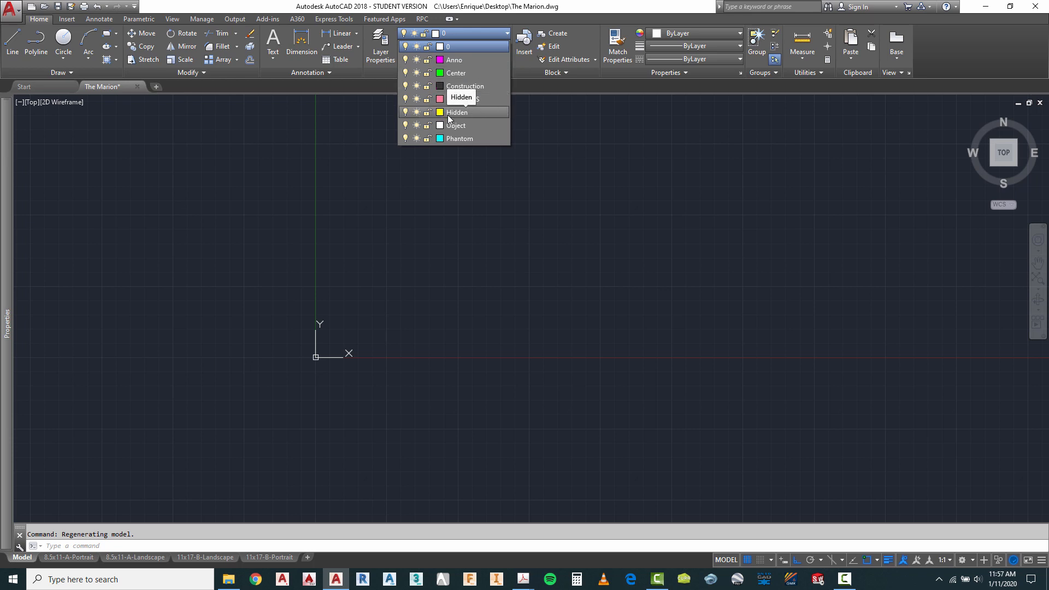
{"action": "left_click", "coordinate": [442, 167]}
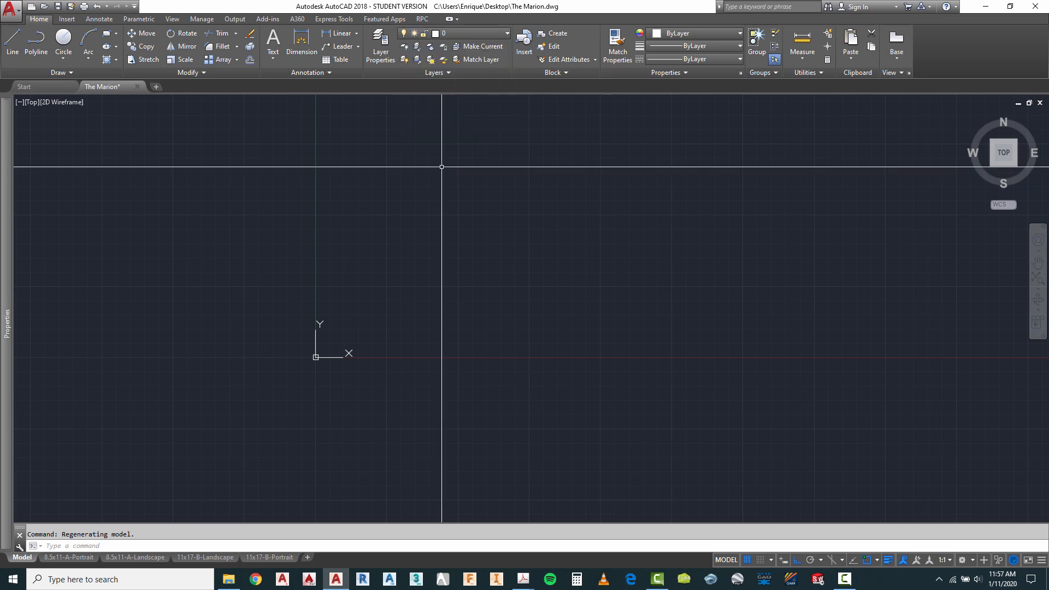
Step: Add a new layer named A-Wall-Extr in the layer properties manager
{"action": "left_click", "coordinate": [383, 44]}
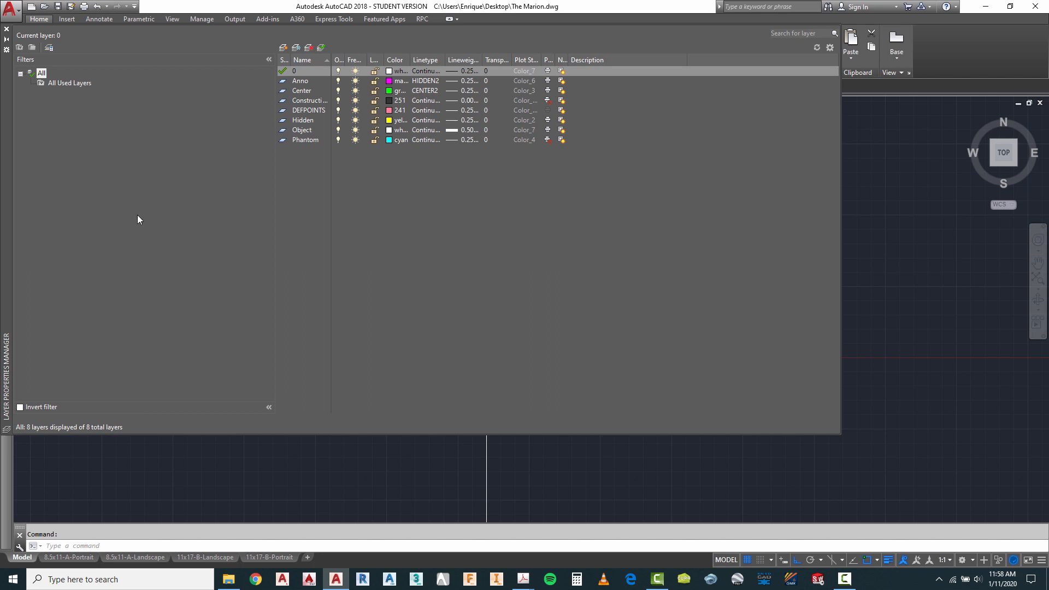
{"action": "left_click", "coordinate": [284, 48]}
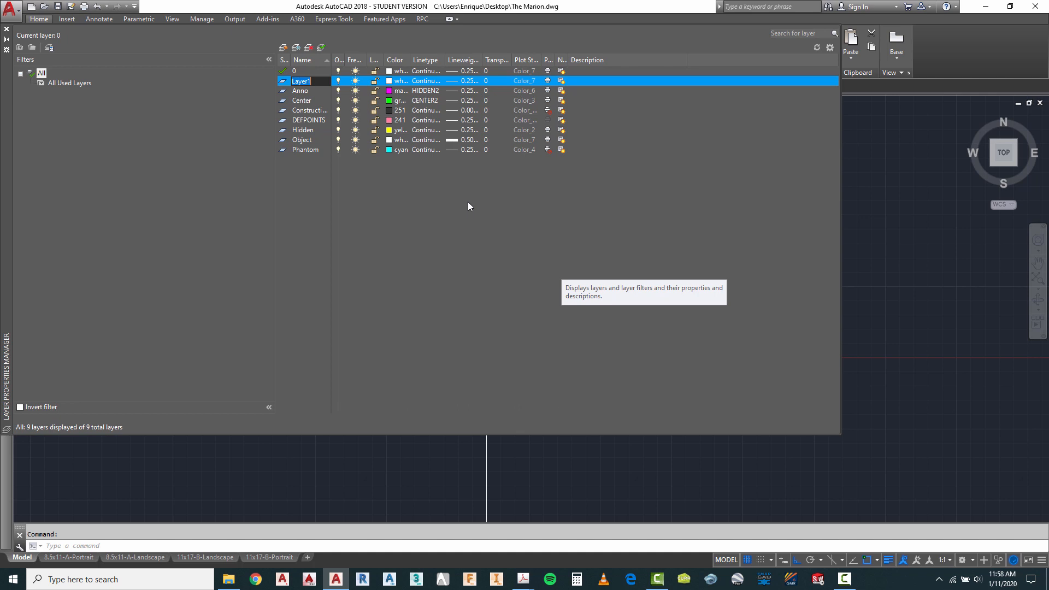
{"action": "type", "text": "A"}
{"action": "type", "text": "W"}
{"action": "type", "text": "Extr"}
{"action": "key", "text": "Return"}
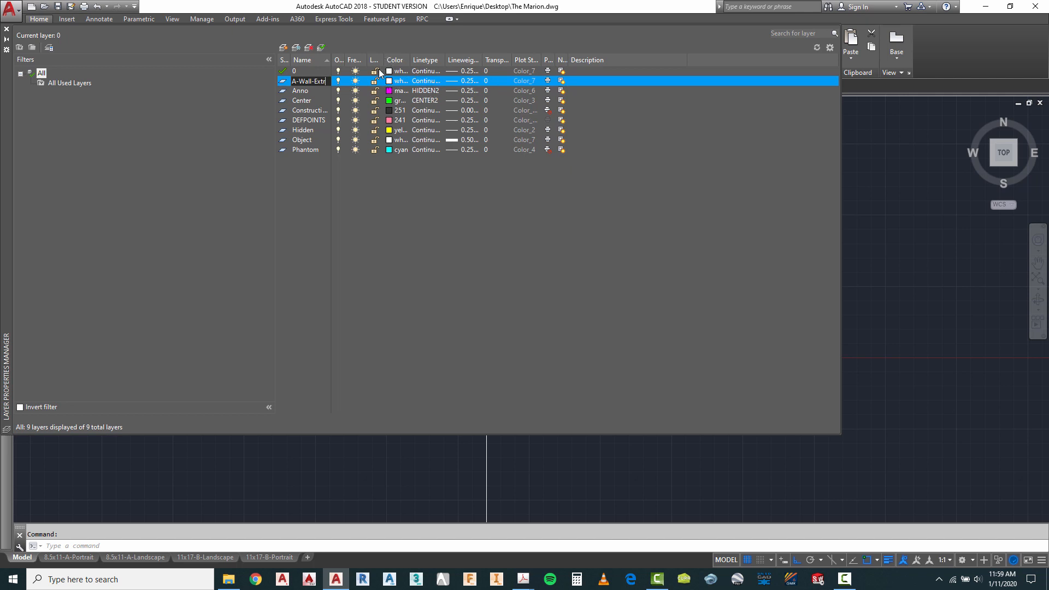
Step: Give the A-Wall-Extr layer the colour red and a 0.50 mm lineweight
{"action": "left_click", "coordinate": [390, 82]}
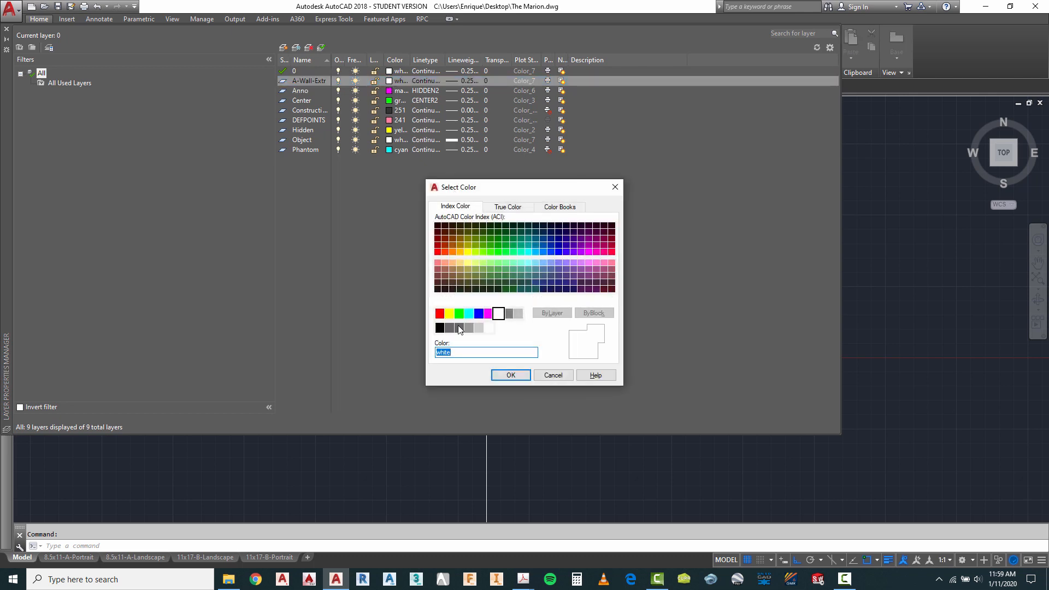
{"action": "left_click", "coordinate": [439, 314]}
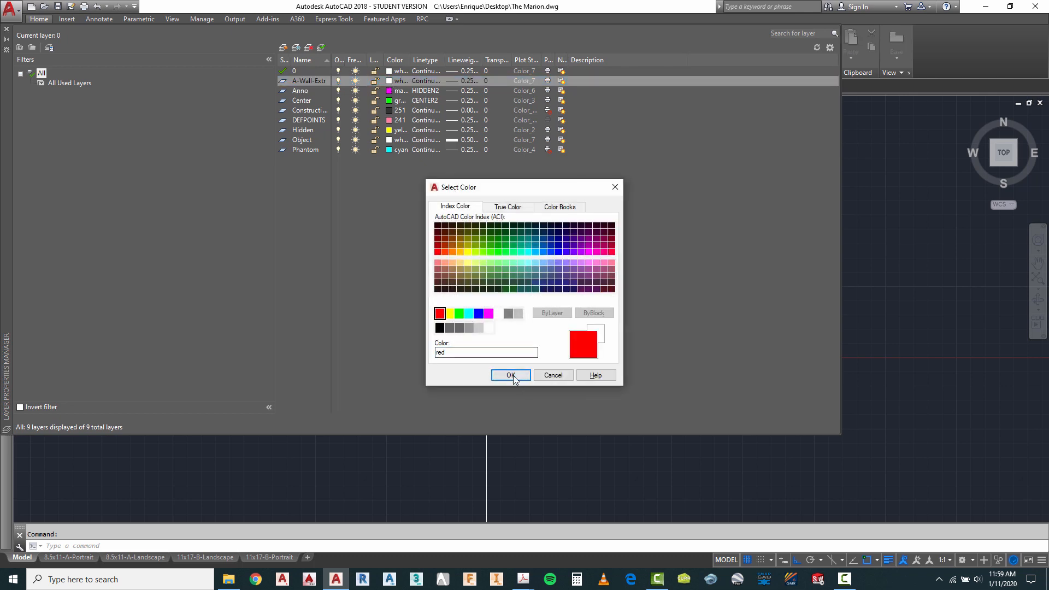
{"action": "left_click", "coordinate": [511, 376]}
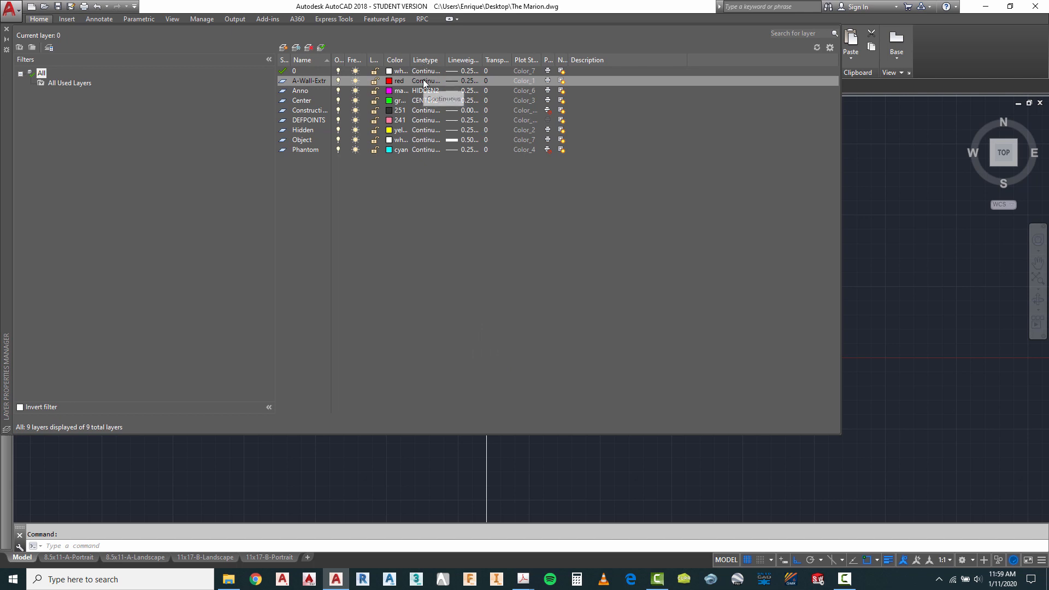
{"action": "left_click", "coordinate": [471, 81]}
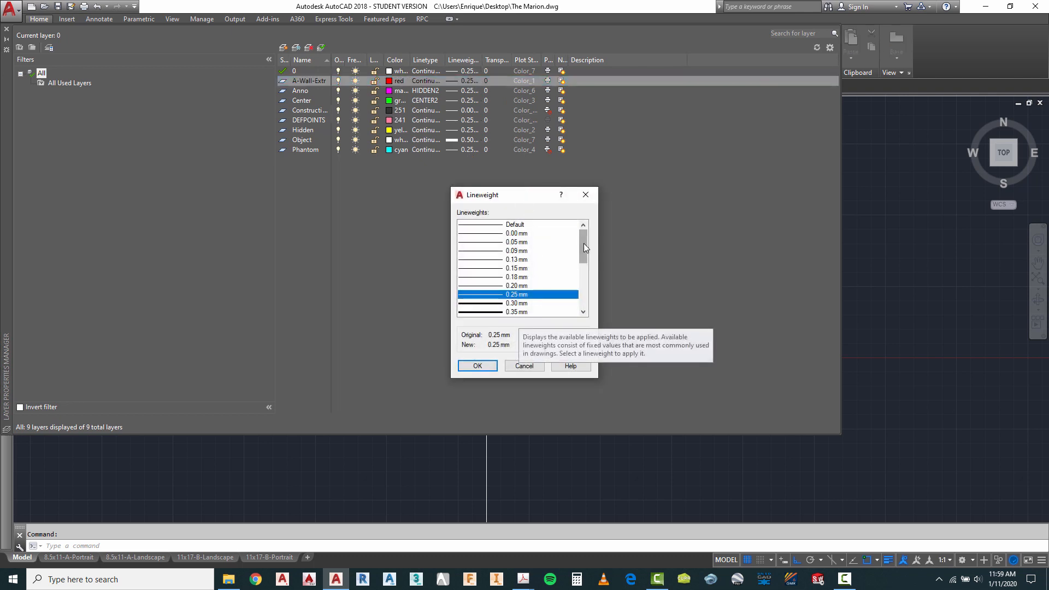
{"action": "left_click_drag", "start_coordinate": [584, 243], "coordinate": [580, 267]}
{"action": "left_click", "coordinate": [523, 260]}
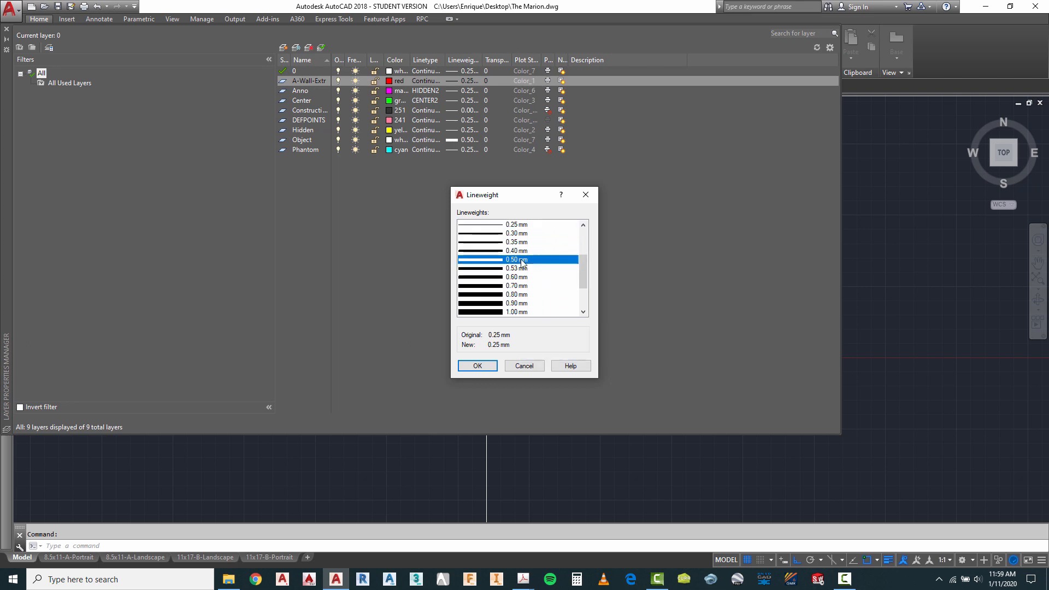
{"action": "left_click", "coordinate": [477, 366]}
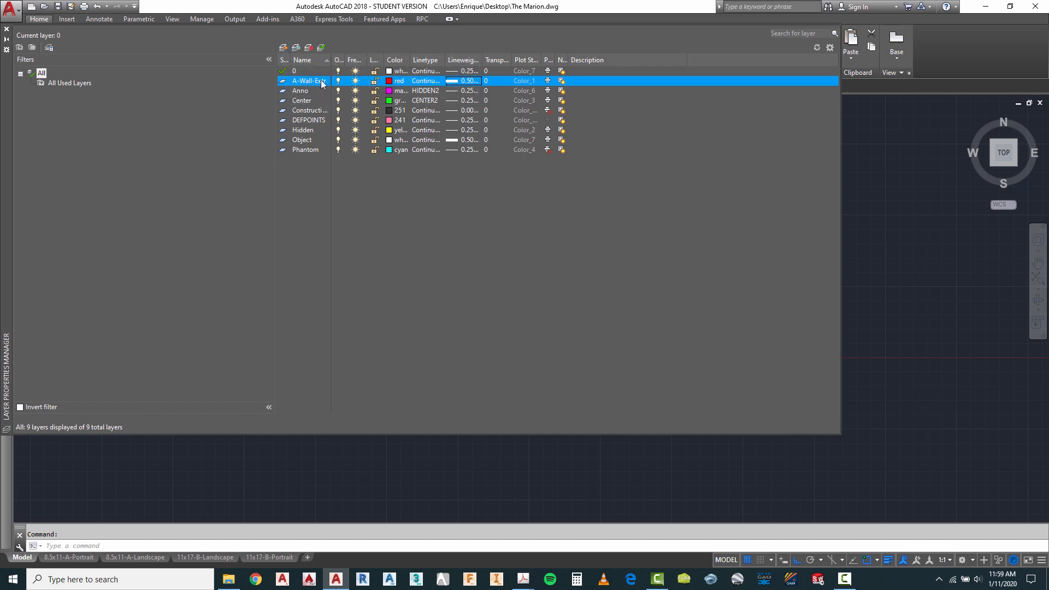
Step: Add a layer named A-Wall-Intr based on A-Wall-Extr and set its colour to green
{"action": "left_click", "coordinate": [283, 52]}
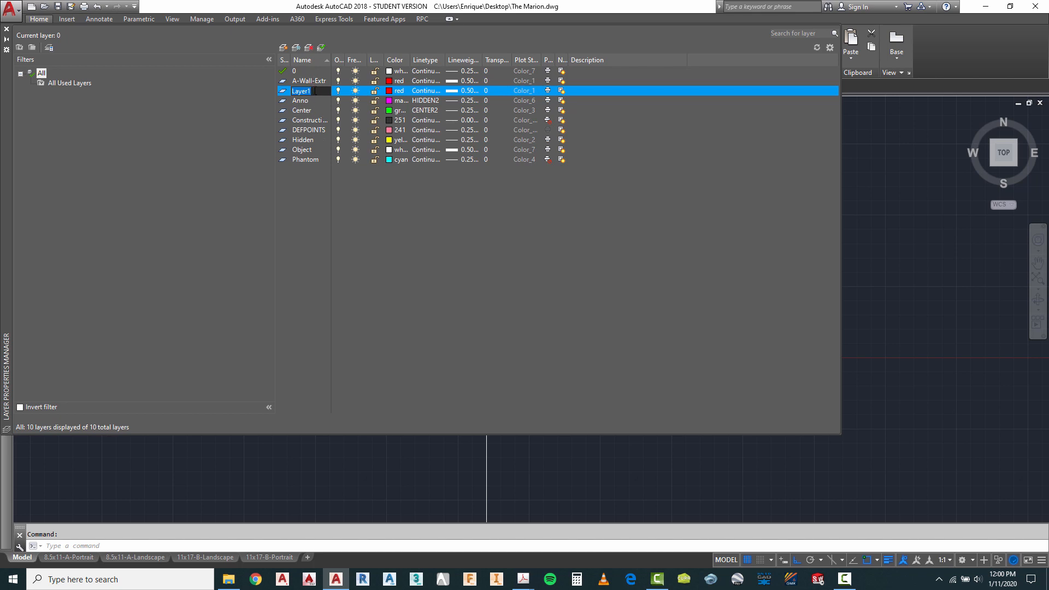
{"action": "type", "text": "A-Wall-Intr"}
{"action": "left_click", "coordinate": [389, 91]}
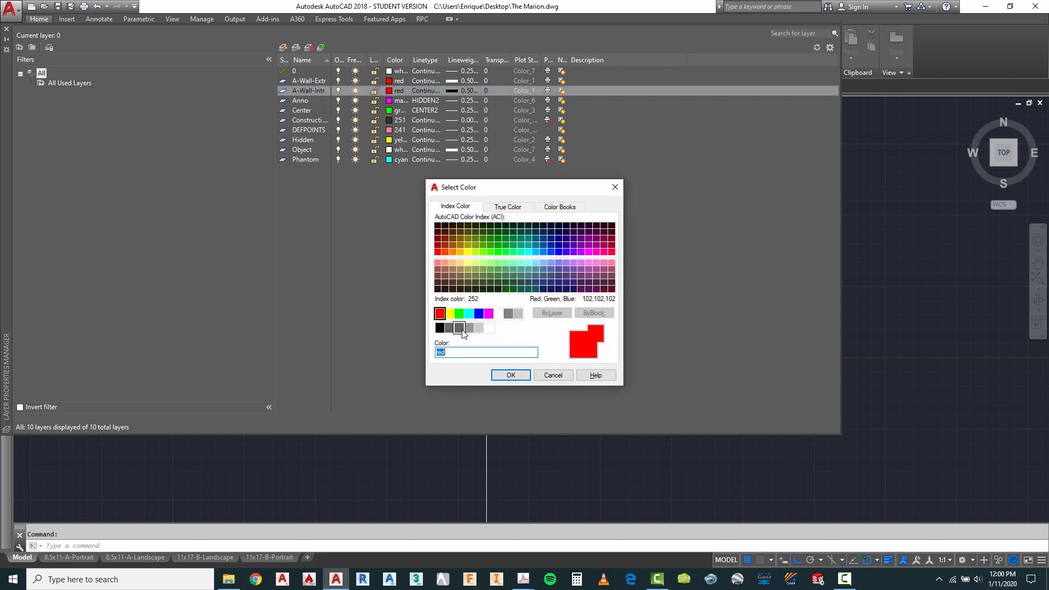
{"action": "left_click", "coordinate": [459, 313]}
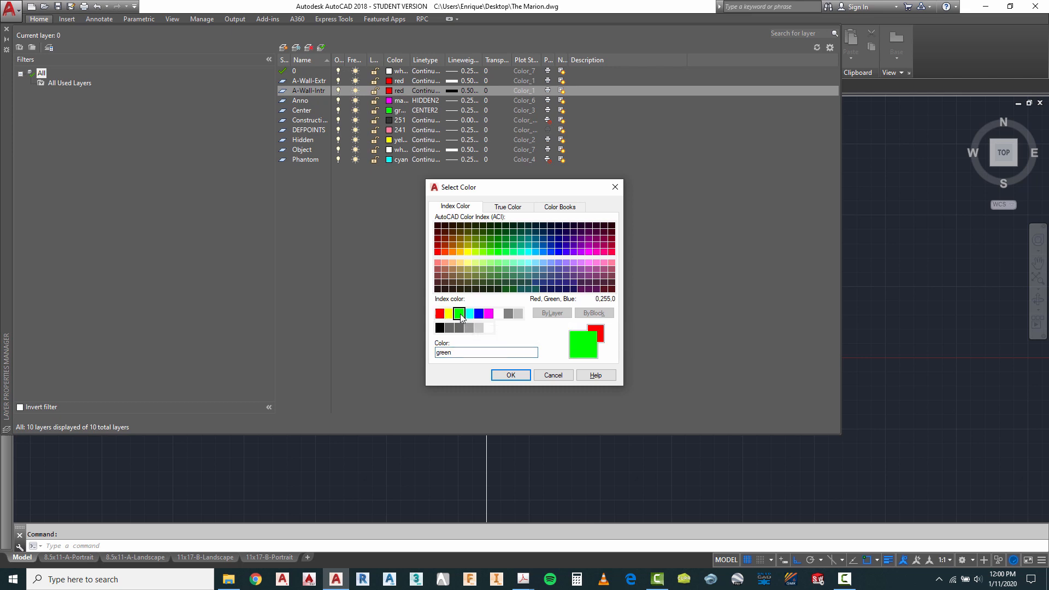
{"action": "left_click", "coordinate": [511, 376]}
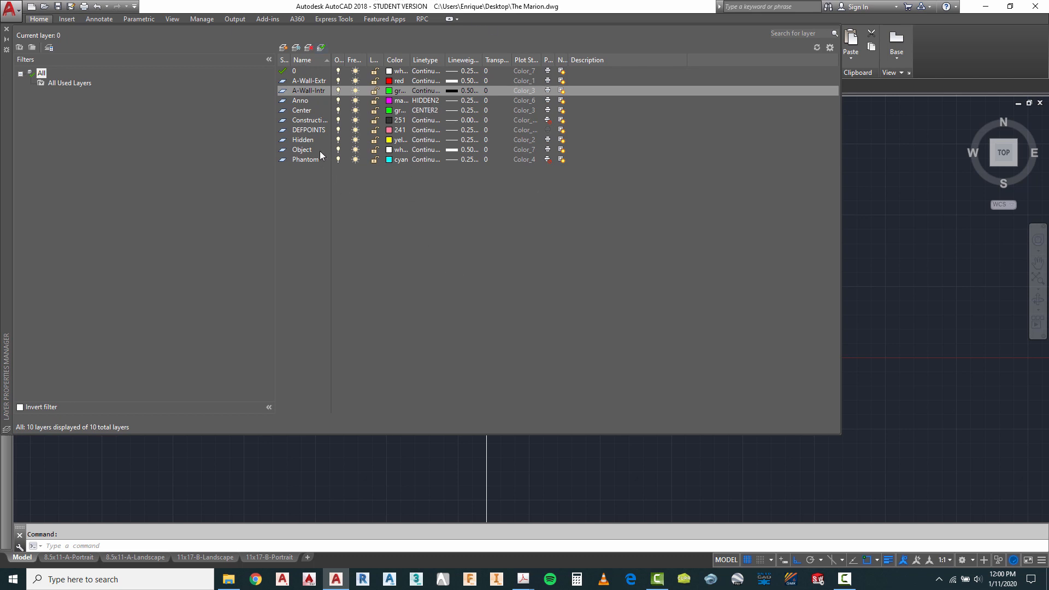
Step: Close the layer properties manager and make A-Wall-Extr the current layer
{"action": "left_click", "coordinate": [308, 130]}
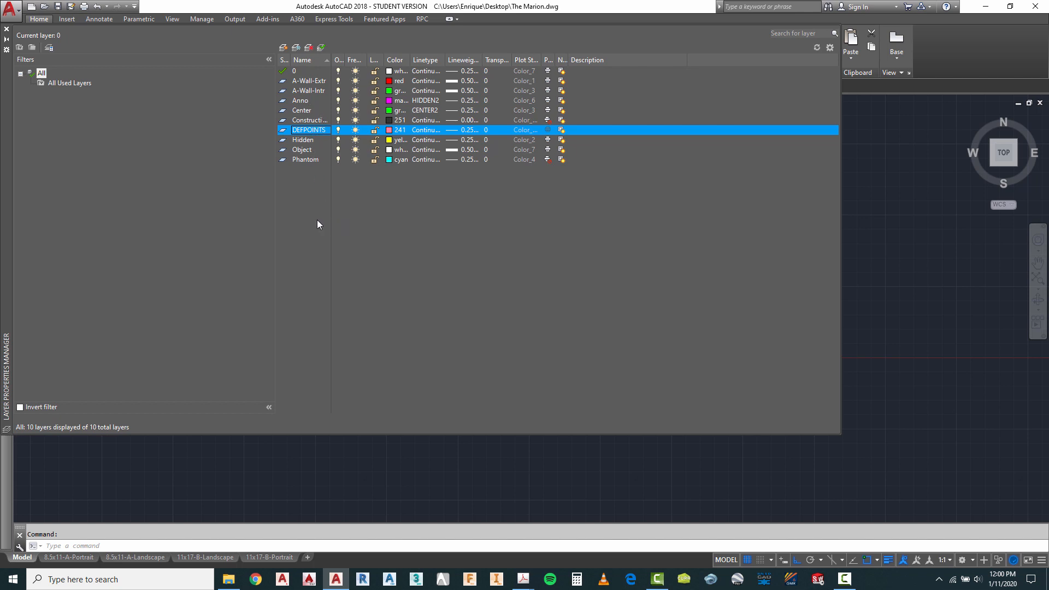
{"action": "left_click", "coordinate": [7, 30]}
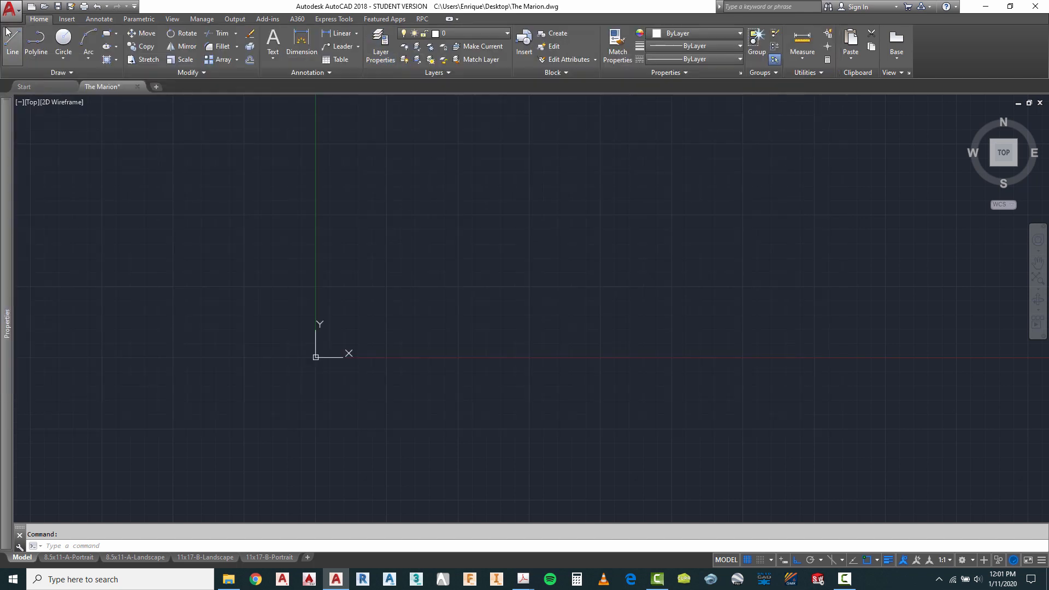
{"action": "left_click", "coordinate": [482, 34]}
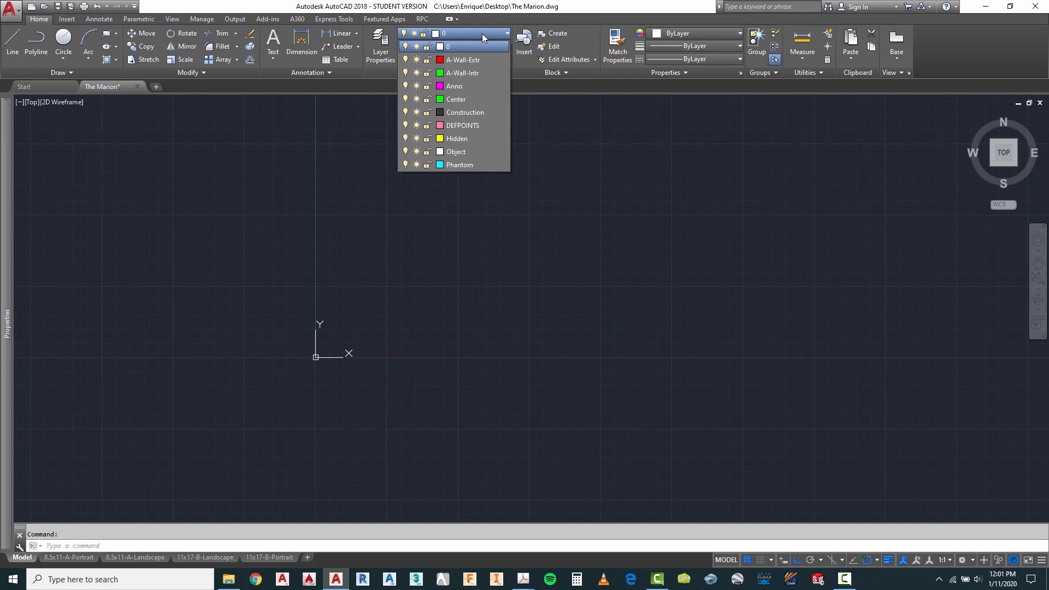
{"action": "left_click", "coordinate": [463, 59]}
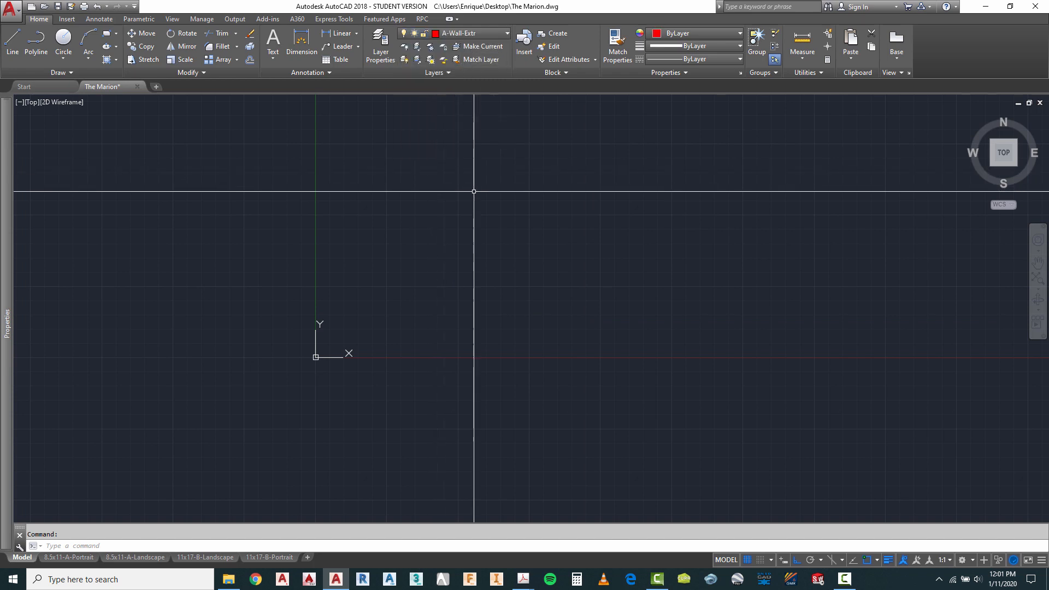
Step: Review the Marion plan in the chapter 18 Floor Plan Layout and Marion Red Lines PDFs, and return to the AutoCAD drawing
{"action": "scroll", "coordinate": [401, 299], "scroll_direction": "down", "scroll_amount": 2}
{"action": "scroll", "coordinate": [435, 327], "scroll_direction": "up", "scroll_amount": 4}
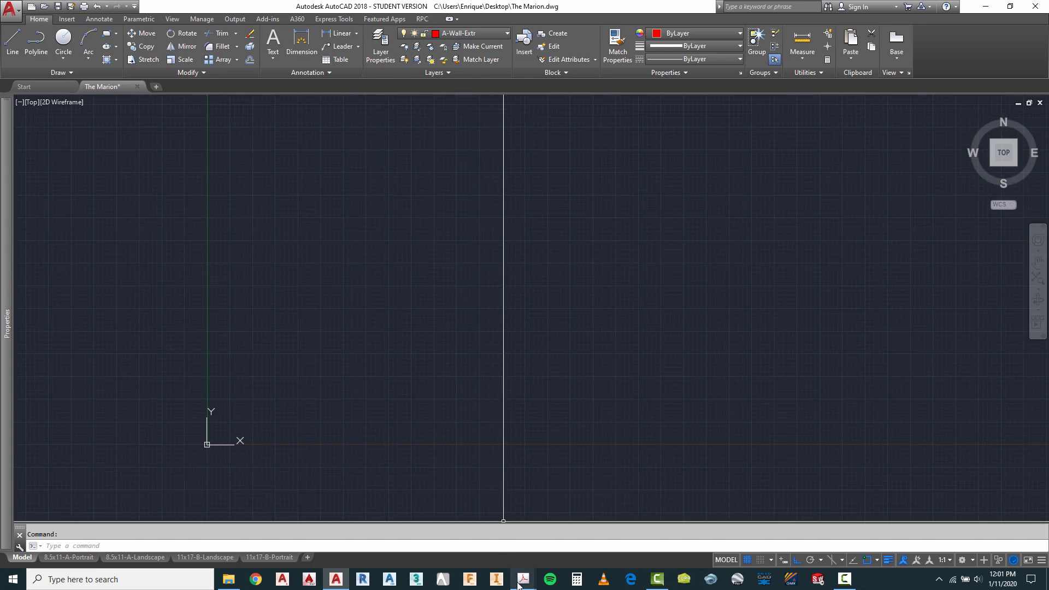
{"action": "mouse_move", "coordinate": [521, 583]}
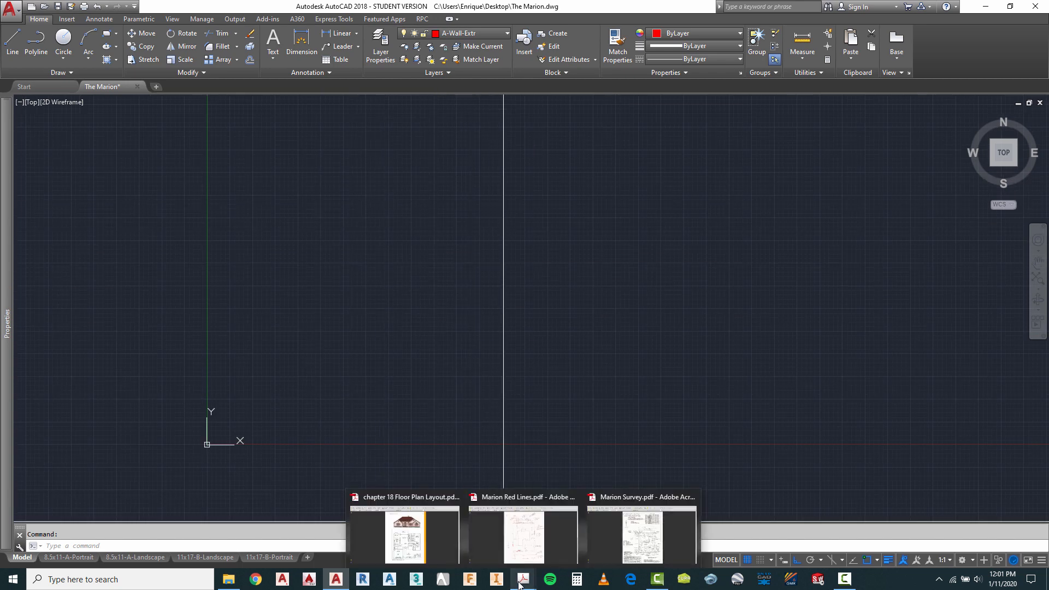
{"action": "left_click", "coordinate": [427, 537]}
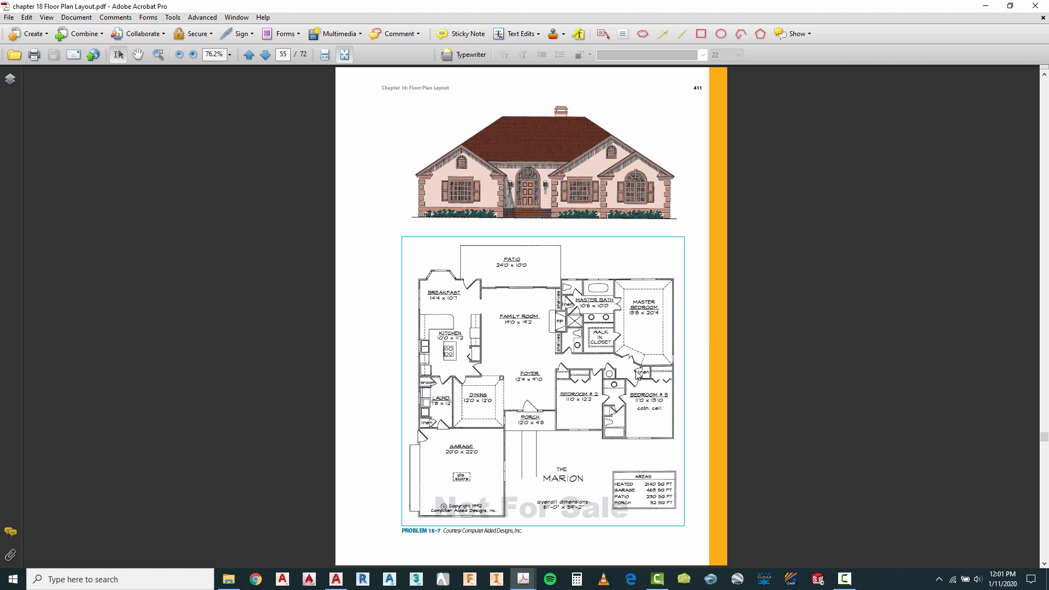
{"action": "mouse_move", "coordinate": [524, 582]}
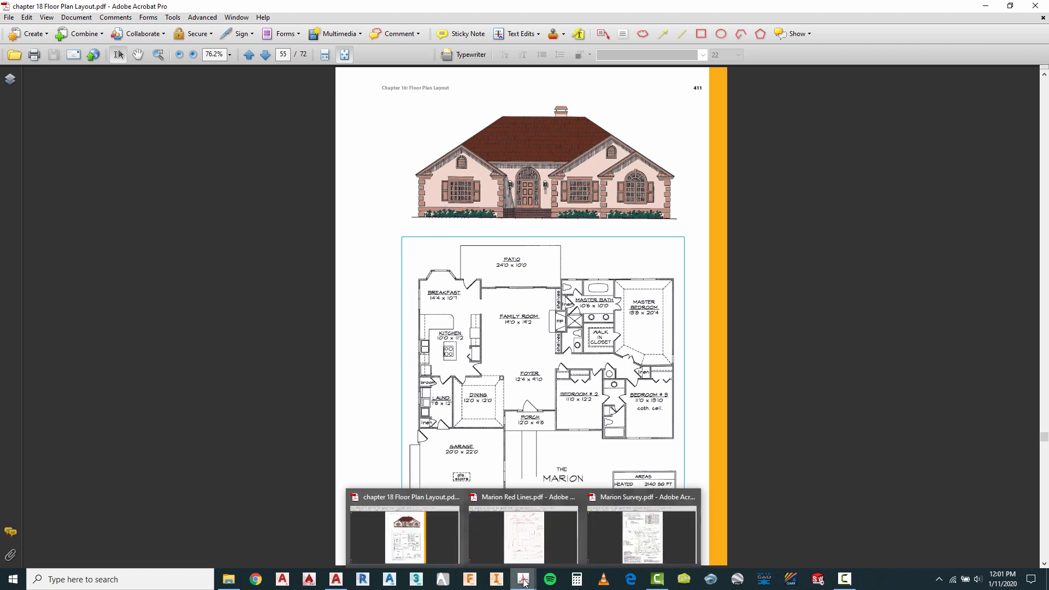
{"action": "left_click", "coordinate": [523, 548]}
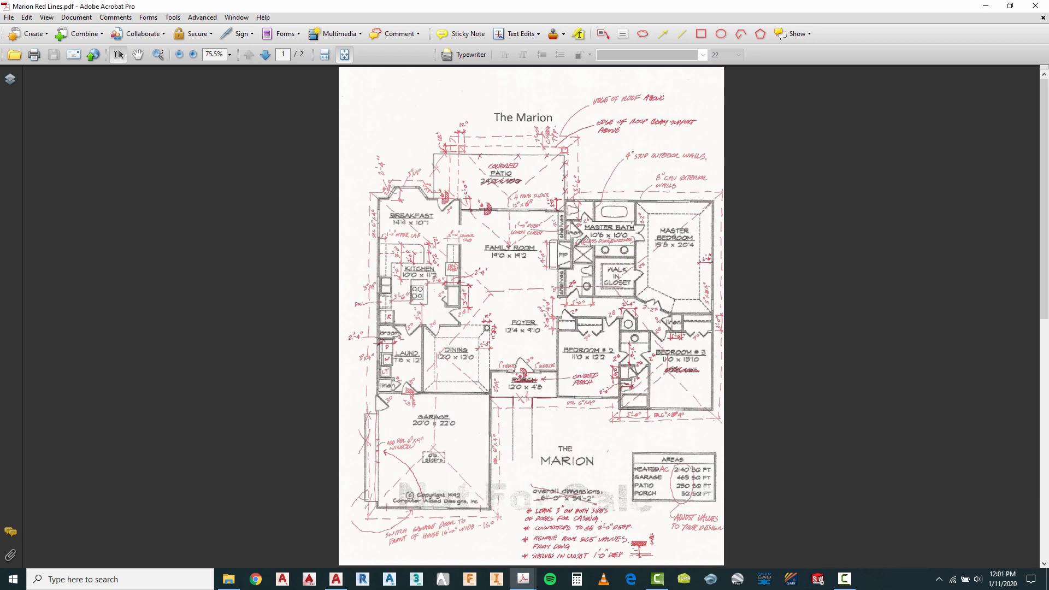
{"action": "left_click", "coordinate": [336, 580]}
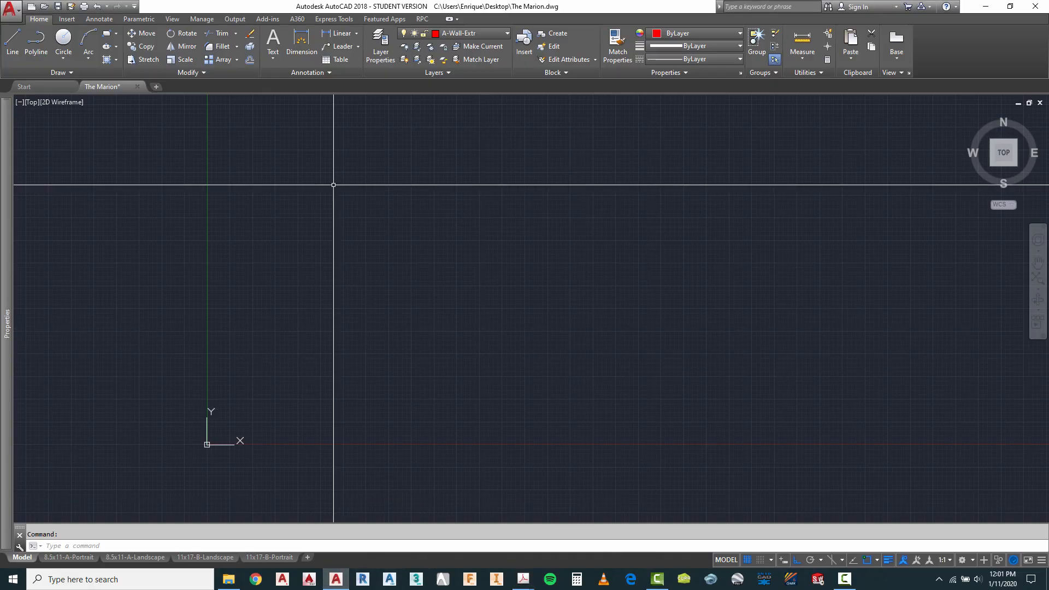
Step: Draw a horizontal exterior wall line and a longer vertical line running straight down from its right end
{"action": "left_click", "coordinate": [13, 44]}
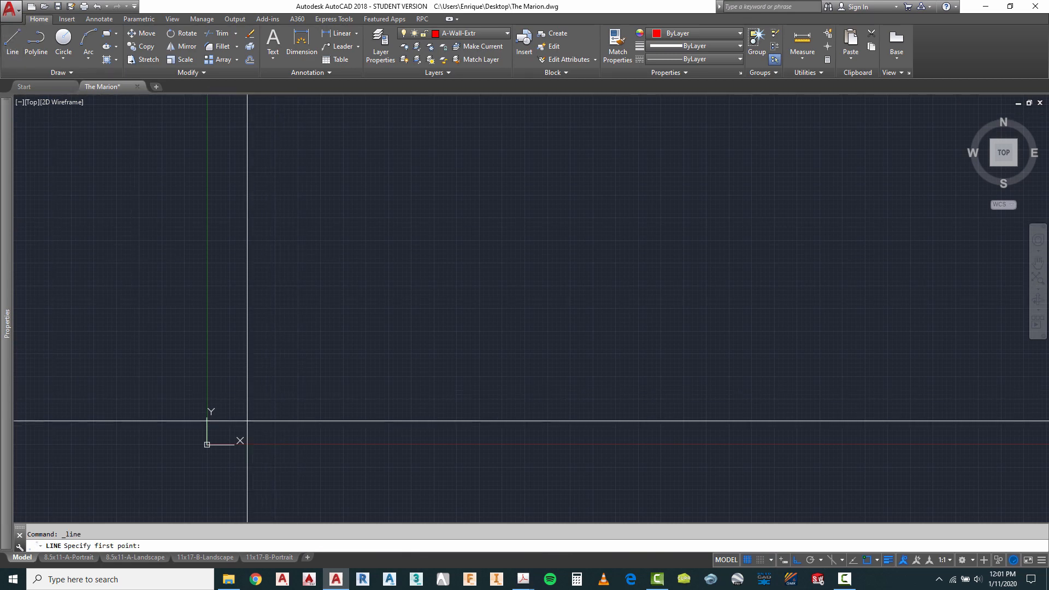
{"action": "scroll", "coordinate": [257, 424], "scroll_direction": "up", "scroll_amount": 2}
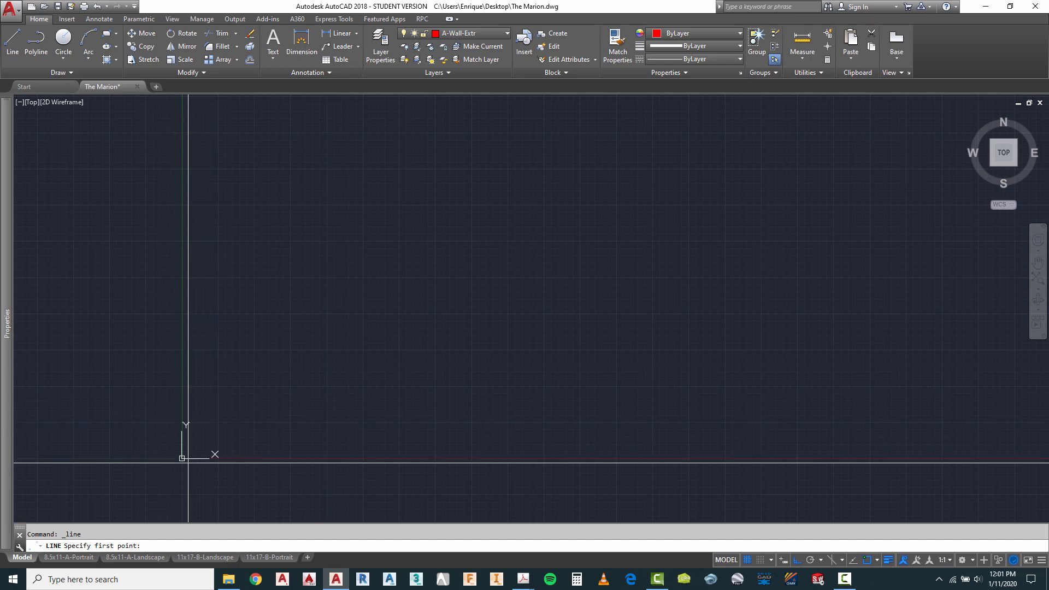
{"action": "left_click", "coordinate": [318, 296]}
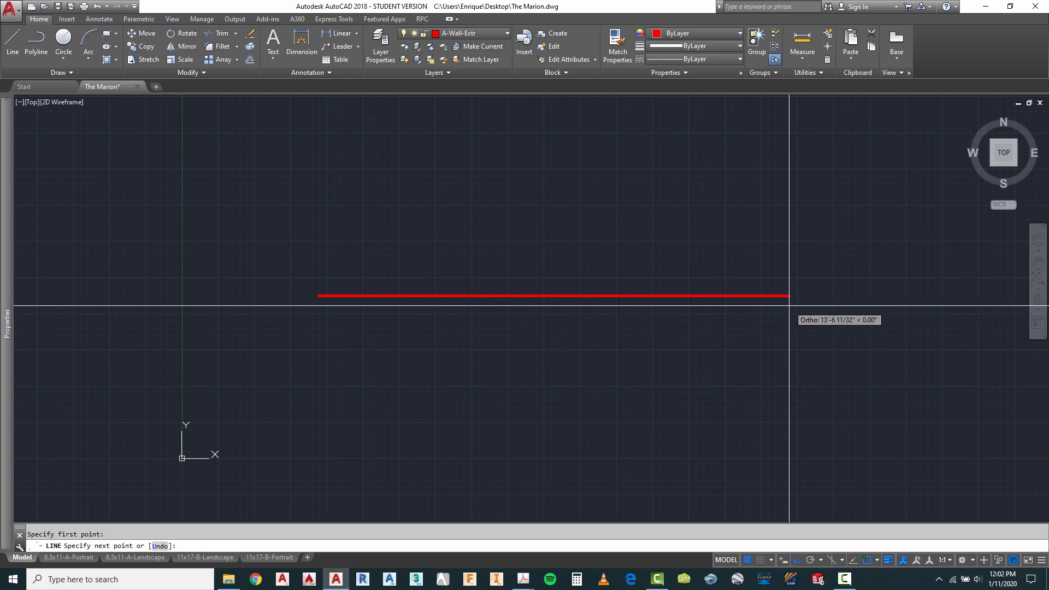
{"action": "left_click", "coordinate": [763, 308]}
{"action": "scroll", "coordinate": [763, 307], "scroll_direction": "down", "scroll_amount": 4}
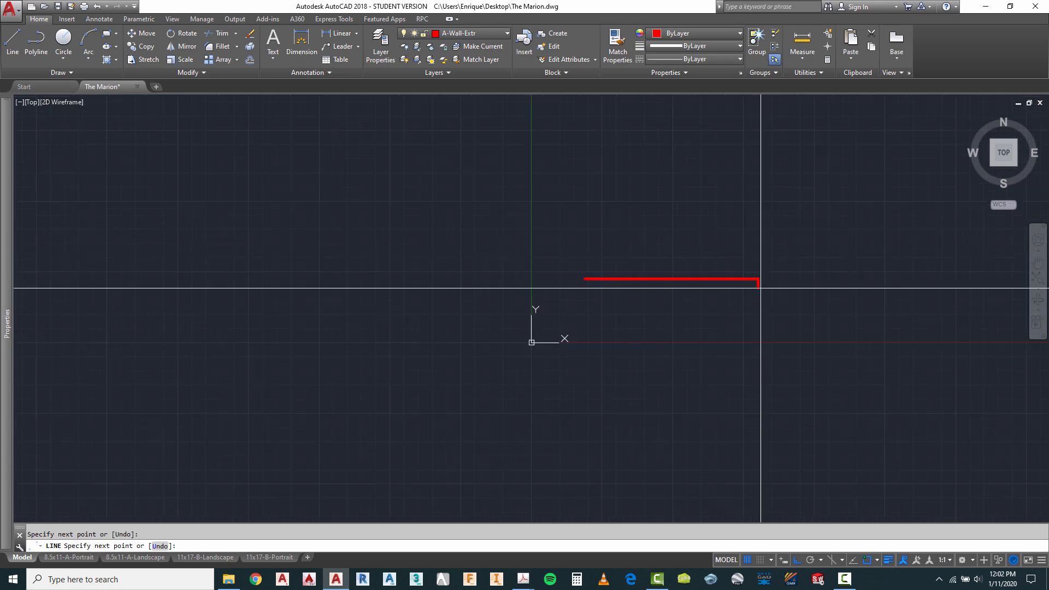
{"action": "scroll", "coordinate": [745, 292], "scroll_direction": "down", "scroll_amount": 2}
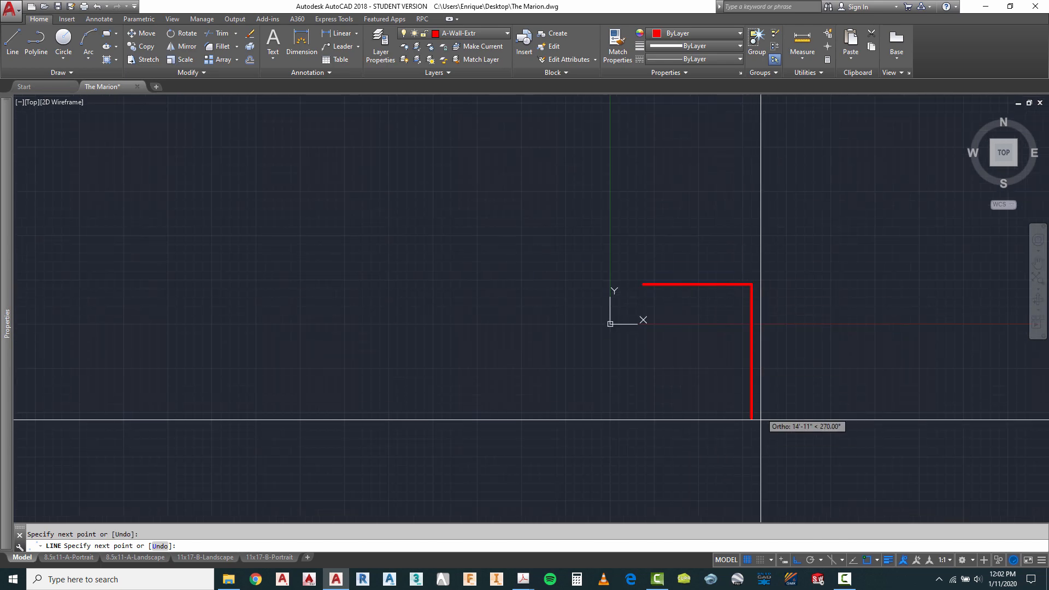
{"action": "left_click", "coordinate": [768, 474]}
{"action": "key", "text": "Escape"}
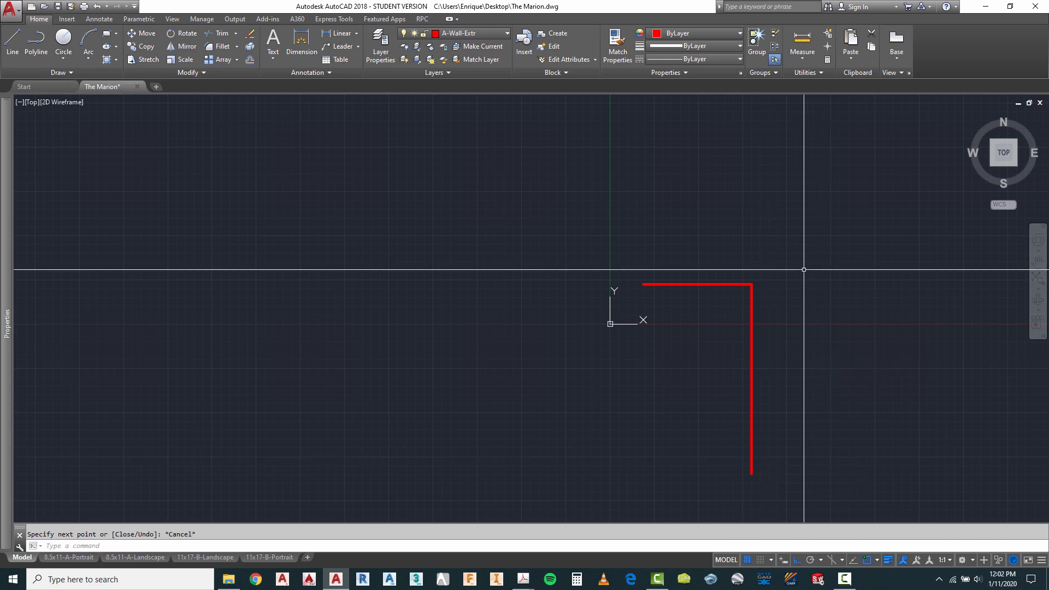
Step: Move both wall lines together, with ortho off, up and to the right of the drawing origin
{"action": "type", "text": "m"}
{"action": "key", "text": "Return"}
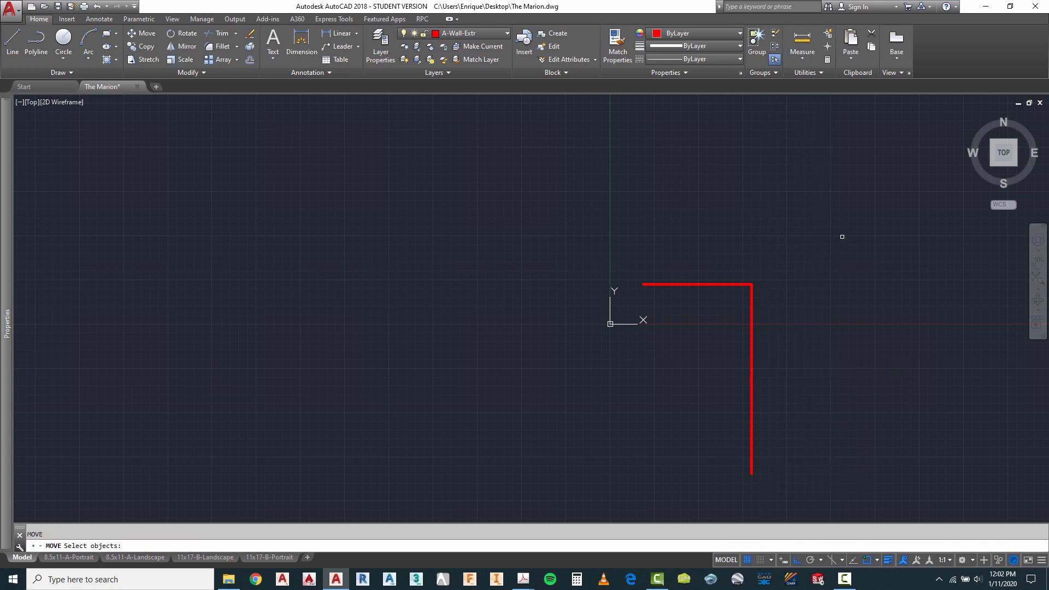
{"action": "left_click", "coordinate": [770, 268]}
{"action": "left_click", "coordinate": [701, 330]}
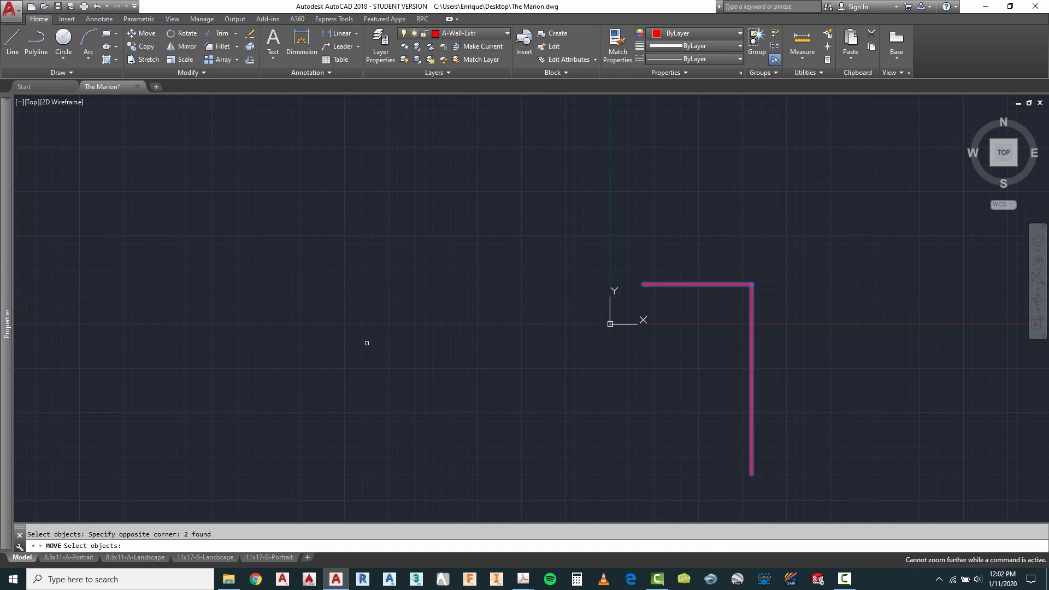
{"action": "key", "text": "Return"}
{"action": "left_click", "coordinate": [385, 390]}
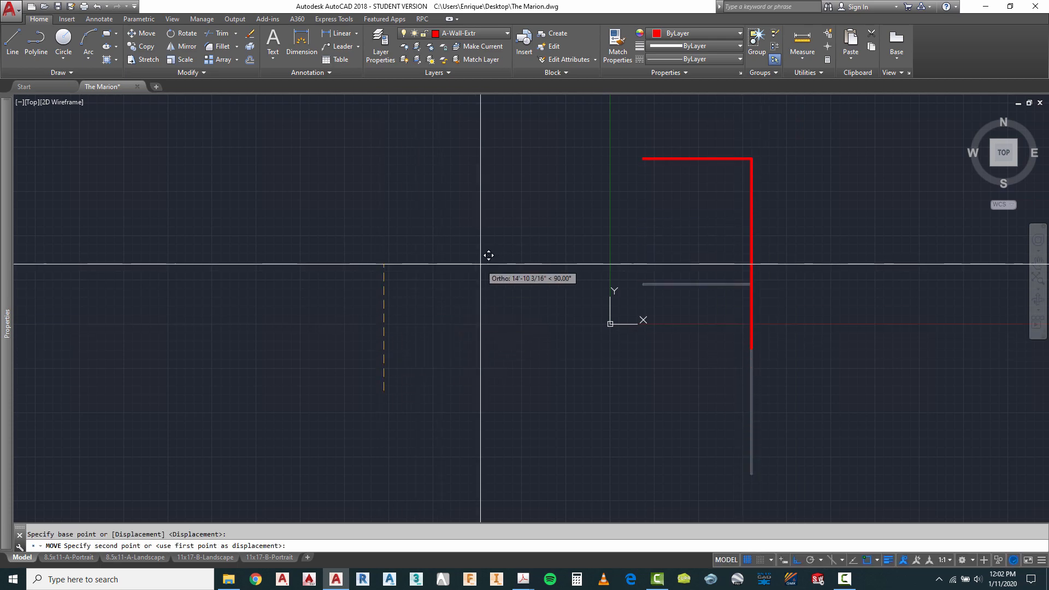
{"action": "key", "text": "F8"}
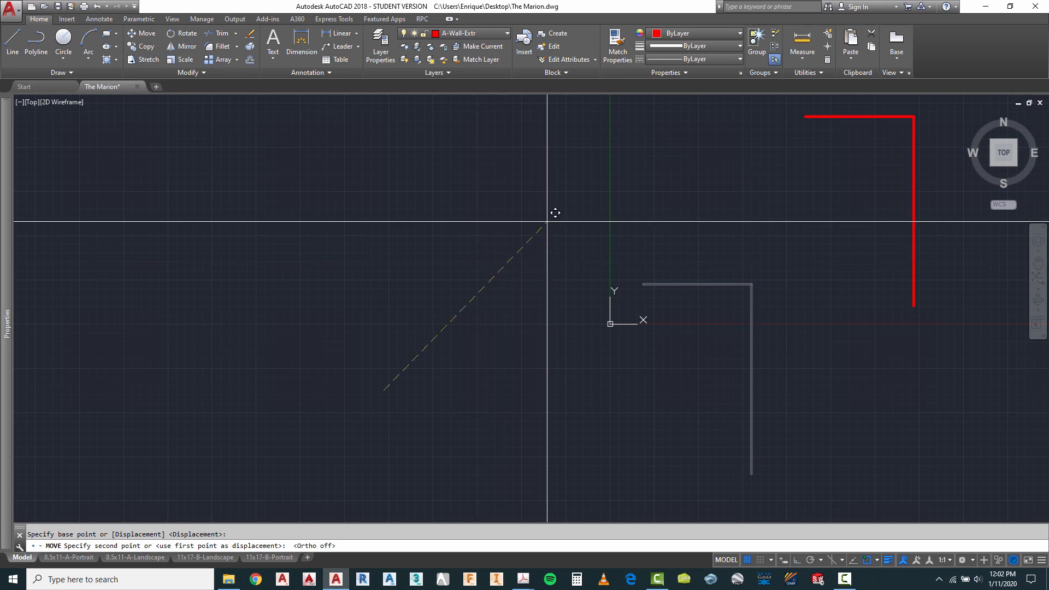
{"action": "left_click", "coordinate": [489, 139]}
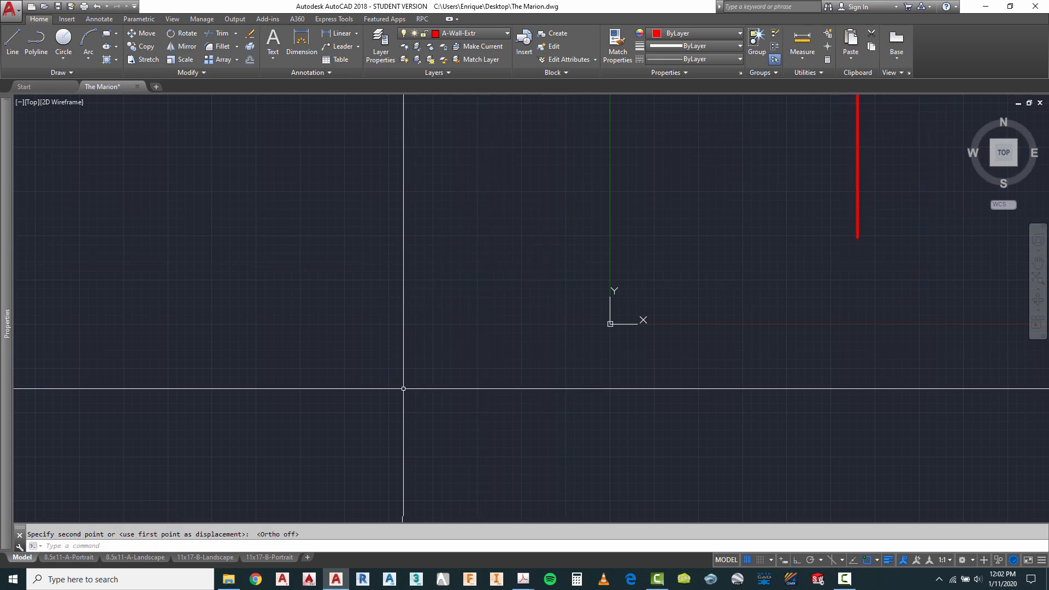
{"action": "scroll", "coordinate": [404, 387], "scroll_direction": "down", "scroll_amount": 4}
{"action": "scroll", "coordinate": [604, 256], "scroll_direction": "up", "scroll_amount": 8}
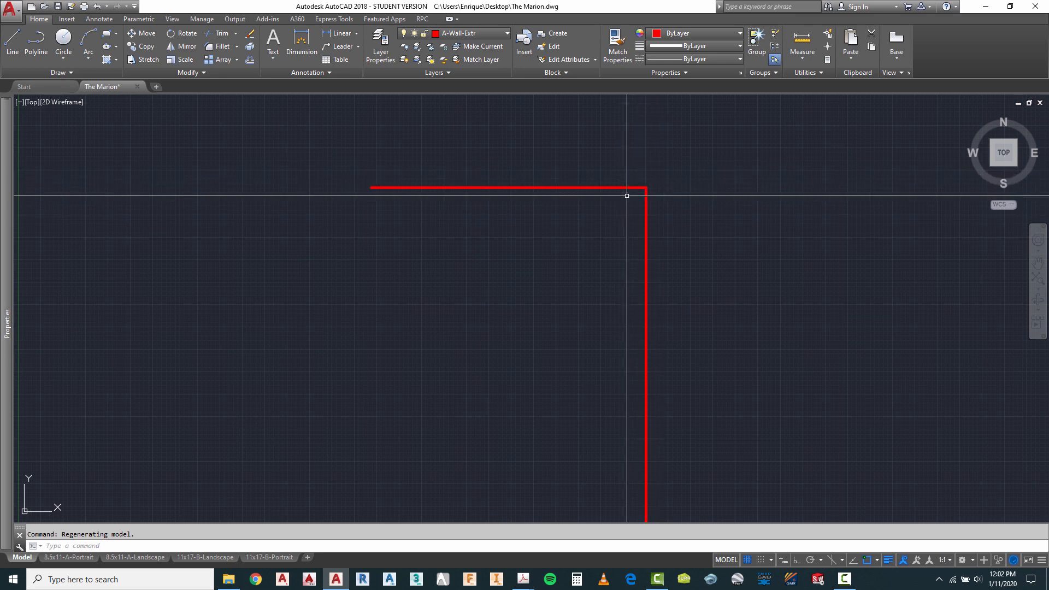
Step: Check the exterior wall thickness in Marion Red Lines.pdf and offset both wall lines 8 inches outward in AutoCAD
{"action": "mouse_move", "coordinate": [525, 580]}
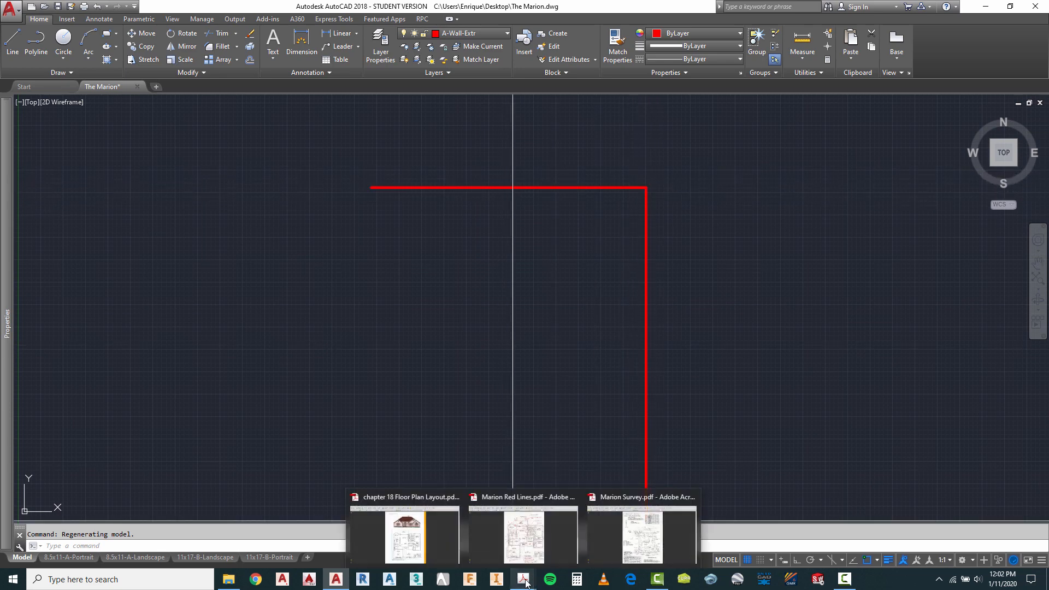
{"action": "left_click", "coordinate": [520, 536]}
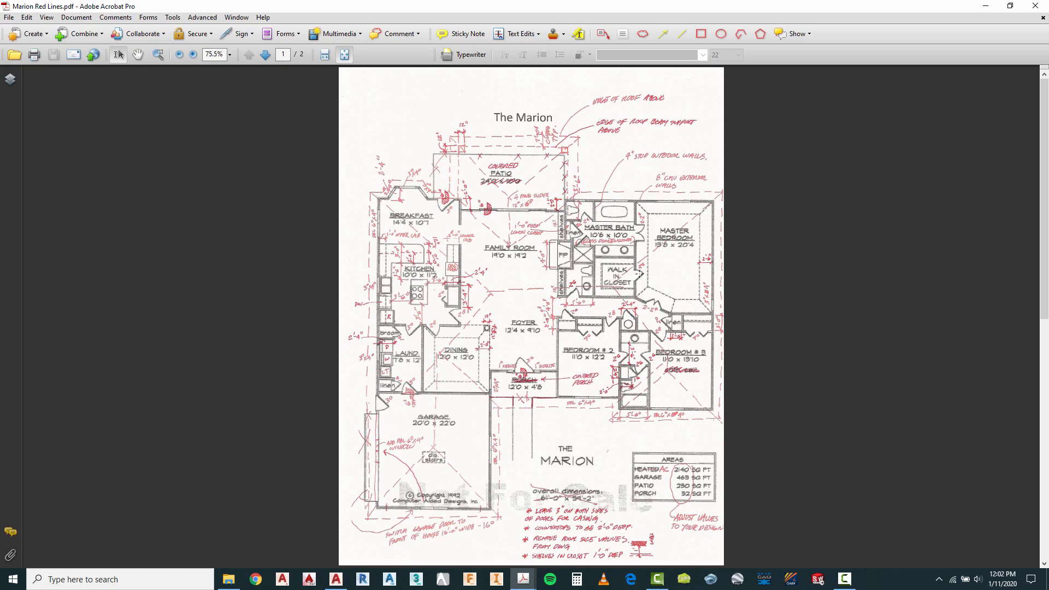
{"action": "left_click", "coordinate": [336, 579]}
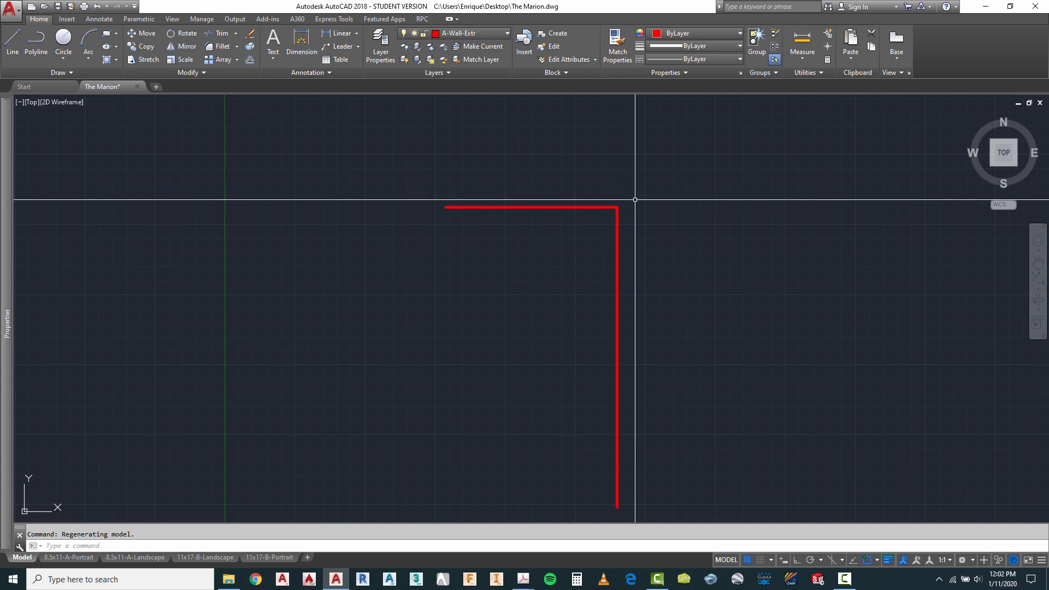
{"action": "left_click", "coordinate": [250, 61]}
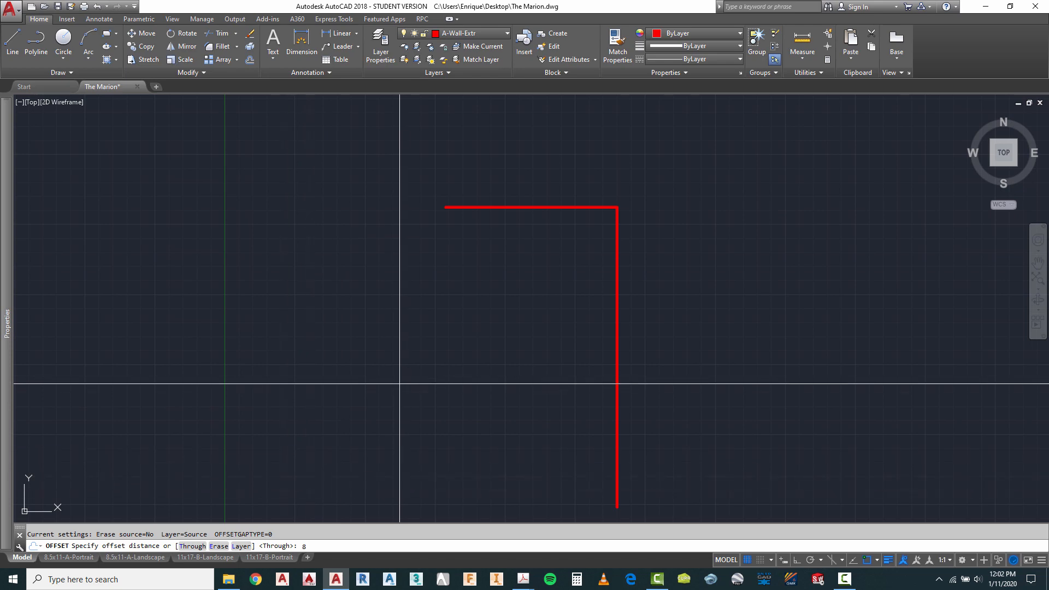
{"action": "type", "text": "8"}
{"action": "key", "text": "Return"}
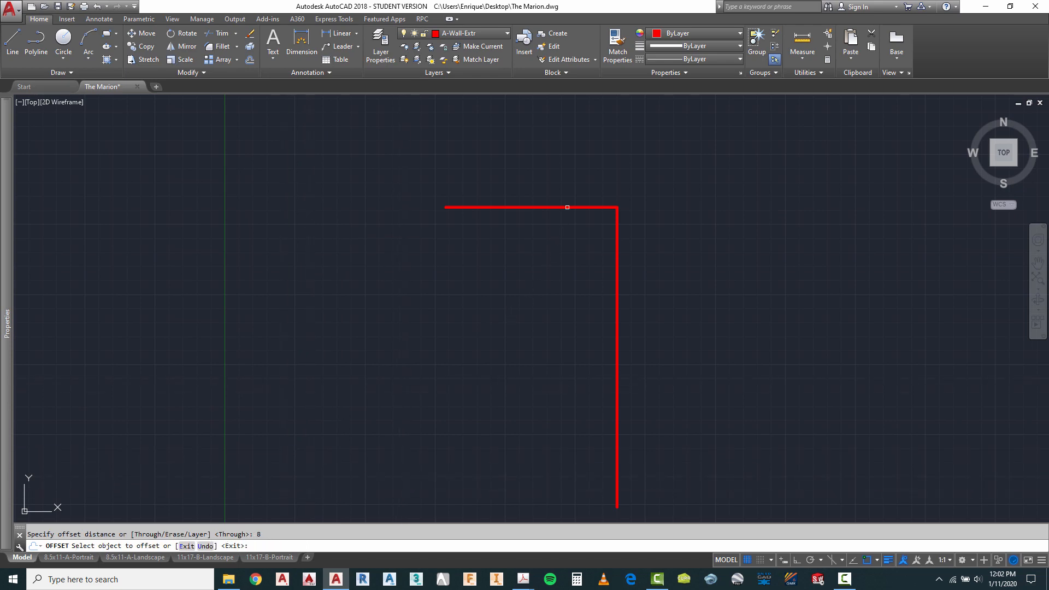
{"action": "left_click", "coordinate": [568, 208]}
{"action": "left_click", "coordinate": [566, 201]}
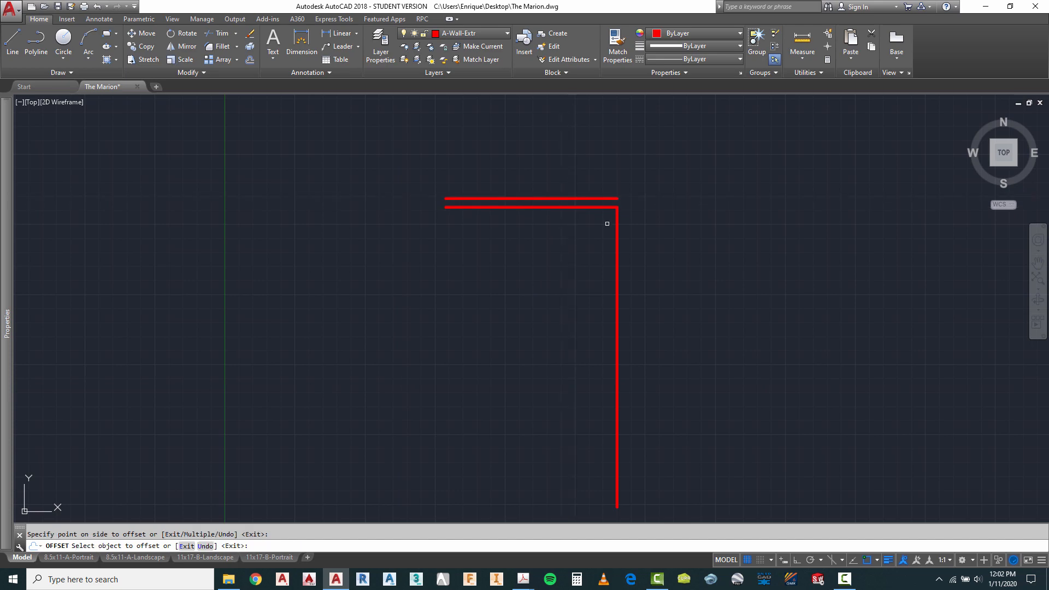
{"action": "left_click", "coordinate": [617, 223]}
{"action": "left_click", "coordinate": [656, 227]}
{"action": "scroll", "coordinate": [648, 227], "scroll_direction": "up", "scroll_amount": 2}
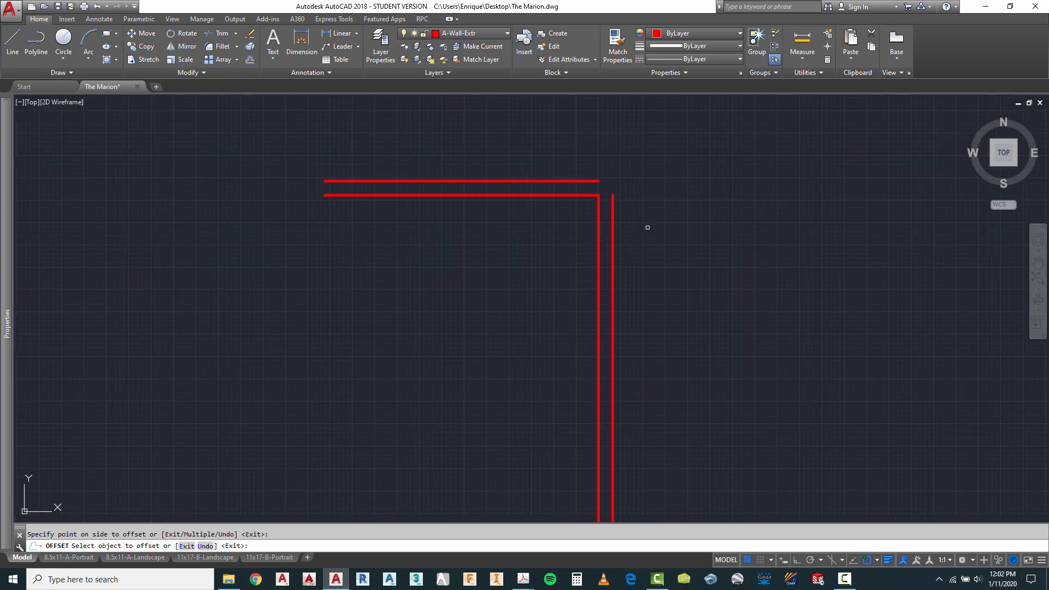
{"action": "key", "text": "Escape"}
Step: Fillet the outer horizontal and vertical wall lines with a zero radius to close the upper-right corner
{"action": "type", "text": "f"}
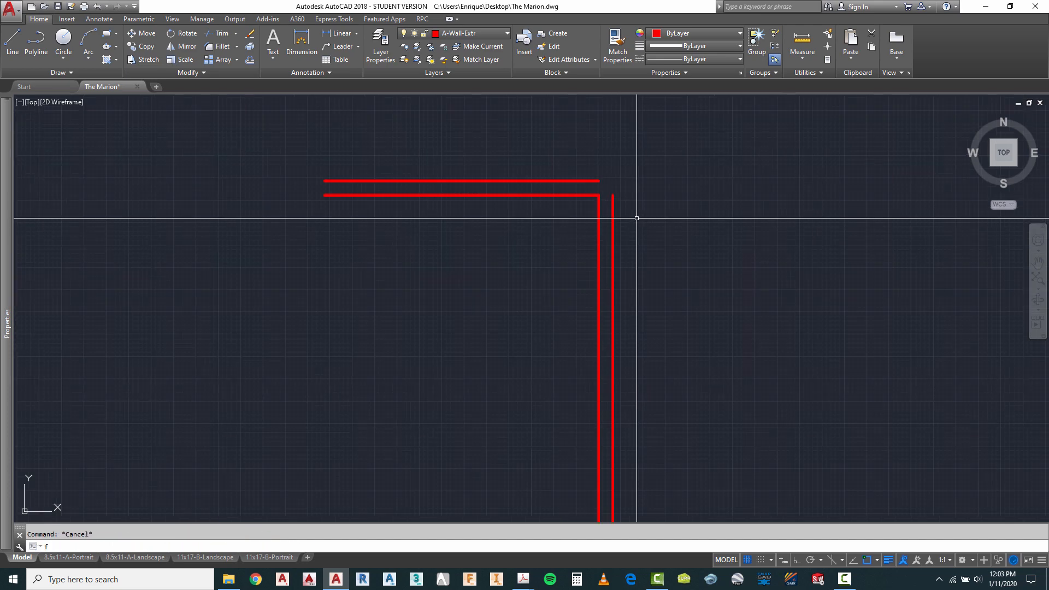
{"action": "key", "text": "Return"}
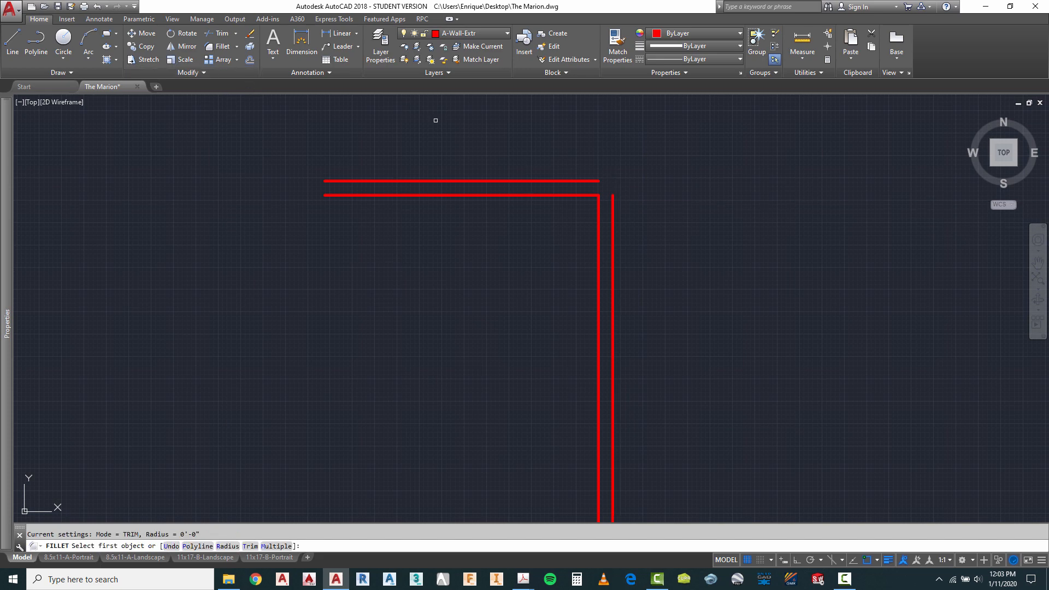
{"action": "left_click", "coordinate": [561, 179]}
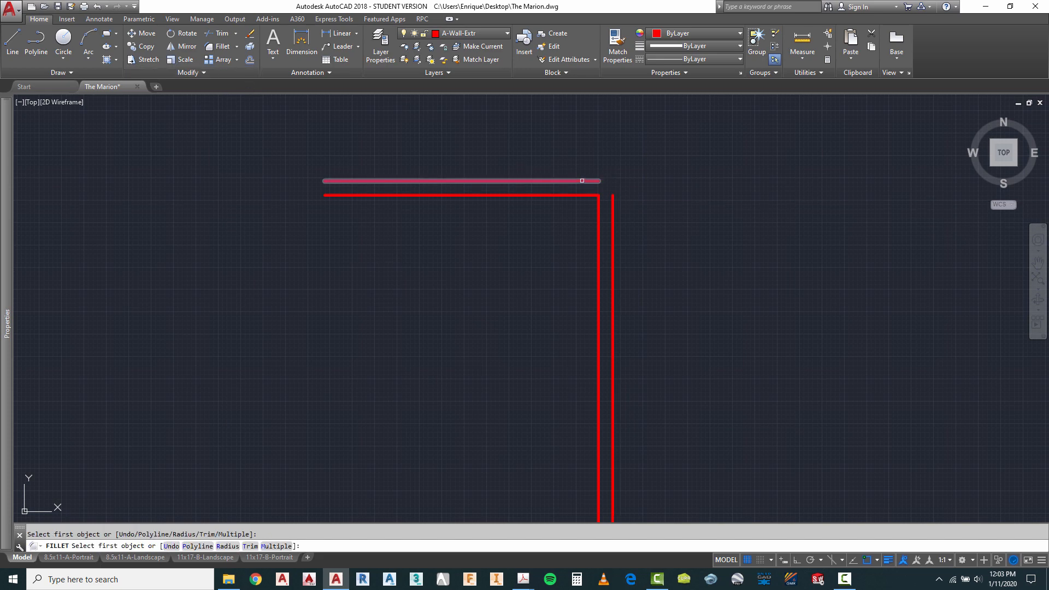
{"action": "left_click", "coordinate": [584, 181]}
{"action": "left_click", "coordinate": [611, 206]}
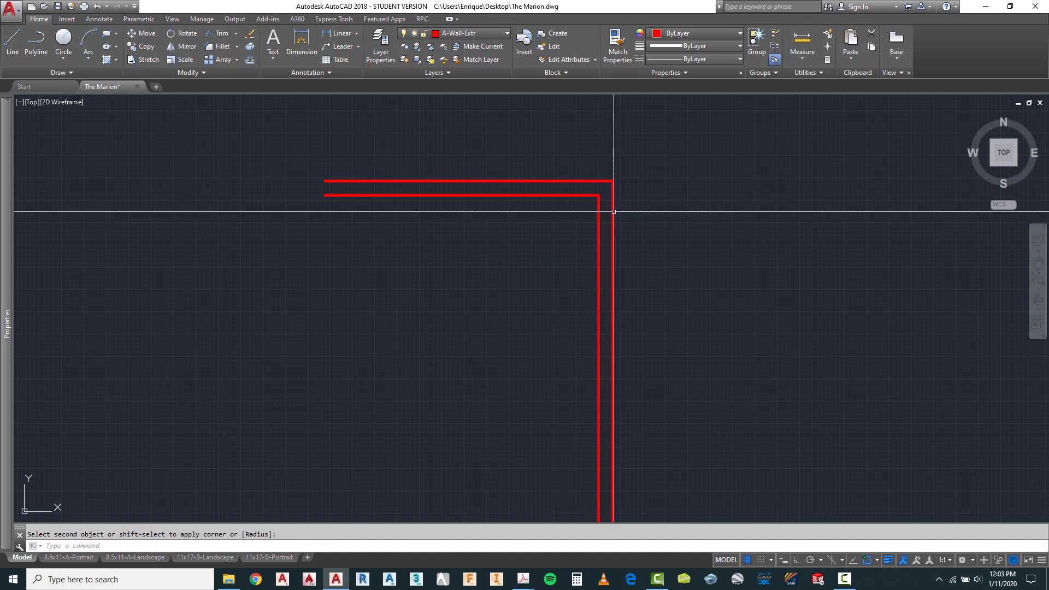
{"action": "scroll", "coordinate": [577, 153], "scroll_direction": "down", "scroll_amount": 2}
{"action": "scroll", "coordinate": [577, 153], "scroll_direction": "down", "scroll_amount": 2}
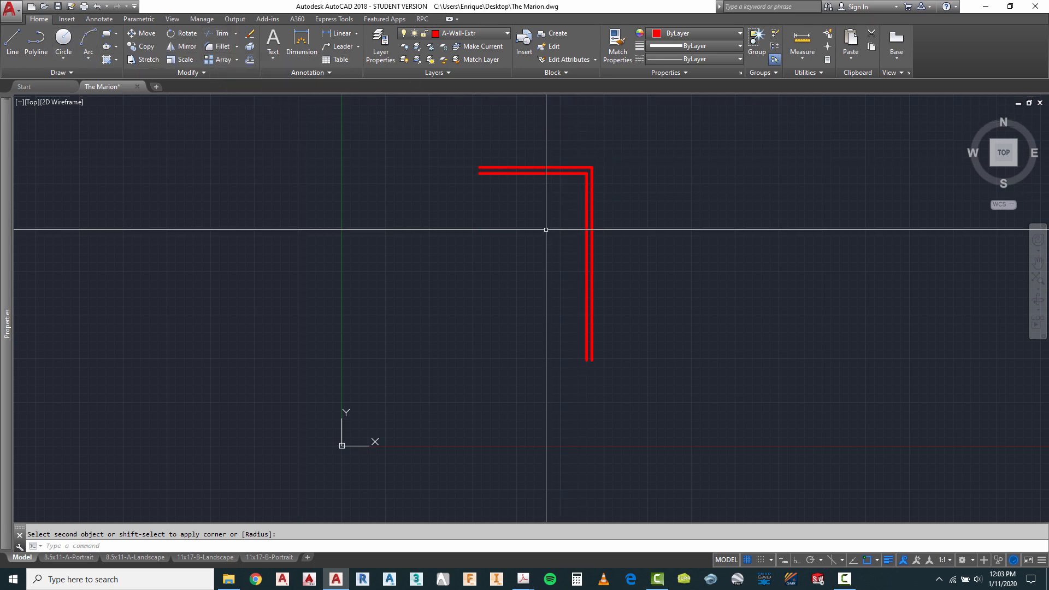
Step: Examine the room sizes and wall notes in Marion Red Lines.pdf and return to the AutoCAD drawing
{"action": "left_click", "coordinate": [530, 580]}
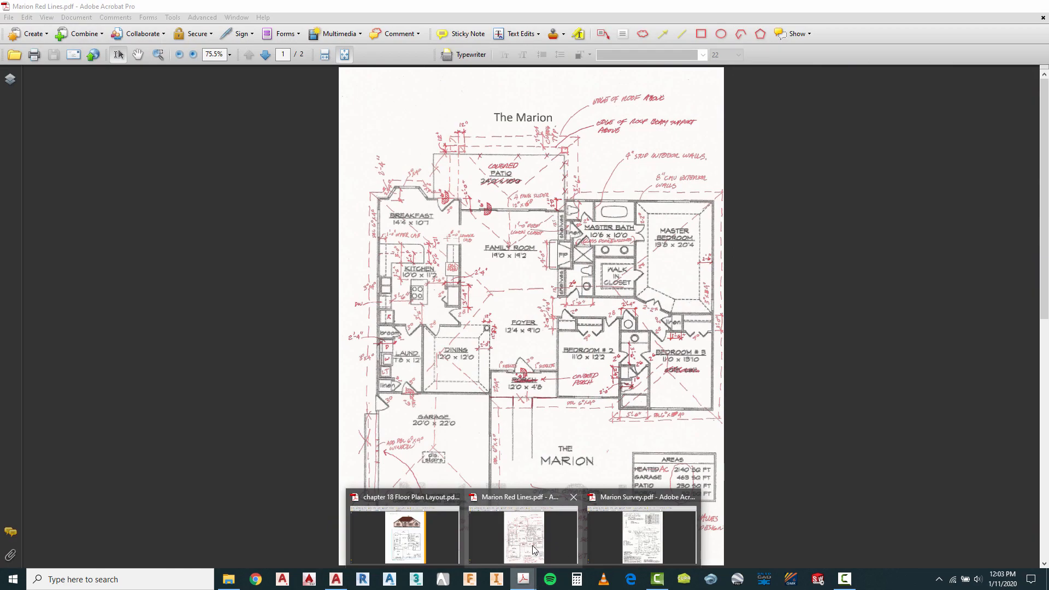
{"action": "left_click", "coordinate": [533, 550]}
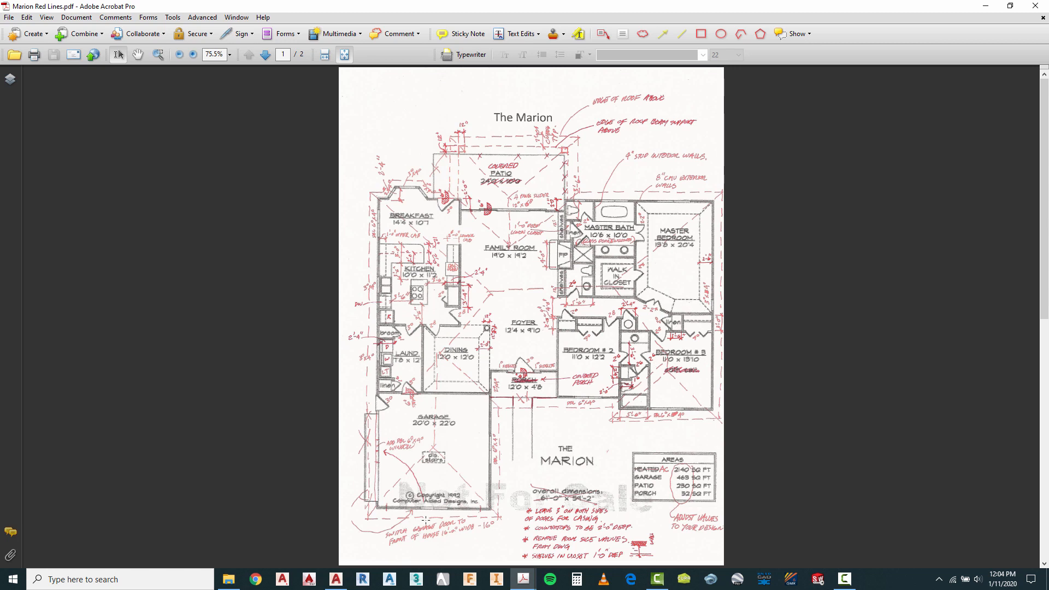
{"action": "mouse_move", "coordinate": [337, 584]}
{"action": "left_click", "coordinate": [336, 579]}
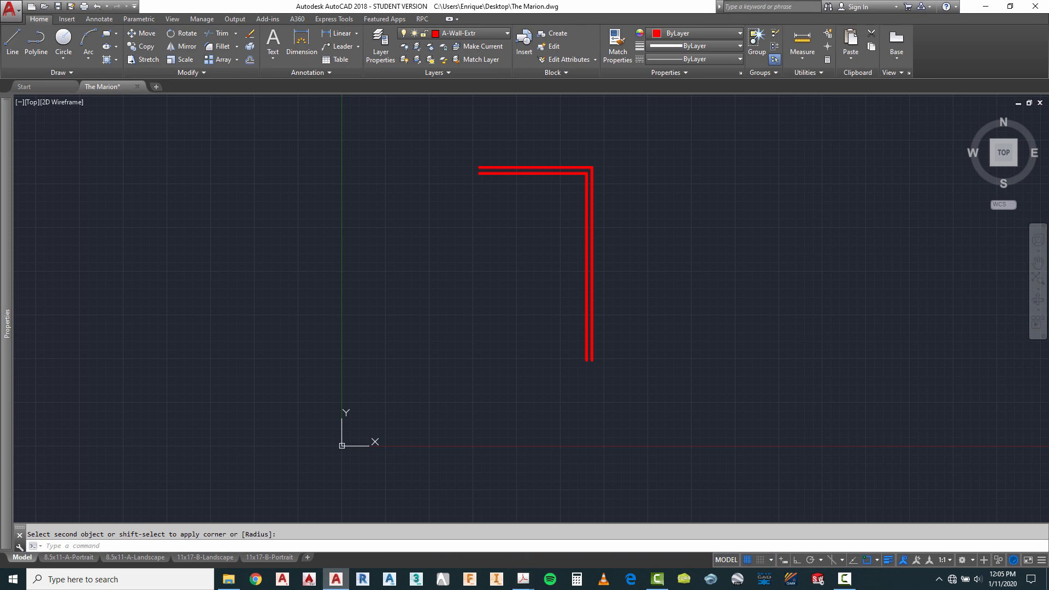
Step: Check the master bedroom depth in Marion Red Lines.pdf and offset the inner horizontal wall line 20'4" downward in AutoCAD
{"action": "left_click", "coordinate": [250, 59]}
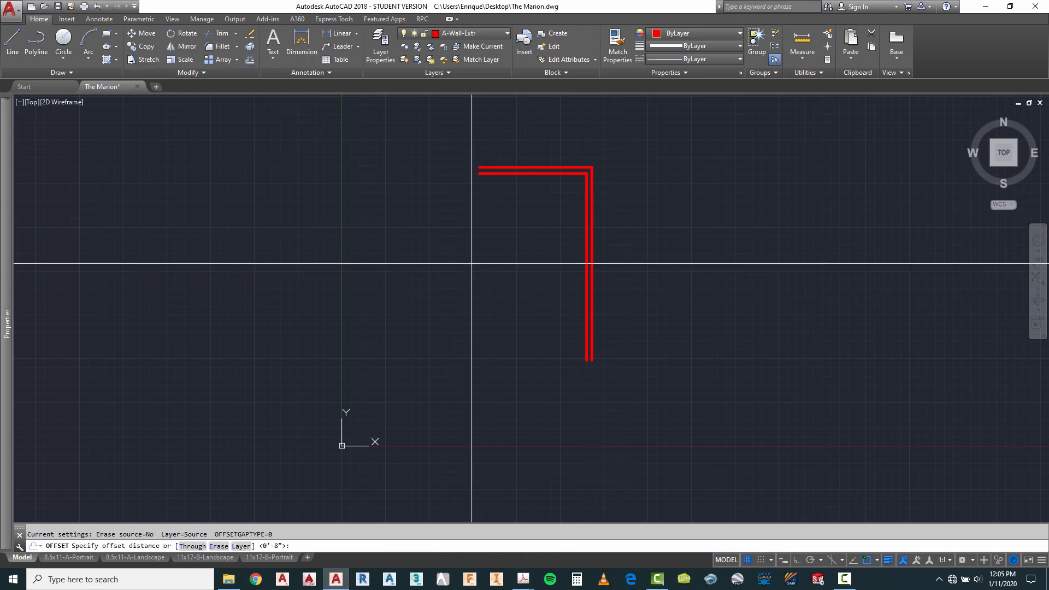
{"action": "mouse_move", "coordinate": [525, 584]}
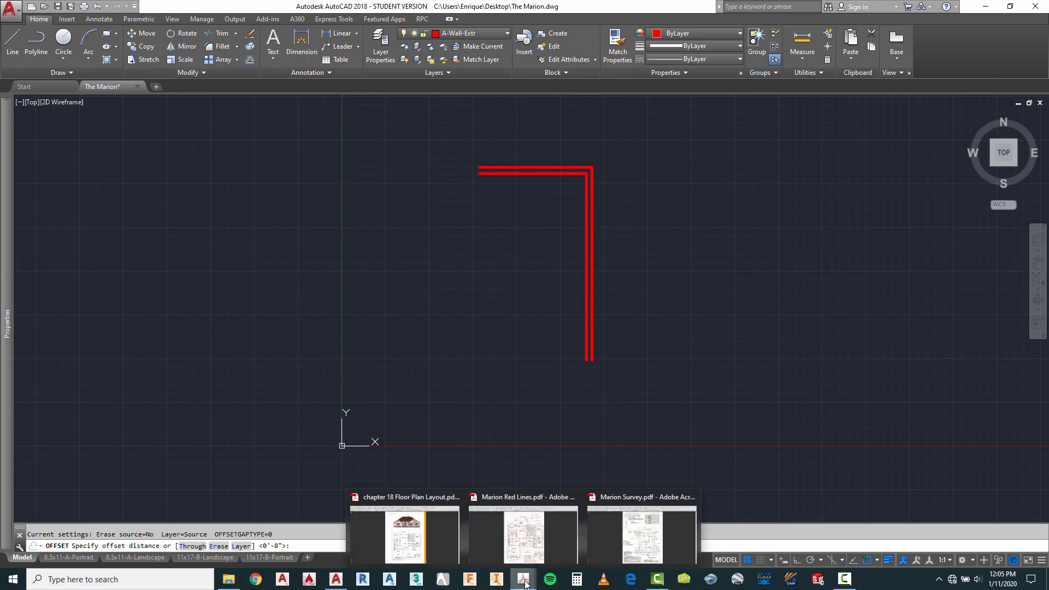
{"action": "left_click", "coordinate": [531, 555]}
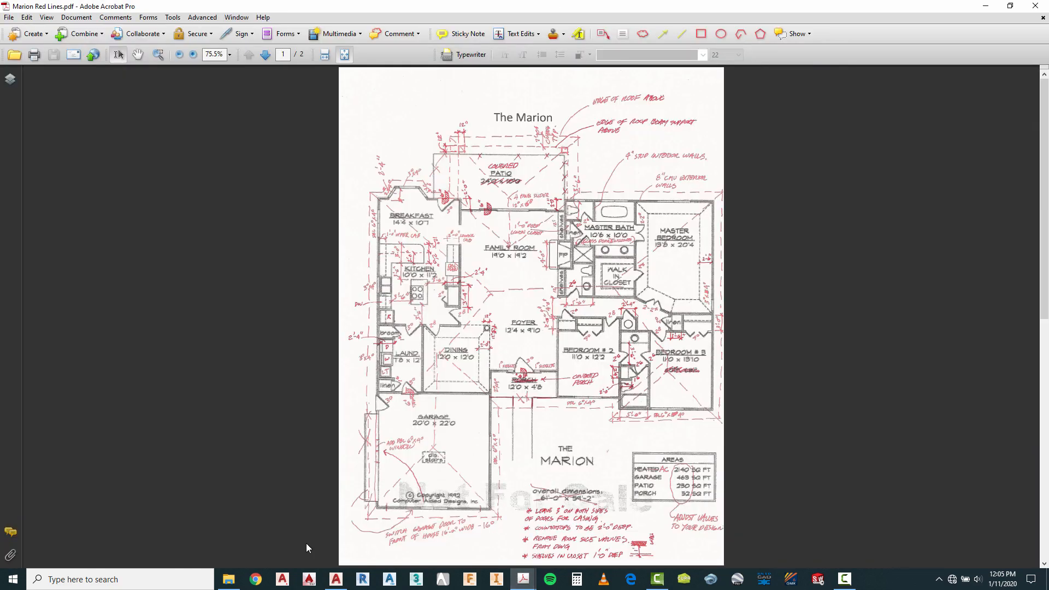
{"action": "left_click", "coordinate": [336, 580]}
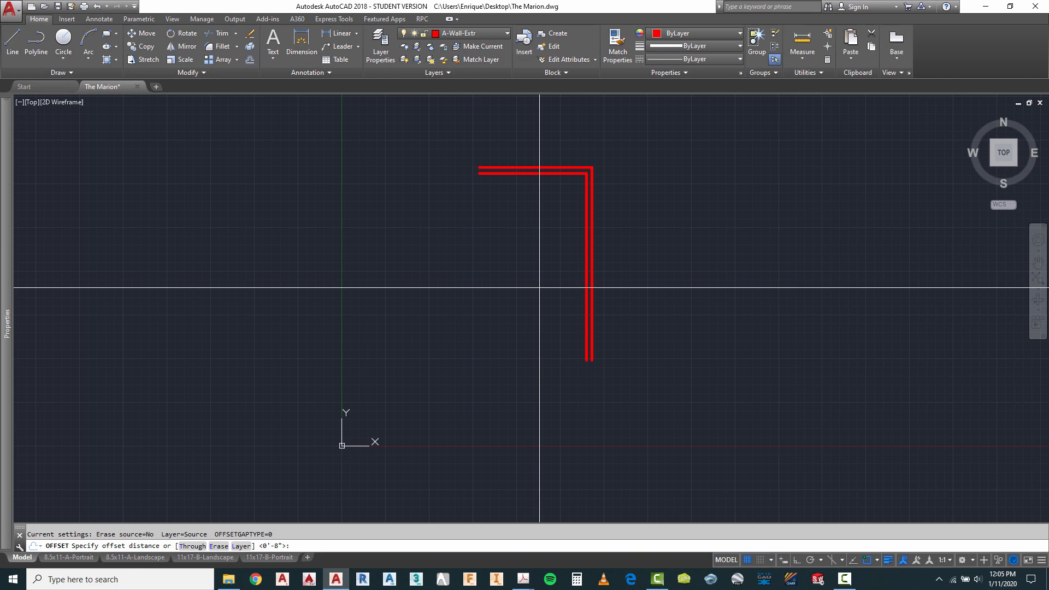
{"action": "type", "text": "20'4"}
{"action": "key", "text": "Return"}
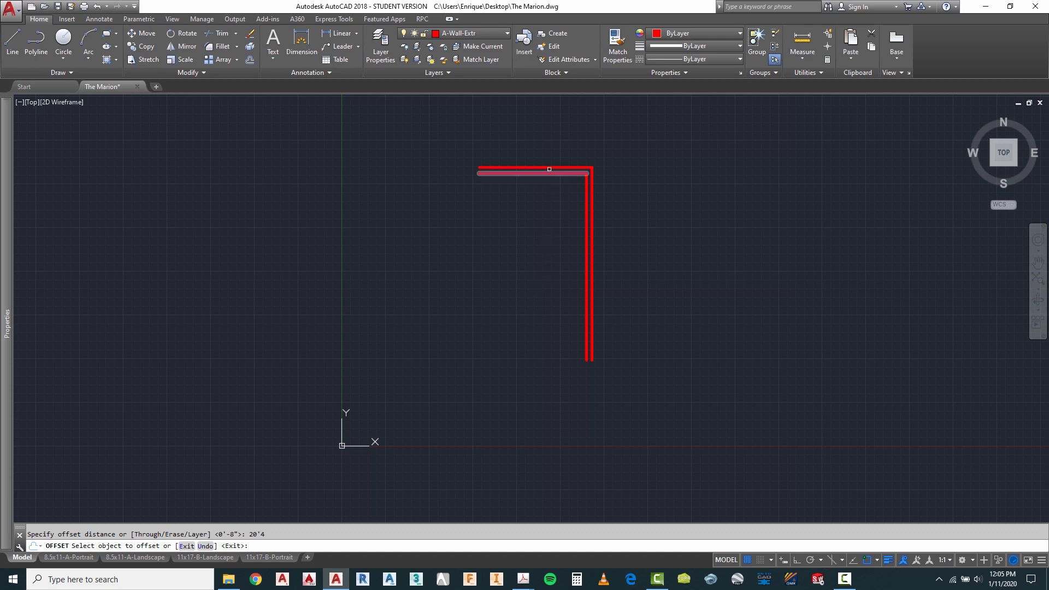
{"action": "left_click", "coordinate": [538, 173]}
{"action": "left_click", "coordinate": [527, 199]}
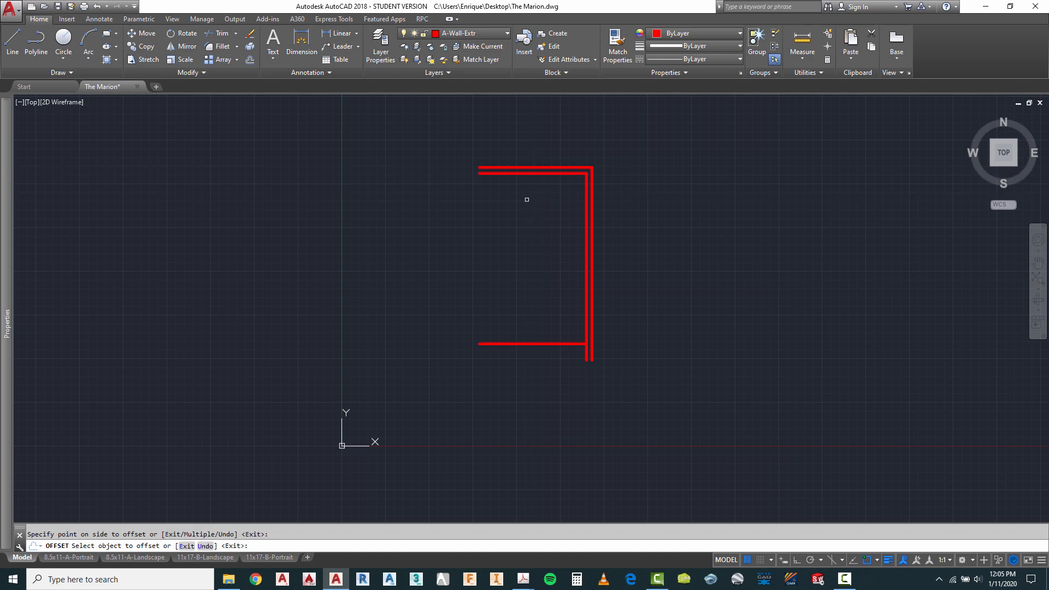
{"action": "key", "text": "Escape"}
Step: Offset the new lower horizontal line 4 inches downward to form the interior wall thickness
{"action": "type", "text": "o"}
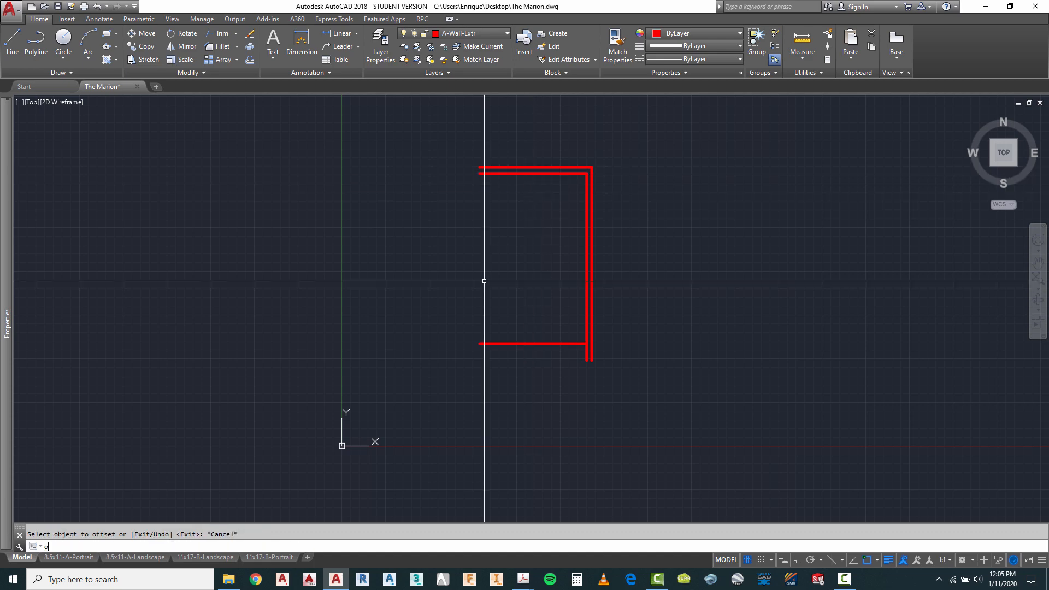
{"action": "key", "text": "Return"}
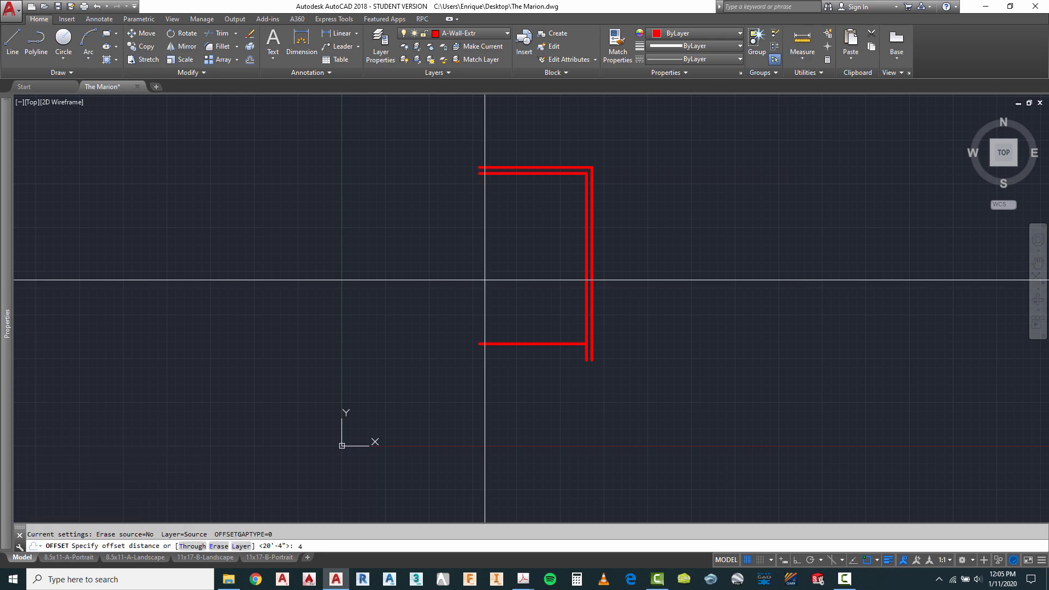
{"action": "type", "text": "4"}
{"action": "key", "text": "Return"}
{"action": "left_click", "coordinate": [541, 344]}
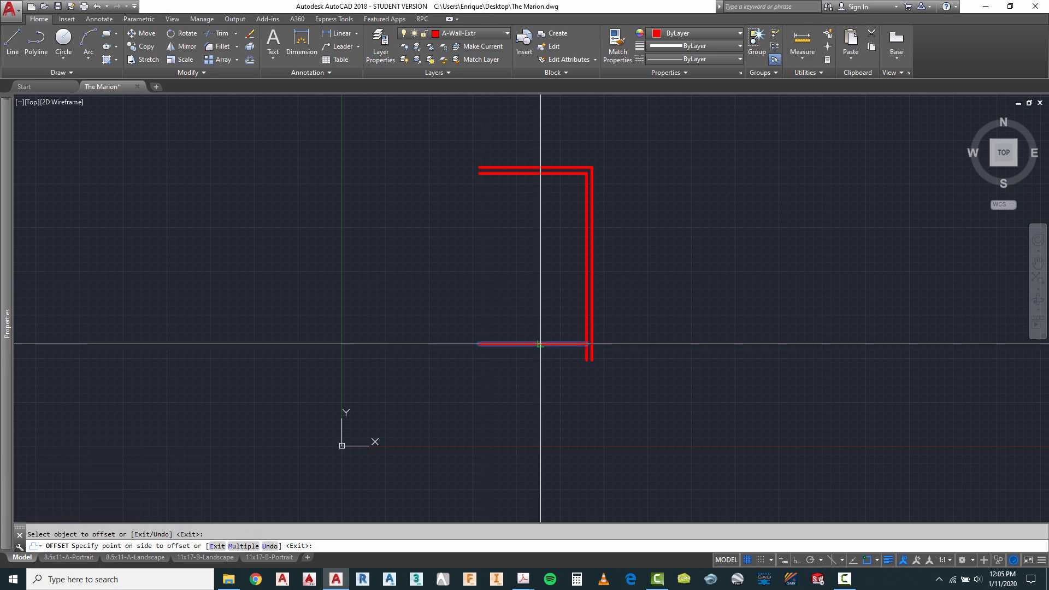
{"action": "left_click", "coordinate": [539, 366]}
{"action": "scroll", "coordinate": [551, 382], "scroll_direction": "up", "scroll_amount": 2}
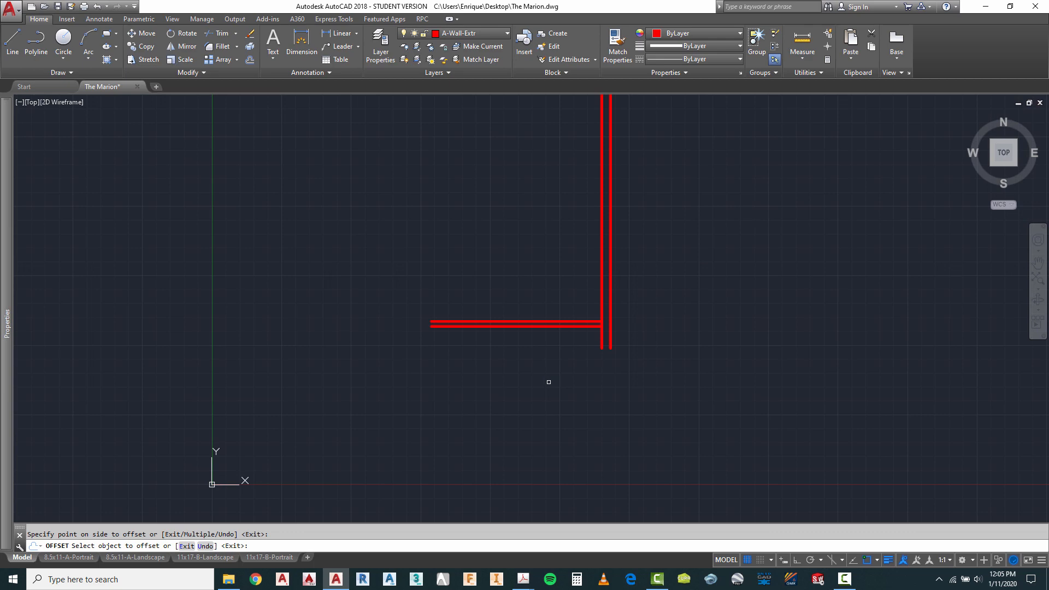
{"action": "scroll", "coordinate": [549, 382], "scroll_direction": "down", "scroll_amount": 2}
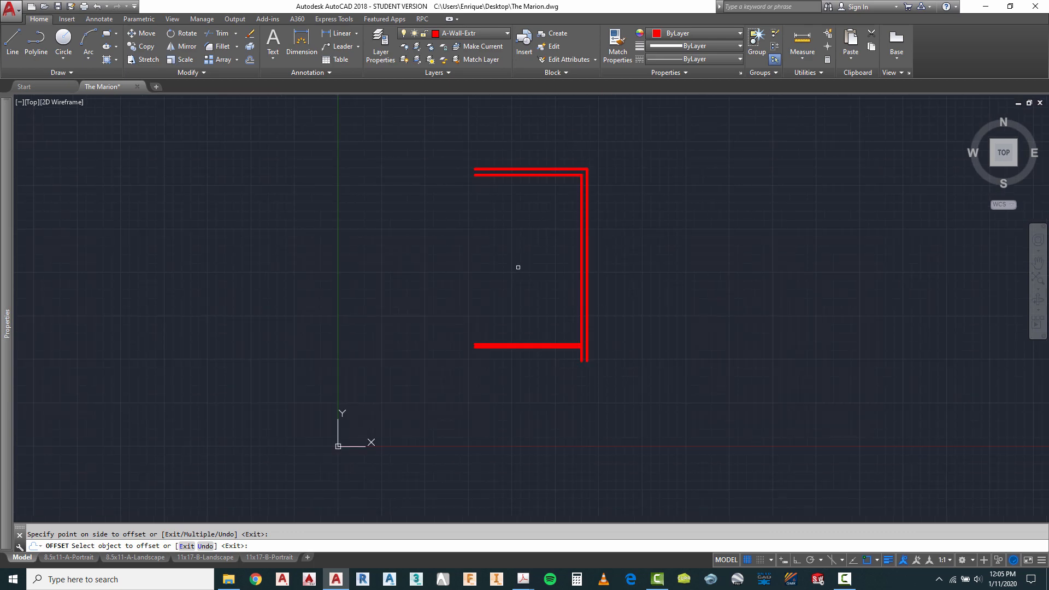
{"action": "key", "text": "Escape"}
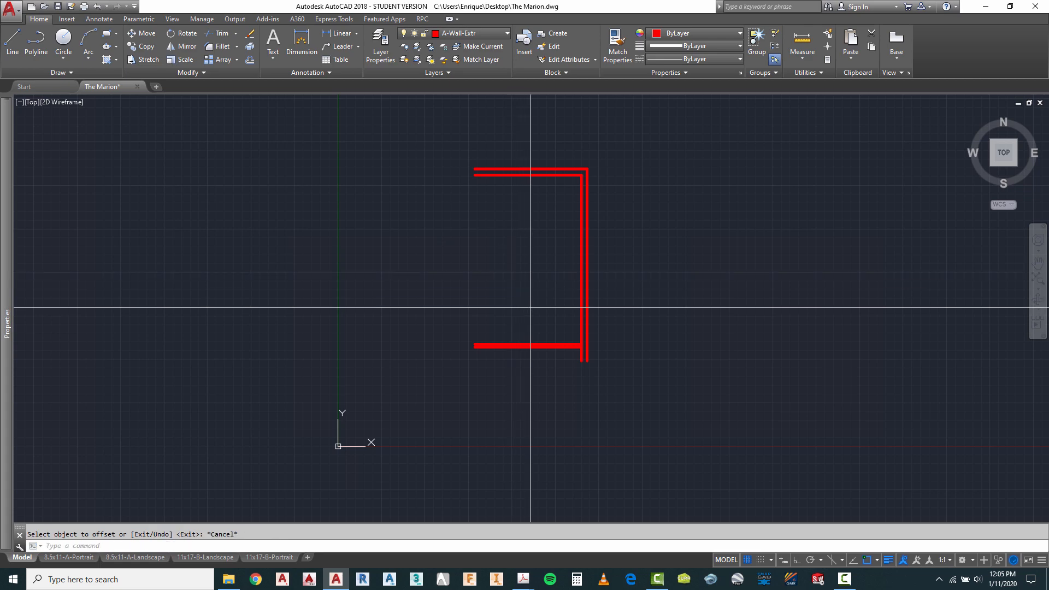
Step: Put both lines of the lower horizontal wall on the A-Wall-Intr layer
{"action": "left_click", "coordinate": [530, 363]}
{"action": "left_click", "coordinate": [506, 307]}
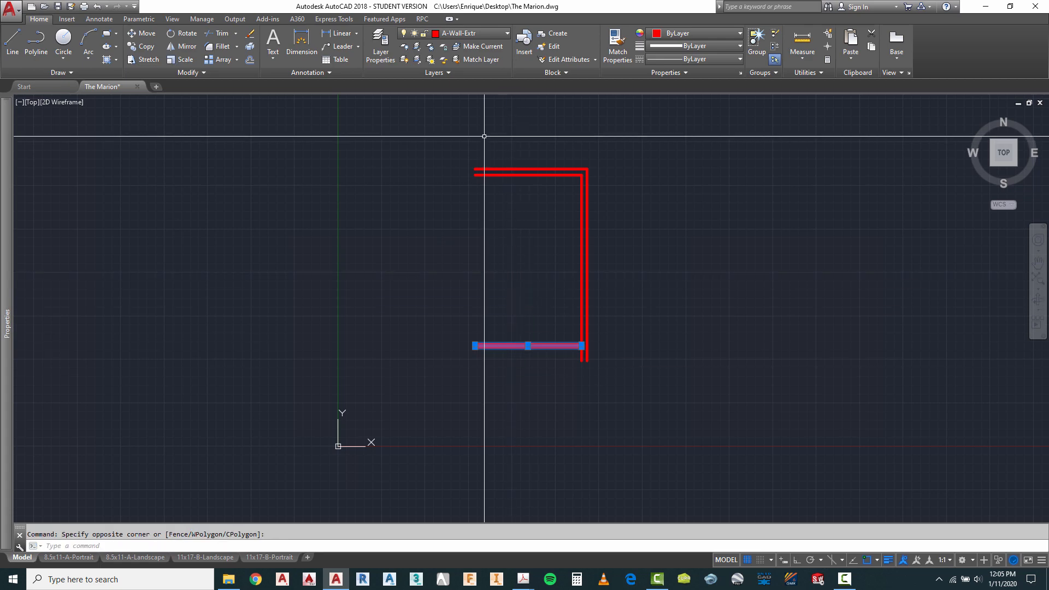
{"action": "left_click", "coordinate": [473, 34]}
{"action": "left_click", "coordinate": [473, 72]}
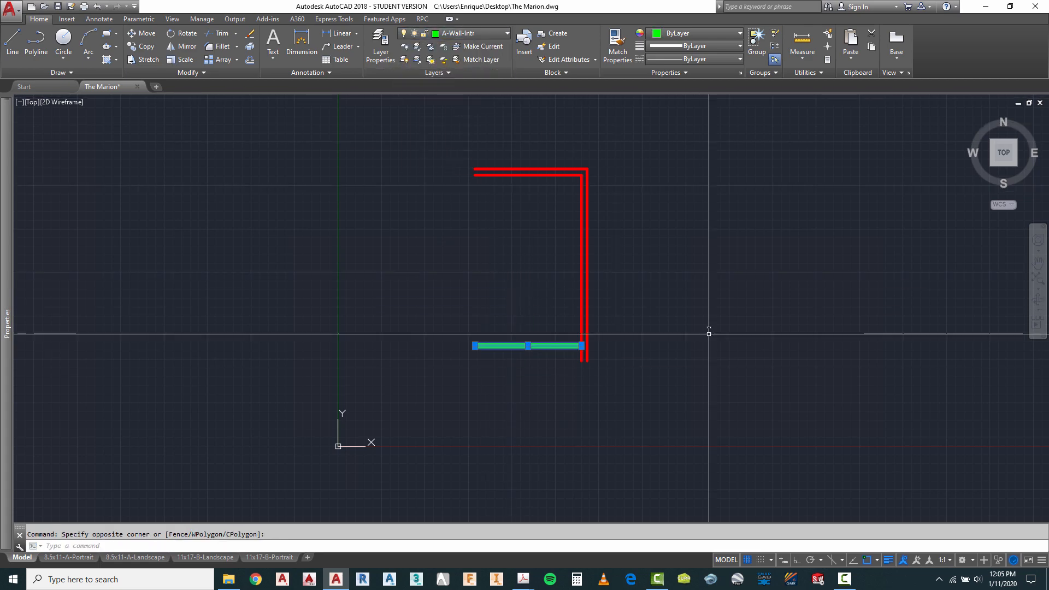
{"action": "key", "text": "Escape"}
Step: Offset the lower line of the horizontal interior wall 3' downward
{"action": "scroll", "coordinate": [573, 426], "scroll_direction": "up", "scroll_amount": 4}
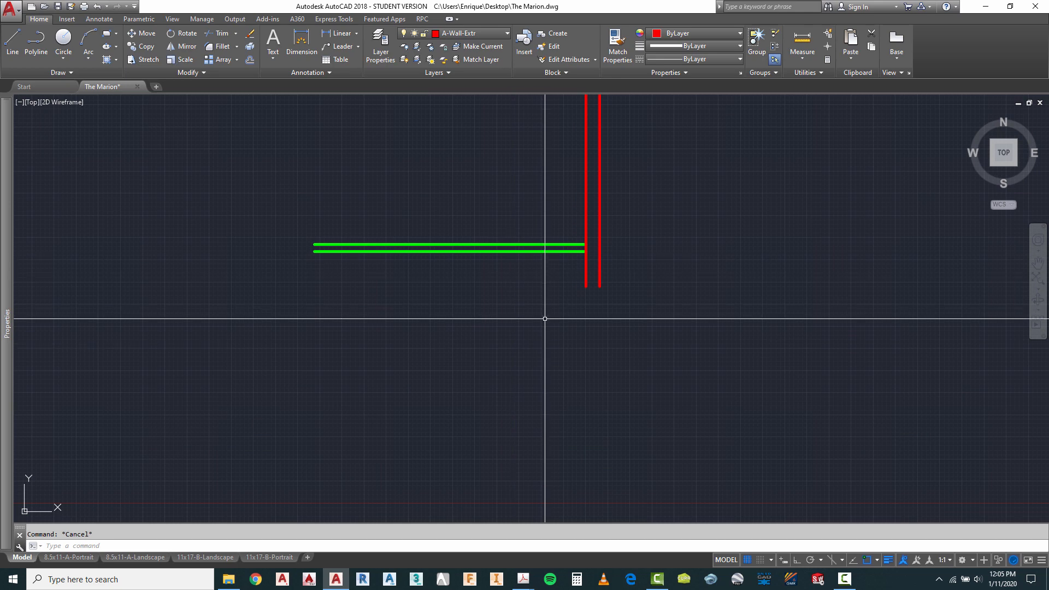
{"action": "type", "text": "o"}
{"action": "key", "text": "Return"}
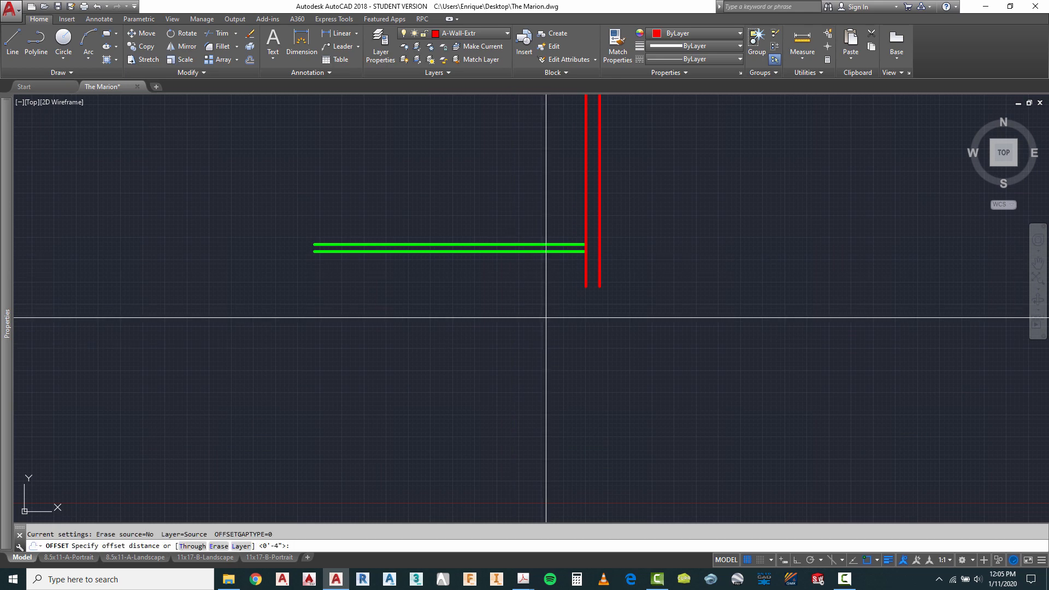
{"action": "type", "text": "3'"}
{"action": "key", "text": "Return"}
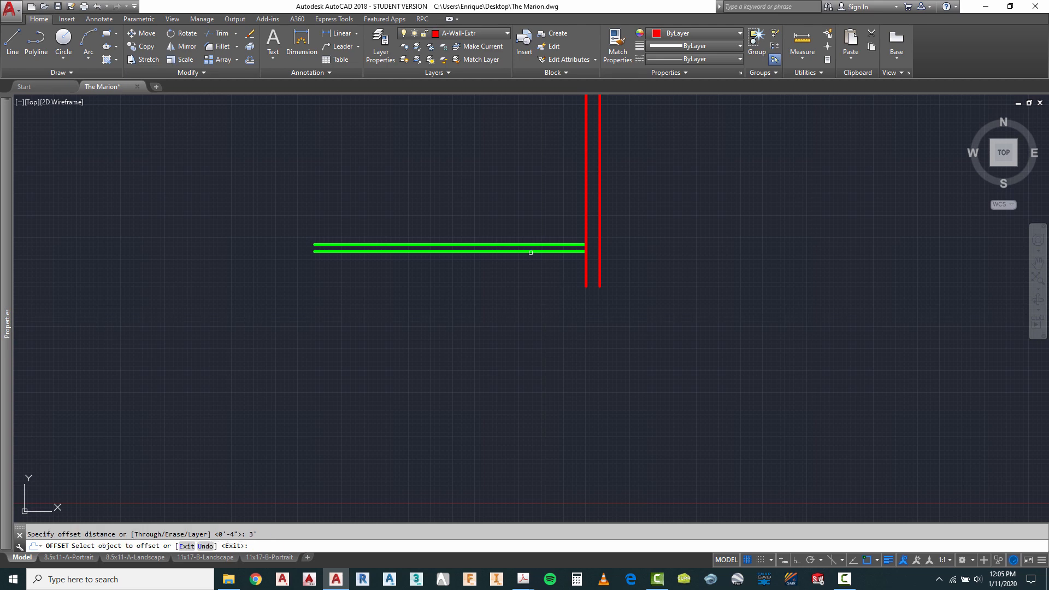
{"action": "left_click", "coordinate": [526, 252]}
{"action": "left_click", "coordinate": [511, 298]}
{"action": "key", "text": "Escape"}
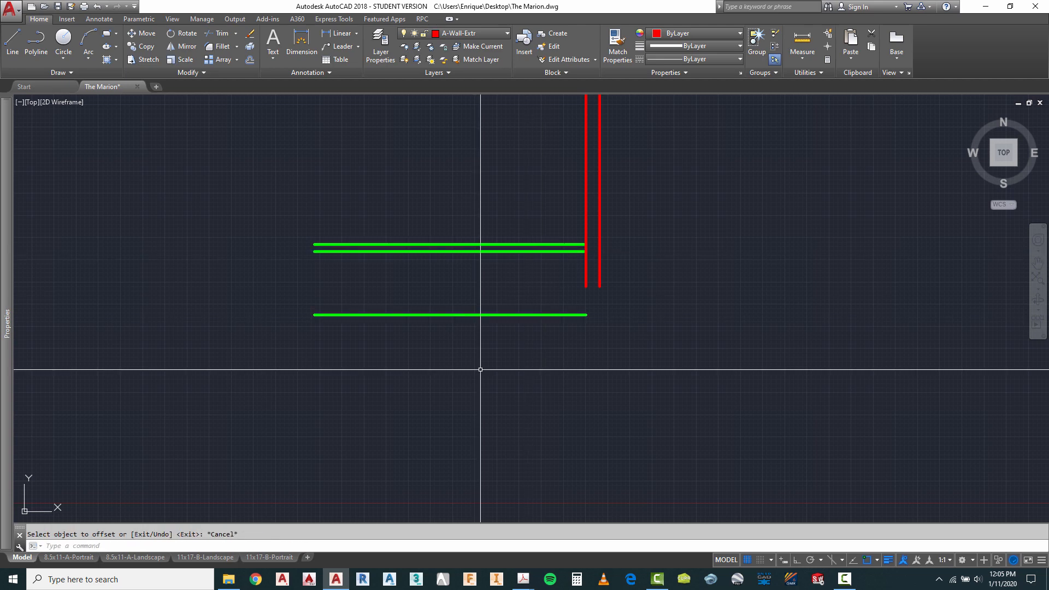
Step: Offset the lowest green line 4 inches downward to complete the second horizontal interior wall
{"action": "type", "text": "o"}
{"action": "key", "text": "Return"}
{"action": "type", "text": "4"}
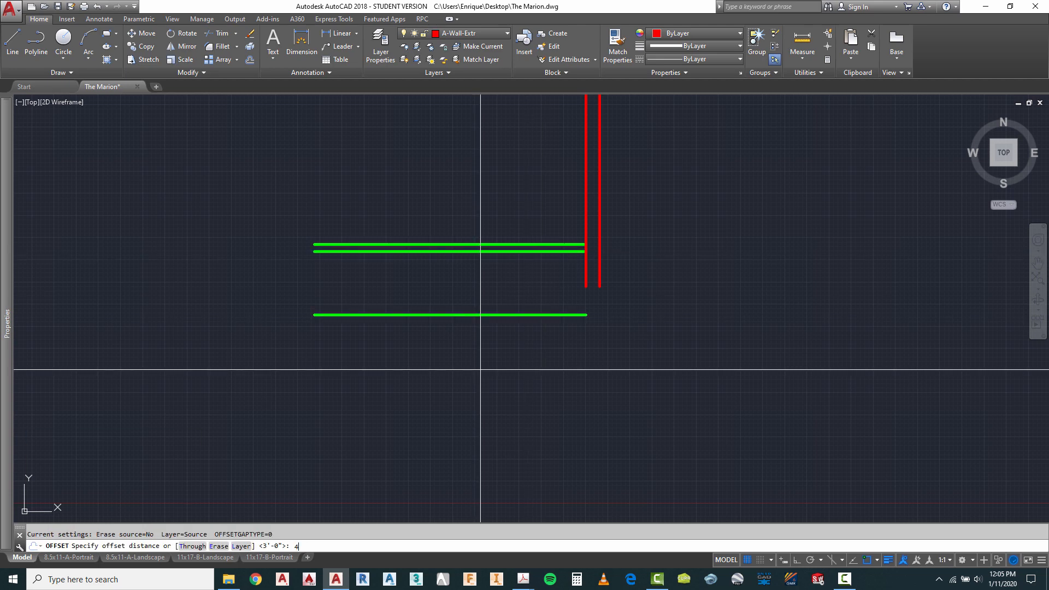
{"action": "key", "text": "Return"}
{"action": "left_click", "coordinate": [490, 315]}
{"action": "left_click", "coordinate": [492, 352]}
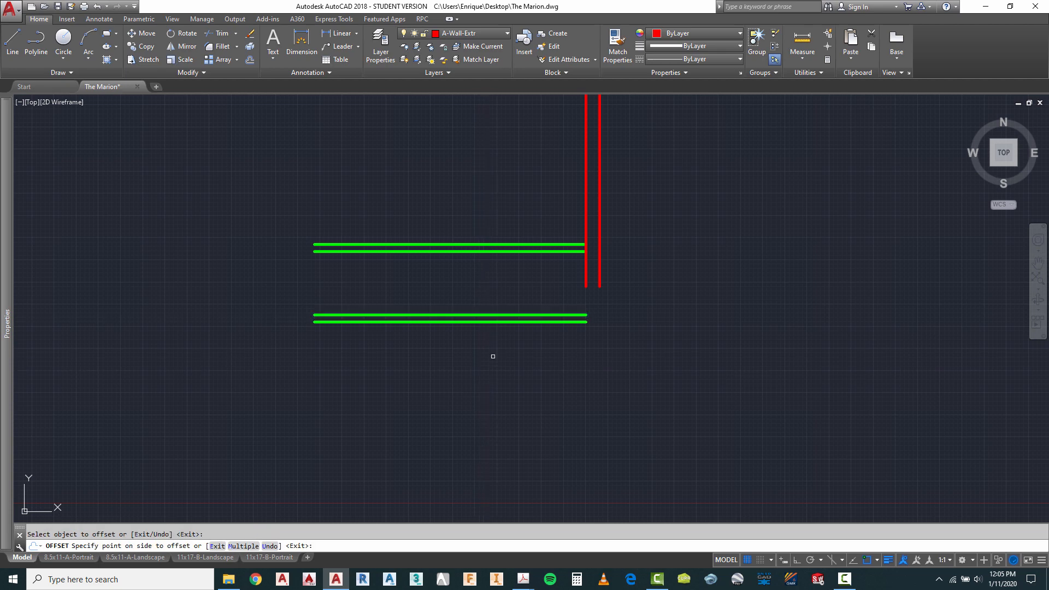
{"action": "scroll", "coordinate": [511, 417], "scroll_direction": "down", "scroll_amount": 3}
{"action": "key", "text": "Escape"}
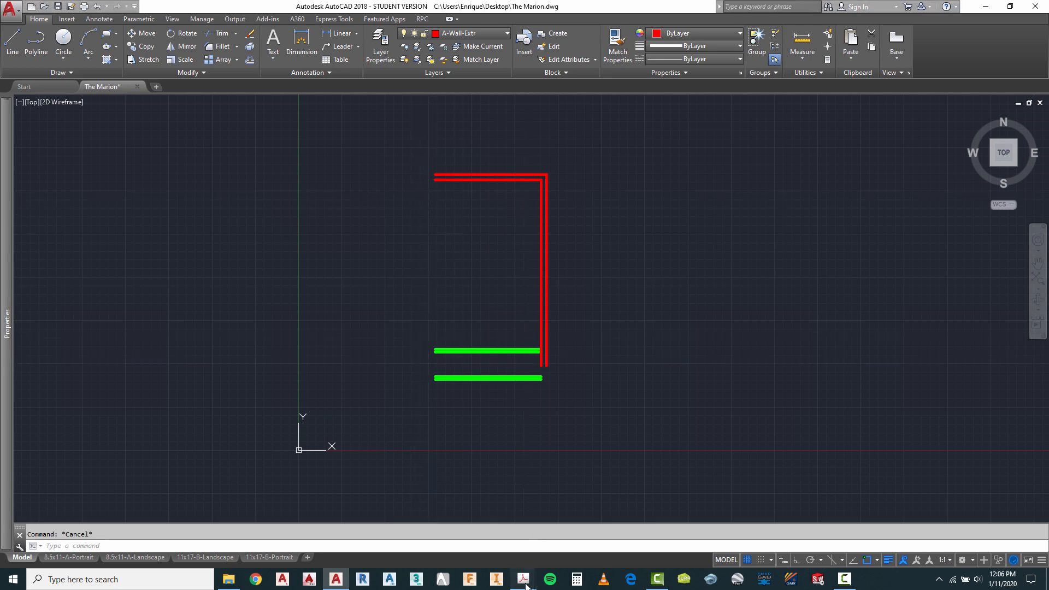
Step: Check the bedroom width in the red-lines PDF and offset the inner vertical exterior wall line 13'8" to the left
{"action": "mouse_move", "coordinate": [523, 579]}
{"action": "mouse_move", "coordinate": [523, 535]}
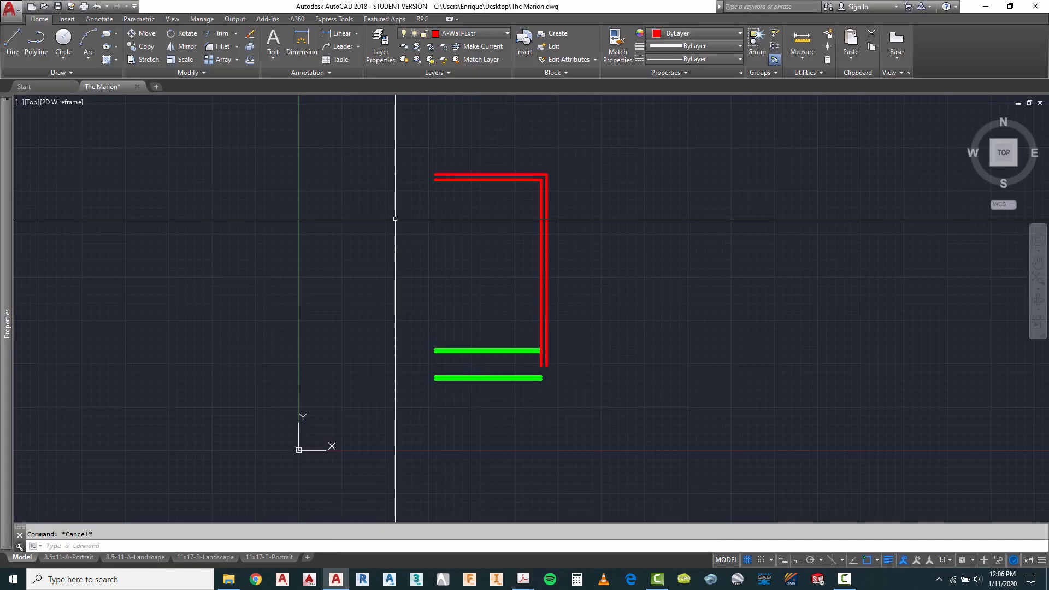
{"action": "left_click", "coordinate": [251, 61]}
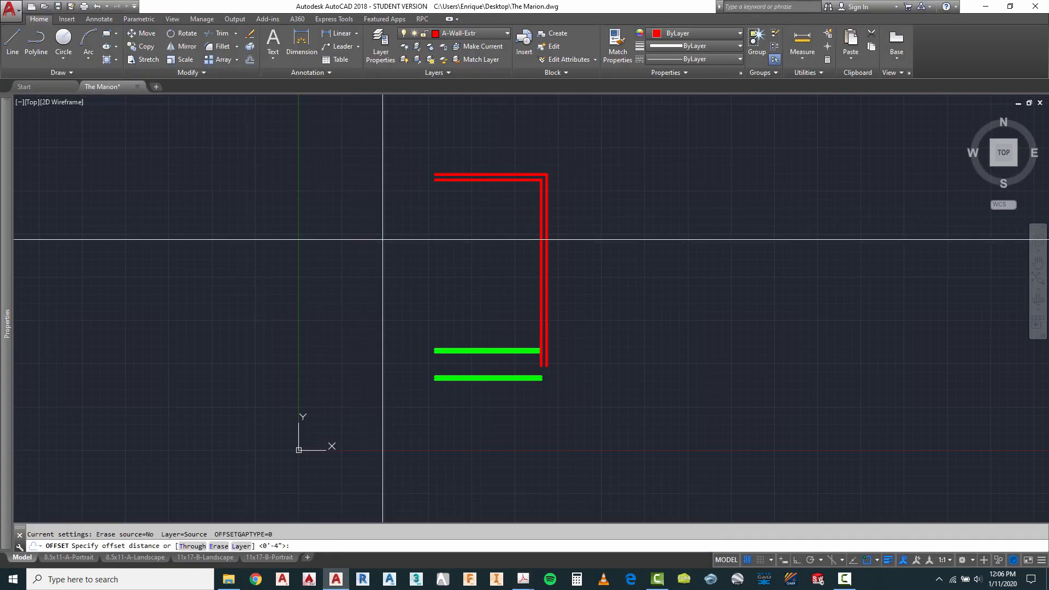
{"action": "type", "text": "13'8"}
{"action": "key", "text": "Return"}
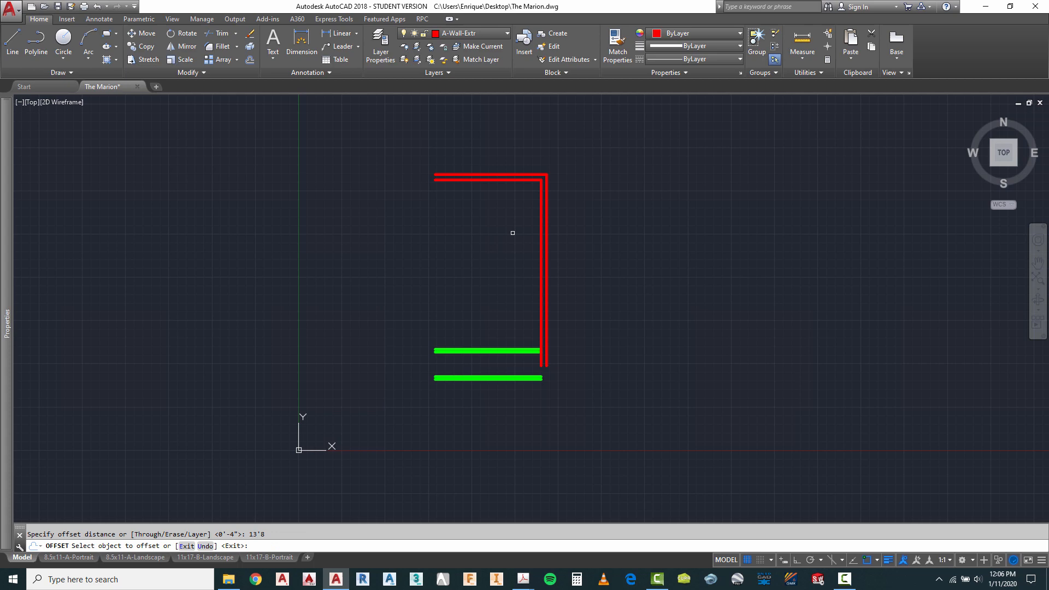
{"action": "left_click", "coordinate": [547, 237]}
{"action": "left_click", "coordinate": [511, 178]}
{"action": "key", "text": "Escape"}
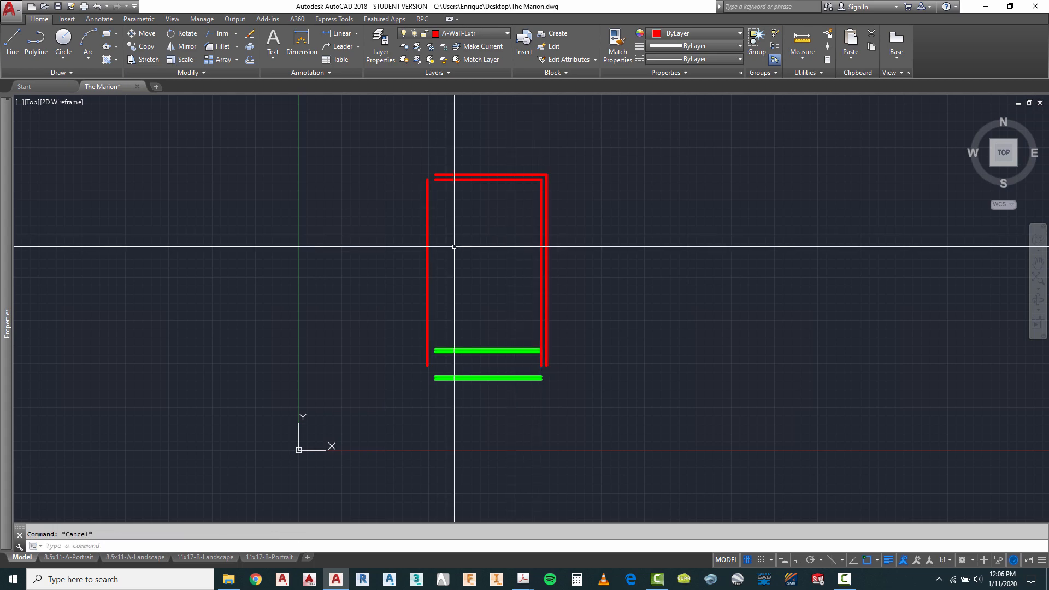
Step: Offset the new left vertical line 4 inches further left to form the interior wall thickness
{"action": "type", "text": "o"}
{"action": "key", "text": "Return"}
{"action": "type", "text": "4"}
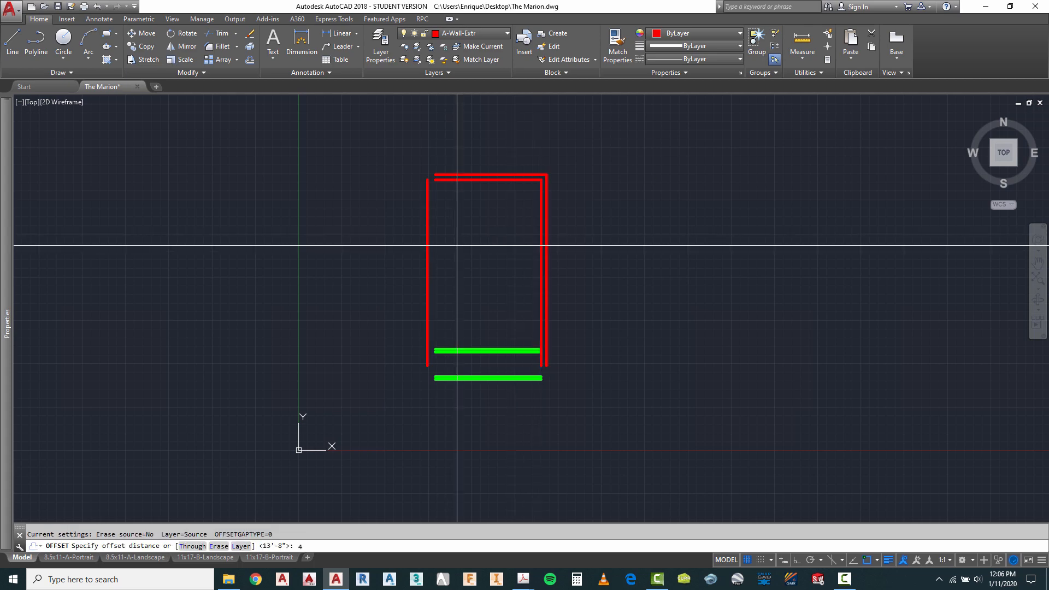
{"action": "key", "text": "Return"}
{"action": "left_click", "coordinate": [429, 248]}
{"action": "left_click", "coordinate": [423, 245]}
{"action": "key", "text": "Escape"}
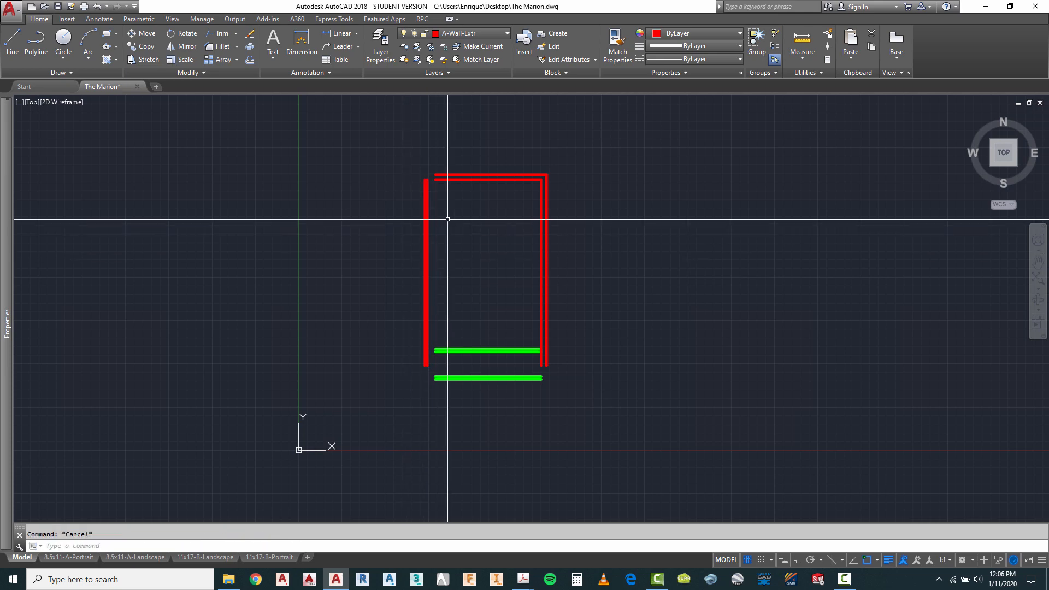
Step: Put both lines of the left vertical wall on the A-Wall-Intr layer
{"action": "left_click", "coordinate": [448, 219]}
{"action": "left_click", "coordinate": [394, 236]}
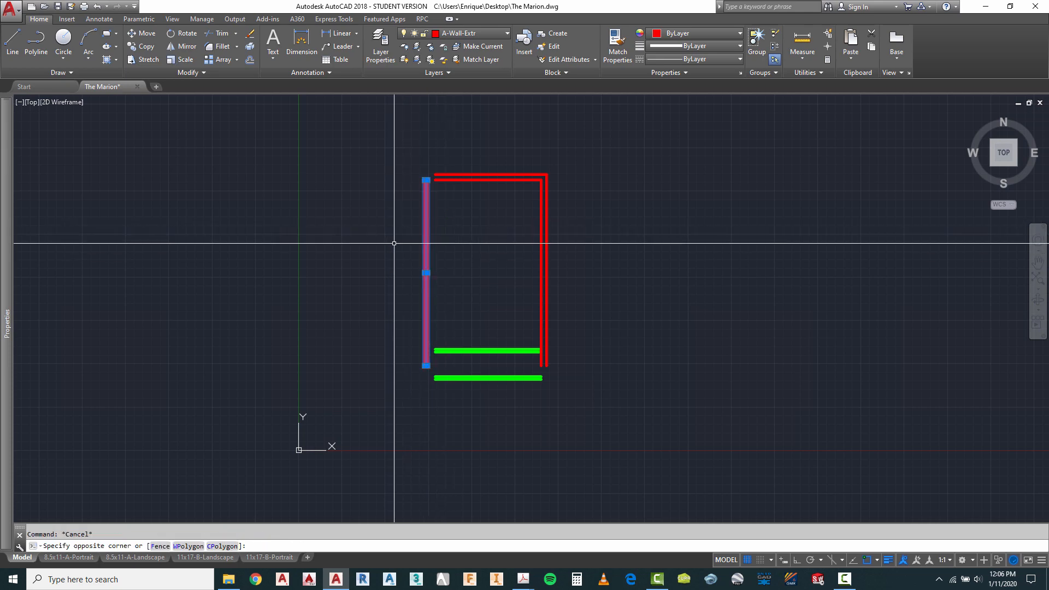
{"action": "left_click", "coordinate": [477, 36]}
{"action": "left_click", "coordinate": [472, 77]}
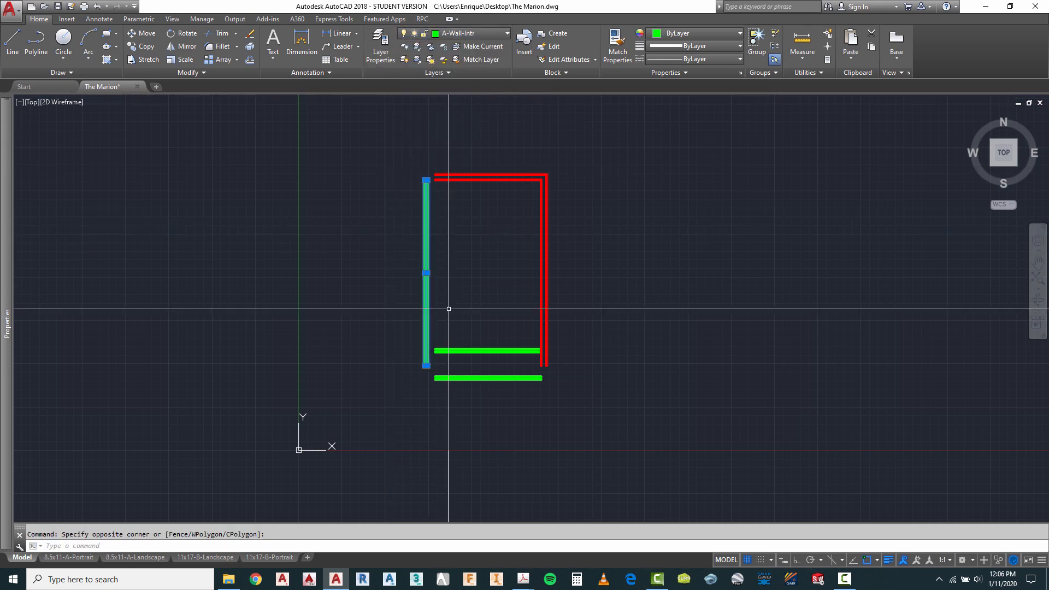
{"action": "key", "text": "Escape"}
Step: Stretch the lower ends of the left vertical interior wall straight up with ortho on, stopping above the horizontal interior walls
{"action": "scroll", "coordinate": [449, 308], "scroll_direction": "up", "scroll_amount": 4}
{"action": "type", "text": "s"}
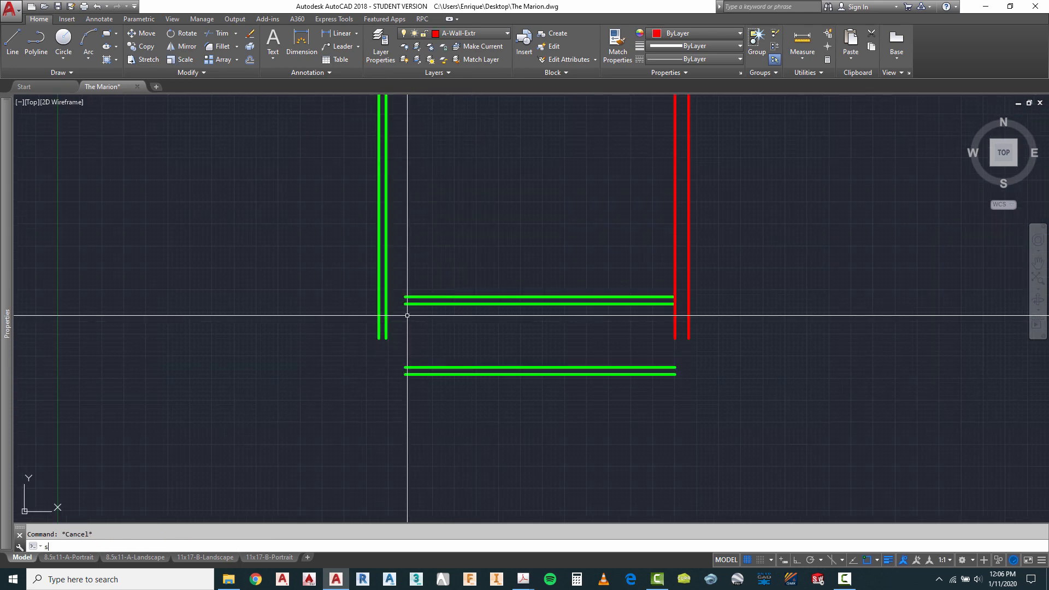
{"action": "key", "text": "Return"}
{"action": "left_click", "coordinate": [403, 311]}
{"action": "left_click", "coordinate": [364, 345]}
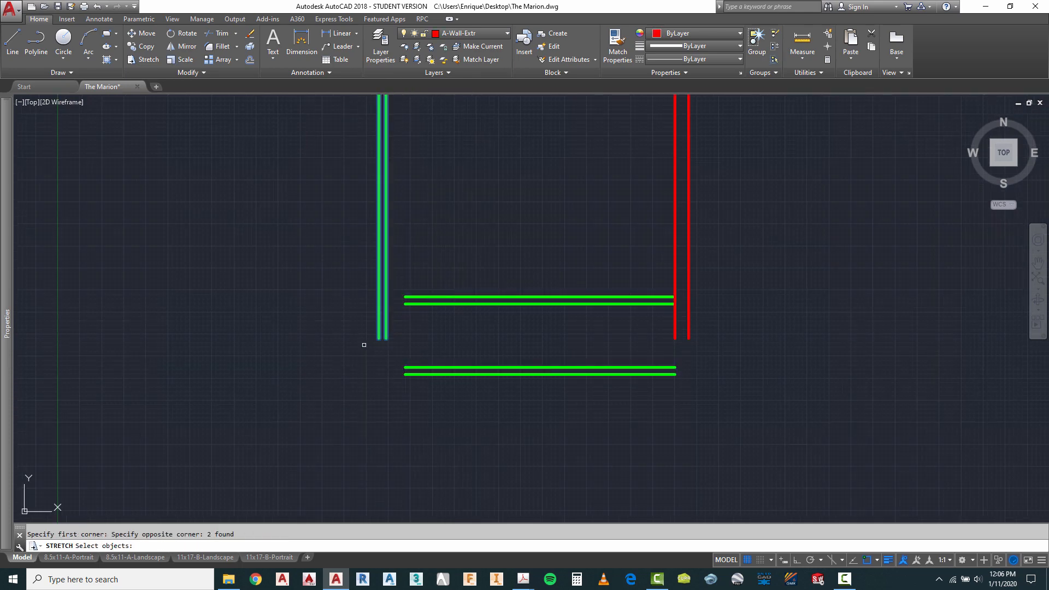
{"action": "key", "text": "Return"}
{"action": "left_click", "coordinate": [355, 343]}
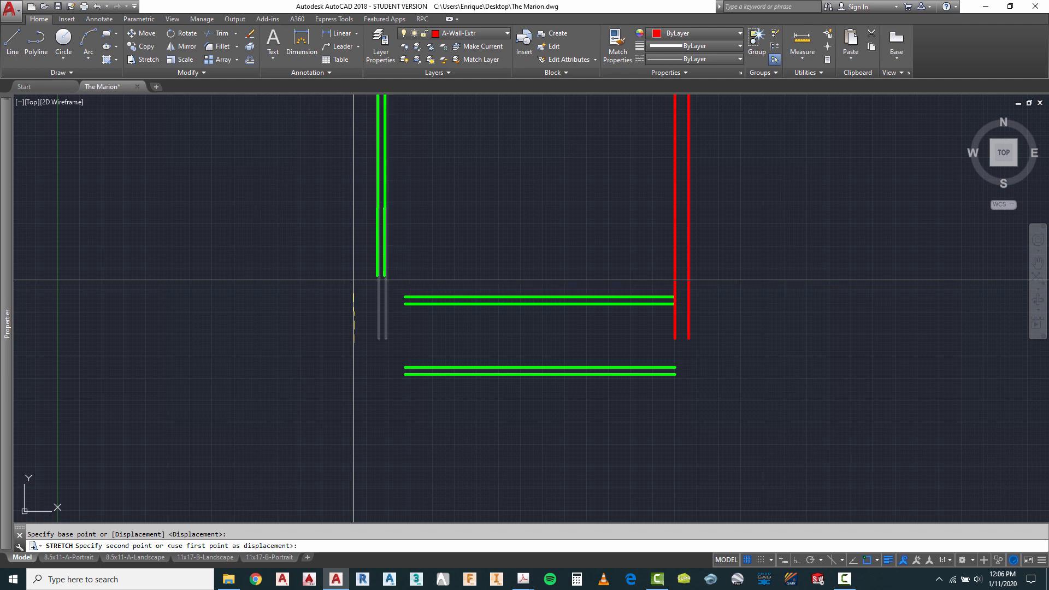
{"action": "key", "text": "F8"}
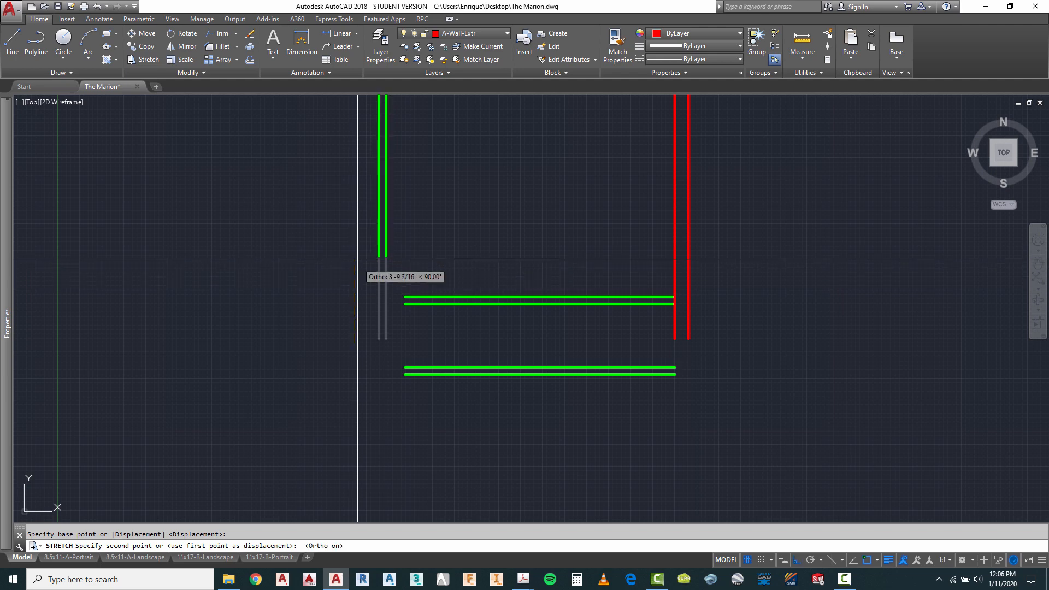
{"action": "left_click", "coordinate": [352, 227]}
{"action": "scroll", "coordinate": [352, 253], "scroll_direction": "down", "scroll_amount": 4}
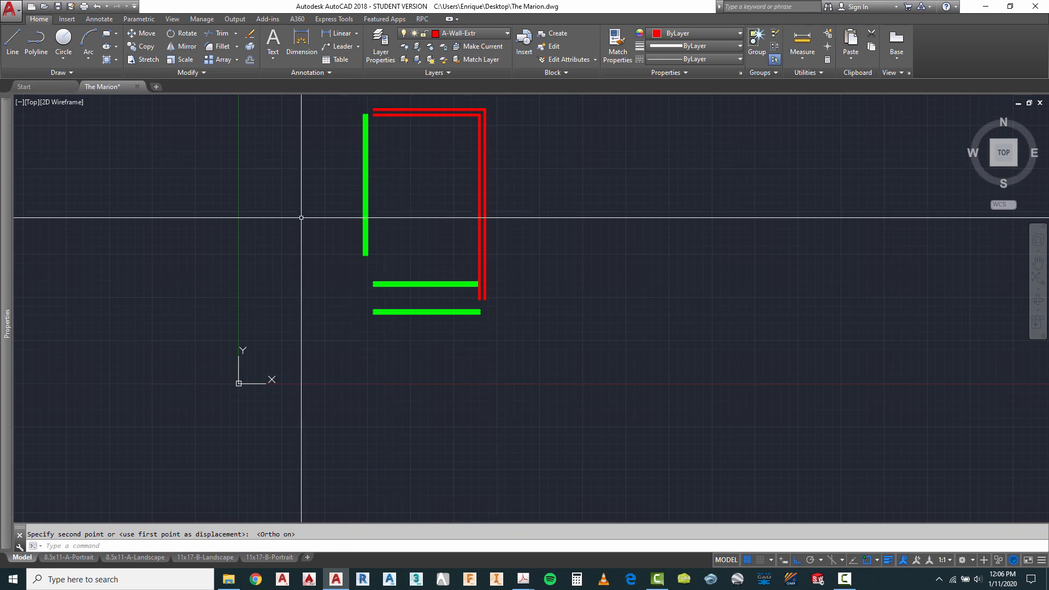
{"action": "scroll", "coordinate": [483, 333], "scroll_direction": "up", "scroll_amount": 2}
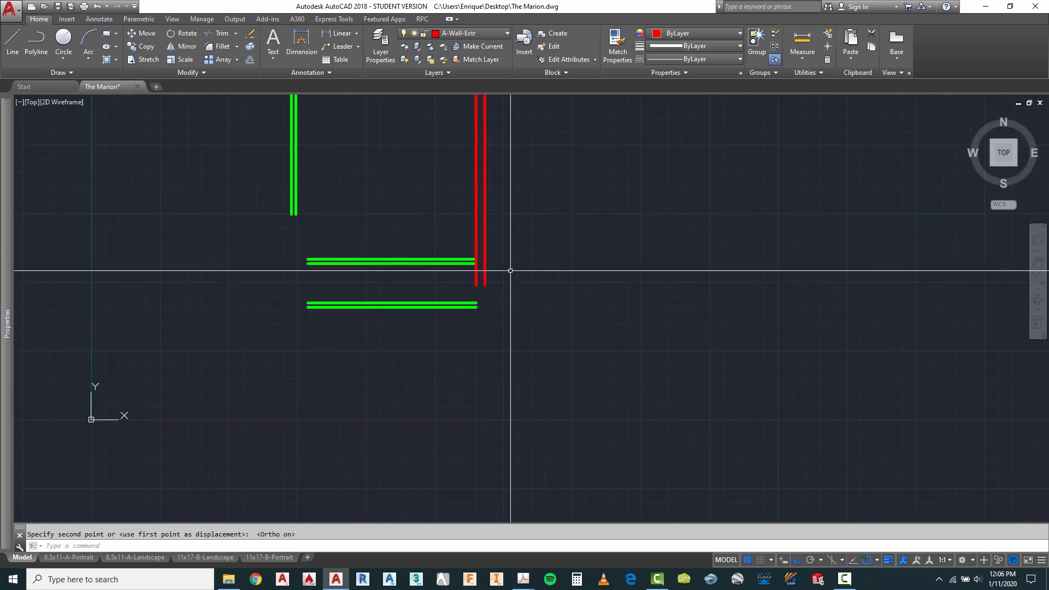
Step: Stretch the lower ends of the right exterior wall straight down, well past the lower horizontal interior wall
{"action": "key", "text": "Escape"}
{"action": "left_click", "coordinate": [142, 60]}
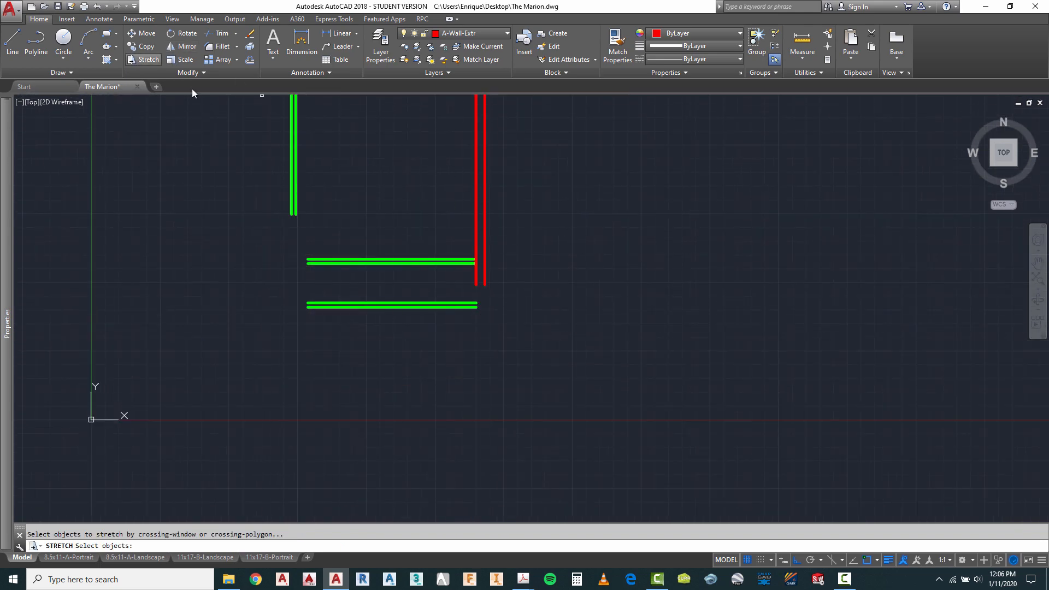
{"action": "left_click", "coordinate": [498, 278]}
{"action": "left_click", "coordinate": [460, 292]}
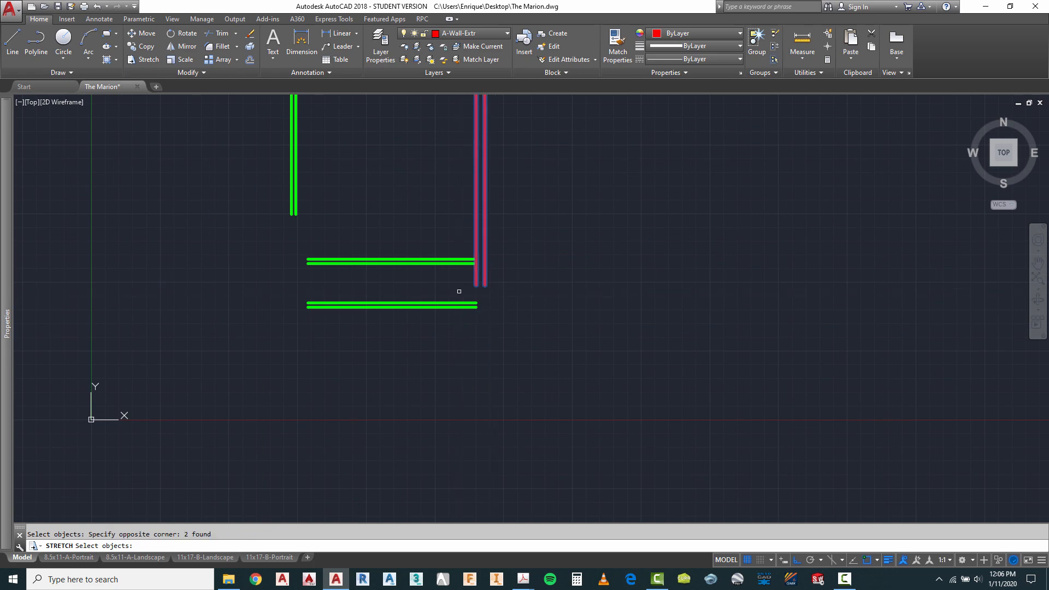
{"action": "key", "text": "Return"}
{"action": "left_click", "coordinate": [546, 300]}
{"action": "scroll", "coordinate": [546, 301], "scroll_direction": "down", "scroll_amount": 4}
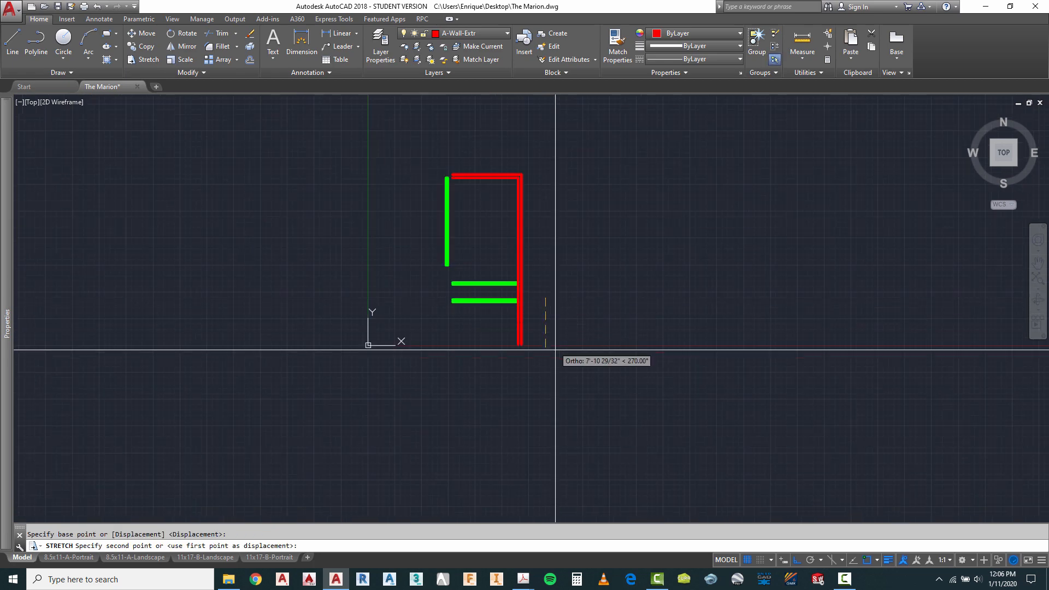
{"action": "key", "text": "Escape"}
Step: Stretch the open ends of the upper exterior wall to the left, past the vertical interior wall
{"action": "scroll", "coordinate": [451, 158], "scroll_direction": "up", "scroll_amount": 4}
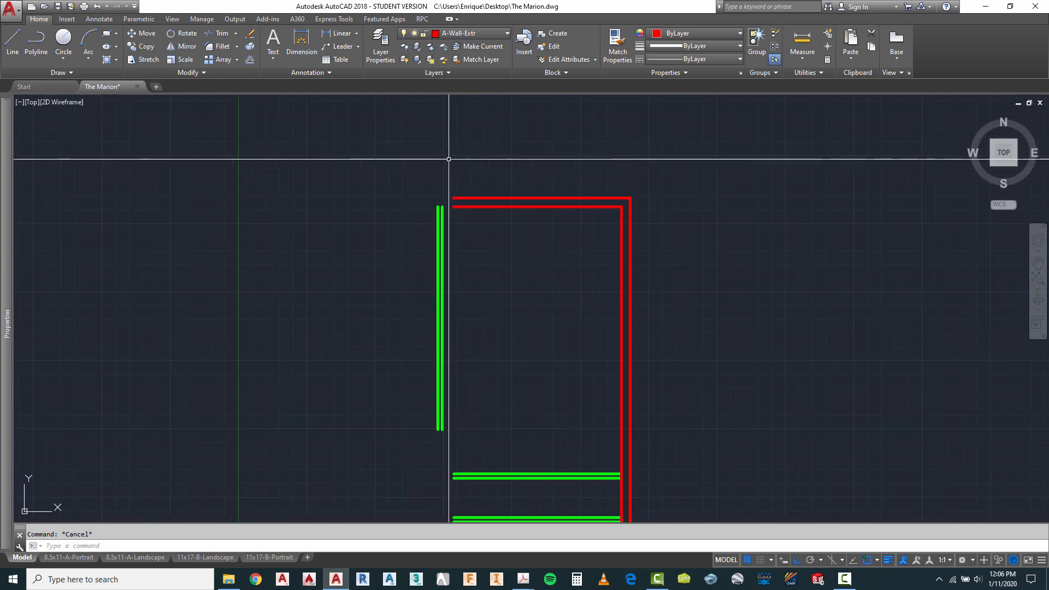
{"action": "right_click", "coordinate": [457, 153]}
{"action": "left_click", "coordinate": [480, 158]}
{"action": "left_click", "coordinate": [479, 184]}
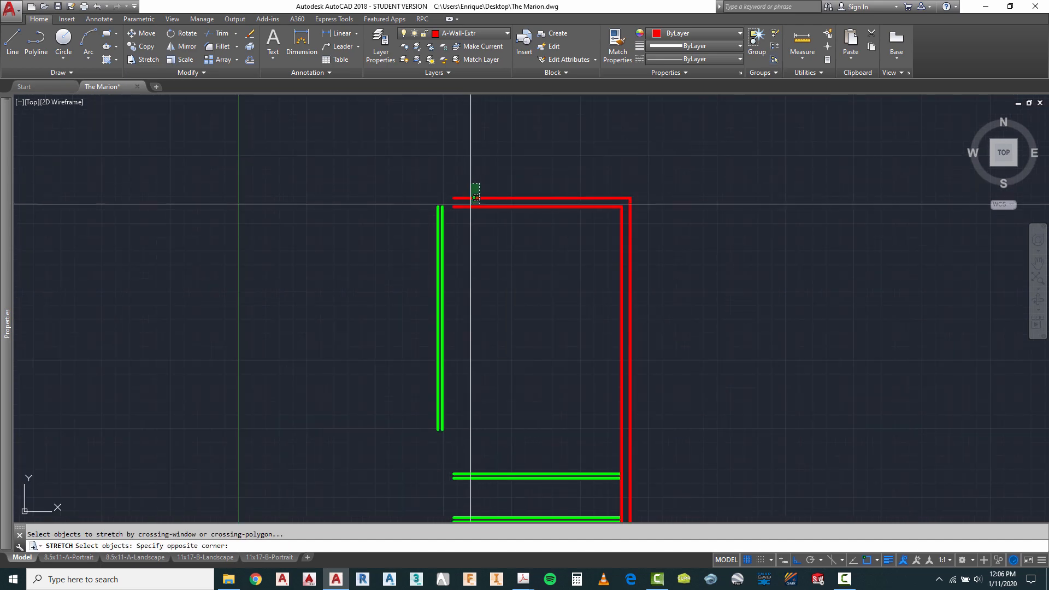
{"action": "left_click", "coordinate": [452, 220]}
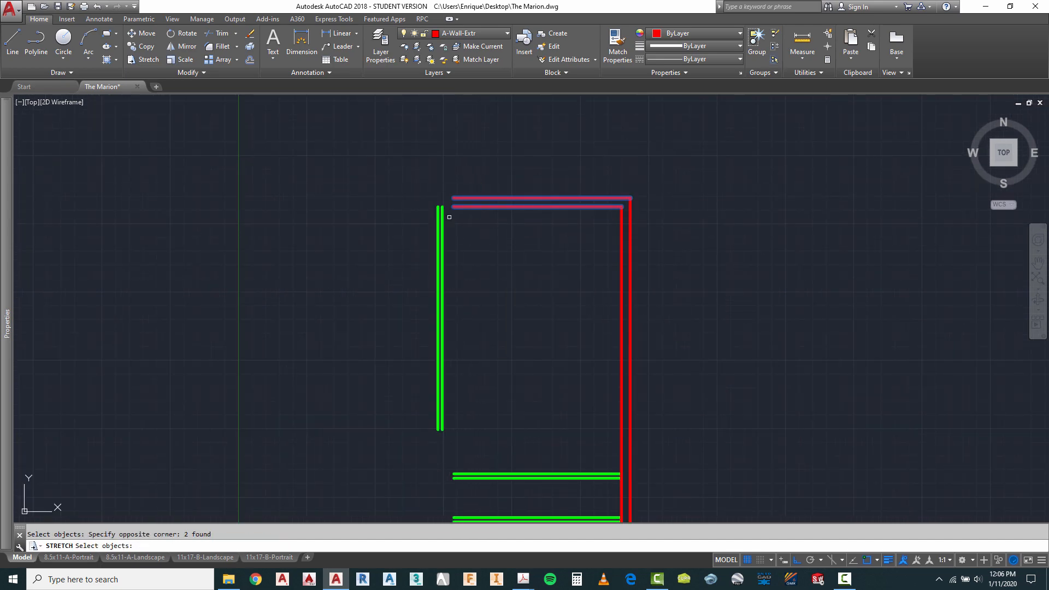
{"action": "key", "text": "Return"}
{"action": "left_click", "coordinate": [488, 164]}
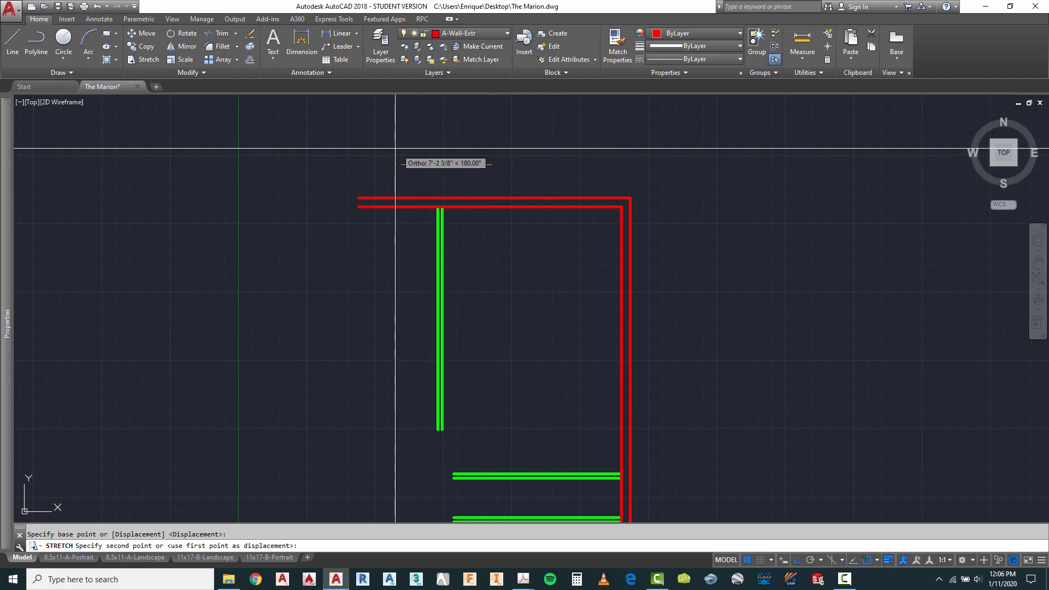
{"action": "left_click", "coordinate": [360, 157]}
Step: Check the room depth in the red-lines PDF and offset the lowest horizontal interior wall line 13'10" downward
{"action": "scroll", "coordinate": [362, 137], "scroll_direction": "down", "scroll_amount": 4}
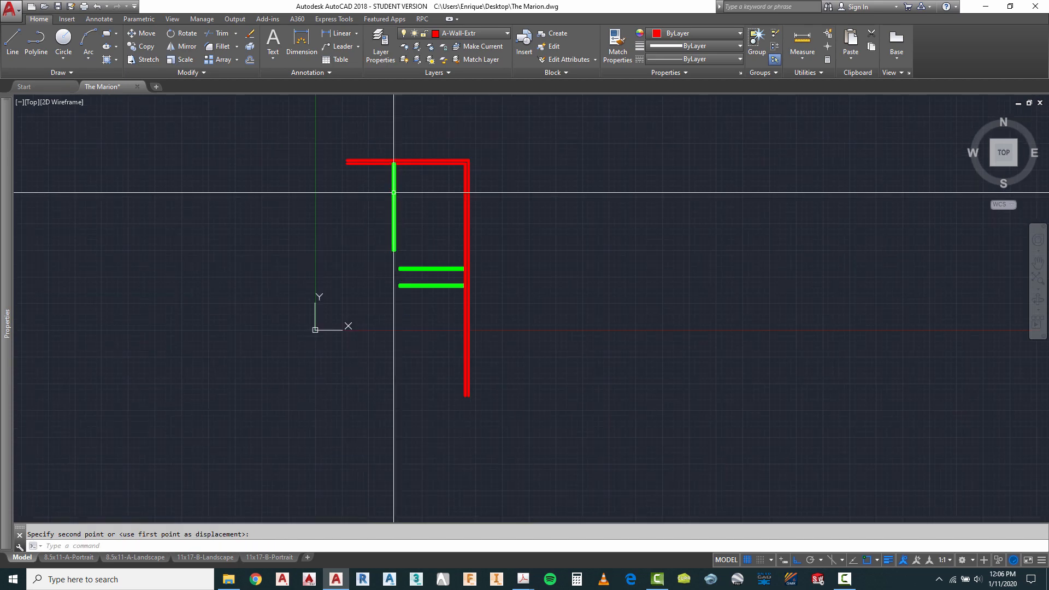
{"action": "scroll", "coordinate": [440, 307], "scroll_direction": "up", "scroll_amount": 2}
{"action": "key", "text": "Escape"}
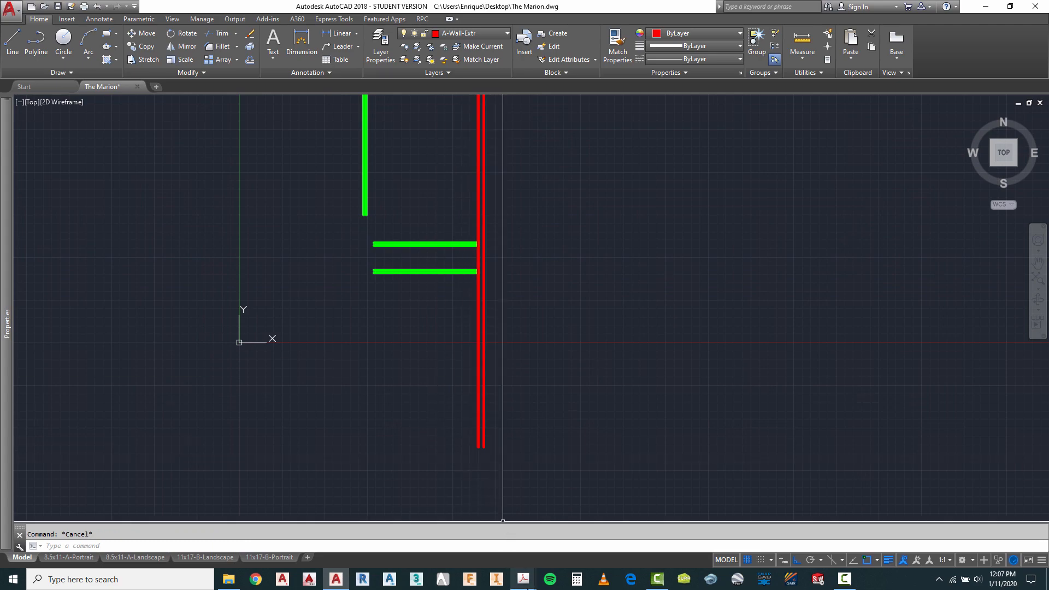
{"action": "mouse_move", "coordinate": [523, 580]}
{"action": "left_click", "coordinate": [533, 556]}
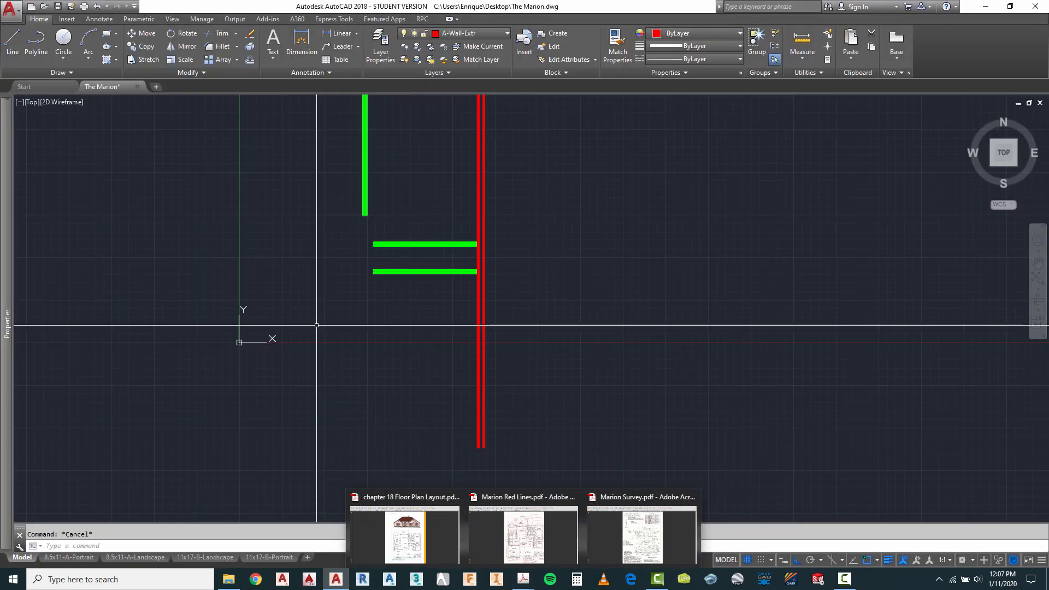
{"action": "left_click", "coordinate": [249, 60]}
{"action": "type", "text": "13'10"}
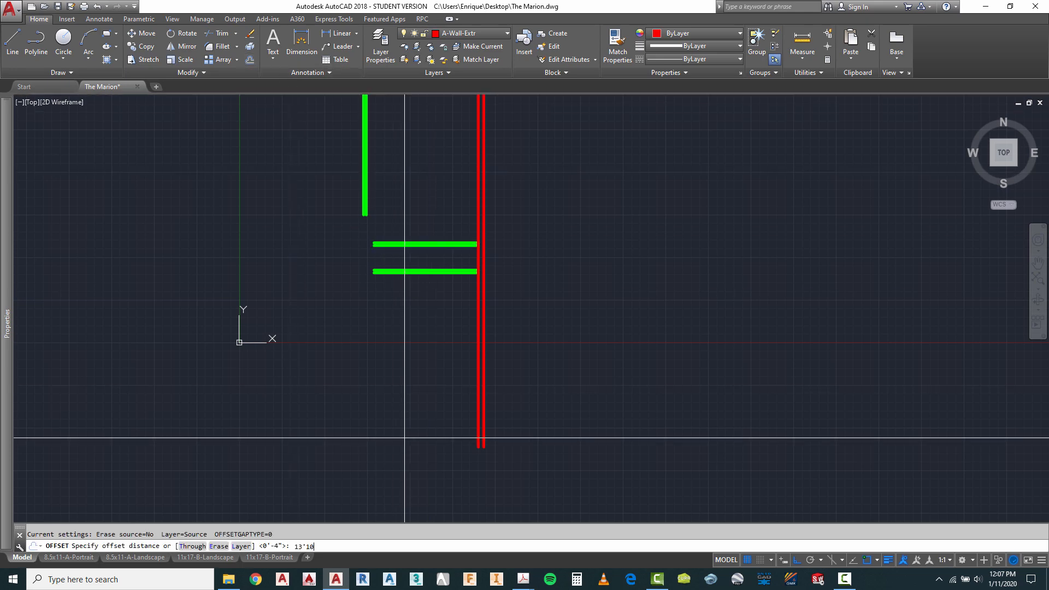
{"action": "key", "text": "Return"}
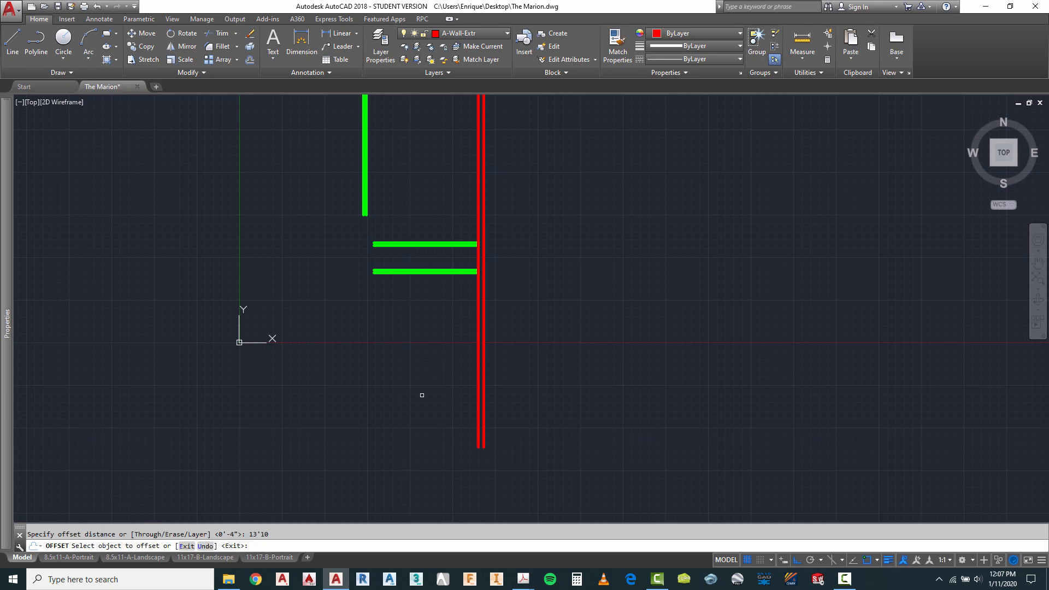
{"action": "scroll", "coordinate": [436, 285], "scroll_direction": "up", "scroll_amount": 4}
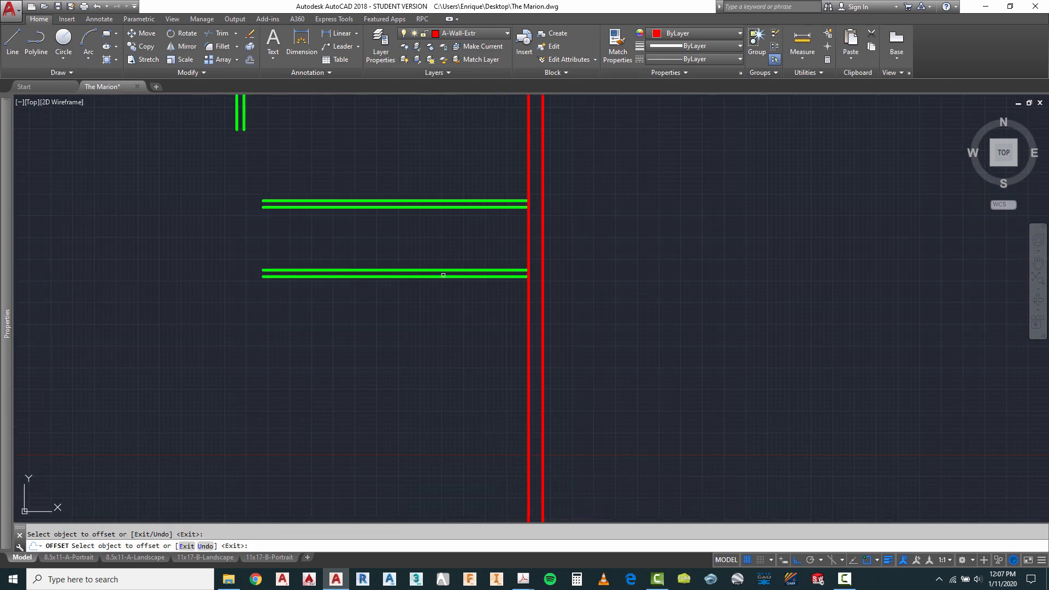
{"action": "left_click", "coordinate": [443, 276]}
{"action": "scroll", "coordinate": [441, 351], "scroll_direction": "down", "scroll_amount": 4}
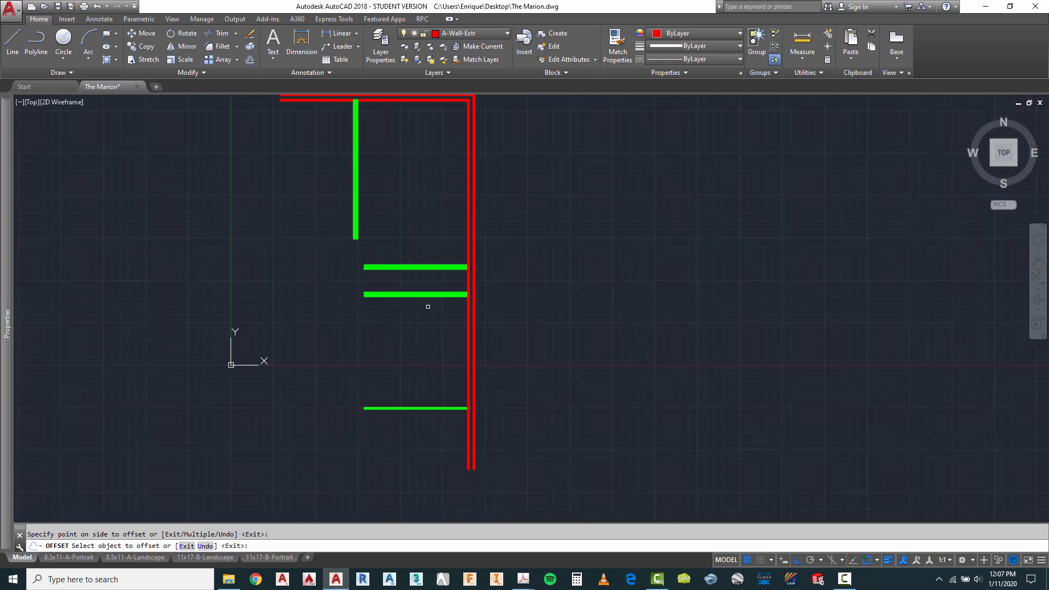
{"action": "key", "text": "Escape"}
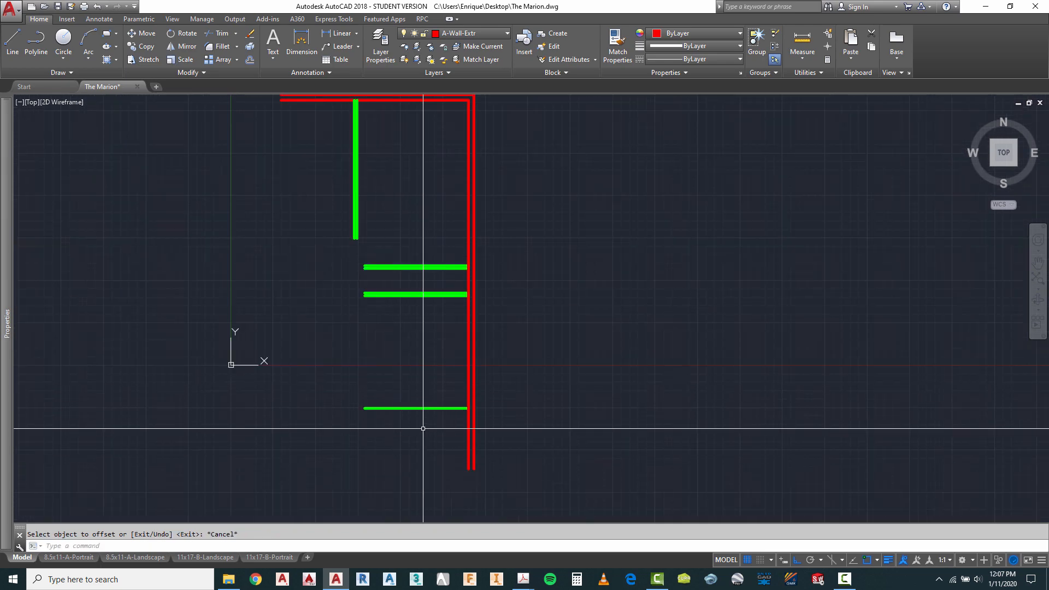
Step: Offset the new lower horizontal line 8 inches further down to form the exterior wall thickness
{"action": "type", "text": "o"}
{"action": "key", "text": "Return"}
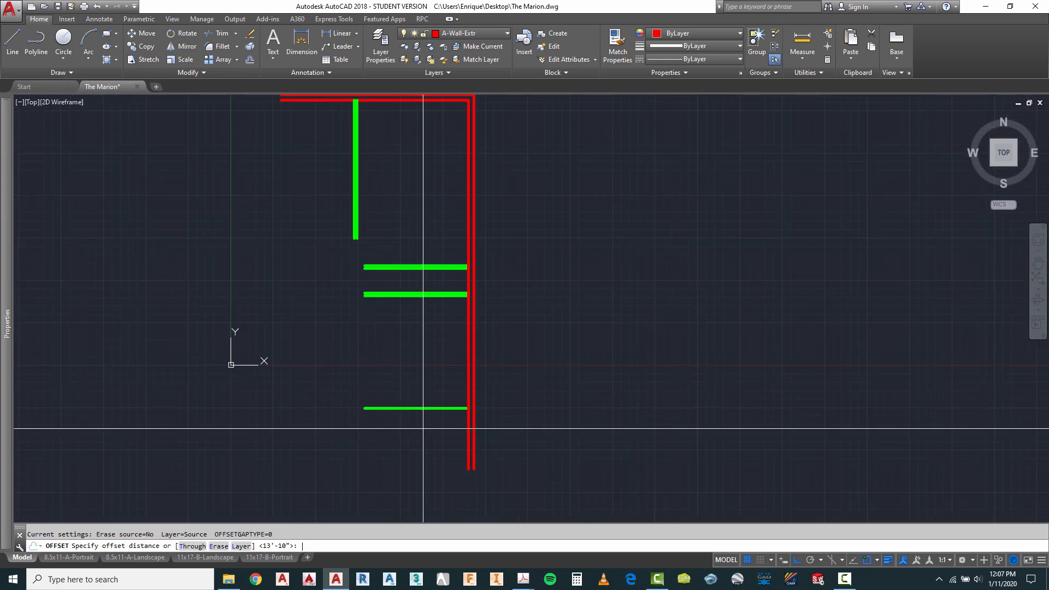
{"action": "type", "text": "8"}
{"action": "key", "text": "Return"}
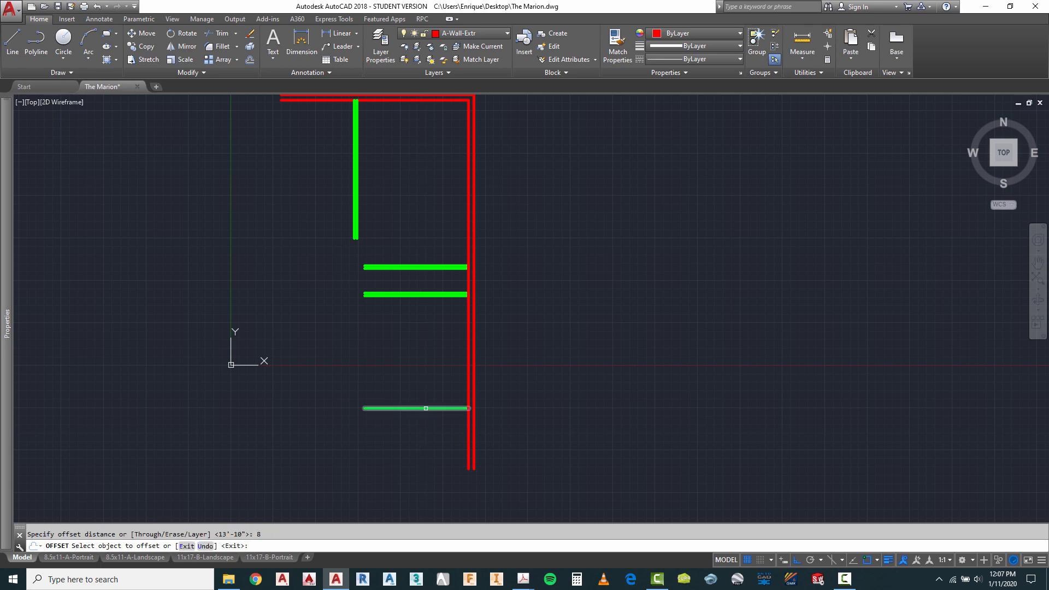
{"action": "left_click", "coordinate": [425, 408]}
{"action": "left_click", "coordinate": [427, 429]}
{"action": "key", "text": "Escape"}
Step: Put both lines of the new lower horizontal wall on the A-Wall-Extr layer
{"action": "left_click", "coordinate": [433, 395]}
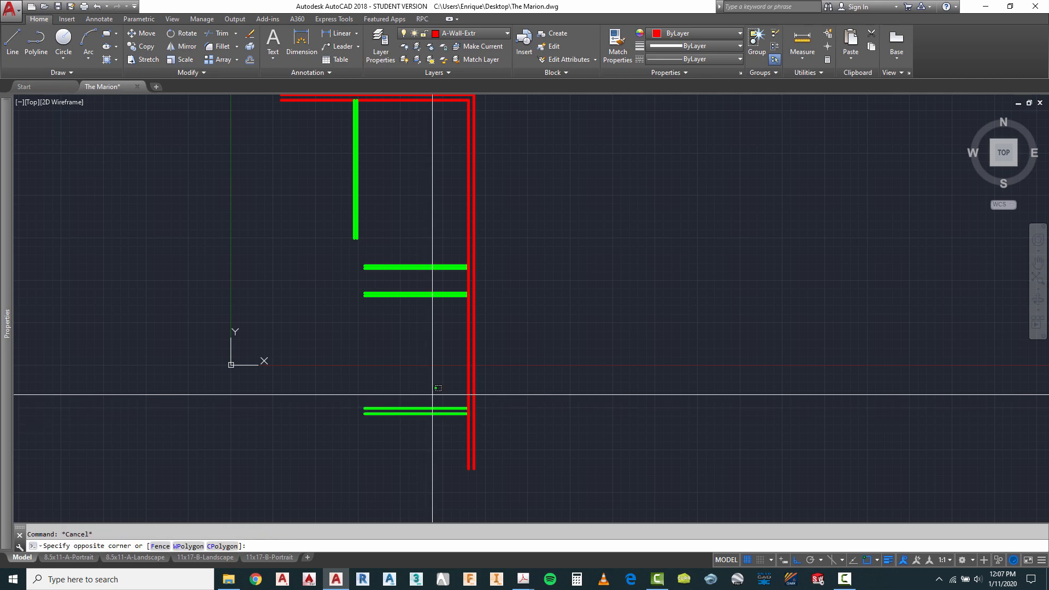
{"action": "left_click", "coordinate": [409, 429]}
{"action": "left_click", "coordinate": [480, 33]}
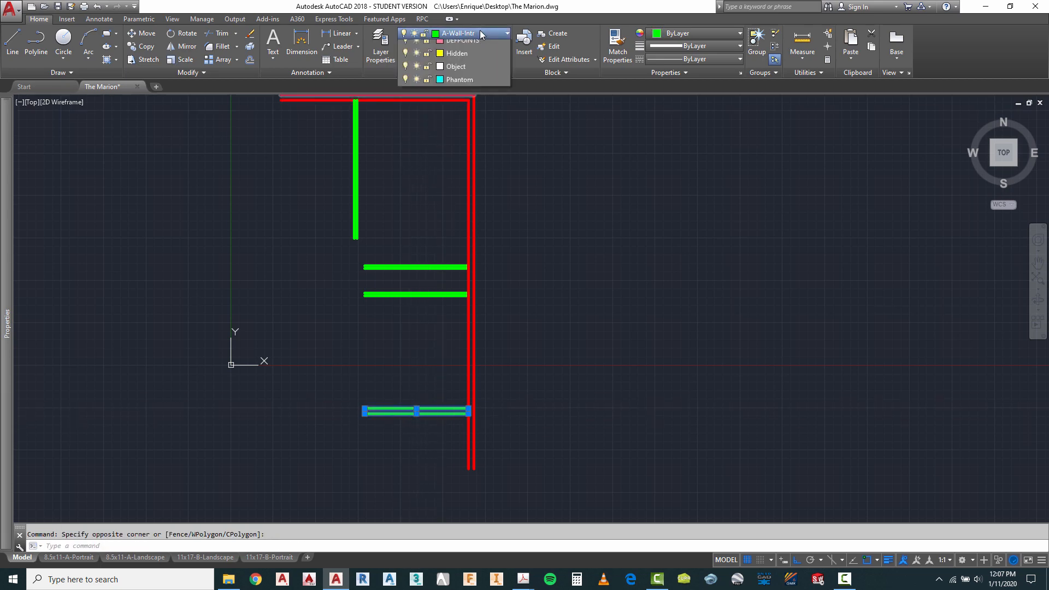
{"action": "left_click", "coordinate": [469, 59]}
{"action": "scroll", "coordinate": [458, 407], "scroll_direction": "up", "scroll_amount": 4}
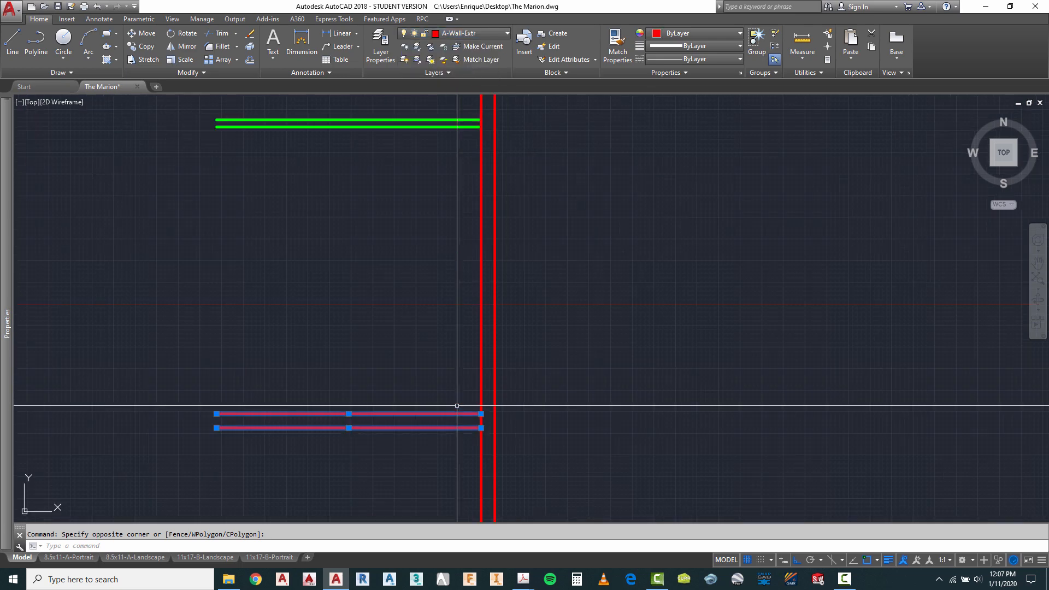
{"action": "key", "text": "Escape"}
Step: Fillet the inner and outer lines of the lower exterior wall with the matching lines of the right exterior wall to close the corner
{"action": "type", "text": "f"}
{"action": "key", "text": "Return"}
{"action": "left_click", "coordinate": [466, 414]}
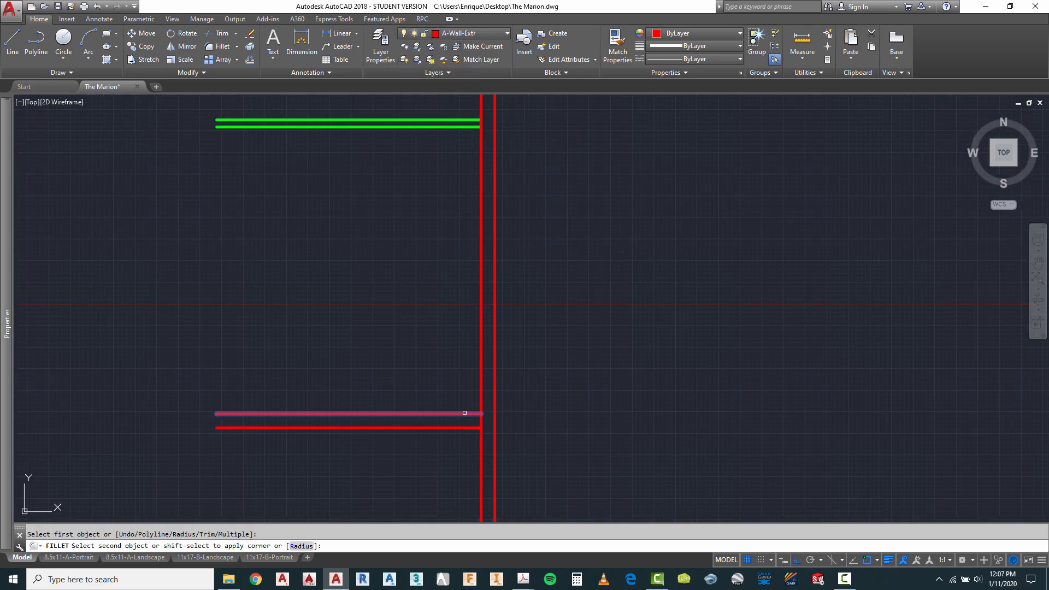
{"action": "left_click", "coordinate": [478, 389]}
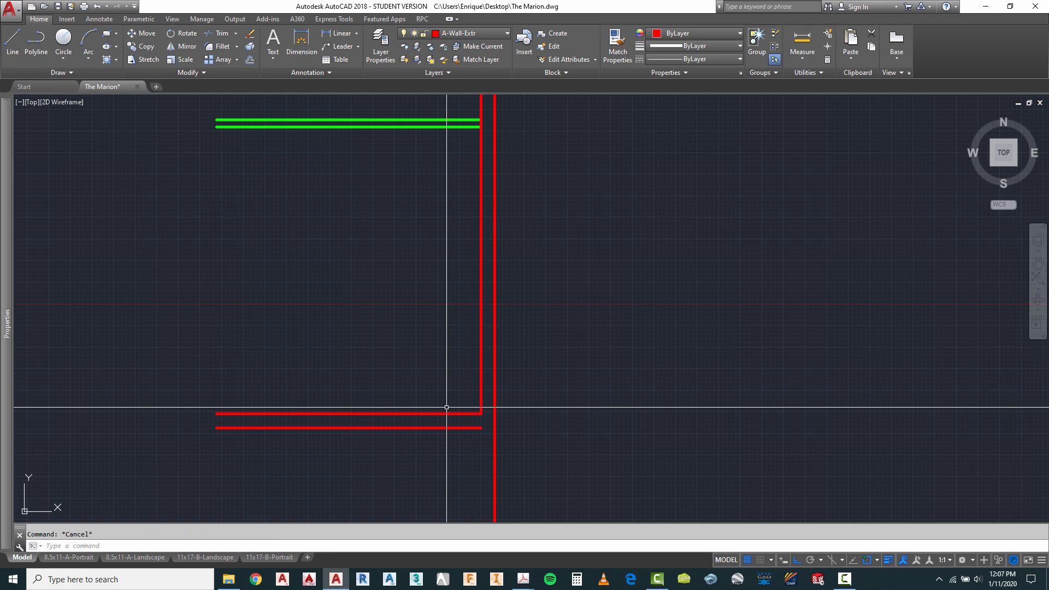
{"action": "key", "text": "Return"}
{"action": "left_click", "coordinate": [467, 428]}
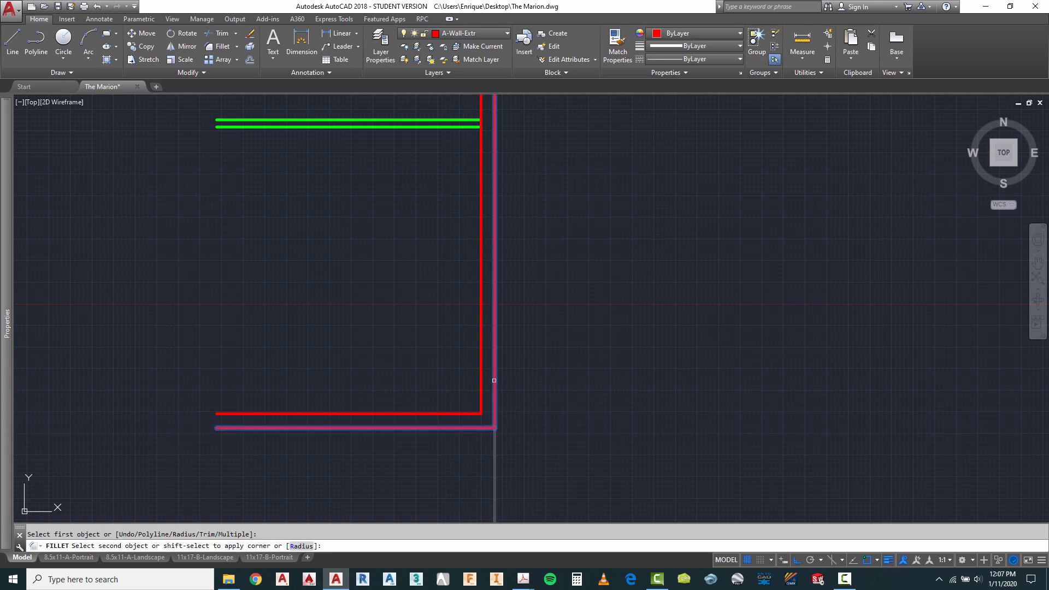
{"action": "scroll", "coordinate": [464, 484], "scroll_direction": "down", "scroll_amount": 3}
{"action": "key", "text": "Escape"}
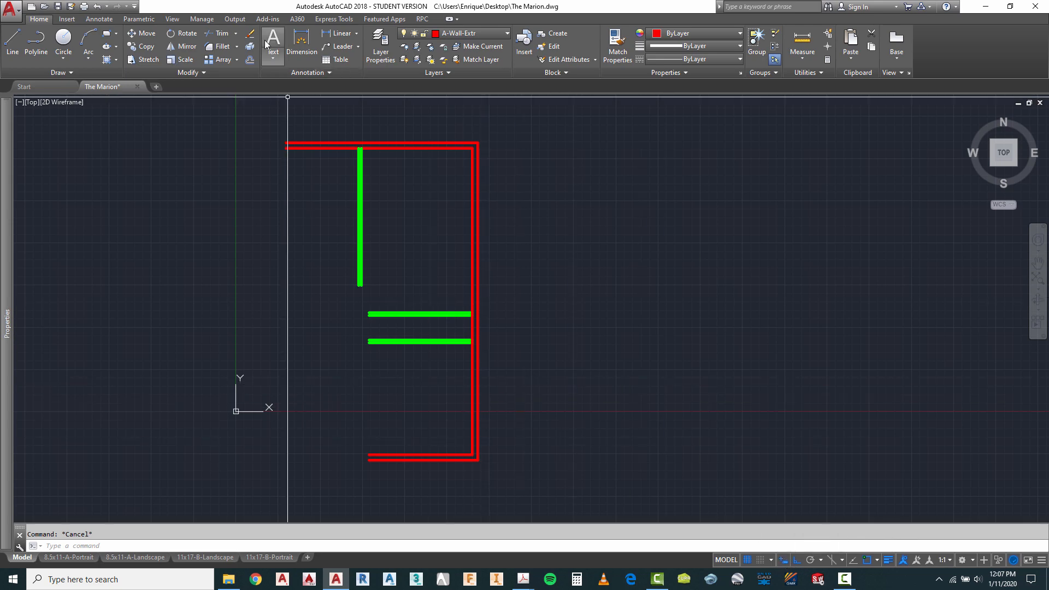
Step: Offset the inner line of the right exterior wall 11' to the left
{"action": "left_click", "coordinate": [252, 60]}
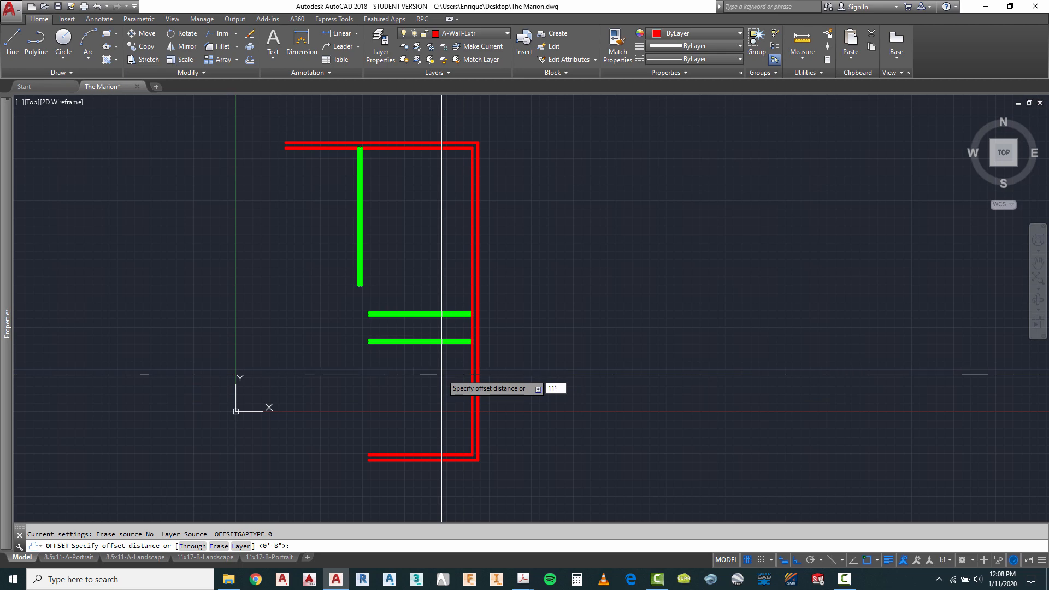
{"action": "key", "text": "Return"}
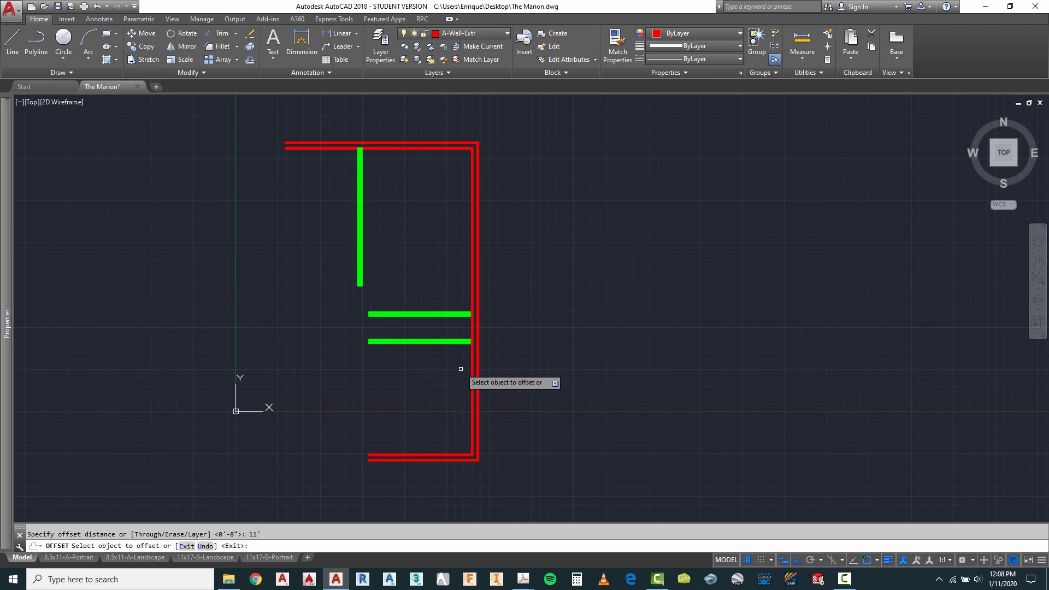
{"action": "left_click", "coordinate": [472, 376]}
{"action": "key", "text": "Escape"}
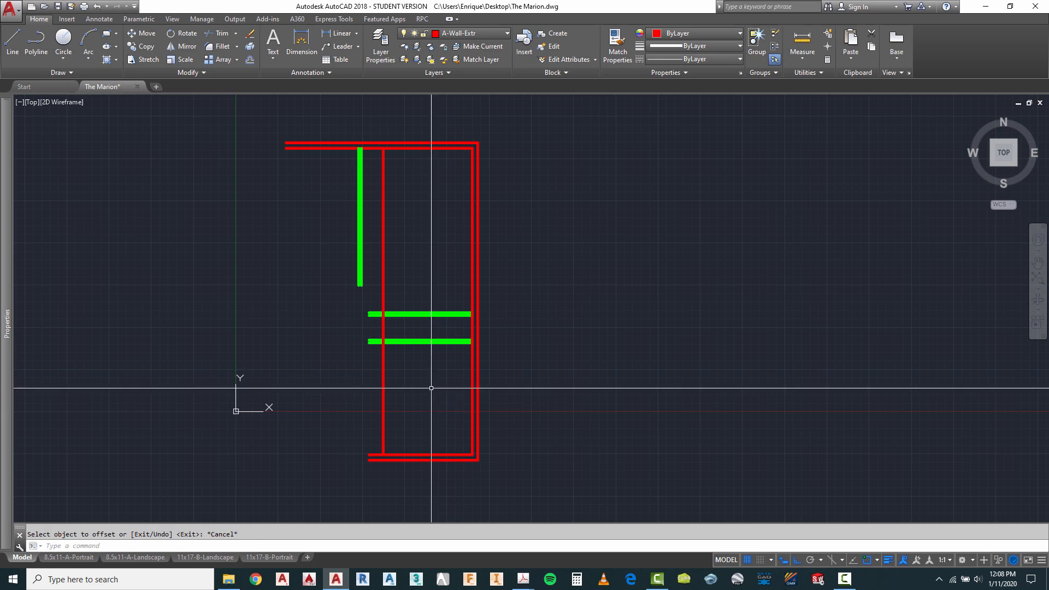
Step: Offset the new vertical line 4 inches further left to form the interior wall thickness
{"action": "type", "text": "o"}
{"action": "key", "text": "Return"}
{"action": "type", "text": "4"}
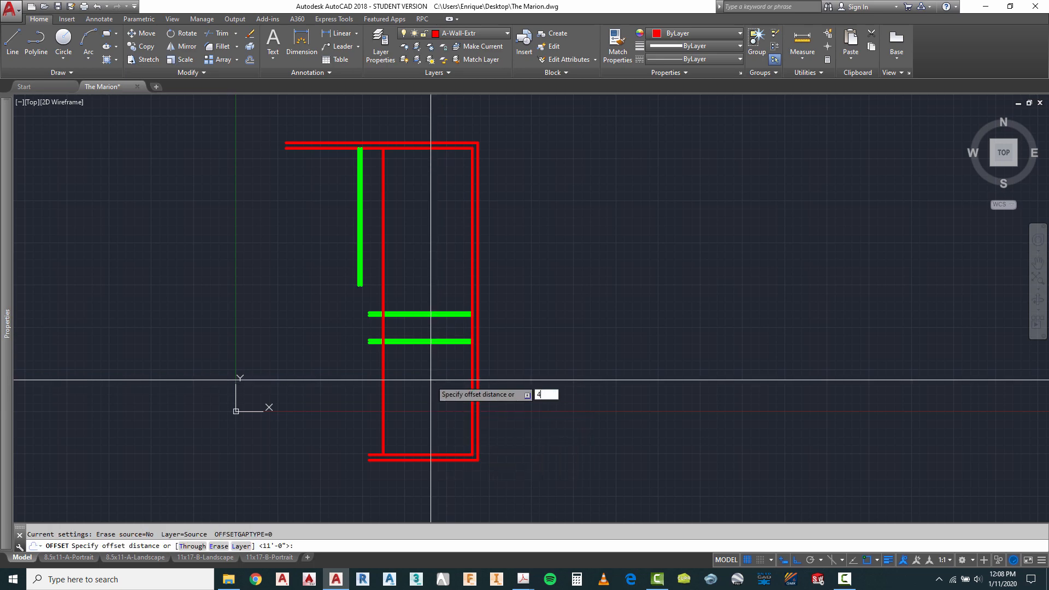
{"action": "key", "text": "Return"}
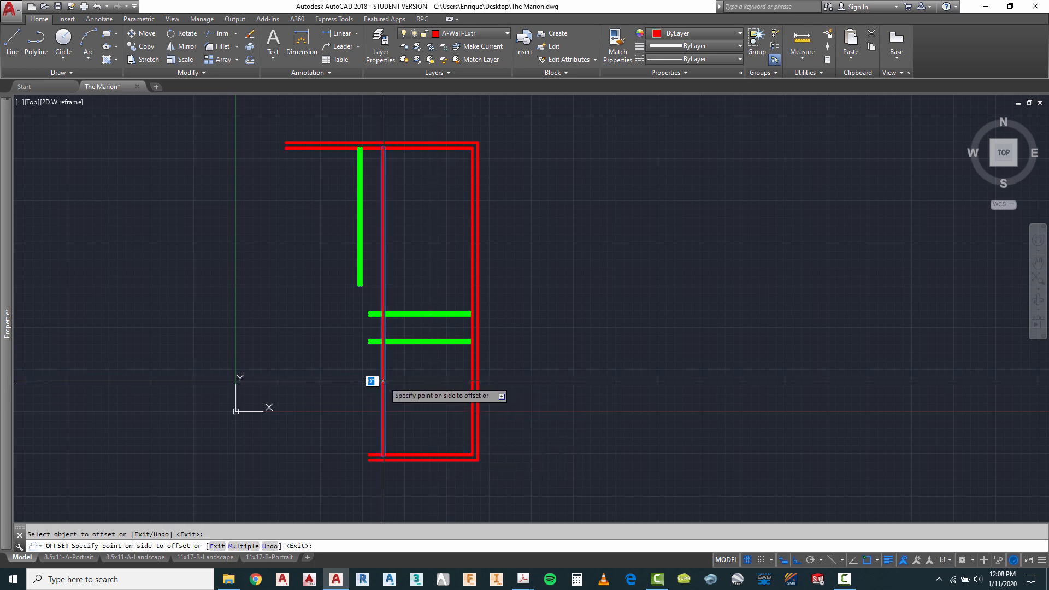
{"action": "key", "text": "Escape"}
Step: Put both lines of the new full-height vertical wall on the A-Wall-Intr layer
{"action": "left_click", "coordinate": [395, 364]}
{"action": "left_click", "coordinate": [369, 381]}
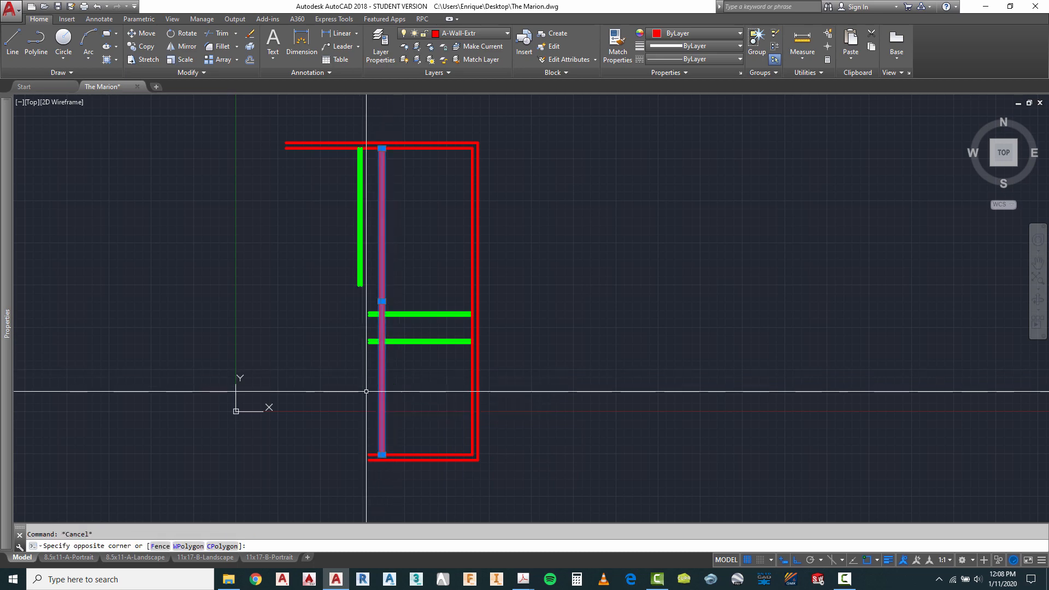
{"action": "left_click", "coordinate": [460, 36]}
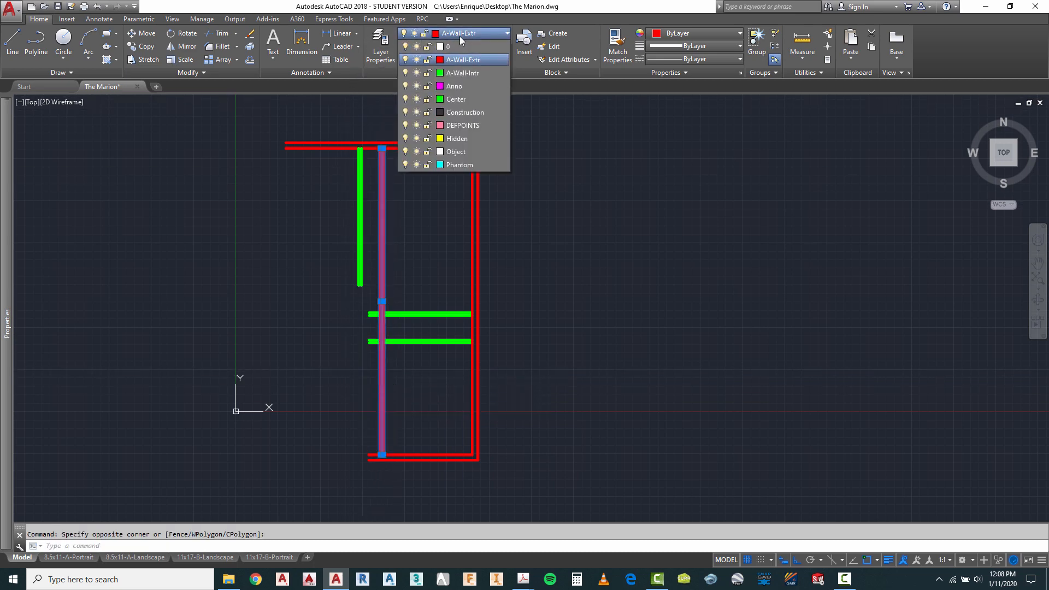
{"action": "left_click", "coordinate": [462, 74]}
{"action": "key", "text": "Escape"}
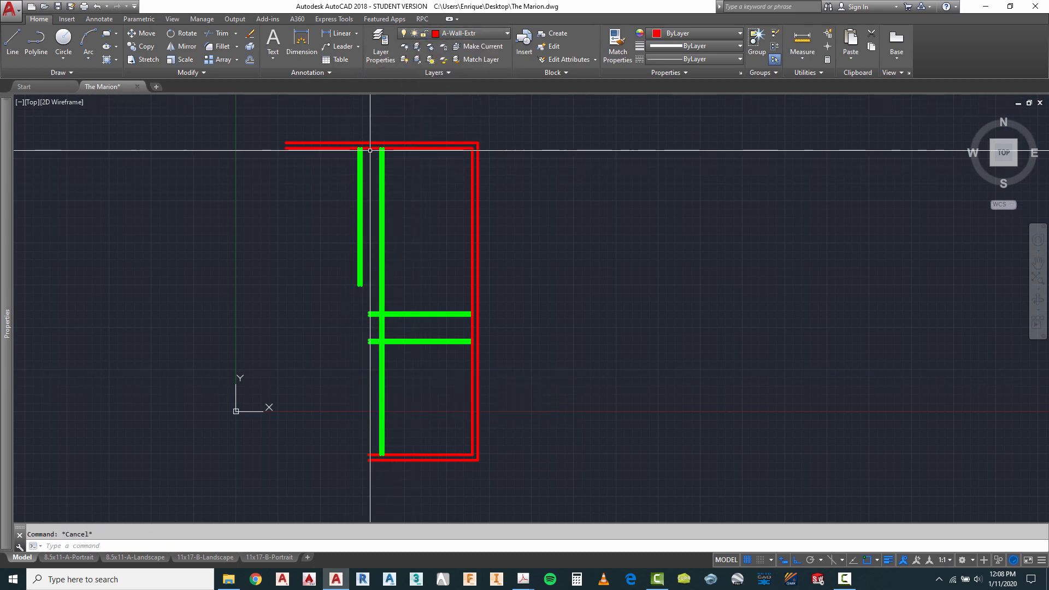
Step: Stretch the upper end of the full-height interior wall straight down to just below the lower horizontal interior wall
{"action": "scroll", "coordinate": [371, 153], "scroll_direction": "up", "scroll_amount": 4}
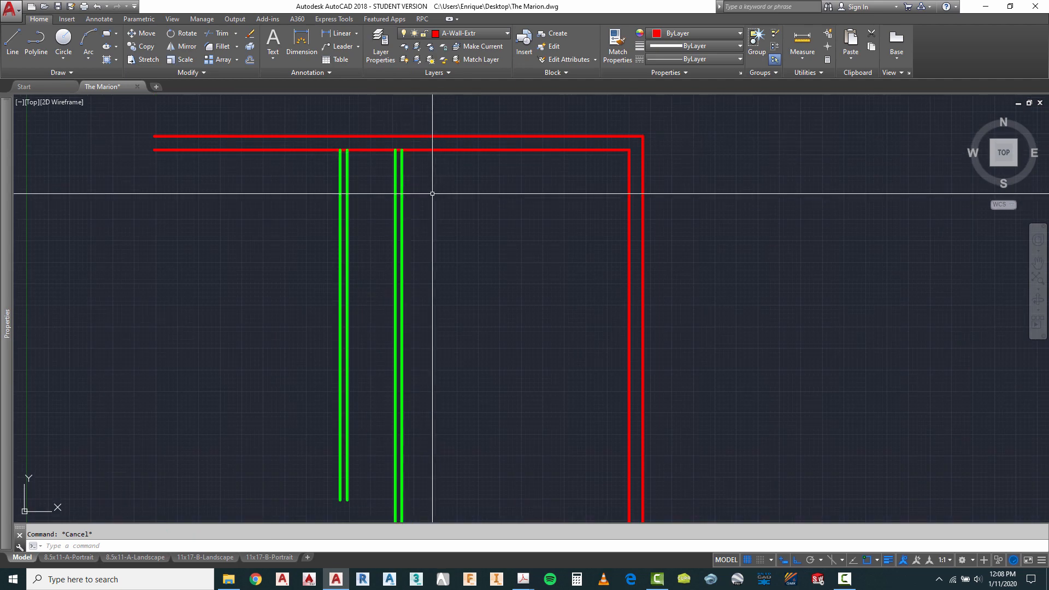
{"action": "scroll", "coordinate": [335, 136], "scroll_direction": "down", "scroll_amount": 4}
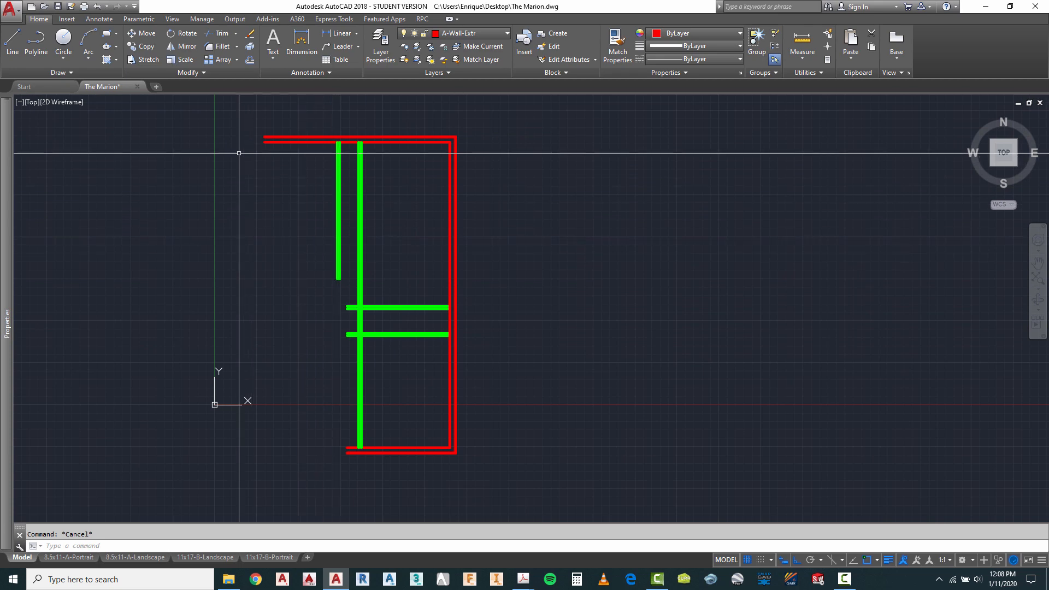
{"action": "left_click", "coordinate": [147, 60]}
{"action": "scroll", "coordinate": [405, 164], "scroll_direction": "up", "scroll_amount": 7}
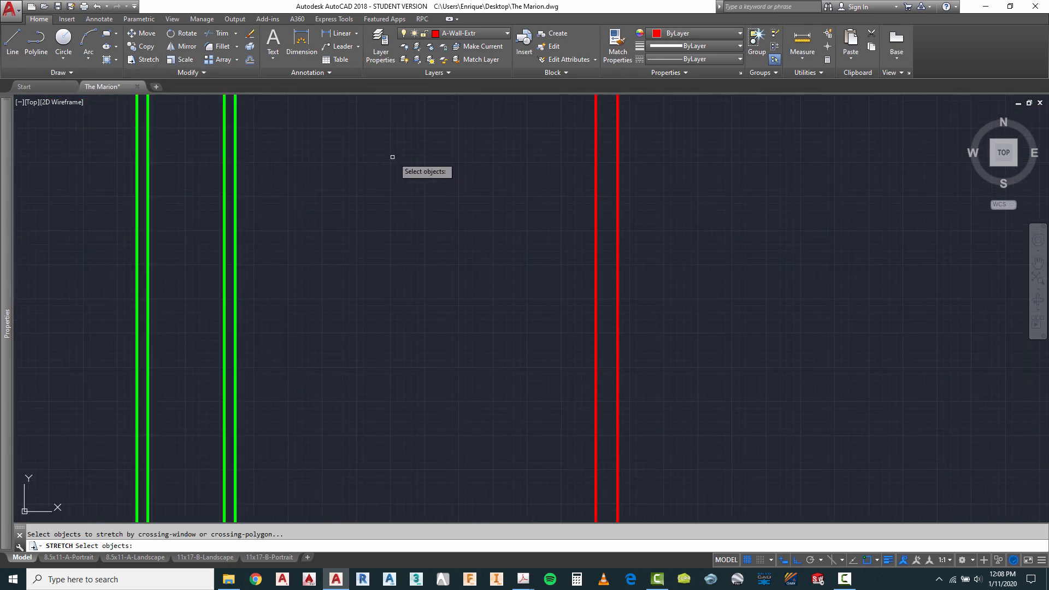
{"action": "scroll", "coordinate": [327, 213], "scroll_direction": "down", "scroll_amount": 2}
{"action": "left_click", "coordinate": [279, 125]}
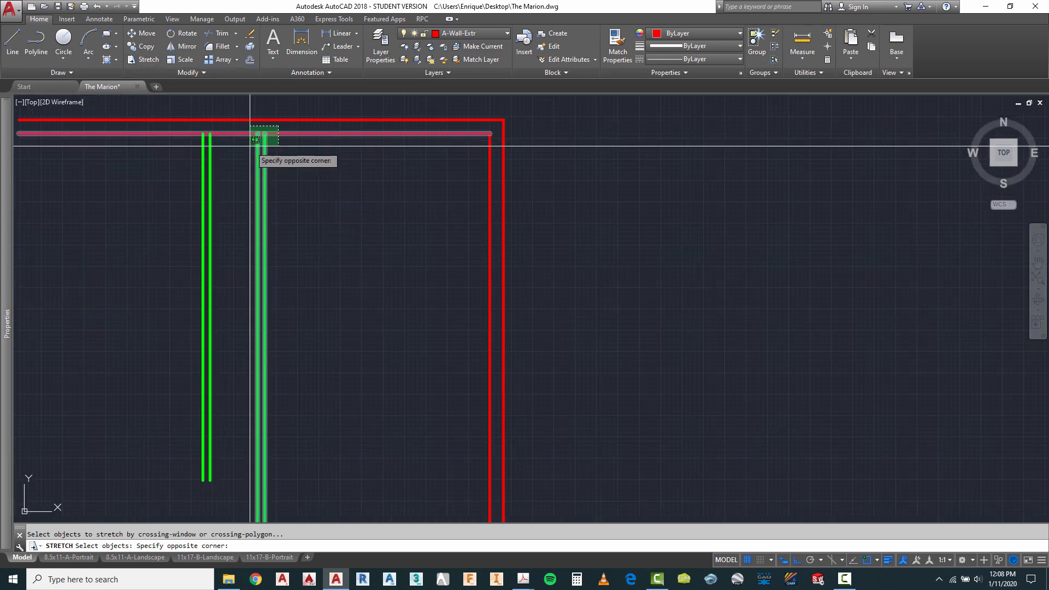
{"action": "left_click", "coordinate": [268, 158]}
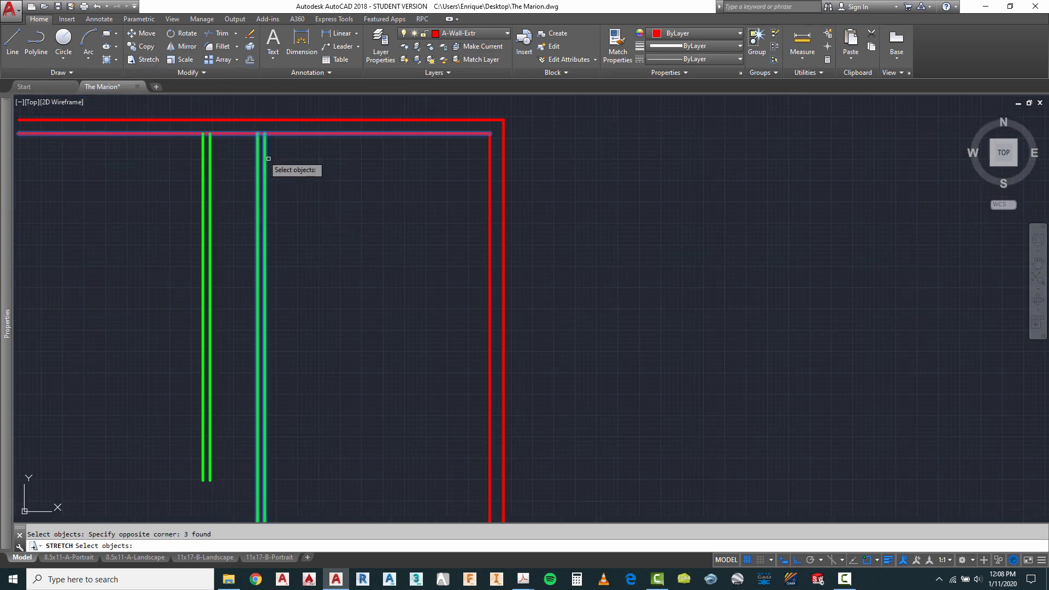
{"action": "key", "text": "Return"}
{"action": "left_click", "coordinate": [347, 165]}
{"action": "scroll", "coordinate": [349, 167], "scroll_direction": "down", "scroll_amount": 4}
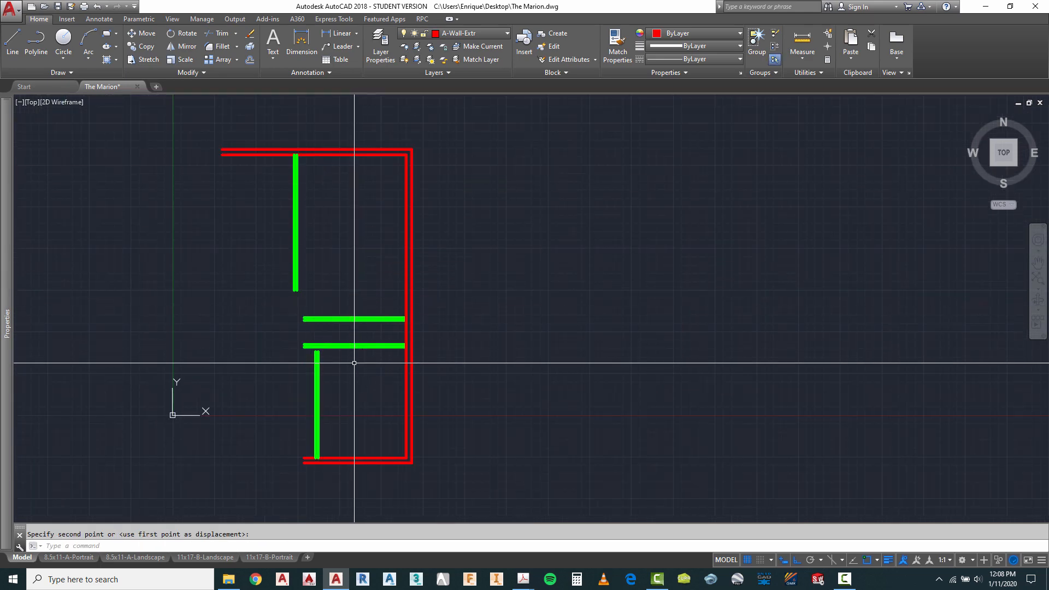
{"action": "key", "text": "Escape"}
{"action": "scroll", "coordinate": [216, 344], "scroll_direction": "up", "scroll_amount": 2}
{"action": "scroll", "coordinate": [346, 246], "scroll_direction": "down", "scroll_amount": 2}
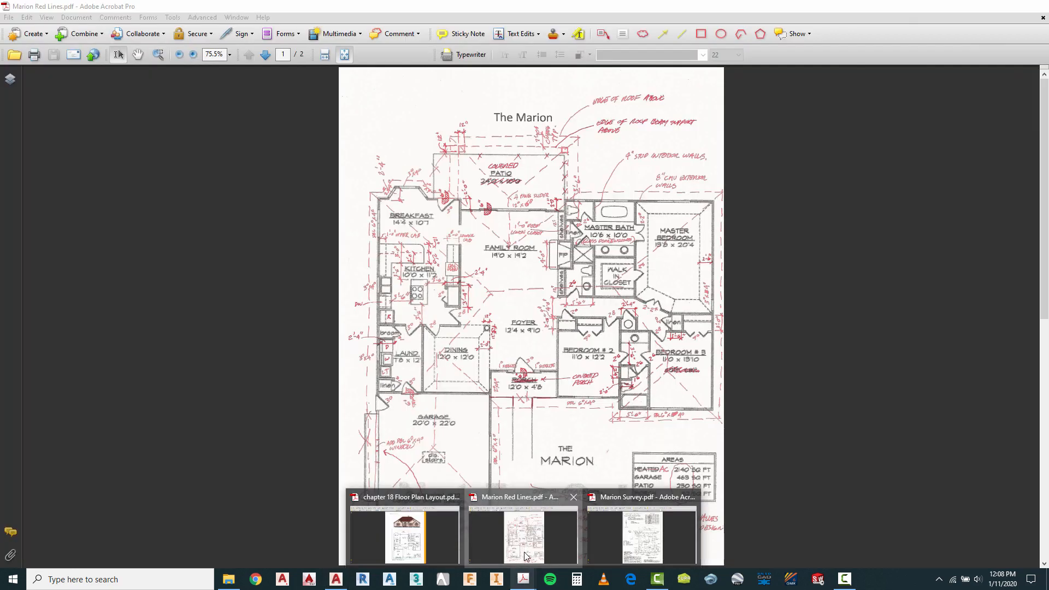
Step: Check Marion Red Lines.pdf in Acrobat, and in AutoCAD offset the left line of the shortened vertical wall 5'6" to the left
{"action": "left_click", "coordinate": [526, 552]}
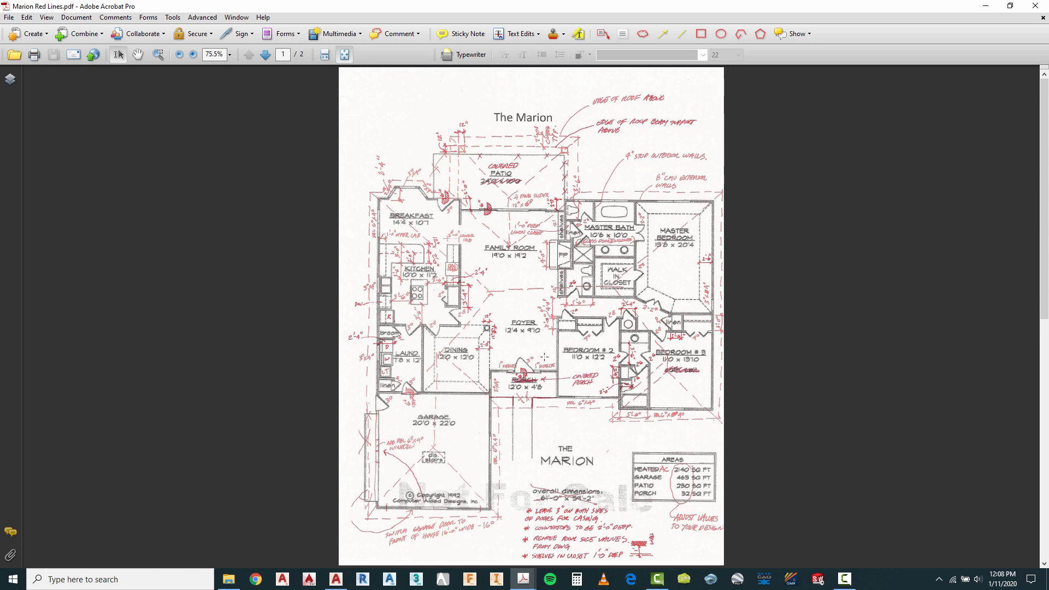
{"action": "mouse_move", "coordinate": [342, 586]}
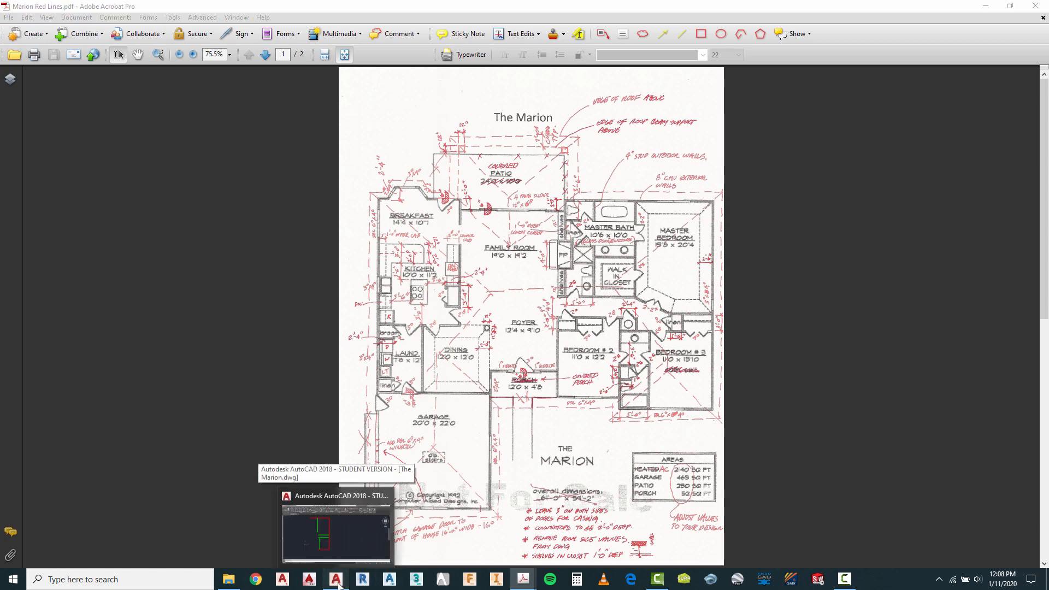
{"action": "left_click", "coordinate": [336, 524]}
{"action": "scroll", "coordinate": [393, 406], "scroll_direction": "up", "scroll_amount": 5}
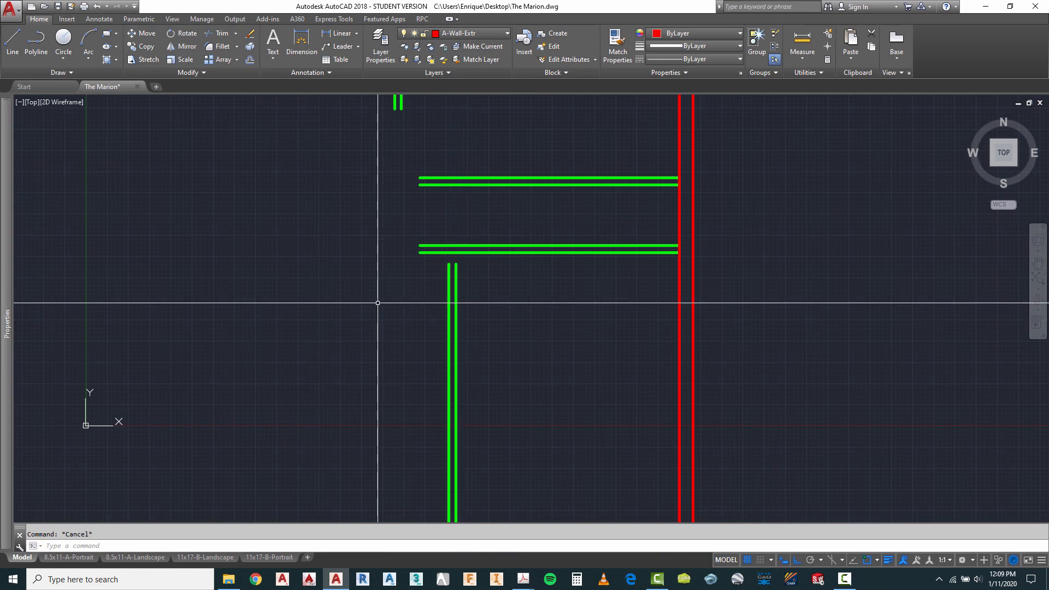
{"action": "left_click", "coordinate": [250, 60]}
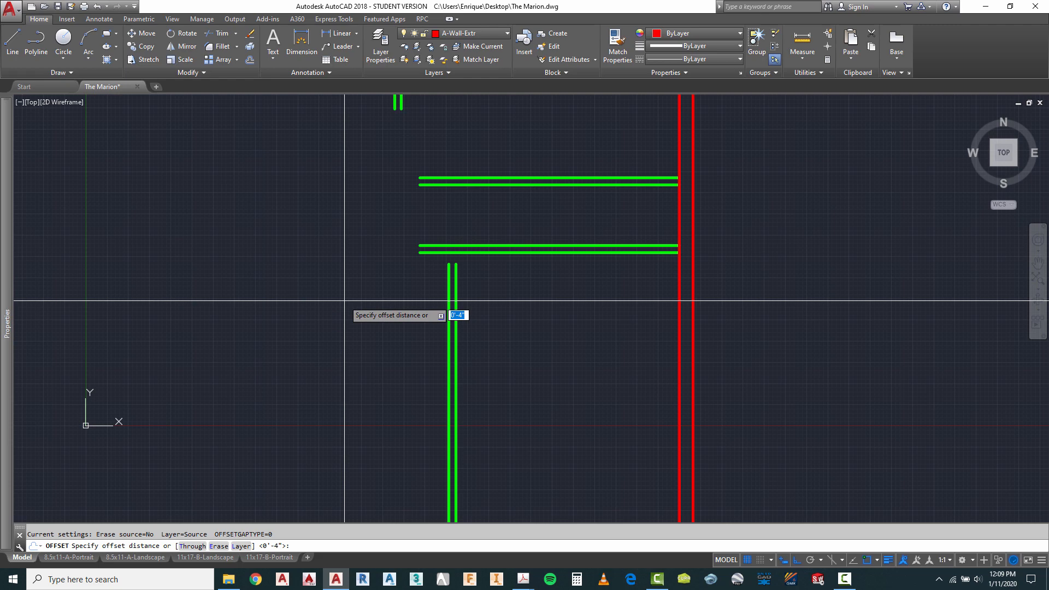
{"action": "key", "text": "Return"}
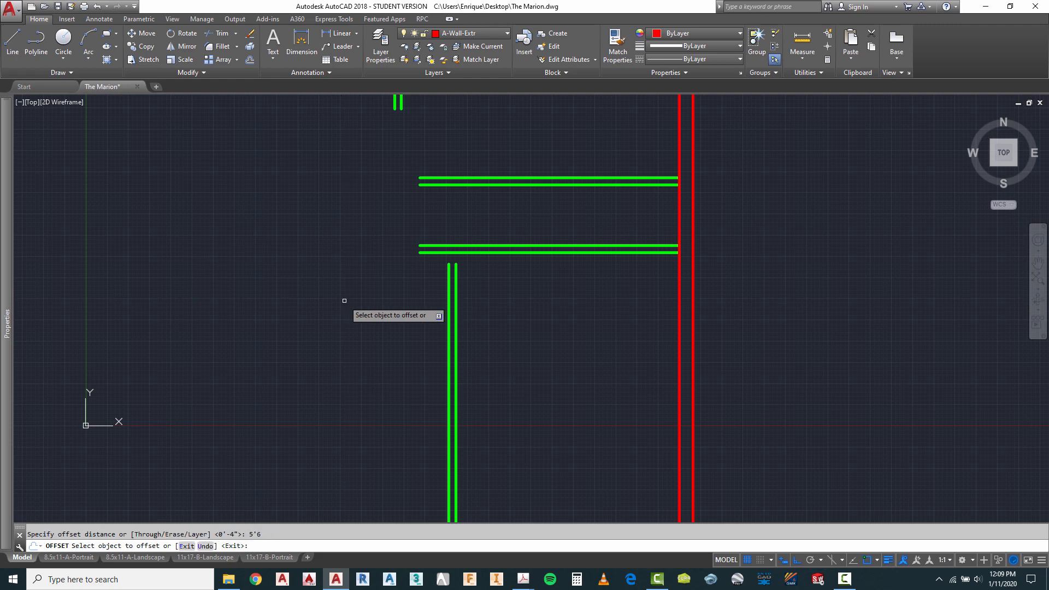
{"action": "left_click", "coordinate": [449, 345]}
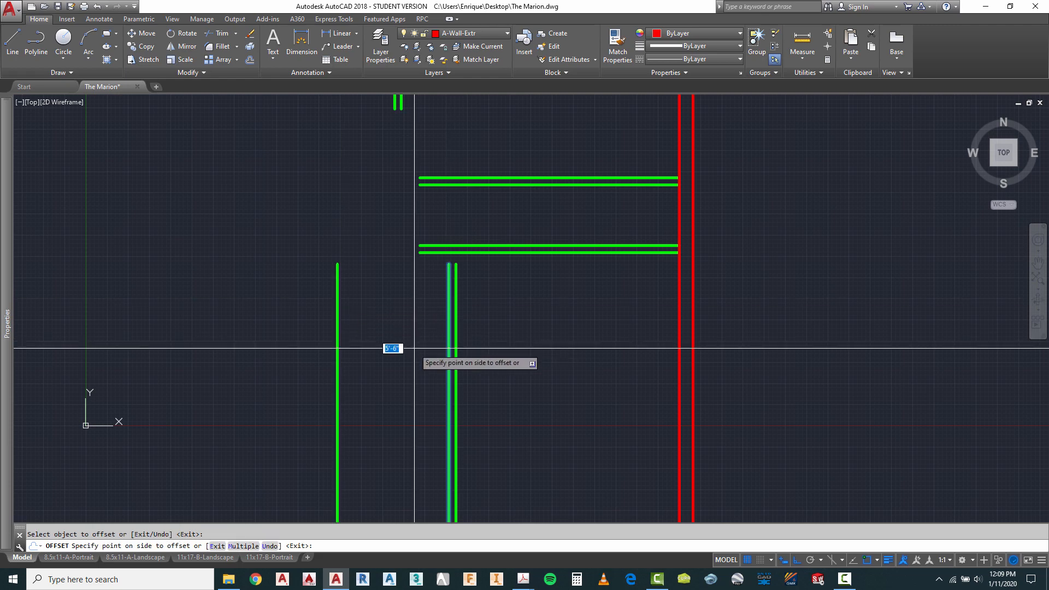
{"action": "left_click", "coordinate": [413, 348]}
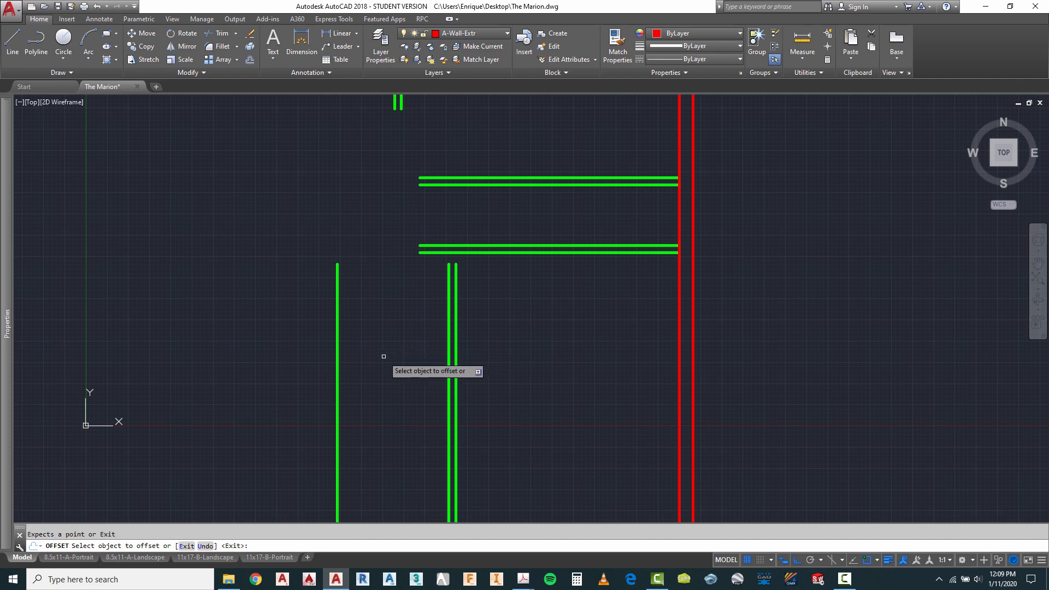
{"action": "left_click", "coordinate": [338, 345]}
{"action": "key", "text": "Escape"}
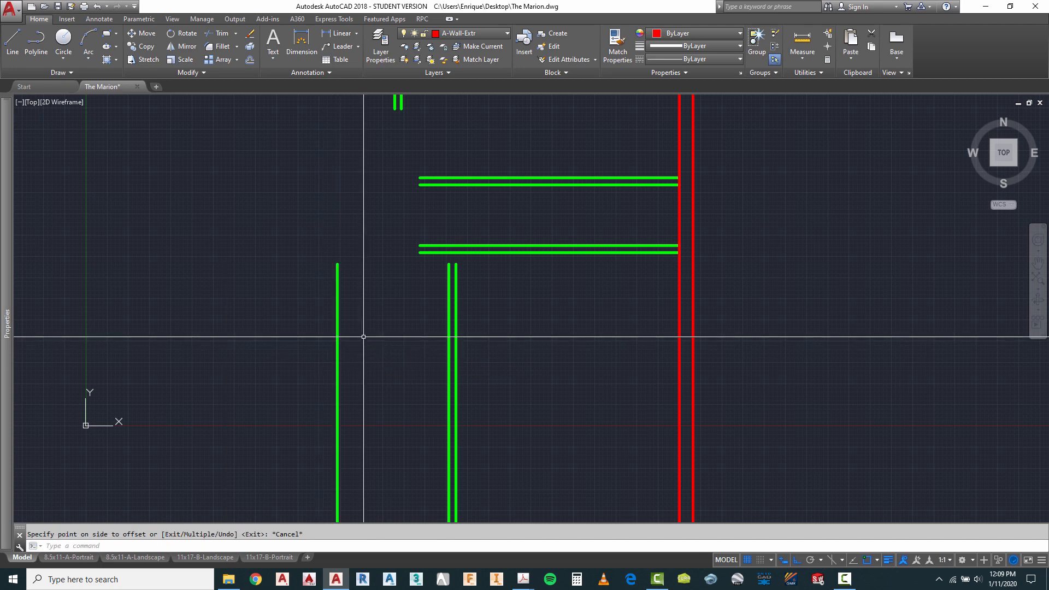
Step: Offset the new vertical line 4 inches further left to give the second lower interior wall its thickness
{"action": "type", "text": "o"}
{"action": "key", "text": "Return"}
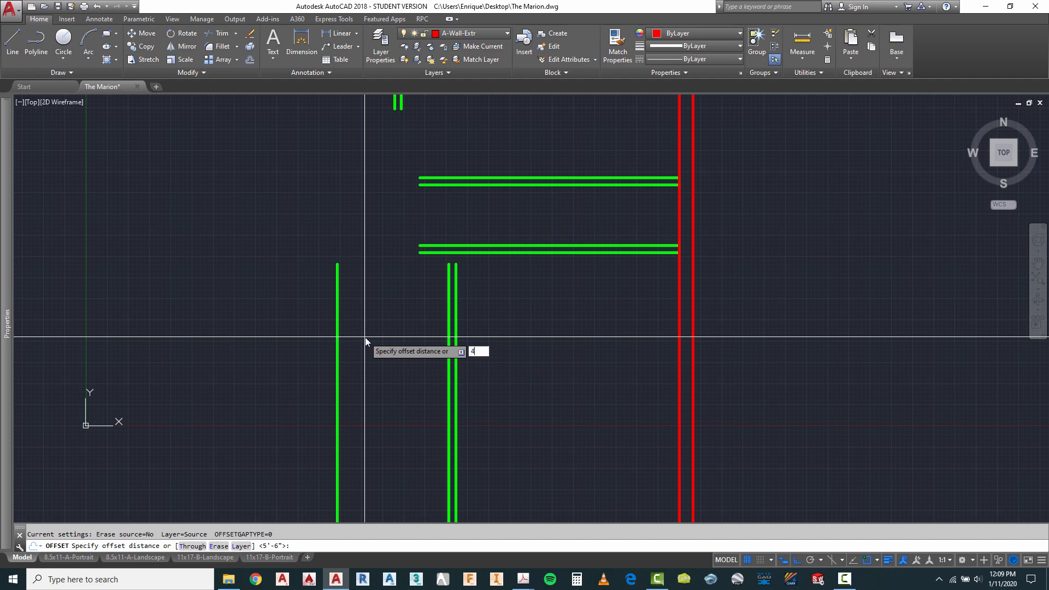
{"action": "type", "text": "4"}
{"action": "key", "text": "Return"}
{"action": "left_click", "coordinate": [338, 353]}
{"action": "left_click", "coordinate": [327, 346]}
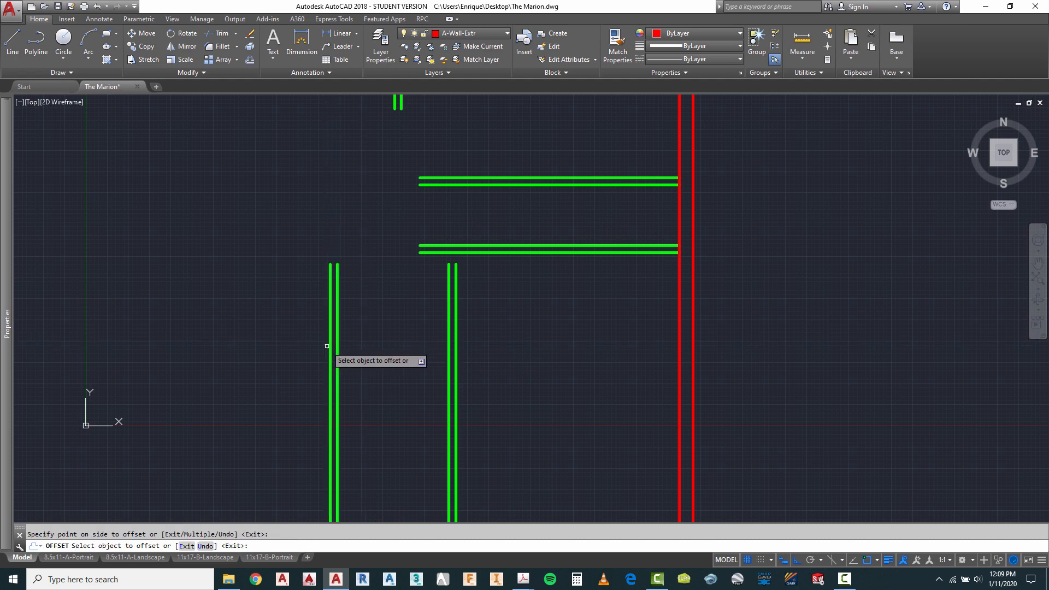
{"action": "scroll", "coordinate": [327, 347], "scroll_direction": "down", "scroll_amount": 3}
{"action": "key", "text": "Escape"}
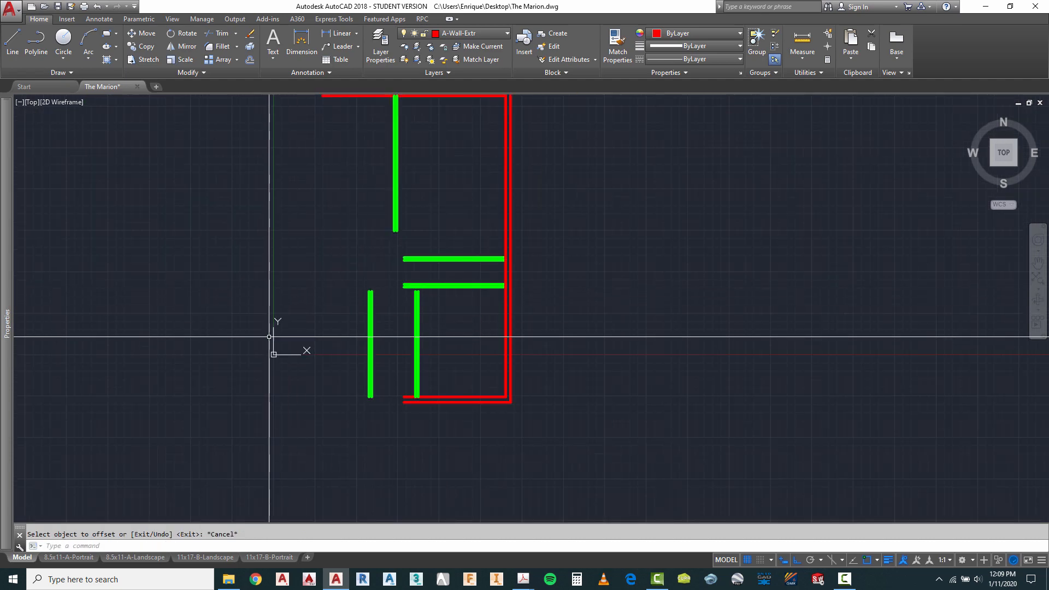
Step: Offset the left line of the second lower interior wall 11' to the left
{"action": "scroll", "coordinate": [336, 300], "scroll_direction": "up", "scroll_amount": 2}
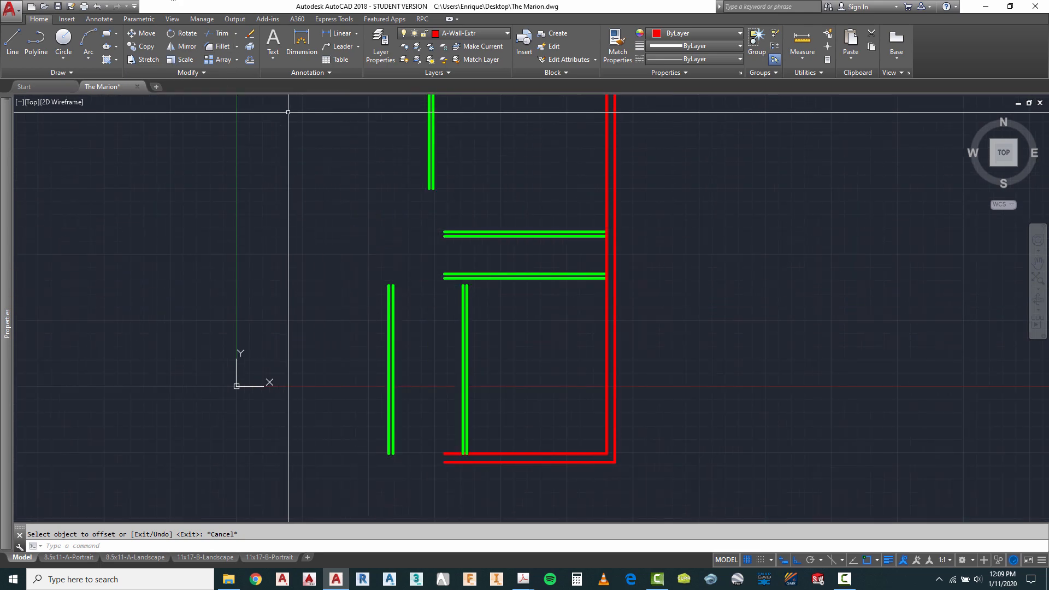
{"action": "left_click", "coordinate": [251, 59]}
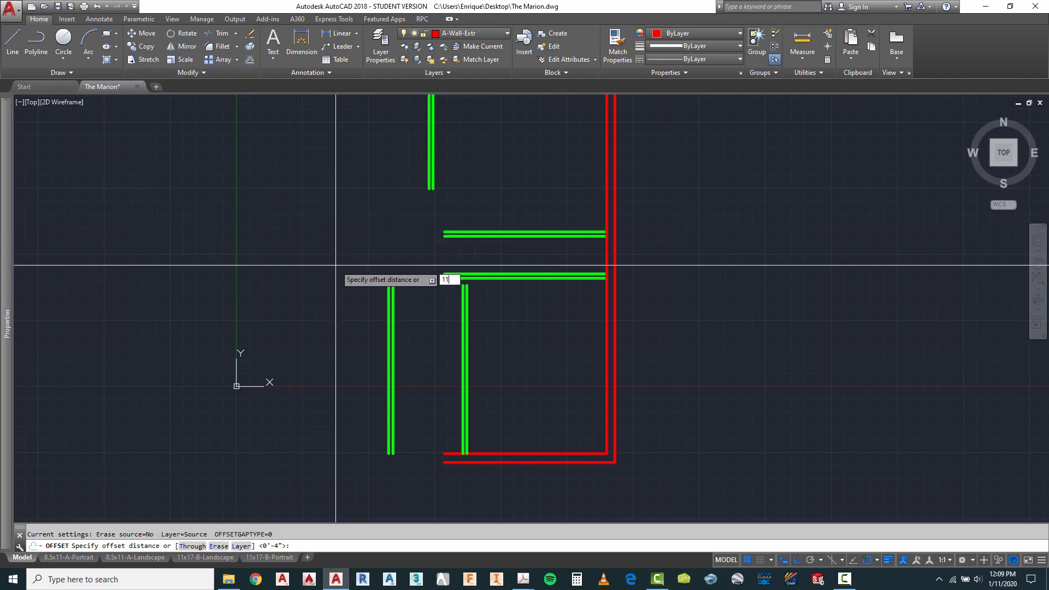
{"action": "key", "text": "Return"}
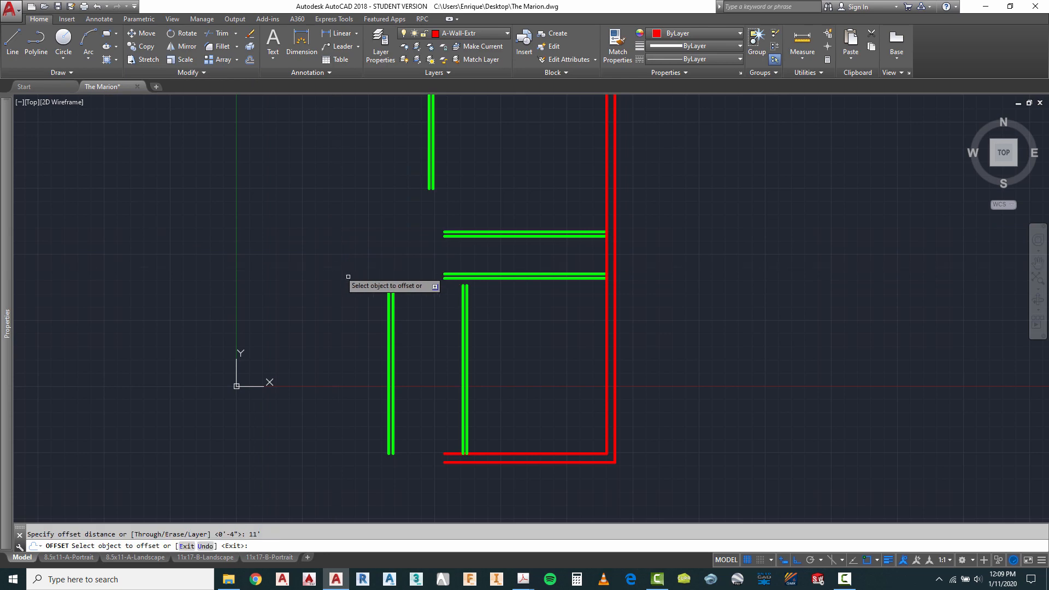
{"action": "left_click", "coordinate": [390, 323]}
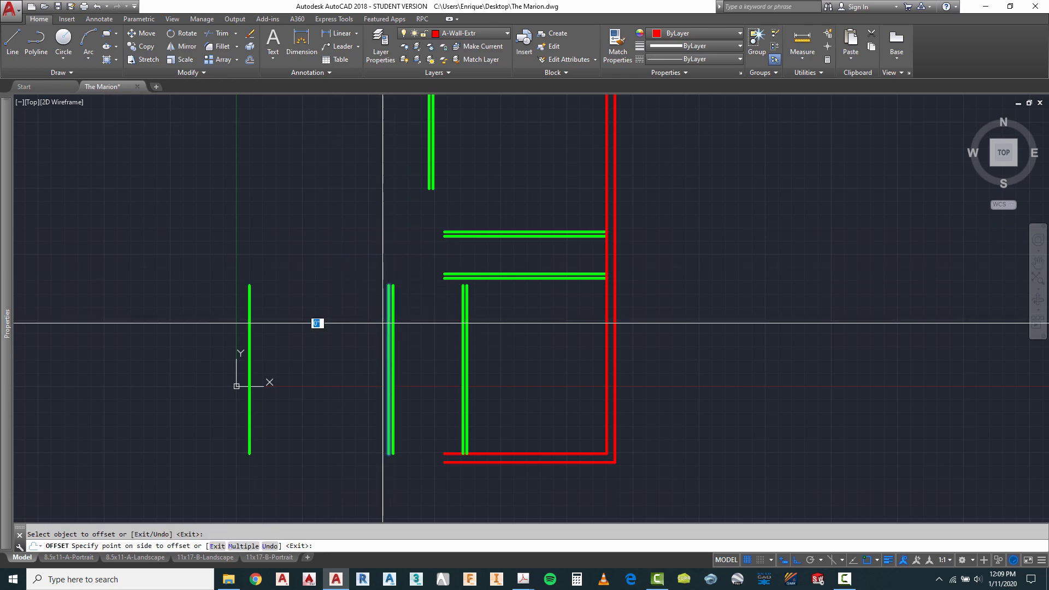
{"action": "left_click", "coordinate": [377, 325]}
{"action": "key", "text": "Escape"}
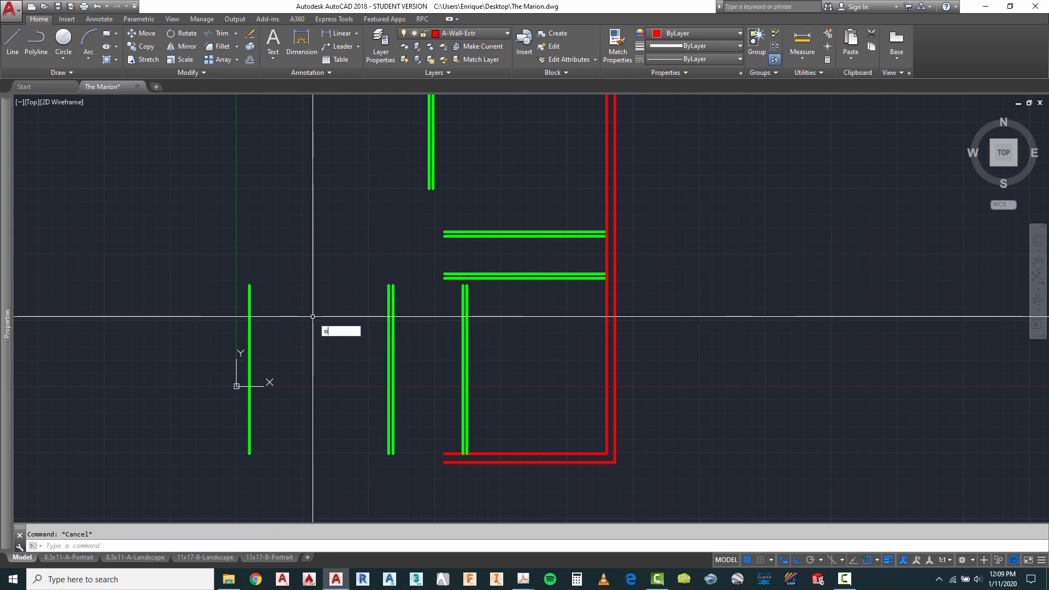
Step: Offset the new leftmost vertical line 4 inches to the left to form the third lower interior wall
{"action": "key", "text": "Return"}
{"action": "key", "text": "Return"}
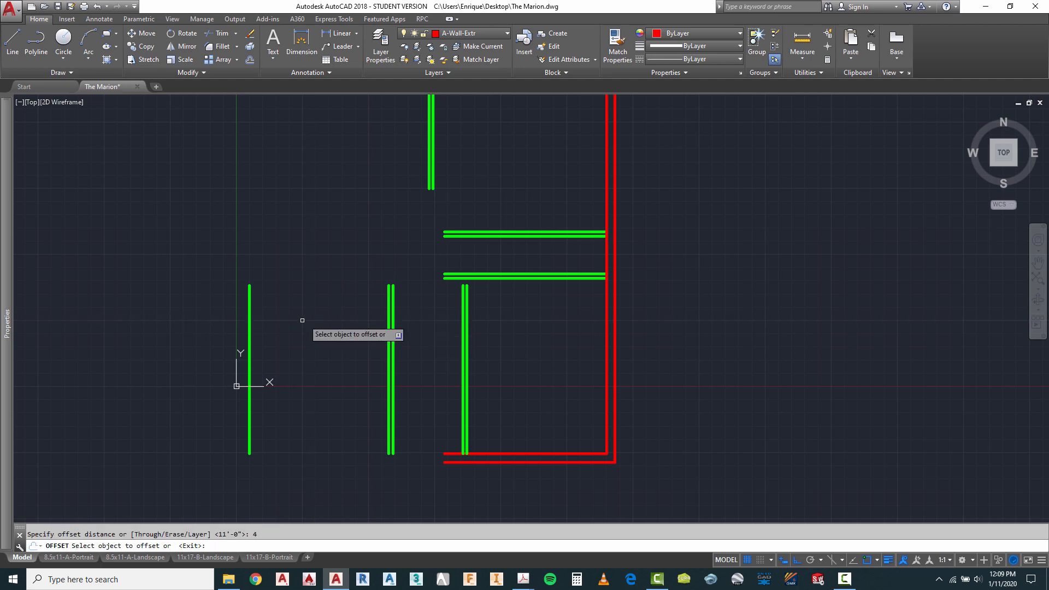
{"action": "left_click", "coordinate": [250, 320]}
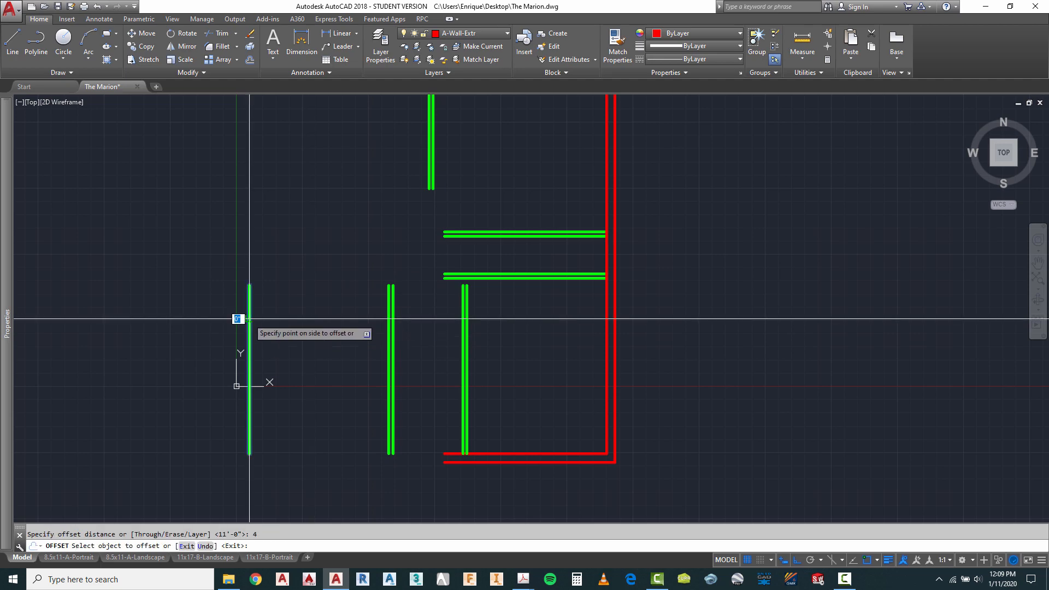
{"action": "left_click", "coordinate": [240, 314]}
{"action": "scroll", "coordinate": [356, 299], "scroll_direction": "down", "scroll_amount": 2}
{"action": "key", "text": "Escape"}
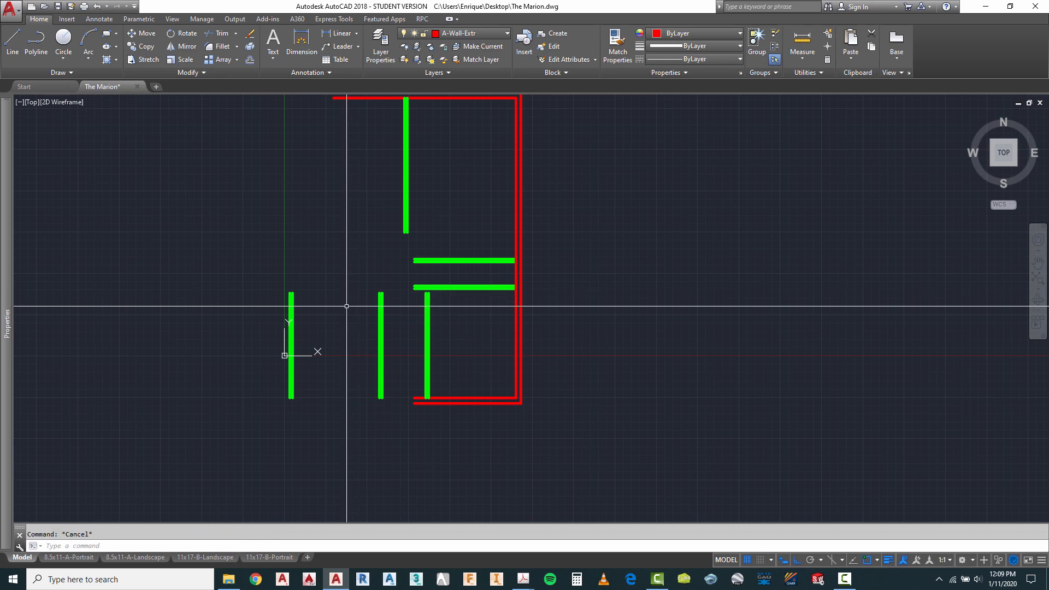
{"action": "scroll", "coordinate": [393, 356], "scroll_direction": "down", "scroll_amount": 2}
{"action": "scroll", "coordinate": [345, 278], "scroll_direction": "up", "scroll_amount": 2}
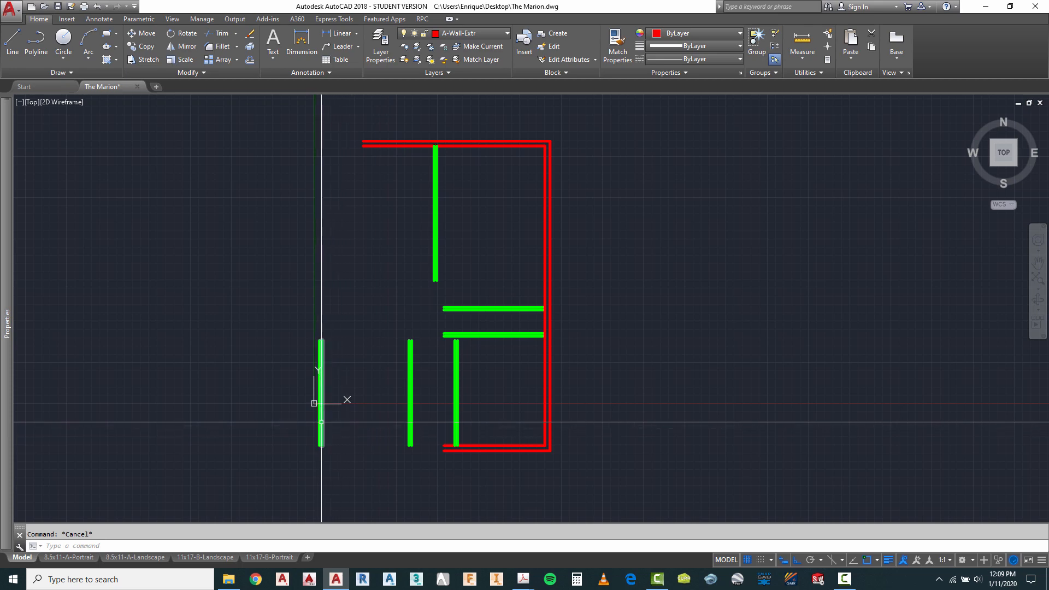
Step: Check Marion Red Lines.pdf in Acrobat, and in AutoCAD stretch the lower horizontal interior wall's left end to just short of the leftmost vertical wall
{"action": "left_click", "coordinate": [320, 400]}
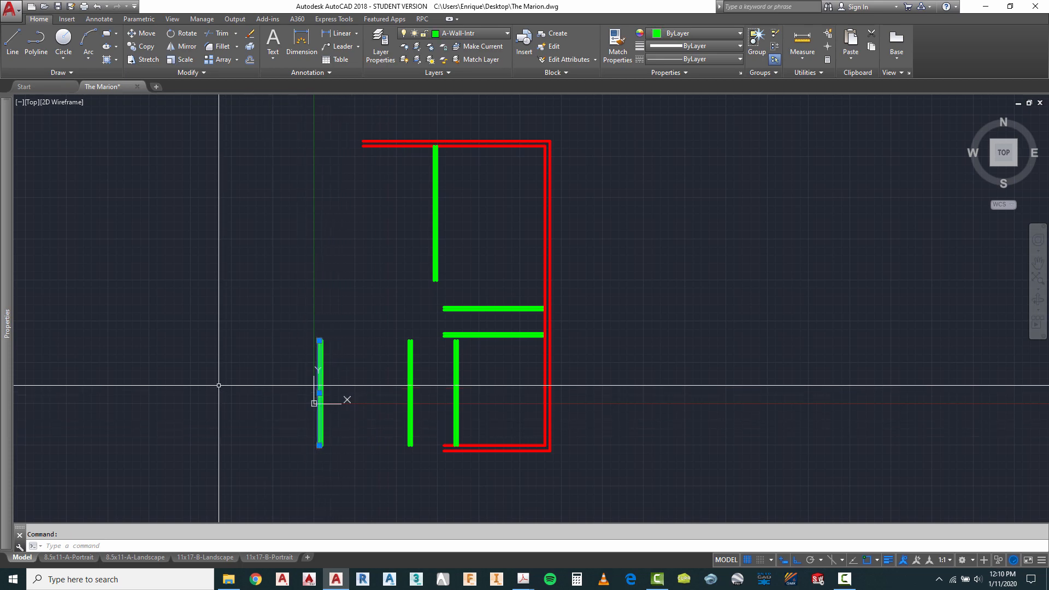
{"action": "key", "text": "Escape"}
{"action": "mouse_move", "coordinate": [522, 581]}
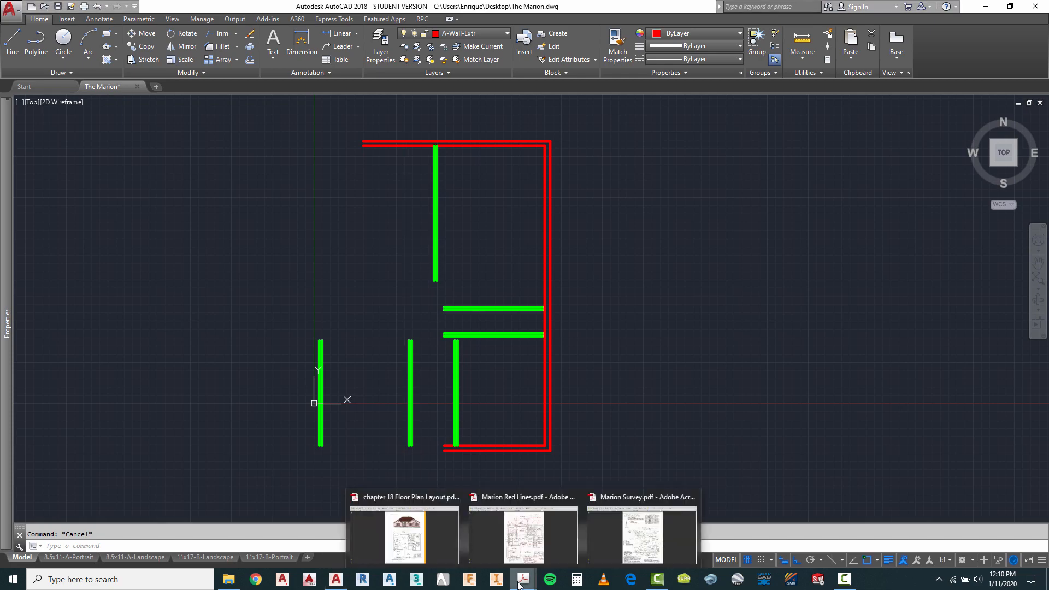
{"action": "left_click", "coordinate": [527, 533]}
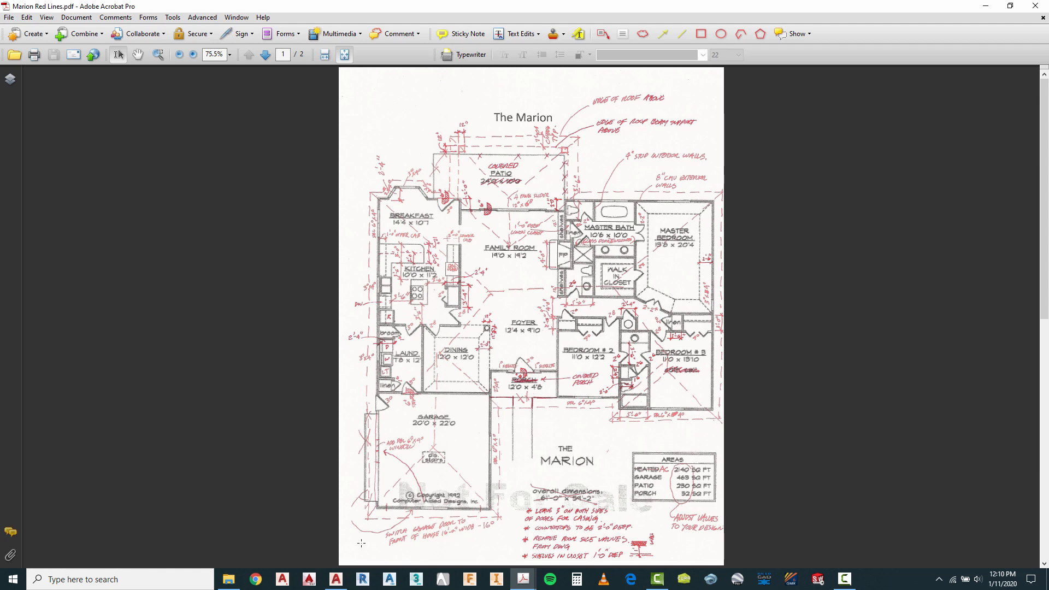
{"action": "left_click", "coordinate": [336, 579]}
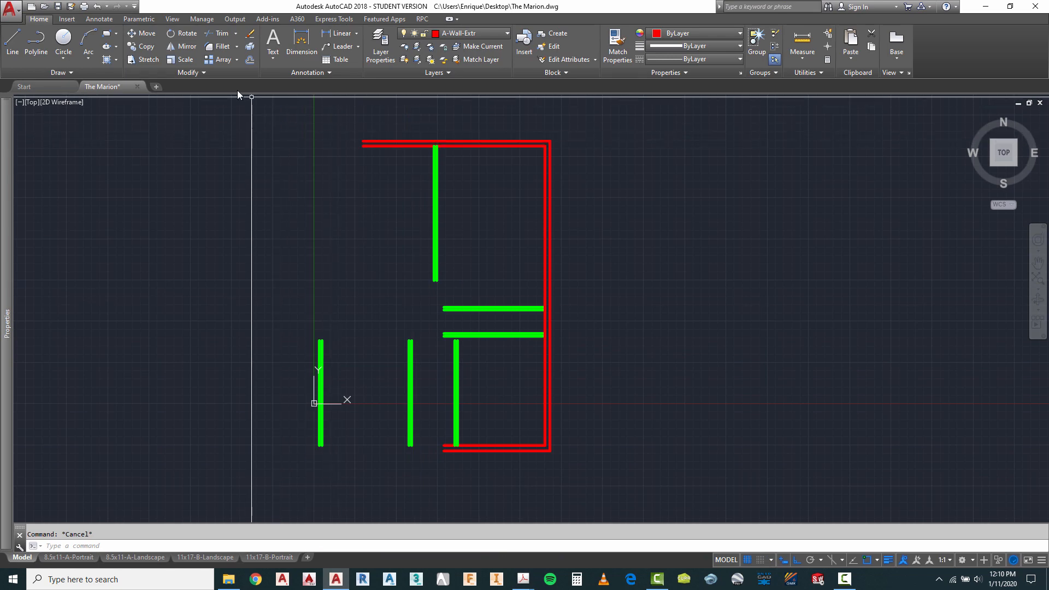
{"action": "left_click", "coordinate": [144, 59]}
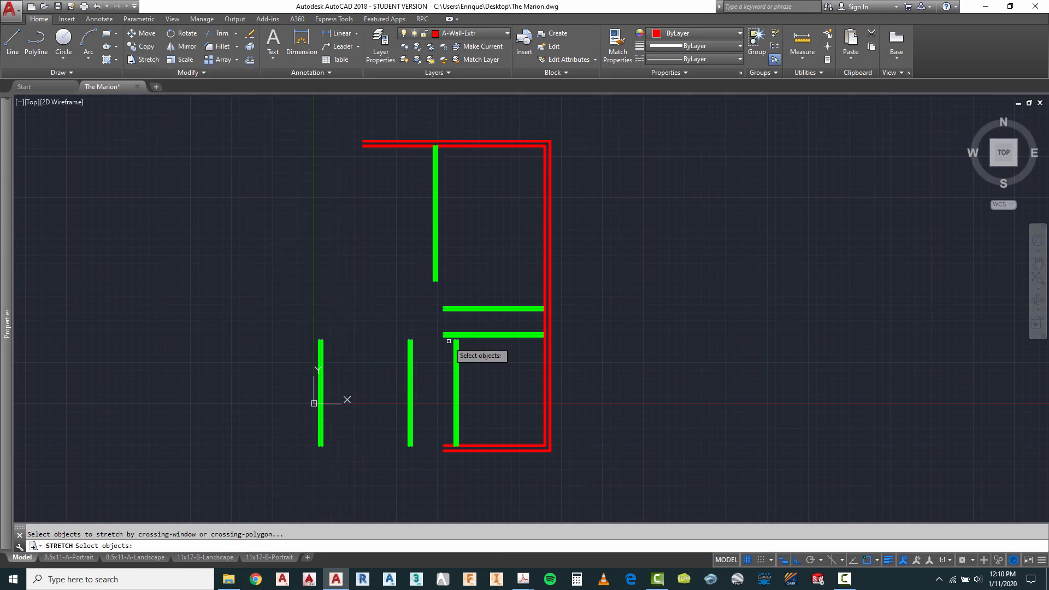
{"action": "scroll", "coordinate": [451, 340], "scroll_direction": "up", "scroll_amount": 4}
{"action": "left_click", "coordinate": [434, 306]}
{"action": "left_click", "coordinate": [408, 339]}
{"action": "key", "text": "Return"}
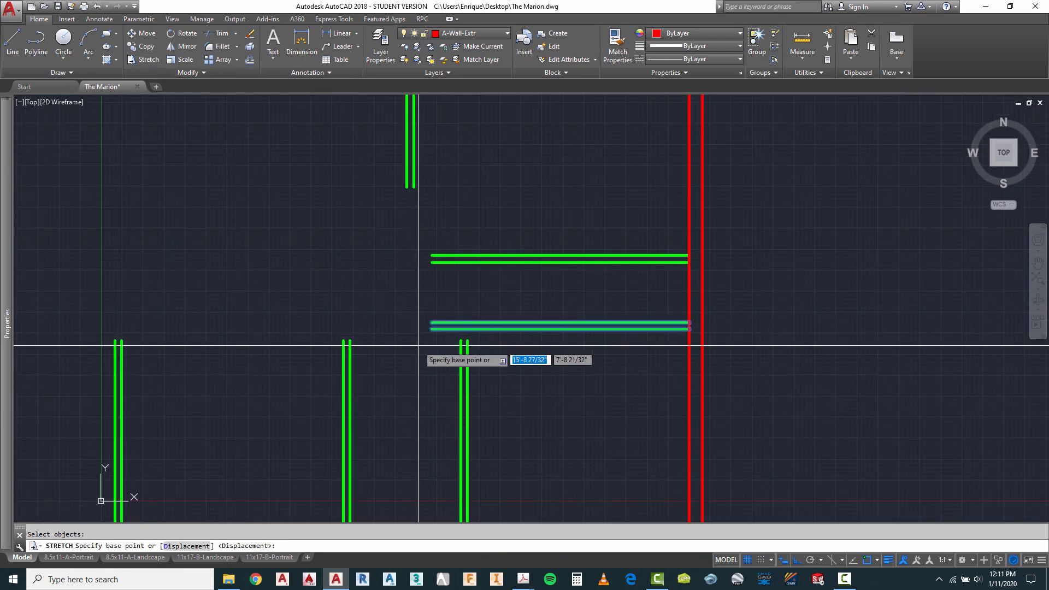
{"action": "left_click", "coordinate": [420, 354]}
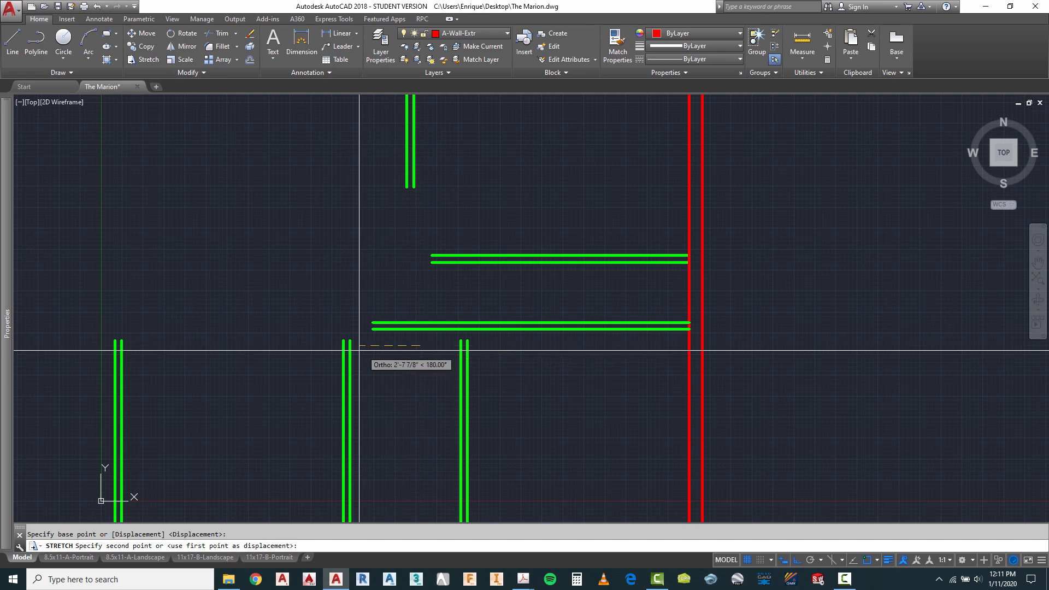
{"action": "left_click", "coordinate": [146, 354]}
{"action": "scroll", "coordinate": [288, 231], "scroll_direction": "down", "scroll_amount": 4}
{"action": "scroll", "coordinate": [273, 301], "scroll_direction": "up", "scroll_amount": 2}
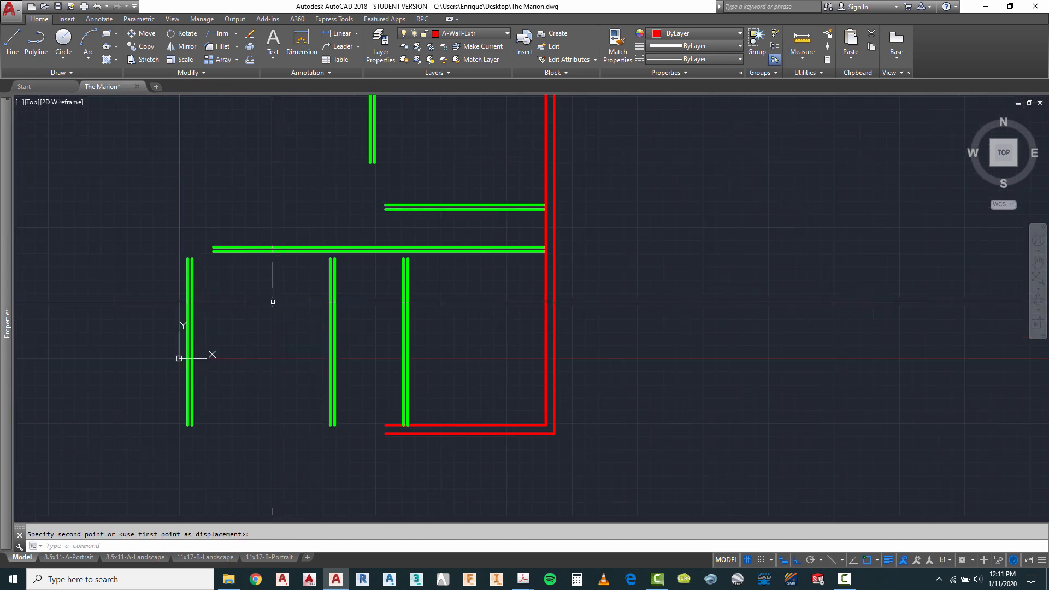
Step: Check Marion Red Lines.pdf in Acrobat, and in AutoCAD offset the lower line of the long horizontal interior wall 12'2" downward
{"action": "key", "text": "Escape"}
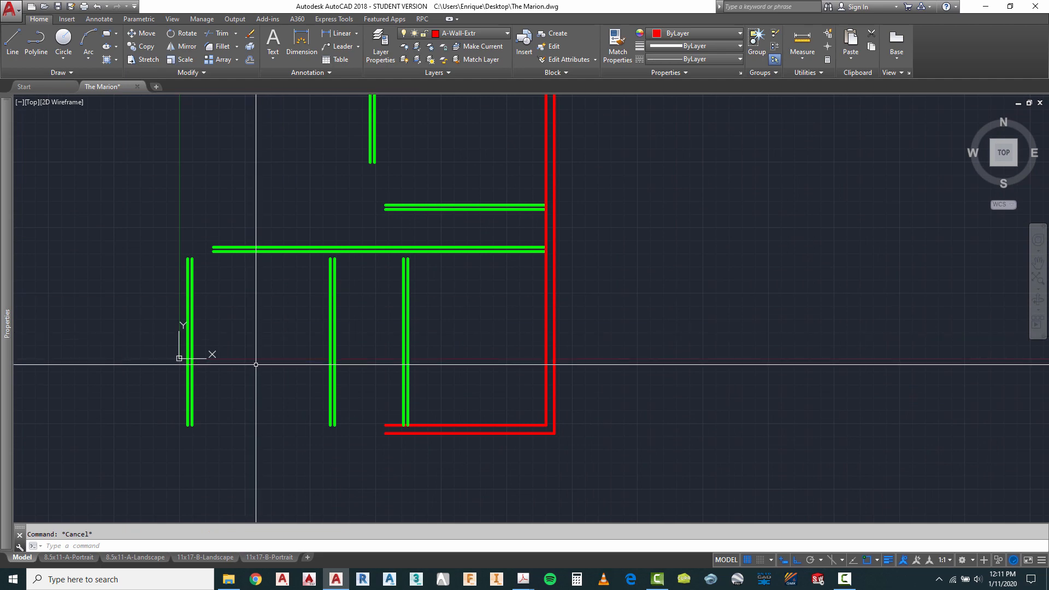
{"action": "mouse_move", "coordinate": [523, 581]}
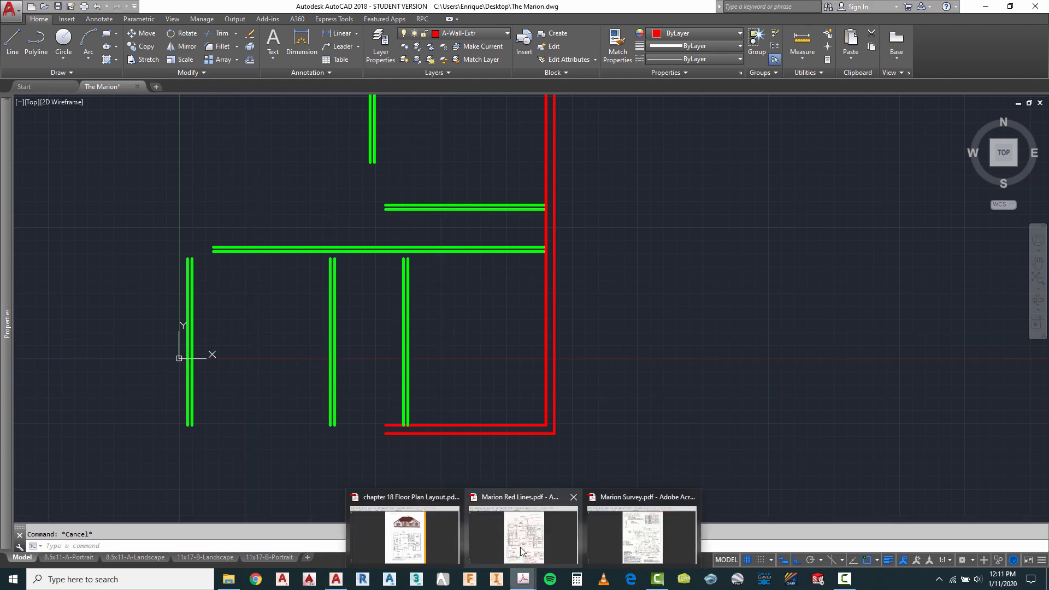
{"action": "left_click", "coordinate": [518, 537]}
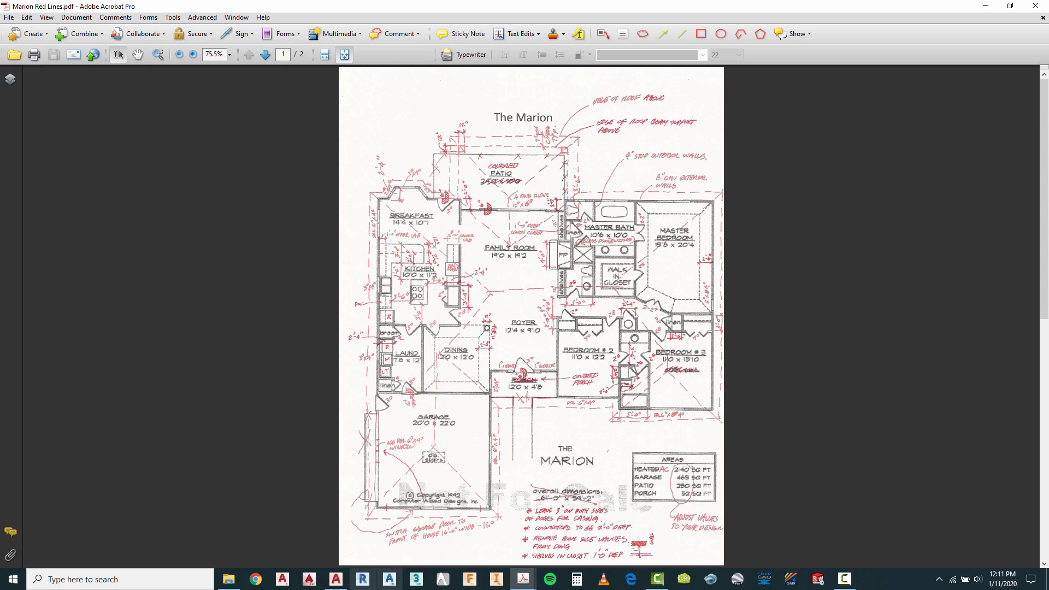
{"action": "left_click", "coordinate": [336, 579]}
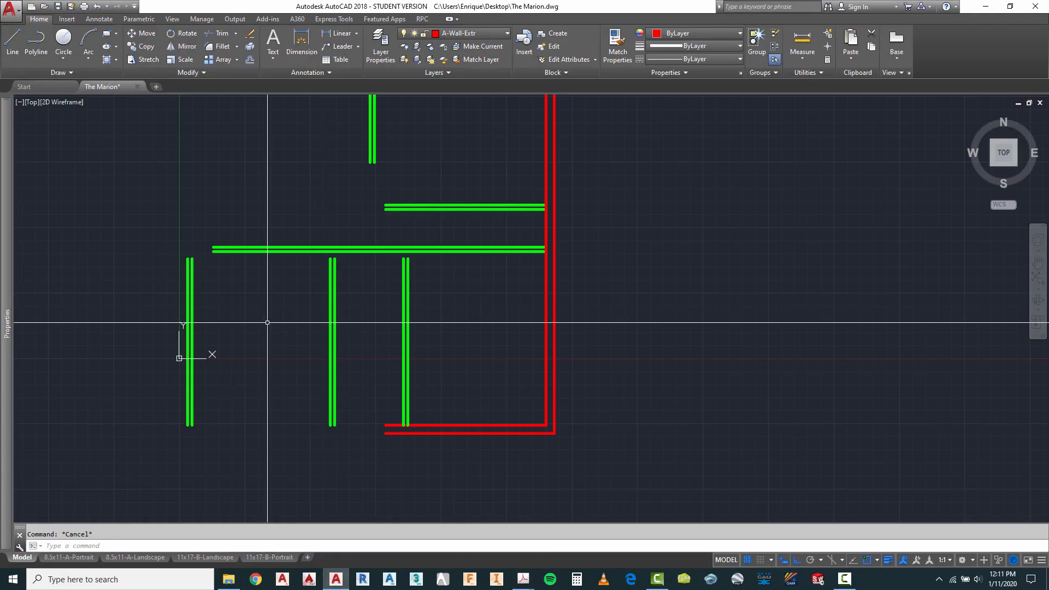
{"action": "type", "text": "c"}
{"action": "key", "text": "Return"}
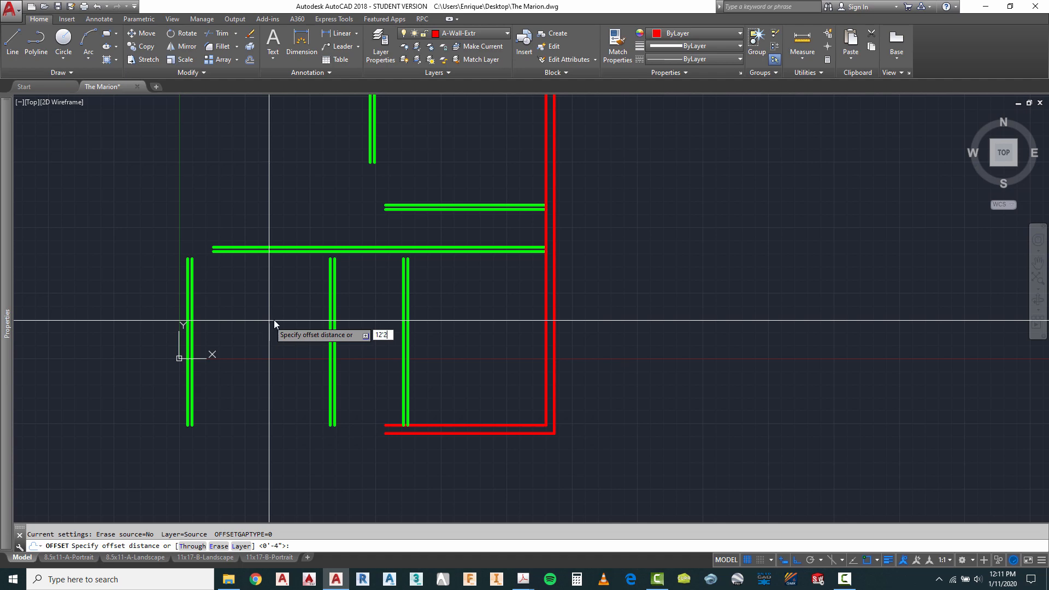
{"action": "type", "text": "12'2"}
{"action": "key", "text": "Return"}
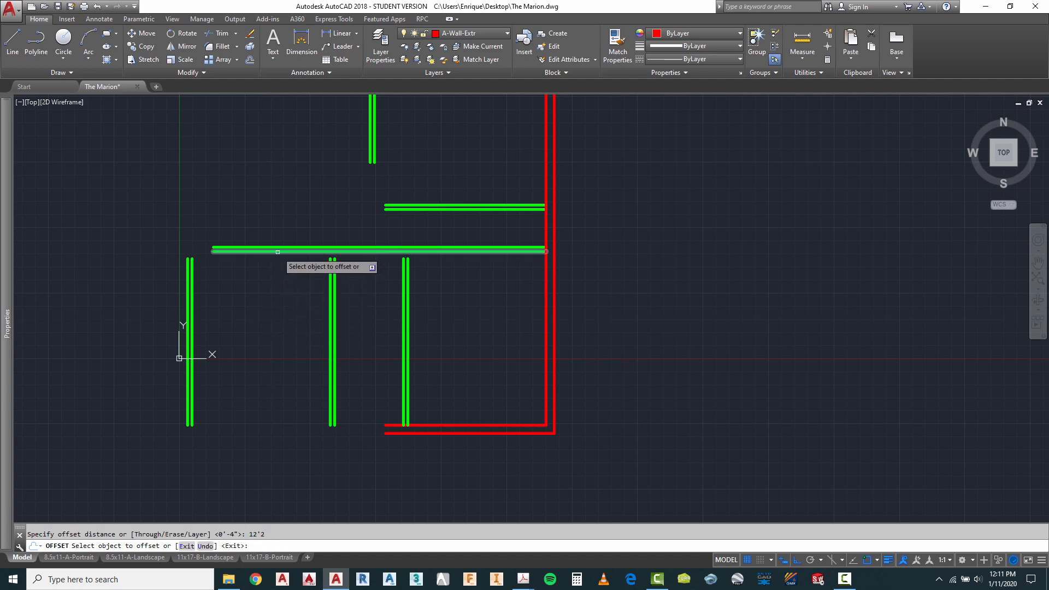
{"action": "left_click", "coordinate": [276, 250]}
{"action": "left_click", "coordinate": [273, 327]}
{"action": "key", "text": "Escape"}
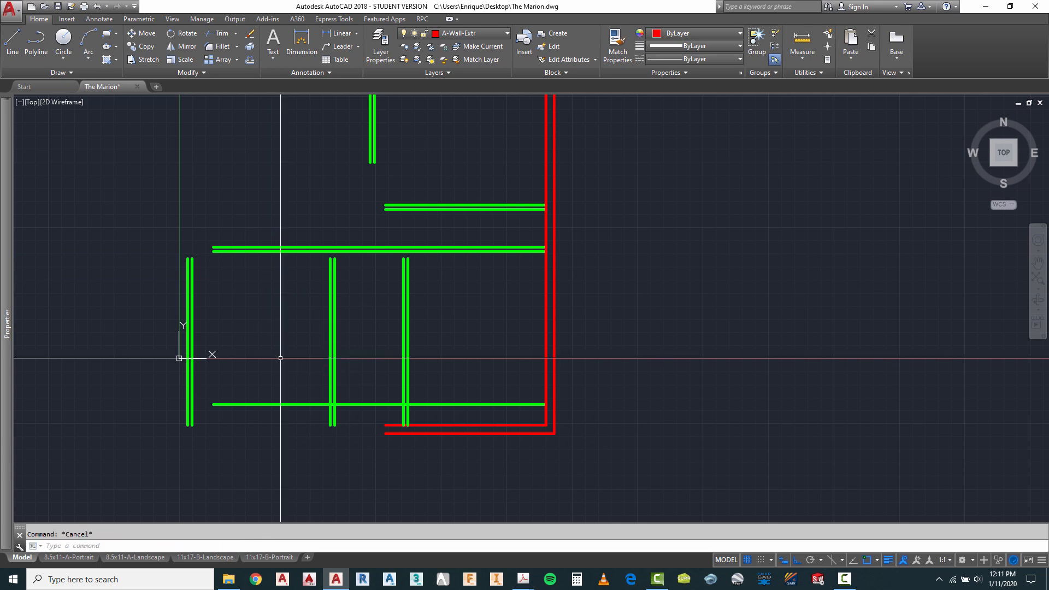
Step: Offset the new lower horizontal line 8 inches downward to give the front wall its thickness
{"action": "key", "text": "Return"}
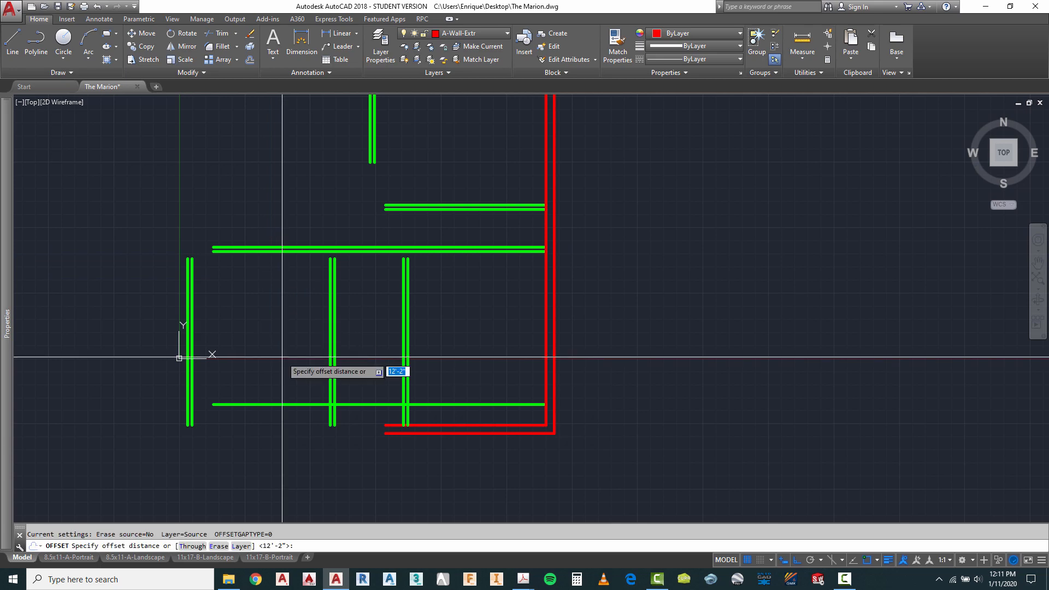
{"action": "type", "text": "8"}
{"action": "key", "text": "Return"}
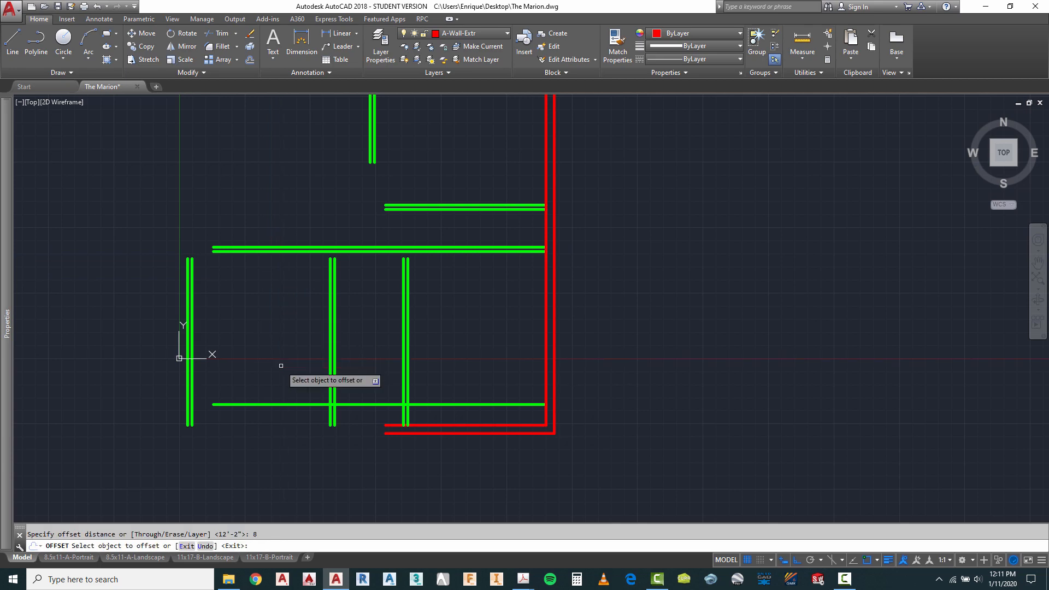
{"action": "left_click", "coordinate": [282, 405]}
{"action": "left_click", "coordinate": [283, 429]}
{"action": "scroll", "coordinate": [283, 428], "scroll_direction": "up", "scroll_amount": 2}
{"action": "key", "text": "Escape"}
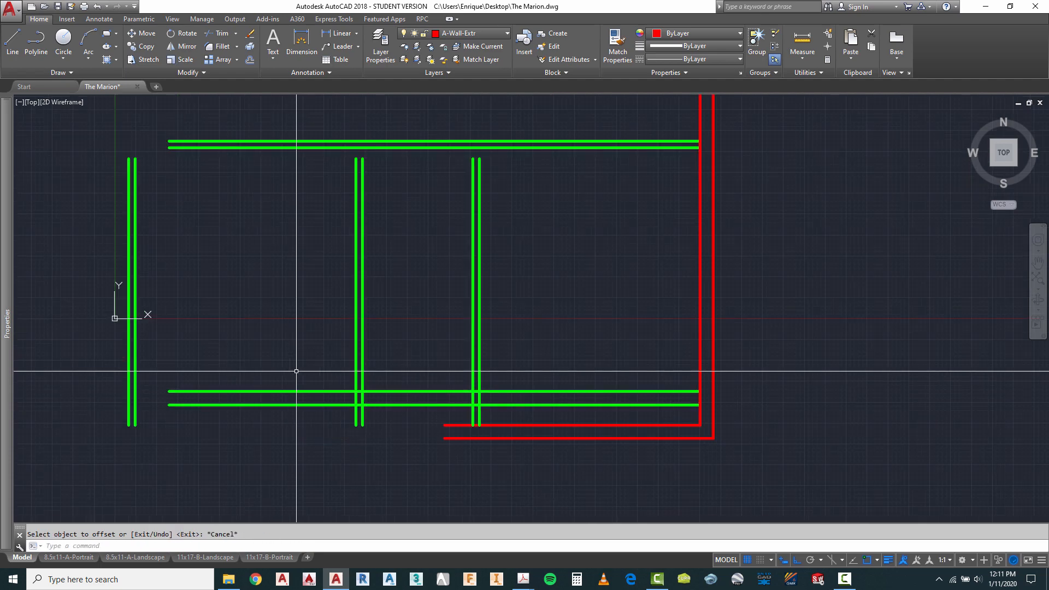
Step: Change the two new lower horizontal lines to the A-Wall-Extr layer
{"action": "left_click", "coordinate": [298, 365]}
{"action": "left_click", "coordinate": [266, 431]}
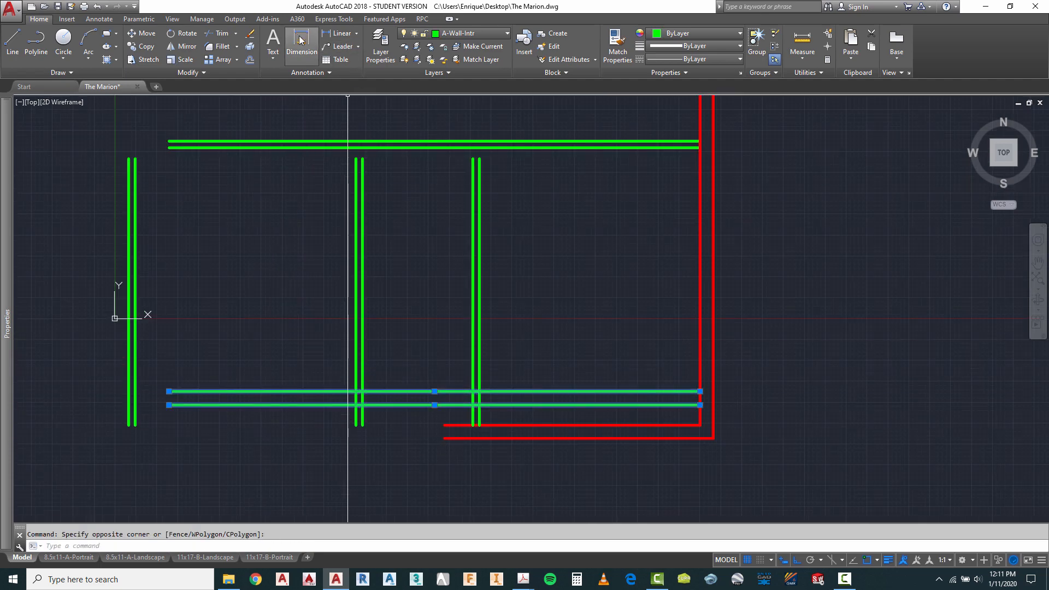
{"action": "left_click", "coordinate": [455, 36]}
{"action": "left_click", "coordinate": [470, 61]}
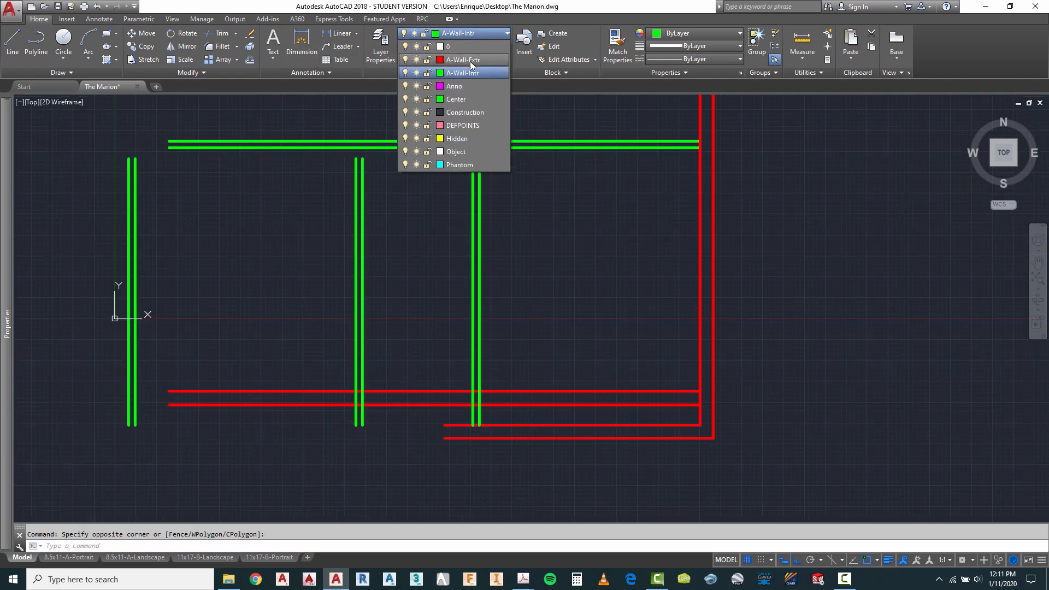
{"action": "key", "text": "Escape"}
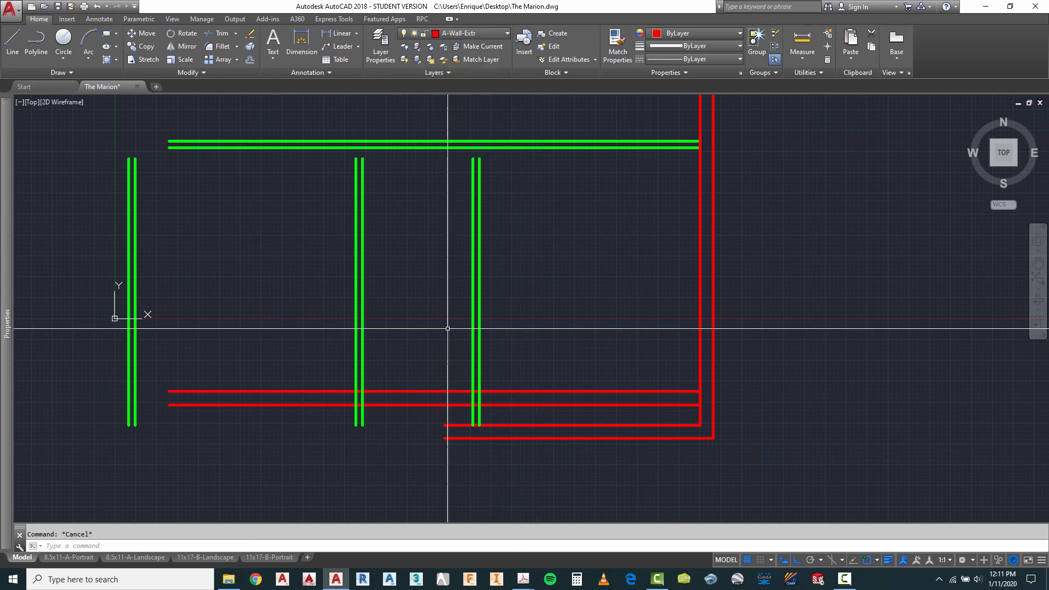
Step: Try to stretch the right ends of the new exterior wall lines to the second lower interior wall, and undo it
{"action": "left_click", "coordinate": [147, 59]}
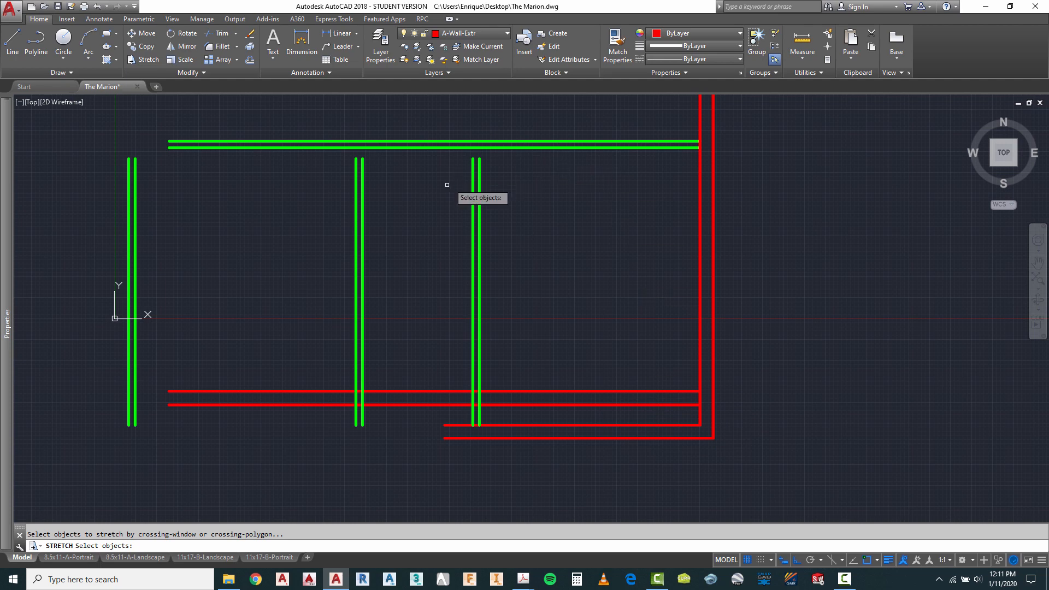
{"action": "left_click", "coordinate": [708, 387]}
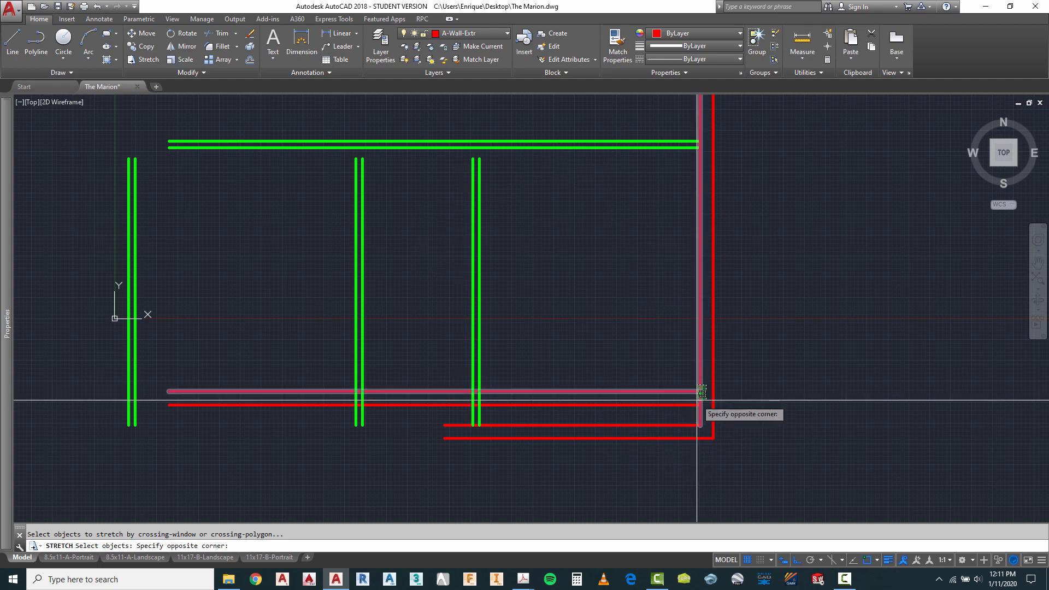
{"action": "left_click", "coordinate": [695, 412]}
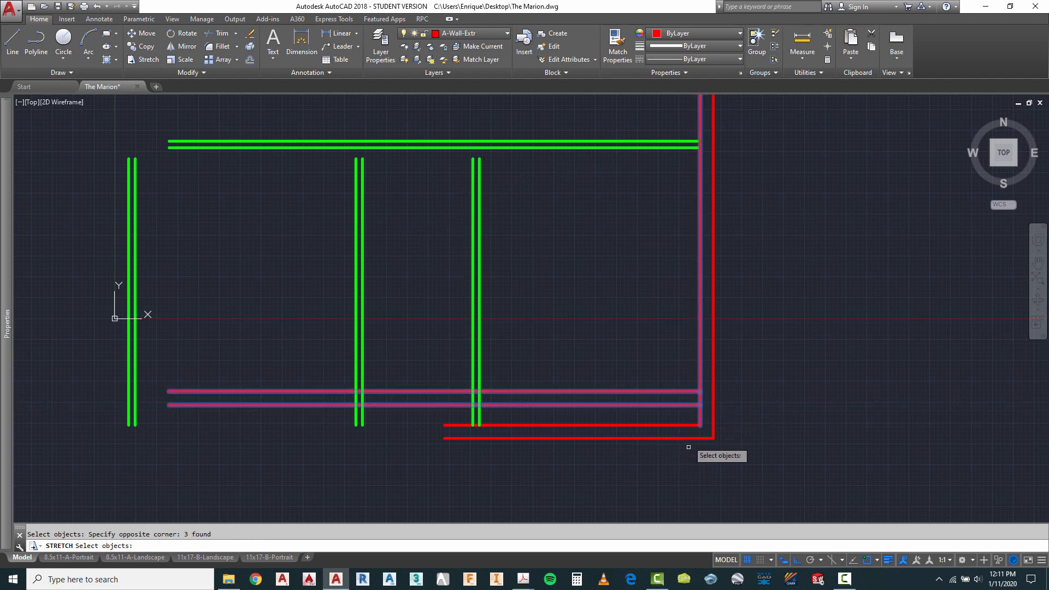
{"action": "key", "text": "Return"}
{"action": "left_click", "coordinate": [700, 474]}
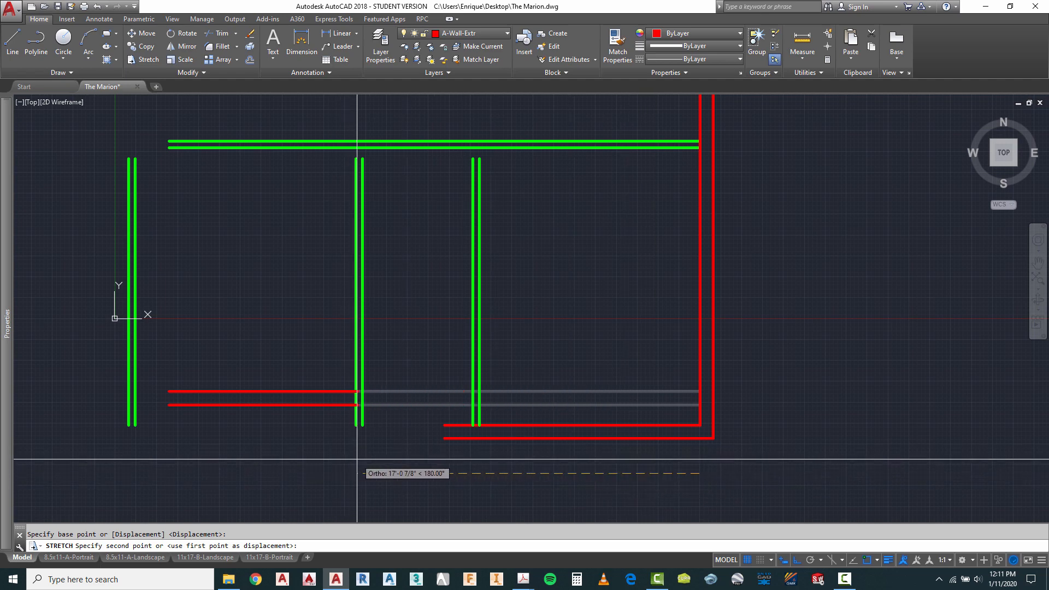
{"action": "scroll", "coordinate": [366, 400], "scroll_direction": "up", "scroll_amount": 4}
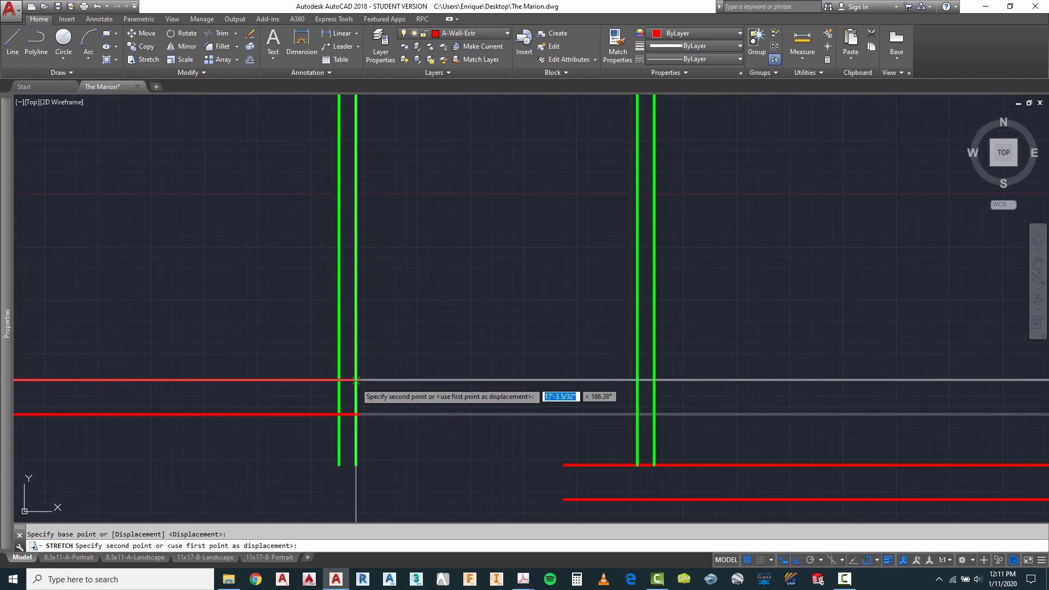
{"action": "left_click", "coordinate": [356, 380]}
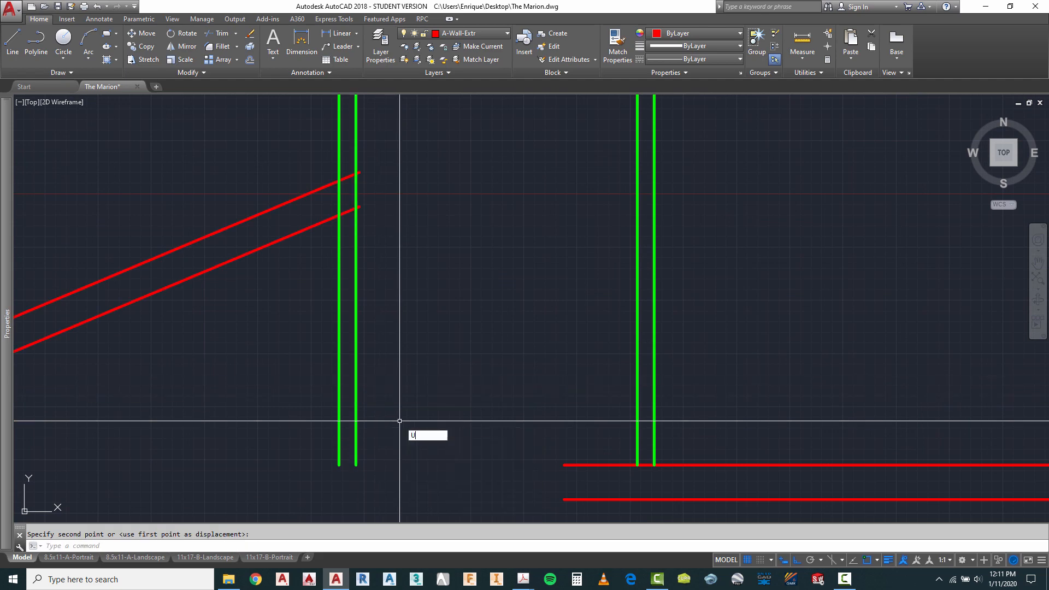
{"action": "type", "text": "U"}
{"action": "key", "text": "Return"}
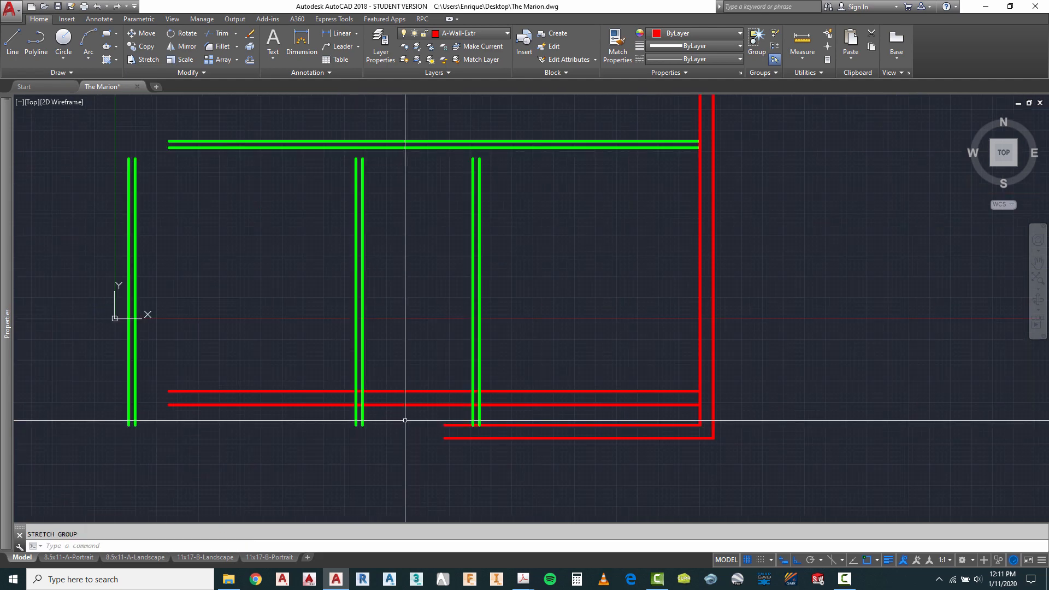
Step: Stretch the right ends of the two new exterior wall lines back to just short of the second lower interior wall
{"action": "left_click", "coordinate": [148, 59]}
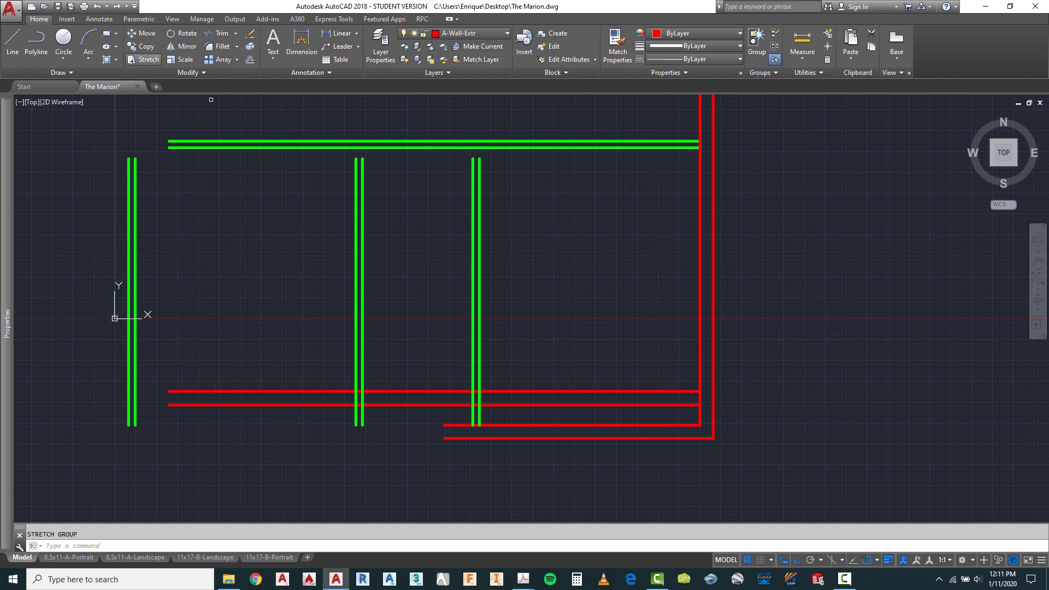
{"action": "left_click", "coordinate": [708, 382]}
{"action": "left_click", "coordinate": [691, 415]}
{"action": "key", "text": "Return"}
{"action": "left_click", "coordinate": [698, 469]}
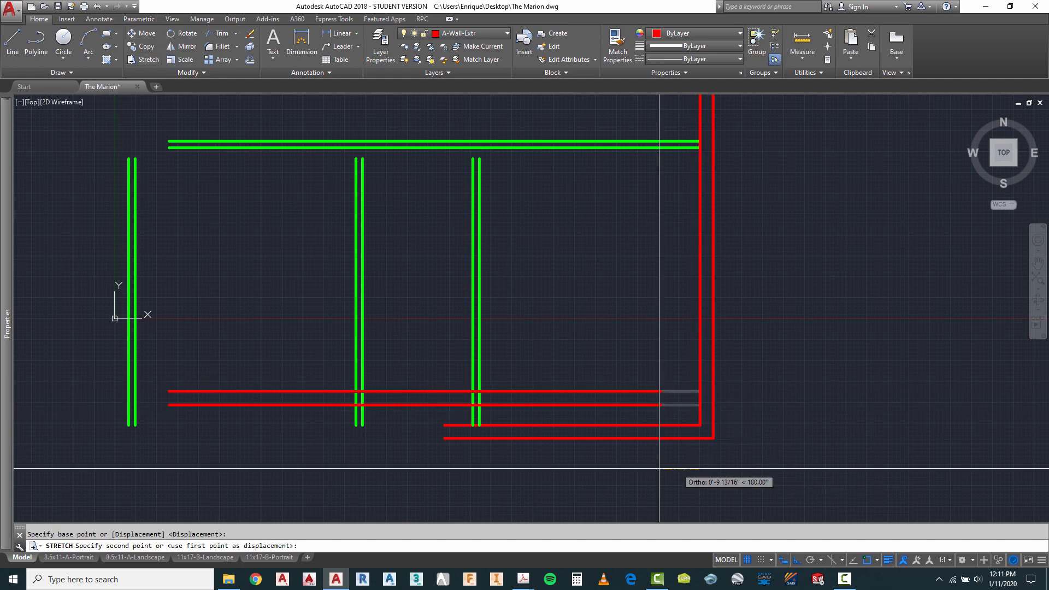
{"action": "left_click", "coordinate": [344, 453]}
{"action": "key", "text": "Escape"}
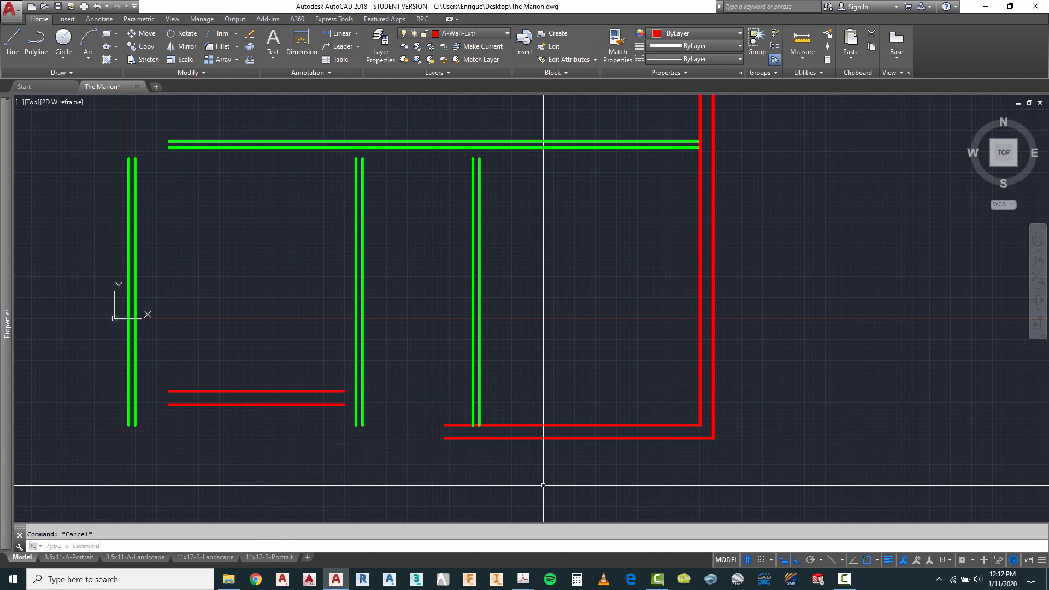
{"action": "left_click", "coordinate": [878, 561]}
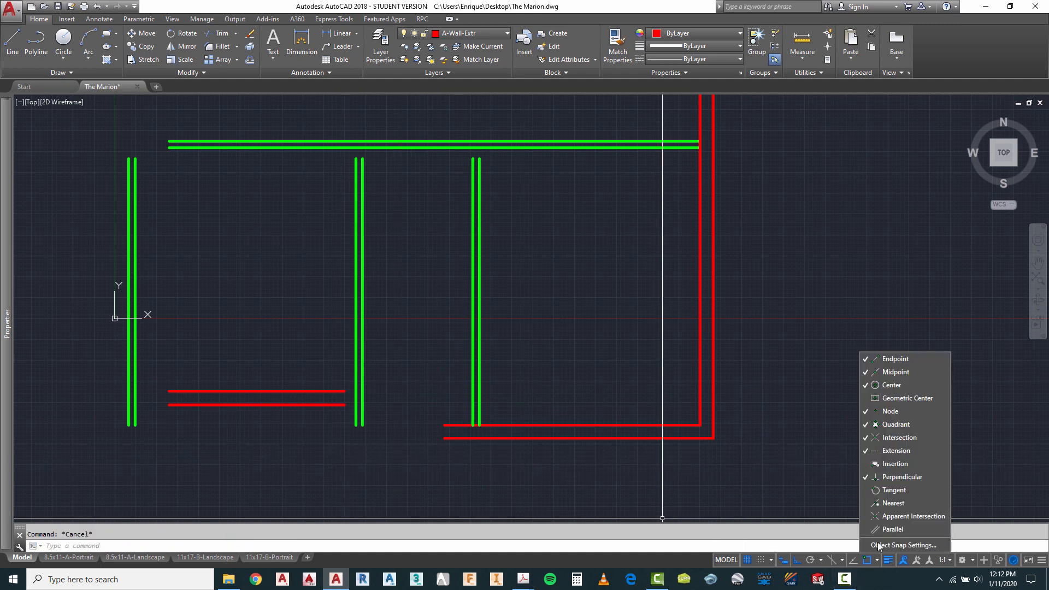
{"action": "left_click", "coordinate": [746, 481]}
{"action": "scroll", "coordinate": [278, 438], "scroll_direction": "up", "scroll_amount": 2}
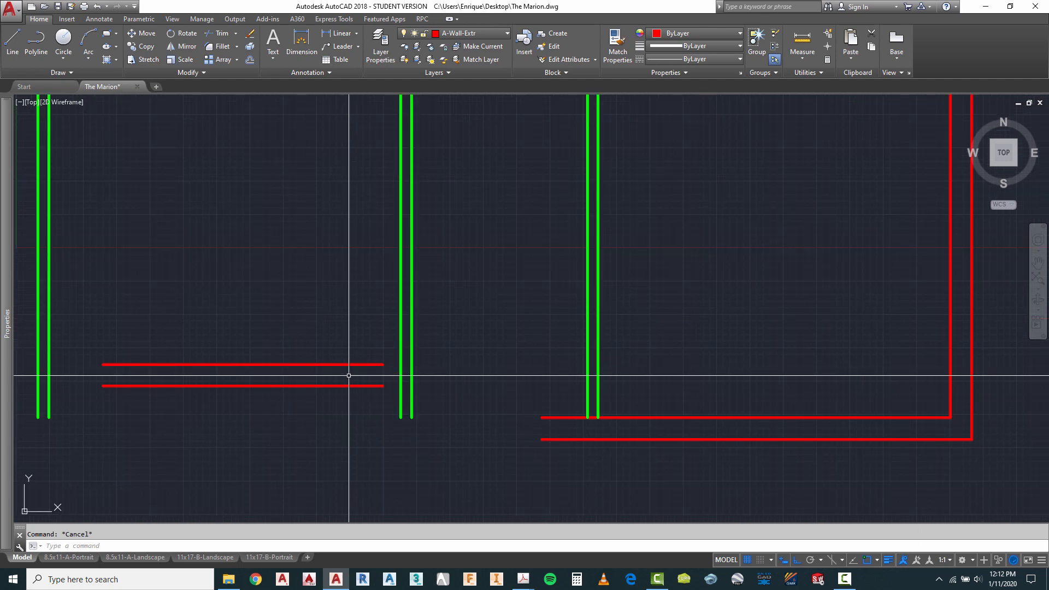
{"action": "scroll", "coordinate": [350, 377], "scroll_direction": "down", "scroll_amount": 2}
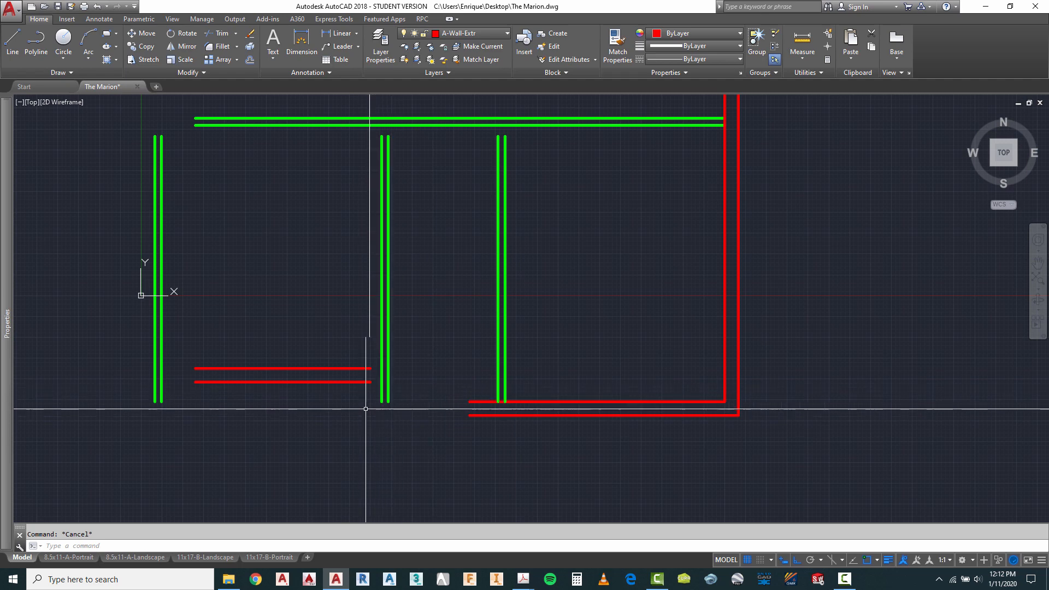
Step: Extend both lines of the new exterior wall to the right line of the second lower interior wall
{"action": "scroll", "coordinate": [401, 384], "scroll_direction": "up", "scroll_amount": 2}
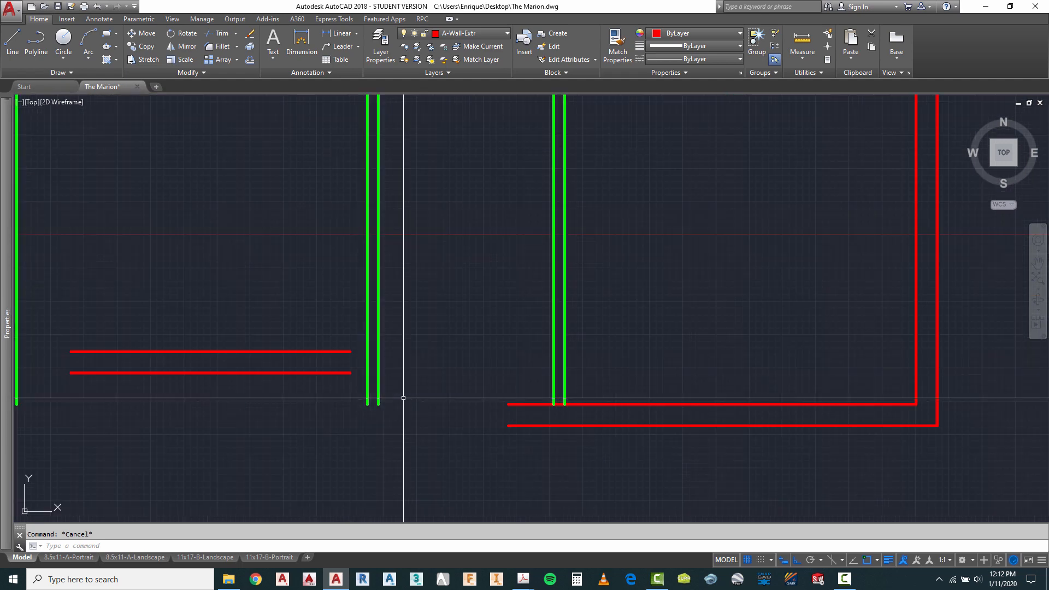
{"action": "left_click", "coordinate": [236, 34]}
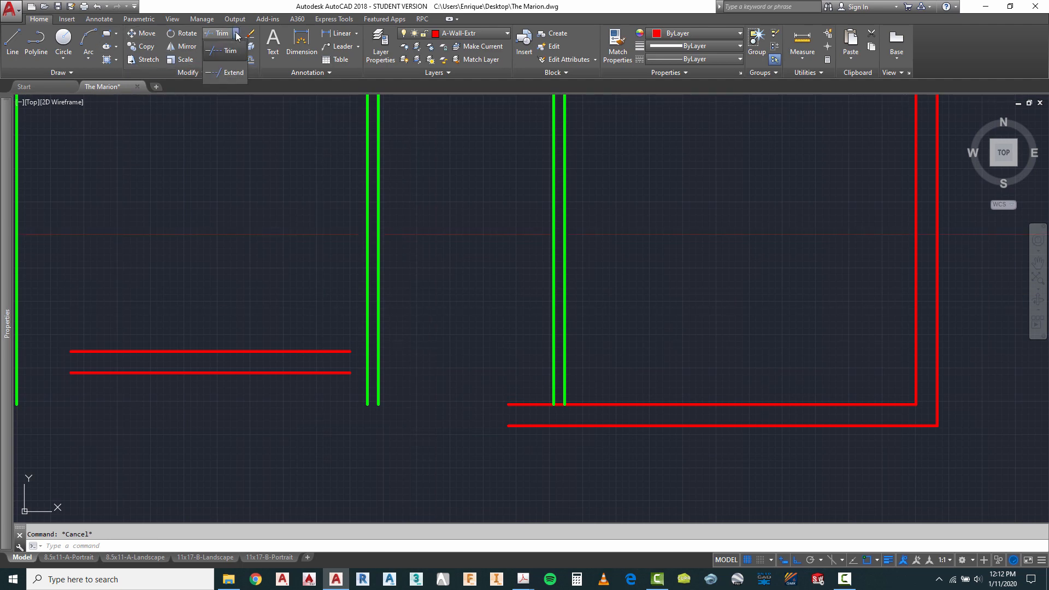
{"action": "left_click", "coordinate": [233, 71]}
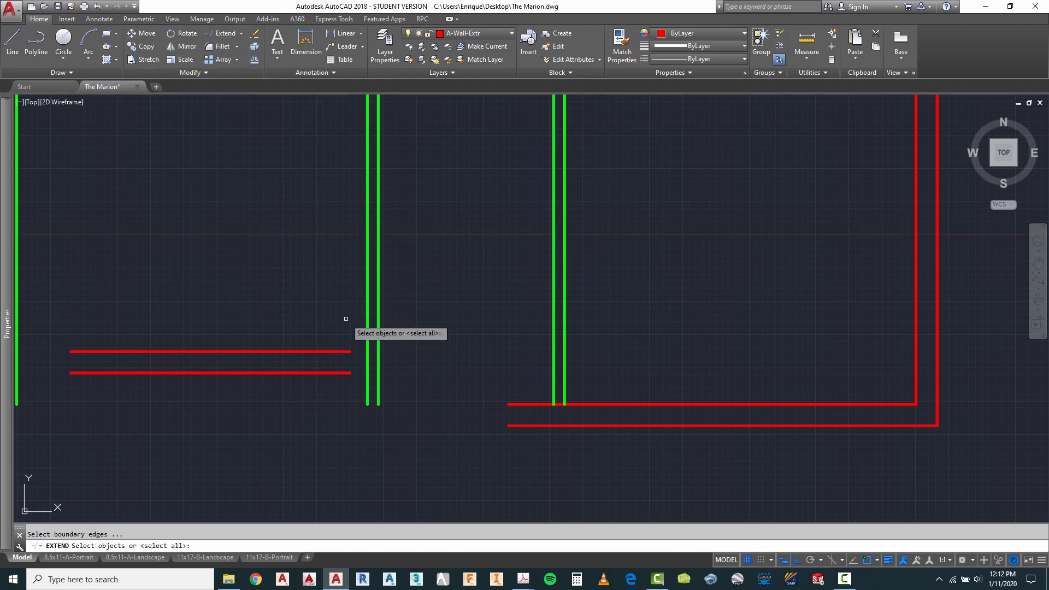
{"action": "left_click", "coordinate": [379, 362]}
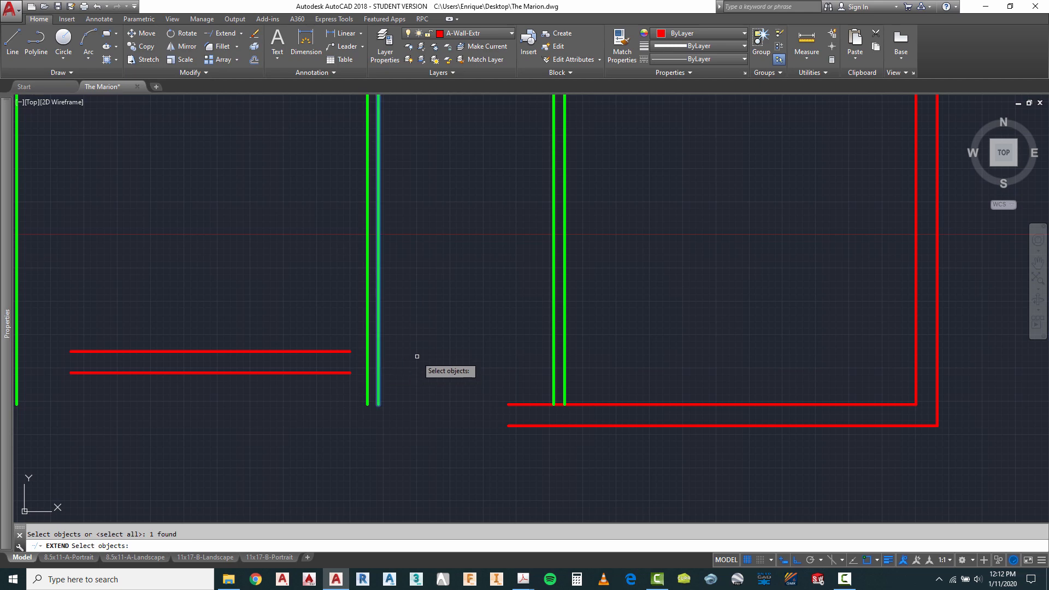
{"action": "key", "text": "Return"}
{"action": "left_click", "coordinate": [356, 341]}
{"action": "left_click", "coordinate": [334, 386]}
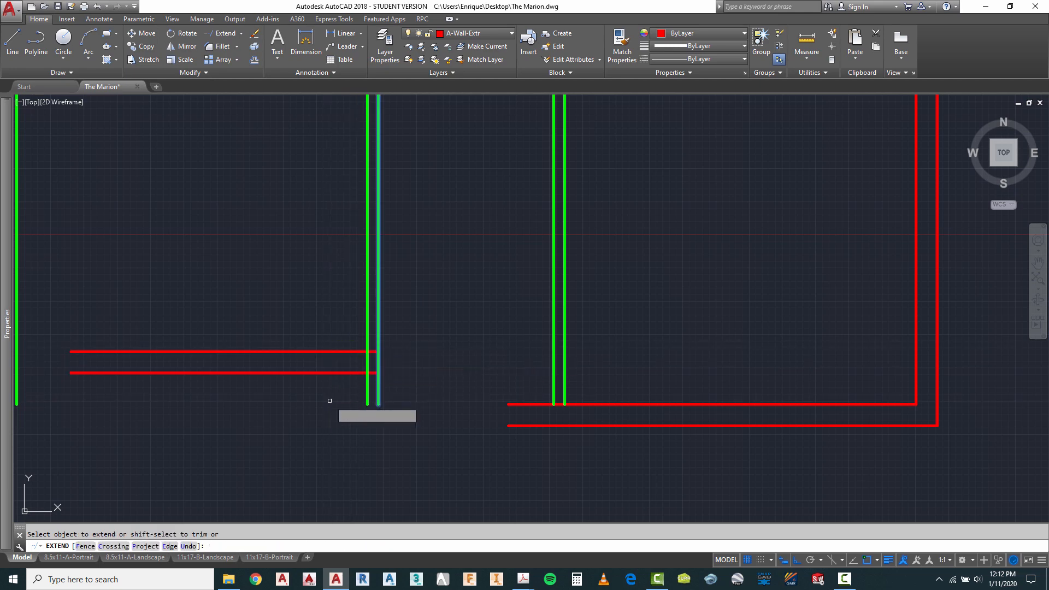
{"action": "key", "text": "Escape"}
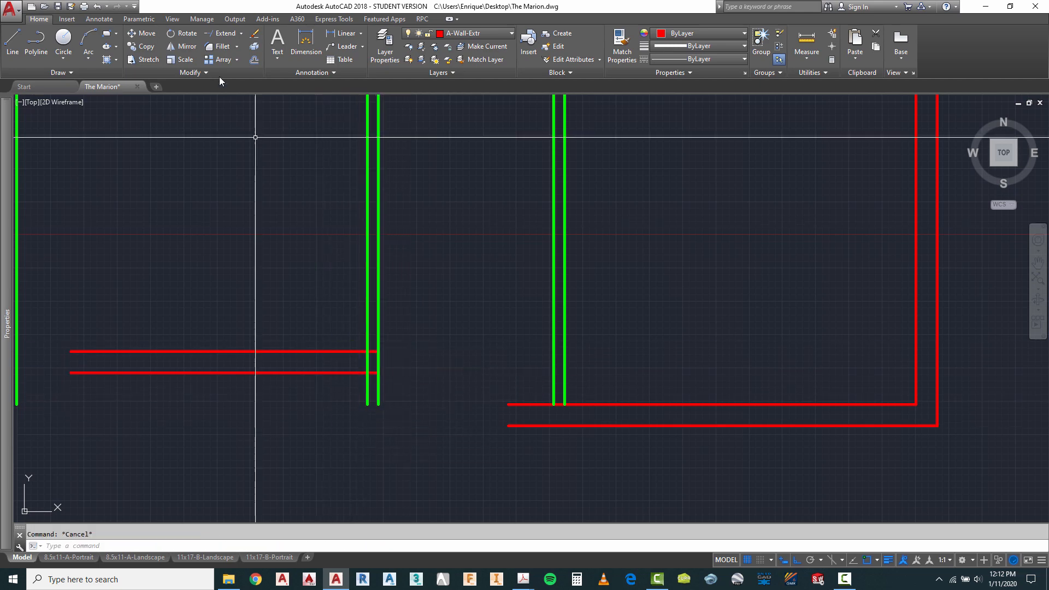
Step: Stretch the lower ends of the second lower interior wall up to the upper line of the new exterior wall
{"action": "left_click", "coordinate": [148, 60]}
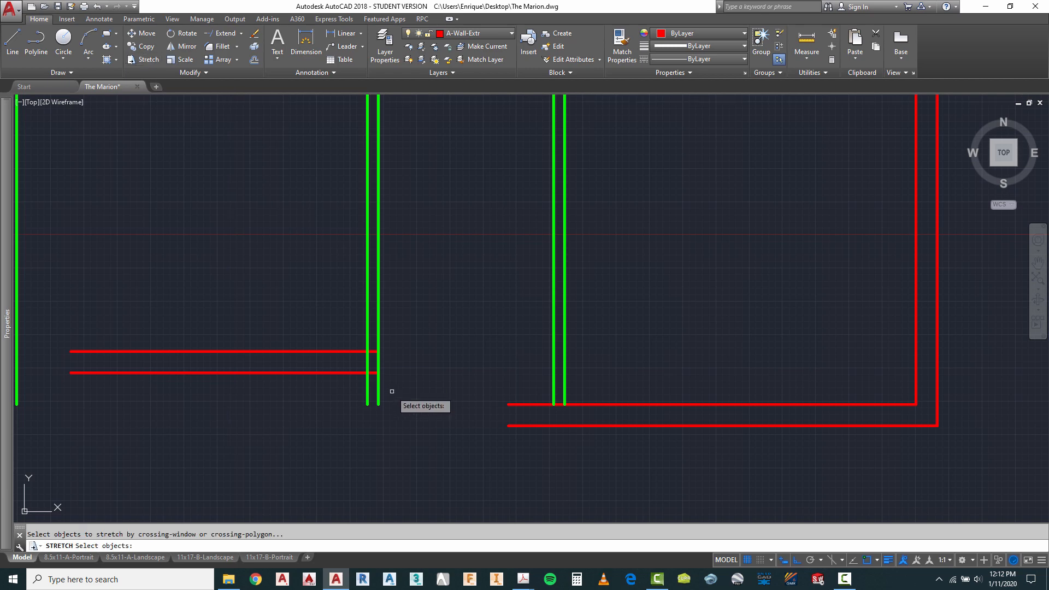
{"action": "left_click", "coordinate": [391, 392]}
{"action": "left_click", "coordinate": [324, 421]}
{"action": "key", "text": "Return"}
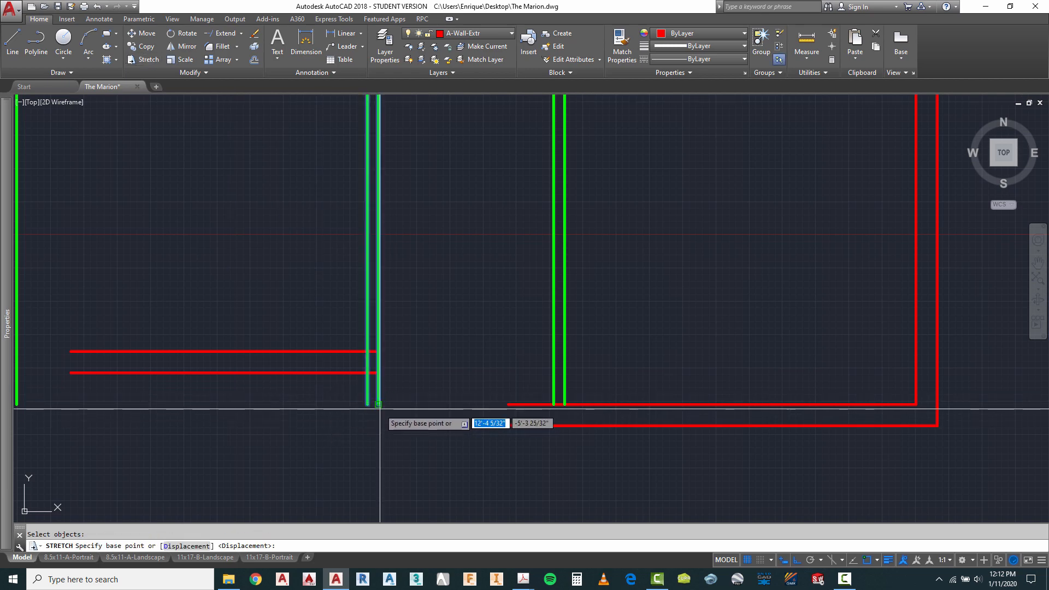
{"action": "left_click", "coordinate": [378, 405]}
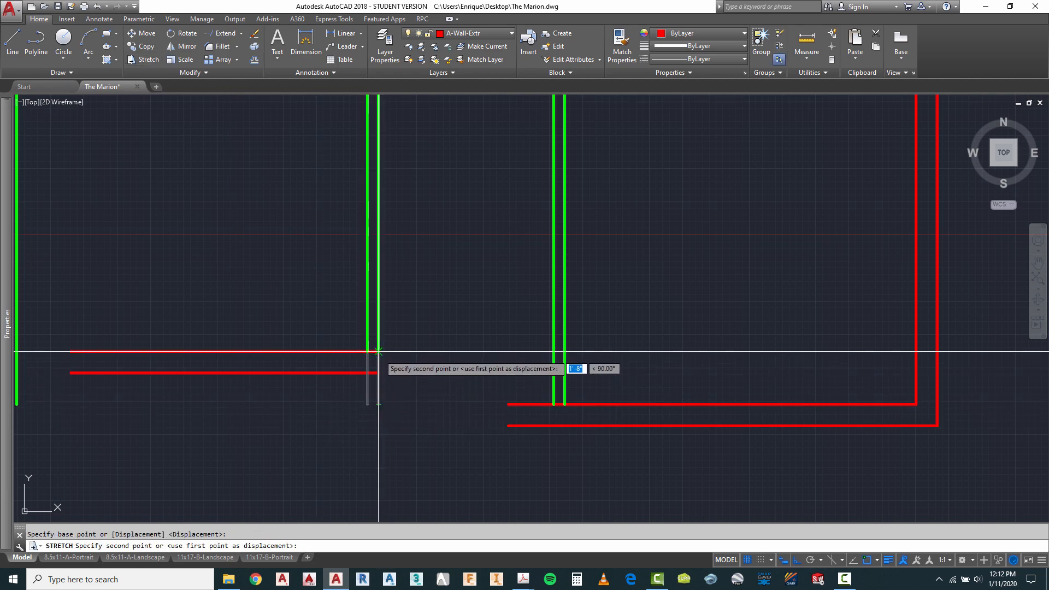
{"action": "scroll", "coordinate": [378, 351], "scroll_direction": "up", "scroll_amount": 6}
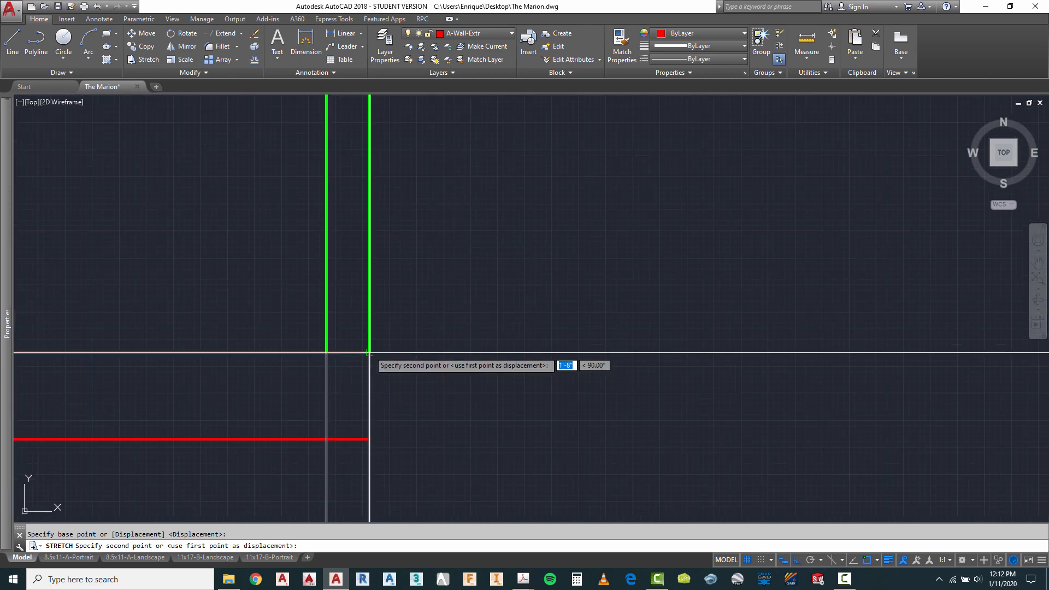
{"action": "left_click", "coordinate": [369, 352]}
{"action": "scroll", "coordinate": [467, 251], "scroll_direction": "down", "scroll_amount": 6}
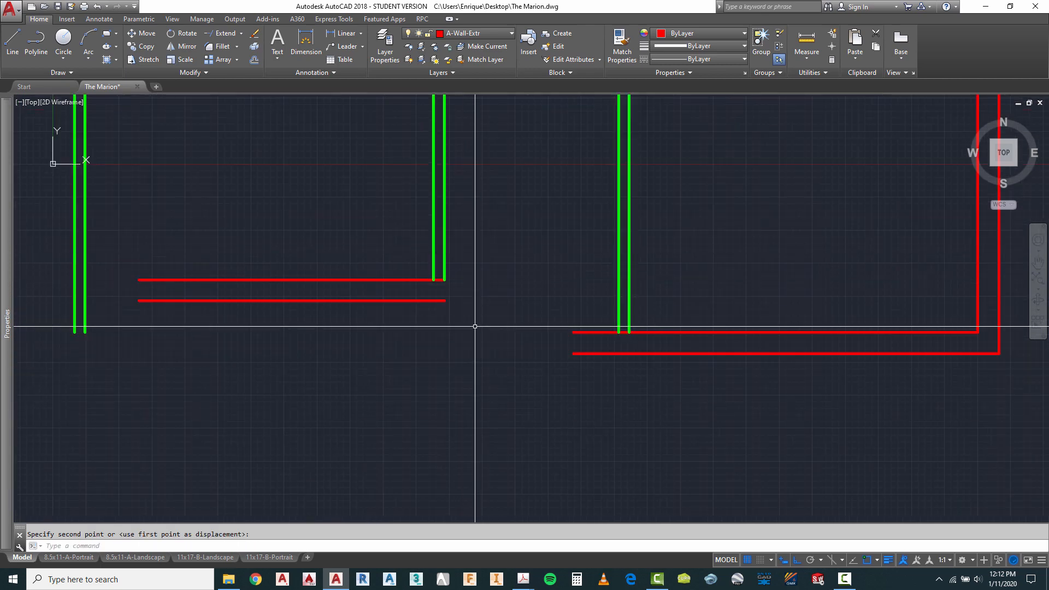
{"action": "key", "text": "Escape"}
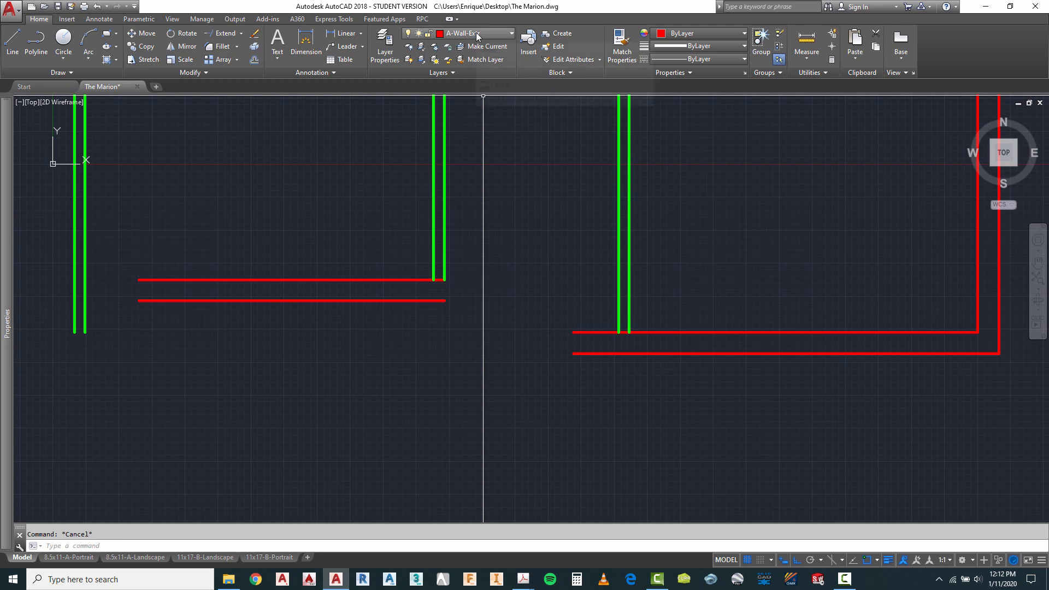
Step: Draw a short exterior wall line straight down from the upper right end of the new exterior wall
{"action": "left_click", "coordinate": [10, 42]}
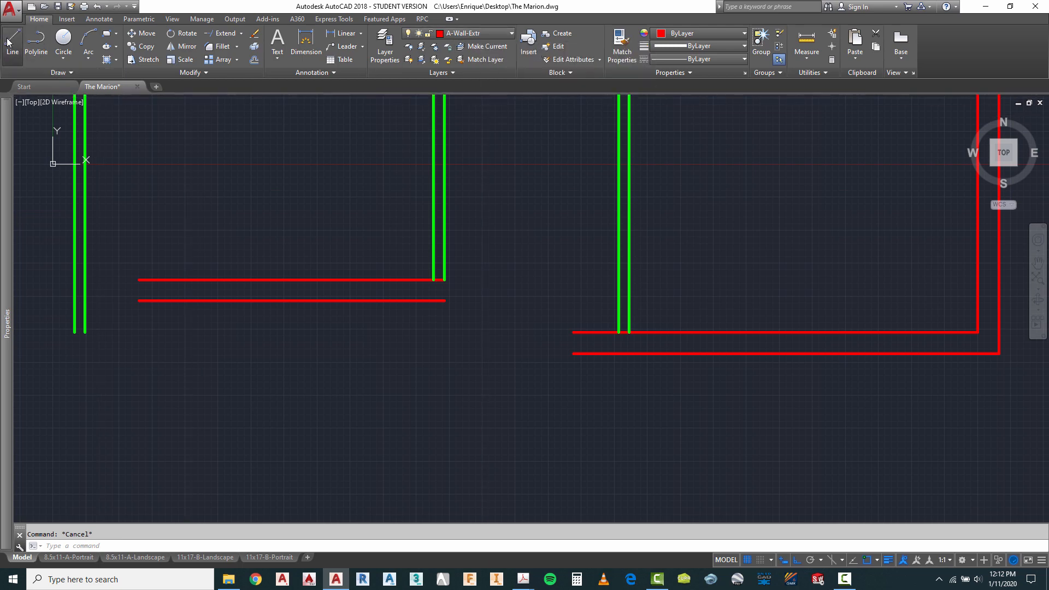
{"action": "left_click", "coordinate": [444, 280]}
{"action": "left_click", "coordinate": [445, 352]}
{"action": "key", "text": "Escape"}
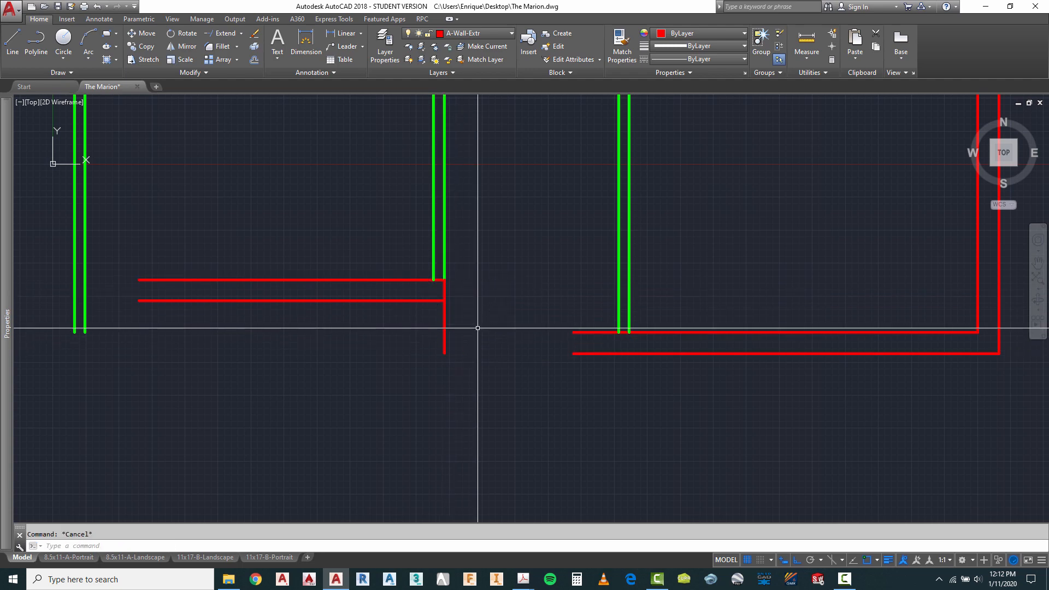
Step: Offset the short vertical exterior line 8 inches to the left
{"action": "key", "text": "Return"}
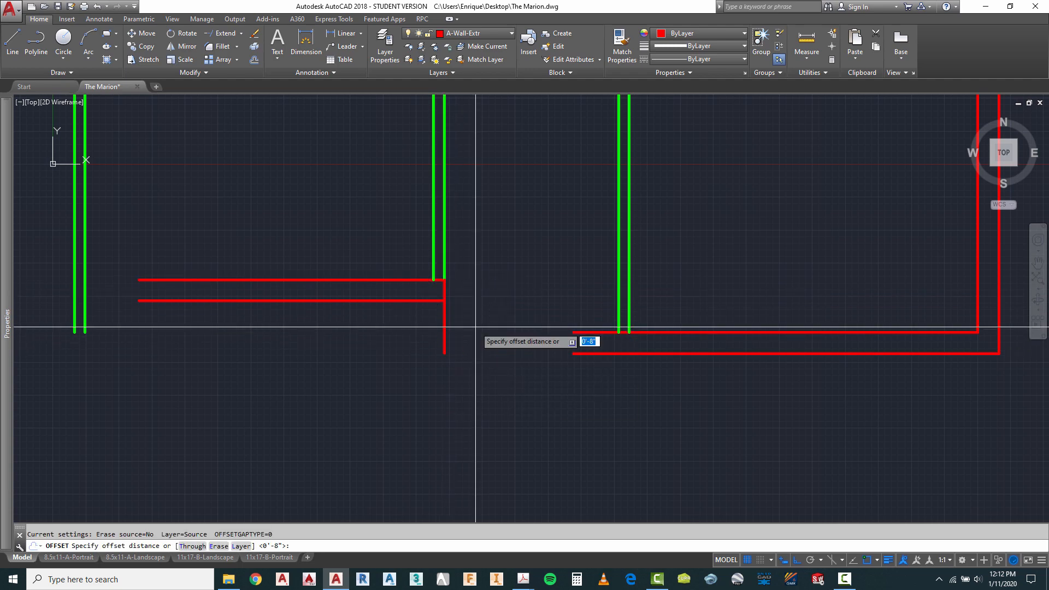
{"action": "type", "text": "8"}
{"action": "key", "text": "Return"}
{"action": "left_click", "coordinate": [444, 327]}
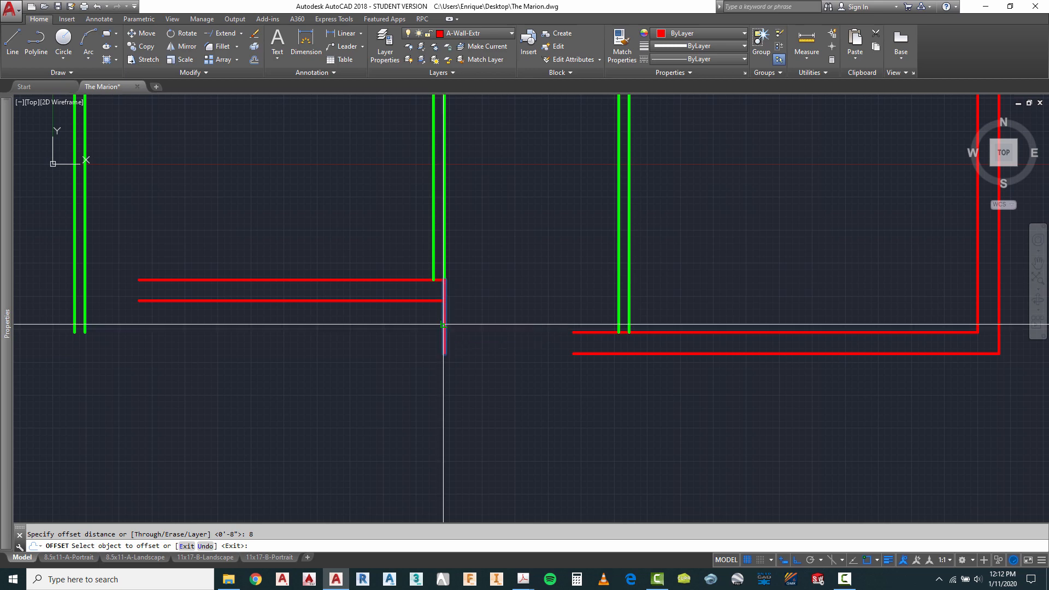
{"action": "left_click", "coordinate": [428, 327]}
{"action": "key", "text": "Escape"}
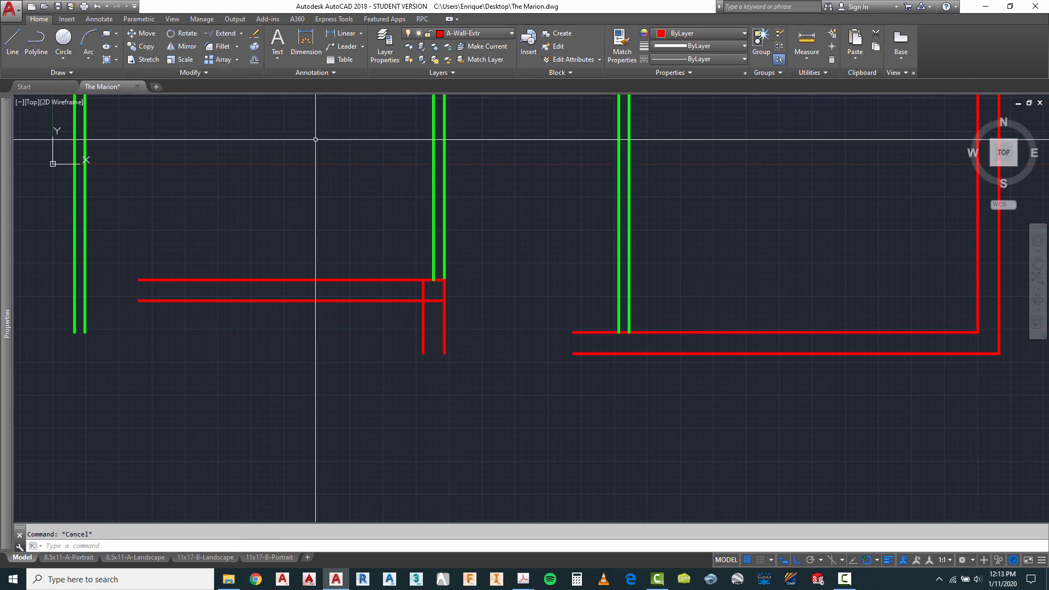
Step: Fillet the upper horizontal line with the right vertical line and the lower horizontal line with the left vertical line into clean corners
{"action": "left_click", "coordinate": [221, 47]}
{"action": "scroll", "coordinate": [429, 349], "scroll_direction": "up", "scroll_amount": 2}
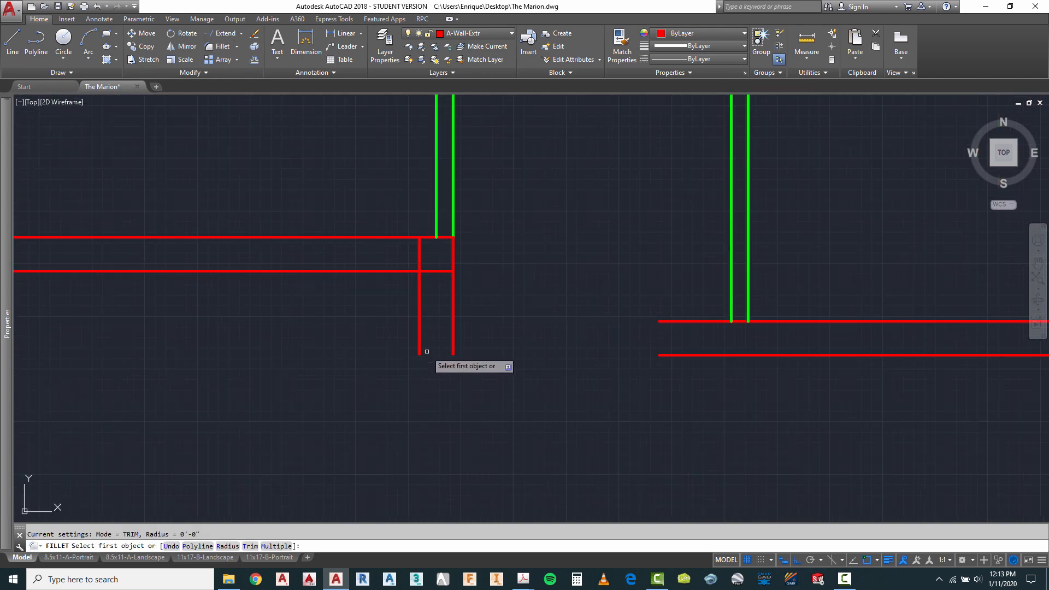
{"action": "left_click", "coordinate": [404, 238]}
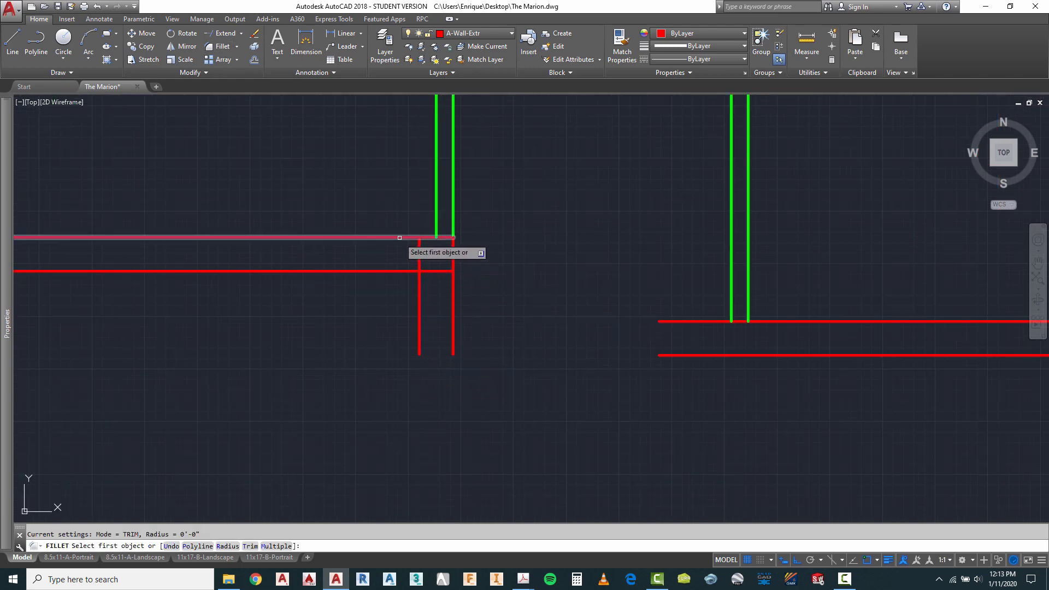
{"action": "left_click", "coordinate": [453, 299]}
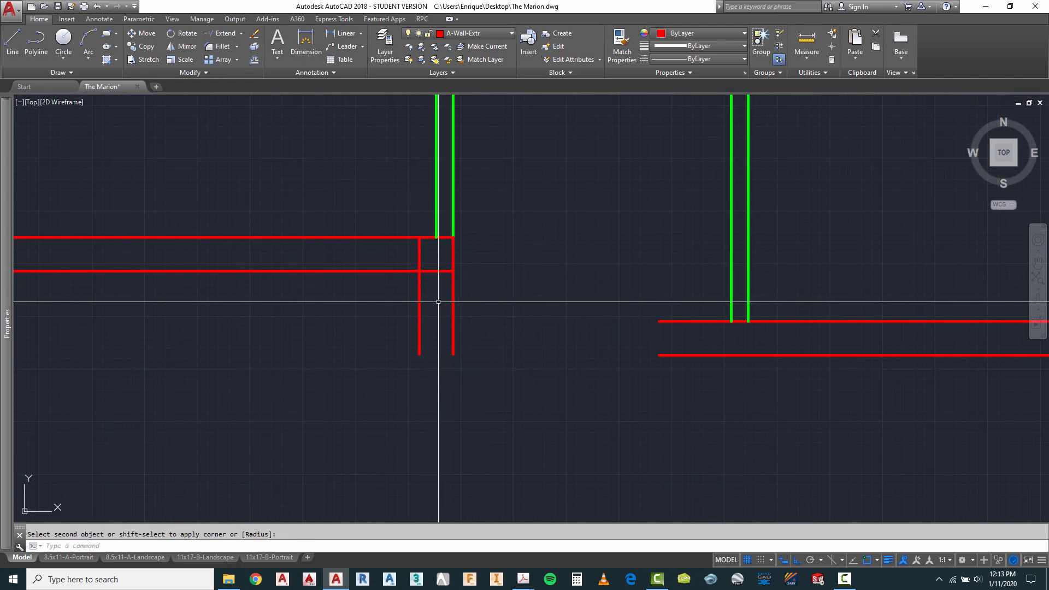
{"action": "right_click", "coordinate": [376, 266]}
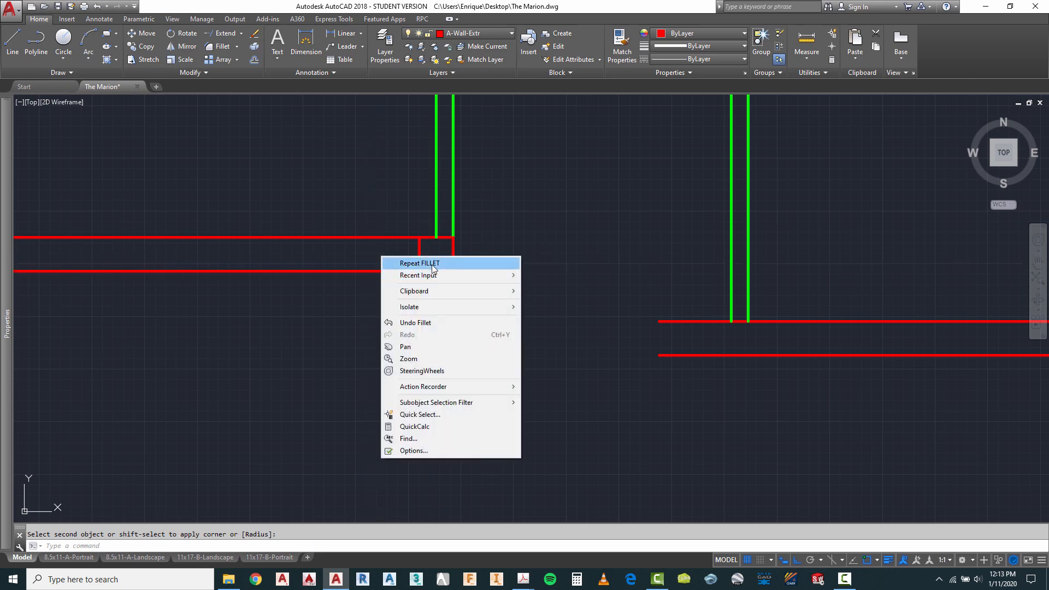
{"action": "left_click", "coordinate": [402, 262]}
{"action": "left_click", "coordinate": [399, 271]}
{"action": "left_click", "coordinate": [419, 293]}
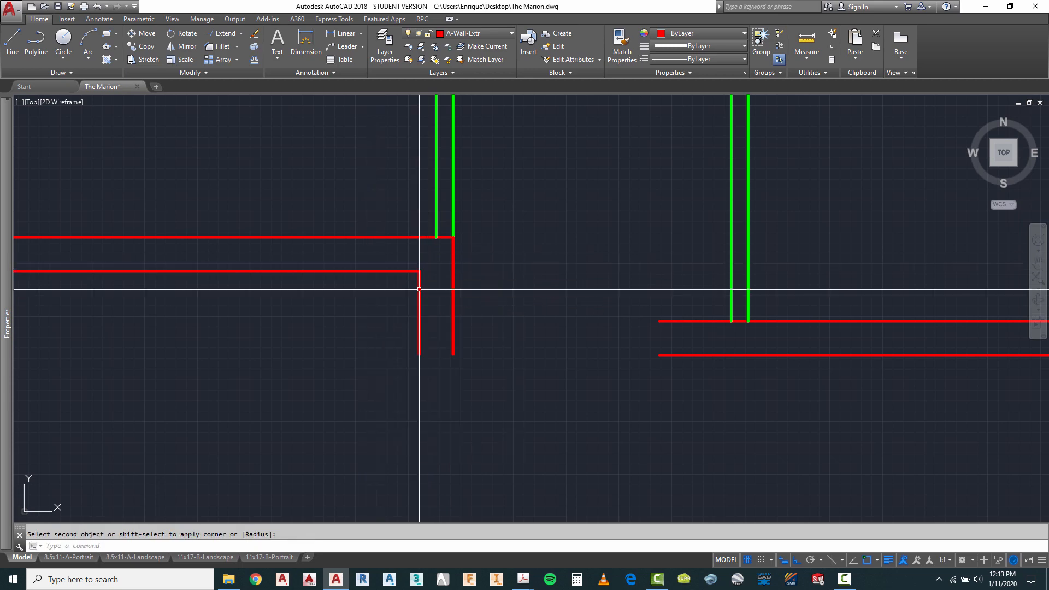
Step: Fillet the two short vertical lines with the lower right exterior wall's inner and outer lines to close the wall jog
{"action": "right_click", "coordinate": [498, 287]}
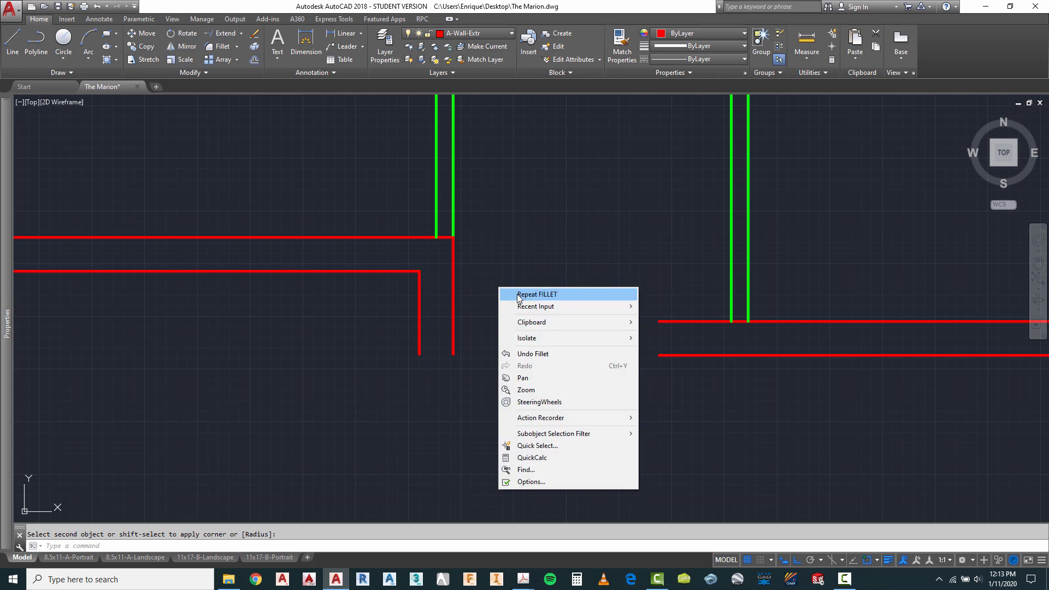
{"action": "left_click", "coordinate": [520, 291]}
{"action": "left_click", "coordinate": [454, 267]}
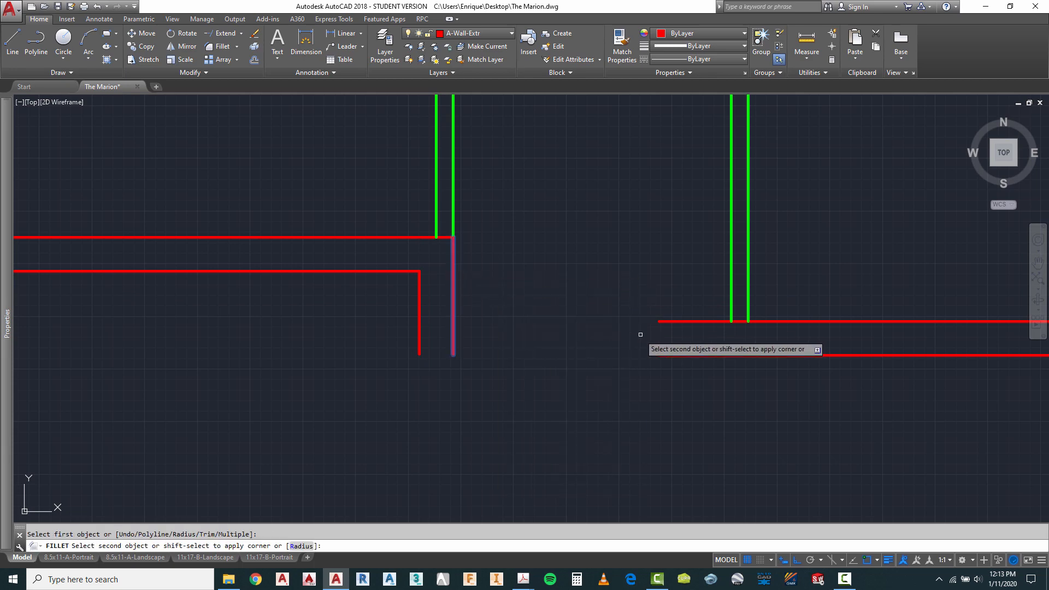
{"action": "left_click", "coordinate": [627, 317]}
{"action": "right_click", "coordinate": [499, 257]}
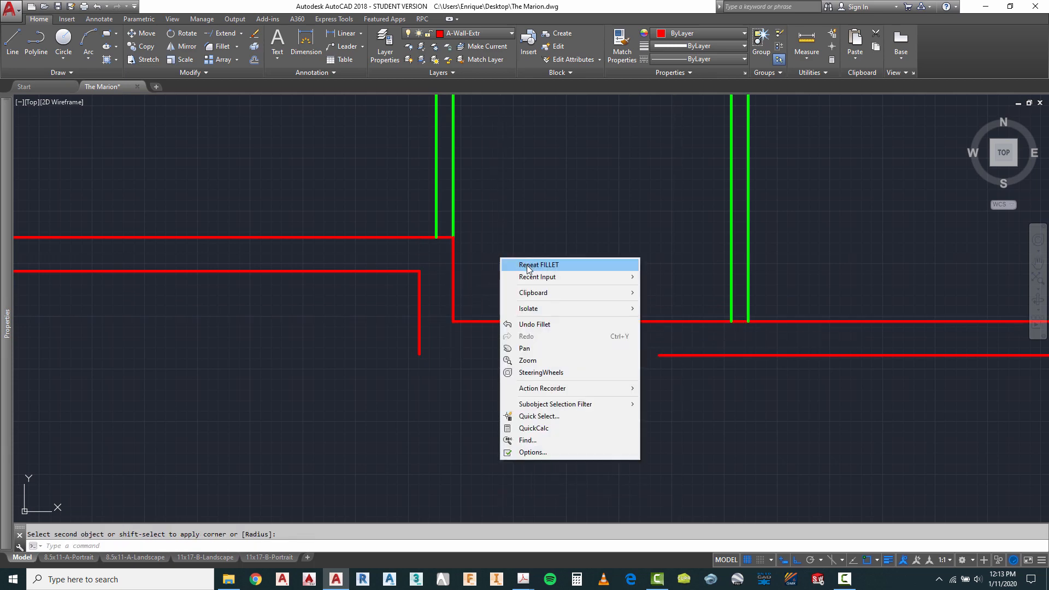
{"action": "left_click", "coordinate": [522, 264]}
{"action": "left_click", "coordinate": [419, 304]}
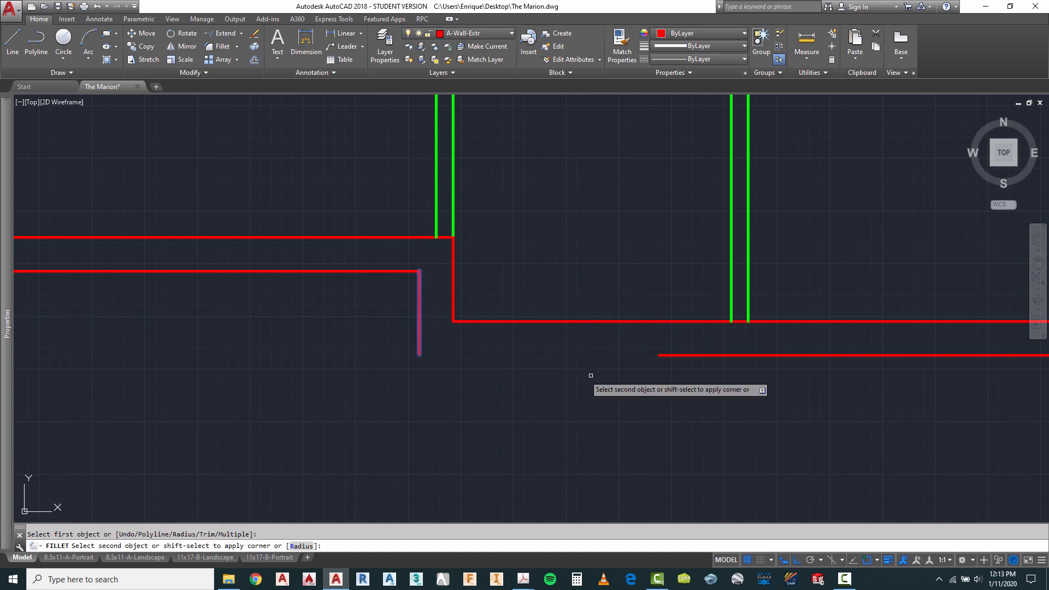
{"action": "left_click", "coordinate": [671, 355]}
{"action": "scroll", "coordinate": [474, 407], "scroll_direction": "down", "scroll_amount": 5}
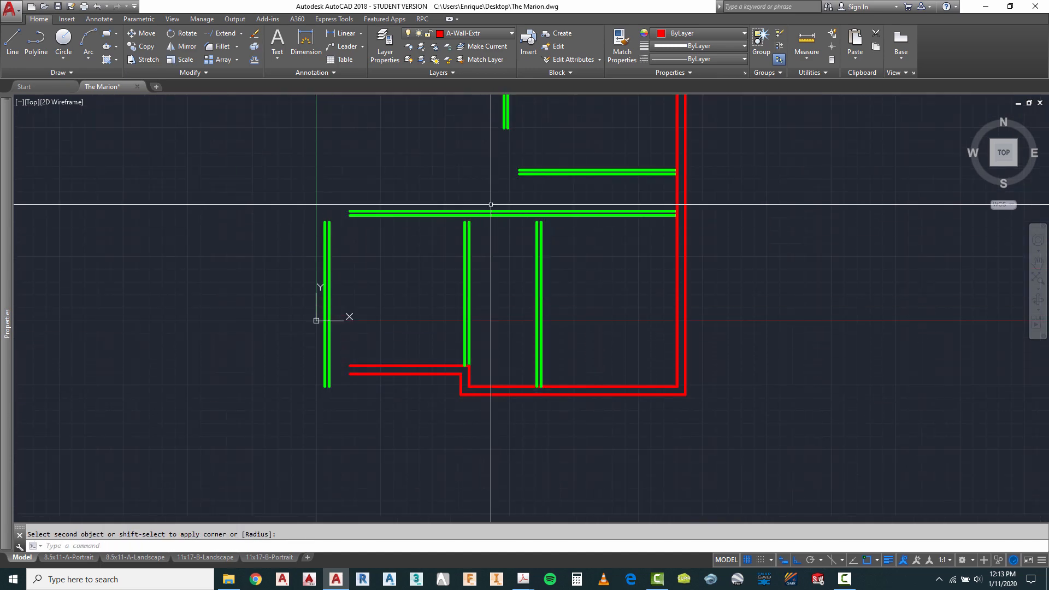
{"action": "scroll", "coordinate": [447, 367], "scroll_direction": "up", "scroll_amount": 2}
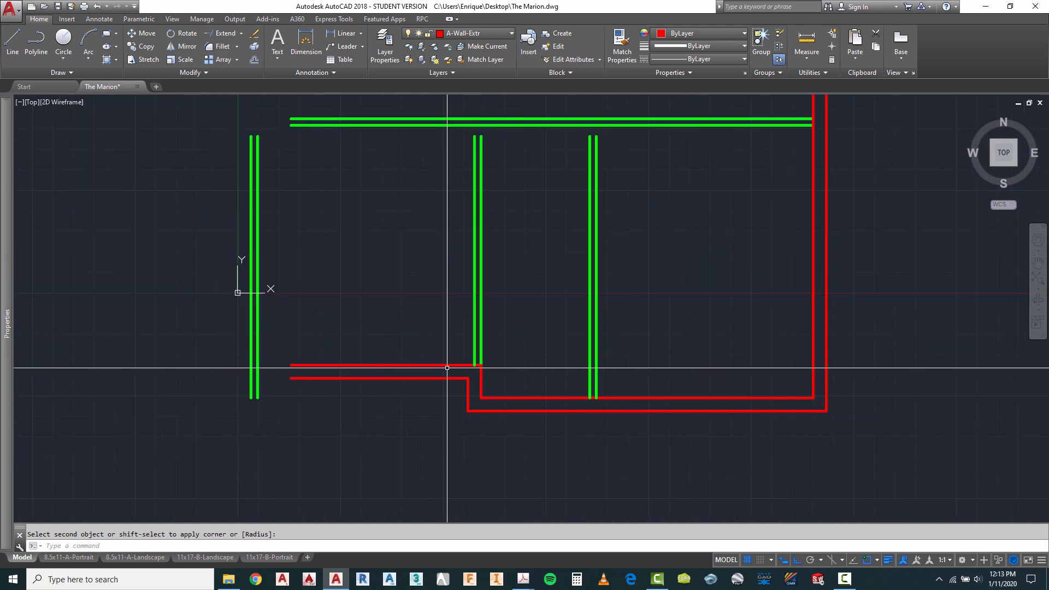
{"action": "left_click", "coordinate": [481, 263]}
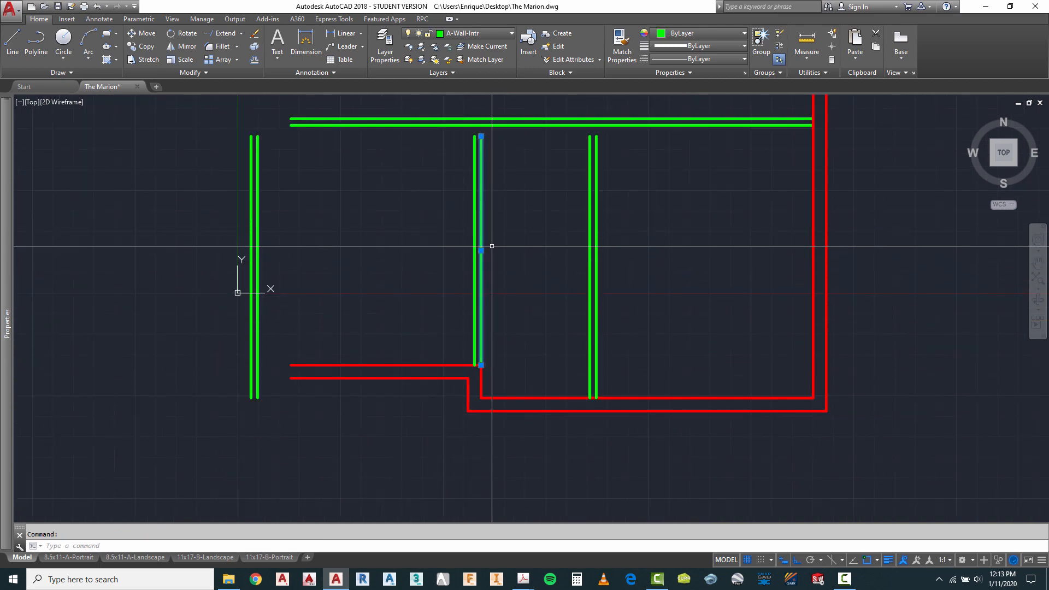
{"action": "scroll", "coordinate": [481, 333], "scroll_direction": "up", "scroll_amount": 4}
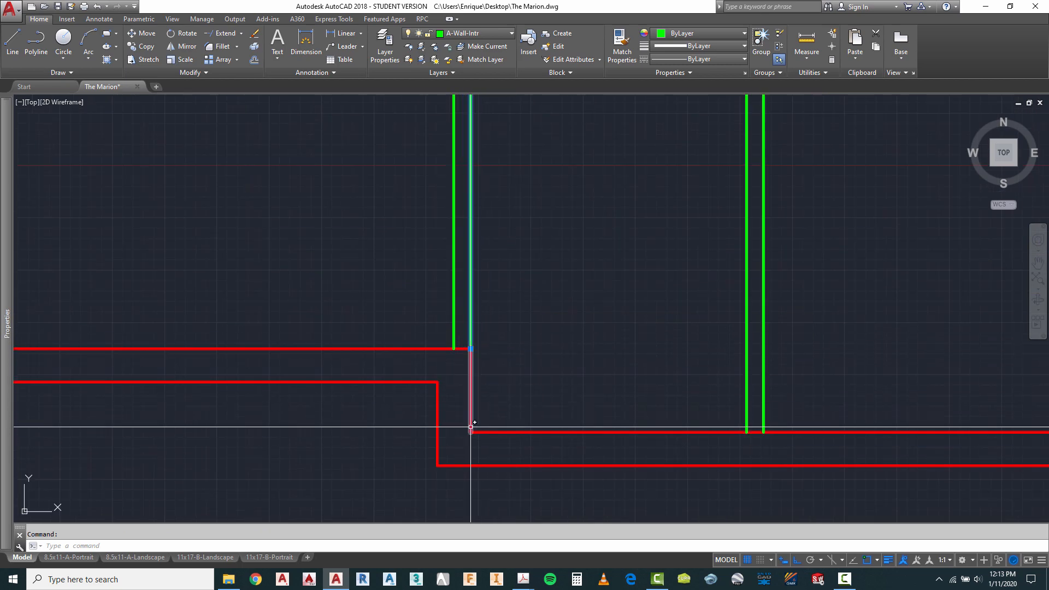
{"action": "scroll", "coordinate": [579, 382], "scroll_direction": "down", "scroll_amount": 4}
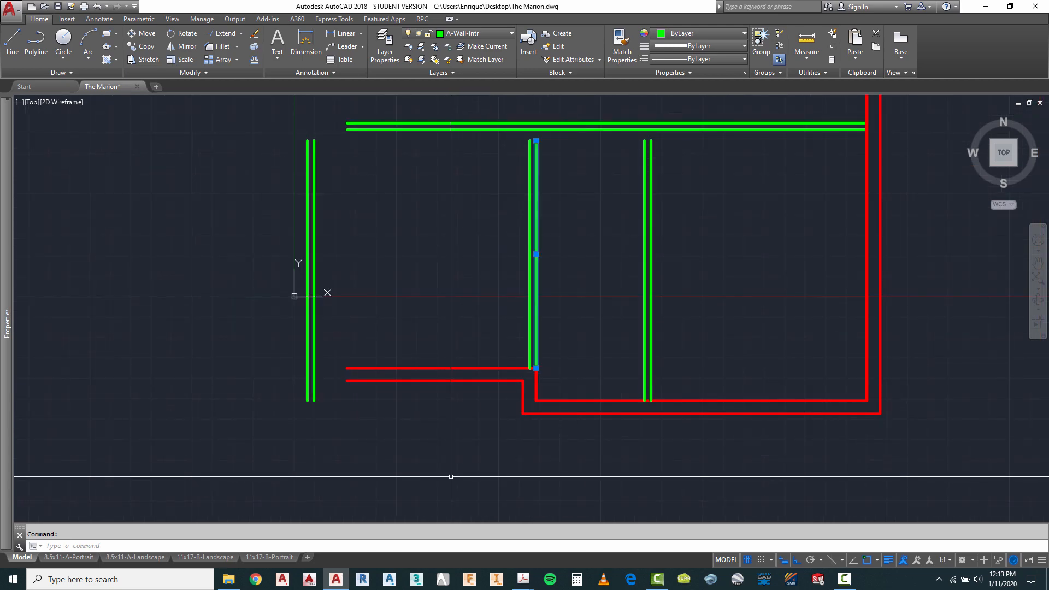
{"action": "key", "text": "Escape"}
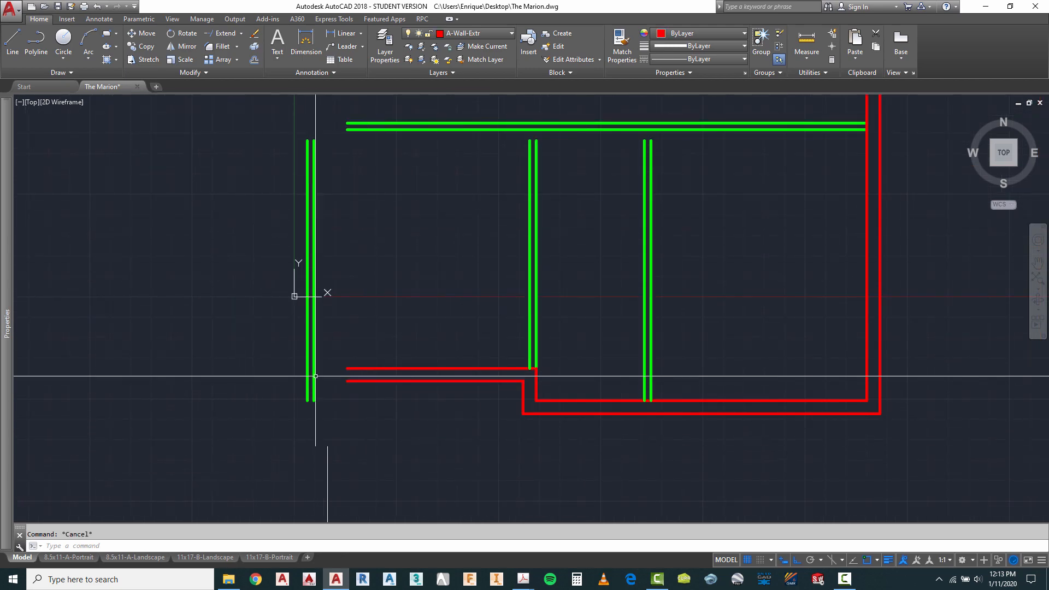
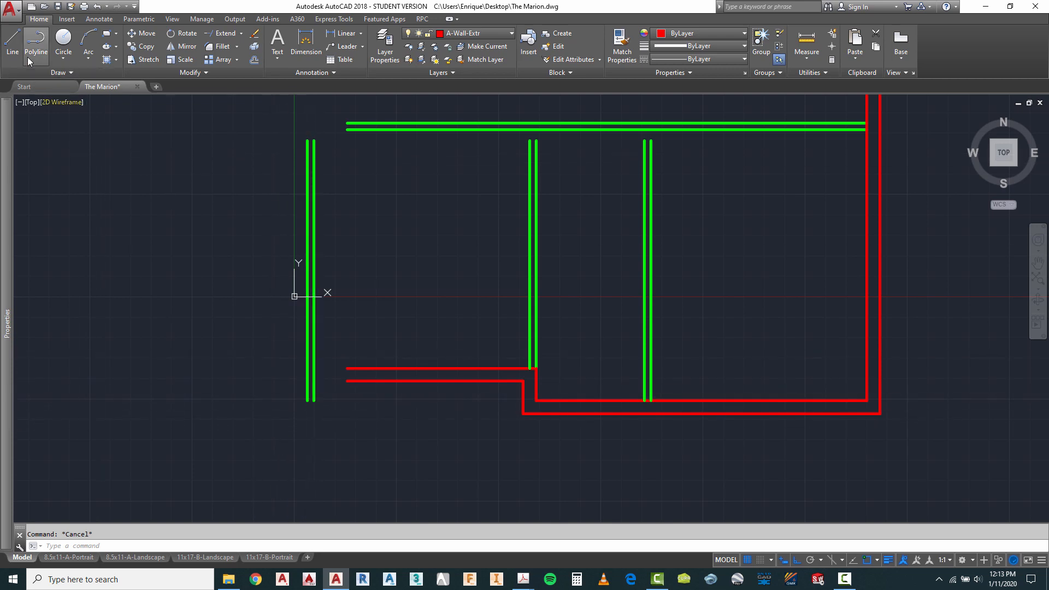
Step: Stretch the lower ends of the leftmost lower interior wall upward to above the level of the new exterior wall
{"action": "left_click", "coordinate": [331, 408]}
{"action": "left_click", "coordinate": [262, 390]}
{"action": "key", "text": "Return"}
{"action": "left_click", "coordinate": [249, 419]}
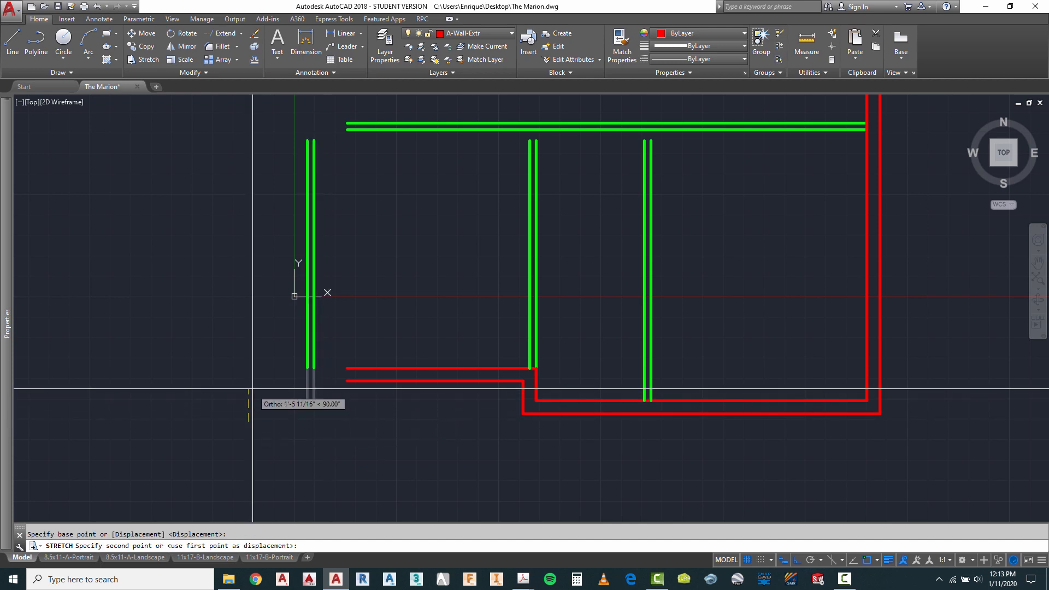
{"action": "key", "text": "Escape"}
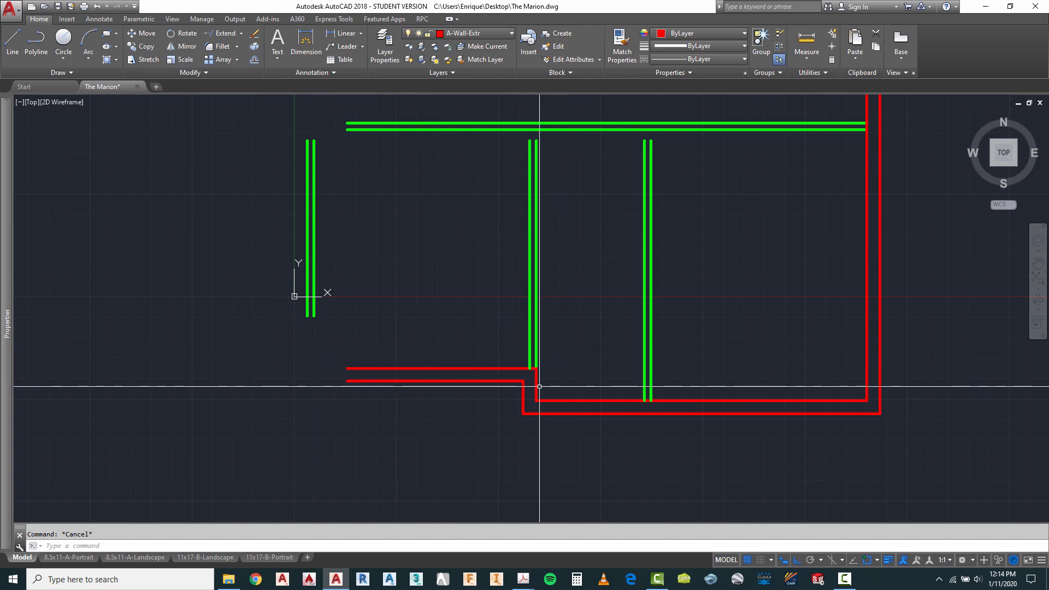
Step: Draw an exterior wall line straight down from the lower end of the leftmost interior wall's right line
{"action": "key", "text": "ctrl+1"}
{"action": "left_click", "coordinate": [11, 41]}
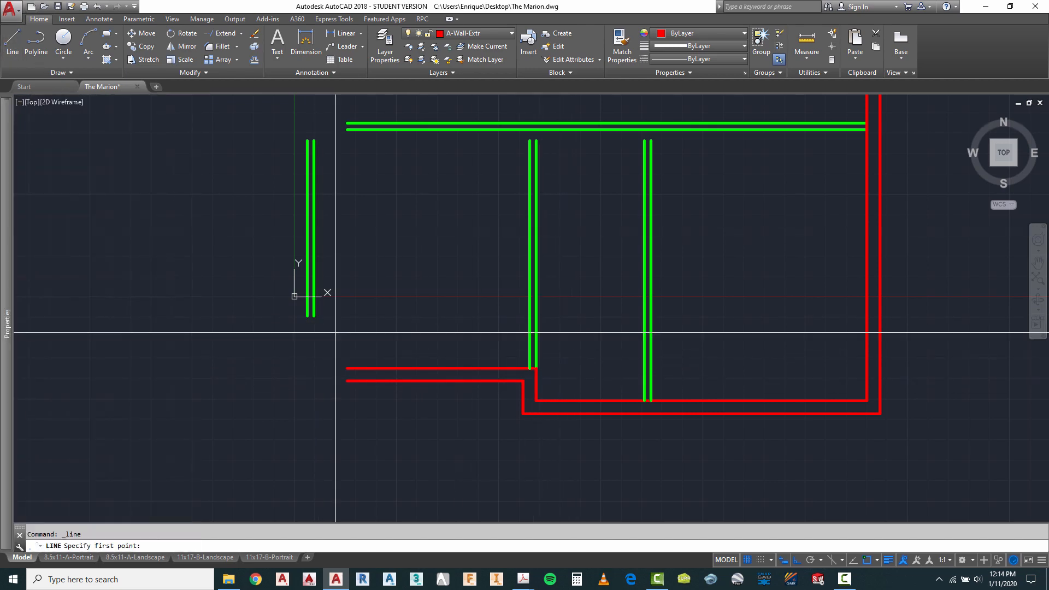
{"action": "left_click", "coordinate": [314, 316]}
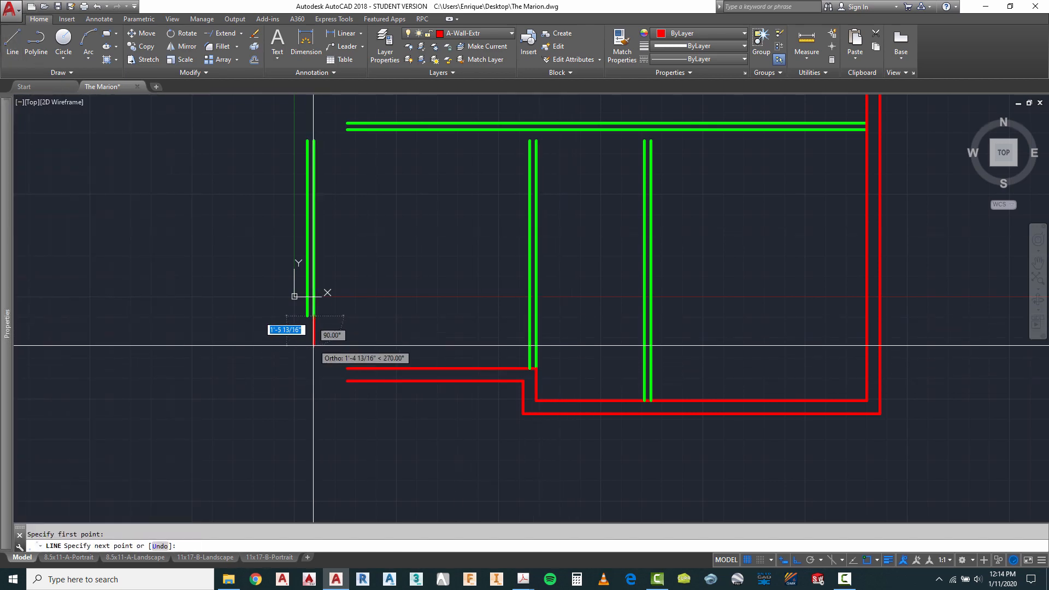
{"action": "left_click", "coordinate": [314, 377]}
{"action": "key", "text": "Escape"}
{"action": "scroll", "coordinate": [295, 380], "scroll_direction": "up", "scroll_amount": 3}
{"action": "key", "text": "Escape"}
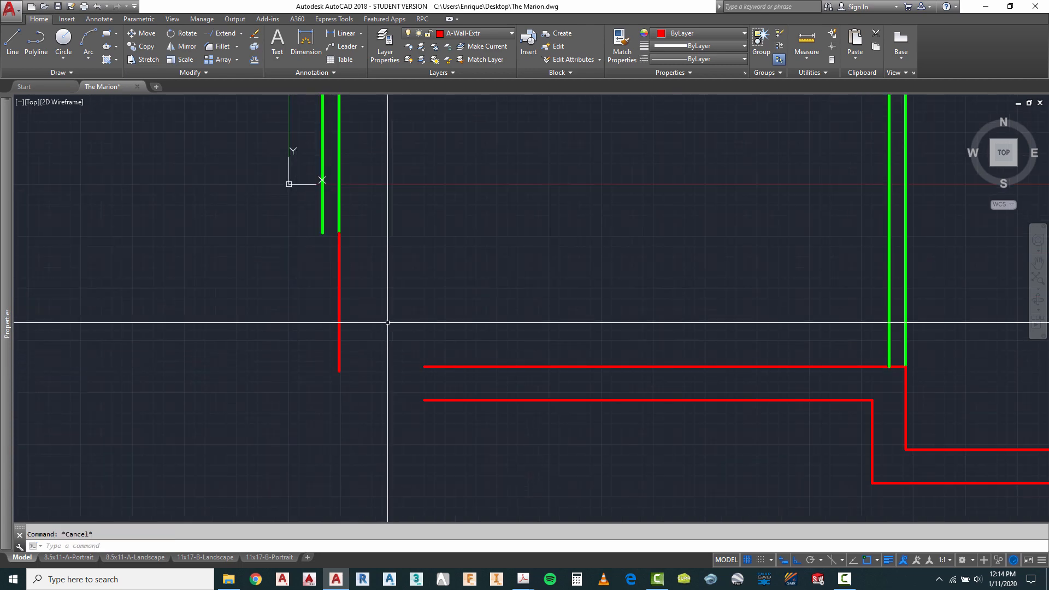
Step: Offset the new vertical exterior line below the leftmost interior wall 8 inches to the left
{"action": "key", "text": "Return"}
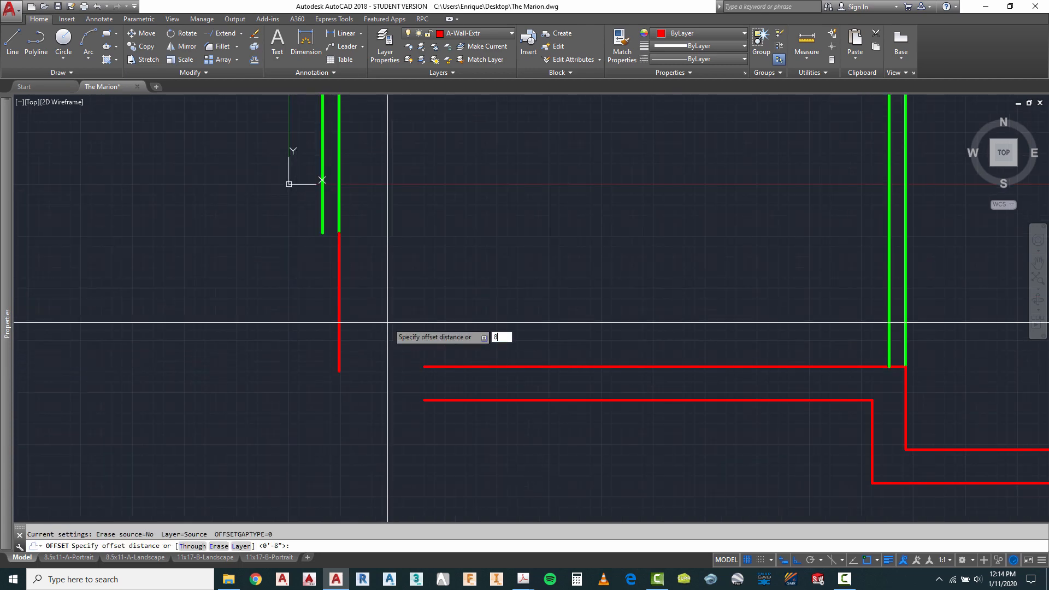
{"action": "key", "text": "Return"}
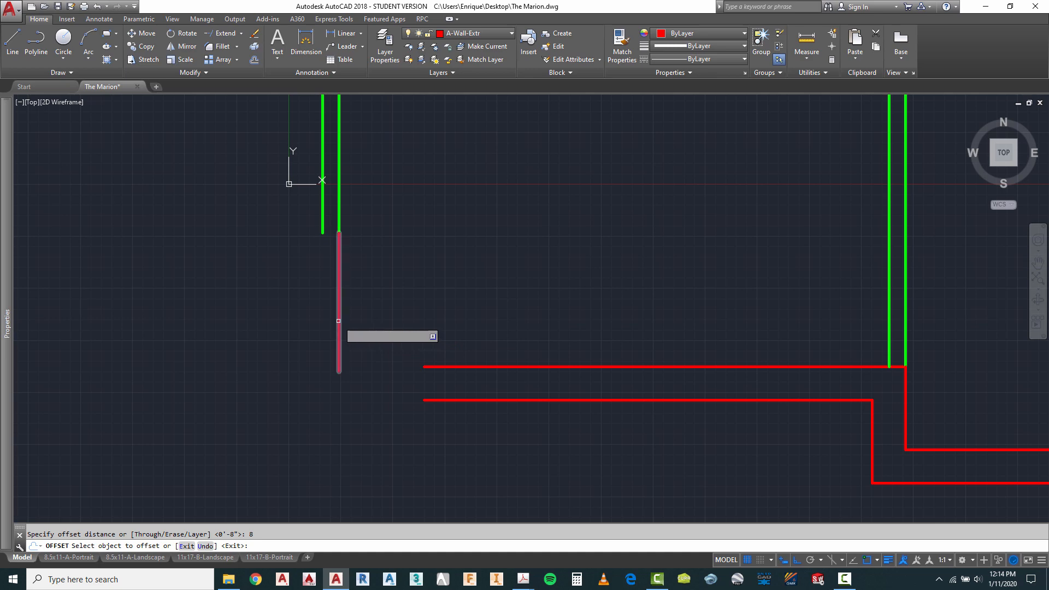
{"action": "left_click", "coordinate": [339, 321]}
{"action": "left_click", "coordinate": [328, 314]}
{"action": "key", "text": "Escape"}
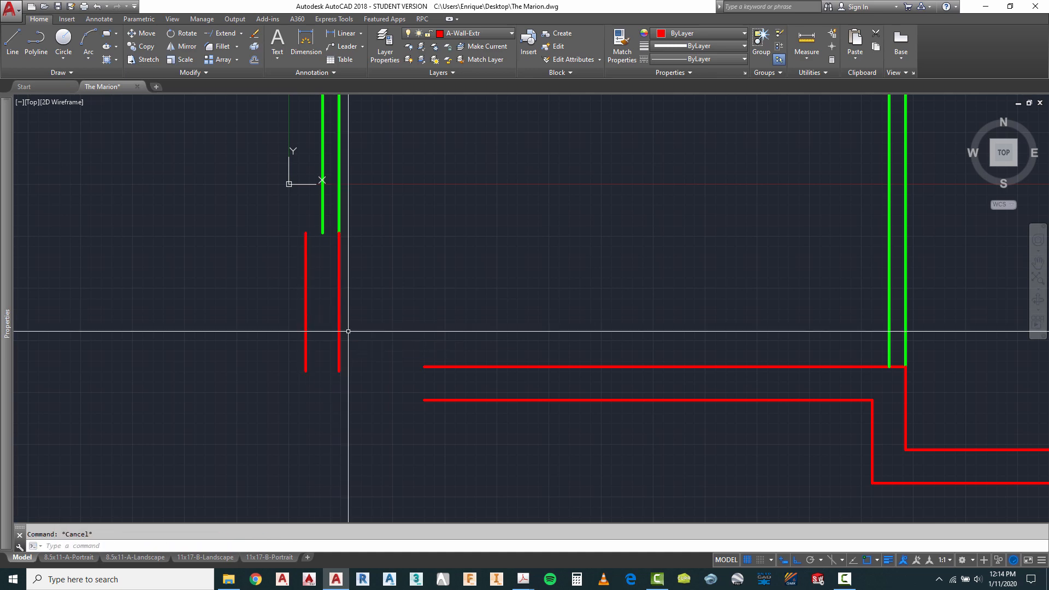
Step: Fillet the two vertical exterior lines below the leftmost interior wall with the inner and outer horizontal wall lines to close the corner
{"action": "key", "text": "Return"}
{"action": "left_click", "coordinate": [339, 342]}
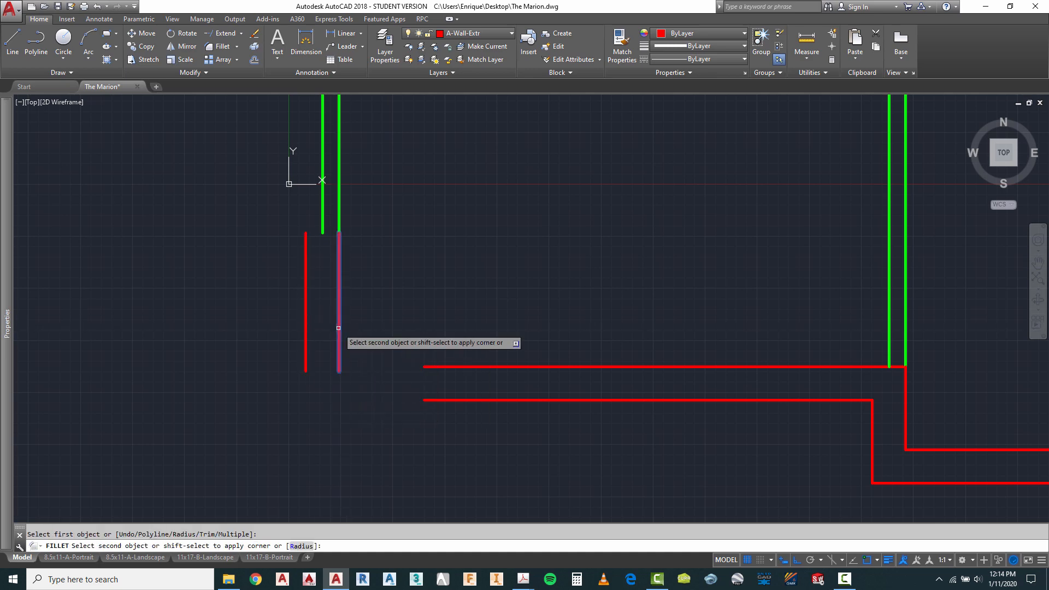
{"action": "left_click", "coordinate": [453, 367]}
{"action": "key", "text": "Return"}
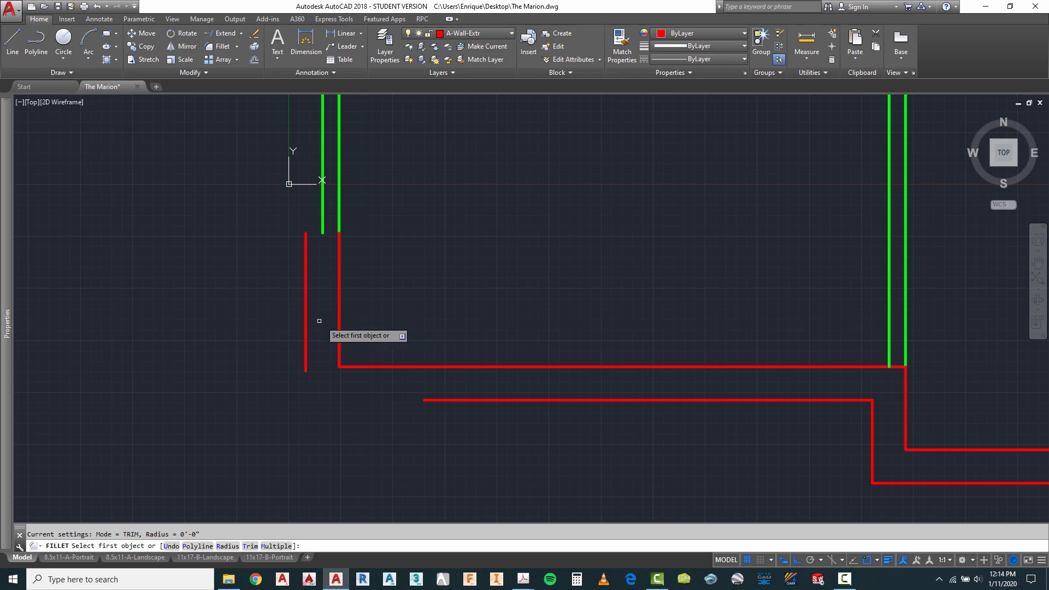
{"action": "left_click", "coordinate": [304, 320]}
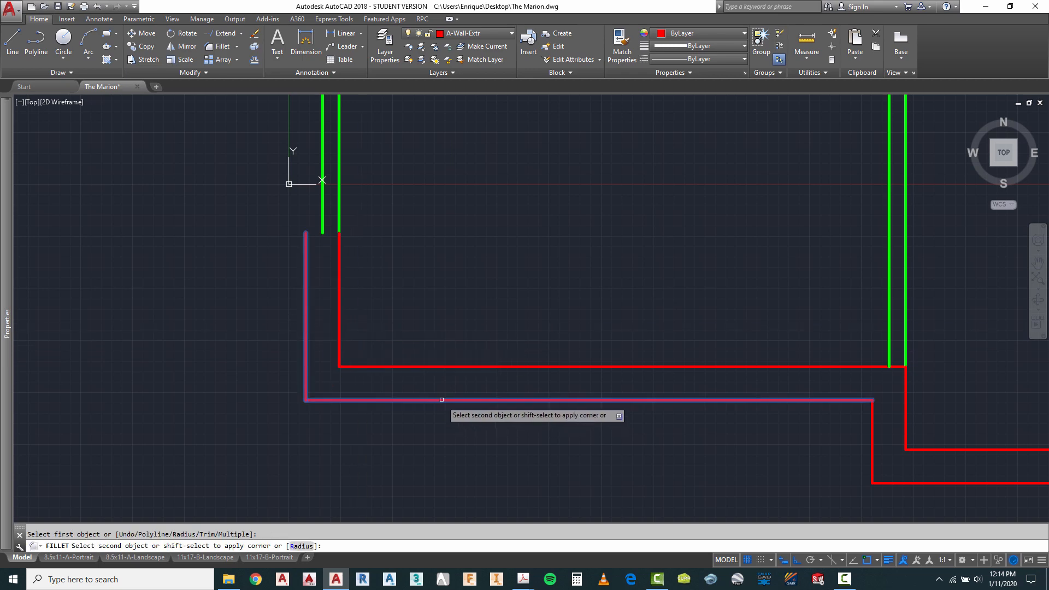
{"action": "left_click", "coordinate": [446, 400]}
{"action": "scroll", "coordinate": [450, 394], "scroll_direction": "down", "scroll_amount": 2}
{"action": "key", "text": "Escape"}
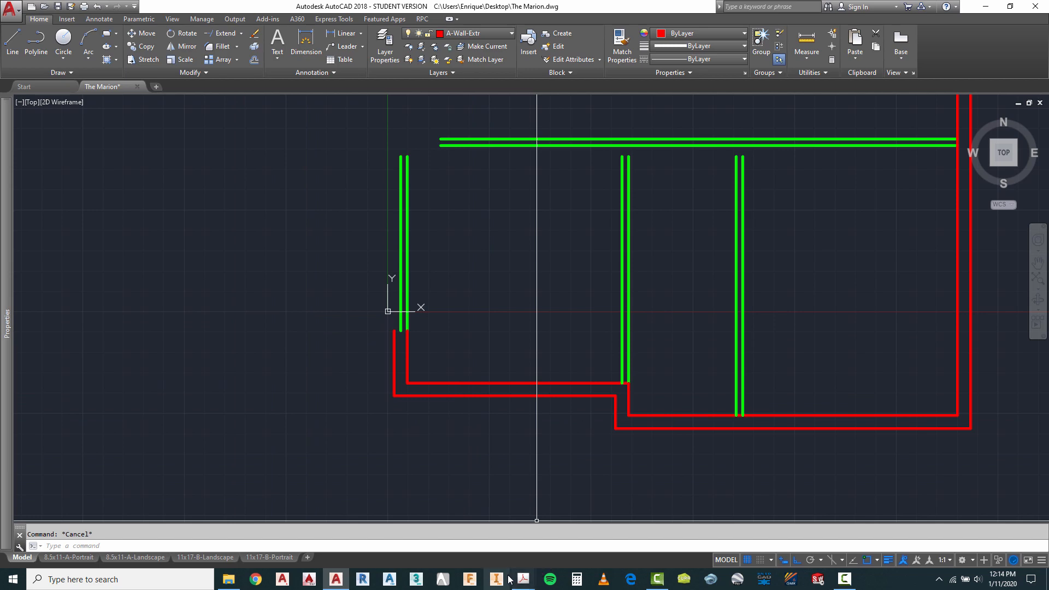
Step: Consult the Marion Red Lines PDF, and copy the outer horizontal wall line left so its right end meets the lower left wall corner
{"action": "mouse_move", "coordinate": [523, 579]}
{"action": "left_click", "coordinate": [523, 541]}
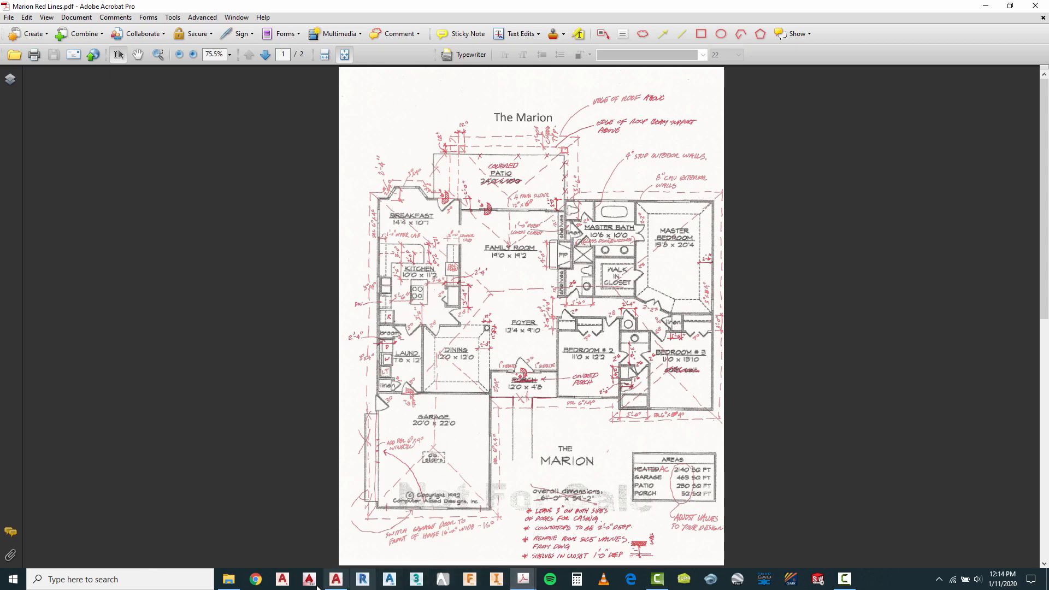
{"action": "left_click", "coordinate": [337, 580]}
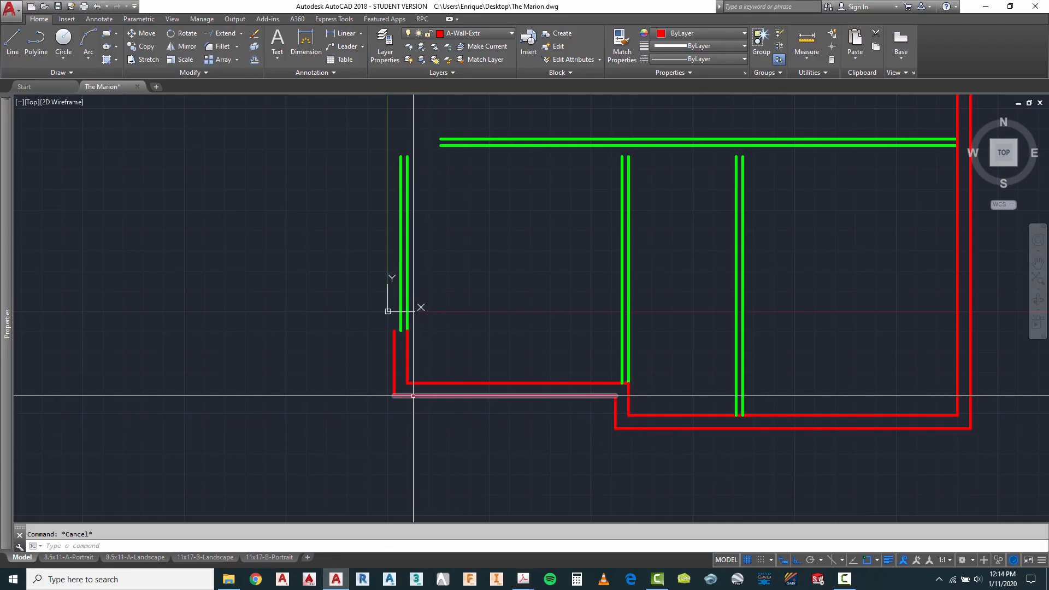
{"action": "type", "text": "ct o"}
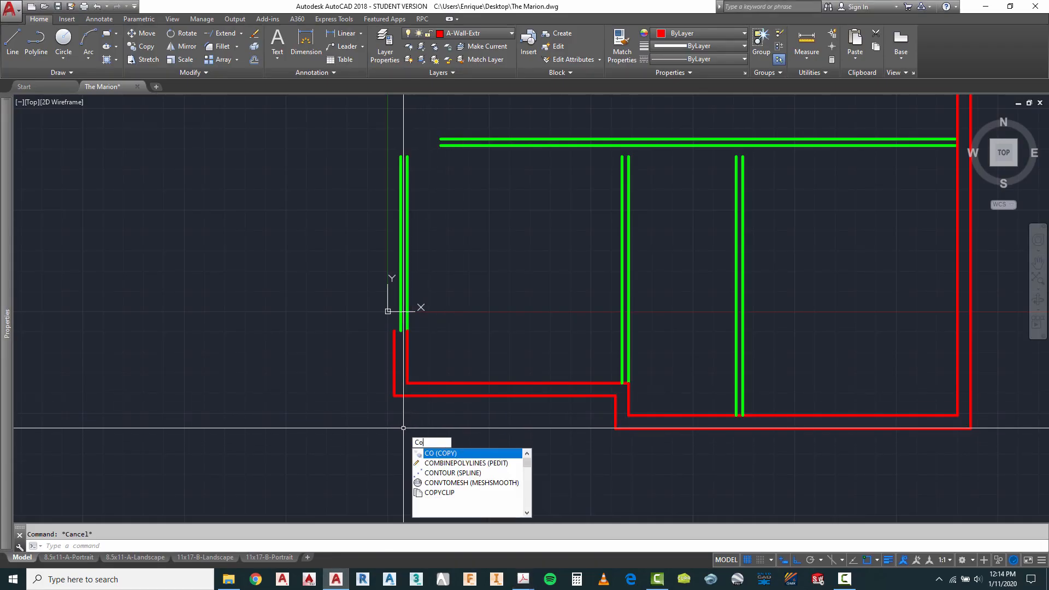
{"action": "key", "text": "Return"}
{"action": "key", "text": "Return"}
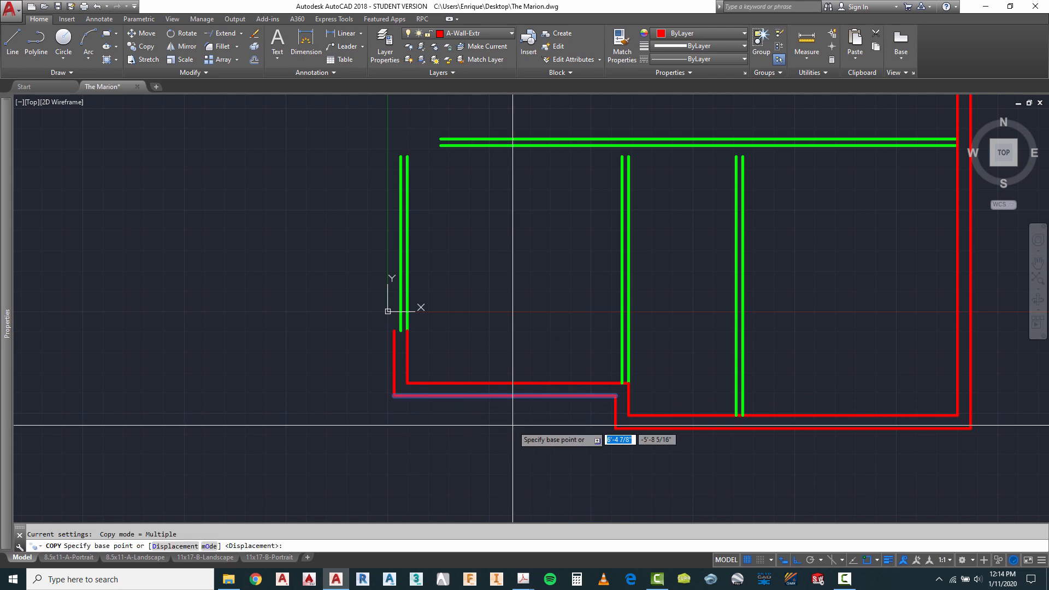
{"action": "left_click", "coordinate": [616, 396]}
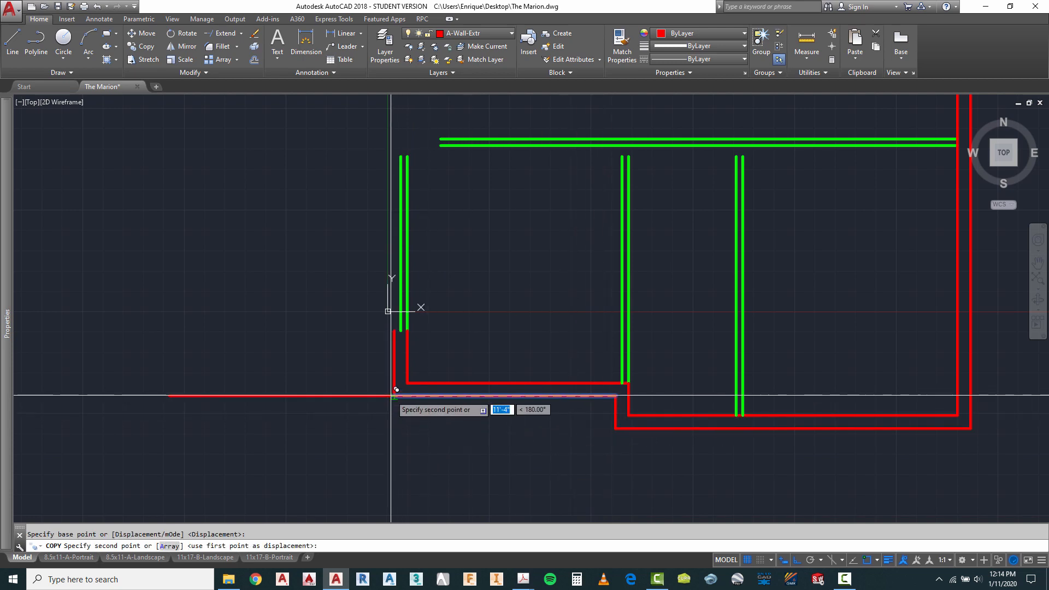
{"action": "left_click", "coordinate": [394, 396]}
{"action": "key", "text": "Escape"}
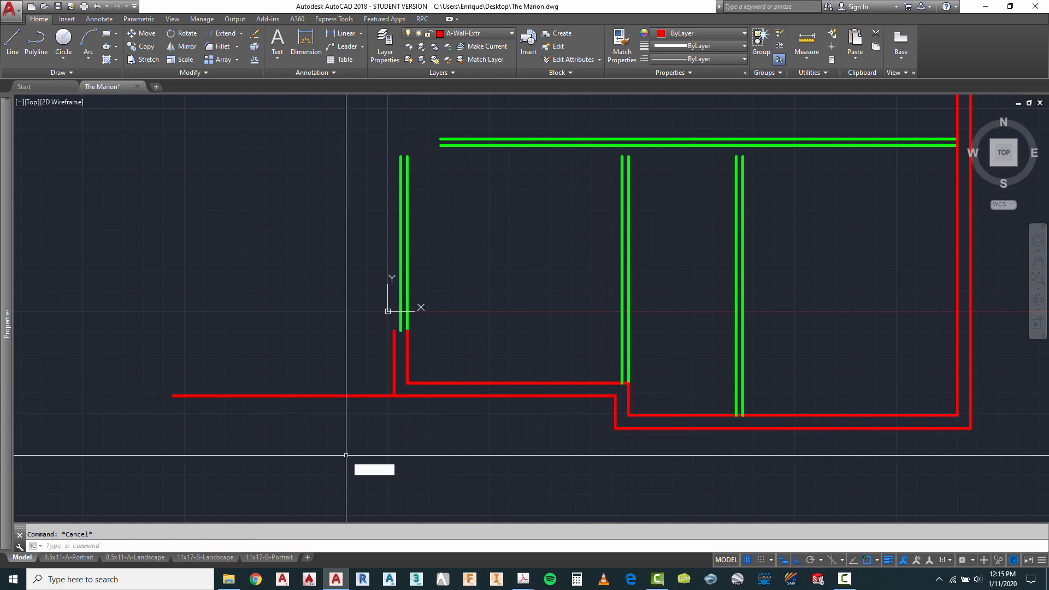
Step: Move the copied horizontal exterior line straight up 4'-8"
{"action": "key", "text": "Return"}
{"action": "left_click", "coordinate": [320, 417]}
{"action": "left_click", "coordinate": [296, 367]}
{"action": "key", "text": "Return"}
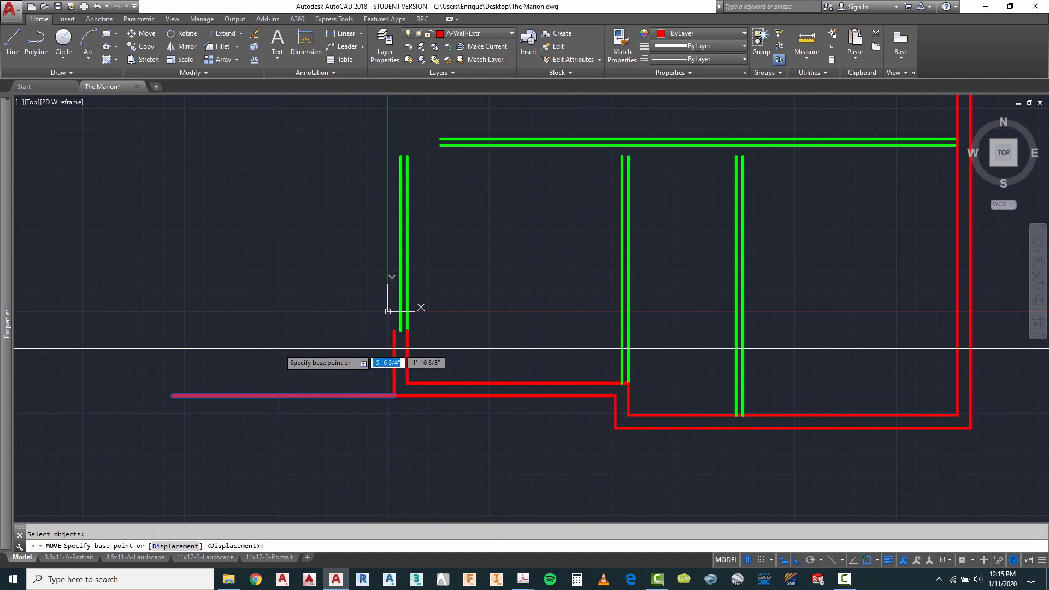
{"action": "left_click", "coordinate": [279, 349]}
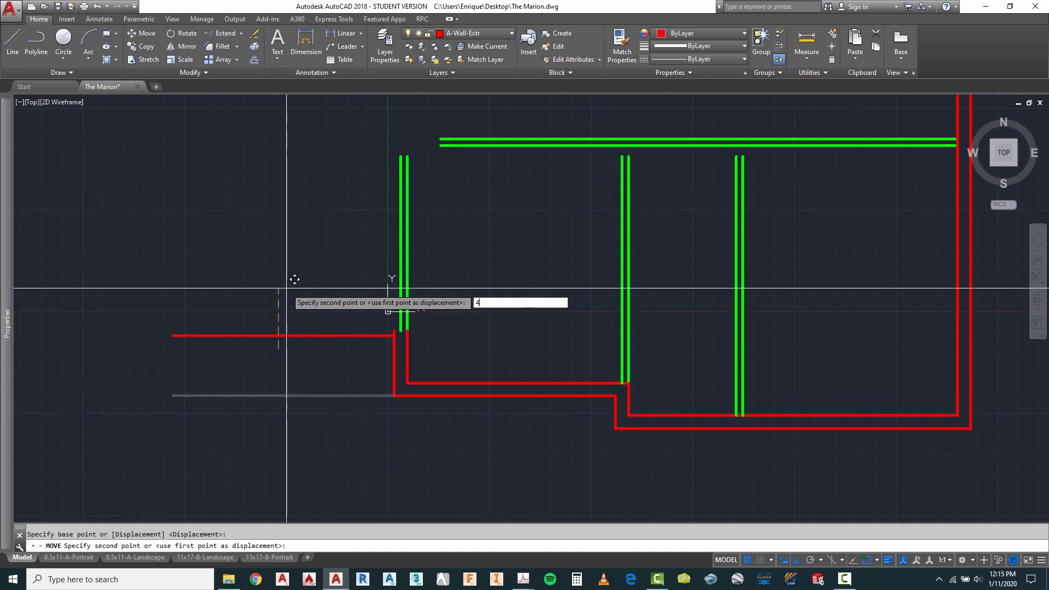
{"action": "key", "text": "Return"}
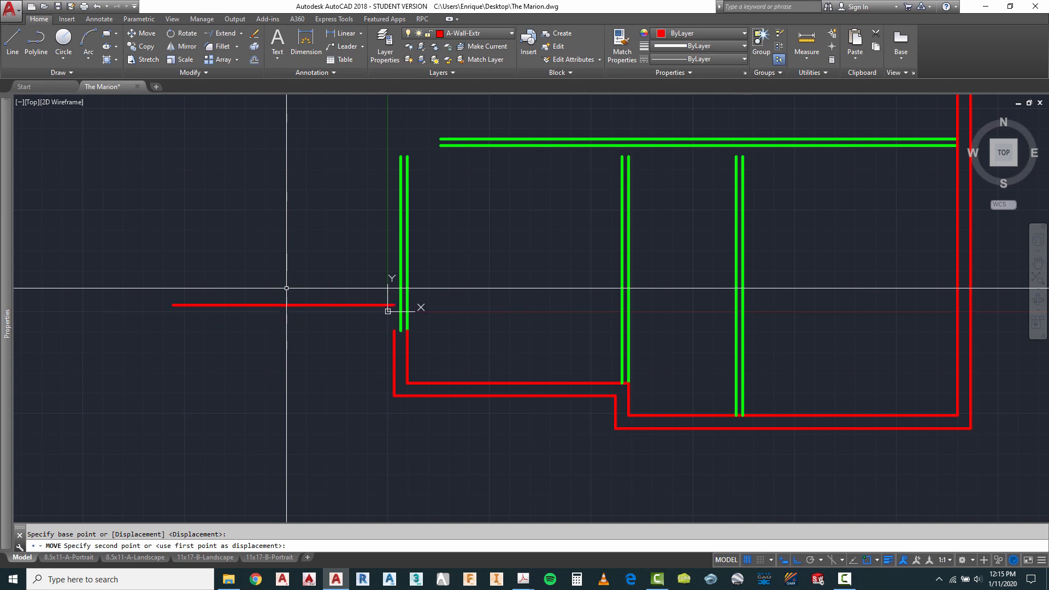
Step: Offset the moved horizontal exterior line 8 inches upward to form the porch wall's second face
{"action": "type", "text": "o"}
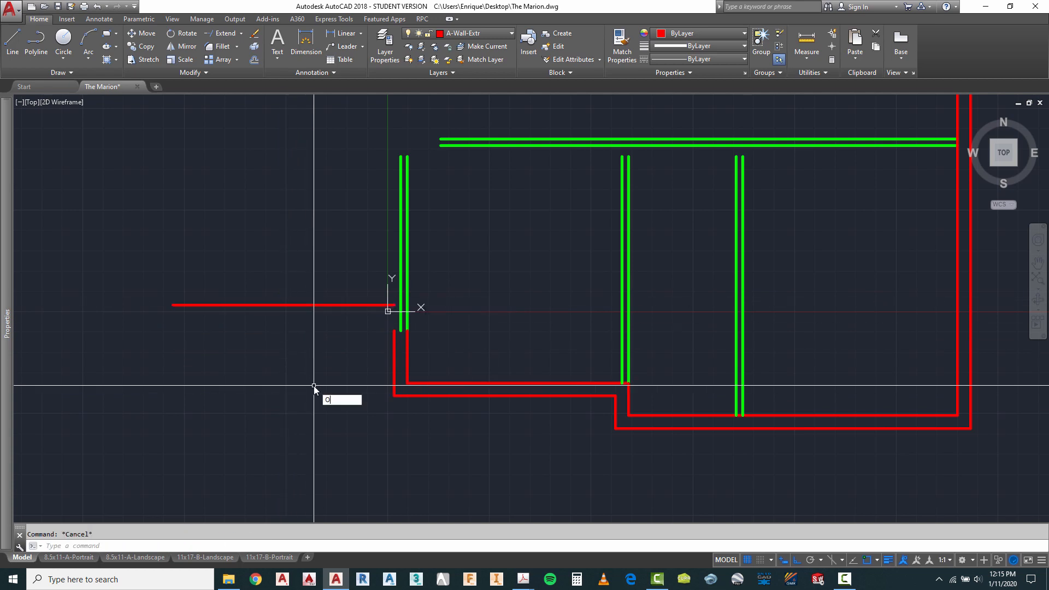
{"action": "key", "text": "Return"}
{"action": "type", "text": "8"}
{"action": "key", "text": "Return"}
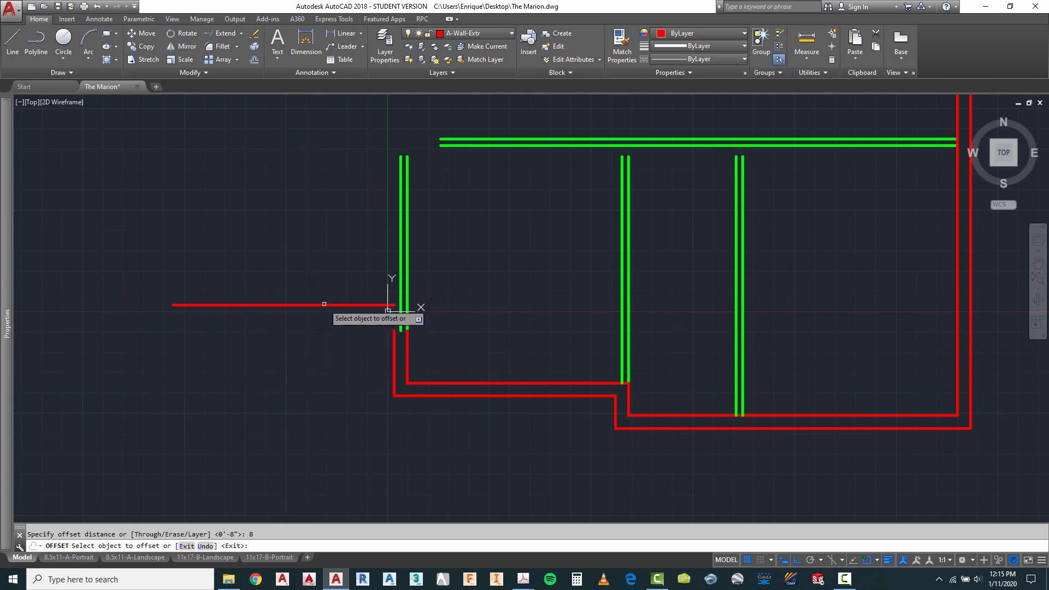
{"action": "left_click", "coordinate": [320, 305]}
{"action": "left_click", "coordinate": [385, 291]}
{"action": "scroll", "coordinate": [356, 329], "scroll_direction": "up", "scroll_amount": 2}
{"action": "key", "text": "Escape"}
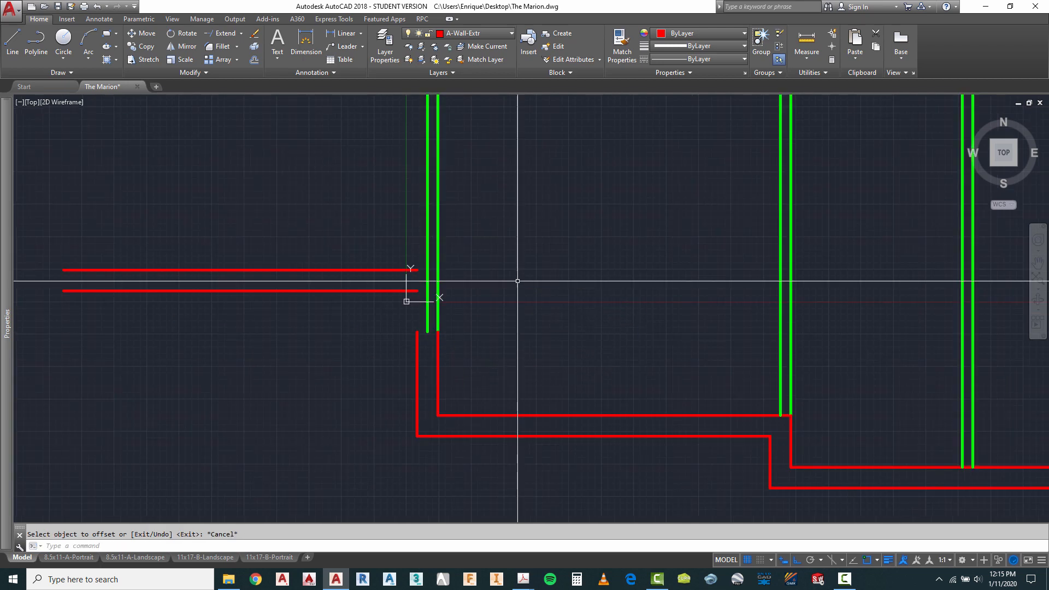
Step: Fillet the porch wall's upper line with the leftmost interior wall's right line and with the inner vertical exterior line below it
{"action": "left_click", "coordinate": [218, 50]}
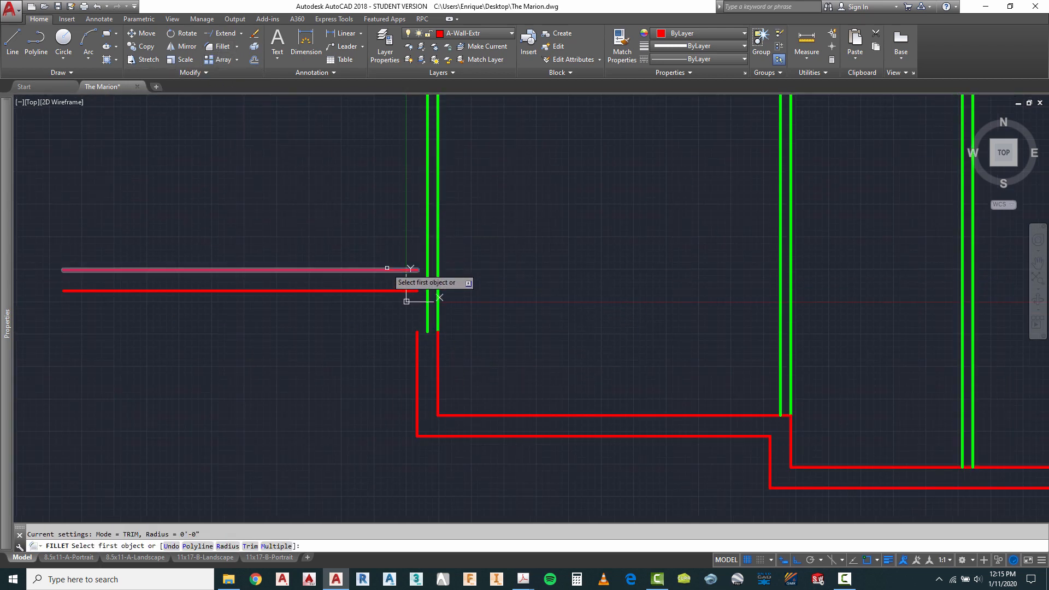
{"action": "left_click", "coordinate": [388, 269]}
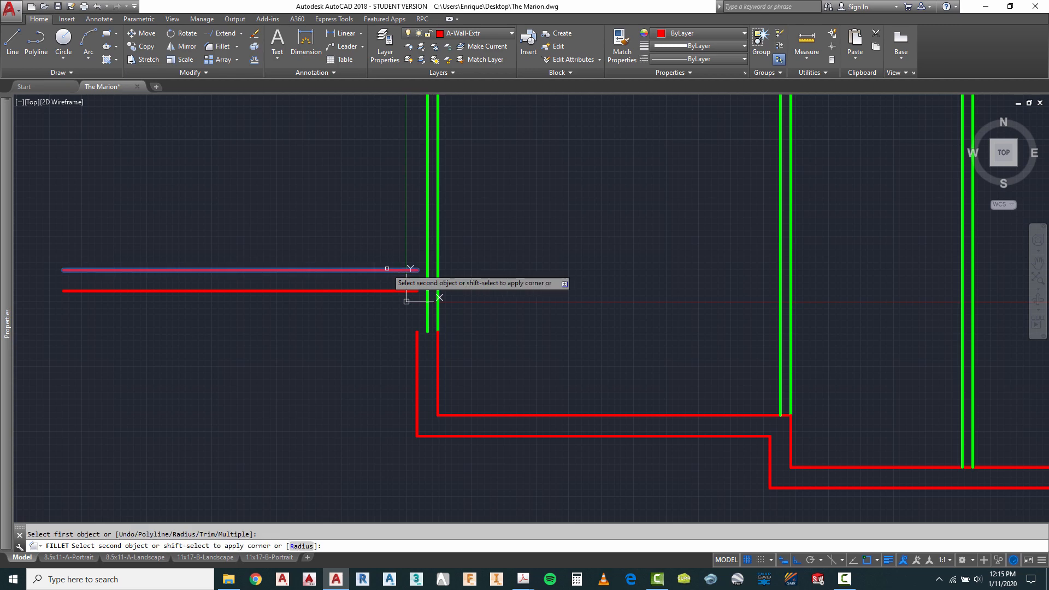
{"action": "left_click", "coordinate": [438, 235]}
{"action": "key", "text": "Return"}
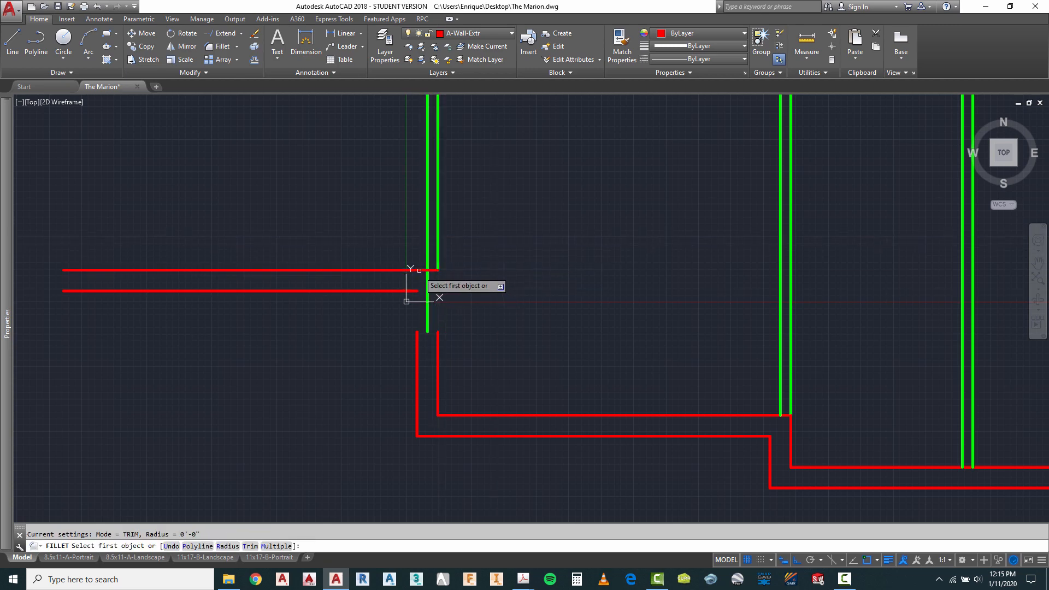
{"action": "left_click", "coordinate": [437, 336]}
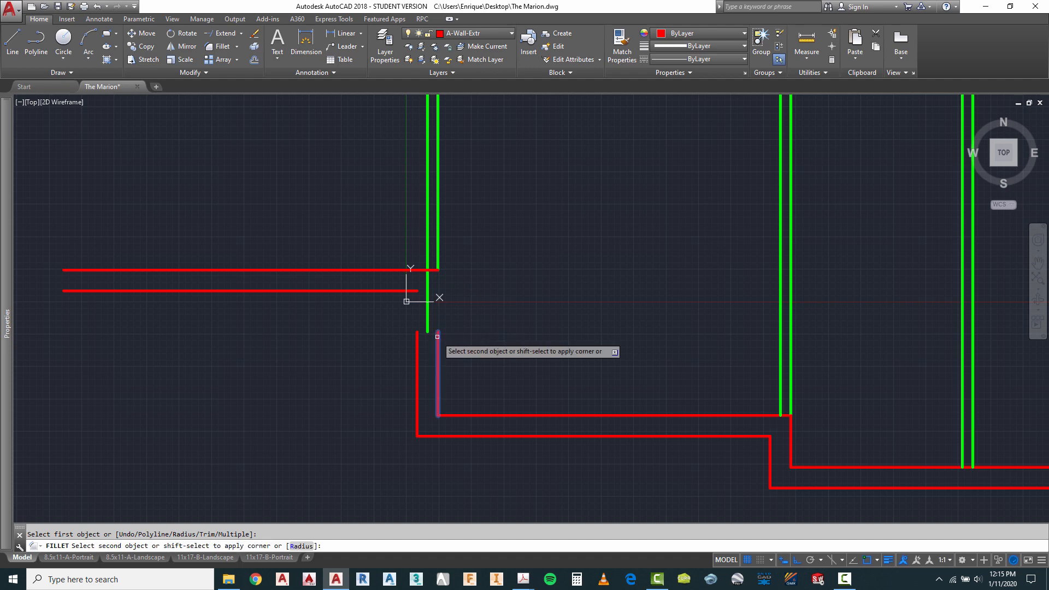
{"action": "left_click", "coordinate": [420, 270]}
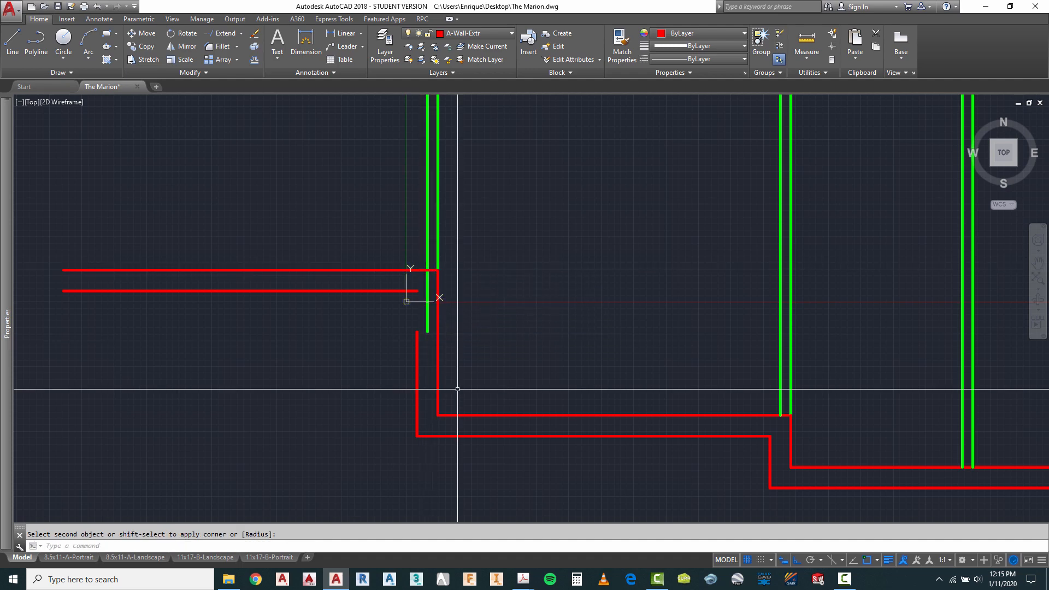
Step: Fillet the porch wall's lower line with the outer vertical exterior line to close the outer corner
{"action": "key", "text": "Return"}
{"action": "left_click", "coordinate": [391, 291]}
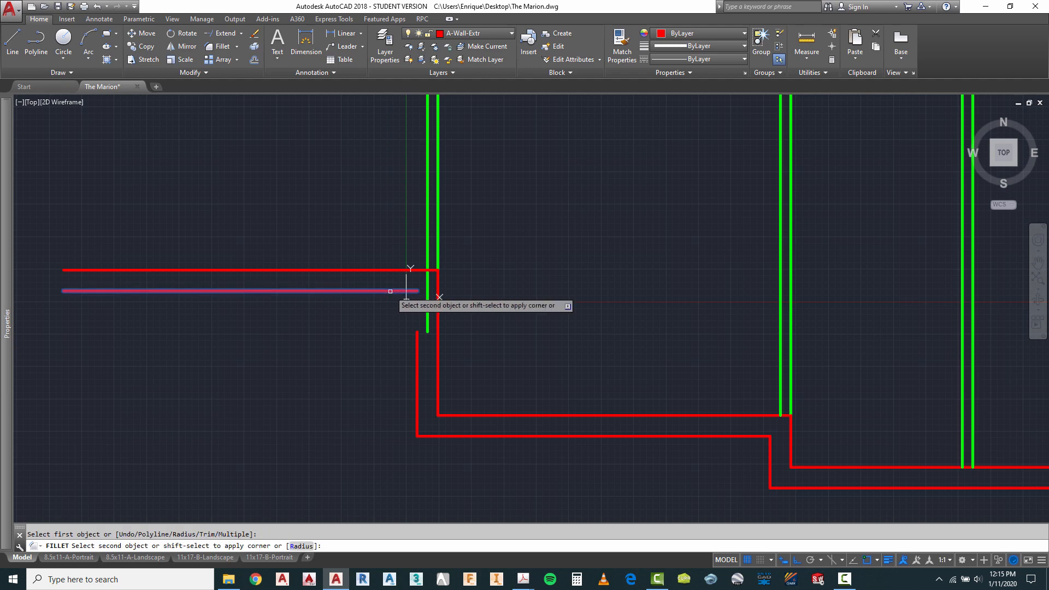
{"action": "left_click", "coordinate": [418, 344]}
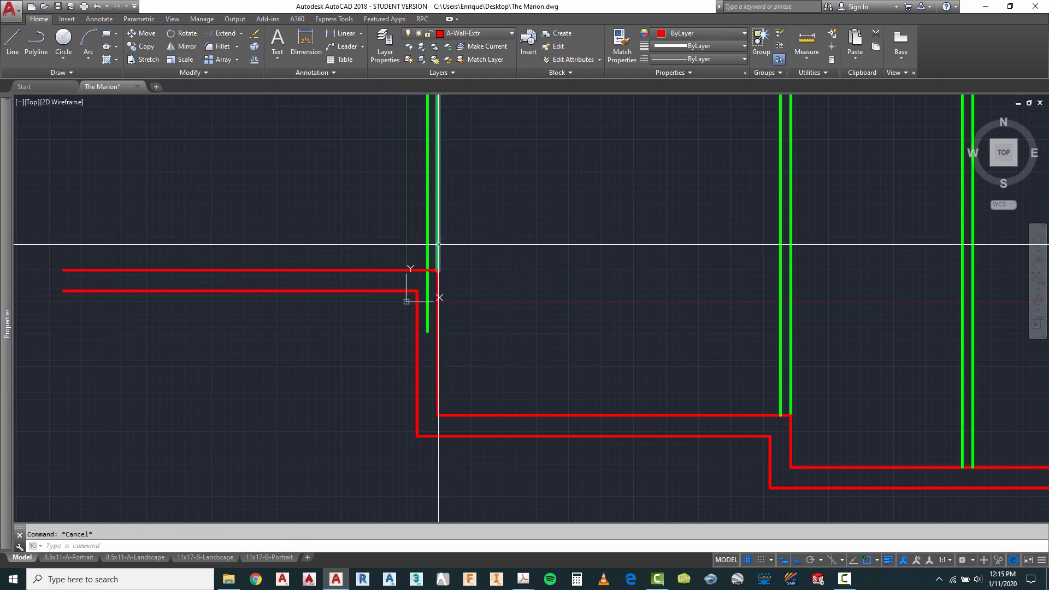
{"action": "key", "text": "Escape"}
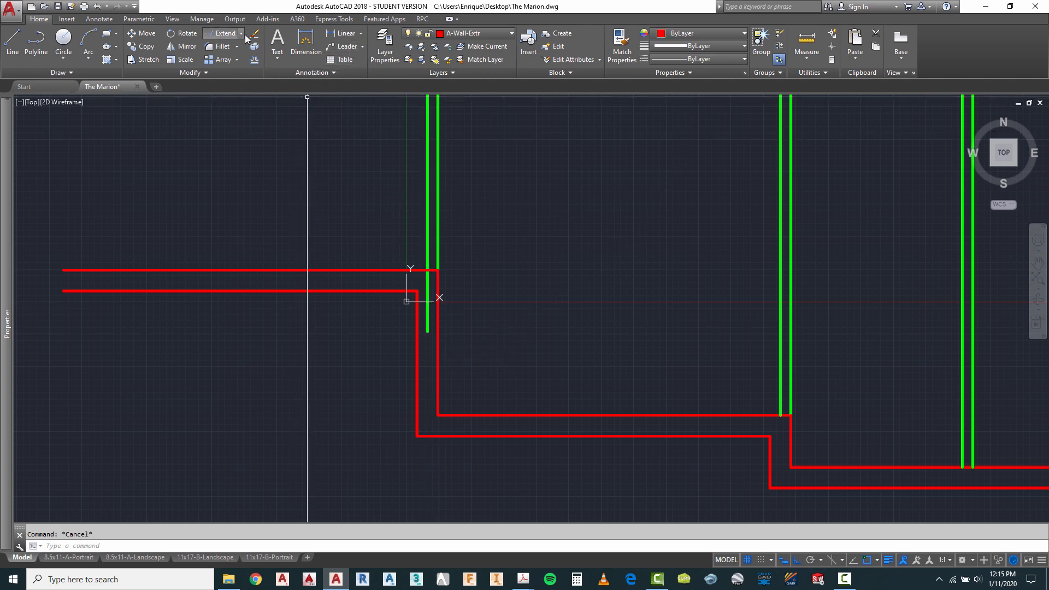
Step: Trim the leftmost interior wall's left line where it runs past the porch wall's upper line
{"action": "left_click", "coordinate": [229, 50]}
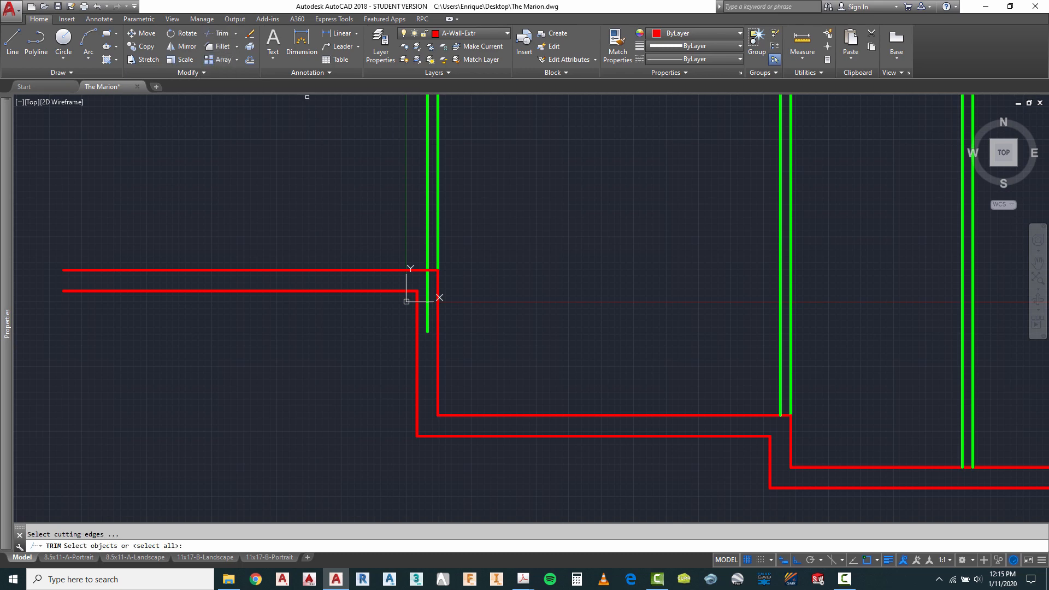
{"action": "left_click", "coordinate": [415, 270]}
{"action": "key", "text": "Return"}
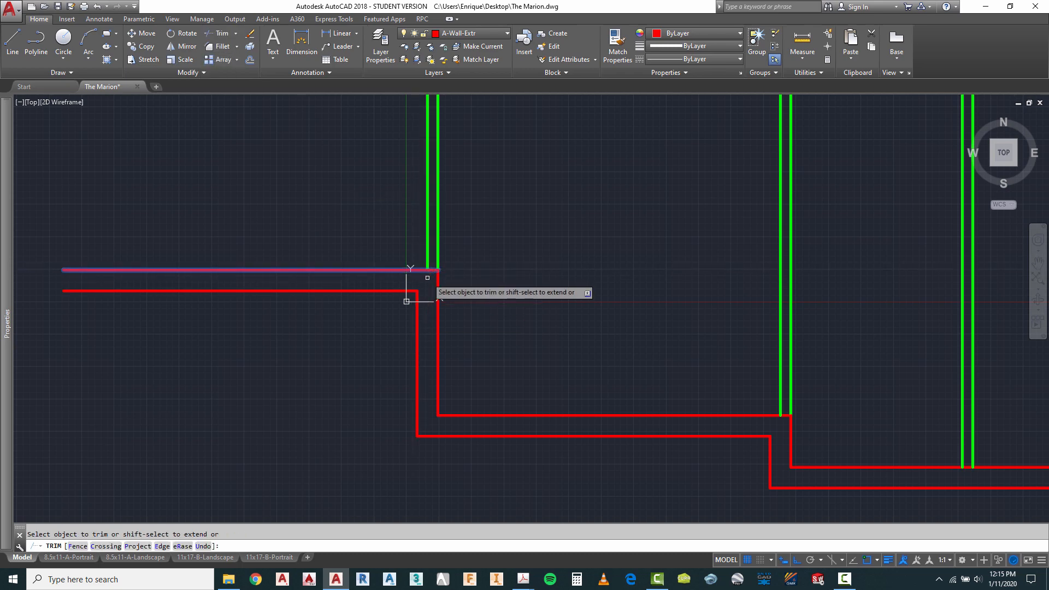
{"action": "key", "text": "Escape"}
{"action": "scroll", "coordinate": [502, 252], "scroll_direction": "down", "scroll_amount": 2}
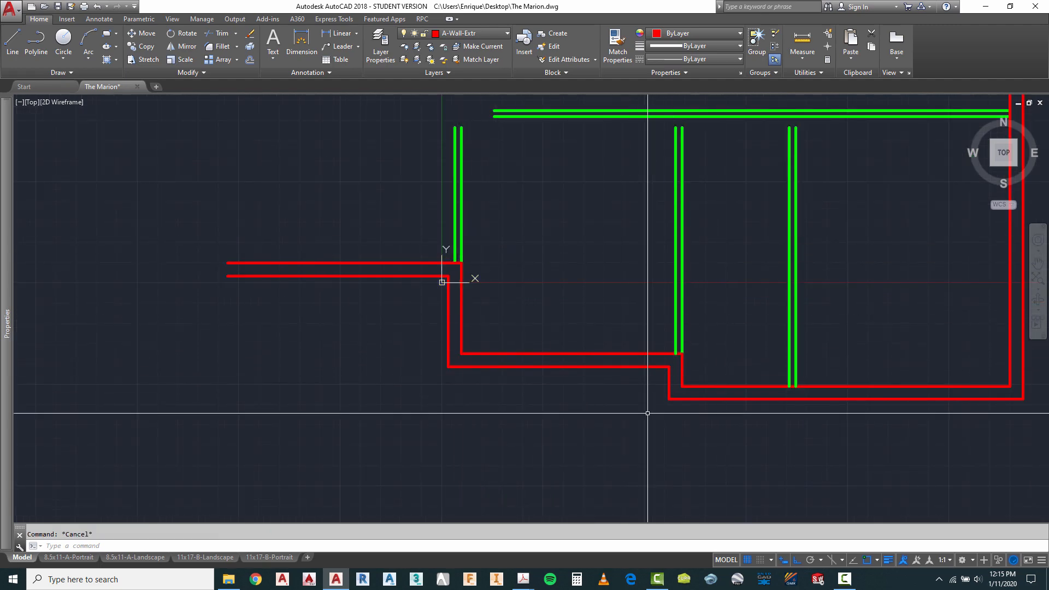
Step: Offset the outer vertical exterior line at the porch 12 feet to the left to mark the opposite side of the porch
{"action": "scroll", "coordinate": [435, 283], "scroll_direction": "up", "scroll_amount": 2}
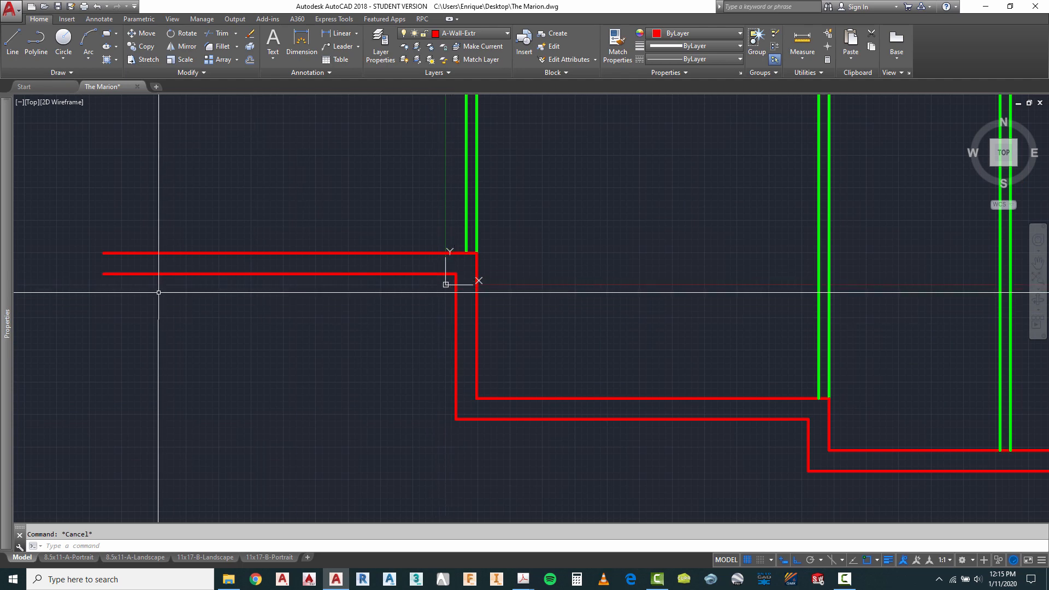
{"action": "scroll", "coordinate": [460, 308], "scroll_direction": "down", "scroll_amount": 4}
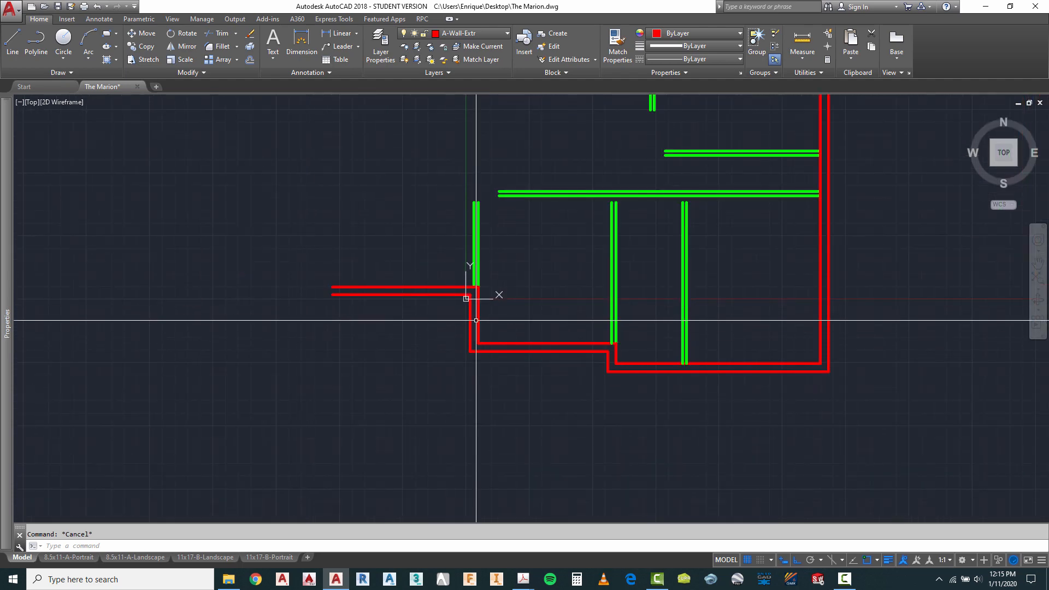
{"action": "scroll", "coordinate": [476, 320], "scroll_direction": "up", "scroll_amount": 4}
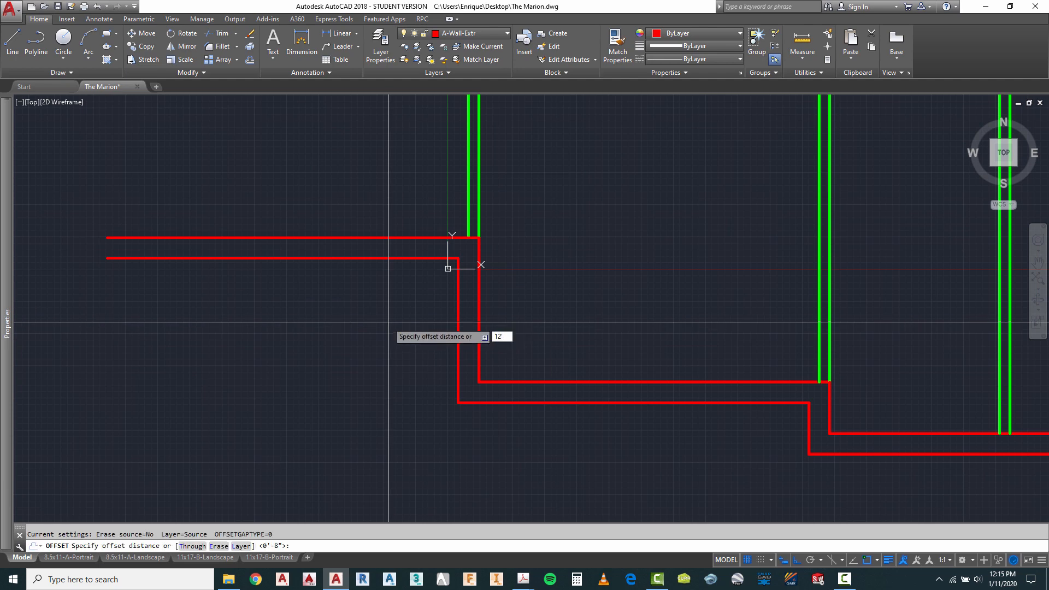
{"action": "key", "text": "Return"}
{"action": "left_click", "coordinate": [457, 294]}
{"action": "left_click", "coordinate": [404, 316]}
{"action": "scroll", "coordinate": [490, 290], "scroll_direction": "down", "scroll_amount": 6}
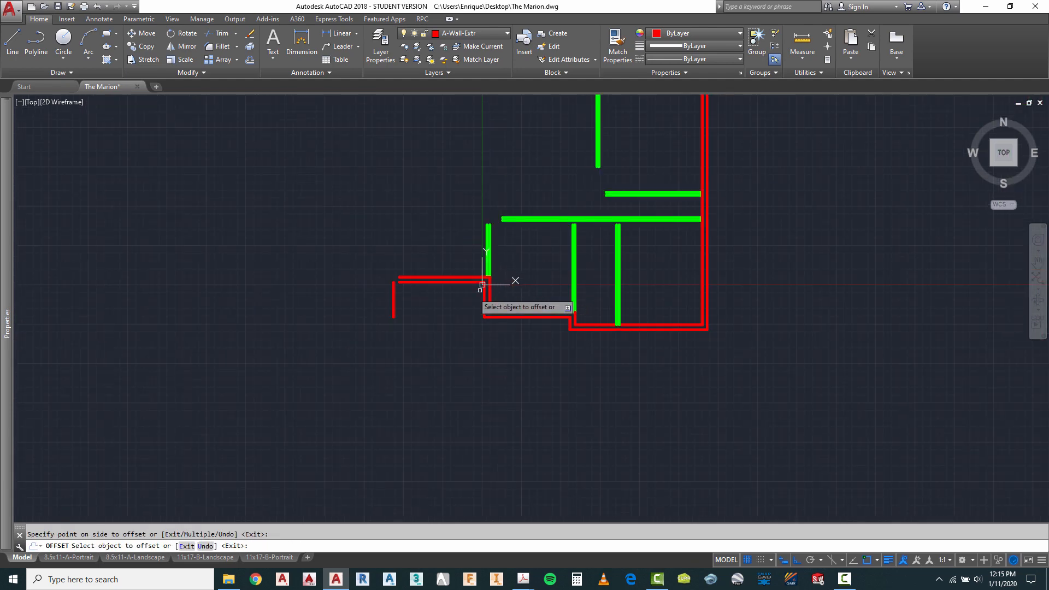
{"action": "scroll", "coordinate": [375, 291], "scroll_direction": "up", "scroll_amount": 4}
{"action": "key", "text": "Escape"}
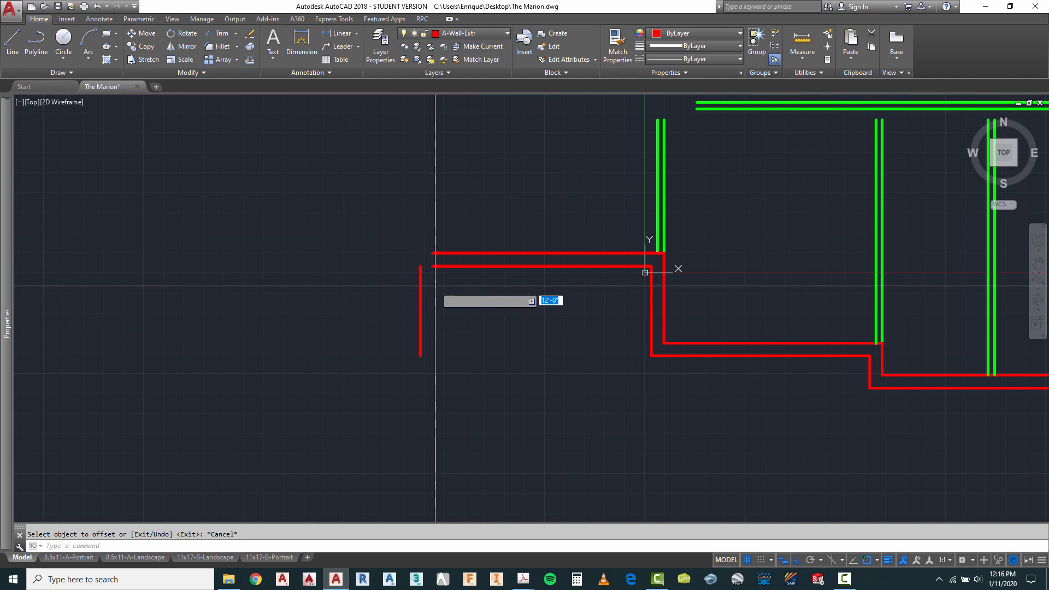
Step: Offset the new vertical line at the far side of the porch 8 inches for the wall thickness
{"action": "key", "text": "Return"}
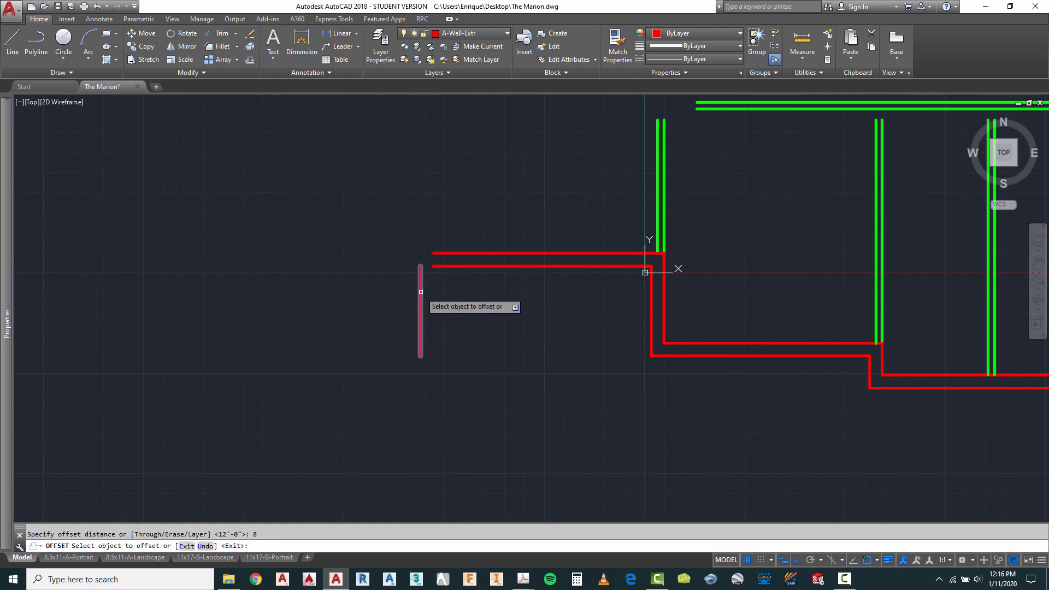
Step: Offset the short vertical exterior wall line 8" to the west to form the second wall face
{"action": "left_click", "coordinate": [421, 292]}
{"action": "left_click", "coordinate": [411, 291]}
{"action": "key", "text": "Escape"}
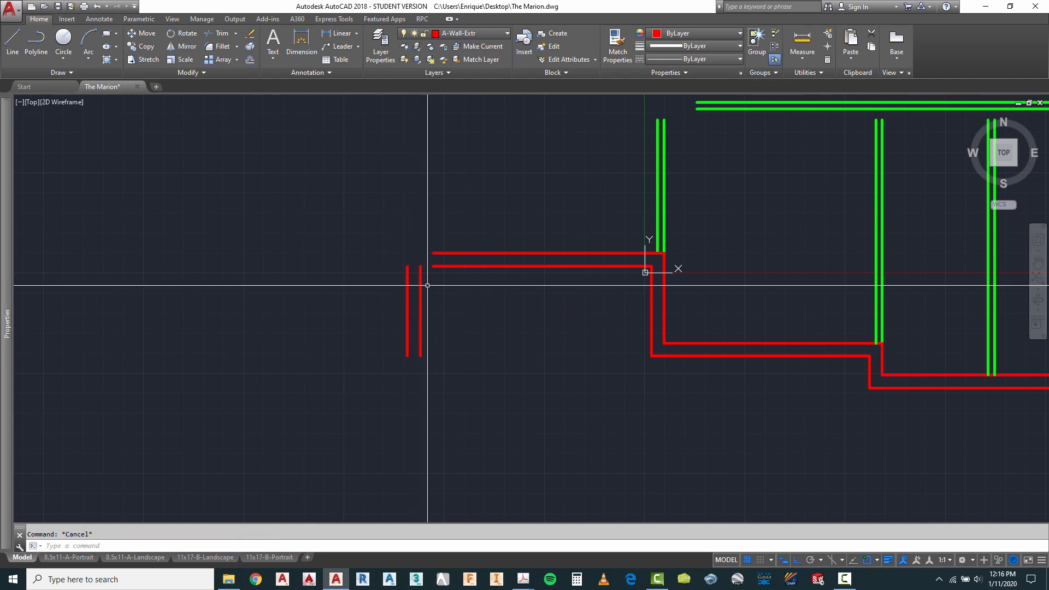
Step: Fillet the two vertical wall lines with the matching horizontal lines to close the inner and outer northwest garage wall corners
{"action": "type", "text": "F"}
{"action": "key", "text": "Return"}
{"action": "left_click", "coordinate": [420, 292]}
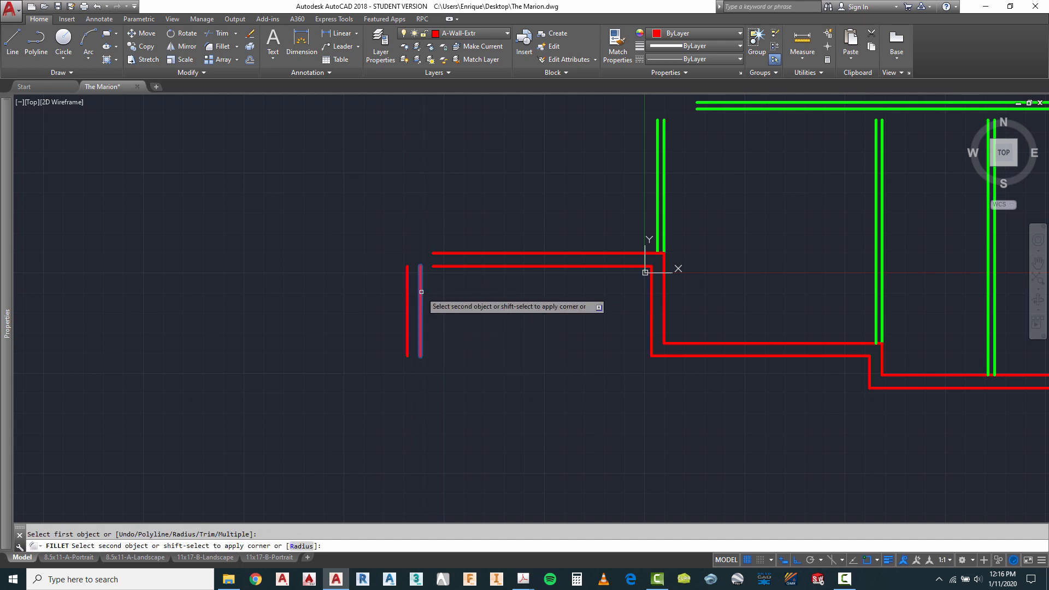
{"action": "left_click", "coordinate": [440, 267]}
{"action": "right_click", "coordinate": [307, 221]}
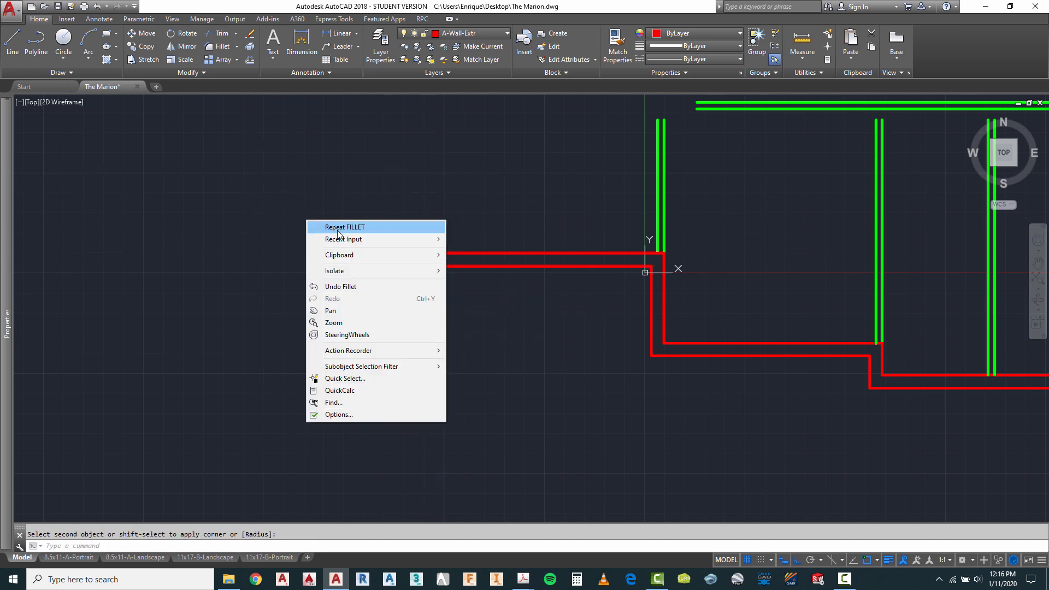
{"action": "left_click", "coordinate": [346, 228]}
{"action": "left_click", "coordinate": [407, 306]}
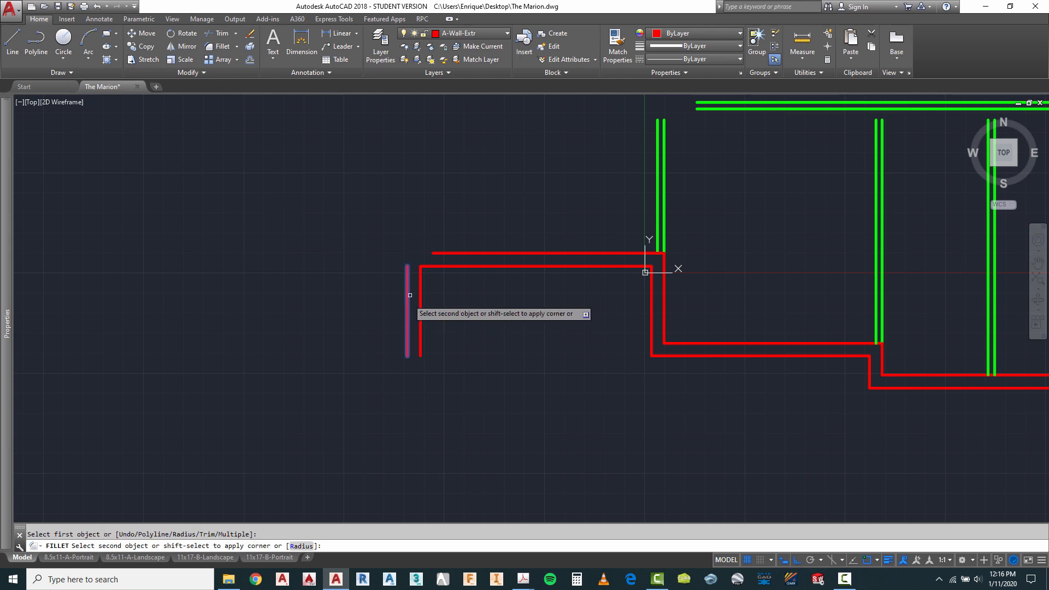
Step: Stretch the open lower end of the west garage wall straight down to lengthen both wall faces
{"action": "scroll", "coordinate": [382, 227], "scroll_direction": "down", "scroll_amount": 4}
{"action": "scroll", "coordinate": [381, 228], "scroll_direction": "down", "scroll_amount": 2}
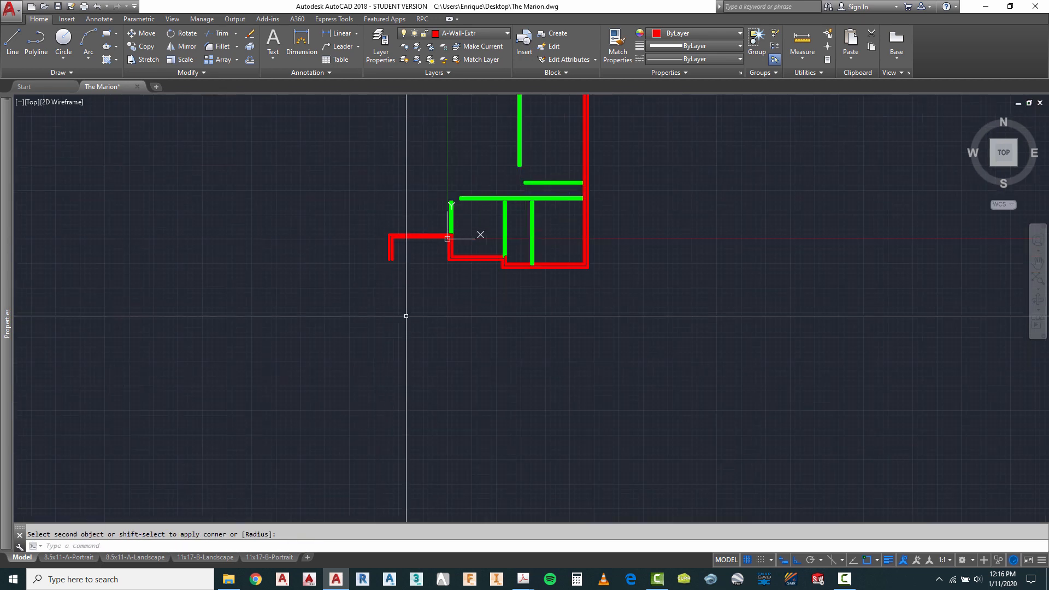
{"action": "type", "text": "c"}
{"action": "key", "text": "space"}
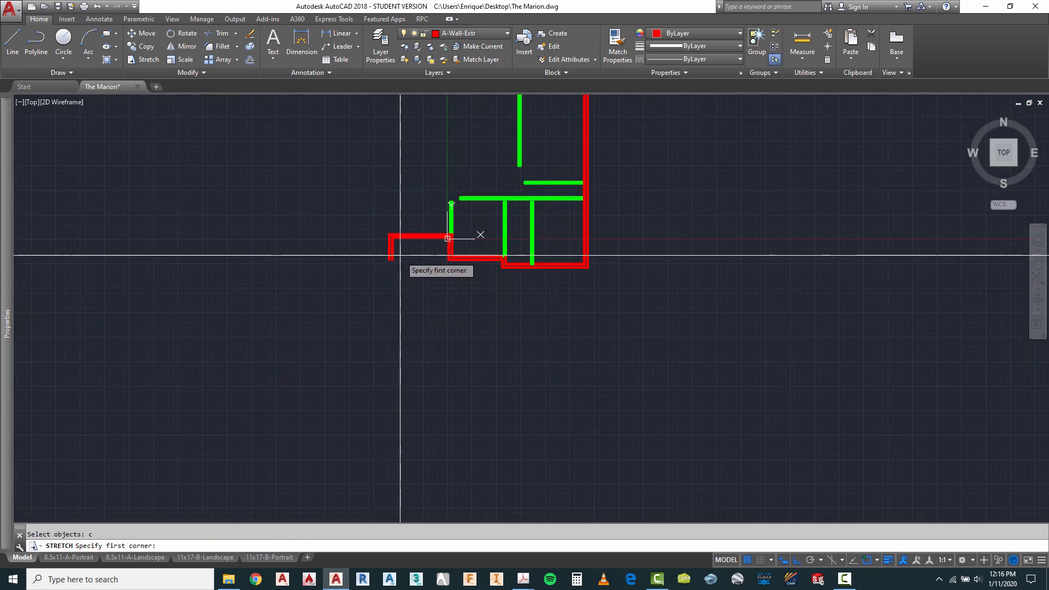
{"action": "left_click", "coordinate": [397, 252]}
{"action": "left_click", "coordinate": [379, 272]}
{"action": "key", "text": "space"}
{"action": "left_click", "coordinate": [351, 267]}
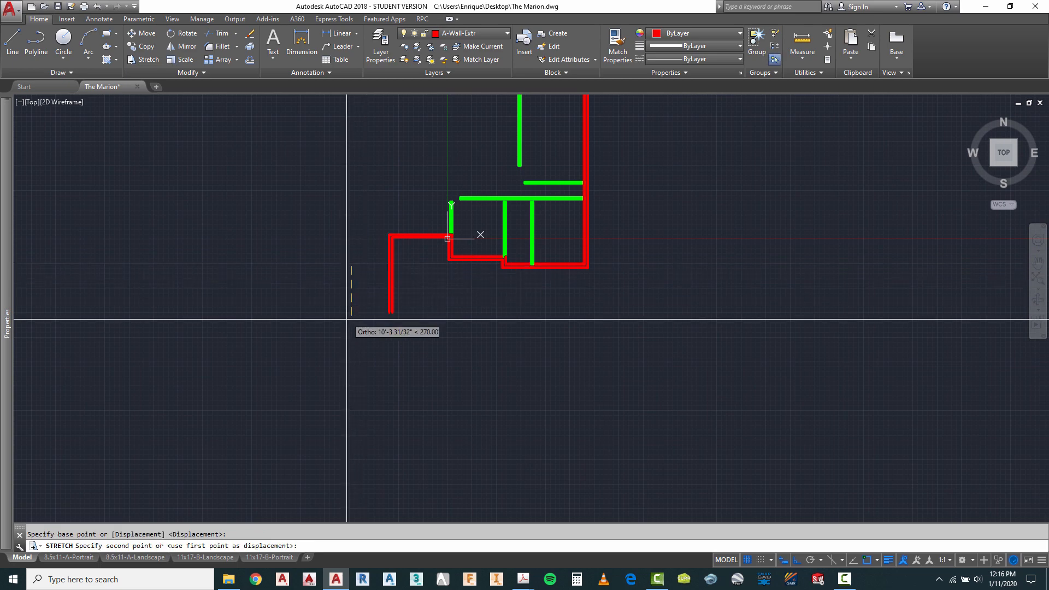
{"action": "key", "text": "Escape"}
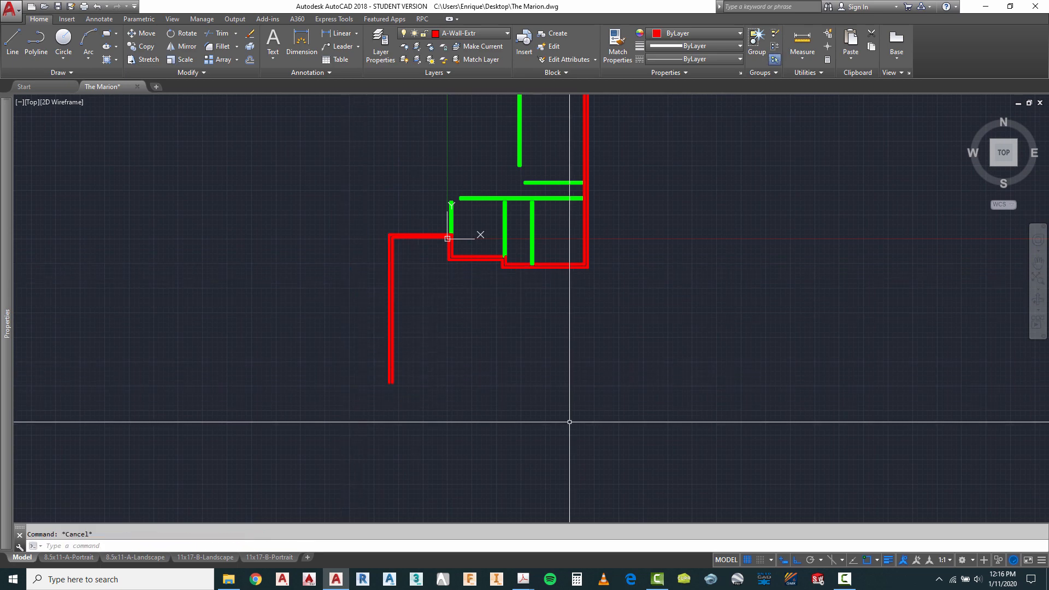
Step: Switch to Marion Red Lines.pdf in Adobe Acrobat and examine the garage area of the marked-up floor plan
{"action": "scroll", "coordinate": [494, 377], "scroll_direction": "down", "scroll_amount": 2}
{"action": "scroll", "coordinate": [456, 319], "scroll_direction": "up", "scroll_amount": 2}
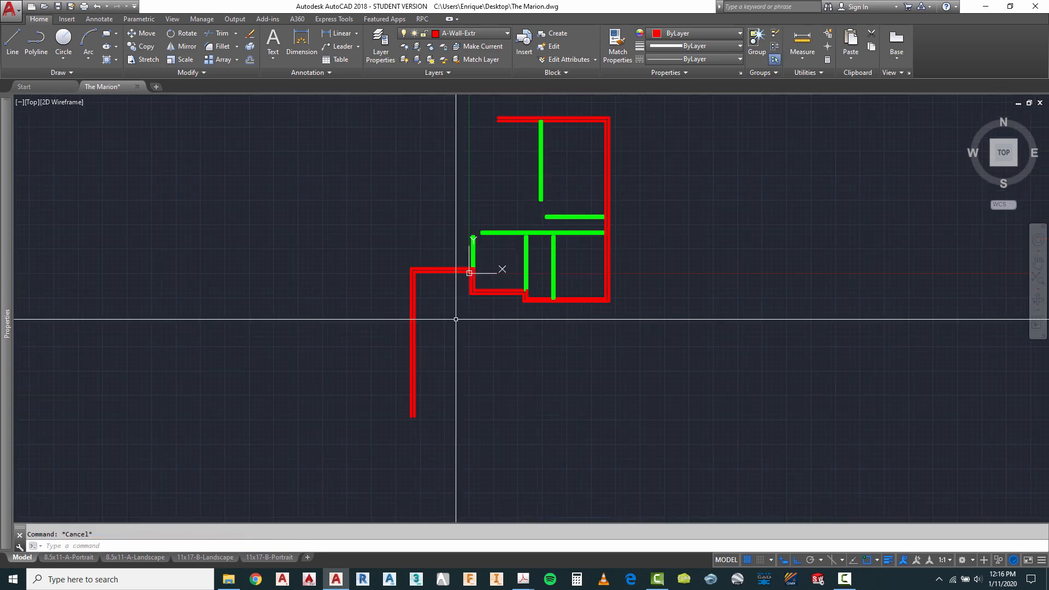
{"action": "scroll", "coordinate": [446, 312], "scroll_direction": "up", "scroll_amount": 2}
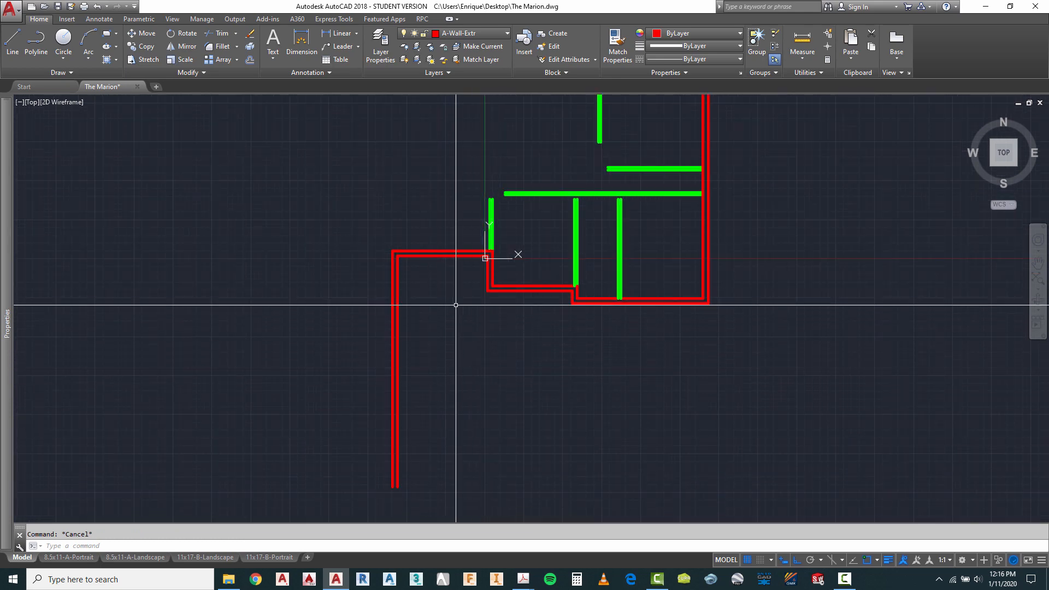
{"action": "scroll", "coordinate": [449, 300], "scroll_direction": "up", "scroll_amount": 2}
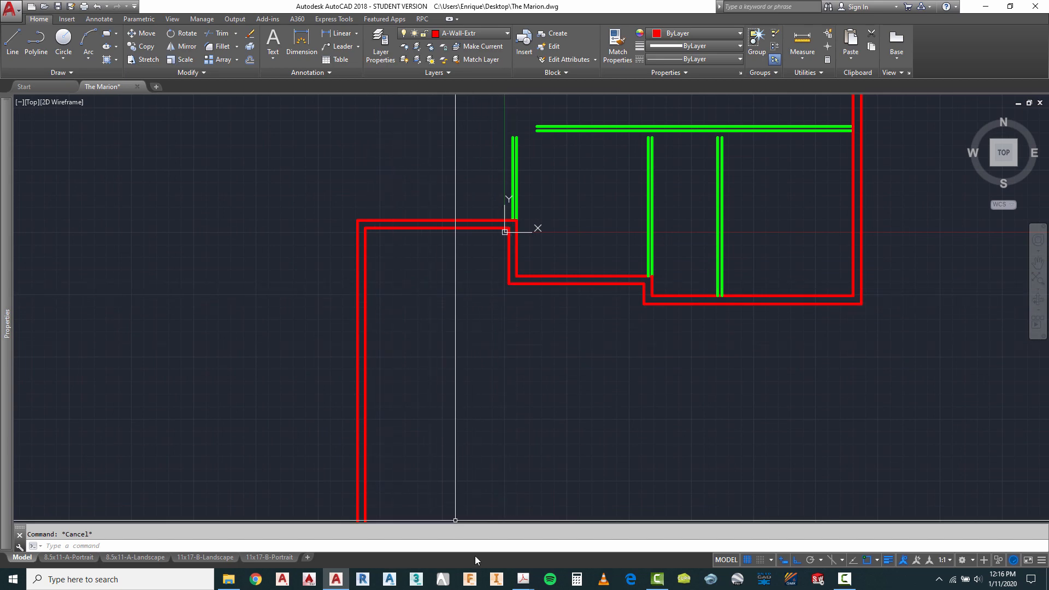
{"action": "mouse_move", "coordinate": [523, 584]}
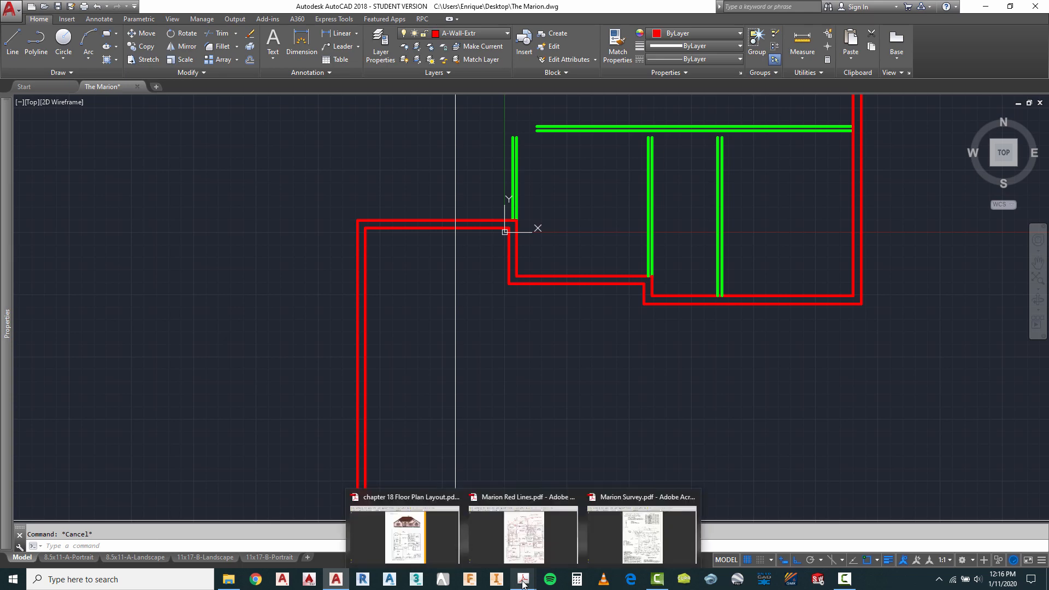
{"action": "left_click", "coordinate": [521, 553]}
{"action": "scroll", "coordinate": [495, 159], "scroll_direction": "down", "scroll_amount": 2}
{"action": "scroll", "coordinate": [496, 160], "scroll_direction": "up", "scroll_amount": 2}
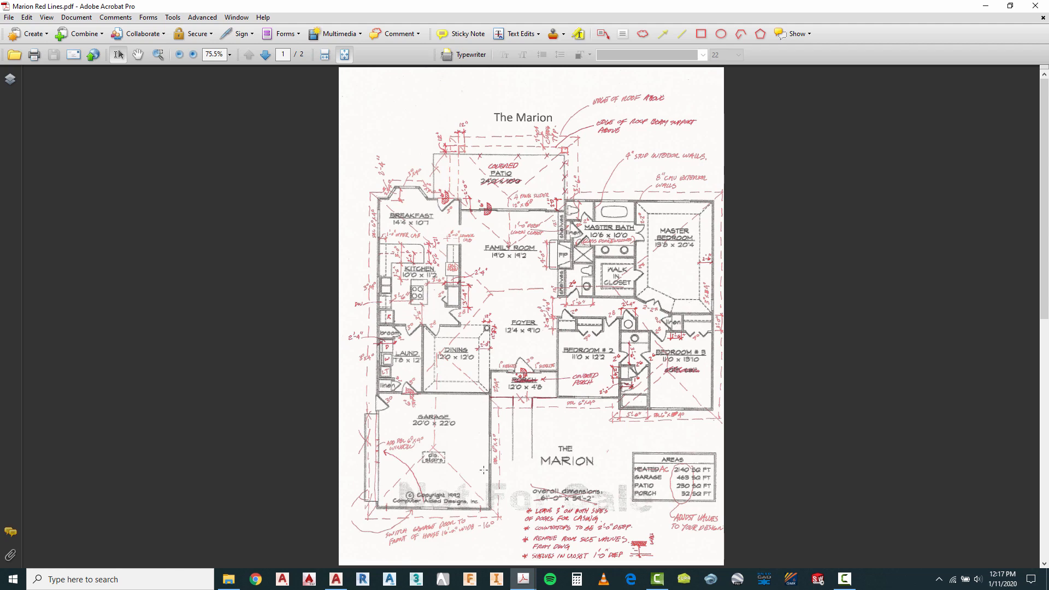
Step: Switch back to the AutoCAD drawing and create a new layer named A-Slab-Edge
{"action": "left_click", "coordinate": [343, 579]}
{"action": "scroll", "coordinate": [552, 290], "scroll_direction": "down", "scroll_amount": 2}
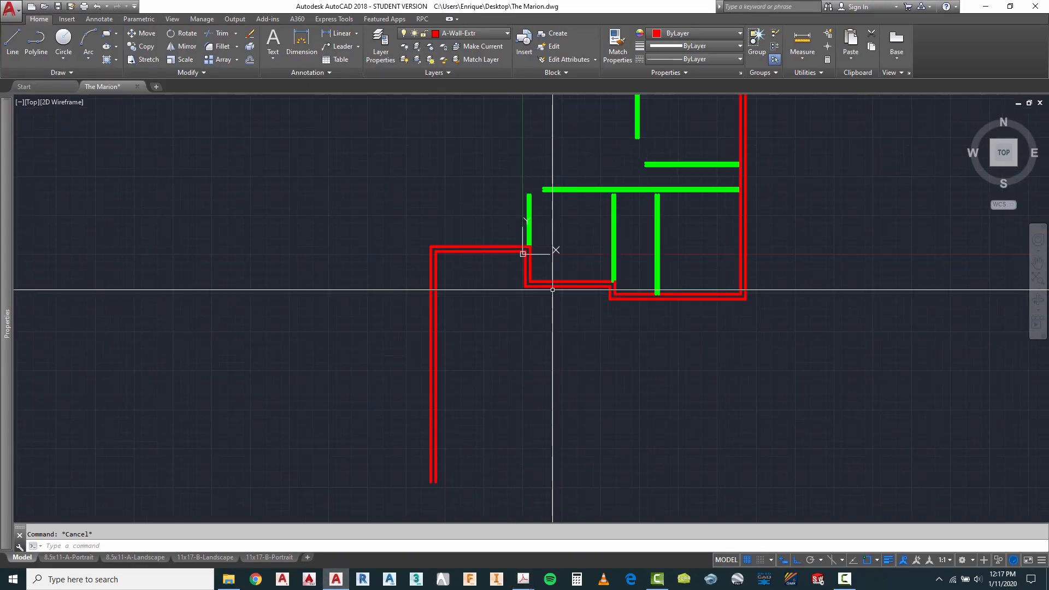
{"action": "left_click", "coordinate": [474, 34]}
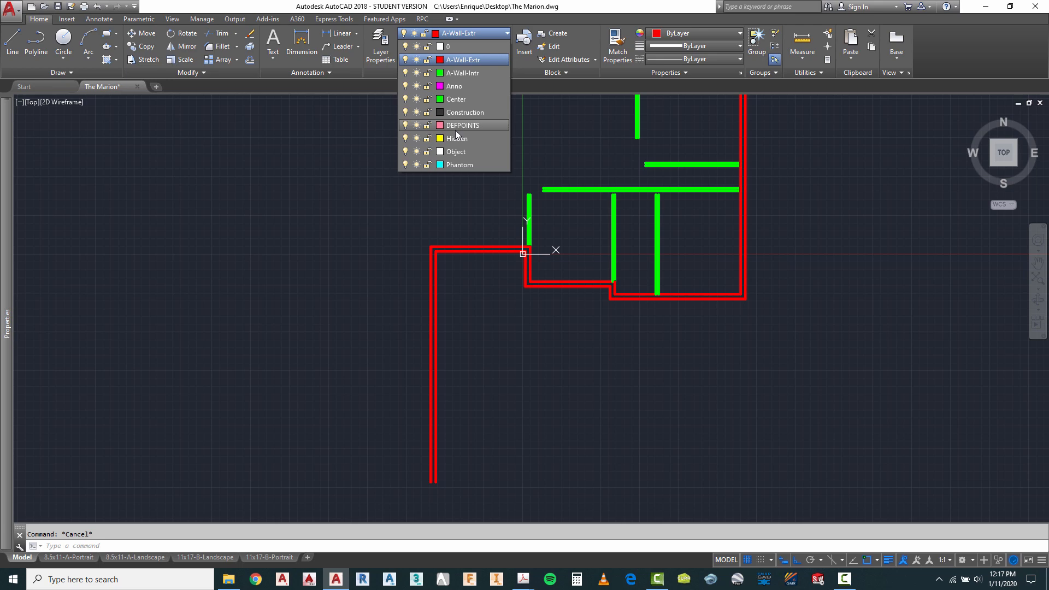
{"action": "left_click", "coordinate": [381, 38]}
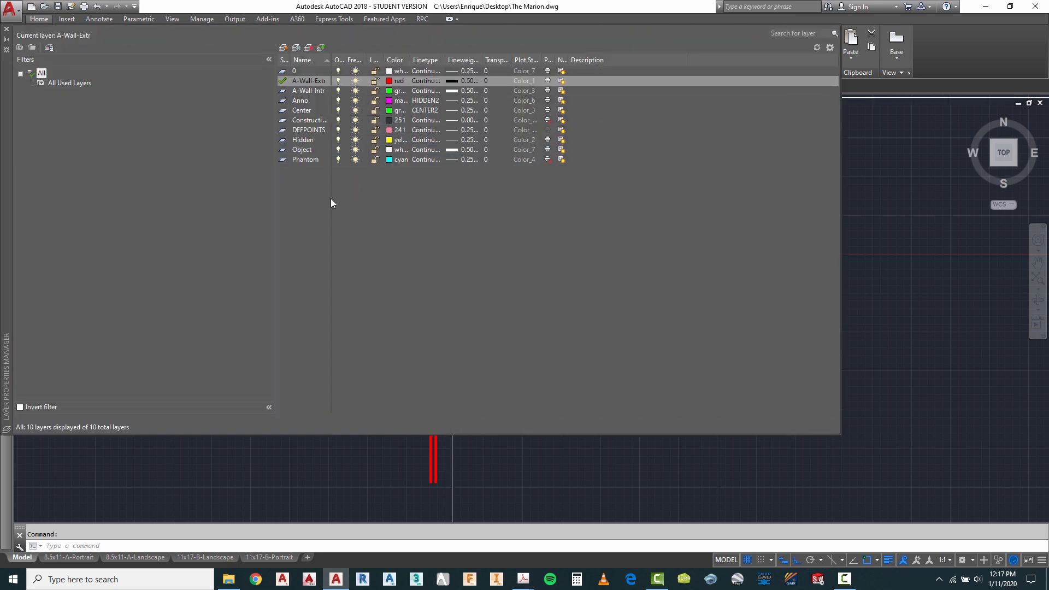
{"action": "left_click", "coordinate": [284, 48]}
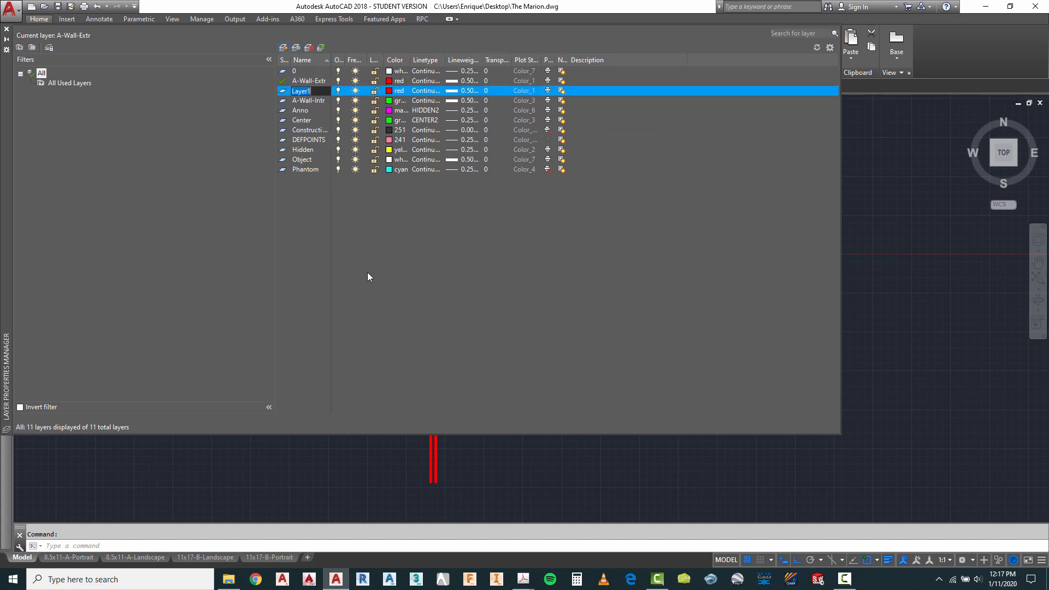
{"action": "type", "text": "A-Sla"}
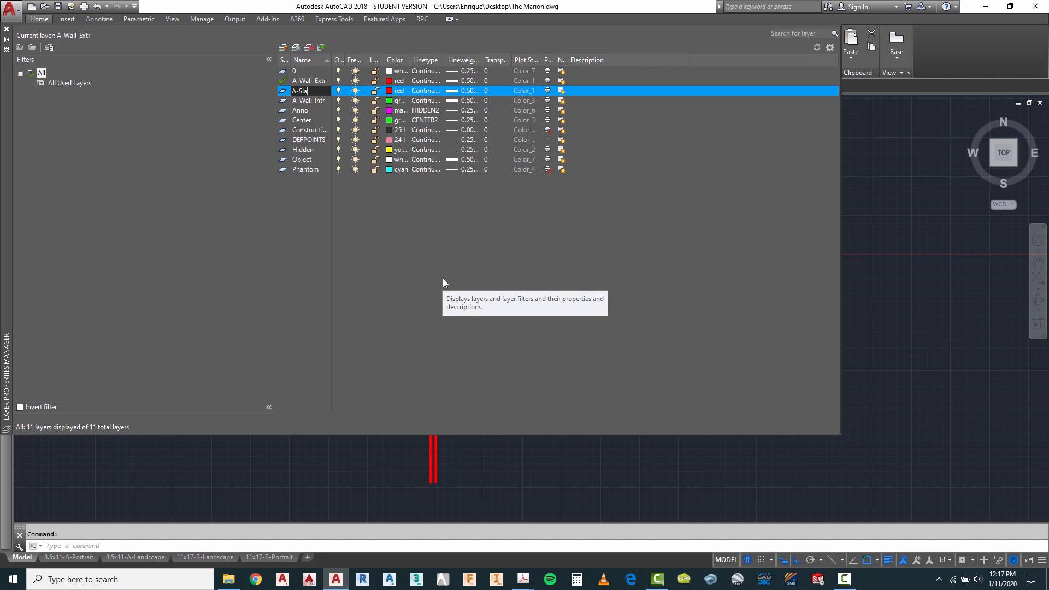
{"action": "type", "text": "b-Edge"}
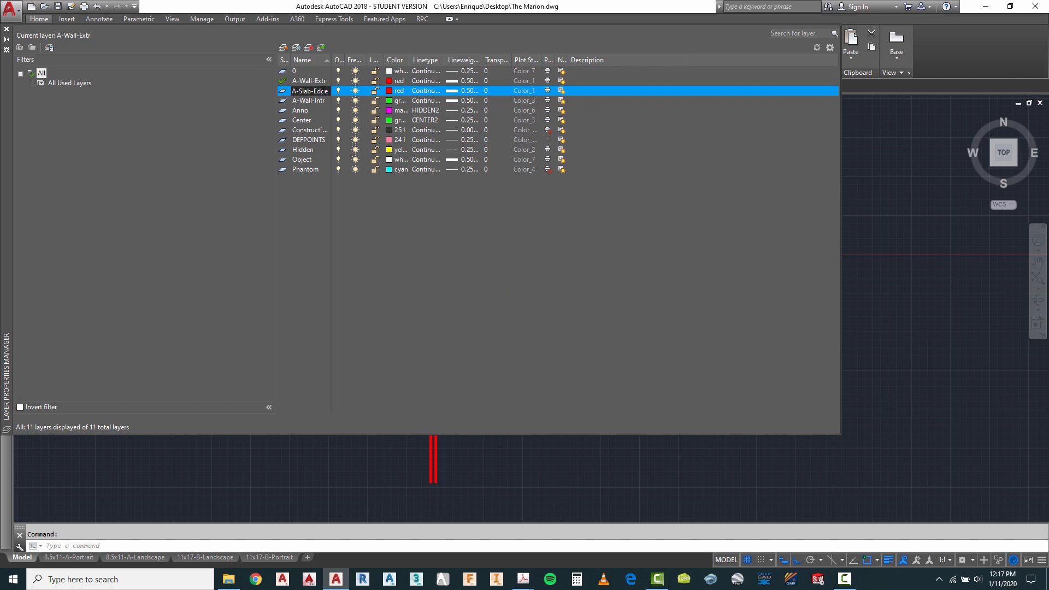
{"action": "key", "text": "Return"}
Step: Give the A-Slab-Edge layer color 252 and a 0.15 mm lineweight, and make it the current layer
{"action": "left_click", "coordinate": [390, 90]}
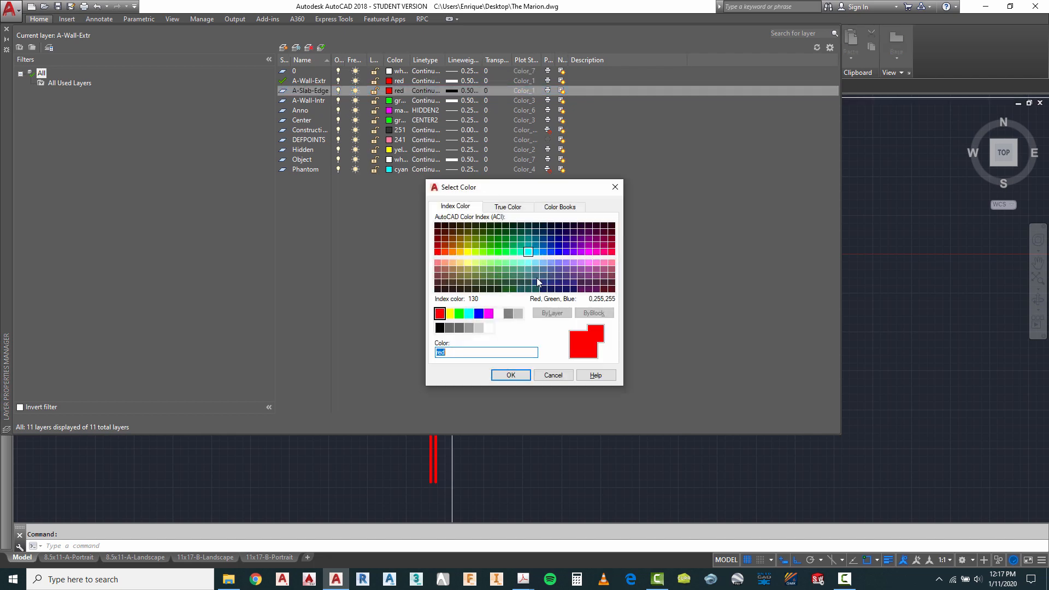
{"action": "left_click", "coordinate": [463, 330]}
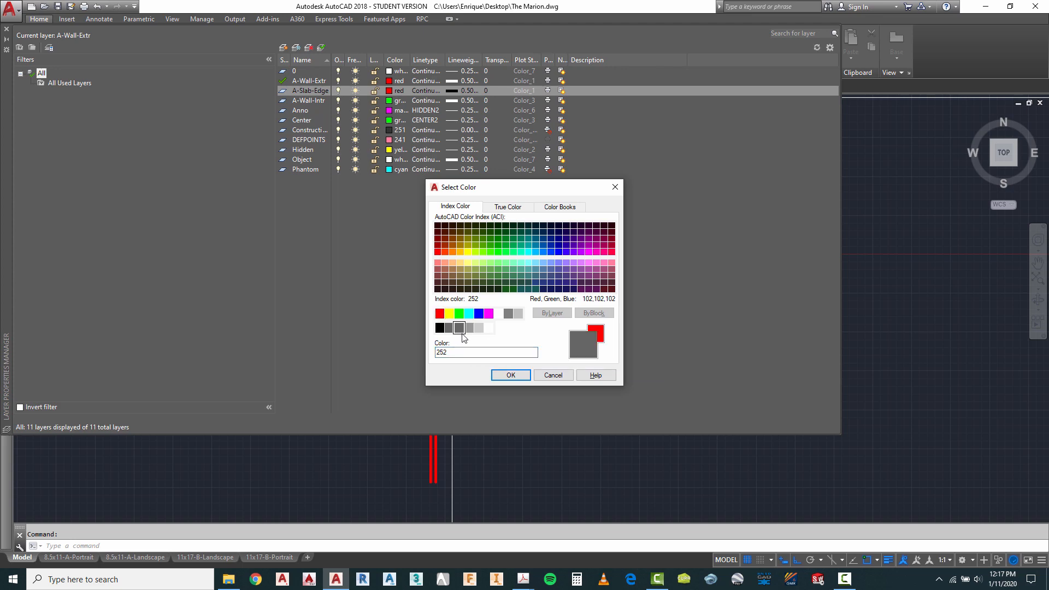
{"action": "left_click", "coordinate": [511, 376]}
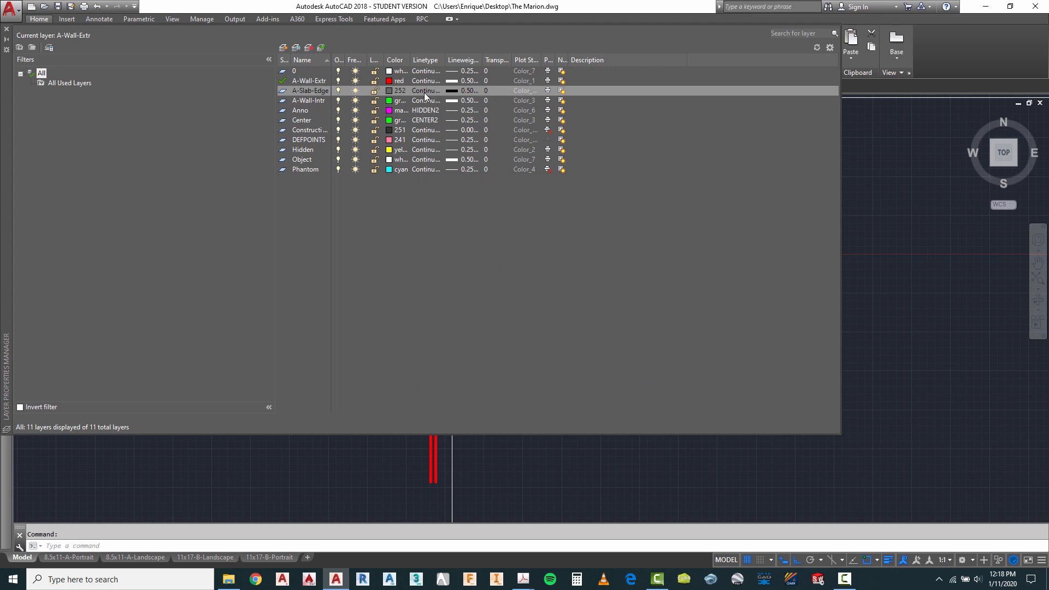
{"action": "left_click", "coordinate": [471, 91]}
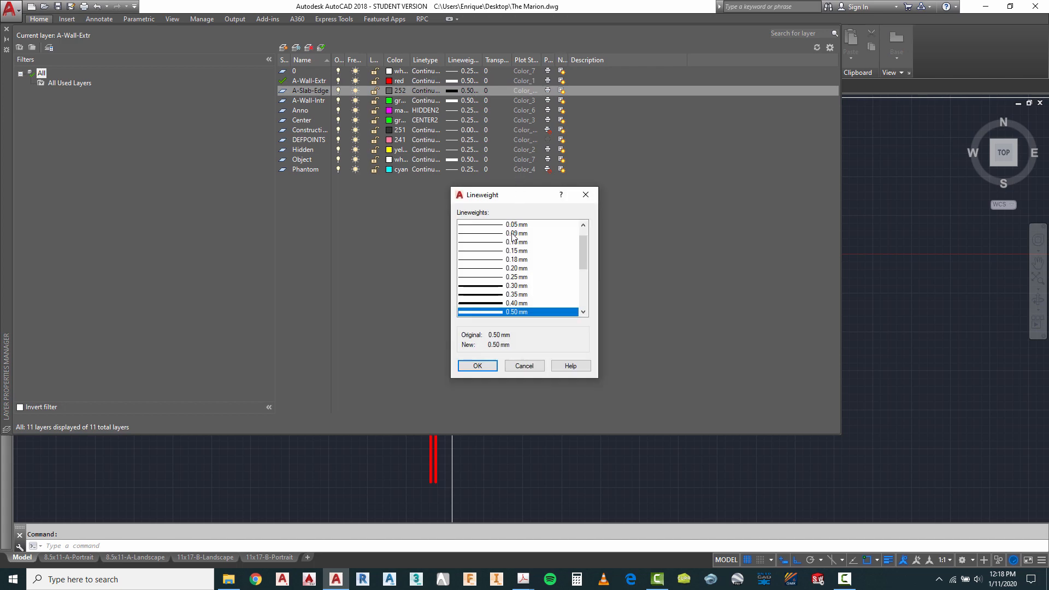
{"action": "left_click", "coordinate": [517, 251]}
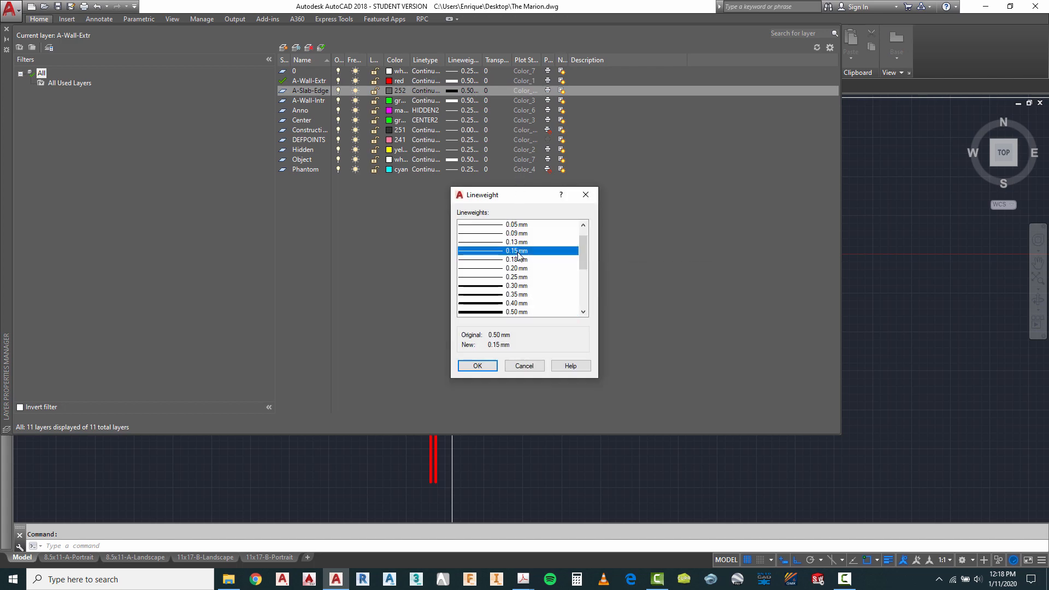
{"action": "left_click", "coordinate": [477, 366]}
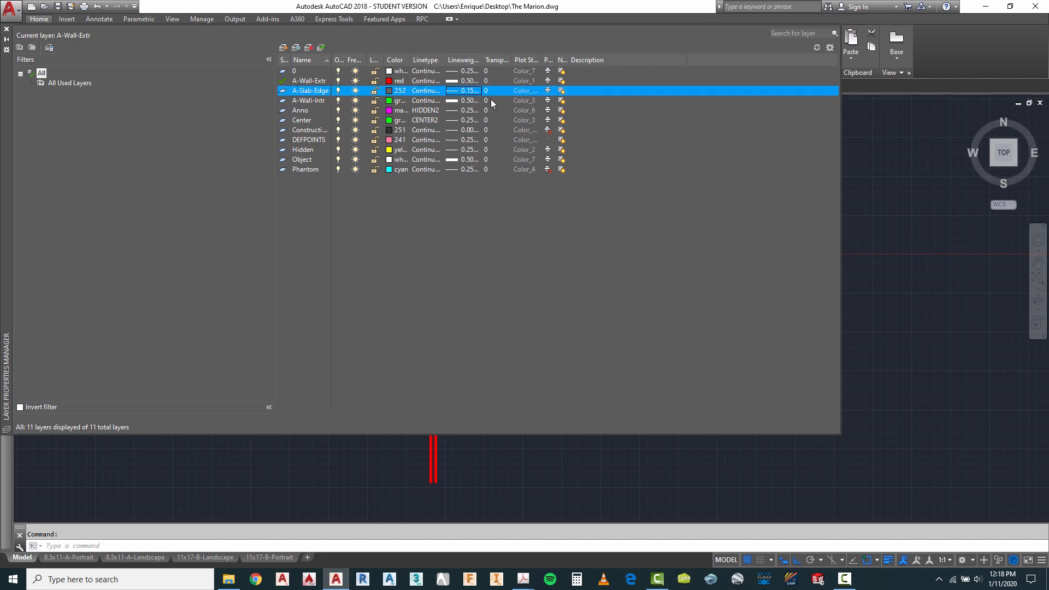
{"action": "double_click", "coordinate": [482, 60]}
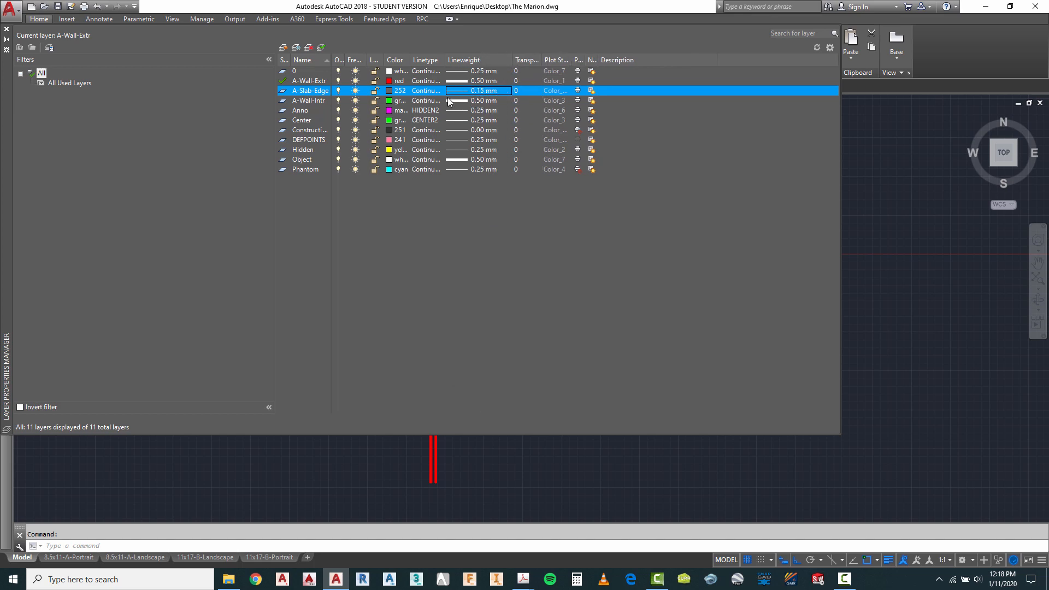
{"action": "left_click", "coordinate": [321, 47]}
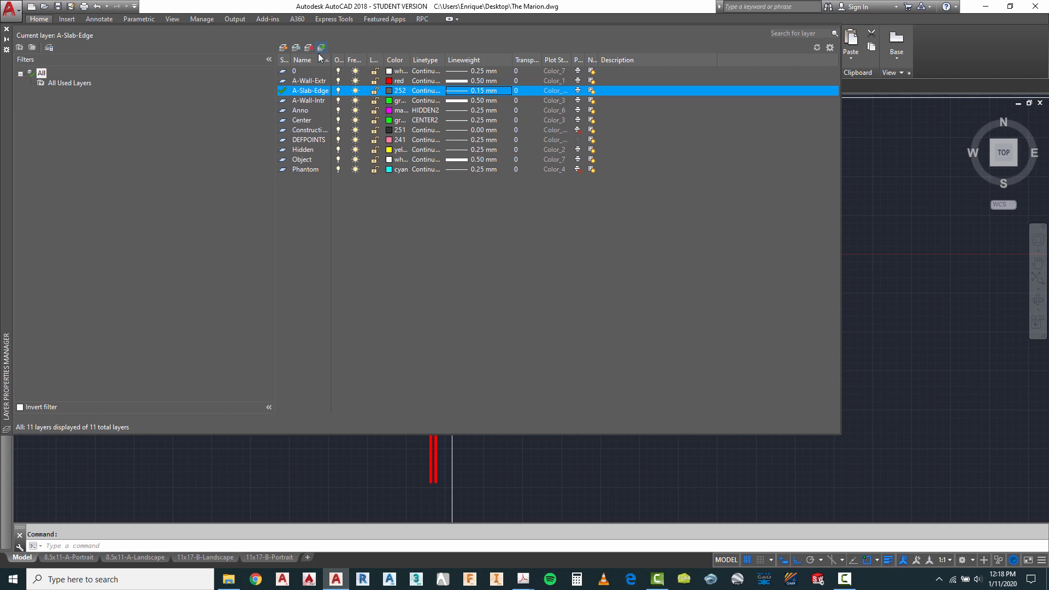
{"action": "left_click", "coordinate": [6, 29]}
Step: Draw a horizontal line from the outer corner of the stepped wall to the garage wall's inner face and on past its outer face
{"action": "left_click", "coordinate": [12, 39]}
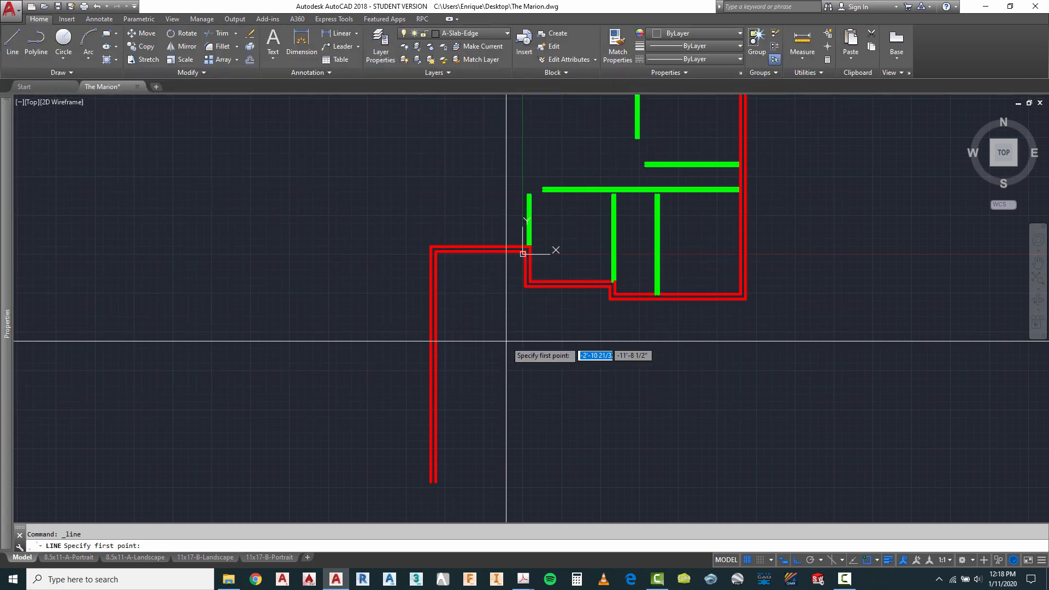
{"action": "left_click", "coordinate": [525, 285]}
{"action": "scroll", "coordinate": [479, 294], "scroll_direction": "up", "scroll_amount": 4}
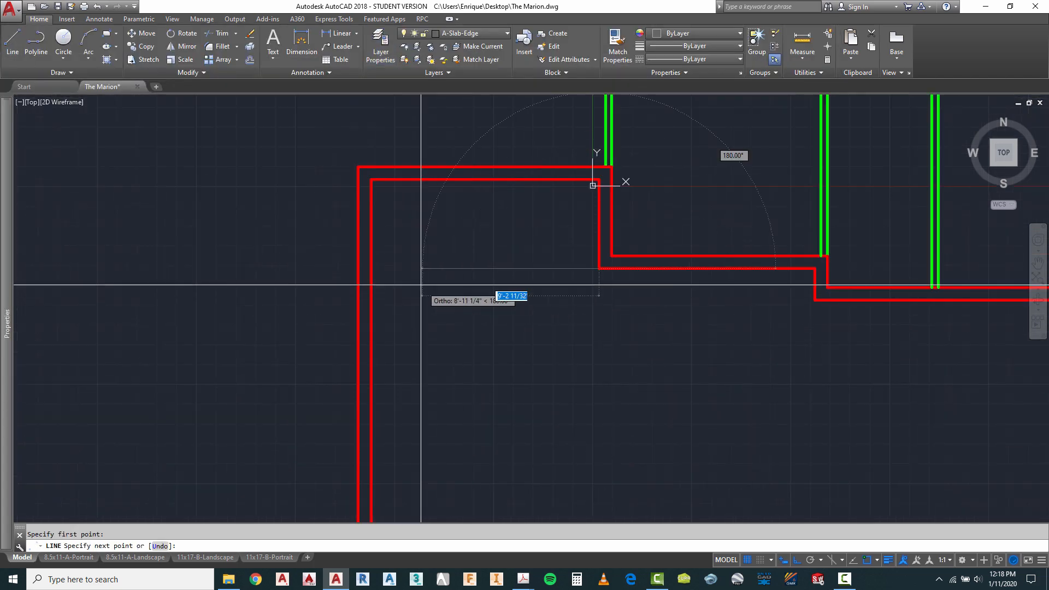
{"action": "left_click", "coordinate": [371, 269]}
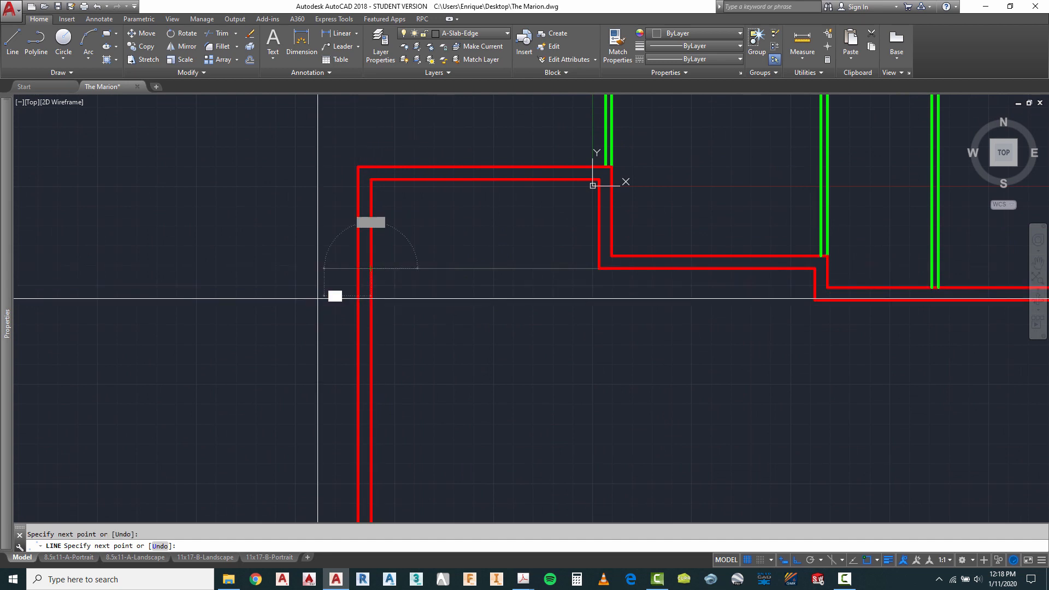
{"action": "left_click", "coordinate": [135, 298]}
{"action": "key", "text": "Escape"}
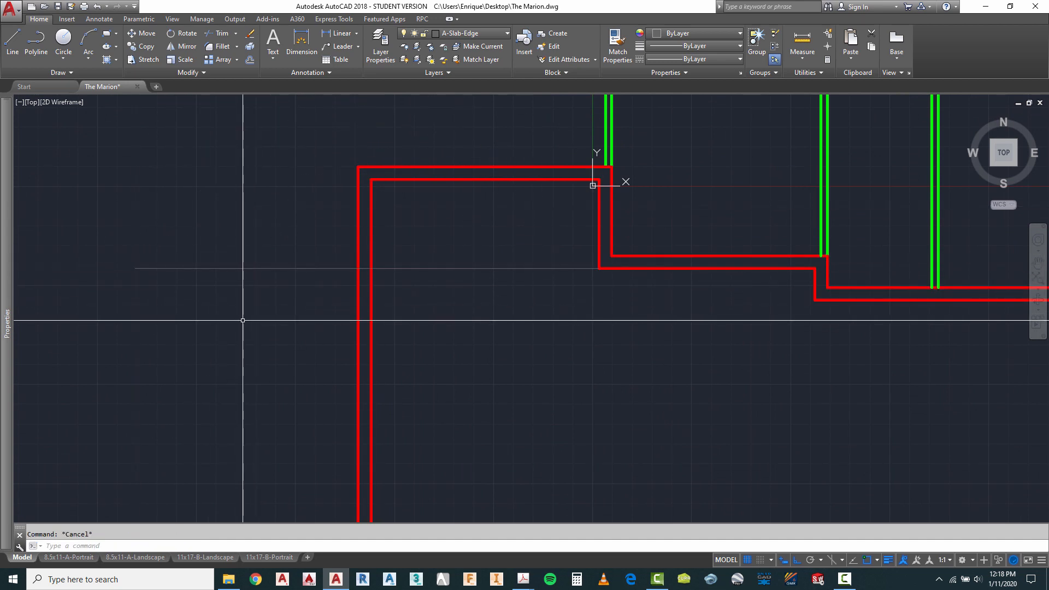
Step: Move the western slab-edge line segment straight up 8"
{"action": "type", "text": "m"}
{"action": "key", "text": "Return"}
{"action": "left_click", "coordinate": [284, 260]}
{"action": "left_click", "coordinate": [262, 292]}
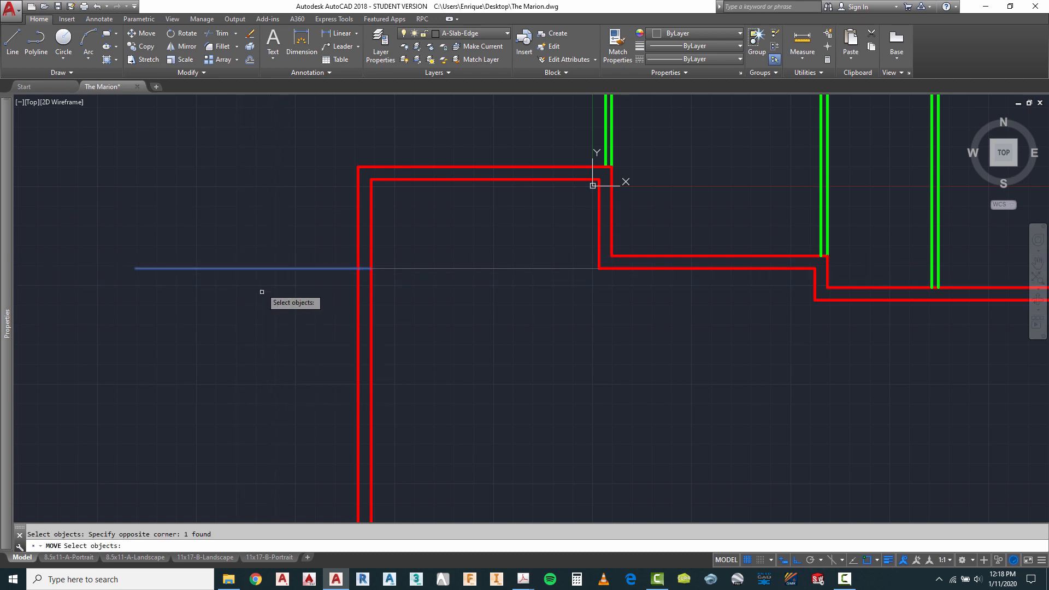
{"action": "key", "text": "Return"}
{"action": "left_click", "coordinate": [265, 347]}
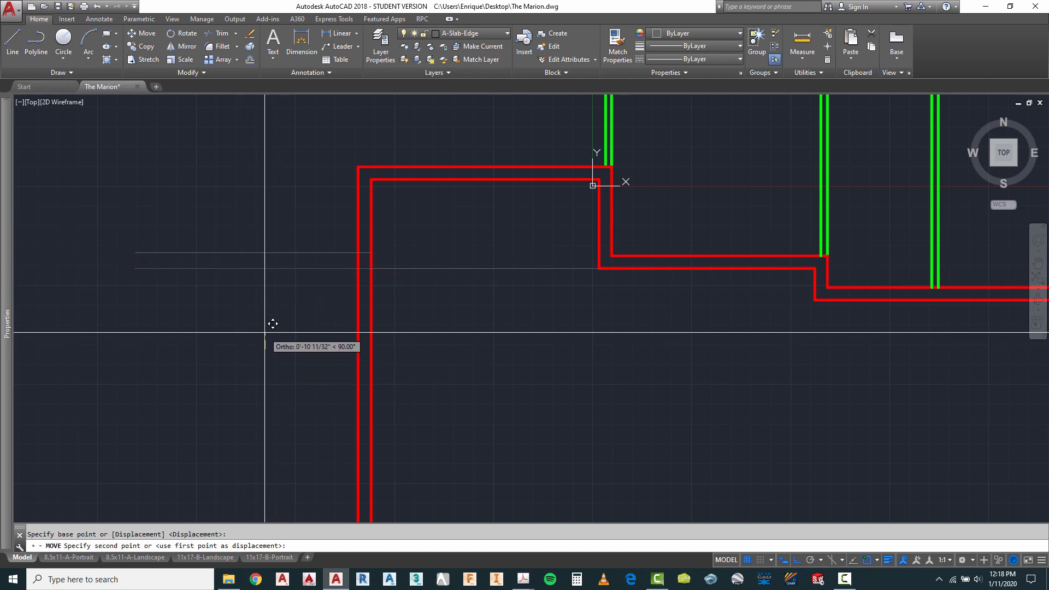
{"action": "type", "text": "8"}
{"action": "key", "text": "Escape"}
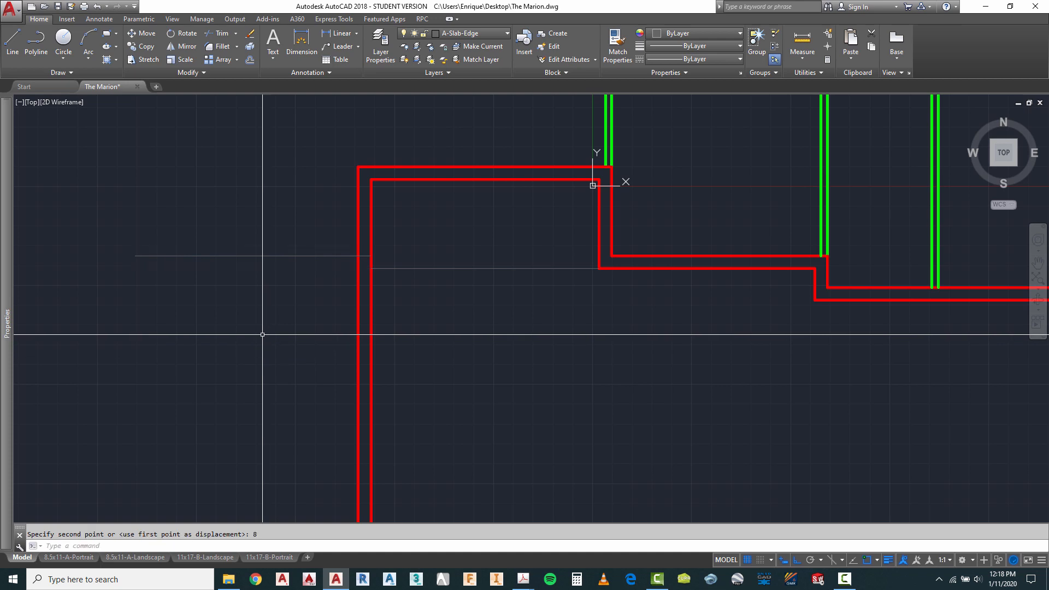
{"action": "scroll", "coordinate": [341, 253], "scroll_direction": "down", "scroll_amount": 4}
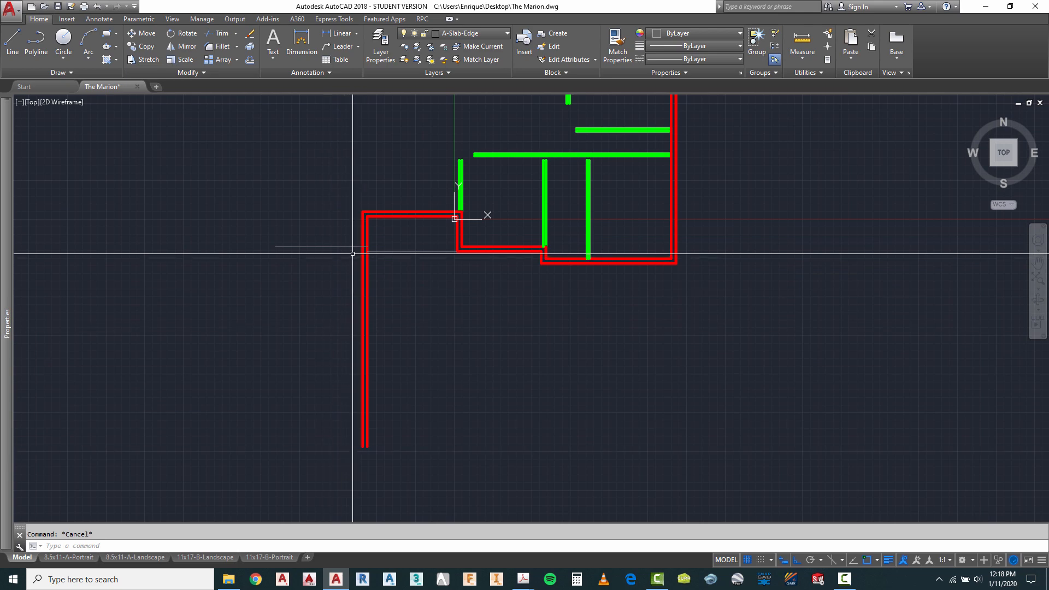
Step: Move the horizontal line segment west of the stepped wall onto the A-Wall-Intr layer
{"action": "scroll", "coordinate": [350, 224], "scroll_direction": "up", "scroll_amount": 2}
{"action": "left_click", "coordinate": [339, 227]}
{"action": "left_click", "coordinate": [305, 277]}
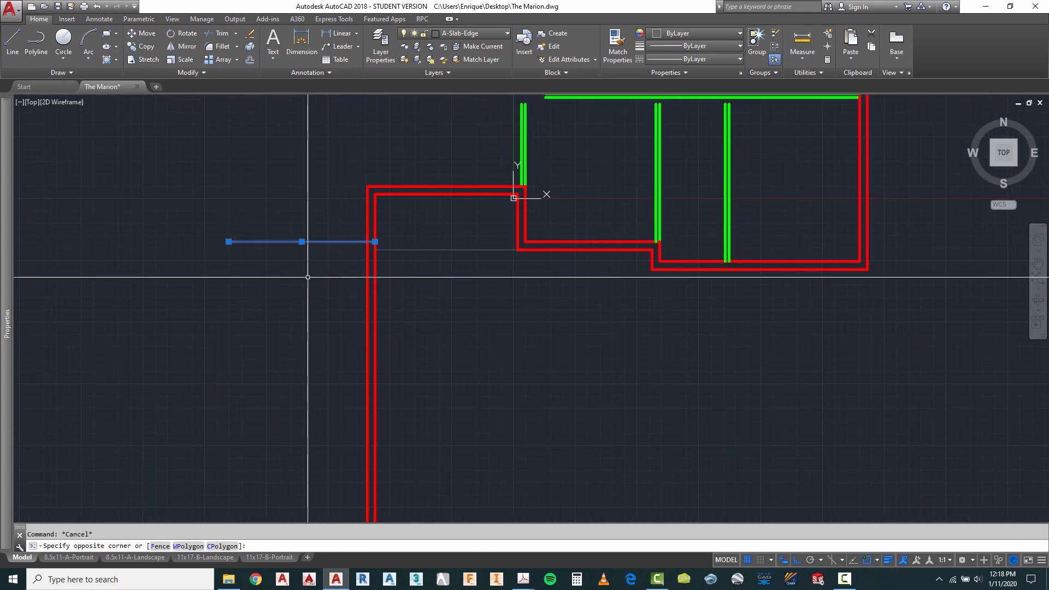
{"action": "left_click", "coordinate": [485, 34]}
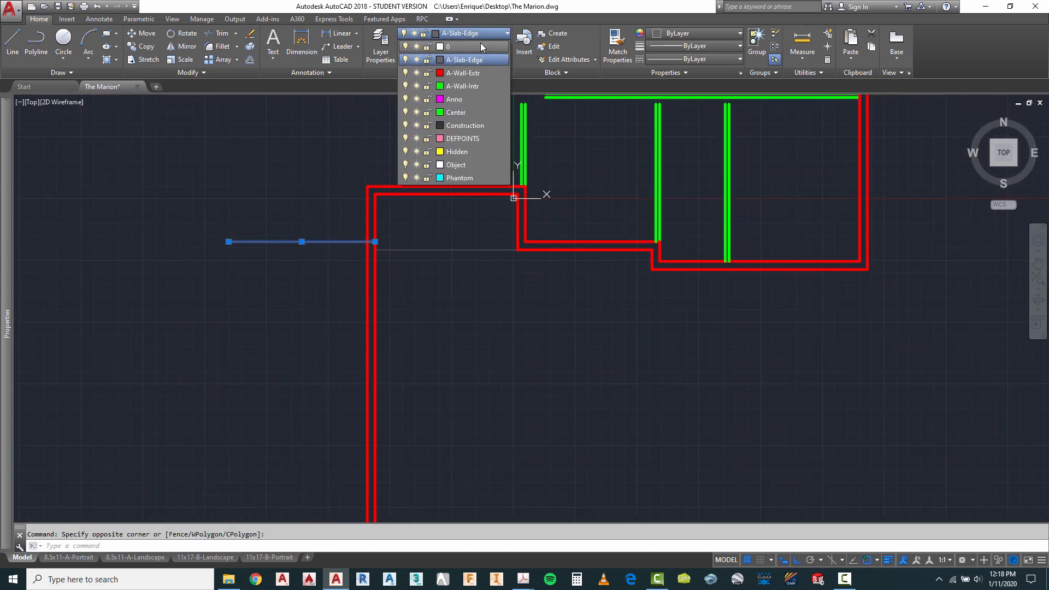
{"action": "left_click", "coordinate": [474, 87]}
{"action": "scroll", "coordinate": [368, 235], "scroll_direction": "up", "scroll_amount": 4}
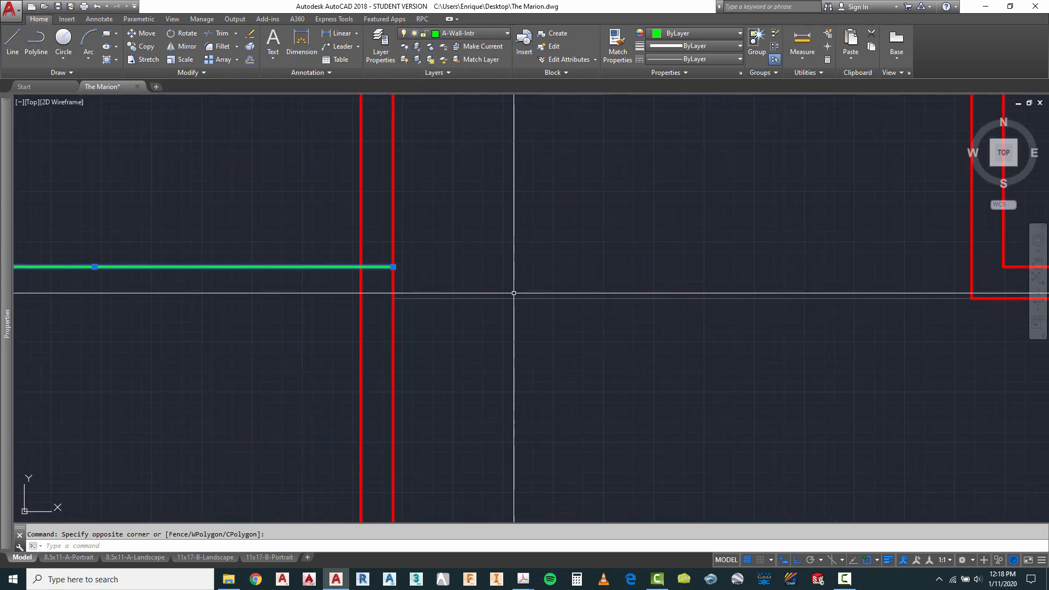
{"action": "scroll", "coordinate": [505, 284], "scroll_direction": "down", "scroll_amount": 2}
{"action": "key", "text": "Escape"}
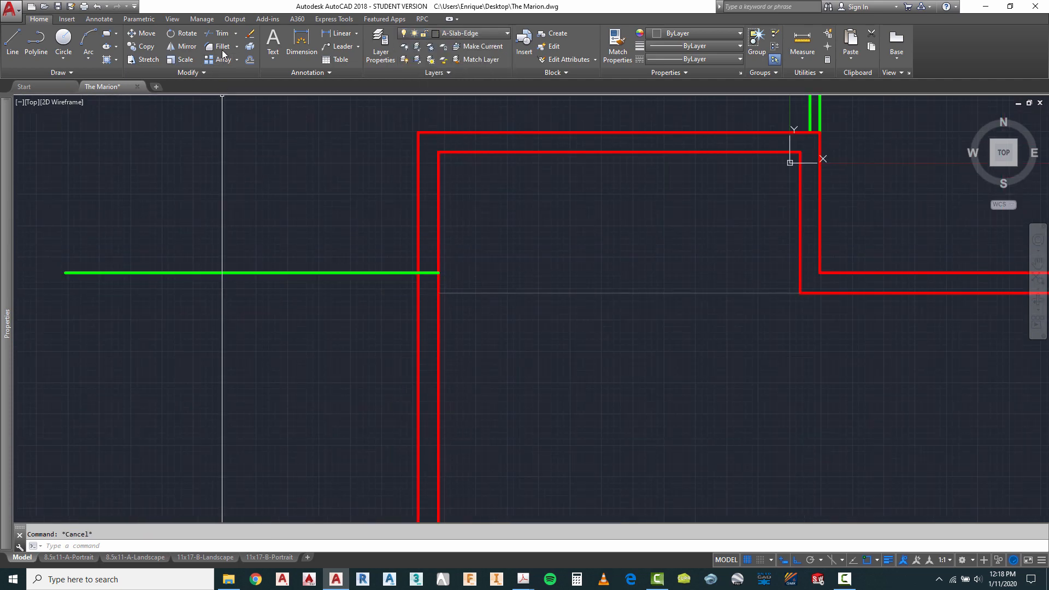
Step: Trim the horizontal interior wall line back to the west face of the garage's east wall
{"action": "left_click", "coordinate": [221, 33]}
{"action": "left_click", "coordinate": [421, 243]}
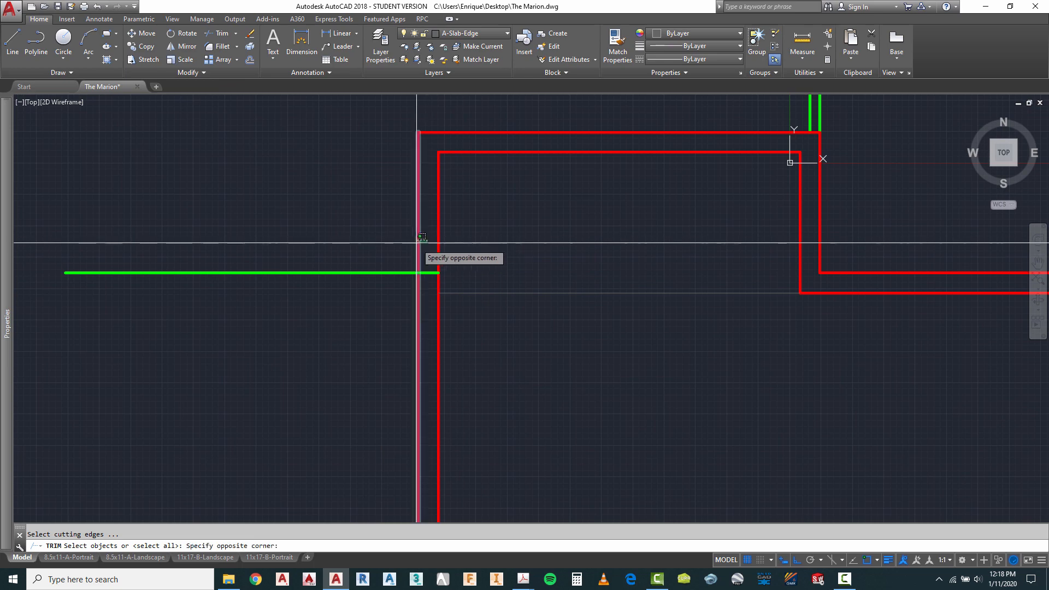
{"action": "key", "text": "Return"}
{"action": "left_click", "coordinate": [427, 271]}
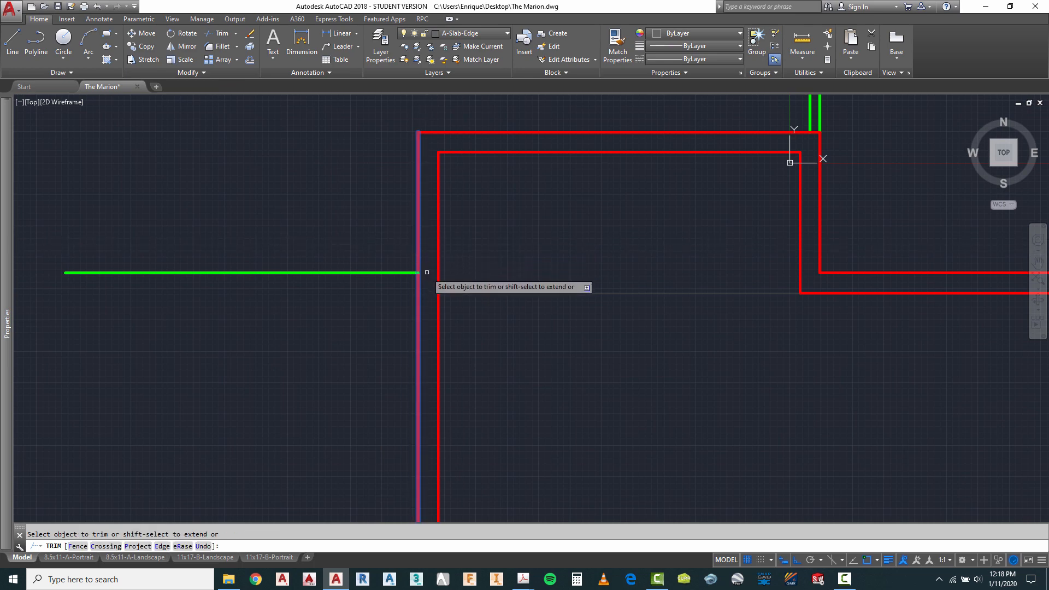
{"action": "key", "text": "Escape"}
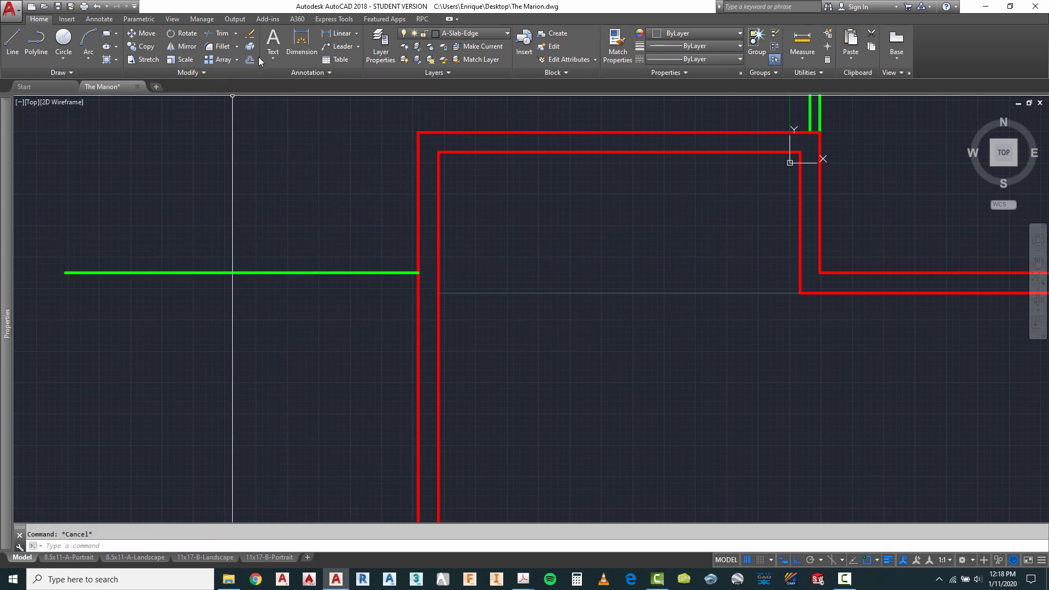
Step: Offset the horizontal interior wall line 4" upward to form the garage's rear wall
{"action": "left_click", "coordinate": [251, 59]}
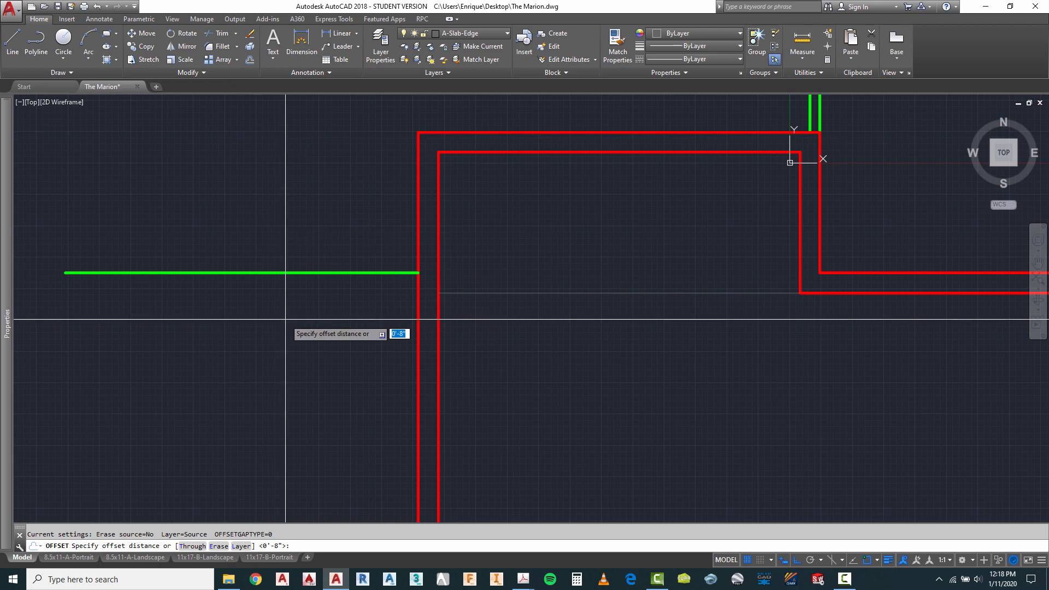
{"action": "type", "text": "4"}
{"action": "key", "text": "Return"}
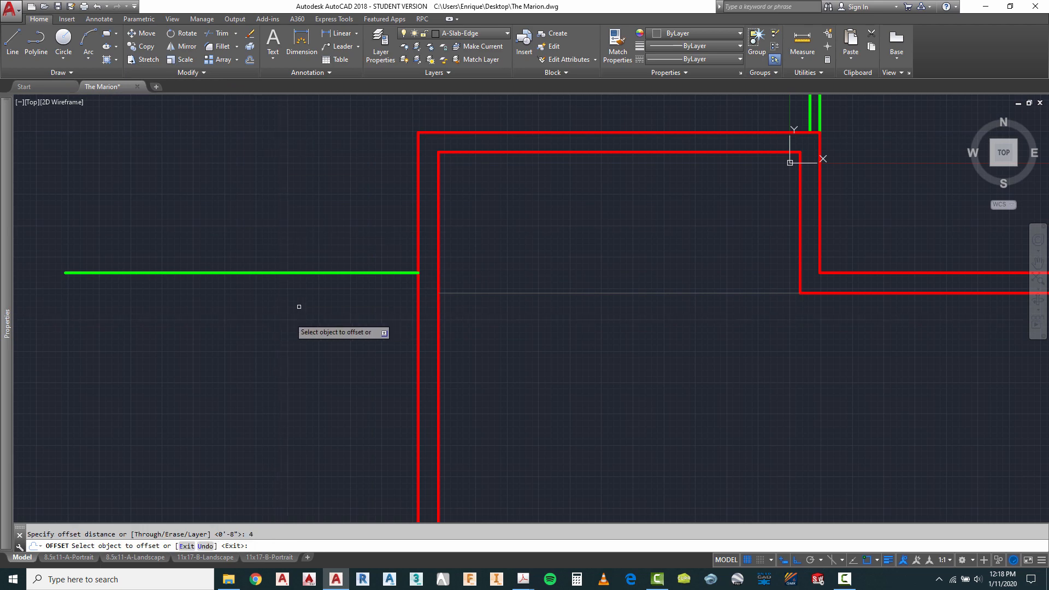
{"action": "left_click", "coordinate": [311, 271]}
{"action": "left_click", "coordinate": [324, 234]}
{"action": "scroll", "coordinate": [385, 177], "scroll_direction": "down", "scroll_amount": 2}
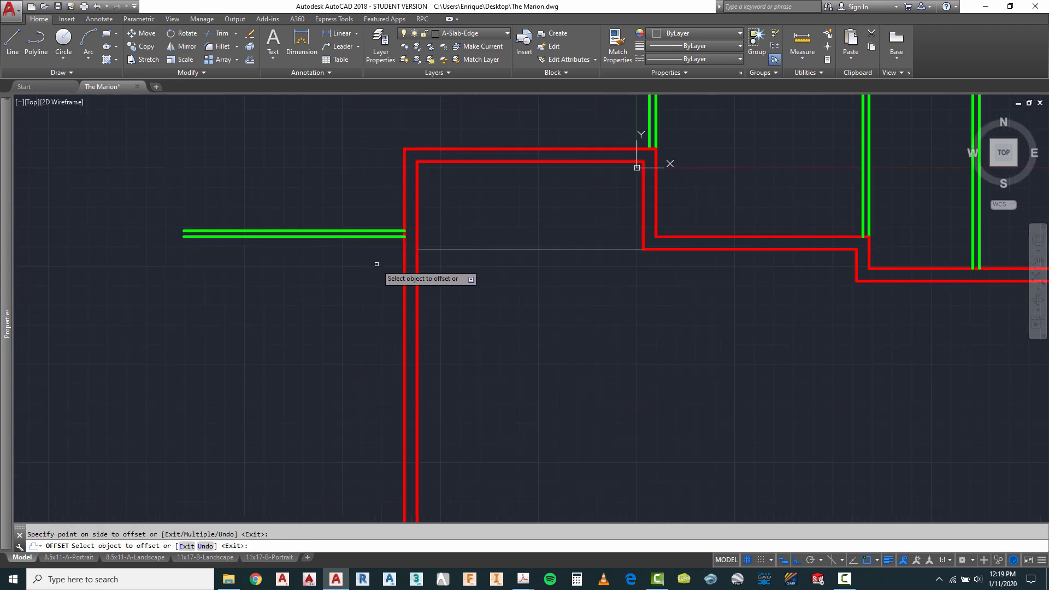
{"action": "key", "text": "Escape"}
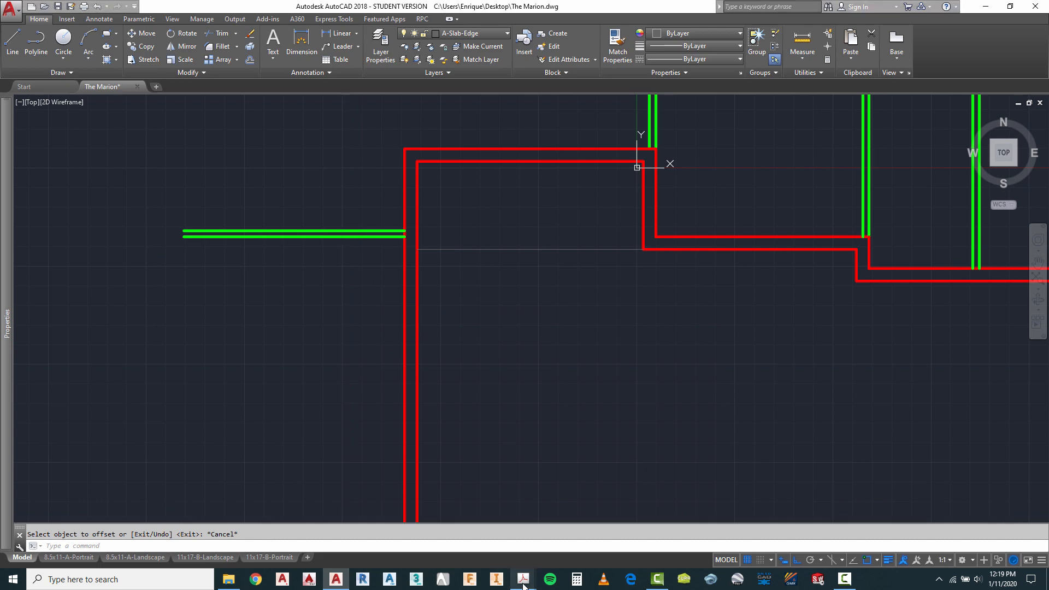
Step: Check the garage size on the red-line PDF, return to AutoCAD and offset the rear wall's lower line 22' downward
{"action": "mouse_move", "coordinate": [523, 585]}
{"action": "left_click", "coordinate": [498, 549]}
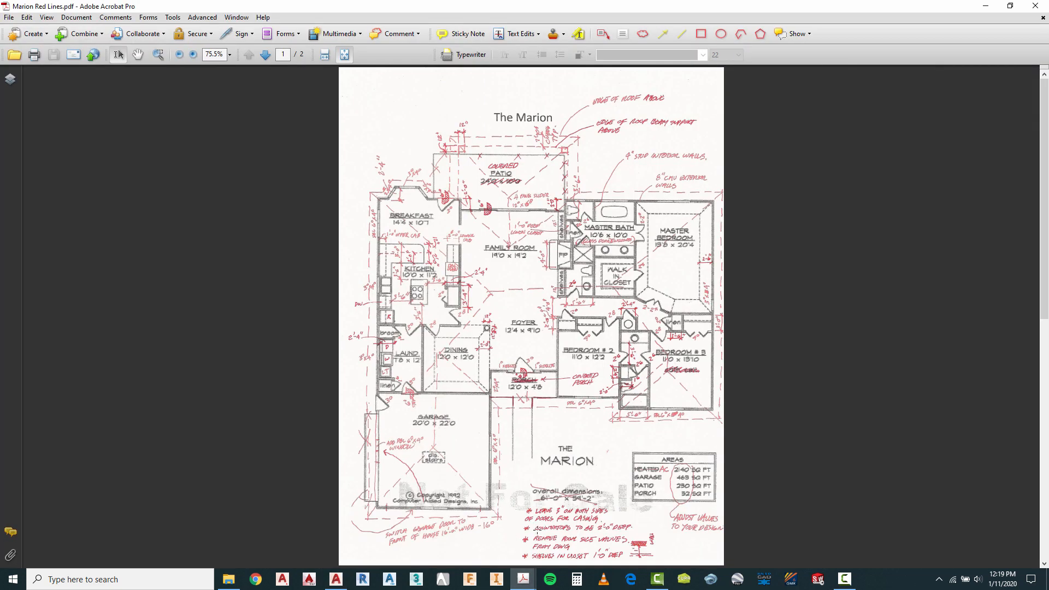
{"action": "left_click", "coordinate": [341, 580]}
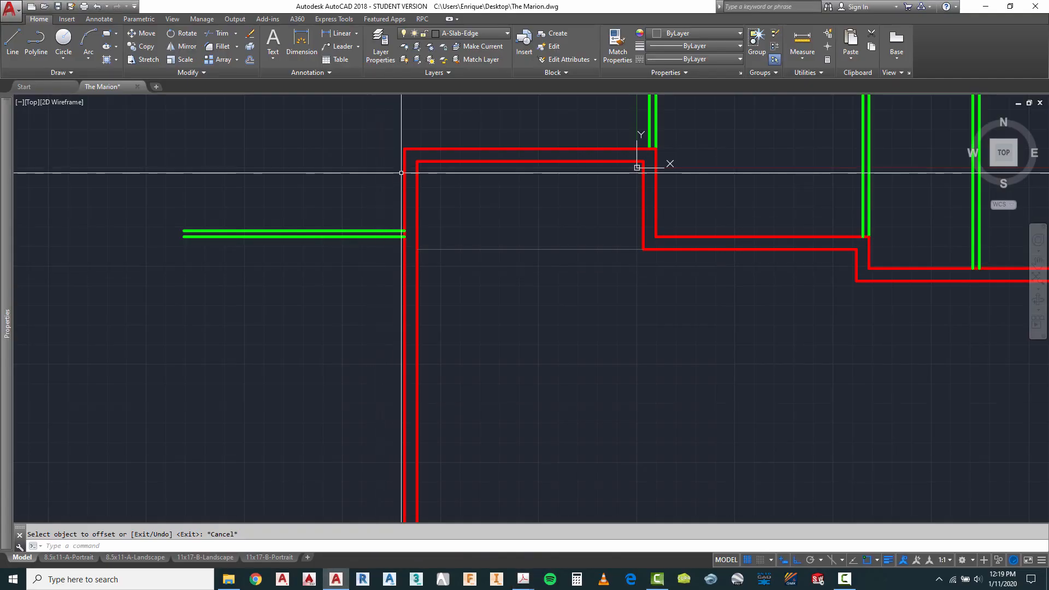
{"action": "scroll", "coordinate": [403, 169], "scroll_direction": "down", "scroll_amount": 2}
{"action": "scroll", "coordinate": [367, 223], "scroll_direction": "up", "scroll_amount": 2}
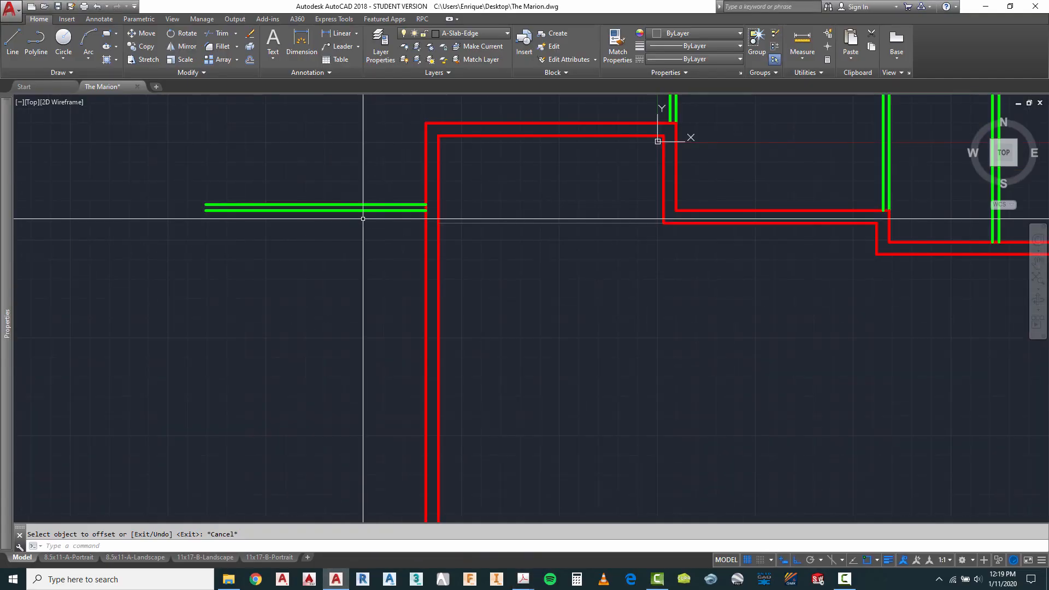
{"action": "left_click", "coordinate": [252, 63]}
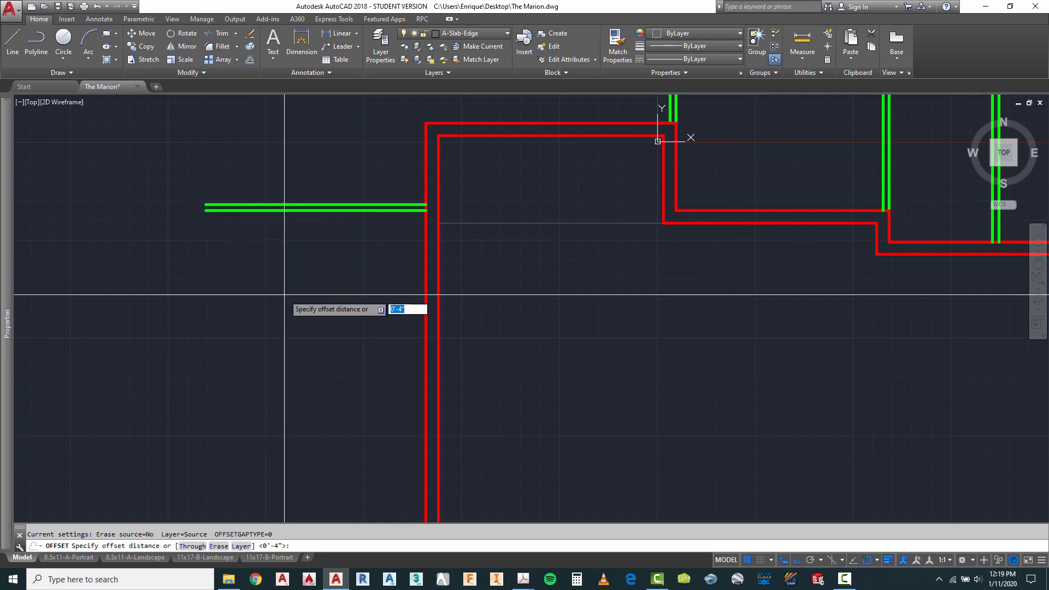
{"action": "type", "text": "22"}
{"action": "key", "text": "Return"}
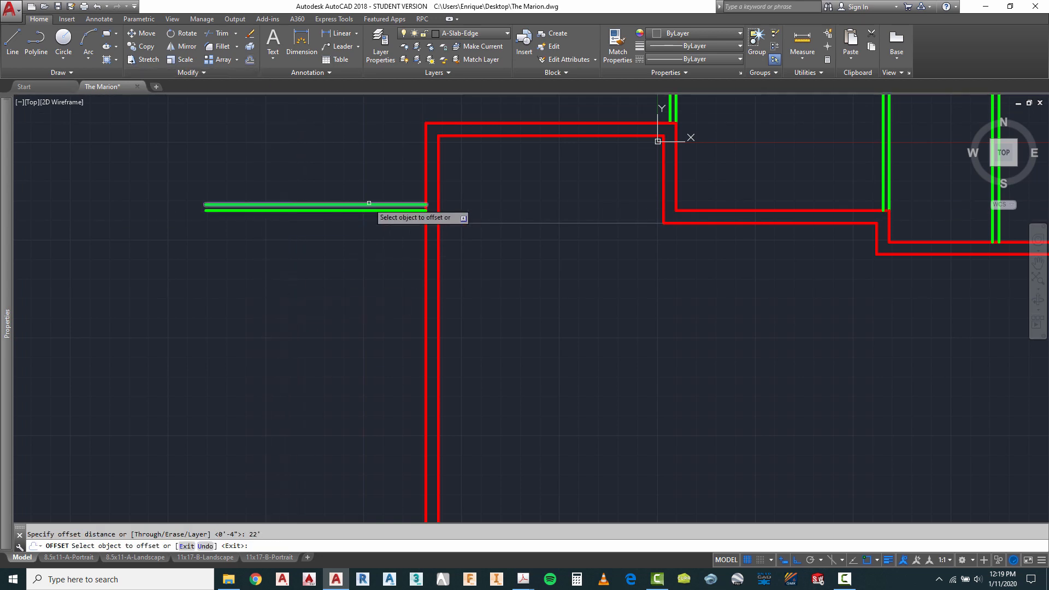
{"action": "left_click", "coordinate": [364, 208]}
{"action": "left_click", "coordinate": [363, 224]}
{"action": "scroll", "coordinate": [364, 208], "scroll_direction": "down", "scroll_amount": 4}
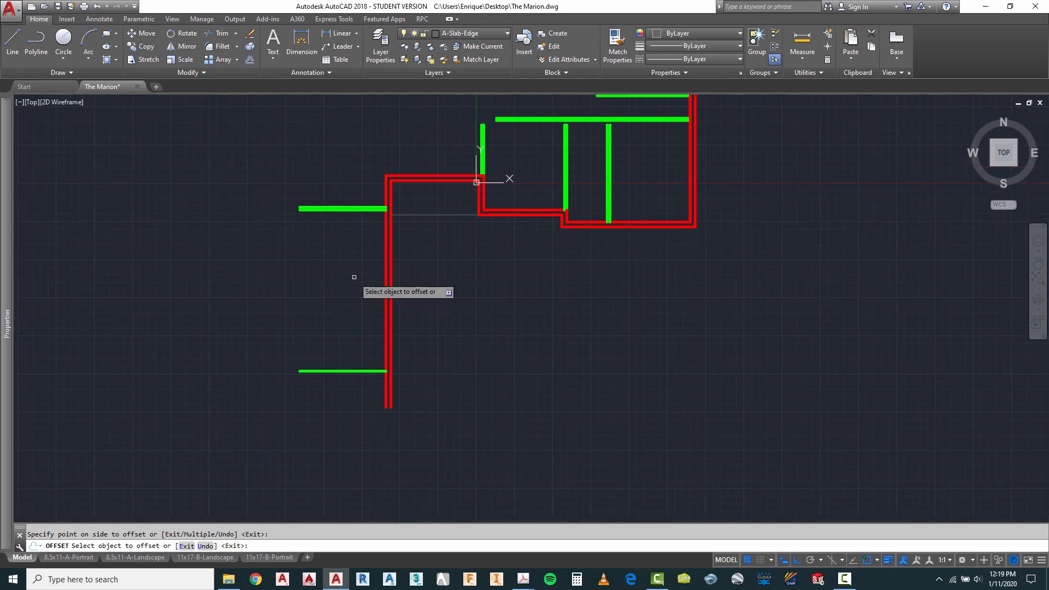
{"action": "scroll", "coordinate": [355, 377], "scroll_direction": "up", "scroll_amount": 2}
{"action": "key", "text": "Escape"}
Step: Move the garage's front wall line onto the A-Wall-Extr layer
{"action": "left_click_drag", "start_coordinate": [364, 354], "coordinate": [342, 391]}
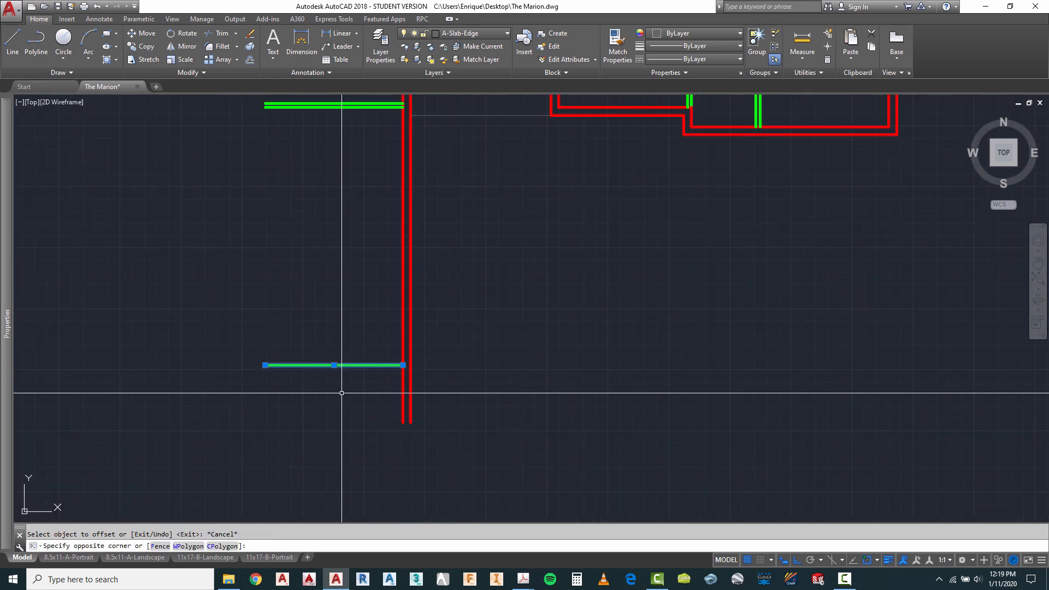
{"action": "left_click", "coordinate": [474, 34]}
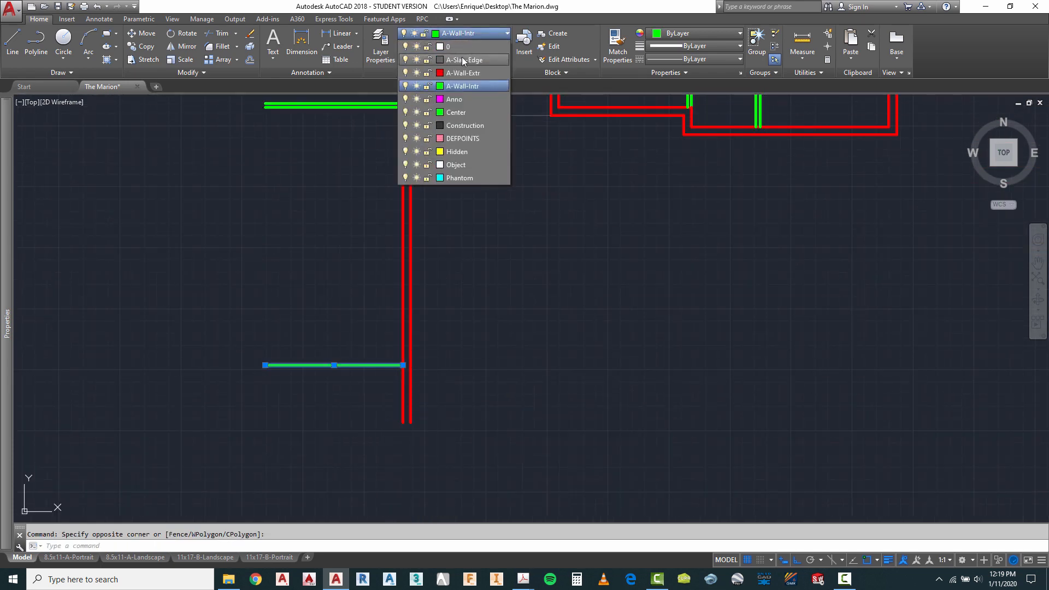
{"action": "left_click", "coordinate": [466, 76]}
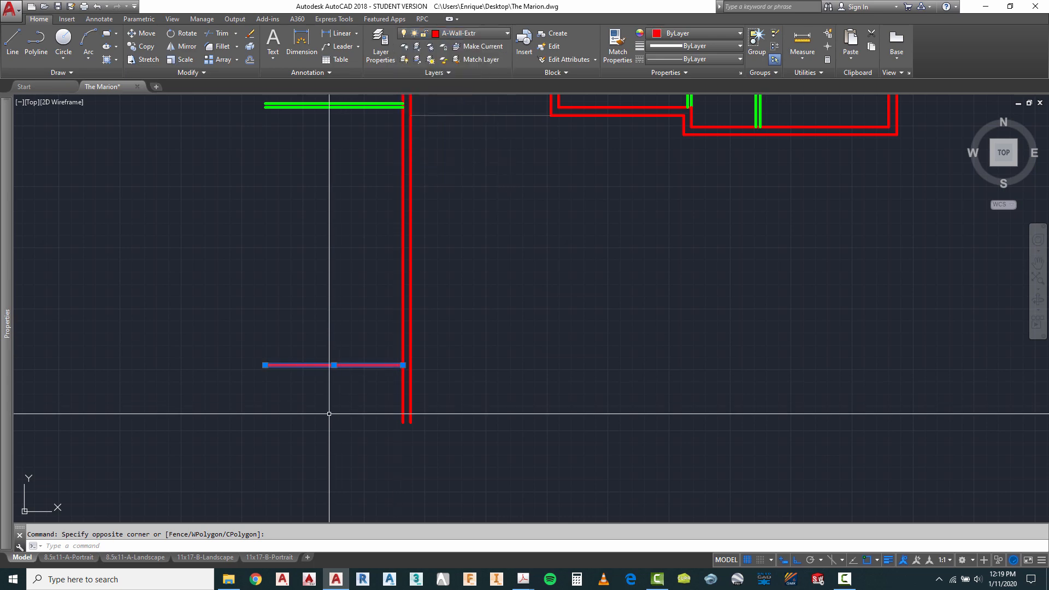
{"action": "key", "text": "Escape"}
Step: Offset the garage's front wall line 8" downward to create its outer face
{"action": "type", "text": "o"}
{"action": "key", "text": "Return"}
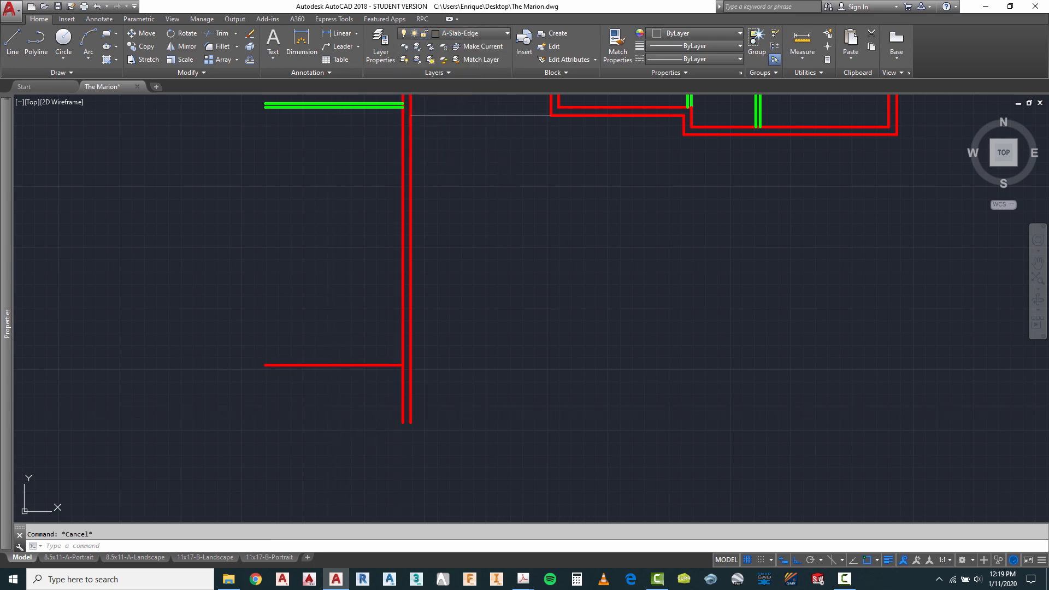
{"action": "type", "text": "8"}
{"action": "key", "text": "Return"}
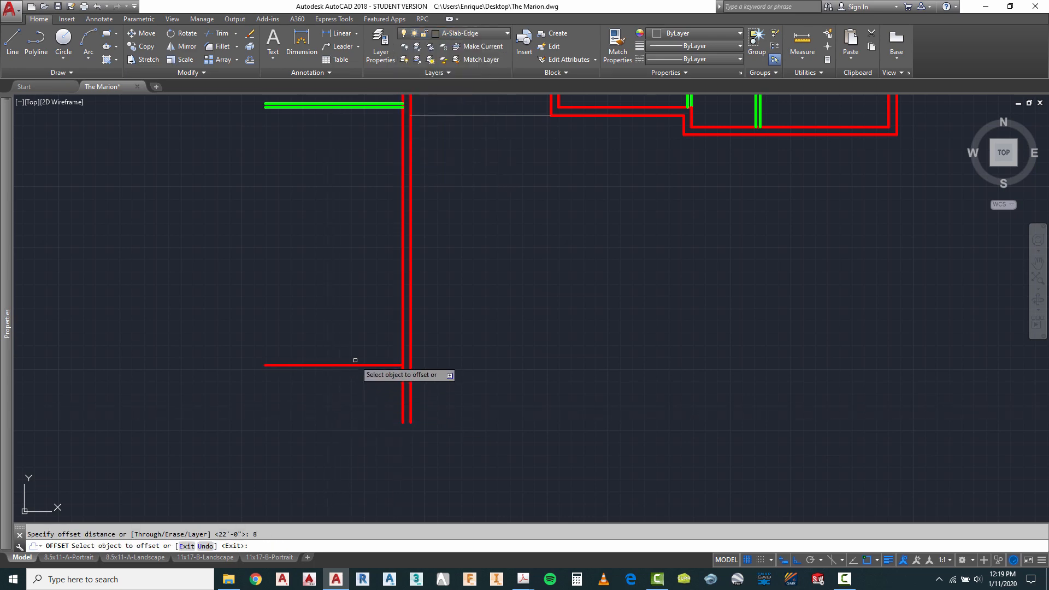
{"action": "left_click", "coordinate": [356, 365]}
{"action": "left_click", "coordinate": [390, 387]}
{"action": "scroll", "coordinate": [390, 388], "scroll_direction": "up", "scroll_amount": 2}
{"action": "key", "text": "Return"}
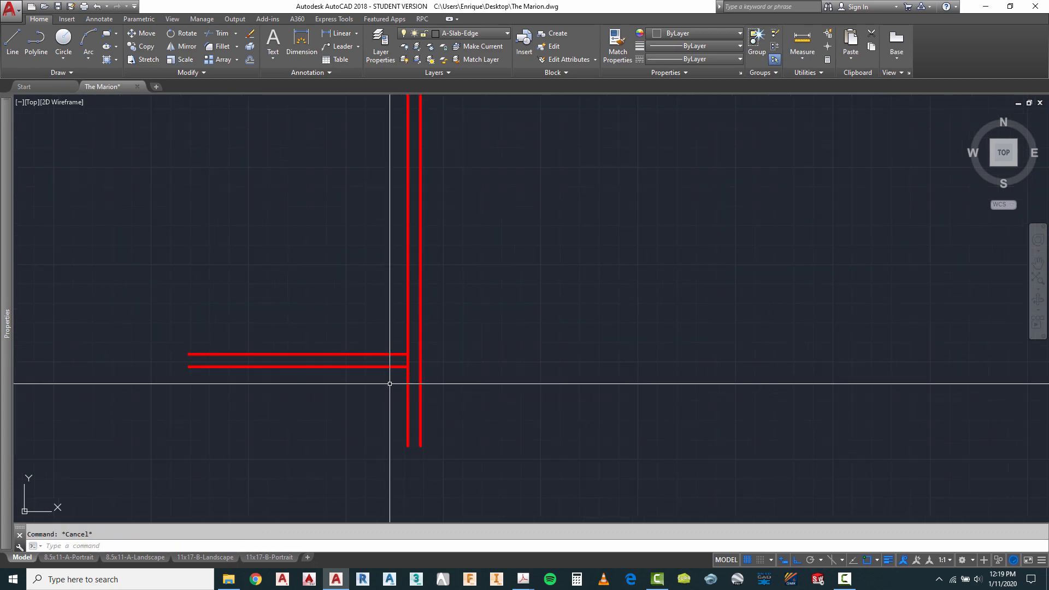
Step: Fillet the inner and outer lines of the garage's front and east walls into square corners
{"action": "type", "text": "f"}
{"action": "key", "text": "Return"}
{"action": "left_click", "coordinate": [400, 355]}
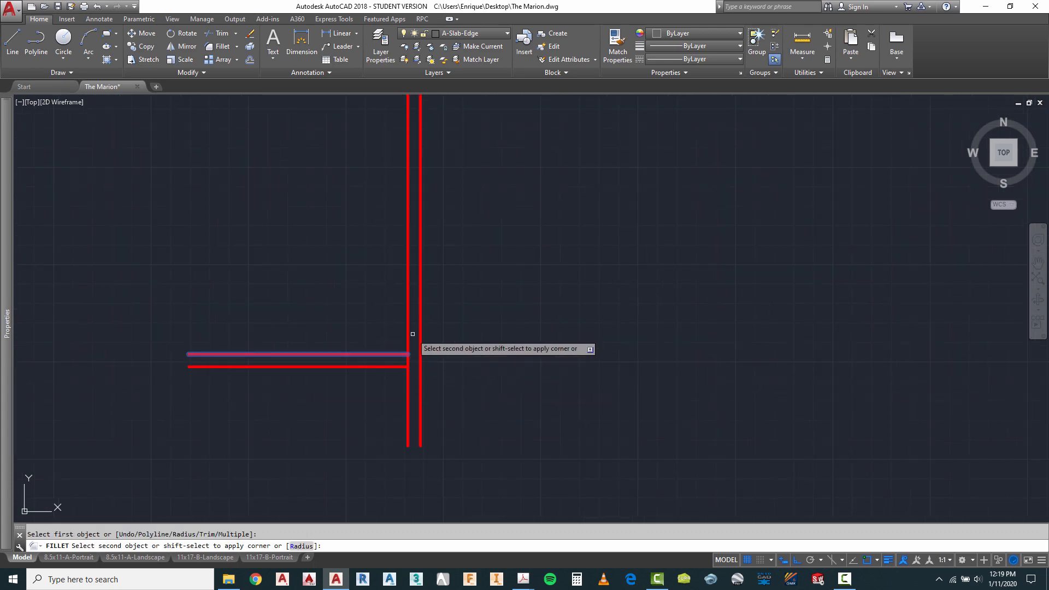
{"action": "left_click", "coordinate": [404, 363]}
{"action": "key", "text": "Return"}
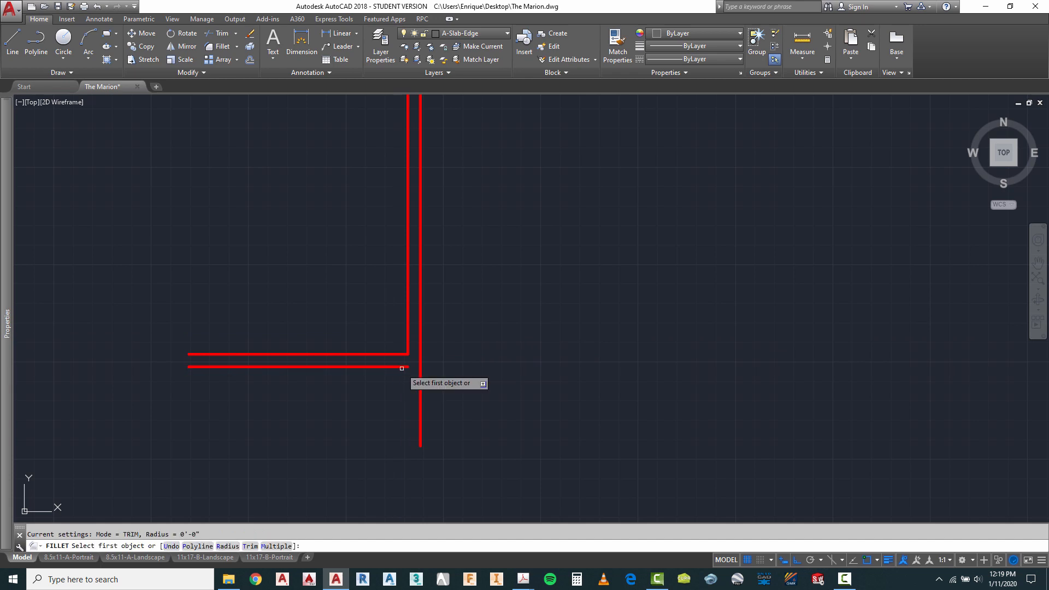
{"action": "left_click", "coordinate": [408, 366]}
{"action": "left_click", "coordinate": [421, 364]}
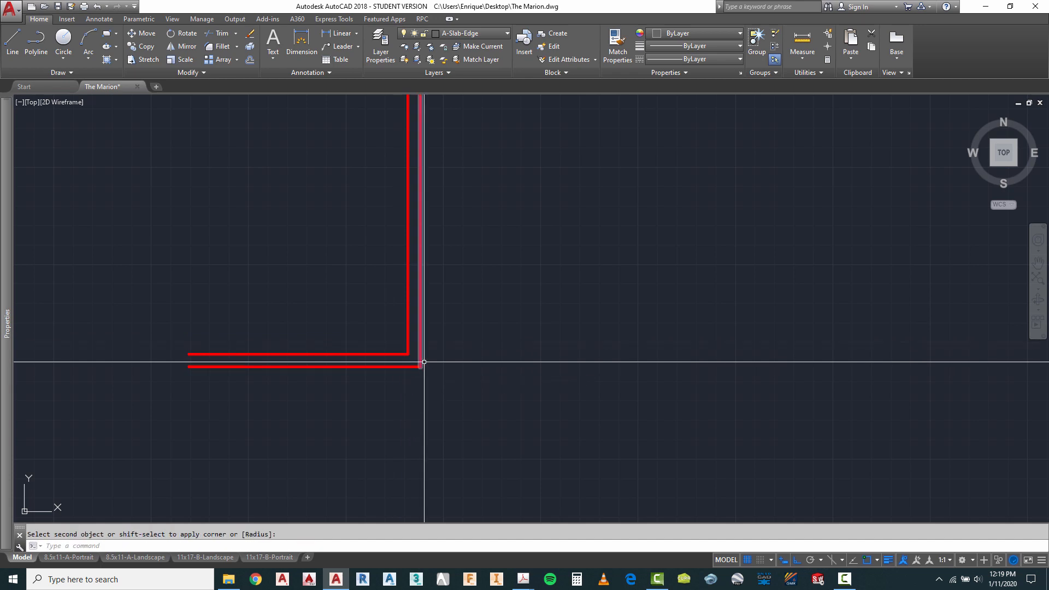
{"action": "scroll", "coordinate": [418, 365], "scroll_direction": "down", "scroll_amount": 4}
{"action": "key", "text": "Escape"}
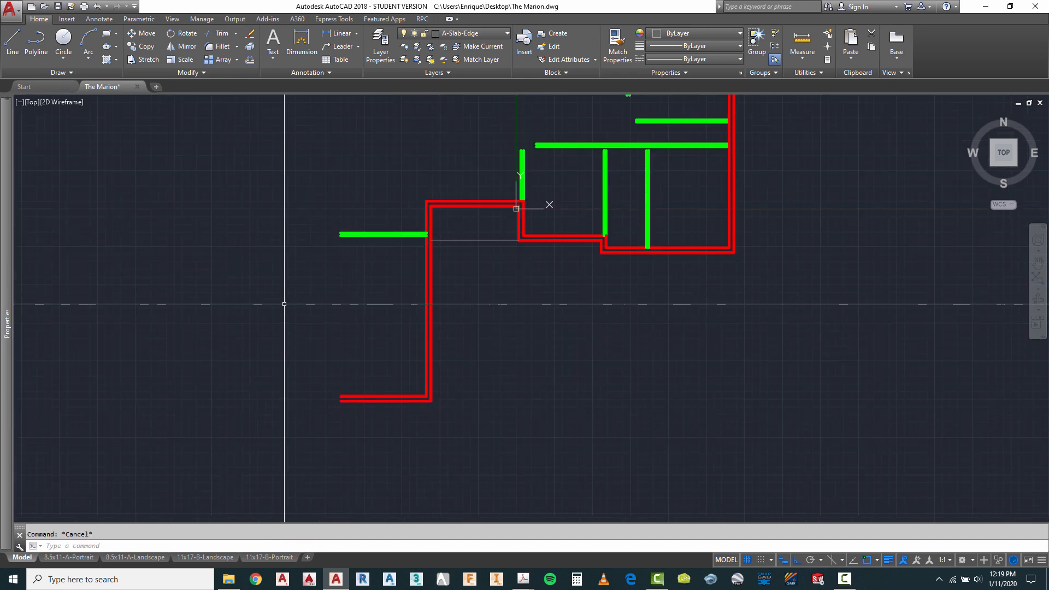
Step: Recheck the garage width on the red-line PDF, return to AutoCAD and offset the east wall's inner face 20' west
{"action": "mouse_move", "coordinate": [528, 581]}
{"action": "left_click", "coordinate": [522, 539]}
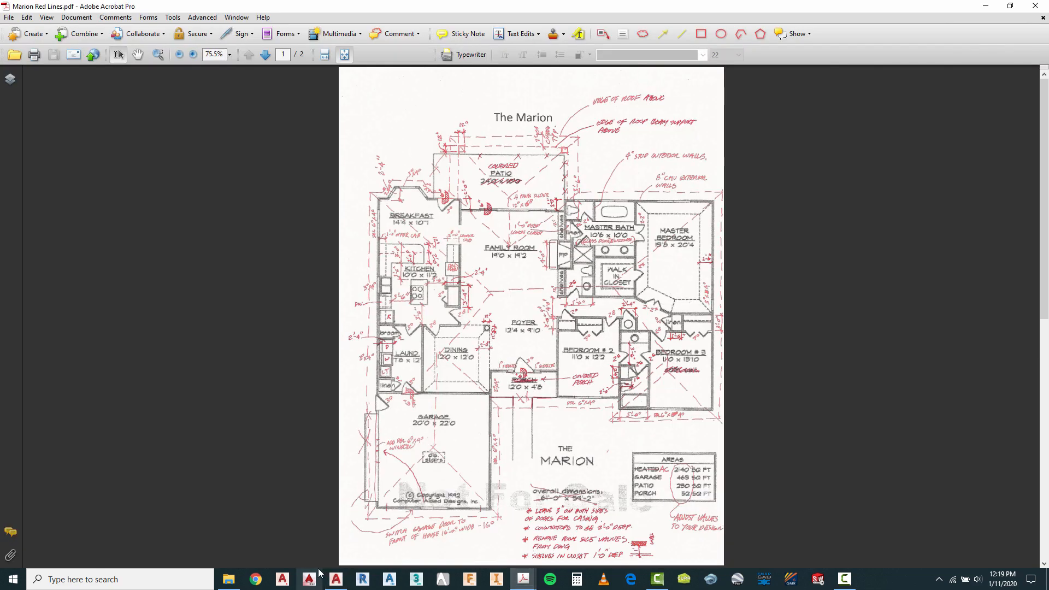
{"action": "left_click", "coordinate": [336, 579]}
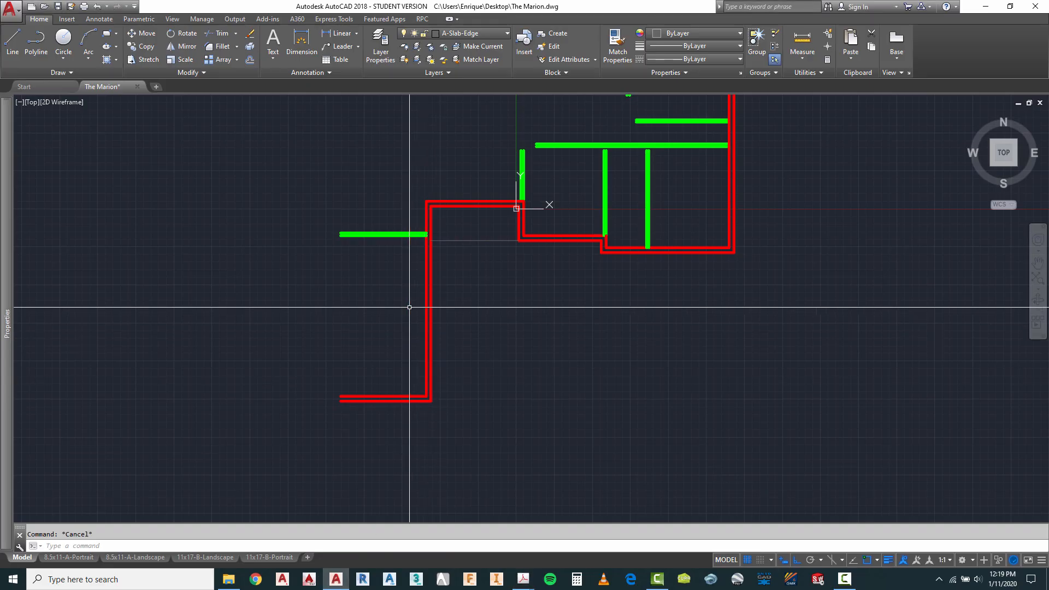
{"action": "left_click", "coordinate": [251, 60]}
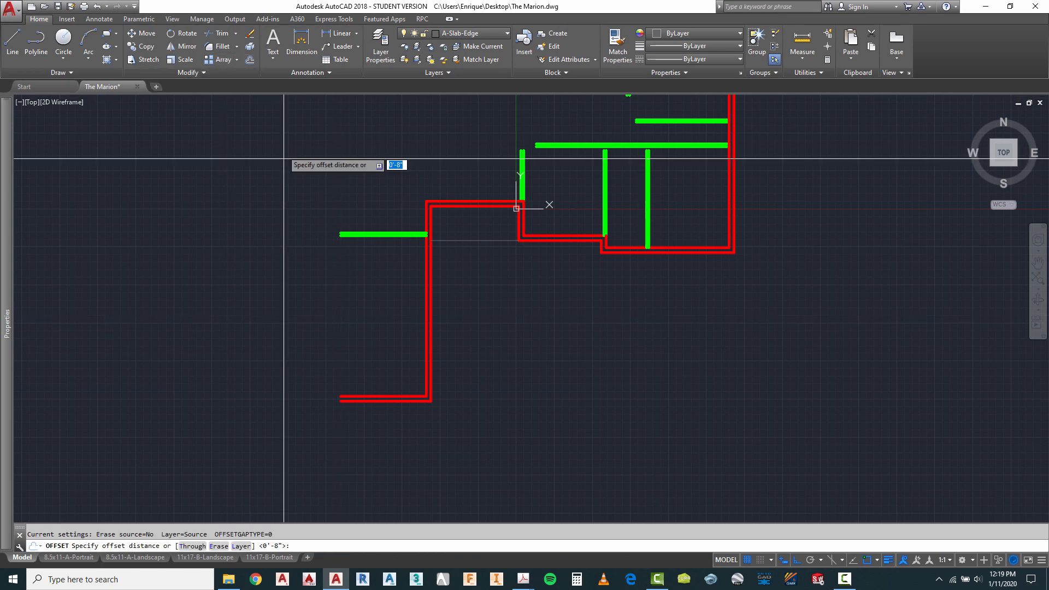
{"action": "type", "text": "20"}
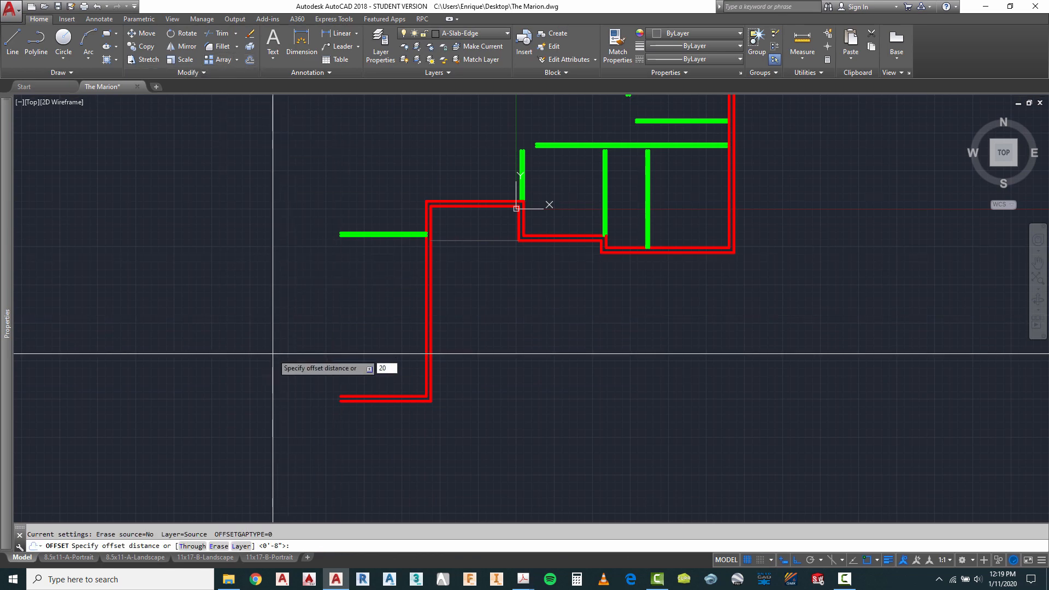
{"action": "type", "text": "'"}
{"action": "key", "text": "Return"}
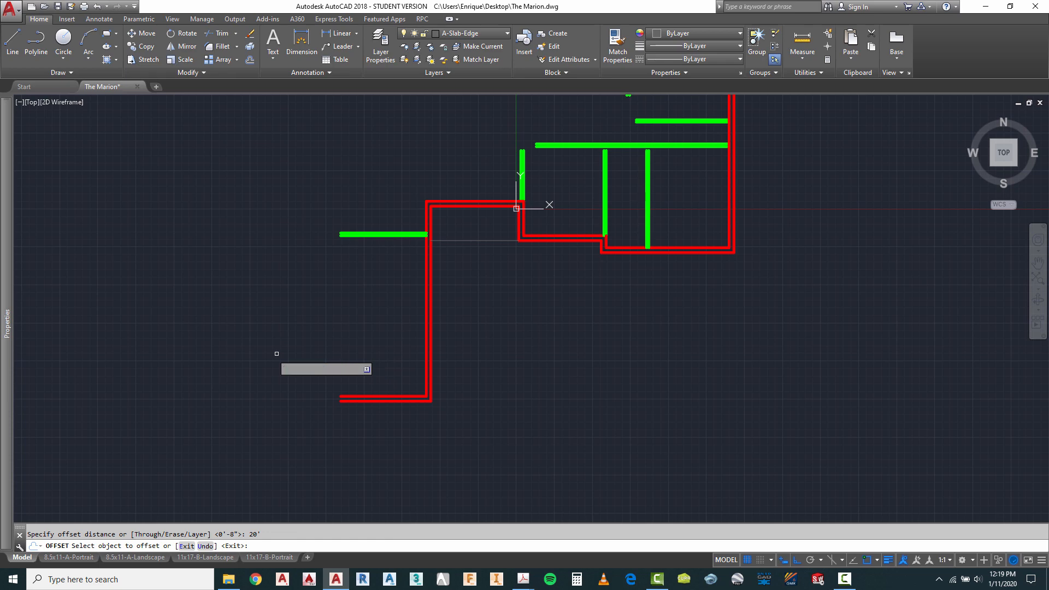
{"action": "left_click", "coordinate": [426, 307]}
{"action": "left_click", "coordinate": [341, 311]}
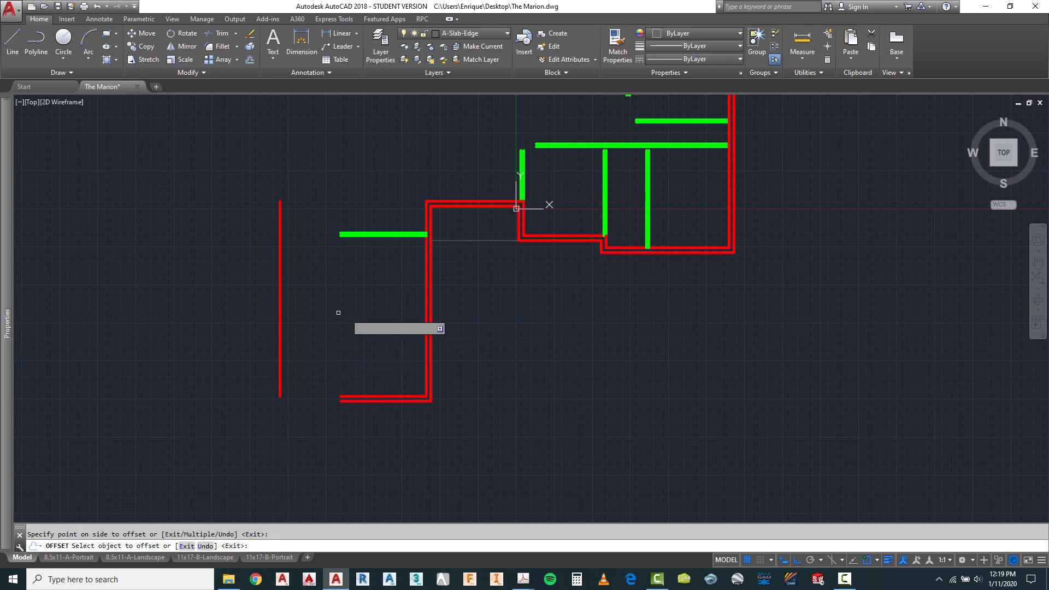
{"action": "key", "text": "Escape"}
Step: Offset the garage's west wall line 8" to the west to create its outer face
{"action": "key", "text": "Return"}
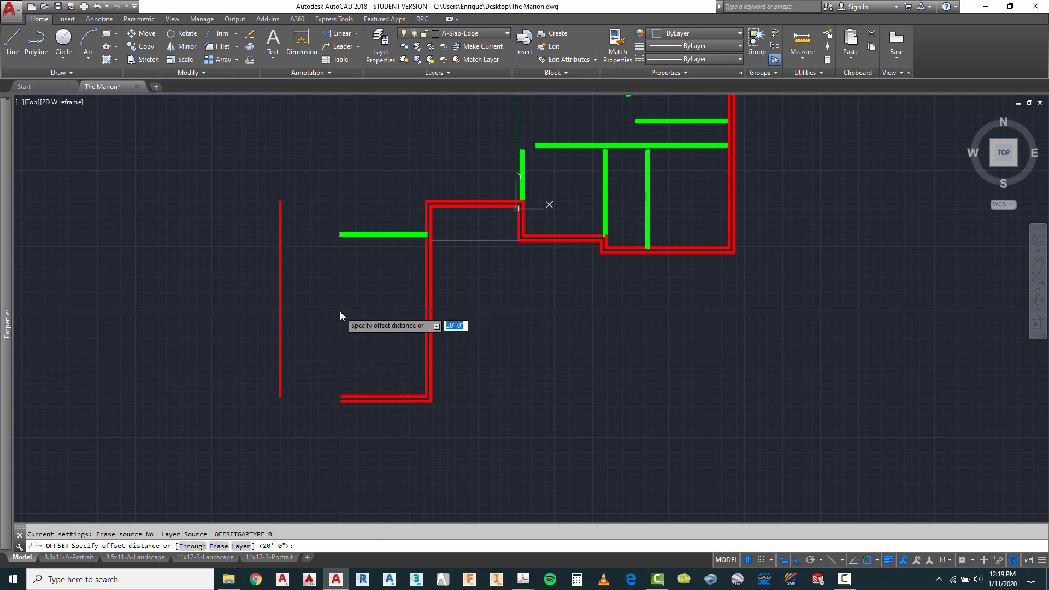
{"action": "type", "text": "8"}
{"action": "key", "text": "Return"}
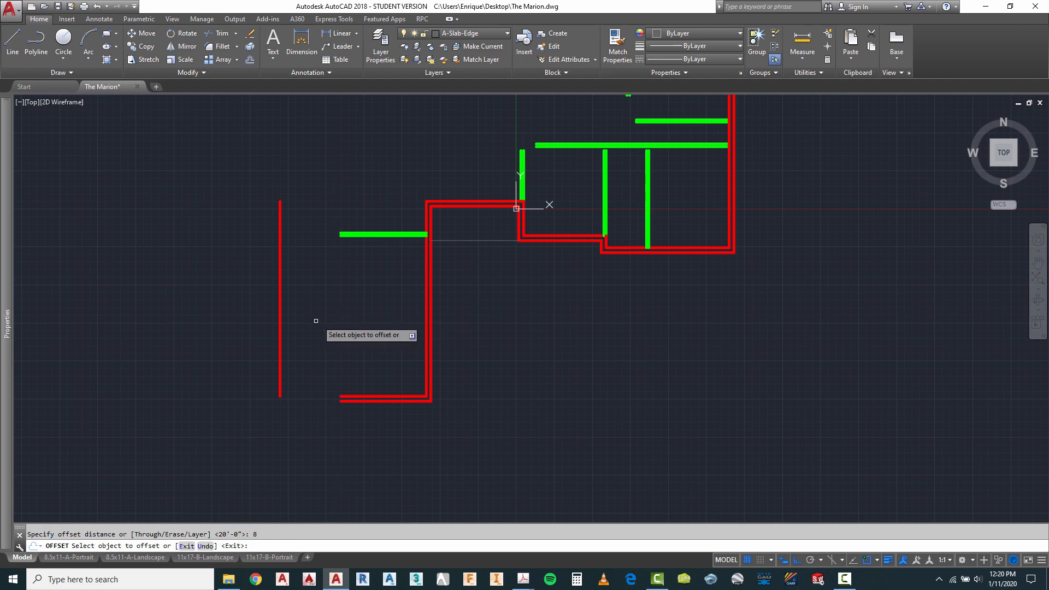
{"action": "left_click", "coordinate": [279, 331]}
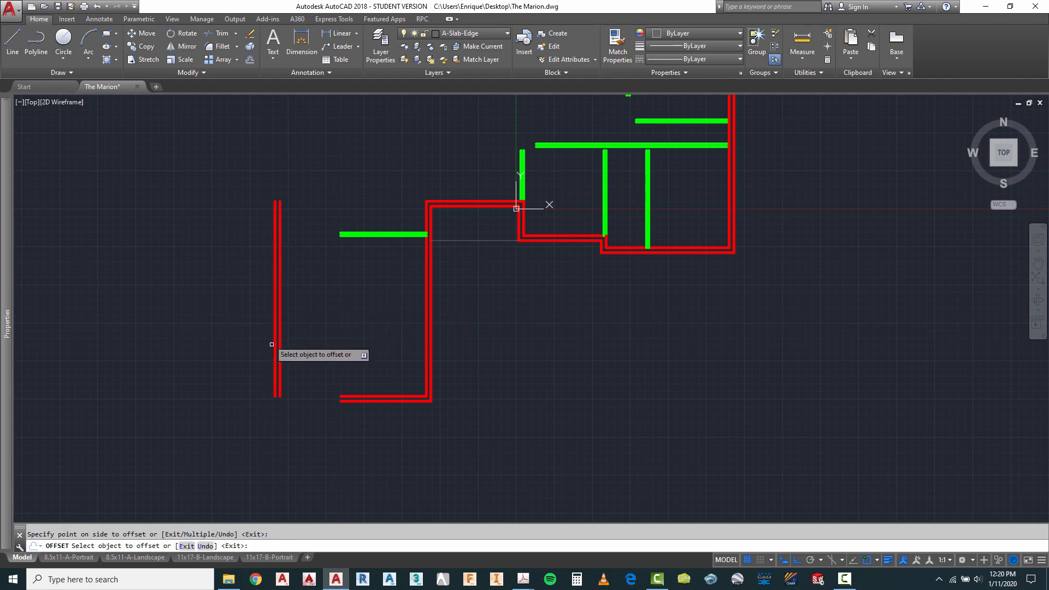
{"action": "left_click", "coordinate": [272, 347]}
{"action": "scroll", "coordinate": [281, 366], "scroll_direction": "up", "scroll_amount": 2}
{"action": "key", "text": "Escape"}
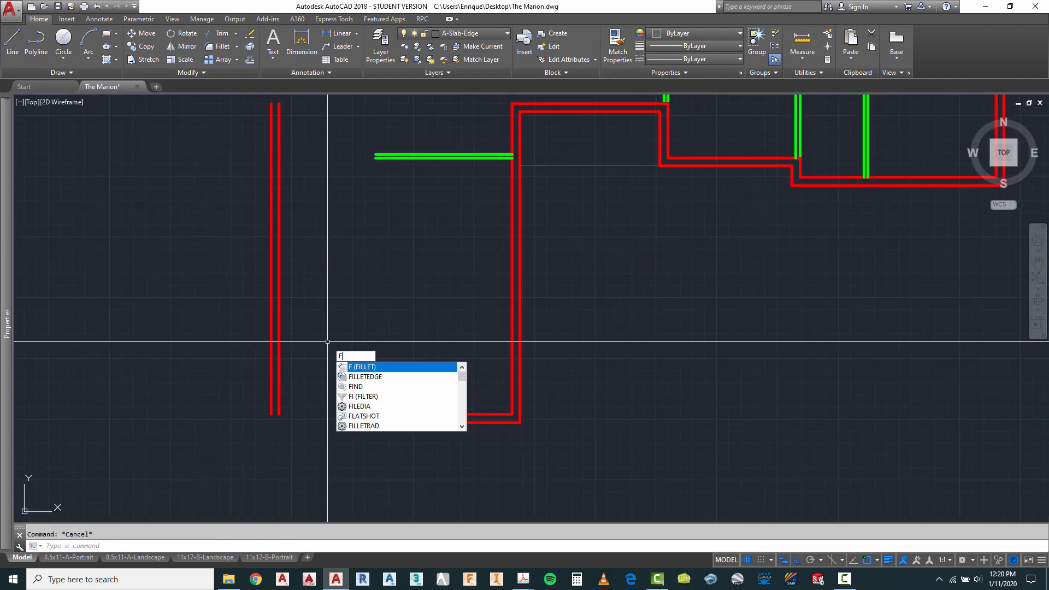
Step: Fillet the inner and outer lines of the garage's west and front walls into square corners
{"action": "key", "text": "Return"}
{"action": "left_click", "coordinate": [280, 317]}
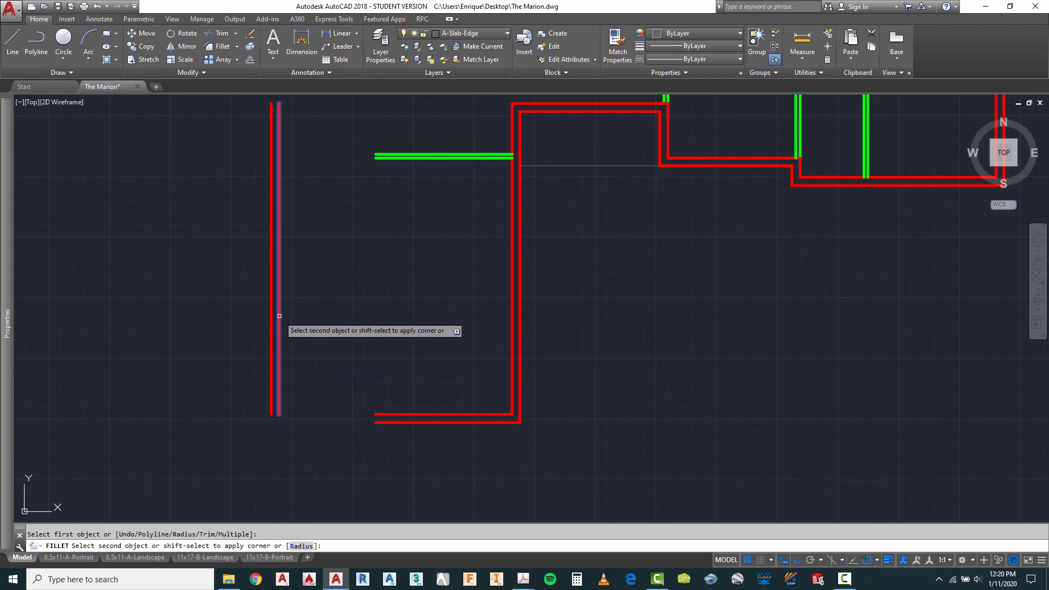
{"action": "left_click", "coordinate": [393, 414]}
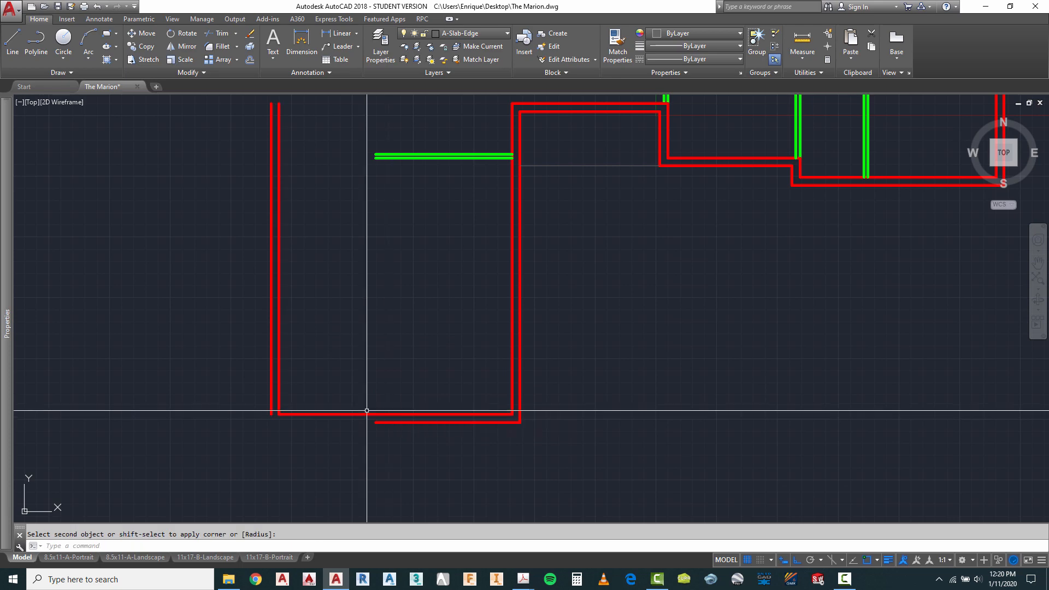
{"action": "right_click", "coordinate": [328, 349]}
{"action": "left_click", "coordinate": [336, 355]}
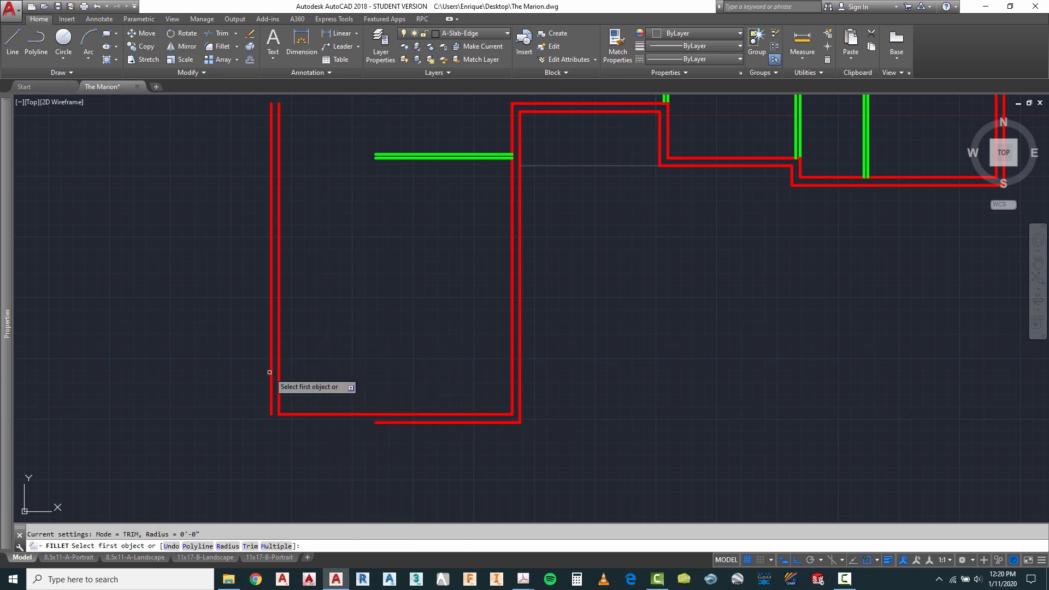
{"action": "left_click", "coordinate": [272, 371]}
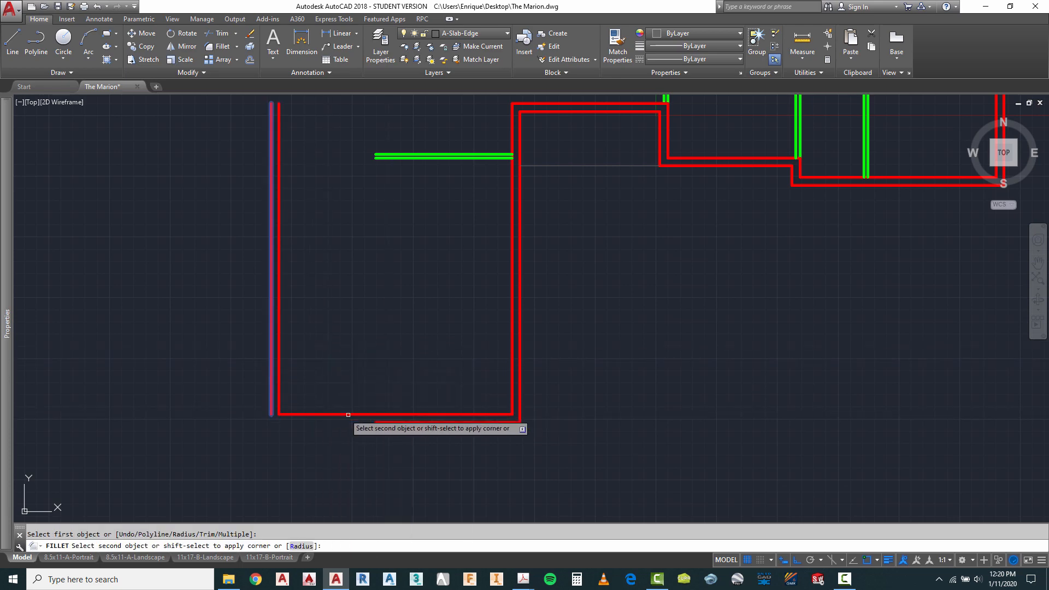
{"action": "left_click", "coordinate": [381, 424]}
Step: Stretch the north ends of both west wall lines up to align with the inner face of the house's rear wall
{"action": "scroll", "coordinate": [369, 456], "scroll_direction": "down", "scroll_amount": 4}
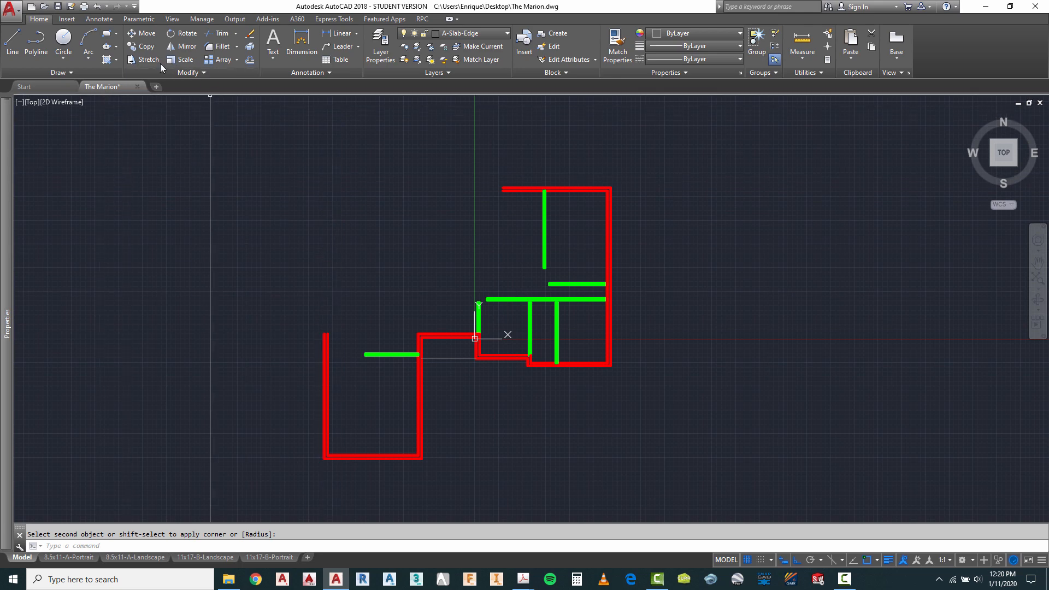
{"action": "left_click", "coordinate": [338, 320]}
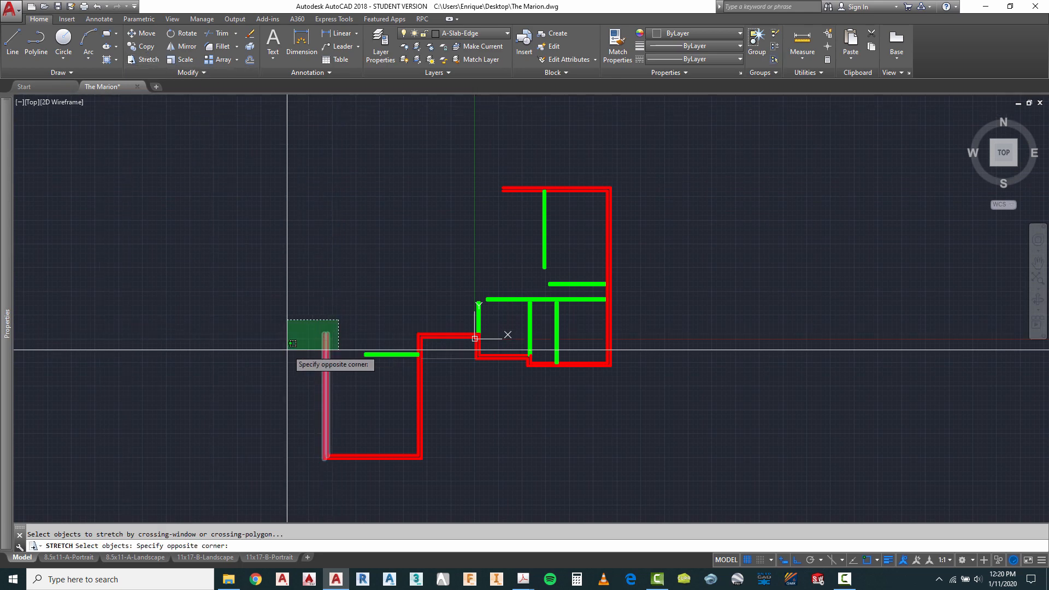
{"action": "left_click", "coordinate": [288, 363]}
{"action": "key", "text": "Return"}
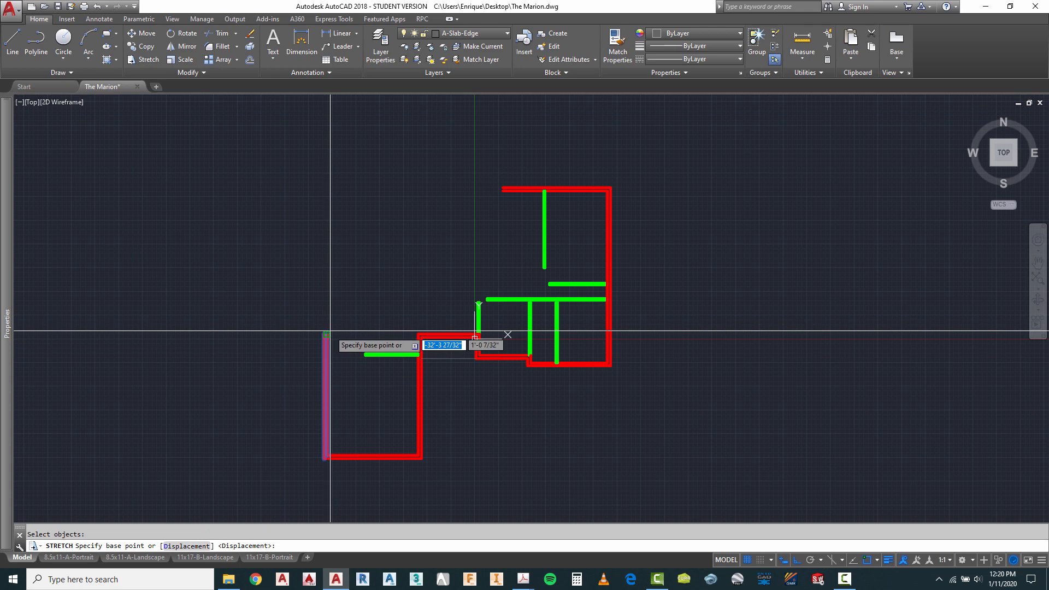
{"action": "left_click", "coordinate": [328, 334]}
{"action": "scroll", "coordinate": [378, 205], "scroll_direction": "up", "scroll_amount": 2}
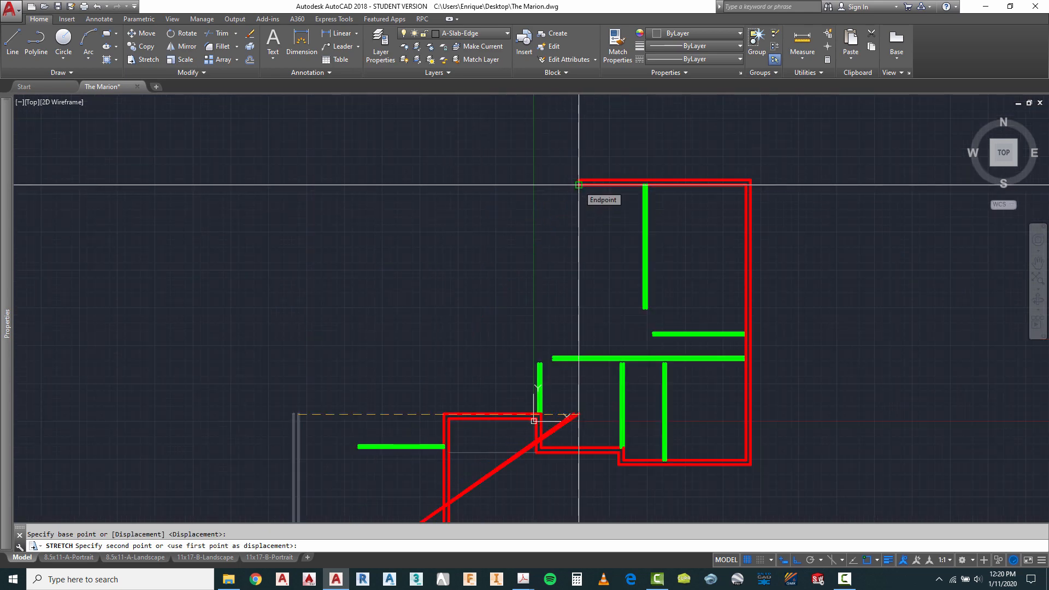
{"action": "left_click", "coordinate": [412, 184]}
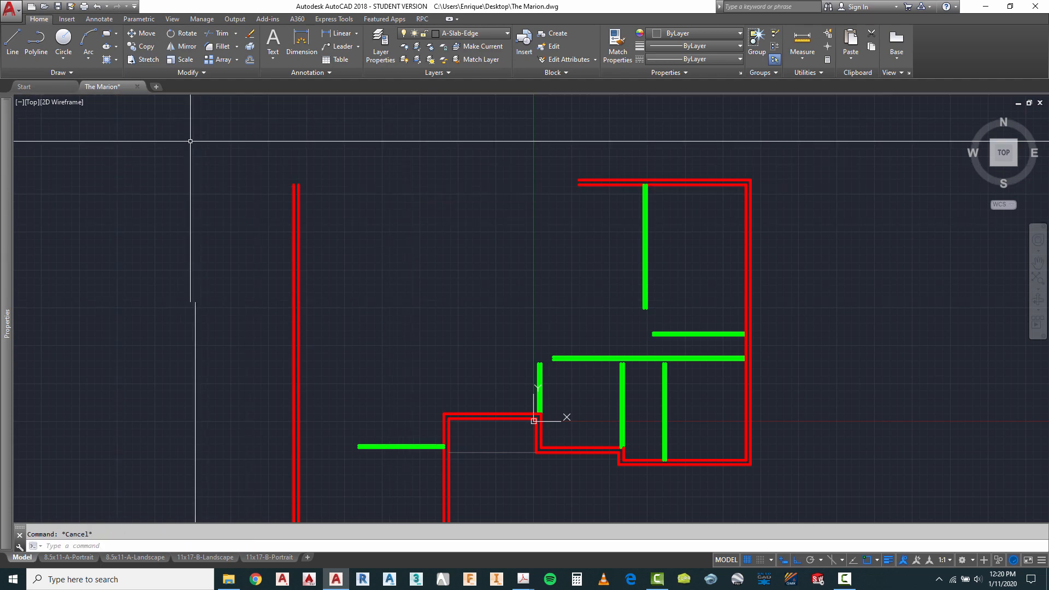
Step: Make A-Wall-Extr the current layer and draw a horizontal rear wall line eastward from the west wall's inner north endpoint
{"action": "left_click", "coordinate": [480, 34]}
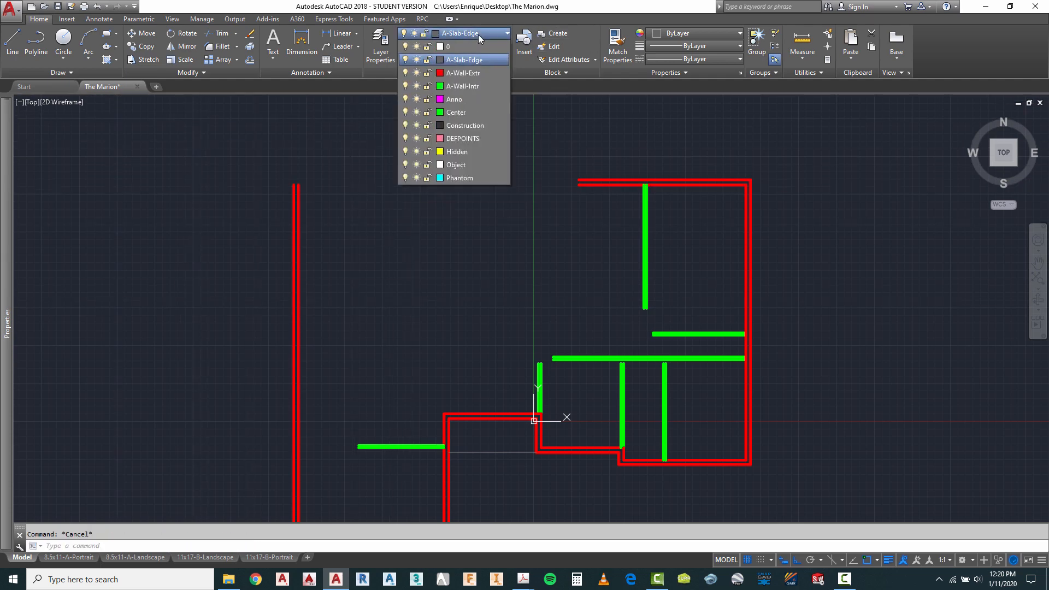
{"action": "left_click", "coordinate": [458, 73]}
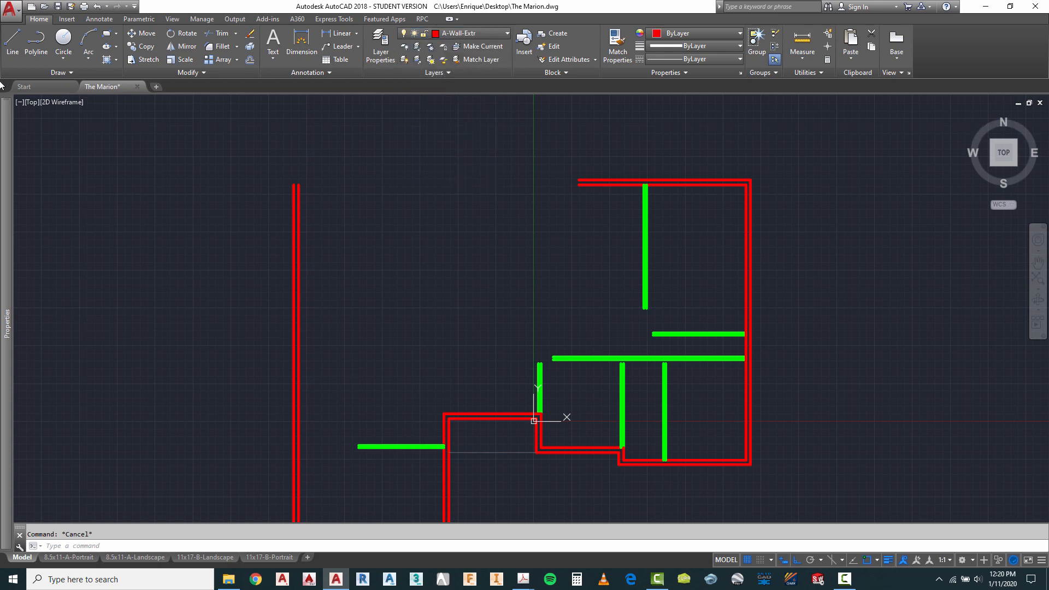
{"action": "left_click", "coordinate": [13, 41]}
{"action": "left_click", "coordinate": [298, 185]}
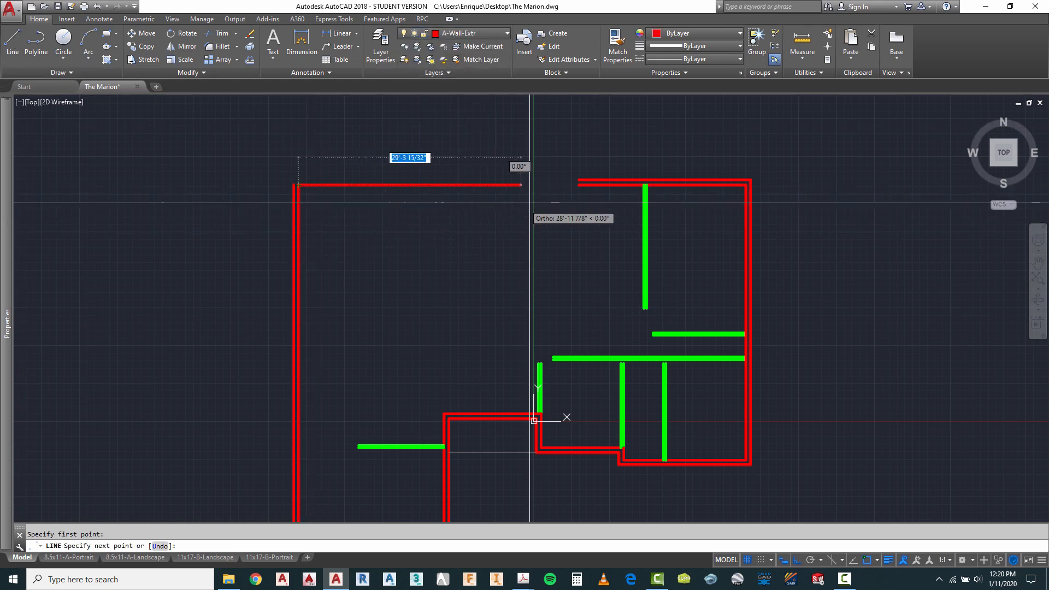
{"action": "left_click", "coordinate": [429, 221]}
{"action": "key", "text": "Escape"}
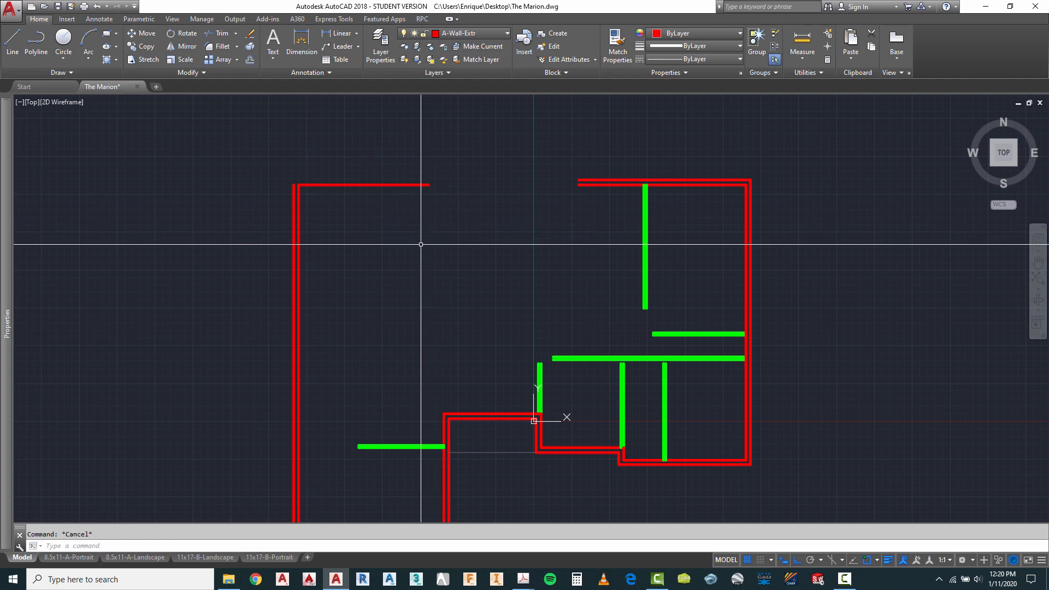
Step: Offset the new rear wall line 8" upward to create its outer face
{"action": "key", "text": "Return"}
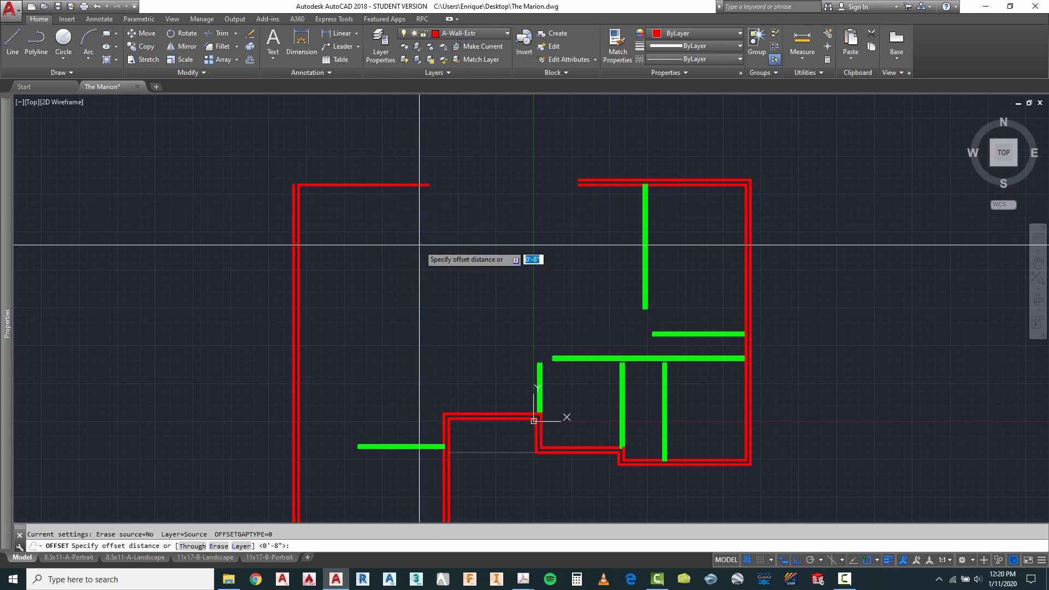
{"action": "key", "text": "Return"}
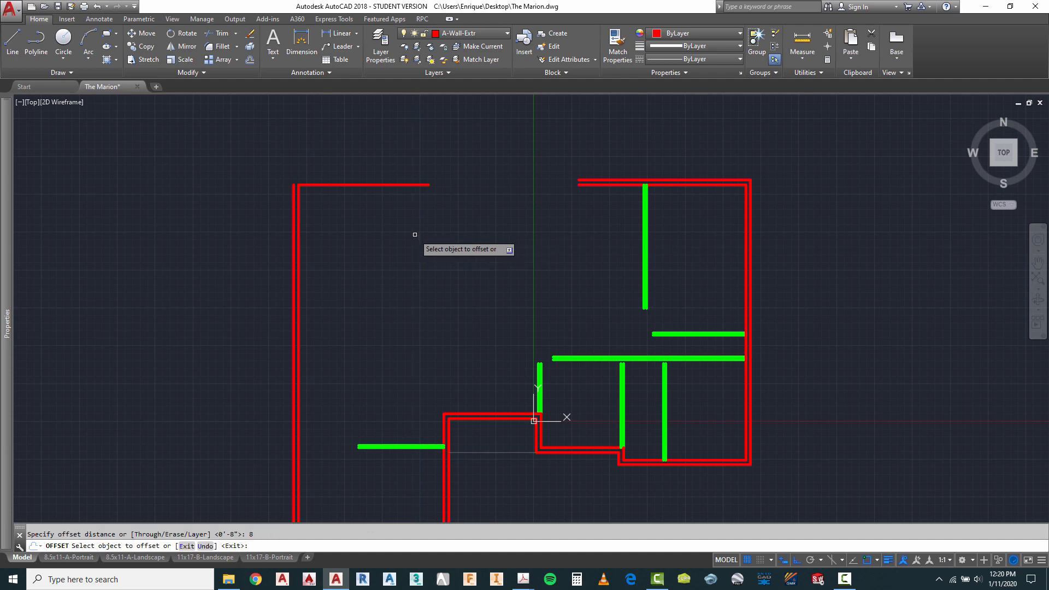
{"action": "left_click", "coordinate": [397, 184]}
{"action": "left_click", "coordinate": [398, 164]}
{"action": "key", "text": "Escape"}
{"action": "scroll", "coordinate": [306, 211], "scroll_direction": "up", "scroll_amount": 2}
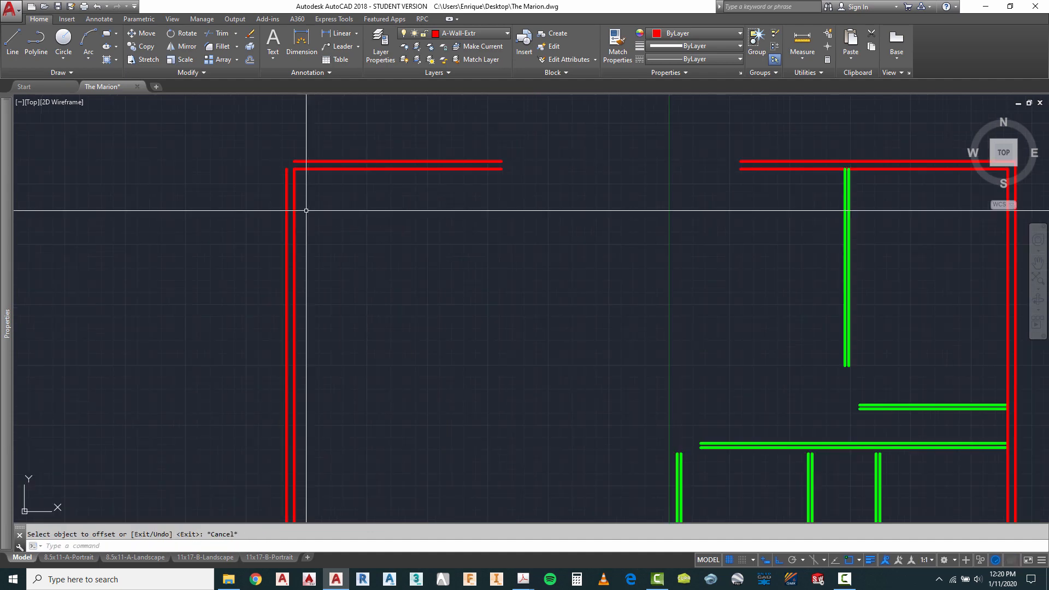
Step: Fillet the outer lines of the west and rear walls into a square northwest corner
{"action": "type", "text": "f"}
{"action": "key", "text": "Return"}
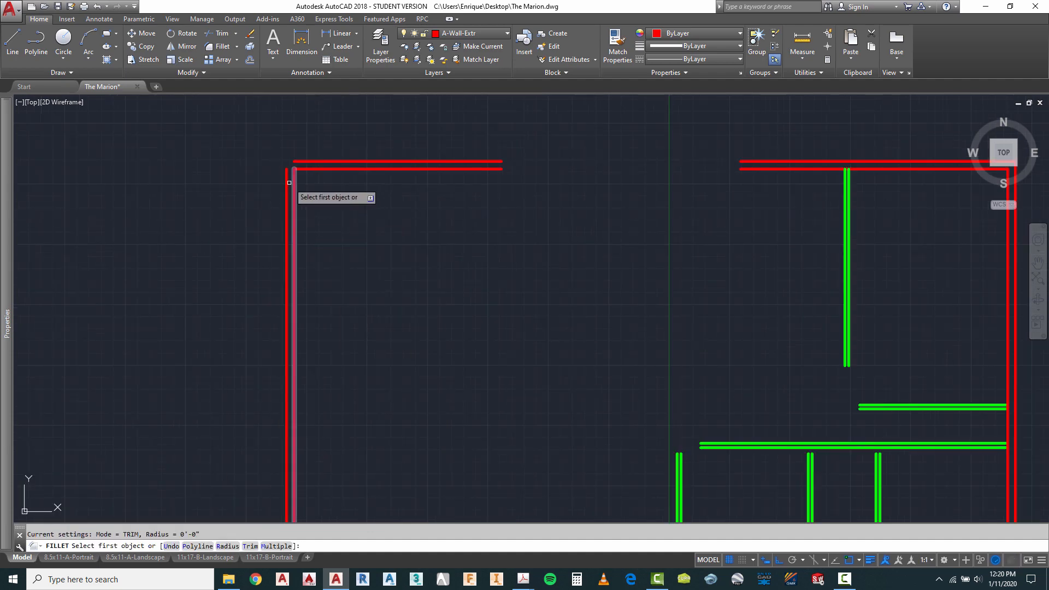
{"action": "left_click", "coordinate": [286, 183]}
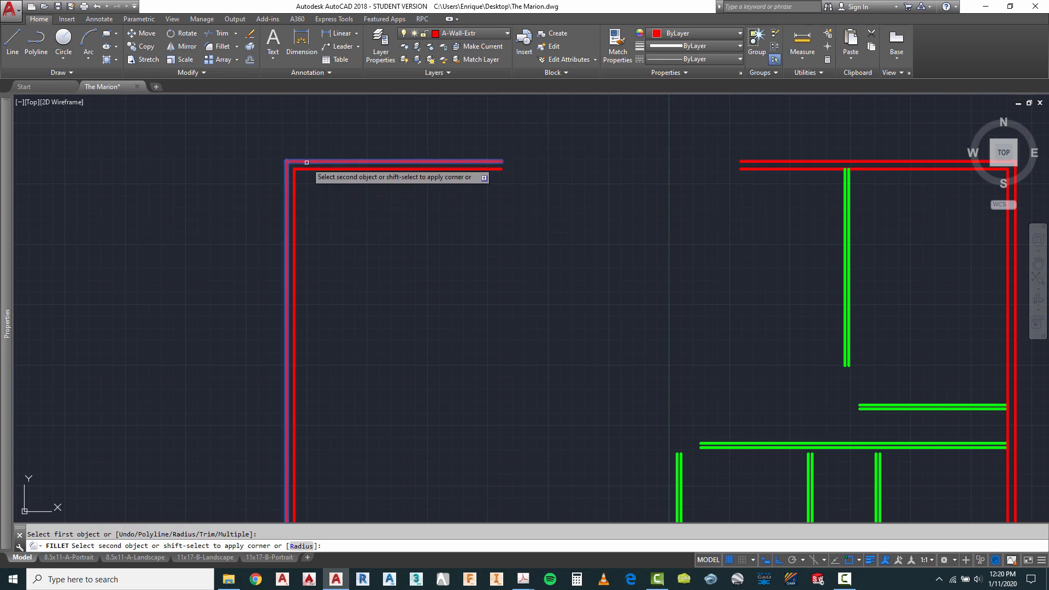
{"action": "left_click", "coordinate": [310, 161]}
{"action": "key", "text": "Escape"}
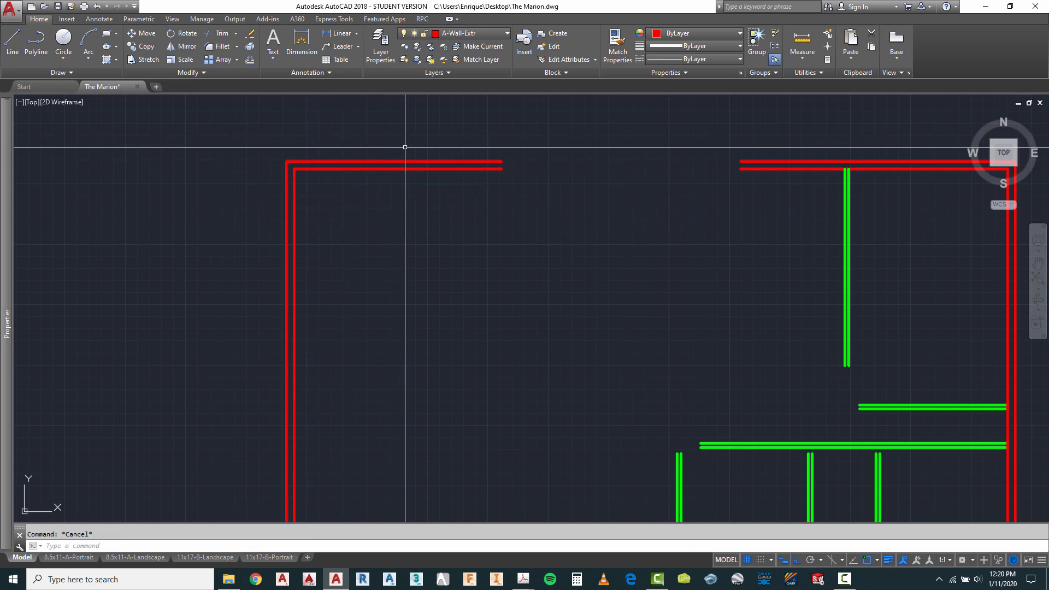
Step: Extend the two parallel vertical interior walls up to the lower line of the long horizontal interior wall
{"action": "scroll", "coordinate": [371, 149], "scroll_direction": "down", "scroll_amount": 2}
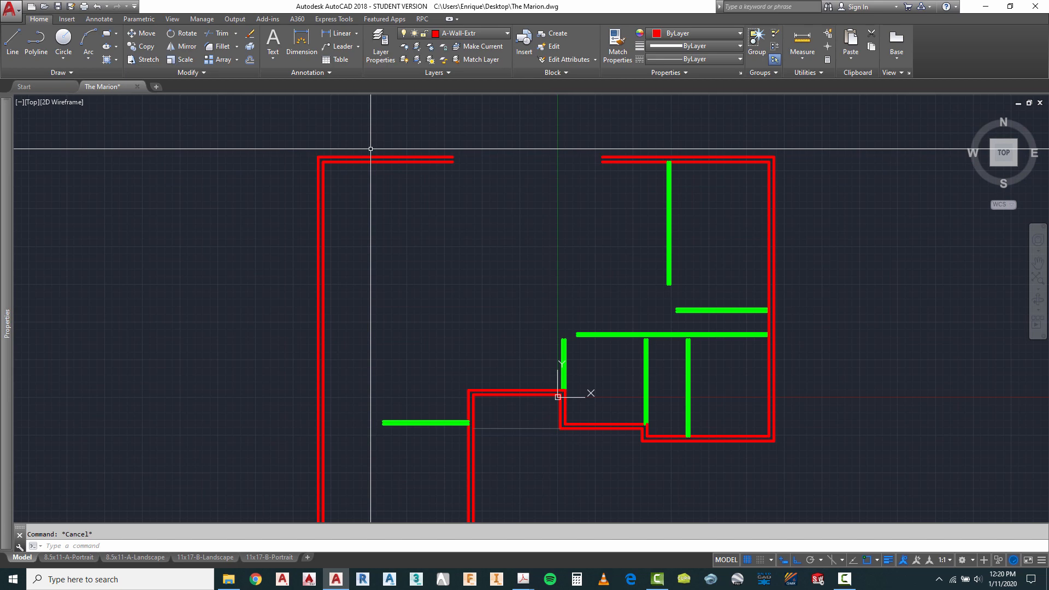
{"action": "scroll", "coordinate": [375, 235], "scroll_direction": "down", "scroll_amount": 2}
{"action": "scroll", "coordinate": [375, 335], "scroll_direction": "up", "scroll_amount": 2}
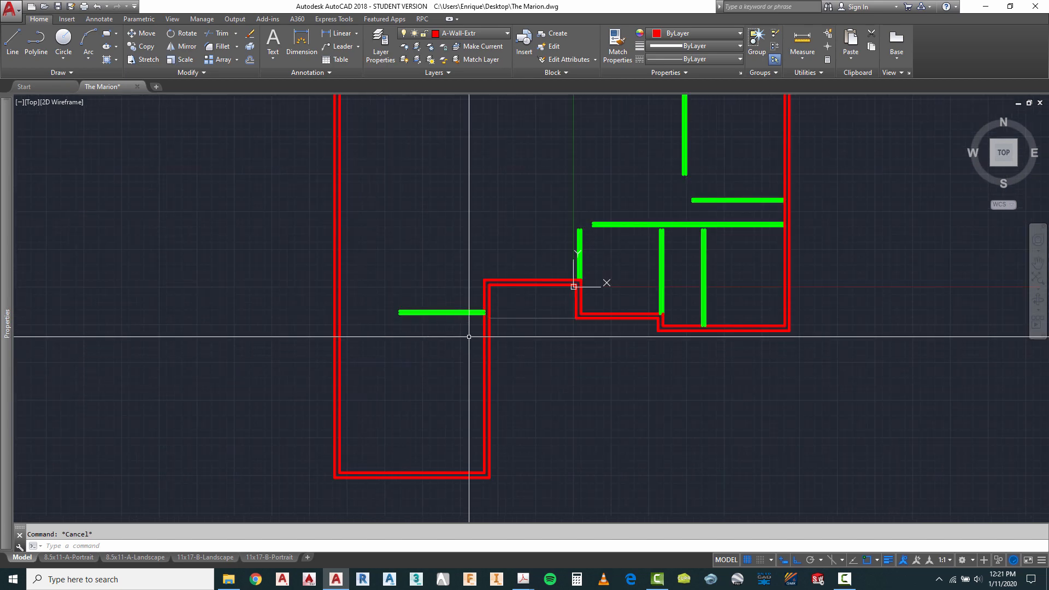
{"action": "scroll", "coordinate": [752, 235], "scroll_direction": "up", "scroll_amount": 2}
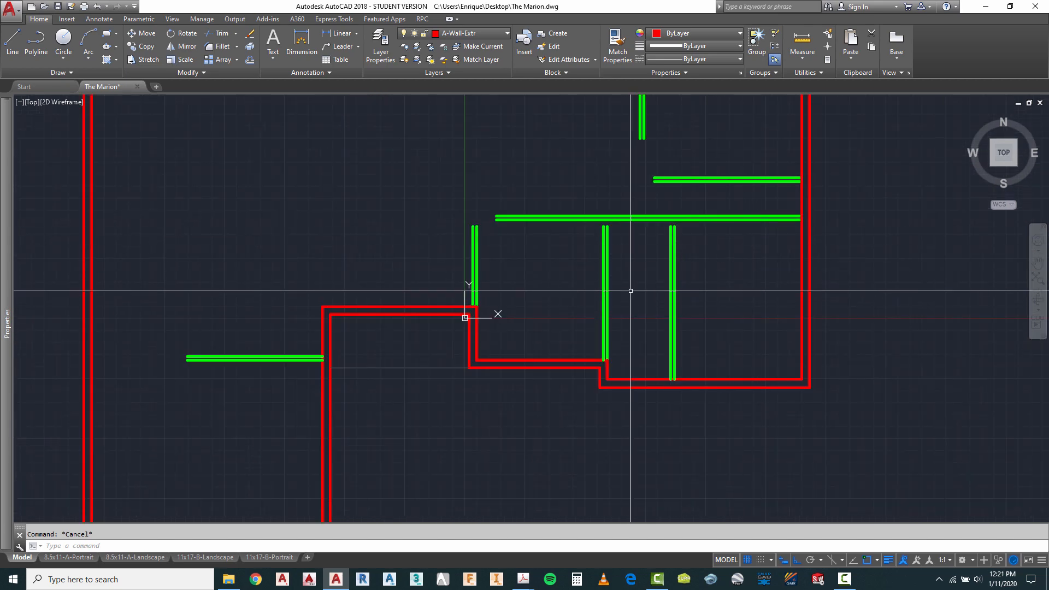
{"action": "type", "text": "x"}
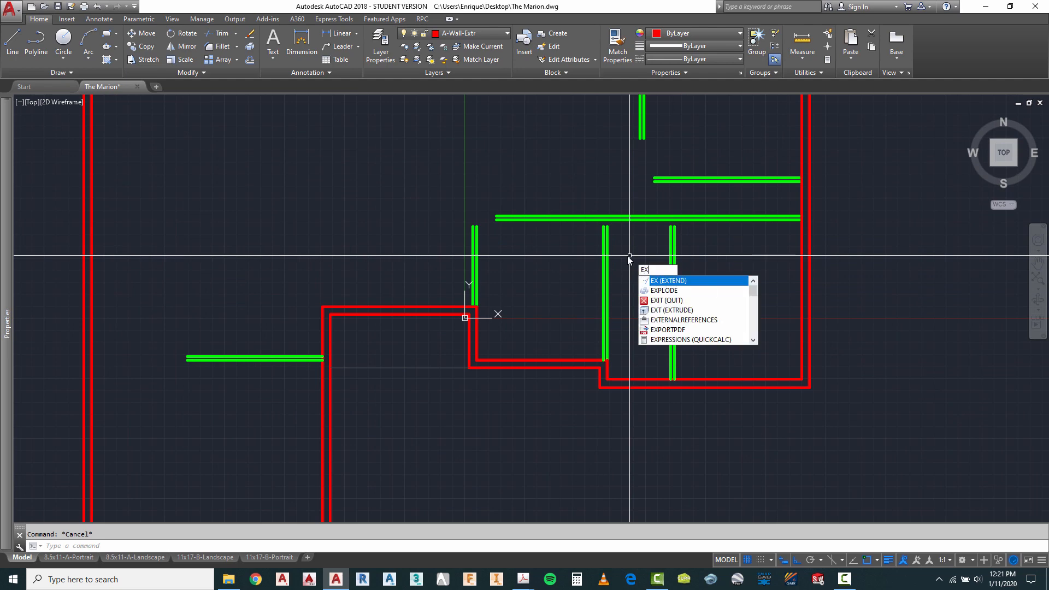
{"action": "key", "text": "Return"}
{"action": "scroll", "coordinate": [664, 241], "scroll_direction": "up", "scroll_amount": 3}
{"action": "left_click", "coordinate": [660, 214]}
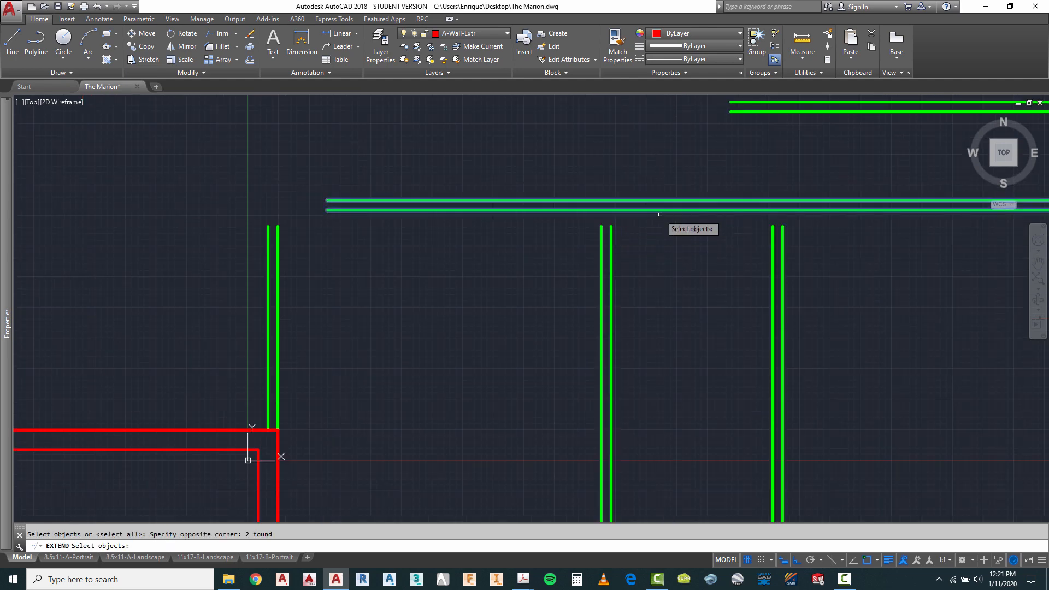
{"action": "key", "text": "Return"}
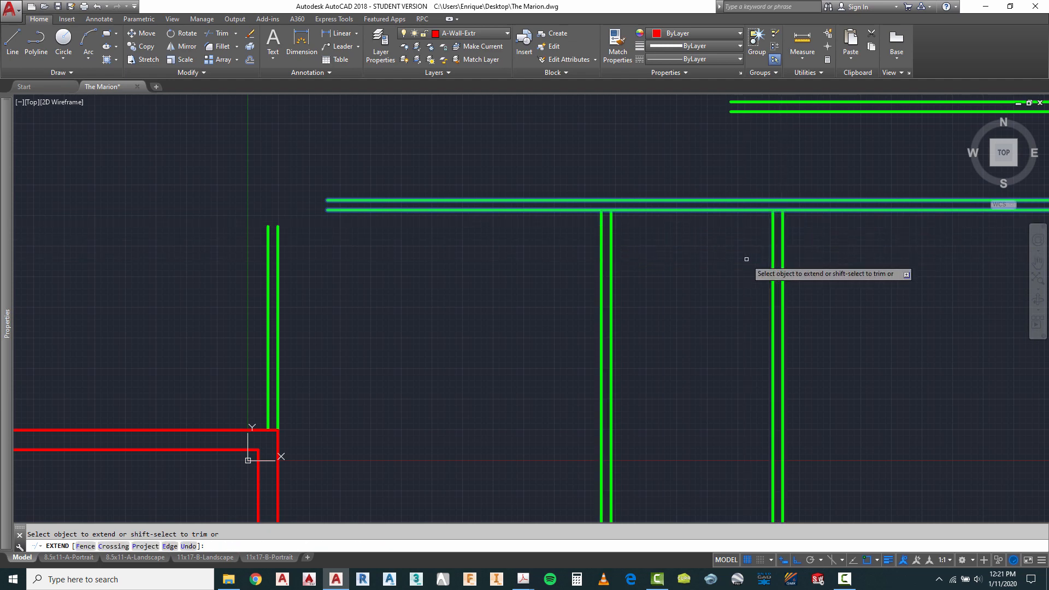
{"action": "scroll", "coordinate": [457, 248], "scroll_direction": "down", "scroll_amount": 2}
{"action": "key", "text": "Escape"}
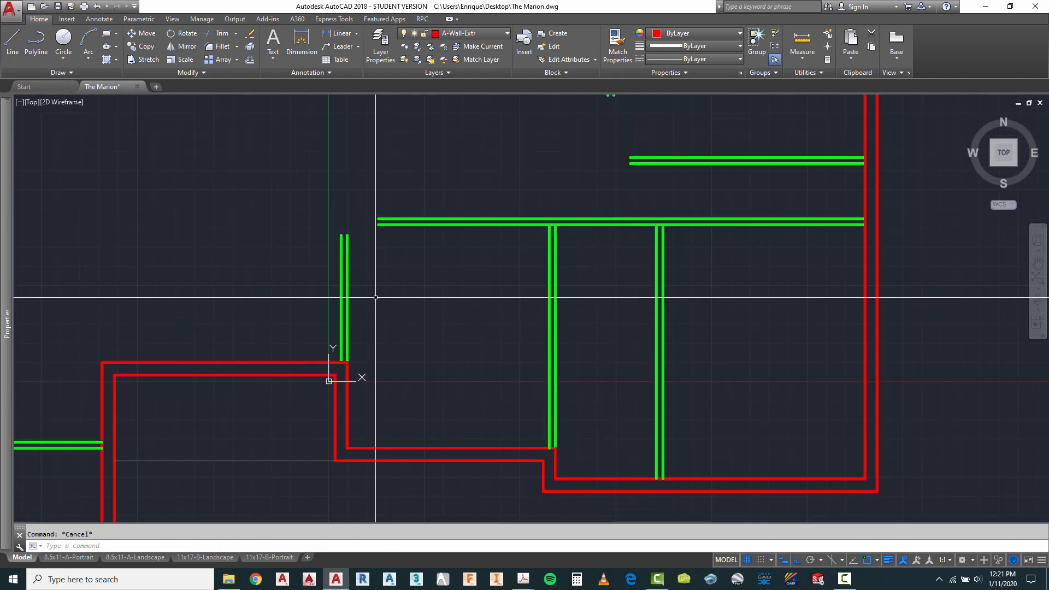
Step: Stretch the upper end of the short vertical interior wall near the origin upward beyond the long horizontal interior wall's level
{"action": "scroll", "coordinate": [415, 301], "scroll_direction": "down", "scroll_amount": 2}
{"action": "scroll", "coordinate": [429, 244], "scroll_direction": "up", "scroll_amount": 2}
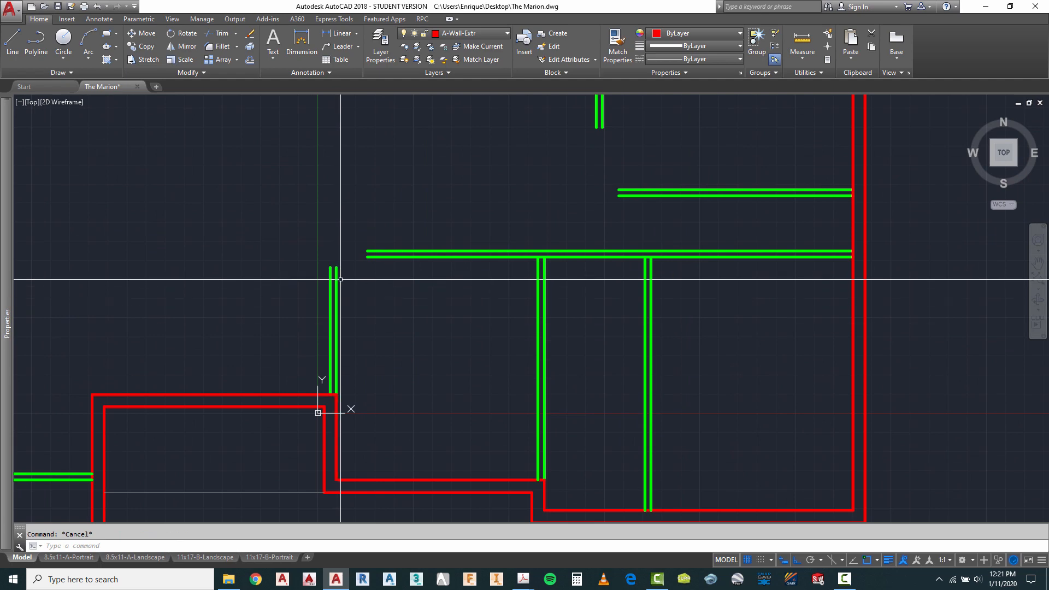
{"action": "left_click", "coordinate": [147, 60]}
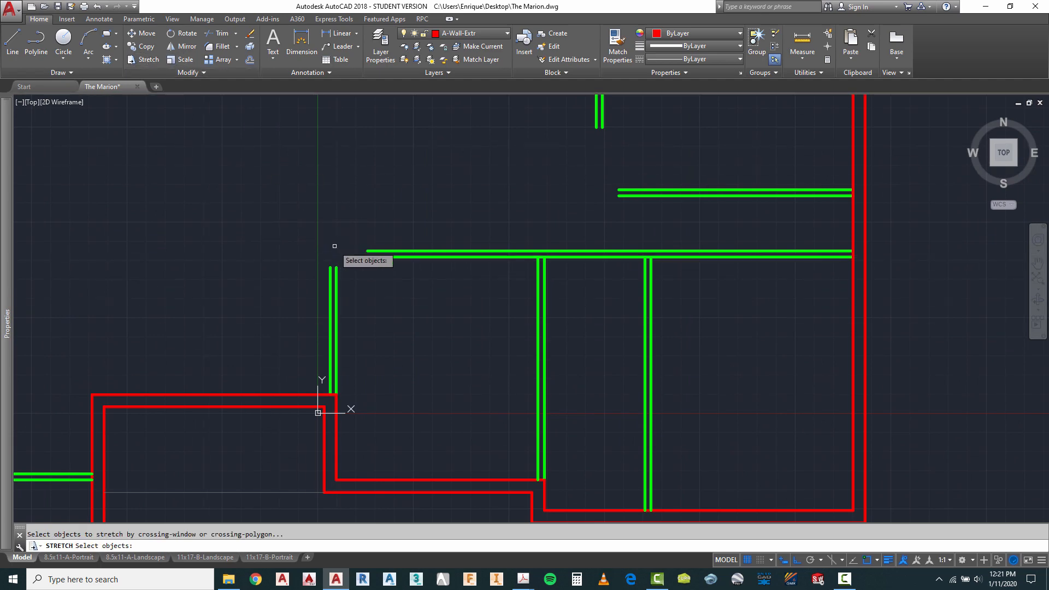
{"action": "left_click", "coordinate": [355, 250]}
{"action": "left_click", "coordinate": [307, 279]}
{"action": "key", "text": "Return"}
{"action": "left_click", "coordinate": [277, 314]}
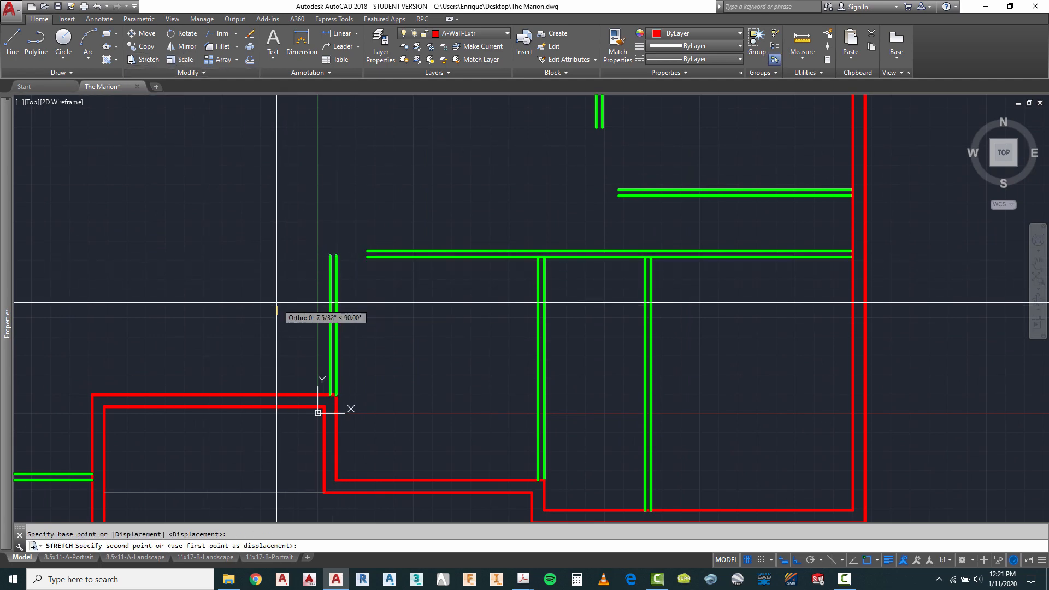
{"action": "key", "text": "Escape"}
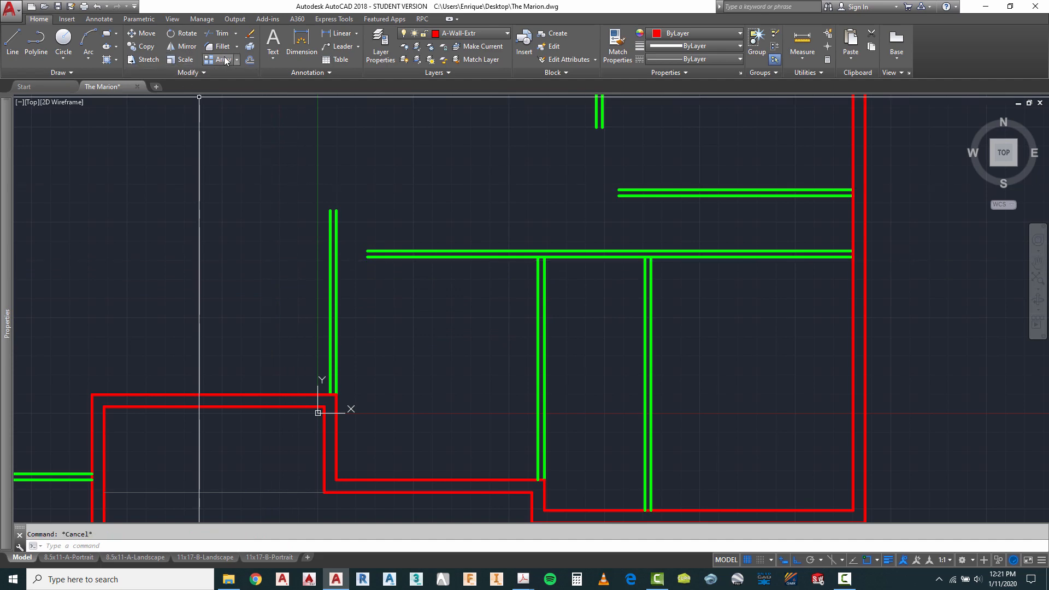
Step: Extend both lines of the long horizontal interior wall west to the short vertical interior wall near the origin
{"action": "left_click", "coordinate": [236, 35]}
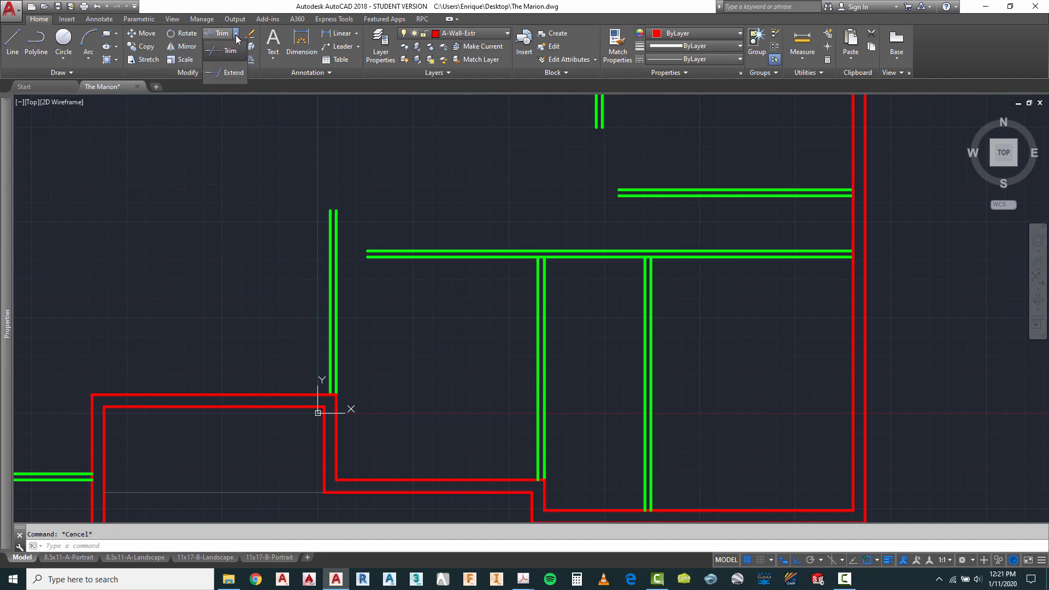
{"action": "left_click", "coordinate": [351, 269]}
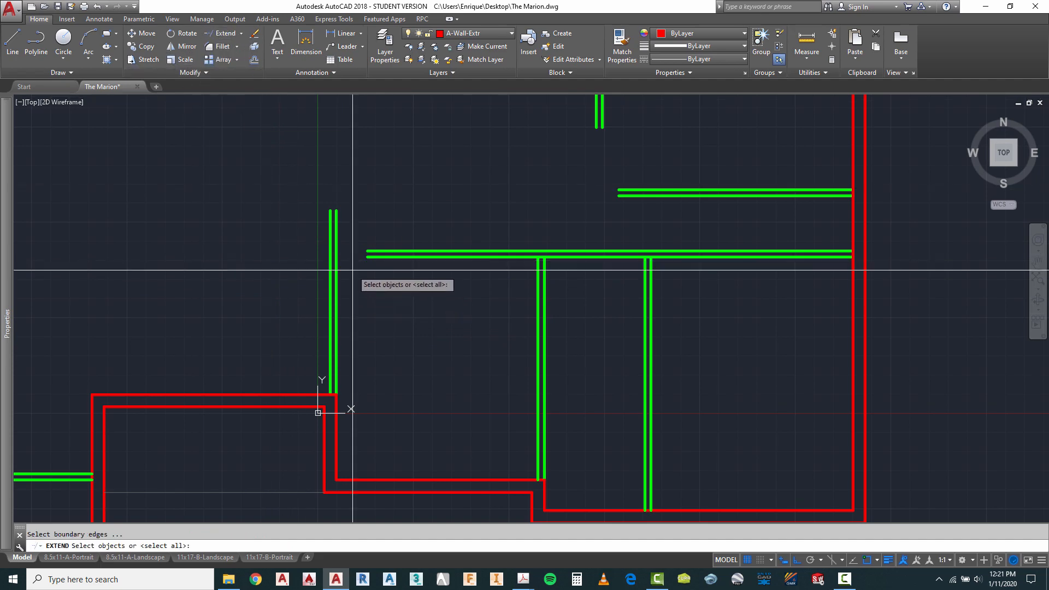
{"action": "left_click", "coordinate": [303, 299]}
{"action": "key", "text": "Return"}
{"action": "left_click", "coordinate": [369, 256]}
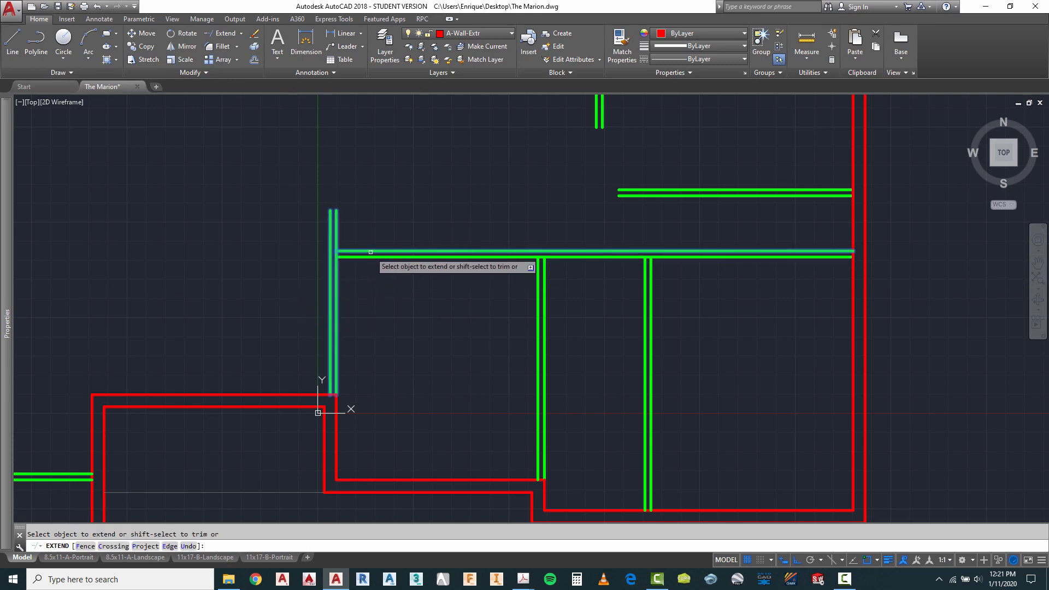
{"action": "key", "text": "Escape"}
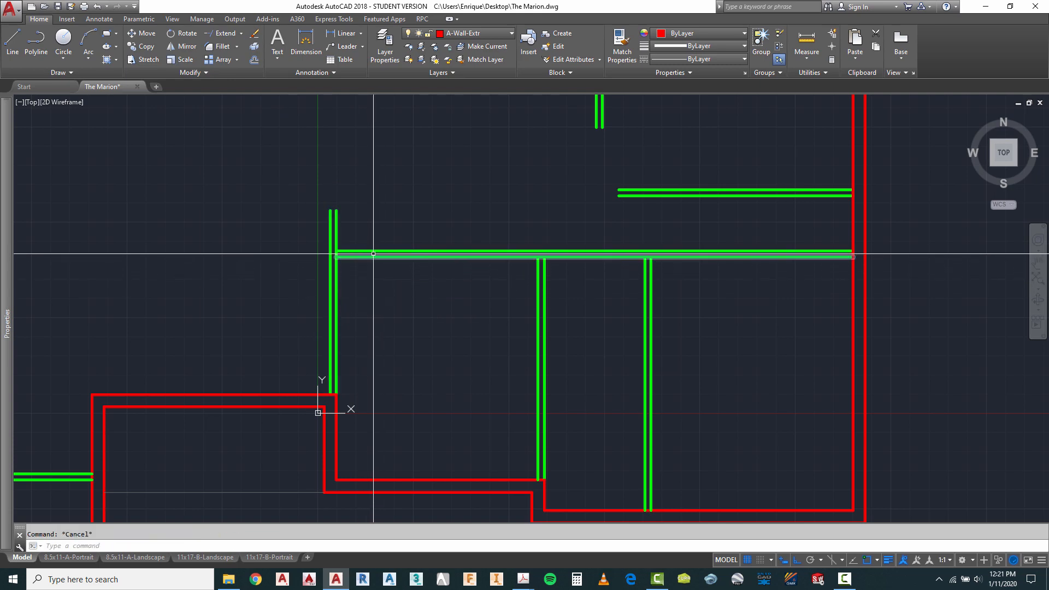
Step: Check Marion Red Lines.pdf in Acrobat, and in AutoCAD offset the long horizontal interior wall's upper line 2' upward
{"action": "mouse_move", "coordinate": [527, 584]}
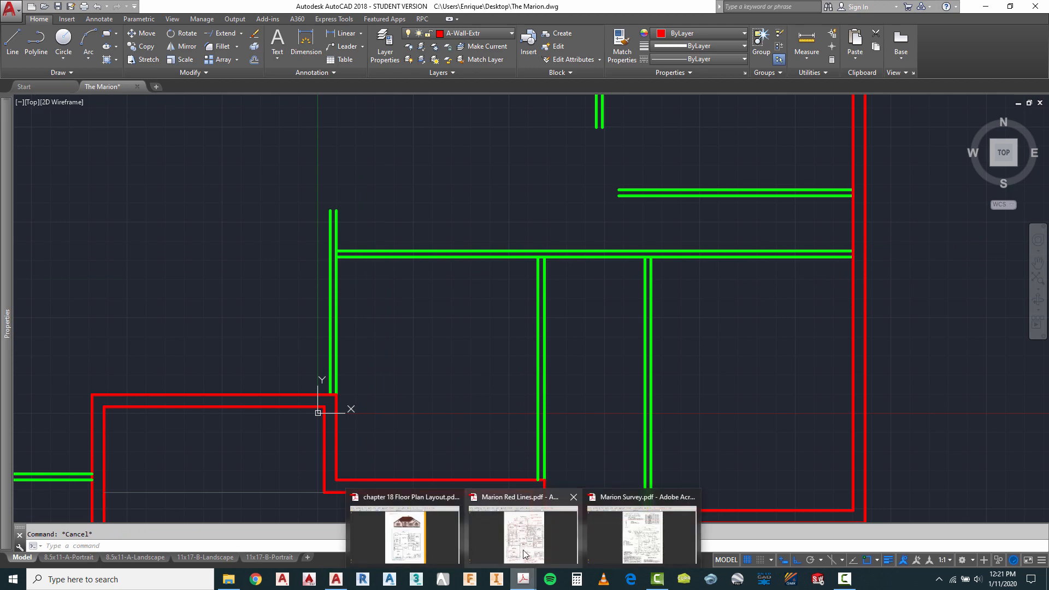
{"action": "left_click", "coordinate": [523, 551]}
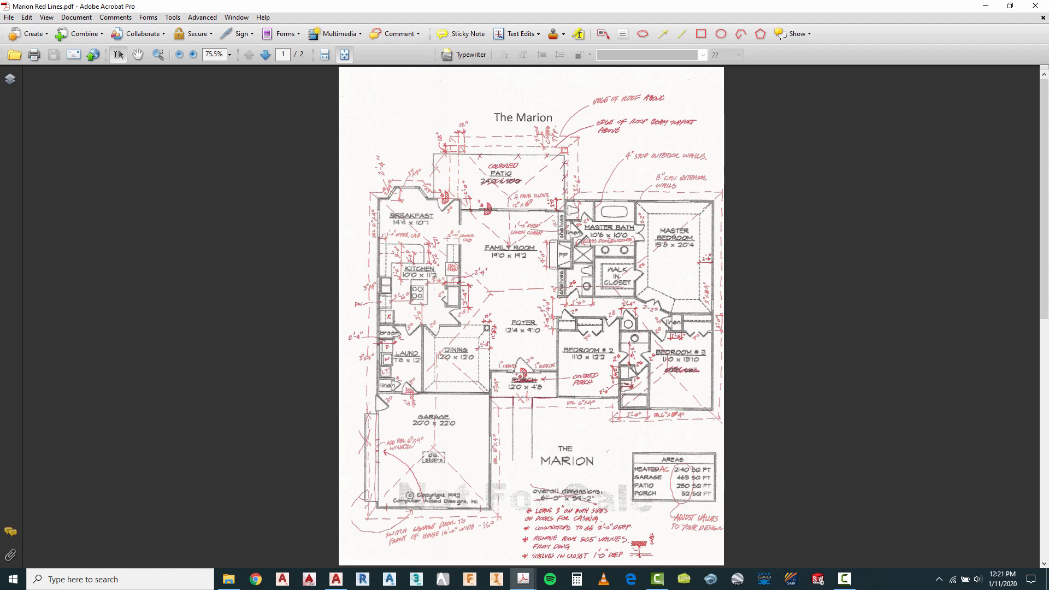
{"action": "left_click", "coordinate": [342, 581]}
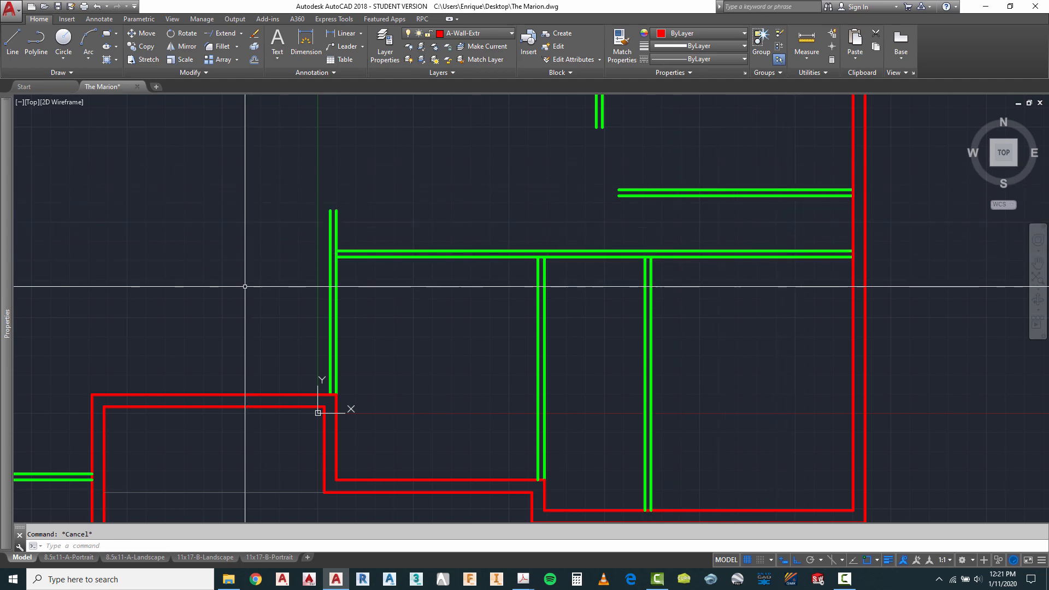
{"action": "left_click", "coordinate": [254, 60]}
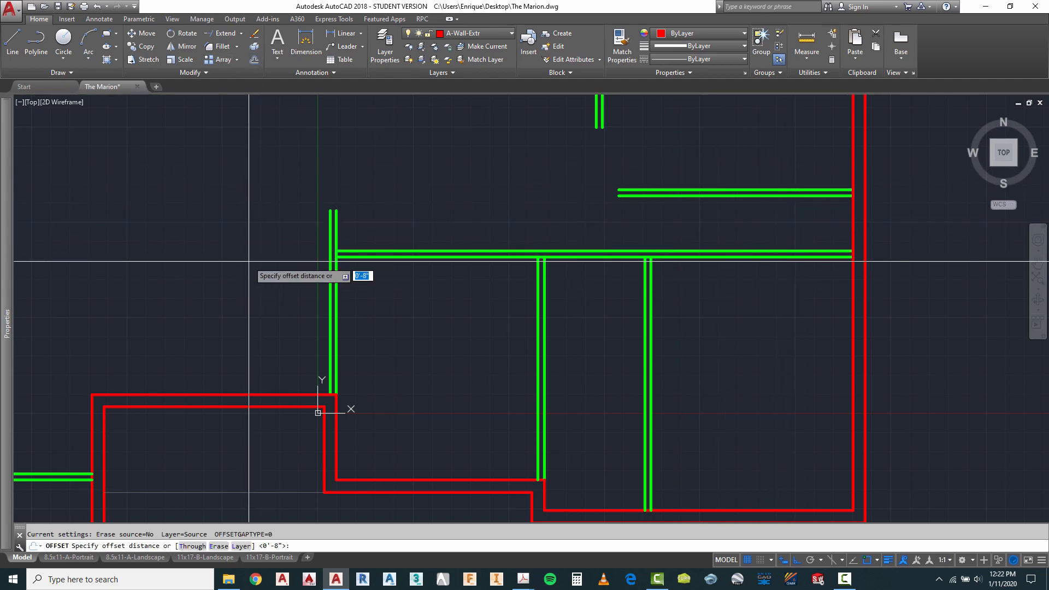
{"action": "key", "text": "Return"}
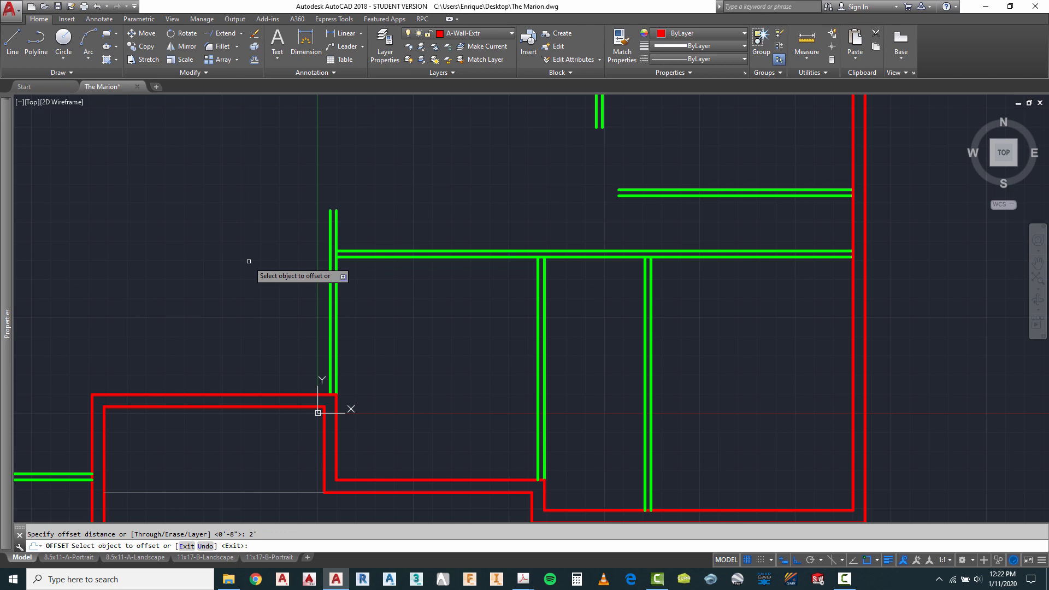
{"action": "left_click", "coordinate": [347, 252]}
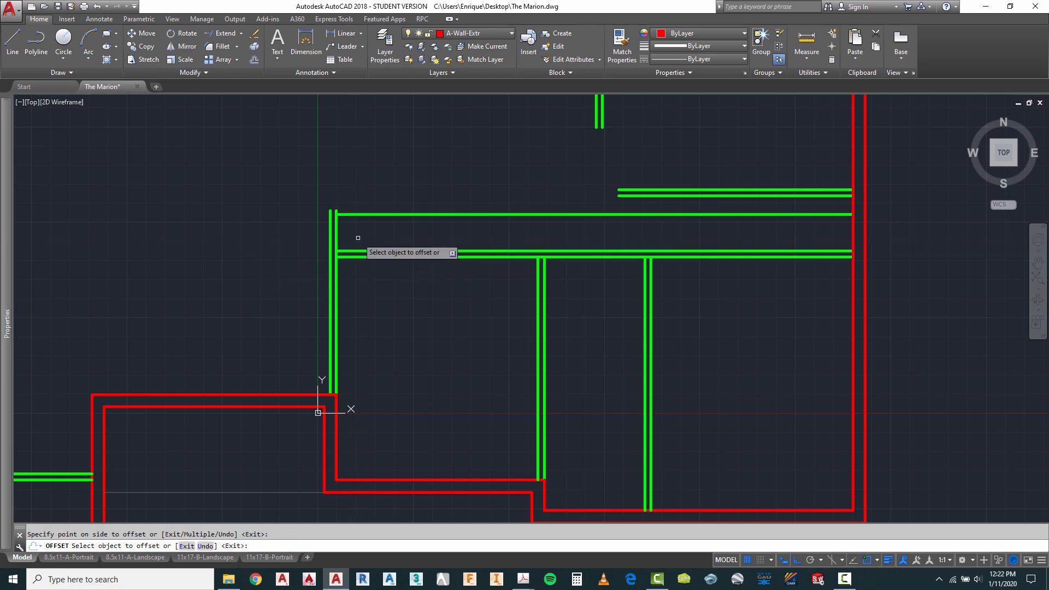
{"action": "key", "text": "Escape"}
Step: Offset the new horizontal line 4" upward to form the second face of the interior wall
{"action": "type", "text": "o"}
{"action": "key", "text": "Return"}
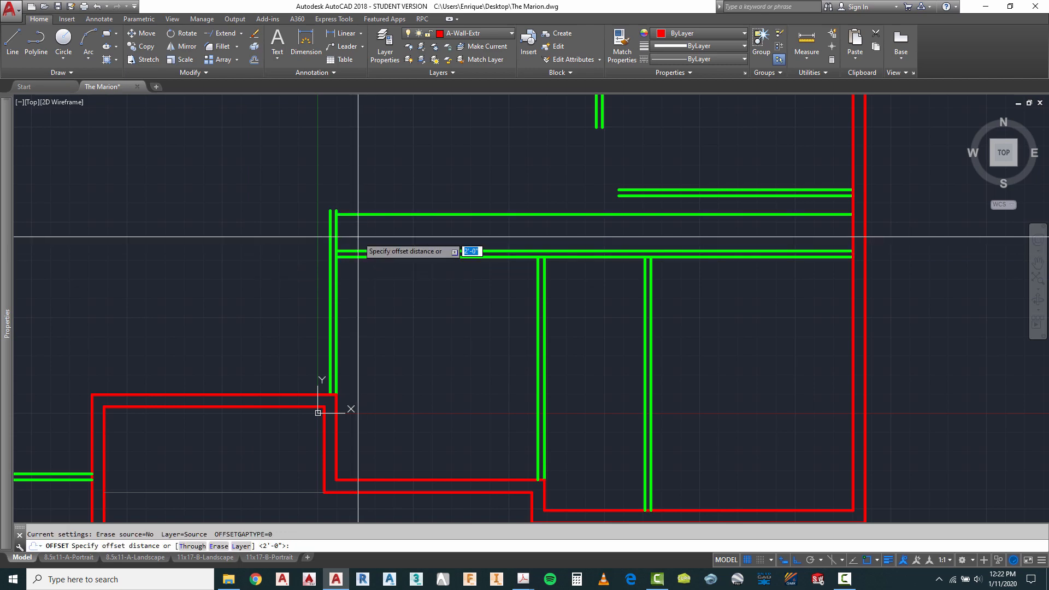
{"action": "type", "text": "4"}
{"action": "key", "text": "Return"}
{"action": "left_click", "coordinate": [358, 215]}
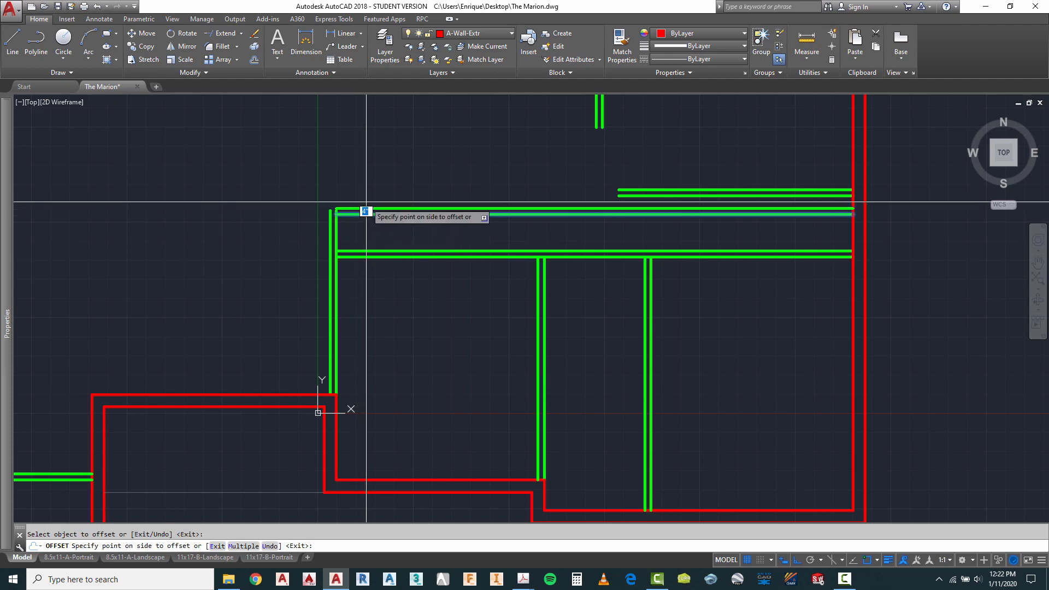
{"action": "left_click", "coordinate": [367, 207]}
{"action": "key", "text": "Escape"}
Step: Fillet the inner and outer line pairs of the short vertical wall and the new horizontal wall into a square corner
{"action": "type", "text": "f"}
{"action": "key", "text": "Return"}
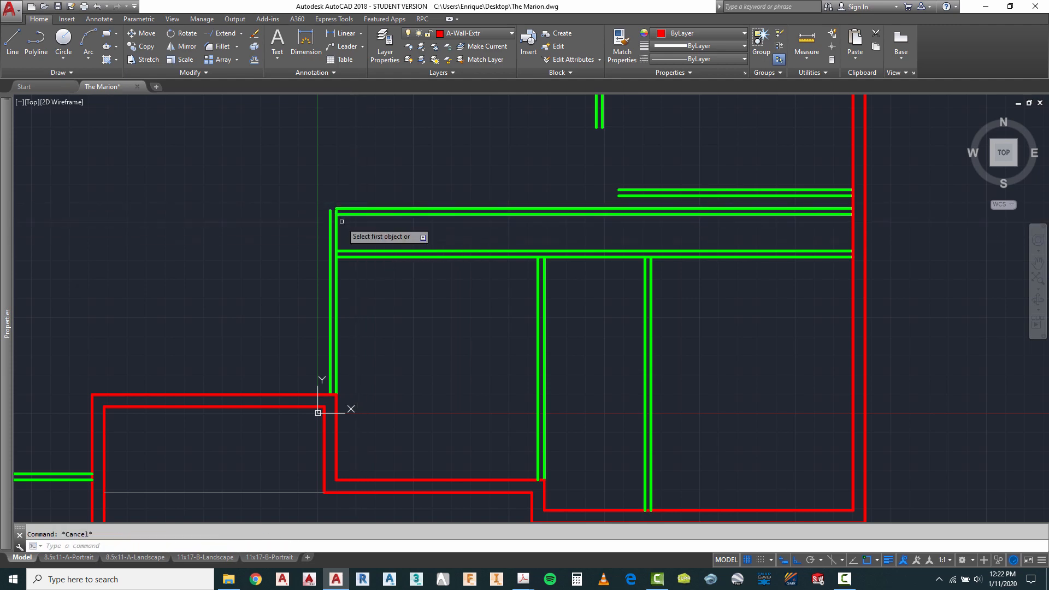
{"action": "left_click", "coordinate": [335, 222]}
{"action": "left_click", "coordinate": [350, 215]}
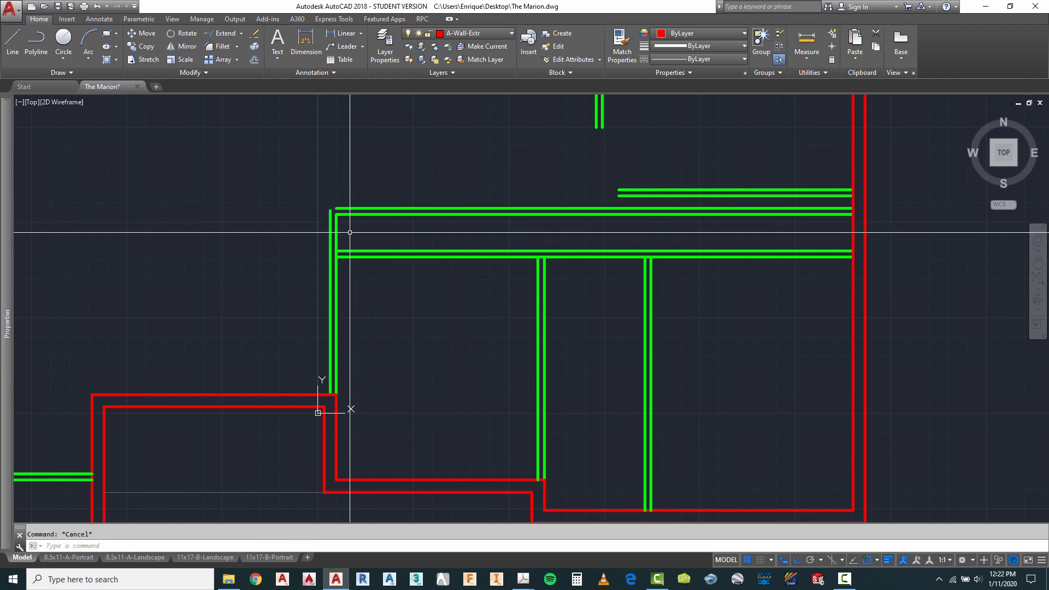
{"action": "key", "text": "space"}
{"action": "left_click", "coordinate": [330, 225]}
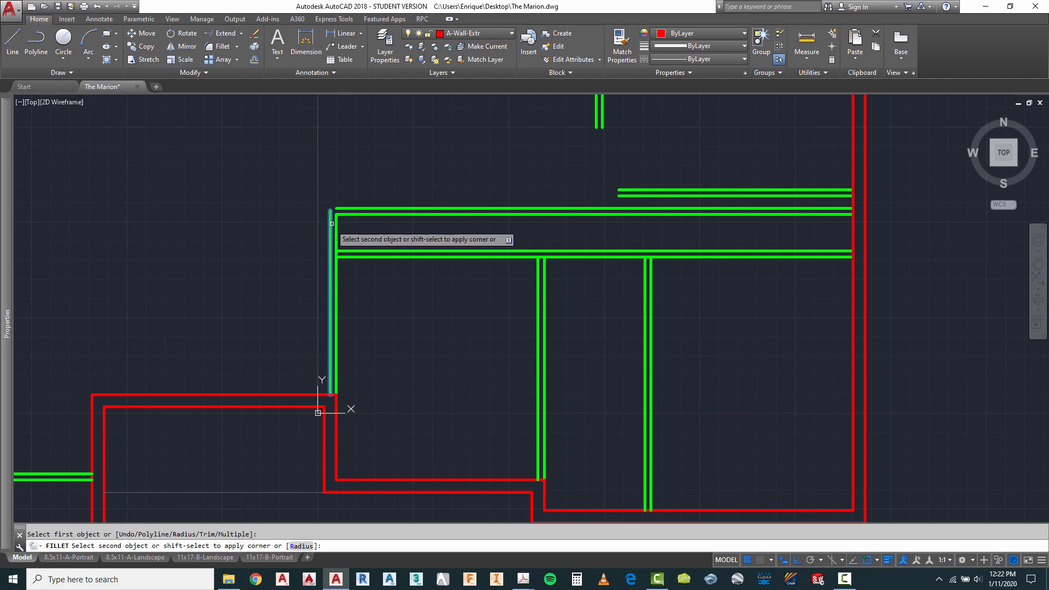
{"action": "left_click", "coordinate": [347, 209]}
{"action": "key", "text": "Escape"}
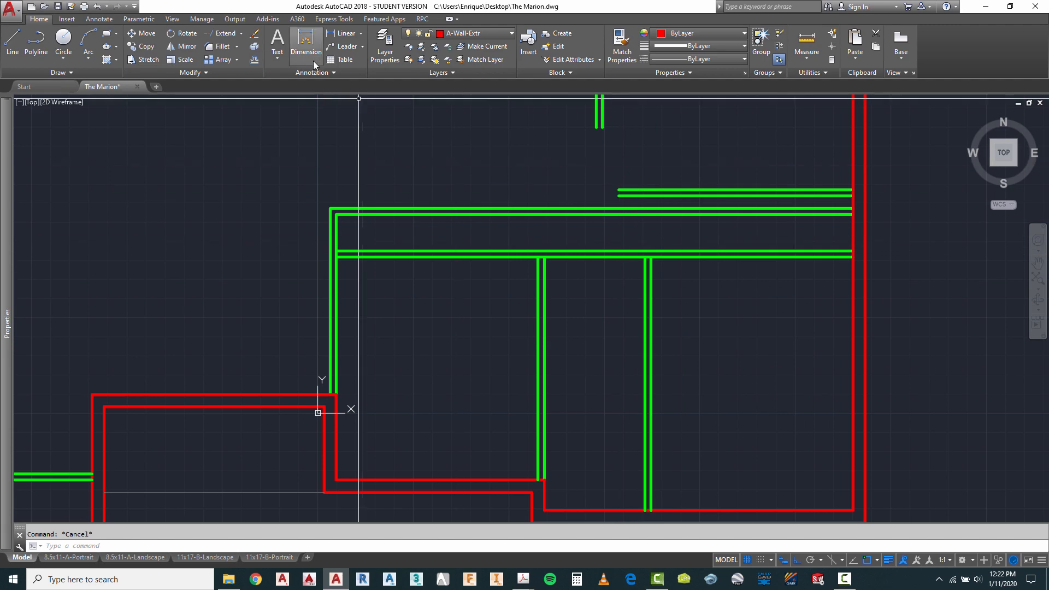
Step: Stretch the east end of the new horizontal wall back west to just short of the first vertical interior wall below
{"action": "left_click", "coordinate": [146, 59]}
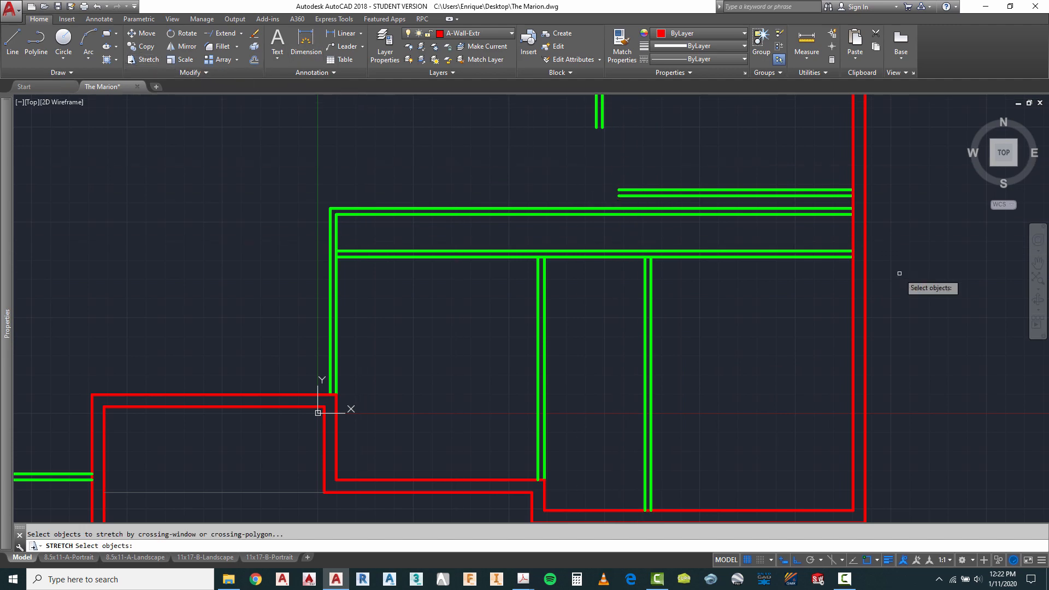
{"action": "left_click", "coordinate": [858, 203]}
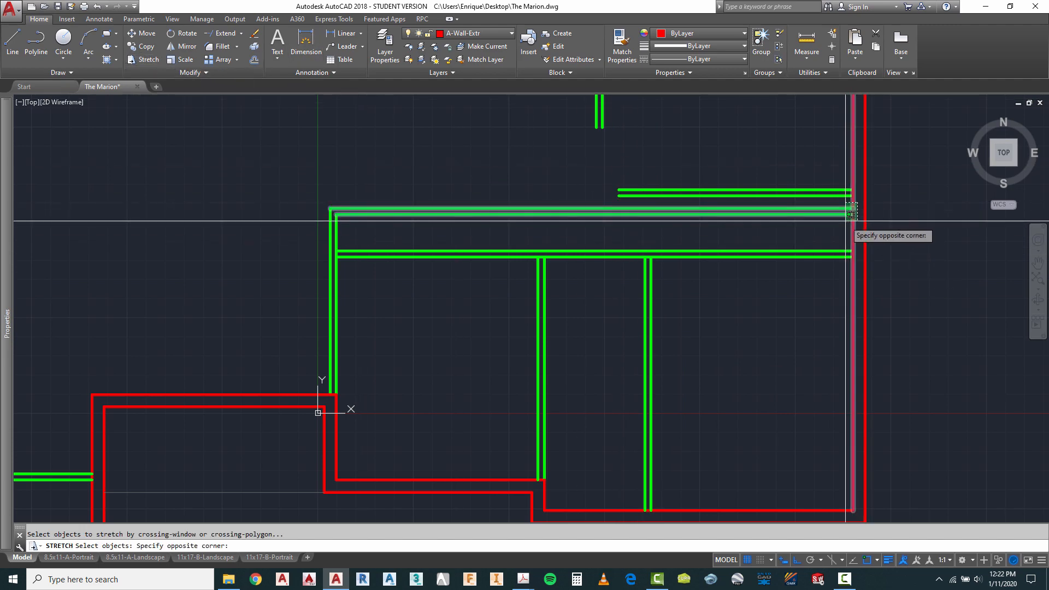
{"action": "left_click", "coordinate": [848, 223]}
{"action": "key", "text": "Return"}
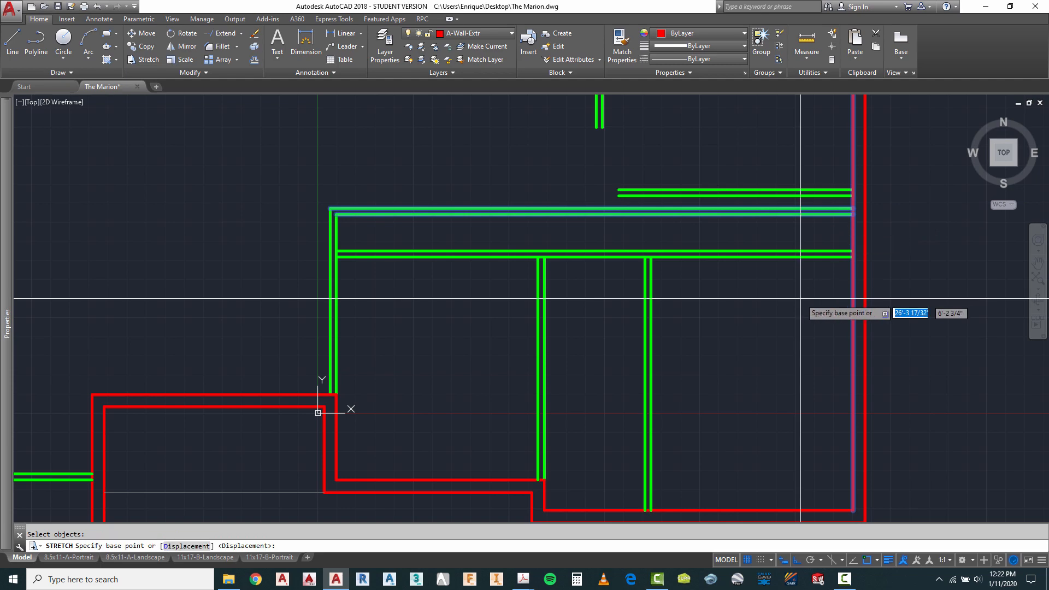
{"action": "left_click", "coordinate": [820, 286]}
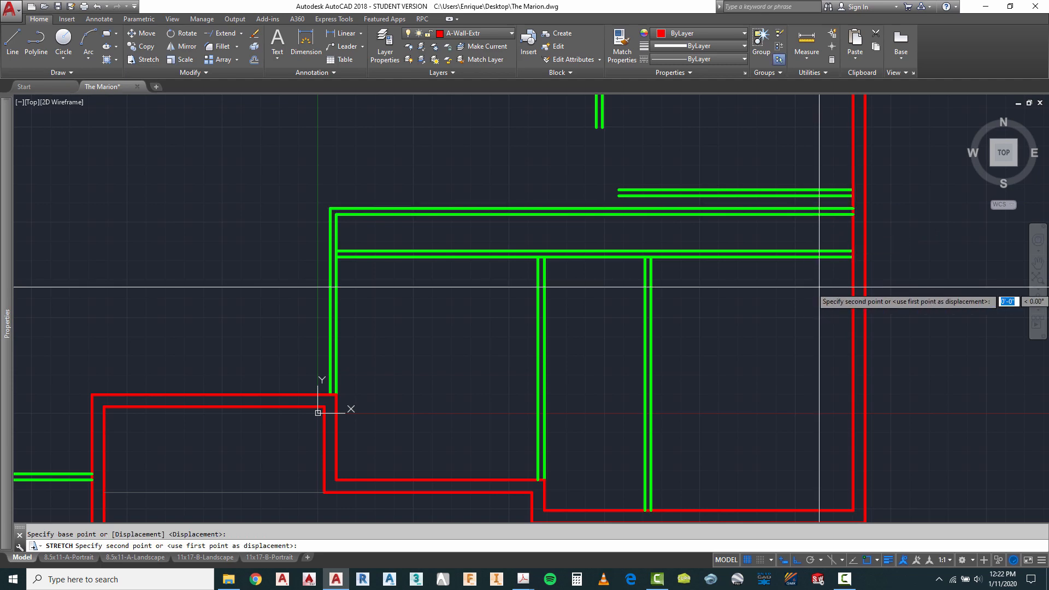
{"action": "left_click", "coordinate": [480, 317]}
{"action": "right_click", "coordinate": [657, 149]}
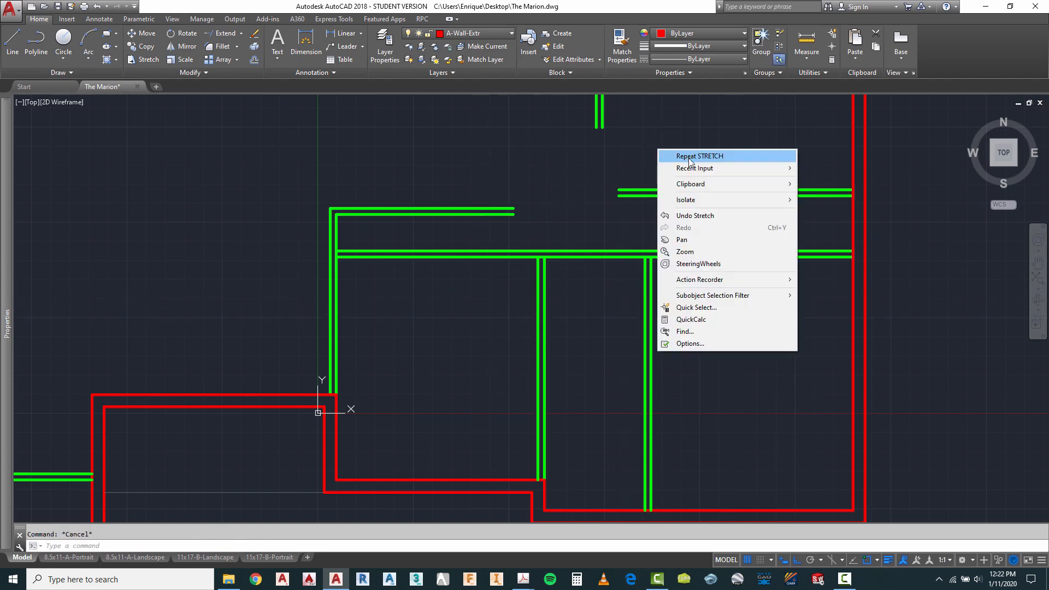
{"action": "left_click", "coordinate": [675, 156]}
{"action": "left_click", "coordinate": [653, 174]}
{"action": "left_click", "coordinate": [609, 213]}
{"action": "right_click", "coordinate": [580, 159]}
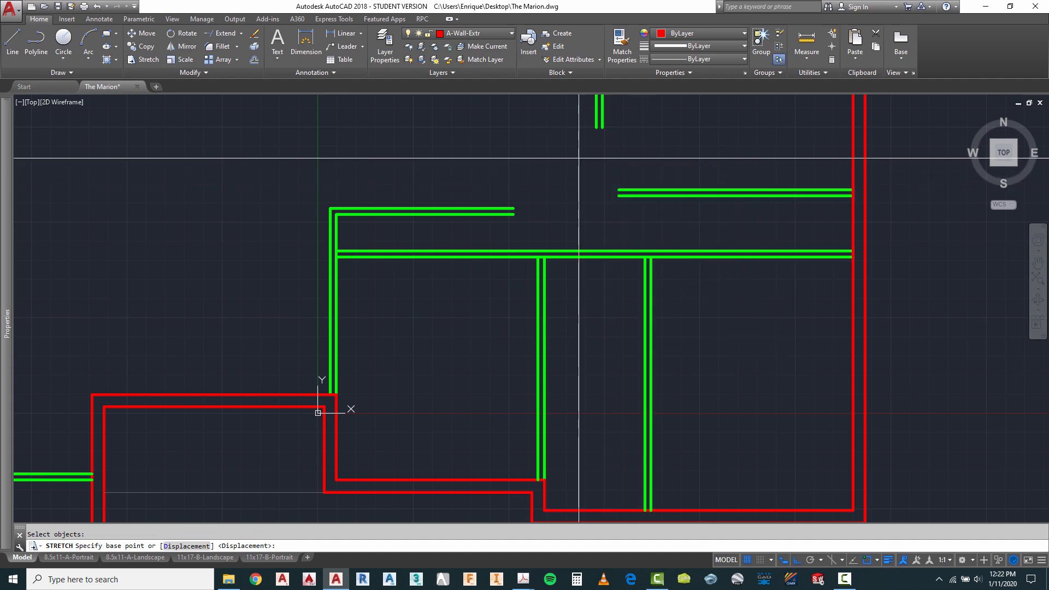
{"action": "left_click", "coordinate": [578, 158]}
{"action": "key", "text": "Escape"}
Step: Offset the upper line of the shortened horizontal interior wall 4' upward
{"action": "scroll", "coordinate": [581, 218], "scroll_direction": "down", "scroll_amount": 4}
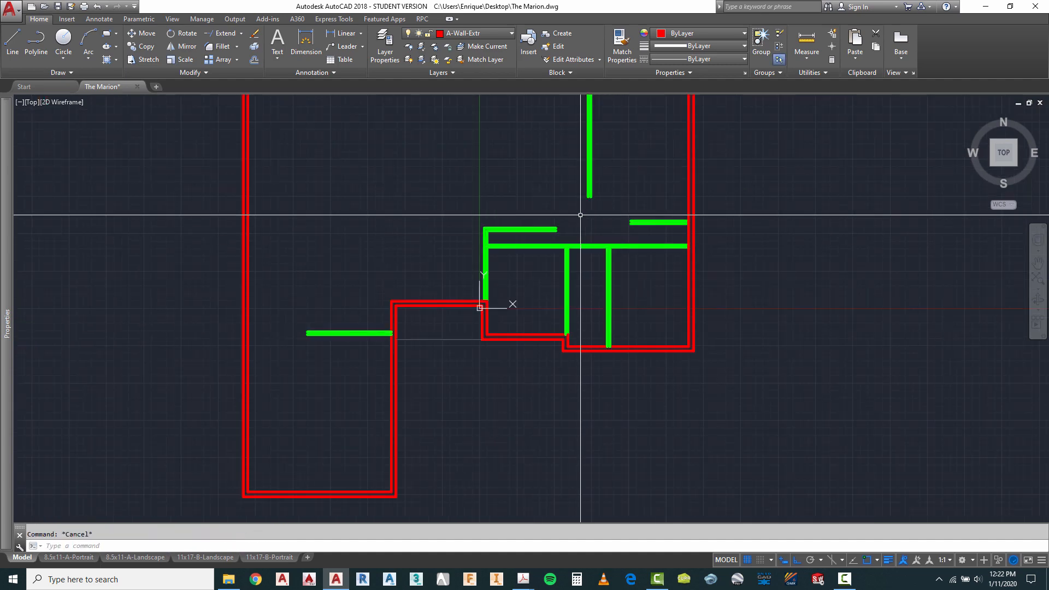
{"action": "scroll", "coordinate": [554, 214], "scroll_direction": "up", "scroll_amount": 2}
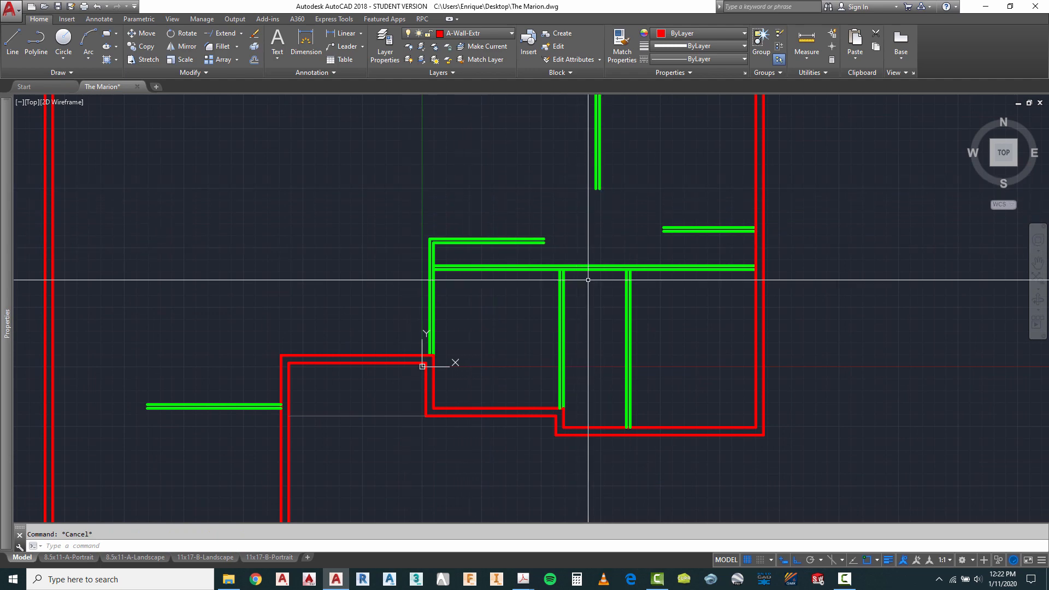
{"action": "scroll", "coordinate": [612, 284], "scroll_direction": "down", "scroll_amount": 2}
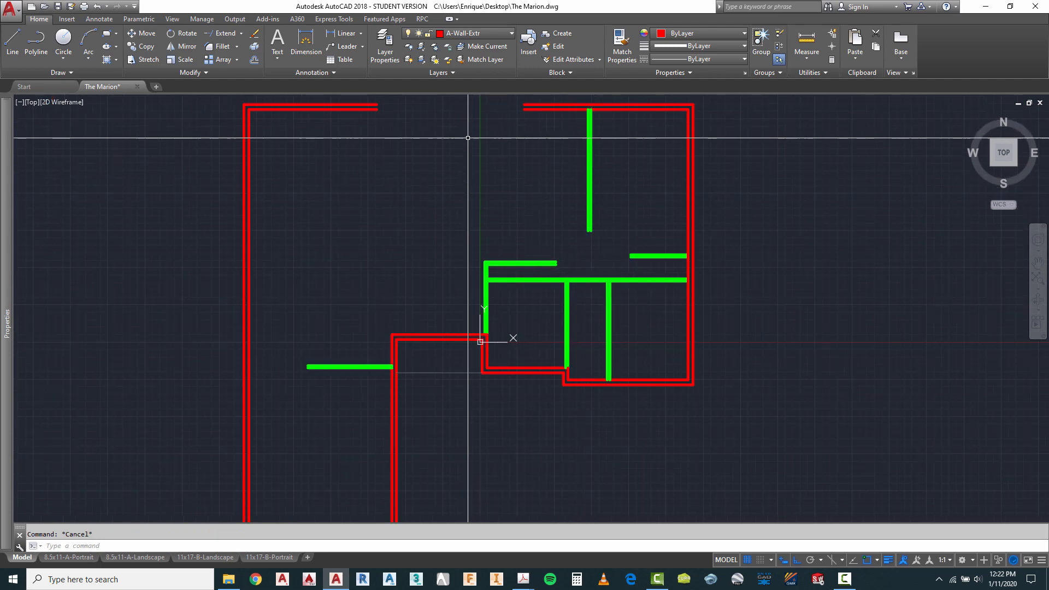
{"action": "scroll", "coordinate": [557, 243], "scroll_direction": "up", "scroll_amount": 1}
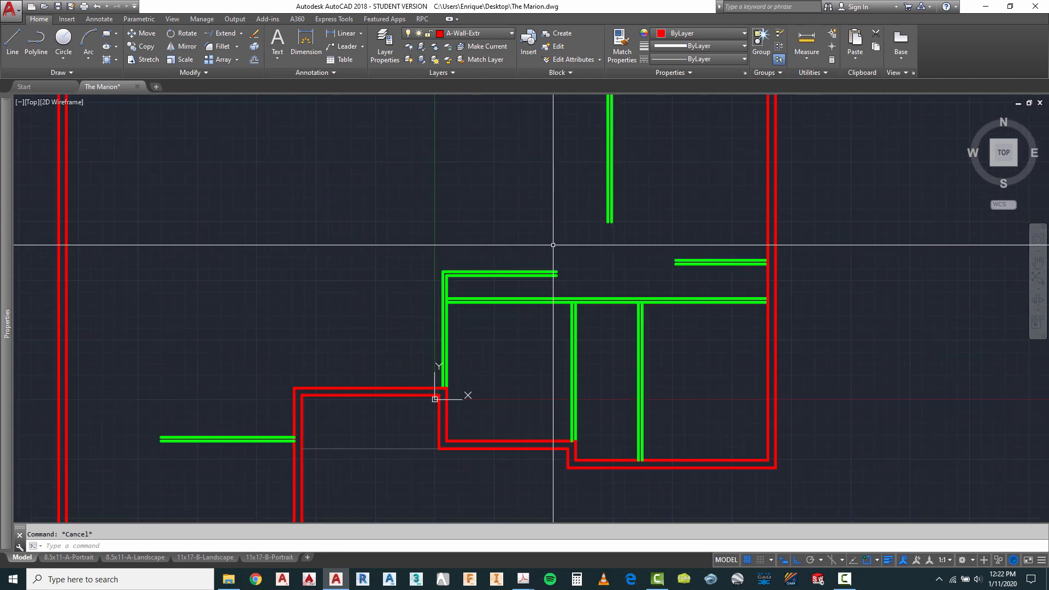
{"action": "scroll", "coordinate": [533, 249], "scroll_direction": "up", "scroll_amount": 2}
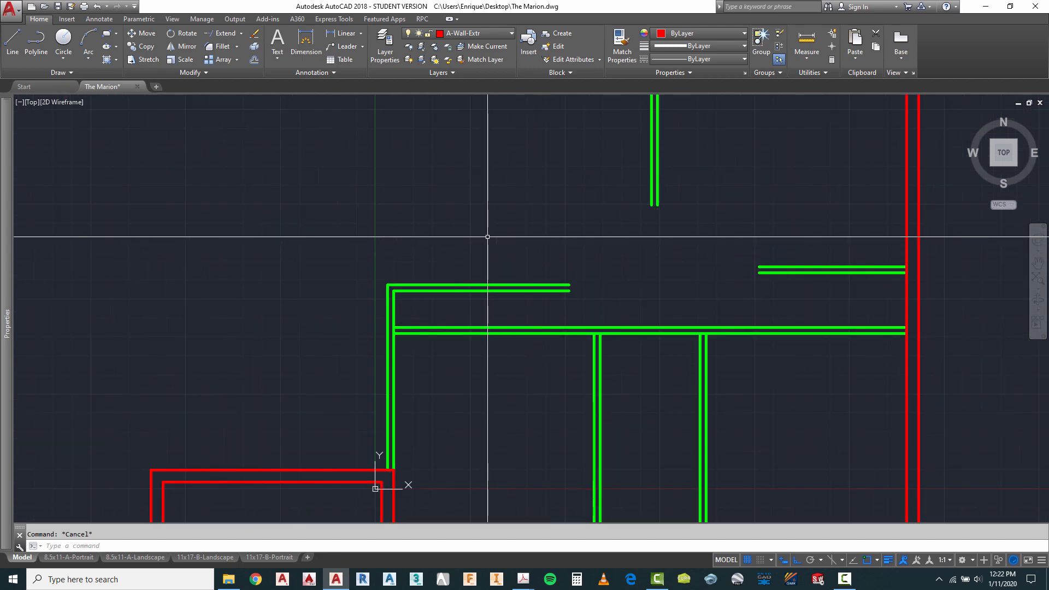
{"action": "left_click", "coordinate": [255, 59]}
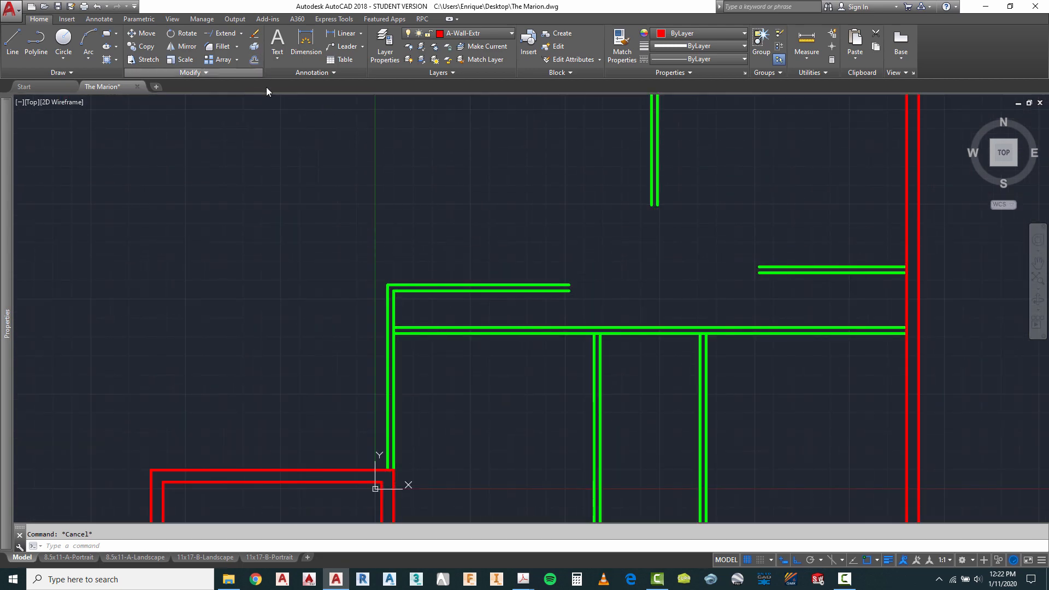
{"action": "type", "text": "4"}
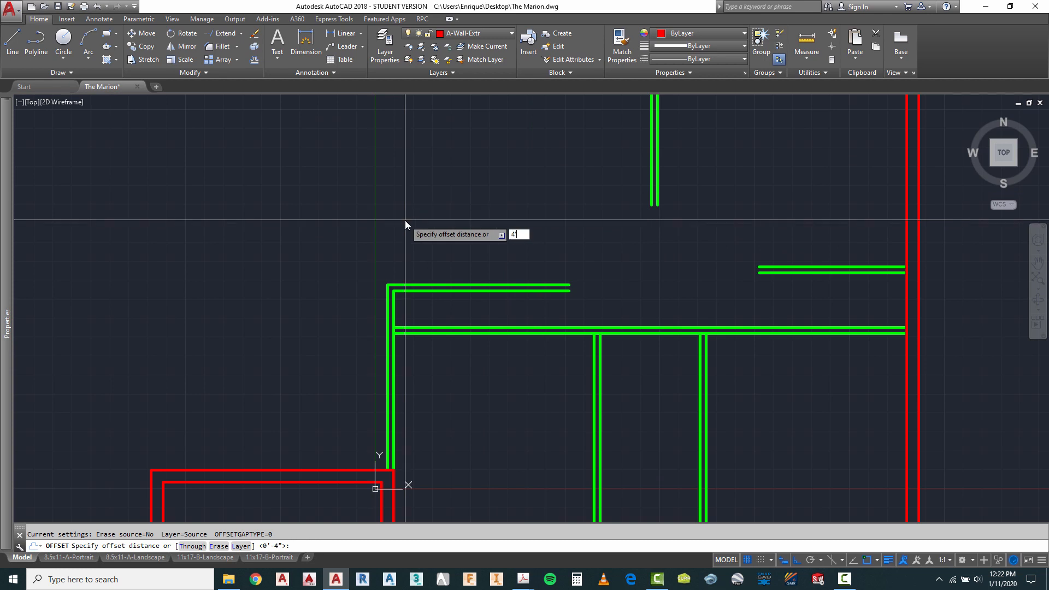
{"action": "key", "text": "Return"}
{"action": "left_click", "coordinate": [465, 284]}
{"action": "left_click", "coordinate": [464, 267]}
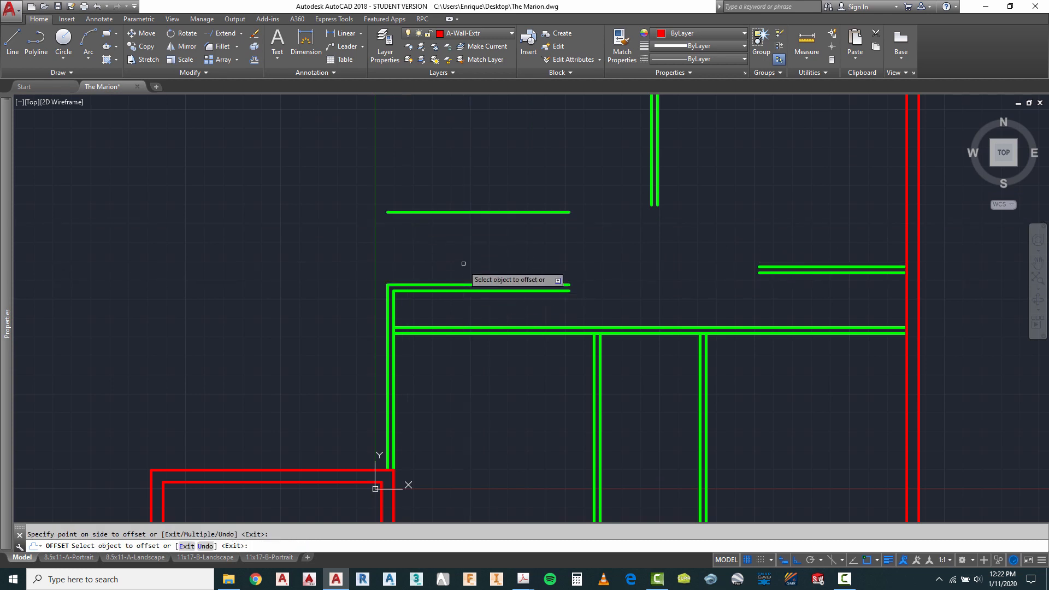
{"action": "key", "text": "Escape"}
Step: Offset the new separate horizontal line 4" upward to make it a double-line interior wall
{"action": "key", "text": "Return"}
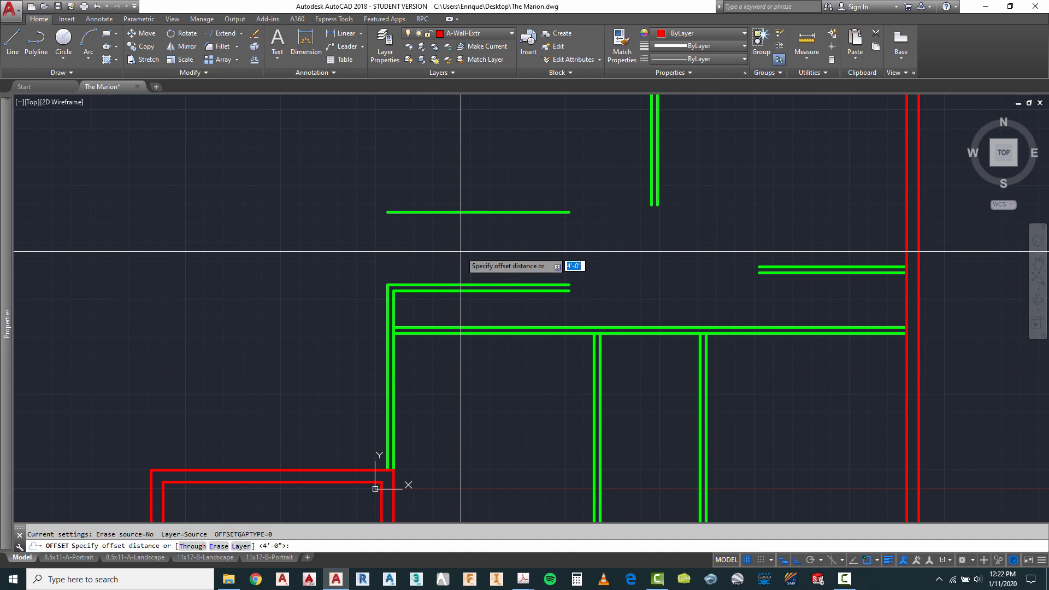
{"action": "key", "text": "Return"}
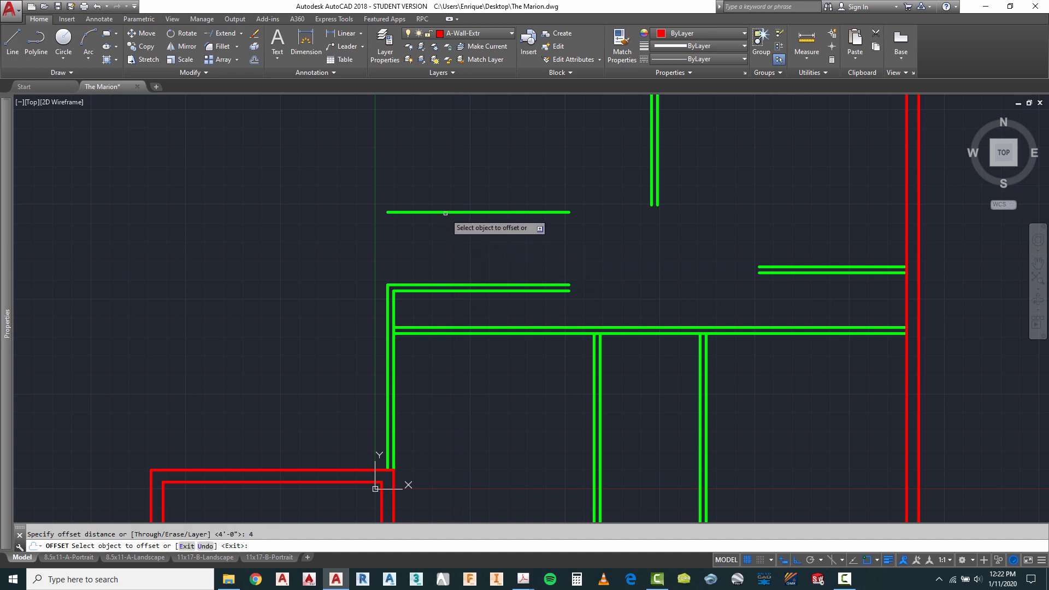
{"action": "left_click", "coordinate": [446, 214]}
{"action": "left_click", "coordinate": [445, 201]}
{"action": "key", "text": "Escape"}
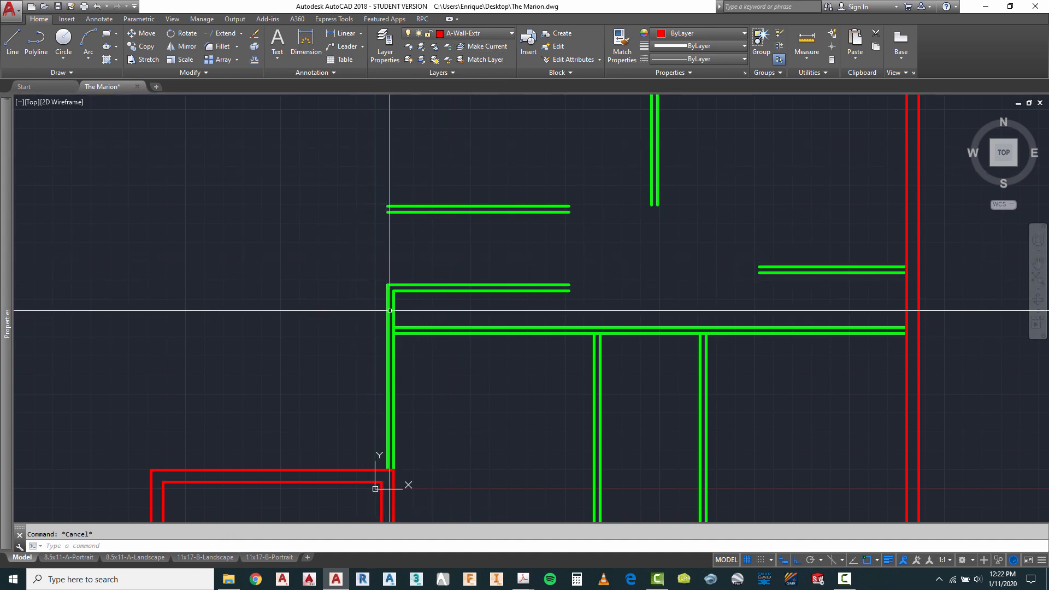
Step: Check Marion Red Lines.pdf and cap the west end of the upper separate horizontal wall with a line on layer A-Wall-Intr
{"action": "mouse_move", "coordinate": [523, 585]}
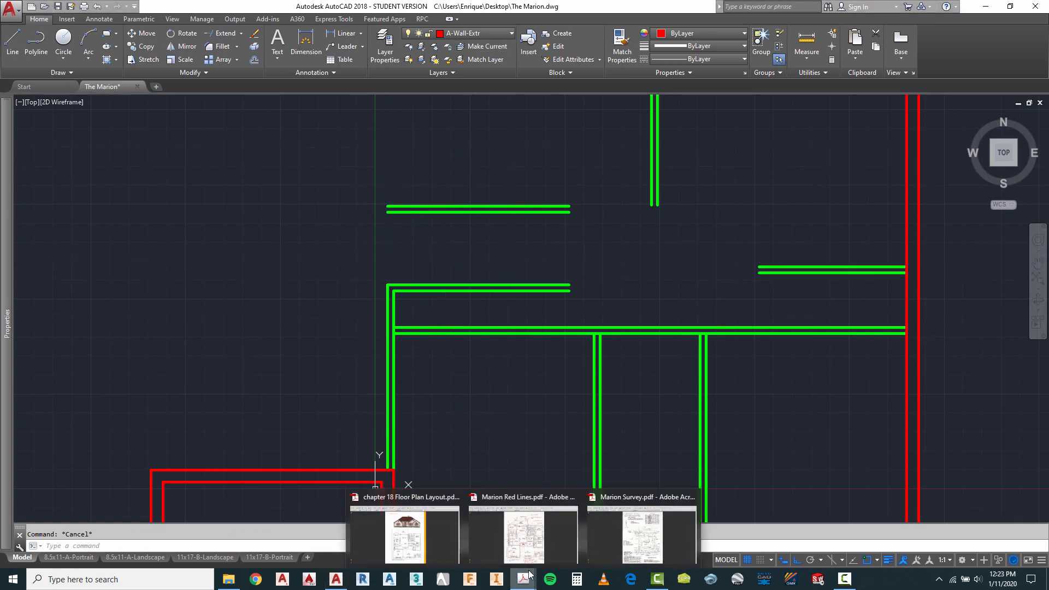
{"action": "left_click", "coordinate": [530, 541]}
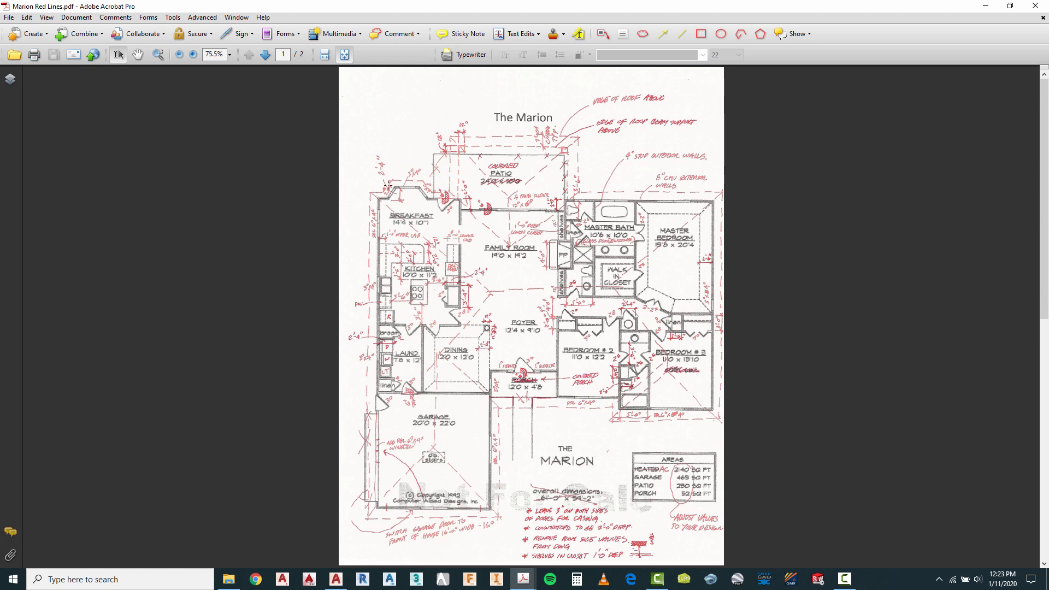
{"action": "left_click", "coordinate": [343, 583]}
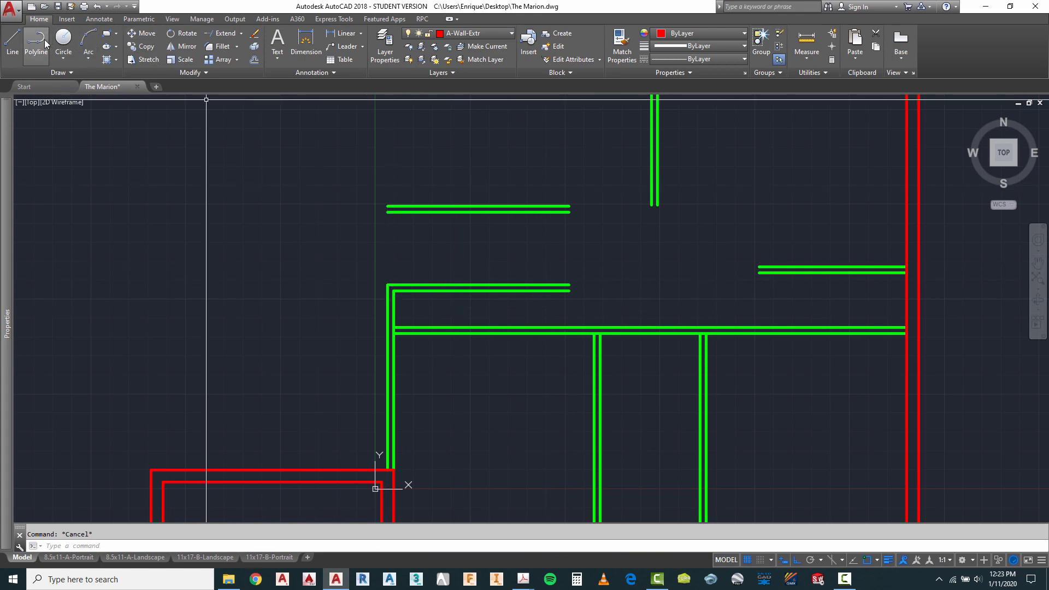
{"action": "left_click", "coordinate": [465, 35]}
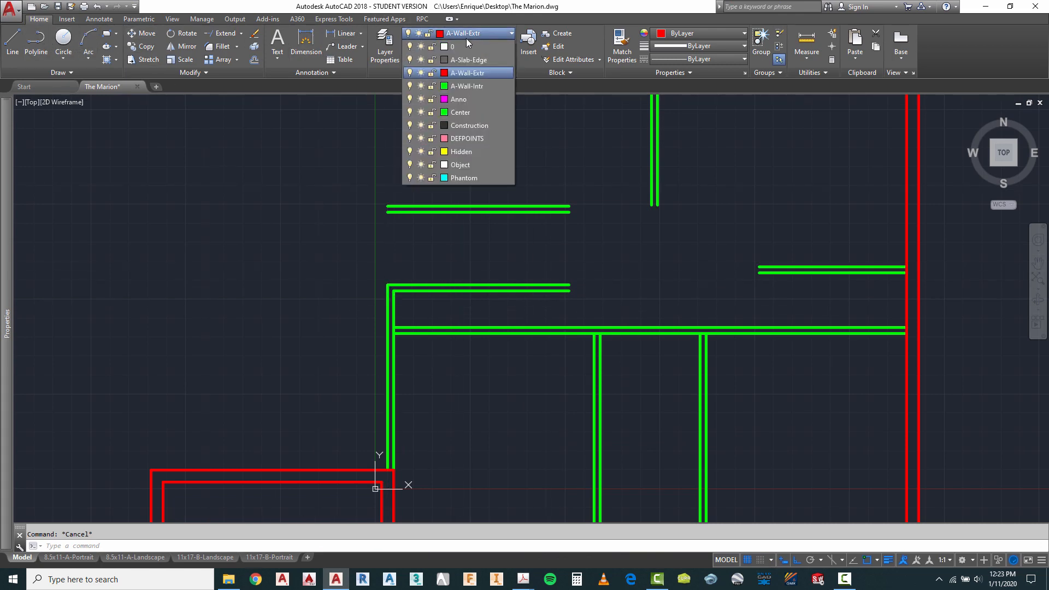
{"action": "left_click", "coordinate": [471, 88]}
{"action": "left_click", "coordinate": [12, 42]}
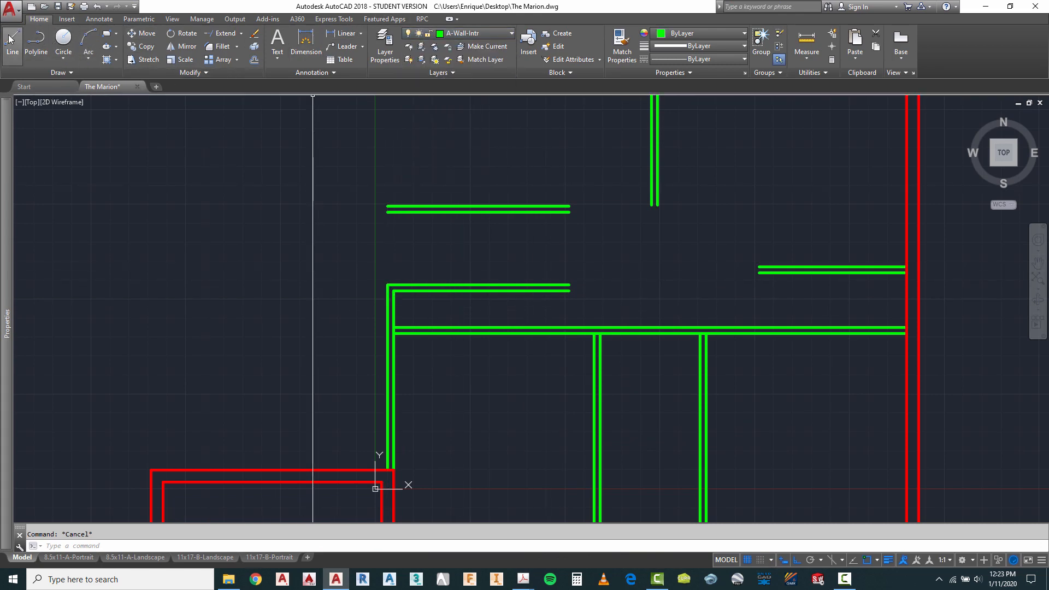
{"action": "left_click", "coordinate": [388, 207]}
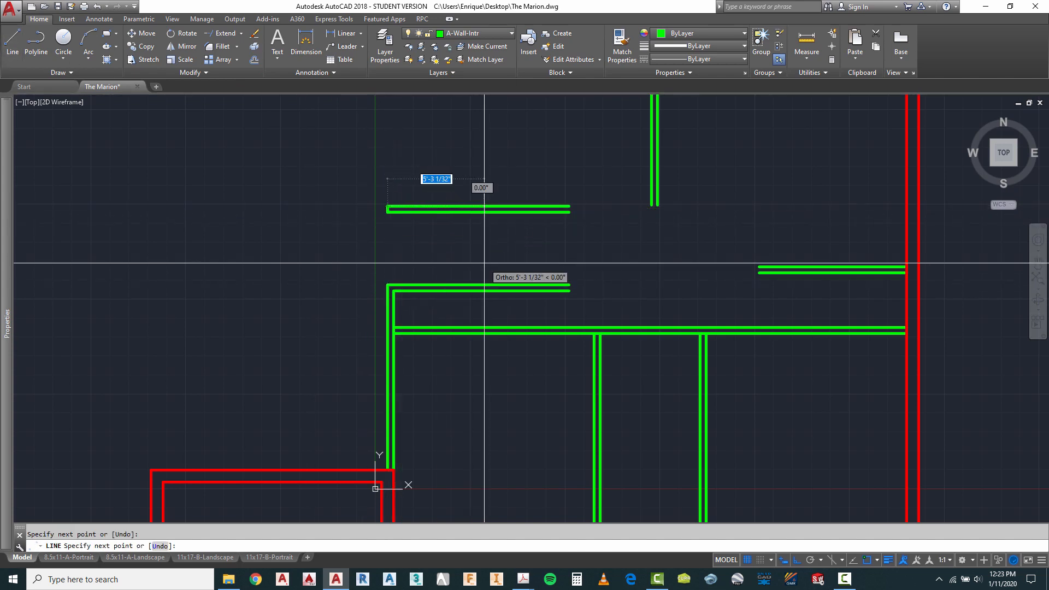
{"action": "key", "text": "Escape"}
Step: Fillet the inner and outer lines of the capped horizontal wall with those of the long vertical interior wall into a square corner
{"action": "type", "text": "f"}
{"action": "key", "text": "Return"}
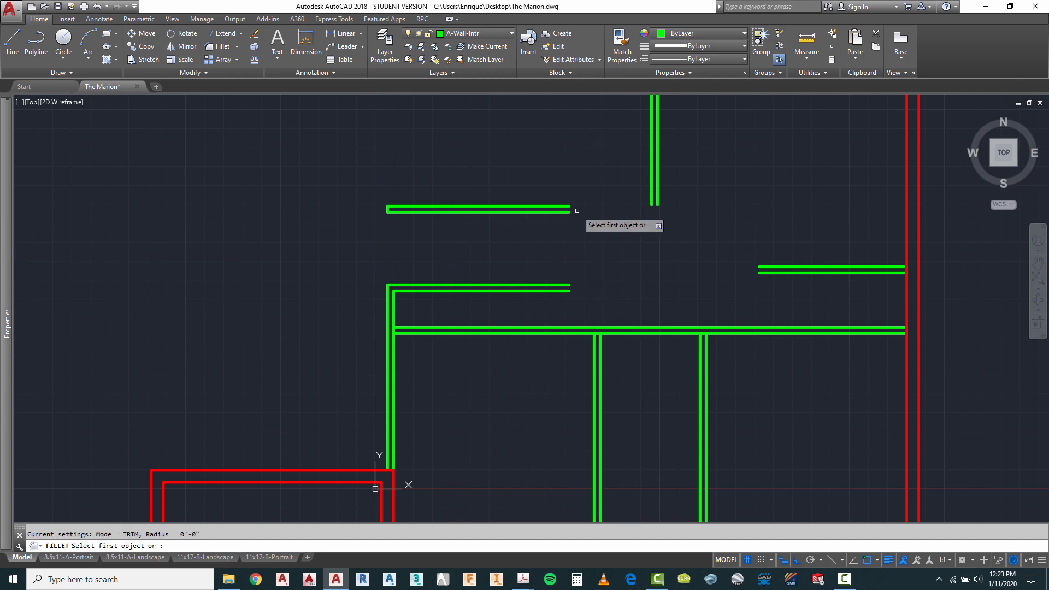
{"action": "left_click", "coordinate": [568, 207]}
{"action": "left_click", "coordinate": [651, 183]}
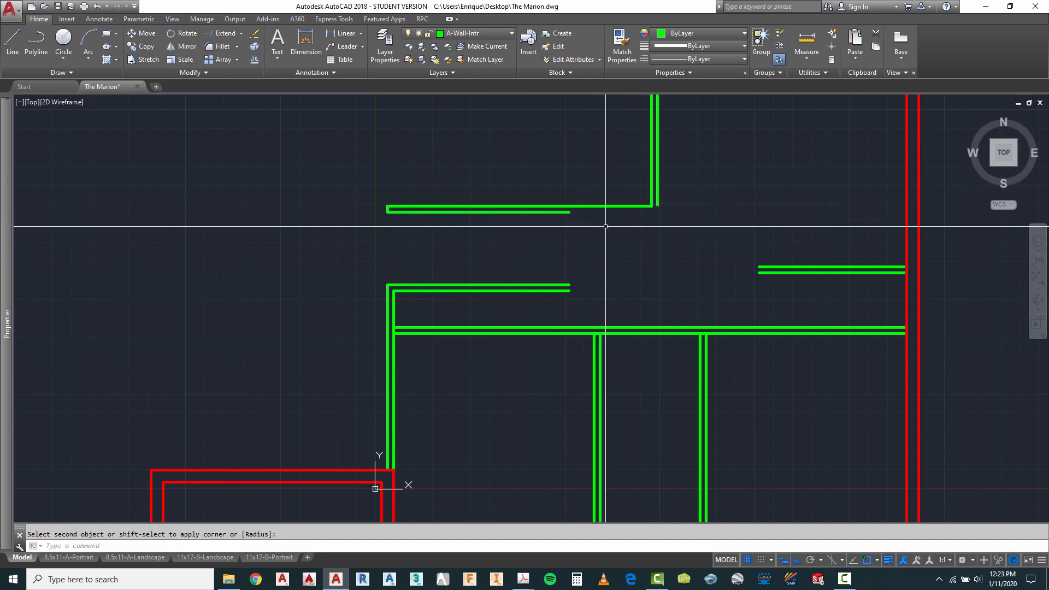
{"action": "key", "text": "Return"}
{"action": "left_click", "coordinate": [561, 211]}
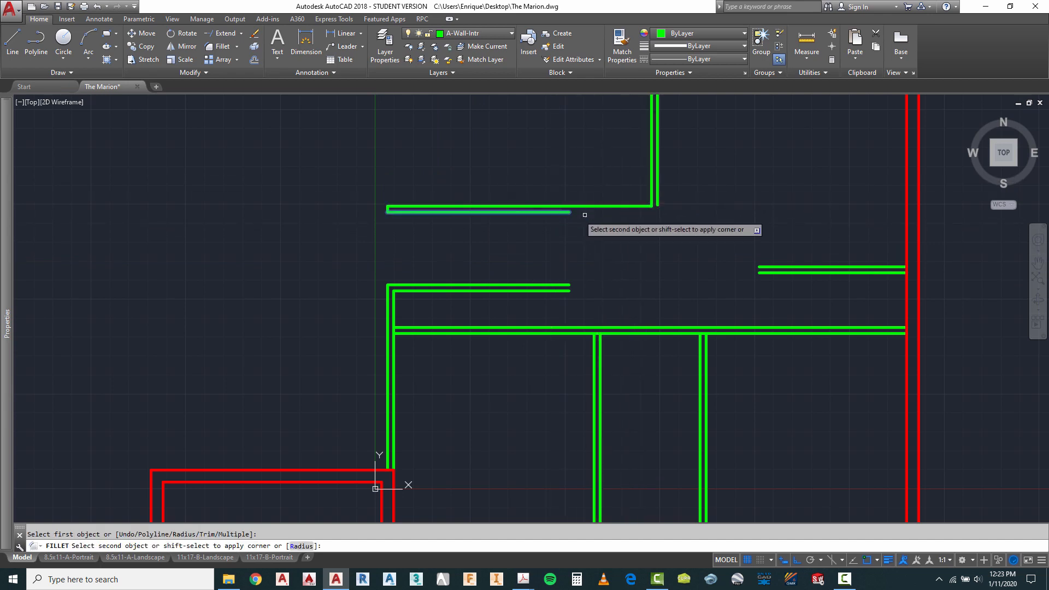
{"action": "left_click", "coordinate": [657, 190]}
{"action": "key", "text": "Escape"}
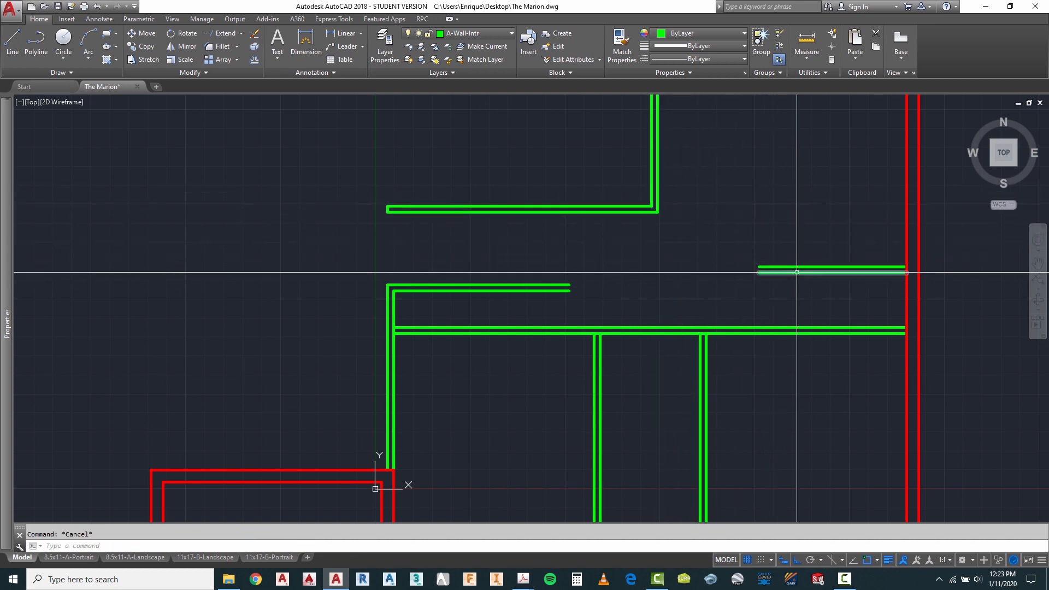
Step: Extend both lines of the horizontal interior wall above the garage west to the inner face of the west exterior wall
{"action": "scroll", "coordinate": [534, 291], "scroll_direction": "down", "scroll_amount": 4}
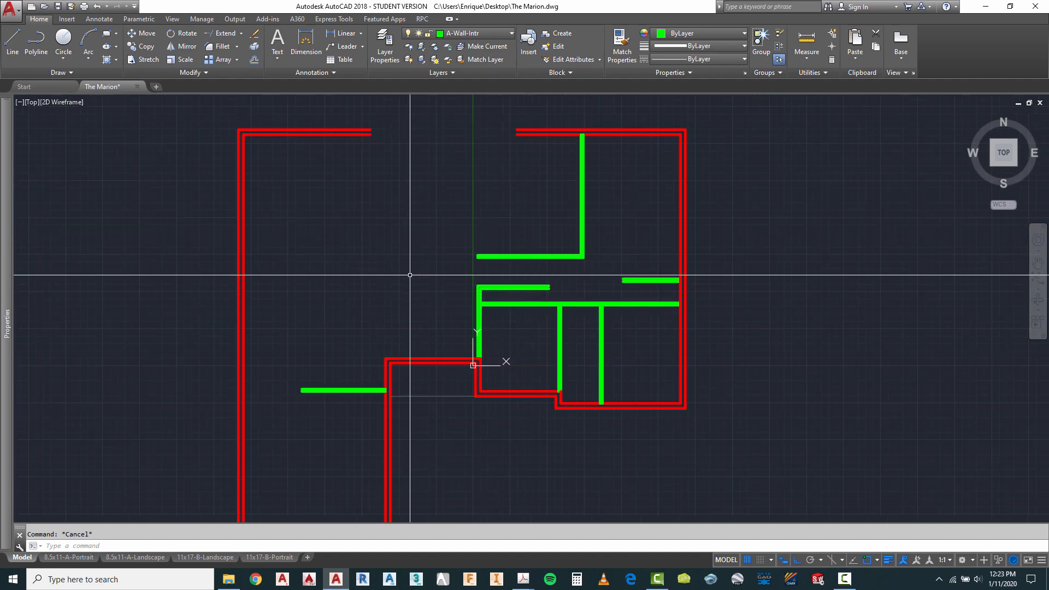
{"action": "scroll", "coordinate": [252, 417], "scroll_direction": "up", "scroll_amount": 2}
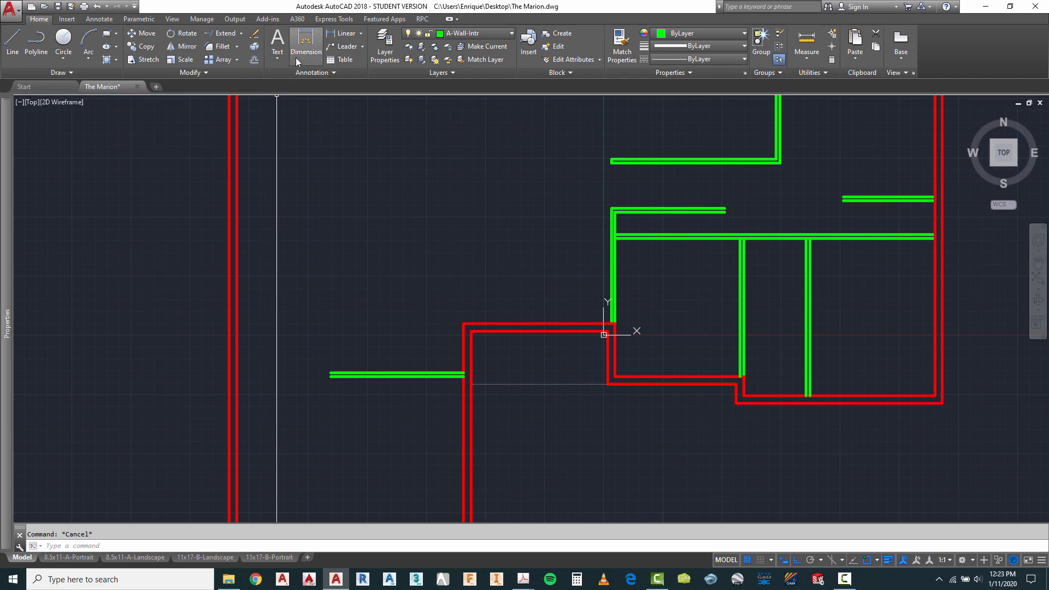
{"action": "left_click", "coordinate": [226, 36]}
{"action": "left_click", "coordinate": [271, 283]}
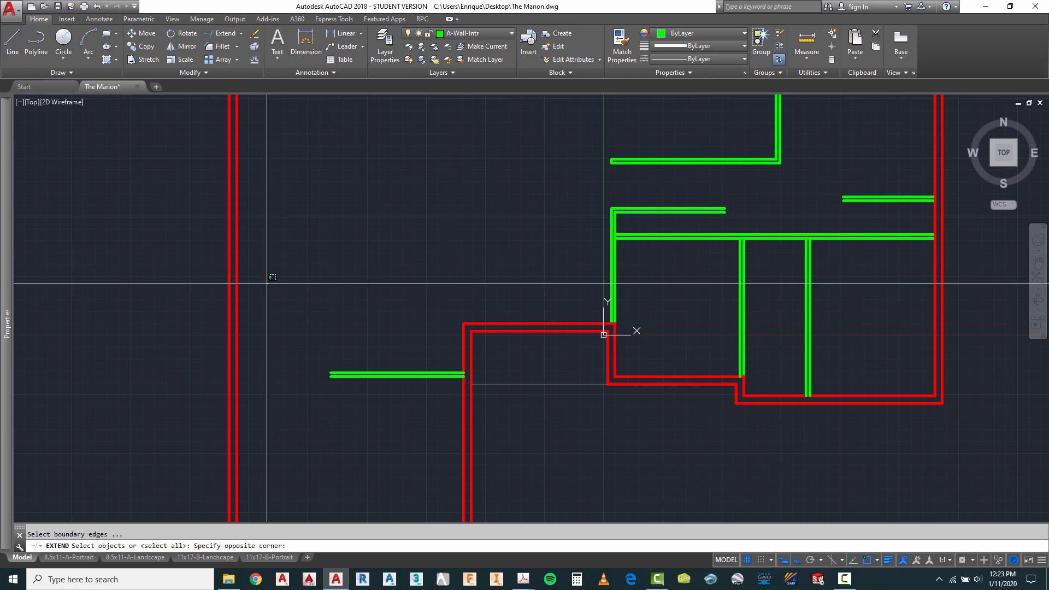
{"action": "left_click", "coordinate": [180, 352]}
{"action": "key", "text": "Return"}
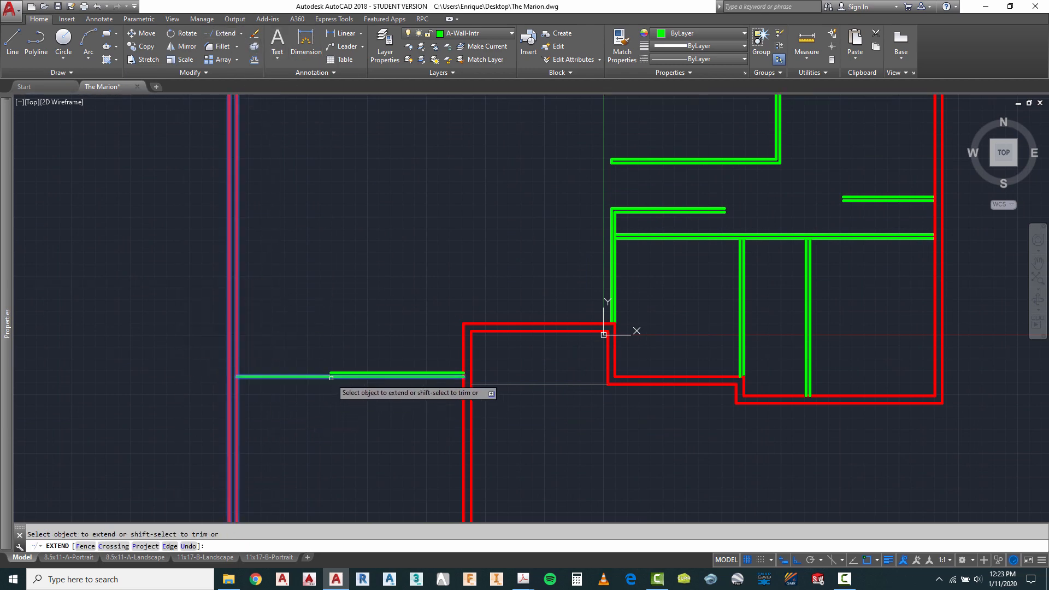
{"action": "left_click", "coordinate": [331, 377]}
{"action": "left_click", "coordinate": [332, 372]}
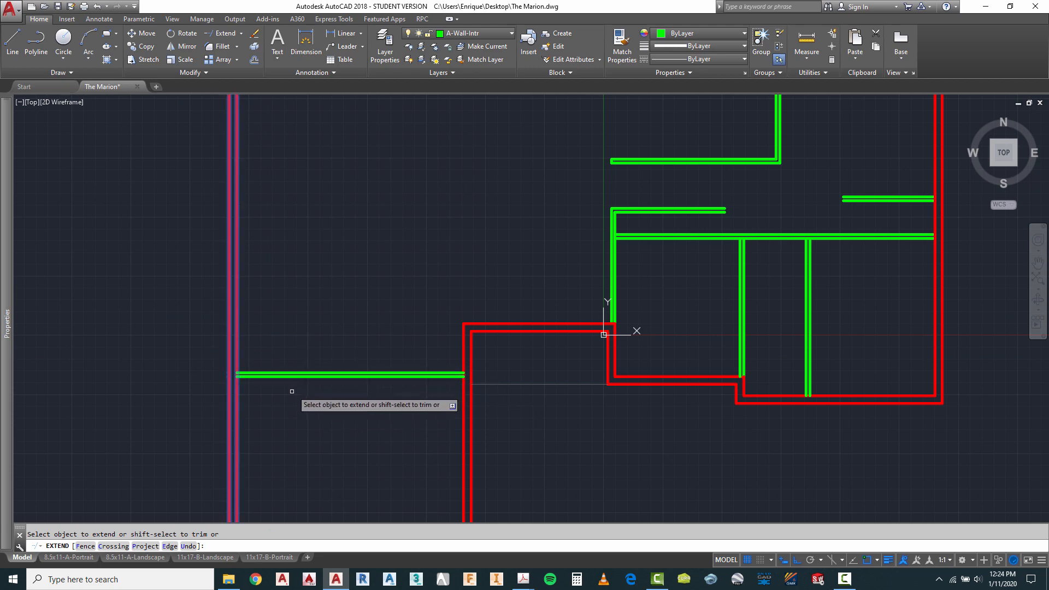
{"action": "key", "text": "Escape"}
Step: Consult Marion Red Lines.pdf and offset the inner line of the west exterior wall 7'8" to the east
{"action": "scroll", "coordinate": [370, 290], "scroll_direction": "down", "scroll_amount": 2}
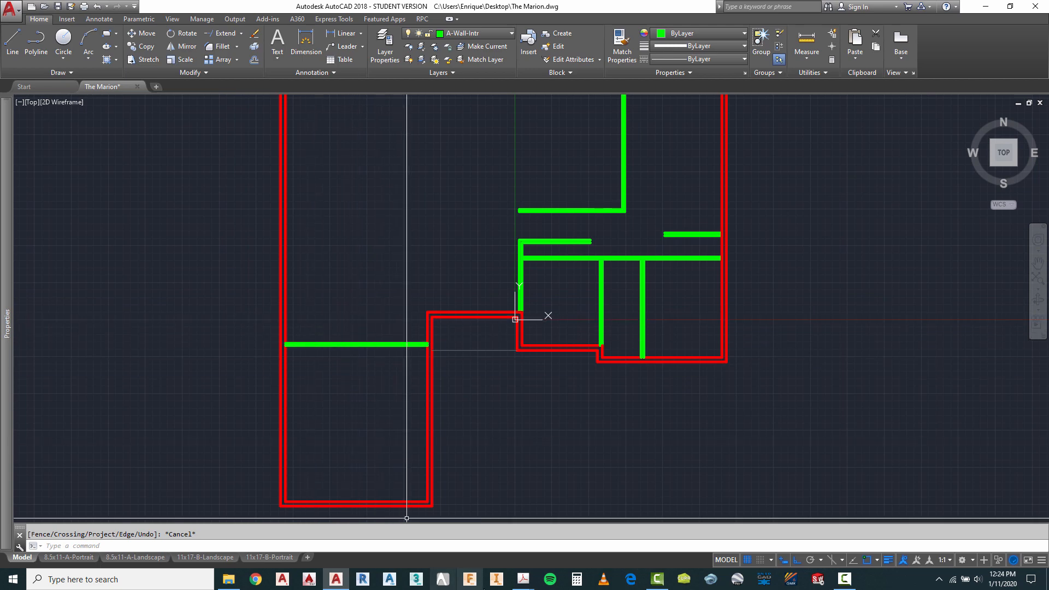
{"action": "mouse_move", "coordinate": [520, 581]}
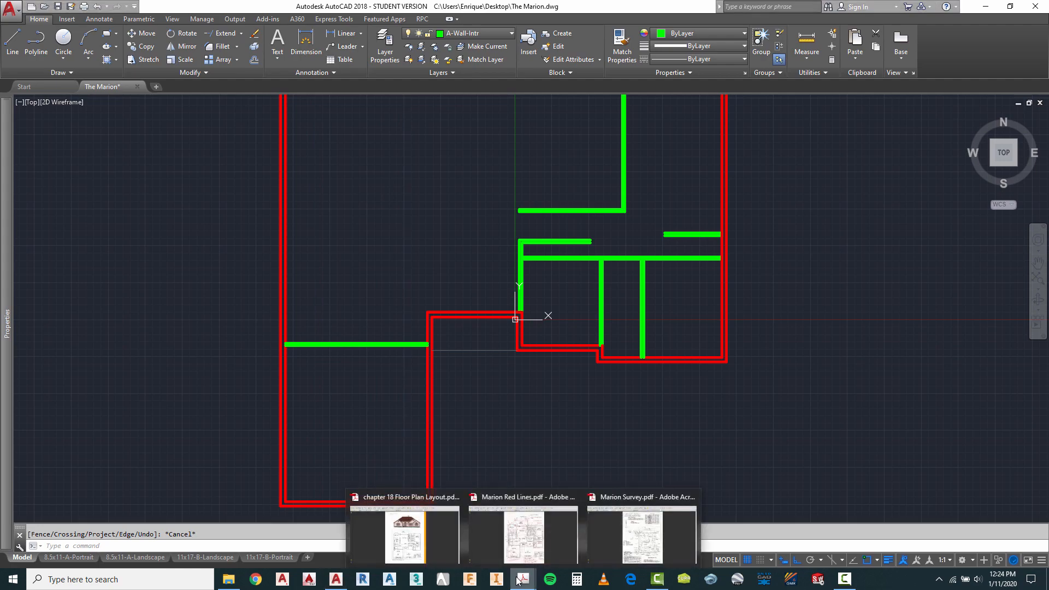
{"action": "left_click", "coordinate": [506, 526]}
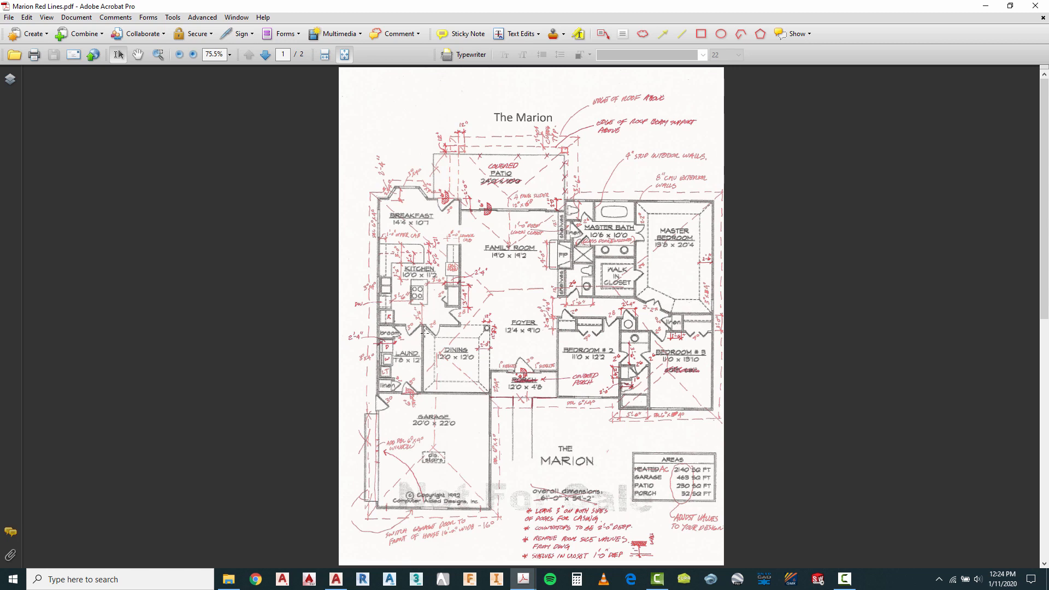
{"action": "left_click", "coordinate": [337, 579]}
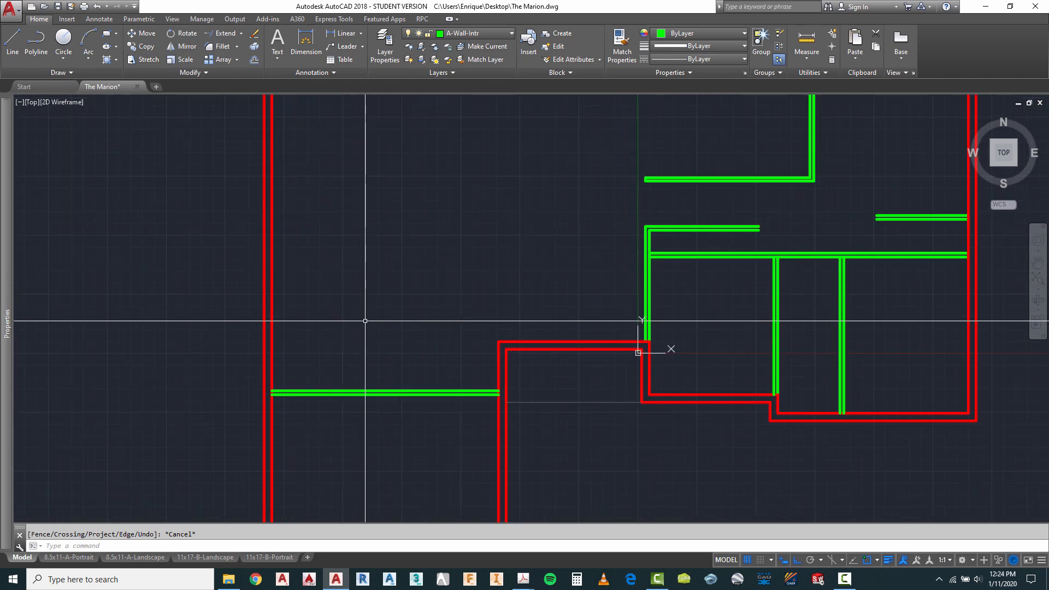
{"action": "key", "text": "Escape"}
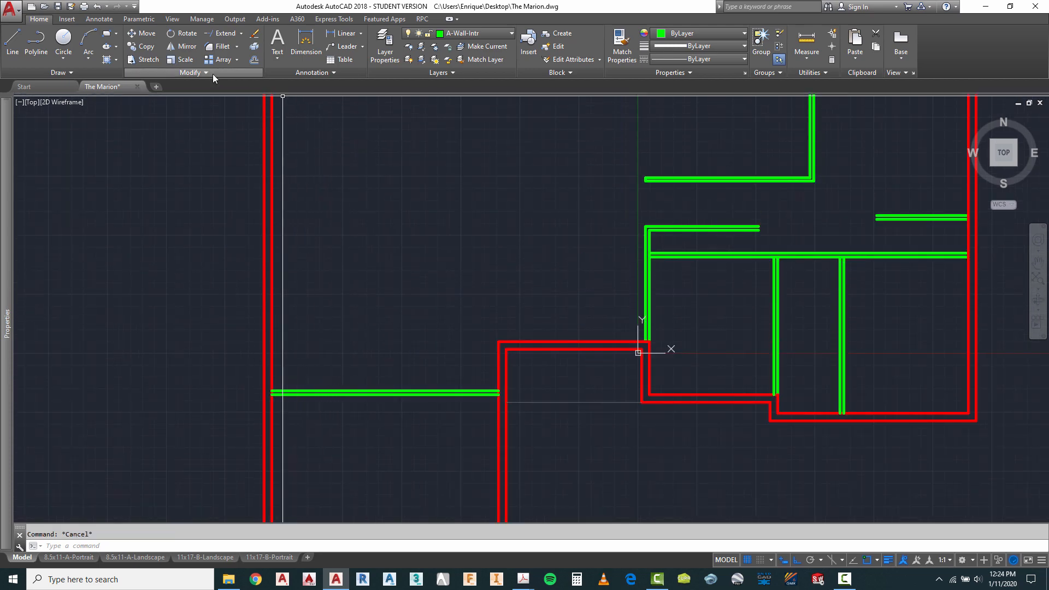
{"action": "left_click", "coordinate": [254, 61]}
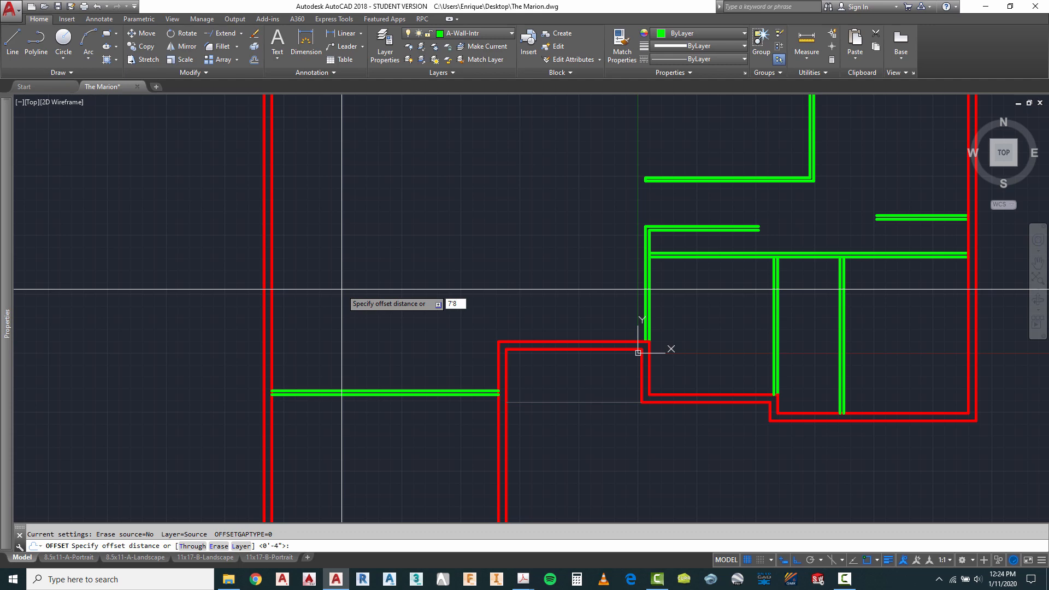
{"action": "key", "text": "Return"}
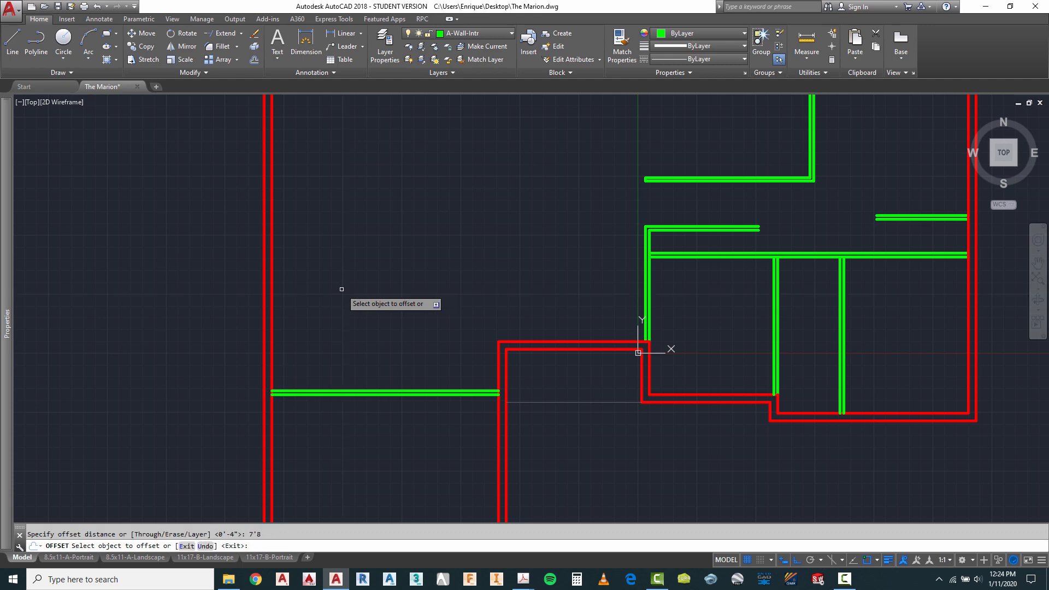
{"action": "left_click", "coordinate": [272, 342]}
{"action": "left_click", "coordinate": [288, 343]}
{"action": "key", "text": "Escape"}
{"action": "key", "text": "Escape"}
Step: Move the new offset vertical line to layer A-Wall-Intr
{"action": "left_click", "coordinate": [379, 275]}
{"action": "left_click", "coordinate": [353, 297]}
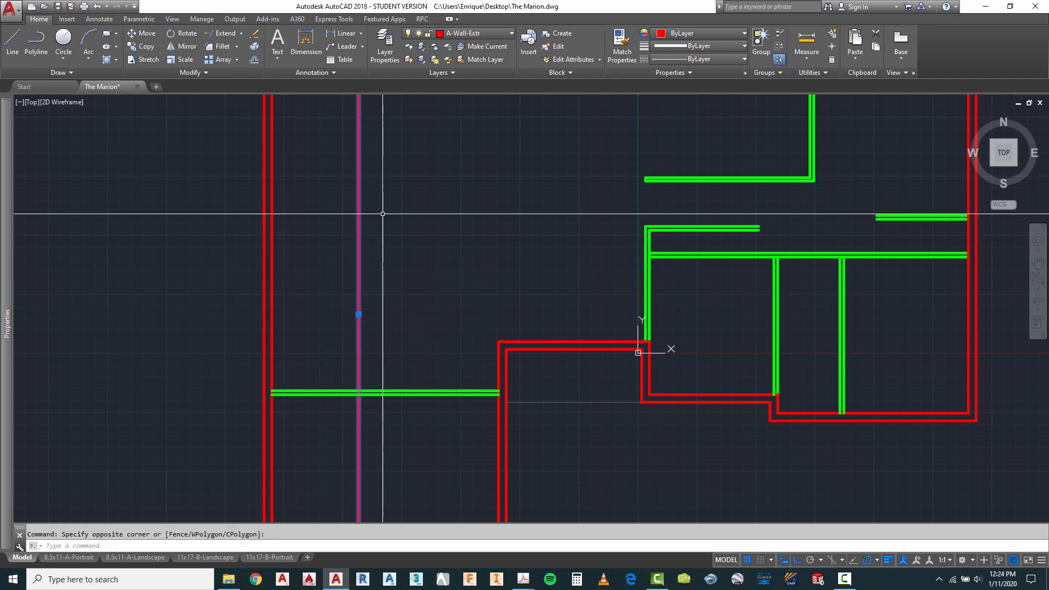
{"action": "left_click", "coordinate": [467, 33]}
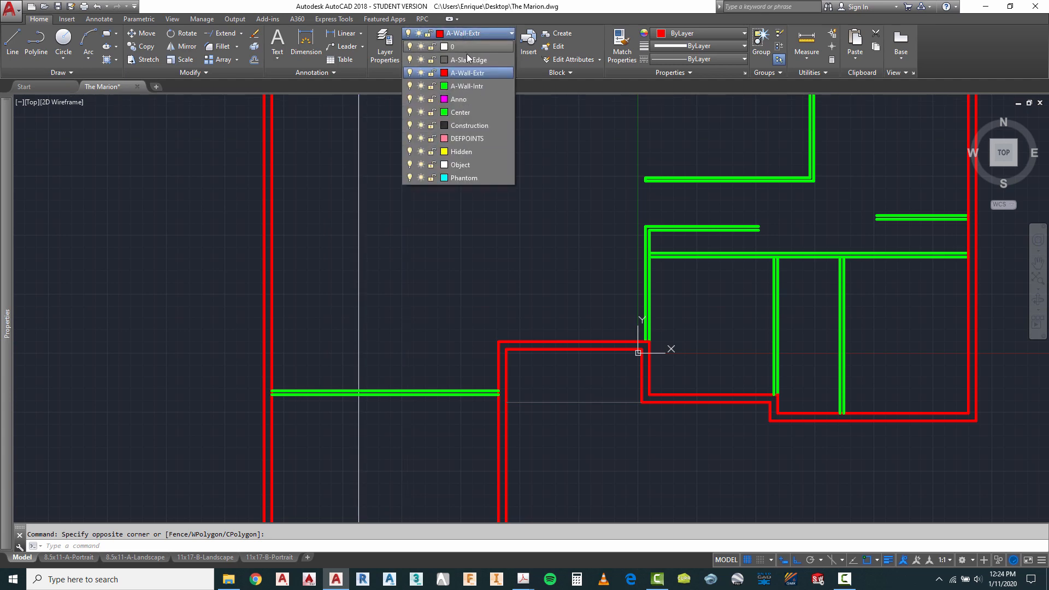
{"action": "left_click", "coordinate": [464, 87]}
{"action": "key", "text": "Escape"}
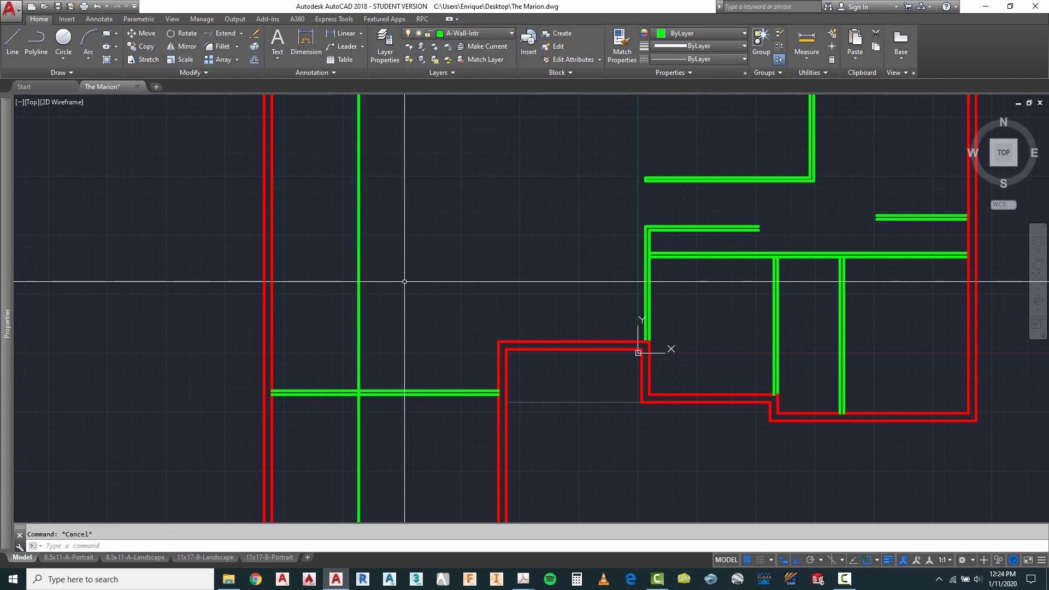
Step: Offset the new vertical interior line 4" to the east to make it a double-line interior wall
{"action": "key", "text": "Return"}
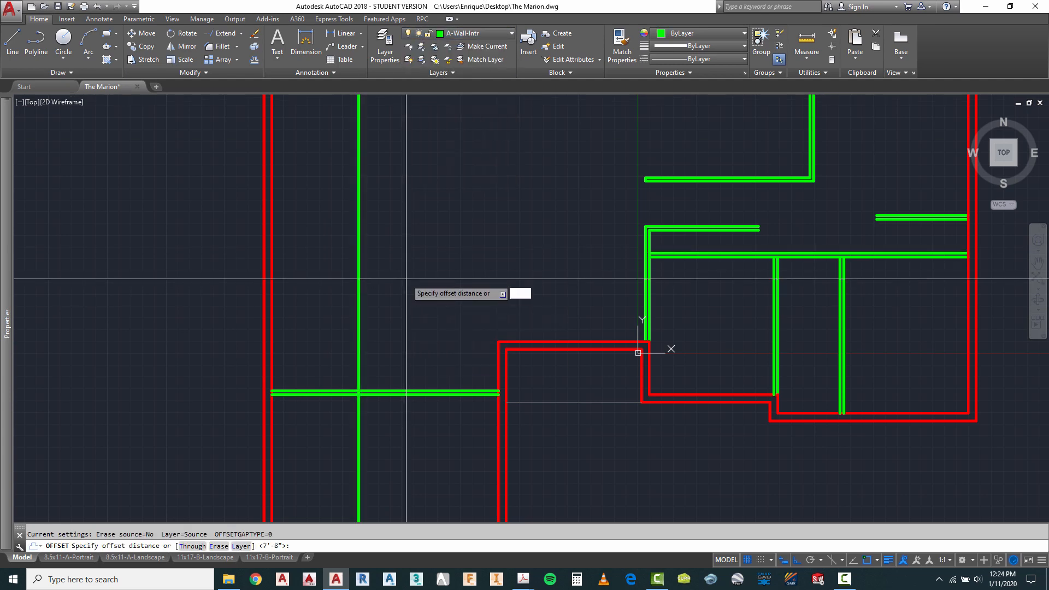
{"action": "key", "text": "Return"}
{"action": "left_click", "coordinate": [359, 304]}
{"action": "left_click", "coordinate": [376, 318]}
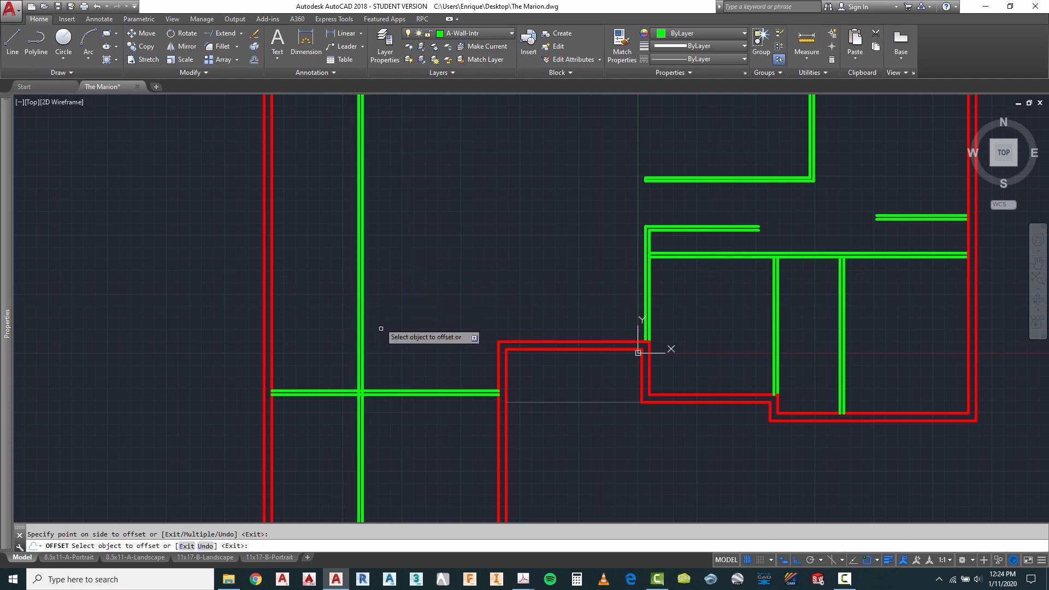
{"action": "scroll", "coordinate": [366, 407], "scroll_direction": "up", "scroll_amount": 4}
{"action": "key", "text": "Escape"}
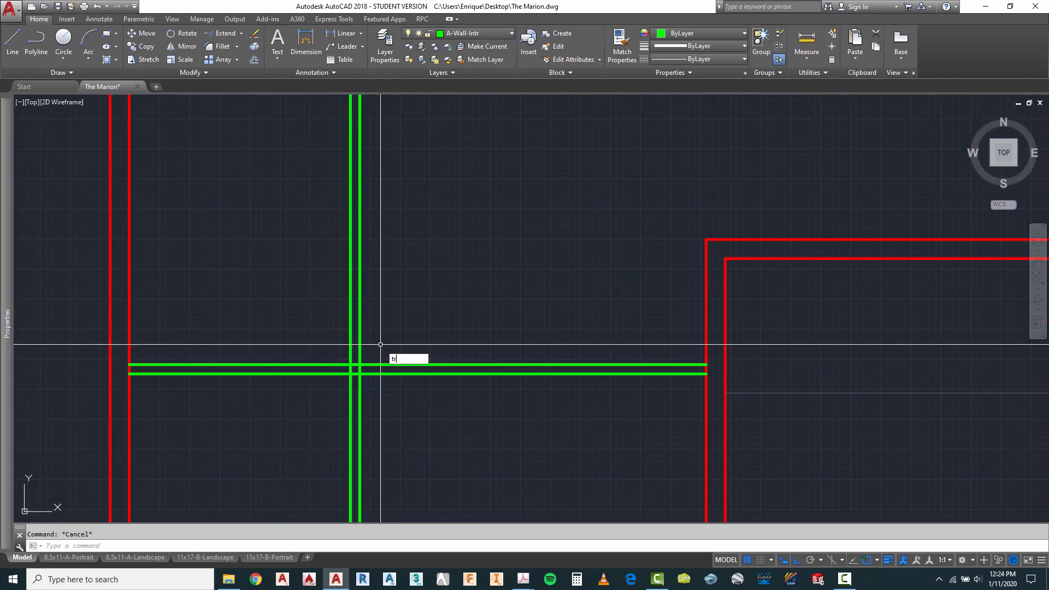
Step: Trim the new vertical wall at the horizontal wall above the garage and open the upper line between them to form a clean T-junction
{"action": "key", "text": "Return"}
{"action": "left_click", "coordinate": [377, 338]}
{"action": "left_click", "coordinate": [332, 403]}
{"action": "scroll", "coordinate": [344, 392], "scroll_direction": "up", "scroll_amount": 2}
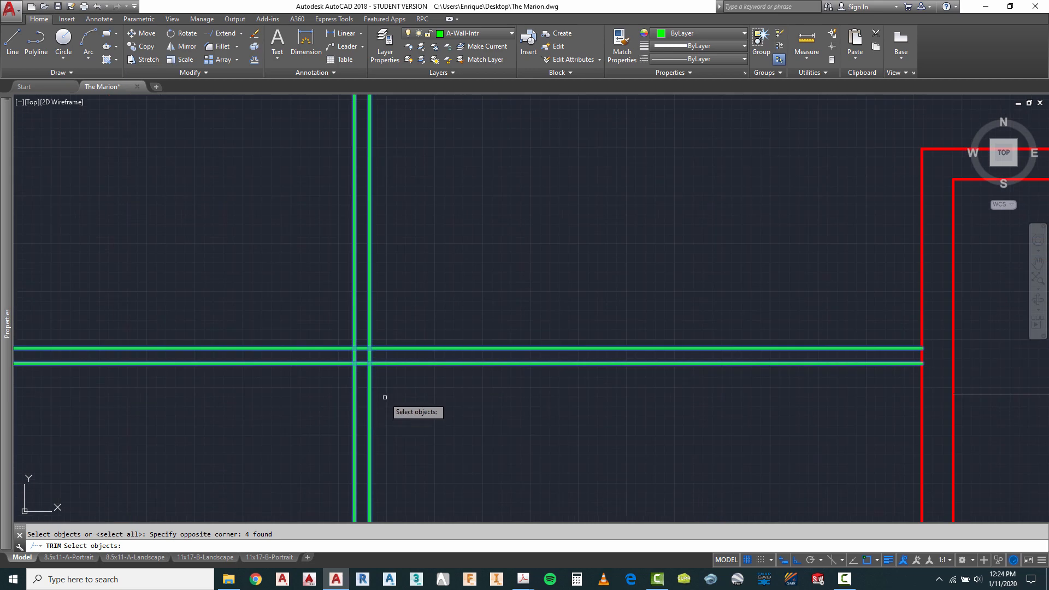
{"action": "key", "text": "Return"}
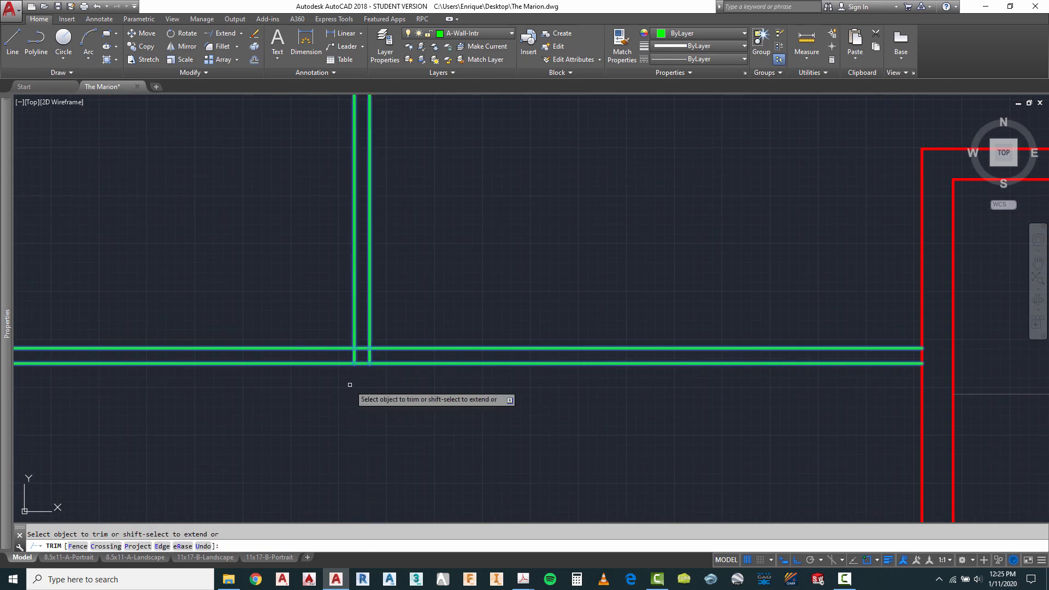
{"action": "scroll", "coordinate": [351, 355], "scroll_direction": "up", "scroll_amount": 1}
{"action": "left_click", "coordinate": [394, 350]}
{"action": "left_click", "coordinate": [354, 350]}
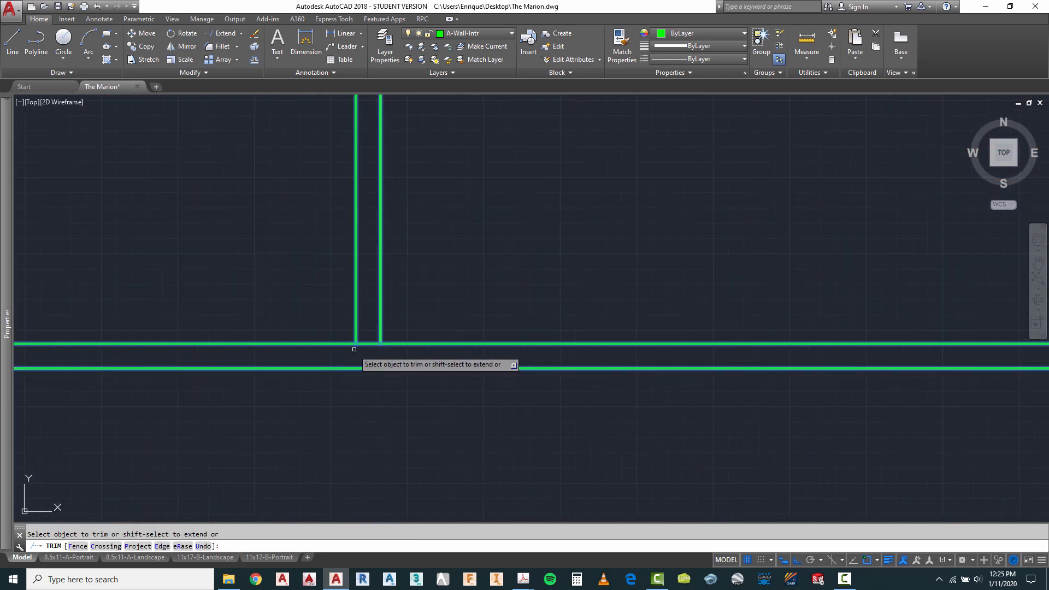
{"action": "left_click", "coordinate": [366, 344]}
{"action": "right_click", "coordinate": [401, 425]}
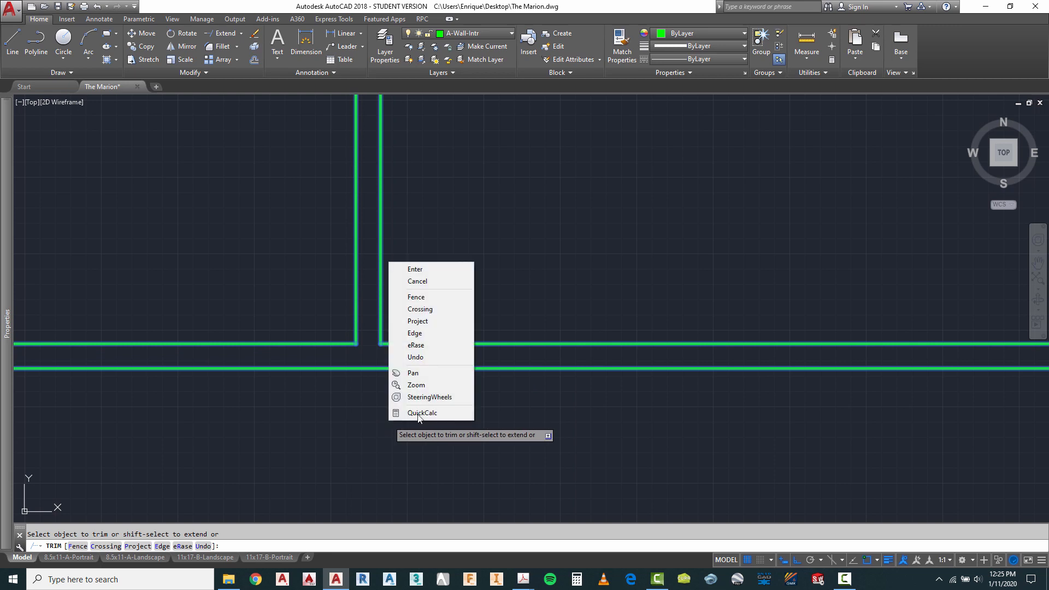
{"action": "left_click", "coordinate": [415, 269]}
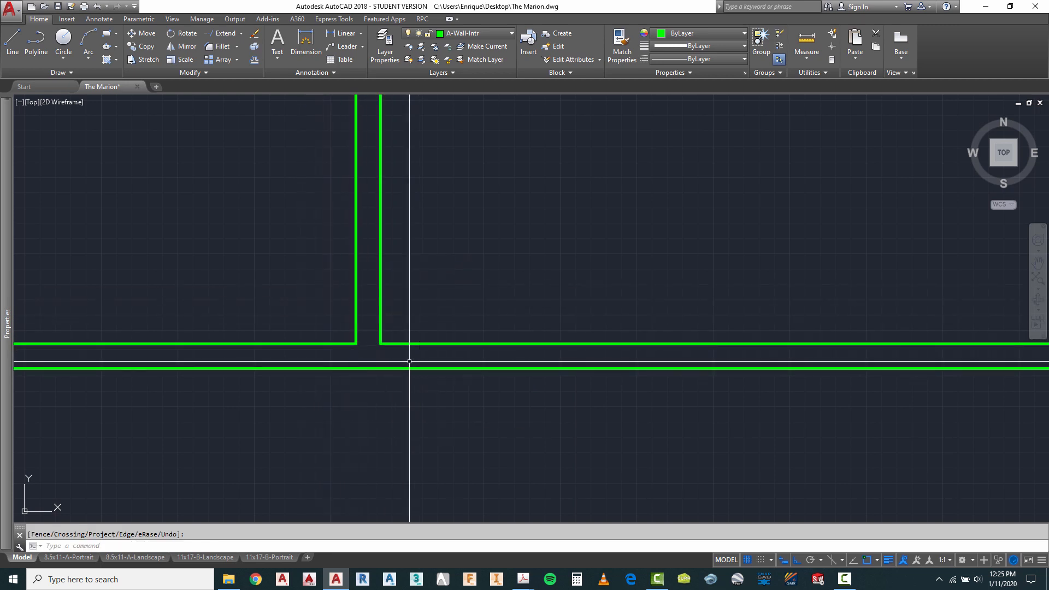
{"action": "scroll", "coordinate": [323, 319], "scroll_direction": "down", "scroll_amount": 5}
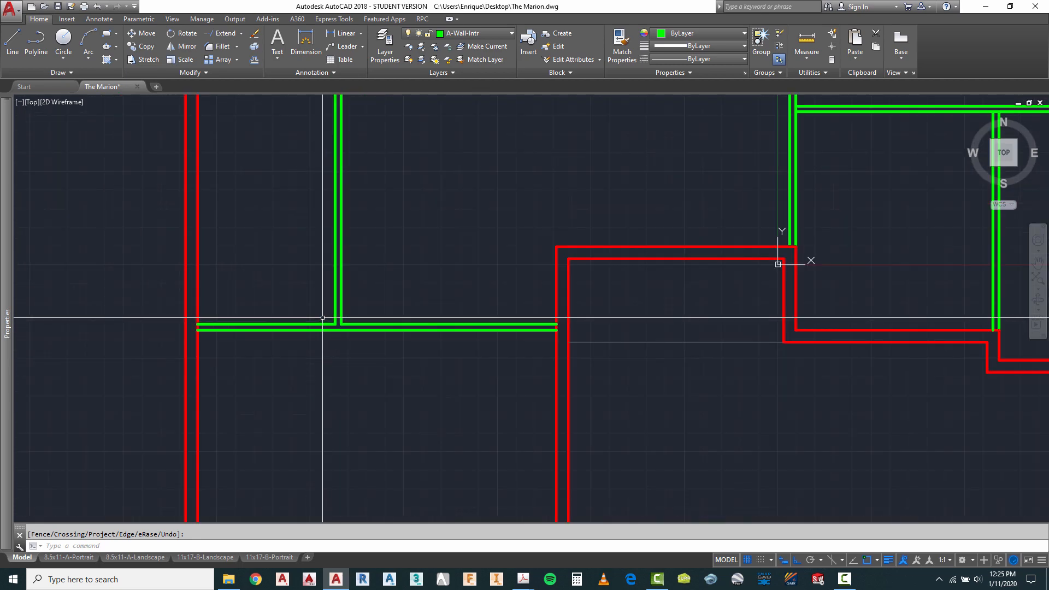
{"action": "scroll", "coordinate": [323, 318], "scroll_direction": "down", "scroll_amount": 2}
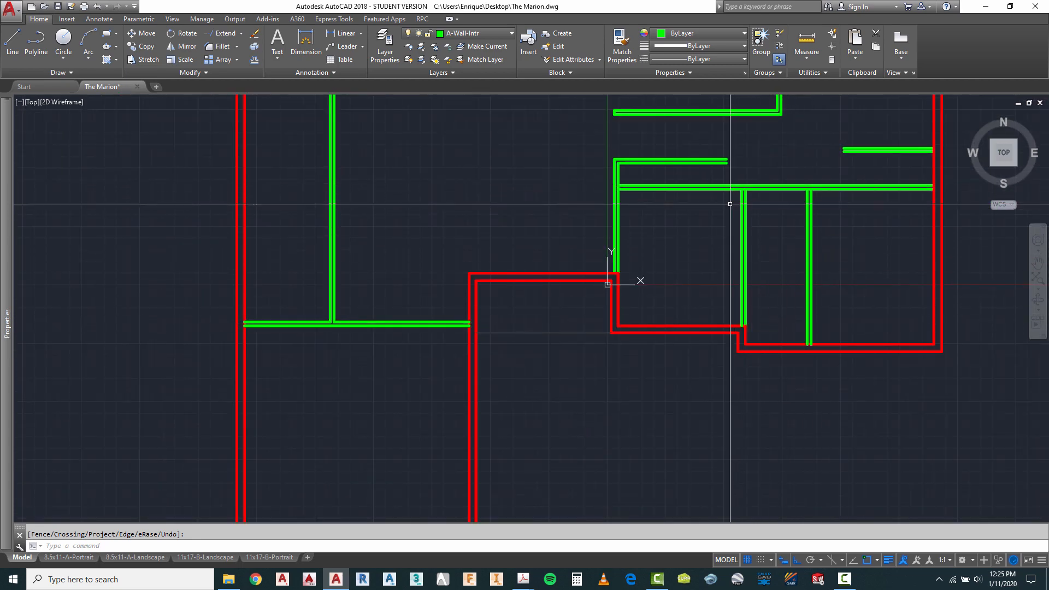
Step: Offset the upper line of the wall above the garage, west of the T-junction, 12' to the north
{"action": "scroll", "coordinate": [238, 312], "scroll_direction": "up", "scroll_amount": 3}
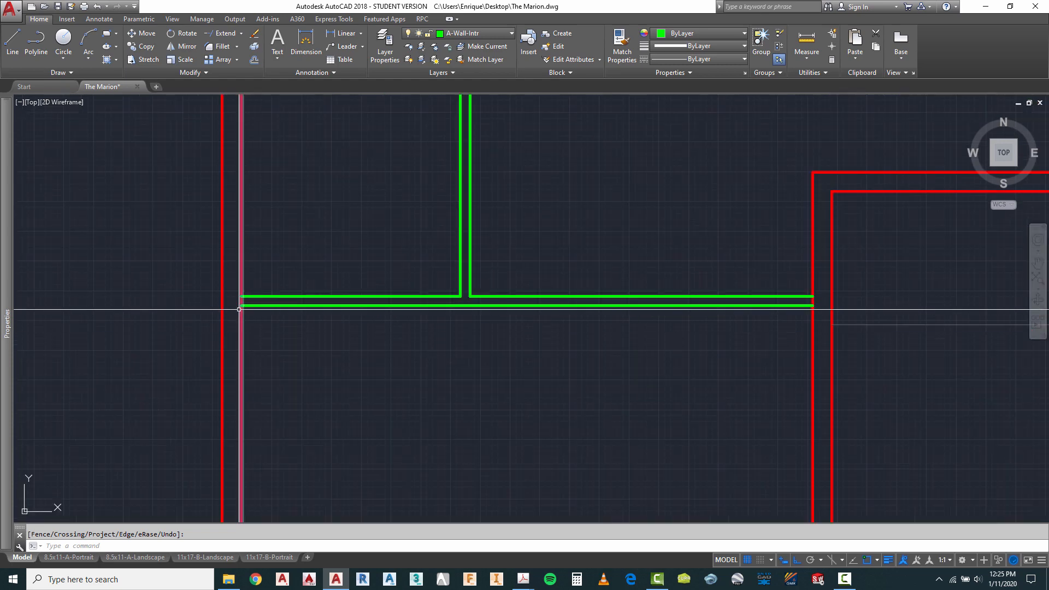
{"action": "scroll", "coordinate": [235, 308], "scroll_direction": "up", "scroll_amount": 3}
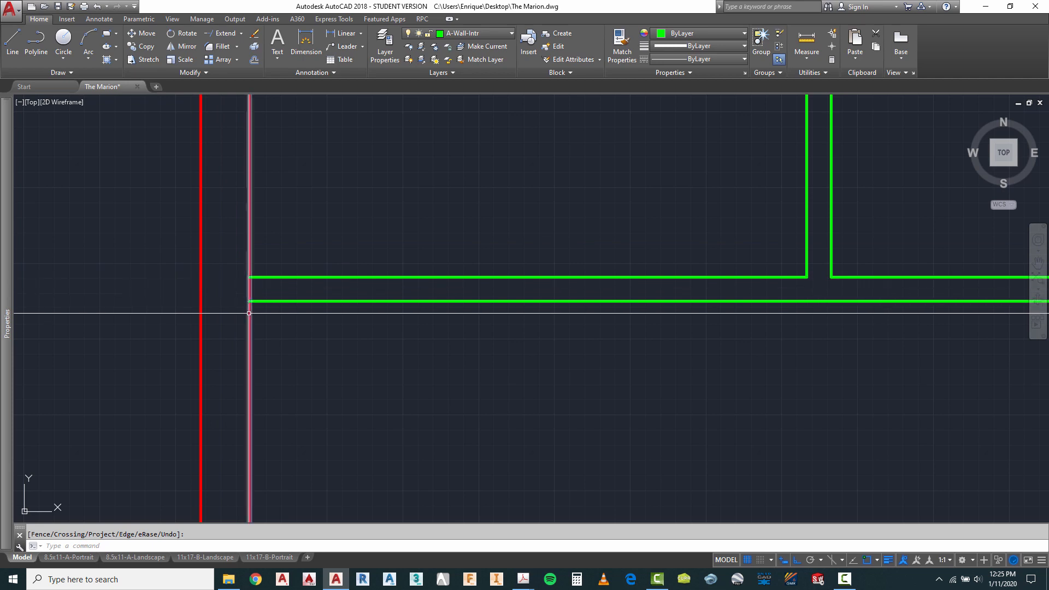
{"action": "scroll", "coordinate": [278, 359], "scroll_direction": "down", "scroll_amount": 2}
{"action": "scroll", "coordinate": [278, 360], "scroll_direction": "down", "scroll_amount": 2}
{"action": "scroll", "coordinate": [276, 355], "scroll_direction": "down", "scroll_amount": 3}
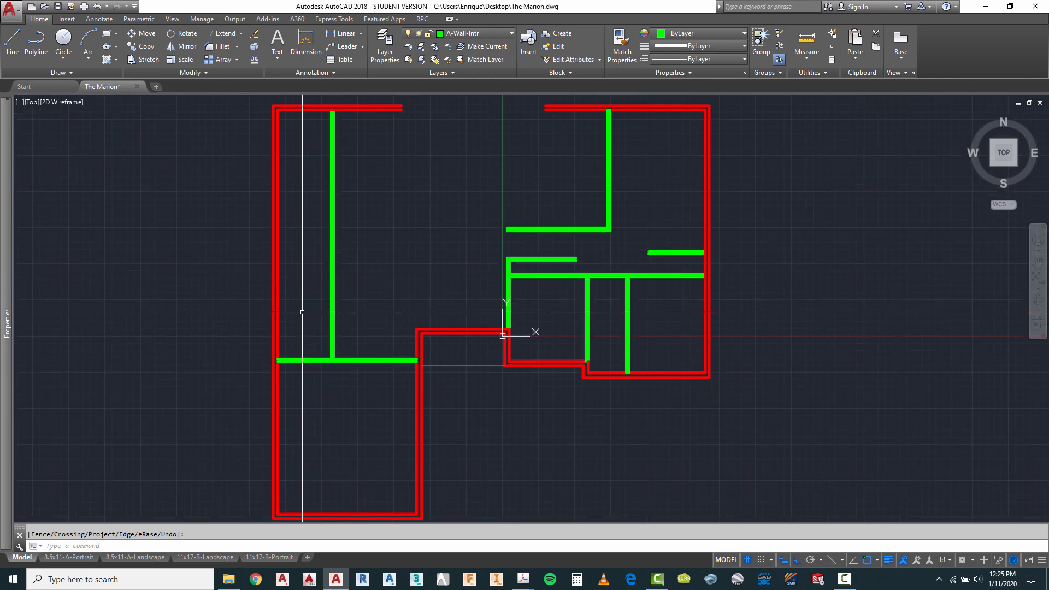
{"action": "scroll", "coordinate": [321, 358], "scroll_direction": "up", "scroll_amount": 4}
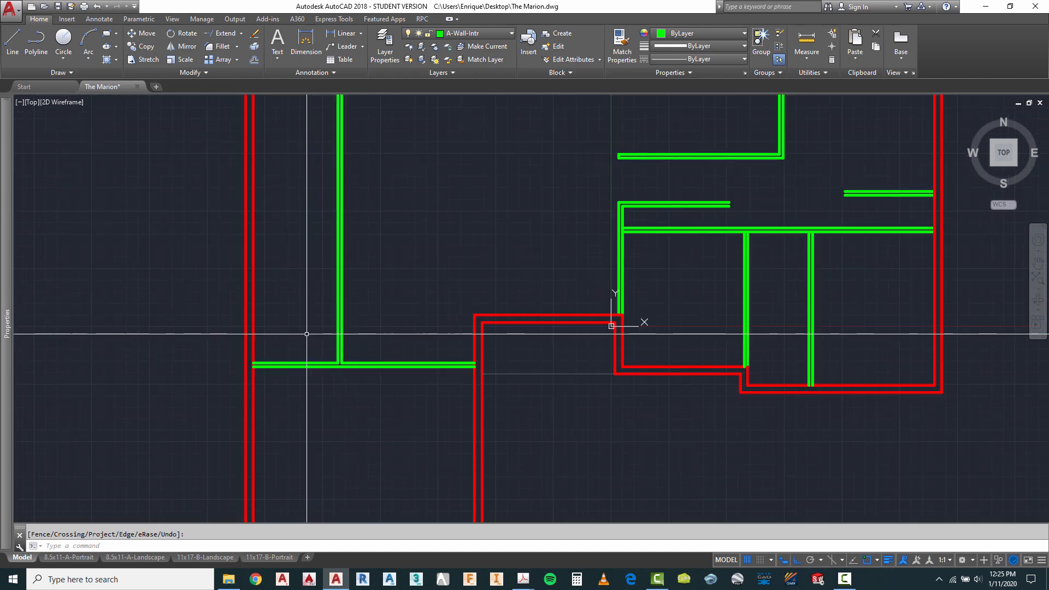
{"action": "key", "text": "Escape"}
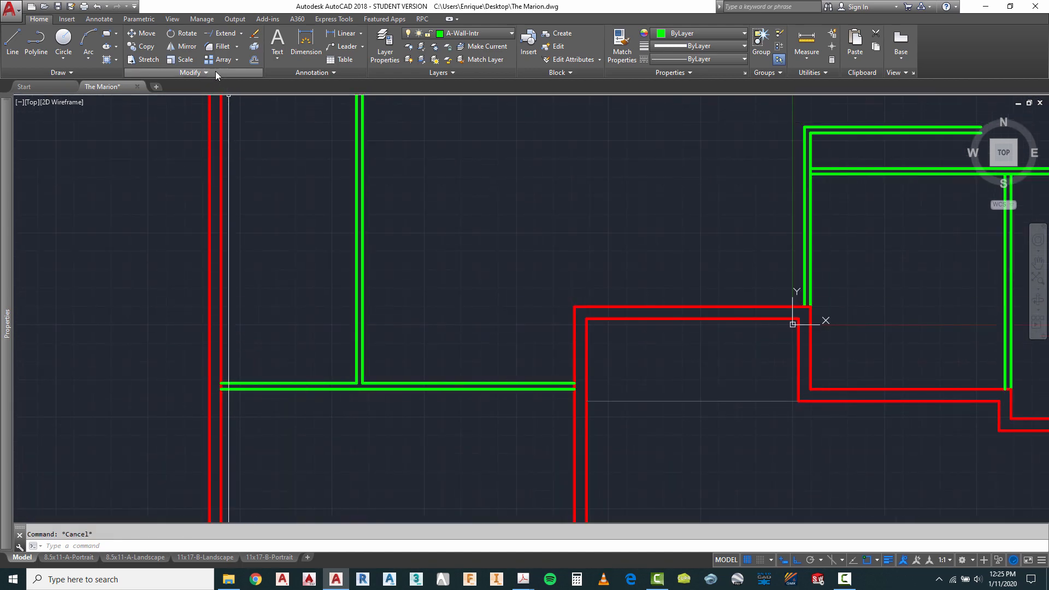
{"action": "left_click", "coordinate": [254, 60]}
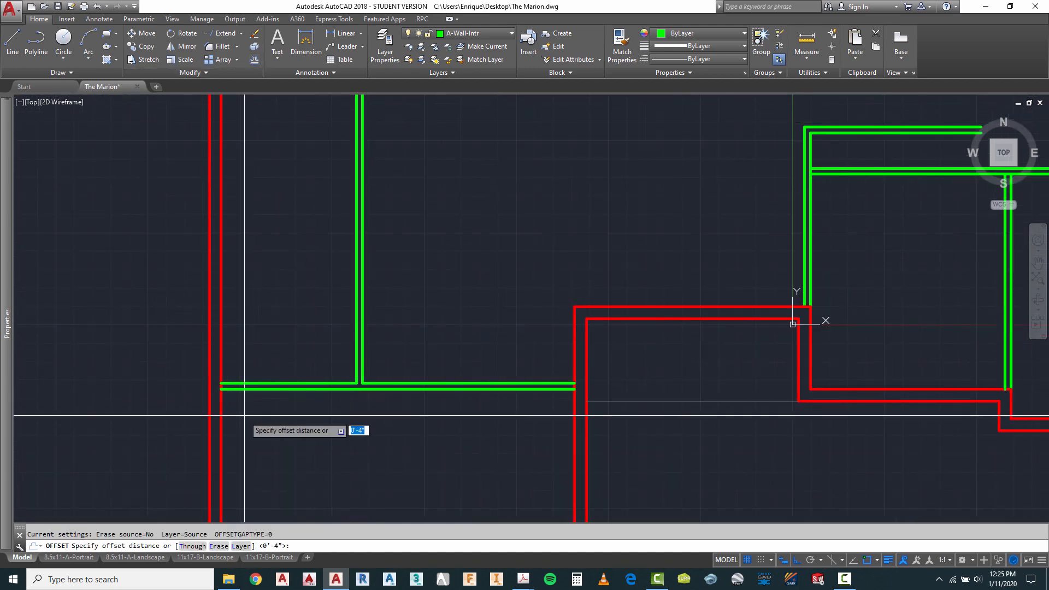
{"action": "type", "text": "12"}
{"action": "key", "text": "Return"}
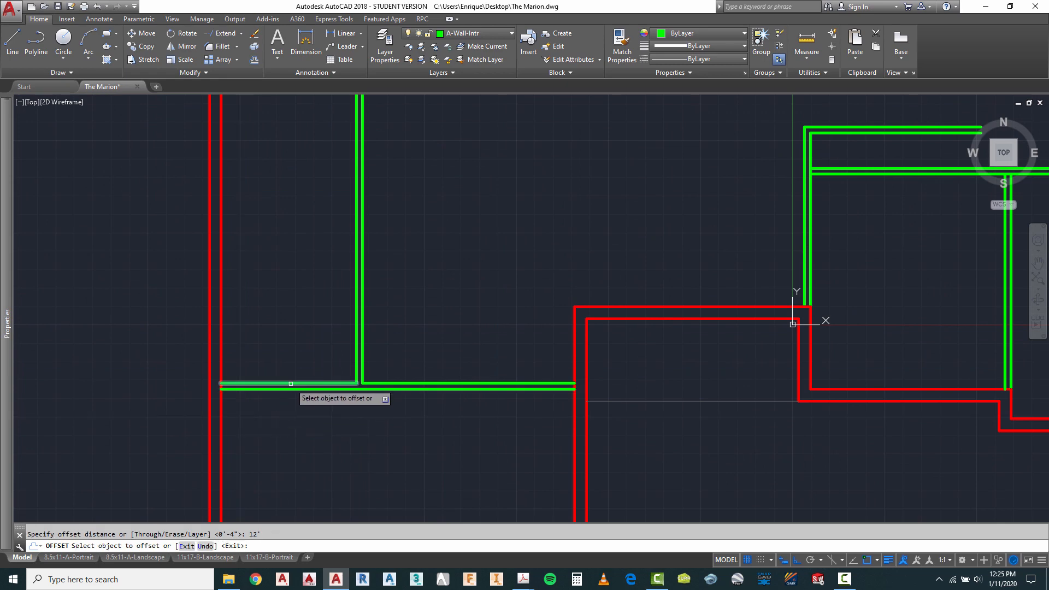
{"action": "left_click", "coordinate": [290, 383]}
{"action": "left_click", "coordinate": [292, 276]}
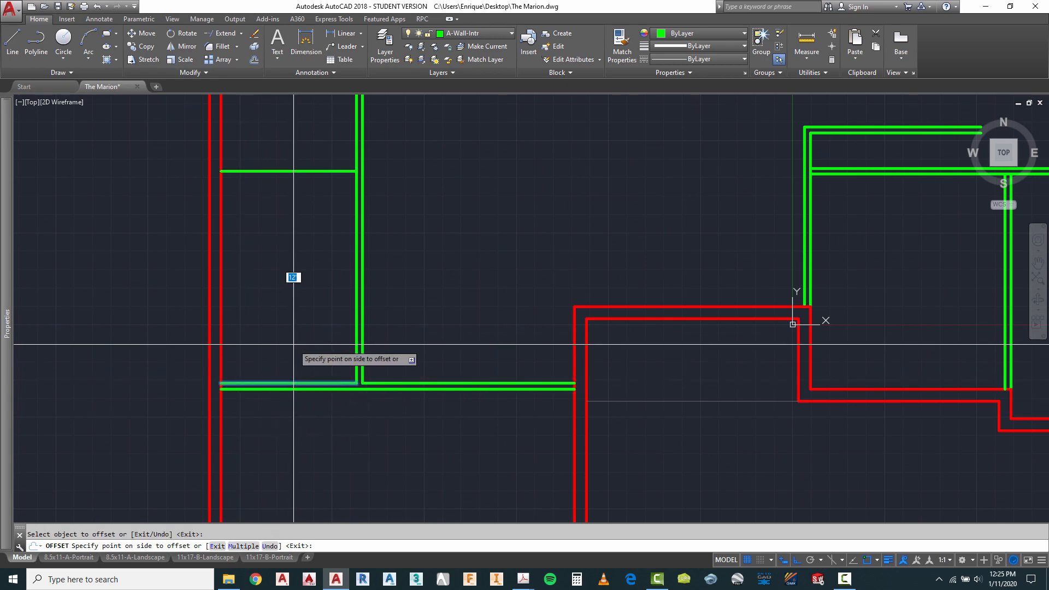
{"action": "key", "text": "Escape"}
Step: Offset the new horizontal line 4" to the north to make it a double-line interior wall
{"action": "key", "text": "Return"}
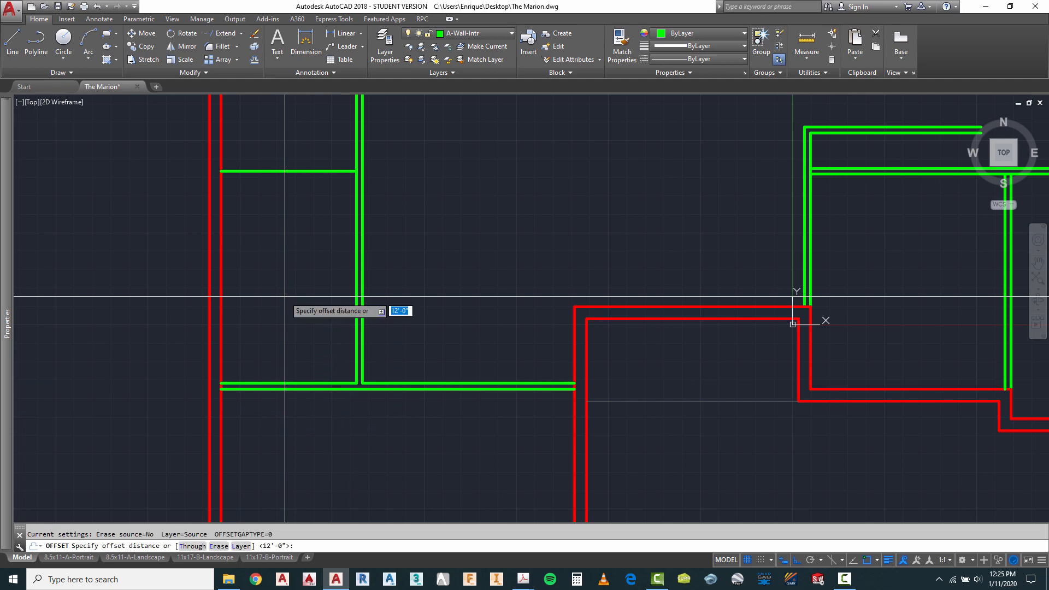
{"action": "type", "text": "4"}
{"action": "key", "text": "Return"}
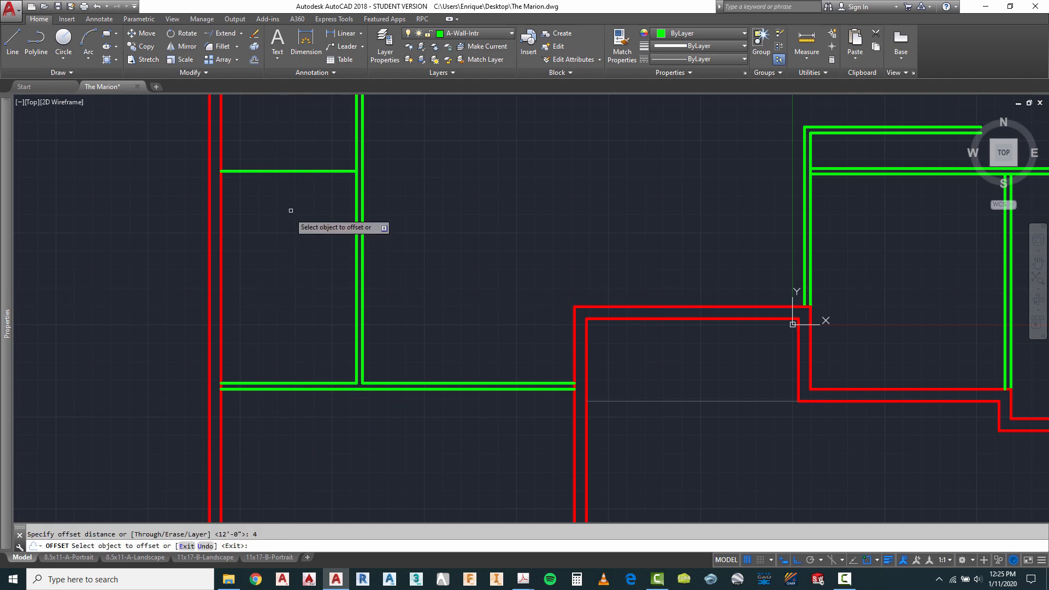
{"action": "left_click", "coordinate": [300, 171]}
{"action": "left_click", "coordinate": [285, 156]}
{"action": "key", "text": "Escape"}
Step: Stretch the east end of the new horizontal wall eastward past the vertical interior wall
{"action": "type", "text": "s"}
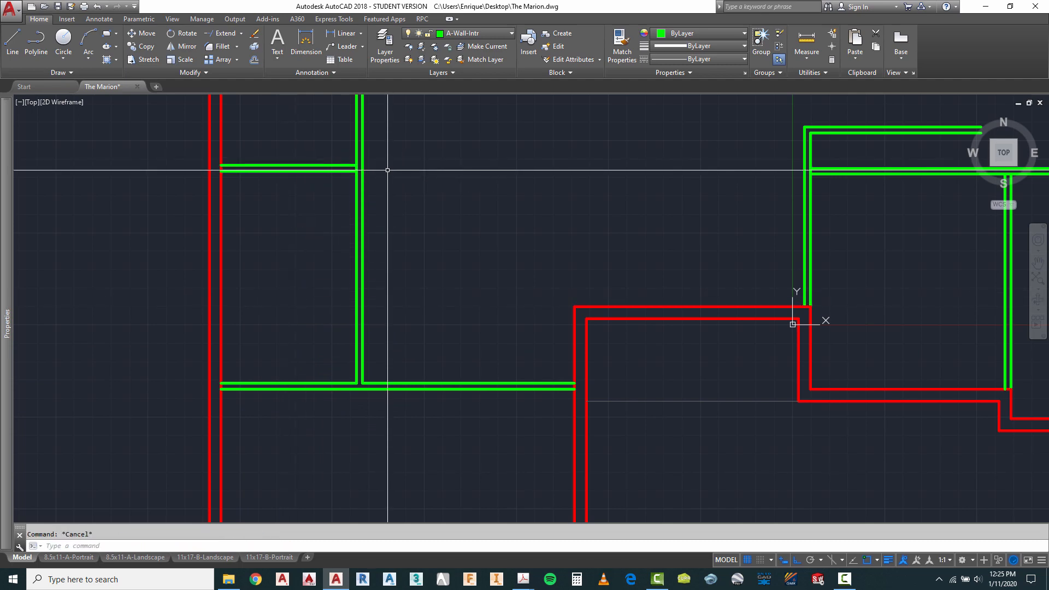
{"action": "key", "text": "Return"}
{"action": "left_click", "coordinate": [383, 161]}
{"action": "left_click", "coordinate": [335, 189]}
{"action": "key", "text": "Return"}
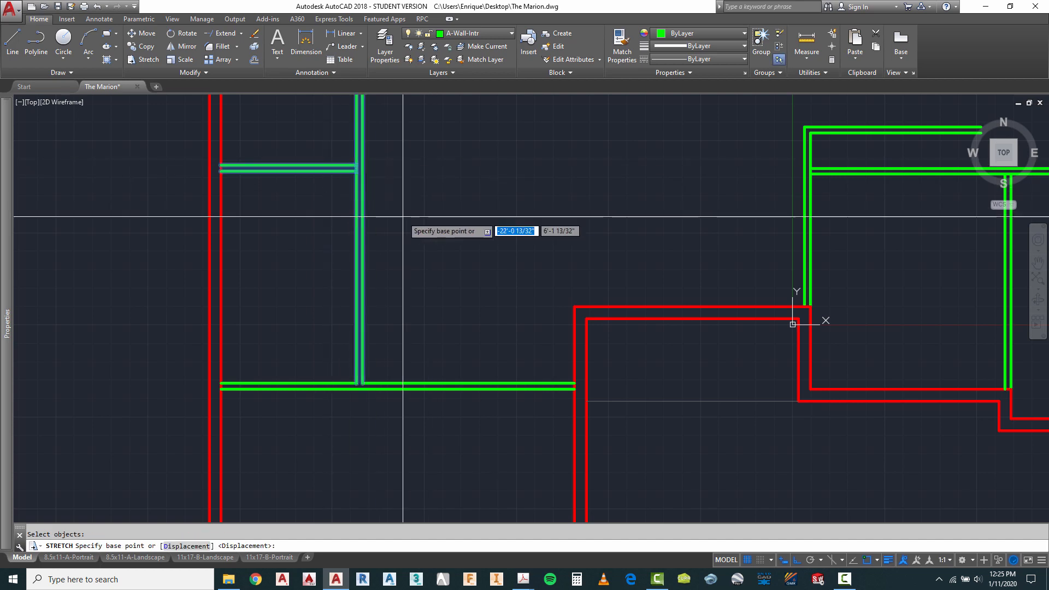
{"action": "left_click", "coordinate": [399, 216]}
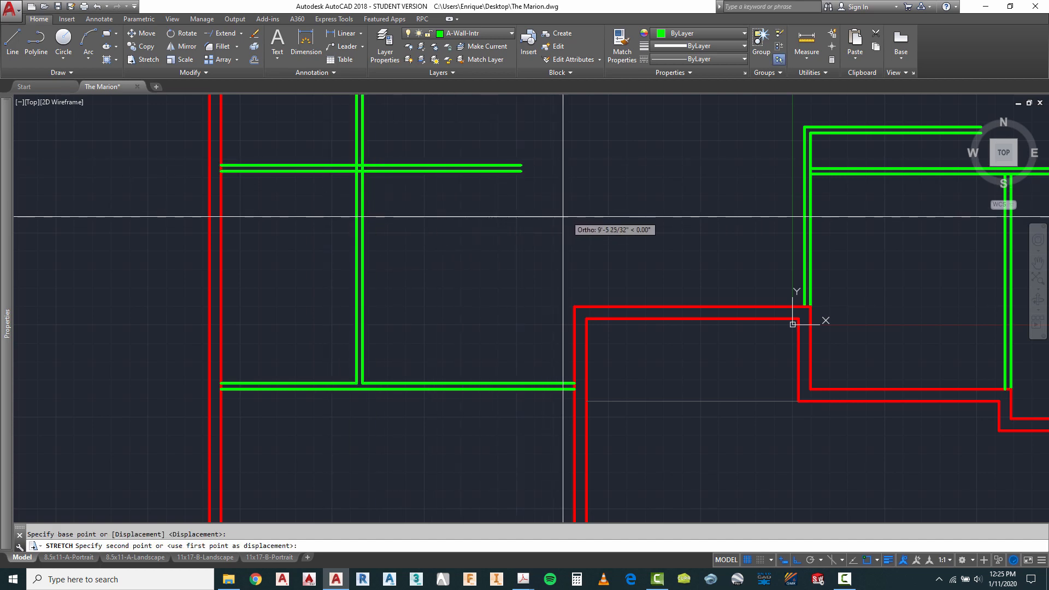
{"action": "key", "text": "Escape"}
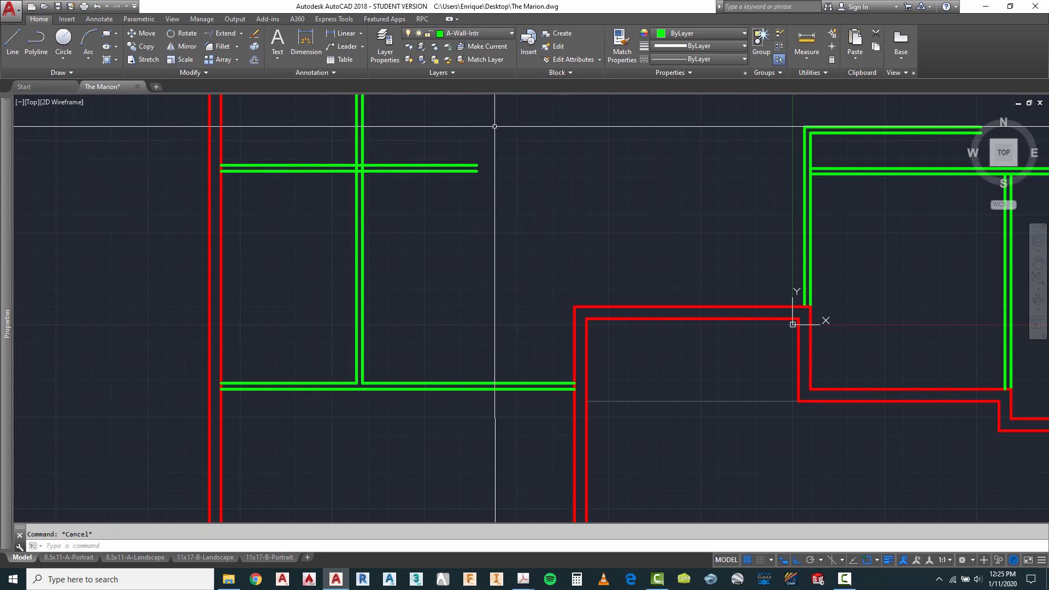
Step: Trim the vertical interior wall's two lines above the lower line of the new horizontal wall
{"action": "scroll", "coordinate": [426, 372], "scroll_direction": "down", "scroll_amount": 5}
{"action": "scroll", "coordinate": [395, 295], "scroll_direction": "up", "scroll_amount": 5}
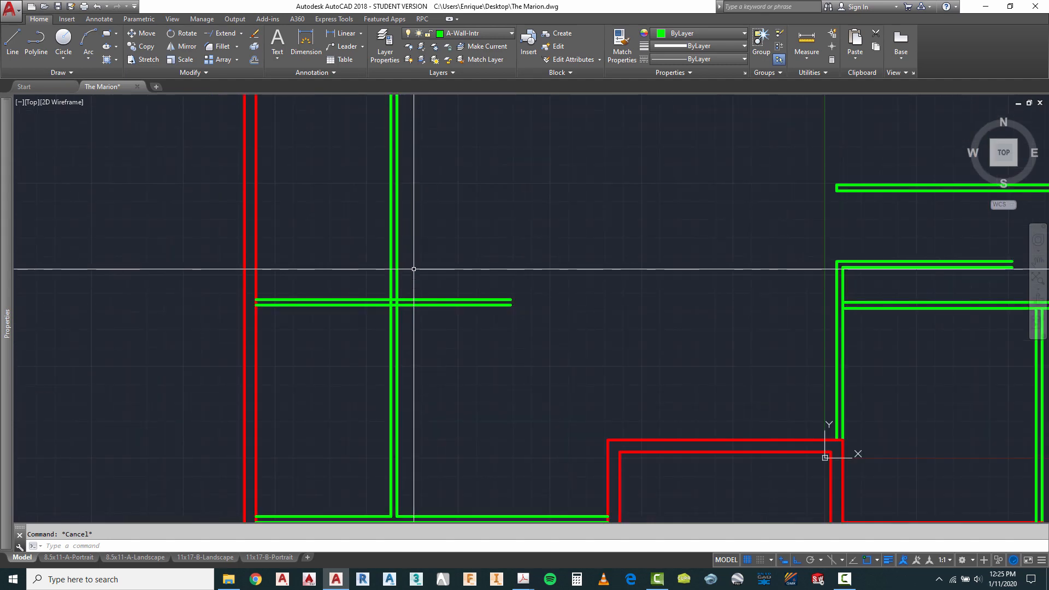
{"action": "key", "text": "Return"}
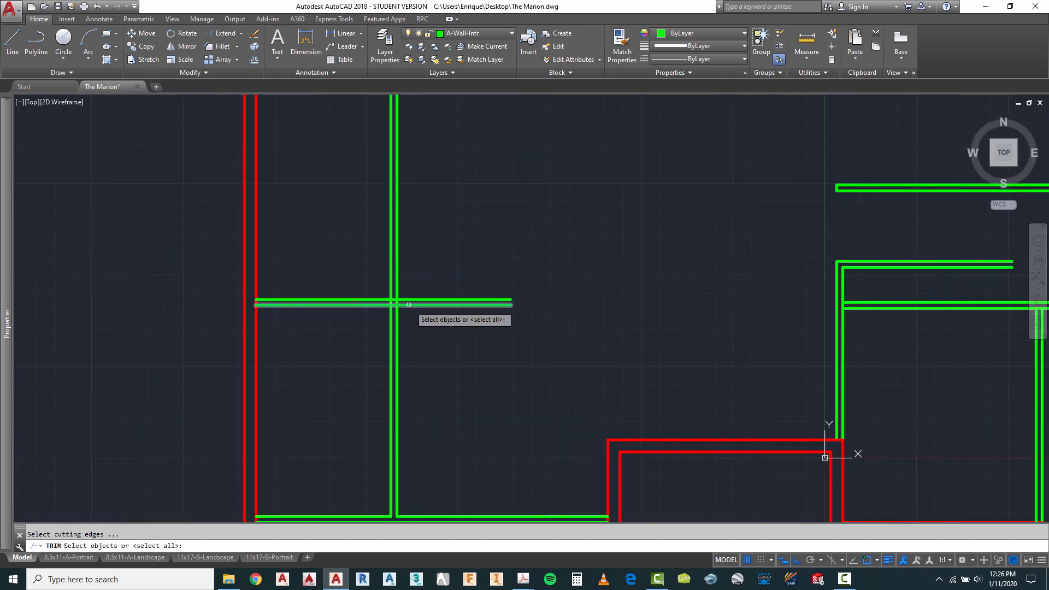
{"action": "left_click", "coordinate": [404, 308]}
{"action": "key", "text": "Return"}
{"action": "left_click", "coordinate": [416, 252]}
{"action": "left_click", "coordinate": [364, 271]}
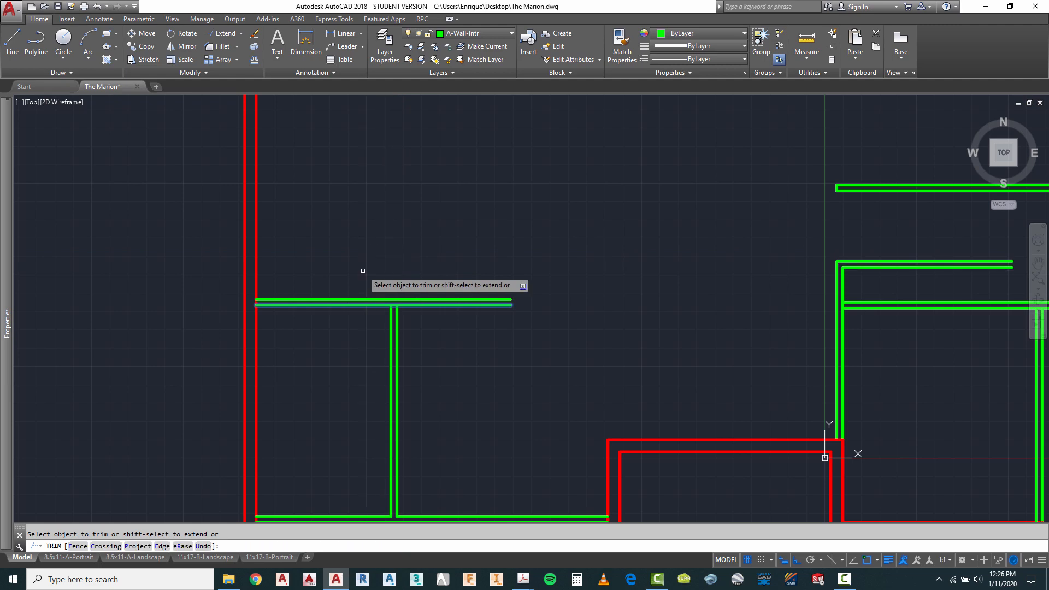
{"action": "scroll", "coordinate": [363, 272], "scroll_direction": "down", "scroll_amount": 4}
{"action": "key", "text": "Escape"}
{"action": "key", "text": "Escape"}
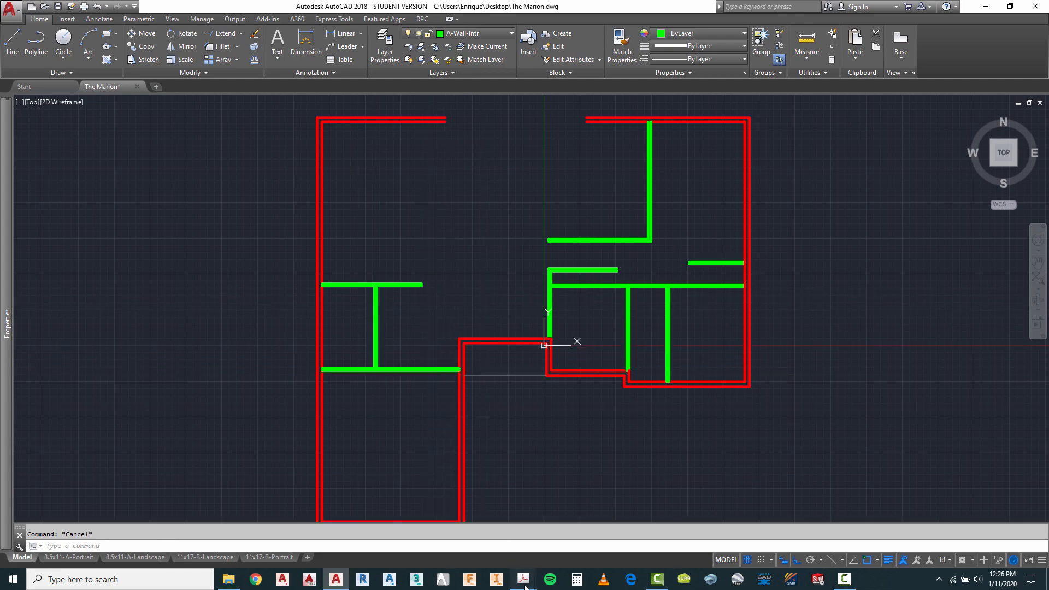
Step: Consult Marion Red Lines.pdf and offset the inner line of the west exterior wall 14'4" to the east
{"action": "mouse_move", "coordinate": [533, 575]}
{"action": "left_click", "coordinate": [524, 531]}
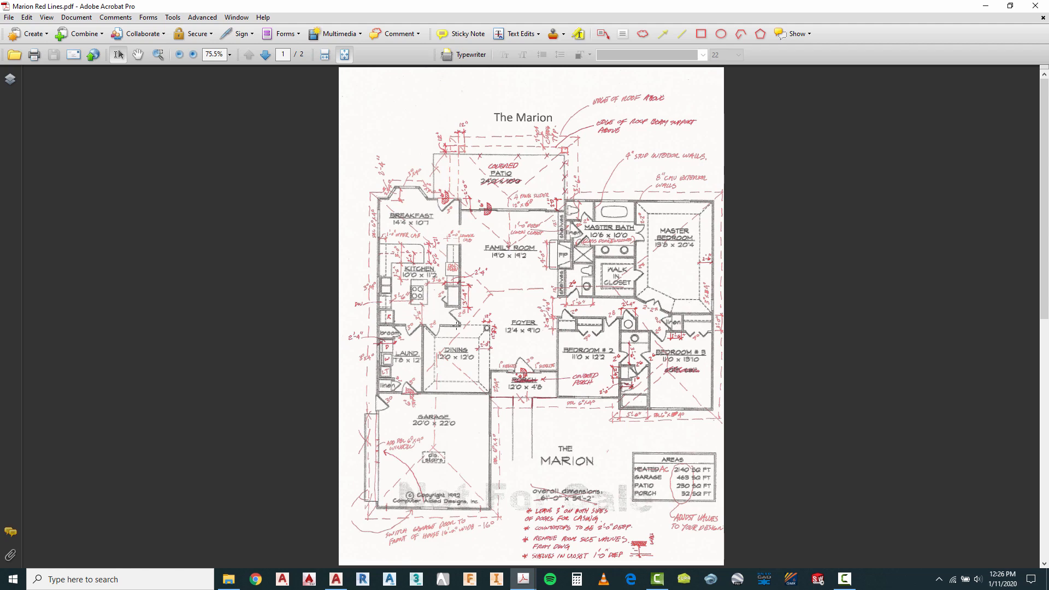
{"action": "left_click", "coordinate": [336, 581]}
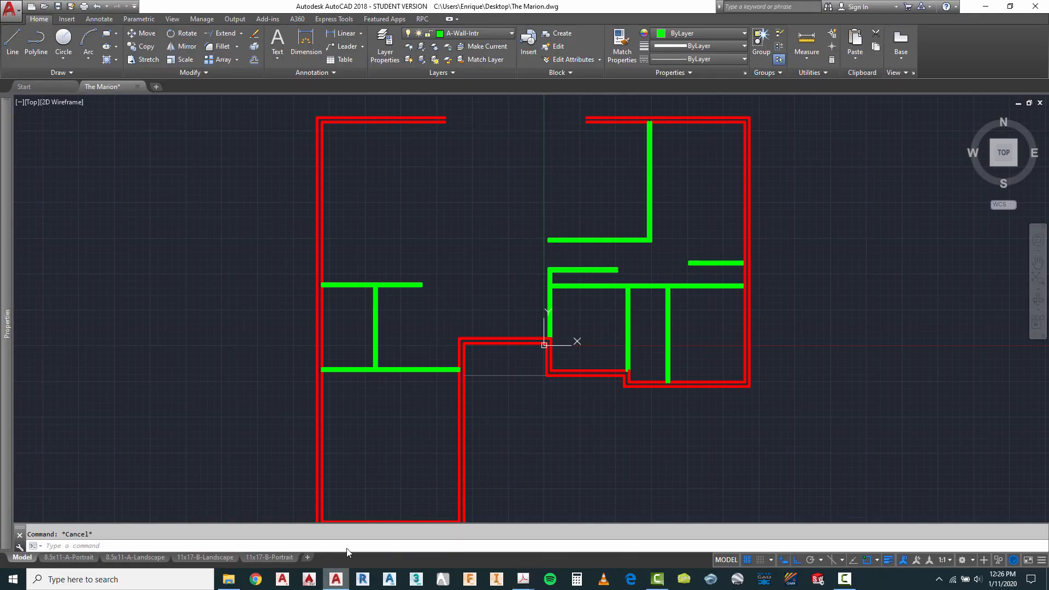
{"action": "left_click", "coordinate": [254, 61]}
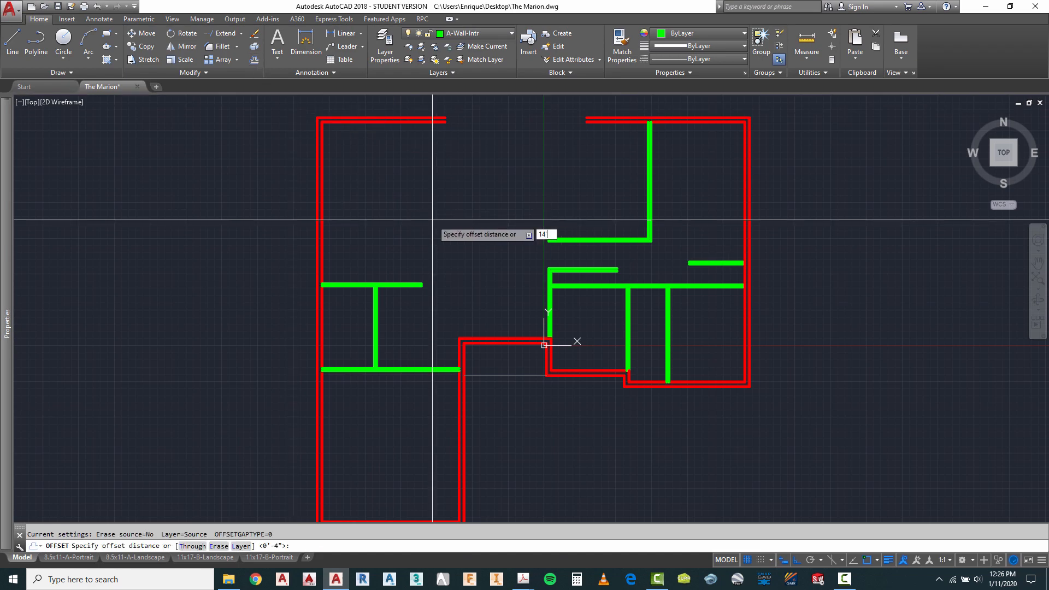
{"action": "key", "text": "Return"}
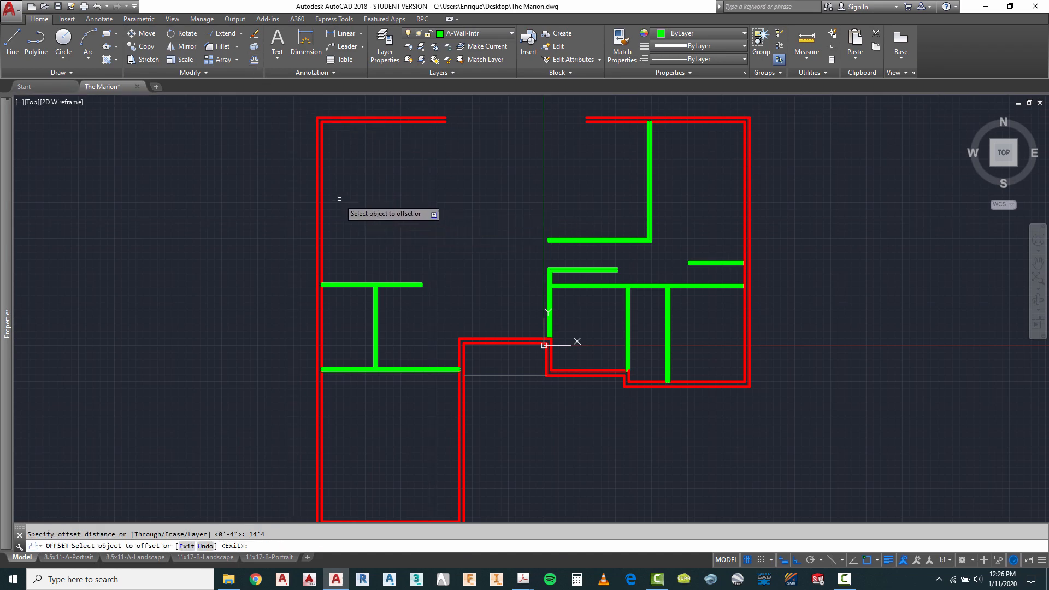
{"action": "left_click", "coordinate": [321, 189]}
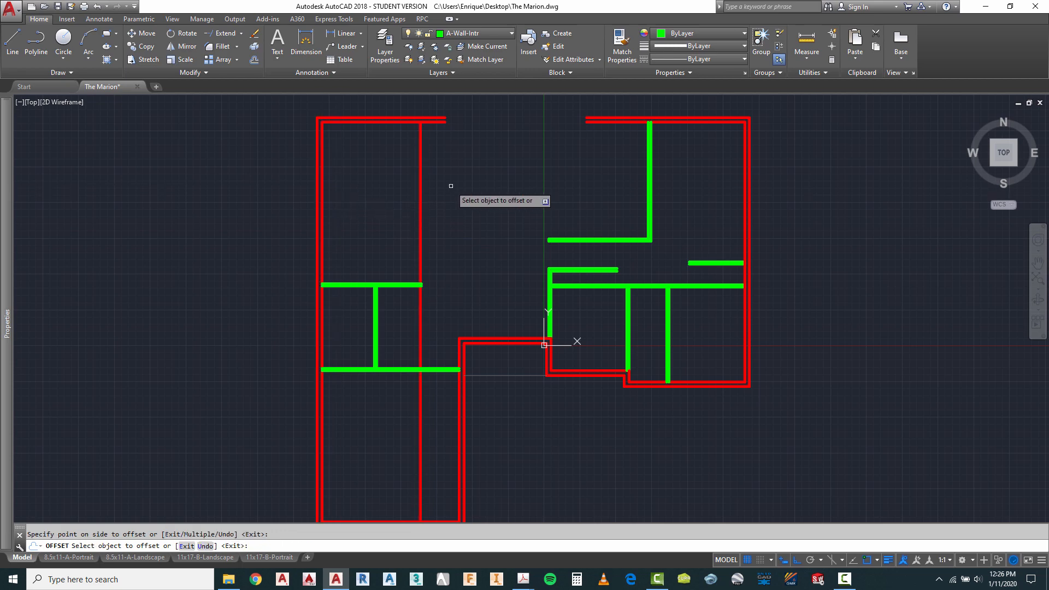
{"action": "key", "text": "Escape"}
Step: Offset the new long vertical line 4" to the east to form a double-line wall
{"action": "type", "text": "o"}
{"action": "key", "text": "Return"}
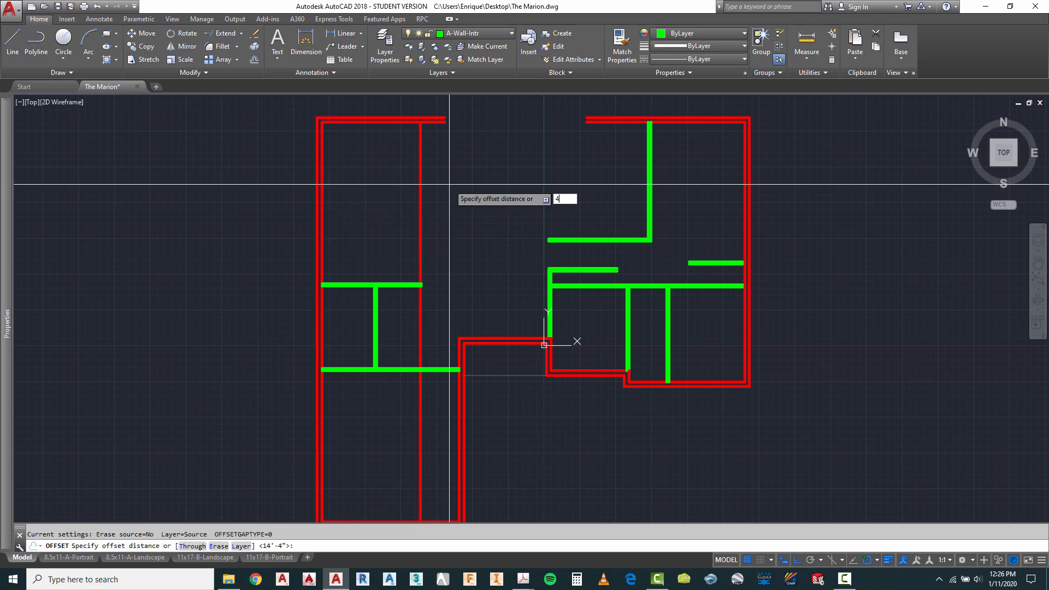
{"action": "type", "text": "4"}
{"action": "key", "text": "Return"}
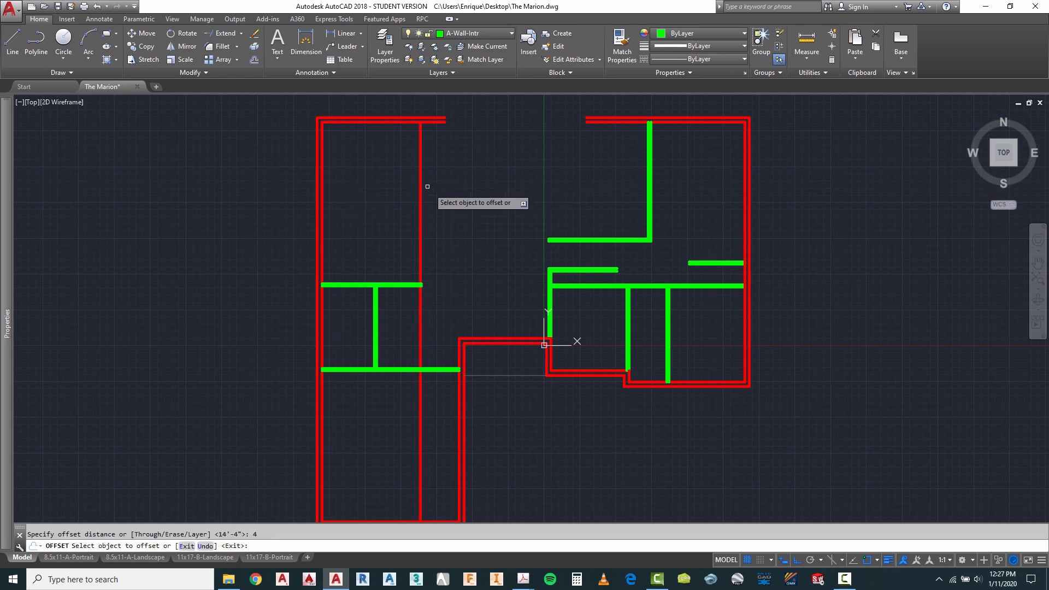
{"action": "key", "text": "Escape"}
Step: Move both lines of the new long vertical wall to layer A-Wall-Intr
{"action": "left_click", "coordinate": [433, 181]}
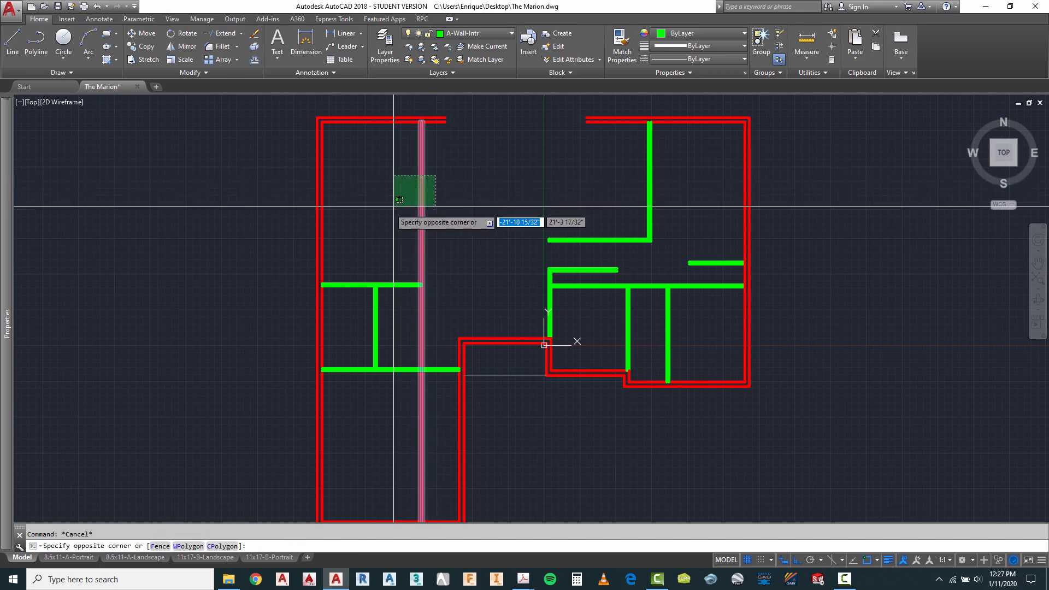
{"action": "left_click", "coordinate": [402, 134]}
{"action": "left_click", "coordinate": [460, 35]}
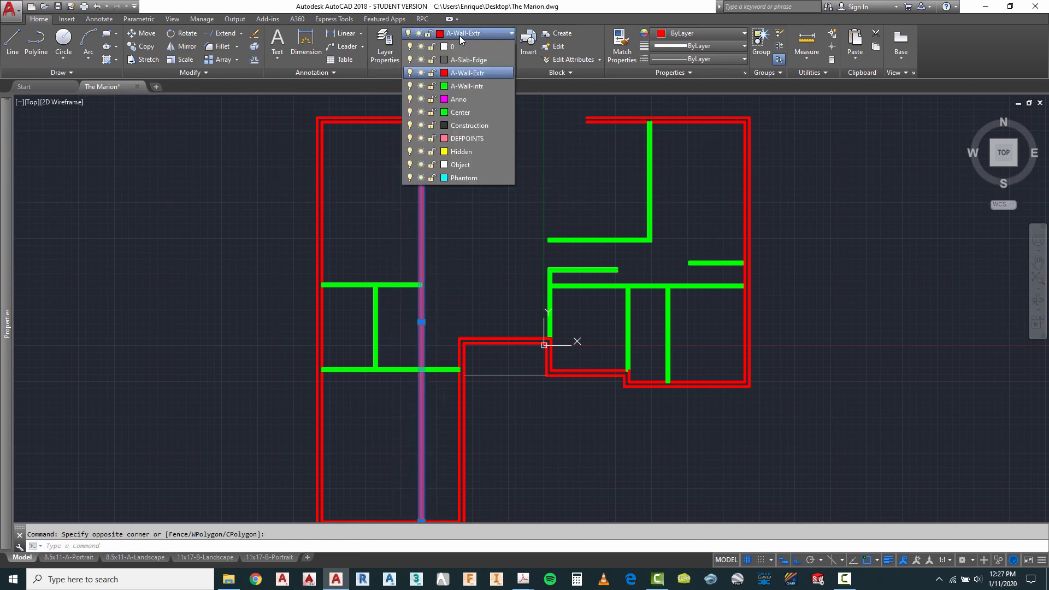
{"action": "left_click", "coordinate": [468, 86]}
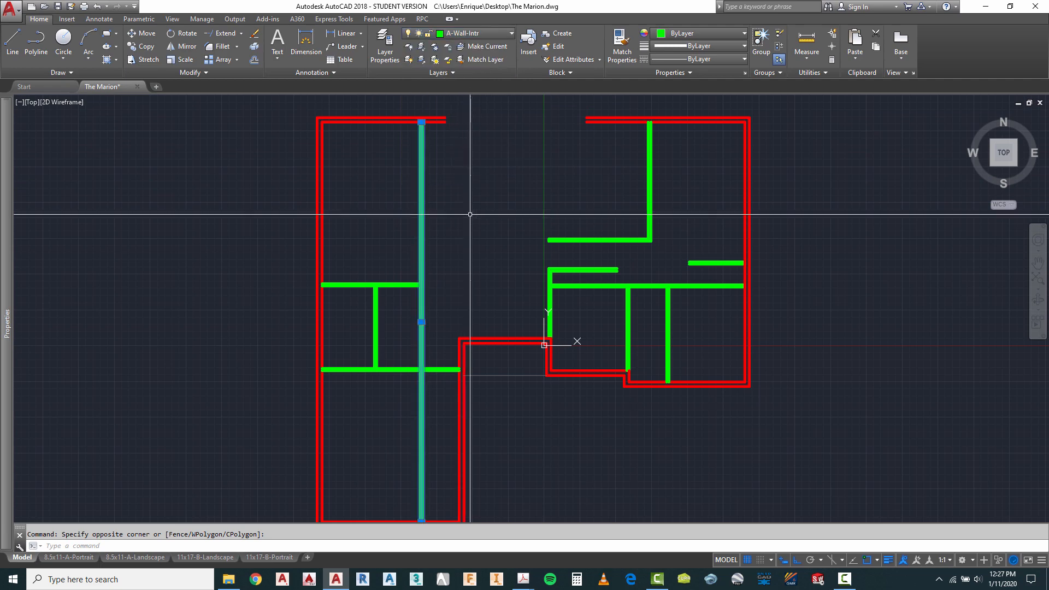
{"action": "scroll", "coordinate": [436, 310], "scroll_direction": "up", "scroll_amount": 4}
{"action": "key", "text": "Escape"}
Step: Fillet the inner and outer line pairs of the long vertical wall and the new horizontal wall into a square corner
{"action": "type", "text": "f"}
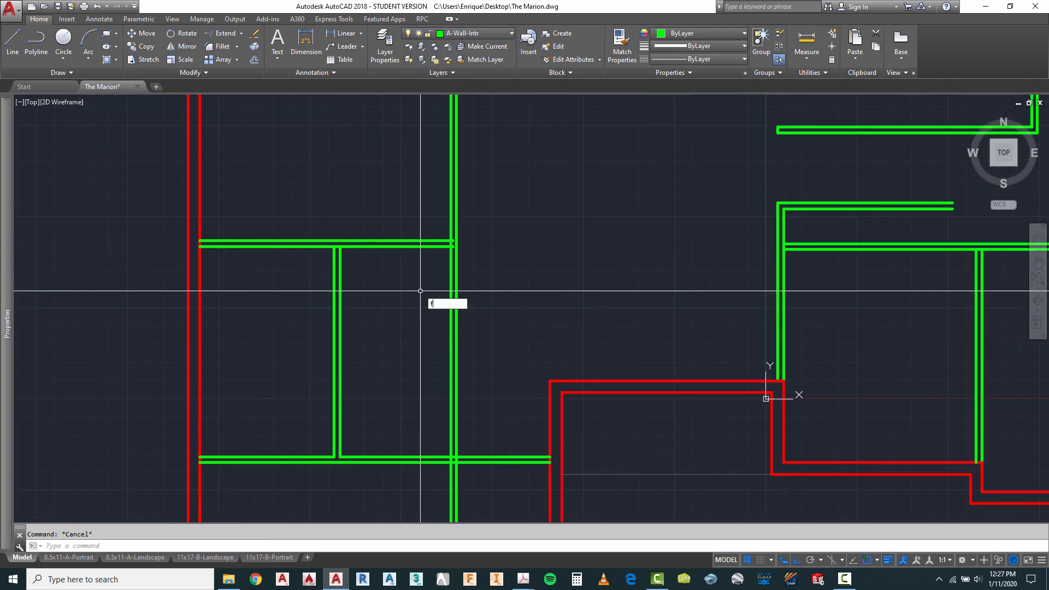
{"action": "key", "text": "Return"}
{"action": "left_click", "coordinate": [445, 240]}
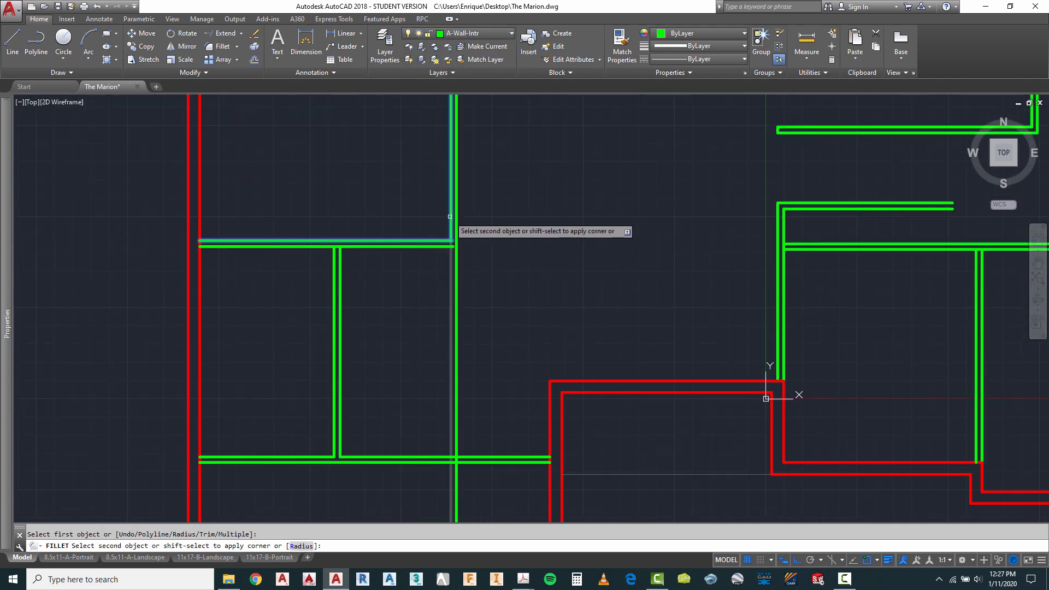
{"action": "left_click", "coordinate": [452, 232]}
{"action": "key", "text": "Escape"}
{"action": "type", "text": "f"}
{"action": "key", "text": "Return"}
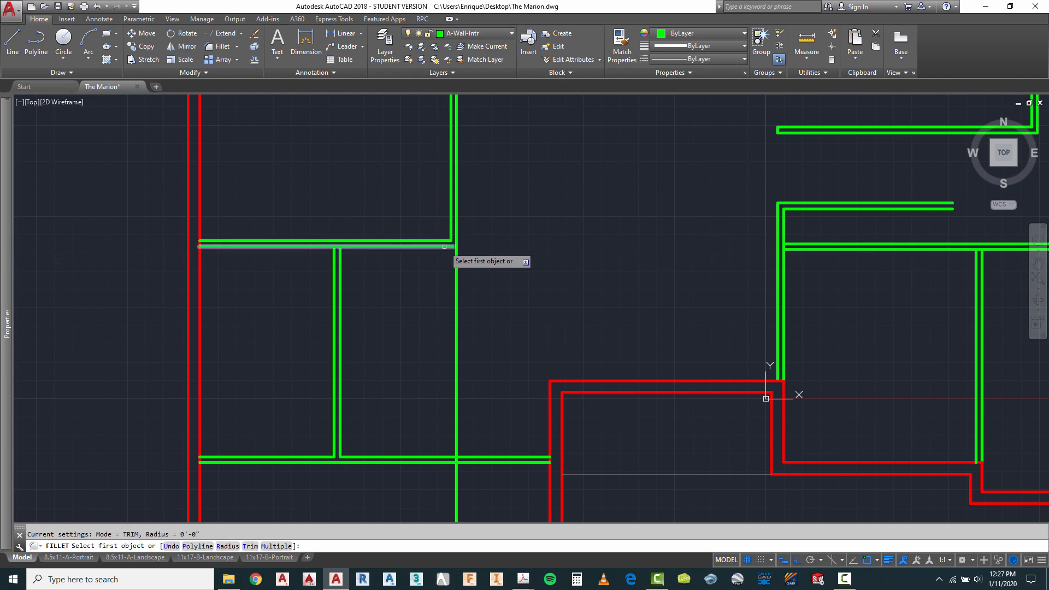
{"action": "left_click", "coordinate": [445, 246]}
{"action": "left_click", "coordinate": [456, 234]}
{"action": "key", "text": "Escape"}
{"action": "scroll", "coordinate": [407, 313], "scroll_direction": "down", "scroll_amount": 4}
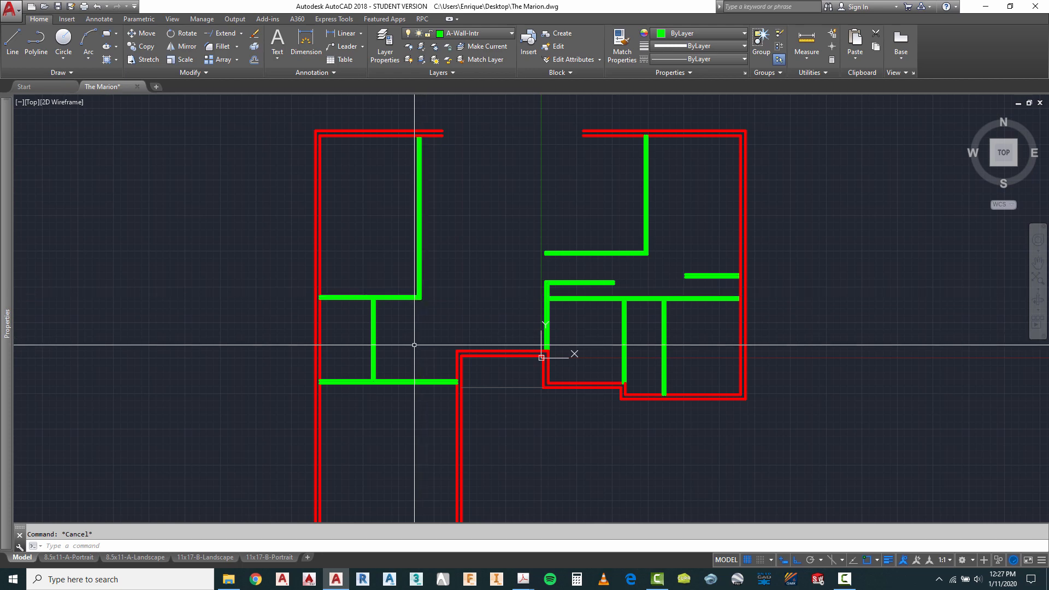
Step: Switch to Marion Red Lines.pdf to check the marked-up dimensions for further walls
{"action": "scroll", "coordinate": [418, 352], "scroll_direction": "down", "scroll_amount": 3}
{"action": "scroll", "coordinate": [419, 240], "scroll_direction": "up", "scroll_amount": 3}
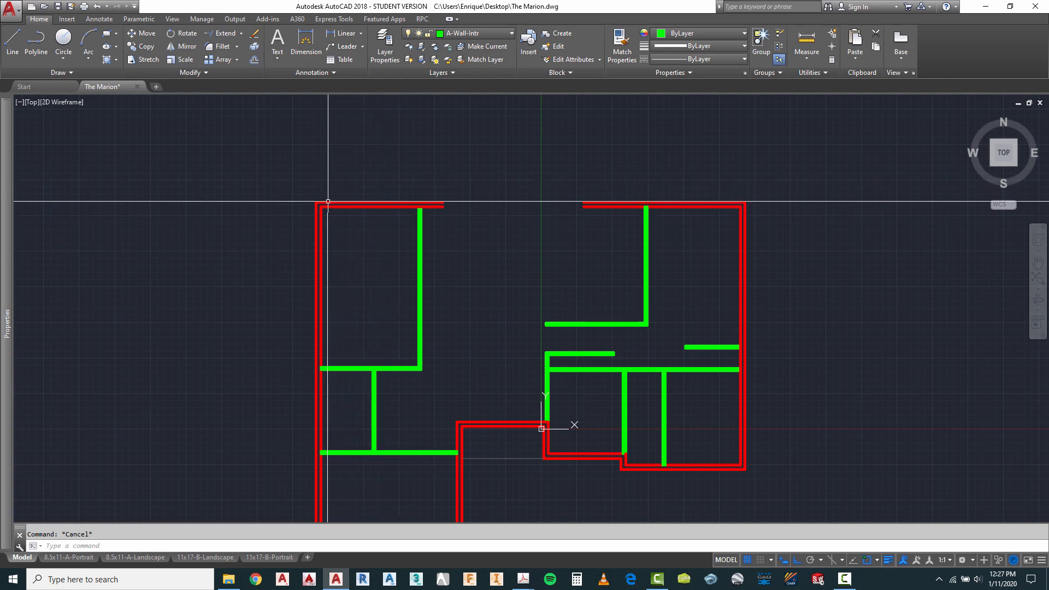
{"action": "scroll", "coordinate": [424, 211], "scroll_direction": "up", "scroll_amount": 2}
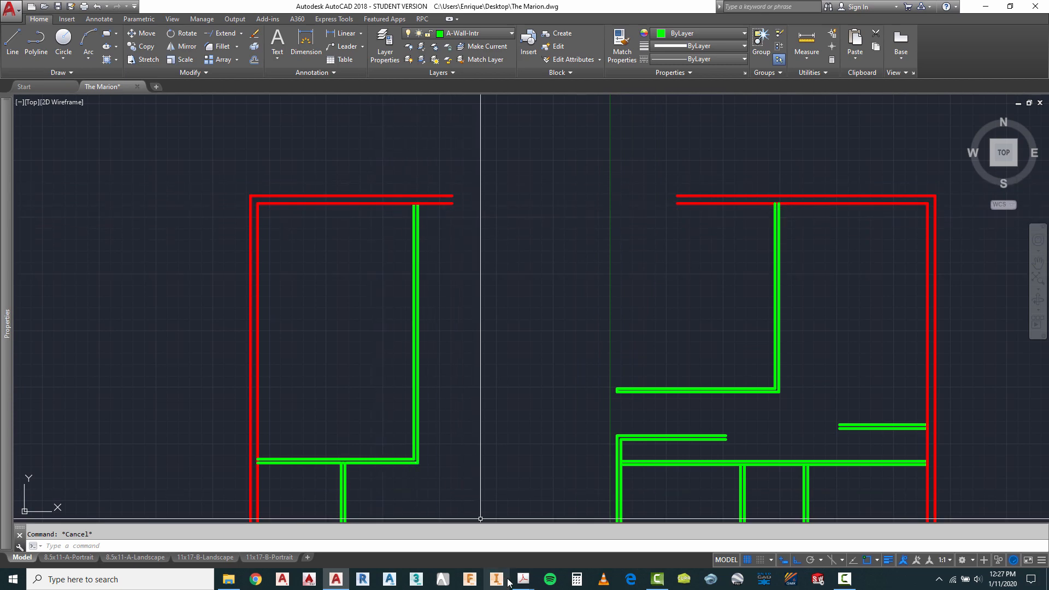
{"action": "mouse_move", "coordinate": [519, 584]}
{"action": "left_click", "coordinate": [522, 524]}
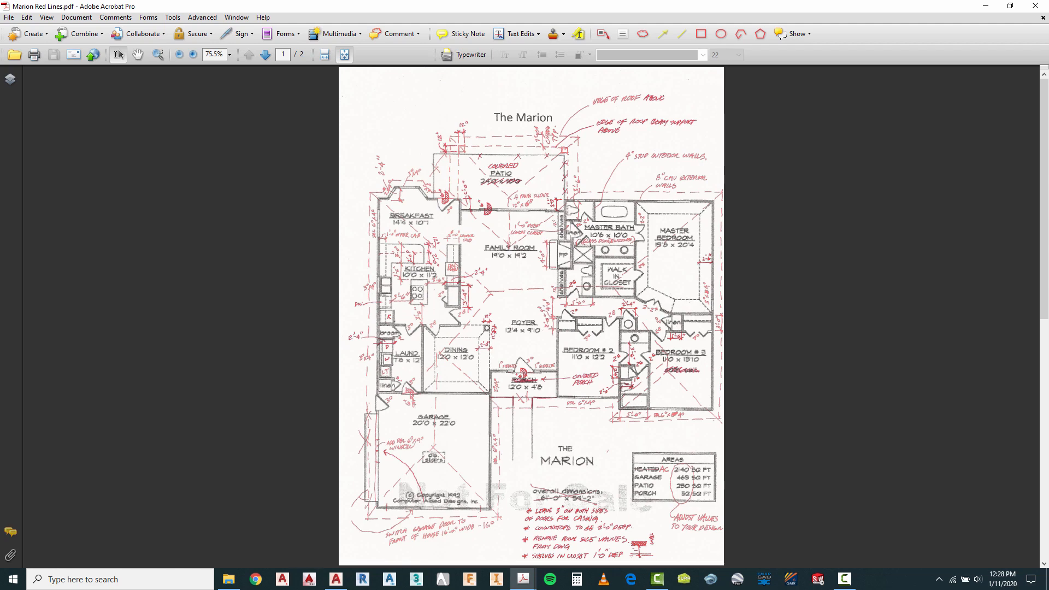
Step: Switch back to AutoCAD and copy the outer line of the northwest exterior wall straight down, below the inner line
{"action": "left_click", "coordinate": [336, 580]}
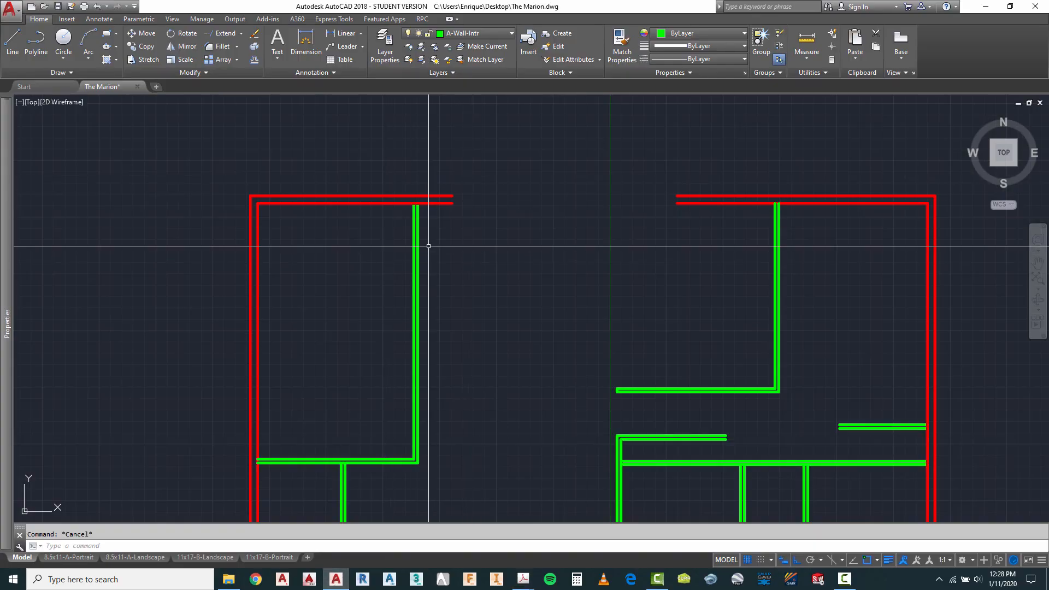
{"action": "scroll", "coordinate": [418, 233], "scroll_direction": "up", "scroll_amount": 2}
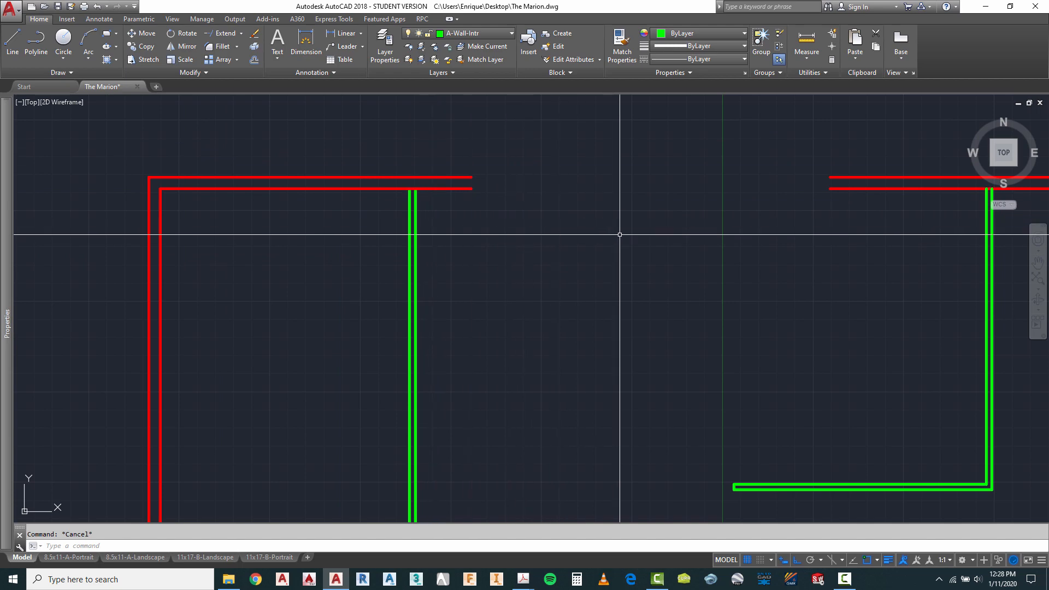
{"action": "type", "text": "co"}
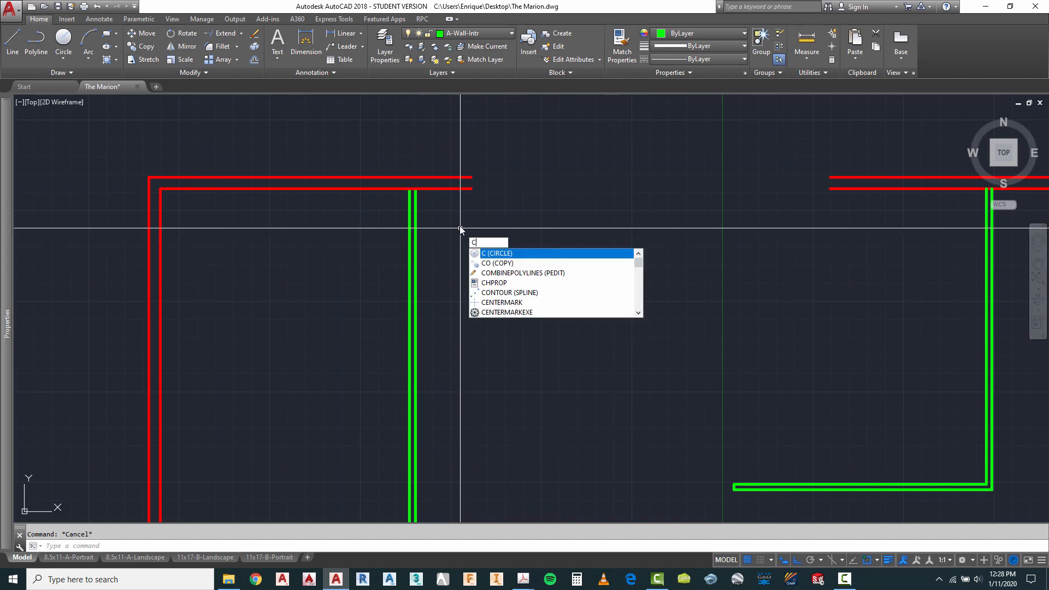
{"action": "key", "text": "Return"}
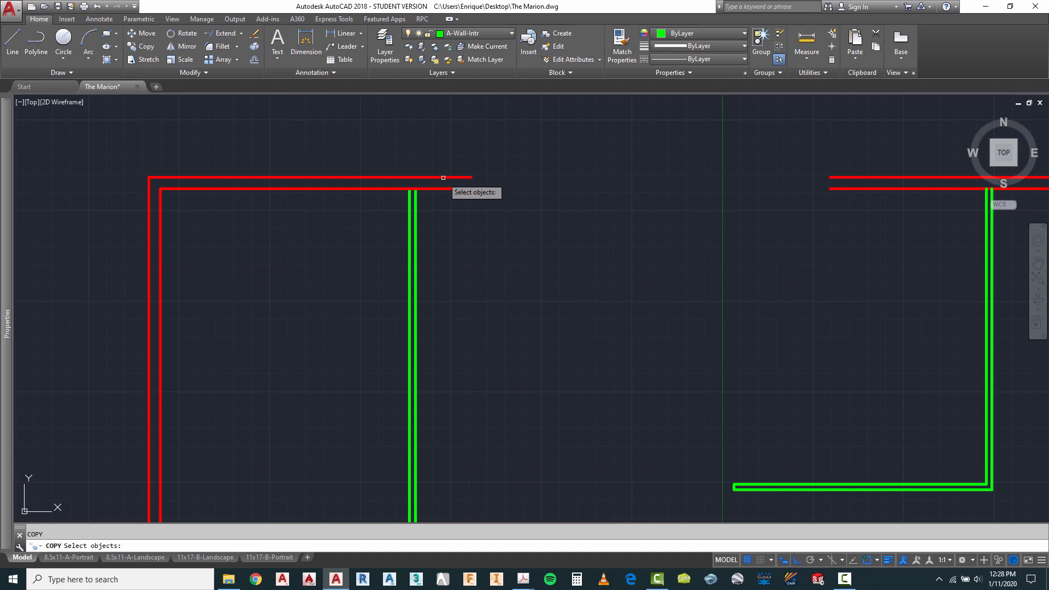
{"action": "key", "text": "Return"}
{"action": "left_click", "coordinate": [455, 215]}
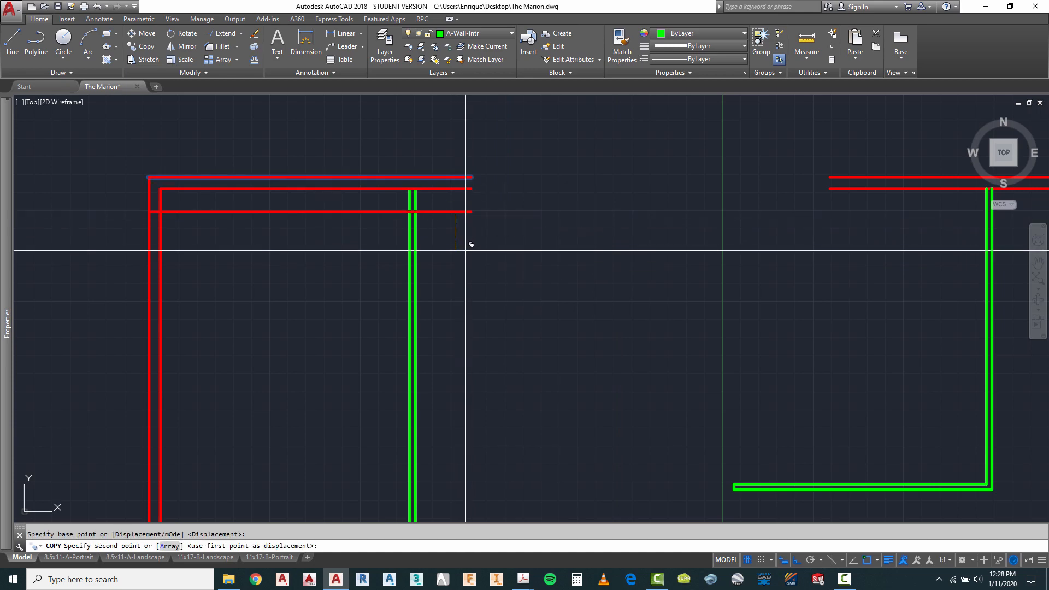
{"action": "key", "text": "Escape"}
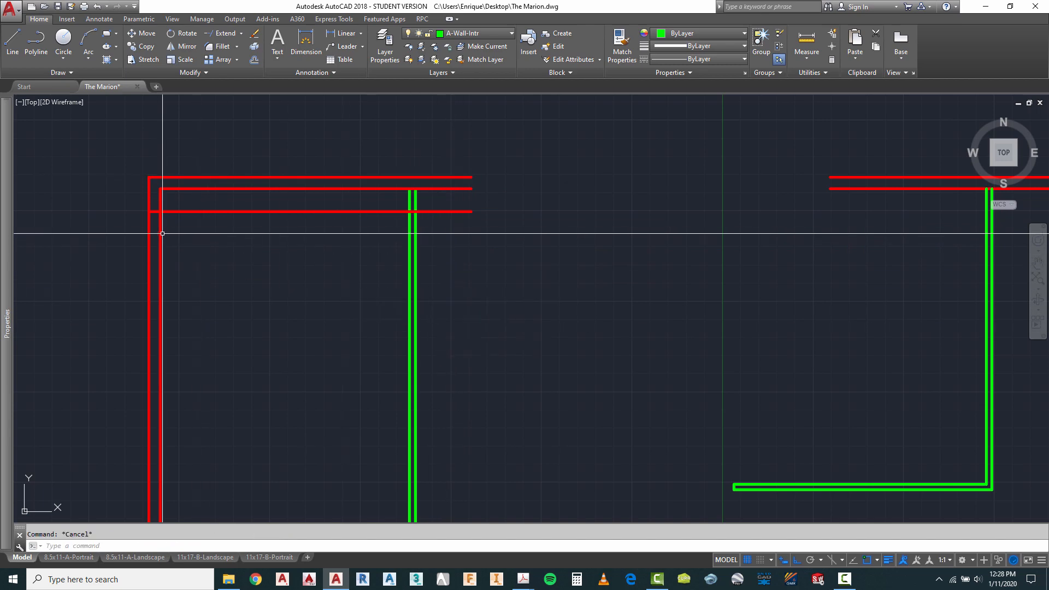
Step: Stretch the west end of the copied line to the east face of the long vertical interior wall
{"action": "left_click", "coordinate": [157, 60]}
{"action": "left_click", "coordinate": [144, 216]}
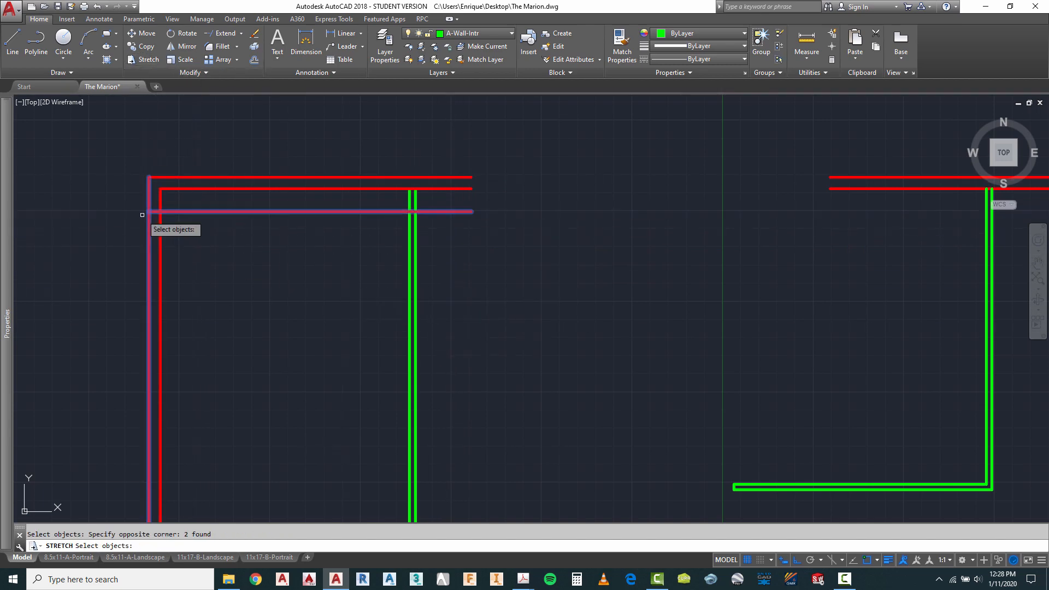
{"action": "key", "text": "Return"}
{"action": "left_click", "coordinate": [149, 212]}
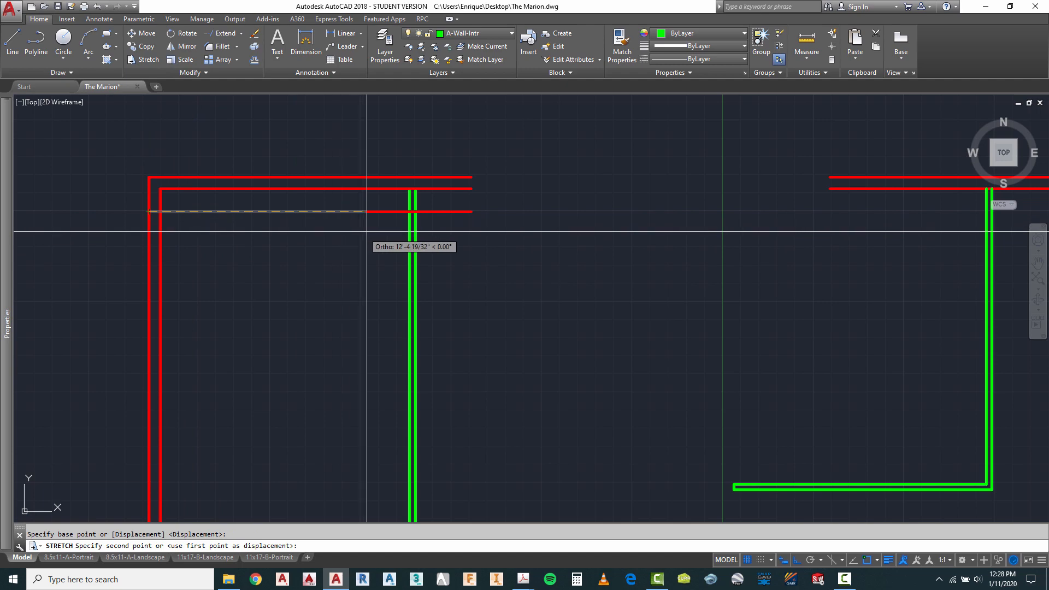
{"action": "scroll", "coordinate": [399, 216], "scroll_direction": "up", "scroll_amount": 4}
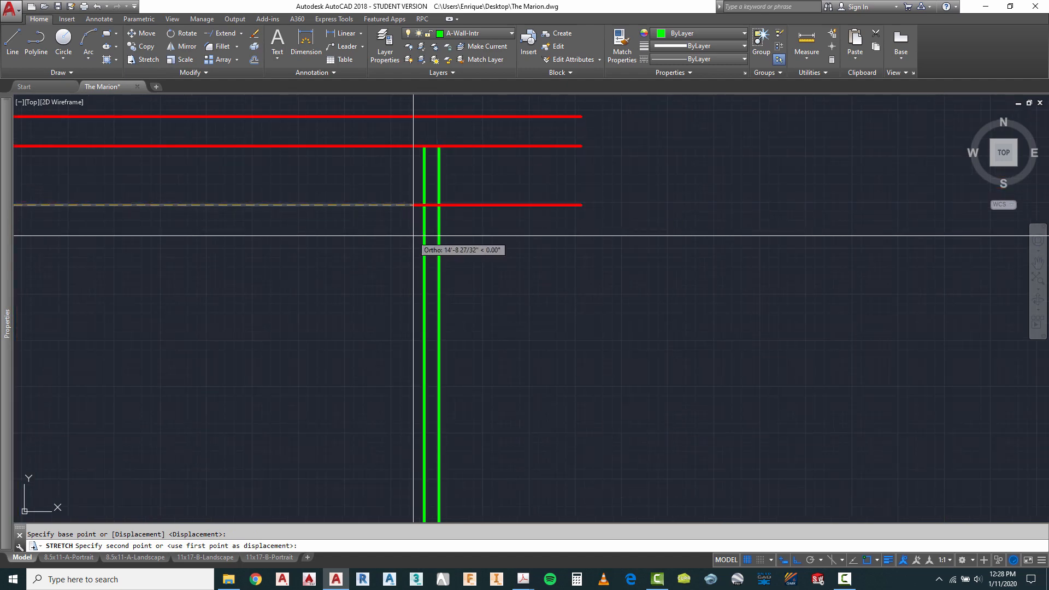
{"action": "left_click", "coordinate": [439, 206]}
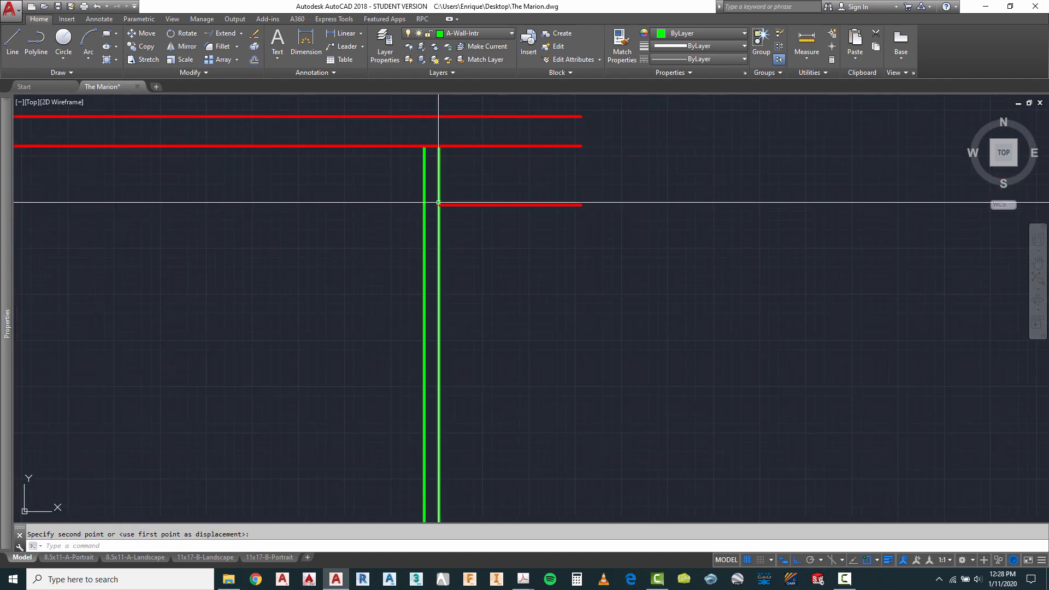
{"action": "key", "text": "Escape"}
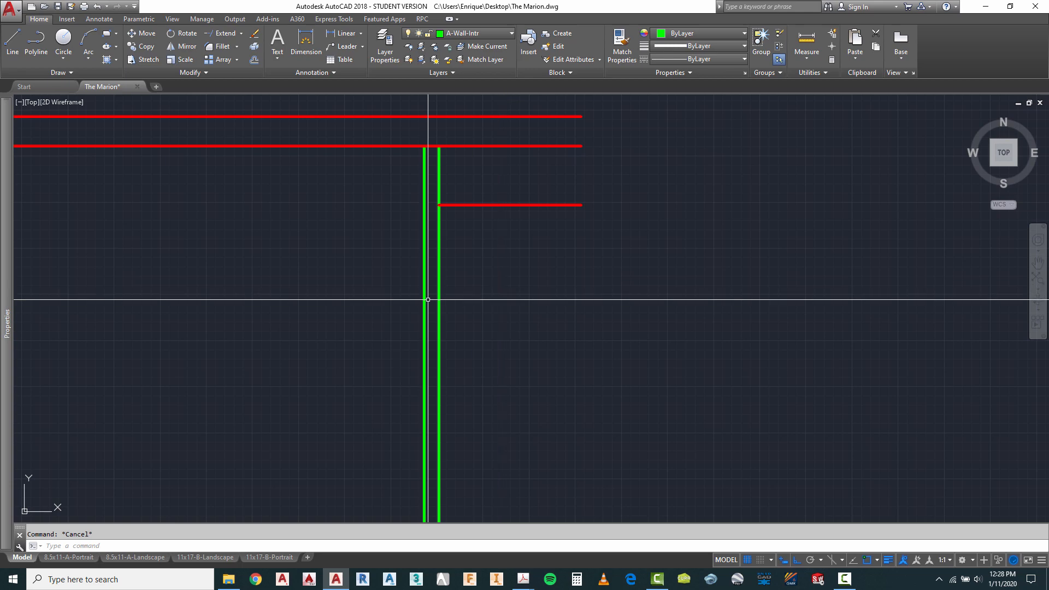
Step: Offset the shortened horizontal exterior line 8" to the south to form a double-line wall
{"action": "scroll", "coordinate": [264, 242], "scroll_direction": "down", "scroll_amount": 2}
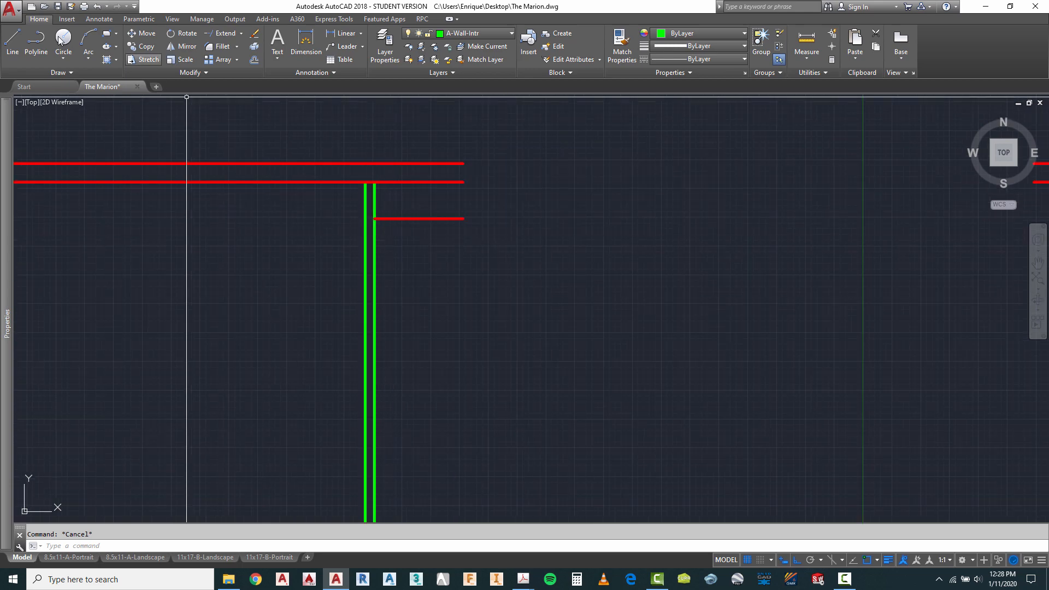
{"action": "left_click", "coordinate": [12, 41]}
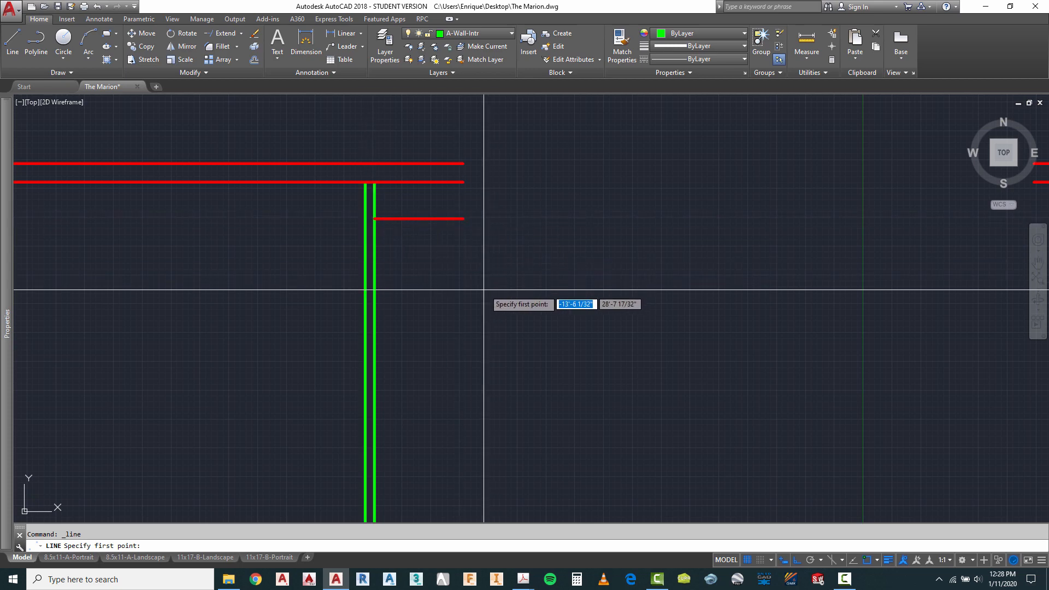
{"action": "key", "text": "Escape"}
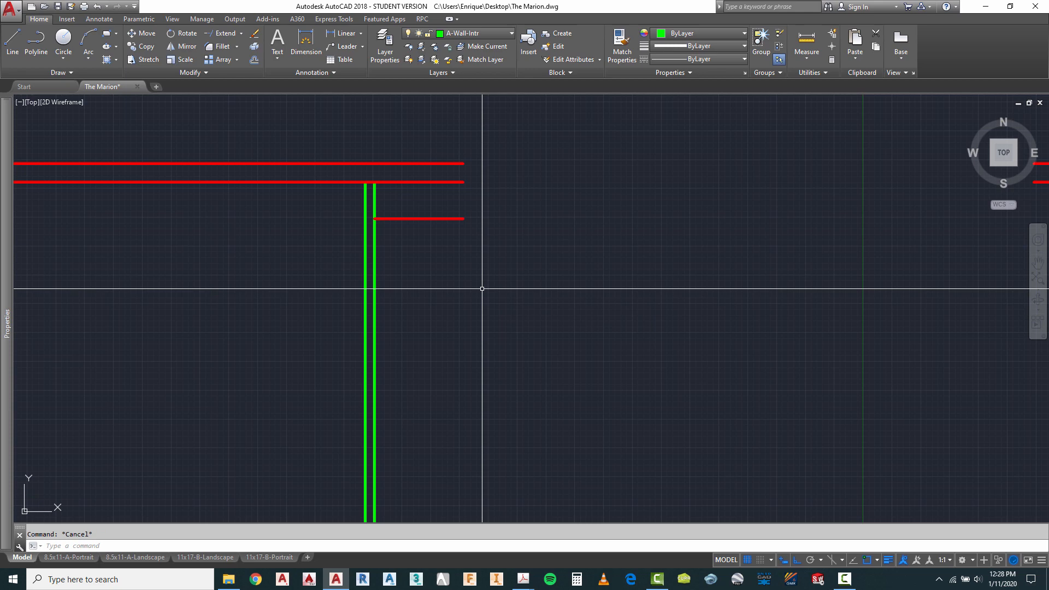
{"action": "type", "text": "o"}
{"action": "key", "text": "Return"}
{"action": "key", "text": "Return"}
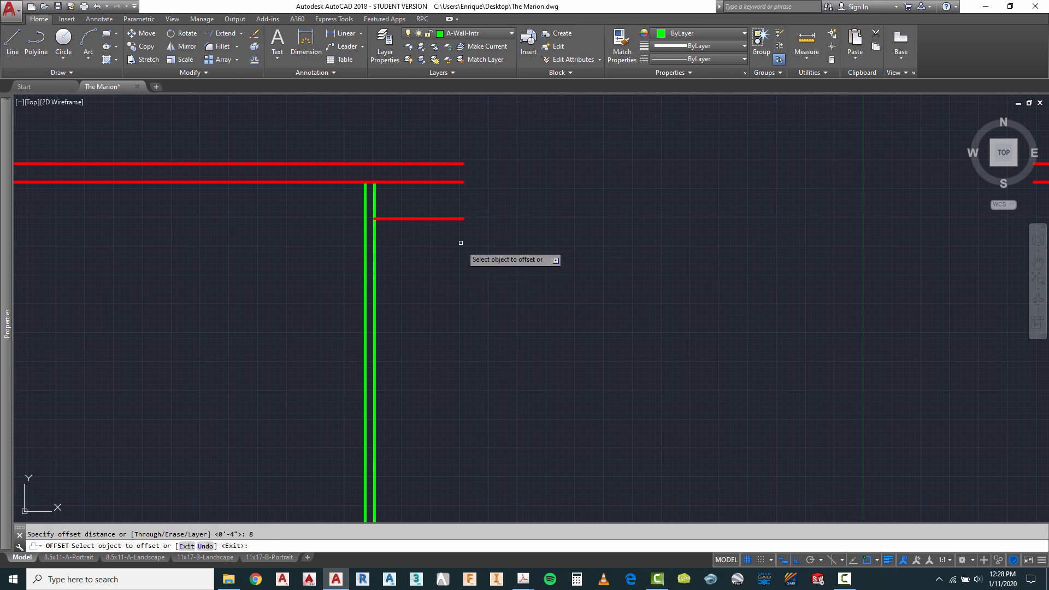
{"action": "left_click", "coordinate": [438, 219]}
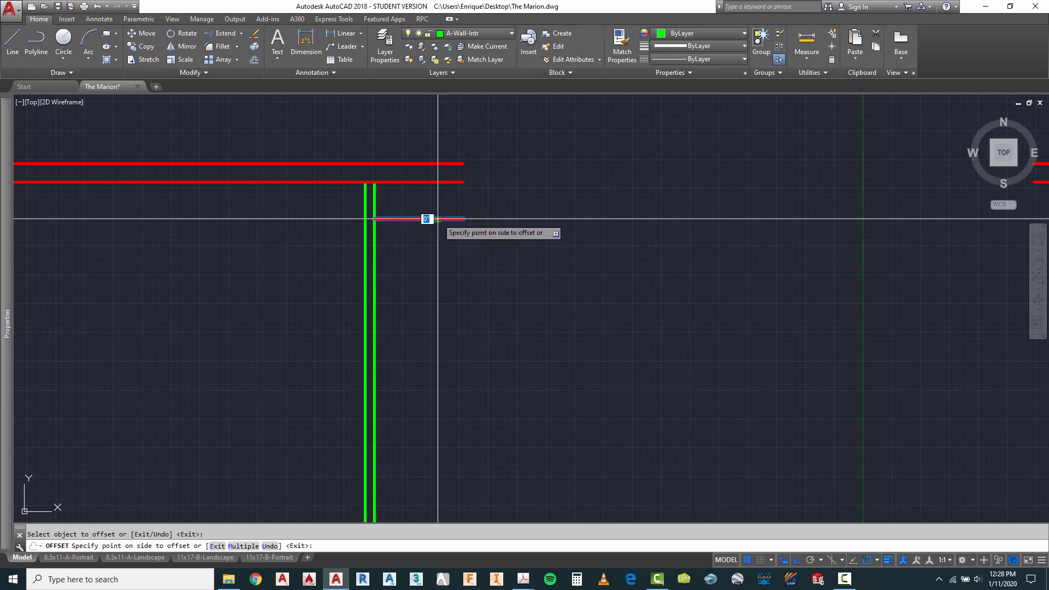
{"action": "left_click", "coordinate": [452, 272]}
{"action": "key", "text": "Escape"}
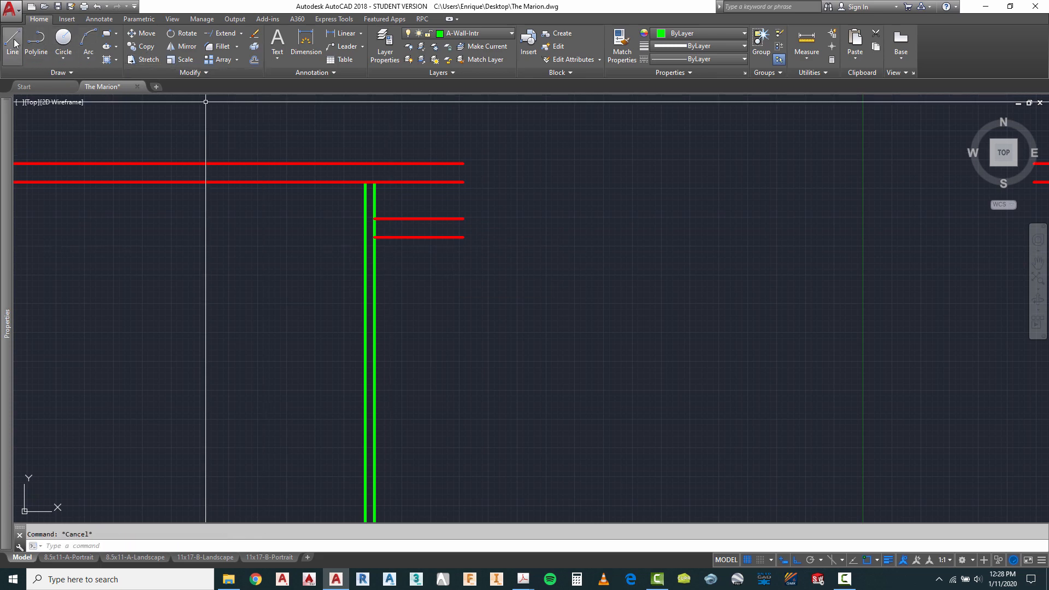
Step: Make A-Wall-Extr the current layer and draw a short line downward from the top of the interior wall's west line
{"action": "left_click", "coordinate": [492, 31]}
{"action": "left_click", "coordinate": [474, 72]}
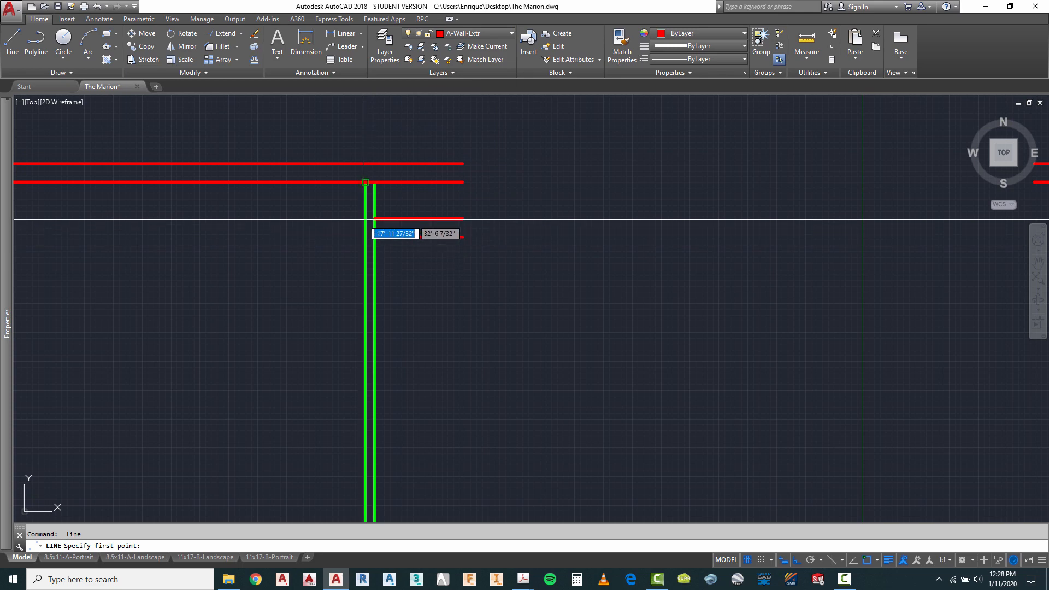
{"action": "scroll", "coordinate": [366, 182], "scroll_direction": "up", "scroll_amount": 4}
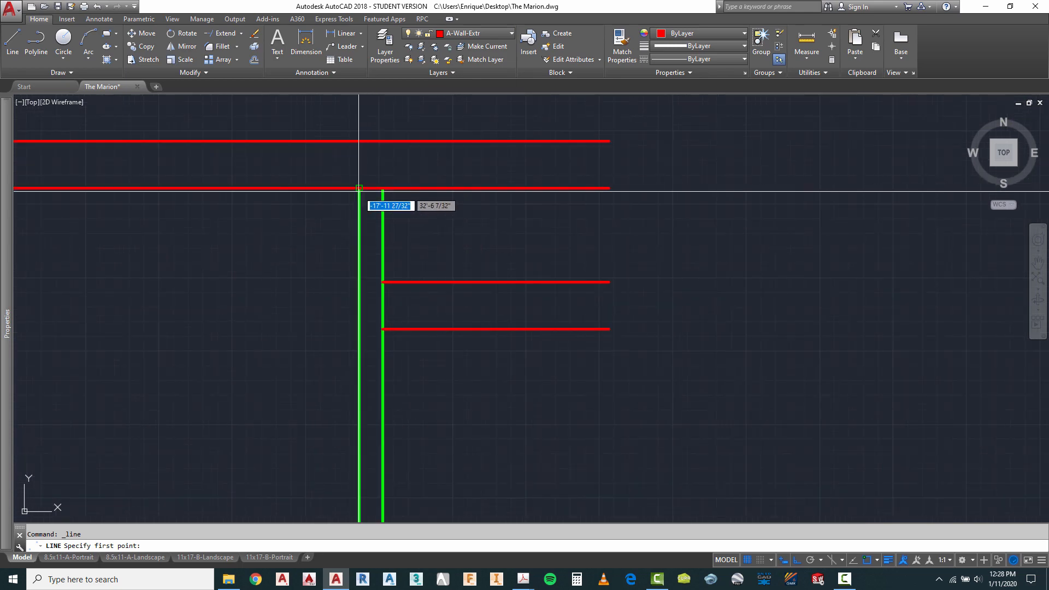
{"action": "left_click", "coordinate": [315, 312]}
{"action": "key", "text": "Escape"}
{"action": "scroll", "coordinate": [349, 163], "scroll_direction": "down", "scroll_amount": 2}
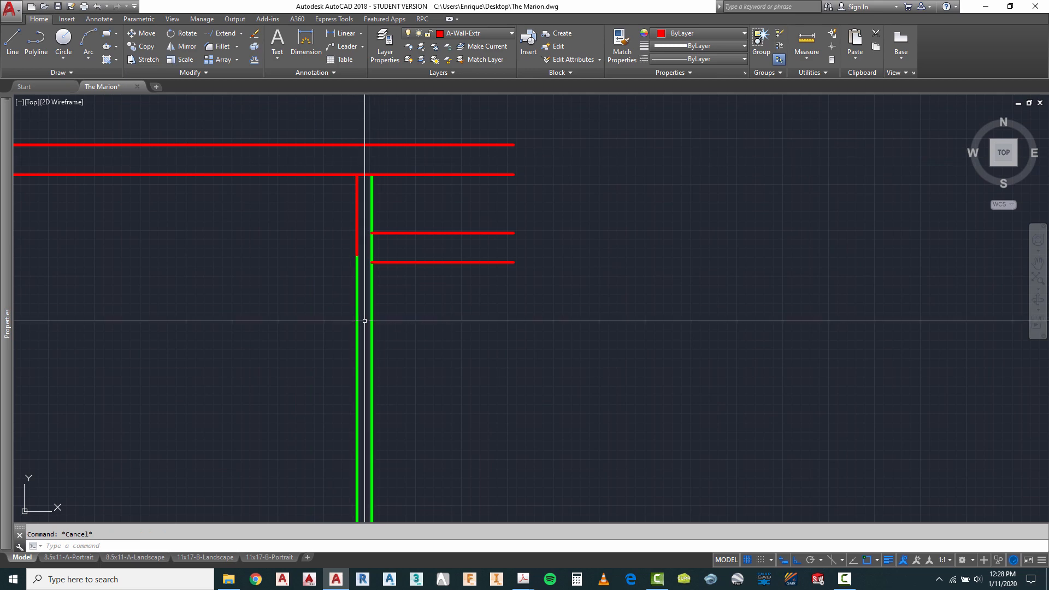
Step: Shorten both lines of the vertical interior wall so their upper ends stop below the new exterior wall lines
{"action": "left_click", "coordinate": [389, 305]}
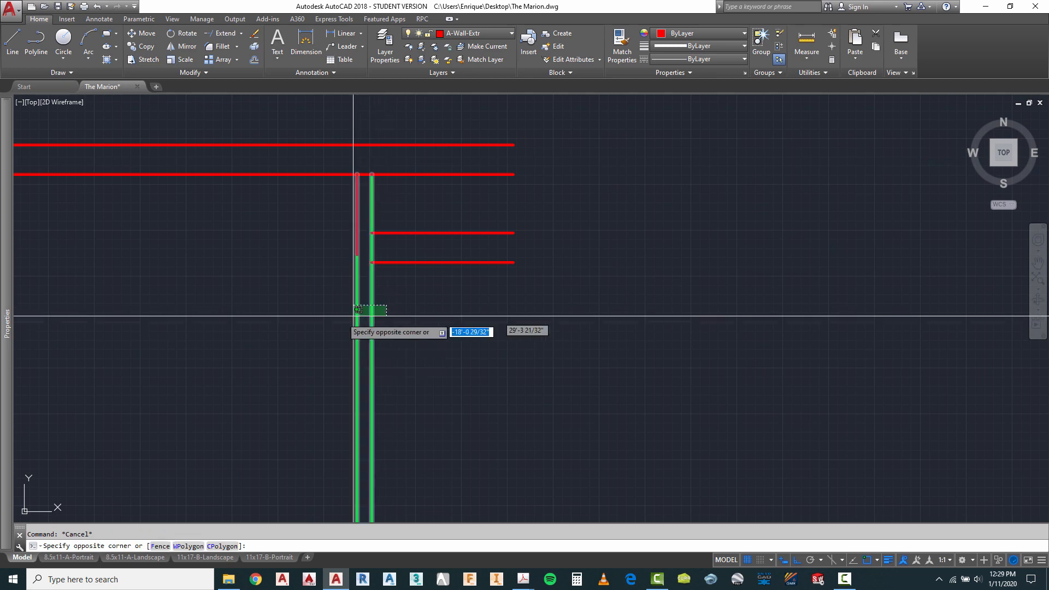
{"action": "left_click", "coordinate": [347, 317]}
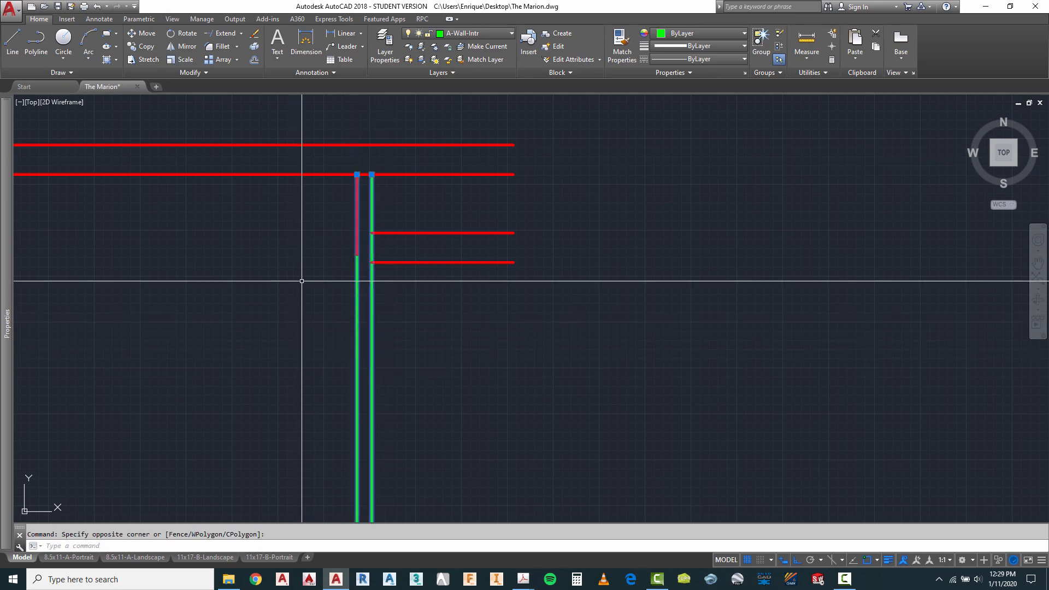
{"action": "left_click", "coordinate": [357, 174]}
{"action": "left_click", "coordinate": [324, 324]}
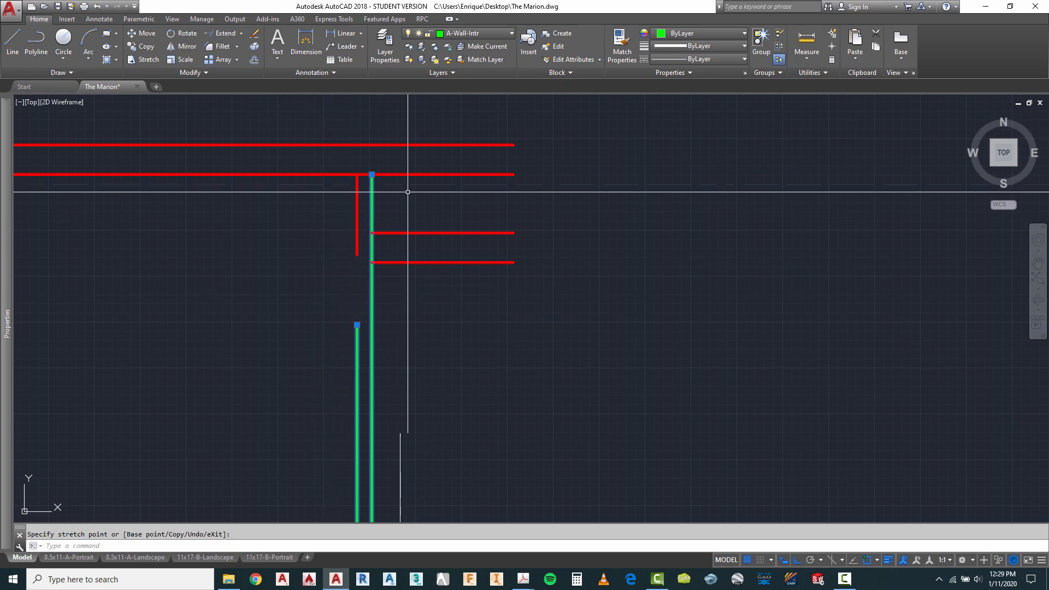
{"action": "left_click", "coordinate": [372, 175]}
{"action": "left_click", "coordinate": [398, 321]}
{"action": "key", "text": "Escape"}
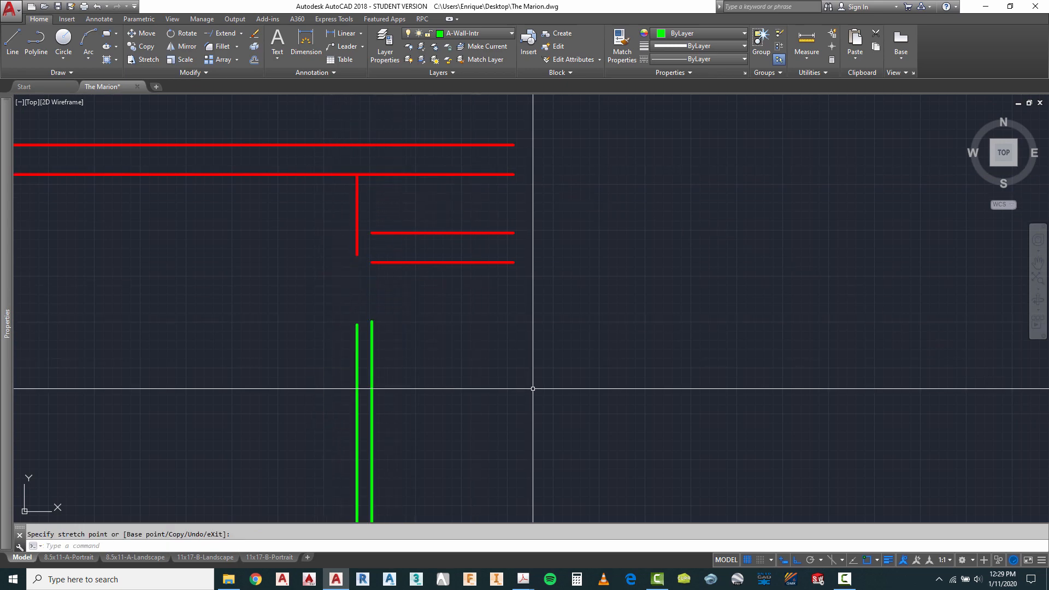
Step: Fillet the short vertical exterior line with the lower horizontal exterior line into a square corner
{"action": "type", "text": "f"}
{"action": "key", "text": "Return"}
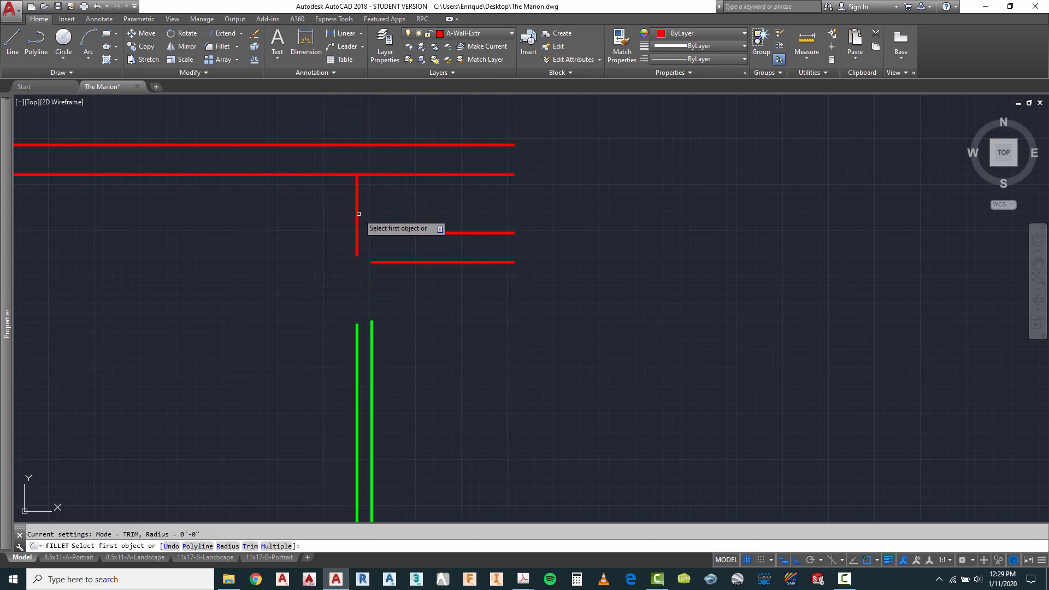
{"action": "left_click", "coordinate": [358, 214]}
{"action": "left_click", "coordinate": [393, 262]}
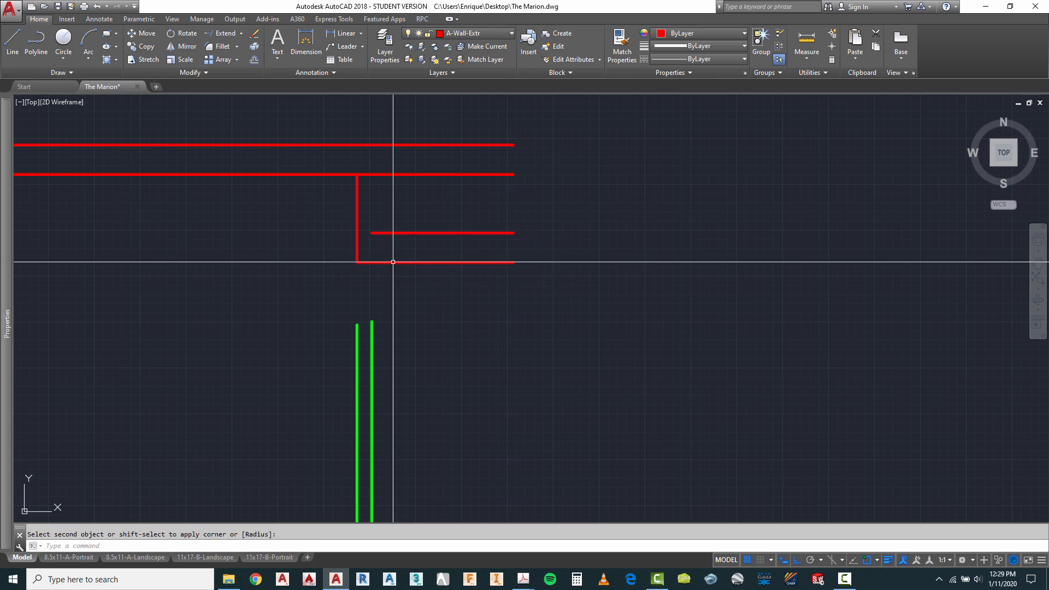
{"action": "key", "text": "Escape"}
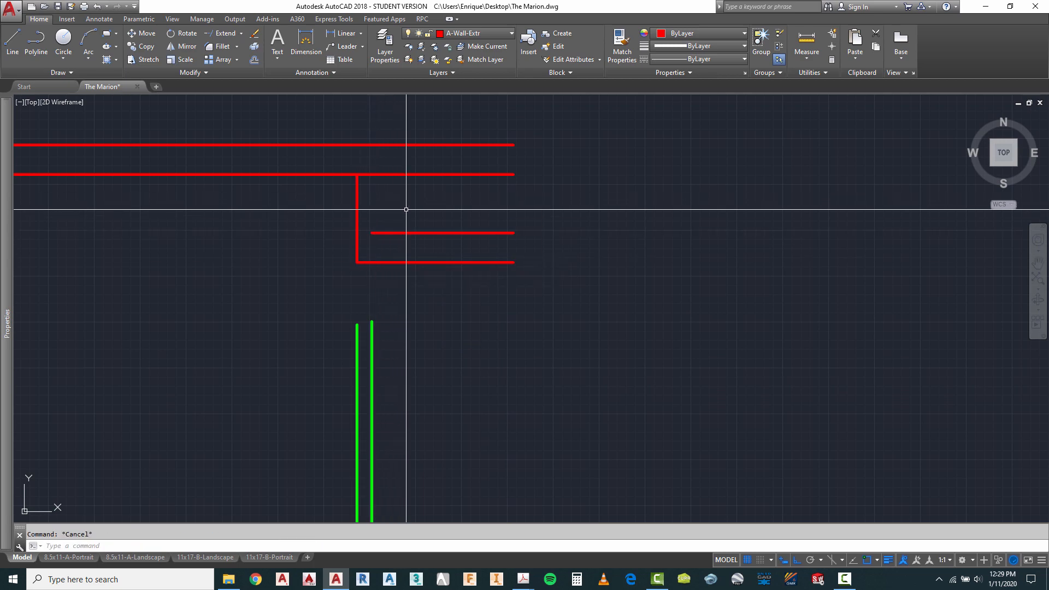
Step: Offset the short vertical exterior line 8" to the east
{"action": "type", "text": "o"}
{"action": "key", "text": "Return"}
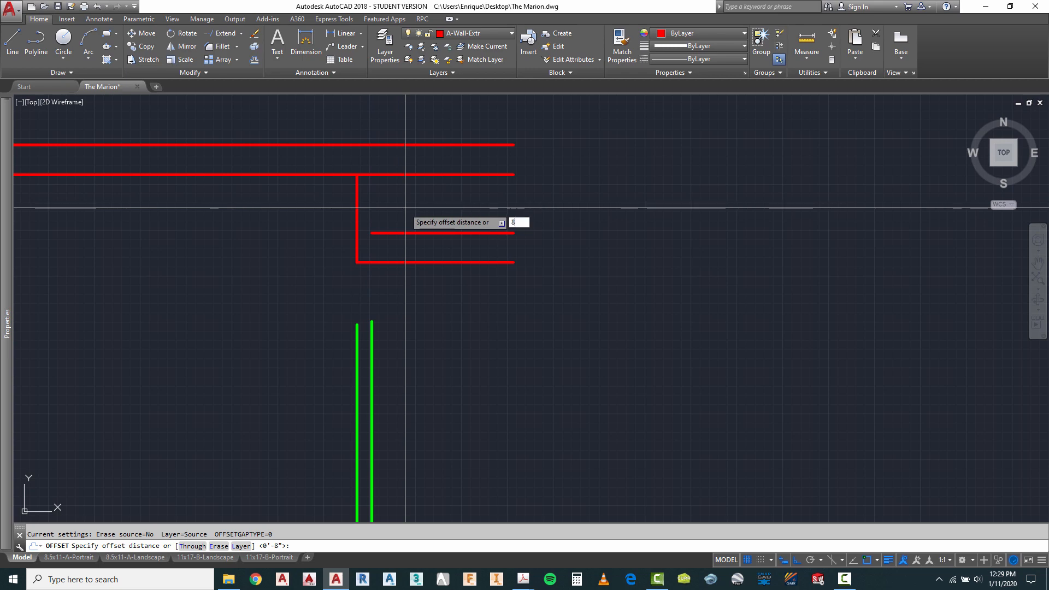
{"action": "key", "text": "Return"}
{"action": "left_click", "coordinate": [358, 203]}
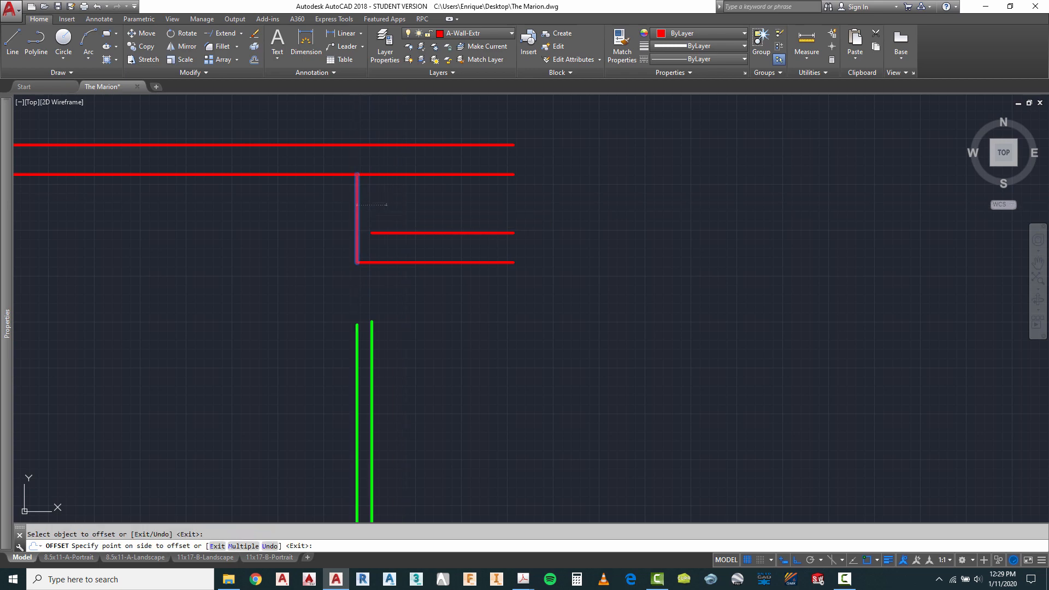
{"action": "left_click", "coordinate": [383, 206]}
{"action": "key", "text": "Escape"}
Step: Fillet the short vertical jog lines with the two top wall lines and the upper stub line into square corners
{"action": "type", "text": "f"}
{"action": "key", "text": "Return"}
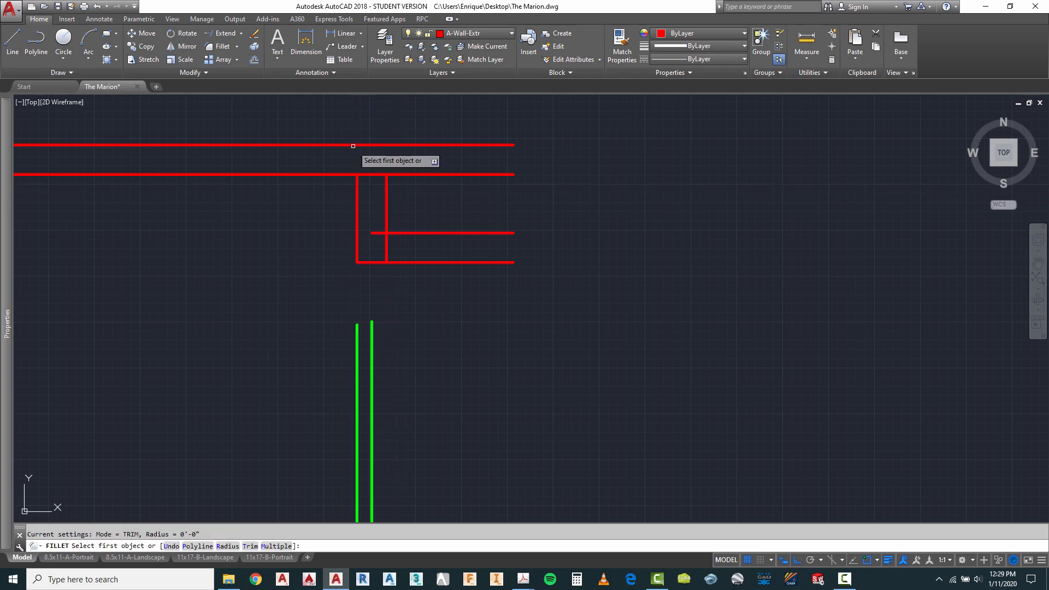
{"action": "left_click", "coordinate": [353, 146]}
{"action": "left_click", "coordinate": [386, 195]}
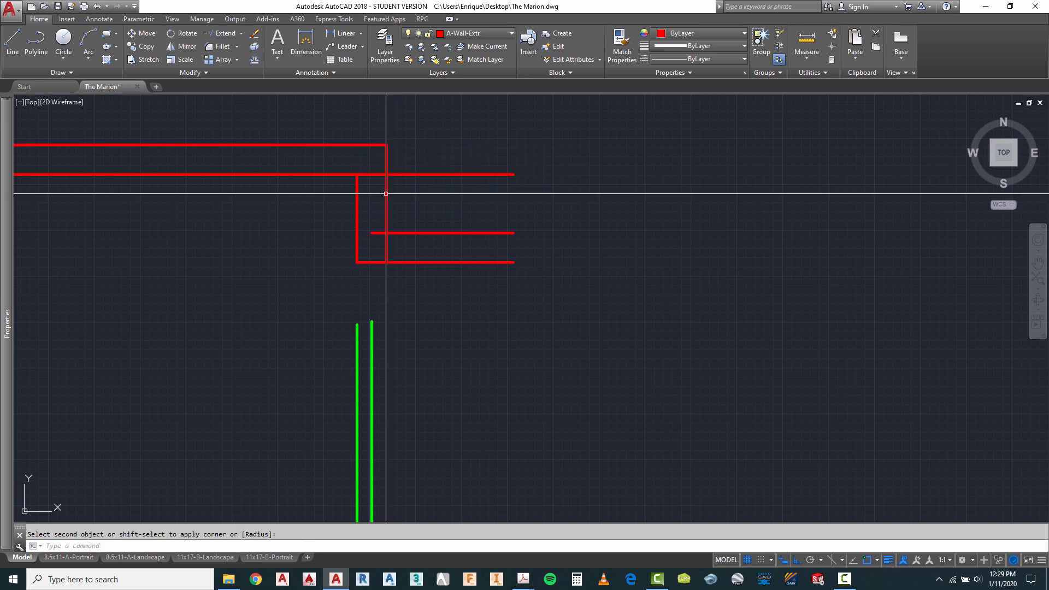
{"action": "type", "text": "f"}
{"action": "key", "text": "Return"}
{"action": "left_click", "coordinate": [355, 176]}
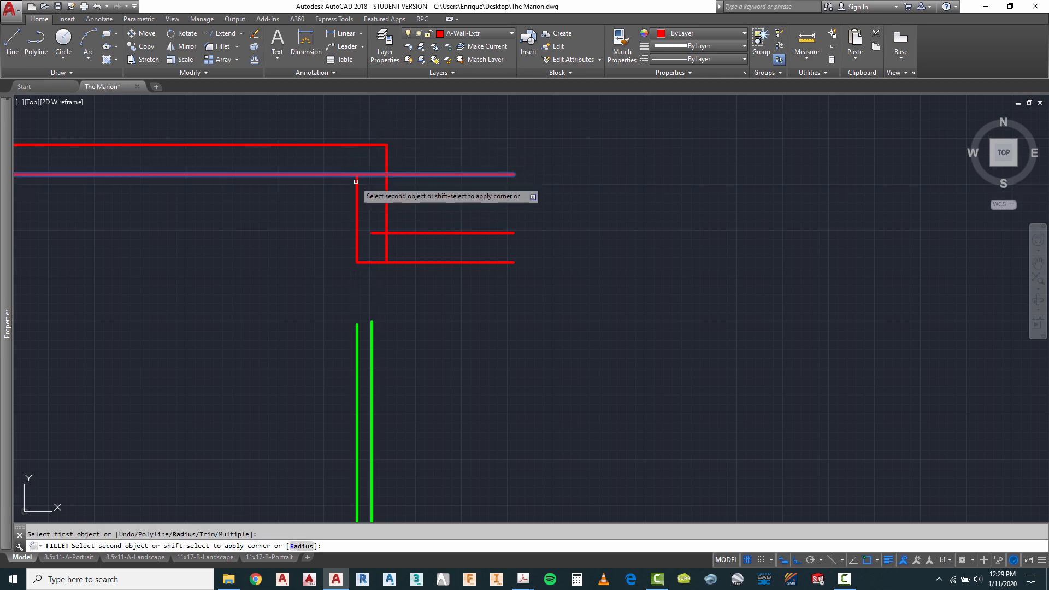
{"action": "left_click", "coordinate": [356, 186]}
{"action": "key", "text": "Escape"}
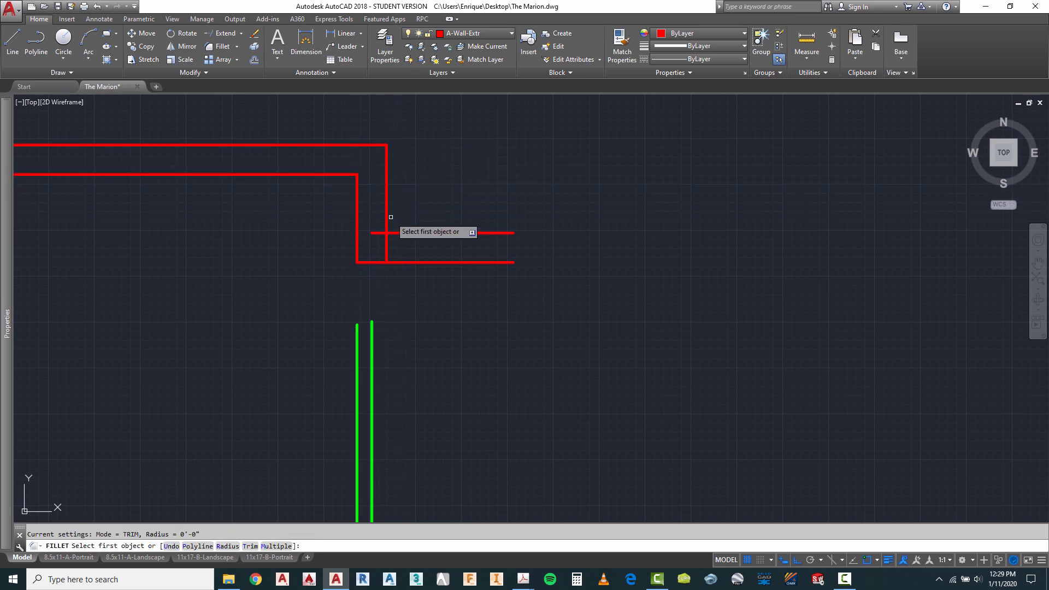
{"action": "left_click", "coordinate": [387, 215]}
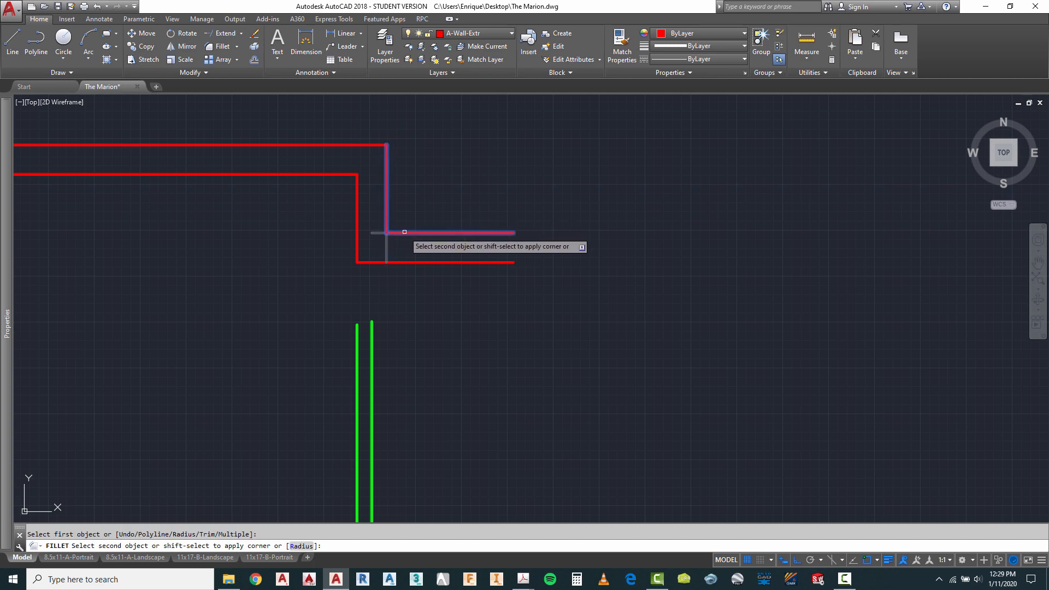
{"action": "key", "text": "Escape"}
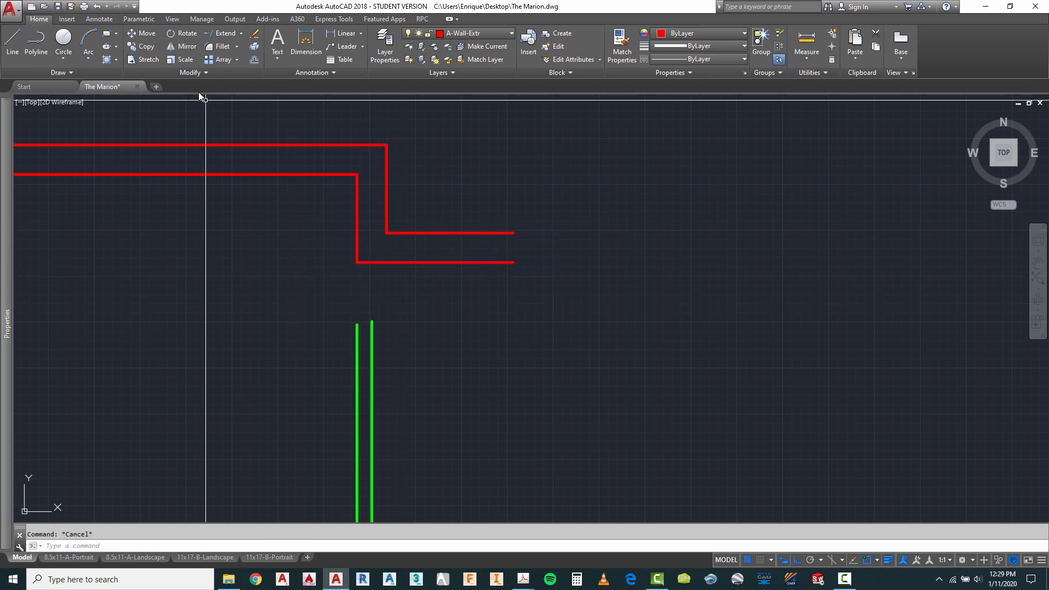
Step: Stretch the upper ends of both vertical interior wall lines up to the lower exterior line at the jog corner
{"action": "left_click", "coordinate": [368, 291]}
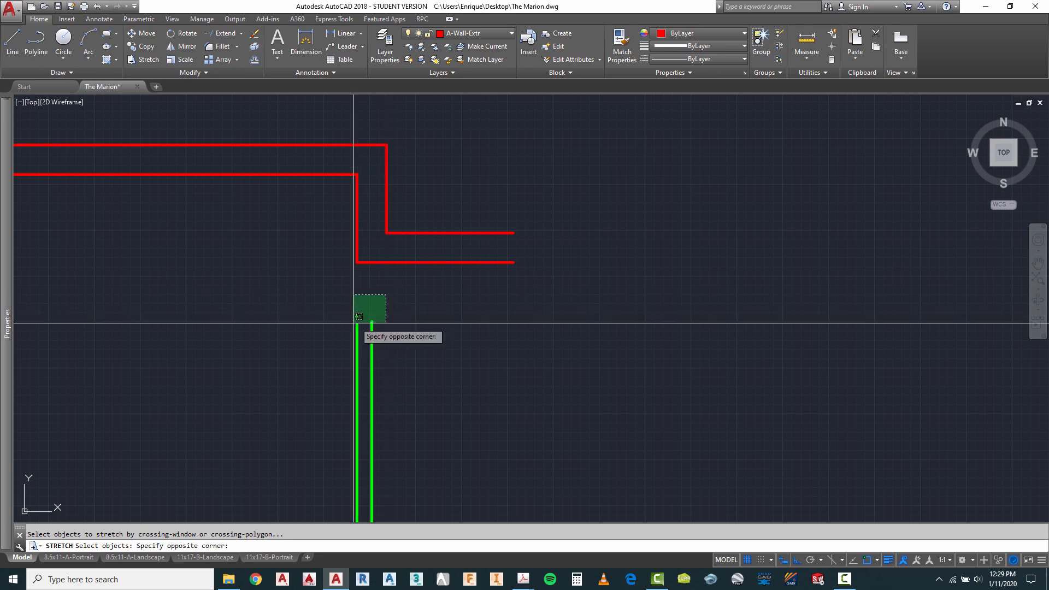
{"action": "left_click", "coordinate": [351, 327]}
{"action": "key", "text": "Return"}
{"action": "left_click", "coordinate": [357, 325]}
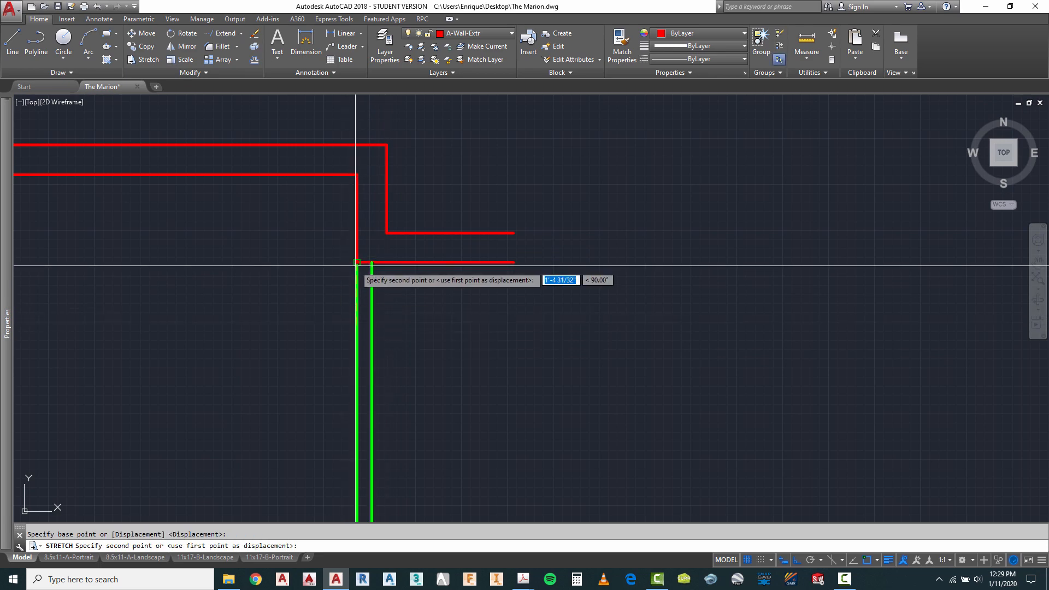
{"action": "left_click", "coordinate": [354, 263]}
{"action": "scroll", "coordinate": [355, 244], "scroll_direction": "up", "scroll_amount": 4}
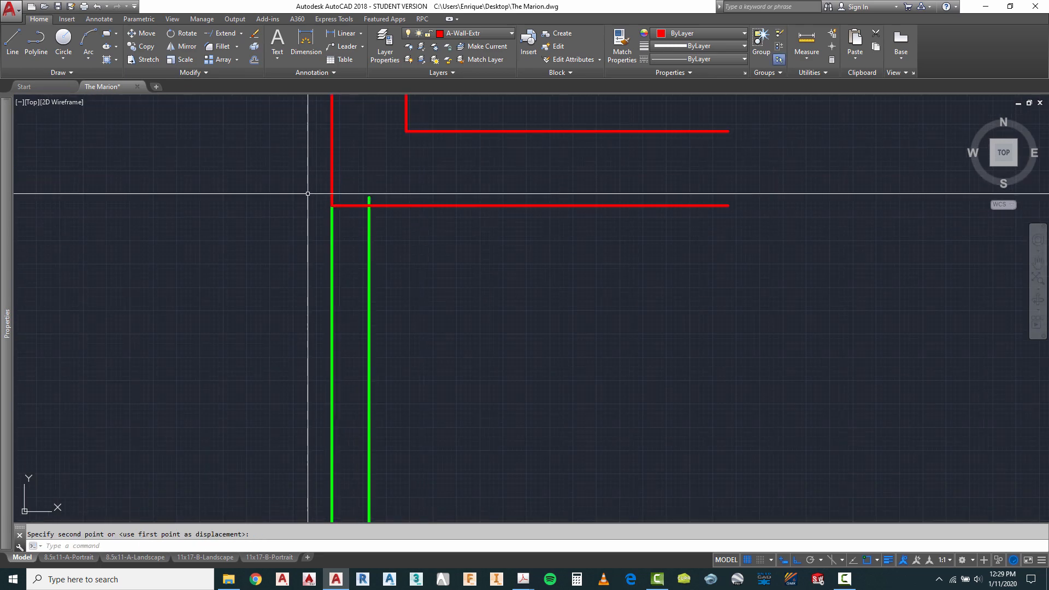
Step: Trim the end of the interior wall's east line that overshoots the lower exterior wall line
{"action": "scroll", "coordinate": [350, 199], "scroll_direction": "up", "scroll_amount": 4}
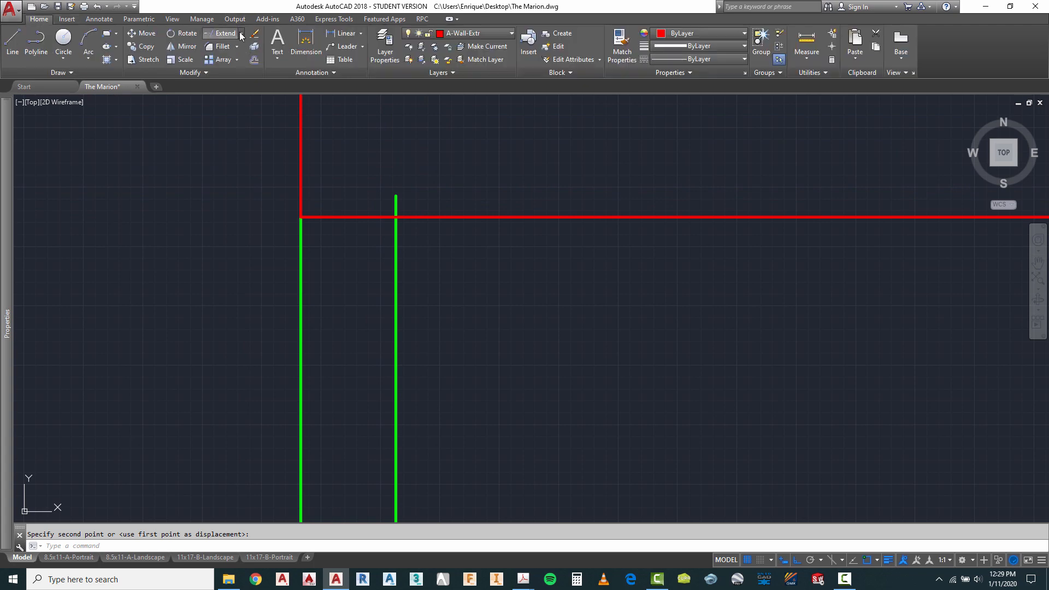
{"action": "left_click", "coordinate": [235, 51]}
{"action": "left_click", "coordinate": [445, 187]}
{"action": "left_click", "coordinate": [409, 239]}
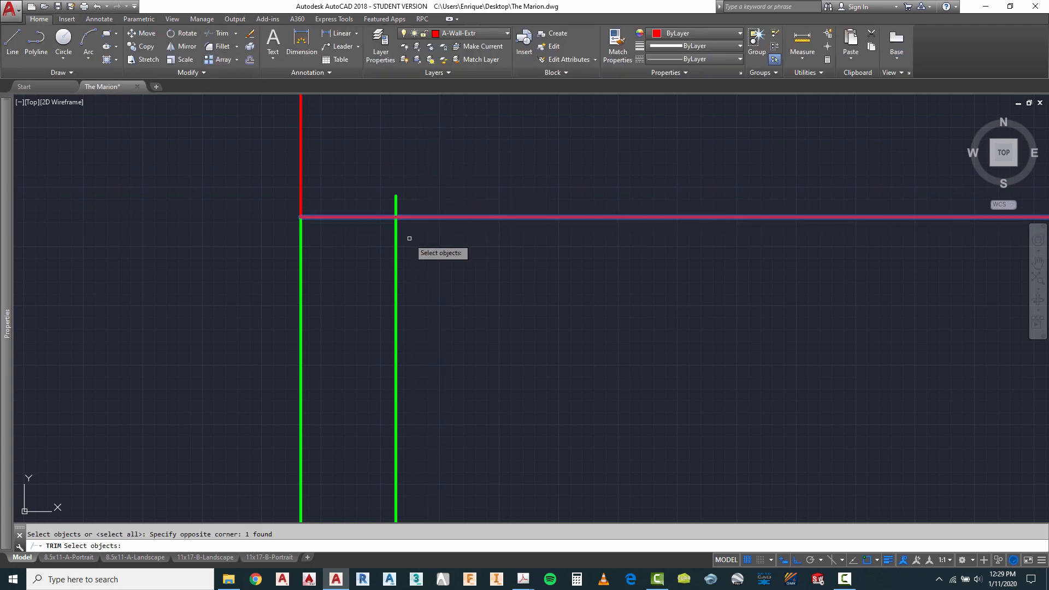
{"action": "key", "text": "Return"}
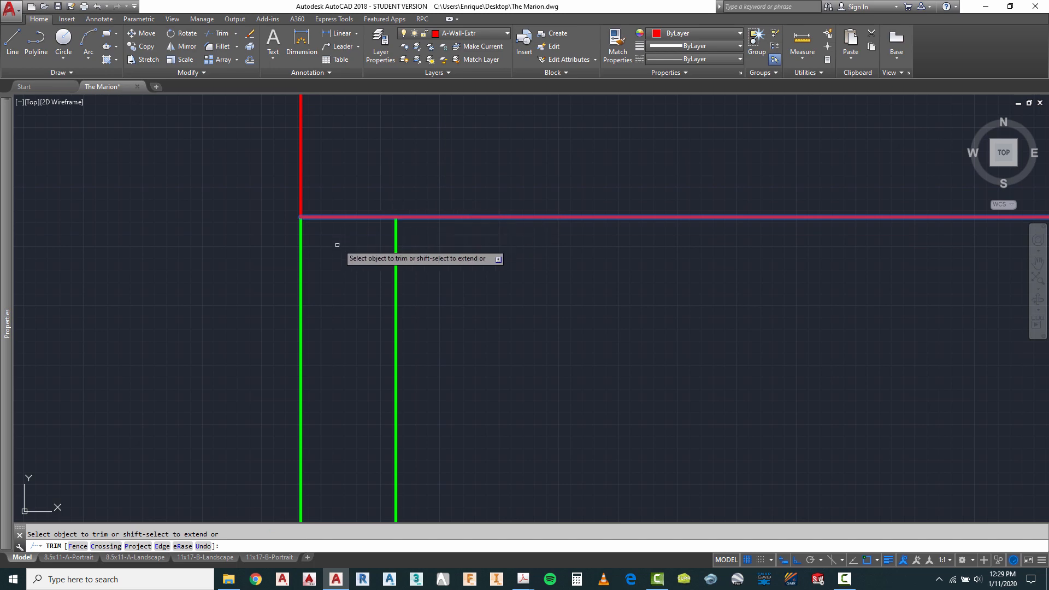
{"action": "scroll", "coordinate": [331, 236], "scroll_direction": "down", "scroll_amount": 5}
{"action": "key", "text": "Escape"}
{"action": "scroll", "coordinate": [377, 161], "scroll_direction": "down", "scroll_amount": 3}
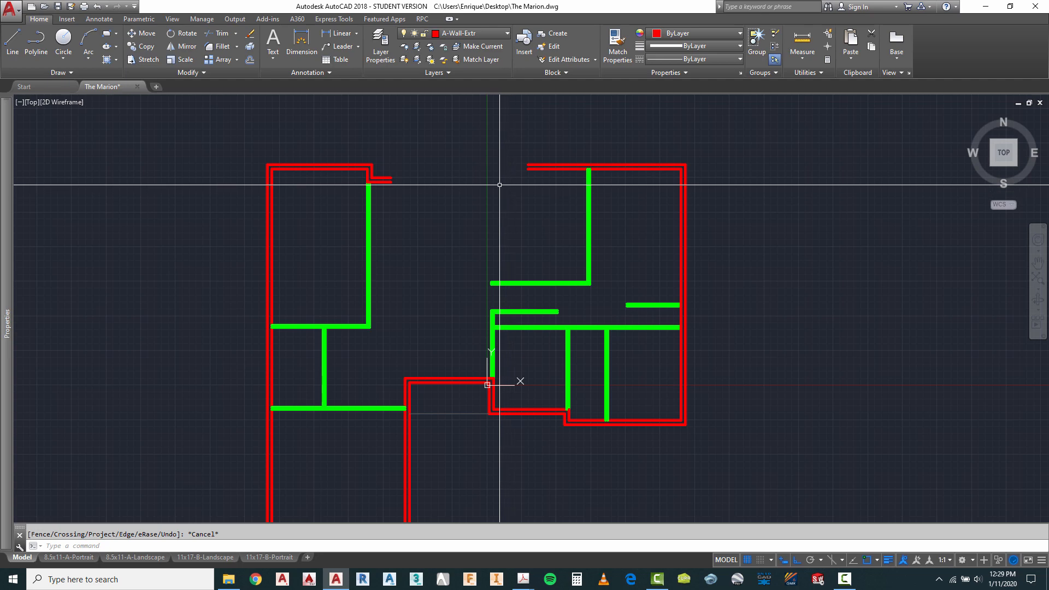
Step: Stretch the open end of the exterior wall stub east by about 14'-7"
{"action": "scroll", "coordinate": [515, 164], "scroll_direction": "up", "scroll_amount": 4}
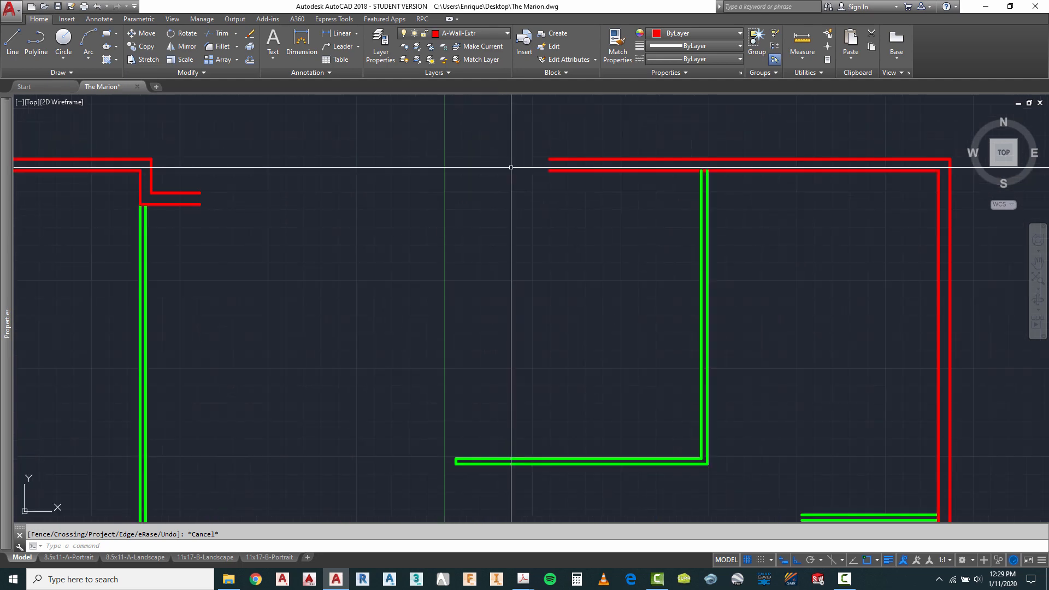
{"action": "scroll", "coordinate": [462, 159], "scroll_direction": "down", "scroll_amount": 2}
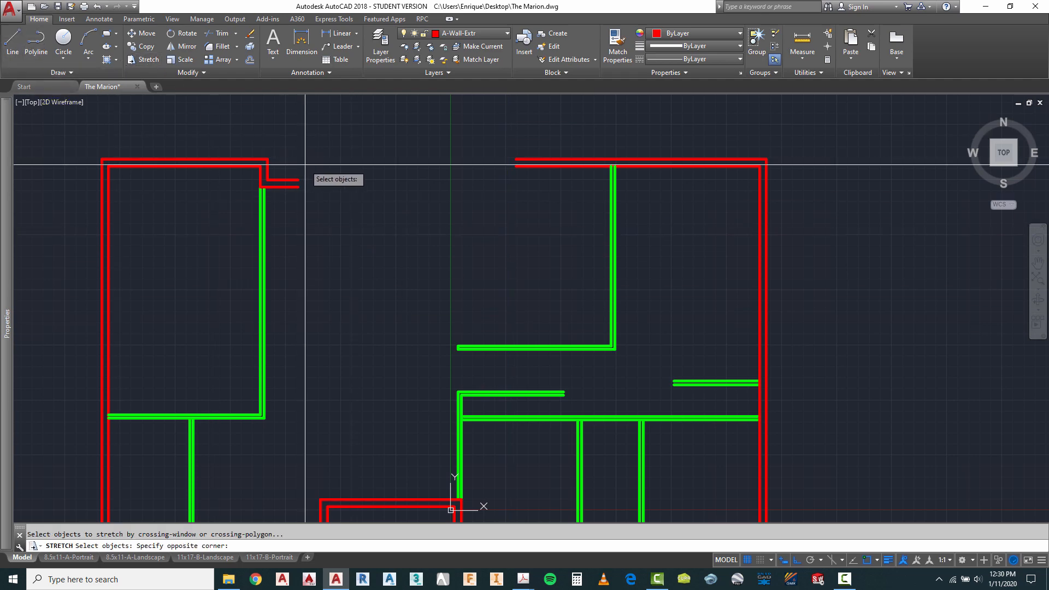
{"action": "left_click", "coordinate": [284, 197]}
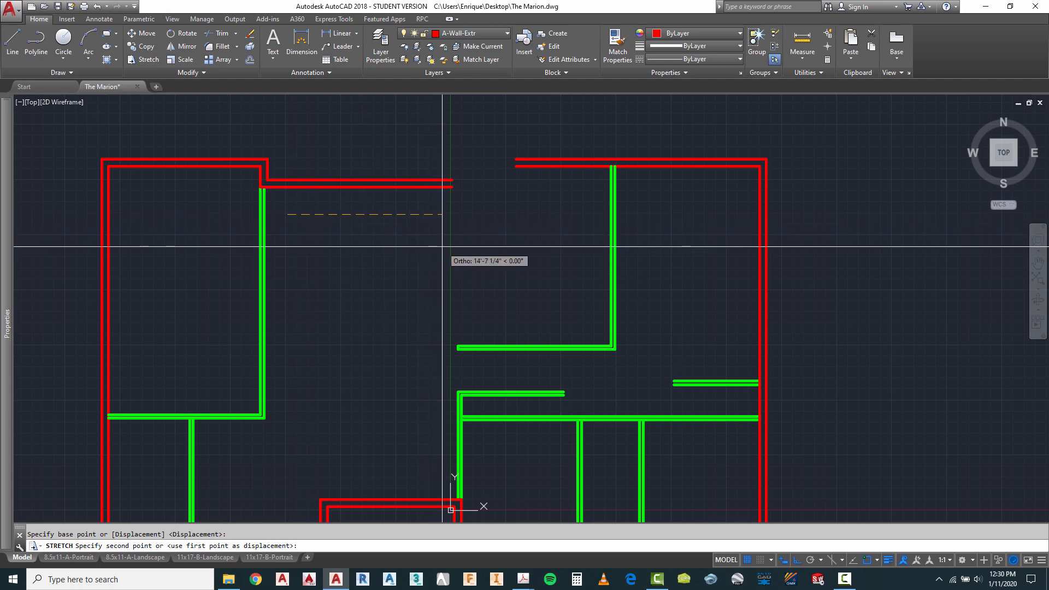
{"action": "key", "text": "Escape"}
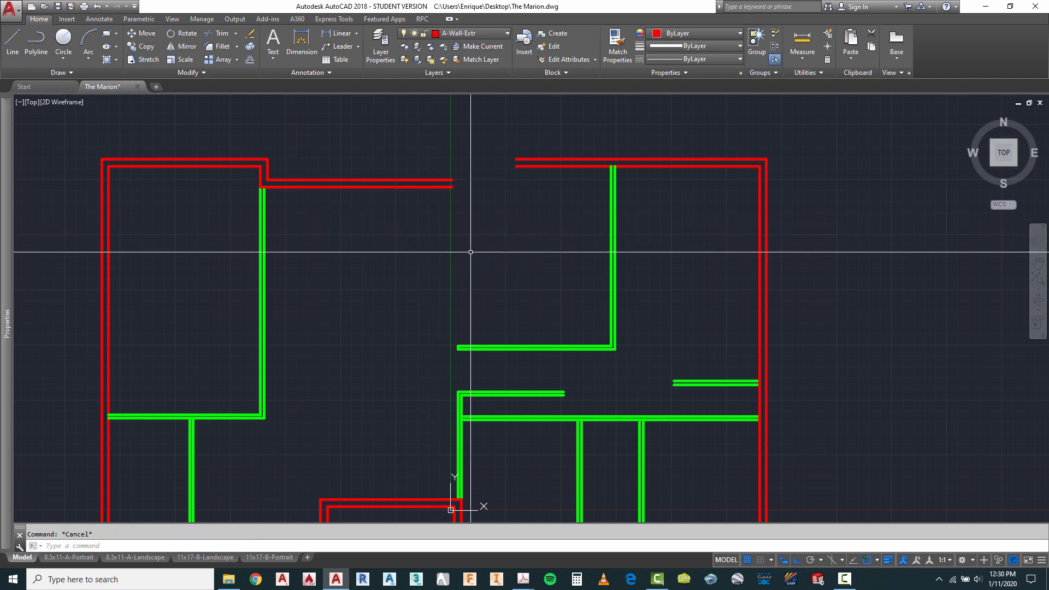
Step: Create a new layer named A-Case-Shlv
{"action": "left_click", "coordinate": [478, 34]}
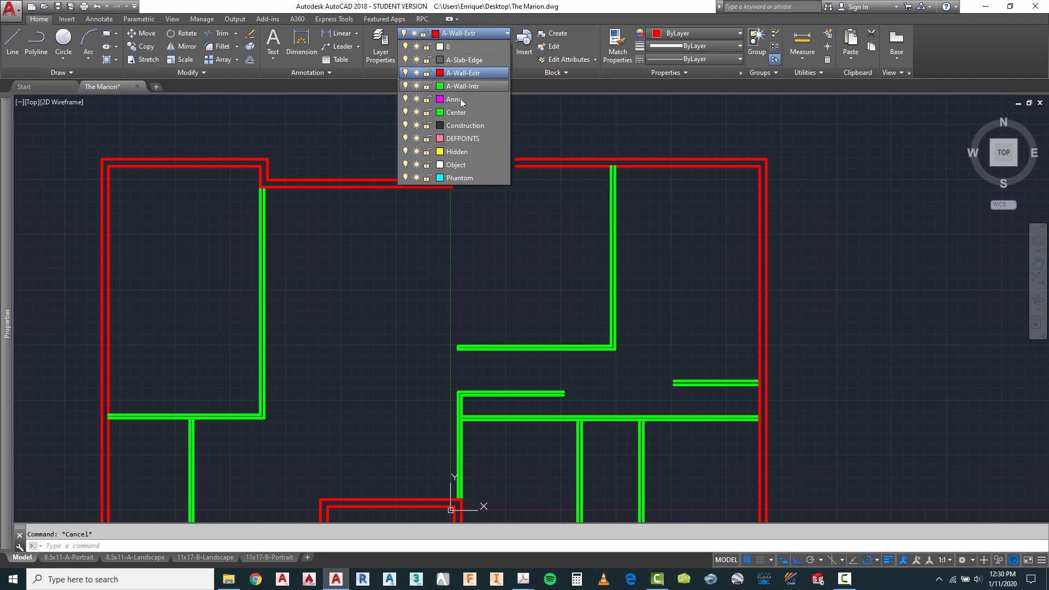
{"action": "left_click", "coordinate": [461, 333]}
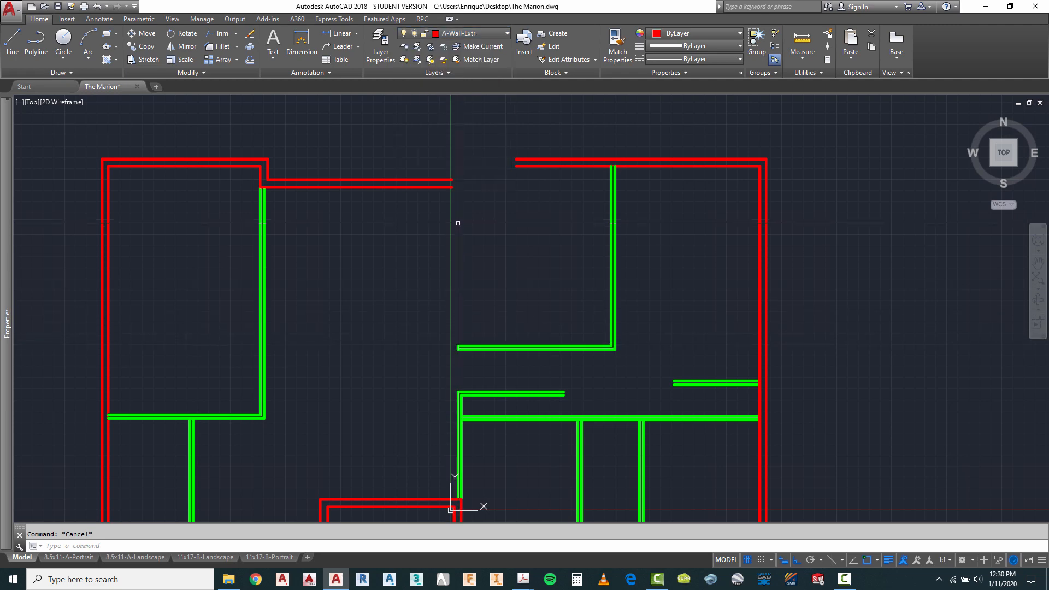
{"action": "left_click", "coordinate": [381, 46]}
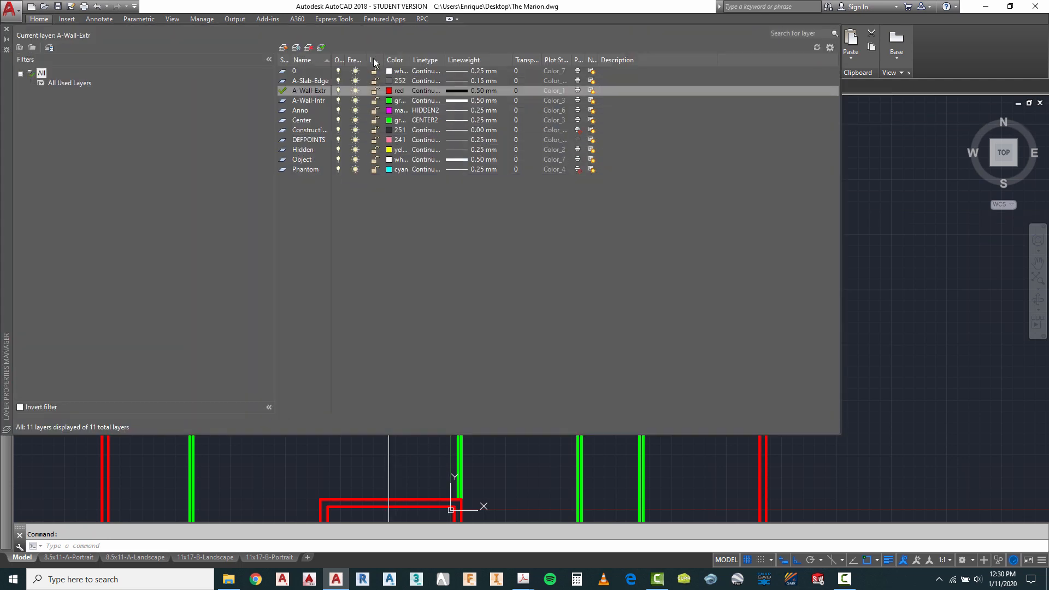
{"action": "left_click", "coordinate": [284, 47]}
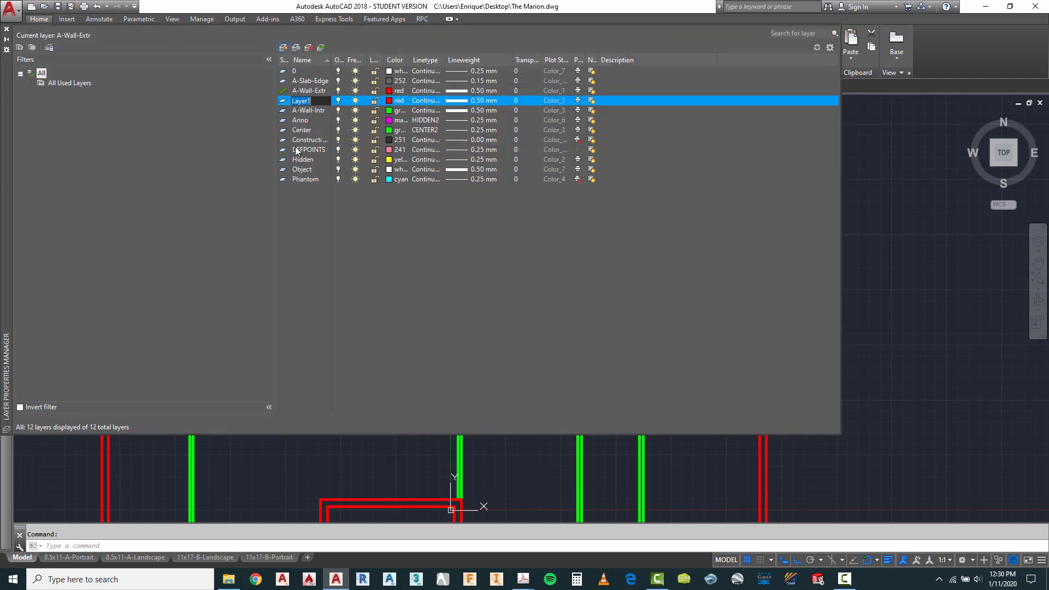
{"action": "type", "text": "A-Case-Shlv"}
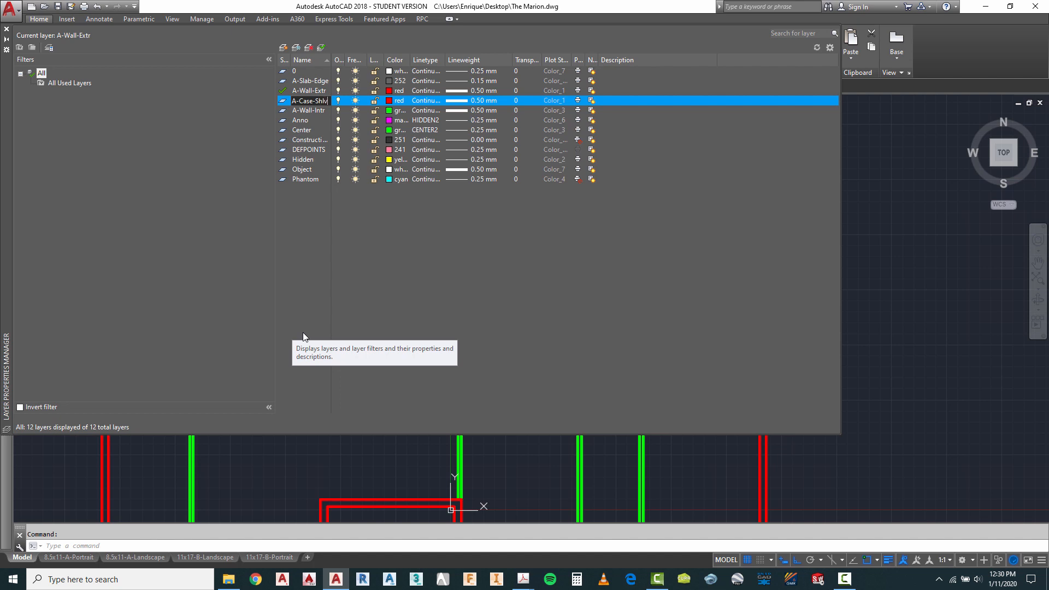
Step: Set the A-Case-Shlv layer's color to cyan and its lineweight to 0.15 mm
{"action": "left_click", "coordinate": [389, 100]}
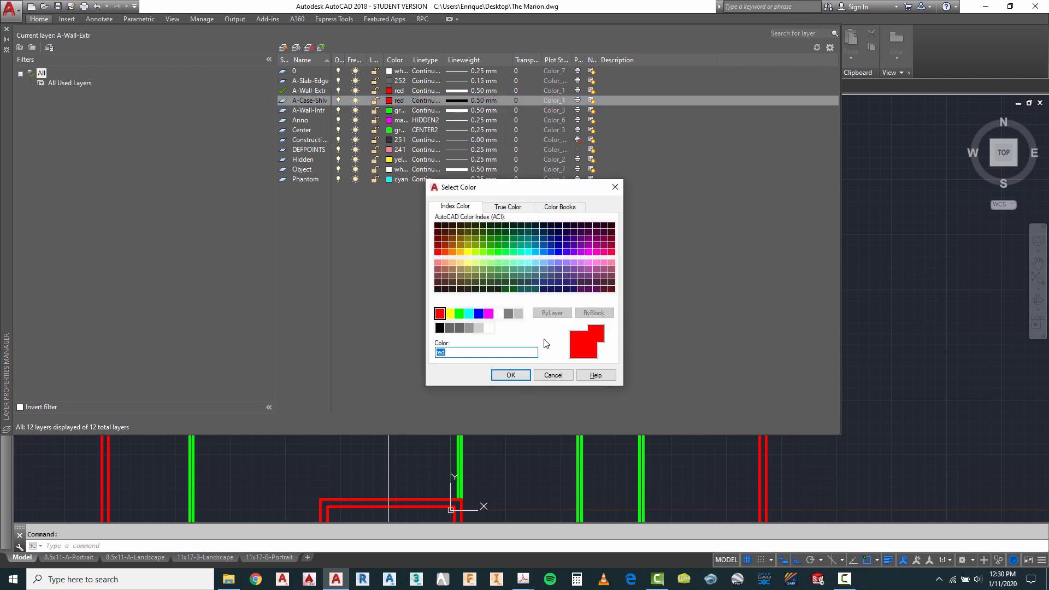
{"action": "left_click", "coordinate": [489, 313]}
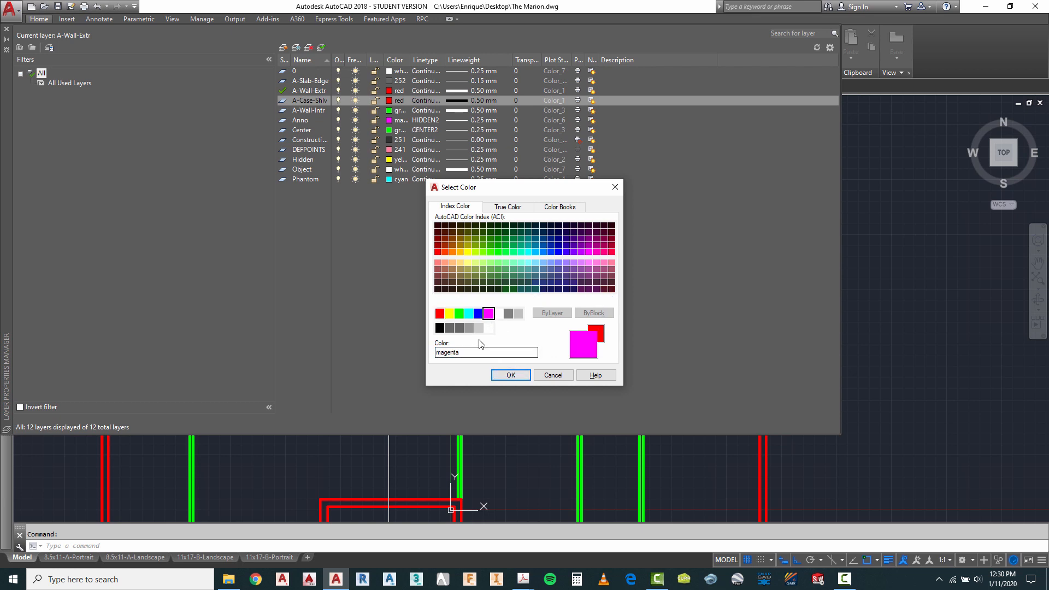
{"action": "left_click", "coordinate": [469, 314]}
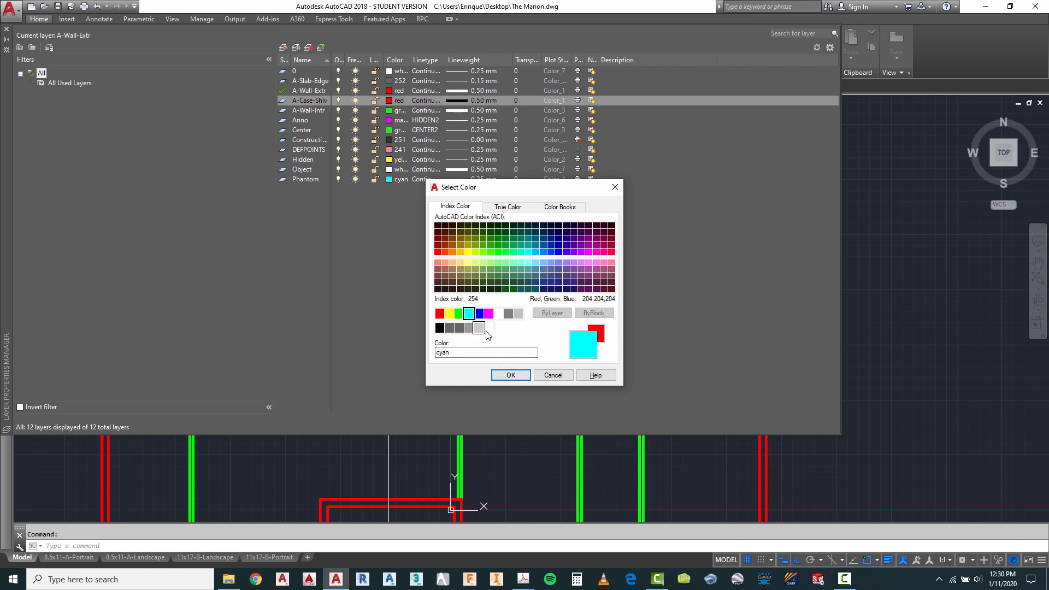
{"action": "left_click", "coordinate": [517, 376]}
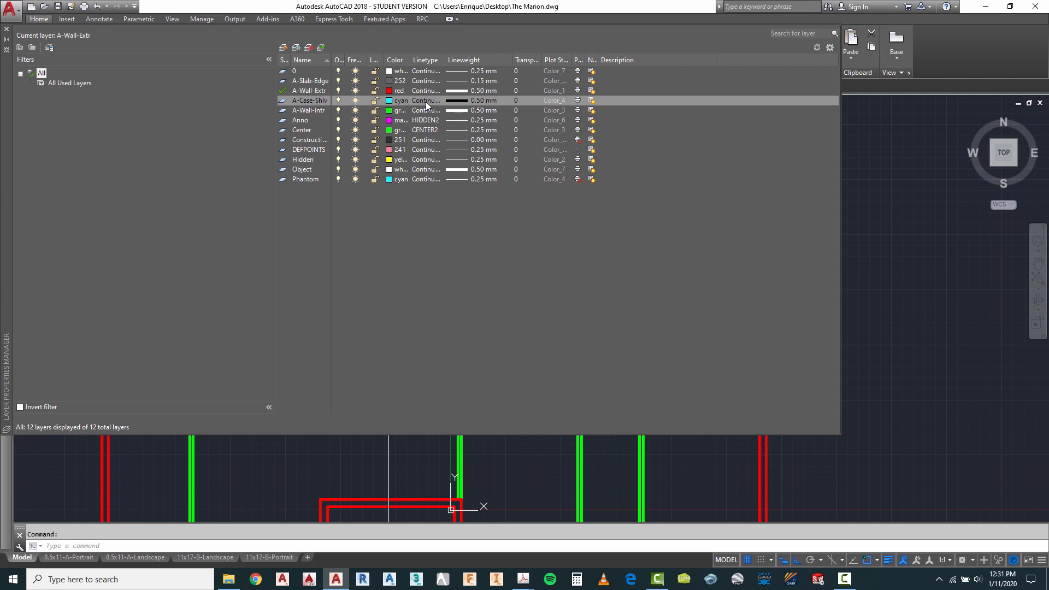
{"action": "left_click", "coordinate": [489, 101]}
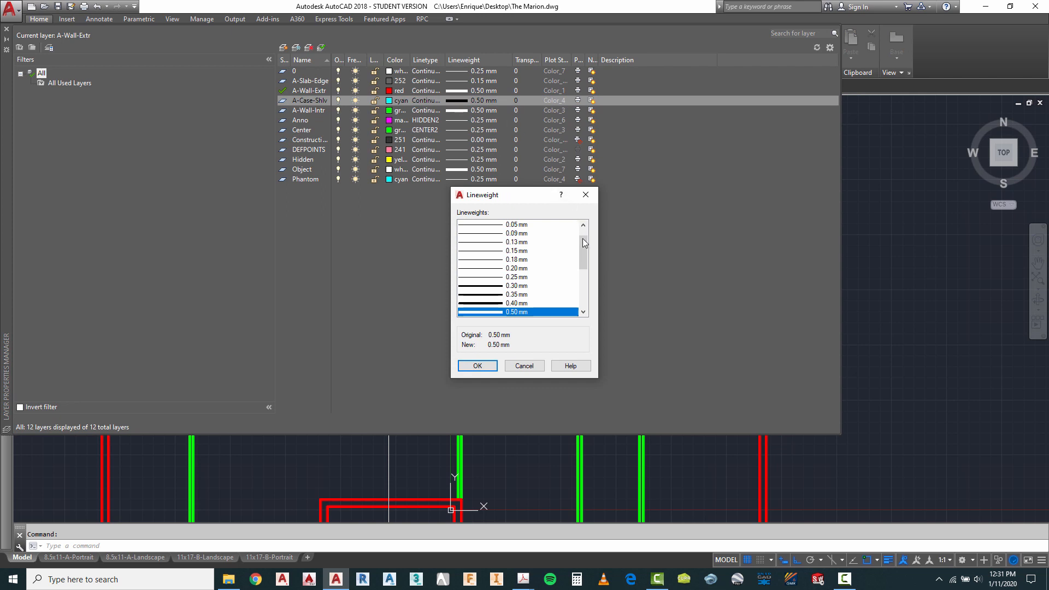
{"action": "scroll", "coordinate": [587, 248], "scroll_direction": "up", "scroll_amount": 1}
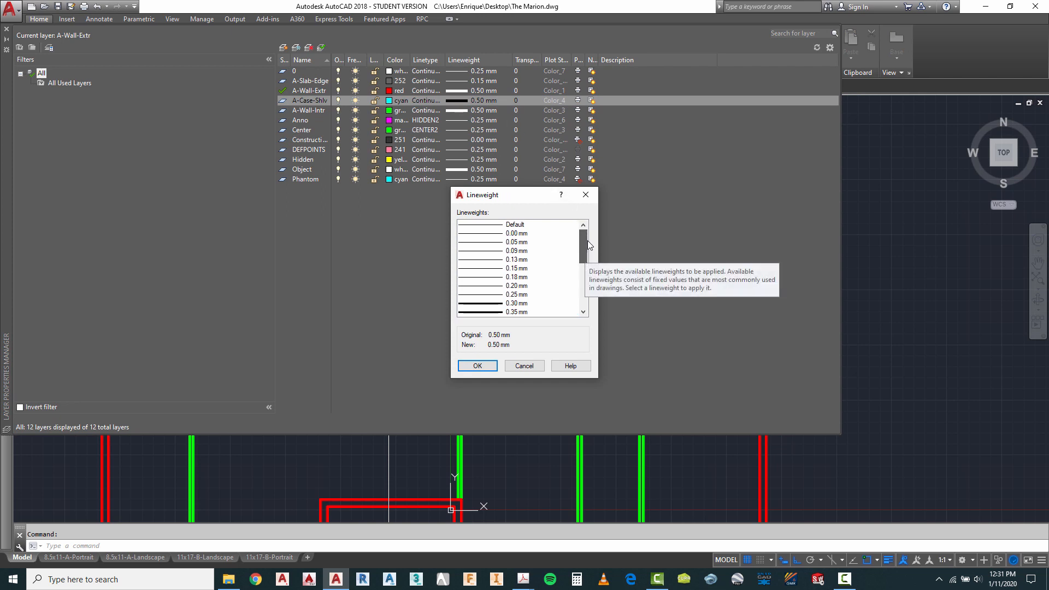
{"action": "left_click", "coordinate": [514, 268]}
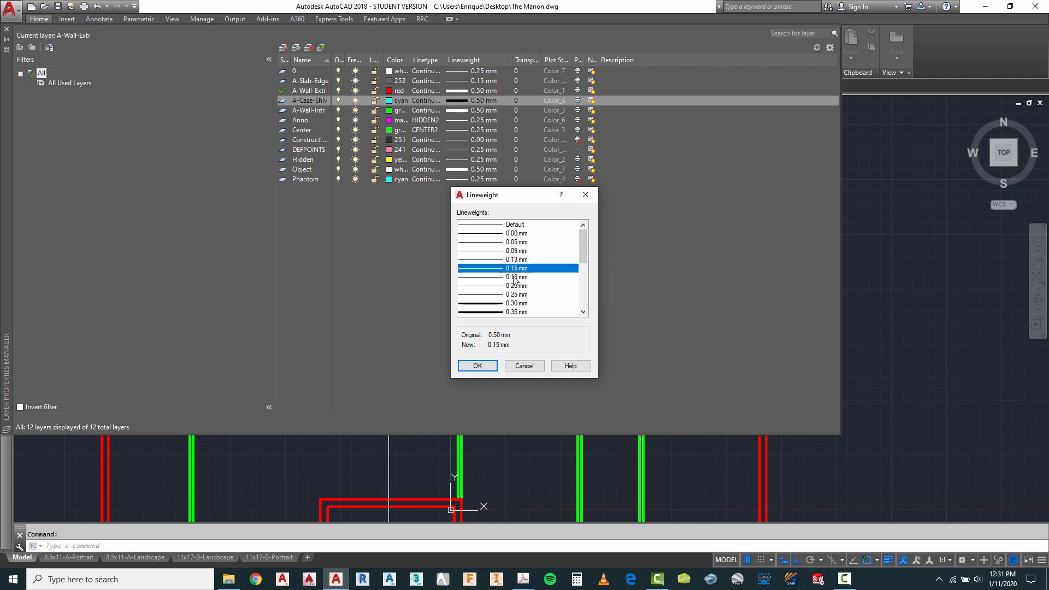
{"action": "left_click", "coordinate": [478, 366]}
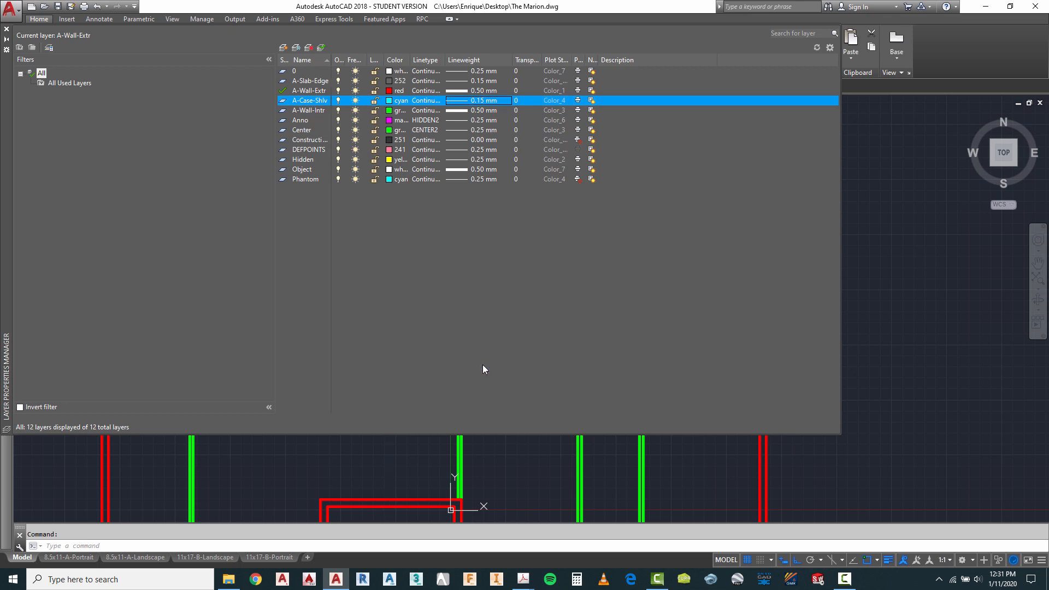
Step: Make A-Case-Shlv current and draw a vertical line about 15' long from the horizontal interior wall's west end up to the stretched wall's lower line
{"action": "left_click", "coordinate": [322, 48]}
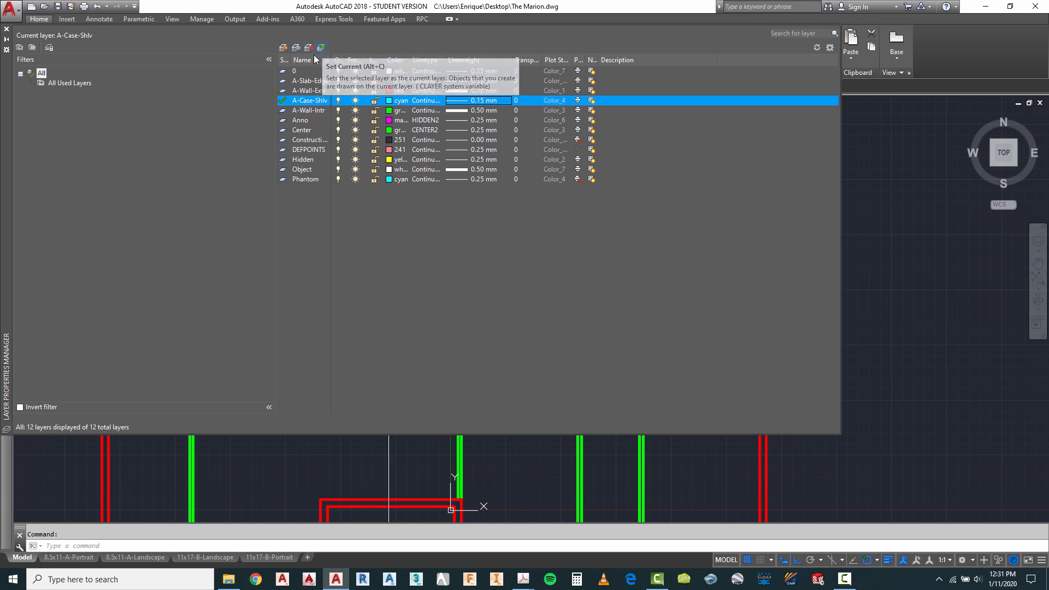
{"action": "left_click", "coordinate": [7, 30]}
{"action": "left_click", "coordinate": [13, 44]}
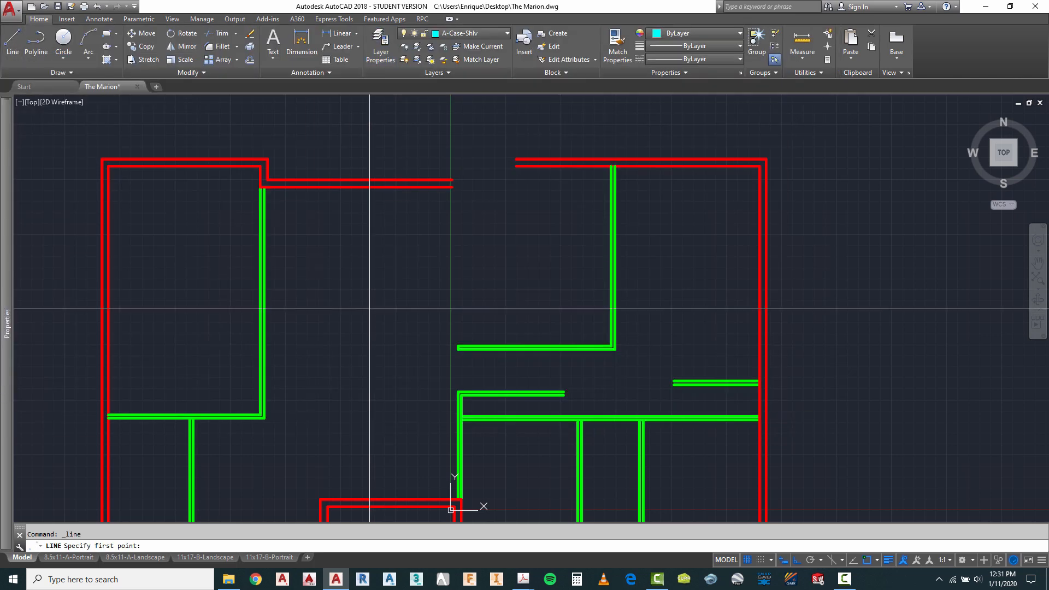
{"action": "scroll", "coordinate": [453, 353], "scroll_direction": "up", "scroll_amount": 4}
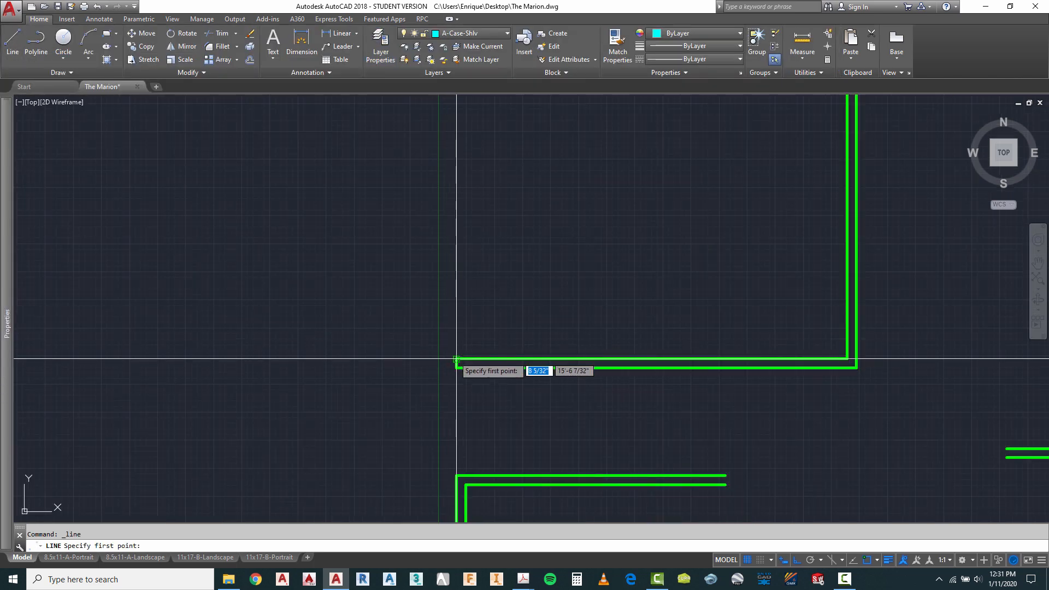
{"action": "left_click", "coordinate": [457, 363]}
{"action": "scroll", "coordinate": [454, 364], "scroll_direction": "down", "scroll_amount": 3}
{"action": "scroll", "coordinate": [447, 281], "scroll_direction": "up", "scroll_amount": 3}
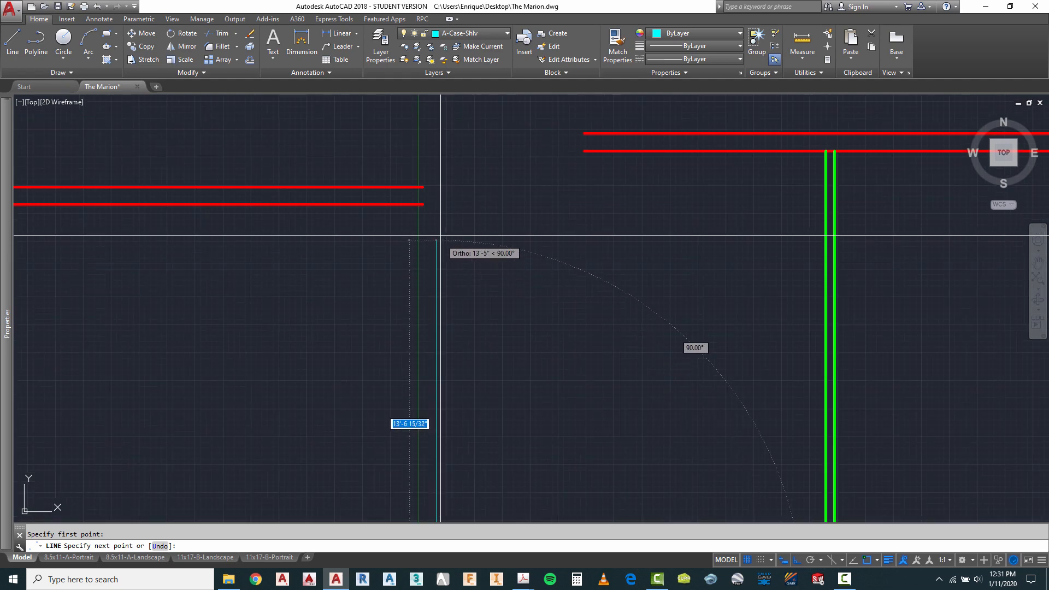
{"action": "scroll", "coordinate": [434, 207], "scroll_direction": "up", "scroll_amount": 2}
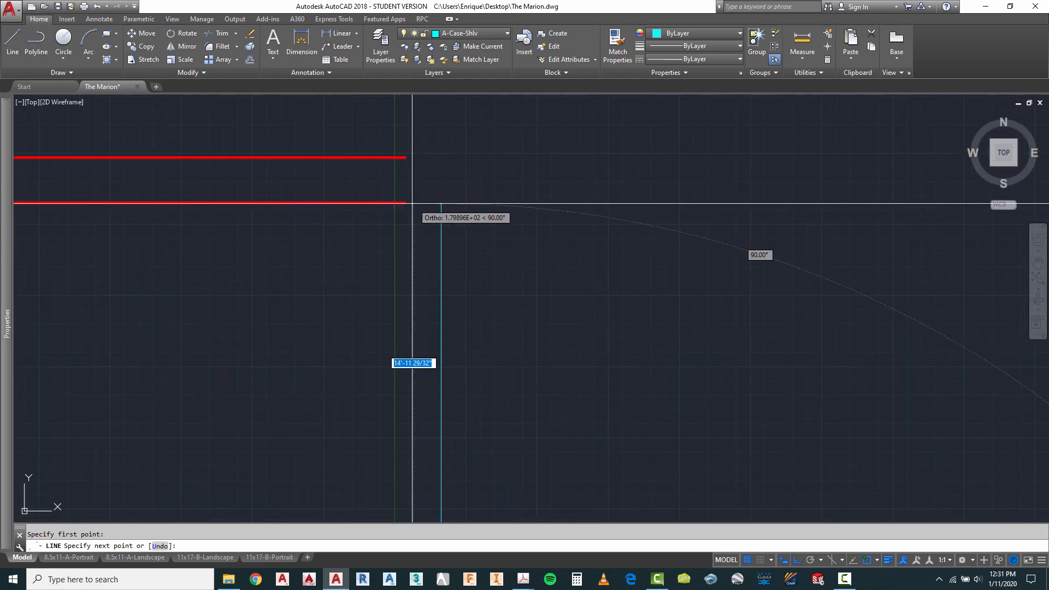
{"action": "left_click", "coordinate": [424, 204]}
{"action": "scroll", "coordinate": [435, 210], "scroll_direction": "down", "scroll_amount": 2}
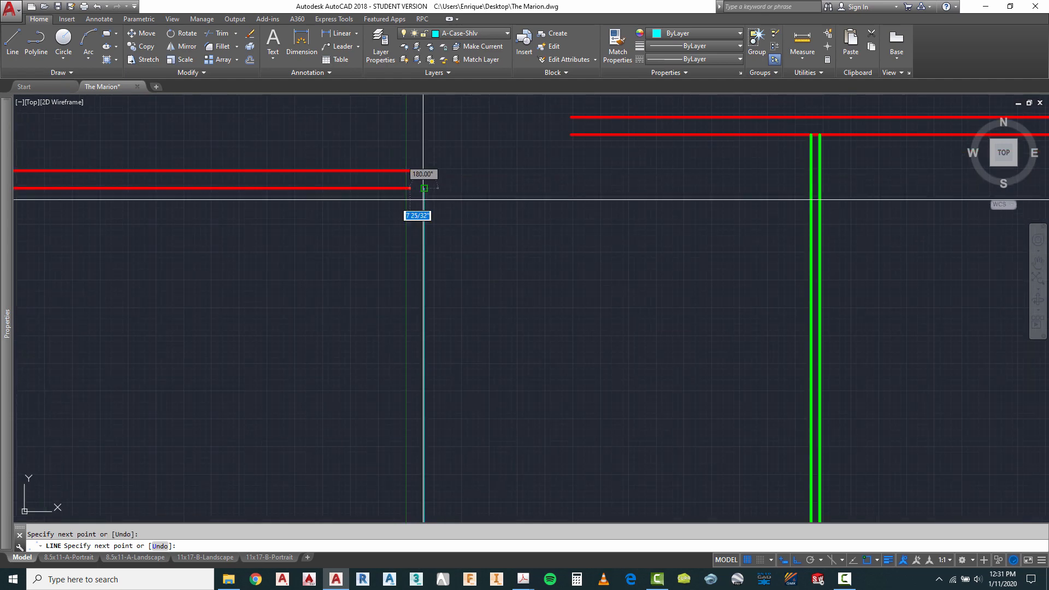
{"action": "key", "text": "Escape"}
{"action": "scroll", "coordinate": [405, 229], "scroll_direction": "down", "scroll_amount": 2}
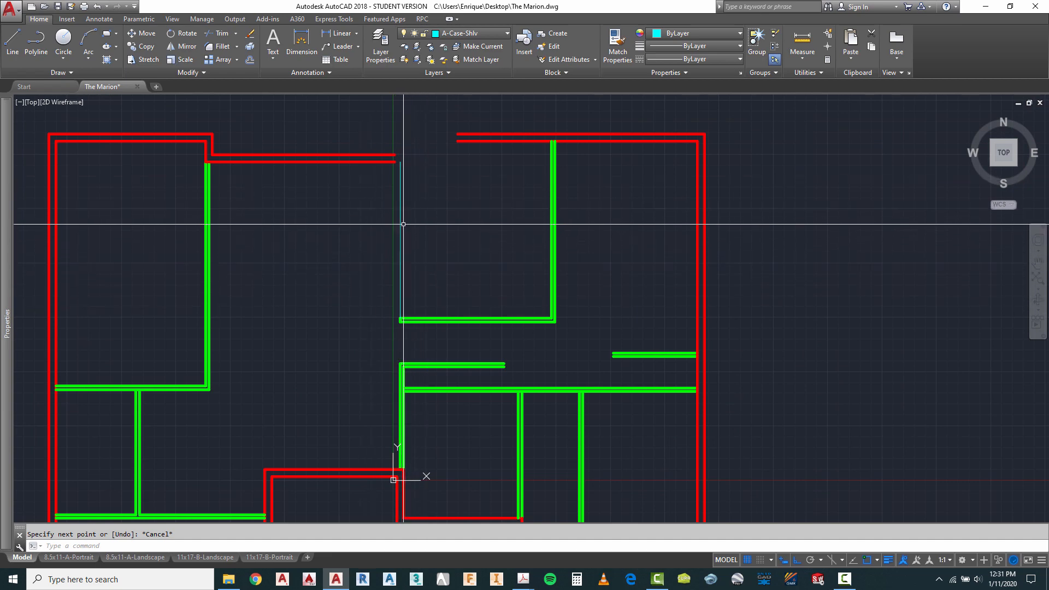
Step: Offset the cyan vertical shelf line 12" to the east
{"action": "scroll", "coordinate": [398, 223], "scroll_direction": "up", "scroll_amount": 2}
{"action": "scroll", "coordinate": [435, 358], "scroll_direction": "down", "scroll_amount": 2}
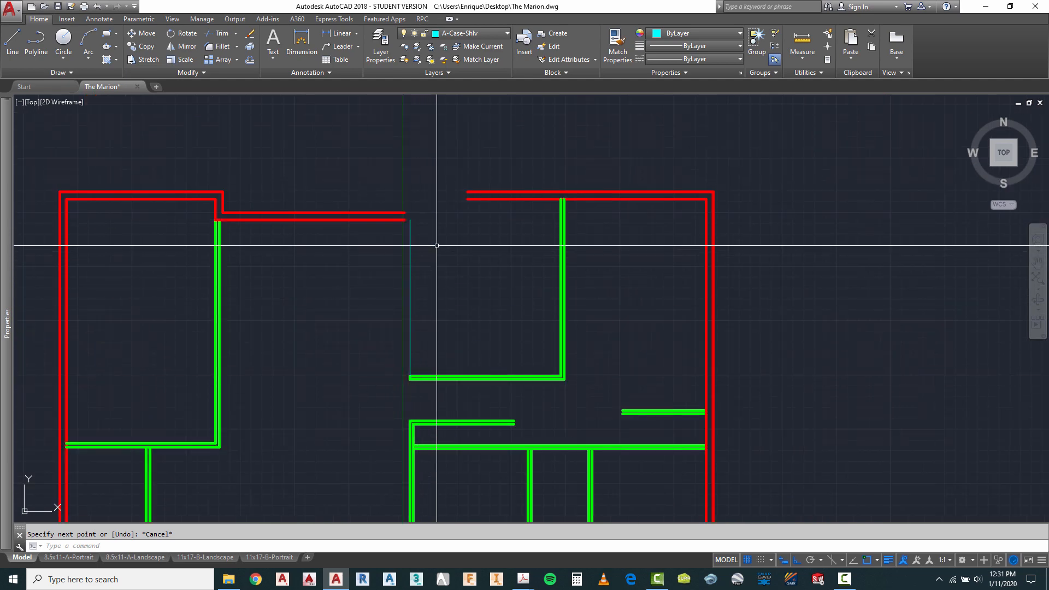
{"action": "scroll", "coordinate": [428, 239], "scroll_direction": "up", "scroll_amount": 2}
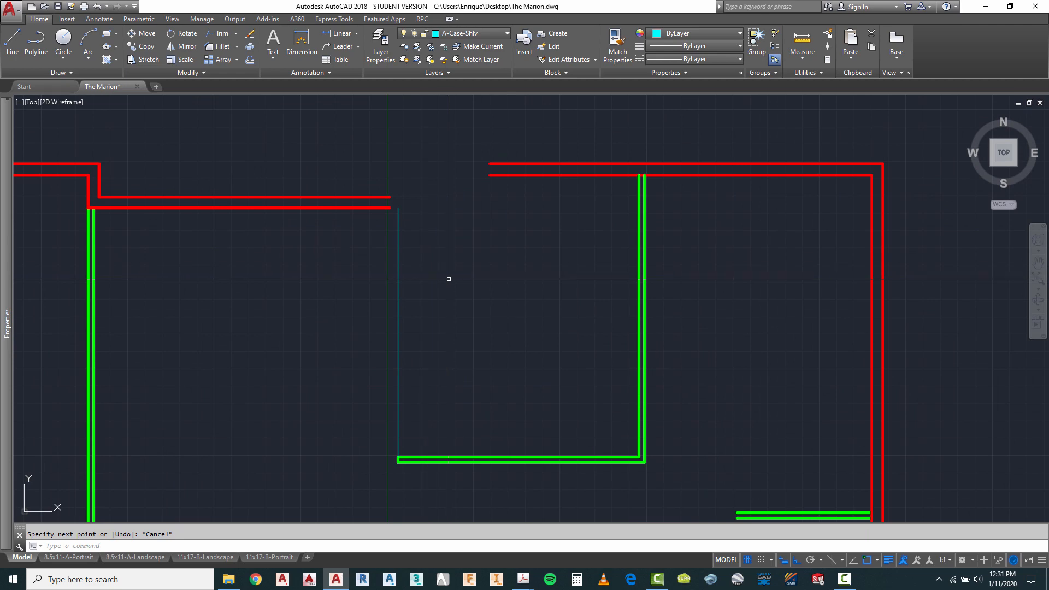
{"action": "type", "text": "o"}
{"action": "key", "text": "Return"}
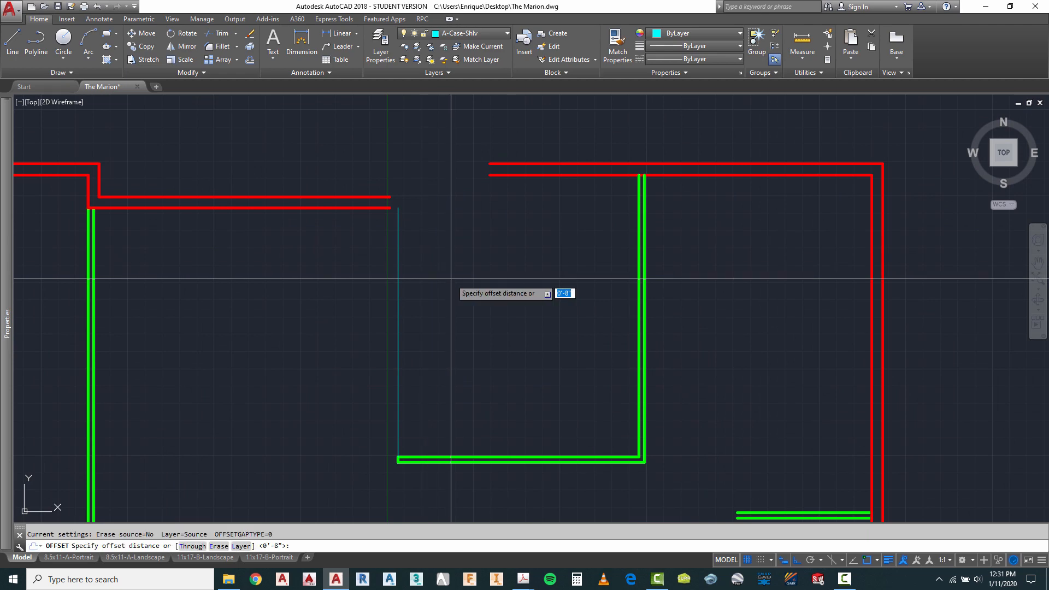
{"action": "key", "text": "Return"}
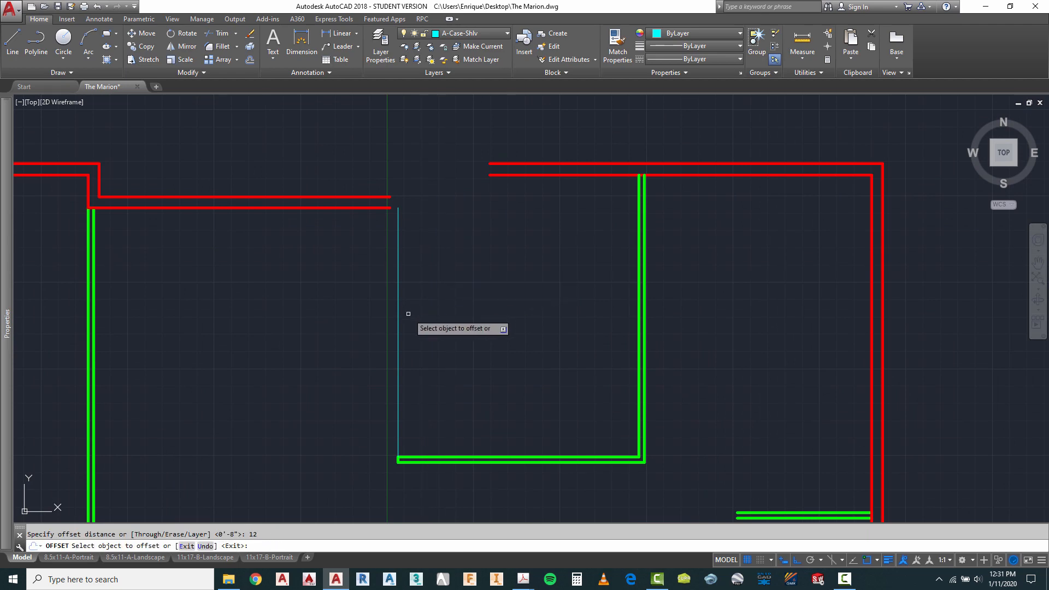
{"action": "left_click", "coordinate": [398, 312]}
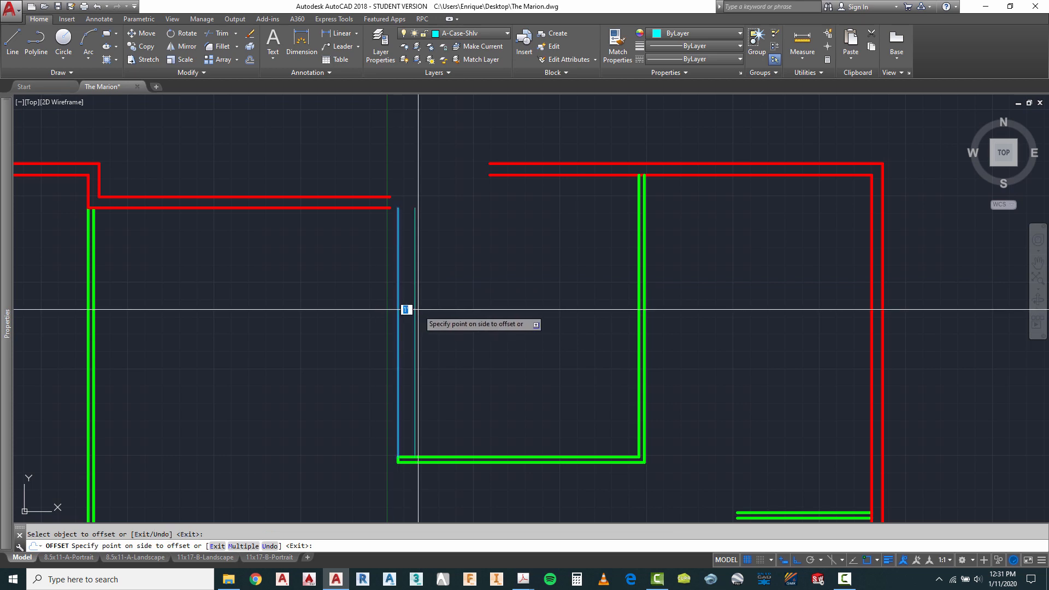
{"action": "left_click", "coordinate": [501, 315]}
{"action": "key", "text": "Escape"}
Step: Move the offset line east of the shelf line to the A-Wall-Intr layer
{"action": "left_click", "coordinate": [436, 260]}
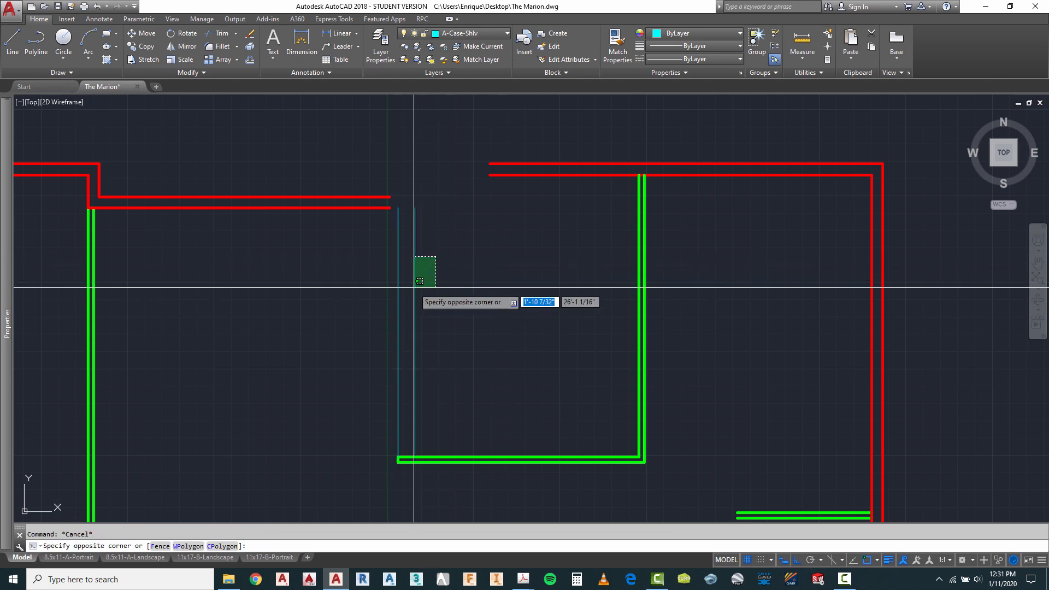
{"action": "left_click", "coordinate": [413, 293]}
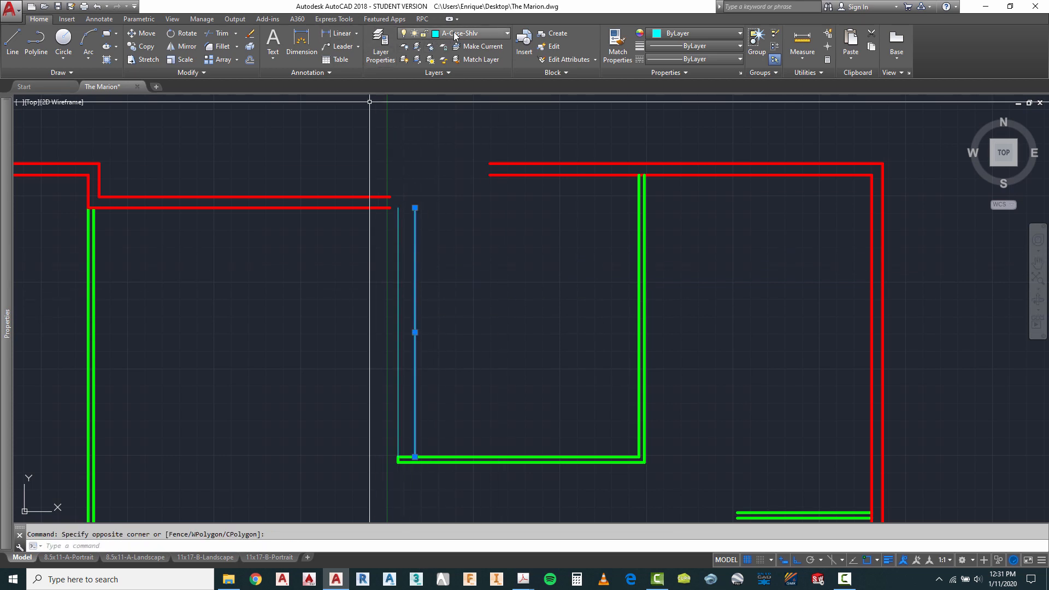
{"action": "left_click", "coordinate": [461, 32]}
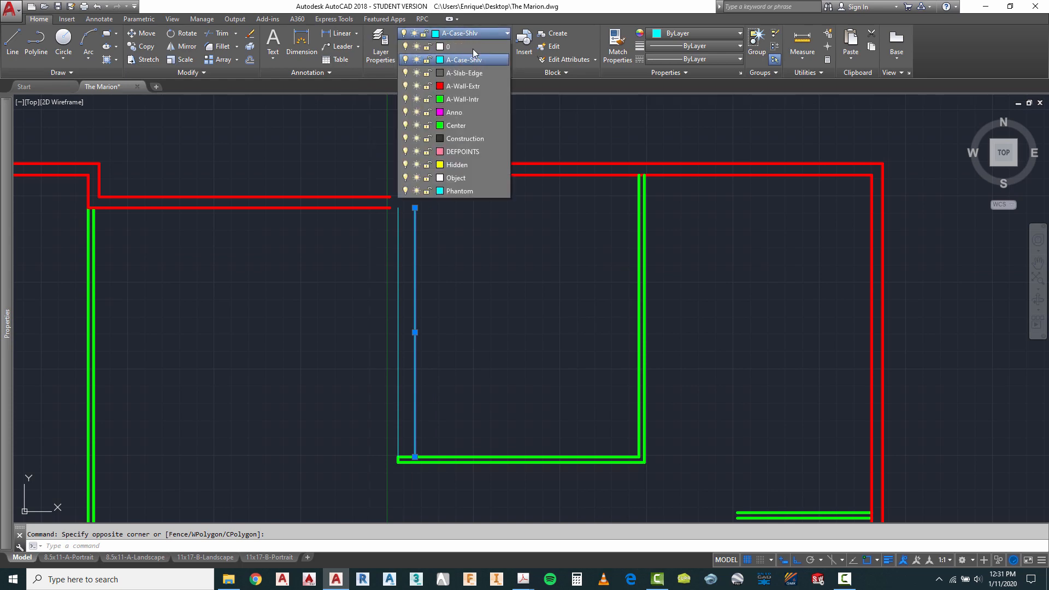
{"action": "left_click", "coordinate": [470, 100]}
{"action": "key", "text": "Escape"}
Step: Offset the green vertical line beside the shelf 4" to the east to form the interior wall's second face
{"action": "type", "text": "o"}
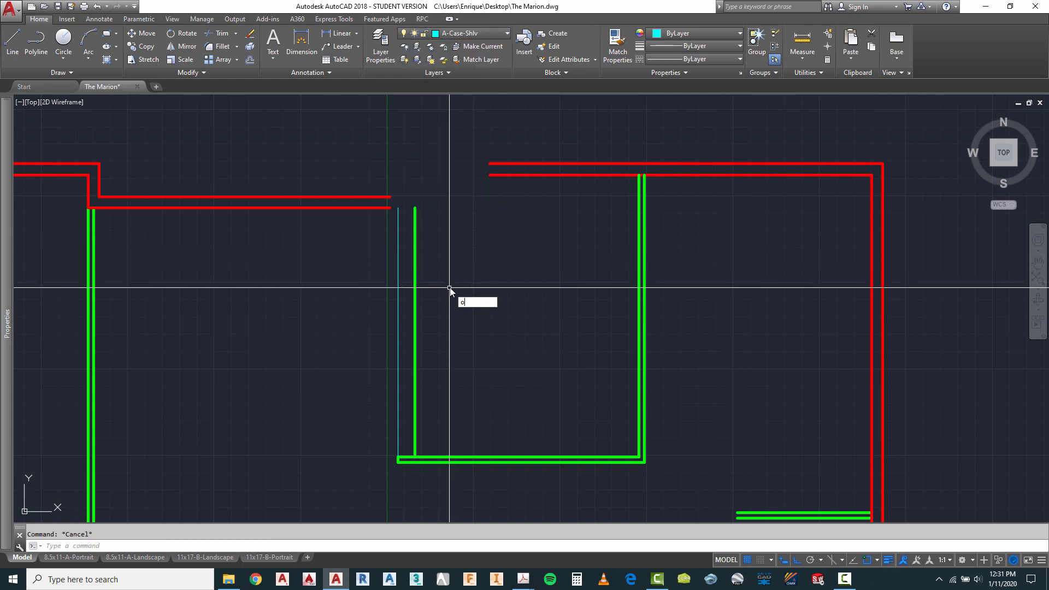
{"action": "key", "text": "Return"}
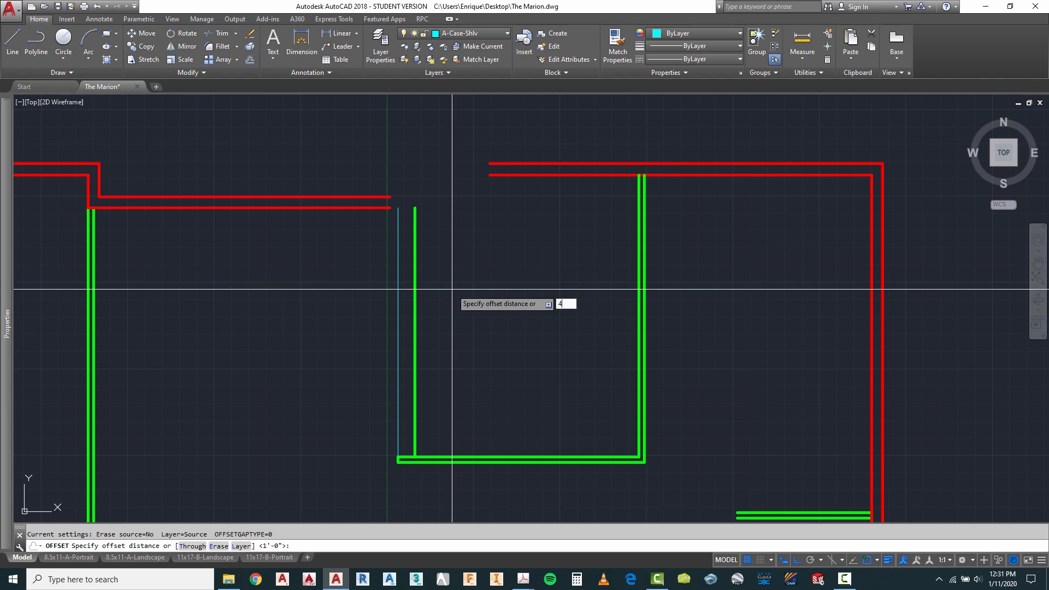
{"action": "type", "text": "4"}
{"action": "key", "text": "Return"}
{"action": "left_click", "coordinate": [415, 284]}
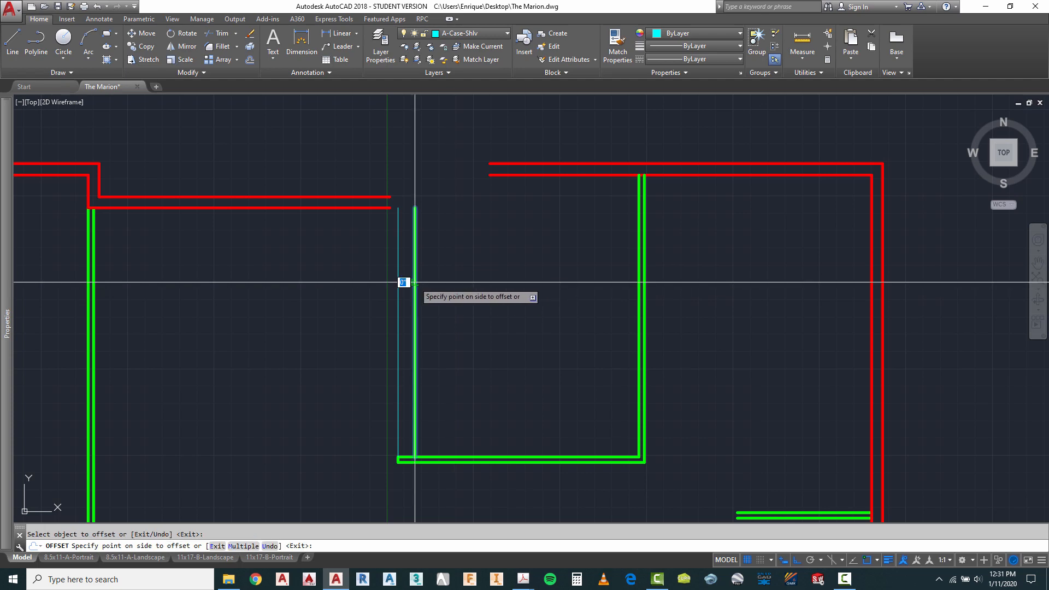
{"action": "left_click", "coordinate": [438, 277]}
{"action": "key", "text": "Escape"}
Step: Stretch the open end of the northern exterior wall east to the outer face of the new vertical interior wall
{"action": "scroll", "coordinate": [401, 206], "scroll_direction": "up", "scroll_amount": 2}
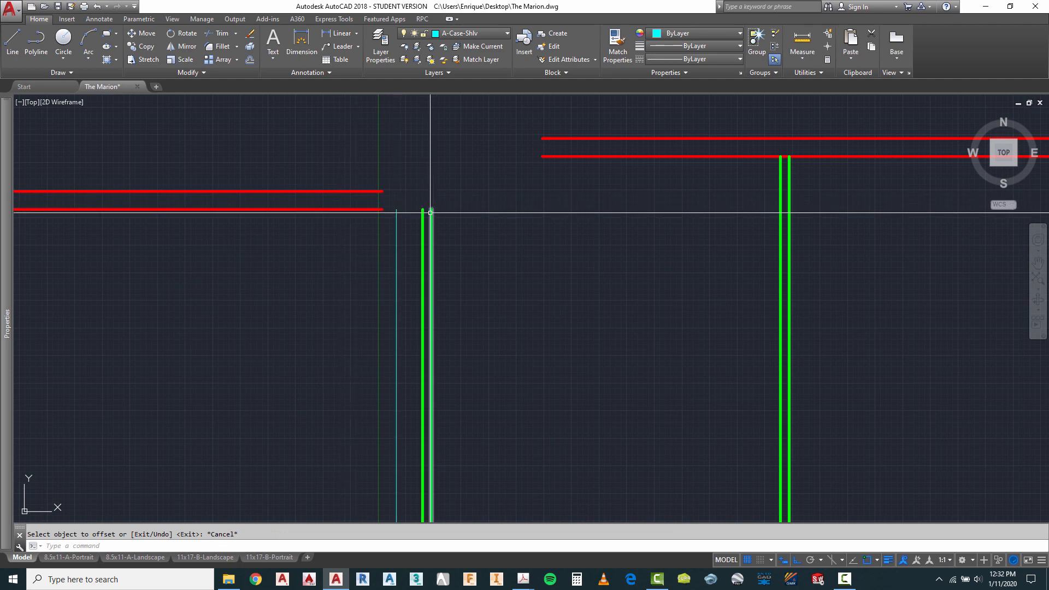
{"action": "left_click", "coordinate": [148, 59]}
{"action": "left_click", "coordinate": [387, 175]}
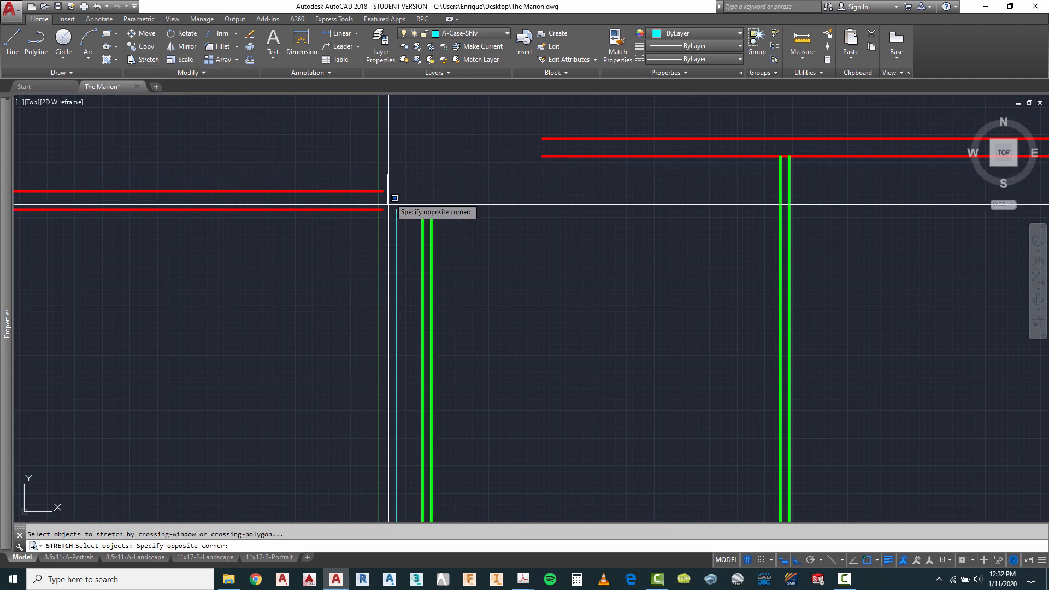
{"action": "left_click", "coordinate": [382, 221]}
{"action": "key", "text": "Return"}
{"action": "left_click", "coordinate": [382, 209]}
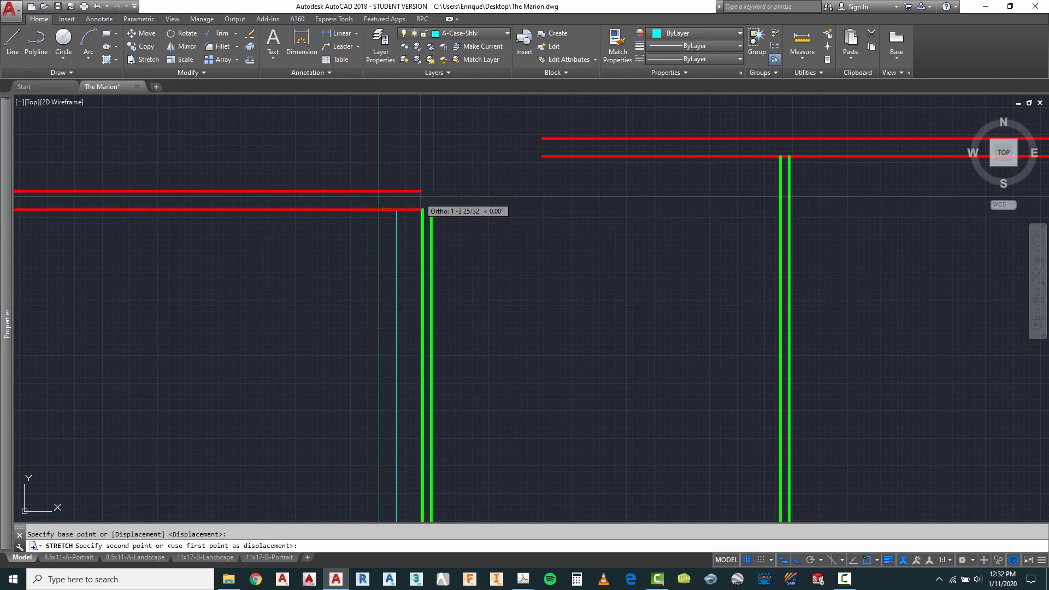
{"action": "left_click", "coordinate": [431, 209]}
{"action": "key", "text": "Escape"}
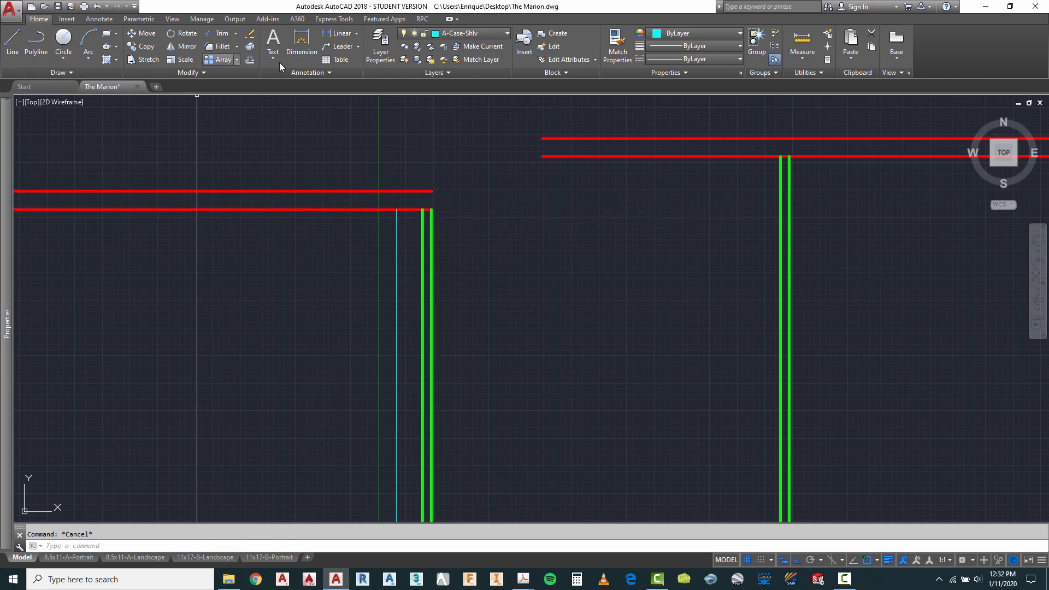
Step: Make A-Wall-Extr current and draw a short vertical line north from the lower corner of the stretched exterior wall's end
{"action": "left_click", "coordinate": [453, 34]}
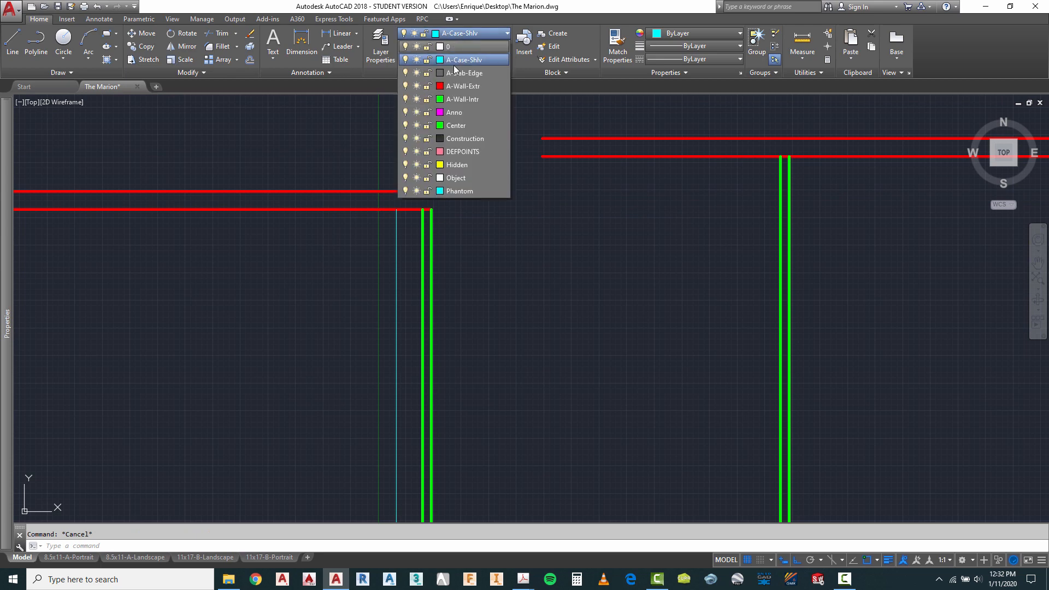
{"action": "left_click", "coordinate": [450, 89]}
{"action": "left_click", "coordinate": [12, 41]}
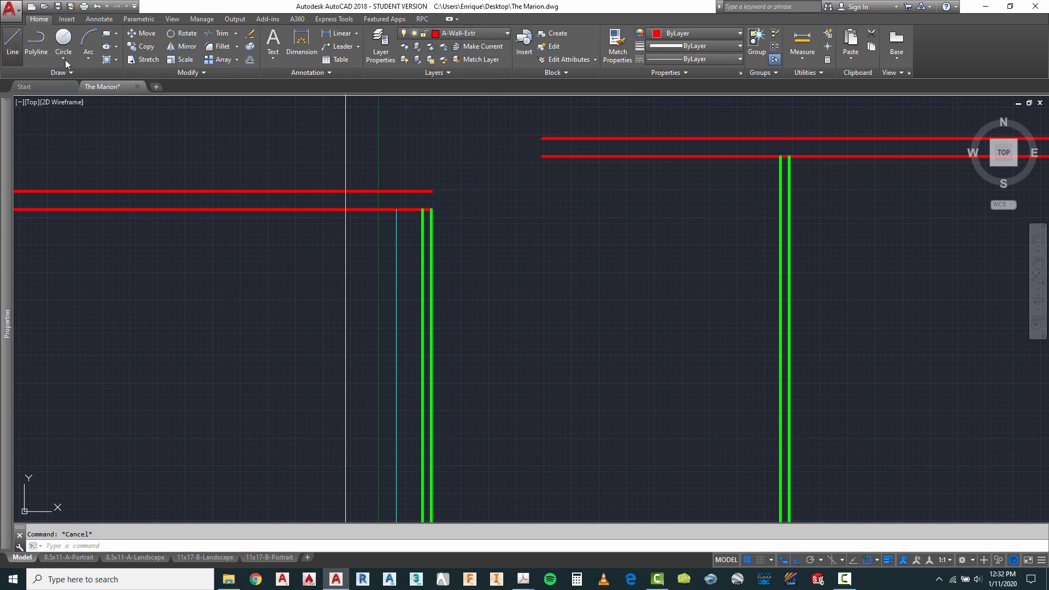
{"action": "left_click", "coordinate": [432, 210]}
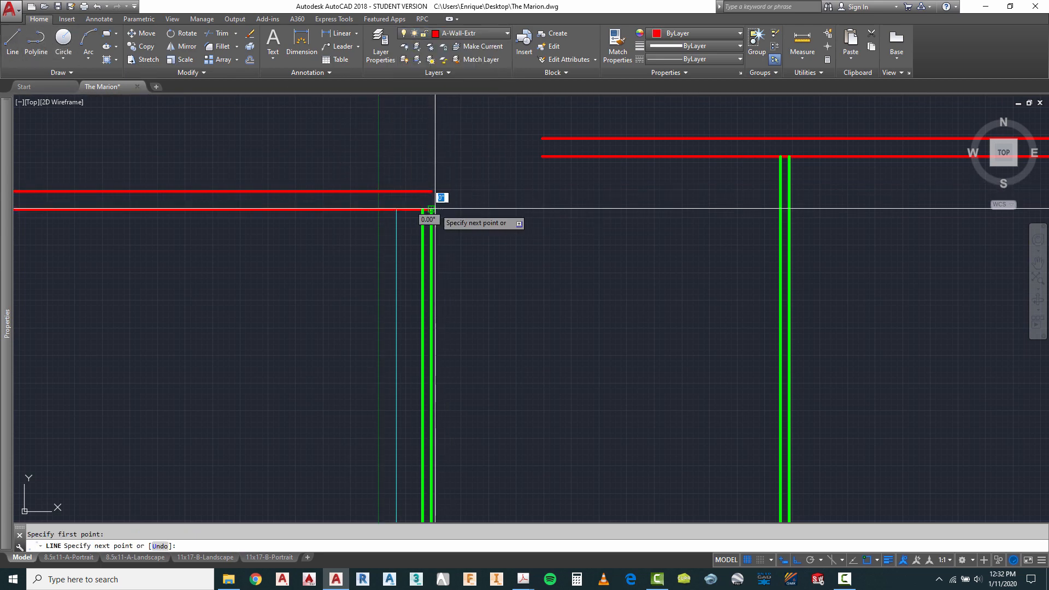
{"action": "left_click", "coordinate": [431, 145]}
{"action": "key", "text": "Escape"}
{"action": "key", "text": "Escape"}
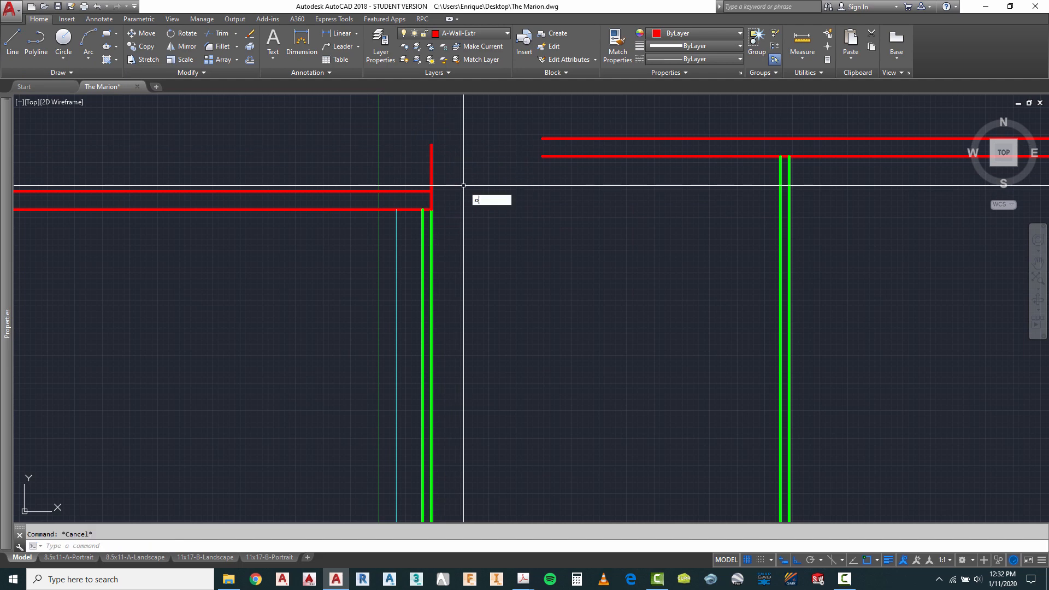
Step: Offset the short vertical exterior wall line 8" to the west
{"action": "type", "text": "o"}
{"action": "key", "text": "Return"}
{"action": "key", "text": "Return"}
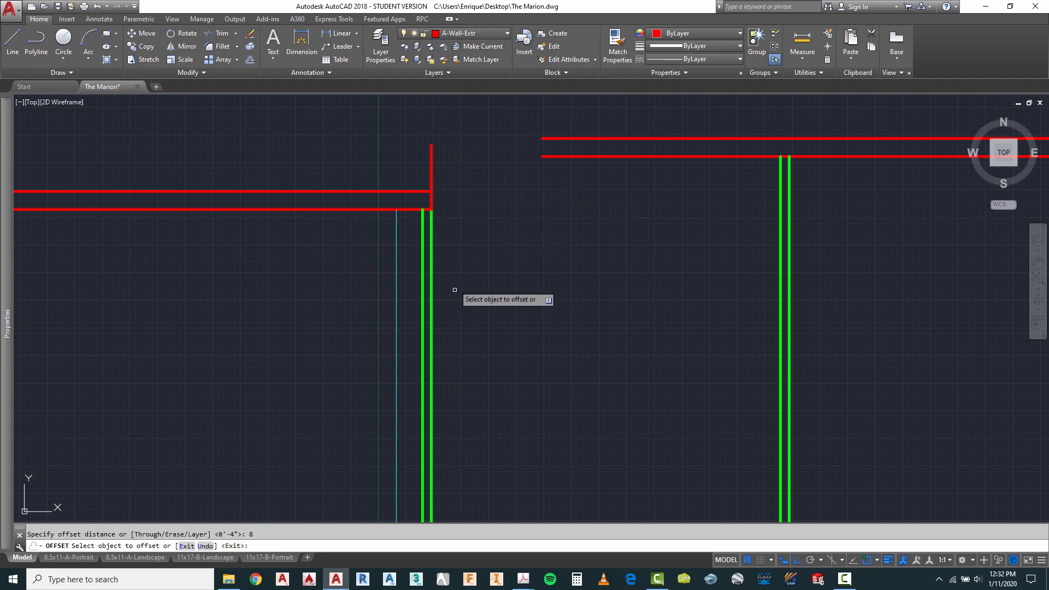
{"action": "left_click", "coordinate": [432, 172]}
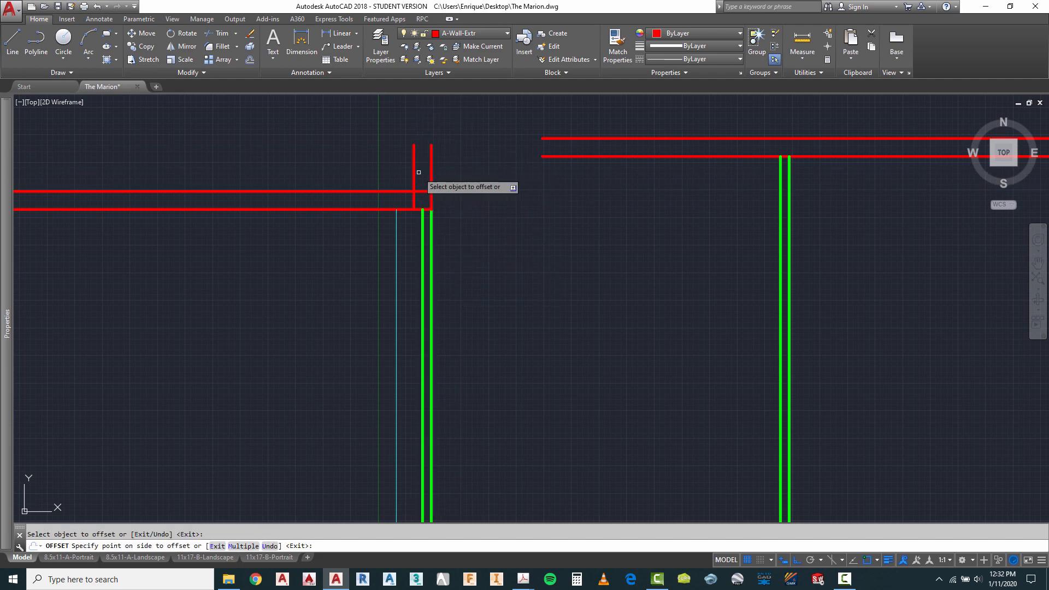
{"action": "left_click", "coordinate": [422, 176]}
{"action": "key", "text": "Escape"}
Step: Fillet the two vertical jog lines with the northeast exterior wall's lines at zero radius, inner to lower and outer to upper
{"action": "type", "text": "f"}
{"action": "key", "text": "Return"}
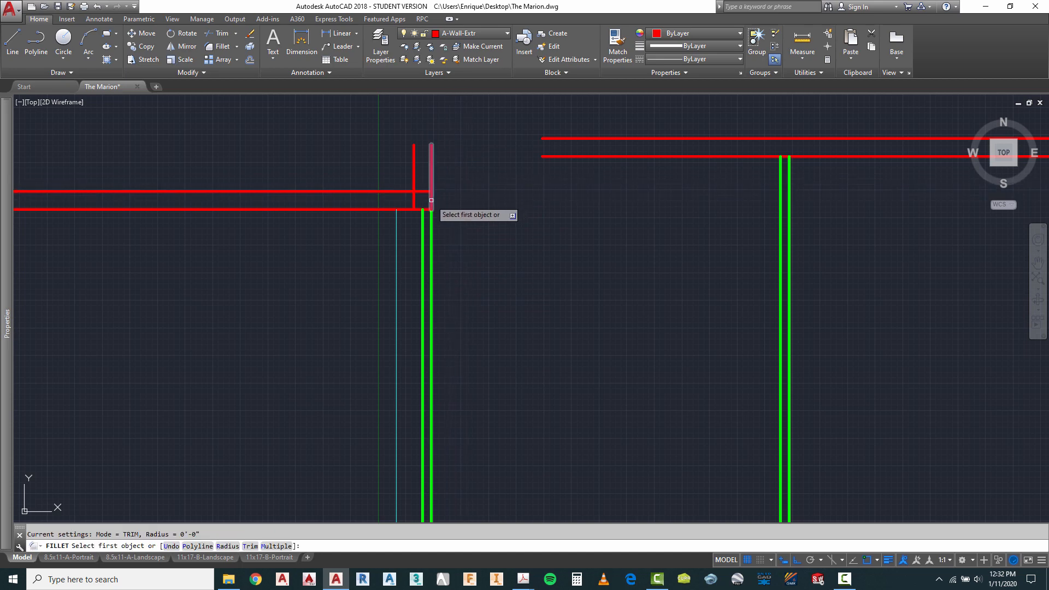
{"action": "left_click", "coordinate": [432, 194]}
{"action": "left_click", "coordinate": [557, 156]}
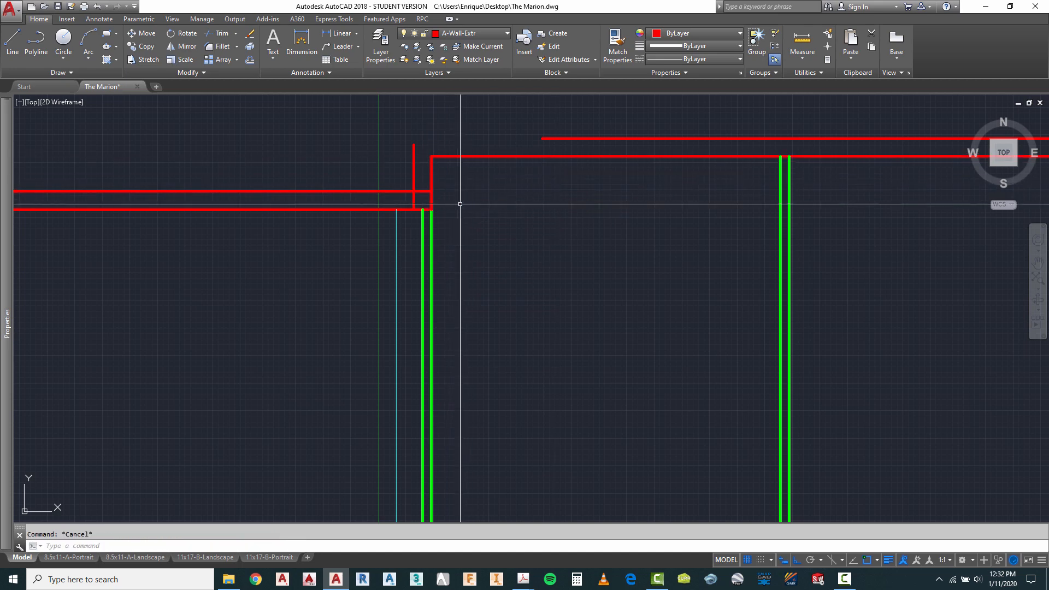
{"action": "key", "text": "Return"}
{"action": "left_click", "coordinate": [414, 179]}
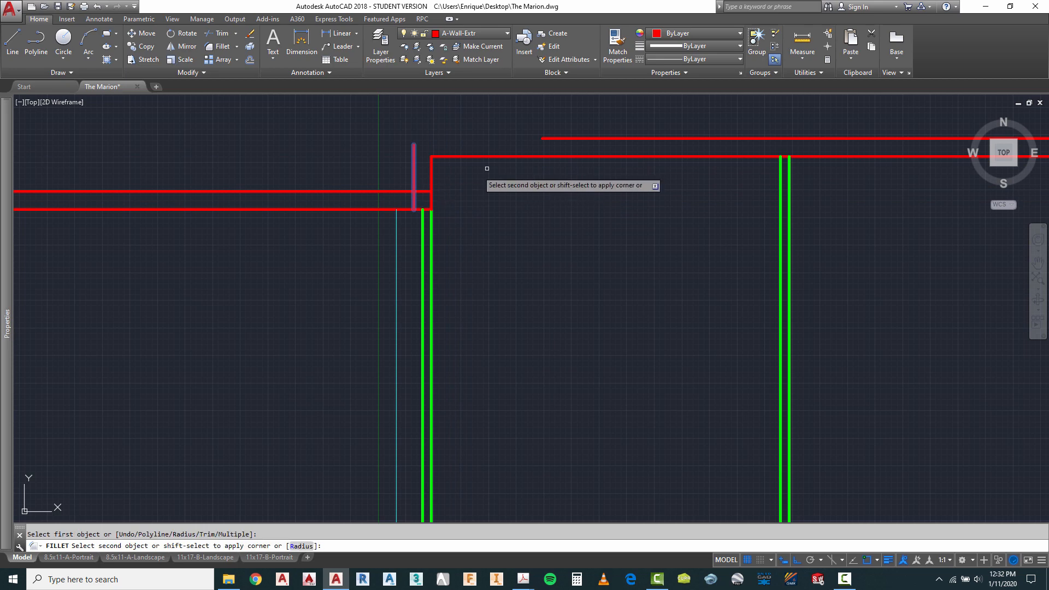
{"action": "left_click", "coordinate": [563, 138]}
Step: Fillet the upper line of the stretched exterior wall with the jog's west vertical line to close the outer corner
{"action": "key", "text": "Return"}
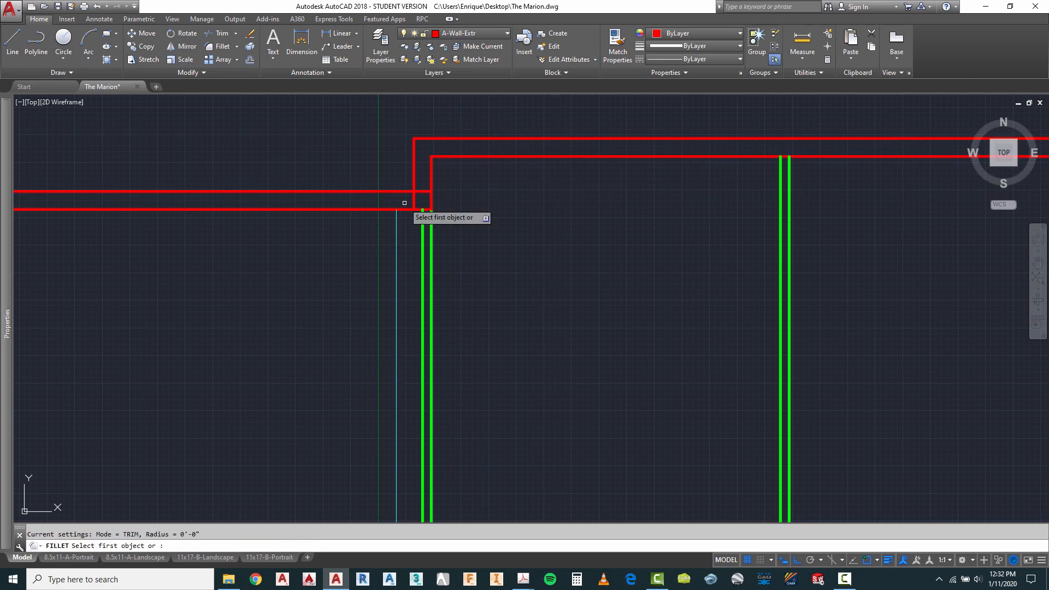
{"action": "left_click", "coordinate": [404, 192]}
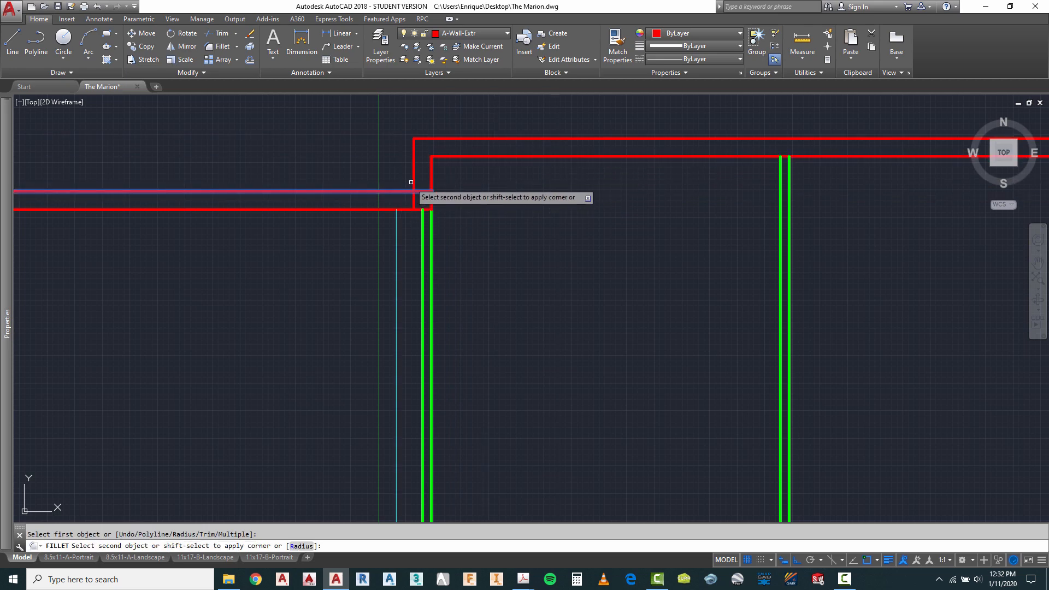
{"action": "left_click", "coordinate": [429, 226]}
{"action": "scroll", "coordinate": [428, 226], "scroll_direction": "down", "scroll_amount": 3}
{"action": "scroll", "coordinate": [428, 227], "scroll_direction": "down", "scroll_amount": 2}
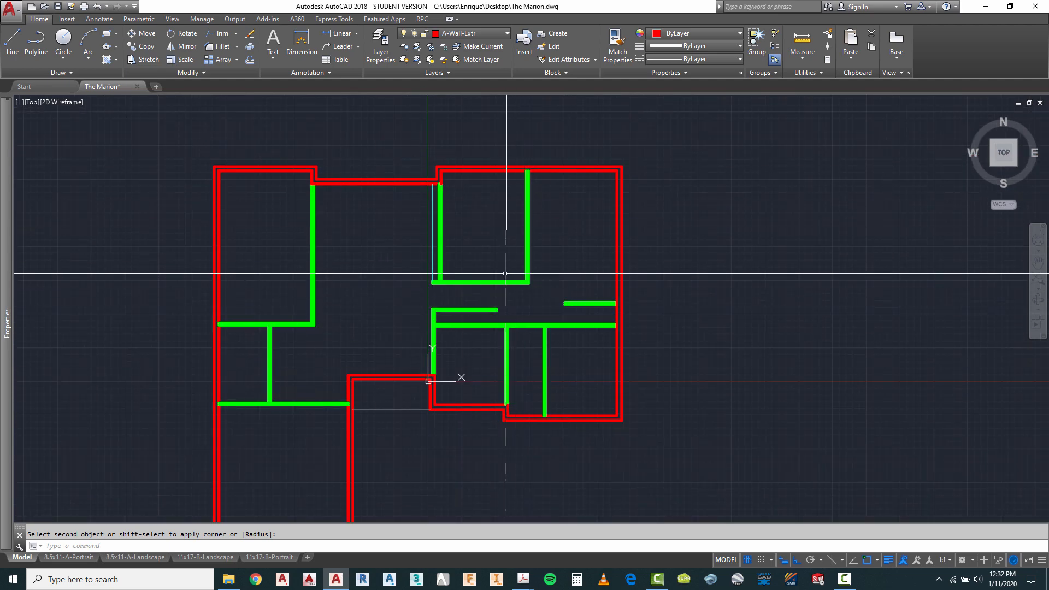
{"action": "scroll", "coordinate": [457, 208], "scroll_direction": "up", "scroll_amount": 2}
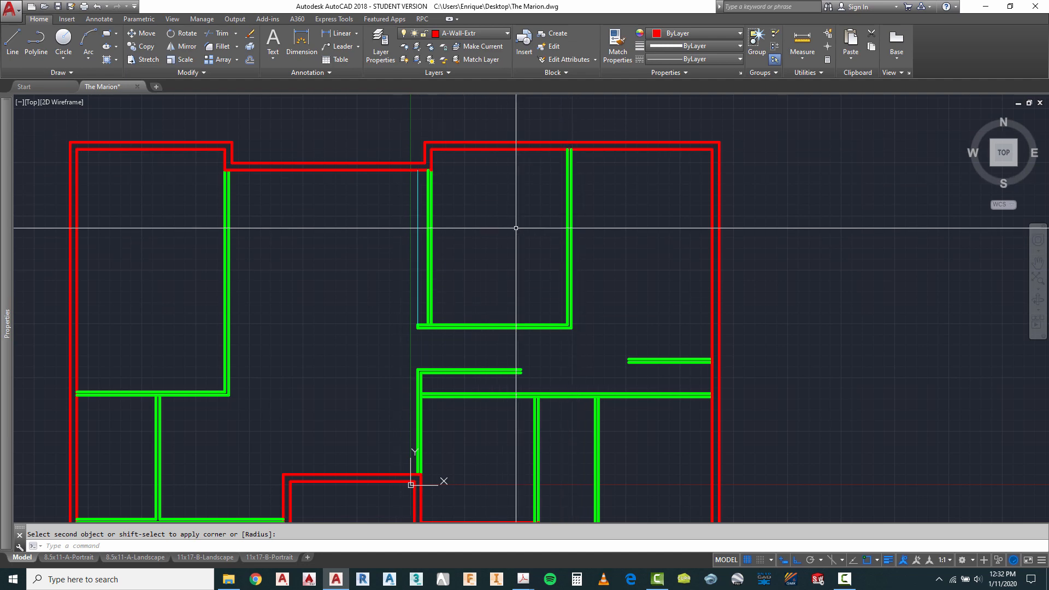
{"action": "scroll", "coordinate": [517, 273], "scroll_direction": "down", "scroll_amount": 2}
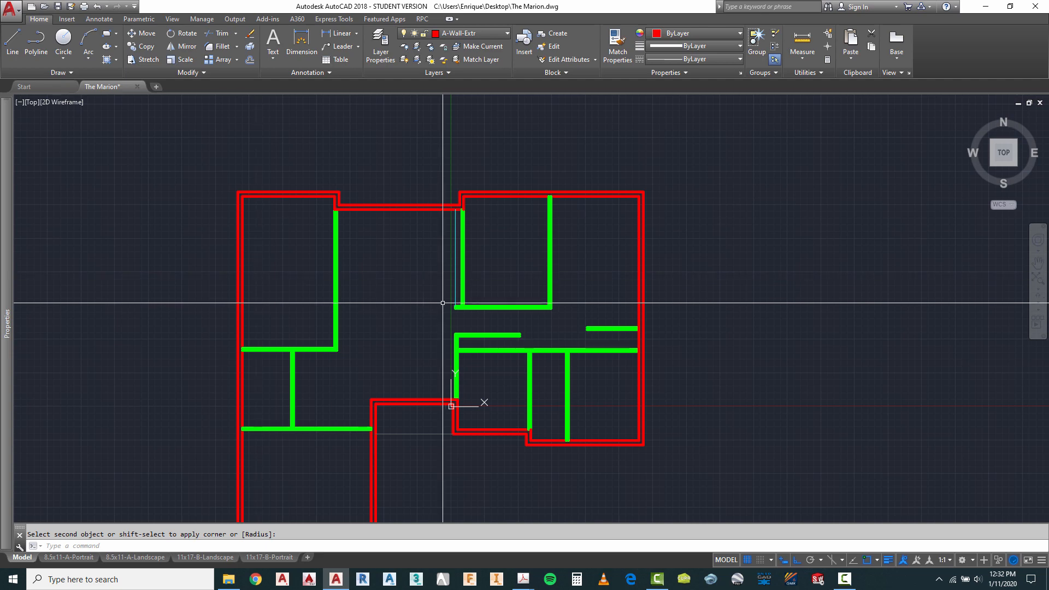
{"action": "scroll", "coordinate": [485, 307], "scroll_direction": "up", "scroll_amount": 2}
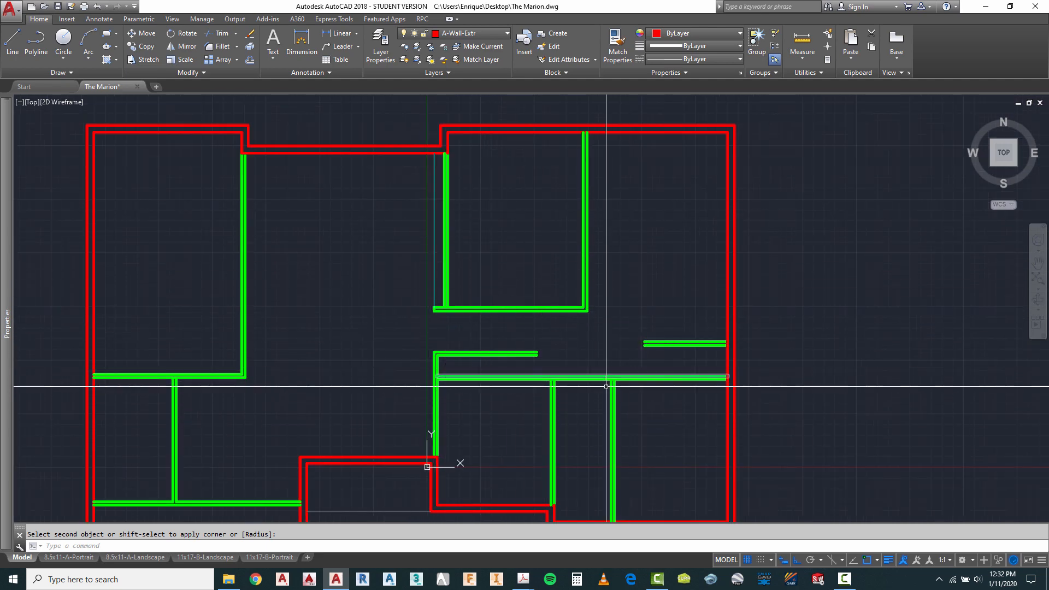
{"action": "scroll", "coordinate": [436, 367], "scroll_direction": "down", "scroll_amount": 2}
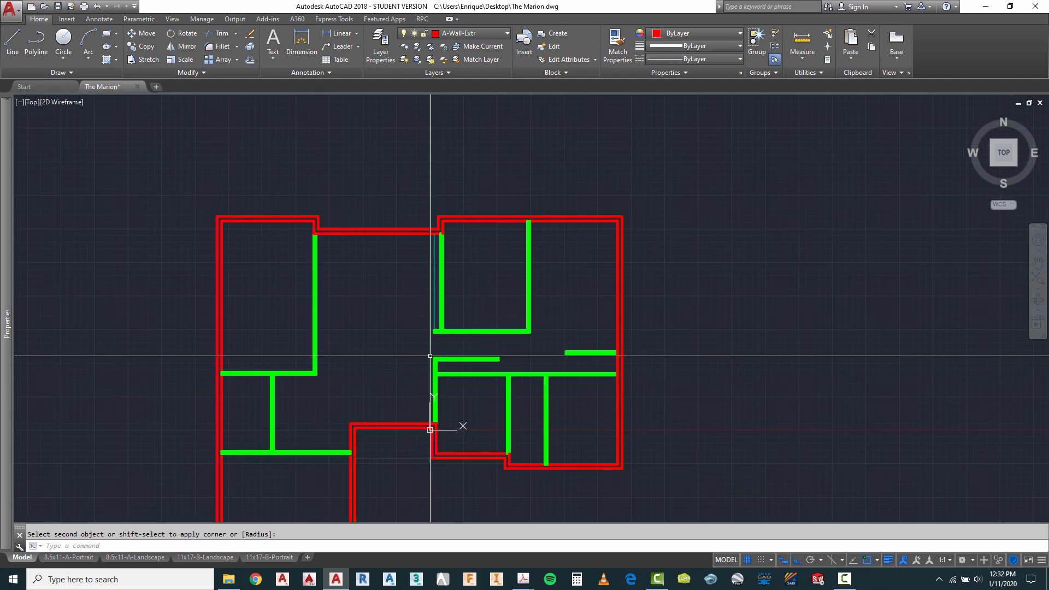
{"action": "scroll", "coordinate": [352, 186], "scroll_direction": "up", "scroll_amount": 2}
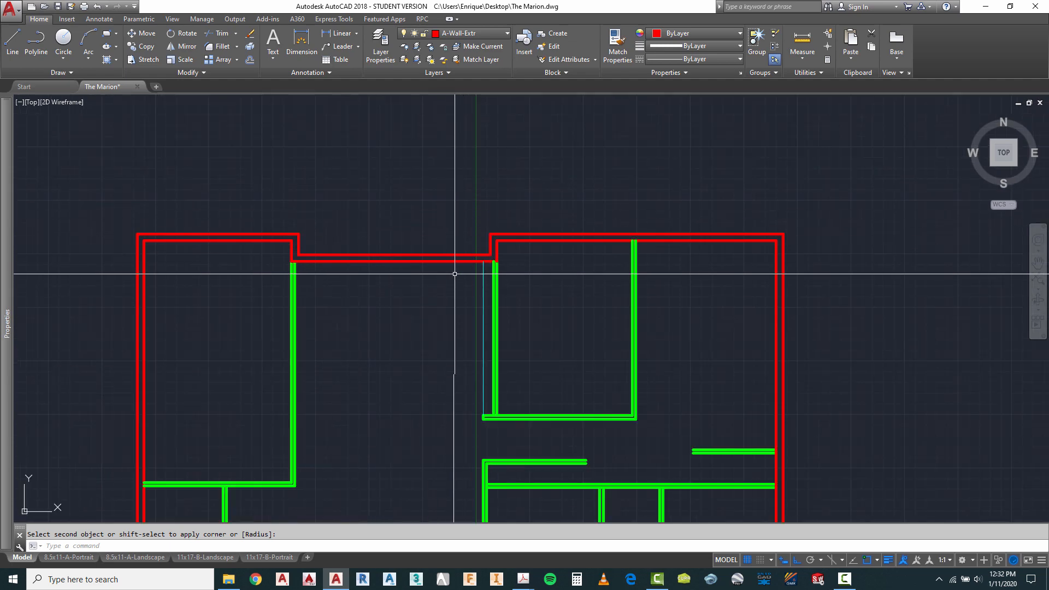
{"action": "scroll", "coordinate": [453, 279], "scroll_direction": "down", "scroll_amount": 2}
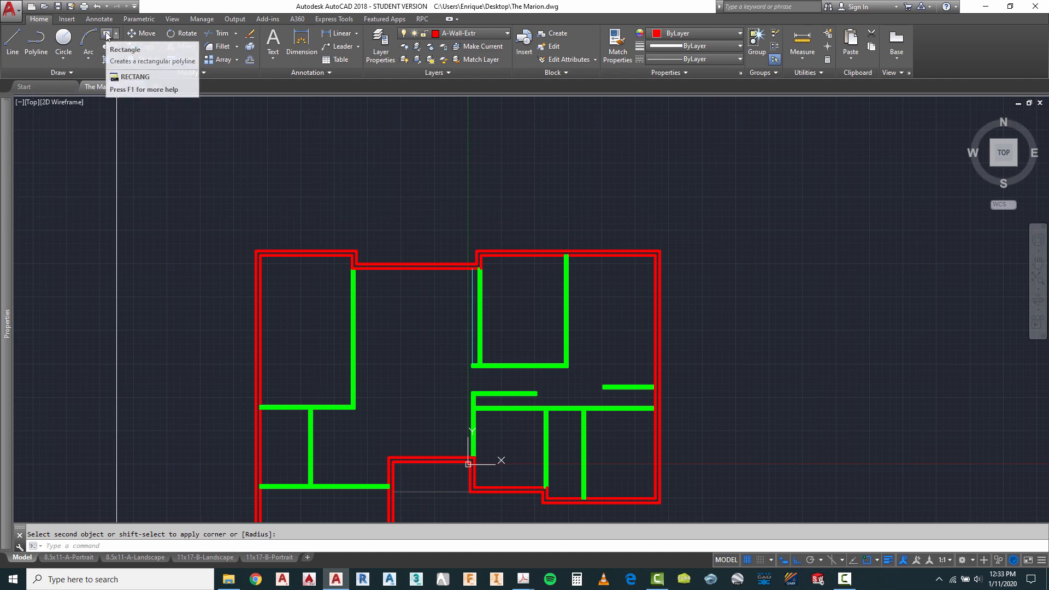
Step: Draw a 12" by 12" rectangle in the open space above the recessed exterior wall
{"action": "left_click", "coordinate": [107, 36]}
{"action": "scroll", "coordinate": [396, 164], "scroll_direction": "up", "scroll_amount": 3}
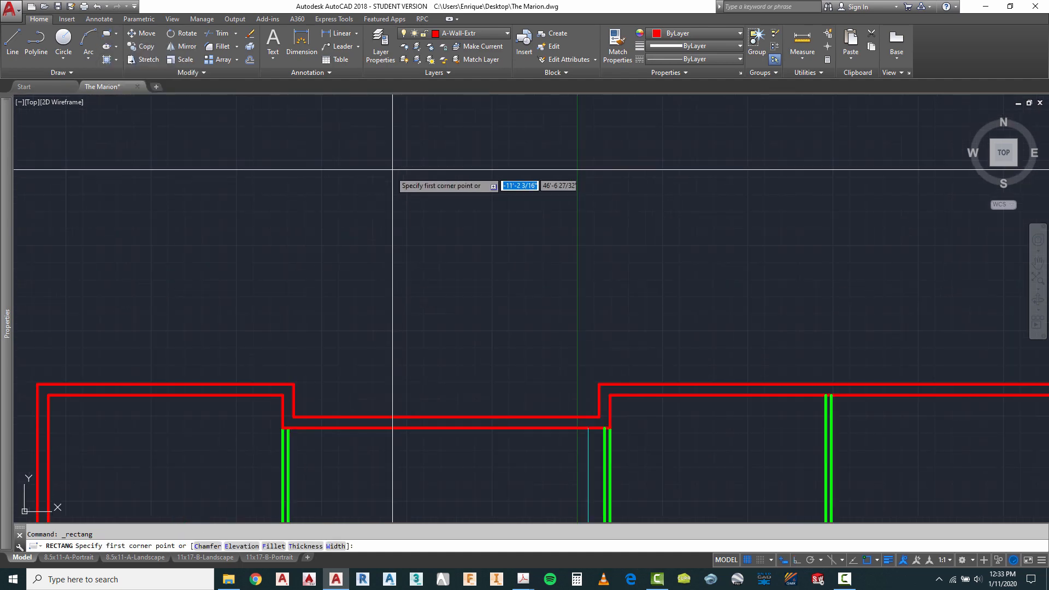
{"action": "left_click", "coordinate": [365, 193]}
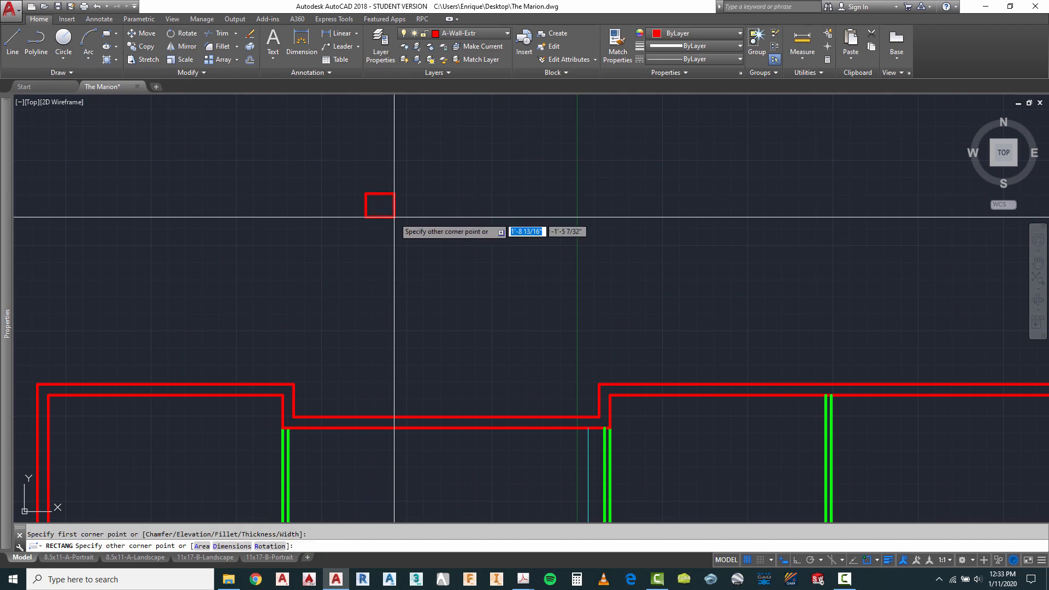
{"action": "type", "text": "@"}
{"action": "type", "text": "12"}
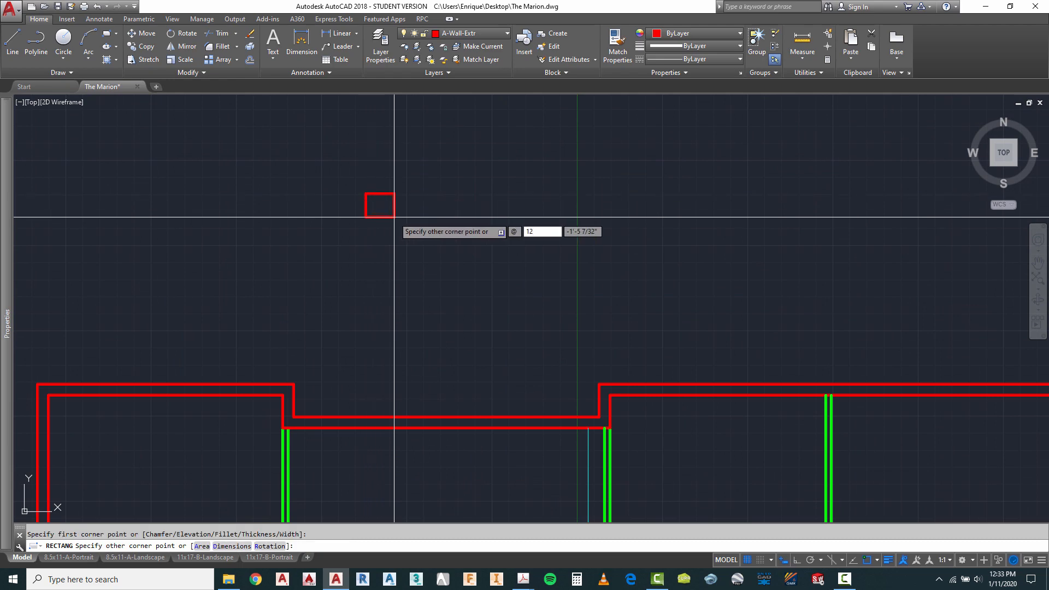
{"action": "type", "text": ",12"}
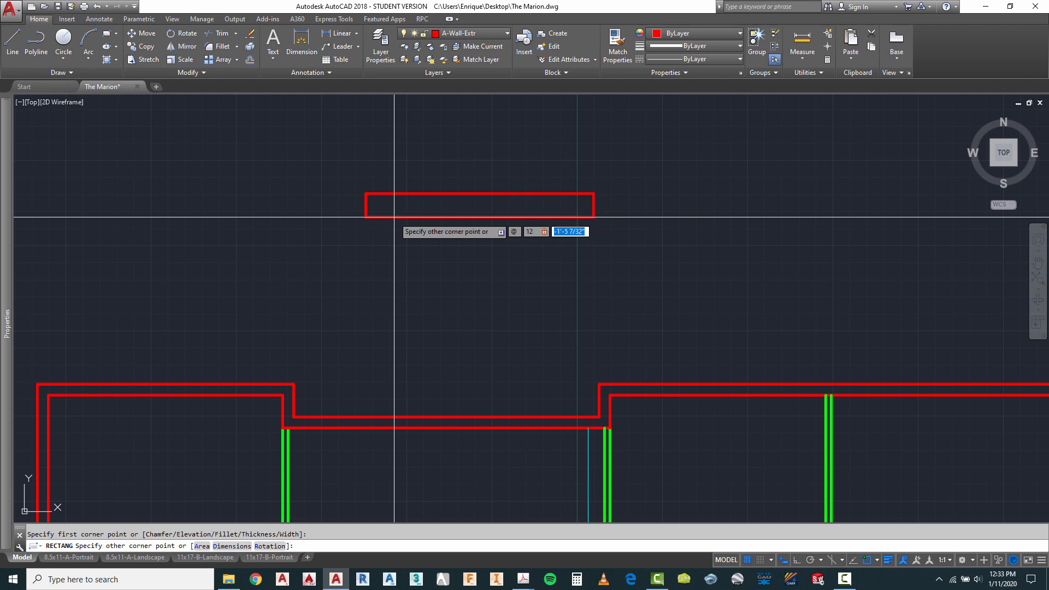
{"action": "key", "text": "Return"}
{"action": "key", "text": "Escape"}
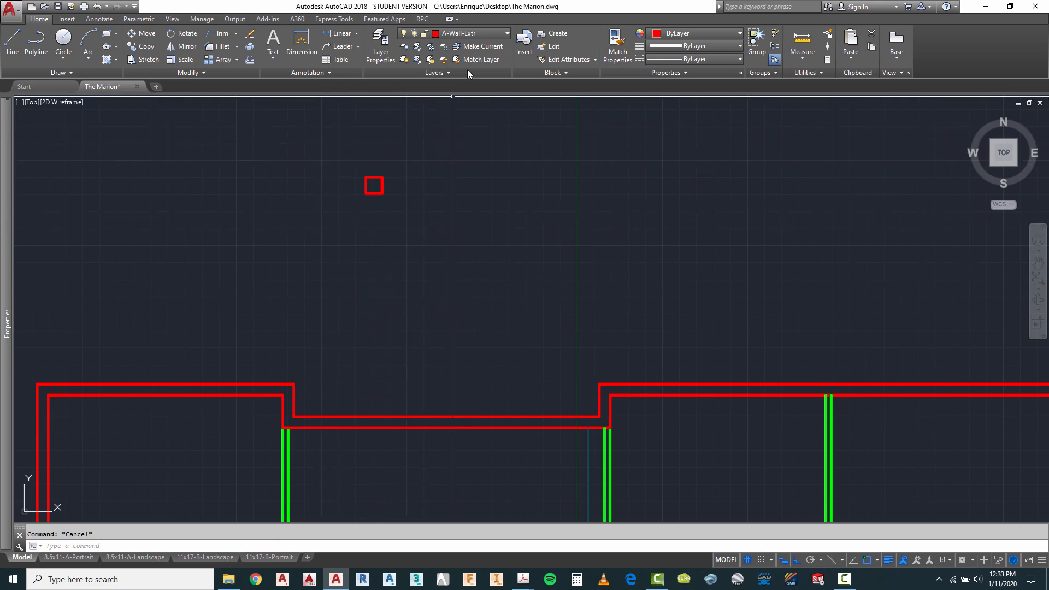
Step: Make DEFPOINTS the current layer and draw a vertical guide line upward from the outer corner at the recess's left end
{"action": "left_click", "coordinate": [480, 33]}
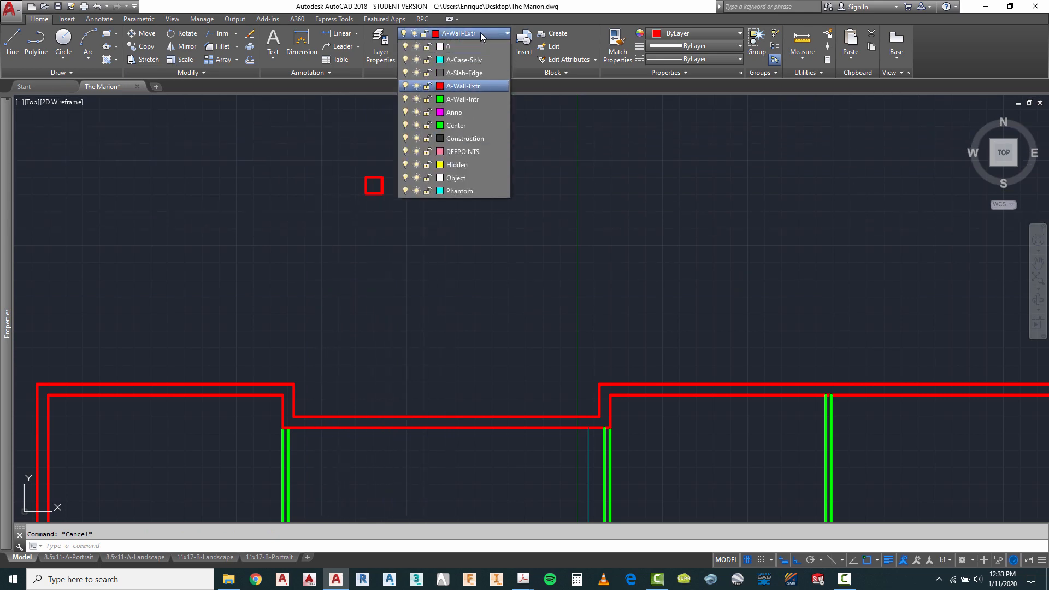
{"action": "left_click", "coordinate": [481, 33]}
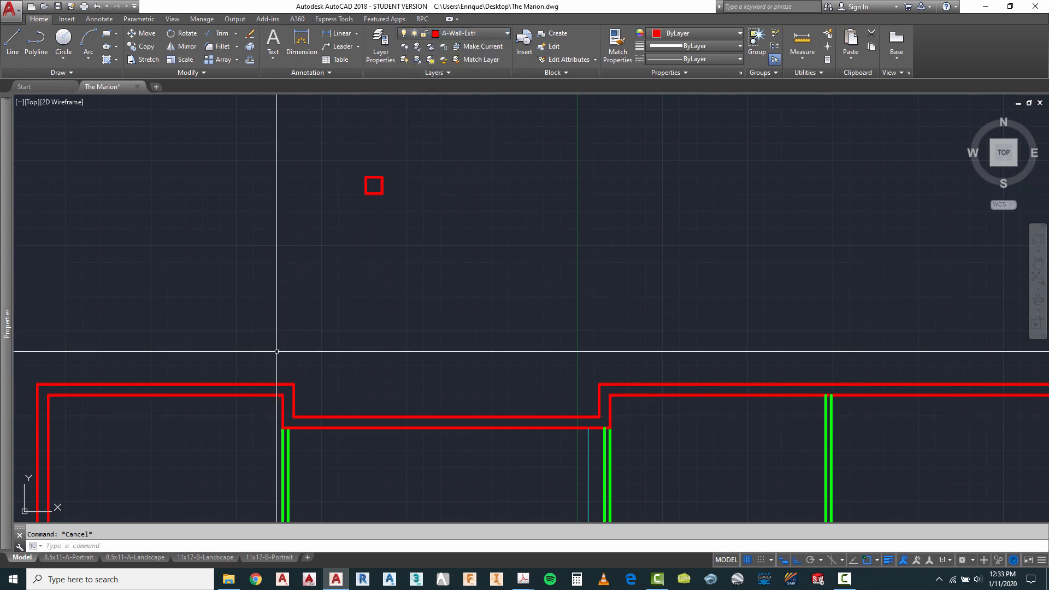
{"action": "left_click", "coordinate": [468, 35]}
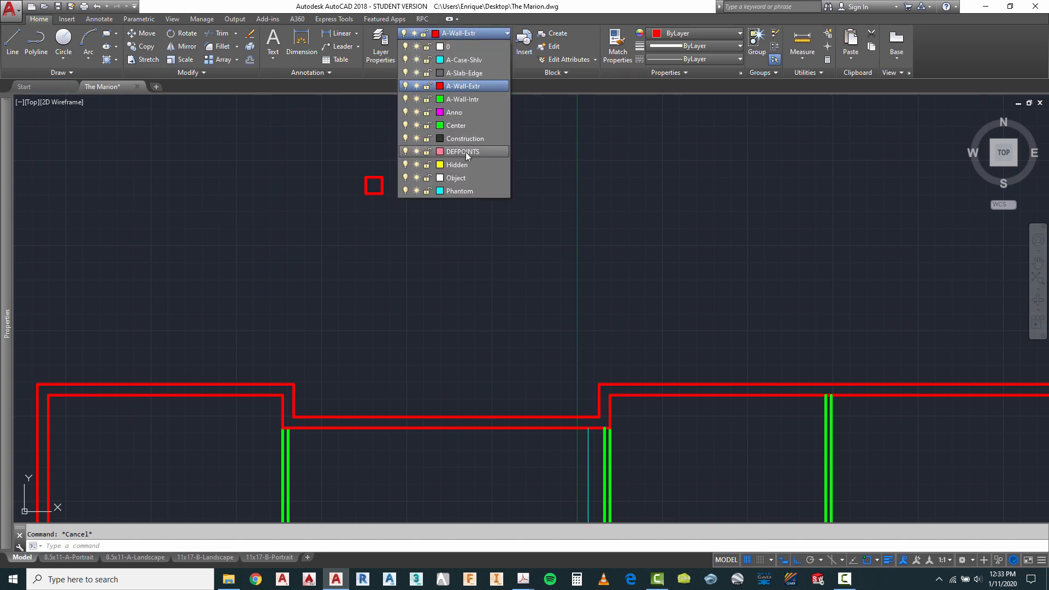
{"action": "left_click", "coordinate": [466, 152]}
{"action": "left_click", "coordinate": [12, 39]}
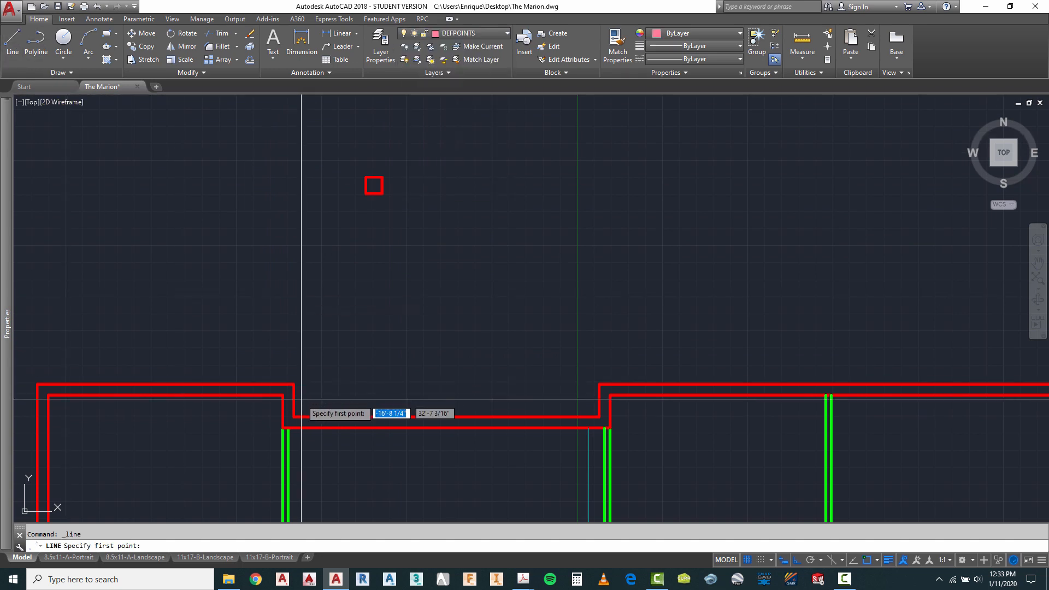
{"action": "scroll", "coordinate": [292, 386], "scroll_direction": "up", "scroll_amount": 4}
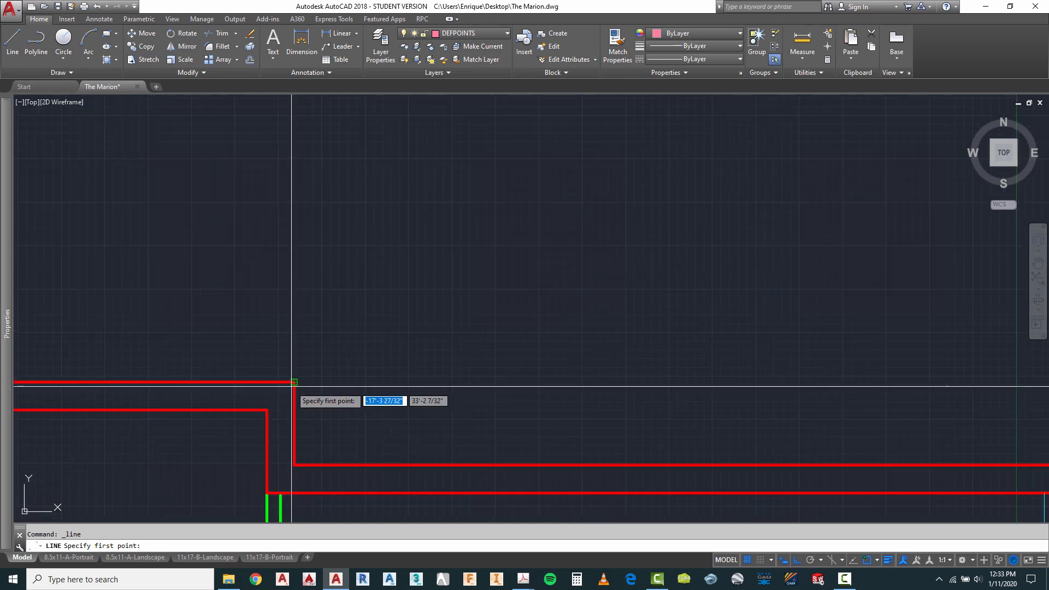
{"action": "left_click", "coordinate": [294, 382]}
{"action": "left_click", "coordinate": [294, 125]}
{"action": "key", "text": "Escape"}
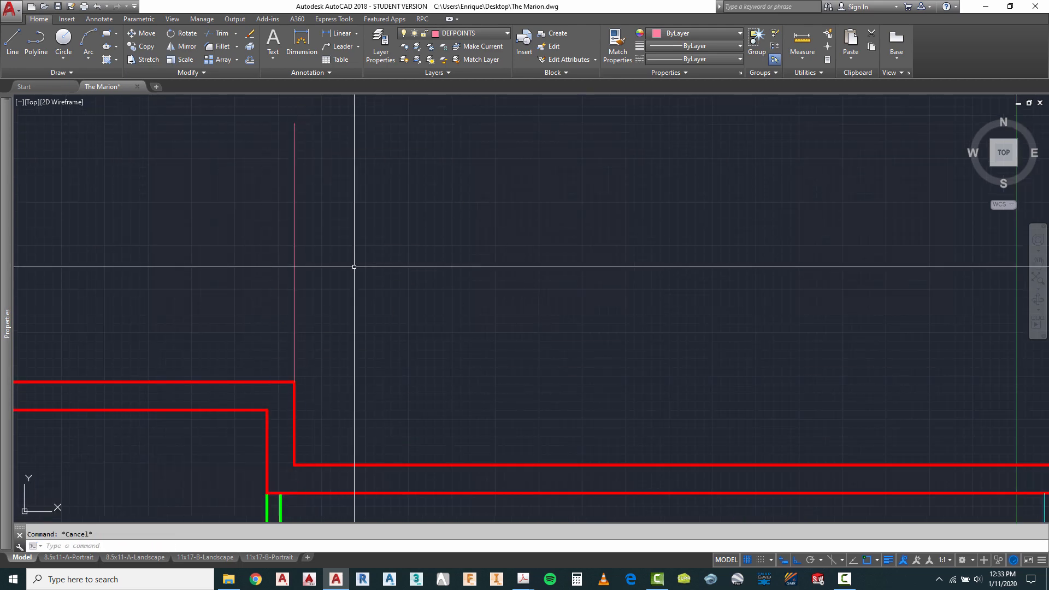
Step: Move the vertical guide line 8" to the left, in line with the inner wall face
{"action": "type", "text": "m"}
{"action": "key", "text": "Return"}
{"action": "left_click", "coordinate": [328, 246]}
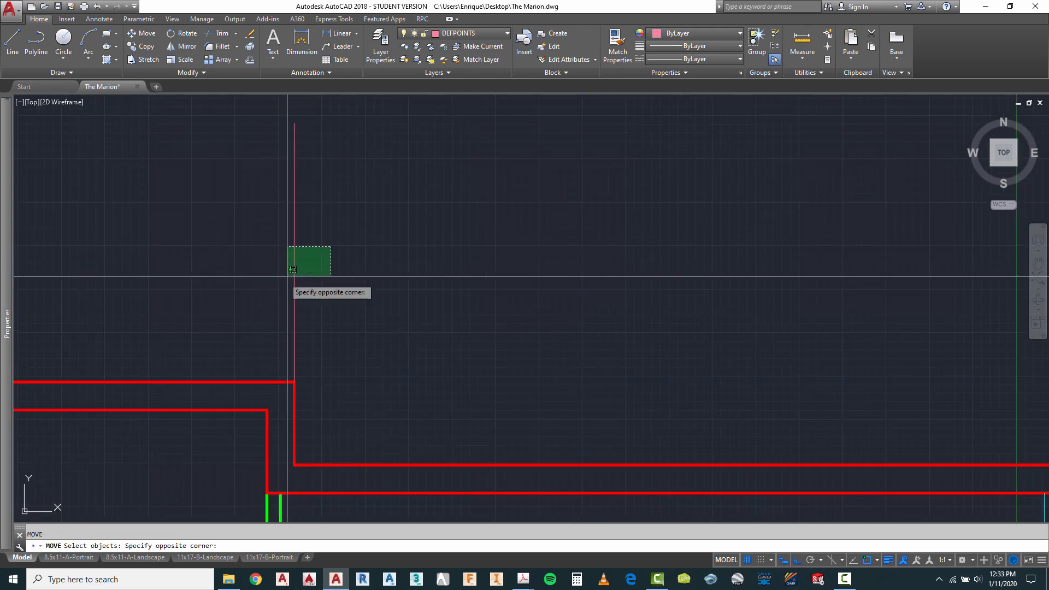
{"action": "left_click", "coordinate": [288, 276]}
{"action": "key", "text": "Return"}
{"action": "left_click", "coordinate": [496, 272]}
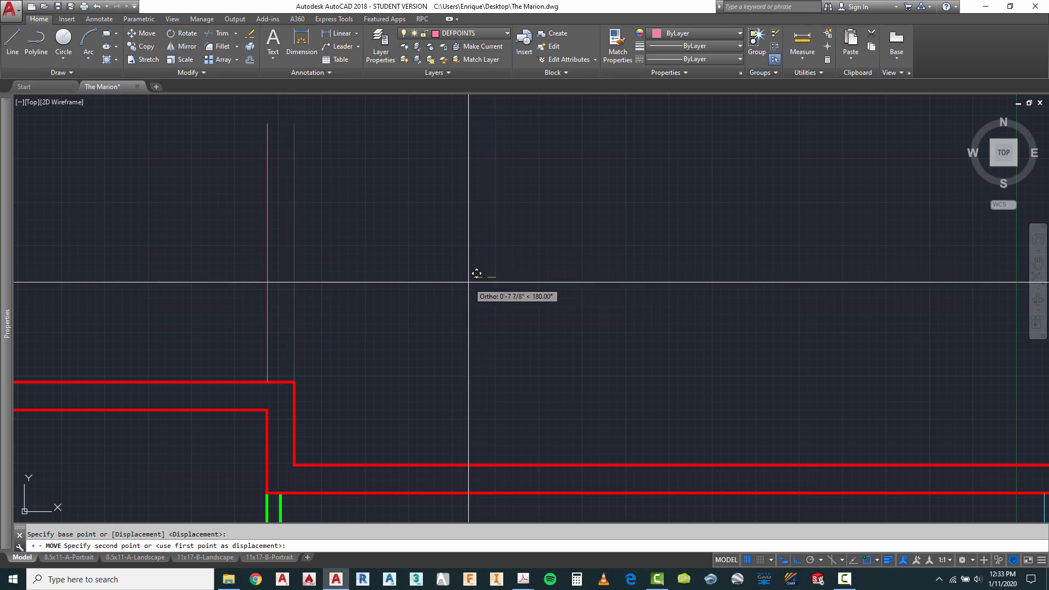
{"action": "type", "text": "8"}
{"action": "key", "text": "Return"}
Step: Draw a second vertical guide line upward from the inner wall corner at the recess's right end
{"action": "scroll", "coordinate": [252, 329], "scroll_direction": "down", "scroll_amount": 3}
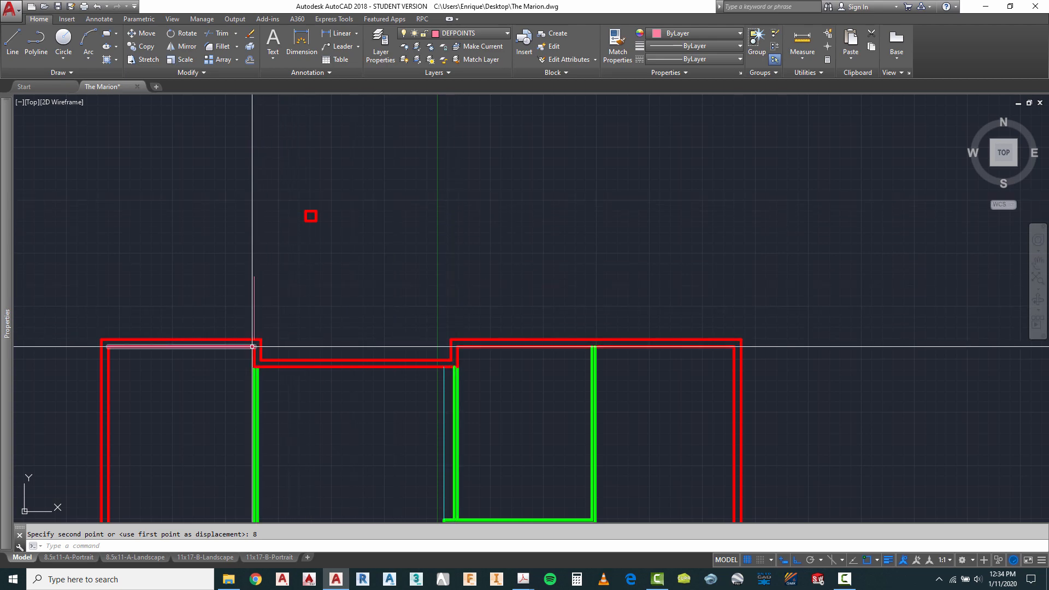
{"action": "left_click", "coordinate": [11, 43]}
{"action": "scroll", "coordinate": [465, 354], "scroll_direction": "up", "scroll_amount": 3}
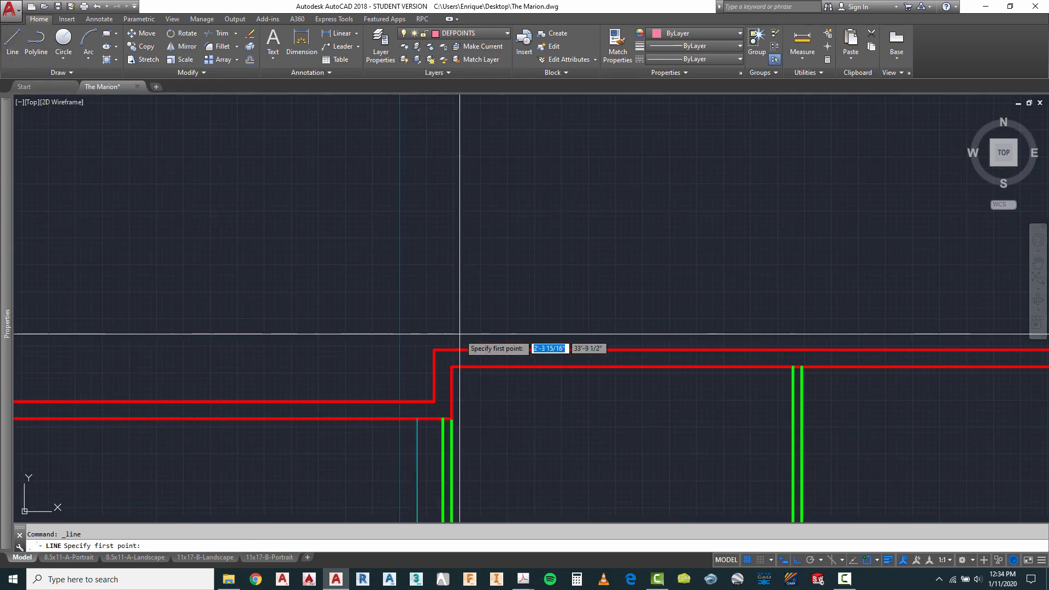
{"action": "left_click", "coordinate": [451, 367]}
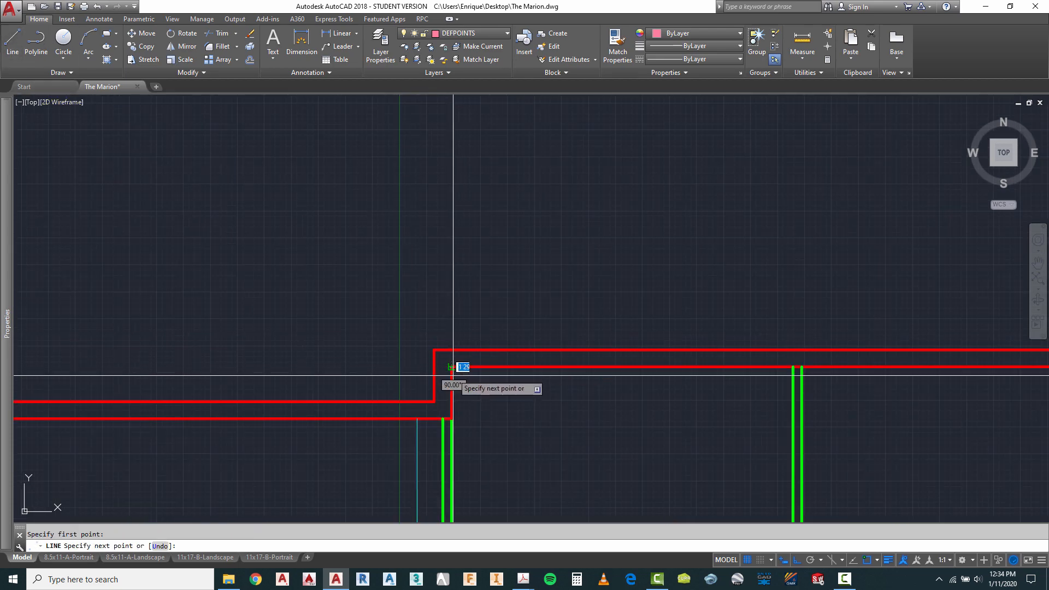
{"action": "scroll", "coordinate": [454, 377], "scroll_direction": "down", "scroll_amount": 2}
{"action": "key", "text": "Escape"}
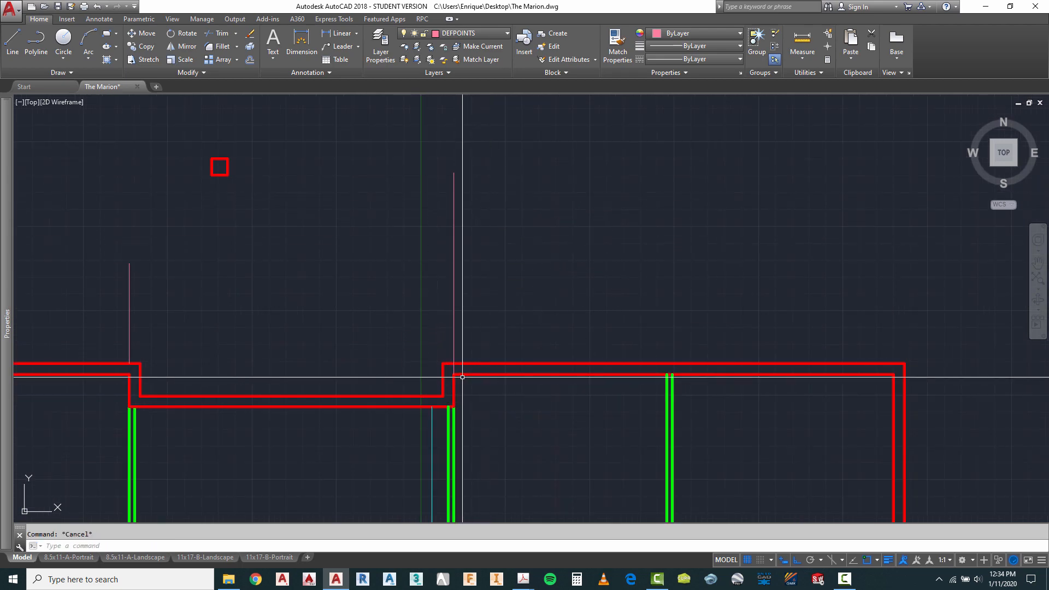
Step: Shorten the right guide line so its lower end sits on the outer wall line
{"action": "scroll", "coordinate": [443, 364], "scroll_direction": "up", "scroll_amount": 4}
{"action": "left_click", "coordinate": [436, 363]}
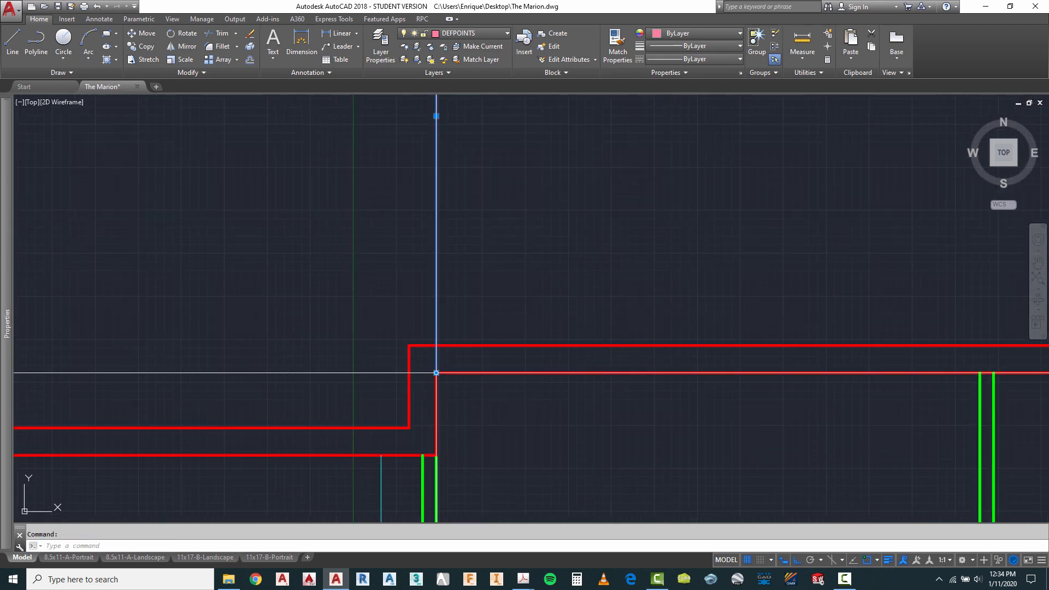
{"action": "left_click", "coordinate": [436, 373]}
{"action": "left_click", "coordinate": [436, 345]}
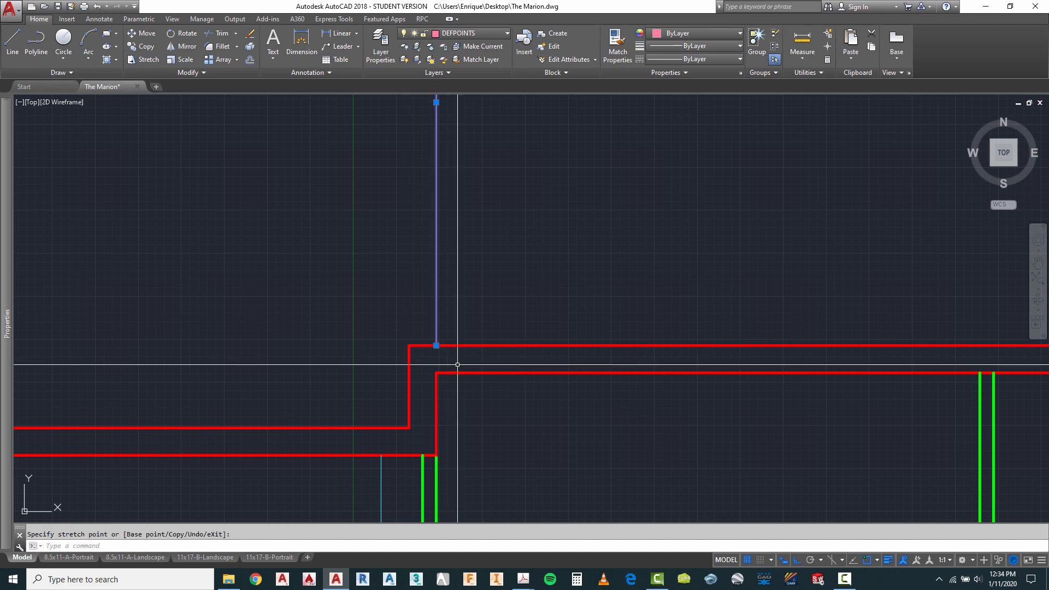
{"action": "key", "text": "Escape"}
Step: Offset the outer line of the recessed wall 12' upward, away from the building
{"action": "scroll", "coordinate": [482, 375], "scroll_direction": "down", "scroll_amount": 4}
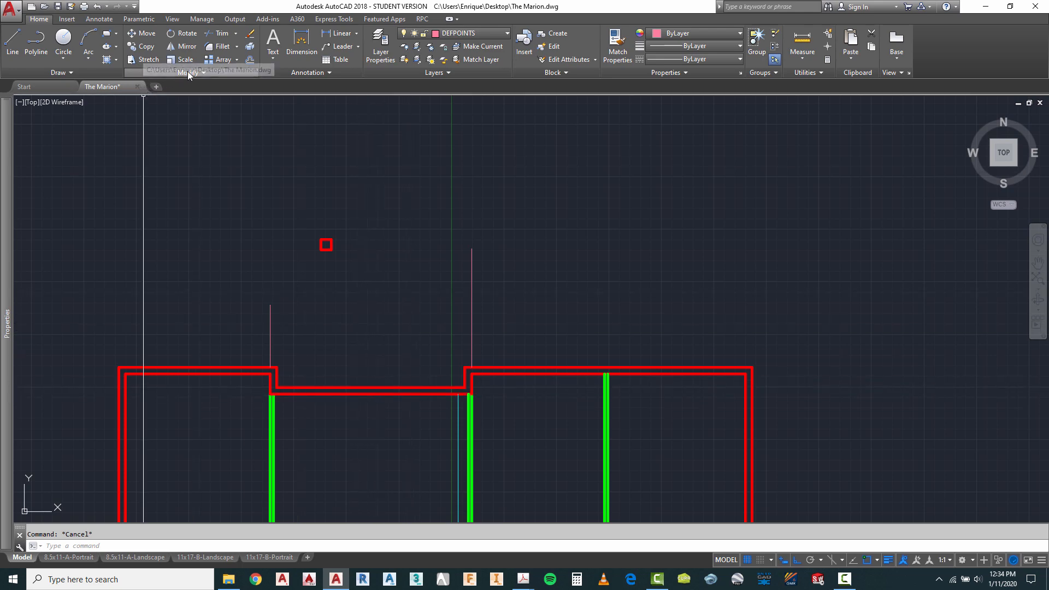
{"action": "left_click", "coordinate": [251, 60]}
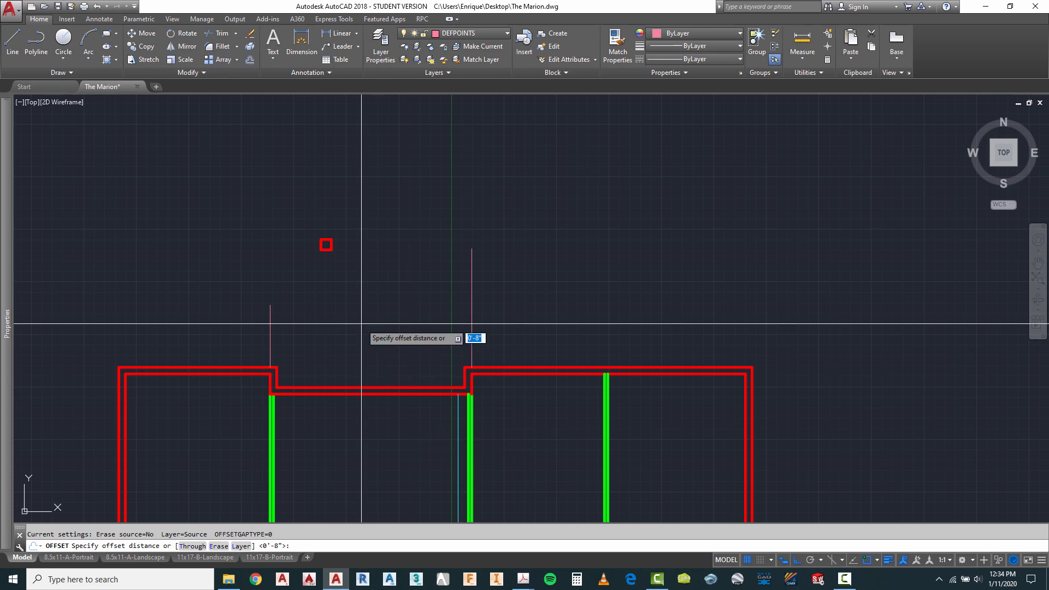
{"action": "type", "text": "12'"}
{"action": "key", "text": "Return"}
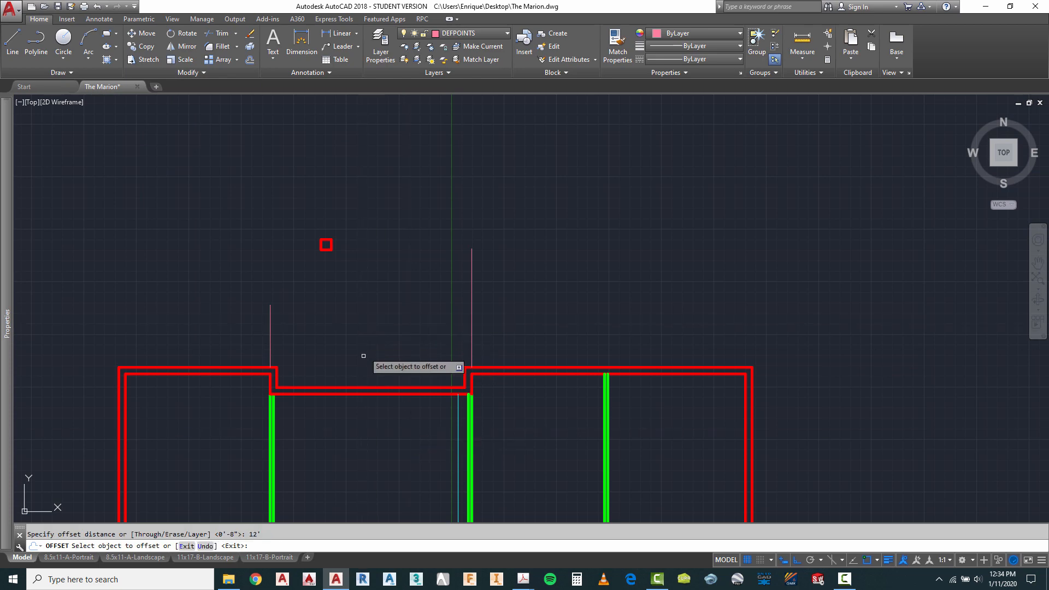
{"action": "left_click", "coordinate": [378, 387]}
{"action": "left_click", "coordinate": [382, 364]}
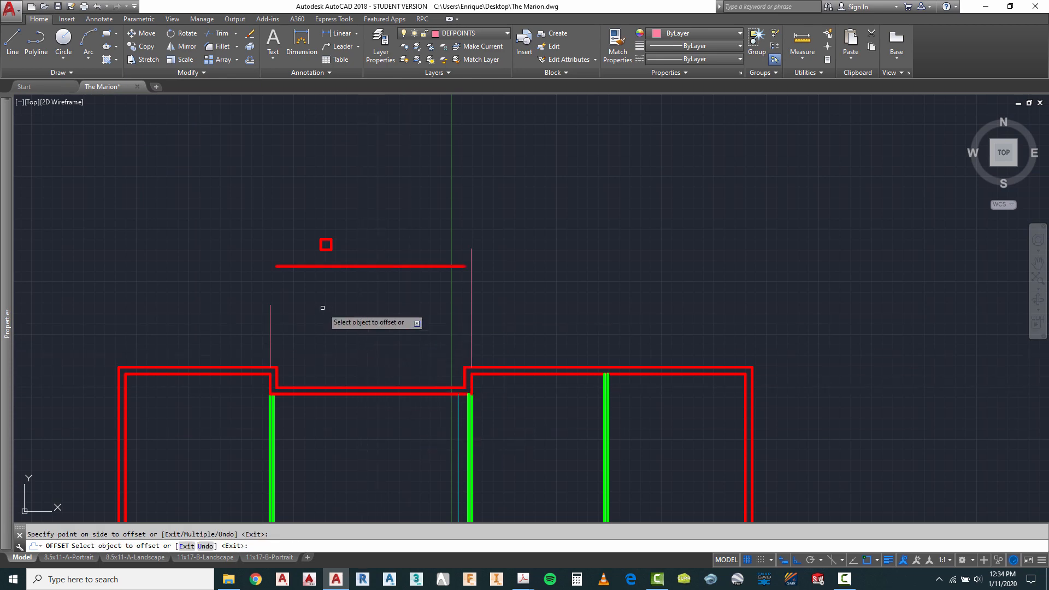
{"action": "key", "text": "Return"}
Step: Fillet the left and right guide lines with the offset line to form two square corners
{"action": "type", "text": "f"}
{"action": "key", "text": "Return"}
{"action": "left_click", "coordinate": [270, 315]}
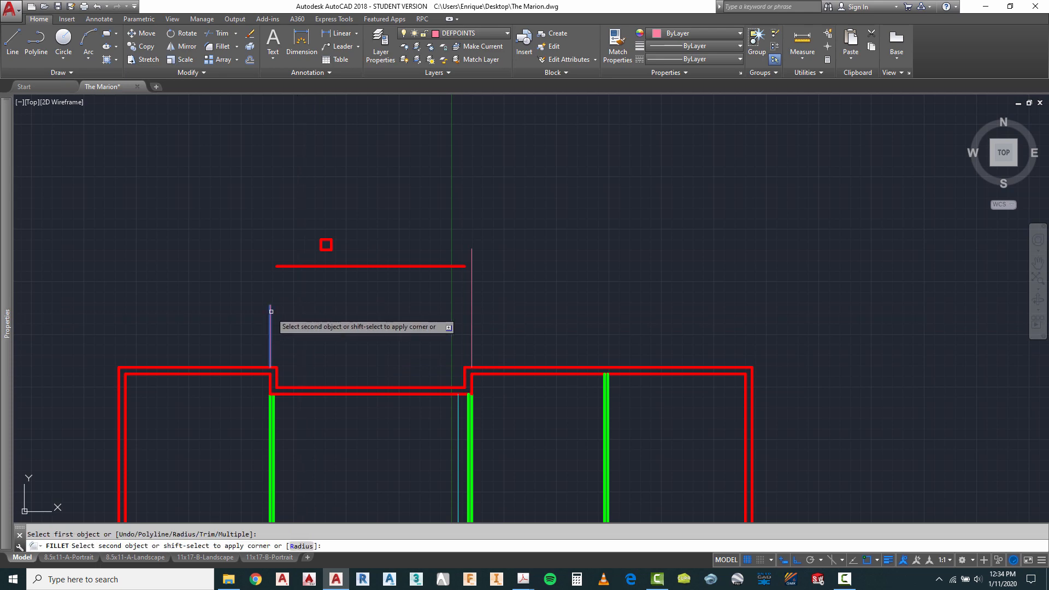
{"action": "left_click", "coordinate": [285, 267]}
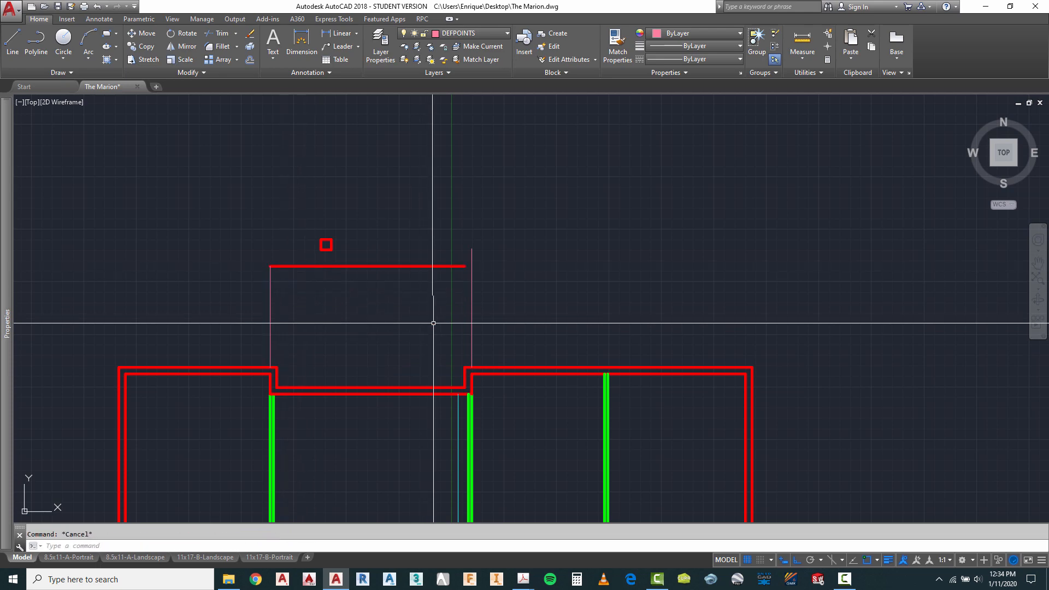
{"action": "key", "text": "Return"}
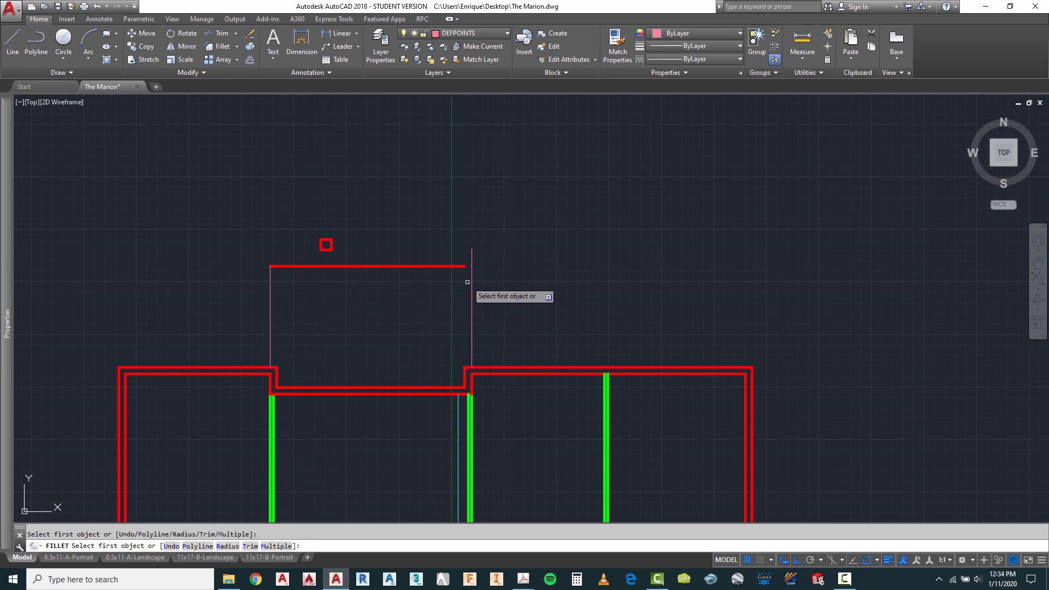
{"action": "left_click", "coordinate": [471, 281]}
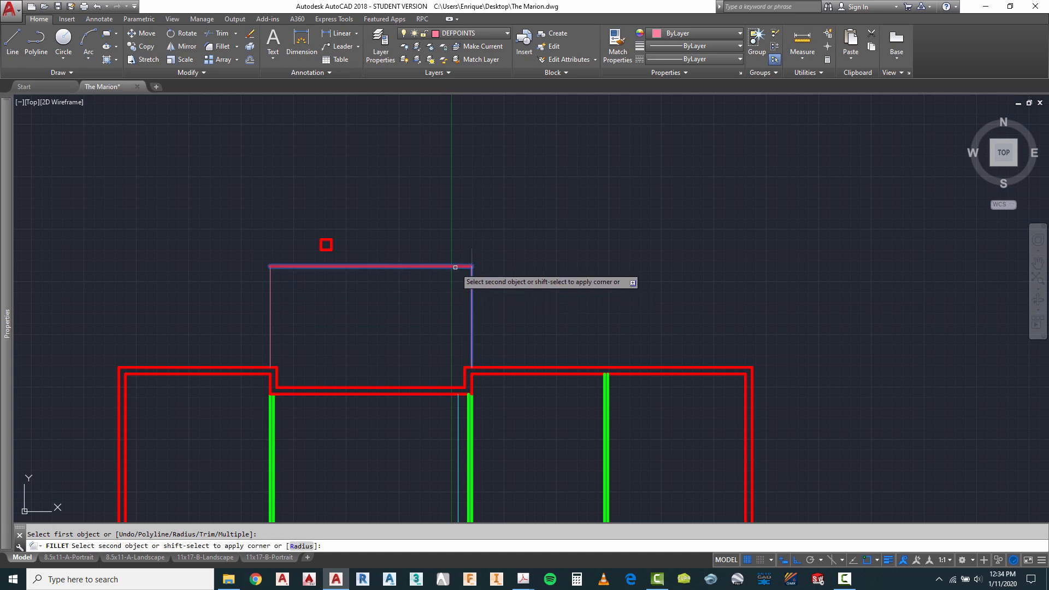
{"action": "left_click", "coordinate": [455, 266]}
{"action": "key", "text": "Escape"}
Step: Create a new layer named S-Beam-Abov that takes its initial properties from the Anno layer
{"action": "scroll", "coordinate": [444, 254], "scroll_direction": "down", "scroll_amount": 2}
{"action": "scroll", "coordinate": [404, 252], "scroll_direction": "up", "scroll_amount": 3}
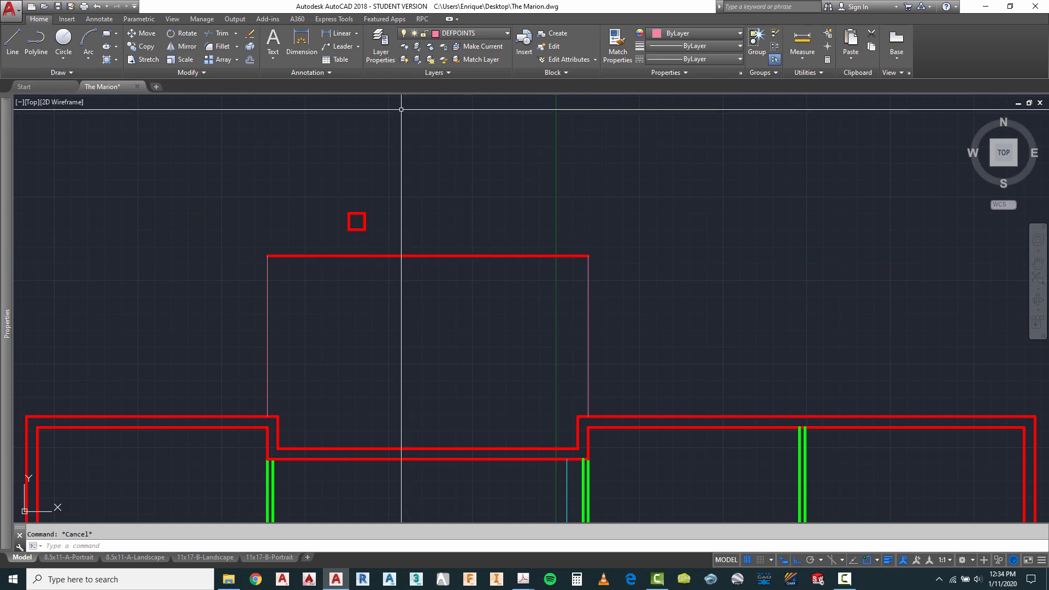
{"action": "left_click", "coordinate": [381, 44]}
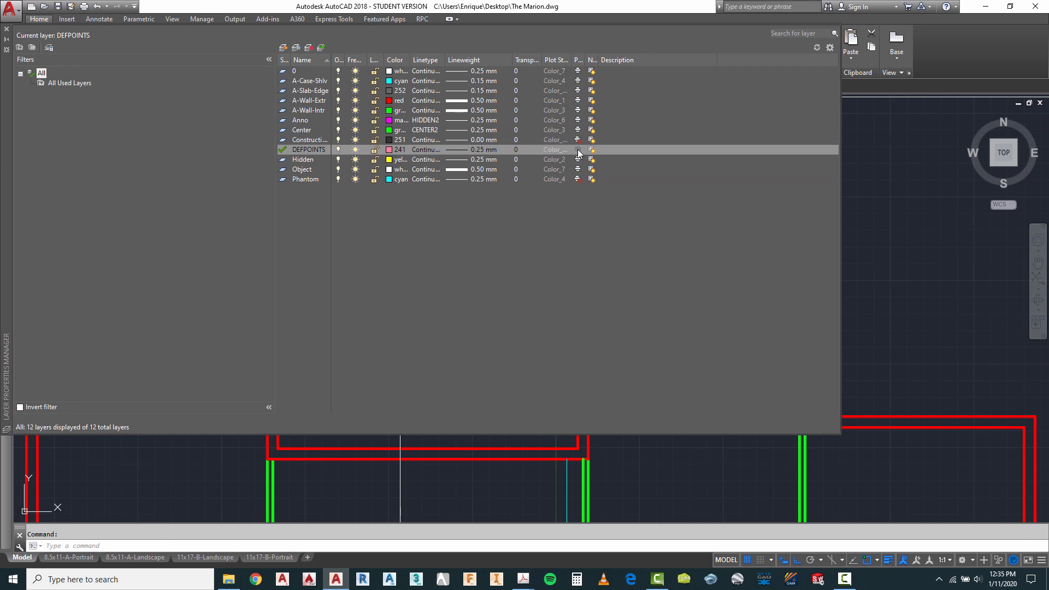
{"action": "left_click", "coordinate": [312, 141]}
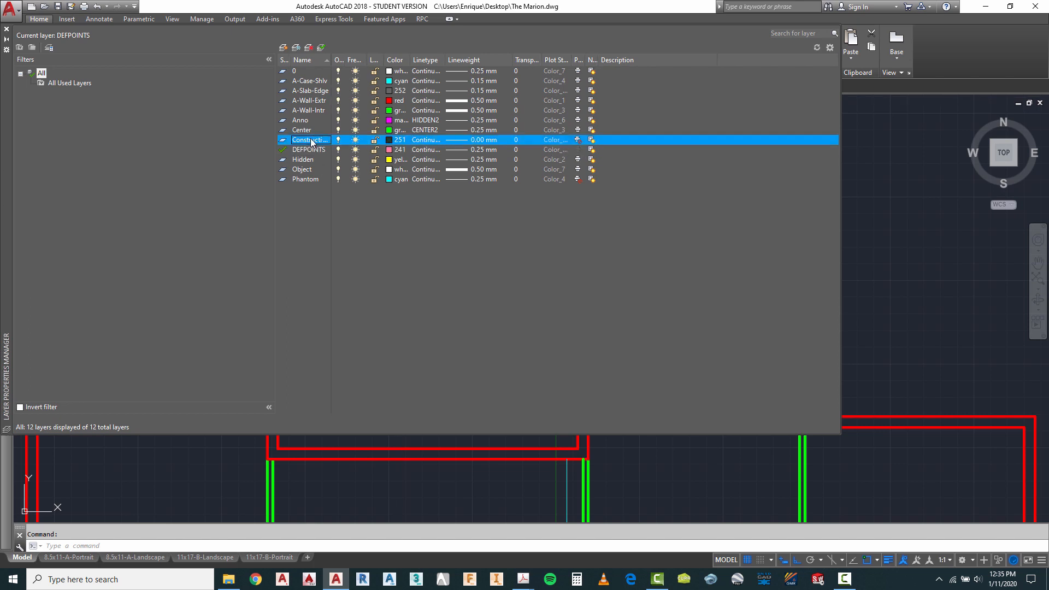
{"action": "left_click", "coordinate": [304, 121]}
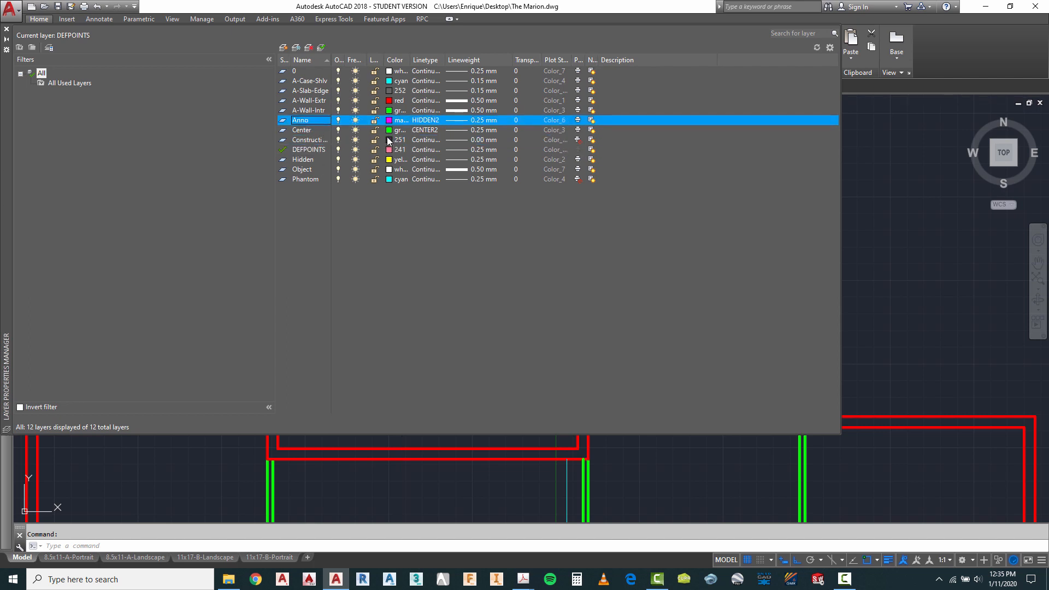
{"action": "left_click", "coordinate": [284, 48]}
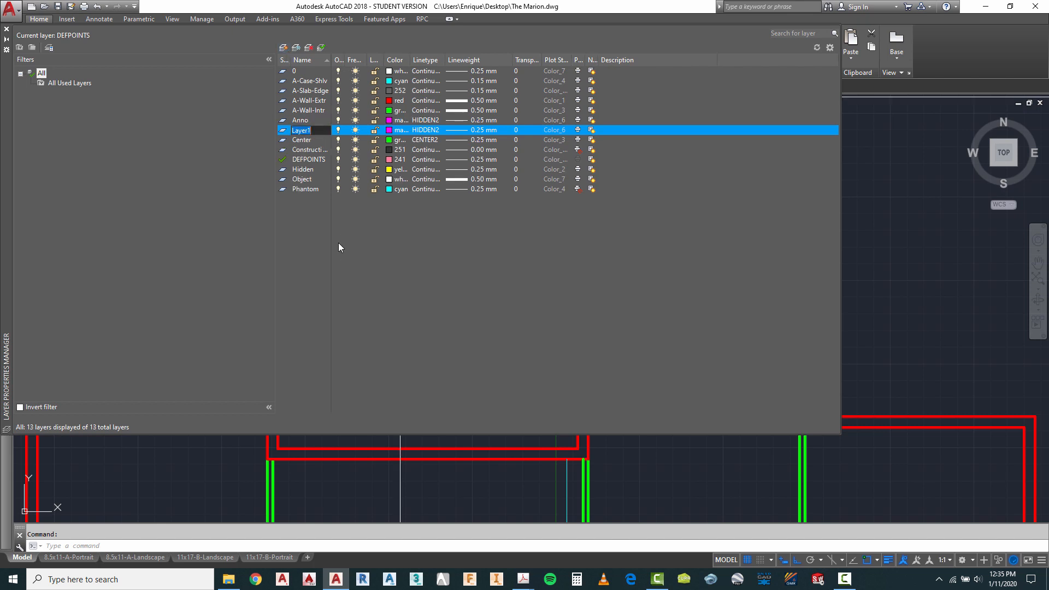
{"action": "type", "text": "A"}
{"action": "type", "text": "S"}
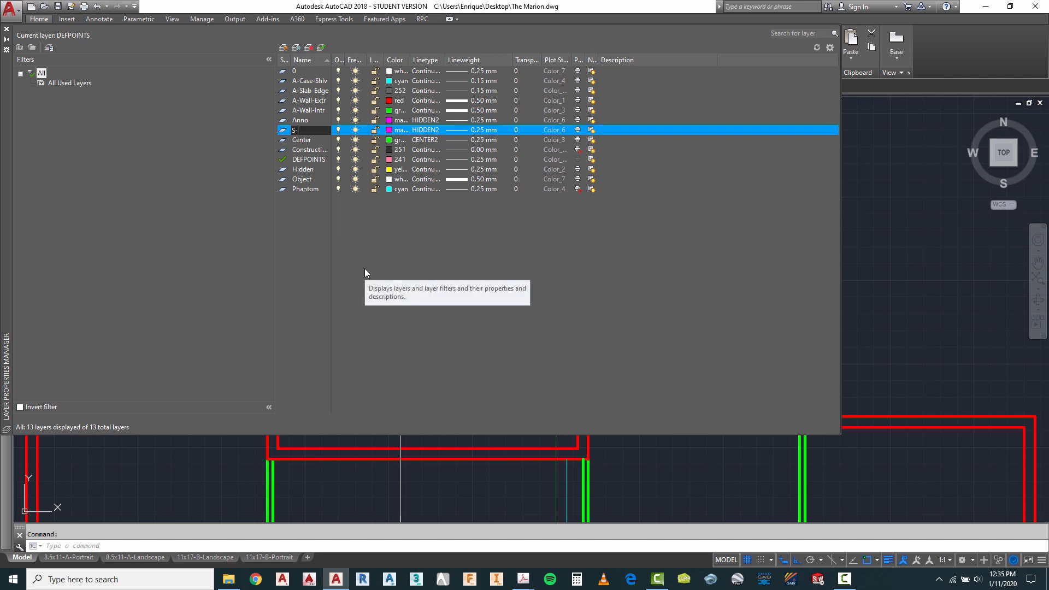
{"action": "type", "text": "-Beam-Abov"}
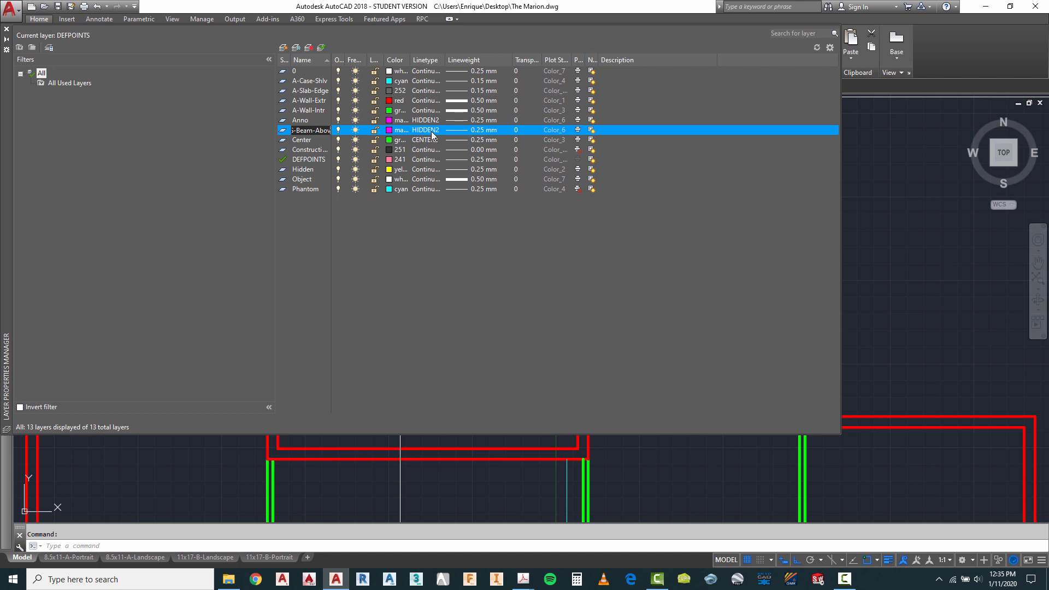
Step: Set the lineweight of the S-Beam-Abov layer to 0.15 mm
{"action": "left_click", "coordinate": [489, 130]}
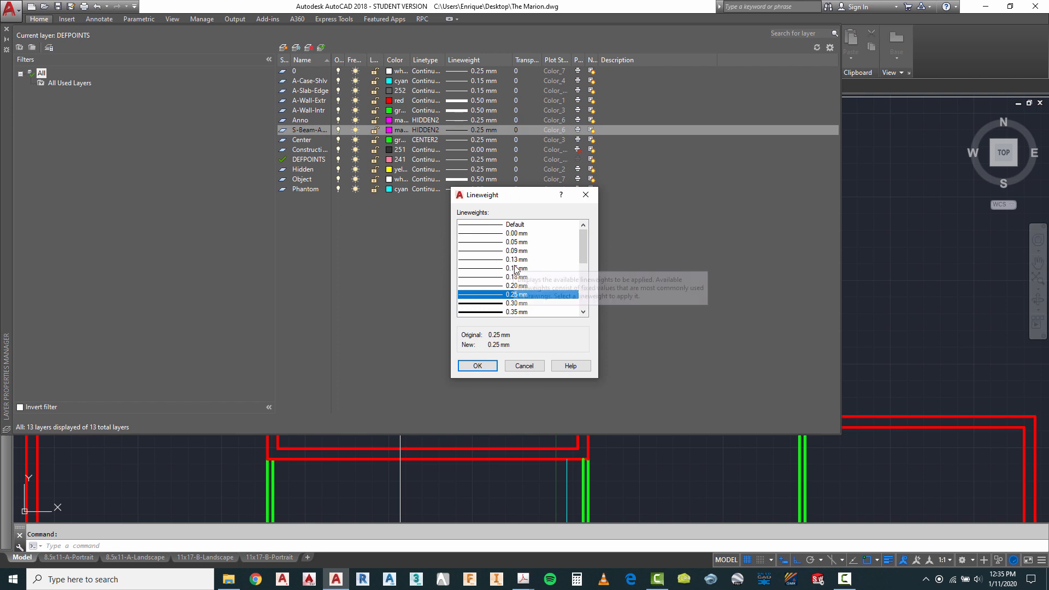
{"action": "left_click", "coordinate": [515, 269]}
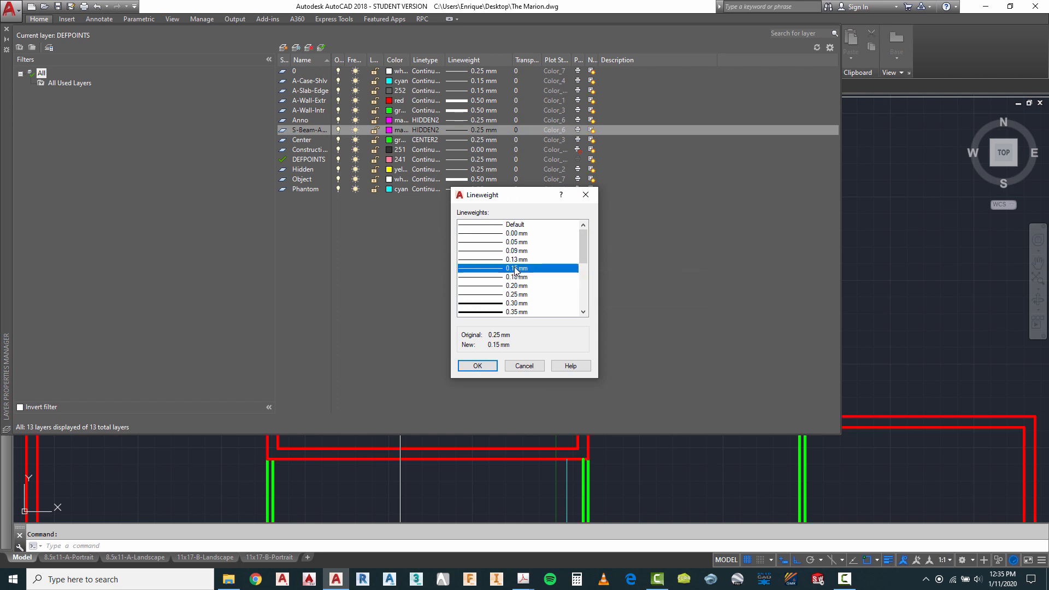
{"action": "left_click", "coordinate": [483, 366]}
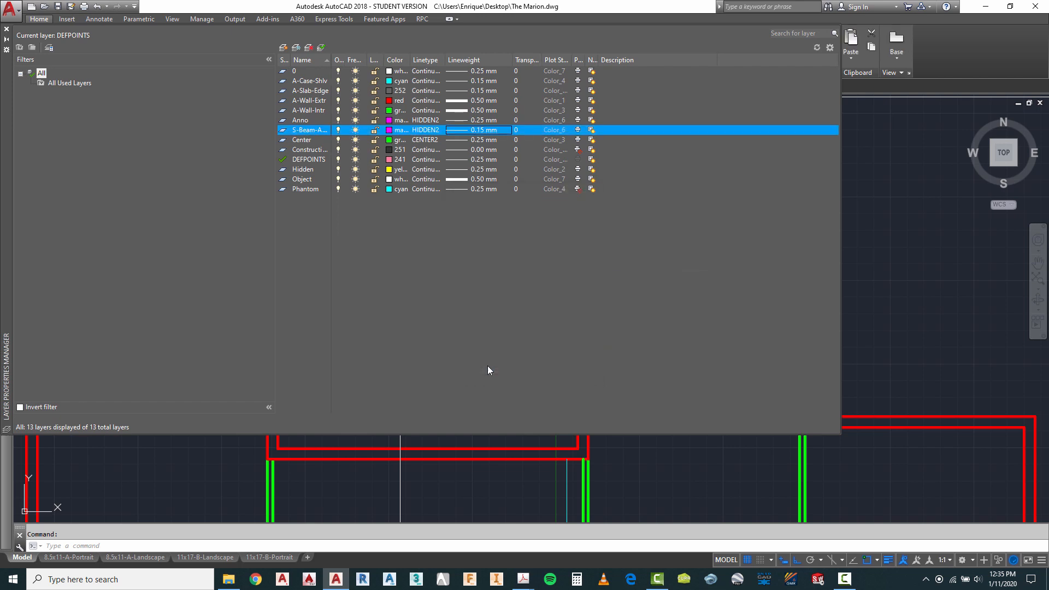
Step: Change the S-Beam-Abov layer's color to yellow and make it the current layer
{"action": "left_click", "coordinate": [387, 130]}
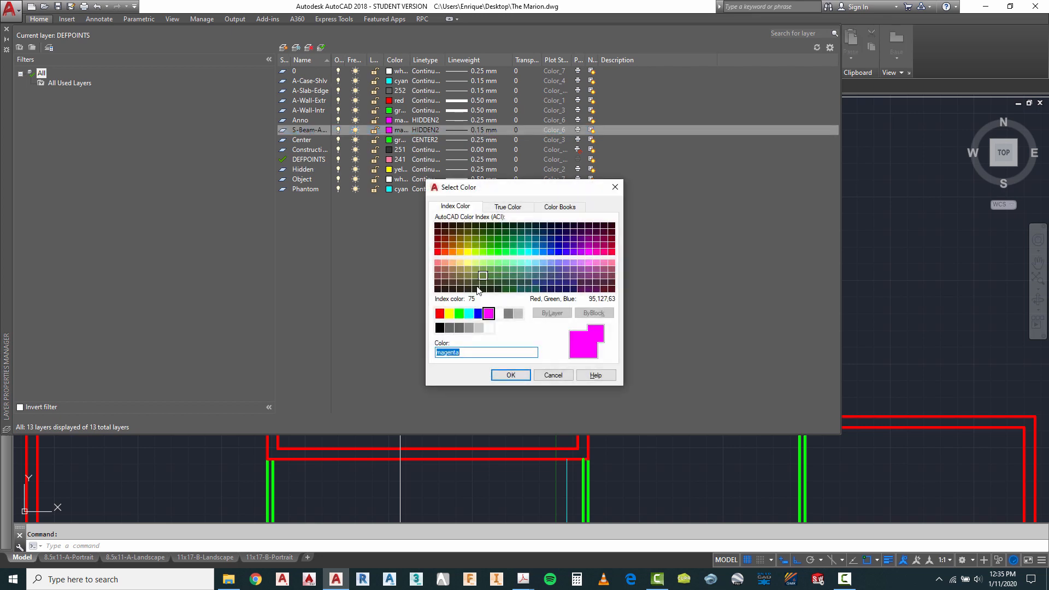
{"action": "left_click", "coordinate": [449, 314]}
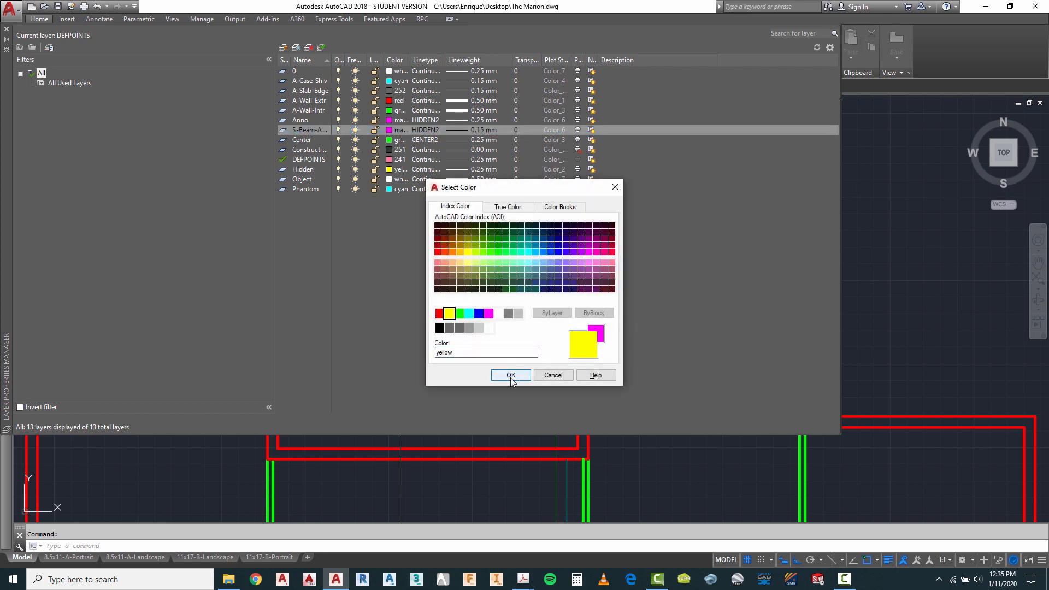
{"action": "left_click", "coordinate": [510, 375]}
{"action": "left_click", "coordinate": [322, 48]}
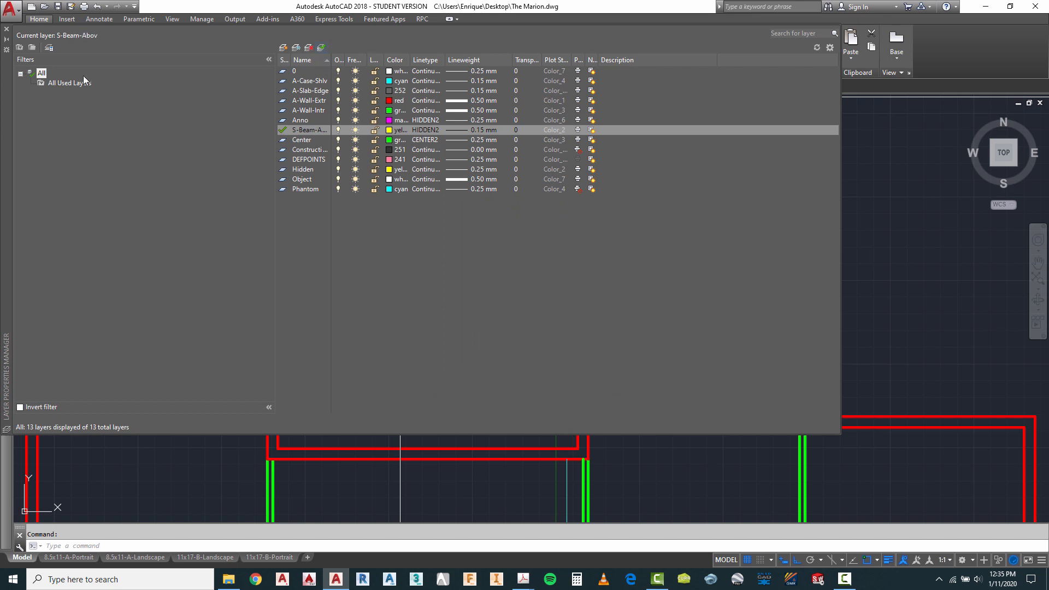
{"action": "left_click", "coordinate": [7, 29]}
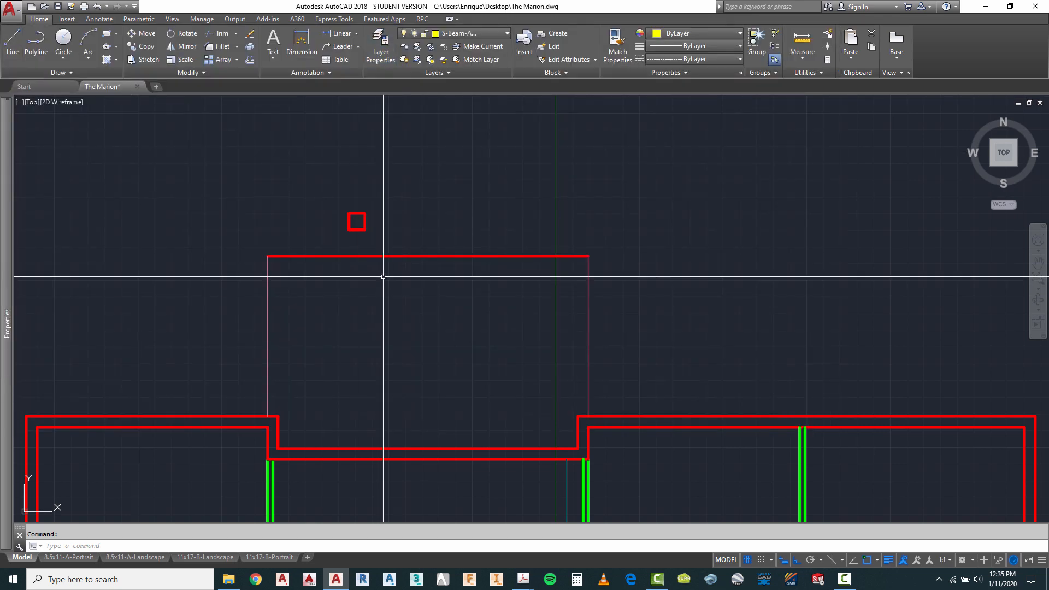
Step: Assign the three lines of the outline beyond the recessed wall to the S-Beam-Abov layer
{"action": "scroll", "coordinate": [464, 186], "scroll_direction": "down", "scroll_amount": 2}
{"action": "scroll", "coordinate": [432, 222], "scroll_direction": "up", "scroll_amount": 2}
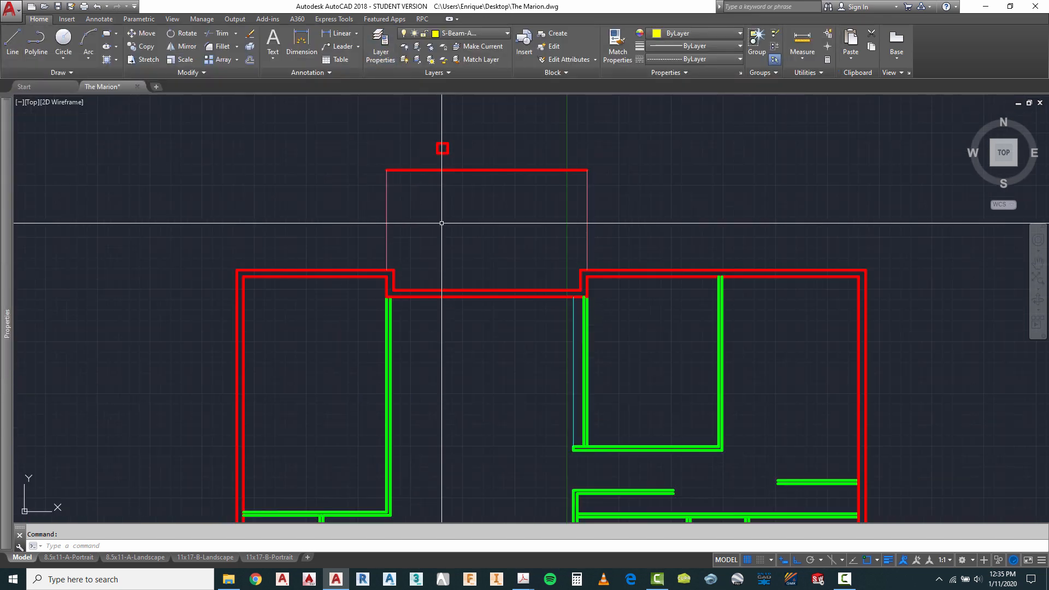
{"action": "left_click", "coordinate": [598, 163]}
{"action": "left_click", "coordinate": [464, 199]}
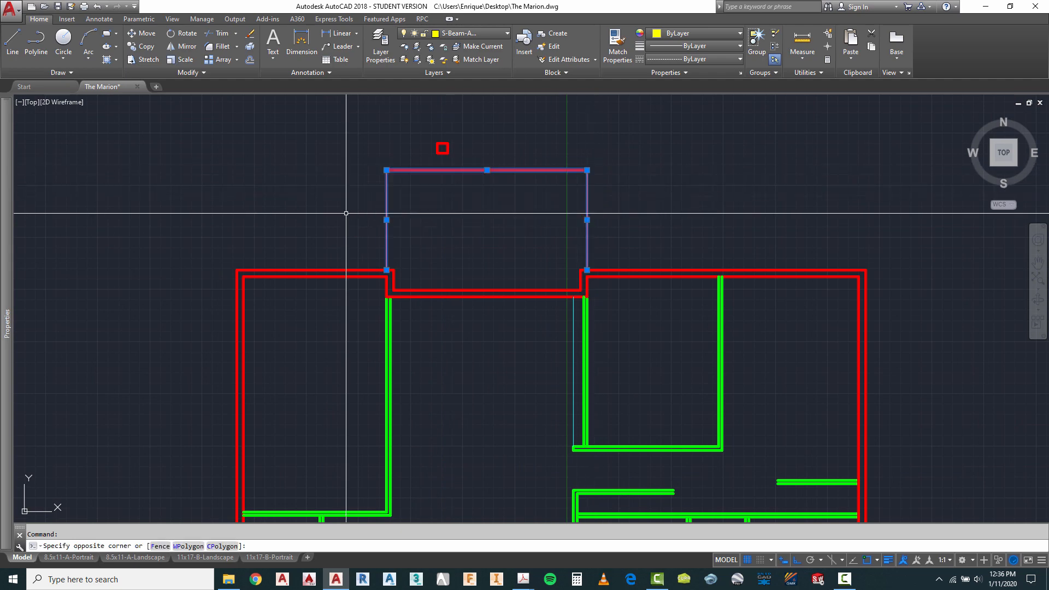
{"action": "left_click", "coordinate": [464, 32]}
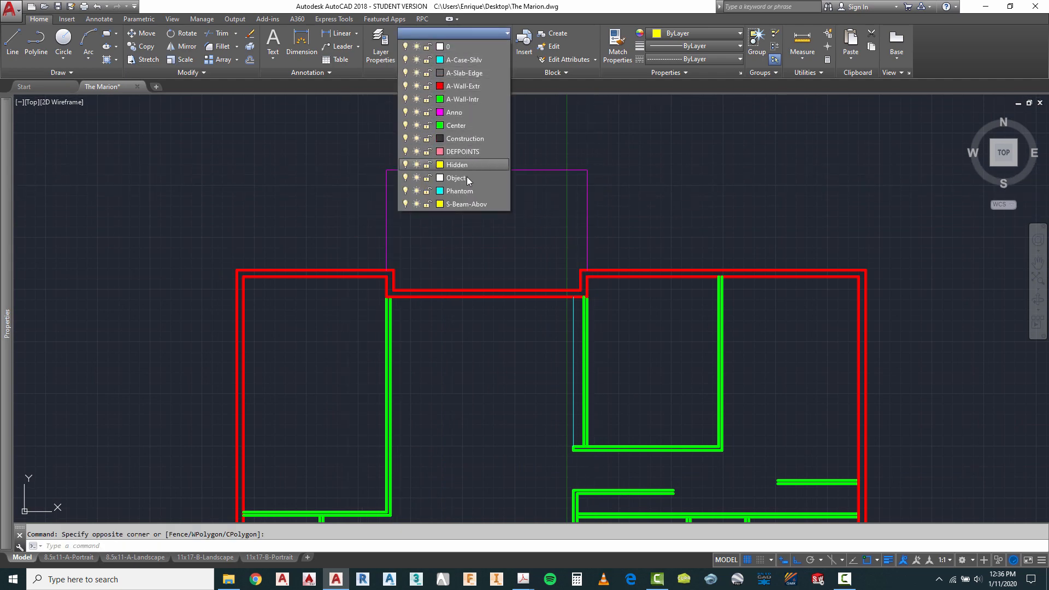
{"action": "left_click", "coordinate": [466, 204]}
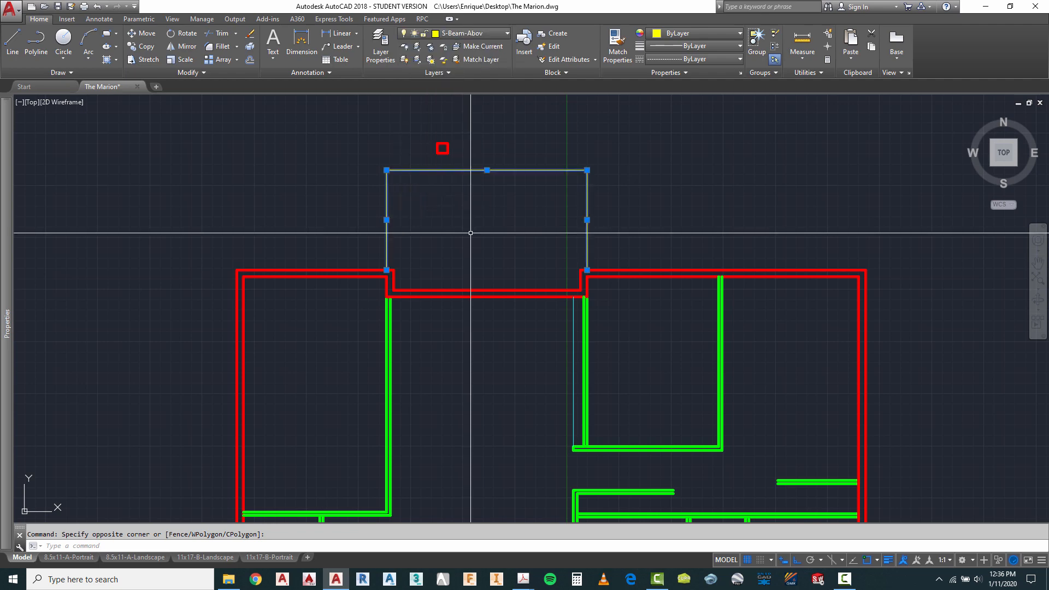
{"action": "key", "text": "Escape"}
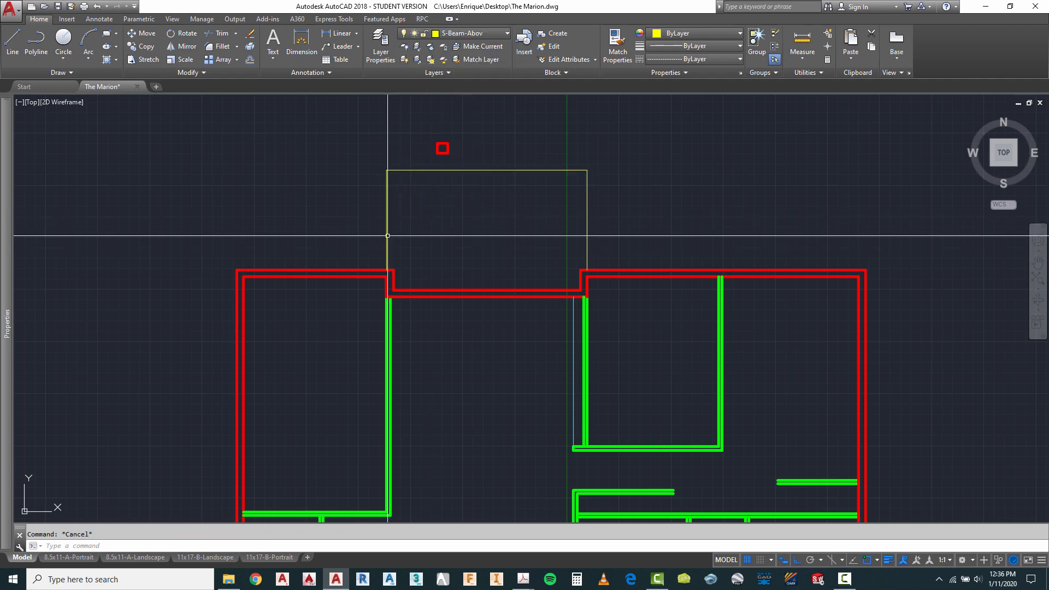
Step: Set the annotation scale to 1/4" = 1'-0" and regenerate the model
{"action": "scroll", "coordinate": [416, 174], "scroll_direction": "up", "scroll_amount": 4}
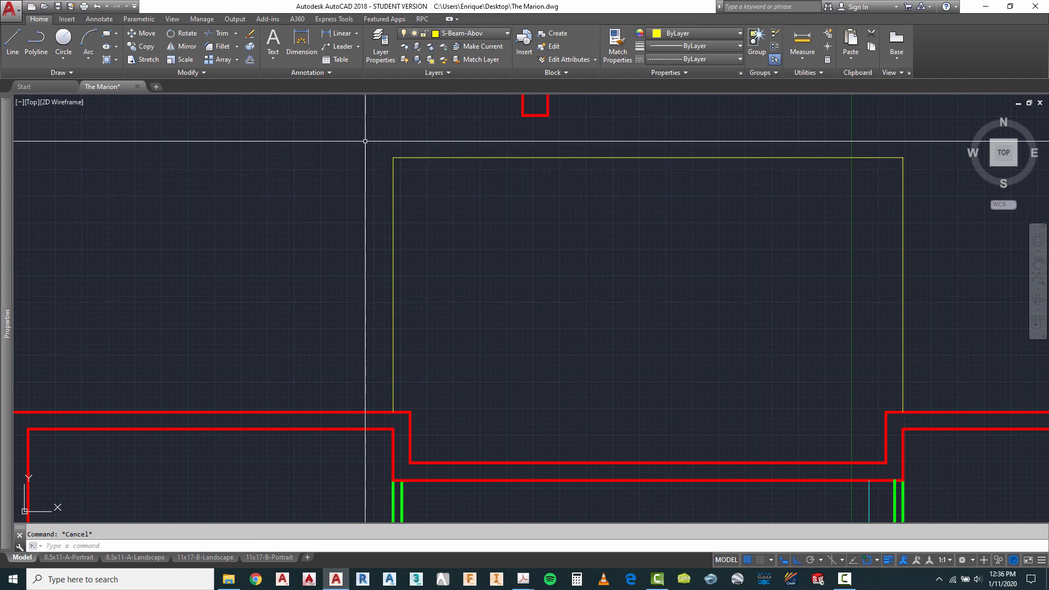
{"action": "scroll", "coordinate": [395, 158], "scroll_direction": "up", "scroll_amount": 4}
{"action": "scroll", "coordinate": [395, 158], "scroll_direction": "up", "scroll_amount": 10}
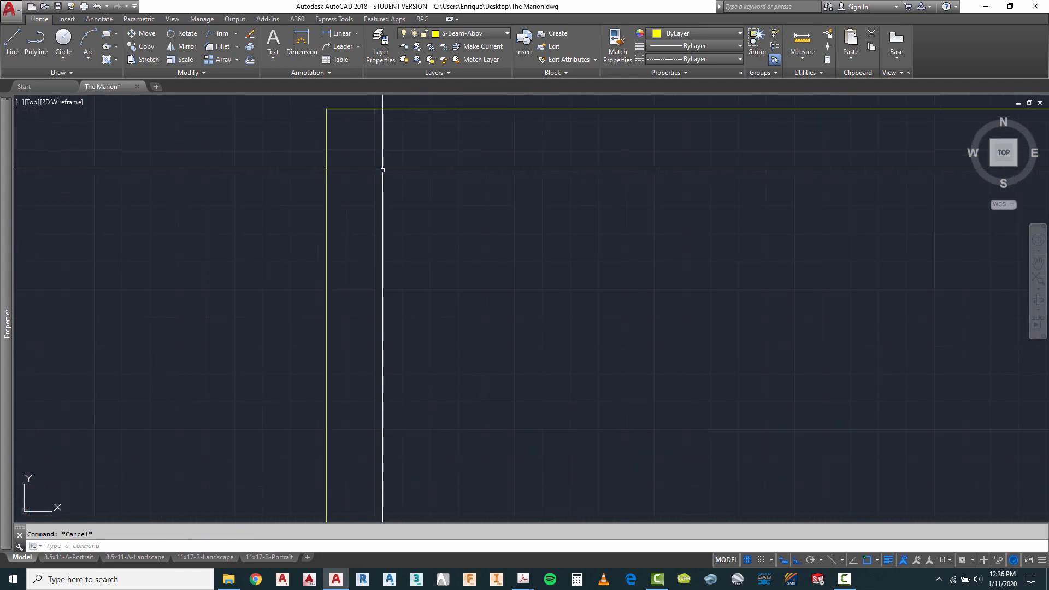
{"action": "scroll", "coordinate": [303, 117], "scroll_direction": "down", "scroll_amount": 8}
{"action": "scroll", "coordinate": [361, 164], "scroll_direction": "down", "scroll_amount": 5}
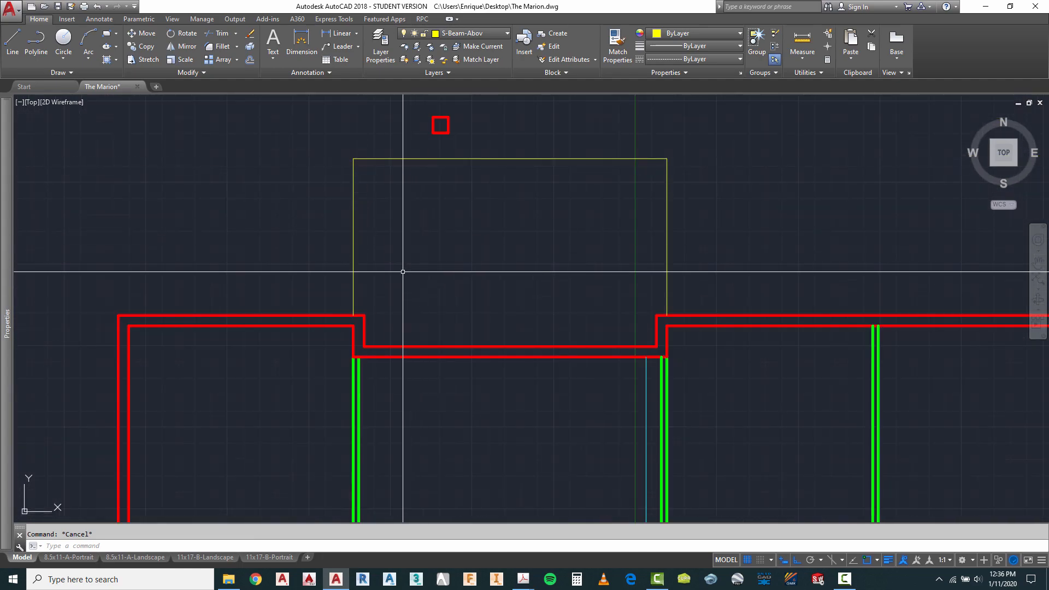
{"action": "scroll", "coordinate": [396, 140], "scroll_direction": "down", "scroll_amount": 2}
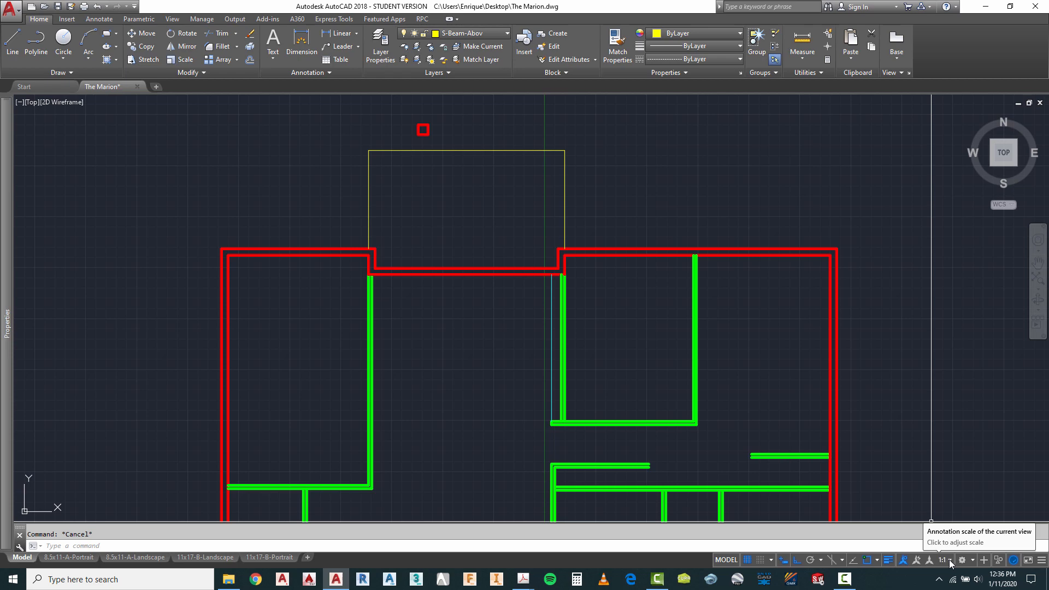
{"action": "left_click", "coordinate": [949, 560]}
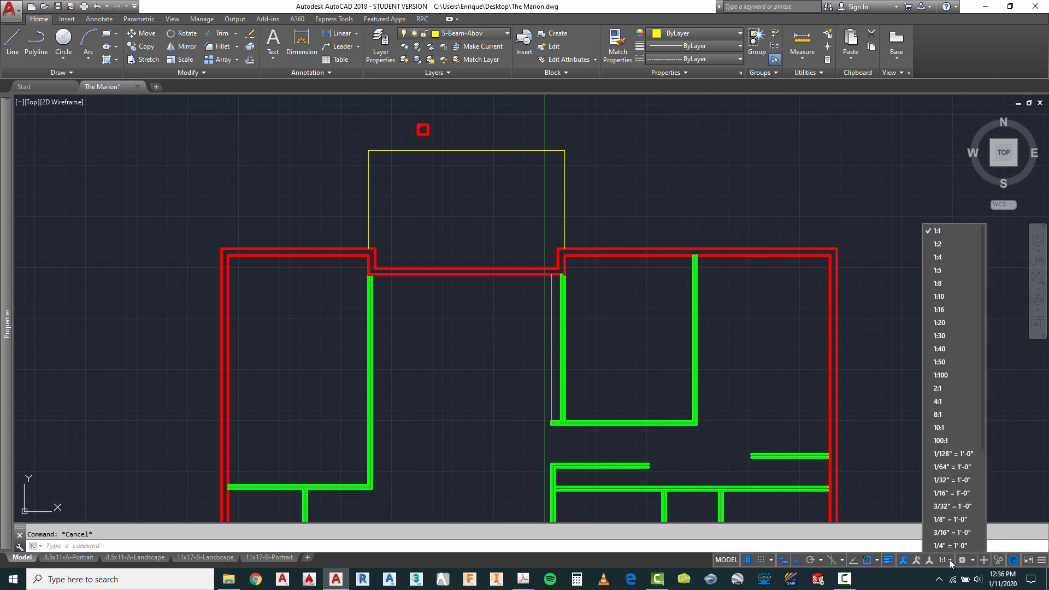
{"action": "scroll", "coordinate": [943, 513], "scroll_direction": "down", "scroll_amount": 1}
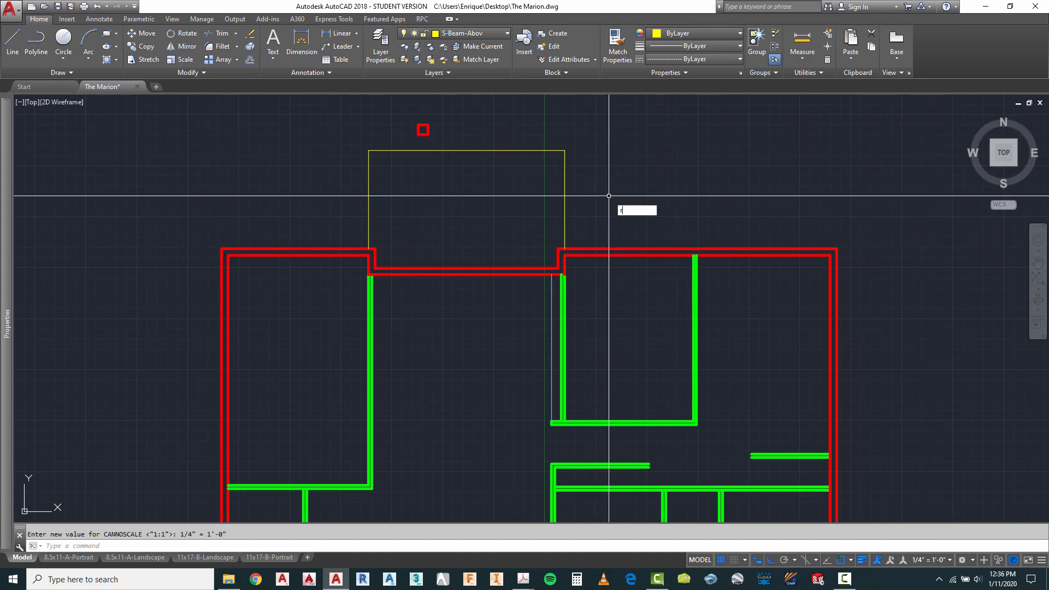
{"action": "type", "text": "en"}
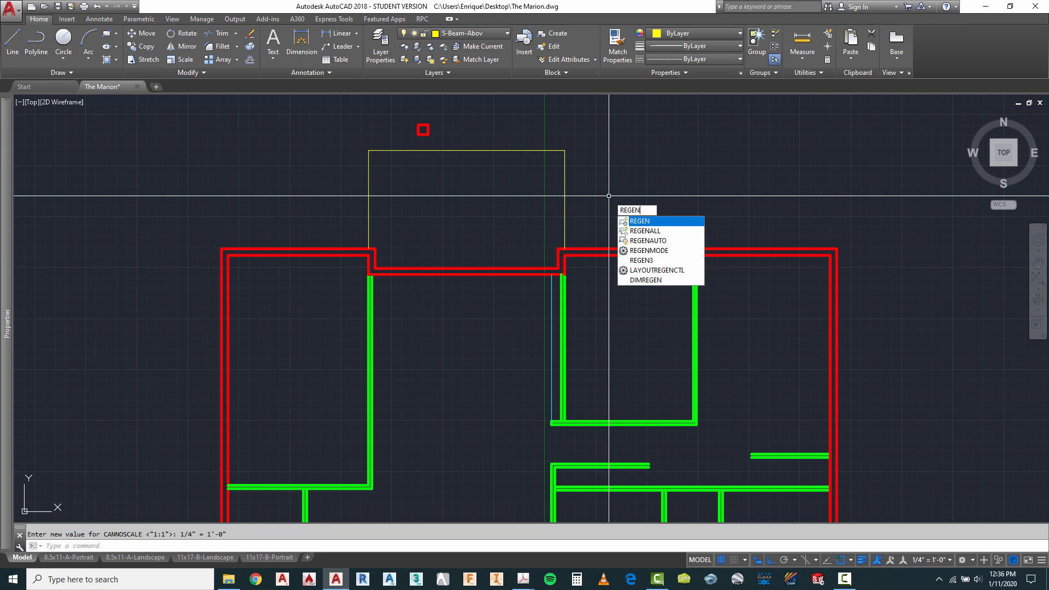
{"action": "key", "text": "Return"}
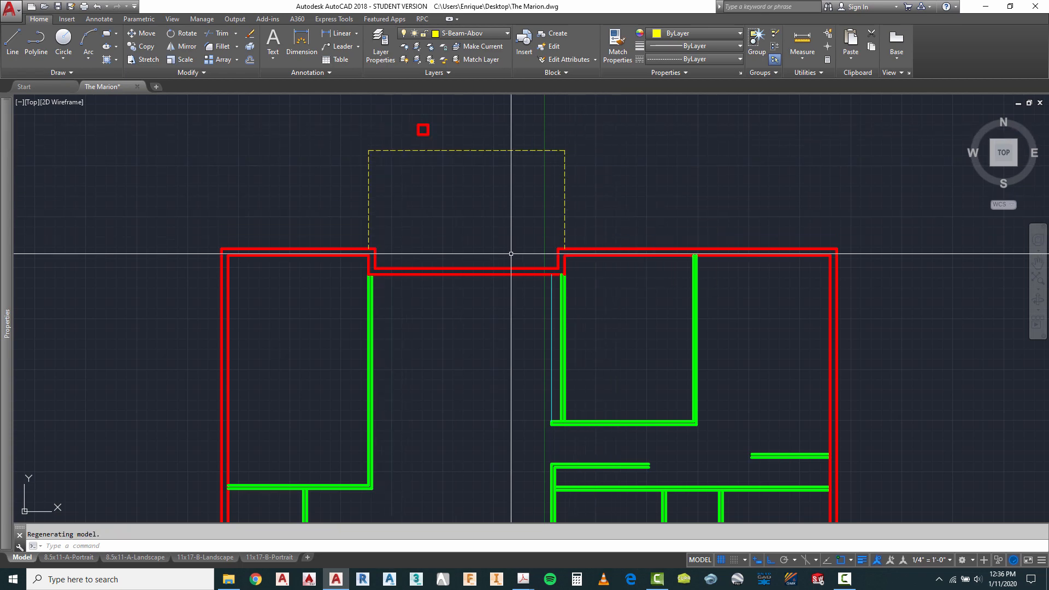
Step: Move the small red square so its upper-left corner sits on the upper-left corner of the dashed beam outline
{"action": "scroll", "coordinate": [511, 253], "scroll_direction": "up", "scroll_amount": 4}
{"action": "key", "text": "Escape"}
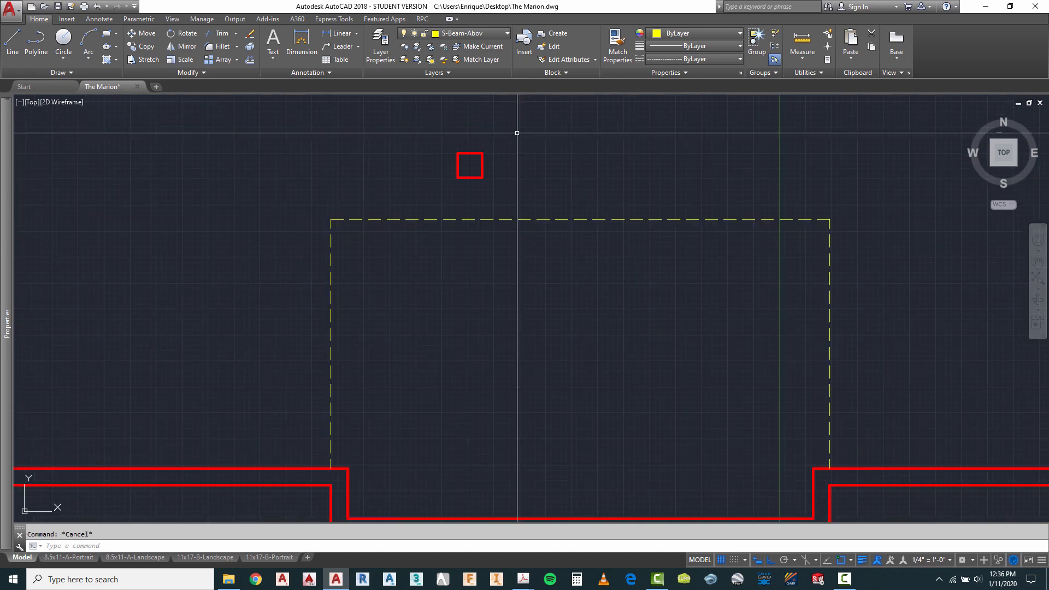
{"action": "key", "text": "Return"}
{"action": "left_click", "coordinate": [435, 134]}
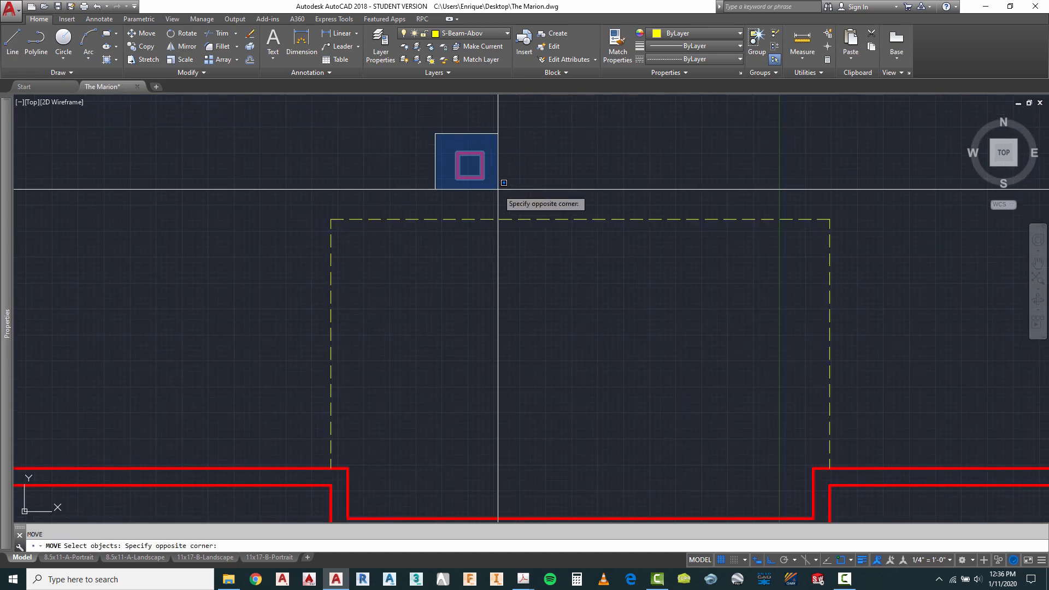
{"action": "left_click", "coordinate": [499, 186]}
{"action": "key", "text": "Return"}
{"action": "left_click", "coordinate": [457, 152]}
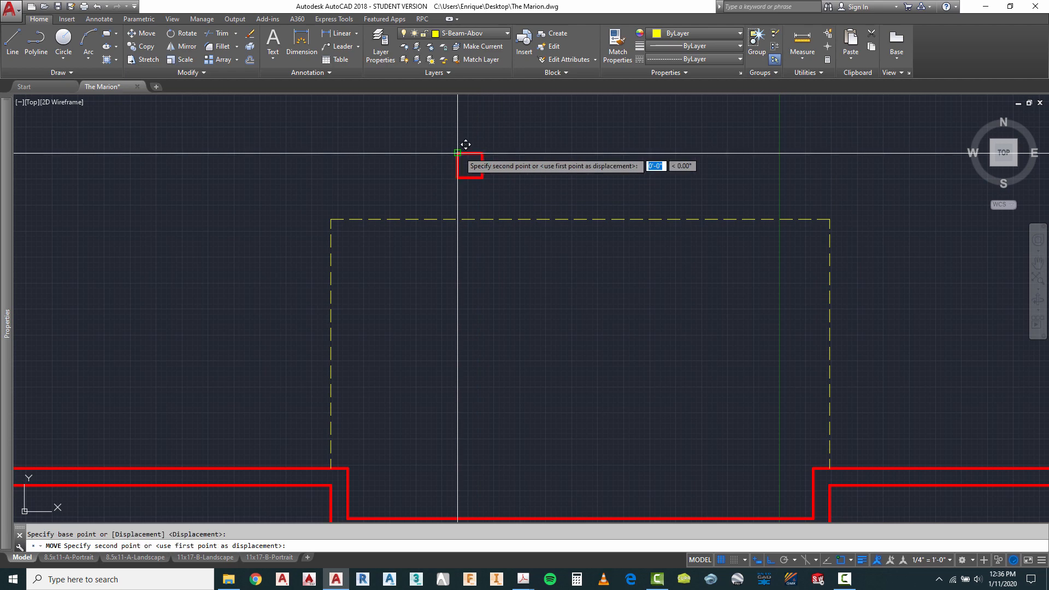
{"action": "left_click", "coordinate": [331, 219]}
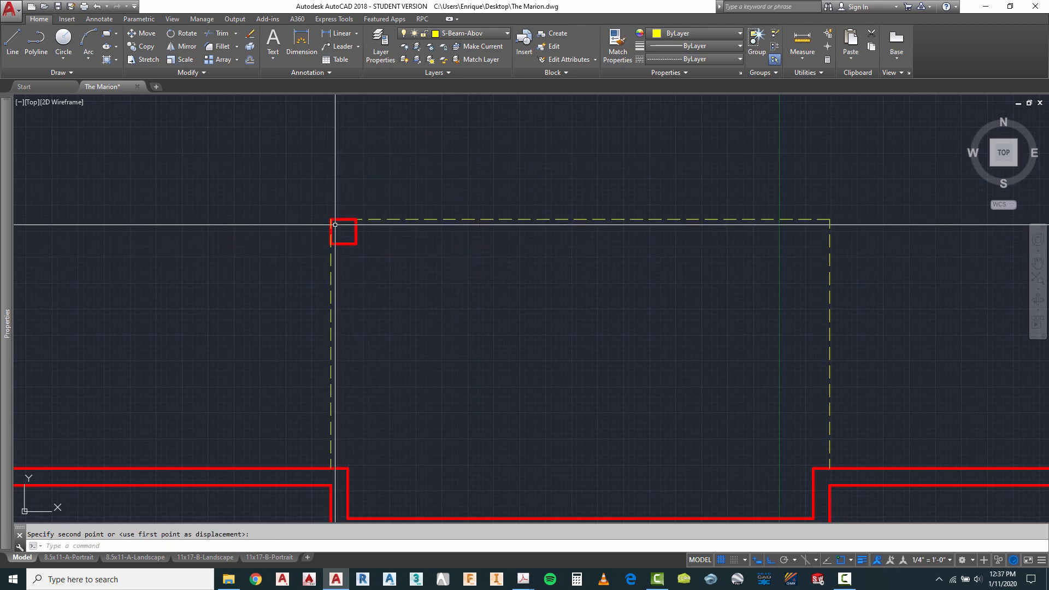
{"action": "key", "text": "Escape"}
Step: Copy the red square by its upper-right corner to the upper-right corner of the dashed beam outline
{"action": "left_click", "coordinate": [145, 49]}
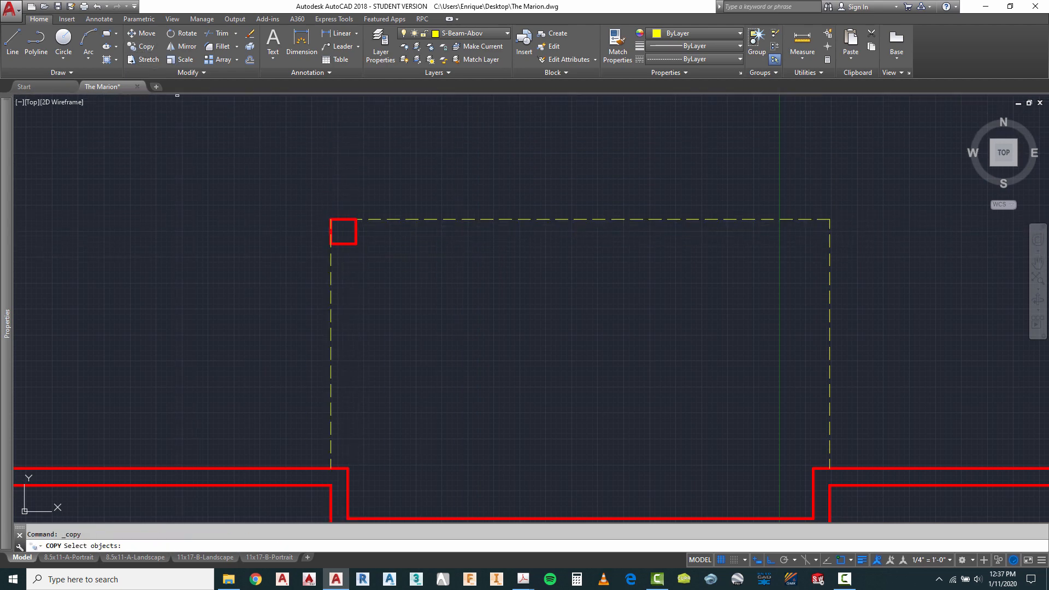
{"action": "left_click", "coordinate": [315, 212]}
{"action": "left_click", "coordinate": [365, 254]}
{"action": "key", "text": "Return"}
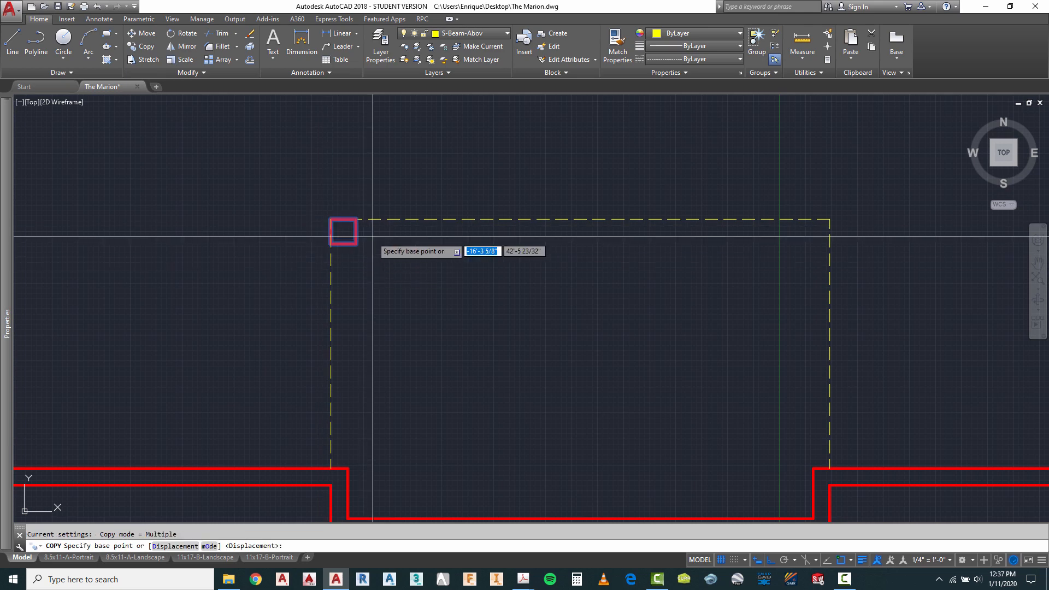
{"action": "left_click", "coordinate": [356, 219]}
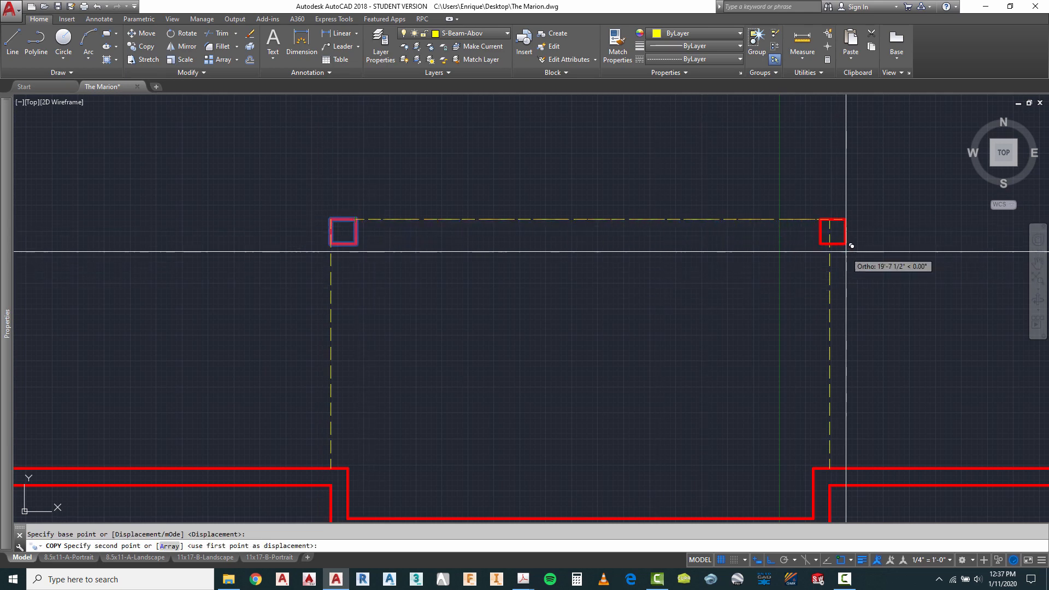
{"action": "left_click", "coordinate": [836, 219]}
{"action": "scroll", "coordinate": [544, 131], "scroll_direction": "down", "scroll_amount": 6}
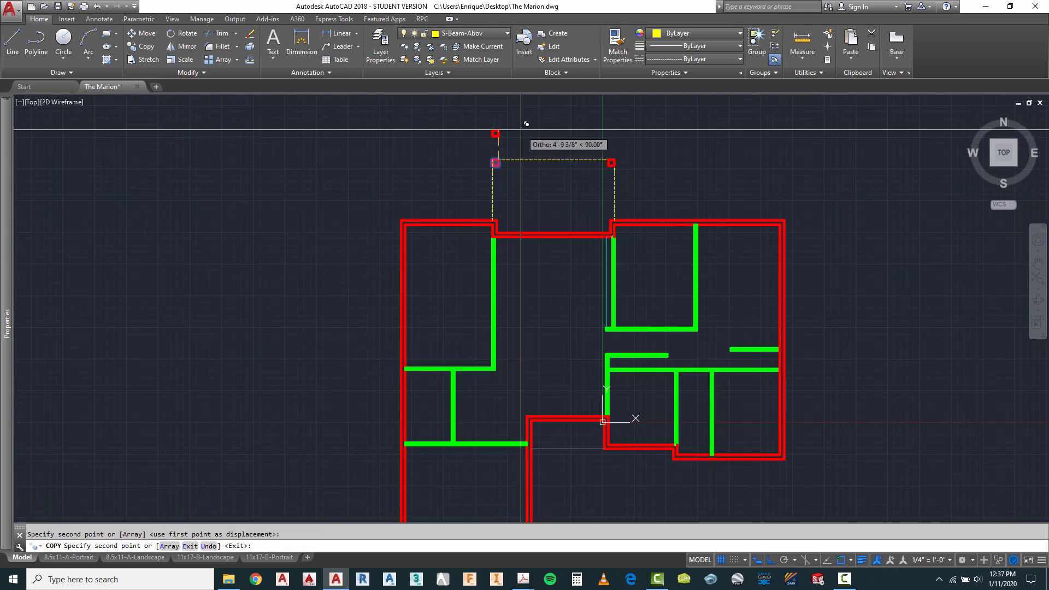
Step: Finish copying the red square and check the master bath wall dimensions in Marion Red Lines.pdf in Adobe Acrobat before returning to the AutoCAD drawing
{"action": "key", "text": "Escape"}
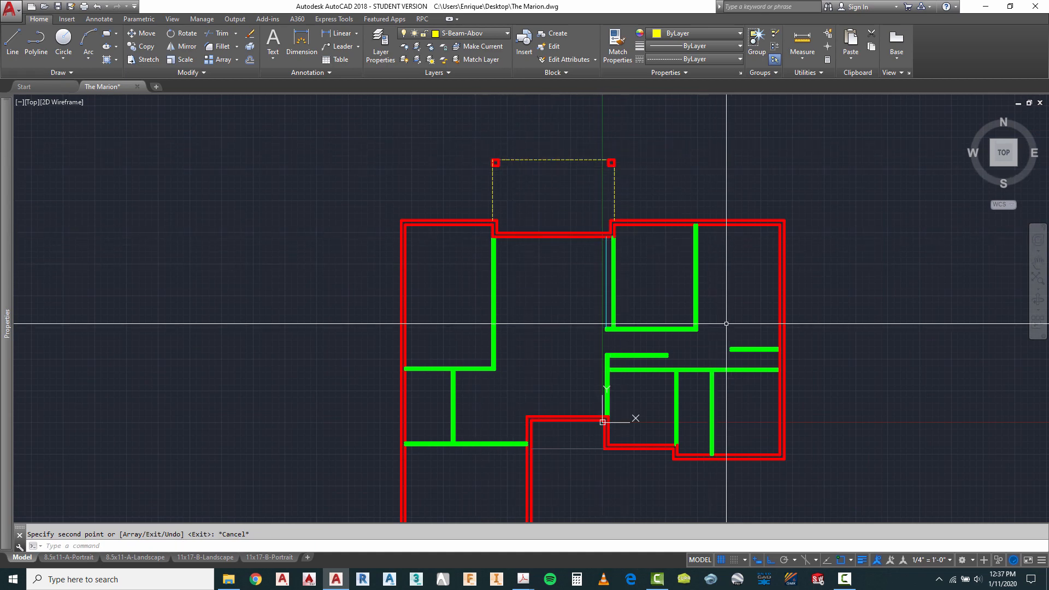
{"action": "scroll", "coordinate": [716, 323], "scroll_direction": "up", "scroll_amount": 2}
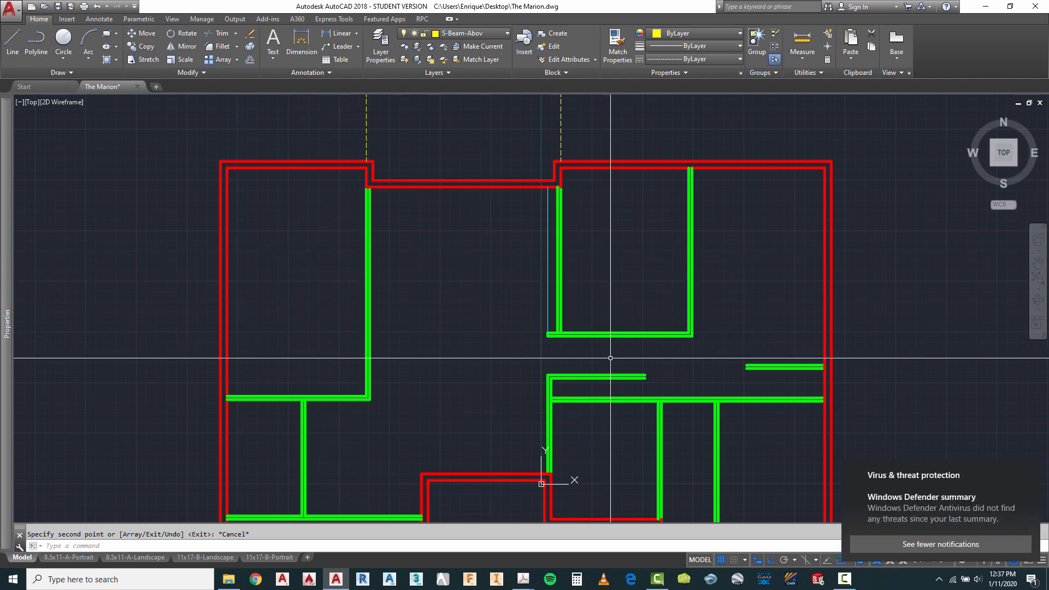
{"action": "left_click", "coordinate": [1031, 471]}
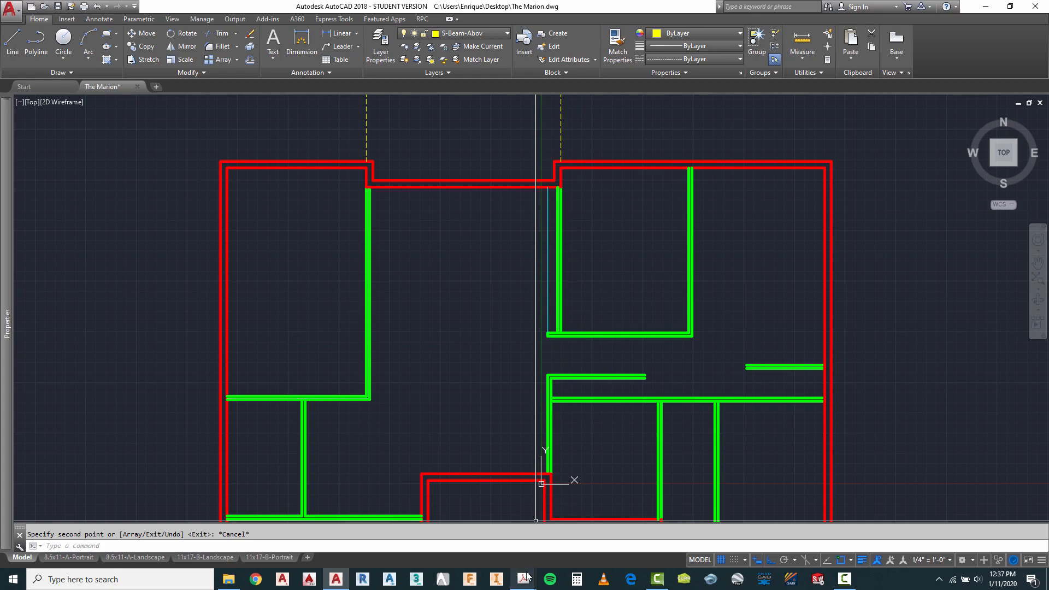
{"action": "mouse_move", "coordinate": [527, 576]}
{"action": "left_click", "coordinate": [523, 541]}
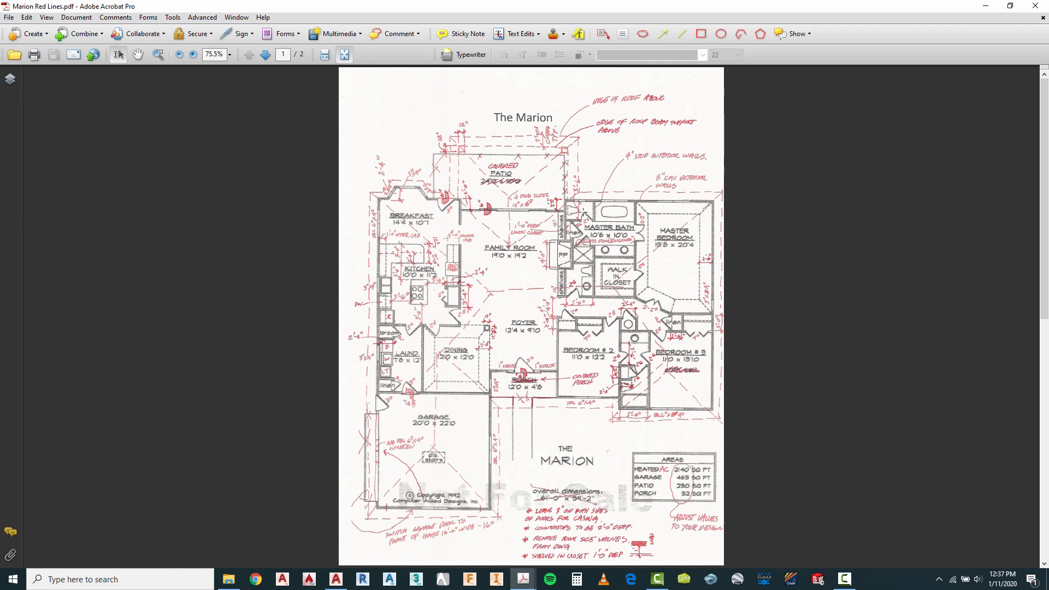
{"action": "left_click", "coordinate": [336, 579]}
Step: Offset the right face of the interior wall between family room and master bath by 5'6" to both sides
{"action": "scroll", "coordinate": [557, 323], "scroll_direction": "up", "scroll_amount": 3}
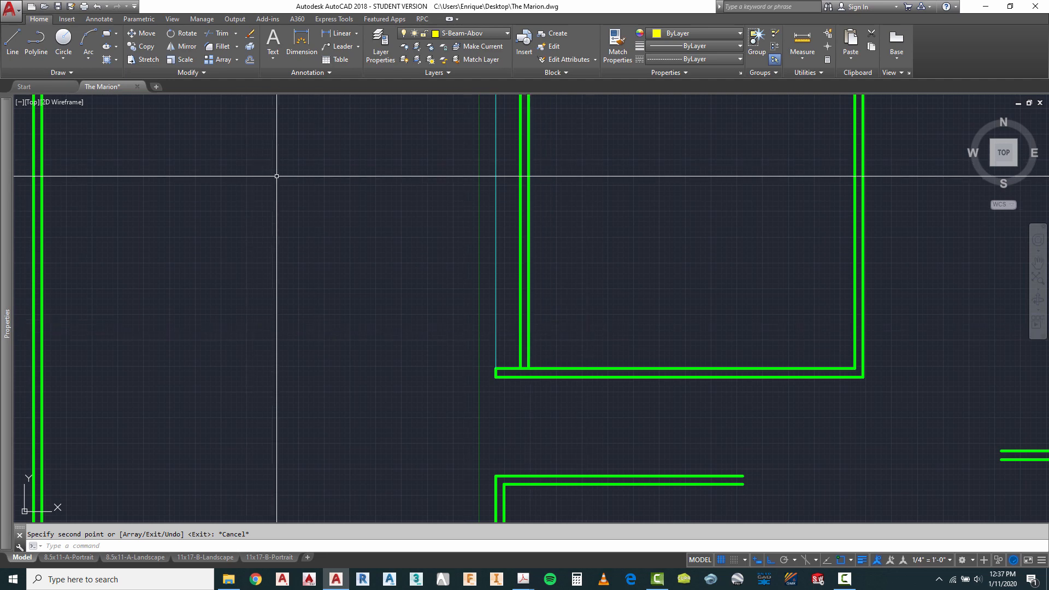
{"action": "left_click", "coordinate": [249, 59]}
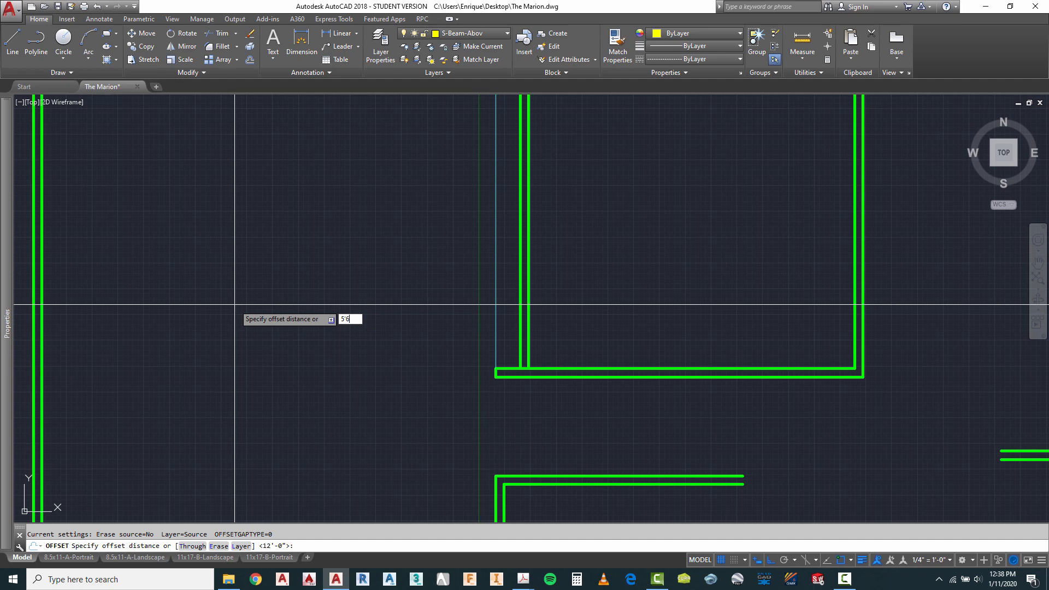
{"action": "key", "text": "Return"}
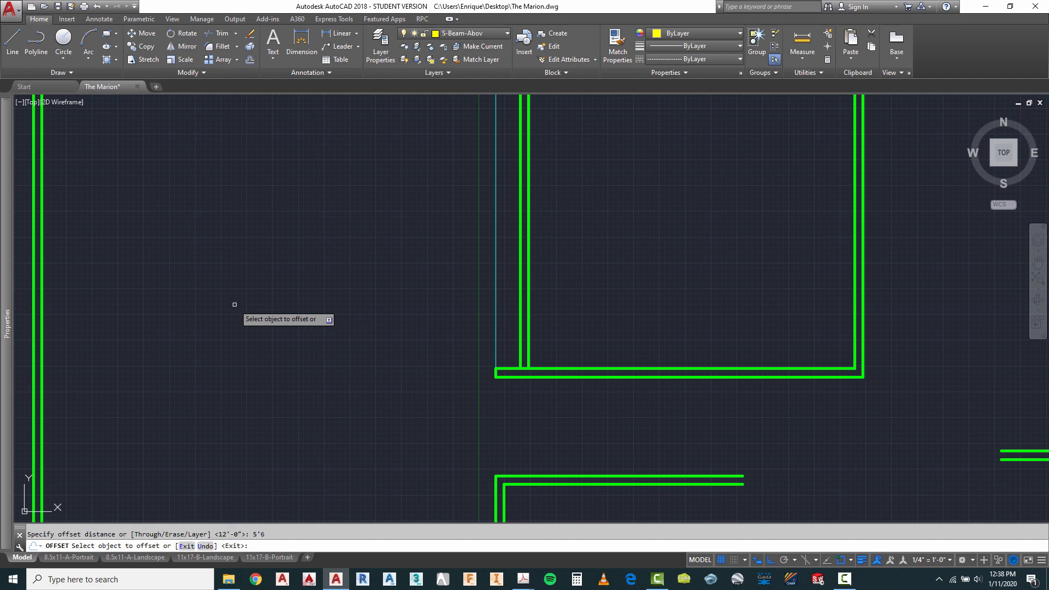
{"action": "left_click", "coordinate": [527, 299]}
{"action": "left_click", "coordinate": [481, 298]}
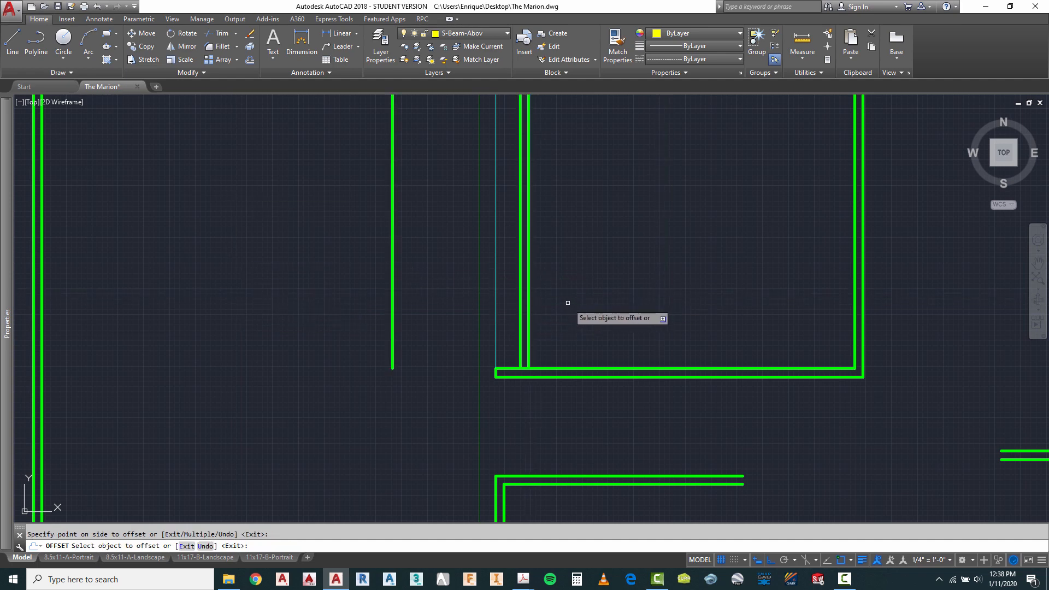
{"action": "left_click", "coordinate": [528, 294]}
{"action": "left_click", "coordinate": [545, 294]}
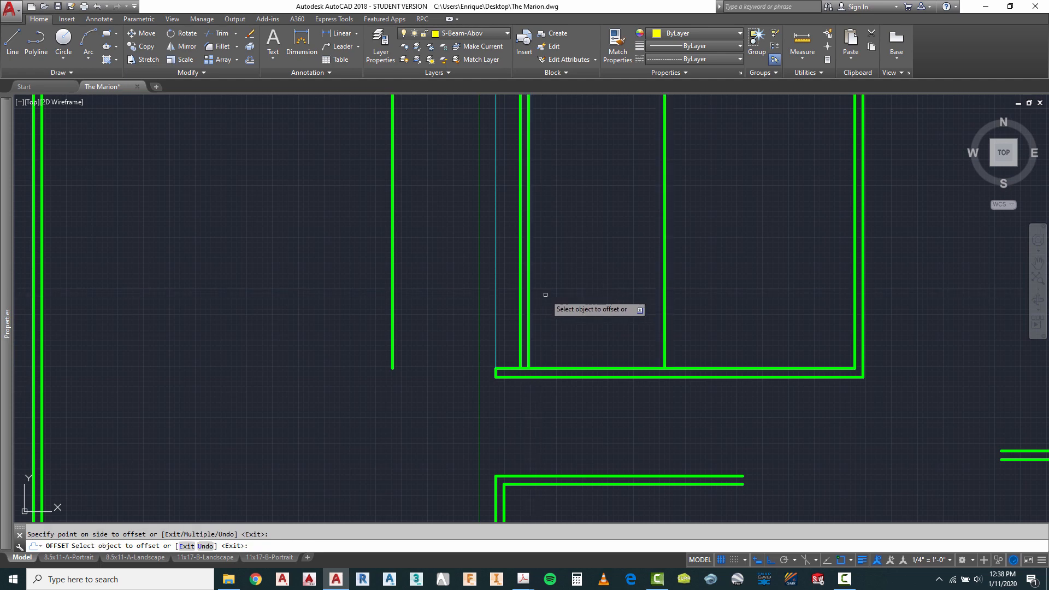
{"action": "key", "text": "Escape"}
{"action": "key", "text": "Escape"}
Step: Delete the offset wall line on the family room side
{"action": "left_click", "coordinate": [437, 298]}
{"action": "left_click", "coordinate": [318, 333]}
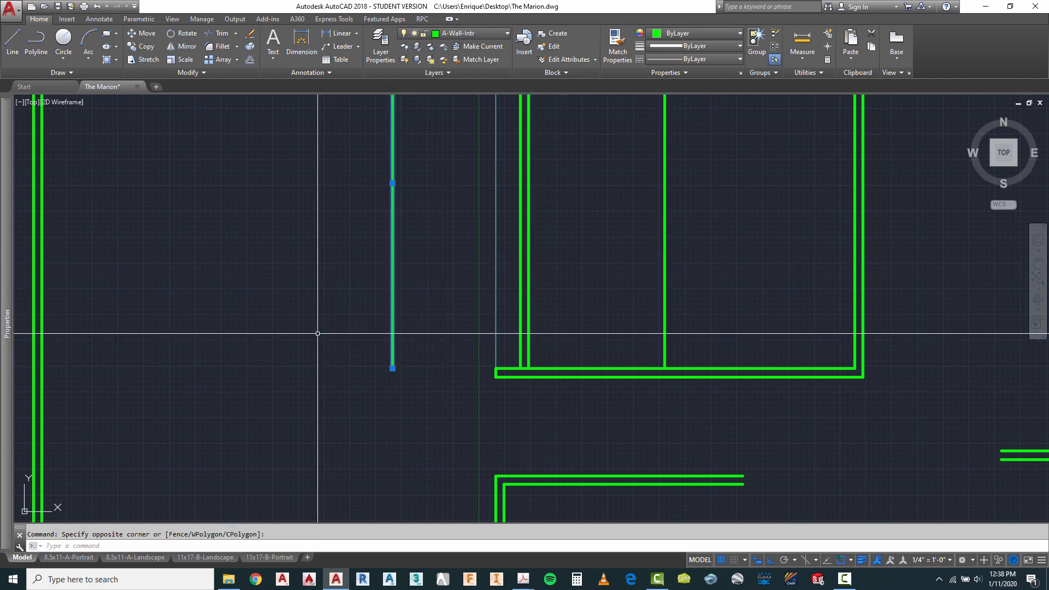
{"action": "key", "text": "Delete"}
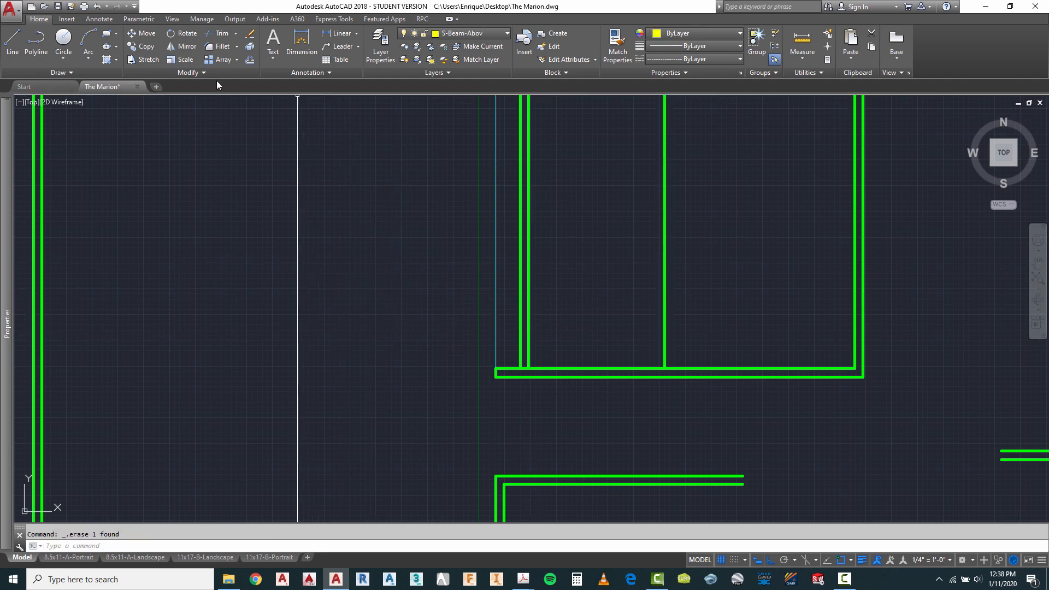
Step: Offset the new vertical line inside the master bath 4" to the right to form a partition wall
{"action": "key", "text": "o"}
{"action": "key", "text": "Return"}
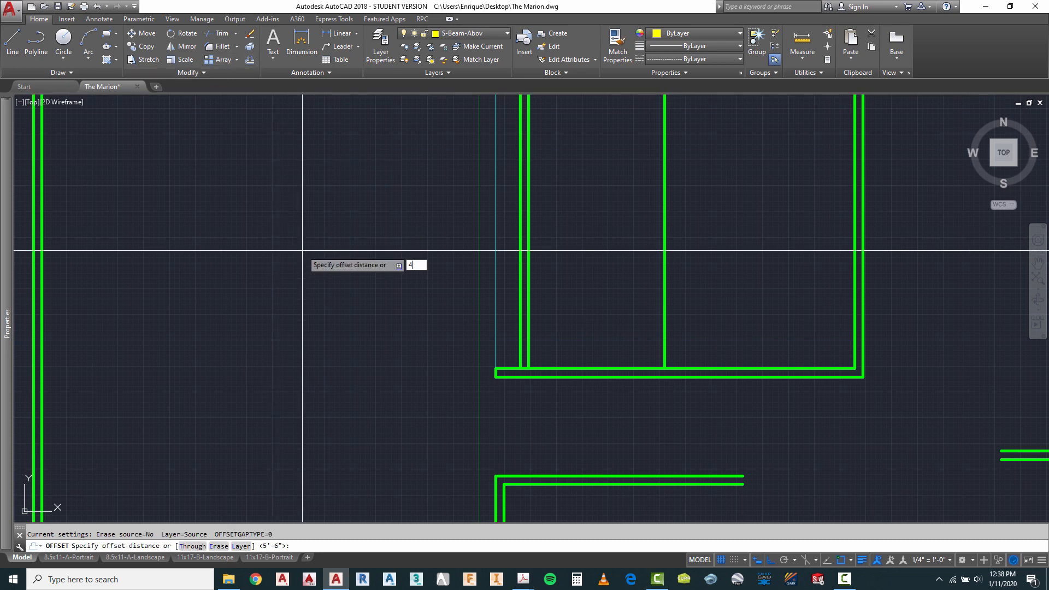
{"action": "type", "text": "4"}
{"action": "key", "text": "Return"}
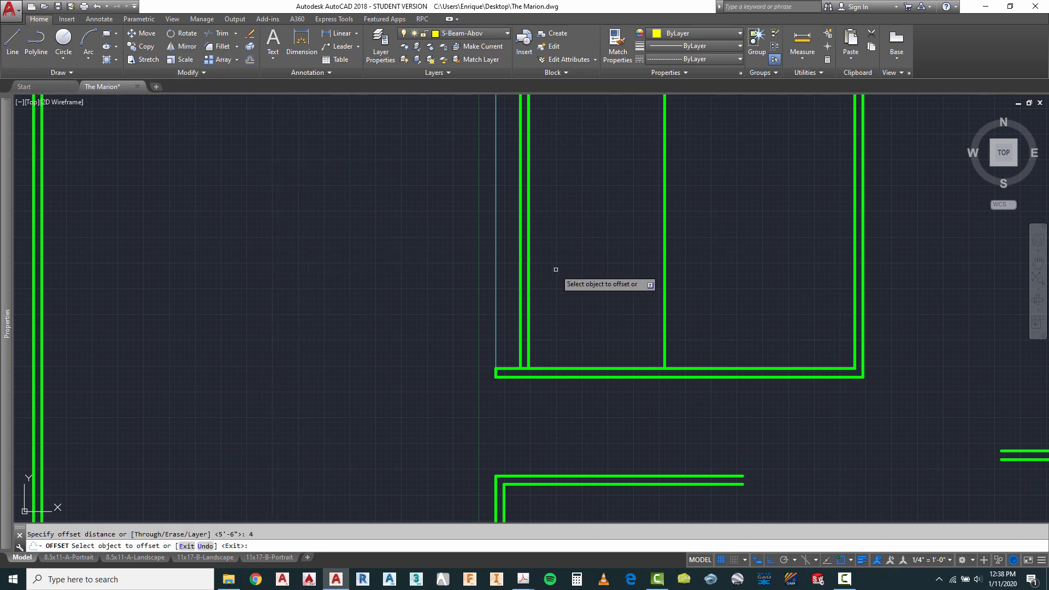
{"action": "left_click", "coordinate": [662, 262]}
{"action": "left_click", "coordinate": [679, 267]}
{"action": "scroll", "coordinate": [587, 378], "scroll_direction": "down", "scroll_amount": 3}
{"action": "scroll", "coordinate": [596, 240], "scroll_direction": "up", "scroll_amount": 5}
{"action": "key", "text": "Escape"}
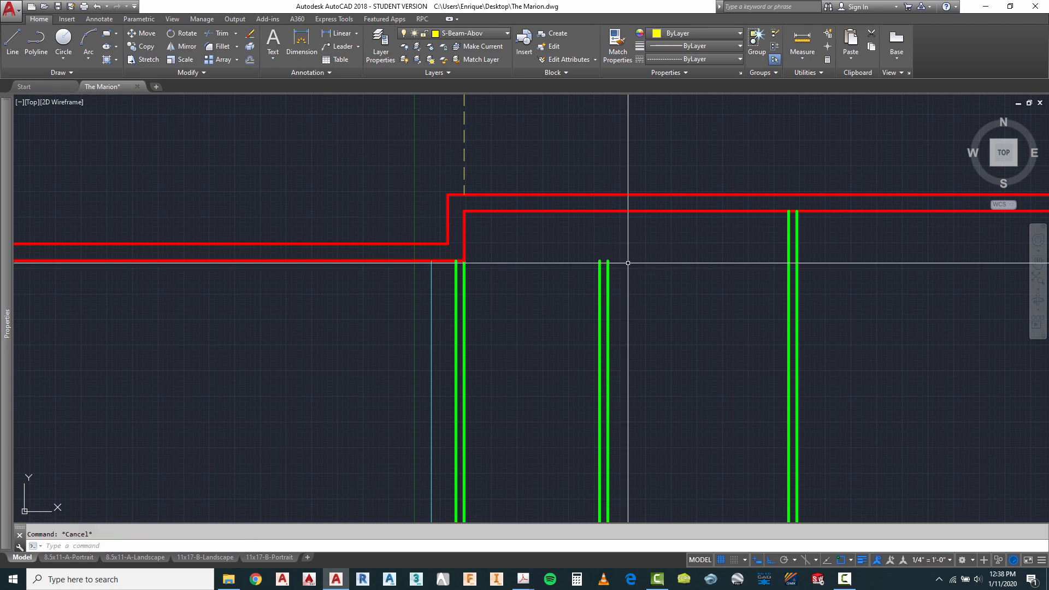
Step: Extend both lines of the new vertical partition up to the inner face of the exterior wall
{"action": "type", "text": "e"}
{"action": "key", "text": "Return"}
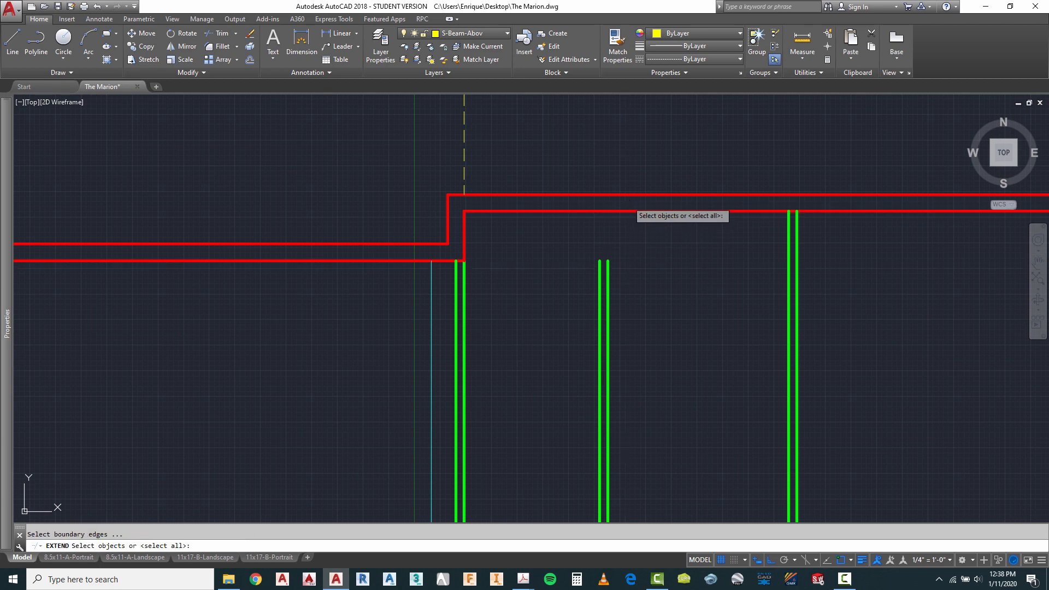
{"action": "left_click", "coordinate": [629, 198]}
{"action": "left_click", "coordinate": [609, 225]}
{"action": "key", "text": "Return"}
{"action": "left_click", "coordinate": [614, 249]}
{"action": "left_click", "coordinate": [585, 273]}
{"action": "scroll", "coordinate": [586, 219], "scroll_direction": "down", "scroll_amount": 4}
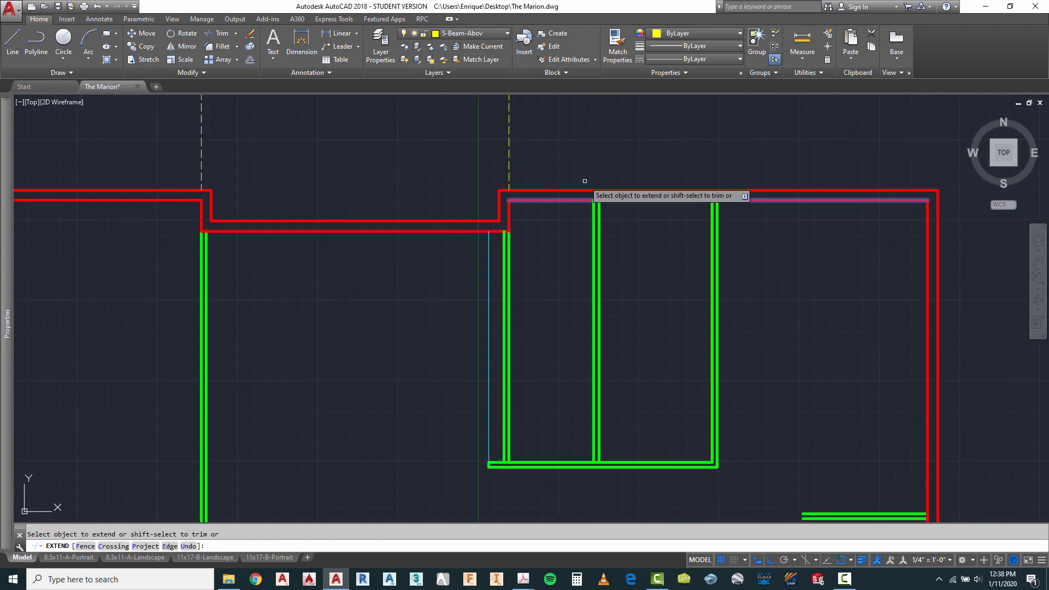
{"action": "key", "text": "Escape"}
Step: Consult Marion Red Lines.pdf and offset the inner face of the exterior wall above the master bath 3'6" downward into the room
{"action": "scroll", "coordinate": [583, 227], "scroll_direction": "up", "scroll_amount": 4}
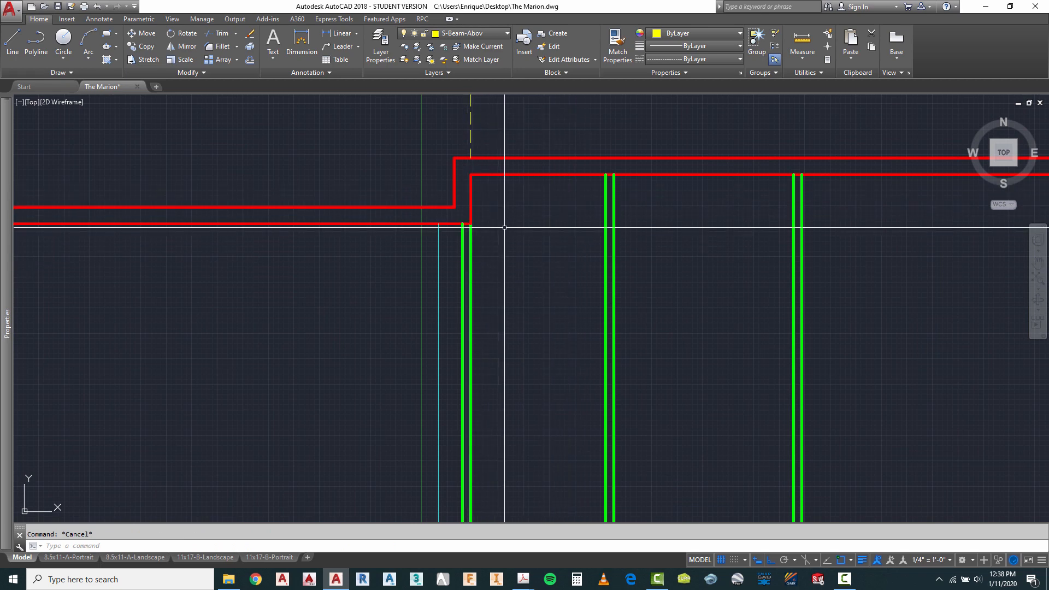
{"action": "mouse_move", "coordinate": [523, 580]}
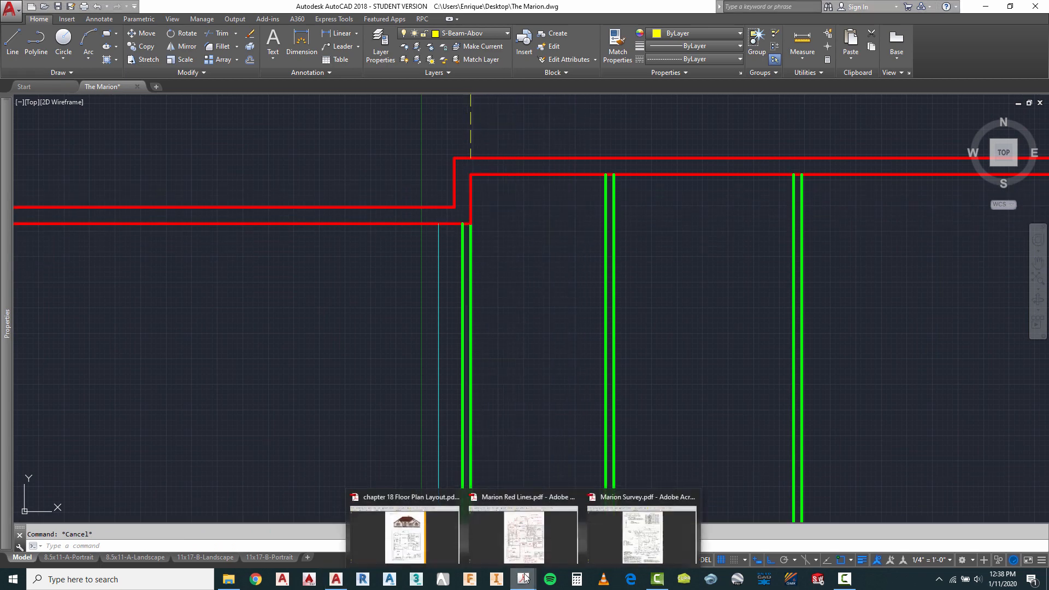
{"action": "left_click", "coordinate": [520, 551]}
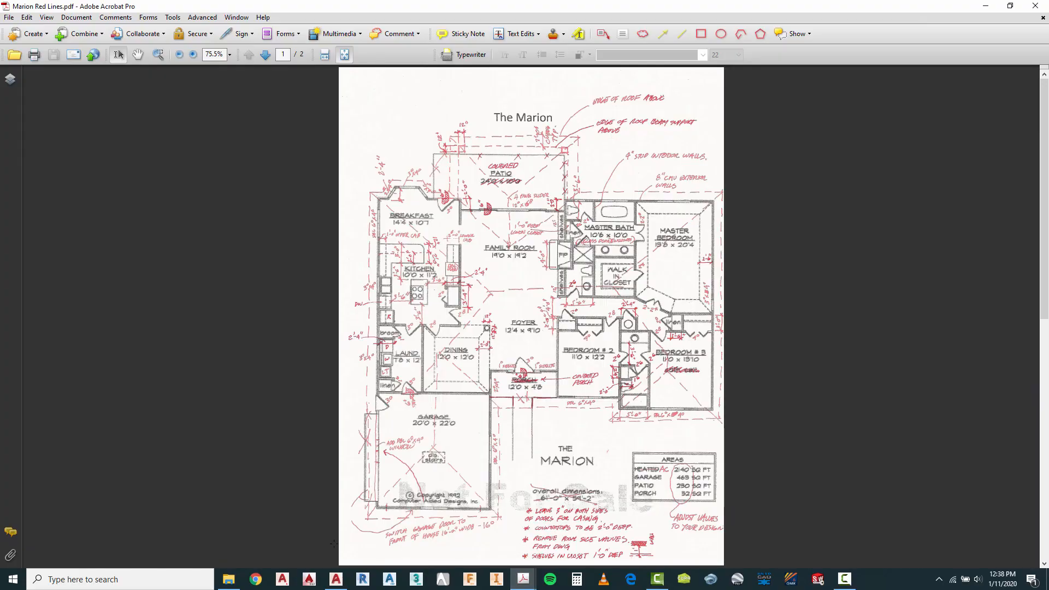
{"action": "left_click", "coordinate": [338, 579]}
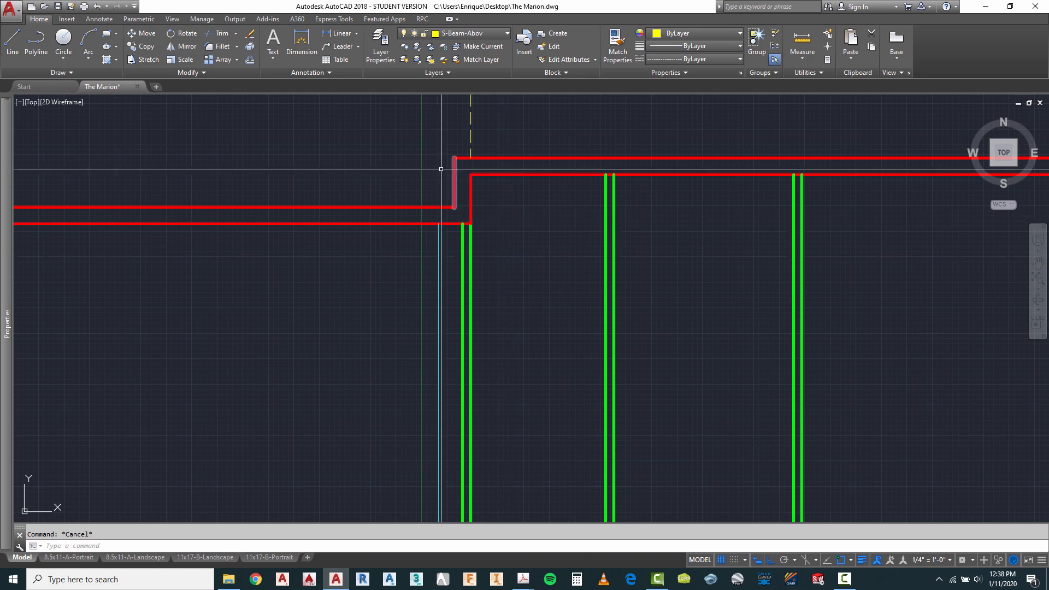
{"action": "left_click", "coordinate": [253, 62]}
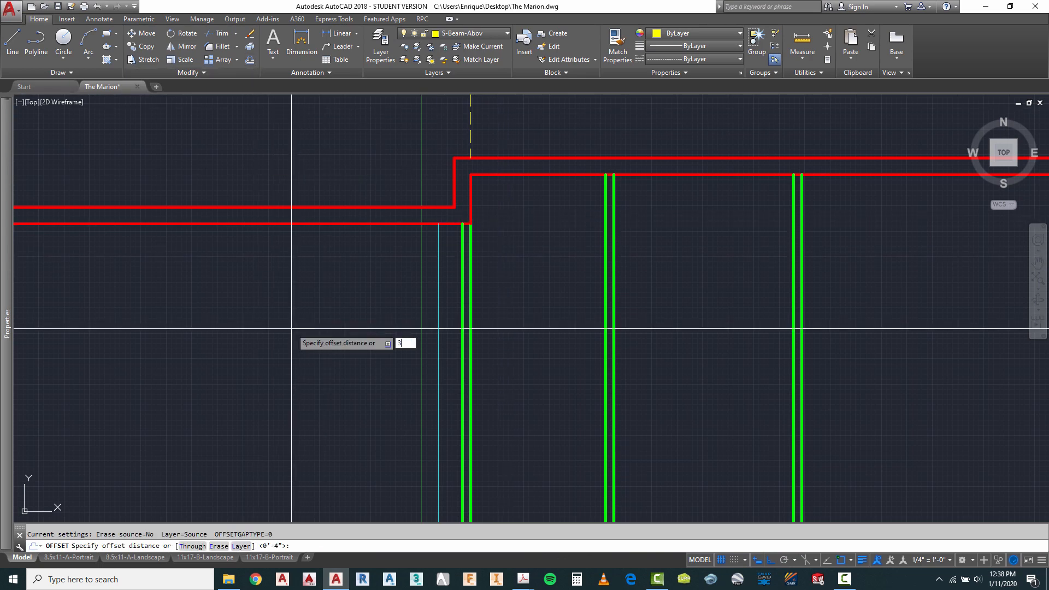
{"action": "type", "text": "3'6"}
{"action": "key", "text": "Return"}
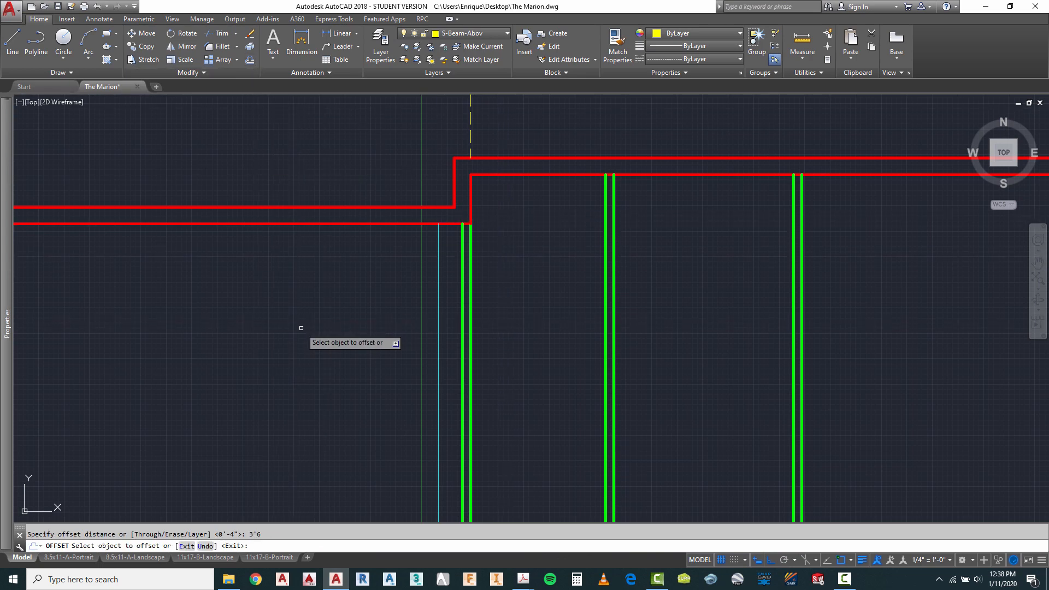
{"action": "left_click", "coordinate": [554, 176]}
{"action": "left_click", "coordinate": [554, 216]}
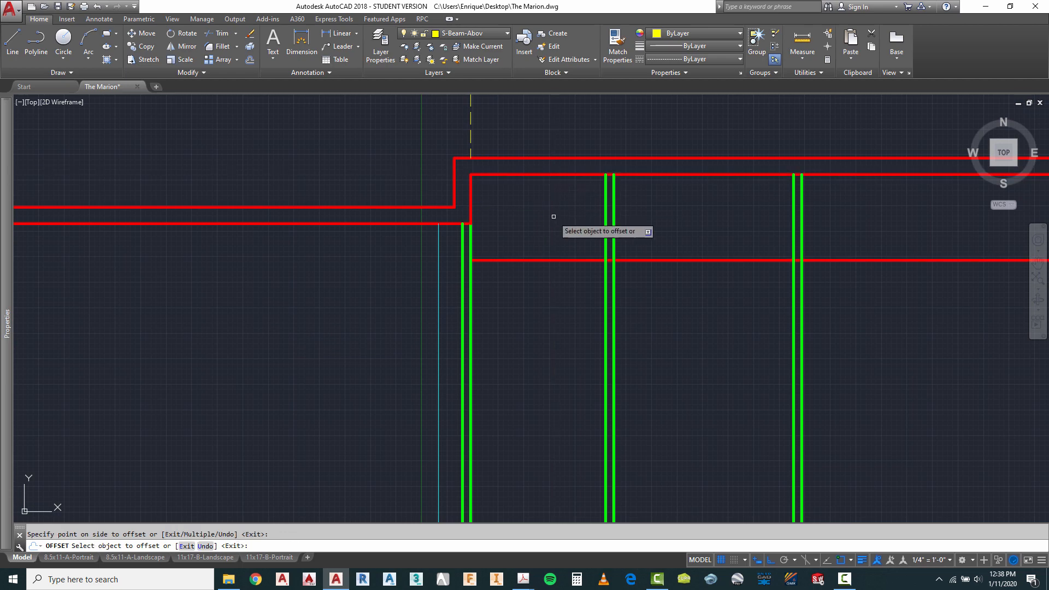
{"action": "key", "text": "Escape"}
Step: Offset the new horizontal line 4" downward to give the cross wall its thickness
{"action": "type", "text": "o"}
{"action": "key", "text": "Return"}
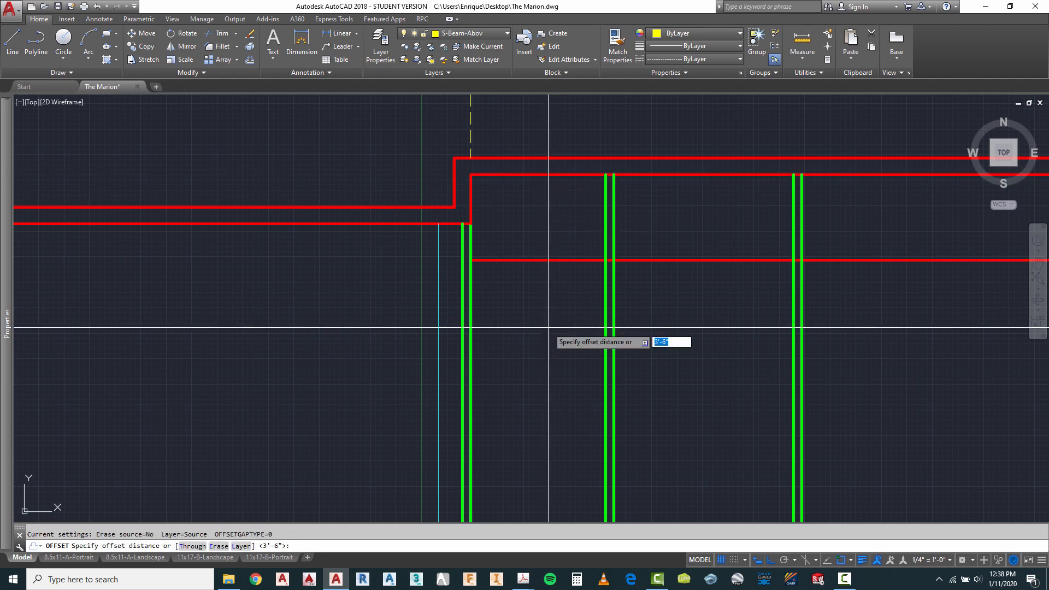
{"action": "type", "text": "4"}
{"action": "key", "text": "Return"}
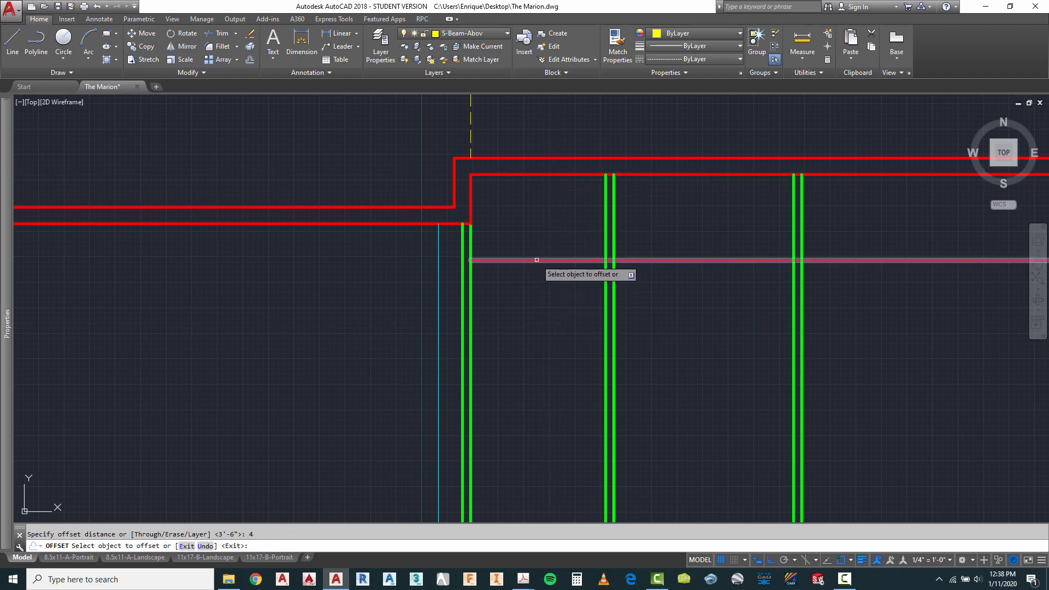
{"action": "left_click", "coordinate": [549, 260]}
{"action": "left_click", "coordinate": [548, 310]}
{"action": "key", "text": "Escape"}
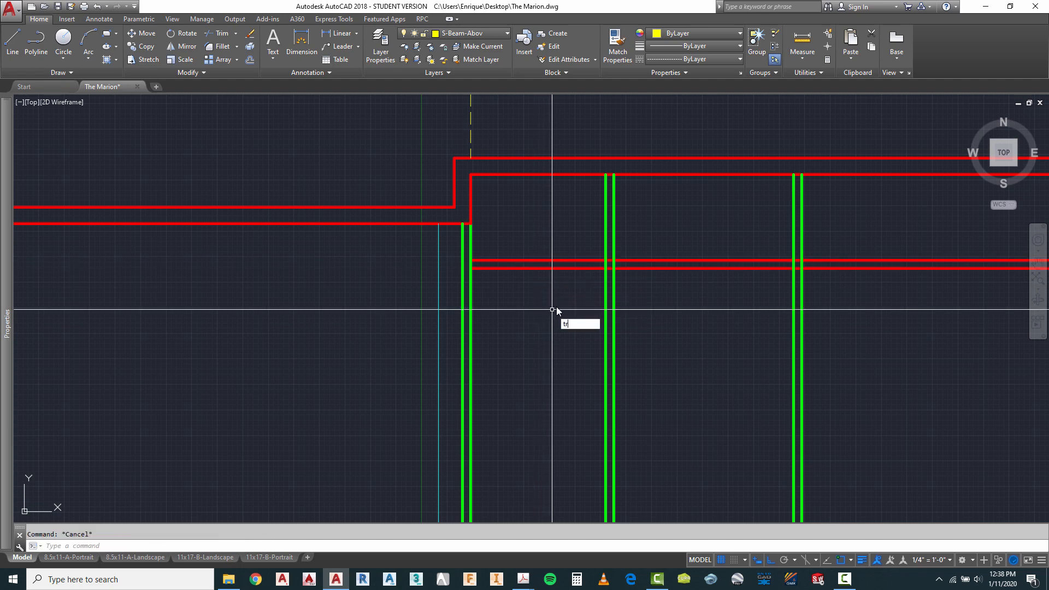
Step: Assign the two horizontal cross wall lines to the A-Wall-Intr layer
{"action": "key", "text": "Escape"}
{"action": "left_click", "coordinate": [569, 231]}
{"action": "left_click", "coordinate": [549, 283]}
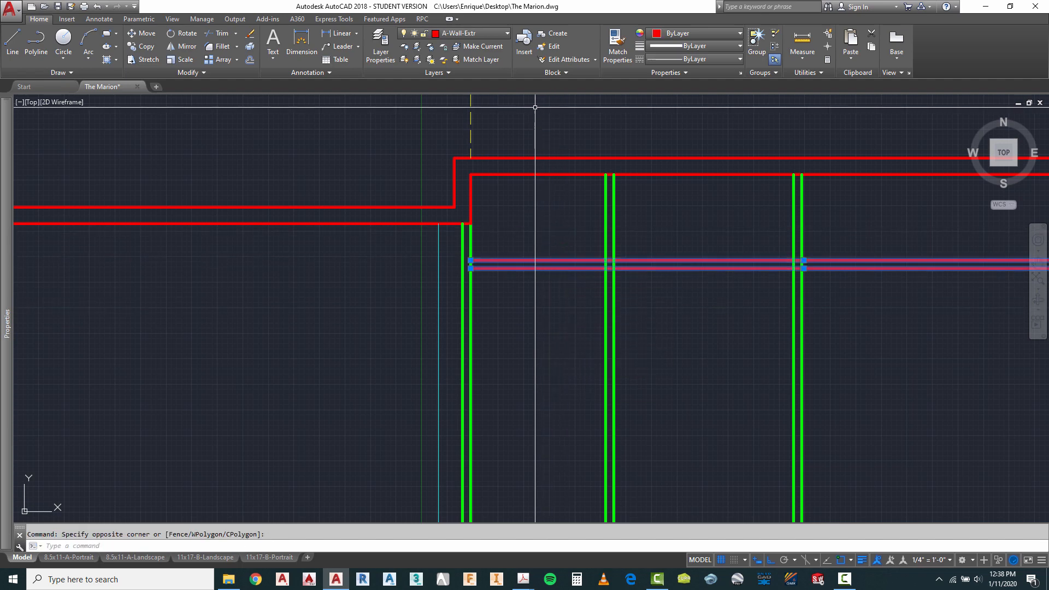
{"action": "left_click", "coordinate": [494, 31]}
{"action": "left_click", "coordinate": [477, 113]}
{"action": "key", "text": "Escape"}
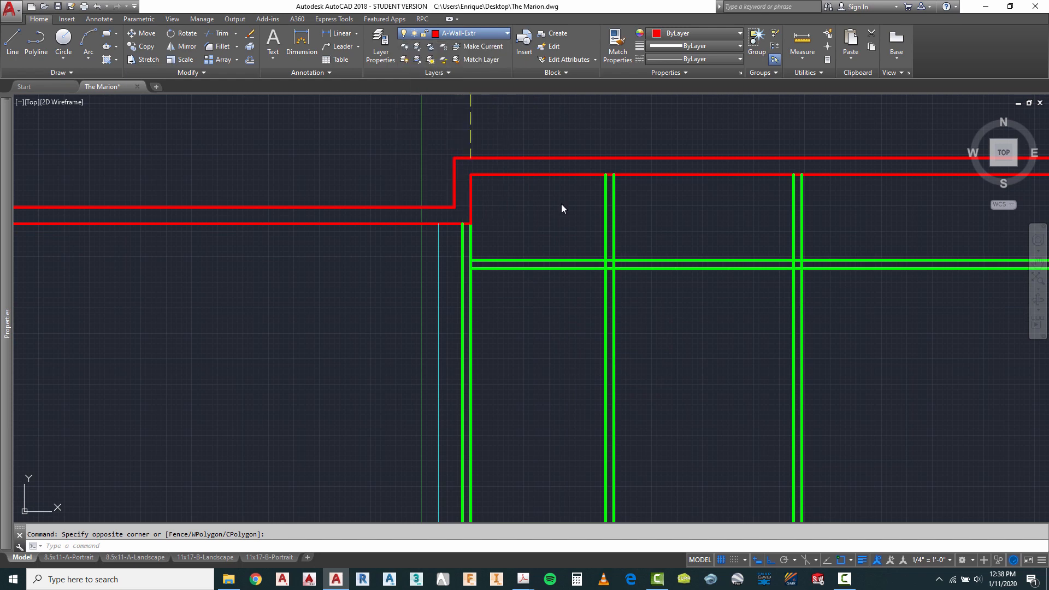
{"action": "key", "text": "Escape"}
Step: Trim the two horizontal wall lines beyond the left face of the new vertical partition
{"action": "type", "text": "tr"}
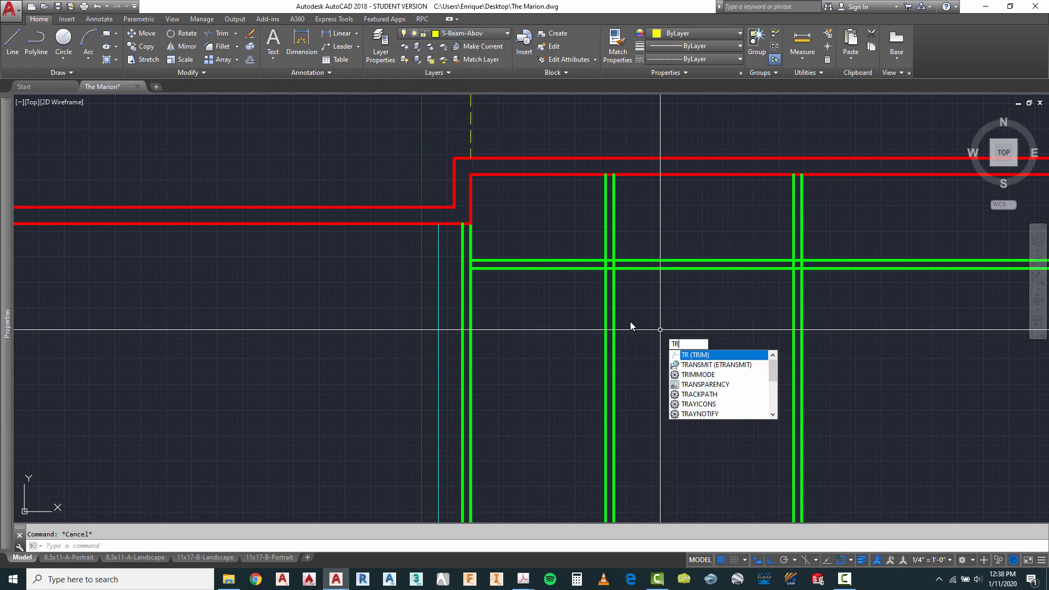
{"action": "key", "text": "Return"}
{"action": "scroll", "coordinate": [606, 253], "scroll_direction": "up", "scroll_amount": 3}
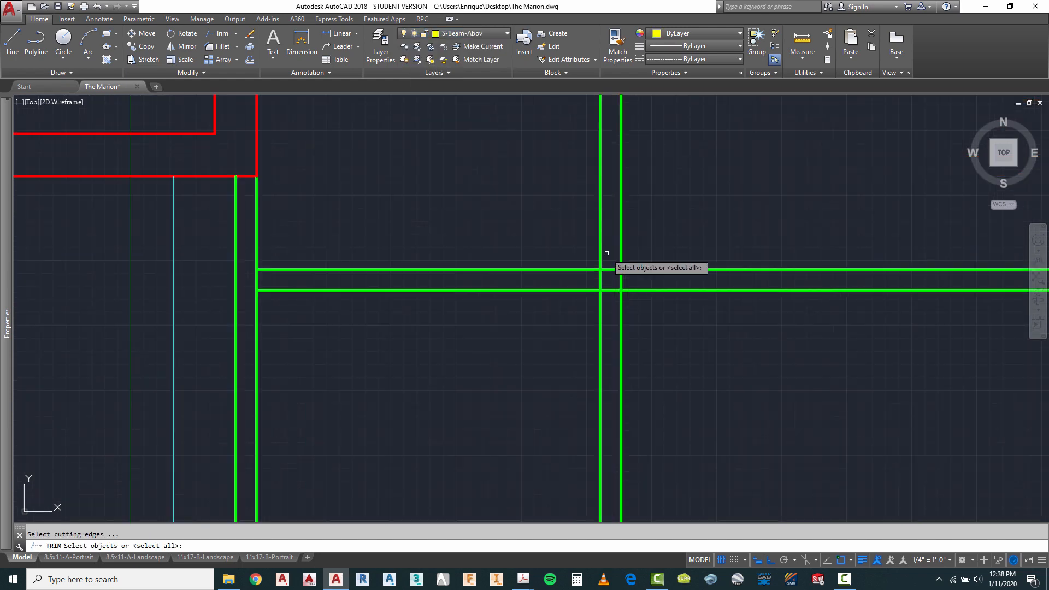
{"action": "left_click", "coordinate": [603, 254]}
{"action": "key", "text": "Return"}
{"action": "left_click", "coordinate": [675, 241]}
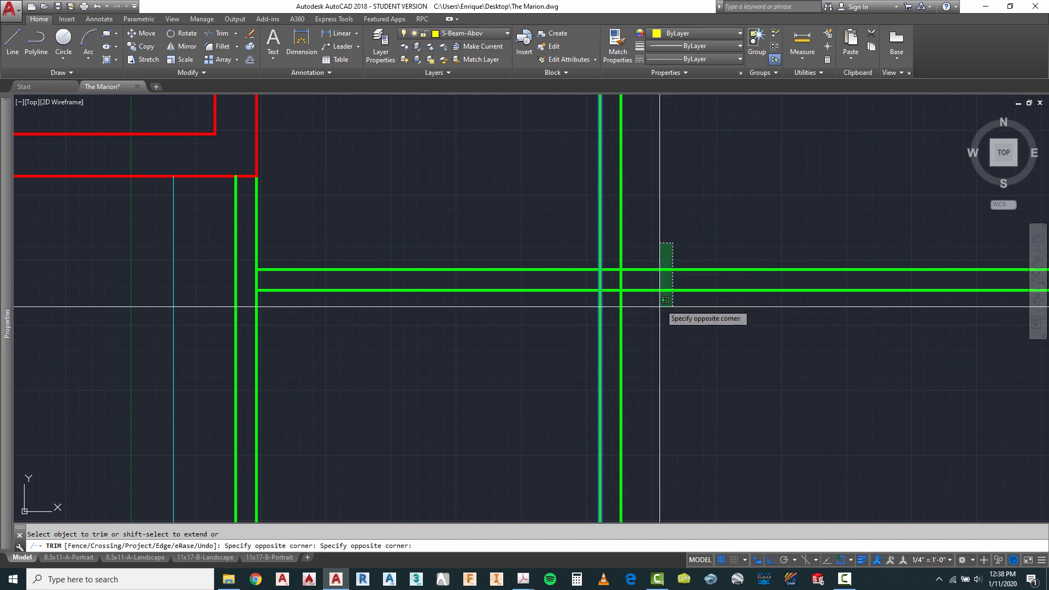
{"action": "left_click", "coordinate": [658, 309]}
{"action": "key", "text": "Escape"}
{"action": "scroll", "coordinate": [614, 145], "scroll_direction": "down", "scroll_amount": 4}
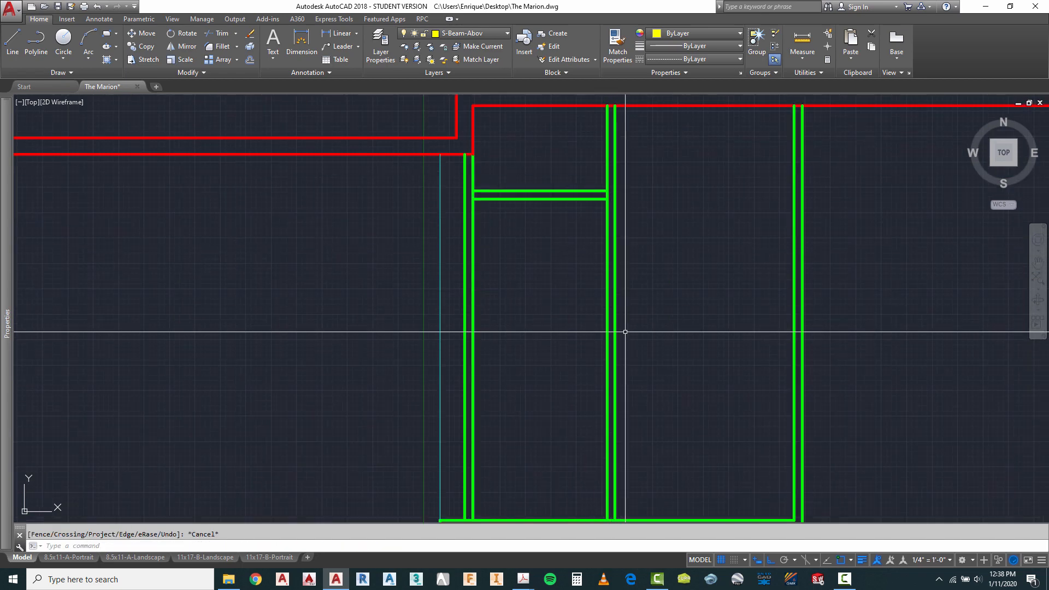
Step: Make DEFPOINTS the current layer and draw a guide line from the cross wall's lower edge to the left face of the right partition
{"action": "scroll", "coordinate": [659, 305], "scroll_direction": "down", "scroll_amount": 2}
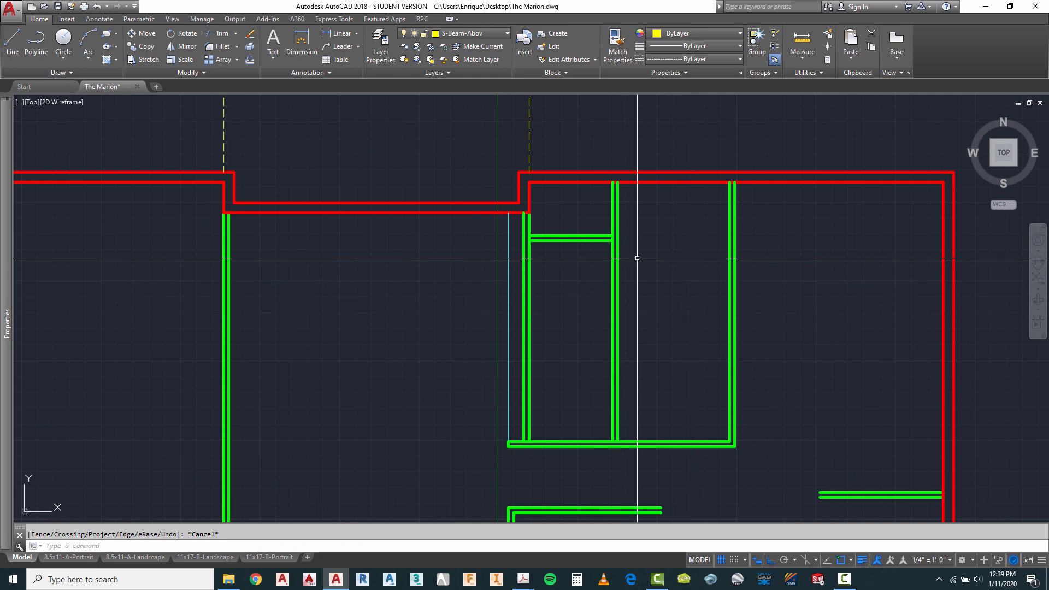
{"action": "scroll", "coordinate": [621, 258], "scroll_direction": "up", "scroll_amount": 2}
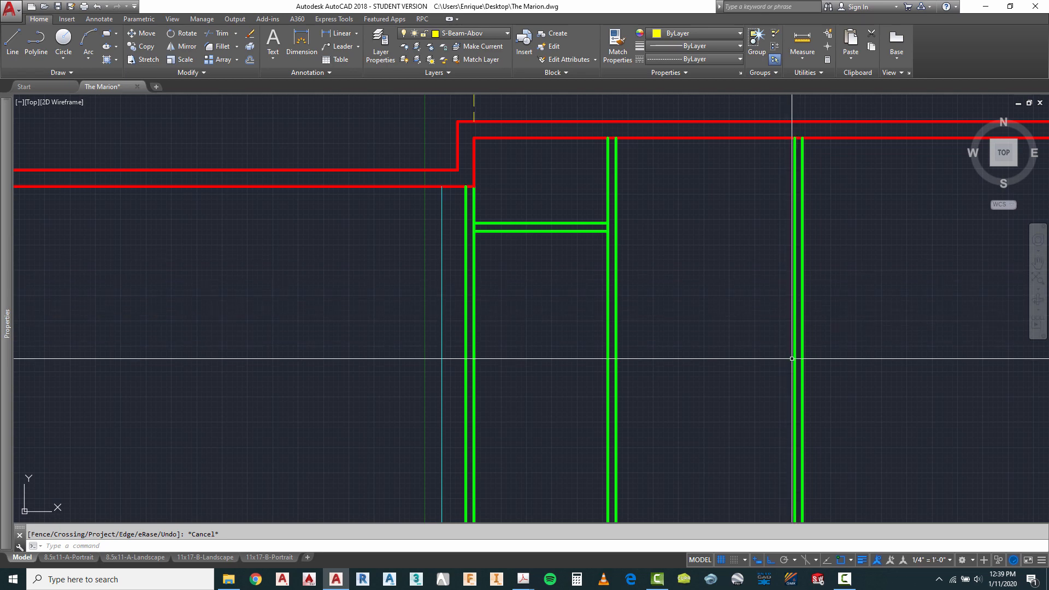
{"action": "left_click", "coordinate": [460, 35]}
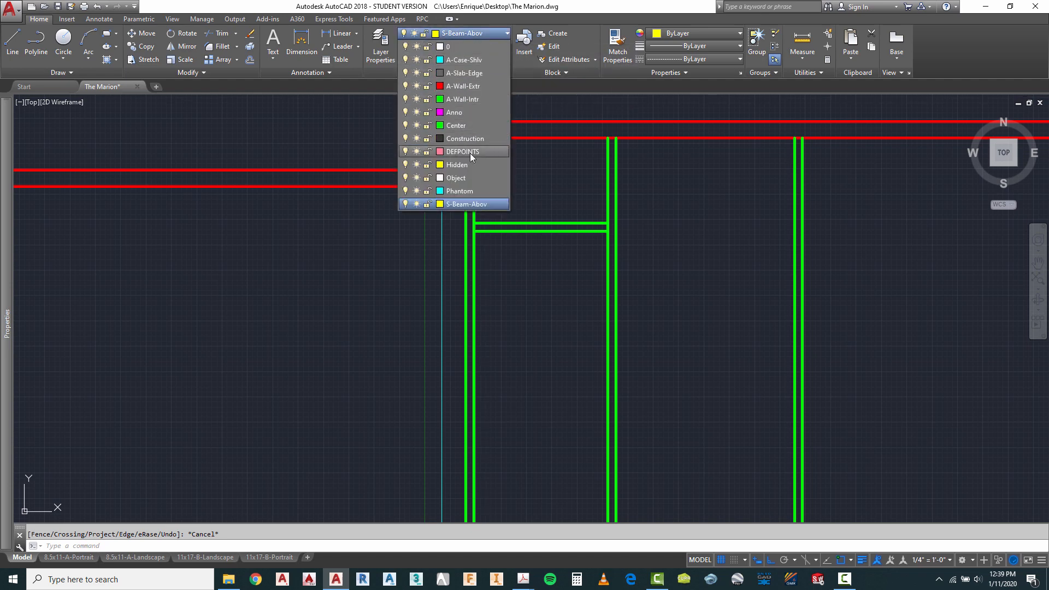
{"action": "left_click", "coordinate": [471, 154]}
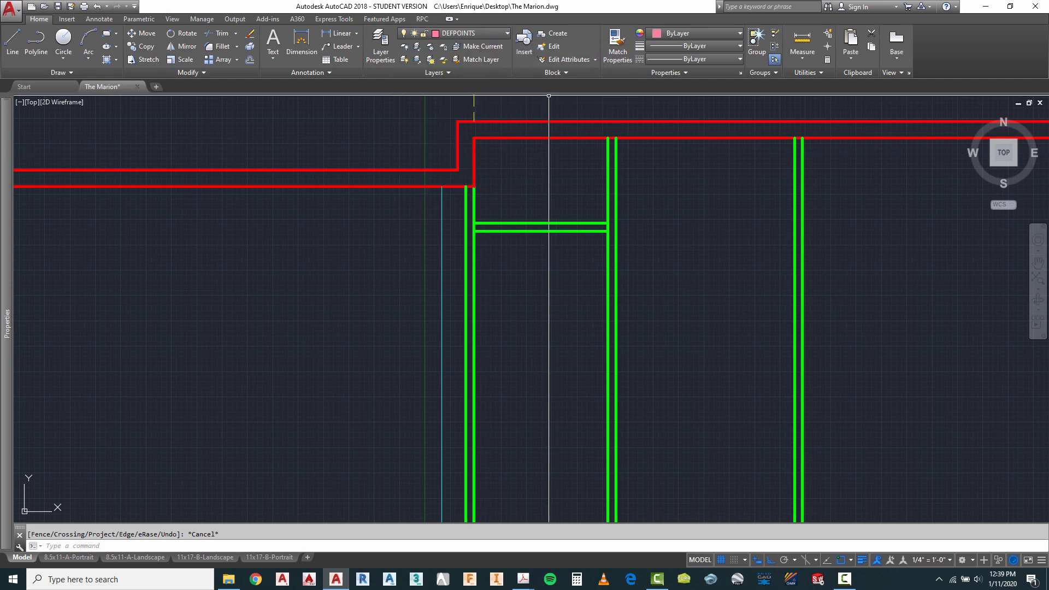
{"action": "left_click", "coordinate": [13, 44]}
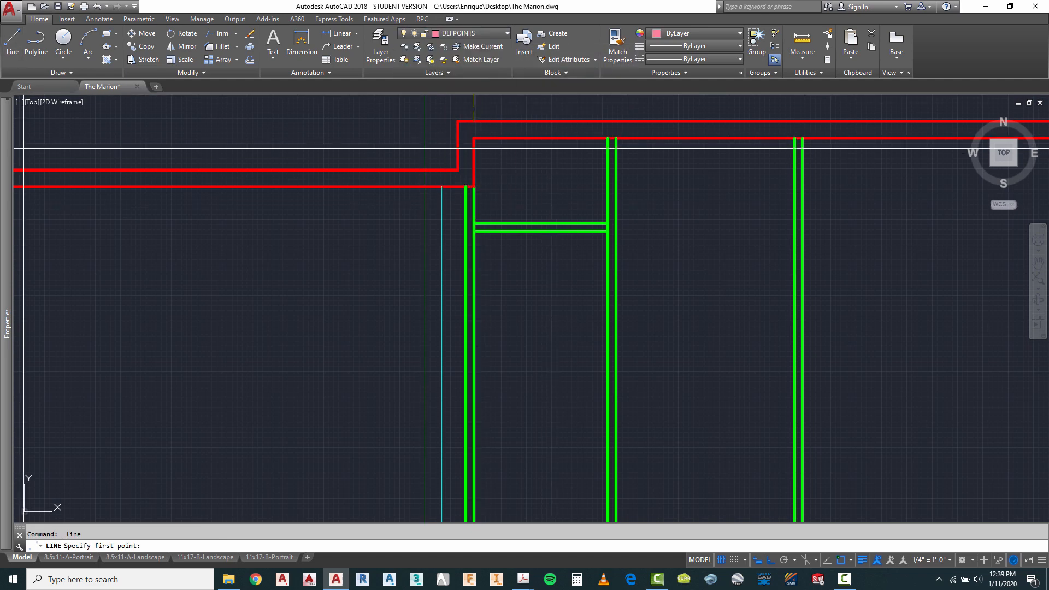
{"action": "left_click", "coordinate": [608, 231]}
{"action": "left_click", "coordinate": [794, 231]}
{"action": "key", "text": "Escape"}
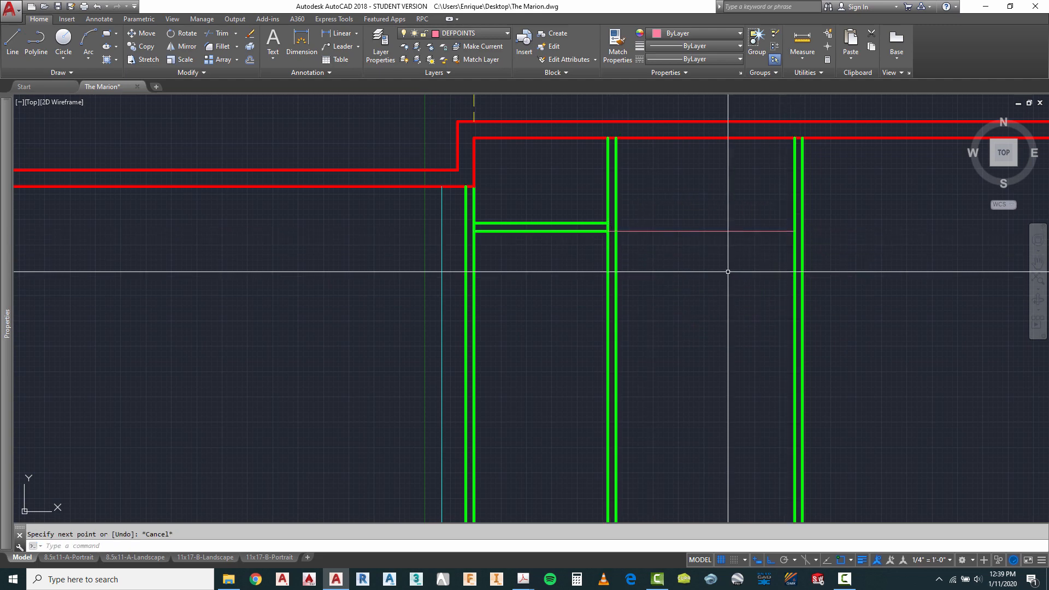
Step: Consult the master bath and closet area in Marion Red Lines.pdf for door and counter dimensions, and return to the drawing
{"action": "scroll", "coordinate": [719, 265], "scroll_direction": "up", "scroll_amount": 2}
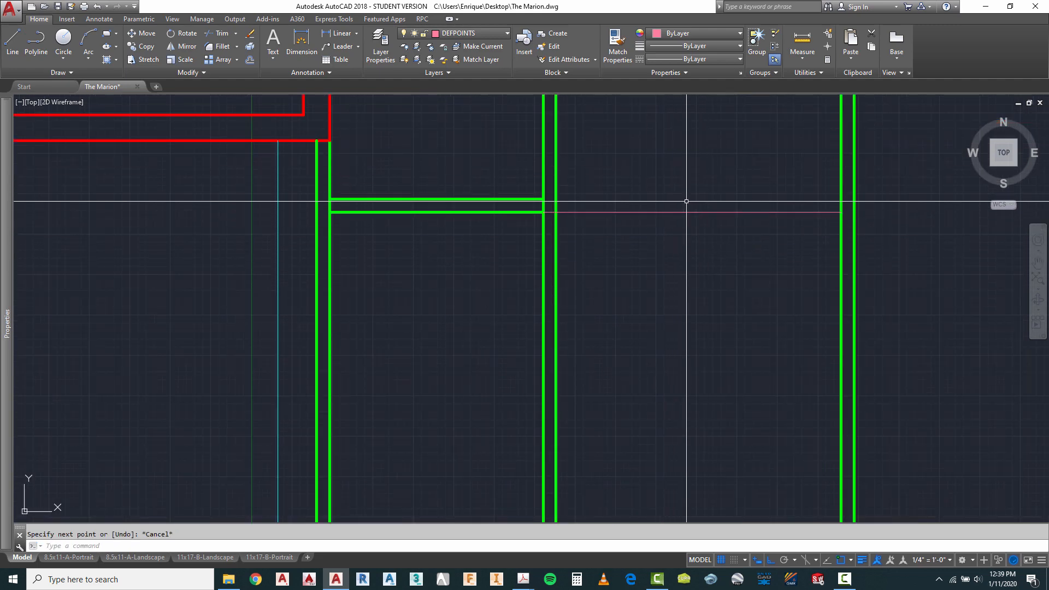
{"action": "mouse_move", "coordinate": [524, 574]}
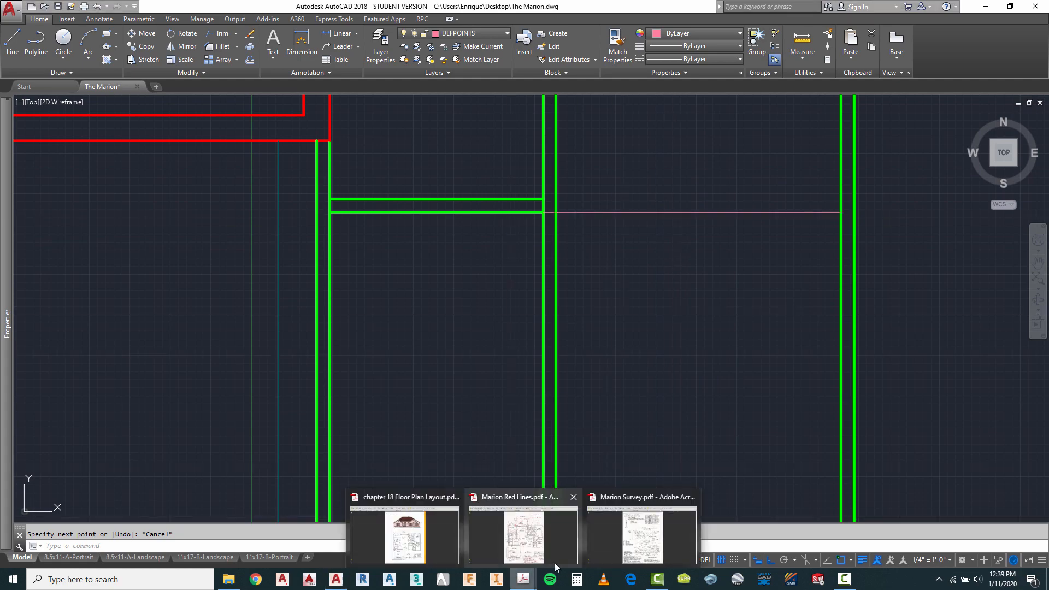
{"action": "left_click", "coordinate": [522, 547]}
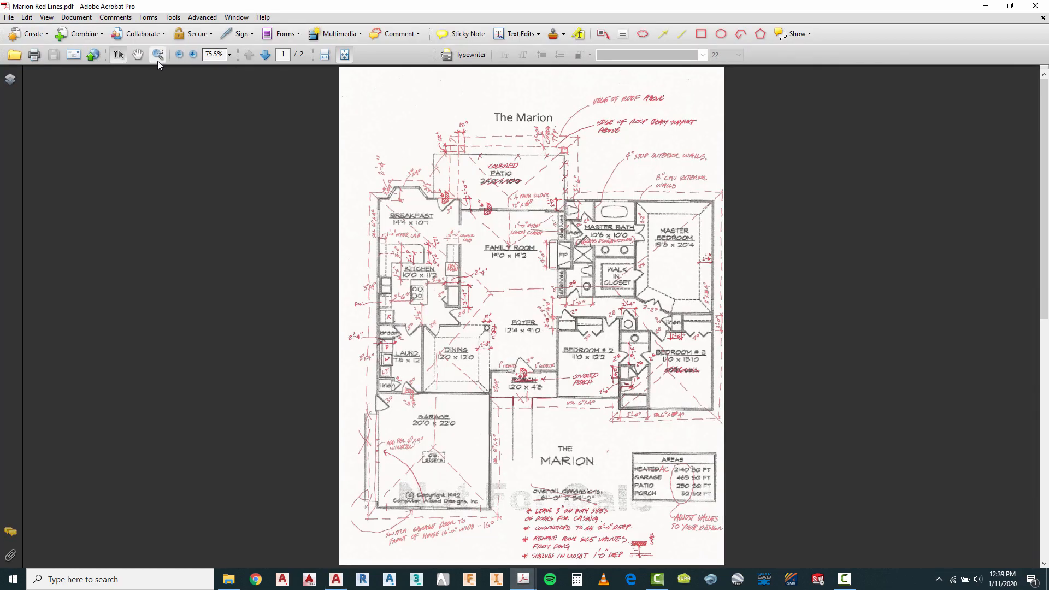
{"action": "left_click", "coordinate": [325, 55]}
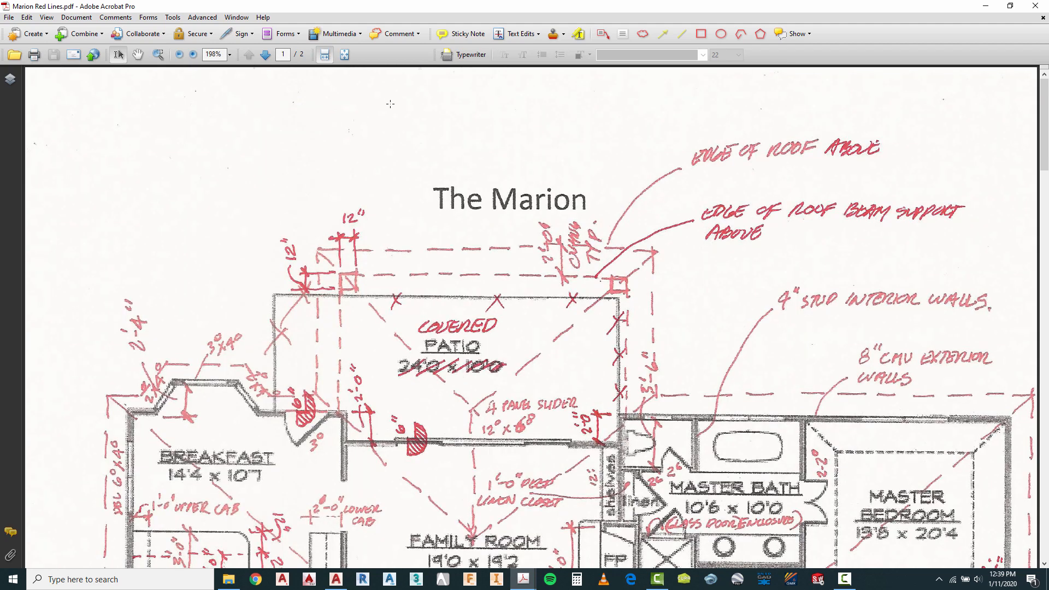
{"action": "scroll", "coordinate": [736, 367], "scroll_direction": "down", "scroll_amount": 4}
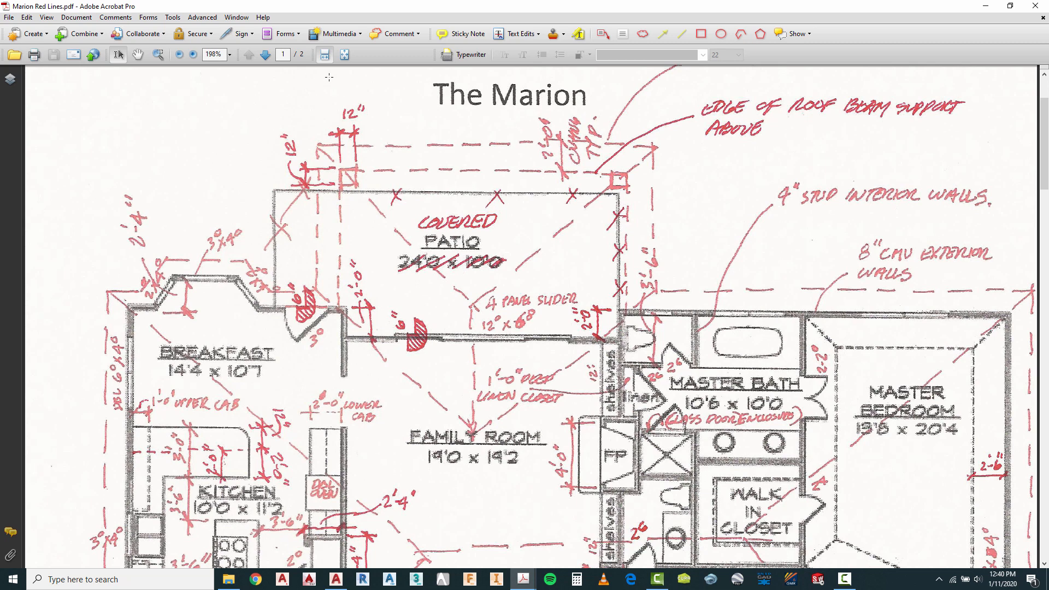
{"action": "left_click", "coordinate": [345, 54]}
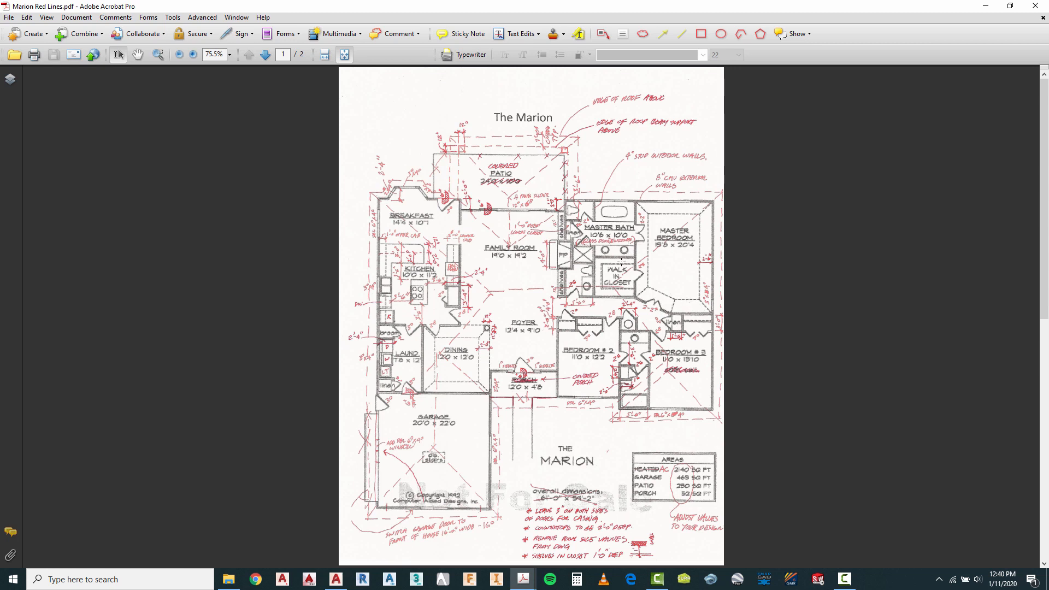
{"action": "left_click", "coordinate": [339, 586]}
Step: Draw a short line across the thickness of the right partition, starting at the end of the horizontal guide line
{"action": "scroll", "coordinate": [705, 214], "scroll_direction": "down", "scroll_amount": 2}
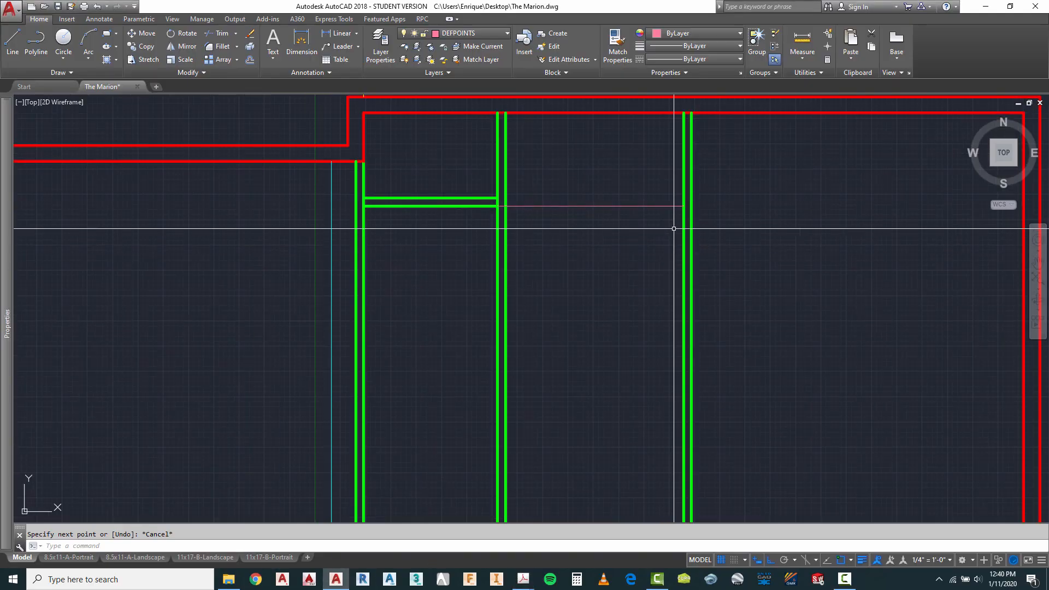
{"action": "scroll", "coordinate": [699, 218], "scroll_direction": "up", "scroll_amount": 4}
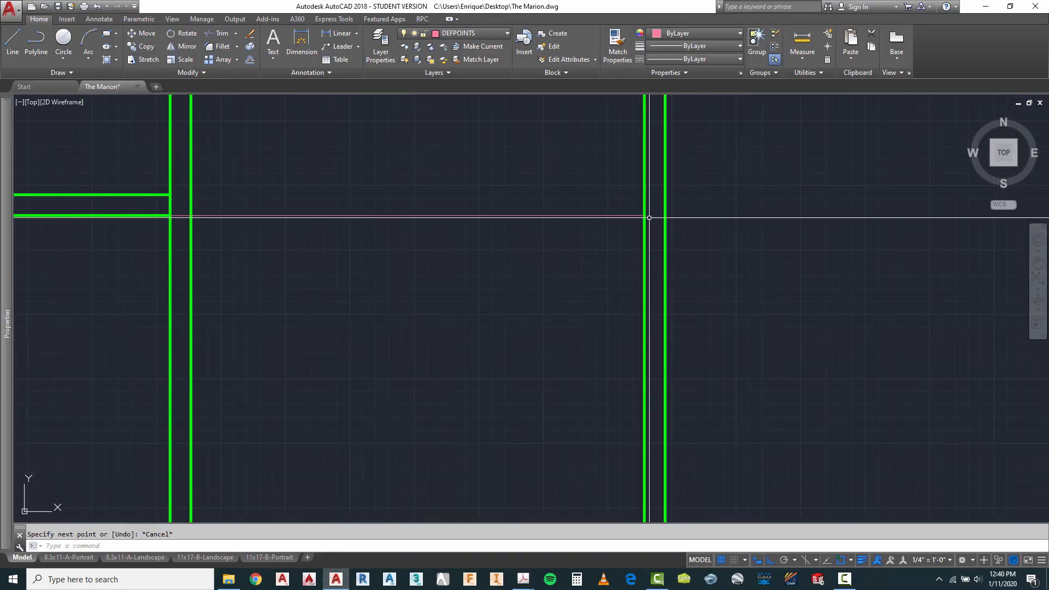
{"action": "left_click", "coordinate": [13, 41]}
{"action": "left_click", "coordinate": [645, 216]}
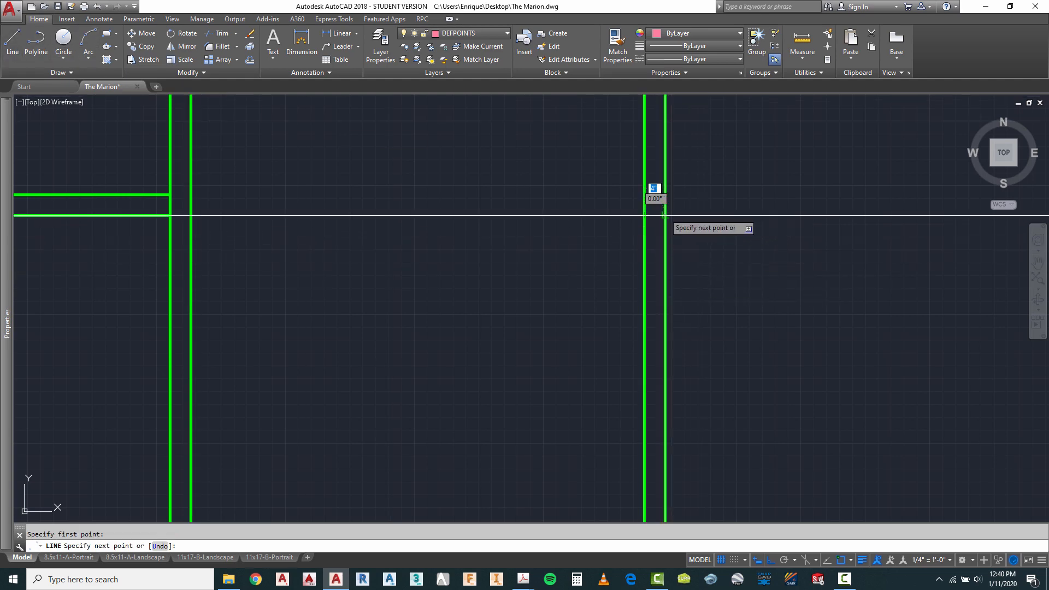
{"action": "left_click", "coordinate": [664, 215]}
{"action": "key", "text": "Escape"}
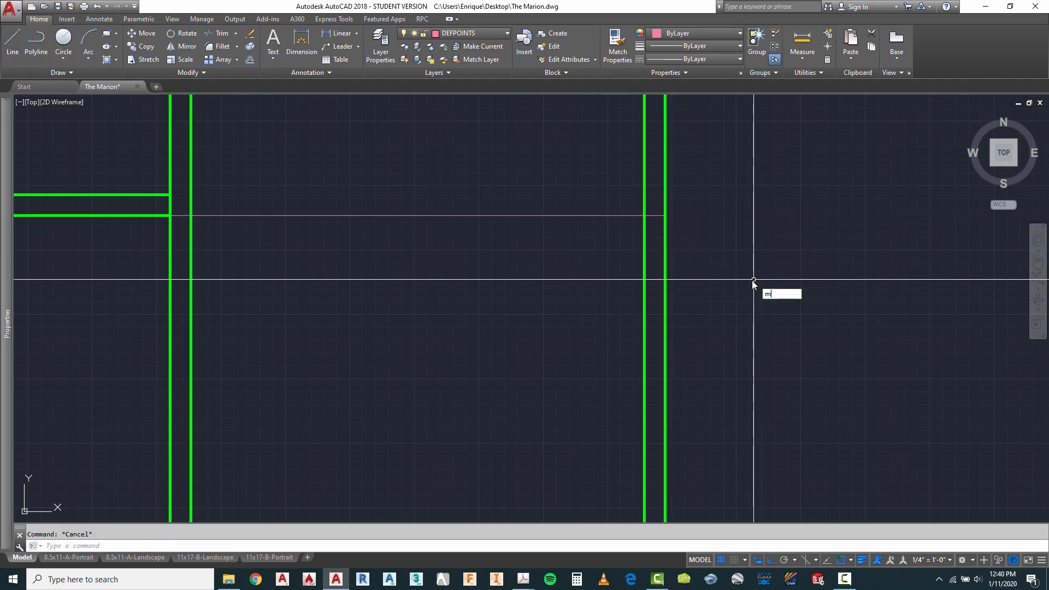
Step: Move the short line inside the right partition 3" downward
{"action": "key", "text": "Return"}
{"action": "left_click", "coordinate": [654, 215]}
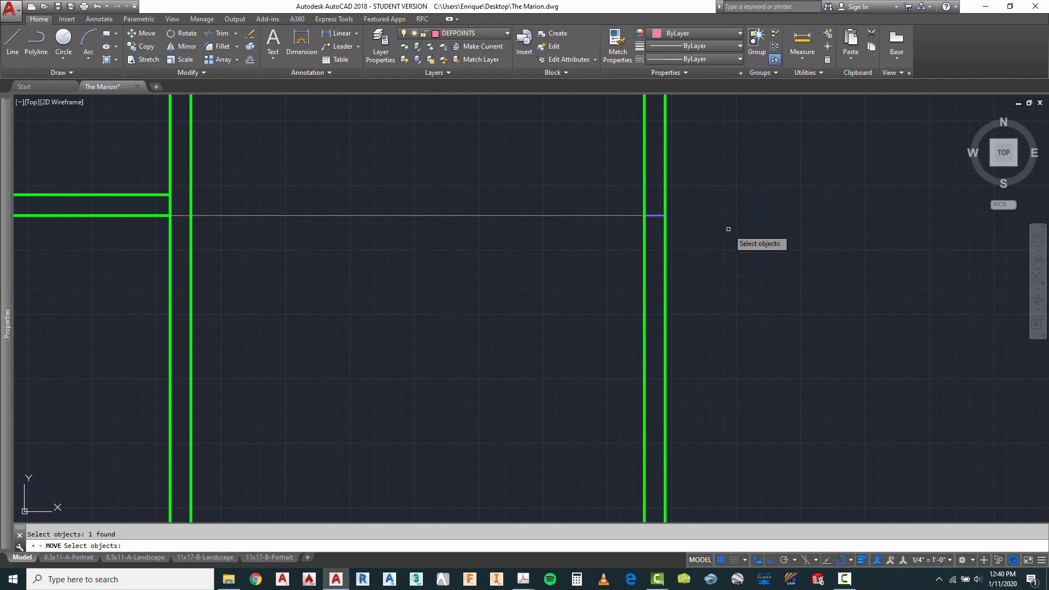
{"action": "key", "text": "Return"}
{"action": "left_click", "coordinate": [730, 228]}
{"action": "type", "text": "3"}
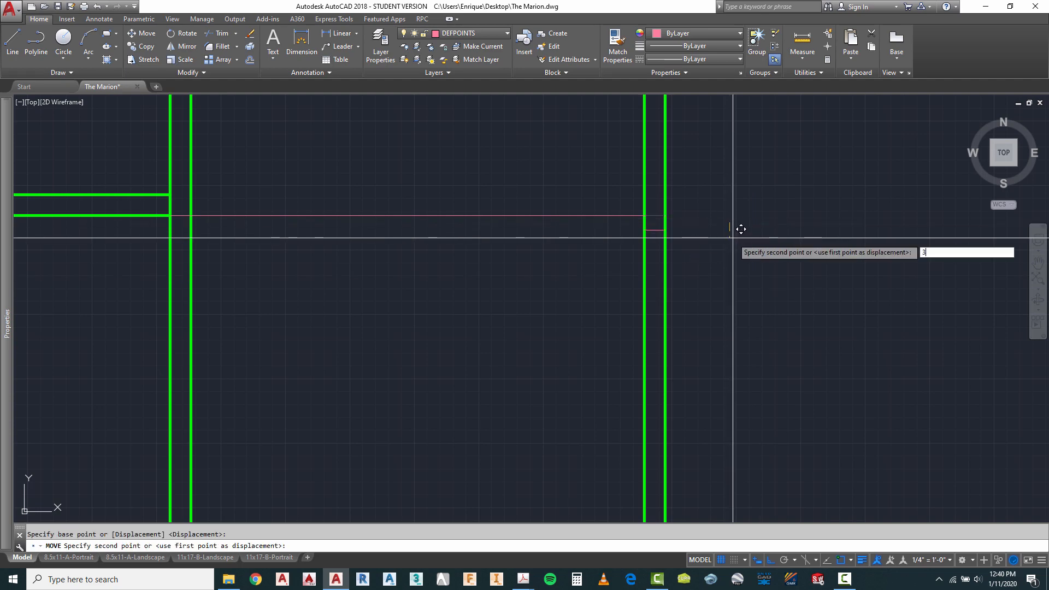
{"action": "key", "text": "Return"}
Step: Offset the short line across the right partition 4' downward to mark the other side of the door opening
{"action": "scroll", "coordinate": [673, 188], "scroll_direction": "down", "scroll_amount": 2}
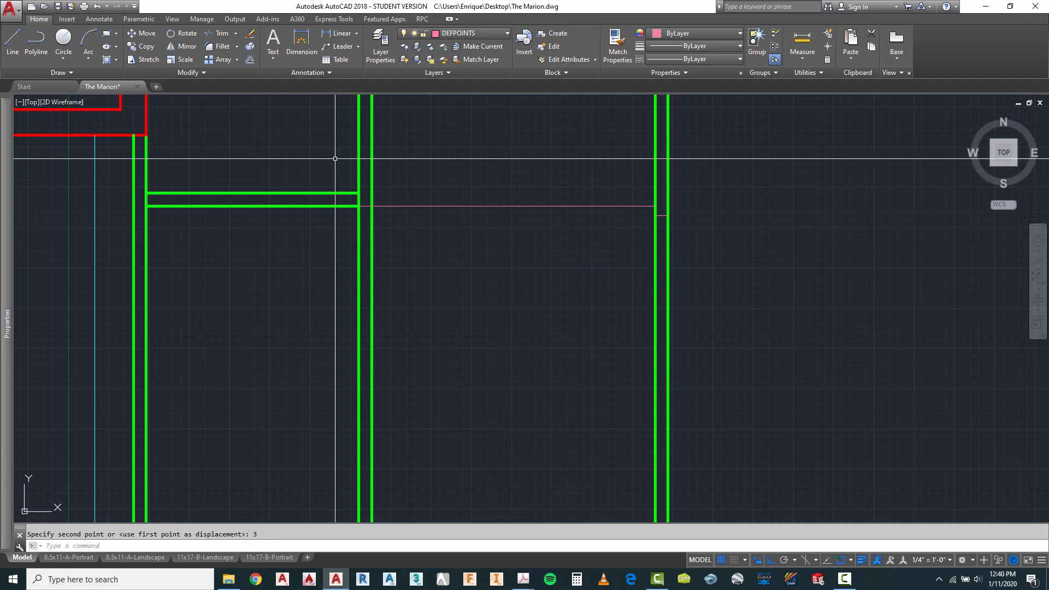
{"action": "left_click", "coordinate": [249, 60]}
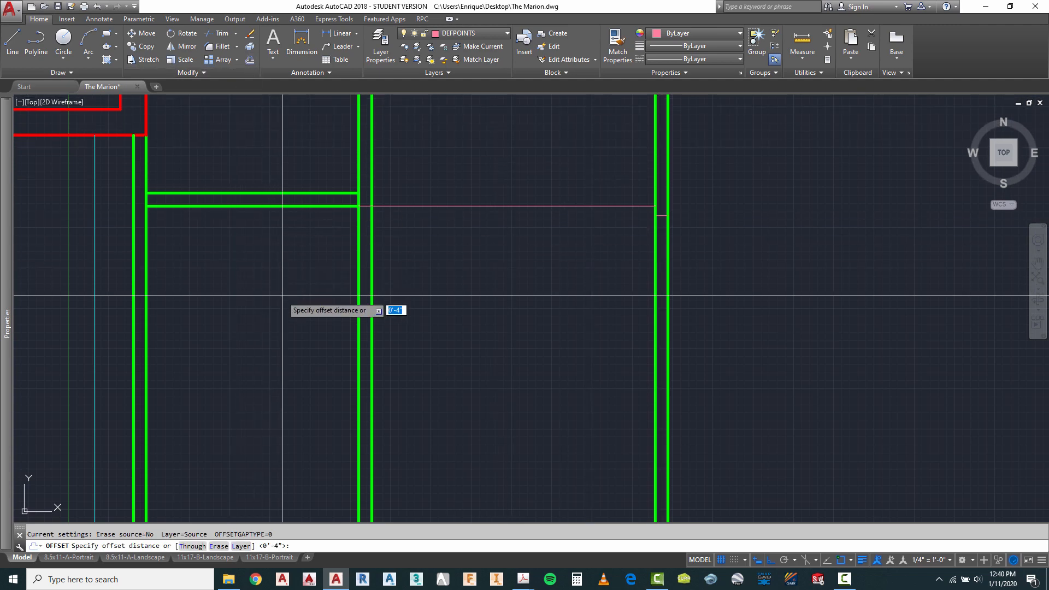
{"action": "type", "text": "4"}
{"action": "key", "text": "Return"}
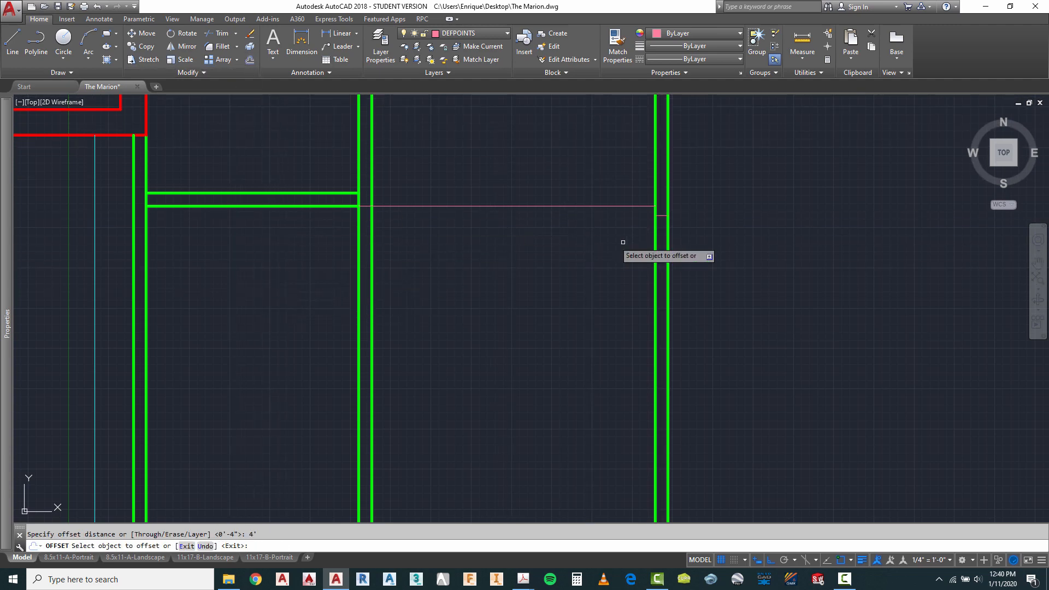
{"action": "left_click", "coordinate": [662, 215]}
{"action": "scroll", "coordinate": [578, 213], "scroll_direction": "down", "scroll_amount": 2}
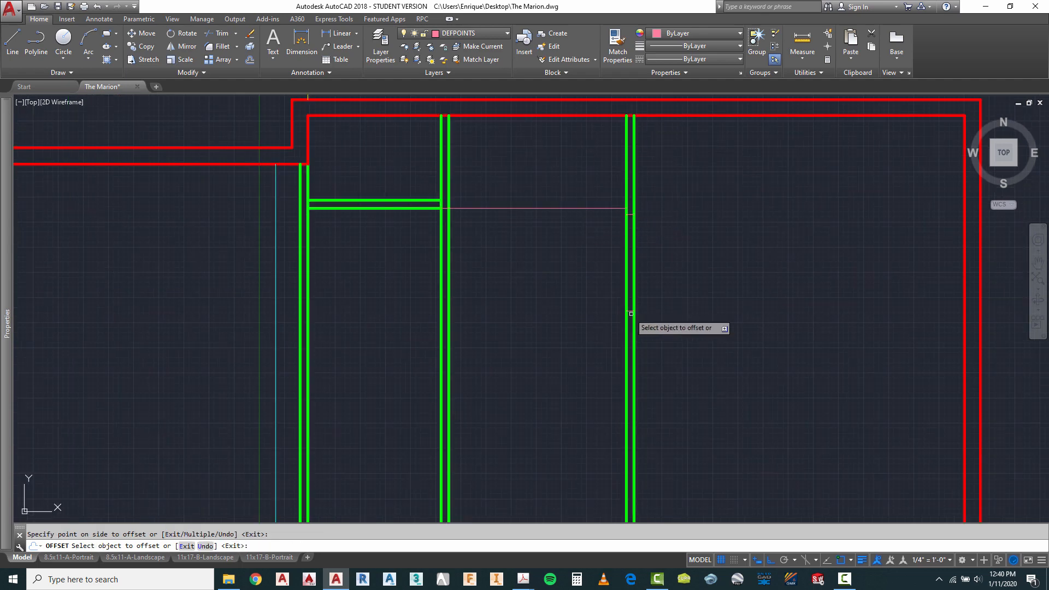
{"action": "scroll", "coordinate": [628, 328], "scroll_direction": "up", "scroll_amount": 4}
{"action": "key", "text": "Escape"}
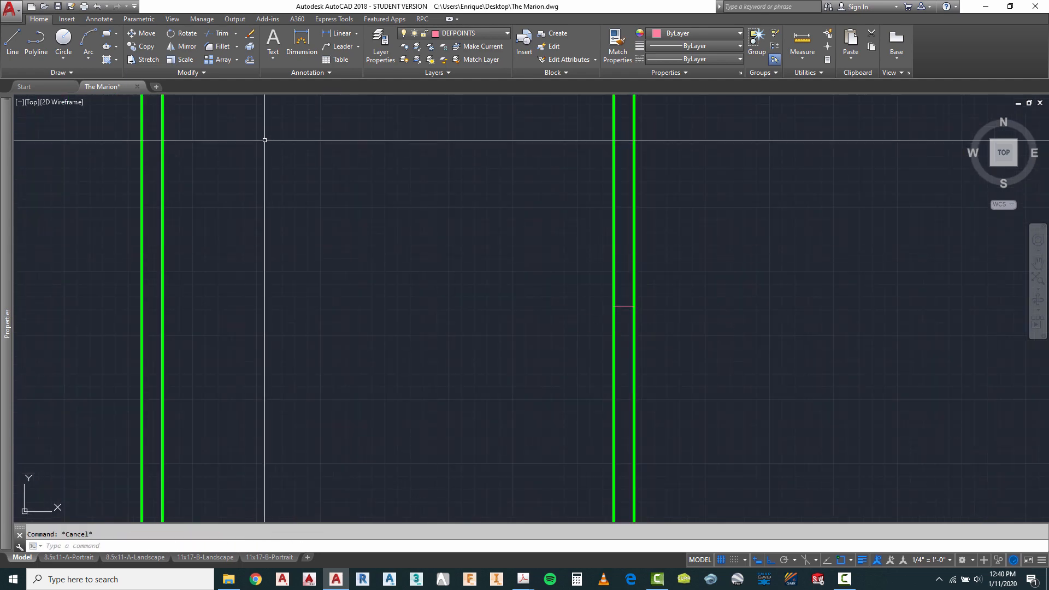
Step: Offset the lower opening line in the right partition 3" downward
{"action": "left_click", "coordinate": [249, 61]}
{"action": "type", "text": "3"}
{"action": "key", "text": "Return"}
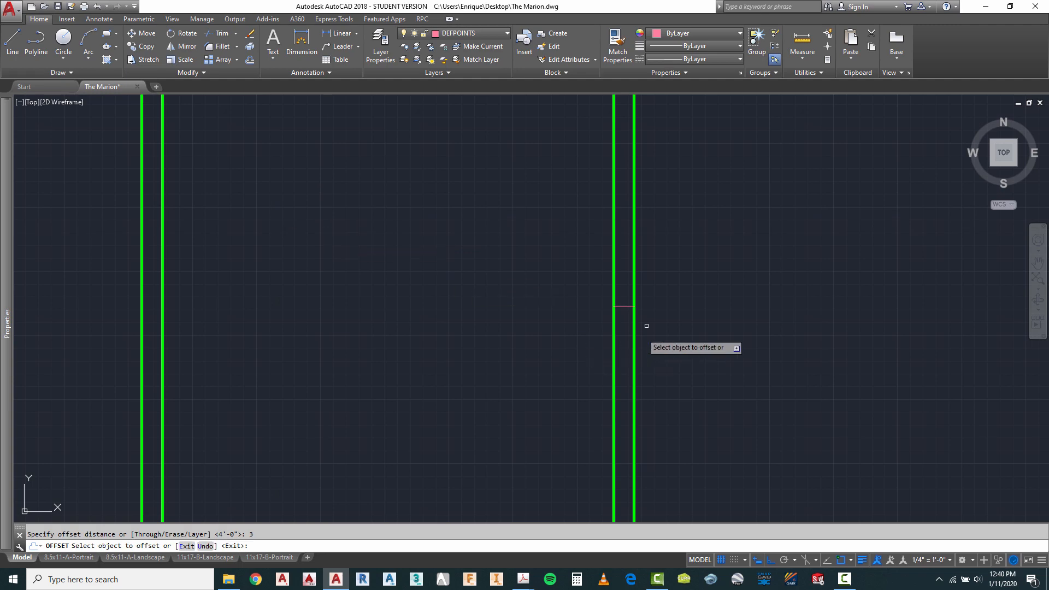
{"action": "left_click", "coordinate": [624, 306]}
{"action": "left_click", "coordinate": [624, 317]}
{"action": "key", "text": "Escape"}
{"action": "key", "text": "Escape"}
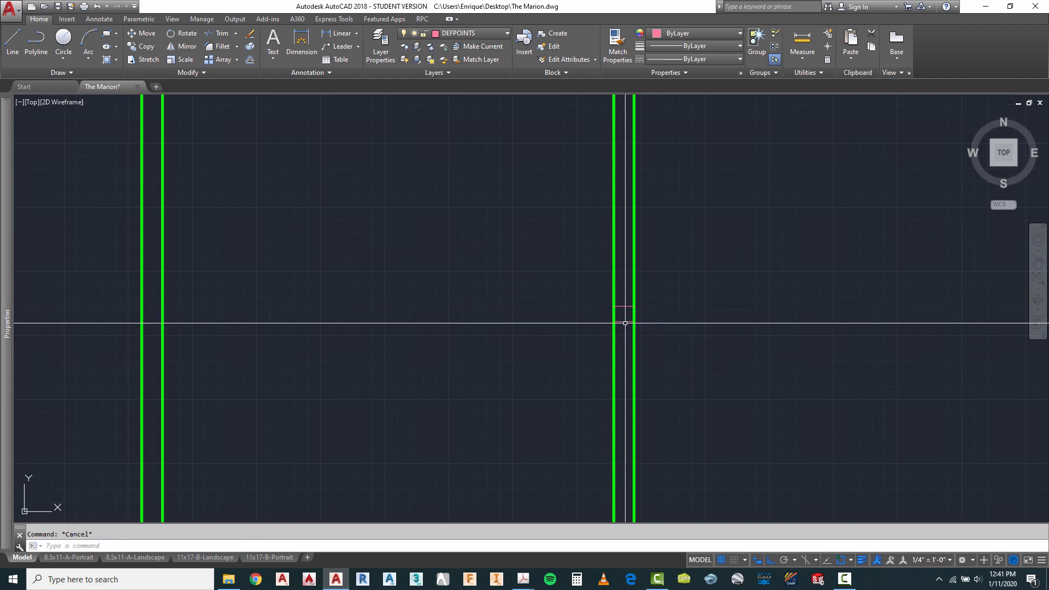
Step: Stretch the left end of the lowest short line to the right face of the middle partition
{"action": "left_click", "coordinate": [614, 321]}
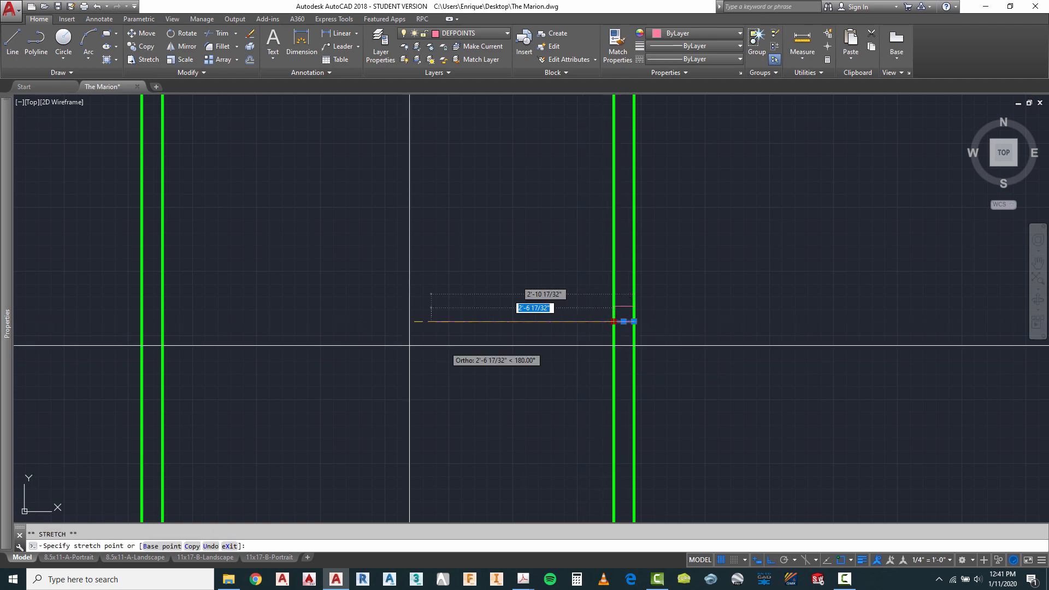
{"action": "left_click", "coordinate": [162, 322]}
{"action": "key", "text": "Escape"}
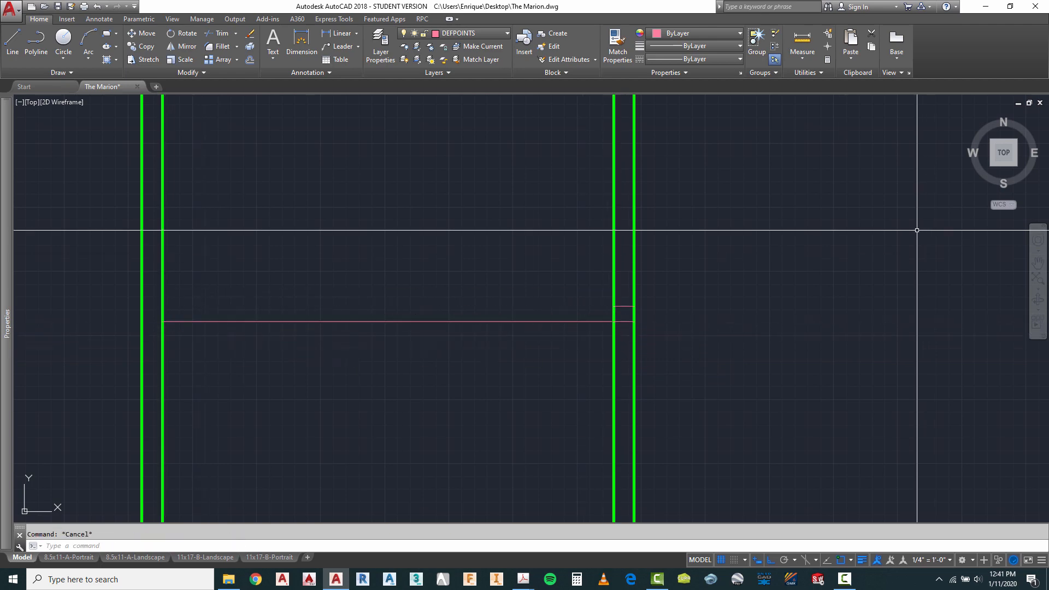
Step: Offset the stretched horizontal guide line 2' downward to locate the wall behind the vanity counter
{"action": "scroll", "coordinate": [914, 229], "scroll_direction": "down", "scroll_amount": 4}
{"action": "scroll", "coordinate": [608, 294], "scroll_direction": "down", "scroll_amount": 2}
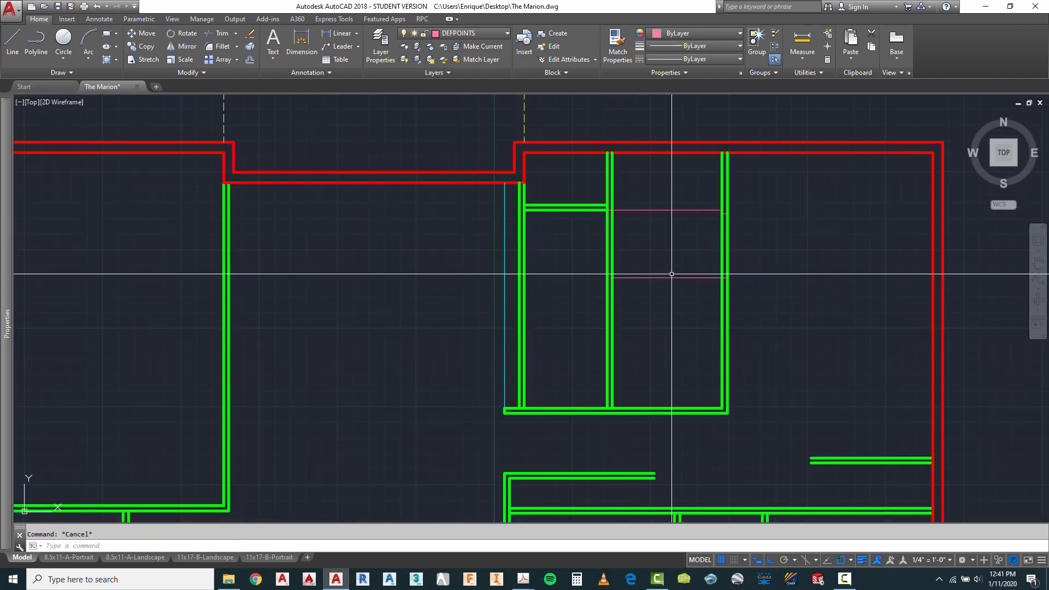
{"action": "scroll", "coordinate": [678, 282], "scroll_direction": "up", "scroll_amount": 2}
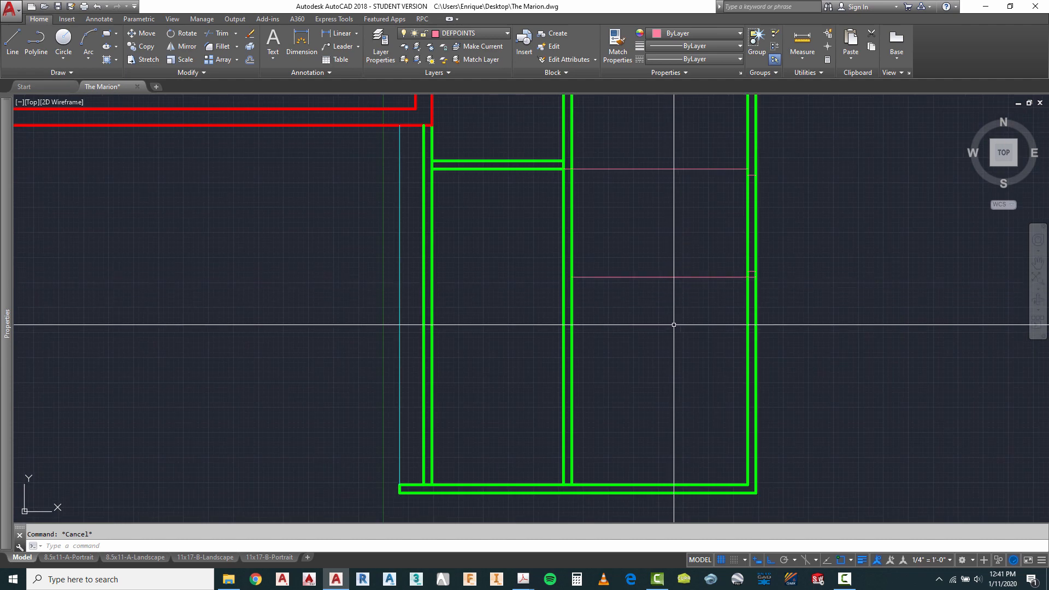
{"action": "type", "text": "o"}
{"action": "key", "text": "Return"}
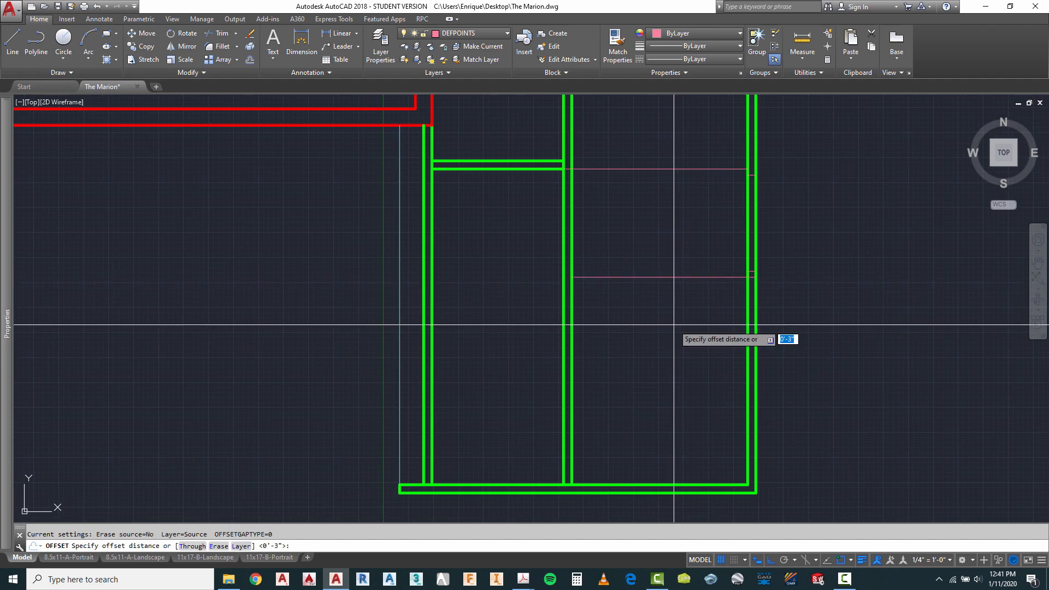
{"action": "key", "text": "Return"}
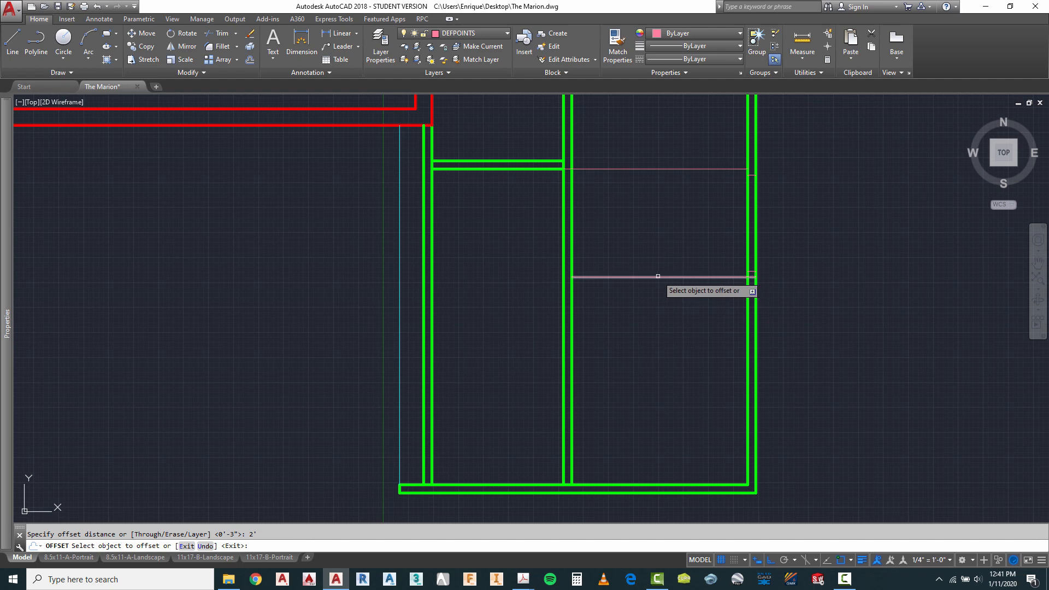
{"action": "left_click", "coordinate": [668, 277]}
{"action": "left_click", "coordinate": [674, 301]}
{"action": "key", "text": "Escape"}
Step: Assign the new horizontal line below the guide line to the A-Wall-Intr layer
{"action": "left_click", "coordinate": [679, 299]}
{"action": "left_click", "coordinate": [662, 331]}
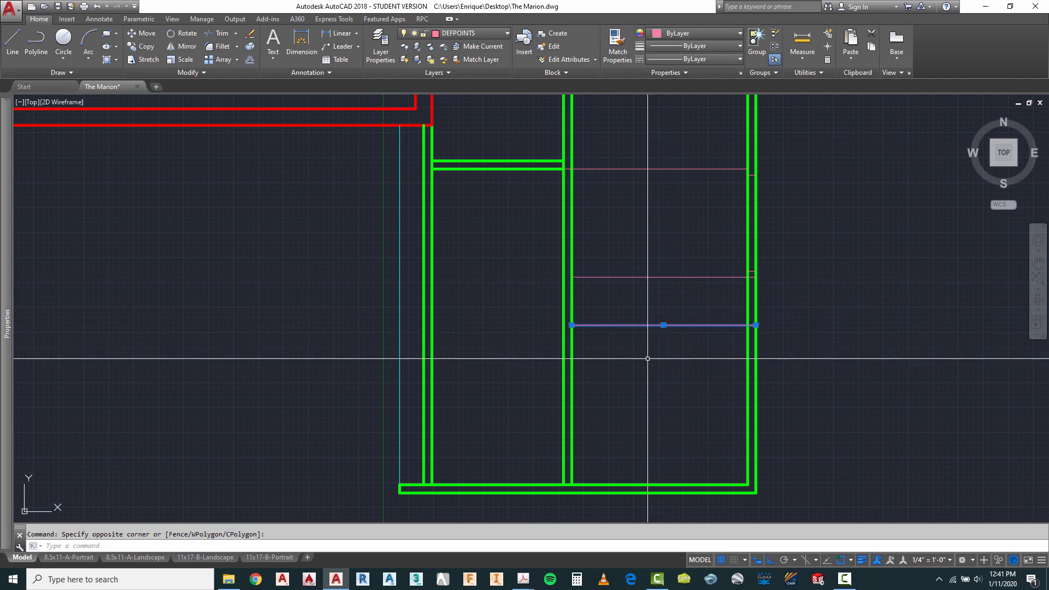
{"action": "left_click", "coordinate": [480, 31]}
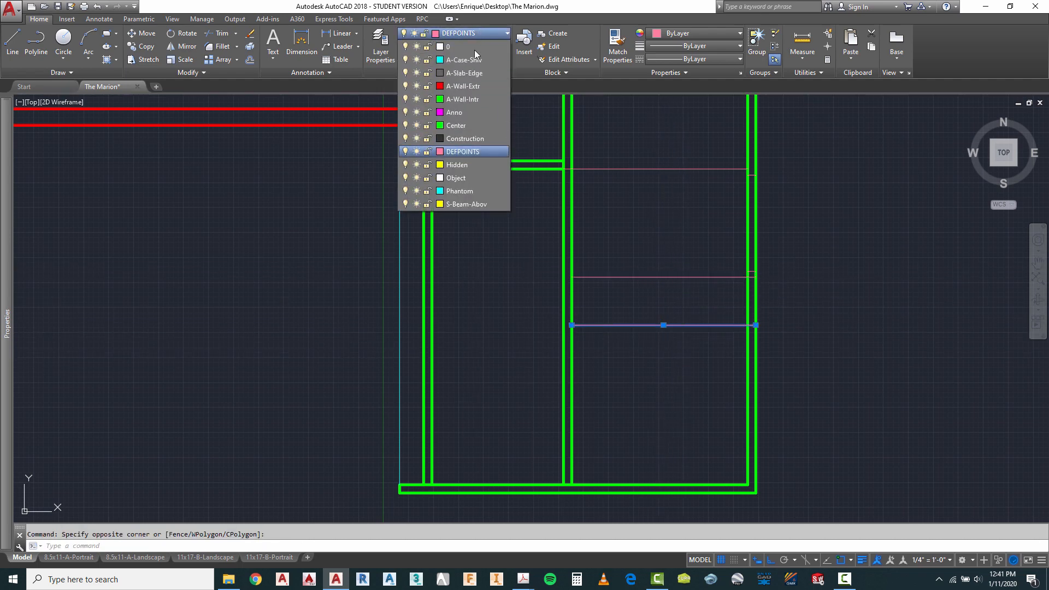
{"action": "left_click", "coordinate": [463, 103]}
{"action": "key", "text": "Escape"}
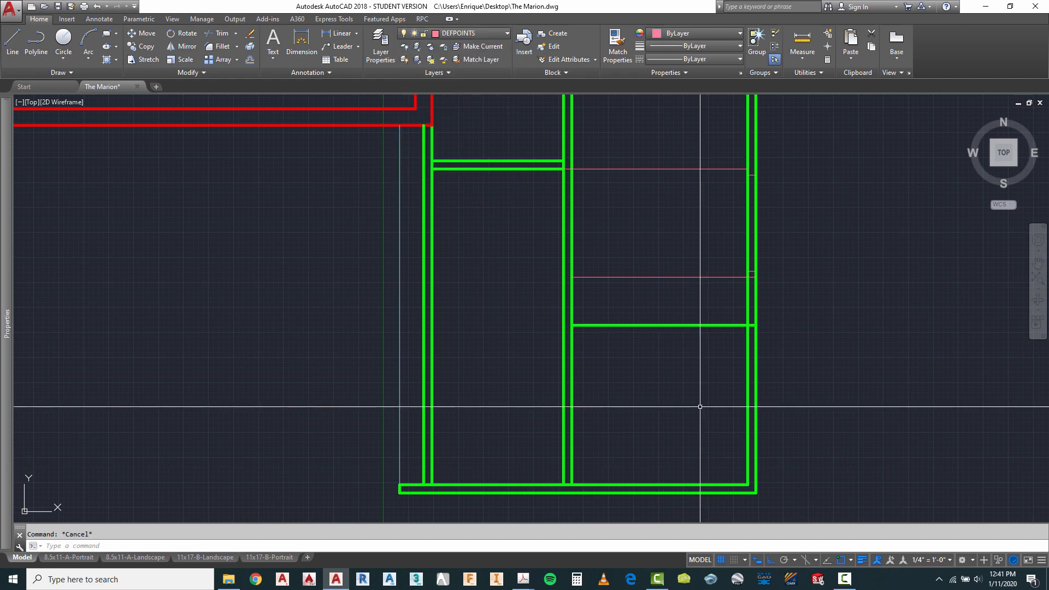
Step: Offset the wall line behind the lower vanity guide 4" downward to form the partition's second face
{"action": "type", "text": "o"}
{"action": "key", "text": "Return"}
{"action": "key", "text": "Return"}
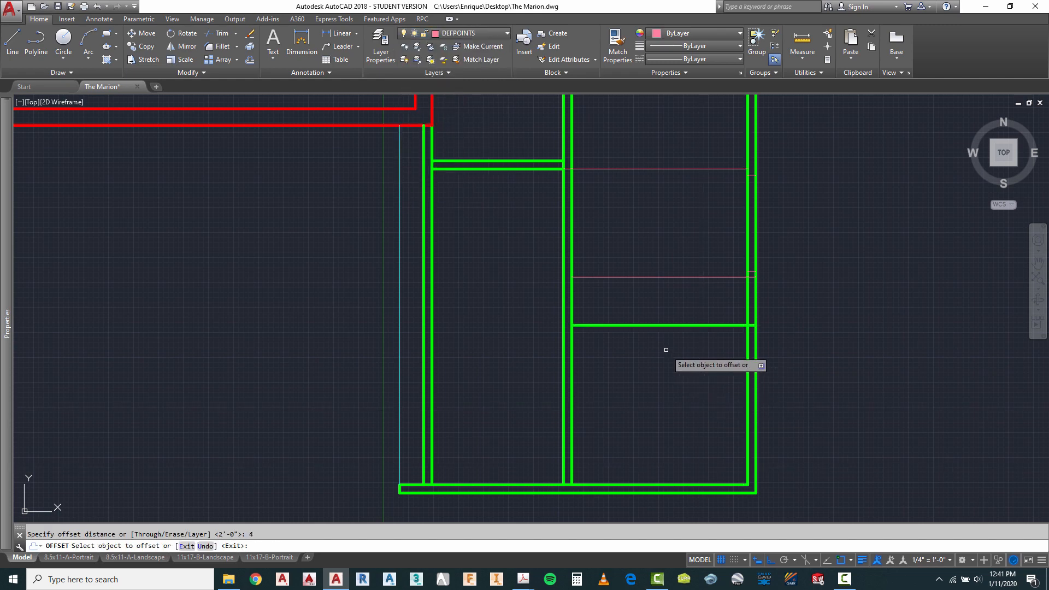
{"action": "left_click", "coordinate": [661, 326]}
{"action": "left_click", "coordinate": [663, 342]}
{"action": "scroll", "coordinate": [651, 265], "scroll_direction": "down", "scroll_amount": 2}
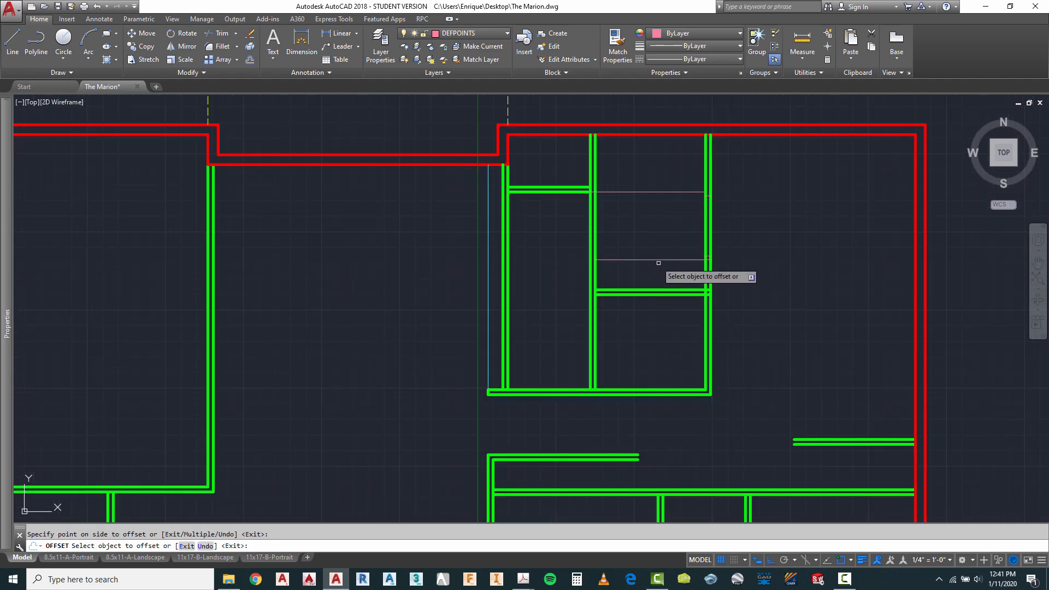
{"action": "key", "text": "Escape"}
Step: Stretch the right end of the lower counter guide line back to the left face of the right partition
{"action": "scroll", "coordinate": [709, 251], "scroll_direction": "up", "scroll_amount": 5}
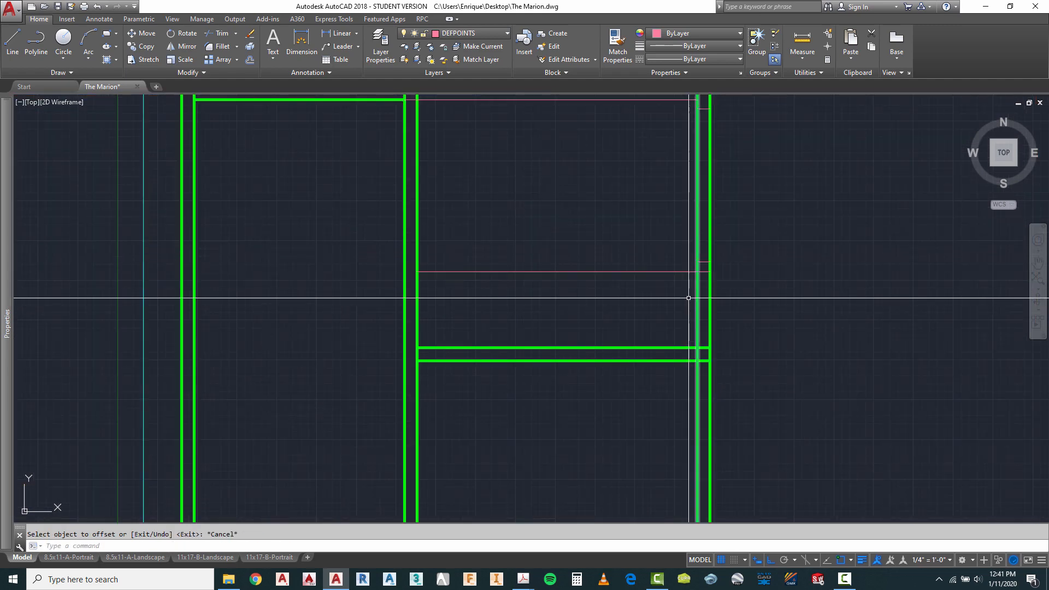
{"action": "left_click", "coordinate": [703, 269]}
{"action": "left_click", "coordinate": [737, 269]}
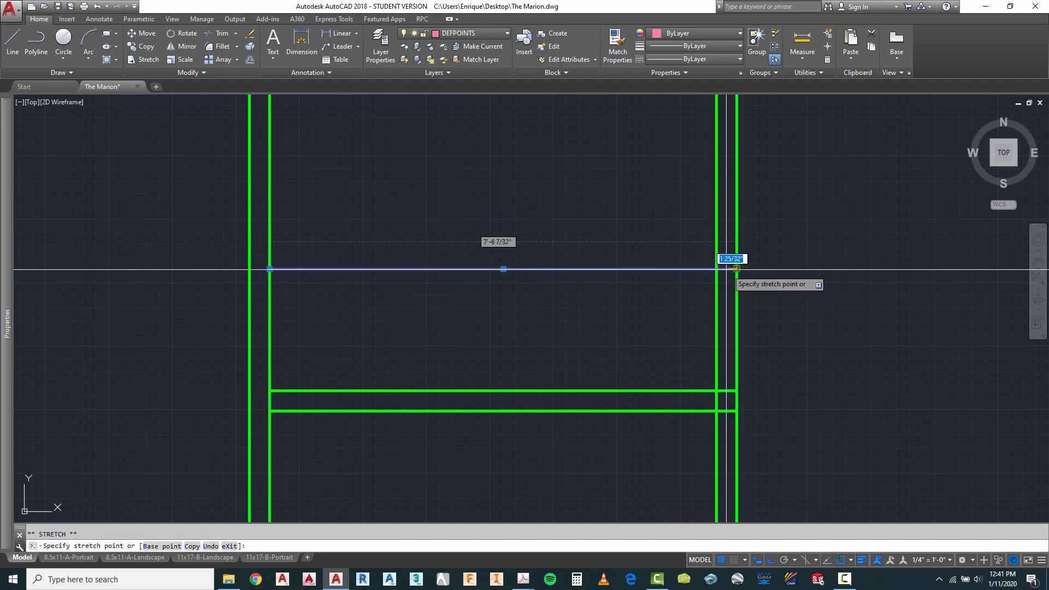
{"action": "key", "text": "Escape"}
{"action": "key", "text": "Escape"}
{"action": "scroll", "coordinate": [732, 318], "scroll_direction": "down", "scroll_amount": 4}
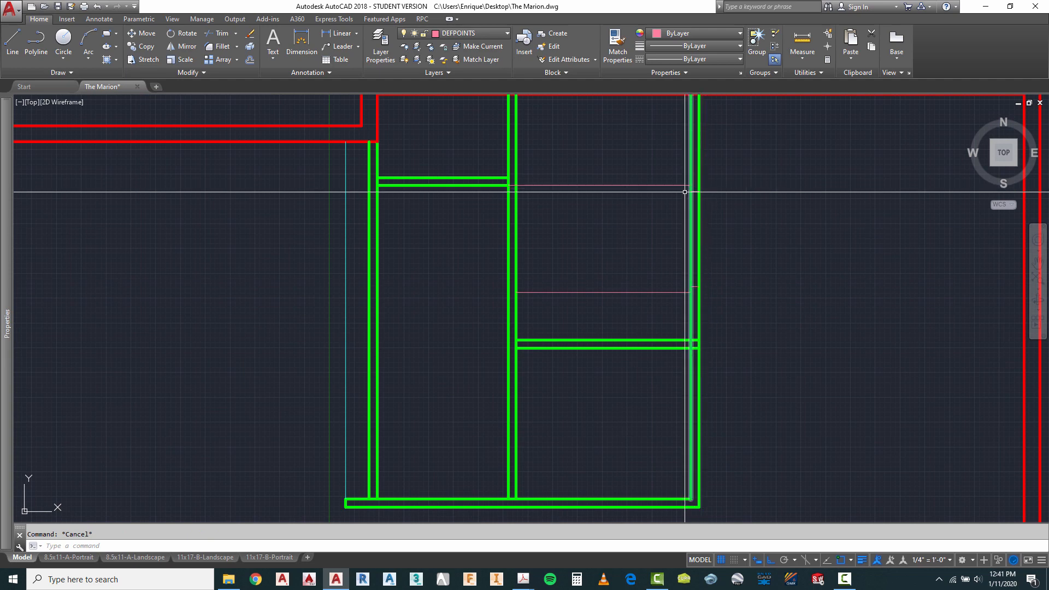
Step: Assign the two short door opening lines in the right partition to the A-Wall-Intr layer
{"action": "scroll", "coordinate": [686, 192], "scroll_direction": "up", "scroll_amount": 2}
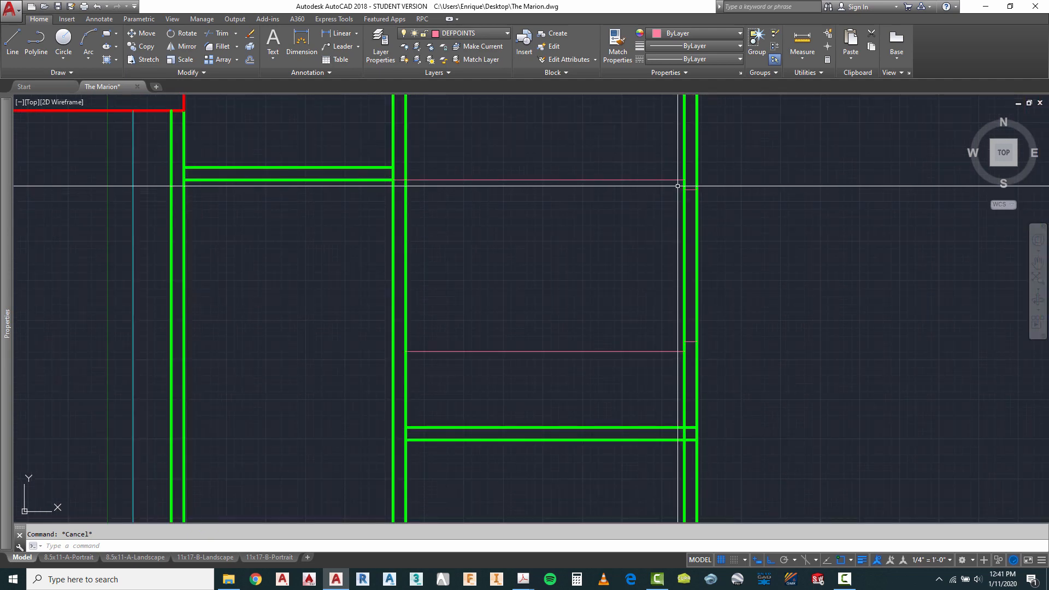
{"action": "left_click", "coordinate": [677, 186]}
{"action": "left_click", "coordinate": [724, 347]}
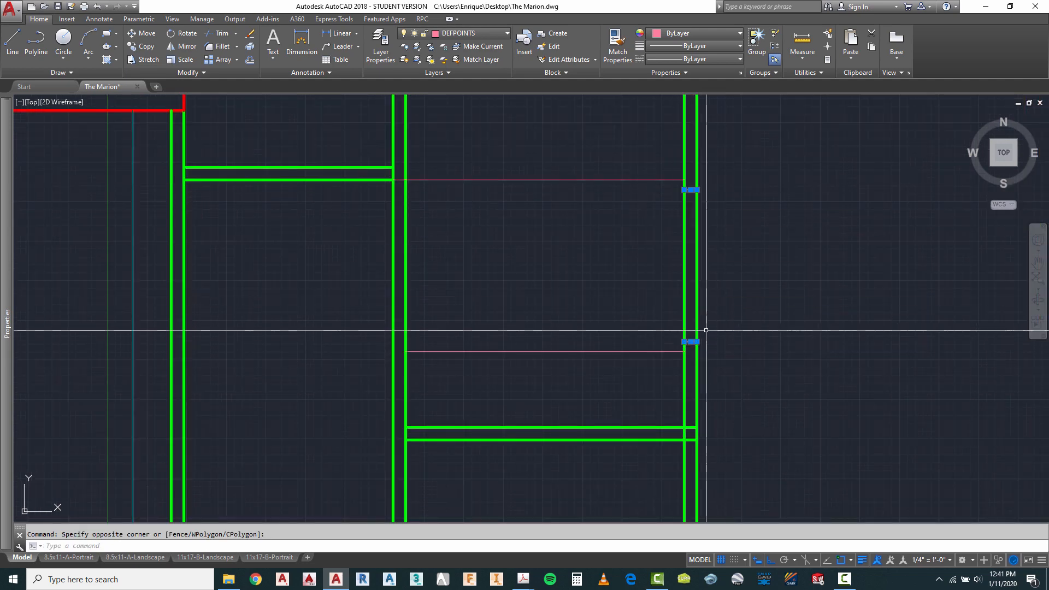
{"action": "left_click", "coordinate": [473, 39]}
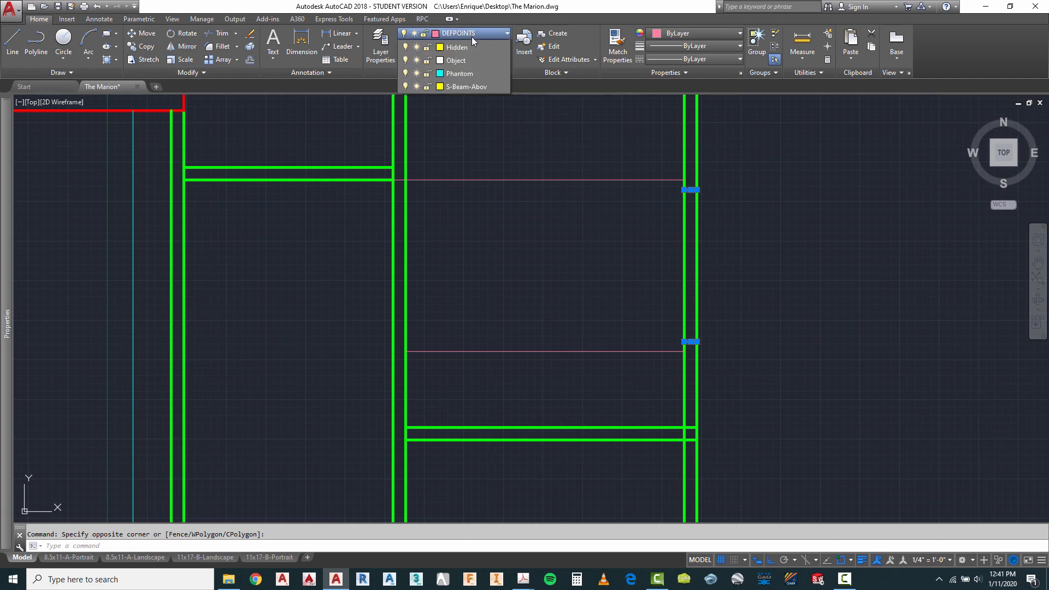
{"action": "left_click", "coordinate": [470, 101]}
{"action": "key", "text": "Escape"}
{"action": "key", "text": "Escape"}
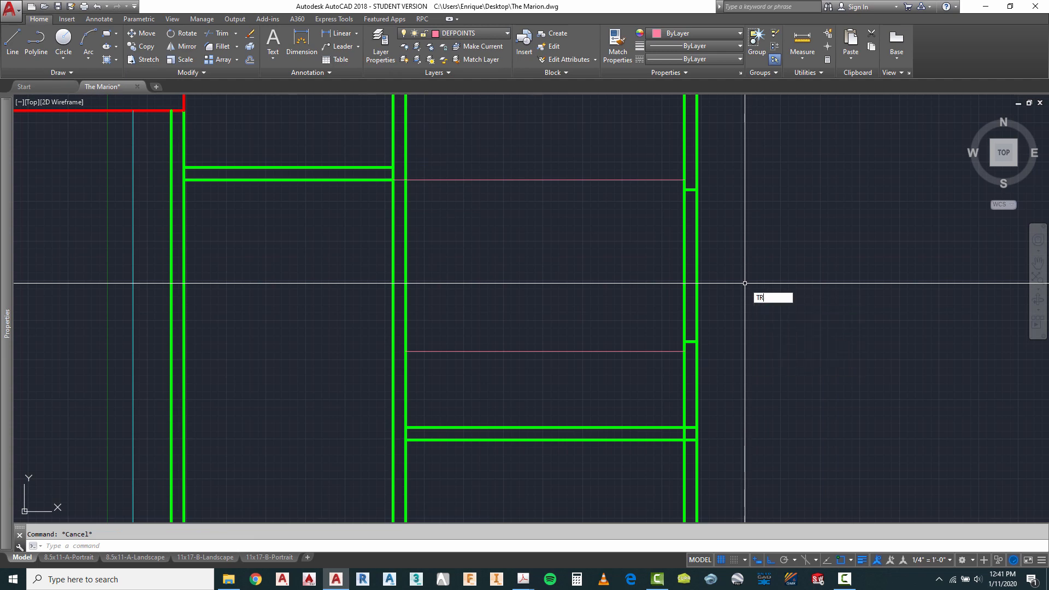
Step: Trim both faces of the right partition between the two short lines to open the master bath doorway
{"action": "key", "text": "Return"}
{"action": "left_click", "coordinate": [722, 158]}
{"action": "left_click", "coordinate": [666, 383]}
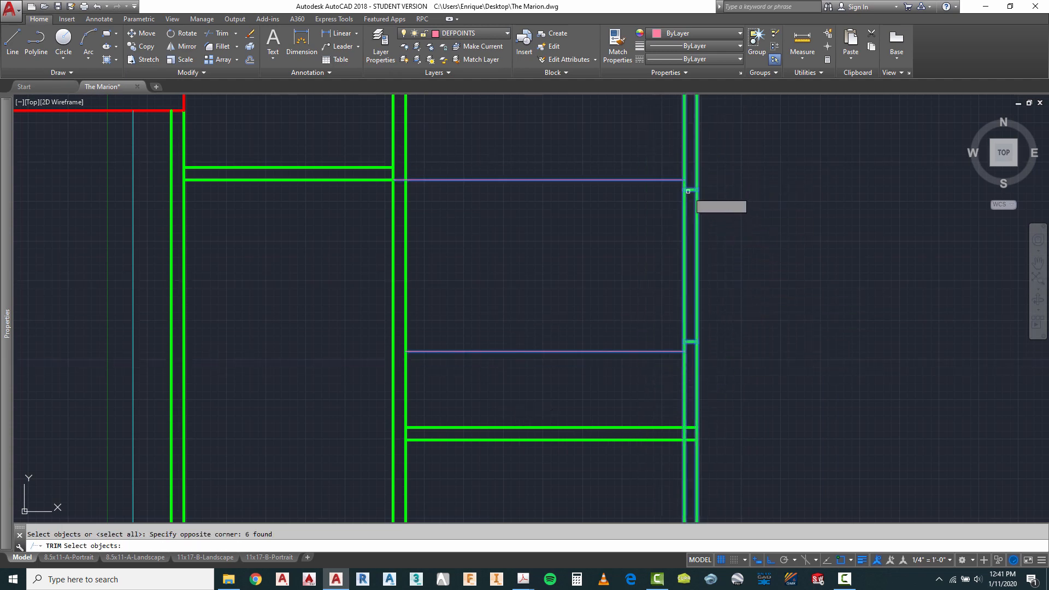
{"action": "key", "text": "Return"}
{"action": "left_click", "coordinate": [697, 268]}
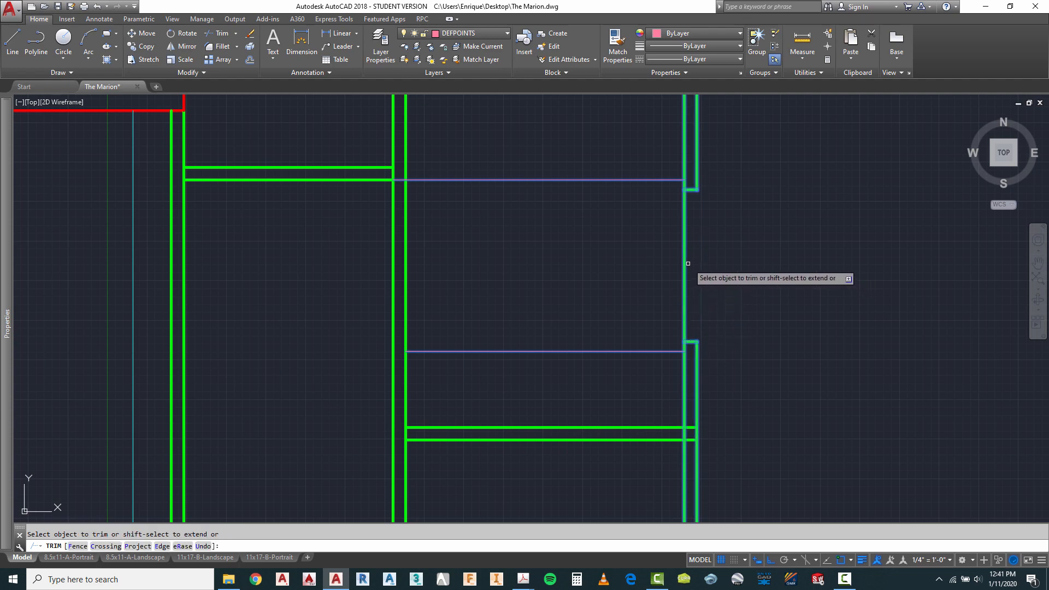
{"action": "left_click", "coordinate": [686, 263]}
{"action": "key", "text": "Escape"}
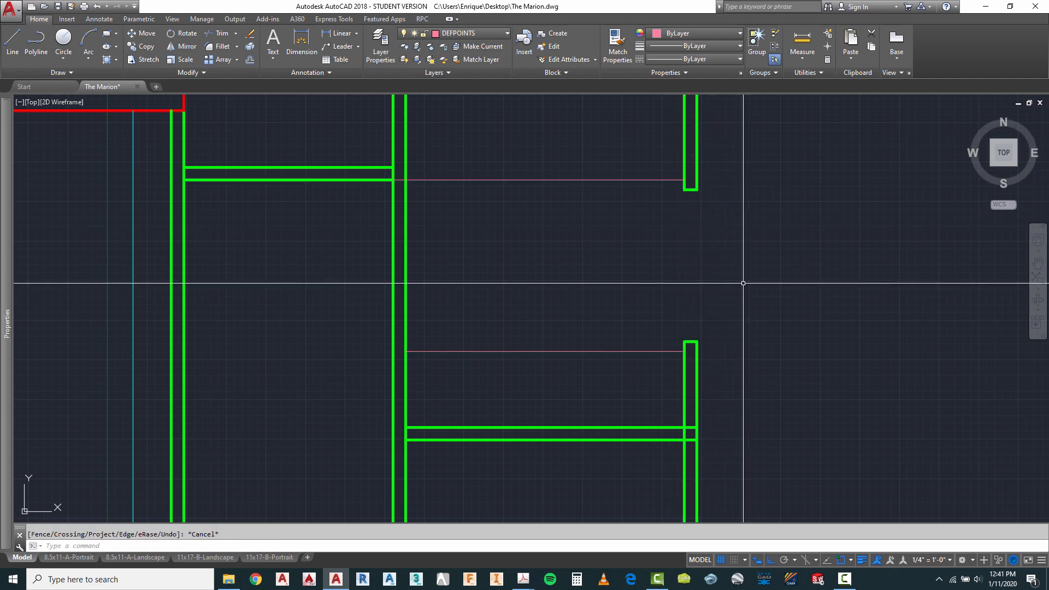
Step: Stretch the left end of the upper counter guide line to the right face of the middle partition
{"action": "scroll", "coordinate": [744, 283], "scroll_direction": "down", "scroll_amount": 2}
{"action": "scroll", "coordinate": [535, 211], "scroll_direction": "up", "scroll_amount": 5}
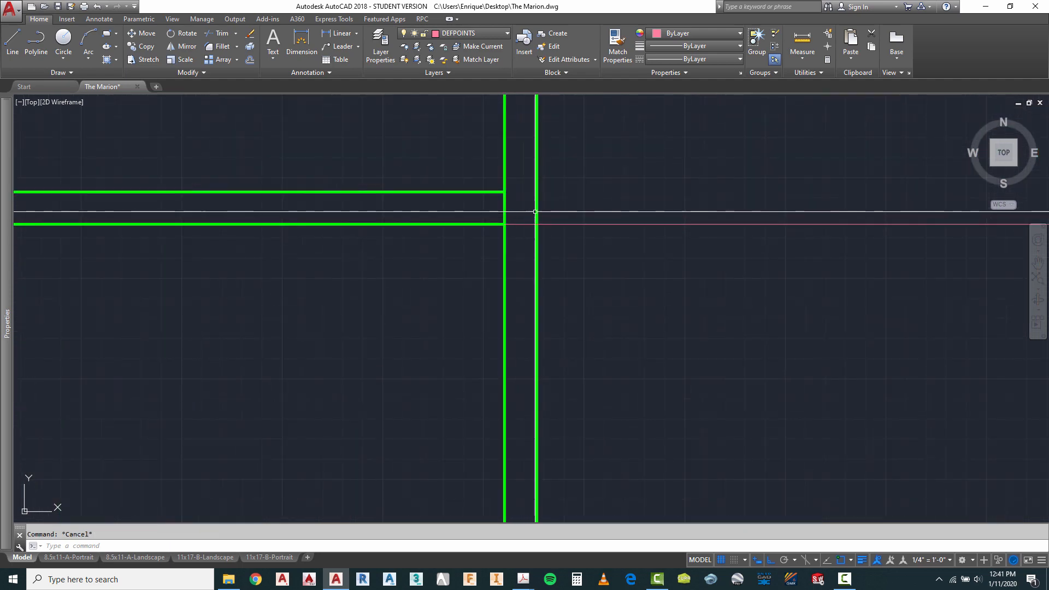
{"action": "left_click", "coordinate": [874, 224]}
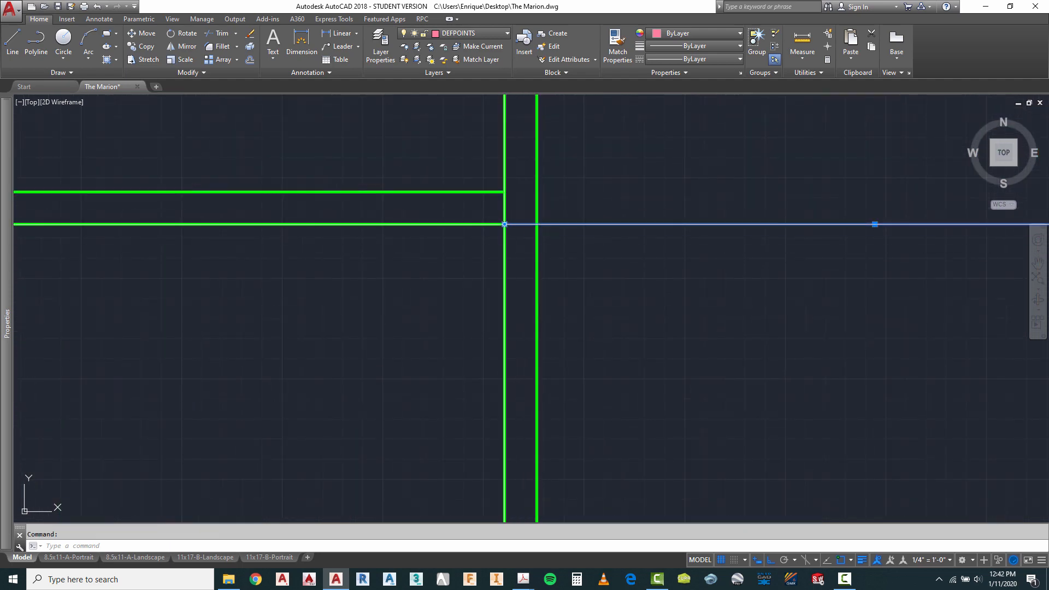
{"action": "left_click", "coordinate": [504, 224]}
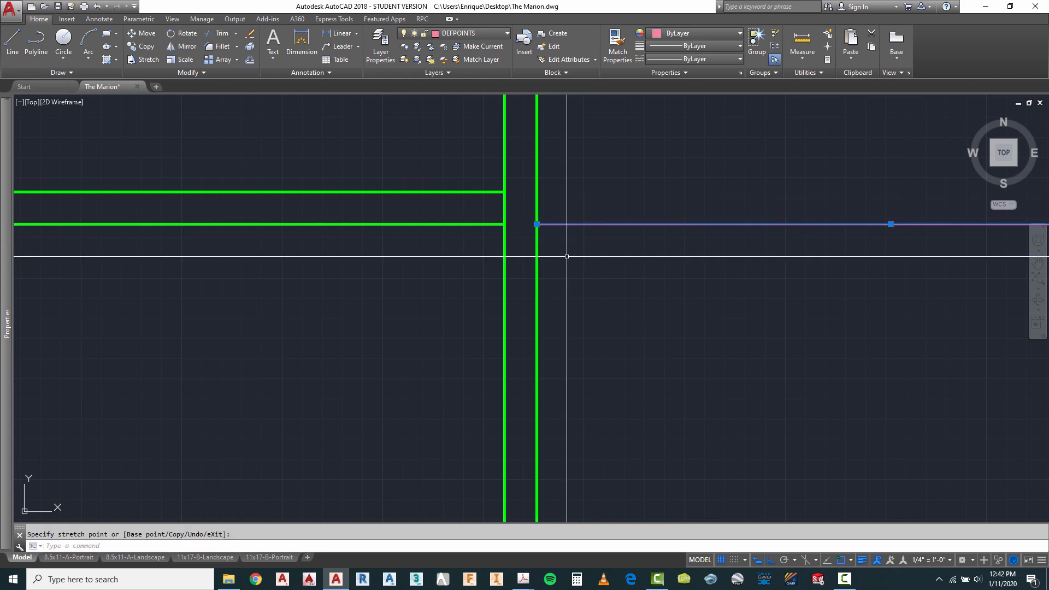
{"action": "scroll", "coordinate": [566, 256], "scroll_direction": "down", "scroll_amount": 5}
{"action": "key", "text": "Escape"}
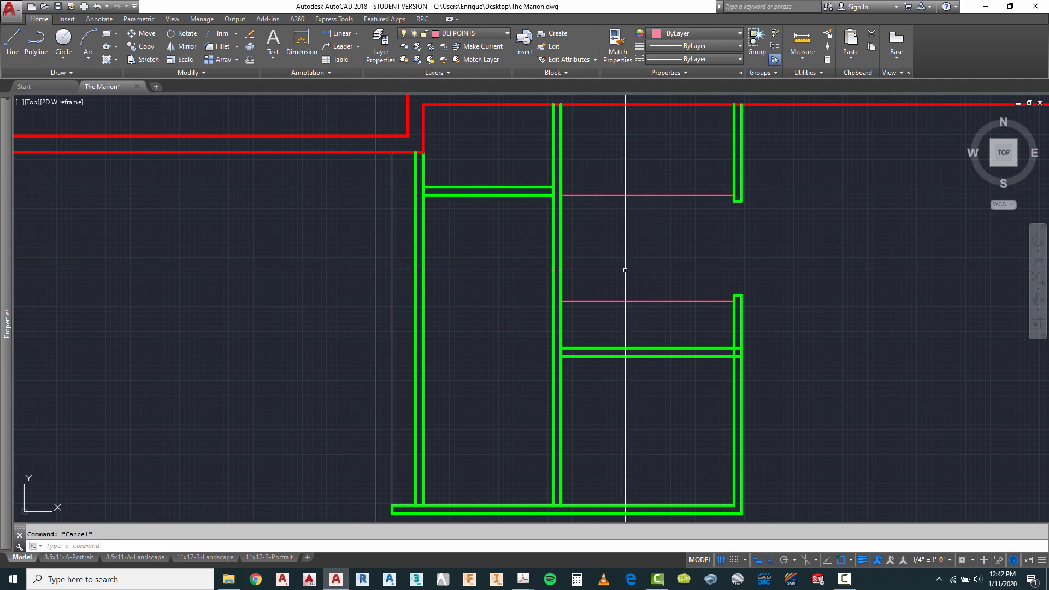
Step: Create a layer named A-Case-Coun based on A-Case-Shlv and make it current
{"action": "left_click", "coordinate": [380, 43]}
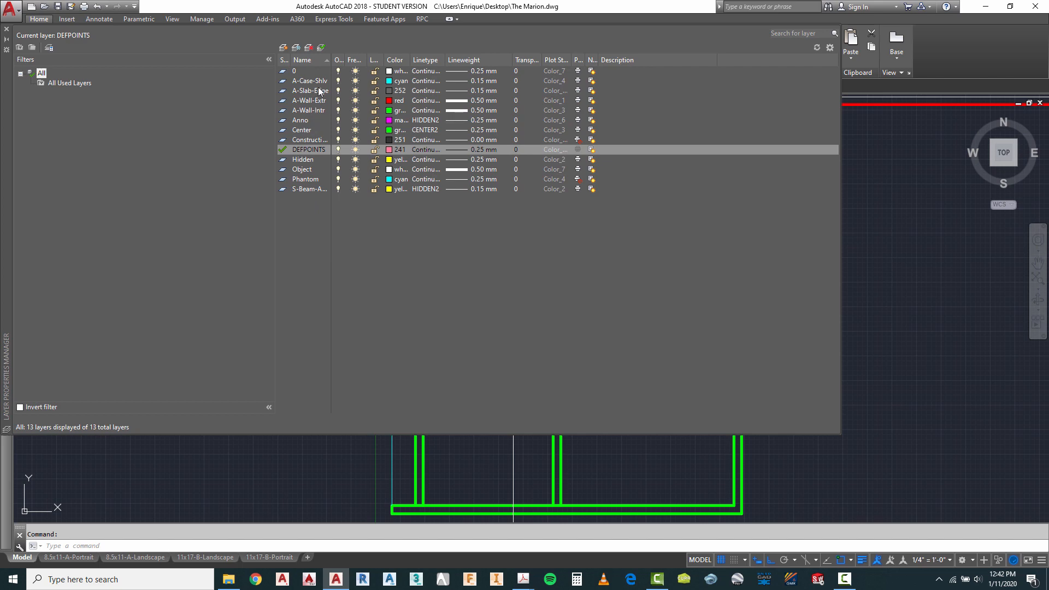
{"action": "left_click", "coordinate": [306, 82]}
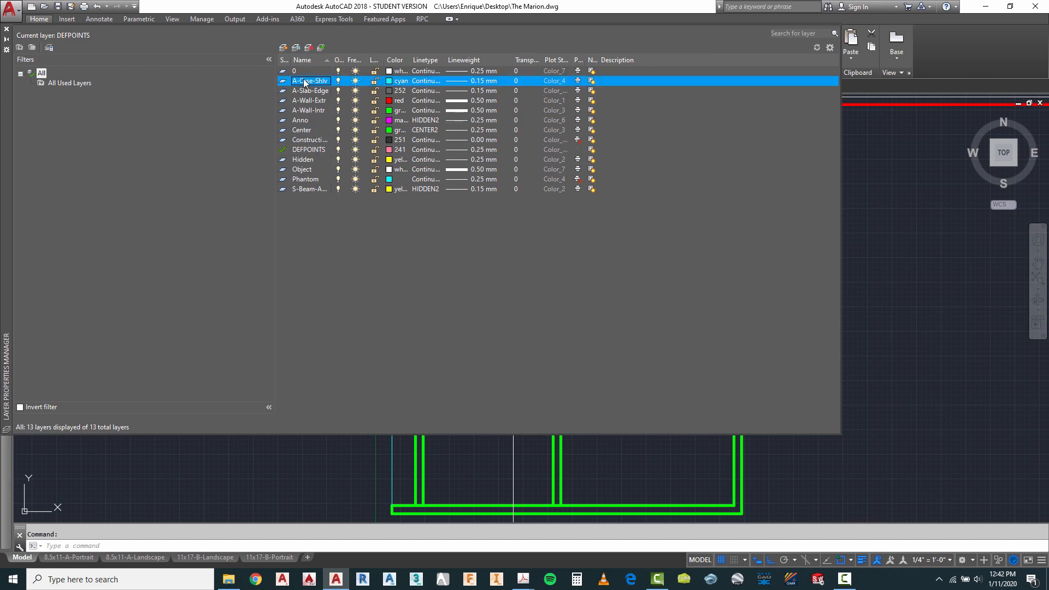
{"action": "left_click", "coordinate": [283, 49]}
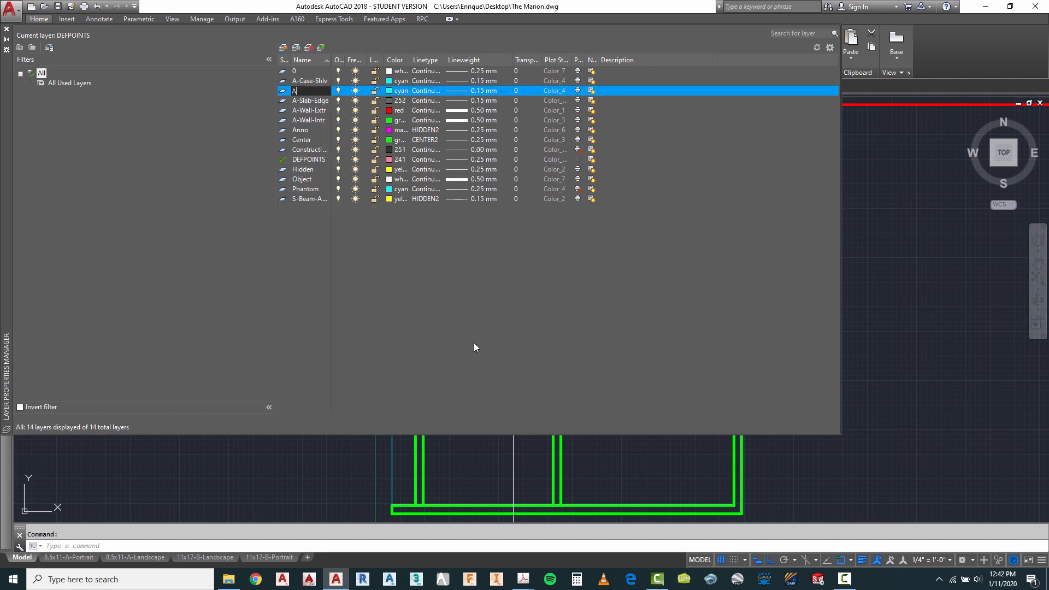
{"action": "type", "text": "A-Case-Co..."}
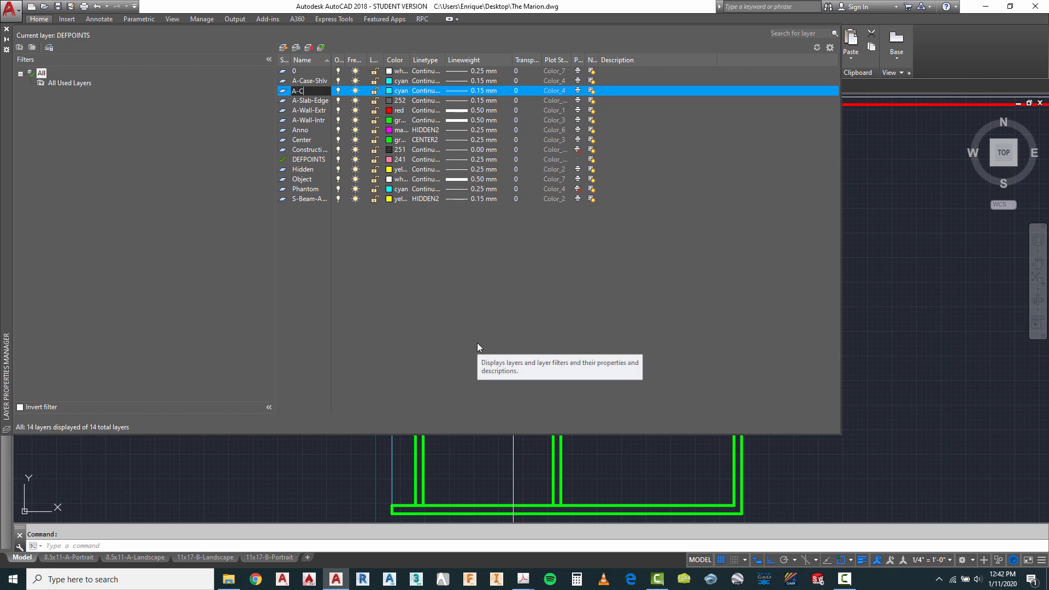
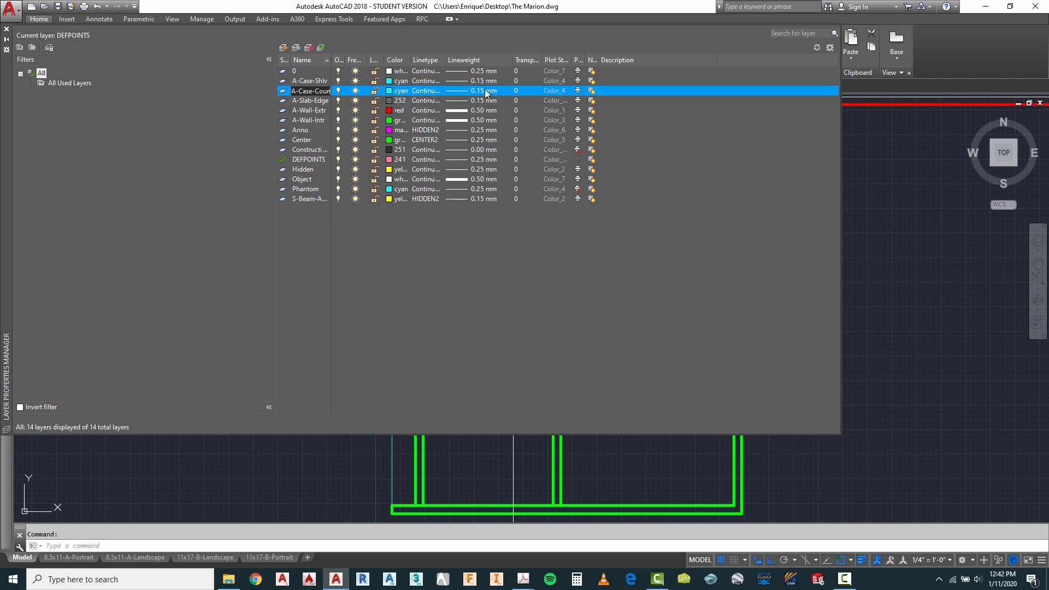
{"action": "left_click", "coordinate": [321, 49]}
{"action": "left_click", "coordinate": [7, 31]}
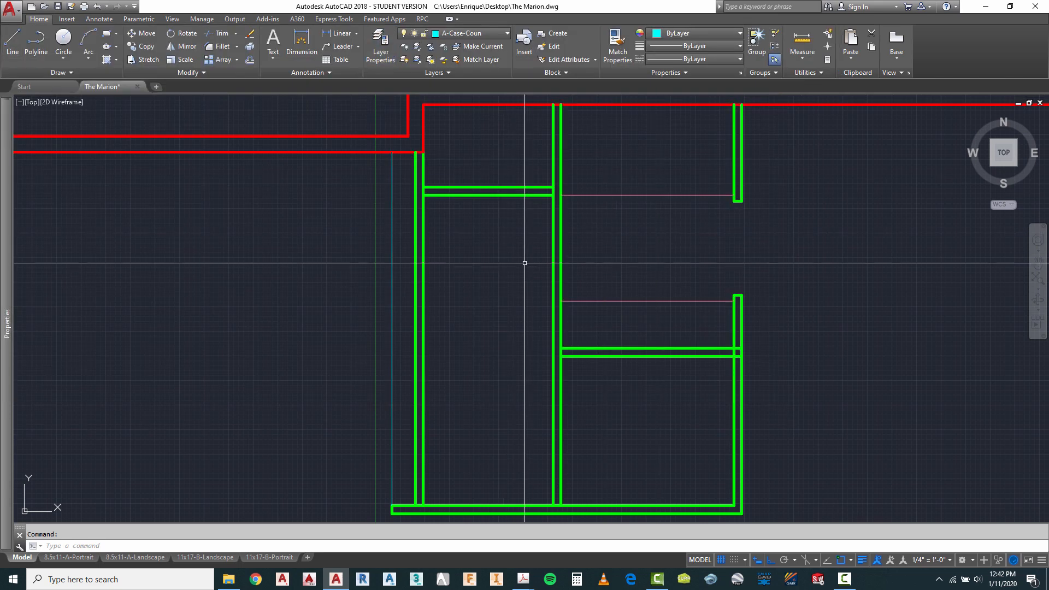
Step: Assign the two horizontal counter guide lines in the master bath to the A-Case-Coun layer
{"action": "left_click", "coordinate": [680, 181]}
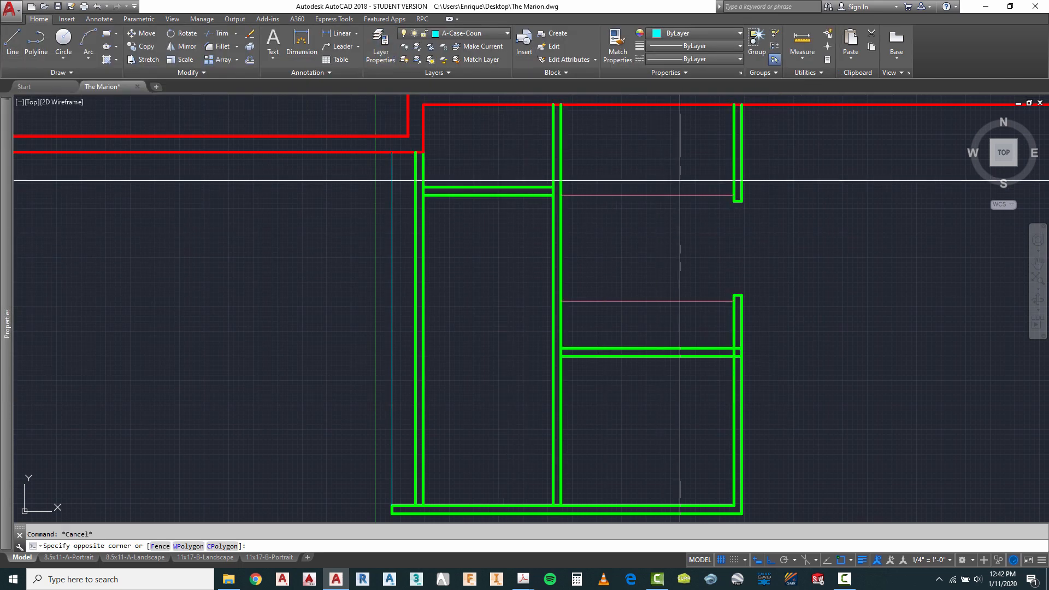
{"action": "left_click", "coordinate": [645, 305]}
{"action": "left_click", "coordinate": [478, 31]}
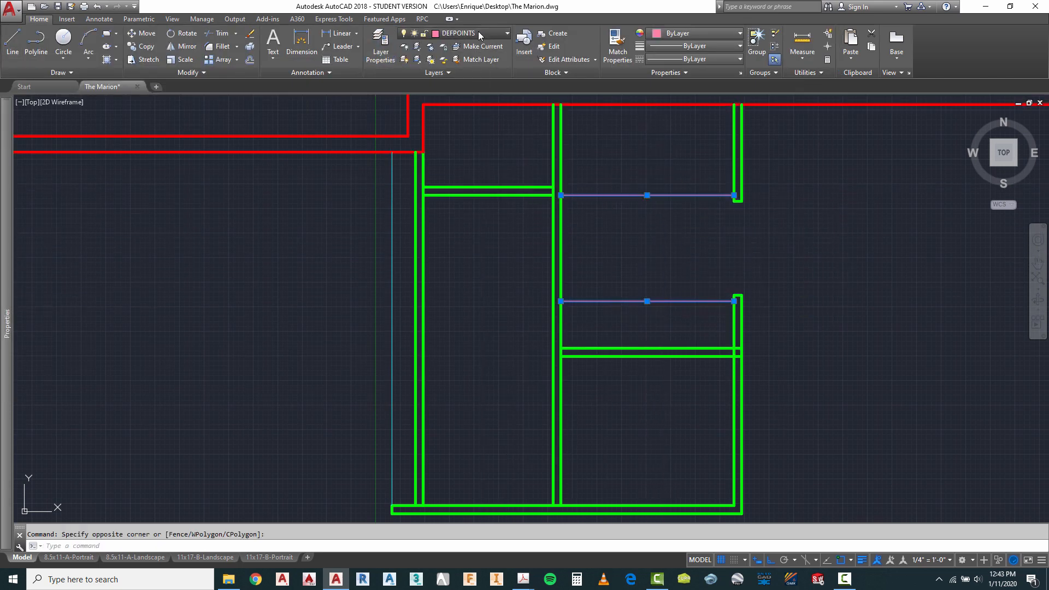
{"action": "left_click", "coordinate": [466, 60]}
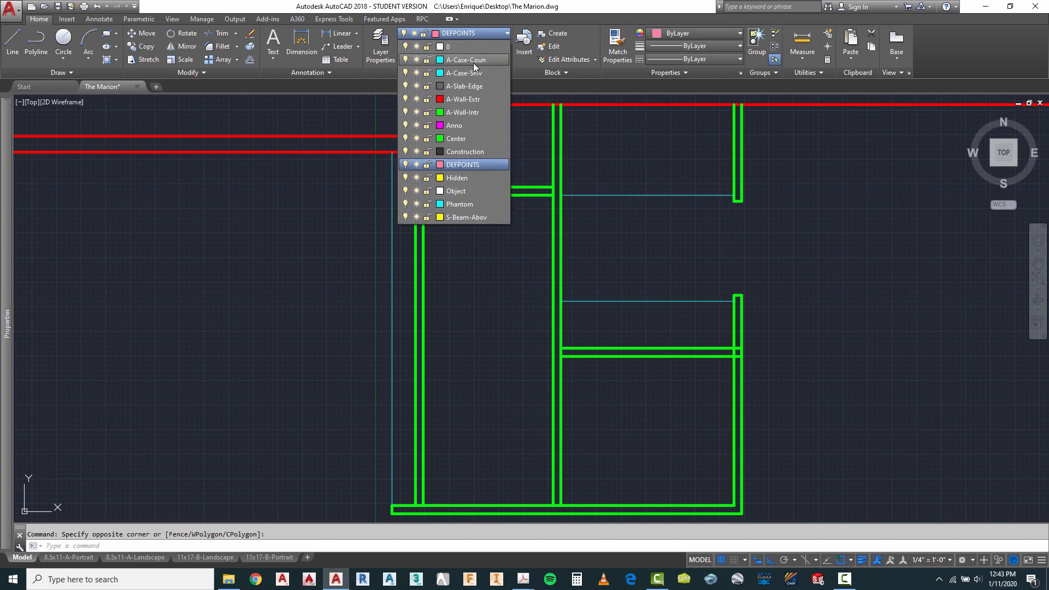
{"action": "key", "text": "Escape"}
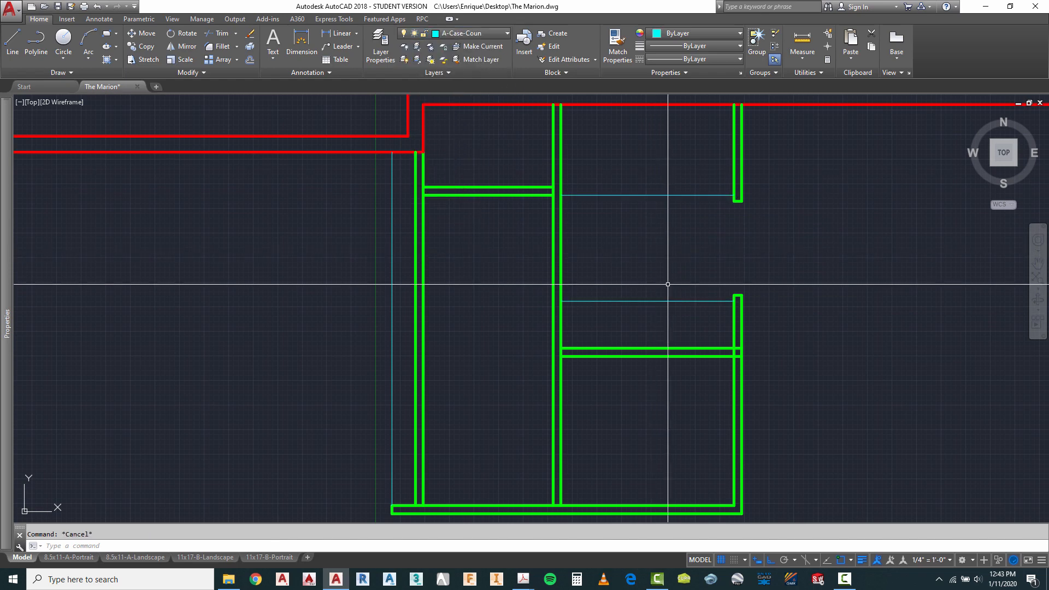
Step: Set the A-Case-Coun layer's color to index color 150
{"action": "left_click", "coordinate": [381, 50]}
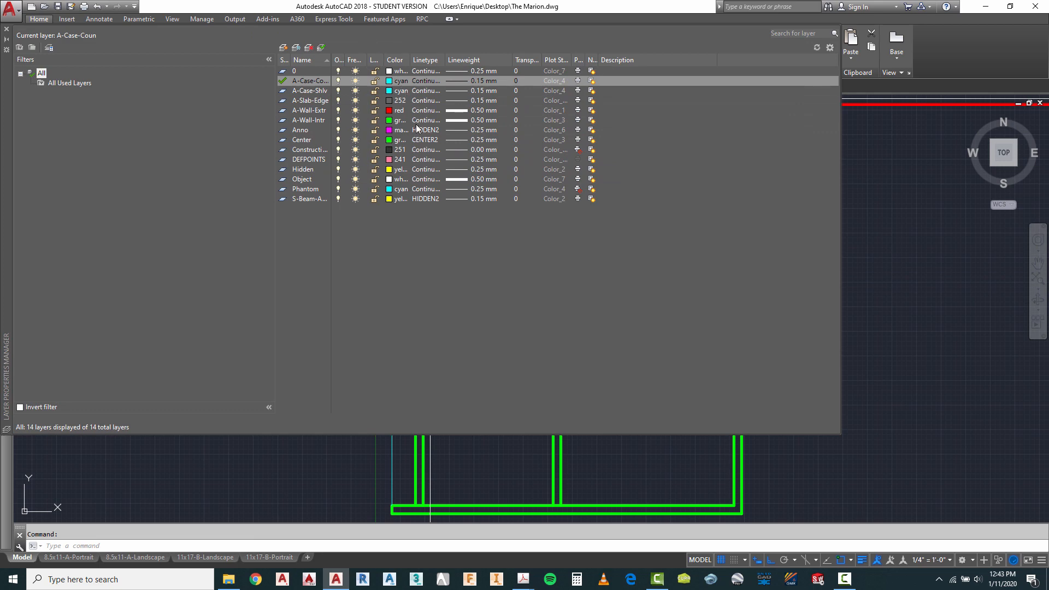
{"action": "left_click", "coordinate": [389, 81]}
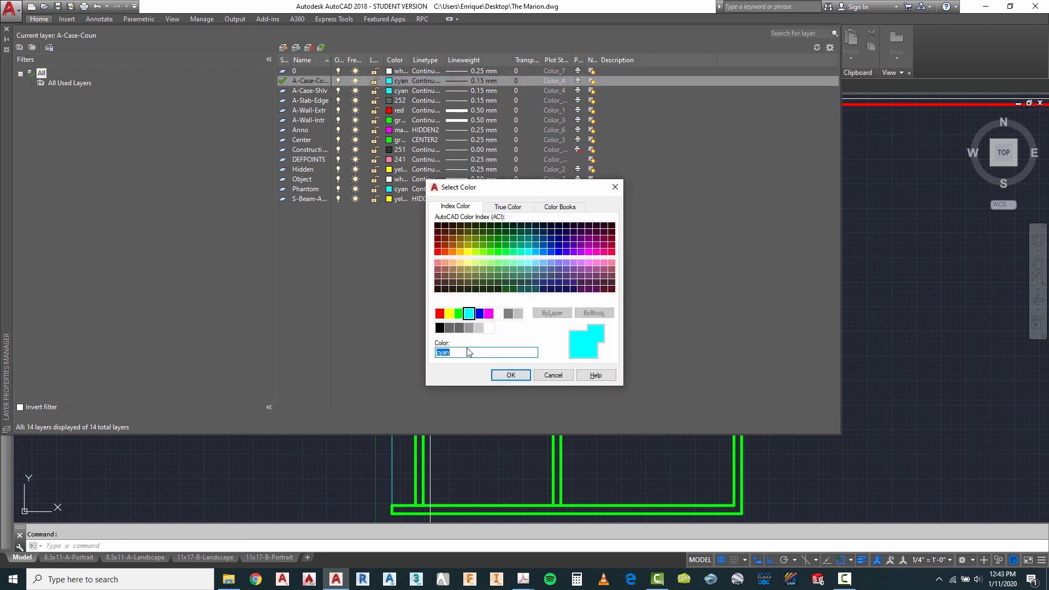
{"action": "left_click", "coordinate": [544, 252]}
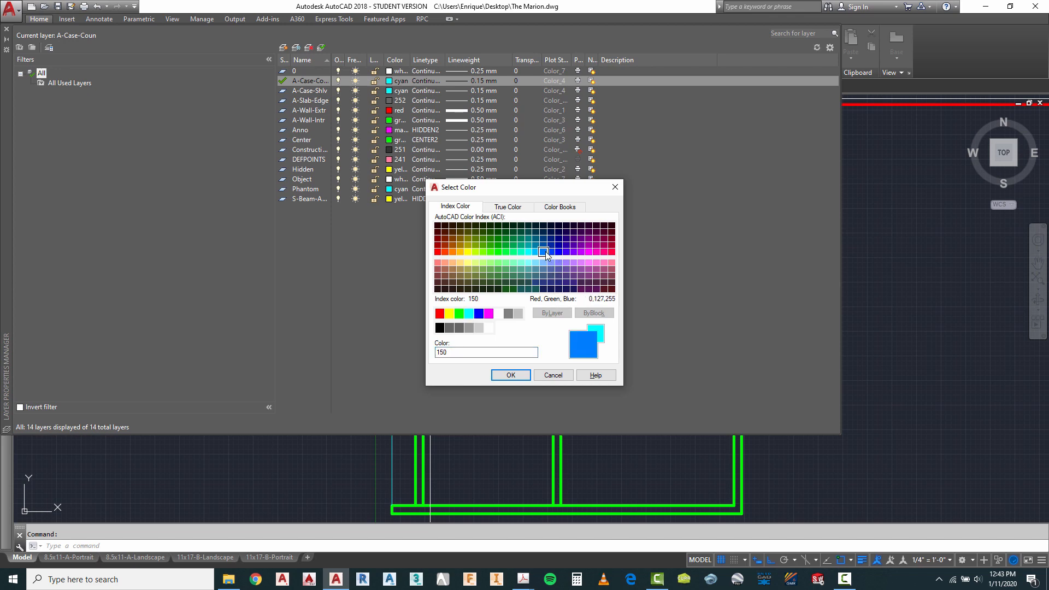
{"action": "left_click", "coordinate": [523, 376]}
{"action": "left_click", "coordinate": [6, 30]}
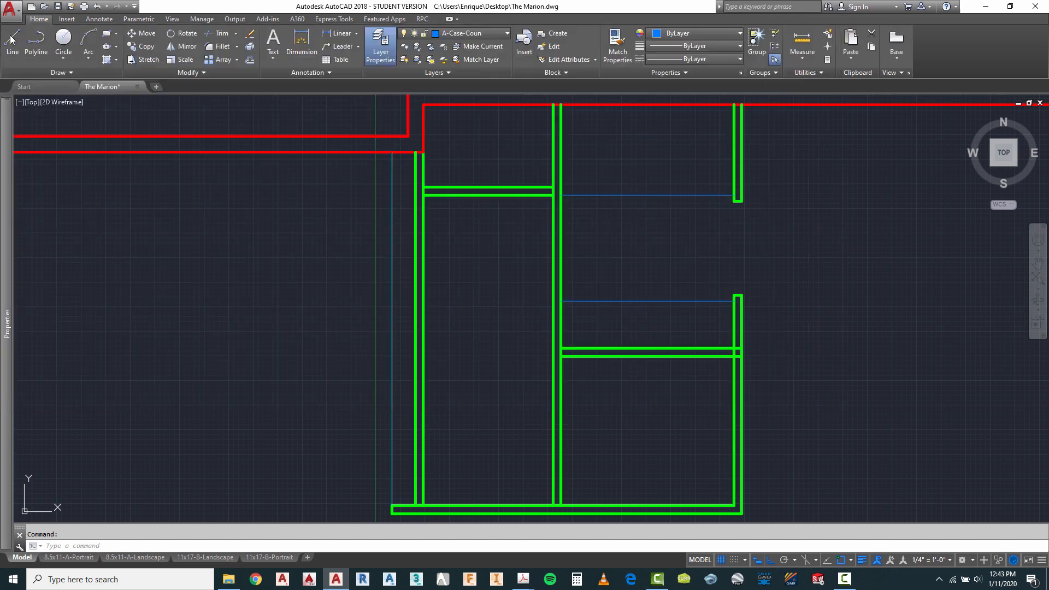
Step: Review the drawn master bath and closet walls, and switch to the Marion Red Lines PDF in Adobe Acrobat for reference
{"action": "scroll", "coordinate": [652, 214], "scroll_direction": "down", "scroll_amount": 2}
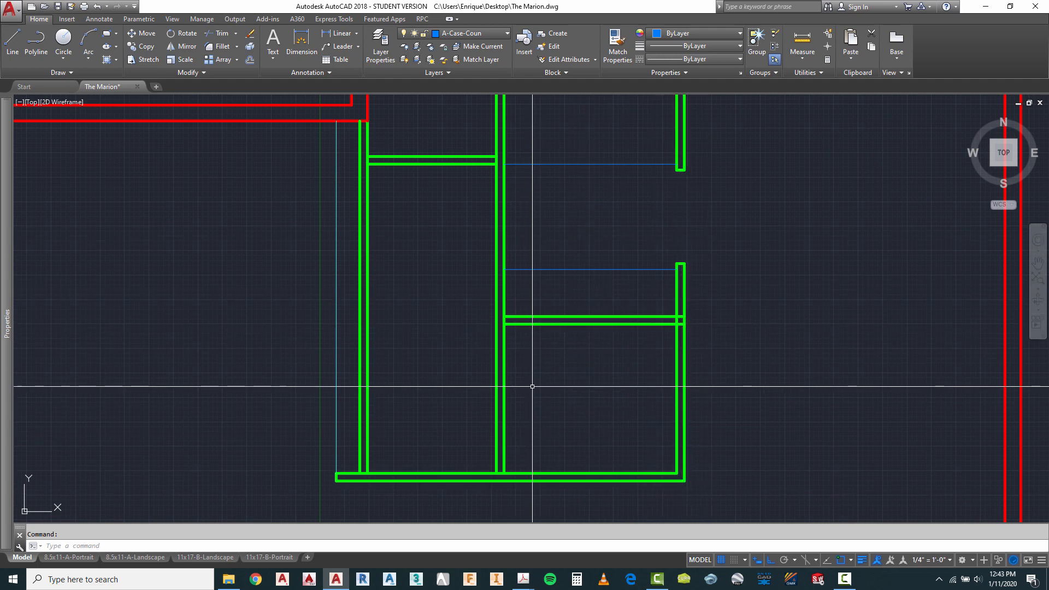
{"action": "scroll", "coordinate": [511, 412], "scroll_direction": "down", "scroll_amount": 1}
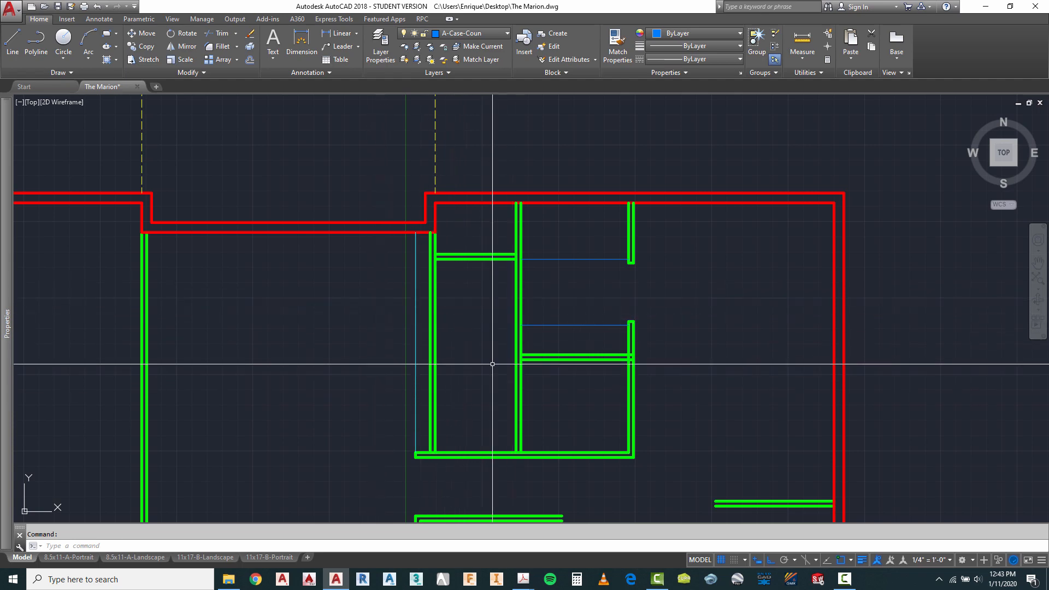
{"action": "scroll", "coordinate": [408, 239], "scroll_direction": "down", "scroll_amount": 2}
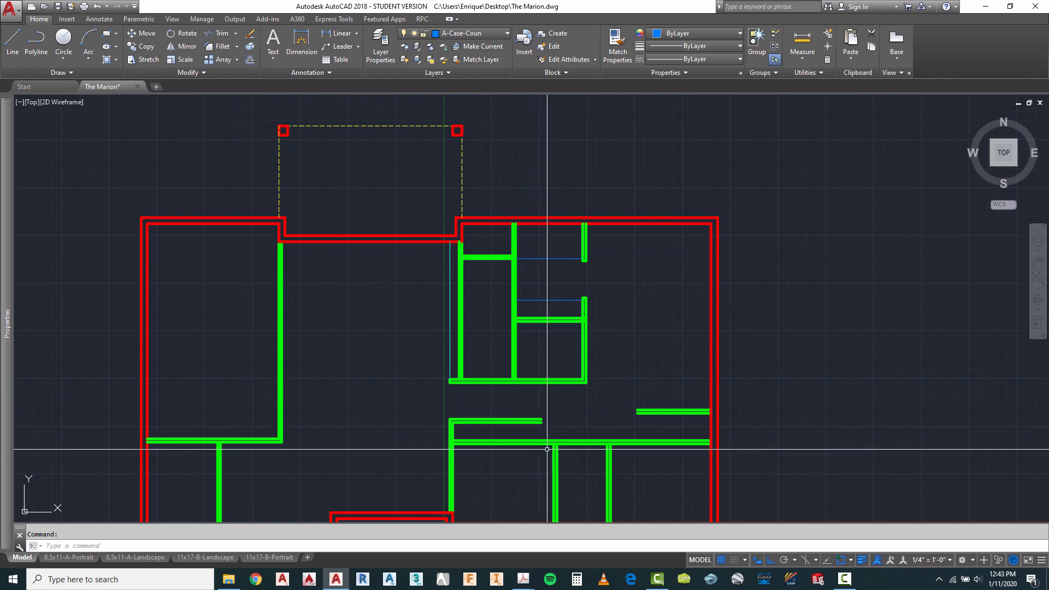
{"action": "scroll", "coordinate": [554, 352], "scroll_direction": "up", "scroll_amount": 2}
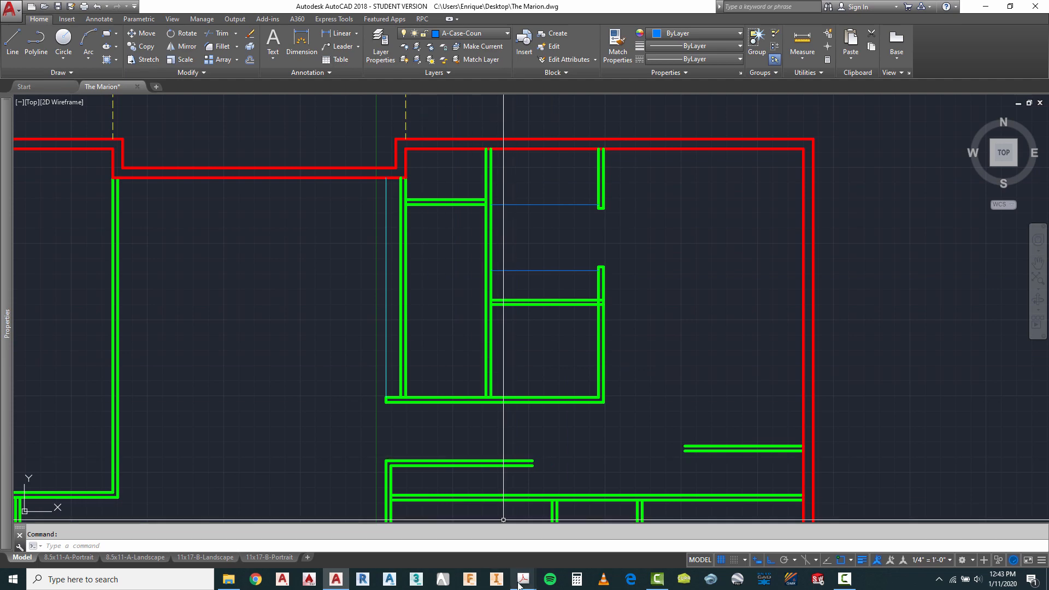
{"action": "mouse_move", "coordinate": [520, 584]}
{"action": "left_click", "coordinate": [520, 546]}
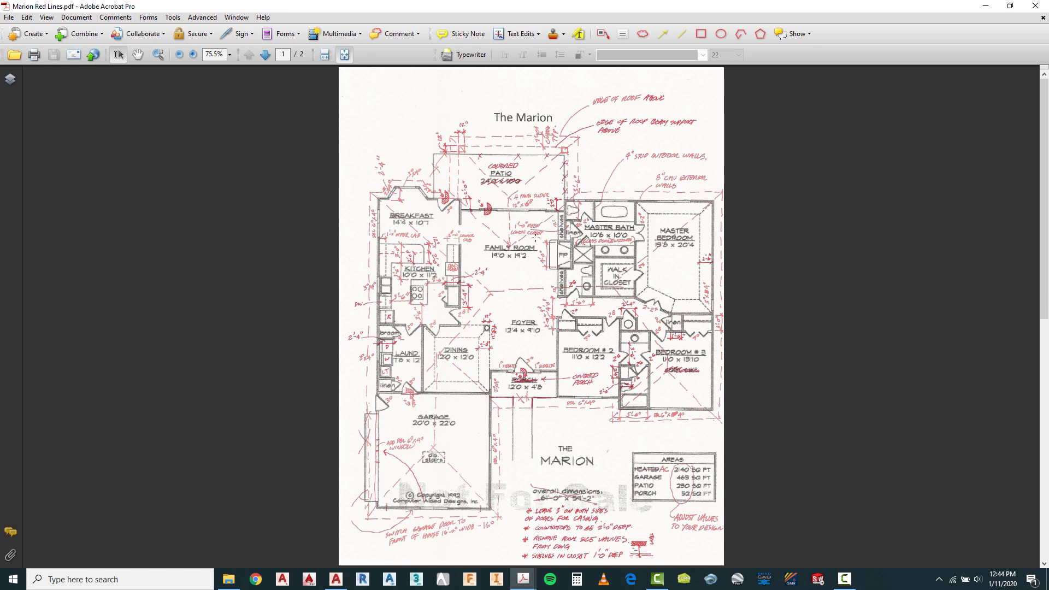
Step: Switch back to the AutoCAD drawing and offset the right face of the wall behind the family room shelves 1' into the bath
{"action": "left_click", "coordinate": [336, 580]}
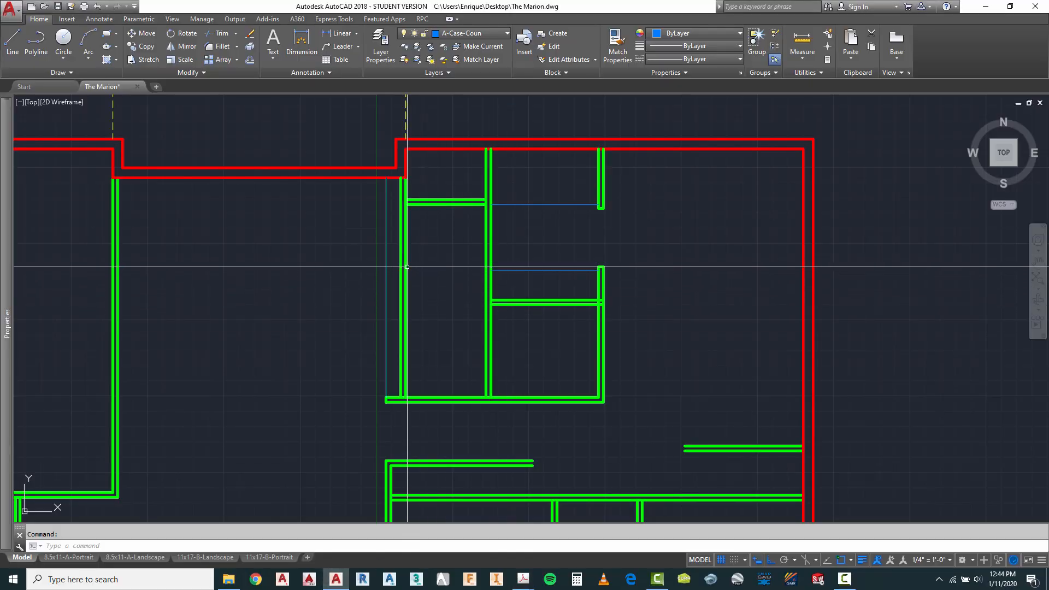
{"action": "key", "text": "Escape"}
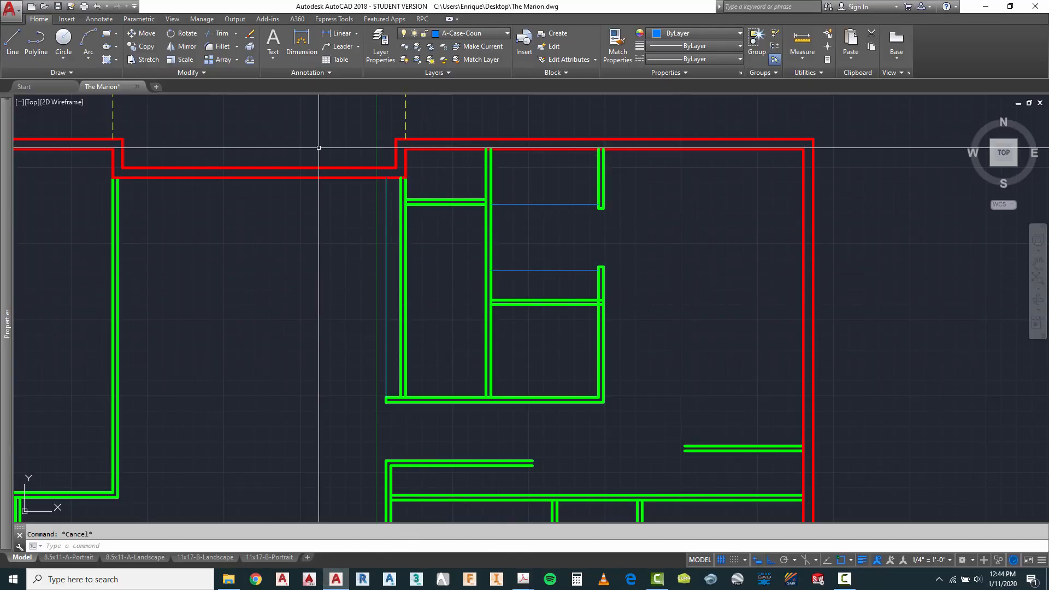
{"action": "left_click", "coordinate": [251, 61]}
{"action": "type", "text": "1"}
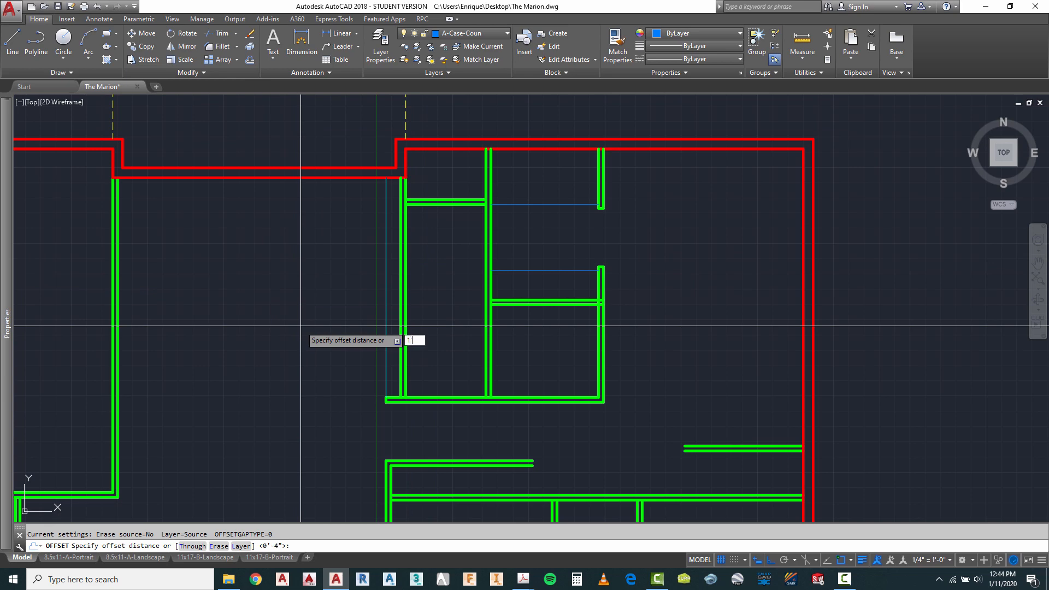
{"action": "type", "text": "'"}
{"action": "key", "text": "Return"}
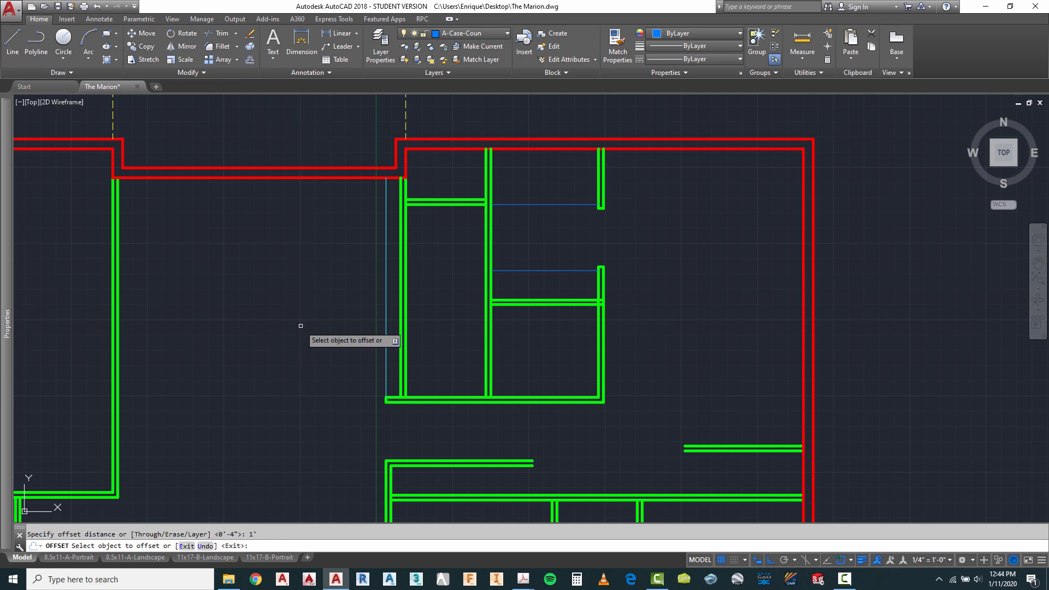
{"action": "left_click", "coordinate": [405, 276]}
{"action": "left_click", "coordinate": [434, 277]}
{"action": "key", "text": "Escape"}
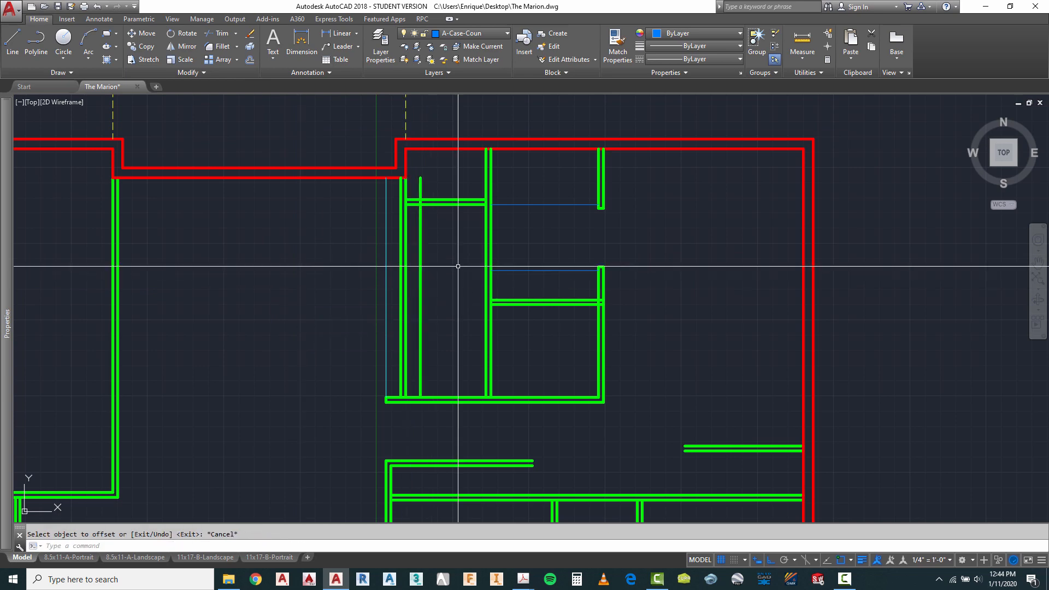
Step: Offset the new vertical wall line 4" toward the bath to give the partition its thickness
{"action": "type", "text": "o"}
{"action": "key", "text": "Return"}
{"action": "type", "text": "4"}
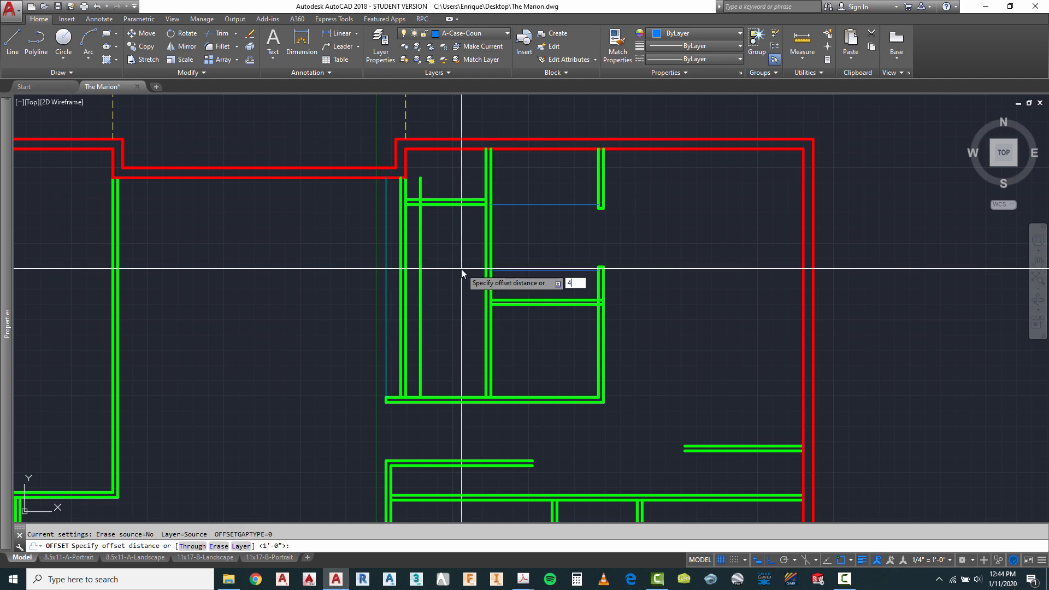
{"action": "key", "text": "Return"}
{"action": "left_click", "coordinate": [421, 263]}
{"action": "left_click", "coordinate": [435, 204]}
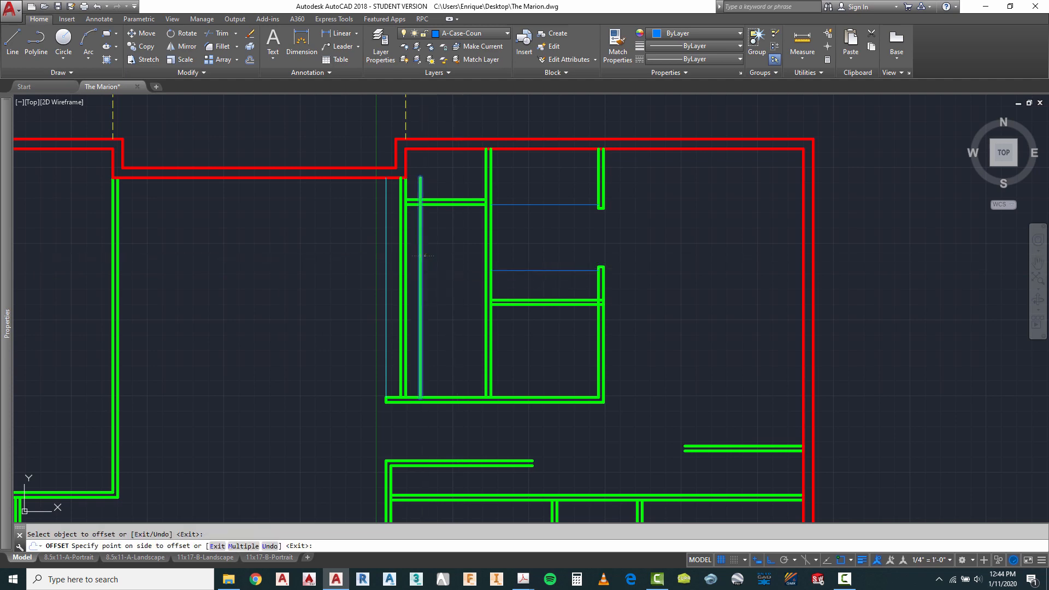
{"action": "key", "text": "Escape"}
Step: Stretch the upper ends of the two new partition lines down to the underside of the short horizontal wall
{"action": "scroll", "coordinate": [435, 203], "scroll_direction": "up", "scroll_amount": 4}
{"action": "key", "text": "Escape"}
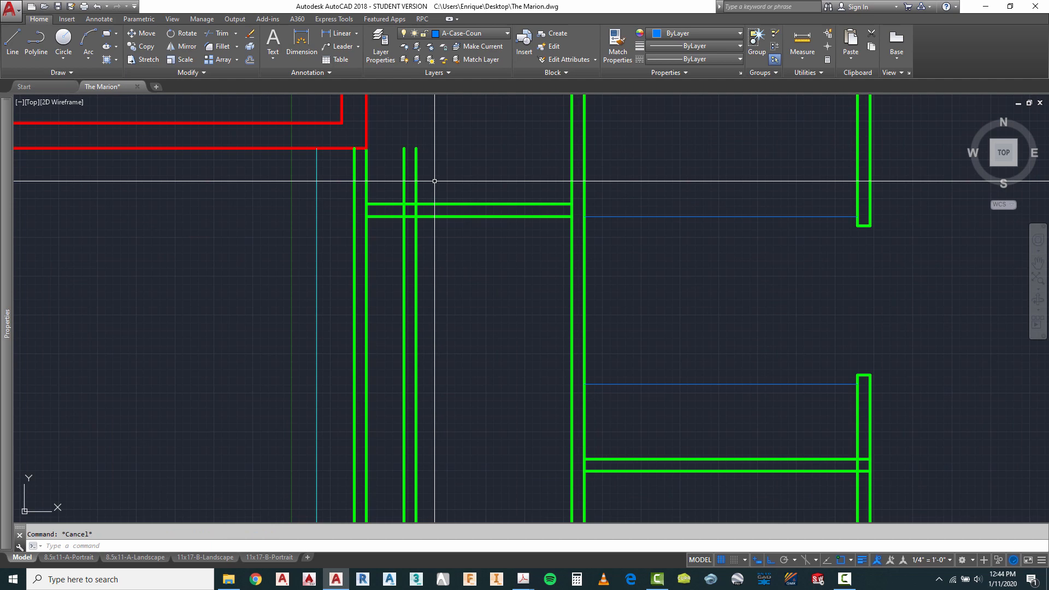
{"action": "type", "text": "s"}
{"action": "key", "text": "Return"}
{"action": "type", "text": "c"}
{"action": "key", "text": "Return"}
{"action": "left_click", "coordinate": [440, 129]}
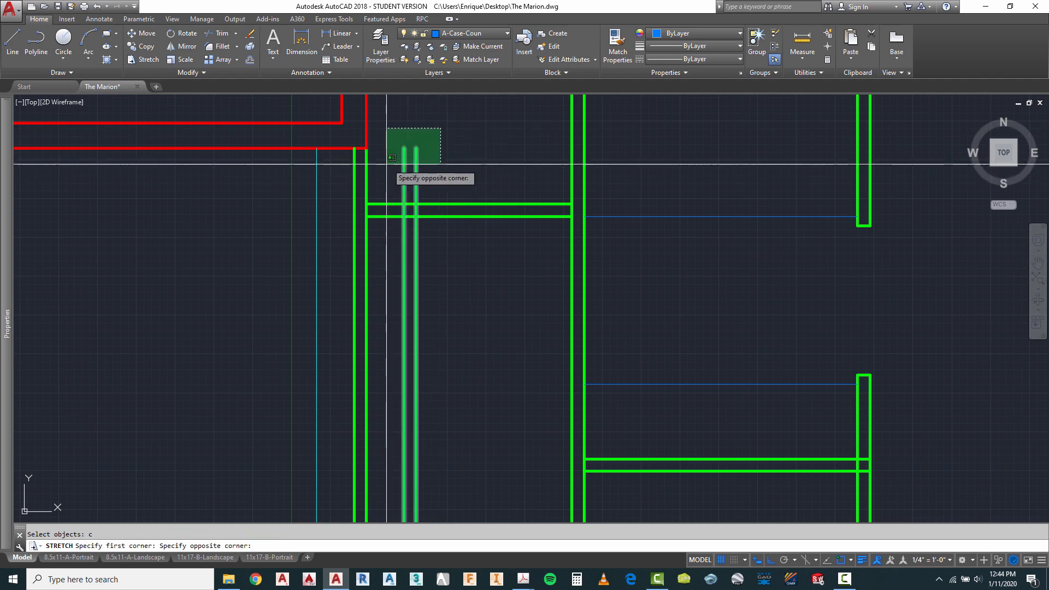
{"action": "left_click", "coordinate": [387, 164]}
{"action": "key", "text": "Return"}
{"action": "left_click", "coordinate": [404, 147]}
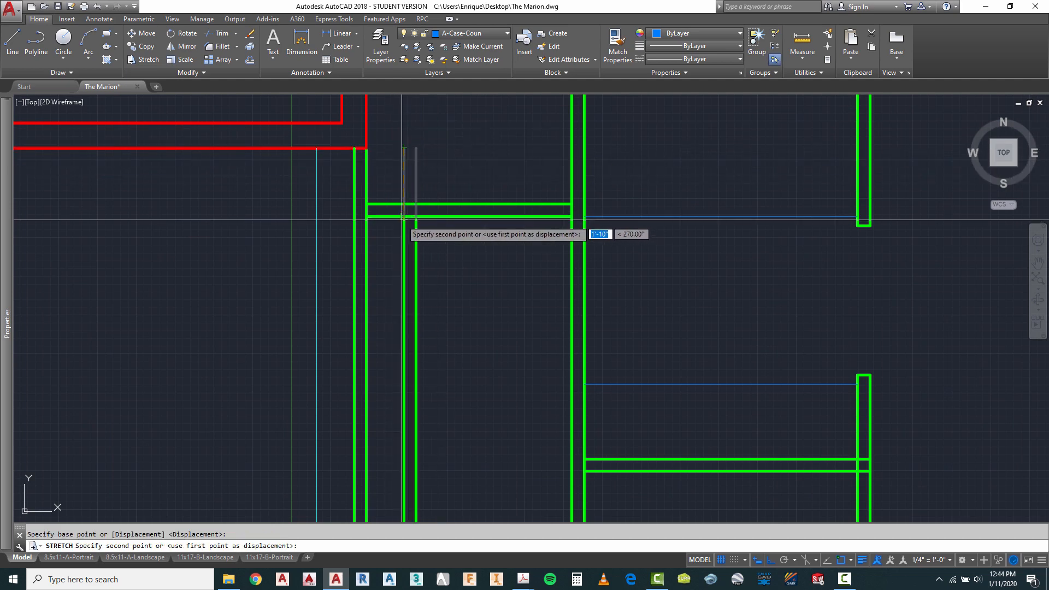
{"action": "left_click", "coordinate": [402, 220]}
{"action": "scroll", "coordinate": [425, 296], "scroll_direction": "down", "scroll_amount": 3}
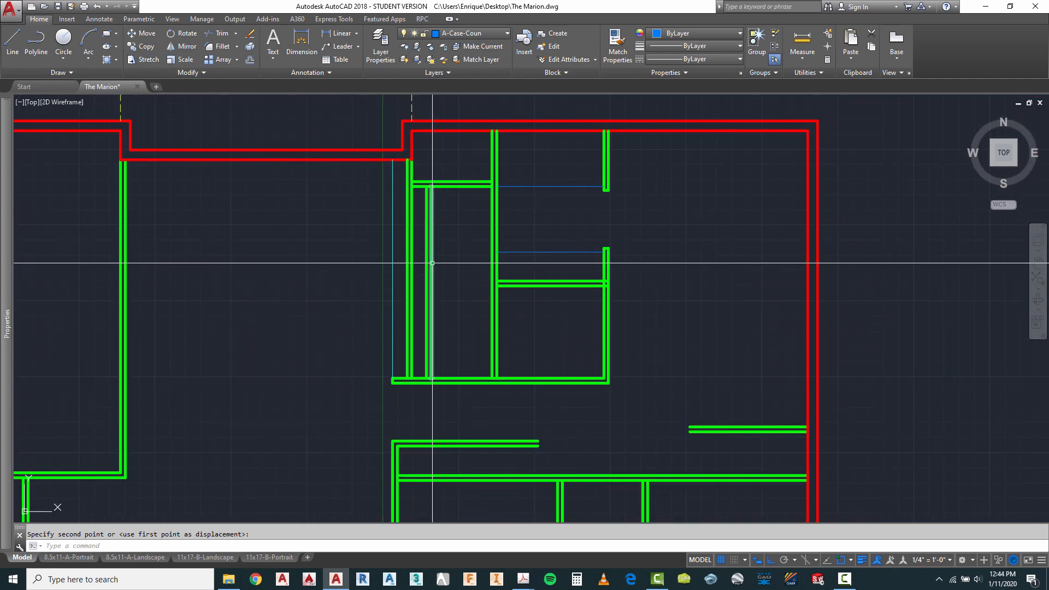
{"action": "scroll", "coordinate": [432, 263], "scroll_direction": "up", "scroll_amount": 2}
{"action": "scroll", "coordinate": [476, 282], "scroll_direction": "down", "scroll_amount": 2}
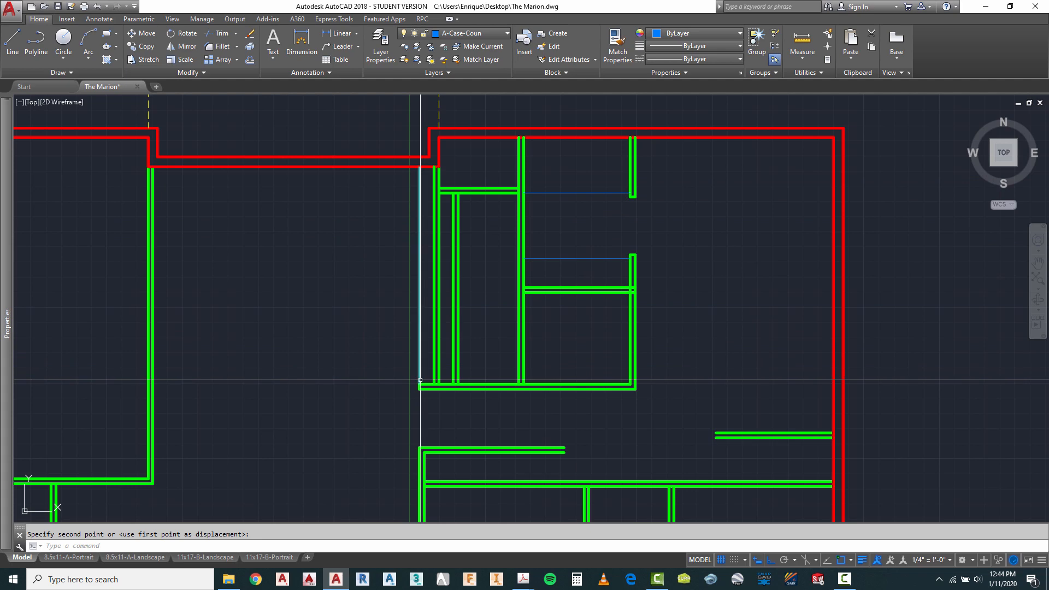
Step: Make DEFPOINTS the current layer and draw a horizontal guide line from the shelf line's midpoint into the family room
{"action": "left_click", "coordinate": [474, 35]}
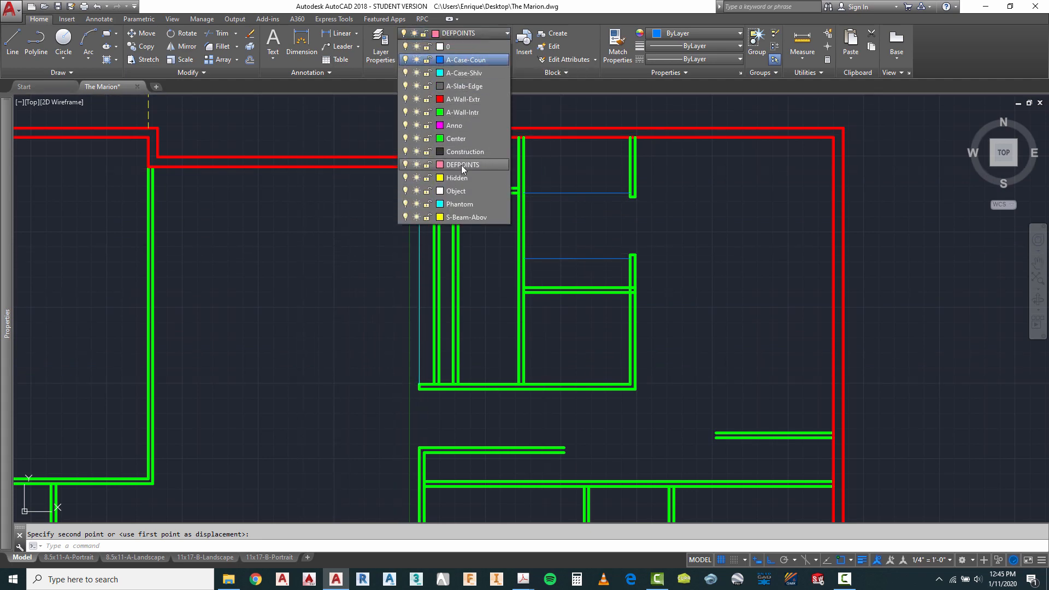
{"action": "left_click", "coordinate": [461, 165]}
{"action": "left_click", "coordinate": [13, 43]}
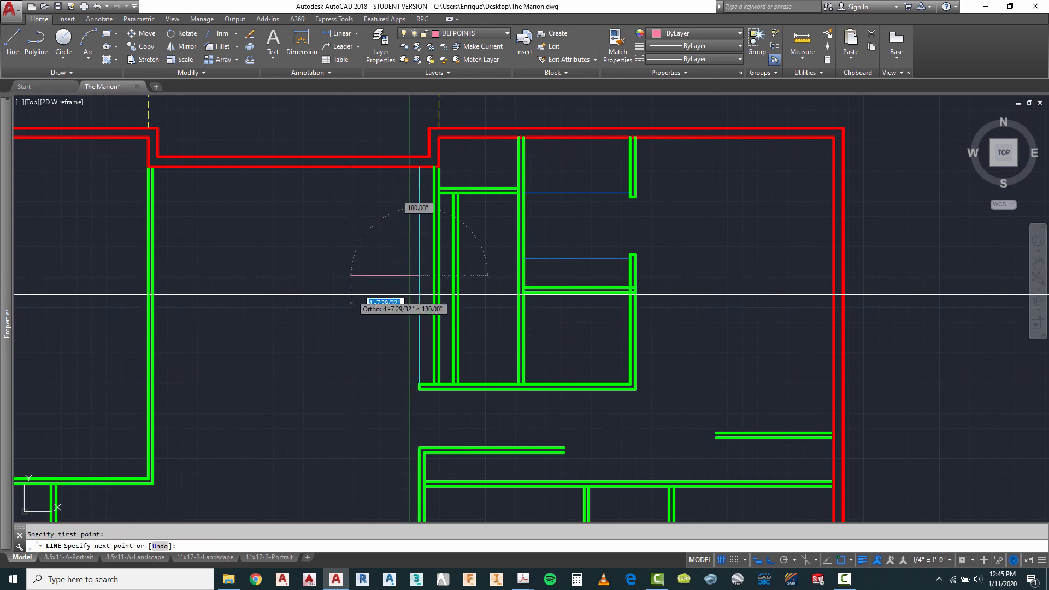
{"action": "left_click", "coordinate": [323, 275]}
{"action": "key", "text": "Escape"}
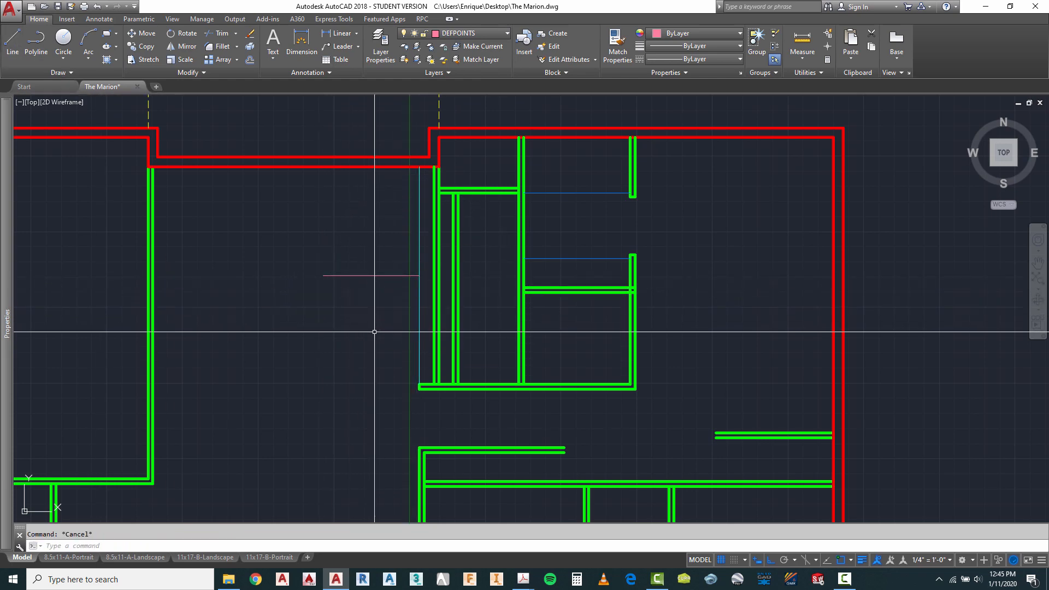
Step: Offset the horizontal guide line 2' above and 2' below to mark the fireplace opening
{"action": "key", "text": "Return"}
{"action": "type", "text": "2'"}
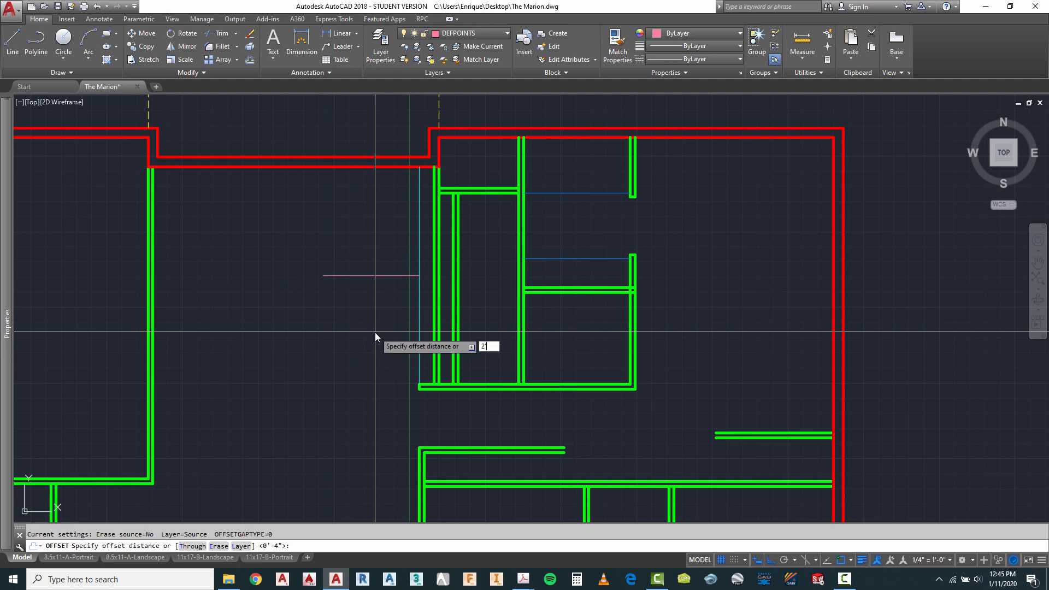
{"action": "key", "text": "Return"}
{"action": "left_click", "coordinate": [391, 276]}
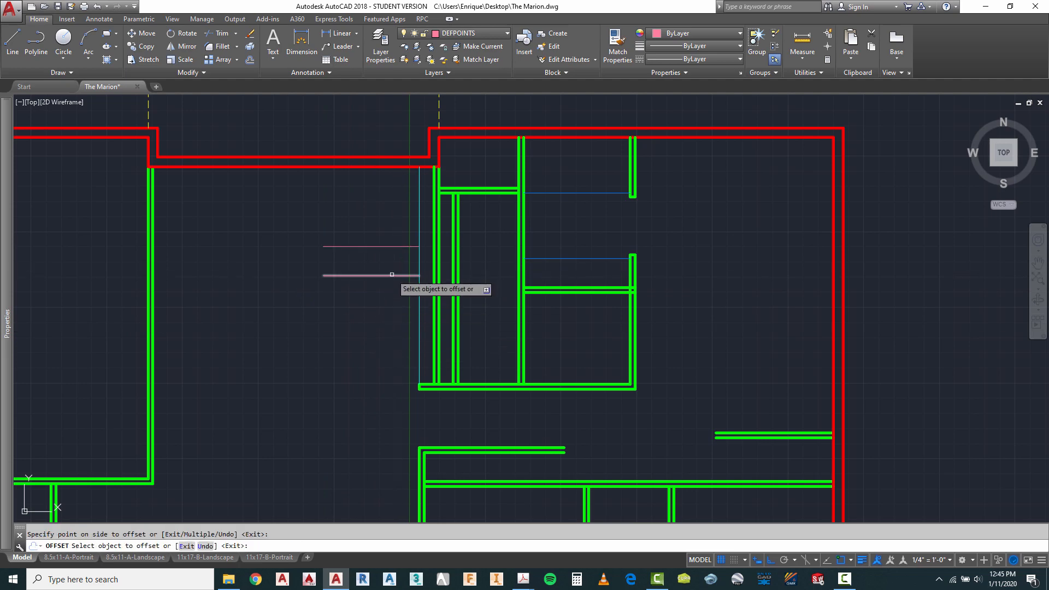
{"action": "left_click", "coordinate": [379, 307]}
{"action": "key", "text": "Escape"}
{"action": "key", "text": "Escape"}
Step: Extend the upper and lower guide lines to the near face of the new vertical partition
{"action": "scroll", "coordinate": [442, 248], "scroll_direction": "up", "scroll_amount": 2}
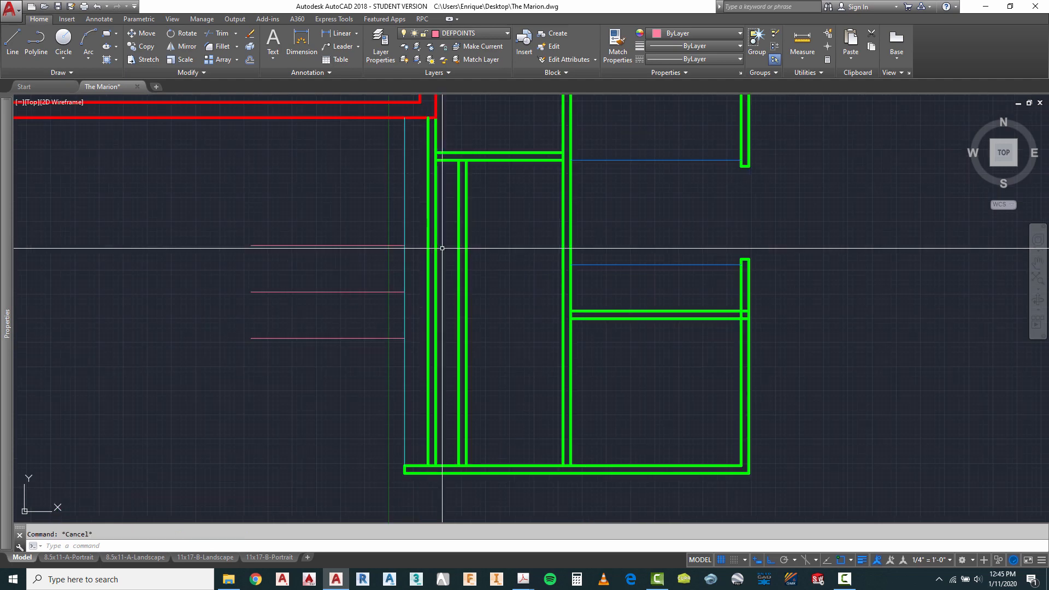
{"action": "type", "text": "ex"}
{"action": "key", "text": "Return"}
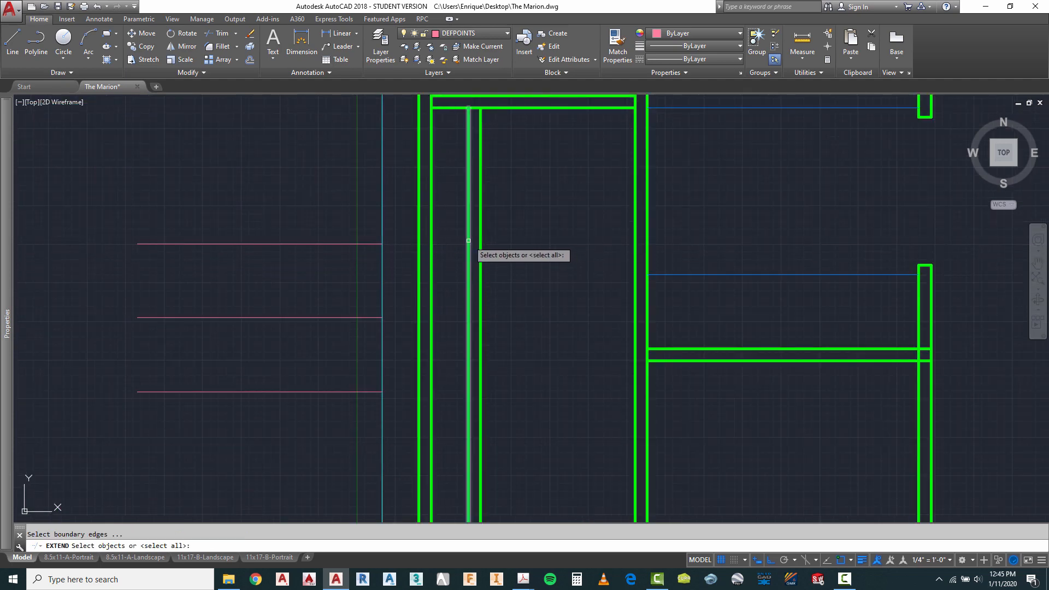
{"action": "key", "text": "Return"}
{"action": "left_click", "coordinate": [375, 227]}
{"action": "left_click", "coordinate": [351, 260]}
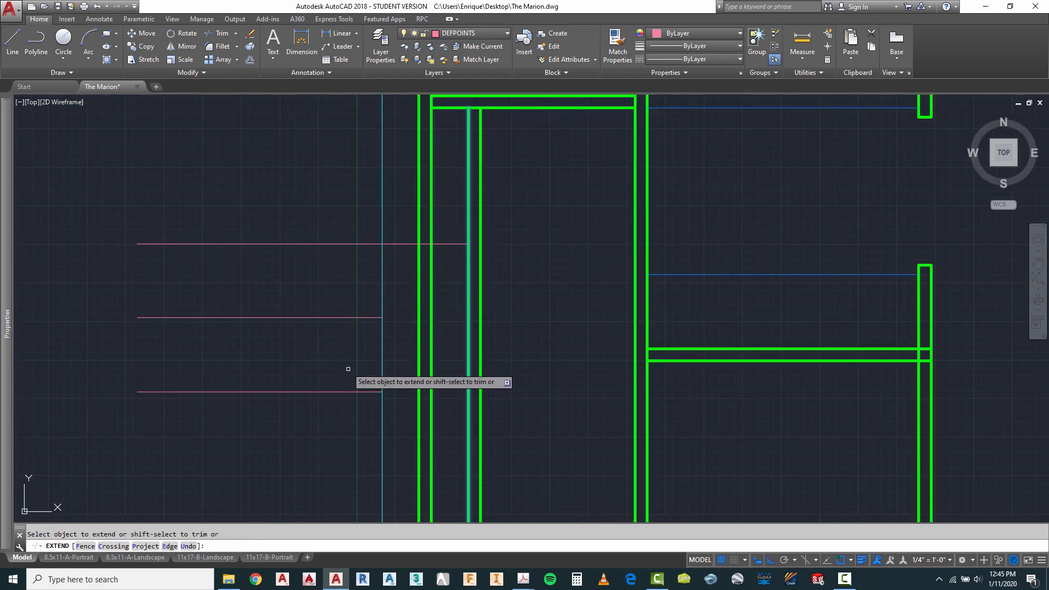
{"action": "left_click", "coordinate": [374, 373]}
{"action": "left_click", "coordinate": [365, 397]}
{"action": "scroll", "coordinate": [457, 284], "scroll_direction": "down", "scroll_amount": 2}
{"action": "key", "text": "Escape"}
{"action": "key", "text": "Escape"}
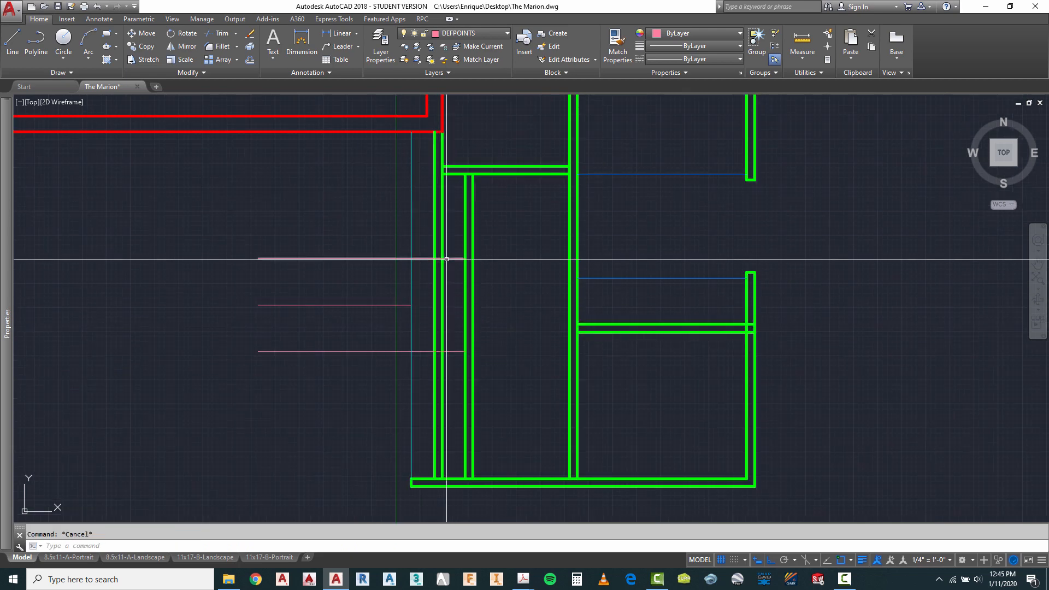
Step: Assign the two extended fireplace opening lines to the A-Wall-Intr layer
{"action": "left_click", "coordinate": [368, 238]}
{"action": "left_click", "coordinate": [351, 274]}
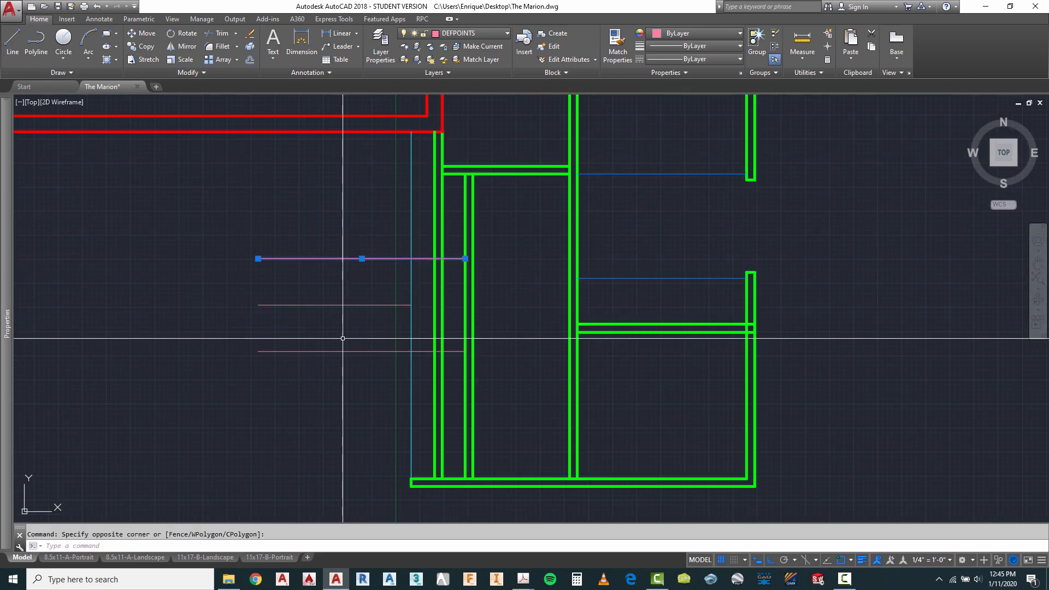
{"action": "left_click", "coordinate": [341, 338]}
{"action": "left_click", "coordinate": [312, 374]}
{"action": "left_click", "coordinate": [482, 33]}
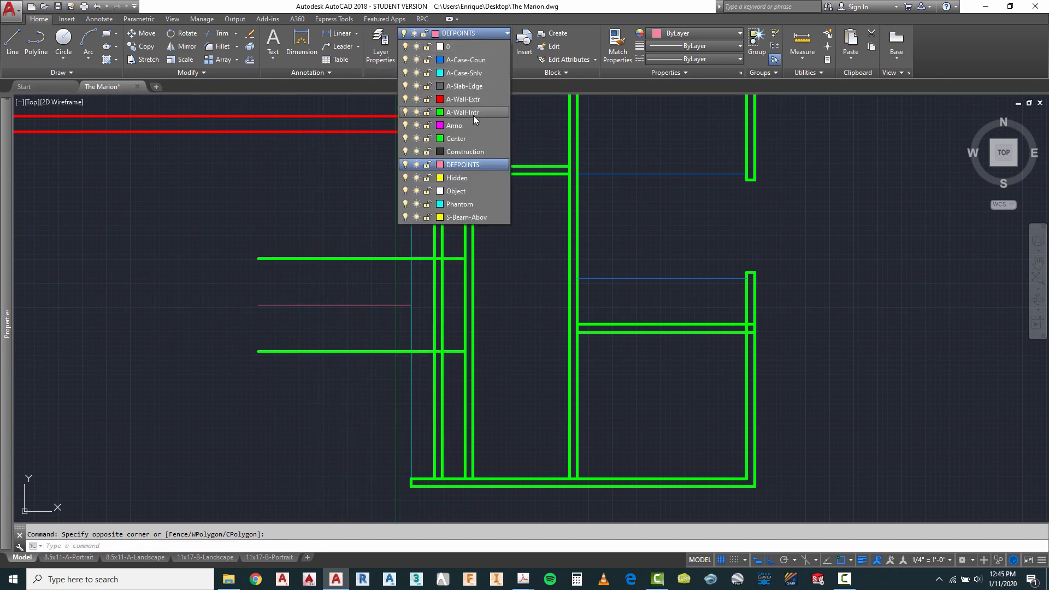
{"action": "left_click", "coordinate": [470, 113]}
{"action": "key", "text": "Escape"}
Step: Offset the two fireplace side lines 4" outward, the upper one up and the lower one down
{"action": "scroll", "coordinate": [464, 285], "scroll_direction": "up", "scroll_amount": 2}
{"action": "type", "text": "o"}
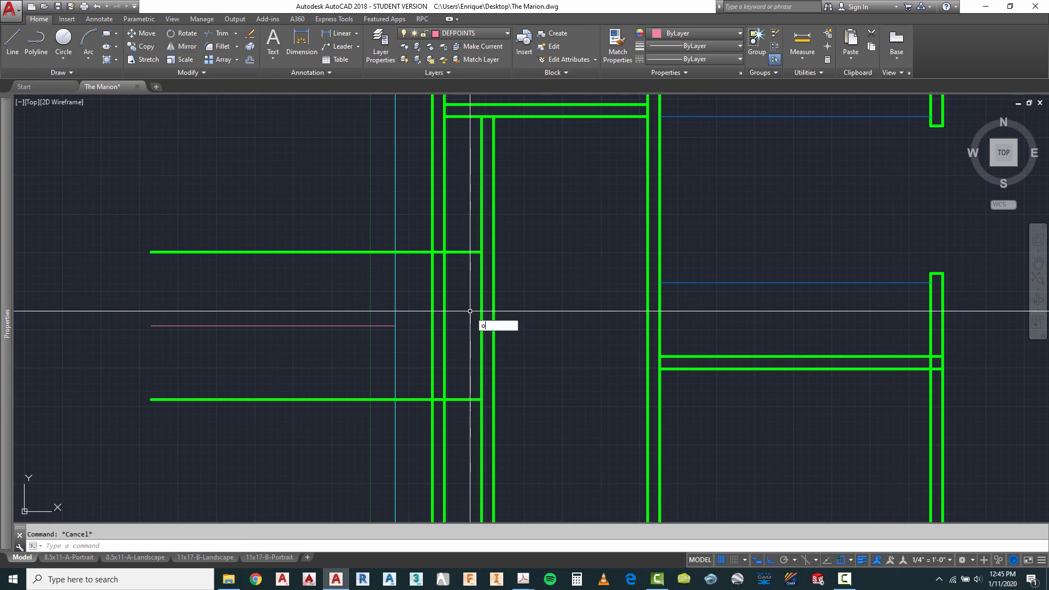
{"action": "key", "text": "Return"}
{"action": "key", "text": "Return"}
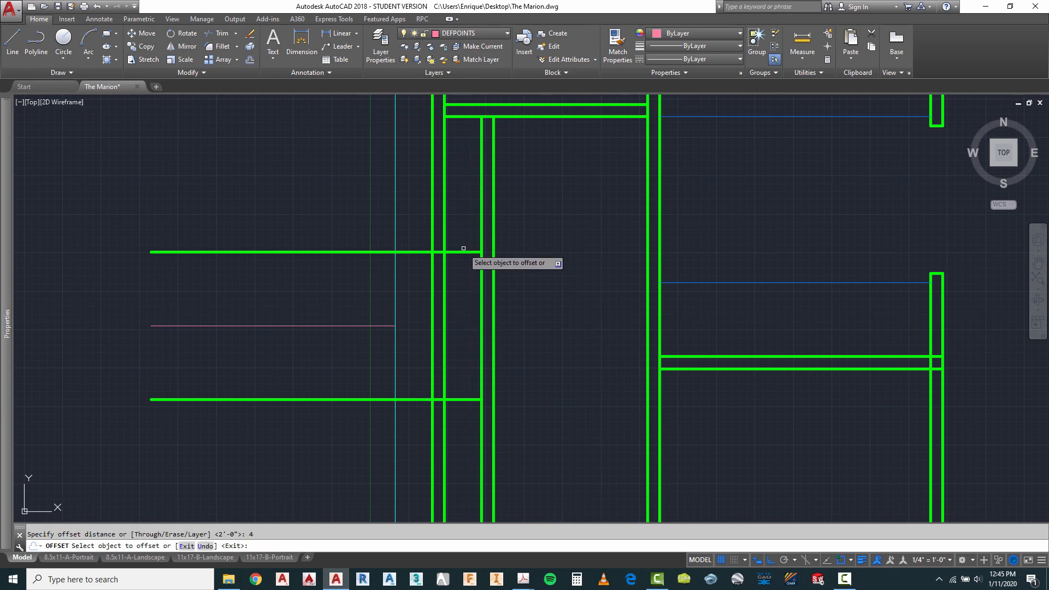
{"action": "left_click", "coordinate": [464, 252]}
{"action": "left_click", "coordinate": [468, 243]}
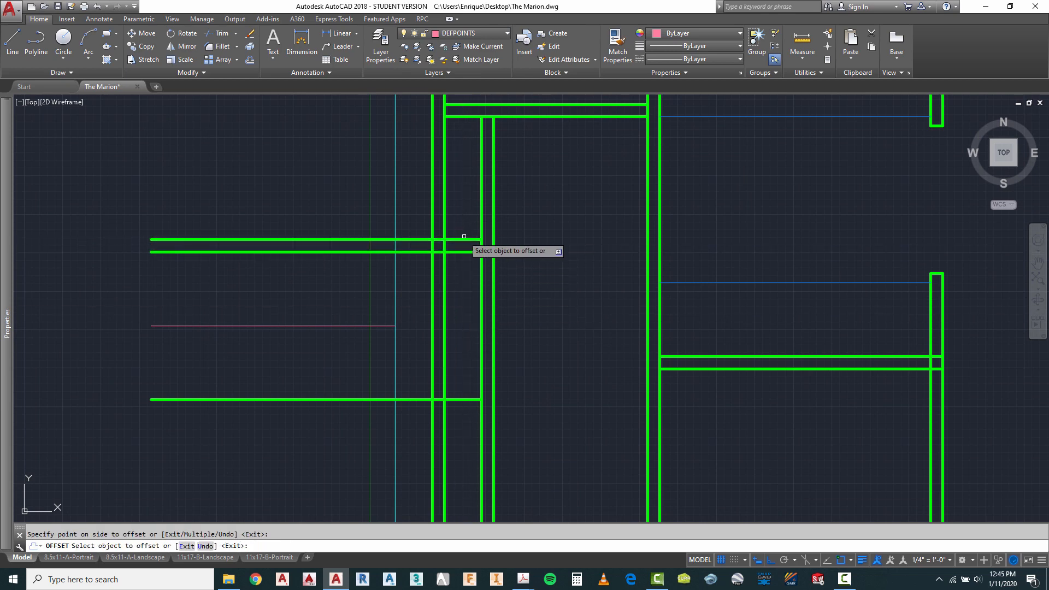
{"action": "left_click", "coordinate": [458, 401]}
{"action": "left_click", "coordinate": [459, 416]}
{"action": "key", "text": "Escape"}
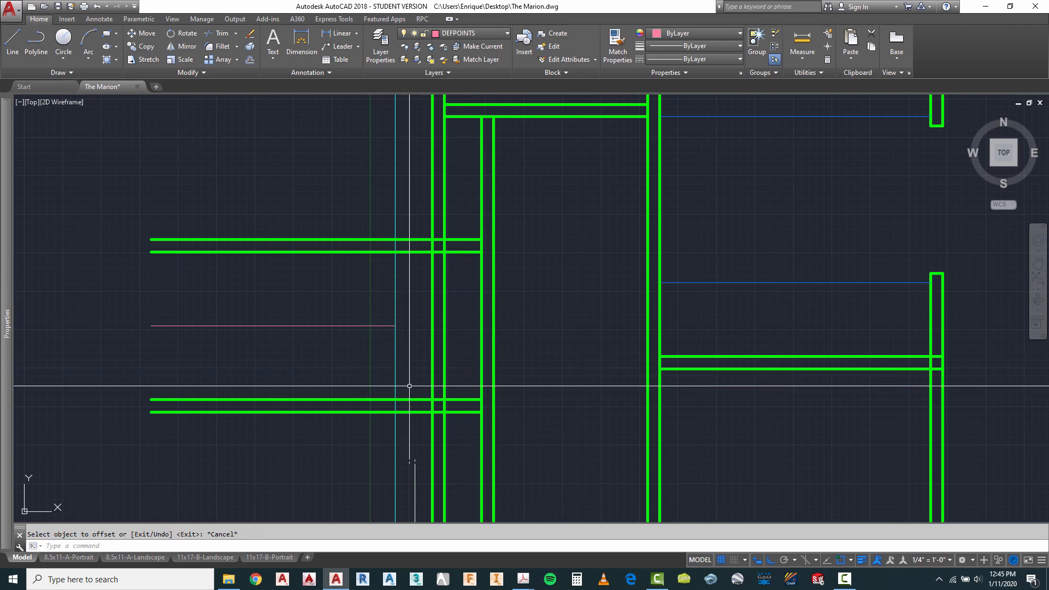
{"action": "key", "text": "Escape"}
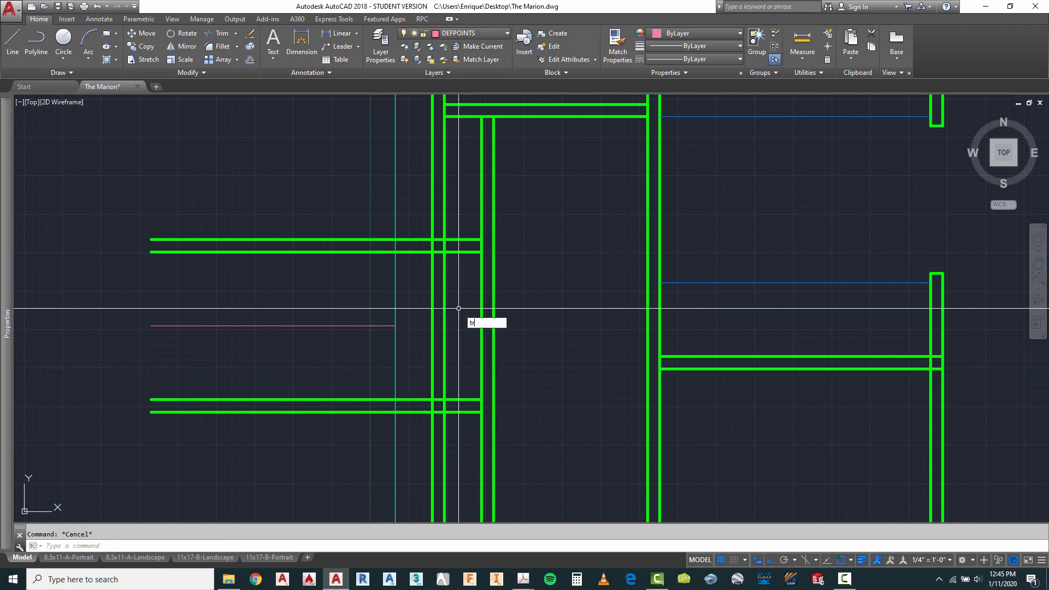
Step: Trim the double wall lines between the inner faces of the fireplace side walls to open the recess
{"action": "type", "text": "tr"}
{"action": "key", "text": "Return"}
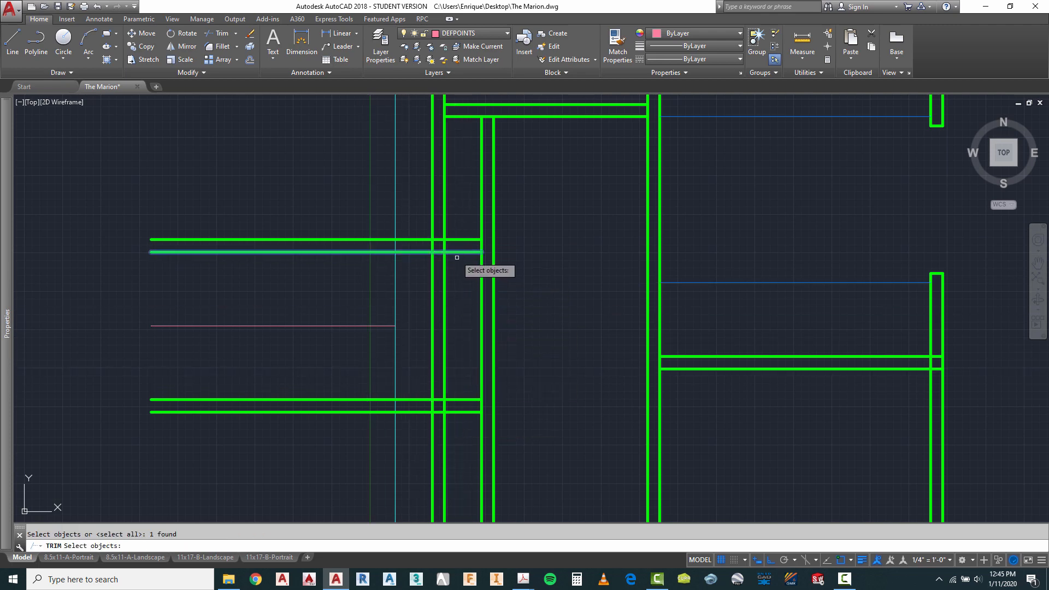
{"action": "left_click", "coordinate": [453, 398]}
{"action": "left_click", "coordinate": [453, 398]}
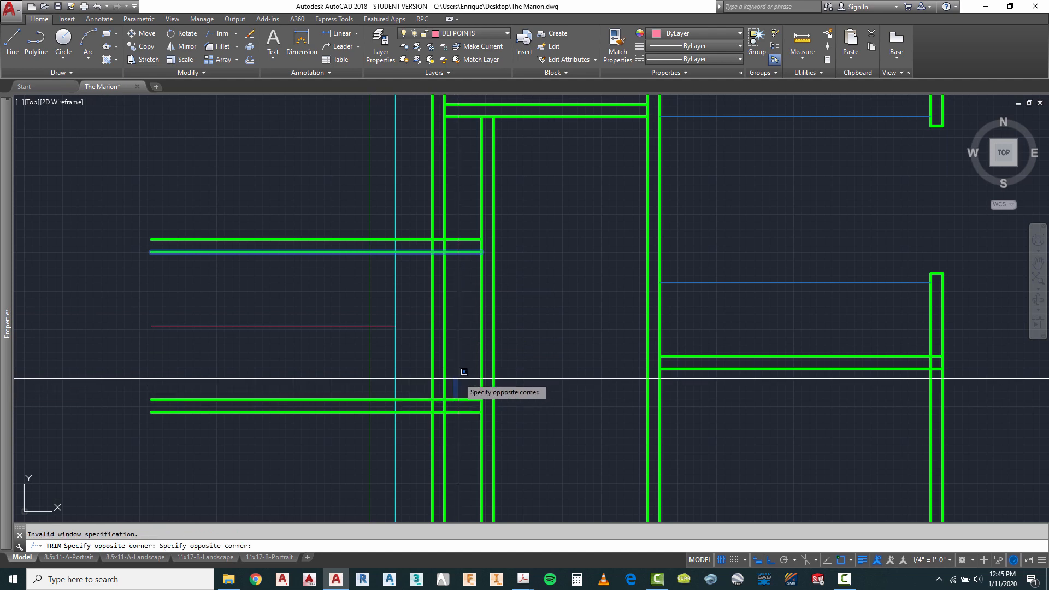
{"action": "left_click", "coordinate": [452, 400]}
{"action": "key", "text": "Return"}
{"action": "left_click", "coordinate": [459, 317]}
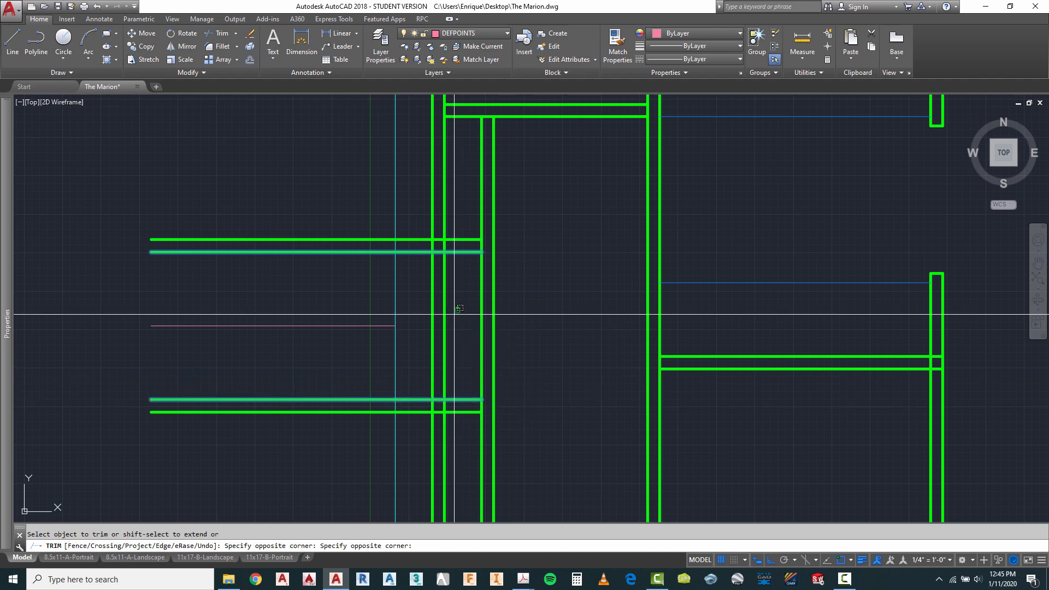
{"action": "left_click", "coordinate": [422, 339]}
{"action": "scroll", "coordinate": [424, 185], "scroll_direction": "down", "scroll_amount": 2}
{"action": "key", "text": "Escape"}
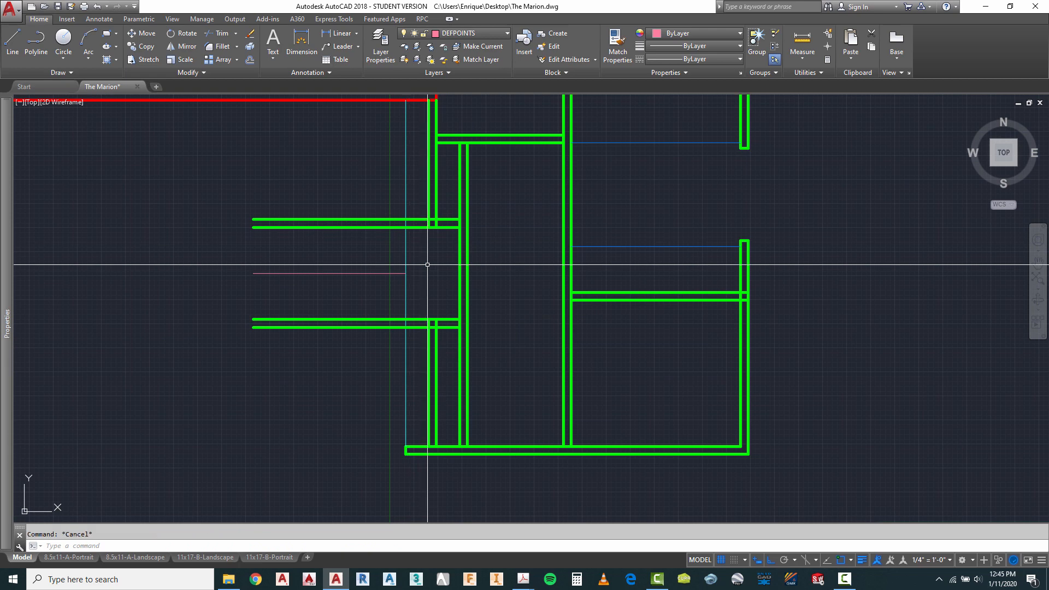
Step: Trim both pairs of fireplace side wall lines where they project past the shelf line into the family room
{"action": "key", "text": "Return"}
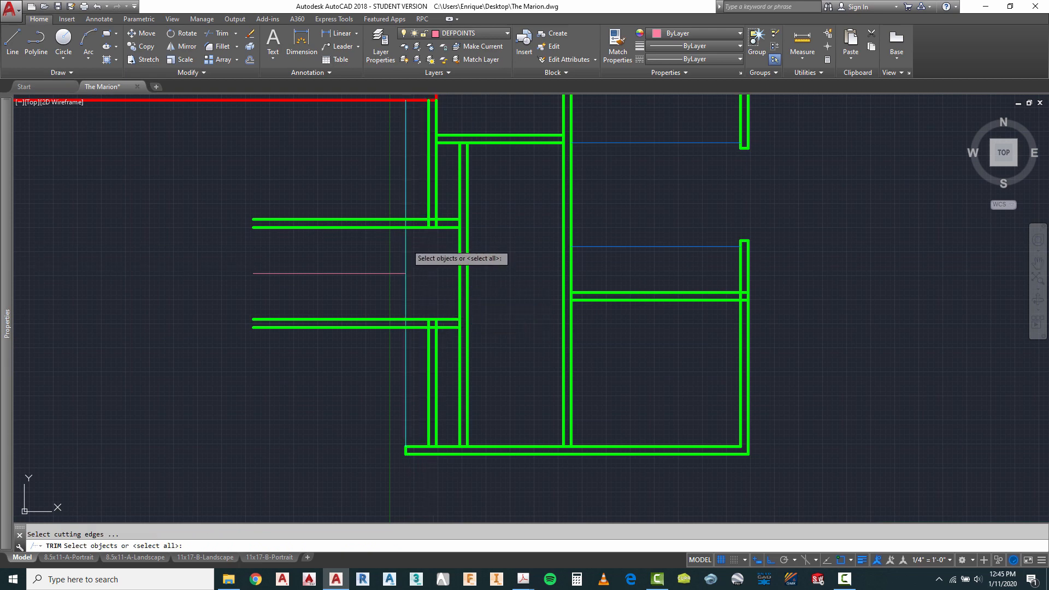
{"action": "left_click", "coordinate": [406, 246]}
{"action": "key", "text": "Return"}
{"action": "left_click", "coordinate": [389, 237]}
{"action": "left_click", "coordinate": [375, 216]}
{"action": "left_click", "coordinate": [386, 302]}
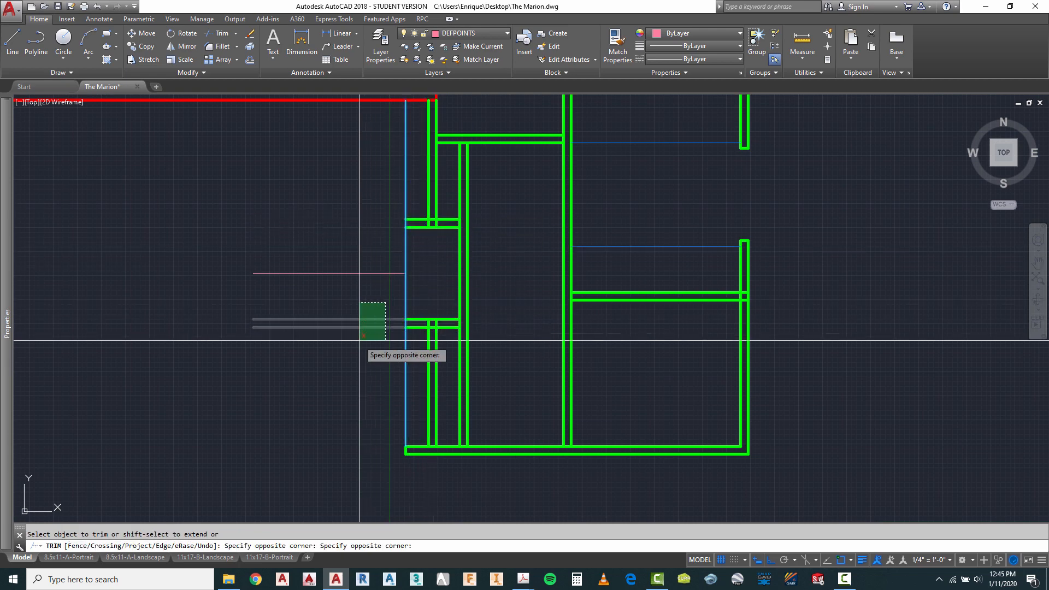
{"action": "left_click", "coordinate": [359, 340]}
{"action": "key", "text": "Escape"}
Step: Trim the shelf line across the fireplace opening between the outer faces of the two side walls
{"action": "type", "text": "ts or"}
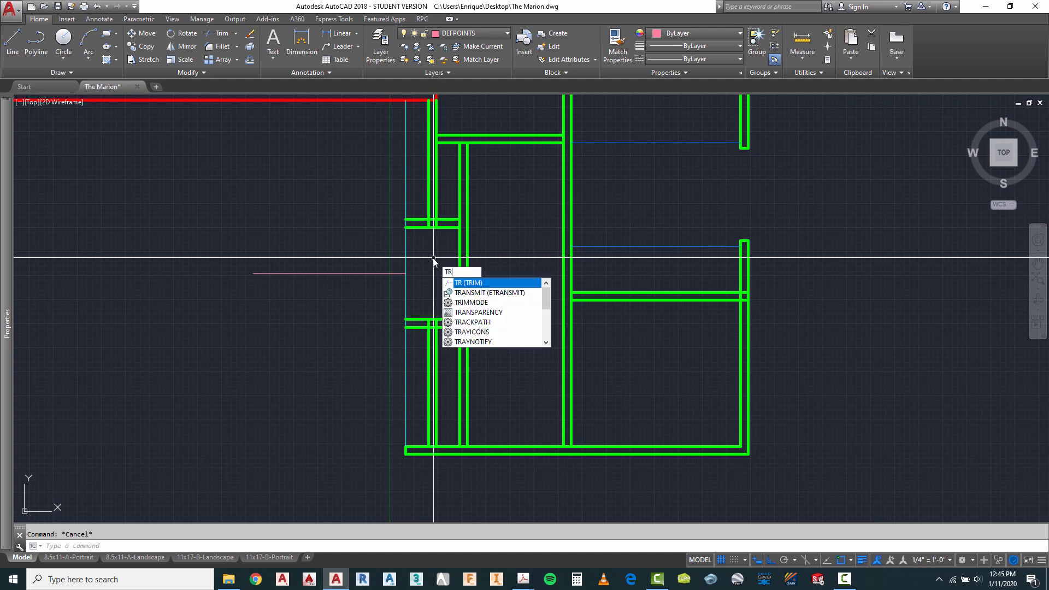
{"action": "key", "text": "Return"}
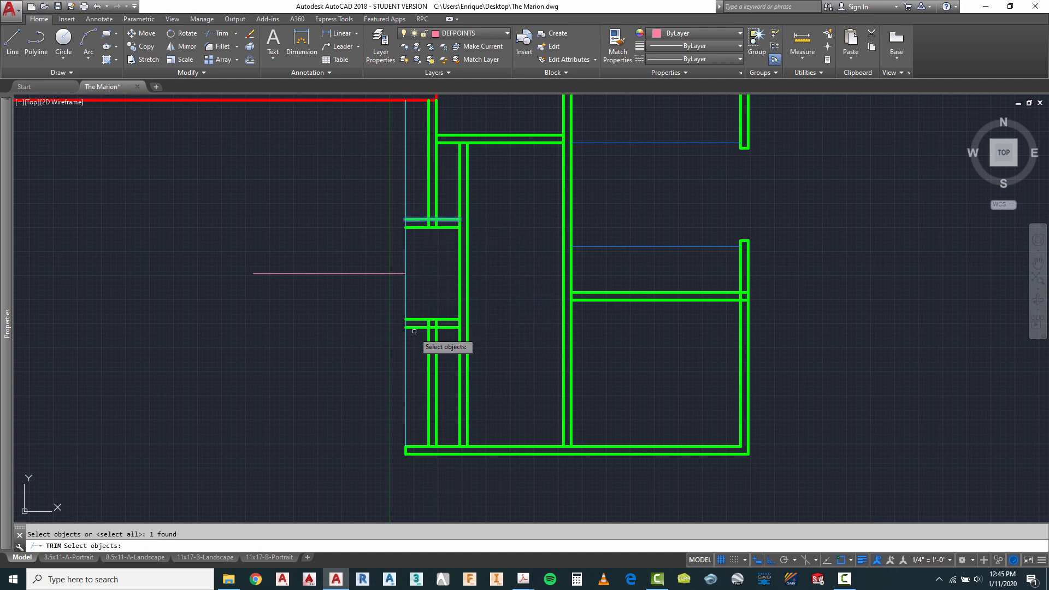
{"action": "key", "text": "Return"}
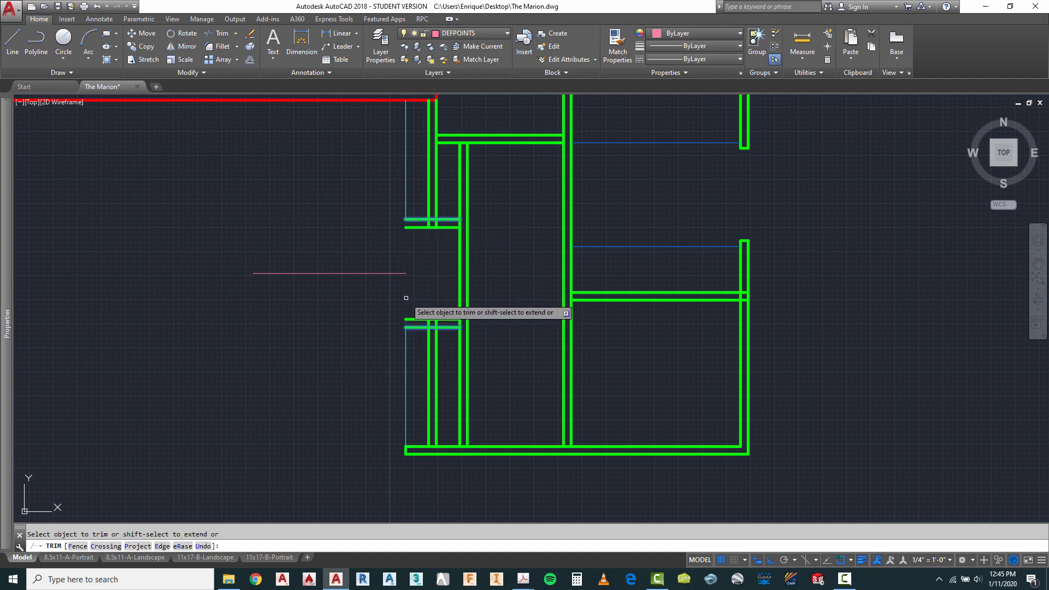
{"action": "key", "text": "Escape"}
{"action": "type", "text": "e"}
{"action": "key", "text": "Return"}
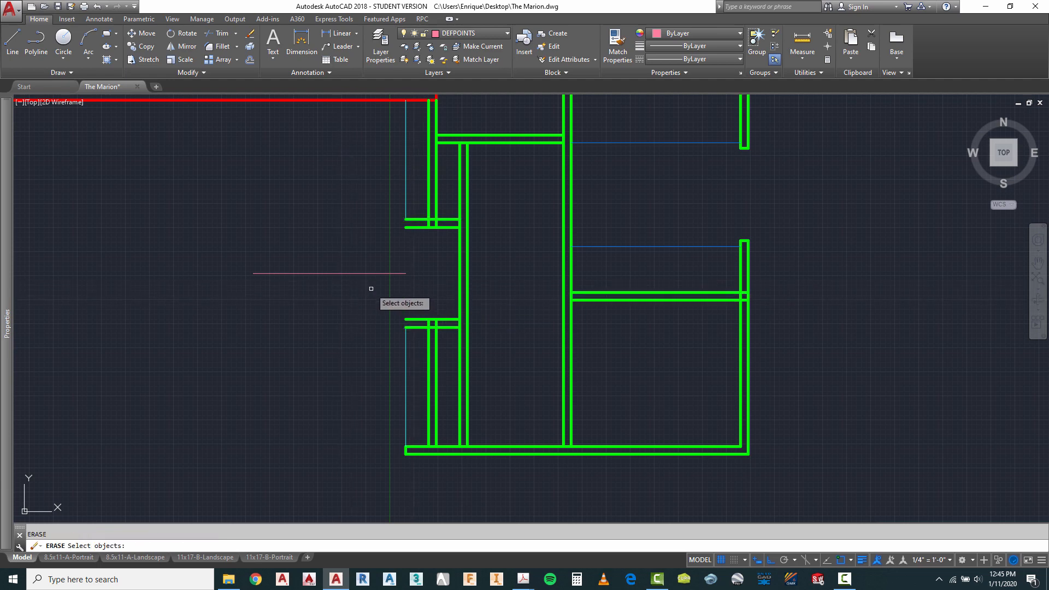
{"action": "scroll", "coordinate": [371, 288], "scroll_direction": "up", "scroll_amount": 4}
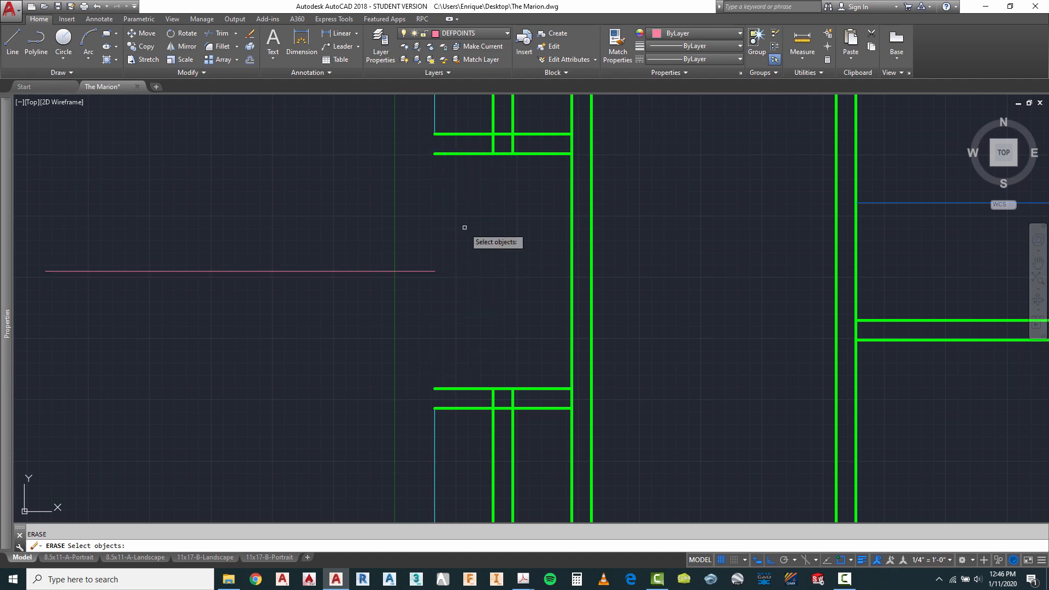
{"action": "key", "text": "Escape"}
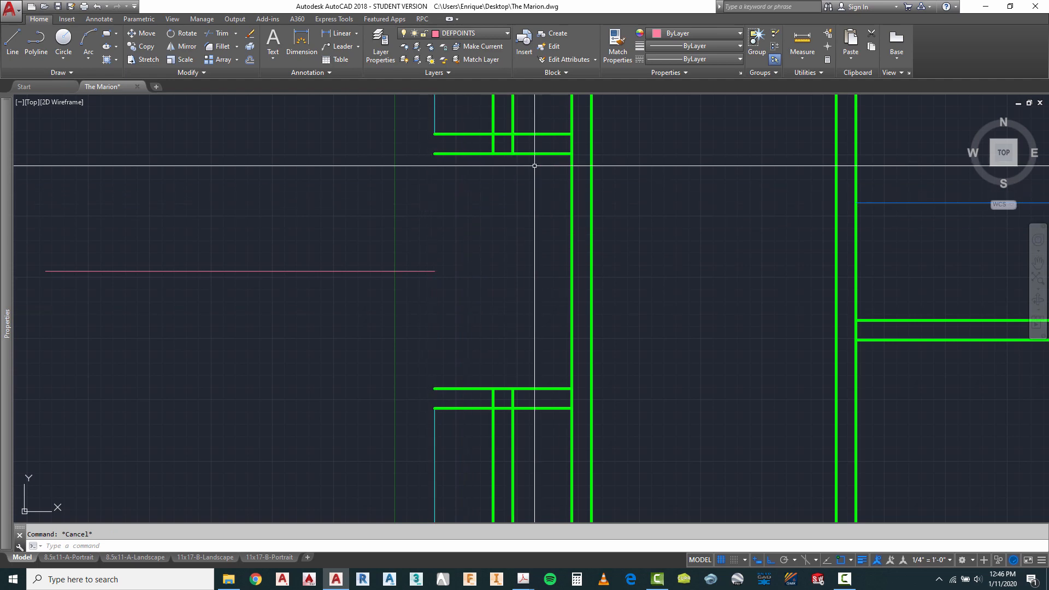
{"action": "scroll", "coordinate": [427, 159], "scroll_direction": "down", "scroll_amount": 3}
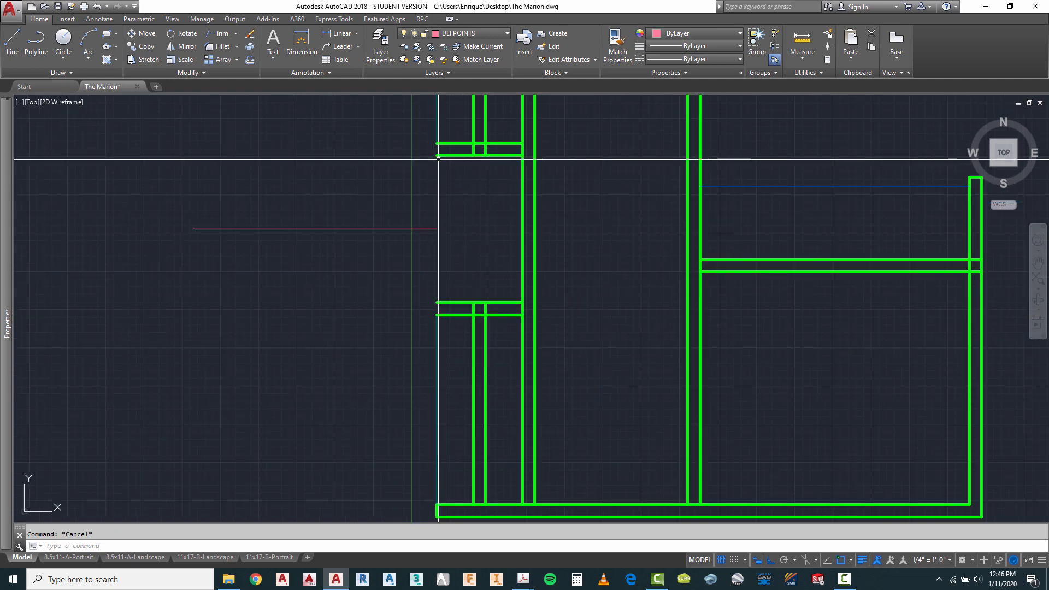
{"action": "scroll", "coordinate": [417, 167], "scroll_direction": "up", "scroll_amount": 3}
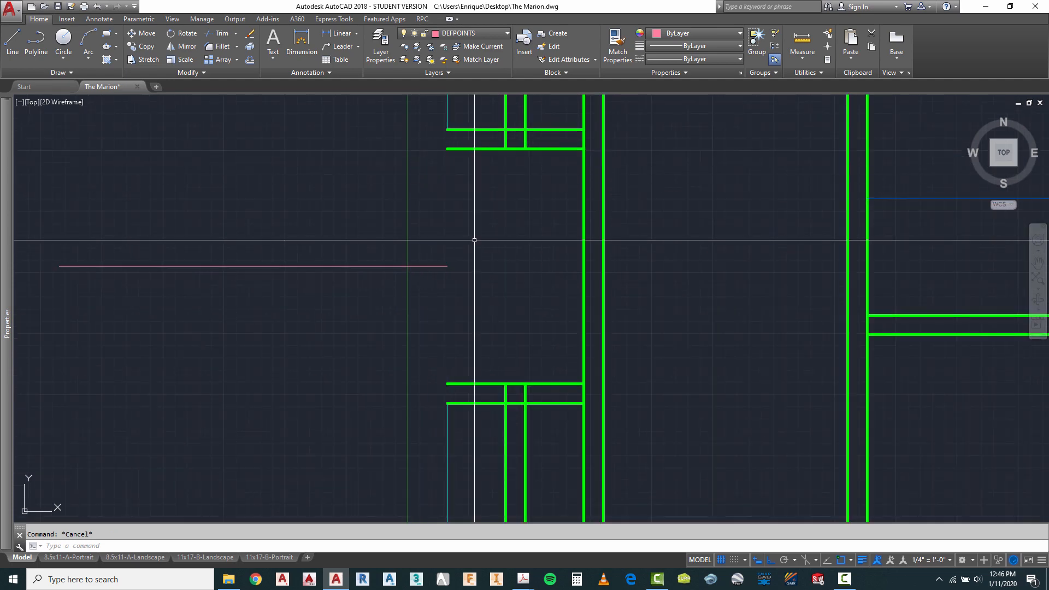
Step: Offset the fireplace centerline 3' upward
{"action": "key", "text": "Return"}
{"action": "type", "text": "3'"}
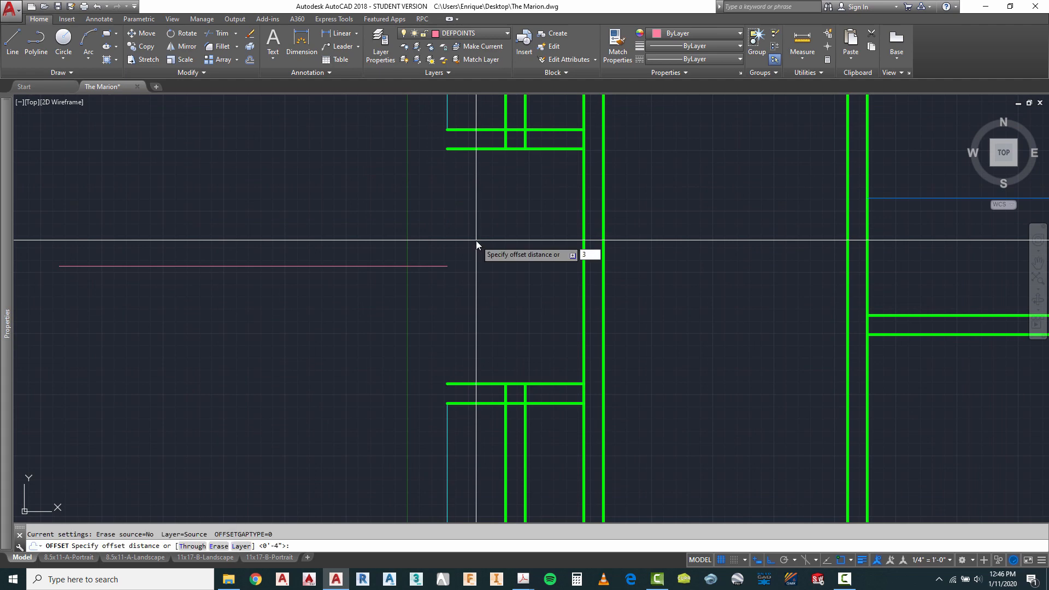
{"action": "key", "text": "Return"}
{"action": "left_click", "coordinate": [430, 266]}
{"action": "left_click", "coordinate": [444, 250]}
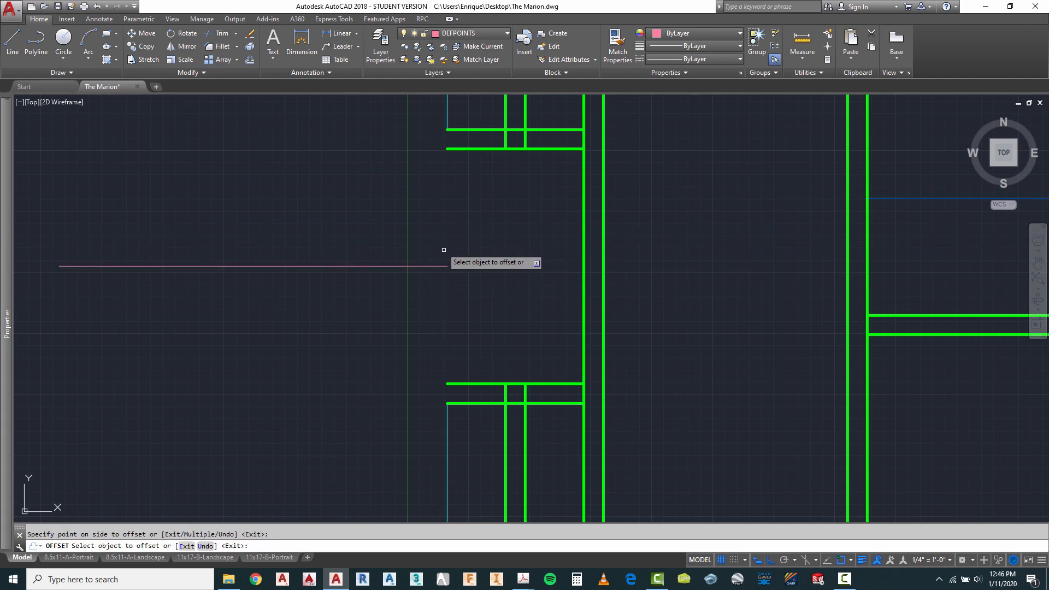
{"action": "scroll", "coordinate": [447, 299], "scroll_direction": "down", "scroll_amount": 2}
{"action": "scroll", "coordinate": [442, 238], "scroll_direction": "down", "scroll_amount": 2}
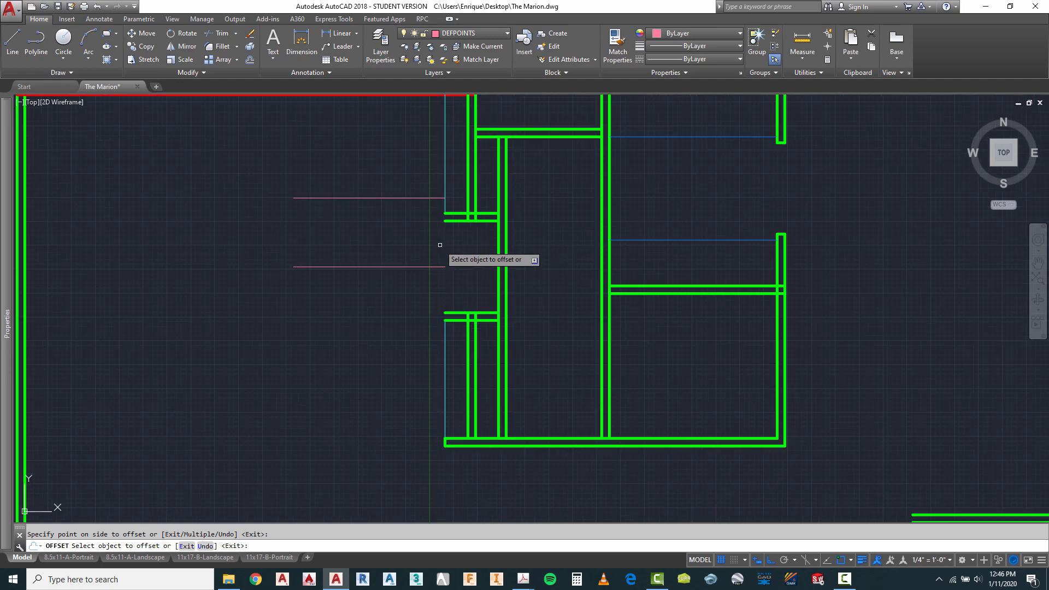
Step: Erase the upper 3' offset copy of the fireplace centerline
{"action": "scroll", "coordinate": [444, 243], "scroll_direction": "up", "scroll_amount": 3}
{"action": "key", "text": "Escape"}
{"action": "key", "text": "Escape"}
{"action": "type", "text": "e"}
{"action": "key", "text": "Return"}
{"action": "left_click", "coordinate": [358, 164]}
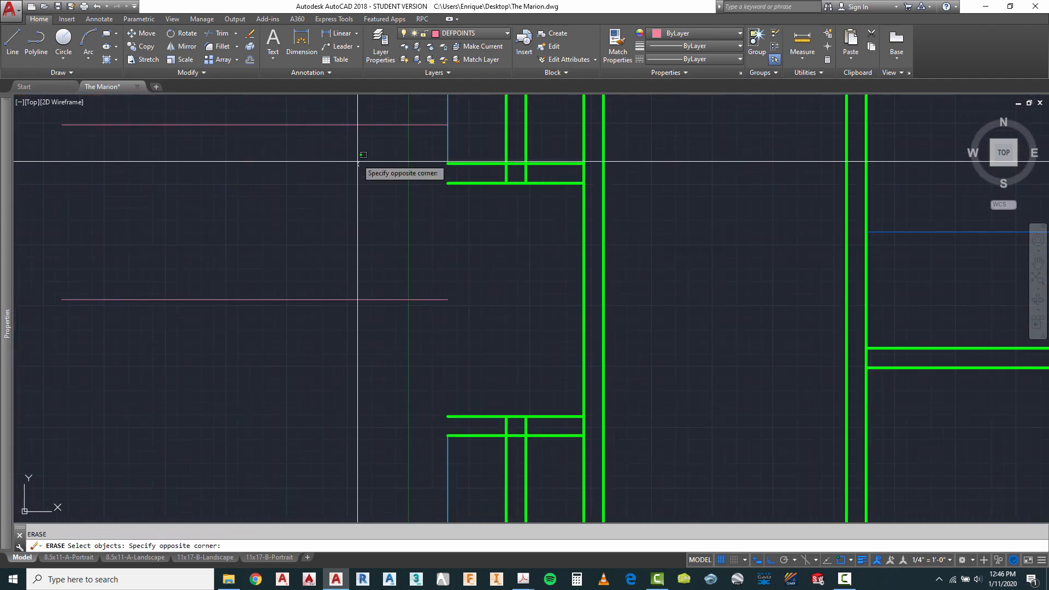
{"action": "left_click", "coordinate": [335, 117]}
{"action": "key", "text": "Return"}
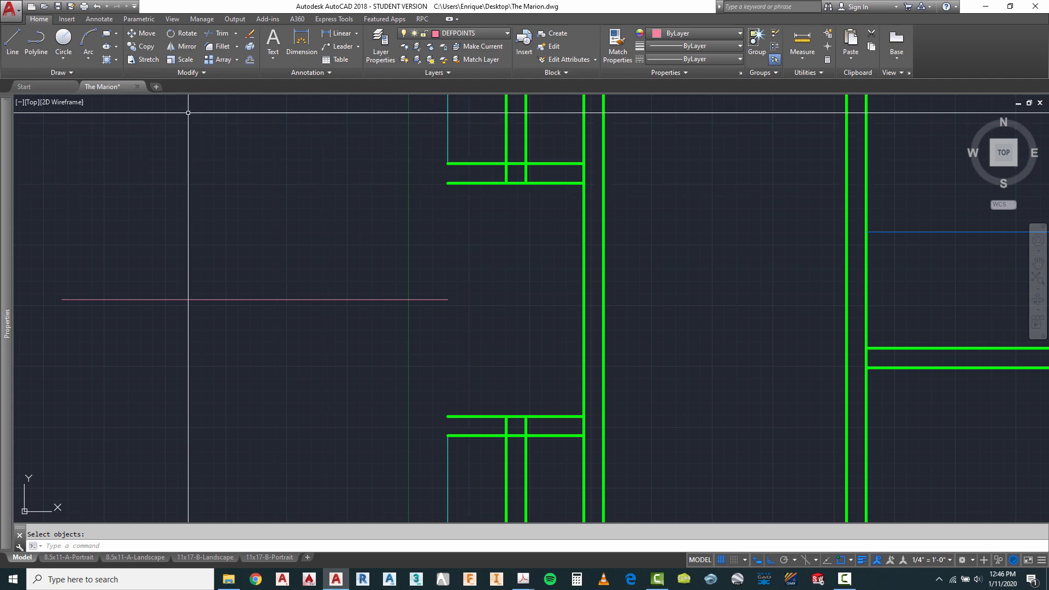
{"action": "key", "text": "Escape"}
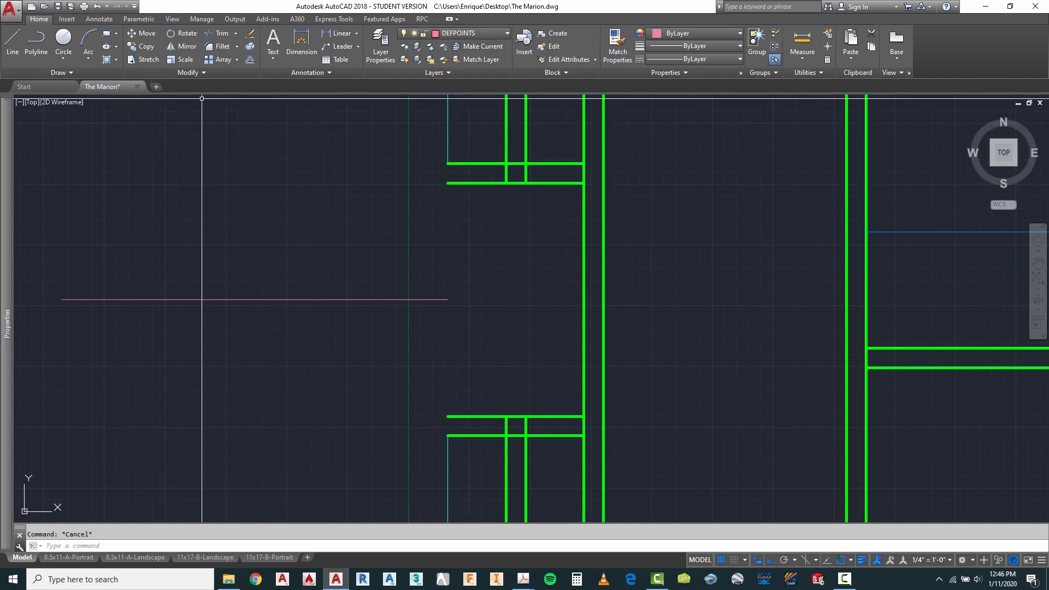
Step: Offset the fireplace centerline 1'6" to both sides, once upward and once downward
{"action": "left_click", "coordinate": [250, 60]}
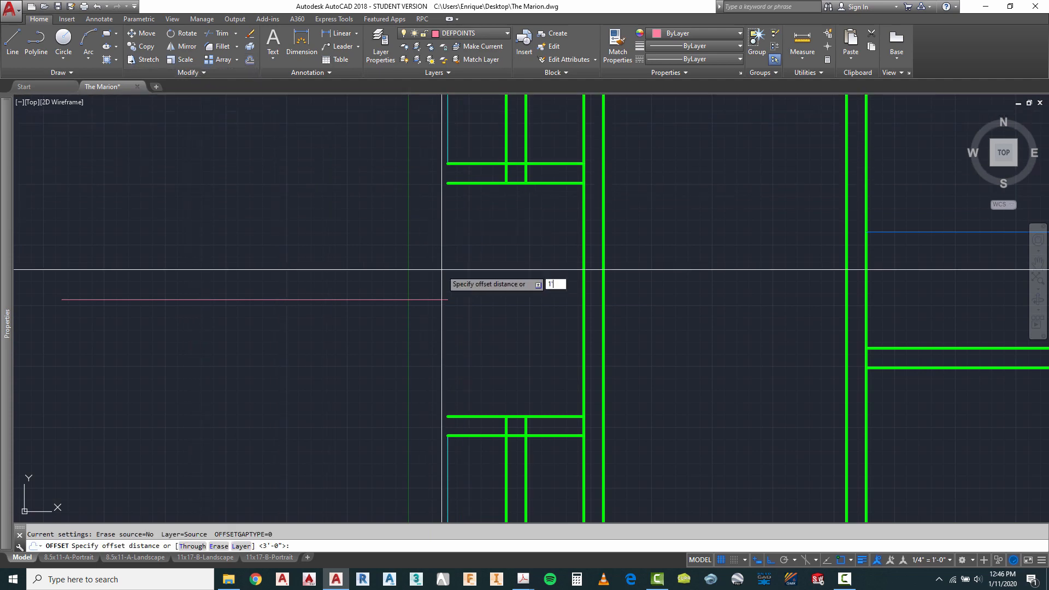
{"action": "type", "text": "1'6"}
{"action": "key", "text": "Return"}
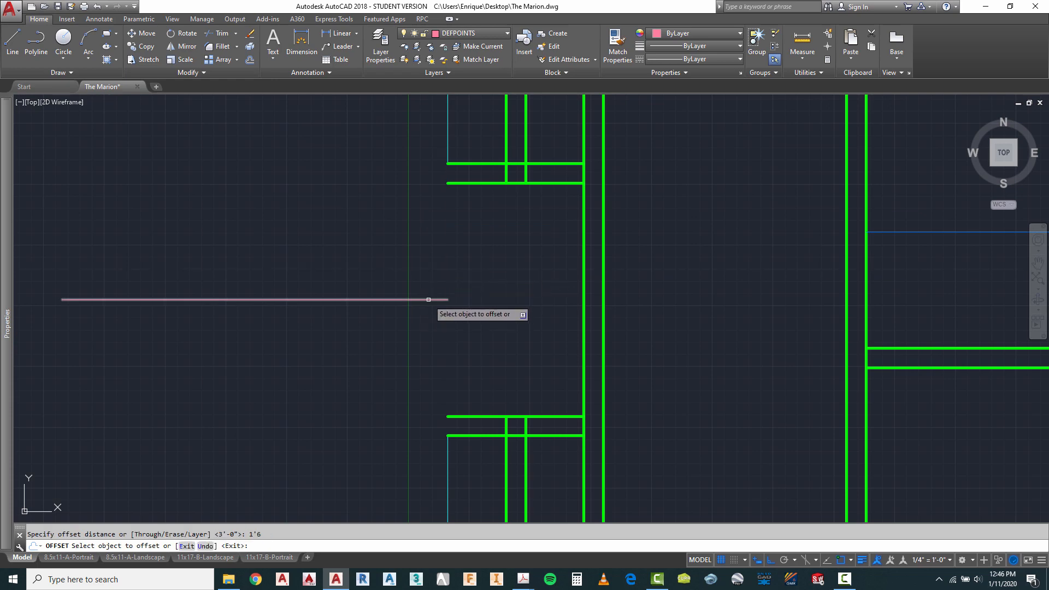
{"action": "left_click", "coordinate": [434, 300]}
{"action": "left_click", "coordinate": [435, 256]}
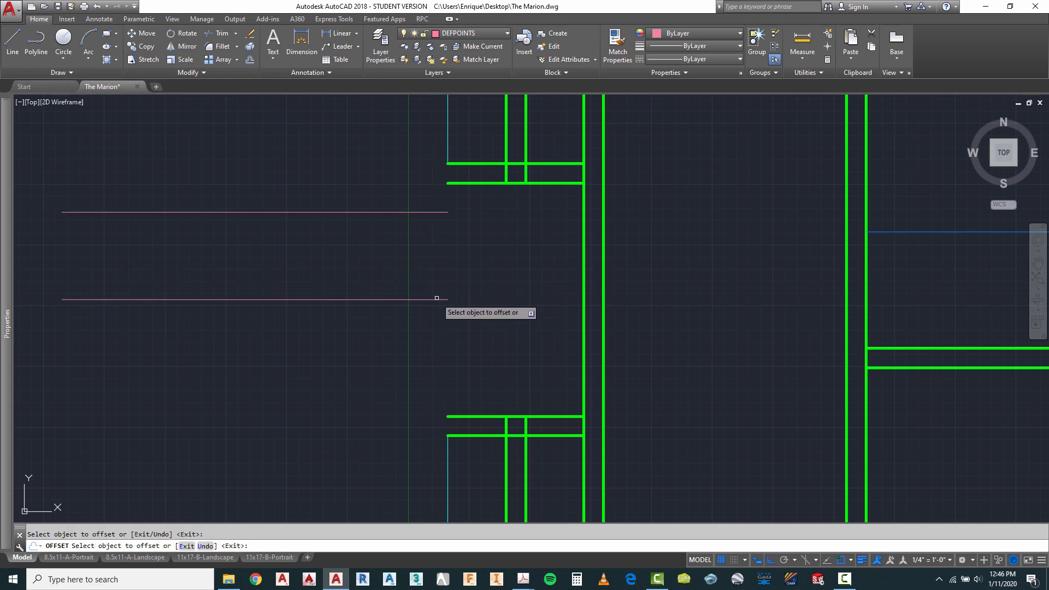
{"action": "left_click", "coordinate": [437, 299]}
{"action": "left_click", "coordinate": [421, 342]}
{"action": "key", "text": "Escape"}
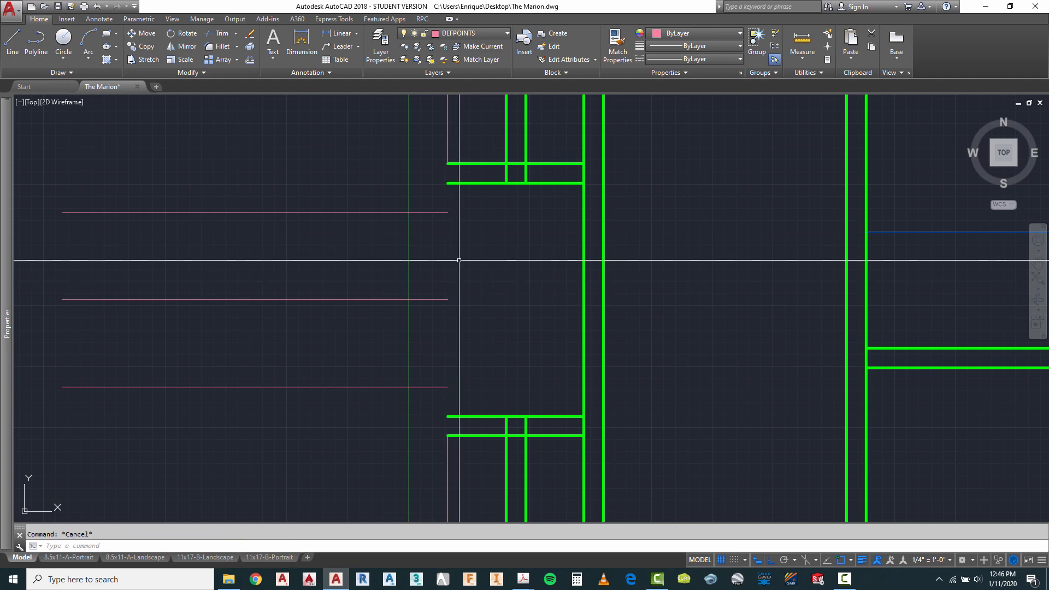
Step: On layer A-Wall-Intr, draw the upper fireplace wall return from the side wall's outer corner down to the offset line, 4" inward and back up
{"action": "left_click", "coordinate": [477, 34]}
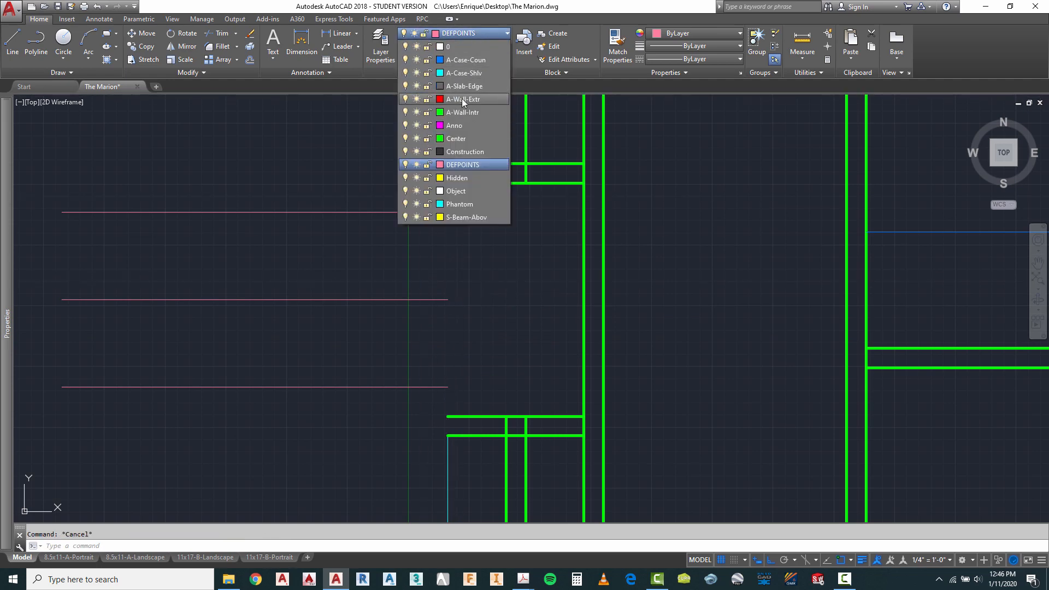
{"action": "left_click", "coordinate": [466, 113]}
{"action": "left_click", "coordinate": [12, 42]}
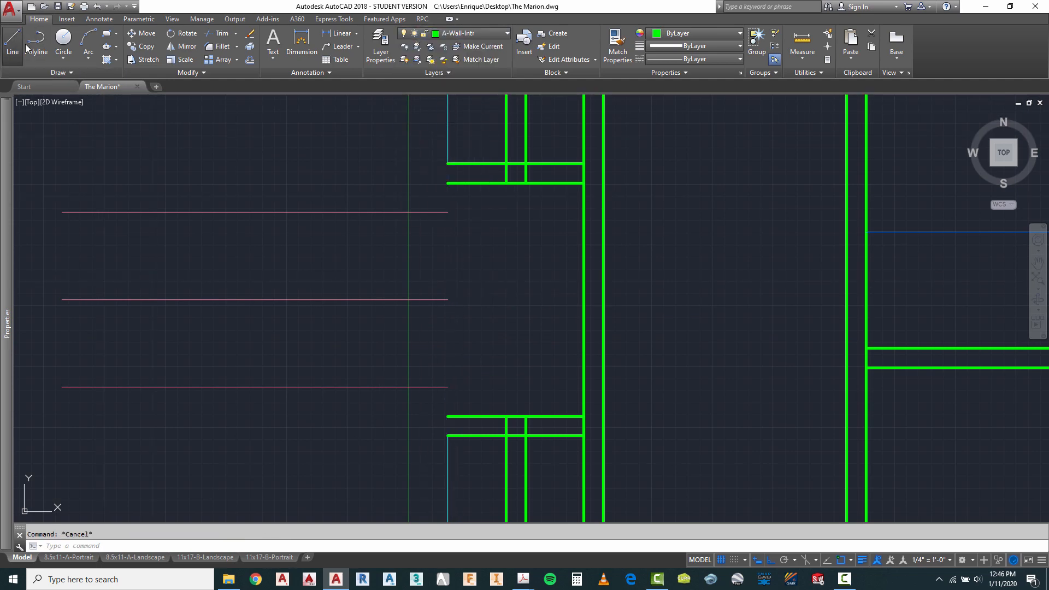
{"action": "left_click", "coordinate": [448, 164]}
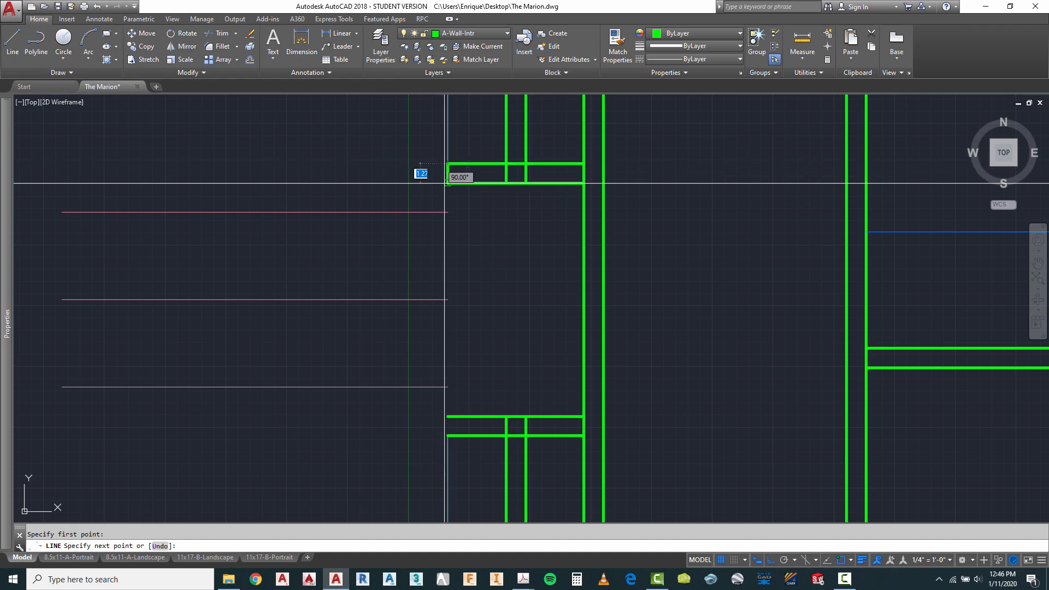
{"action": "left_click", "coordinate": [444, 213]}
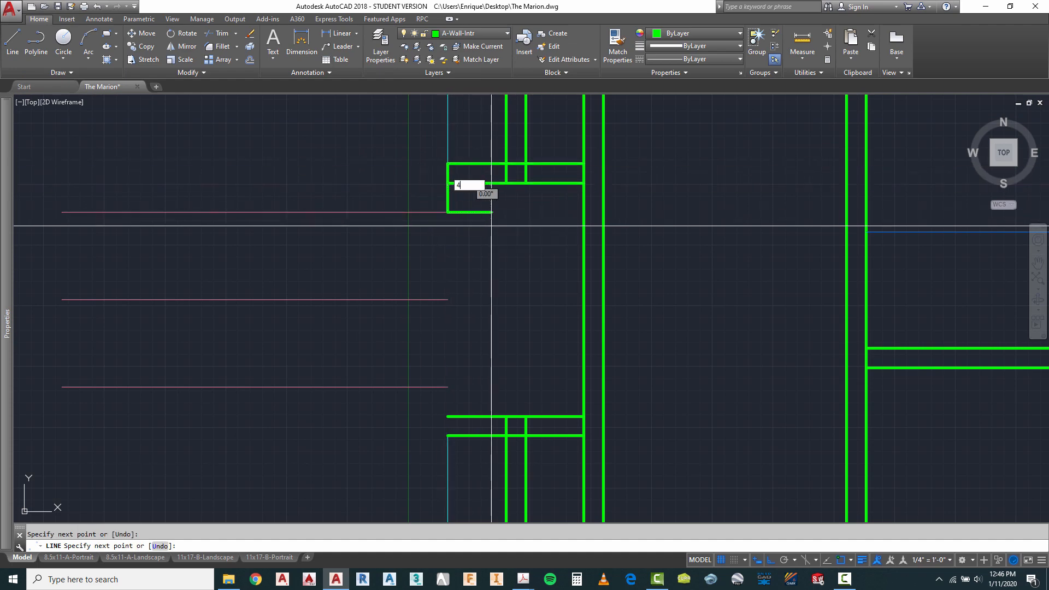
{"action": "key", "text": "Return"}
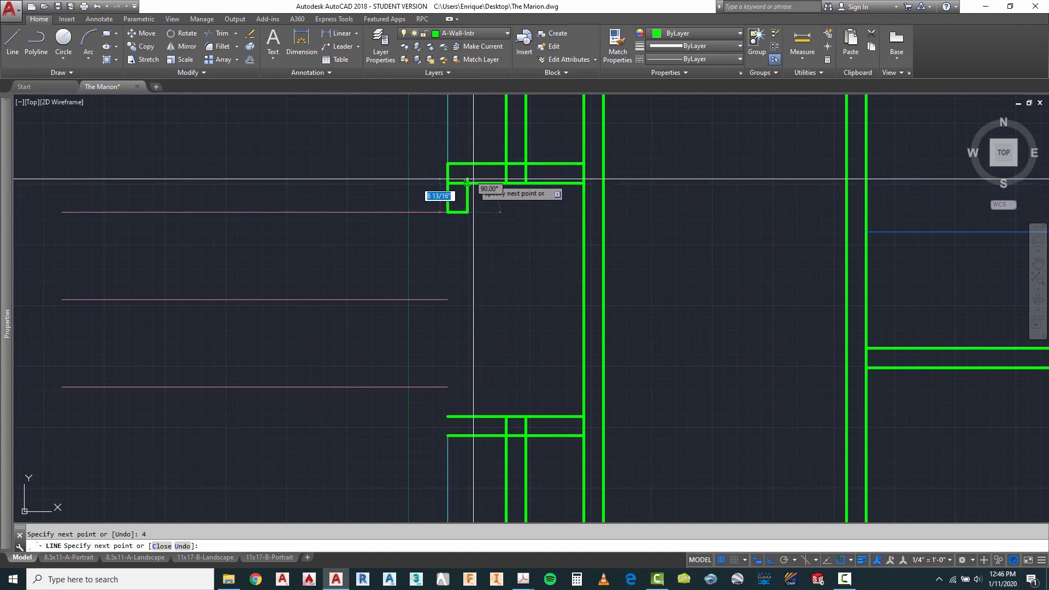
{"action": "left_click", "coordinate": [487, 188]}
{"action": "key", "text": "Escape"}
Step: Fillet the upper return's inner line with the side wall's inner face at zero radius to form a clean corner
{"action": "type", "text": "f"}
{"action": "key", "text": "Return"}
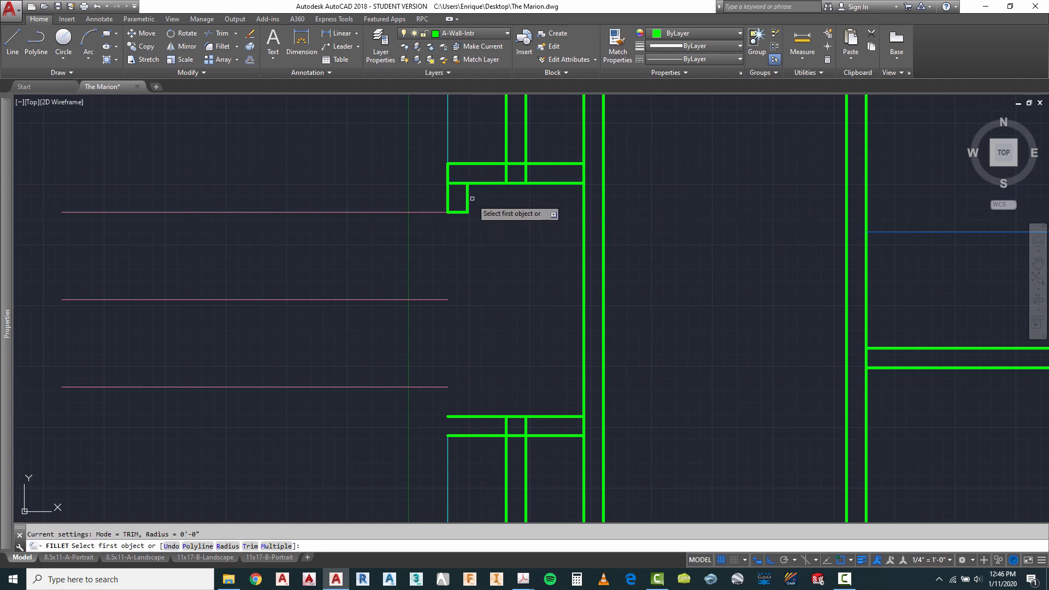
{"action": "left_click", "coordinate": [467, 195]}
{"action": "left_click", "coordinate": [476, 184]}
{"action": "scroll", "coordinate": [484, 138], "scroll_direction": "down", "scroll_amount": 2}
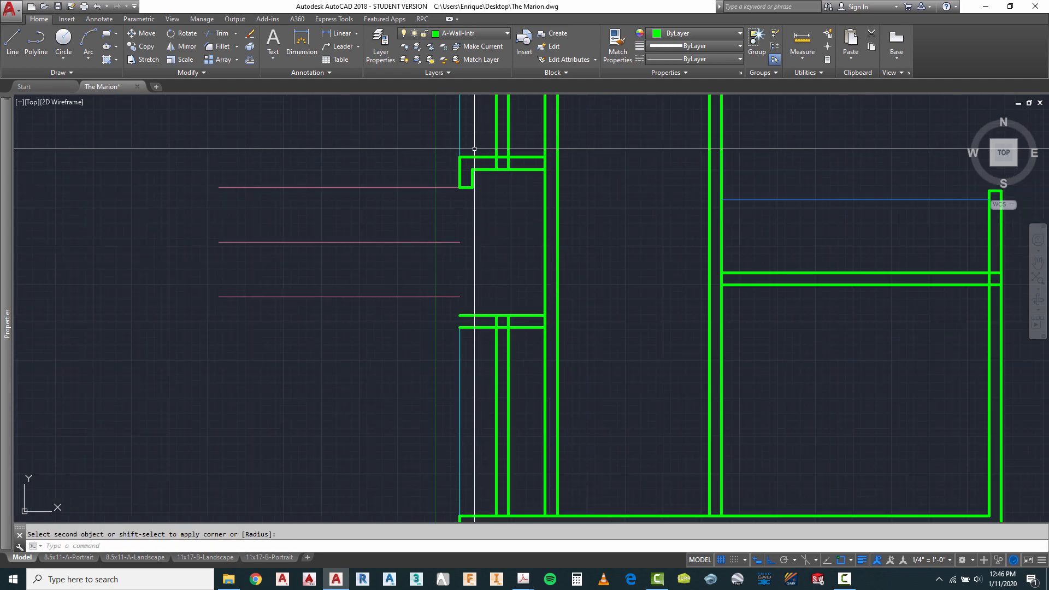
{"action": "scroll", "coordinate": [471, 229], "scroll_direction": "up", "scroll_amount": 2}
{"action": "key", "text": "Escape"}
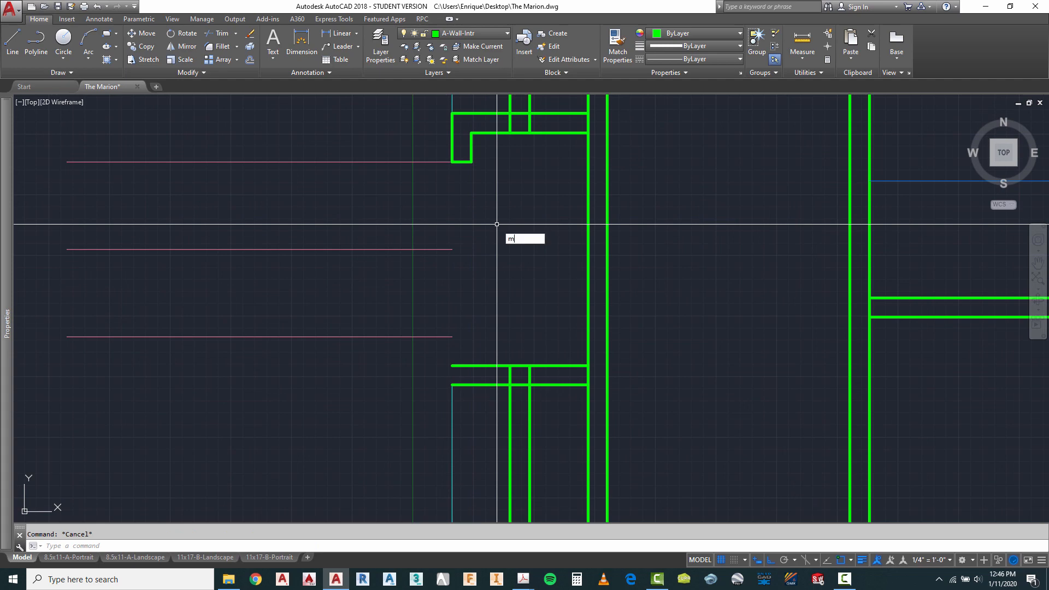
Step: Mirror the upper return's bottom and inner lines about the fireplace centerline onto the lower side wall, keeping the originals
{"action": "type", "text": "mi"}
{"action": "key", "text": "Return"}
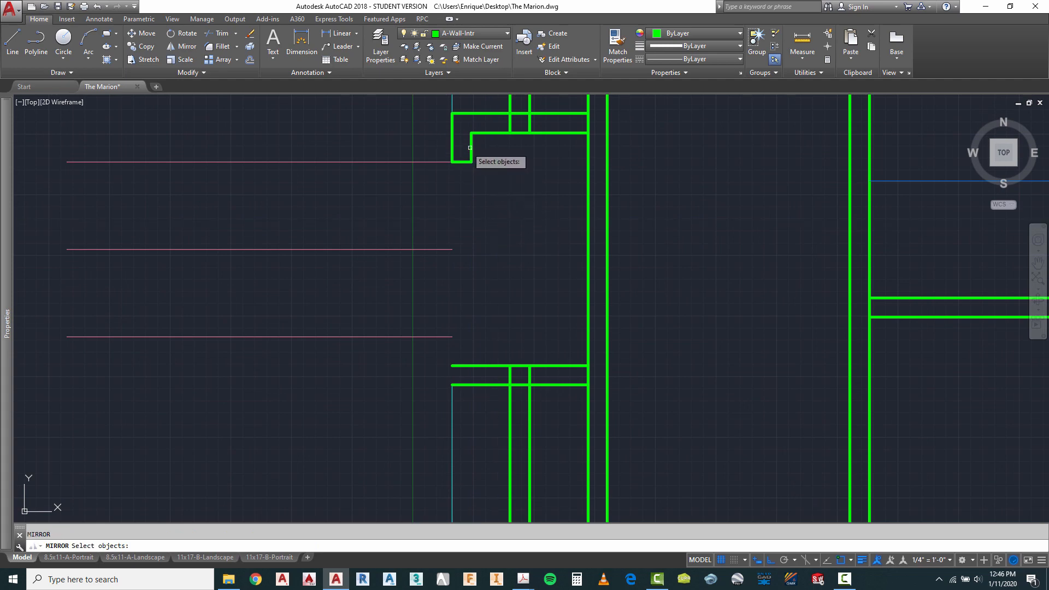
{"action": "left_click", "coordinate": [484, 140]}
{"action": "left_click", "coordinate": [461, 154]}
{"action": "left_click", "coordinate": [438, 148]}
{"action": "left_click", "coordinate": [501, 186]}
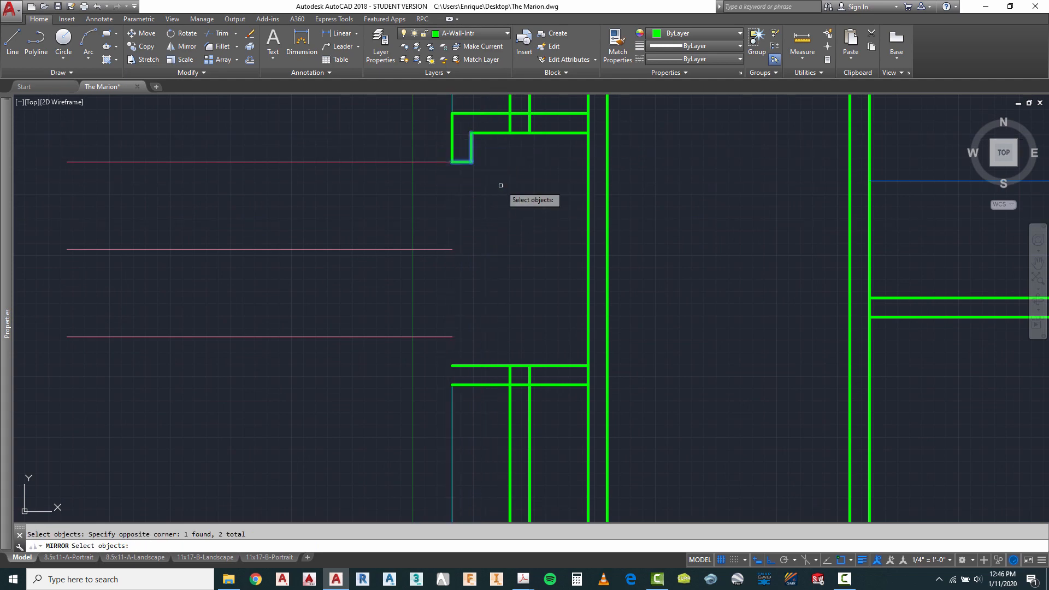
{"action": "key", "text": "Return"}
{"action": "left_click", "coordinate": [452, 249]}
{"action": "left_click", "coordinate": [671, 264]}
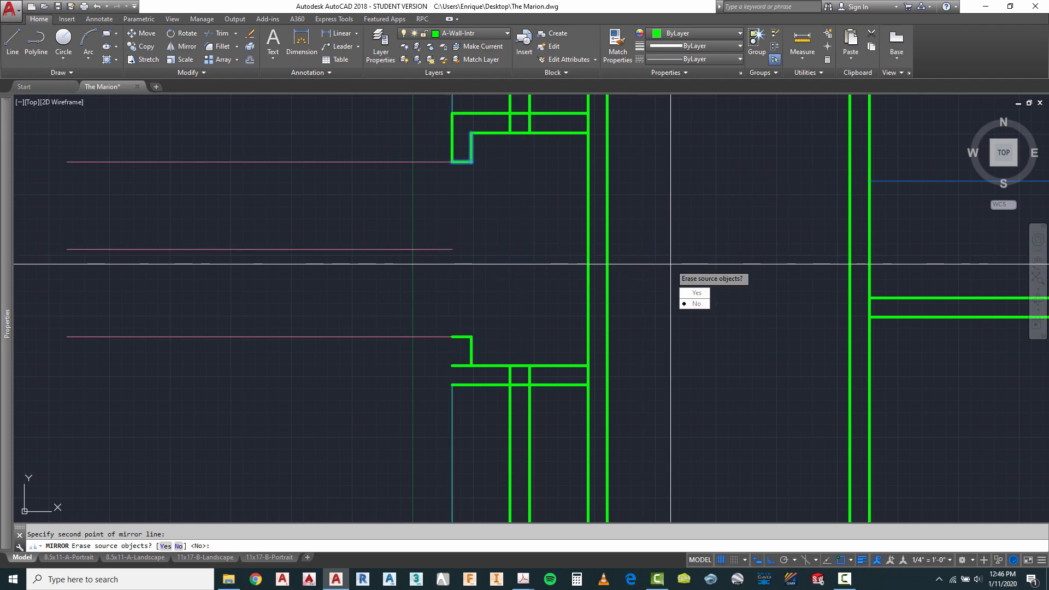
{"action": "key", "text": "Escape"}
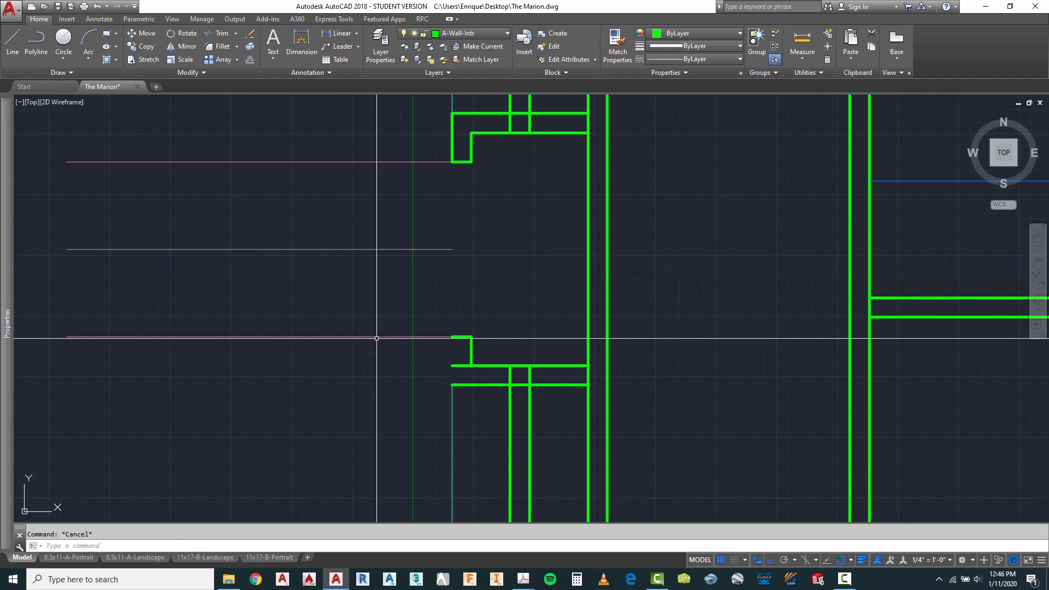
Step: Draw the closing line from the lower side wall's outer corner up to the end of the mirrored return
{"action": "left_click", "coordinate": [11, 39]}
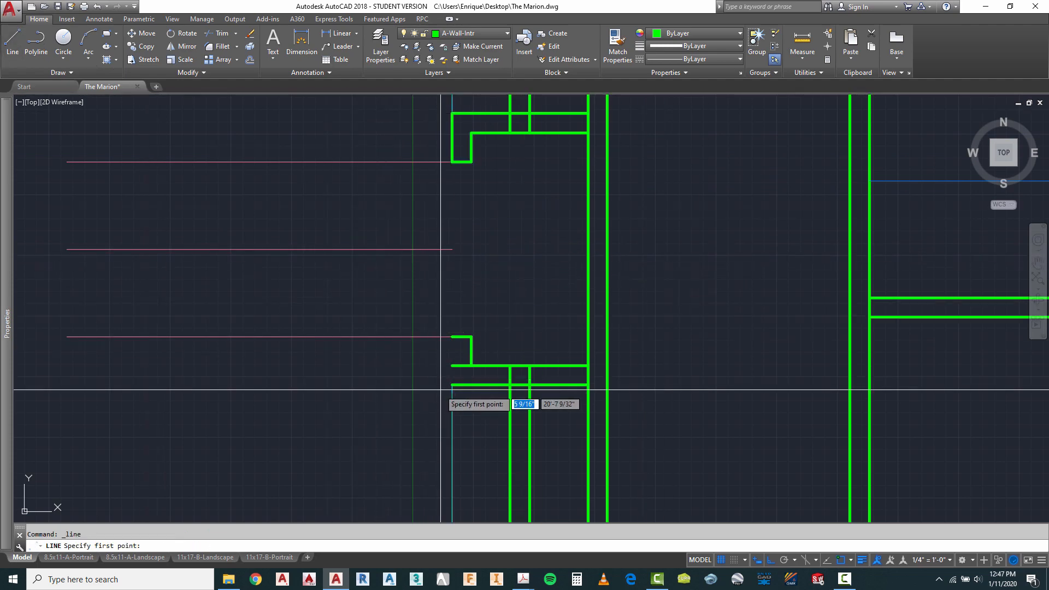
{"action": "left_click", "coordinate": [452, 365]}
{"action": "left_click", "coordinate": [452, 337]}
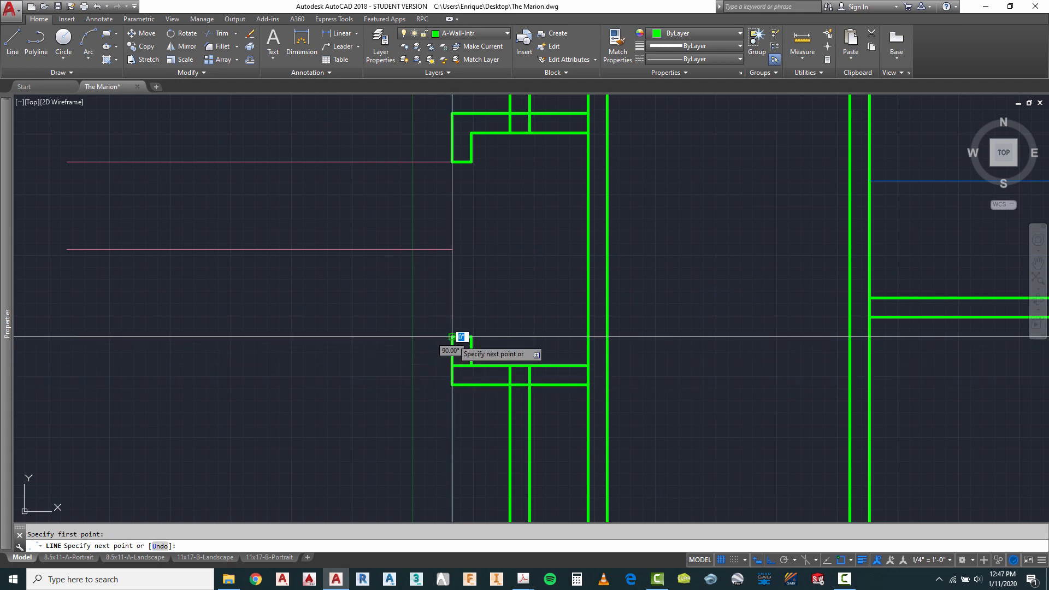
{"action": "key", "text": "Escape"}
{"action": "key", "text": "Escape"}
Step: Erase the upper and lower 1'6" offset construction lines beside the fireplace opening
{"action": "type", "text": "e"}
{"action": "key", "text": "space"}
{"action": "left_click", "coordinate": [358, 361]}
{"action": "left_click", "coordinate": [326, 321]}
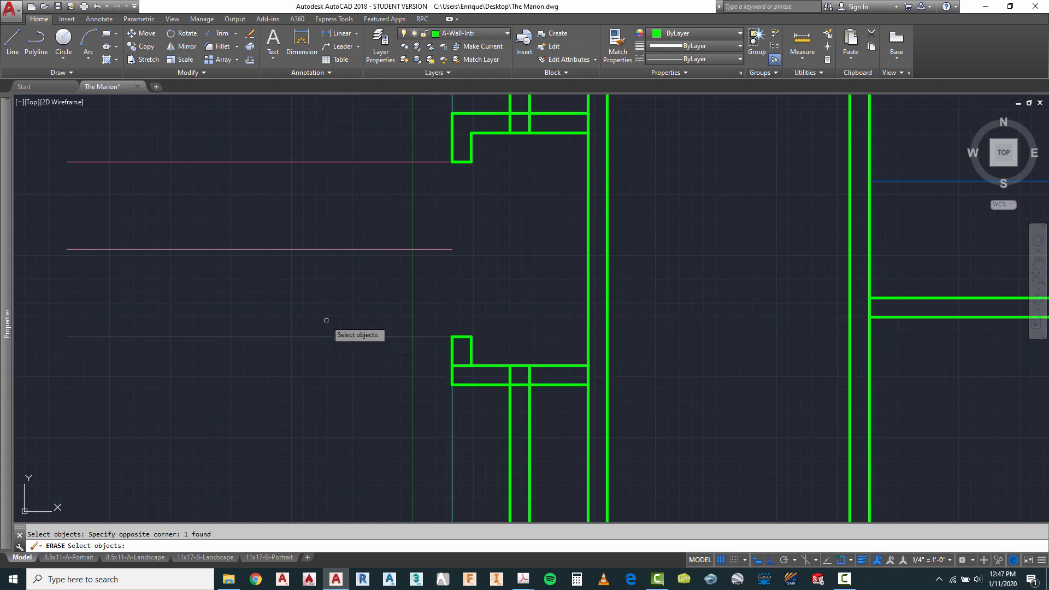
{"action": "left_click", "coordinate": [362, 200]}
{"action": "left_click", "coordinate": [320, 153]}
{"action": "key", "text": "space"}
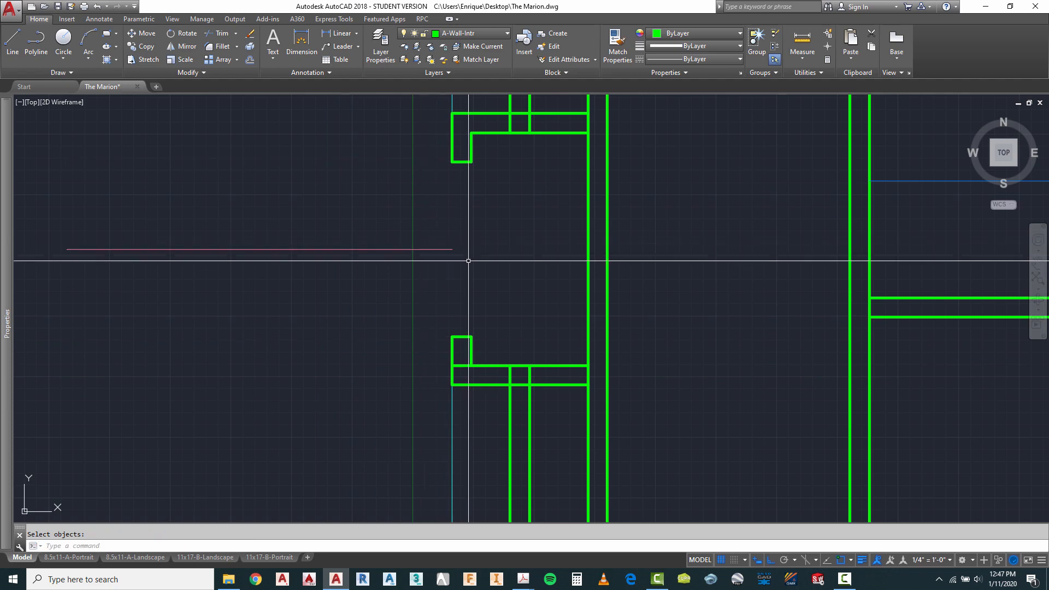
{"action": "scroll", "coordinate": [436, 229], "scroll_direction": "down", "scroll_amount": 4}
{"action": "key", "text": "Escape"}
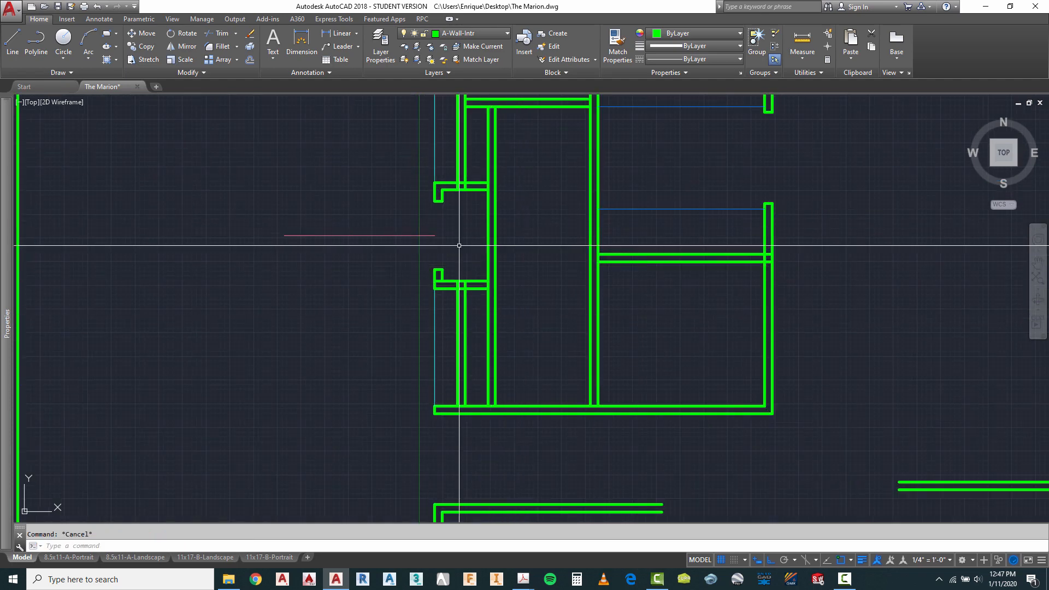
Step: Erase the horizontal fireplace centerline on the DEFPOINTS layer in front of the fireplace opening
{"action": "scroll", "coordinate": [436, 244], "scroll_direction": "down", "scroll_amount": 2}
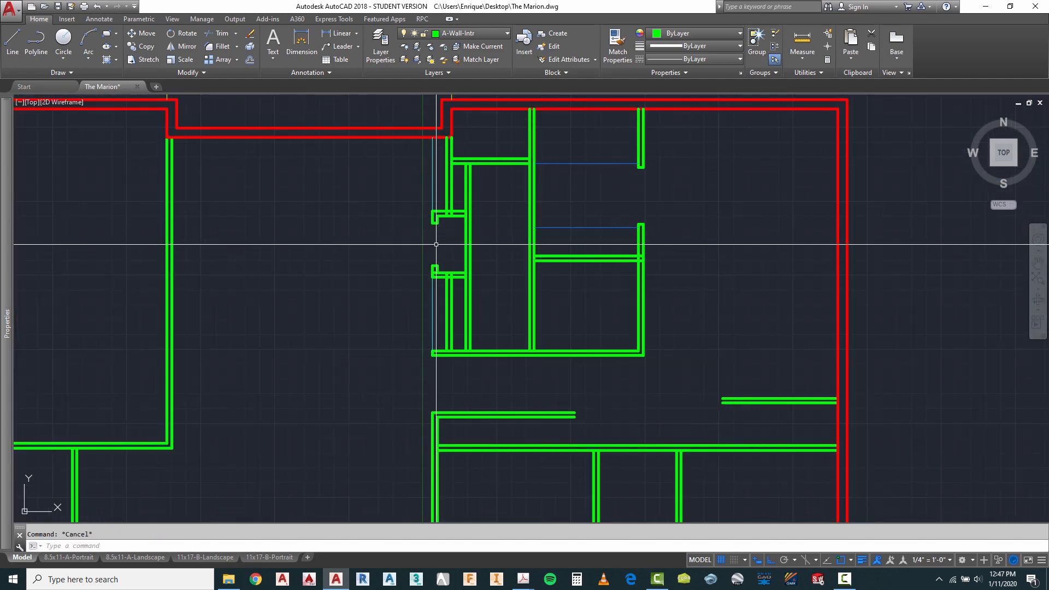
{"action": "left_click", "coordinate": [393, 244]}
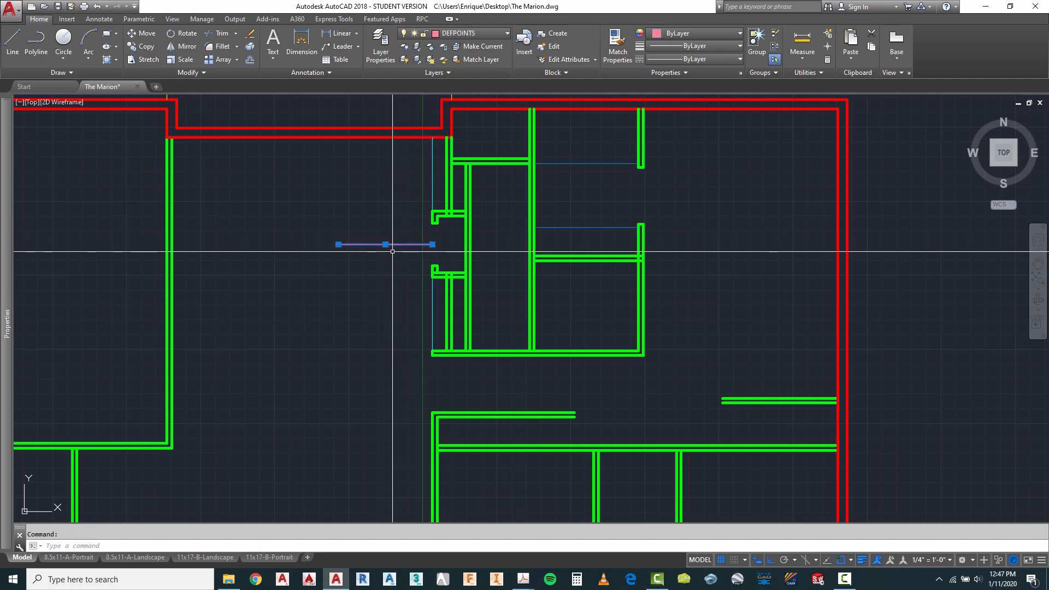
{"action": "key", "text": "Delete"}
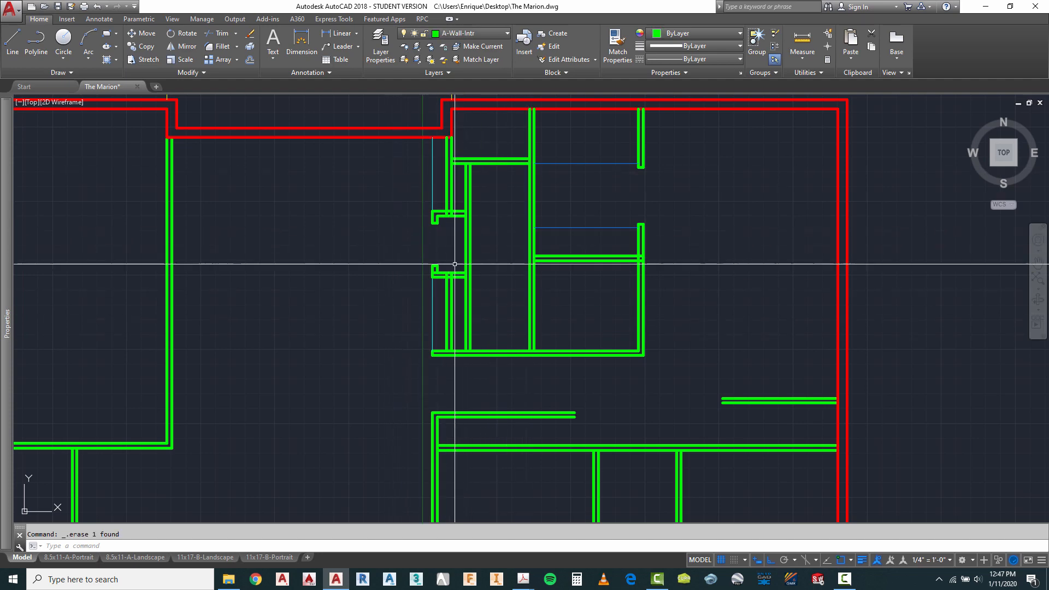
Step: Check the master bath layout behind the fireplace in the red-lined Marion PDF, and return to the AutoCAD drawing
{"action": "scroll", "coordinate": [495, 306], "scroll_direction": "up", "scroll_amount": 2}
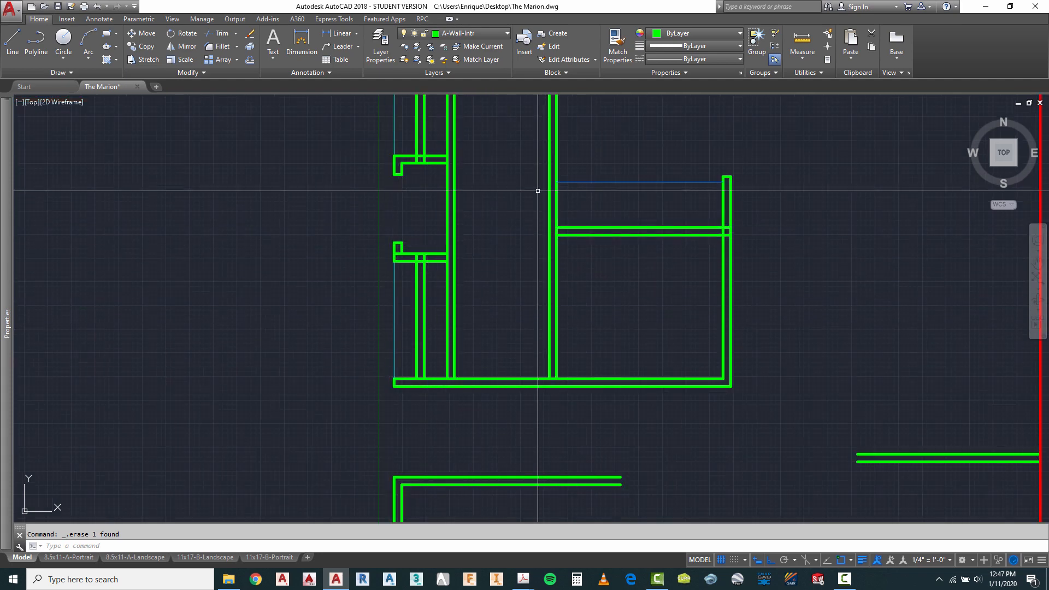
{"action": "scroll", "coordinate": [525, 303], "scroll_direction": "down", "scroll_amount": 2}
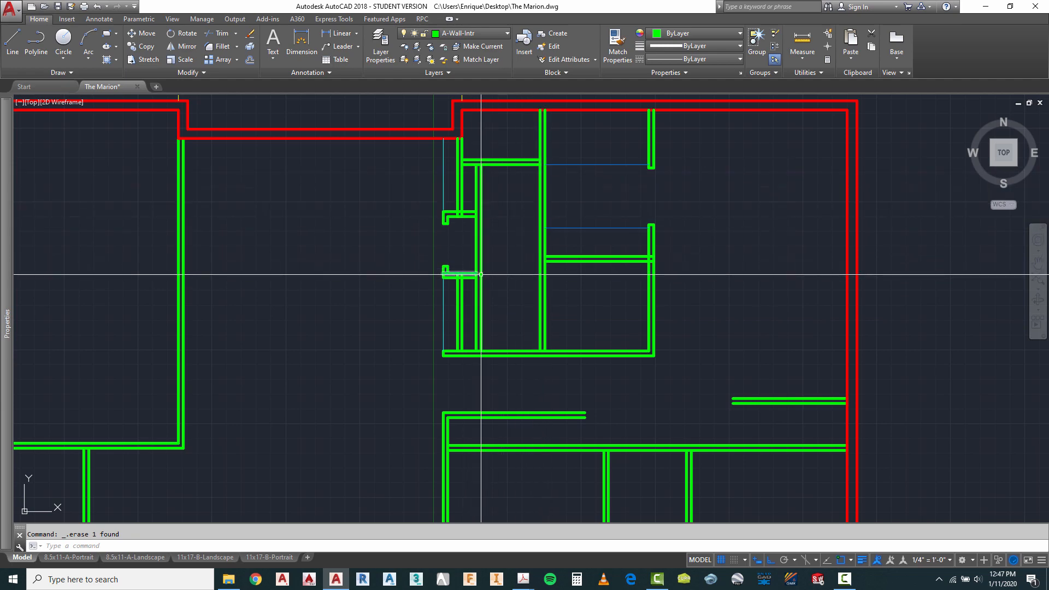
{"action": "scroll", "coordinate": [514, 283], "scroll_direction": "up", "scroll_amount": 2}
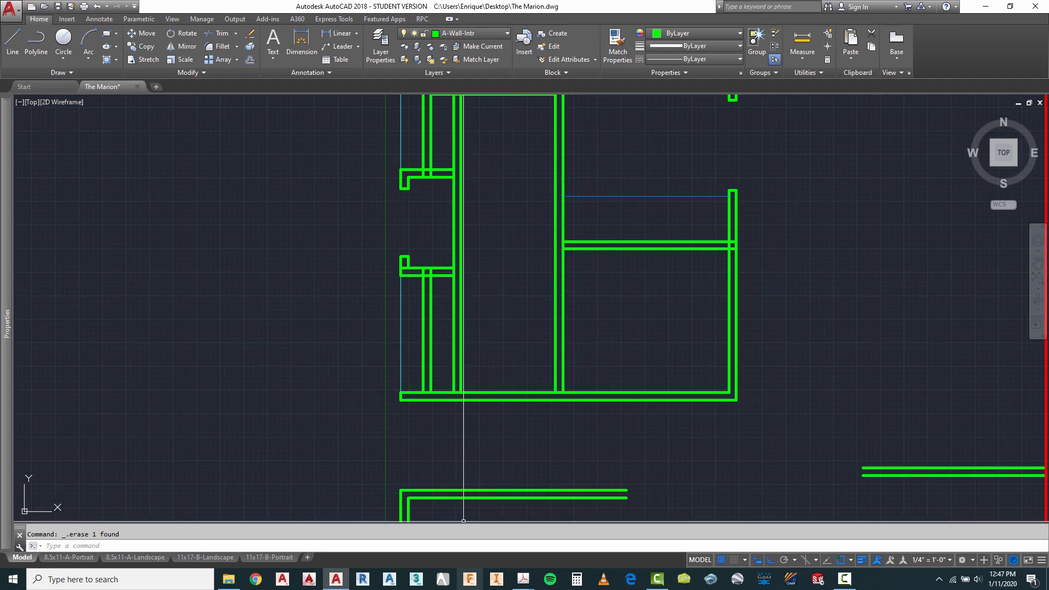
{"action": "mouse_move", "coordinate": [519, 581]}
{"action": "left_click", "coordinate": [524, 530]}
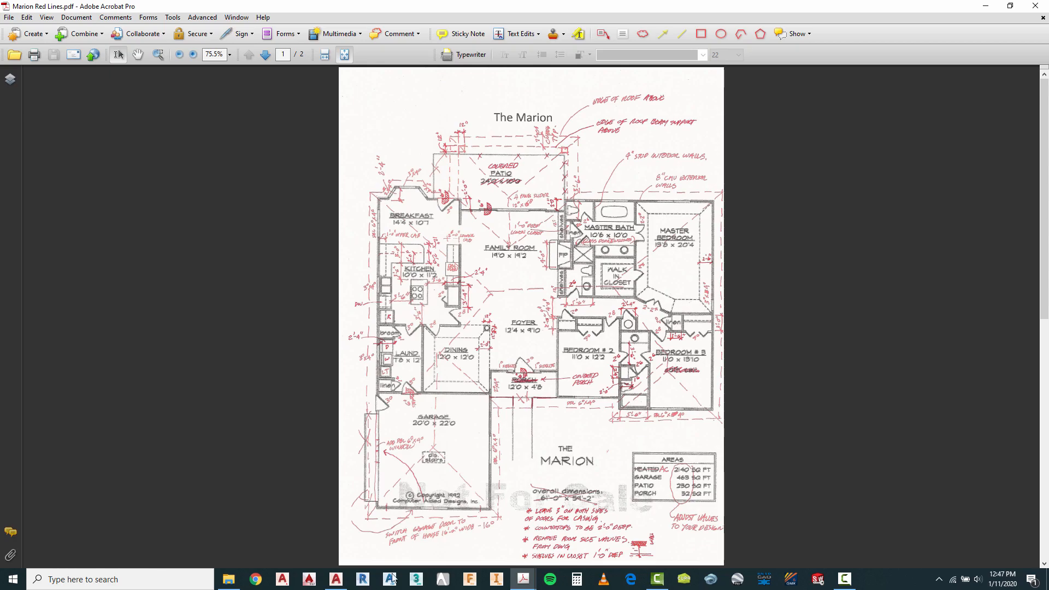
{"action": "left_click", "coordinate": [348, 585]}
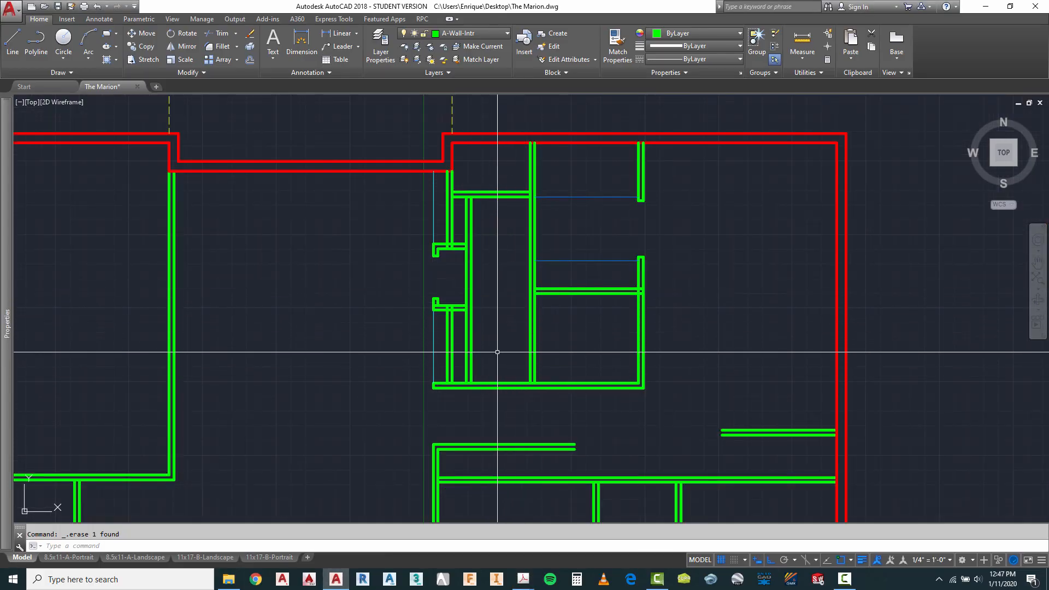
{"action": "scroll", "coordinate": [504, 318], "scroll_direction": "up", "scroll_amount": 2}
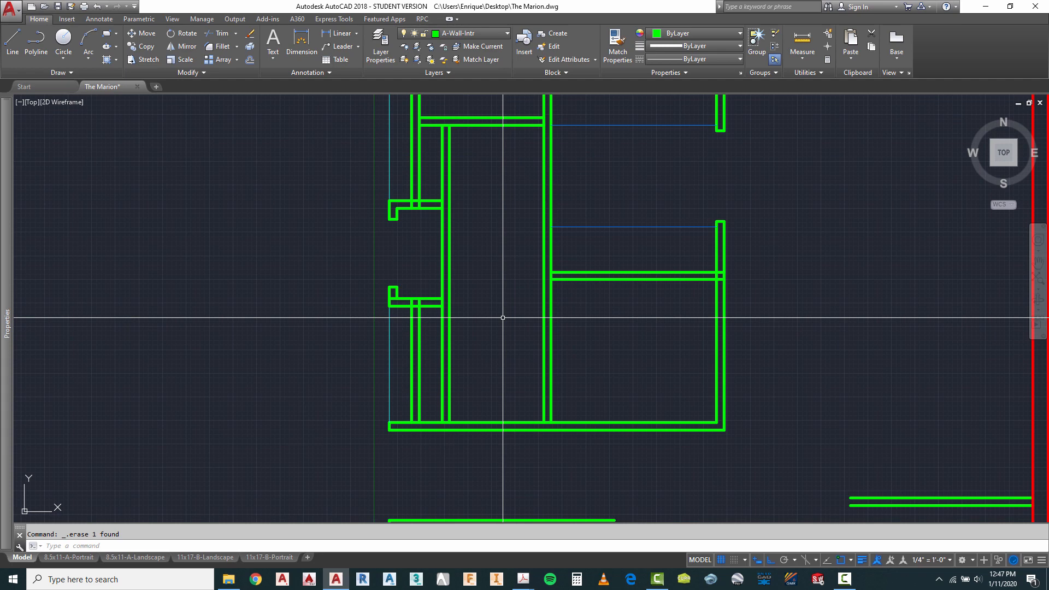
Step: Measure the depth and width of the bath space below the fireplace, and recheck the layout in the red-lined PDF
{"action": "key", "text": "Escape"}
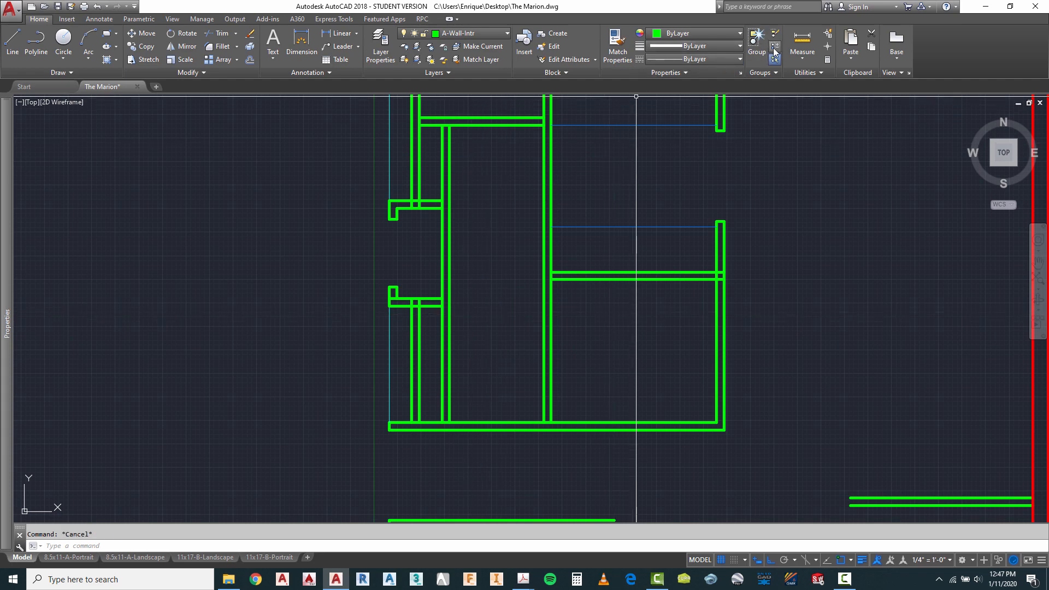
{"action": "left_click", "coordinate": [806, 56]}
{"action": "left_click", "coordinate": [806, 78]}
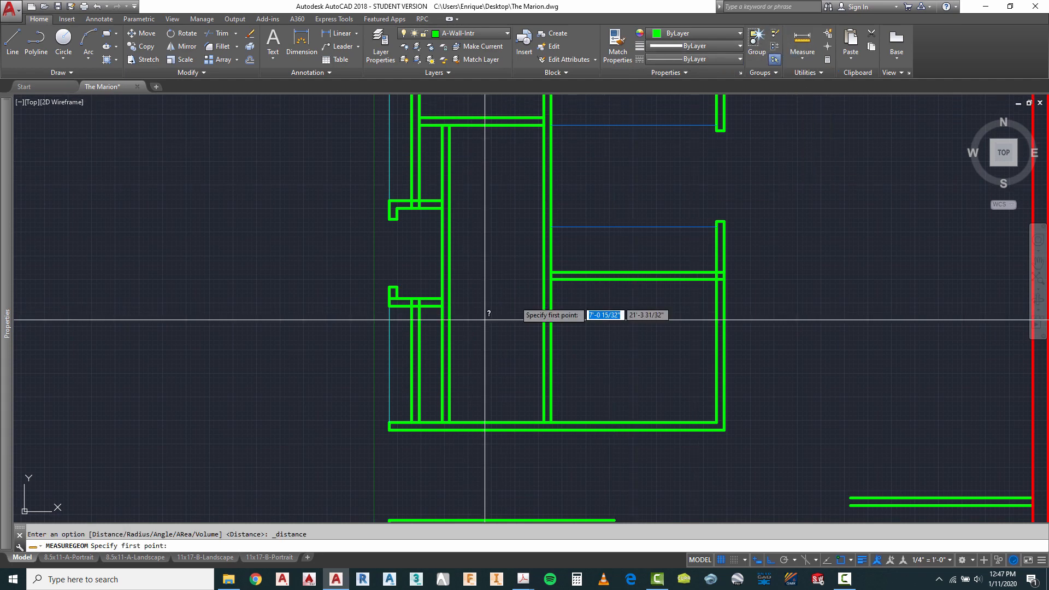
{"action": "left_click", "coordinate": [420, 420]}
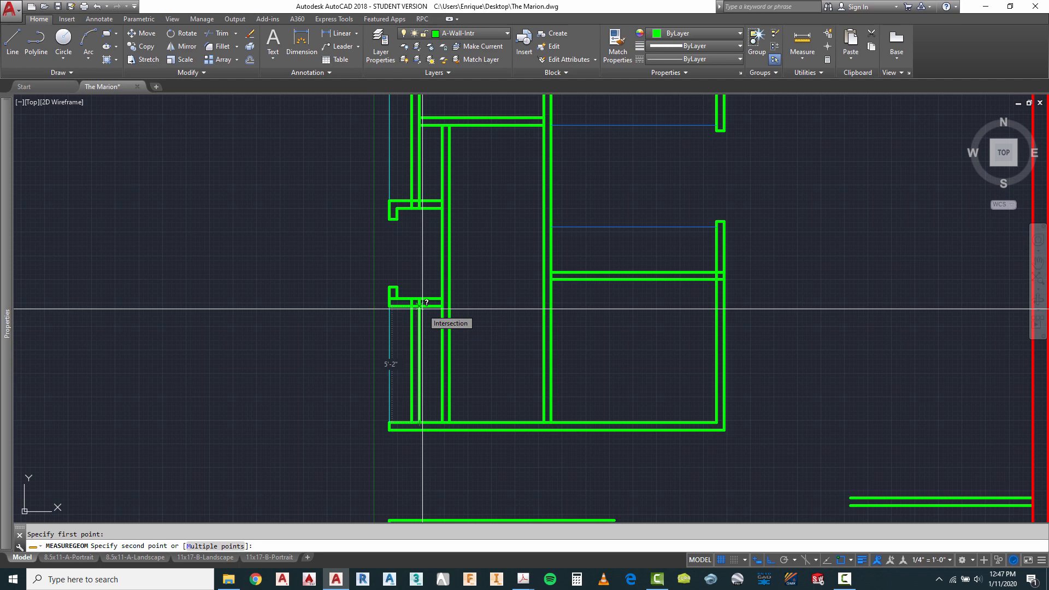
{"action": "key", "text": "Escape"}
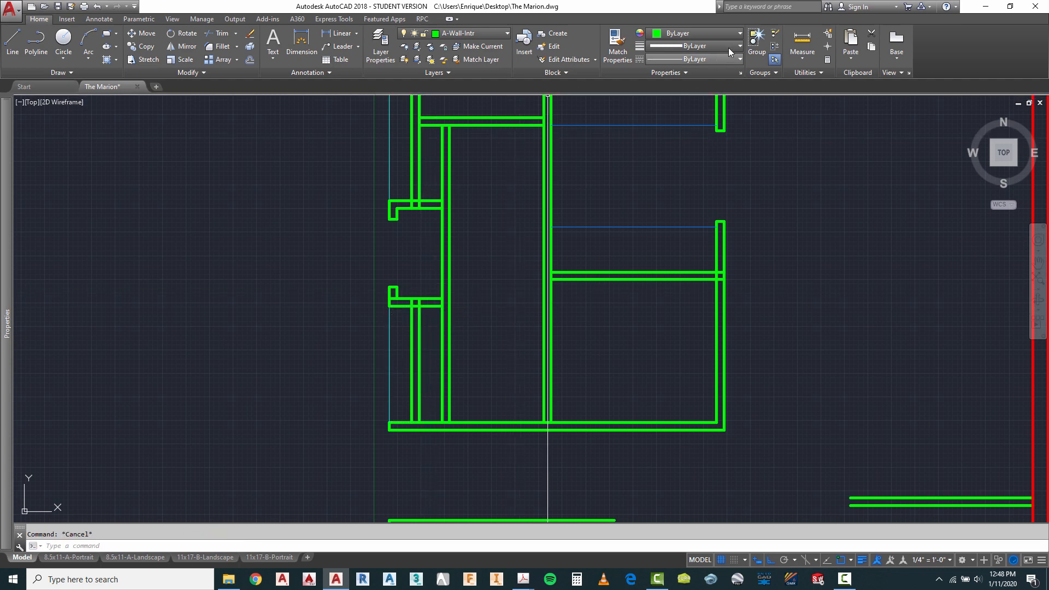
{"action": "left_click", "coordinate": [802, 54]}
{"action": "left_click", "coordinate": [813, 78]}
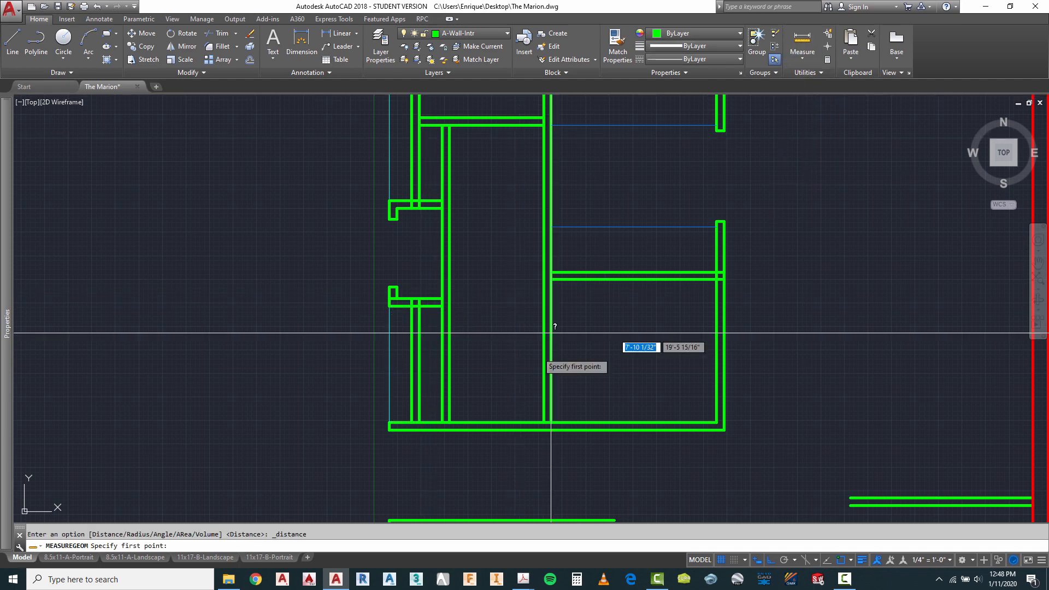
{"action": "left_click", "coordinate": [420, 393]}
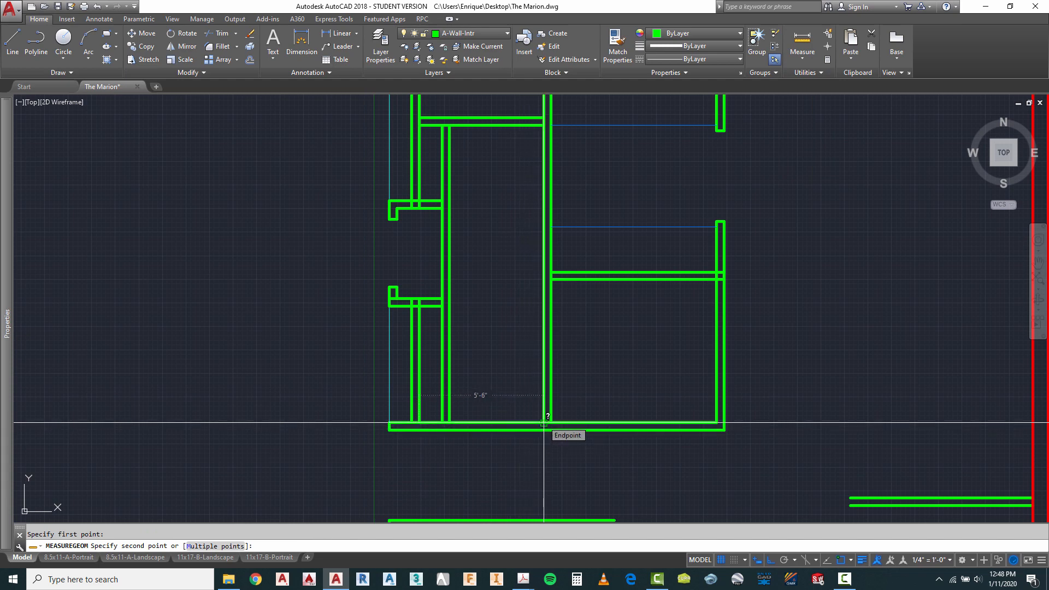
{"action": "key", "text": "Escape"}
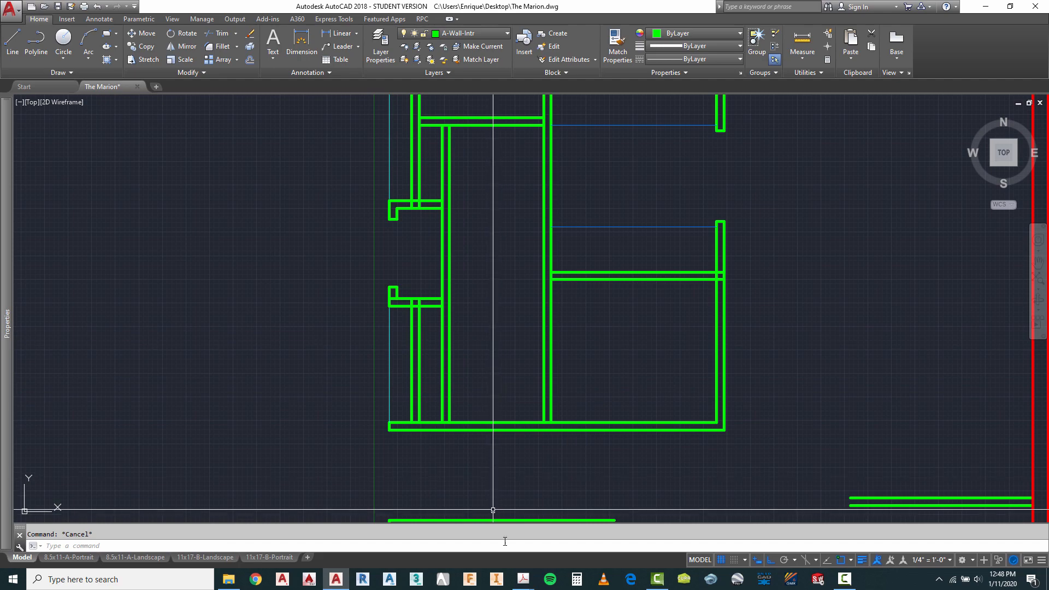
{"action": "mouse_move", "coordinate": [523, 579]}
{"action": "left_click", "coordinate": [538, 543]}
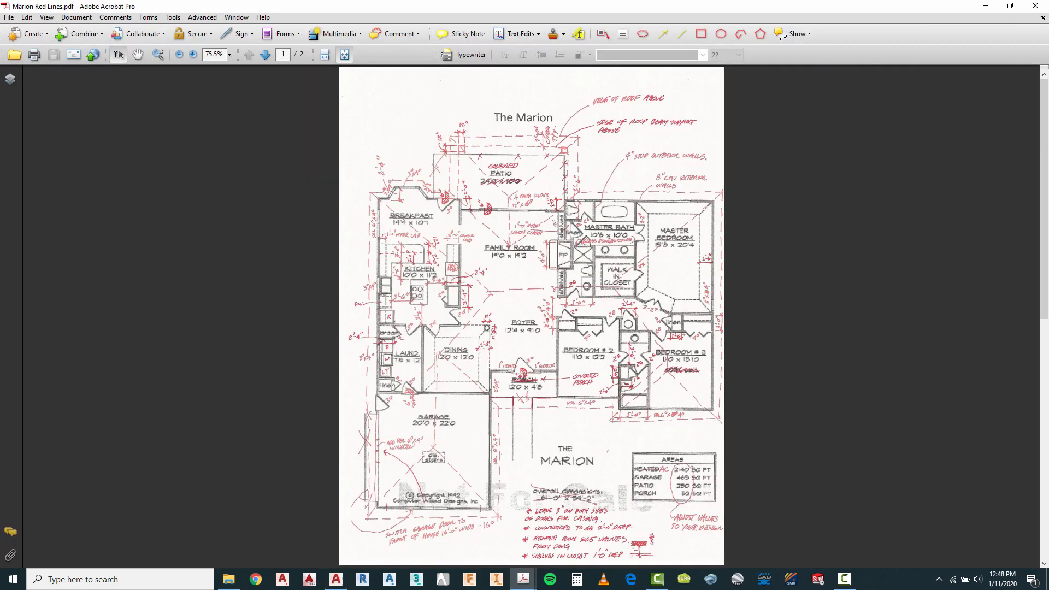
{"action": "left_click", "coordinate": [336, 579]}
Step: Extend both lines of the fireplace's lower side wall across to the near face of the master bath's vertical wall
{"action": "type", "text": "e"}
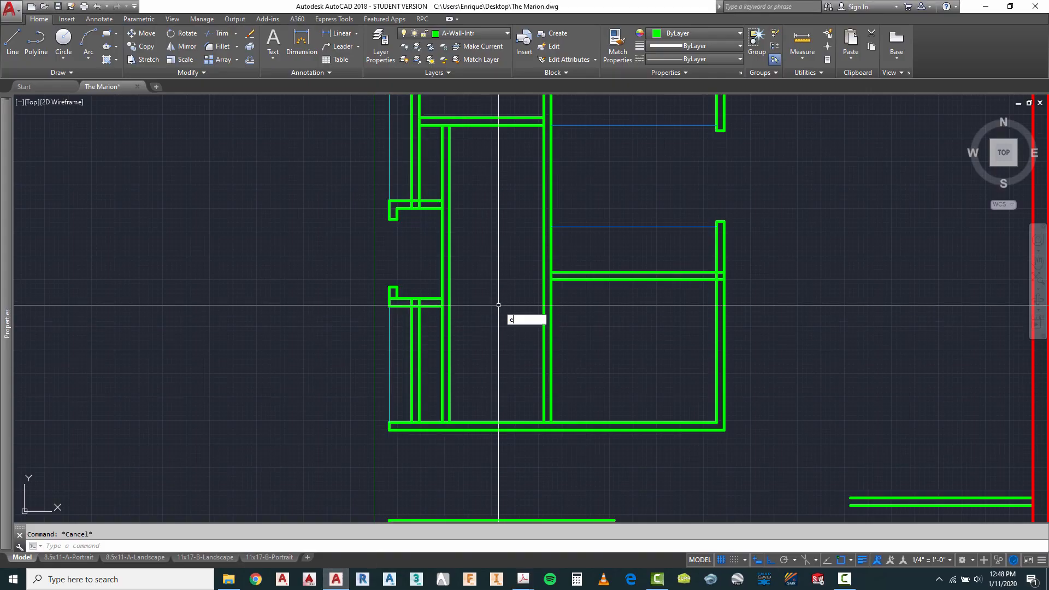
{"action": "type", "text": "x"}
{"action": "key", "text": "Return"}
{"action": "left_click", "coordinate": [545, 320]}
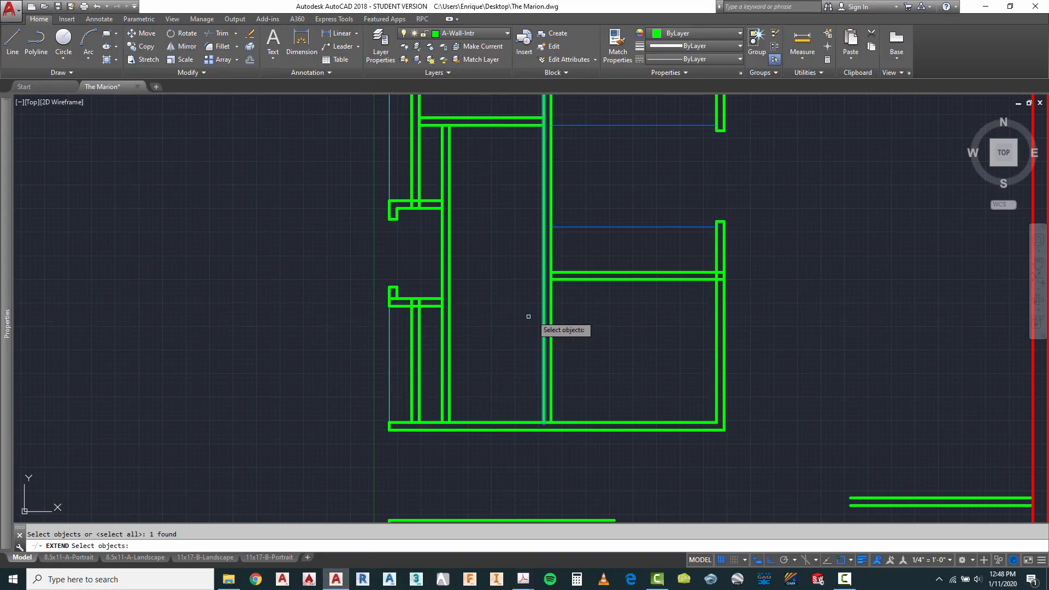
{"action": "key", "text": "Return"}
{"action": "left_click", "coordinate": [434, 306]}
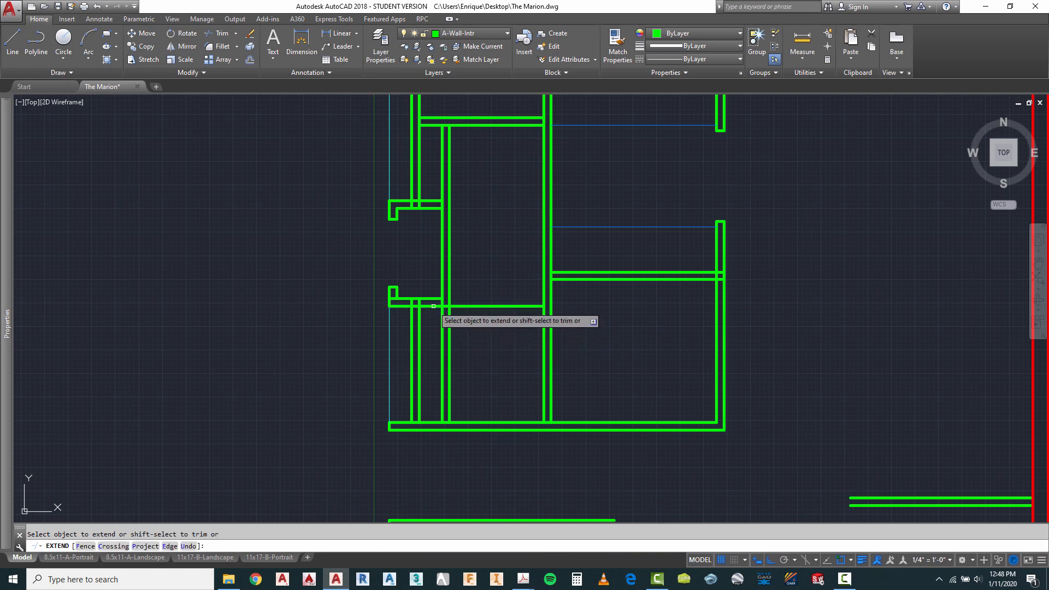
{"action": "left_click", "coordinate": [435, 299]}
{"action": "key", "text": "Escape"}
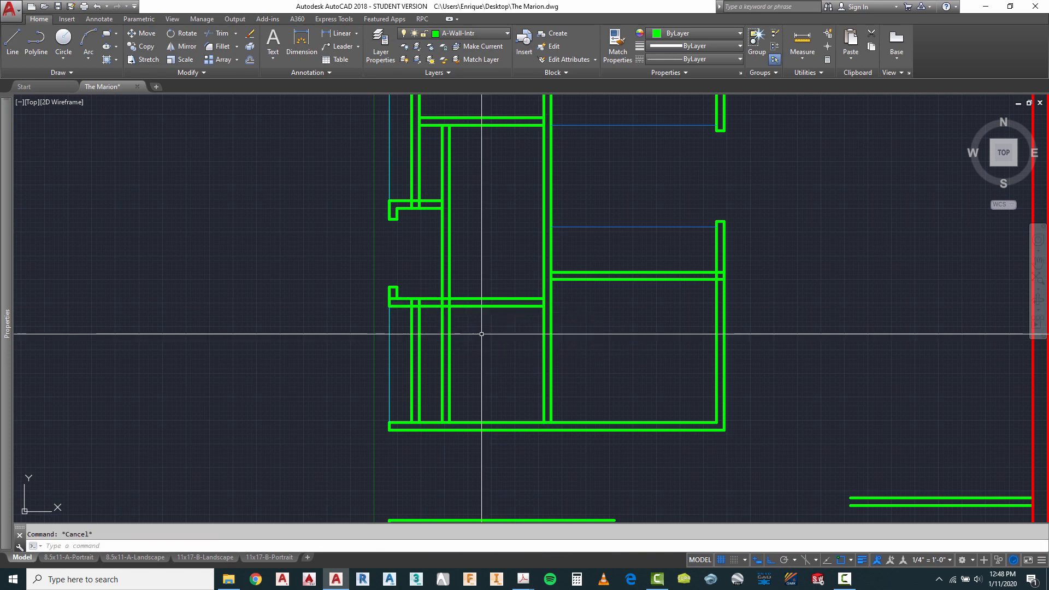
Step: Trim both lines of the fireplace's back wall below the extended side wall, using its upper line as the cutting edge
{"action": "type", "text": "tr"}
{"action": "key", "text": "Return"}
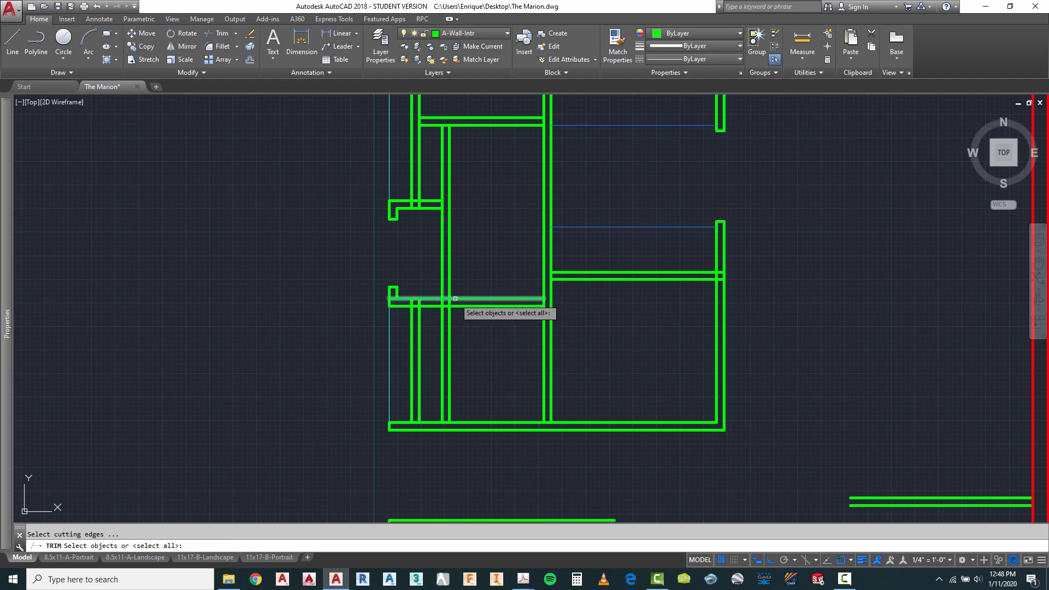
{"action": "left_click", "coordinate": [455, 299]}
{"action": "key", "text": "Return"}
{"action": "left_click", "coordinate": [458, 314]}
{"action": "left_click", "coordinate": [437, 322]}
{"action": "key", "text": "Escape"}
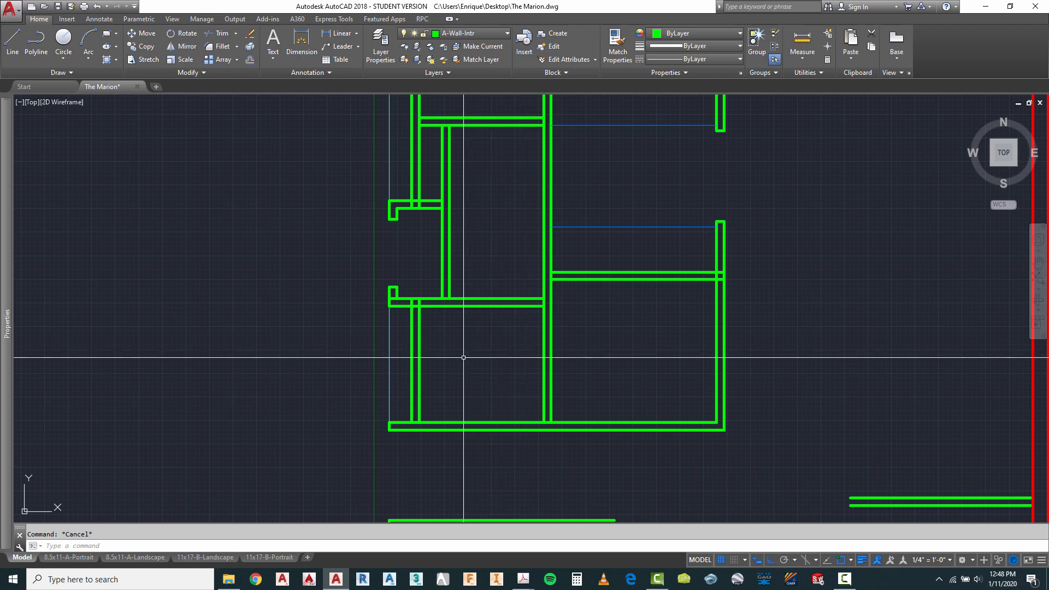
Step: Draw a short closing line across the vertical bath wall at the end of the lower counter line
{"action": "scroll", "coordinate": [474, 365], "scroll_direction": "down", "scroll_amount": 2}
{"action": "scroll", "coordinate": [474, 365], "scroll_direction": "up", "scroll_amount": 4}
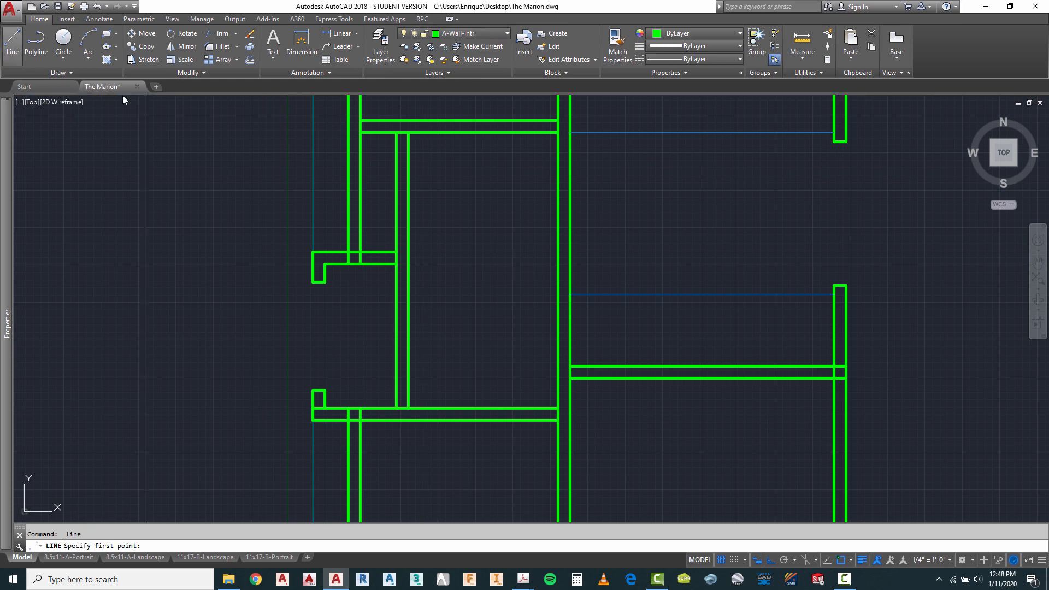
{"action": "left_click", "coordinate": [570, 295]}
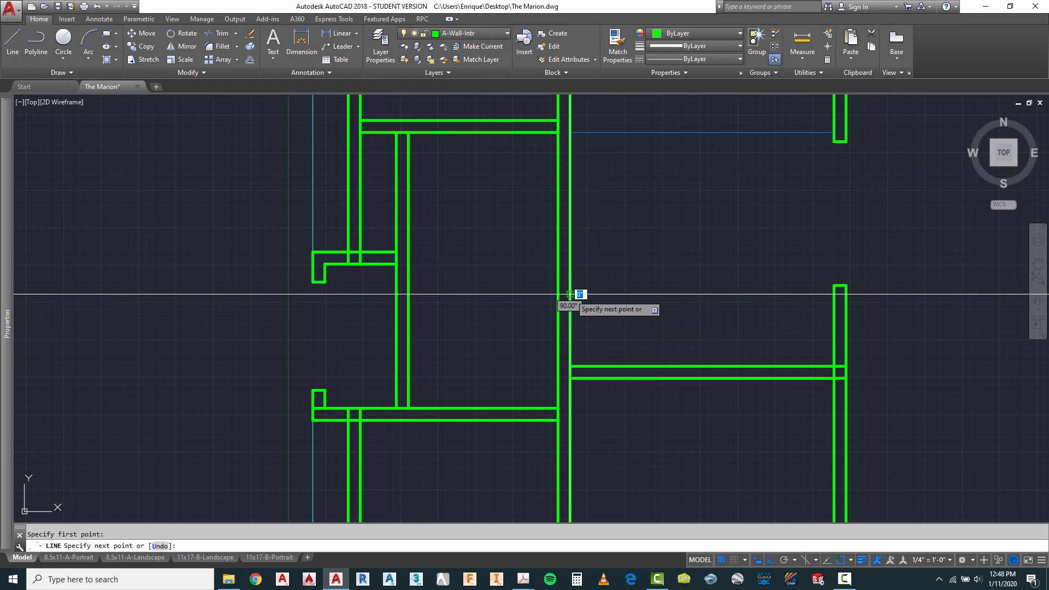
{"action": "left_click", "coordinate": [558, 294]}
{"action": "key", "text": "Escape"}
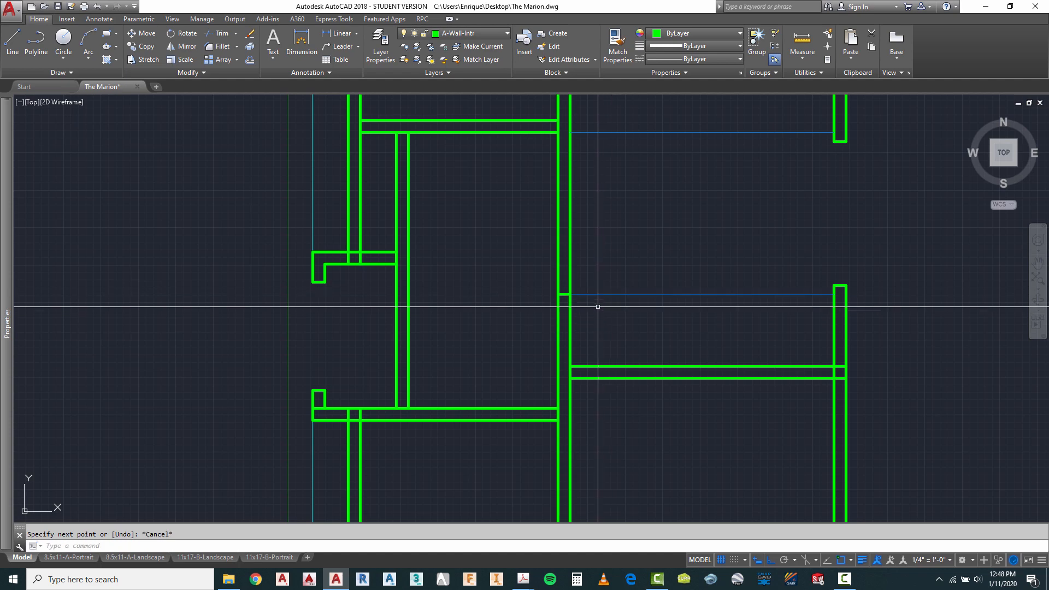
Step: Stretch the end of the upper partition's lower line across the vertical bath wall to its far face
{"action": "left_click", "coordinate": [549, 132]}
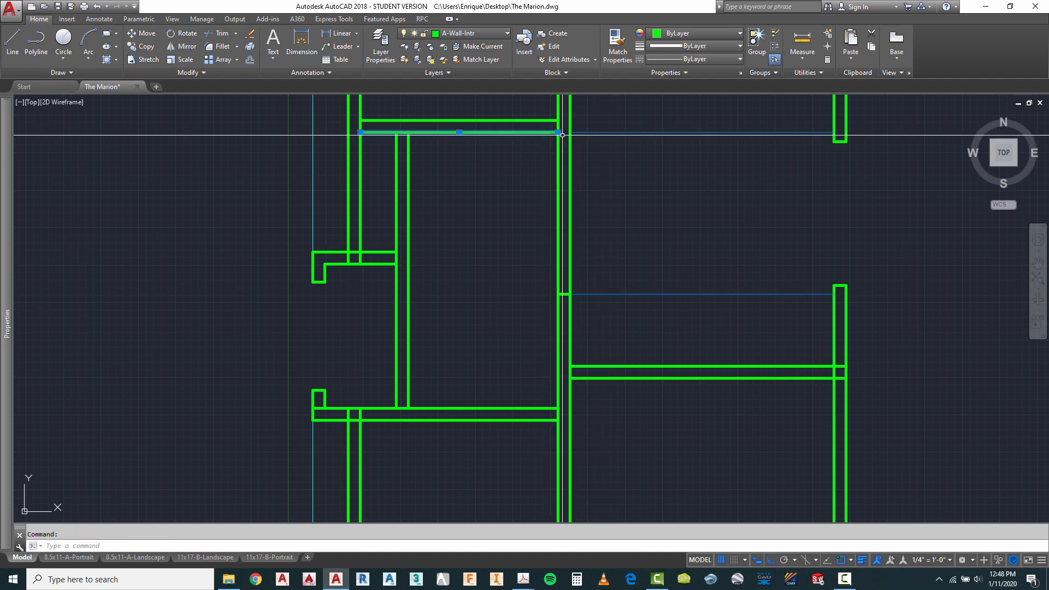
{"action": "left_click", "coordinate": [558, 132]}
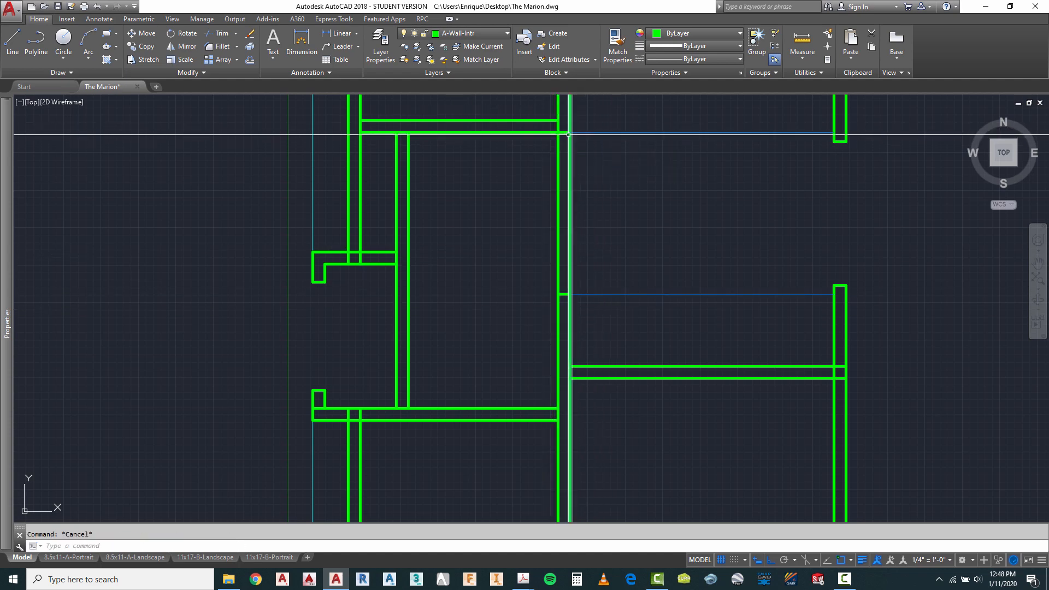
{"action": "left_click", "coordinate": [570, 132]}
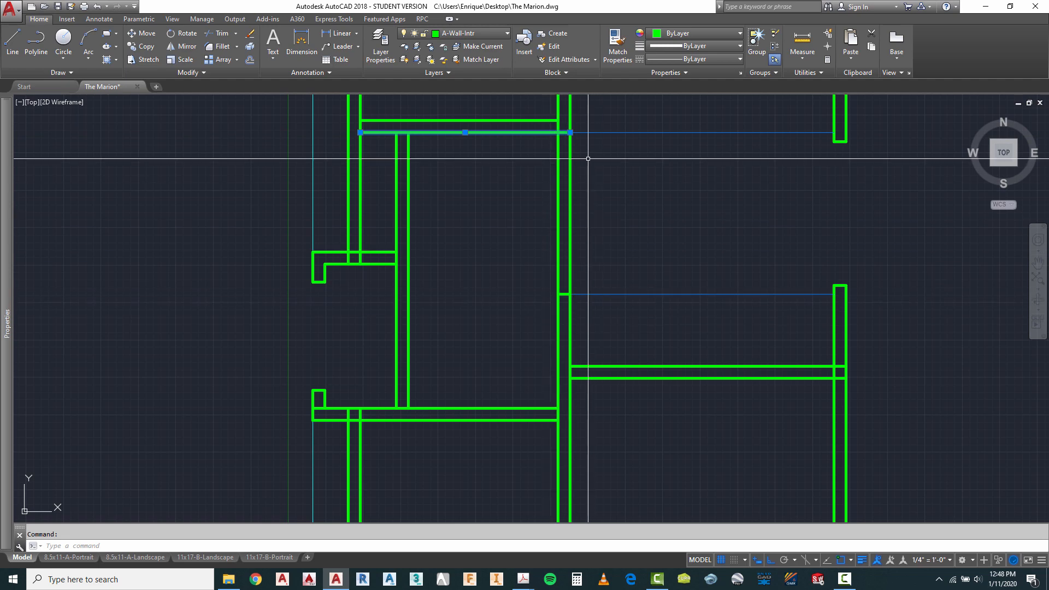
{"action": "key", "text": "Escape"}
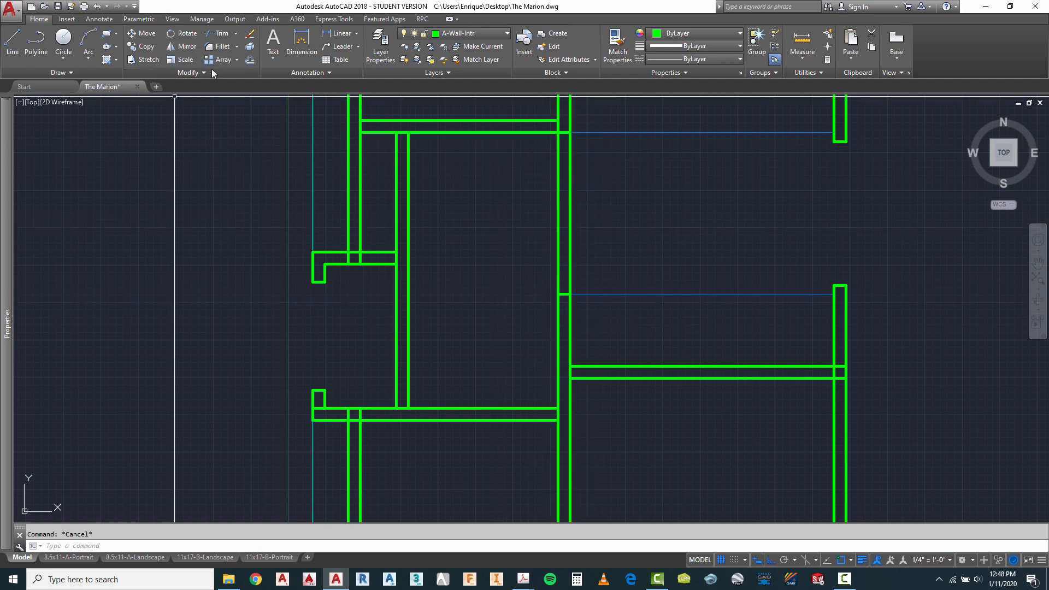
Step: Trim both faces of the vertical bath wall between the upper partition and the short closing line to make an opening
{"action": "left_click", "coordinate": [217, 34]}
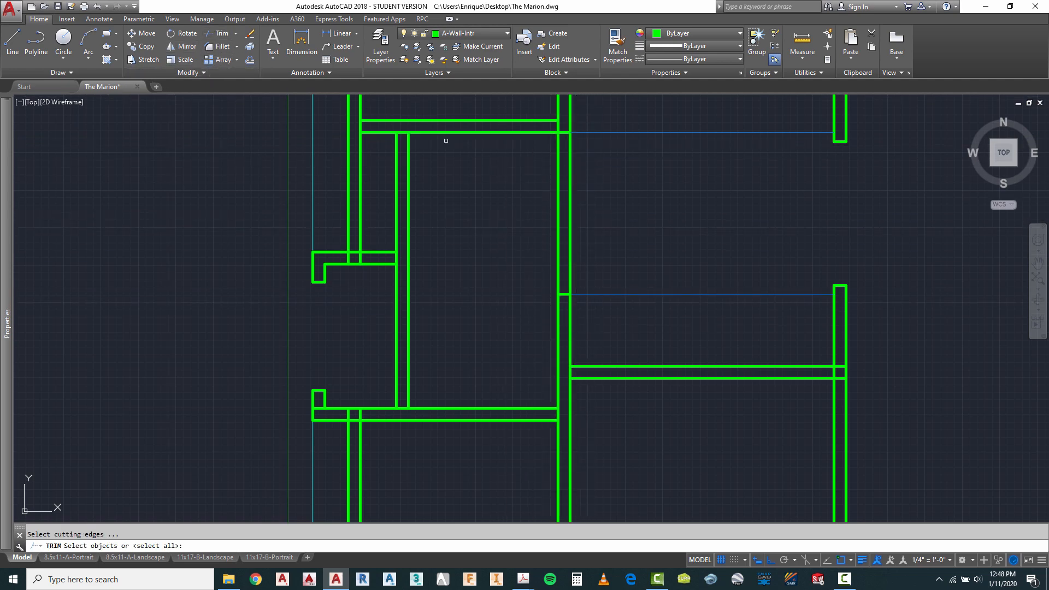
{"action": "left_click", "coordinate": [582, 129]}
{"action": "left_click", "coordinate": [519, 304]}
{"action": "key", "text": "Return"}
{"action": "left_click", "coordinate": [592, 207]}
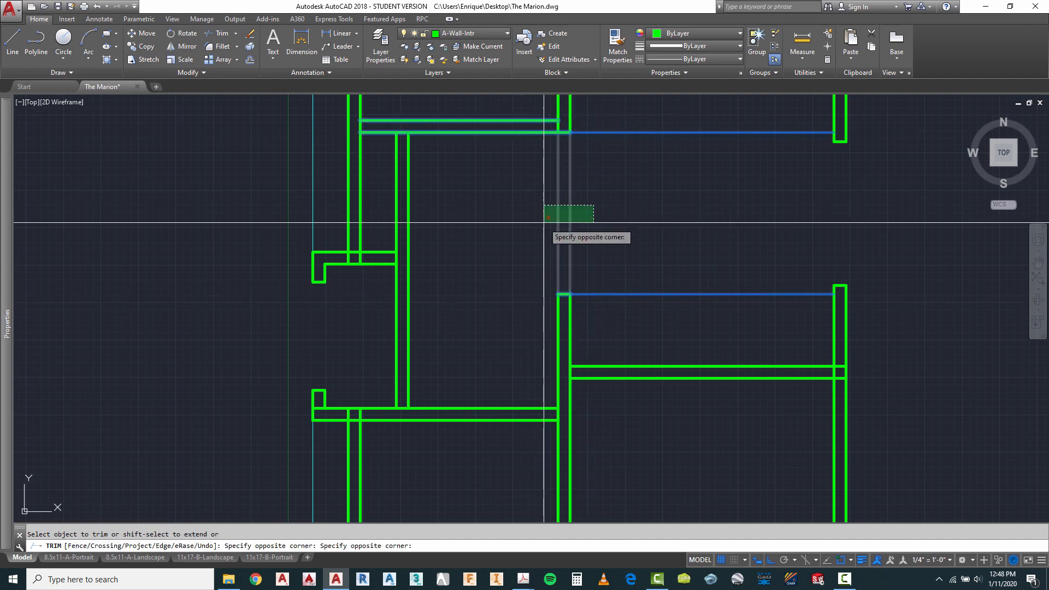
{"action": "left_click", "coordinate": [552, 220]}
{"action": "key", "text": "Escape"}
Step: Create a layer named A-Wall-Intr-Curb and give it color 43
{"action": "scroll", "coordinate": [532, 228], "scroll_direction": "down", "scroll_amount": 2}
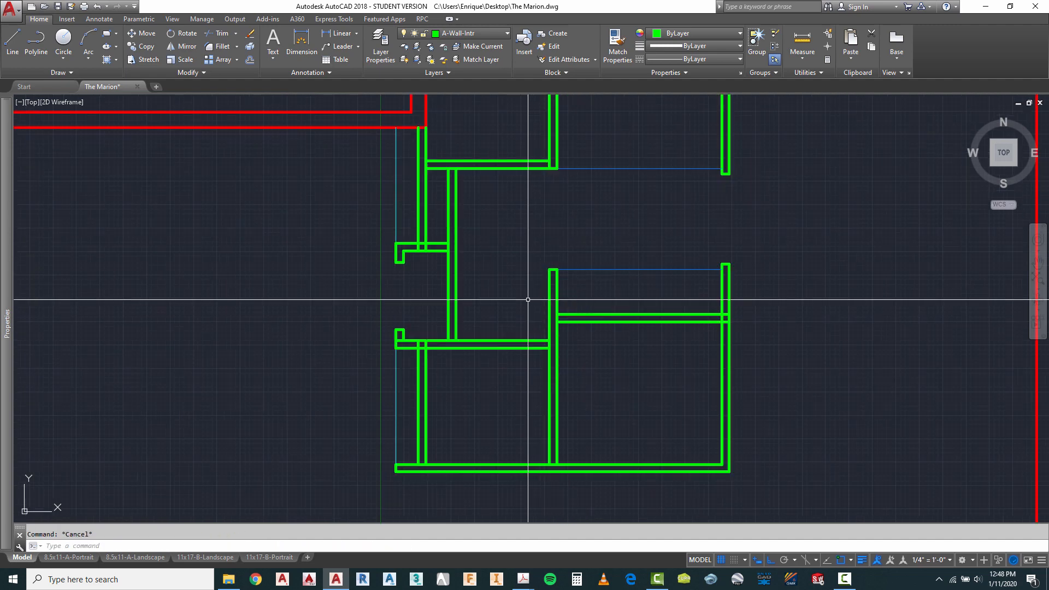
{"action": "scroll", "coordinate": [529, 300], "scroll_direction": "up", "scroll_amount": 2}
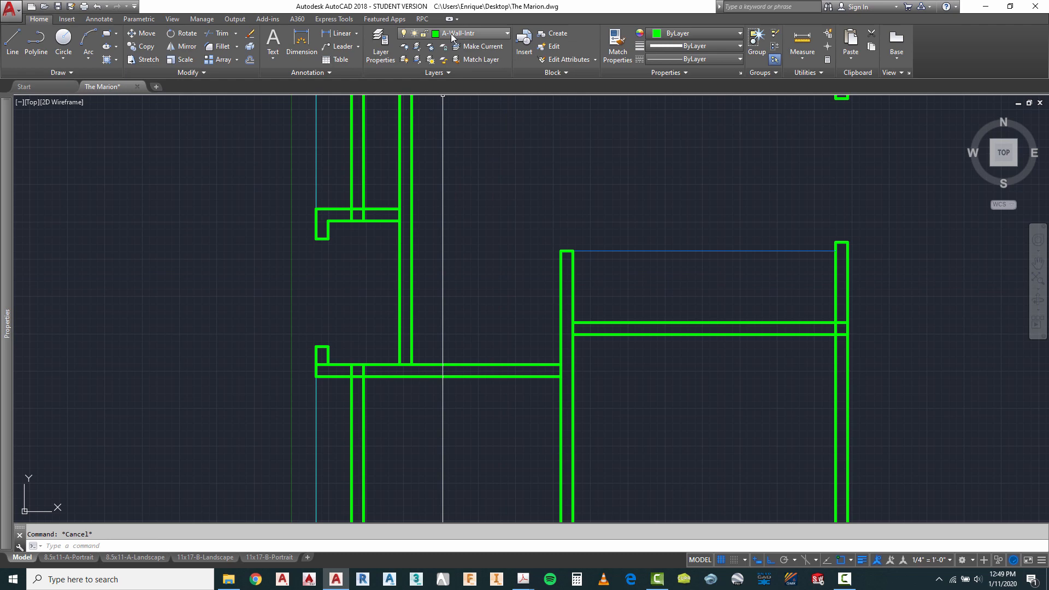
{"action": "left_click", "coordinate": [381, 44]}
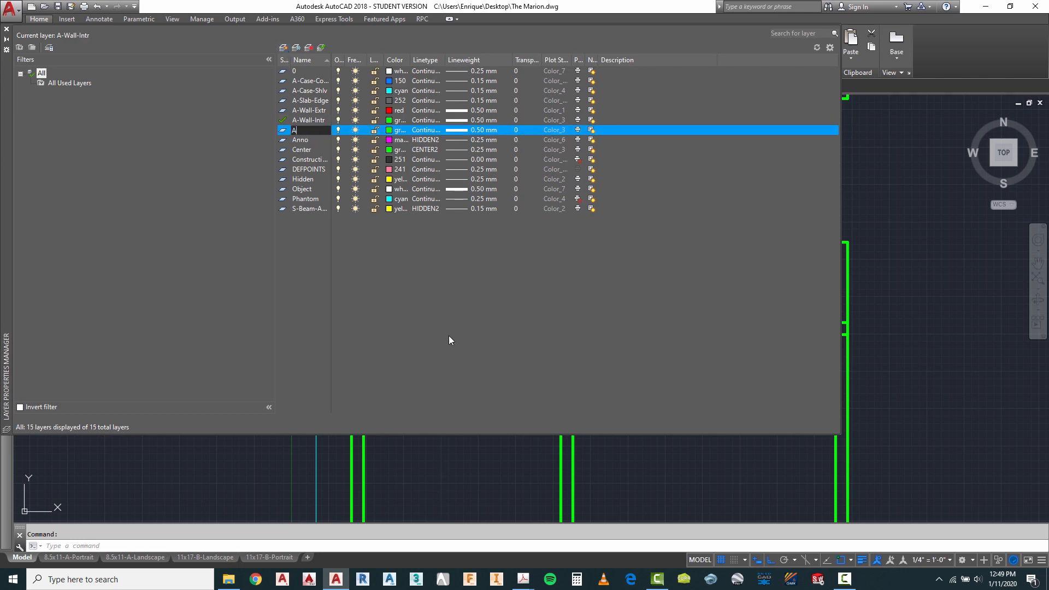
{"action": "type", "text": "-Wall-Intr..."}
{"action": "left_click", "coordinate": [389, 129]}
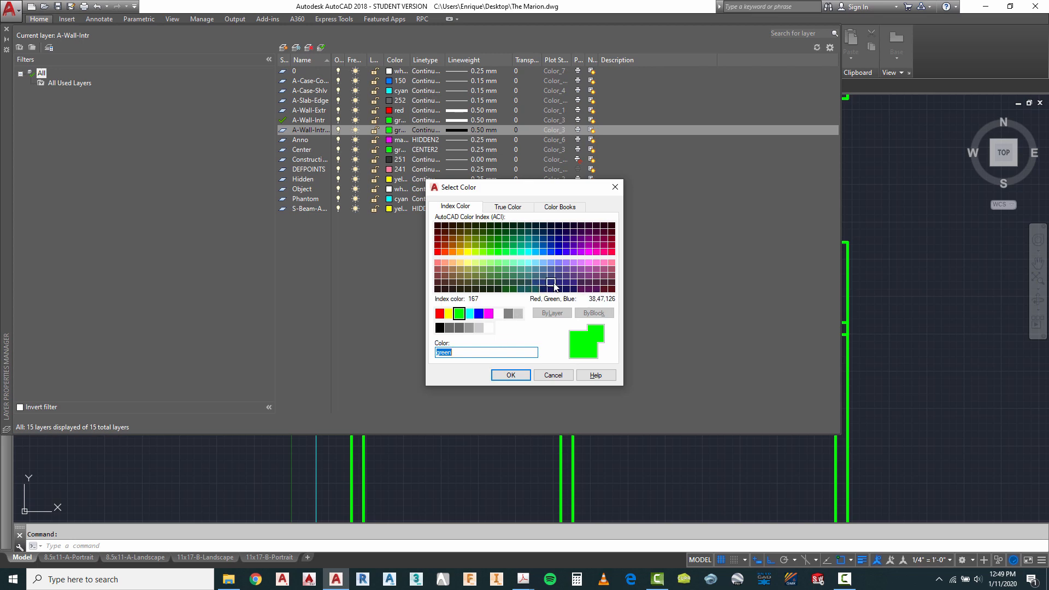
{"action": "left_click", "coordinate": [460, 270]}
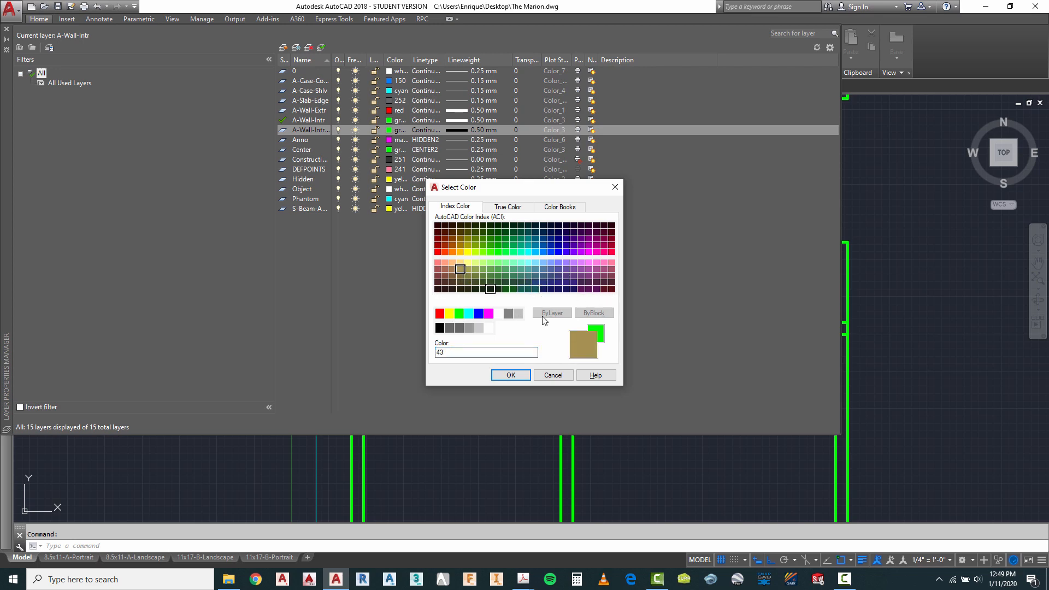
{"action": "left_click", "coordinate": [511, 376]}
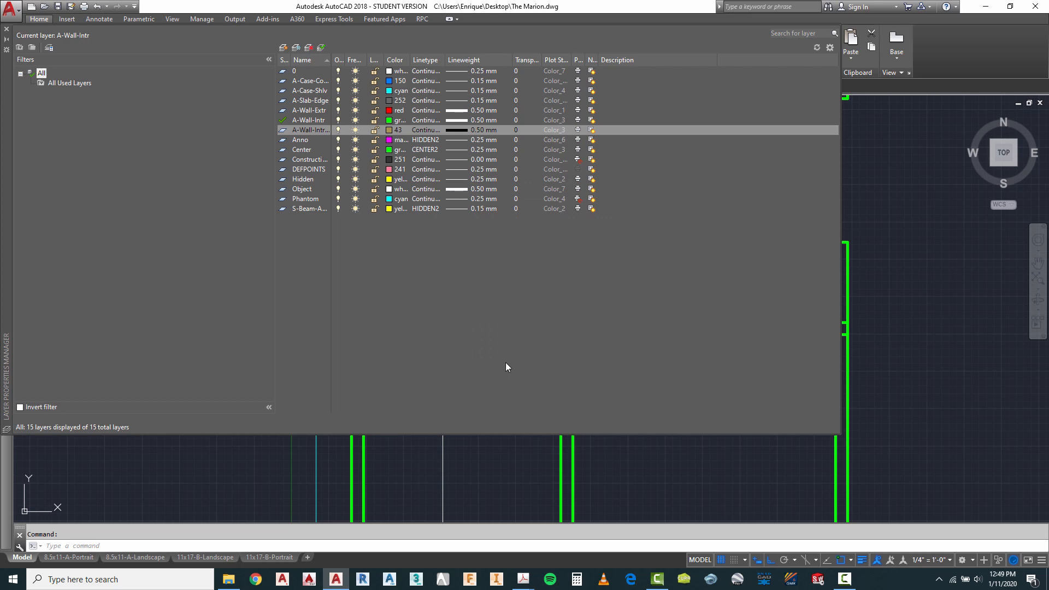
Step: Set the new curb layer's lineweight to 0.15 mm and make it the current layer
{"action": "left_click", "coordinate": [491, 129]}
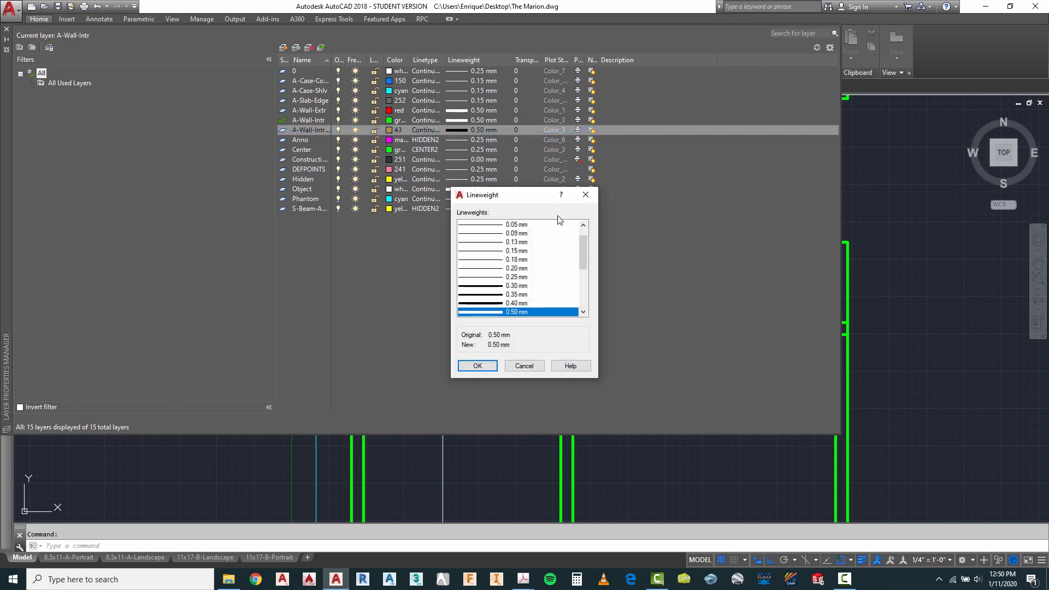
{"action": "left_click", "coordinate": [523, 251]}
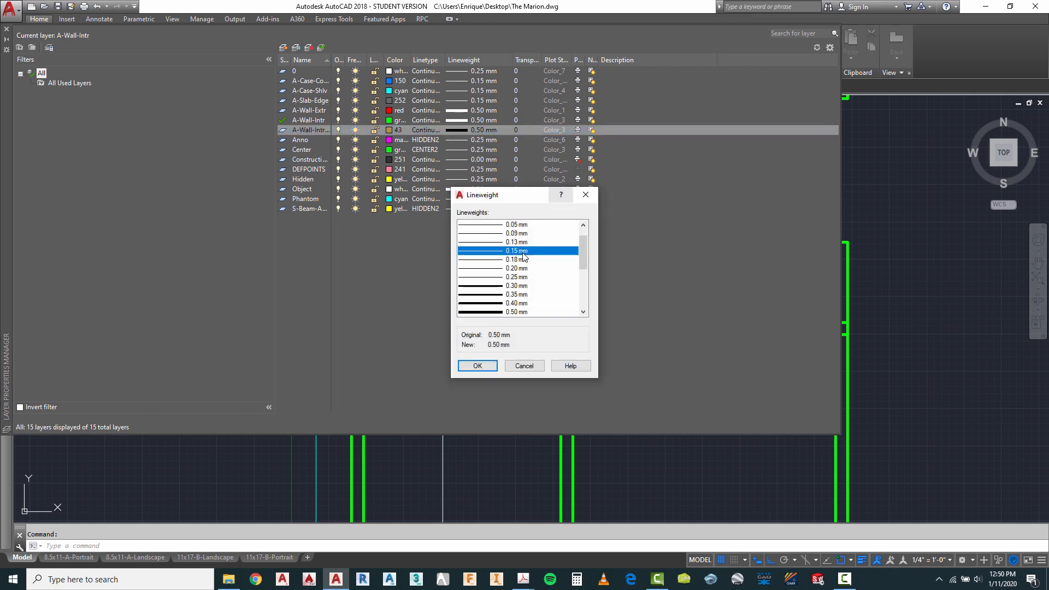
{"action": "left_click", "coordinate": [477, 366]}
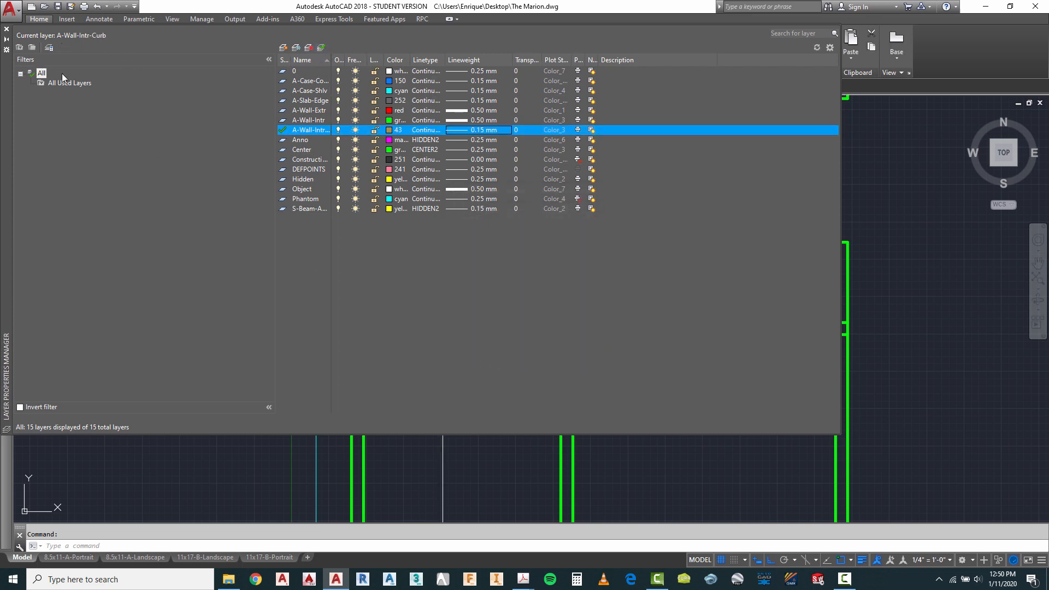
{"action": "left_click", "coordinate": [7, 30]}
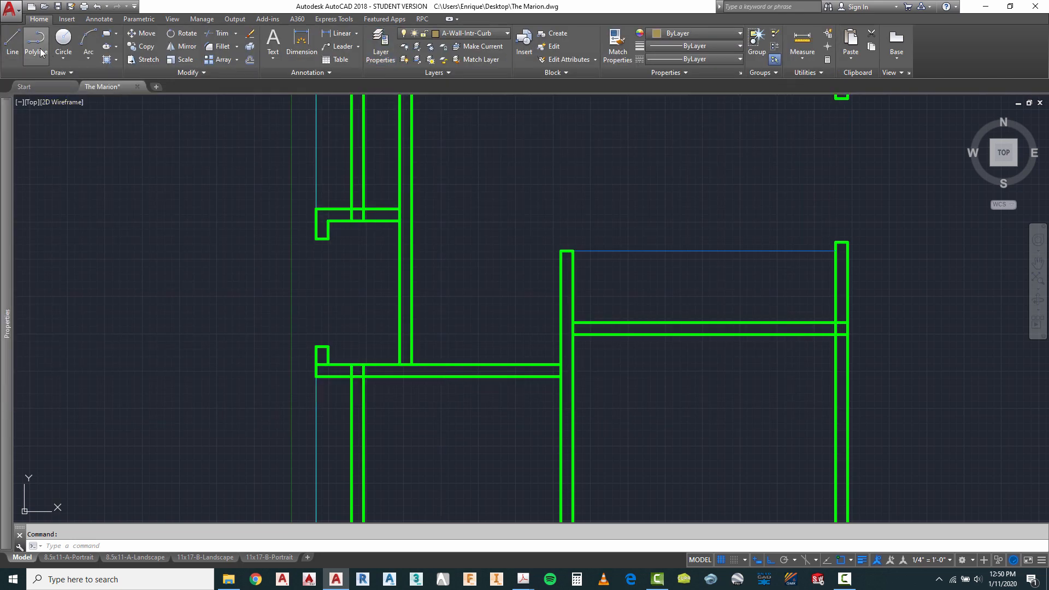
Step: Draw a horizontal curb line from the upper-left corner of the bath wall's capped end to the facing vertical wall
{"action": "left_click", "coordinate": [10, 41]}
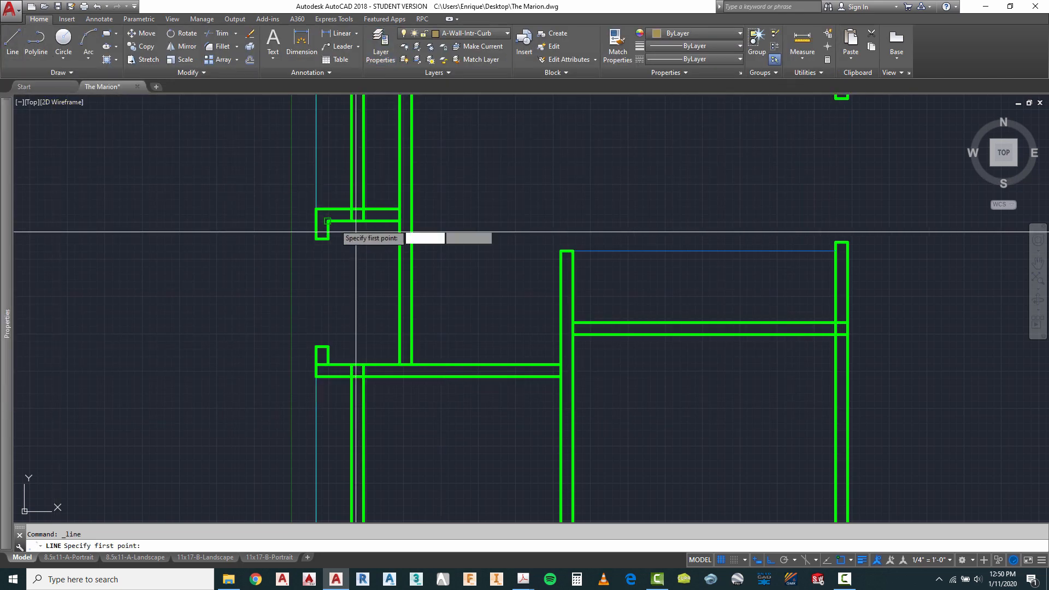
{"action": "left_click", "coordinate": [561, 252]}
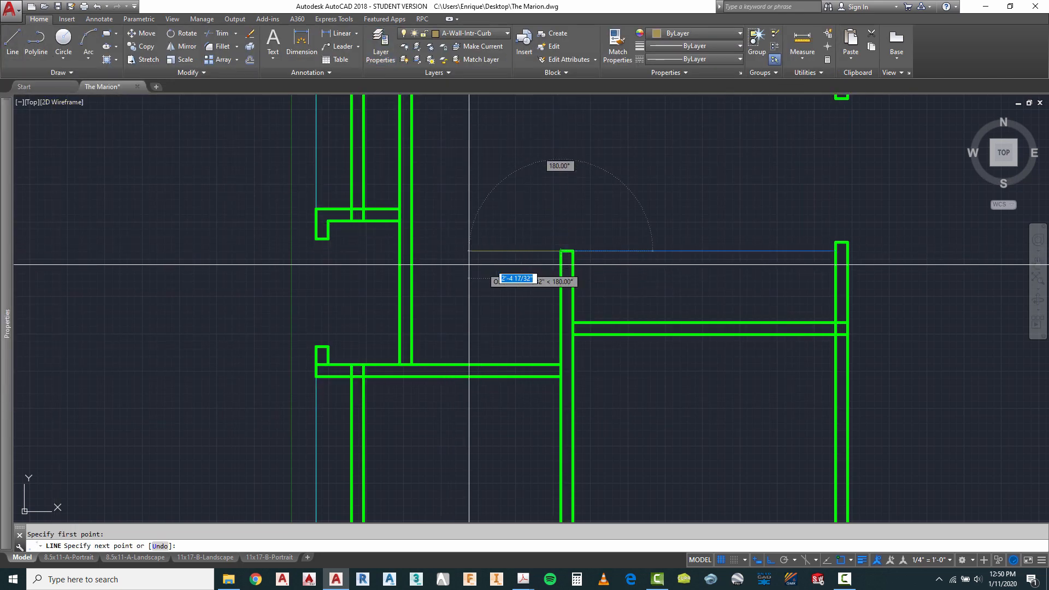
{"action": "left_click", "coordinate": [412, 251]}
{"action": "key", "text": "Escape"}
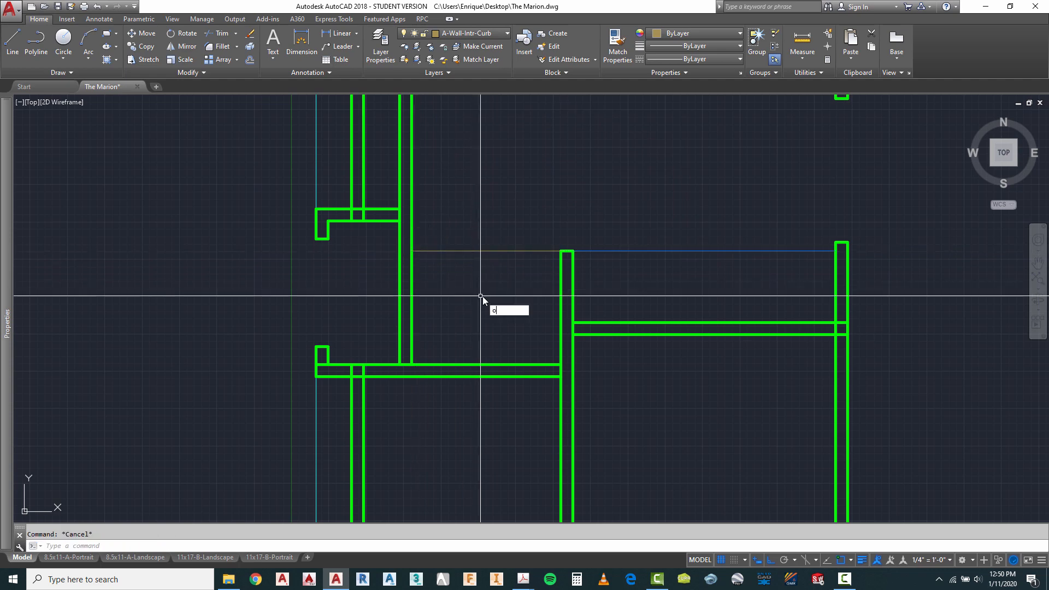
Step: Offset the curb line 4 inches downward to form the curb's inner edge
{"action": "type", "text": "4"}
{"action": "key", "text": "Return"}
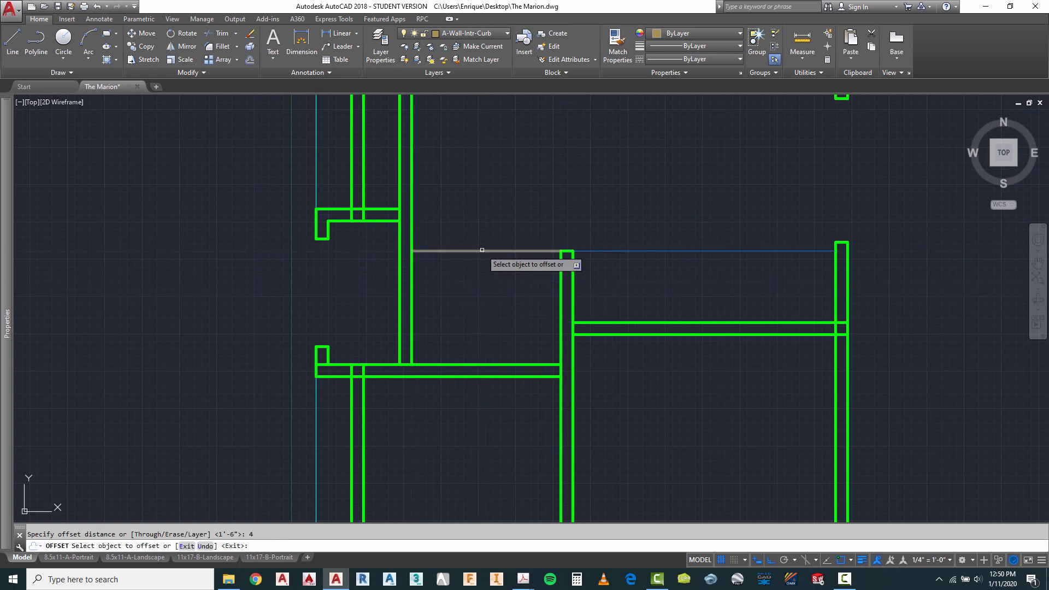
{"action": "left_click", "coordinate": [481, 251]}
{"action": "left_click", "coordinate": [495, 295]}
{"action": "key", "text": "Escape"}
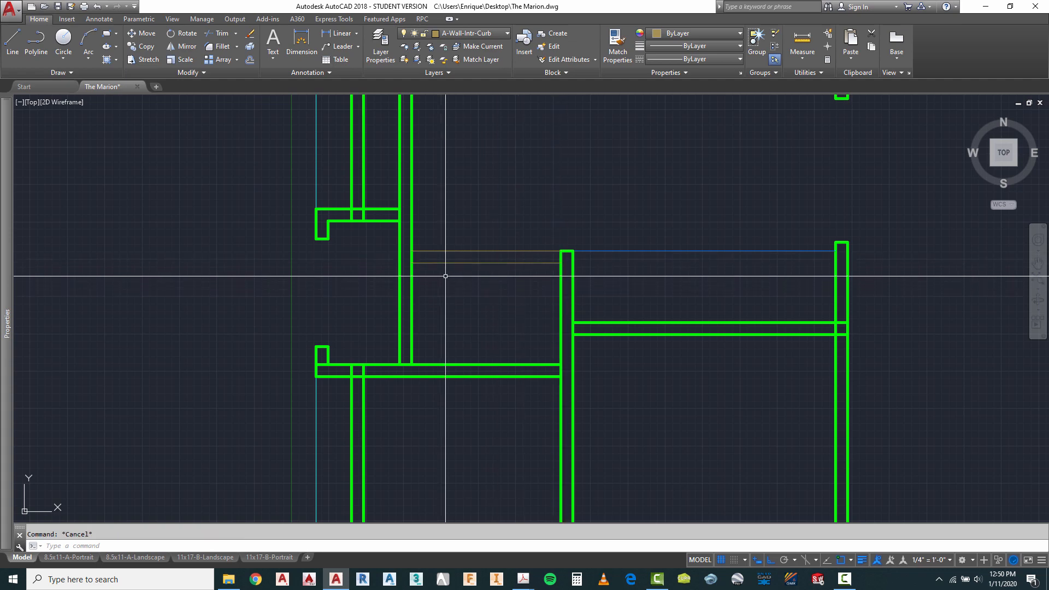
Step: Measure the width between the two vertical walls along the bottom wall of the curbed enclosure
{"action": "left_click", "coordinate": [809, 60]}
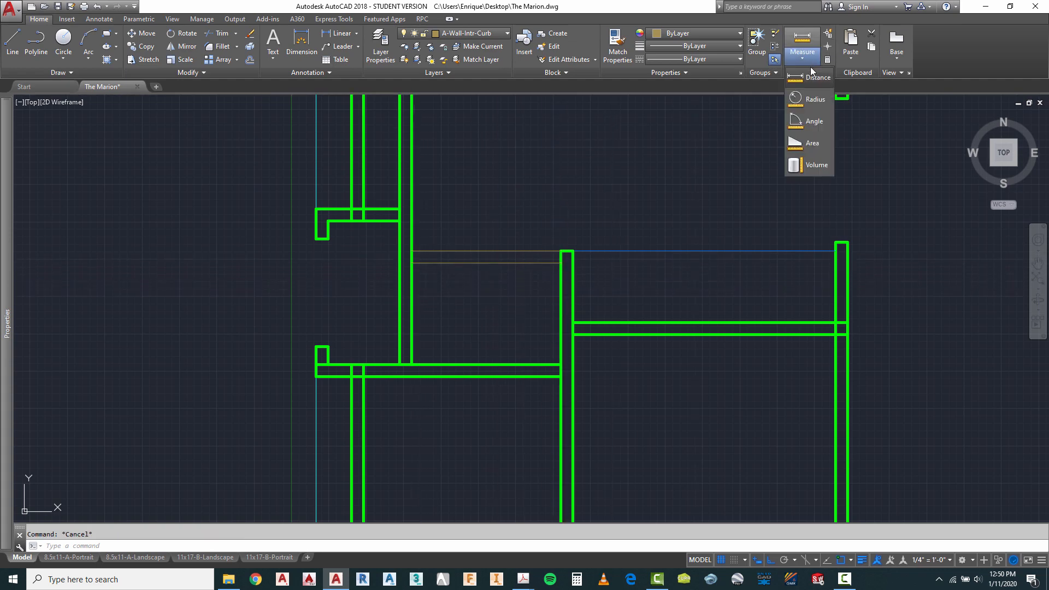
{"action": "left_click", "coordinate": [814, 79]}
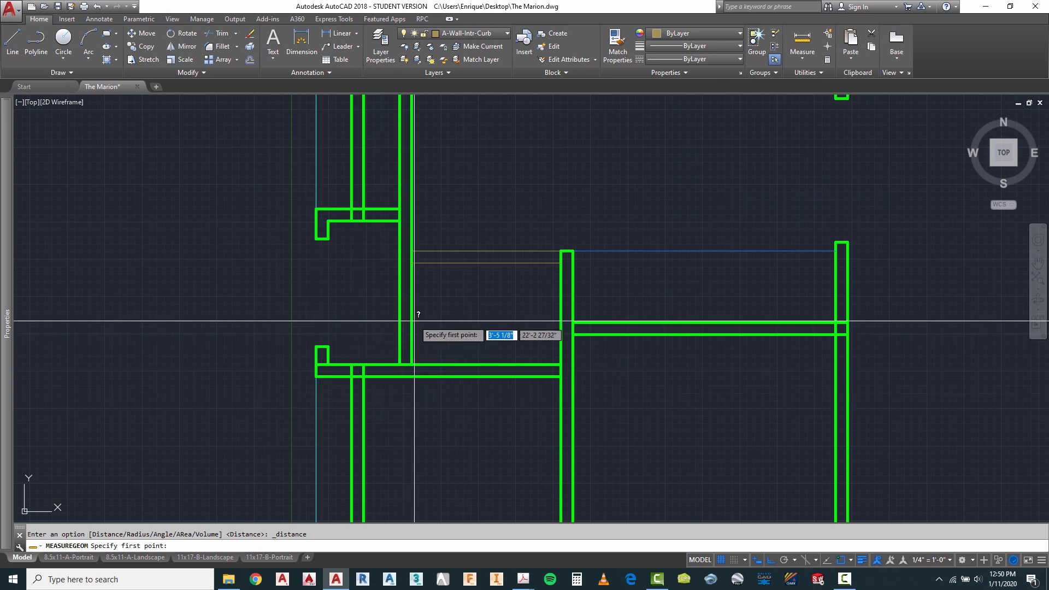
{"action": "left_click", "coordinate": [412, 364]}
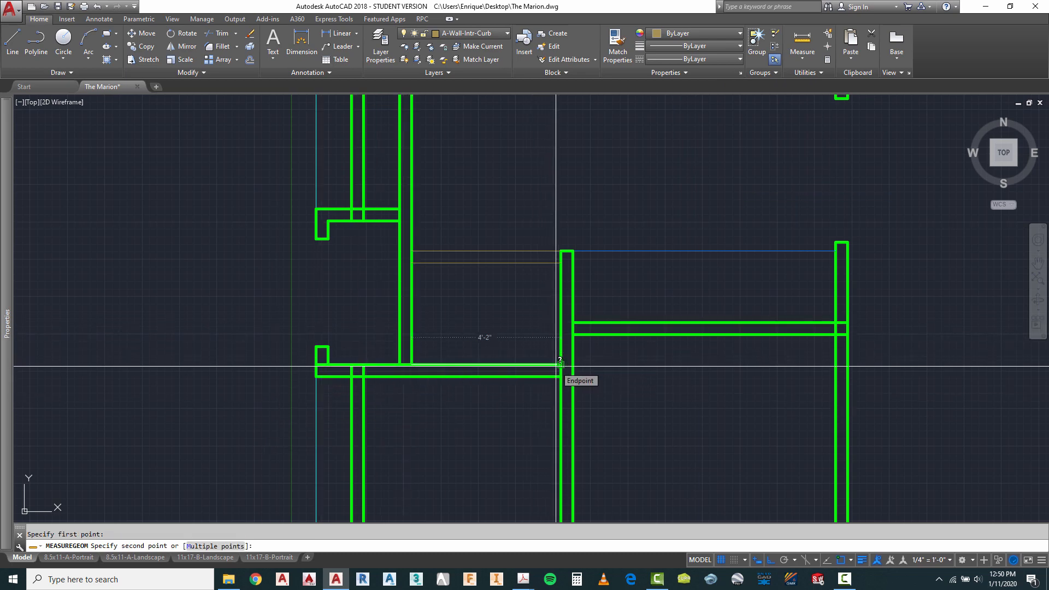
{"action": "key", "text": "Escape"}
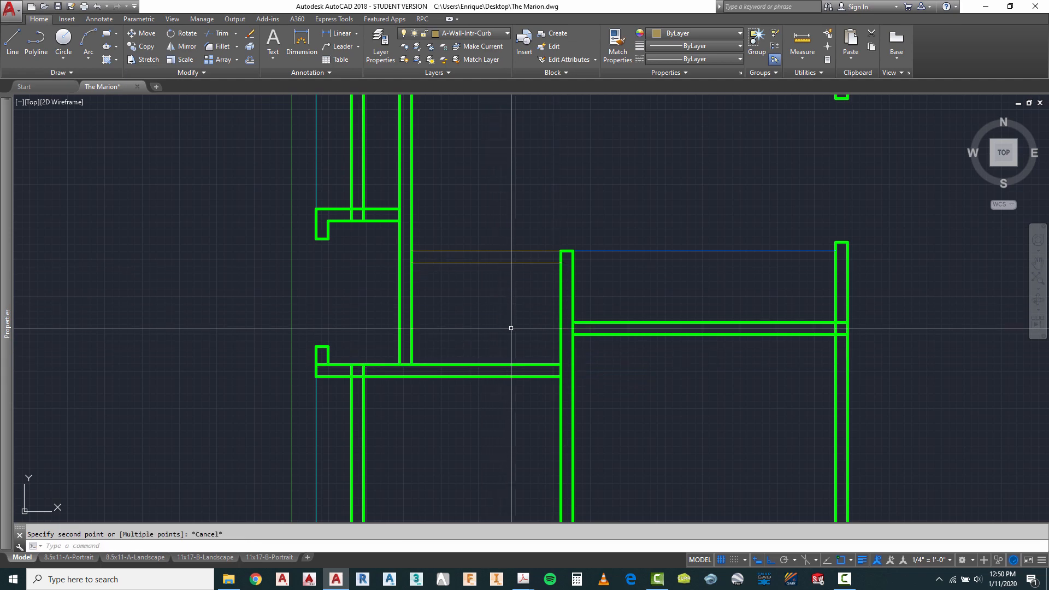
Step: Measure the depth of the curbed enclosure from its bottom wall to the curb's inner edge
{"action": "left_click", "coordinate": [803, 64]}
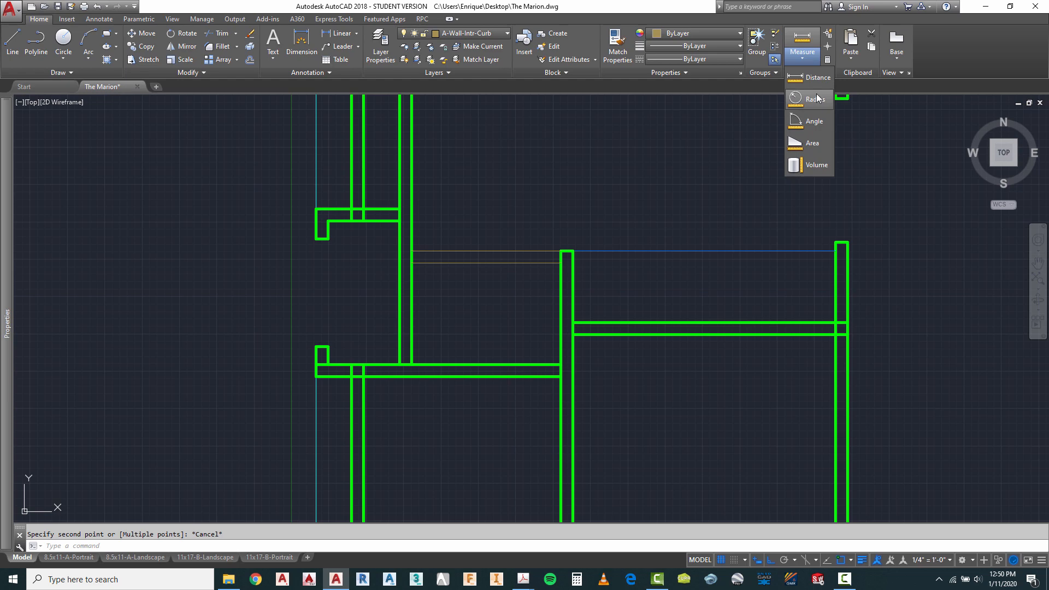
{"action": "left_click", "coordinate": [818, 78]}
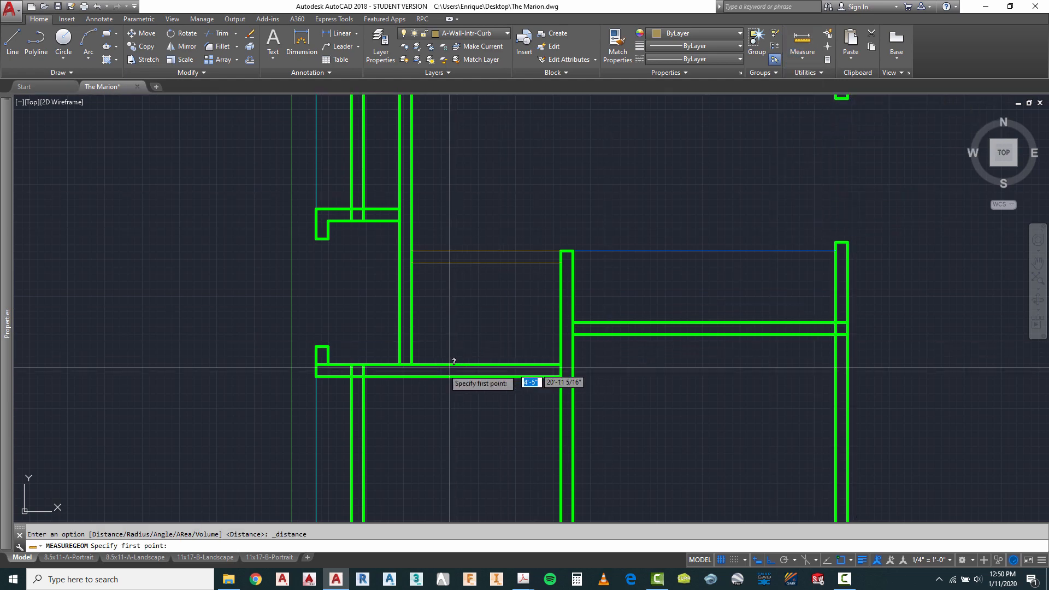
{"action": "left_click", "coordinate": [411, 364]}
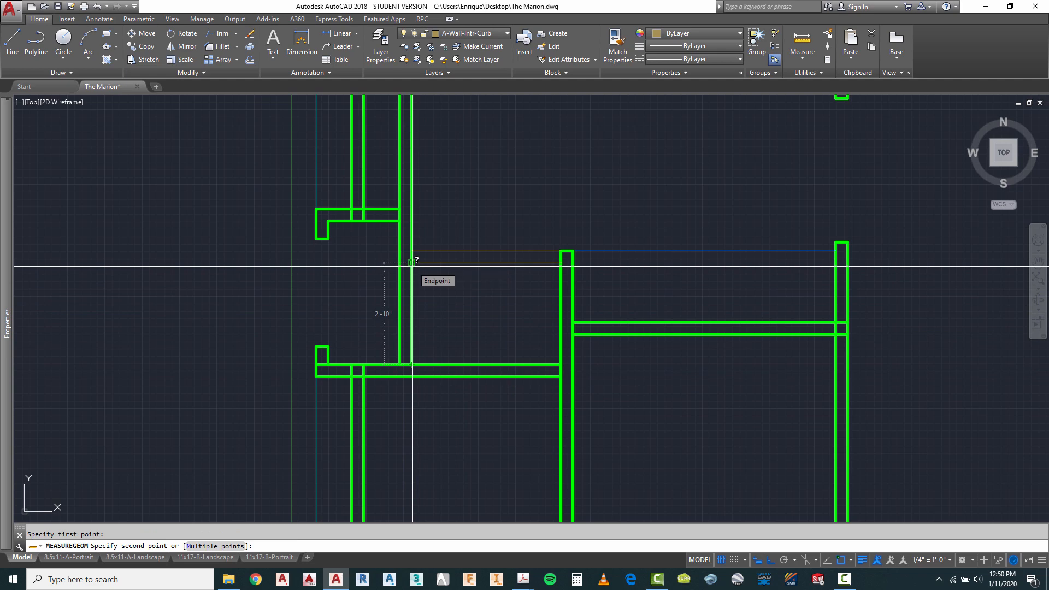
{"action": "key", "text": "Escape"}
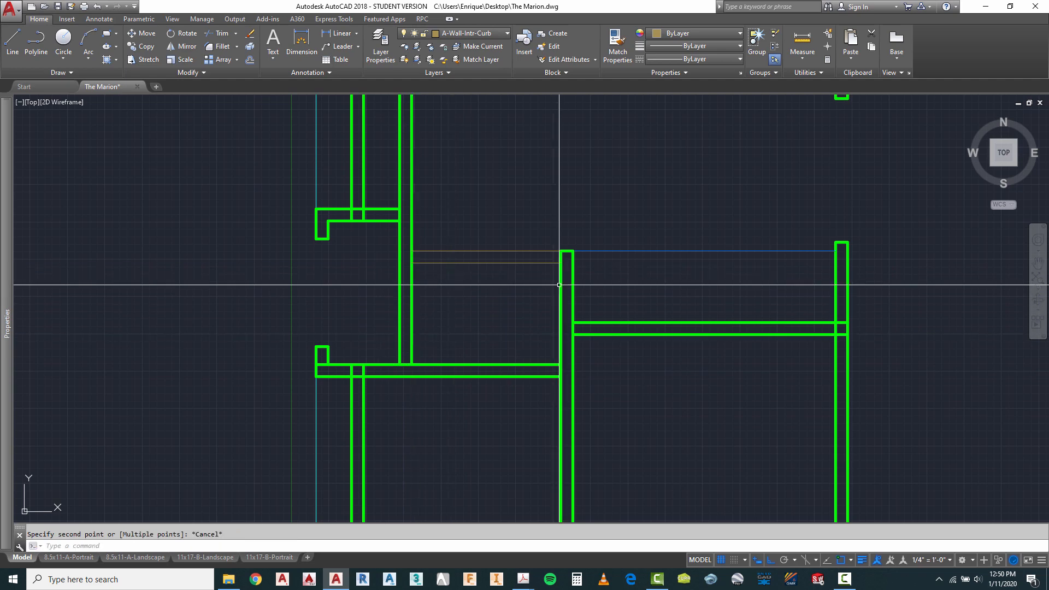
Step: On the DEFPOINTS layer, draw a short line across the long horizontal partition in line with the right face of the right-hand wall below
{"action": "scroll", "coordinate": [541, 180], "scroll_direction": "down", "scroll_amount": 2}
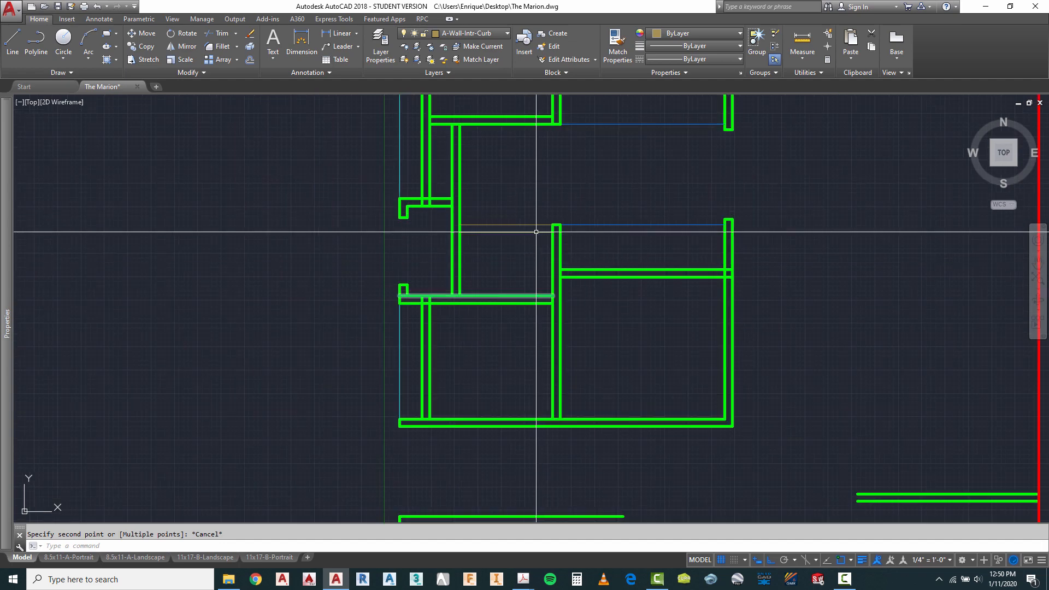
{"action": "key", "text": "Escape"}
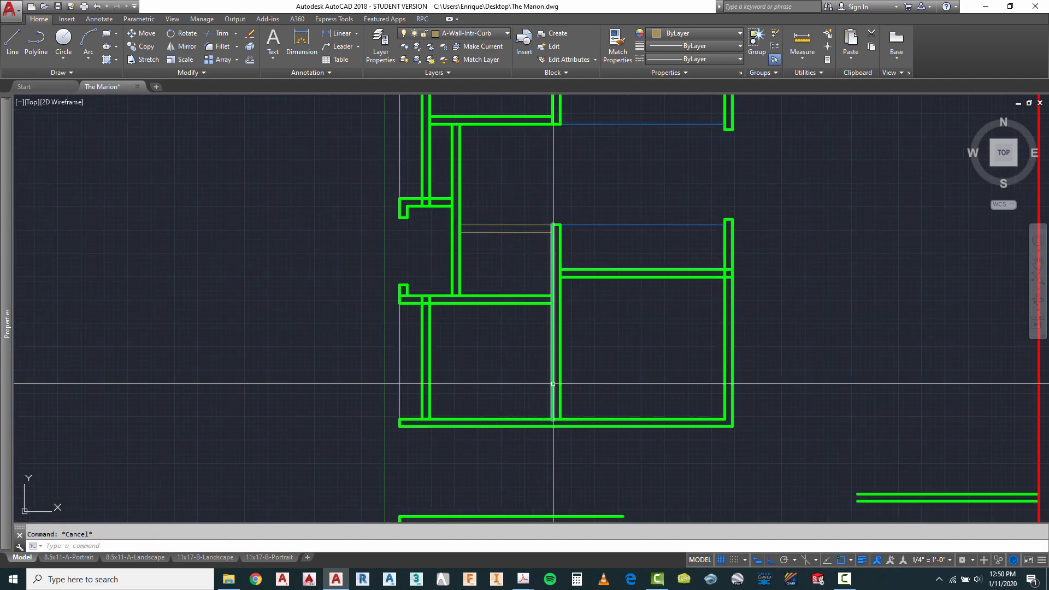
{"action": "scroll", "coordinate": [557, 383], "scroll_direction": "down", "scroll_amount": 2}
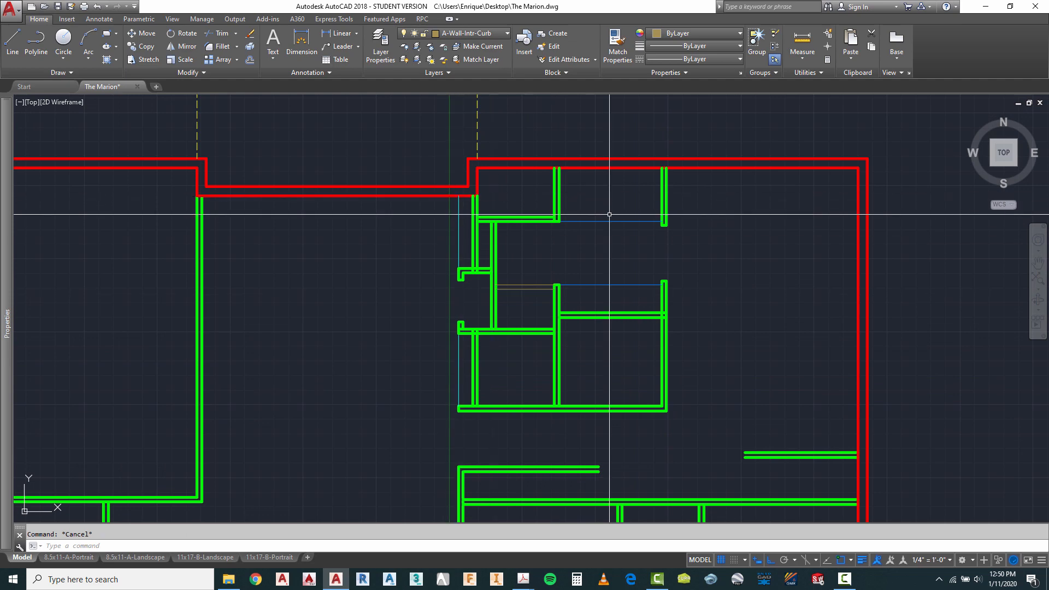
{"action": "scroll", "coordinate": [559, 388], "scroll_direction": "down", "scroll_amount": 3}
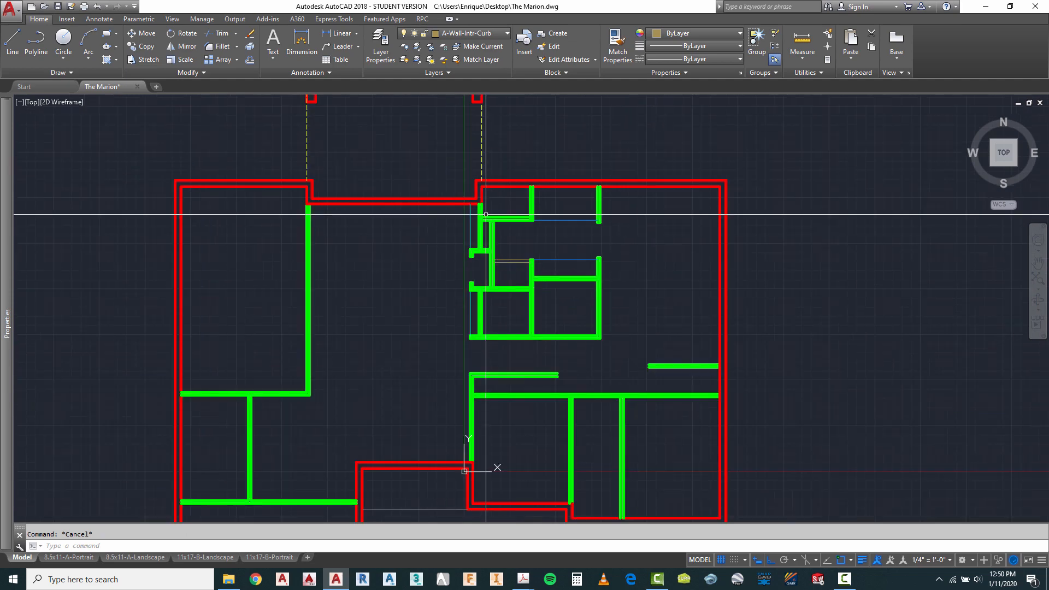
{"action": "scroll", "coordinate": [468, 459], "scroll_direction": "up", "scroll_amount": 3}
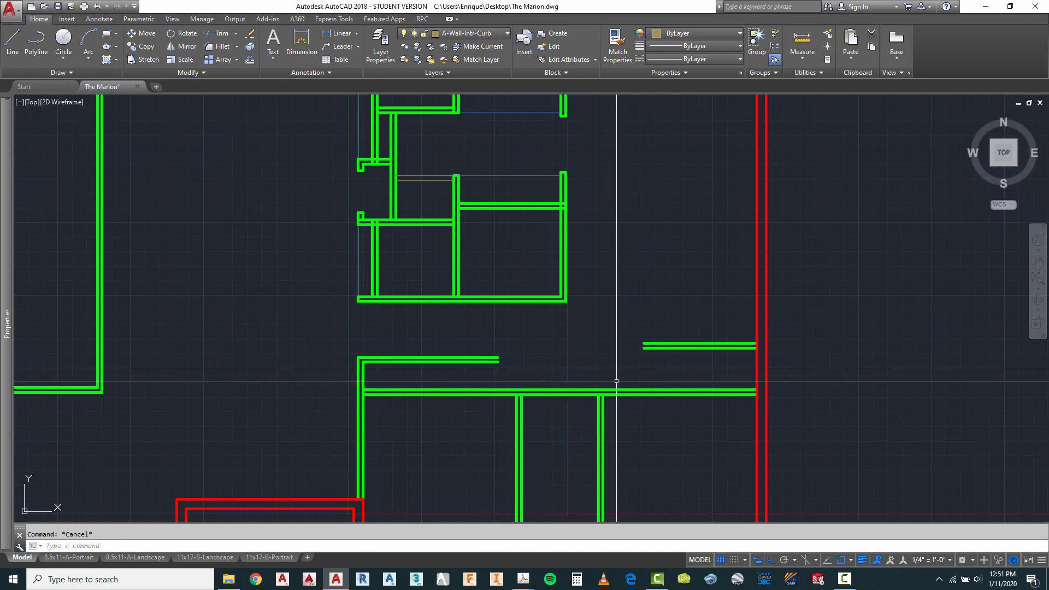
{"action": "scroll", "coordinate": [598, 391], "scroll_direction": "up", "scroll_amount": 3}
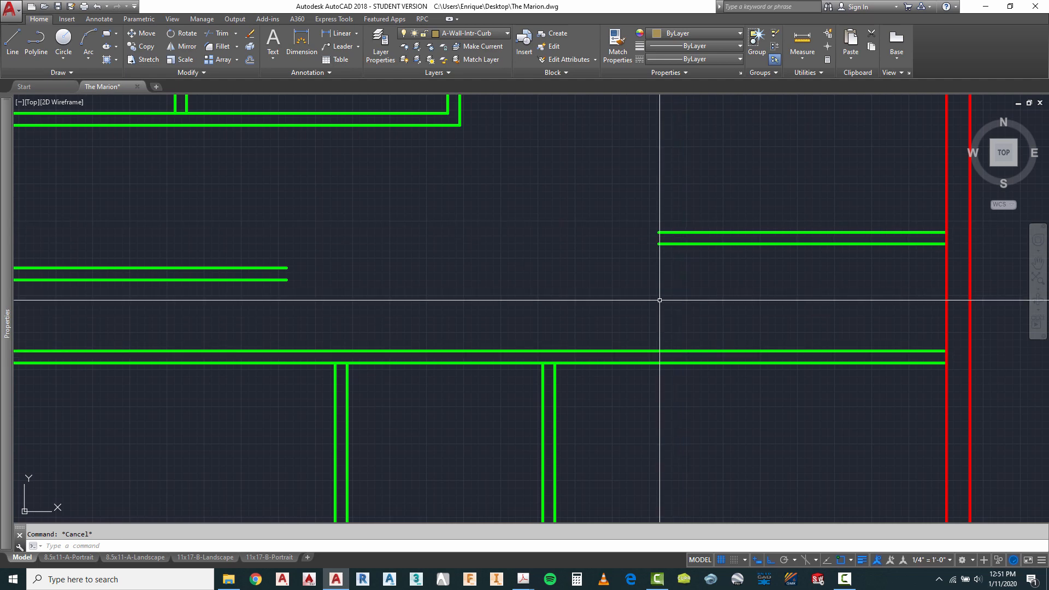
{"action": "left_click", "coordinate": [473, 34]}
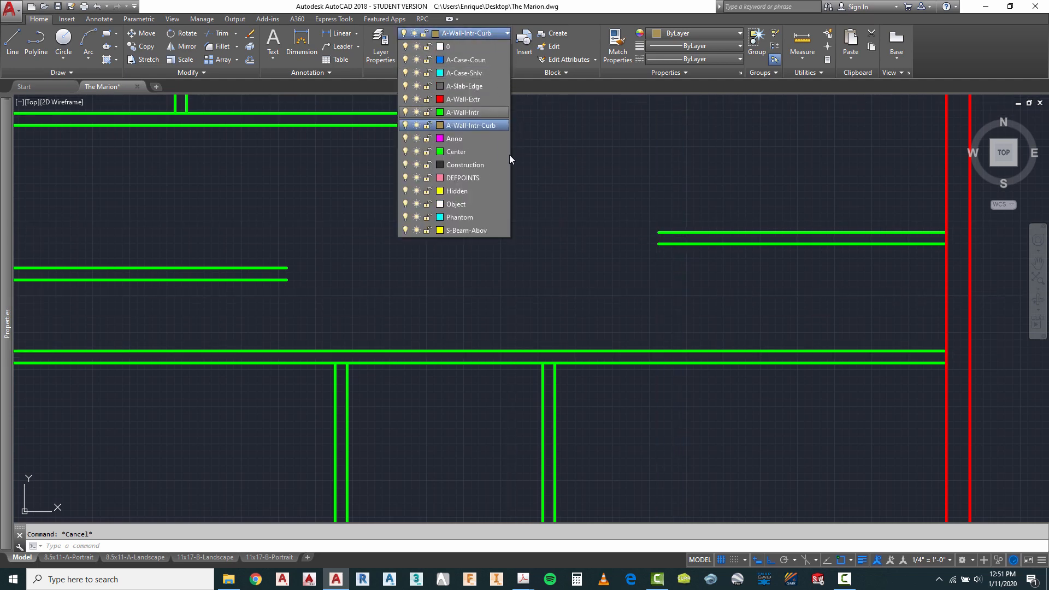
{"action": "left_click", "coordinate": [471, 178]}
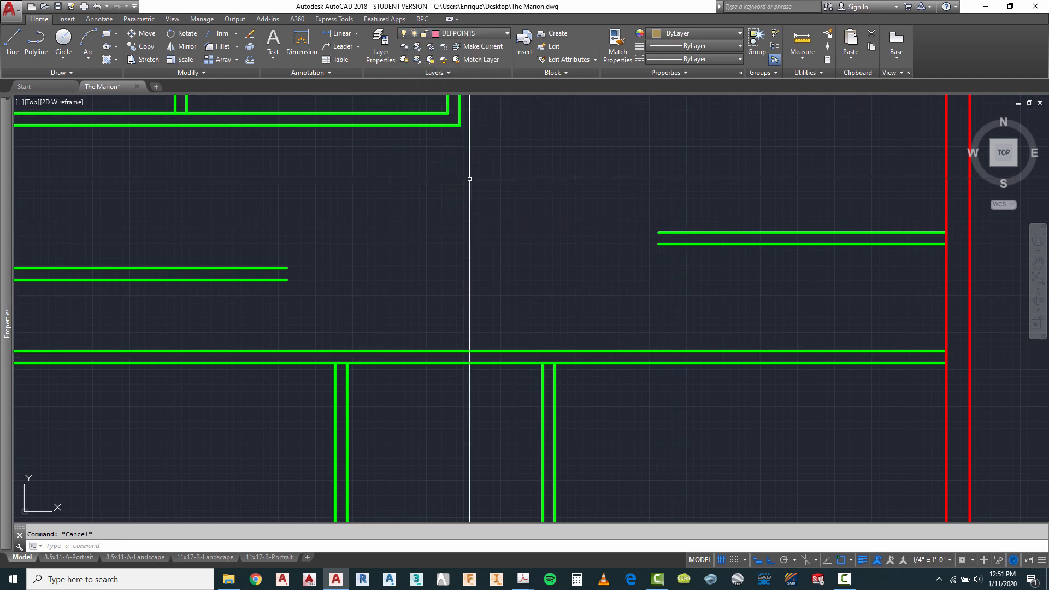
{"action": "left_click", "coordinate": [13, 43]}
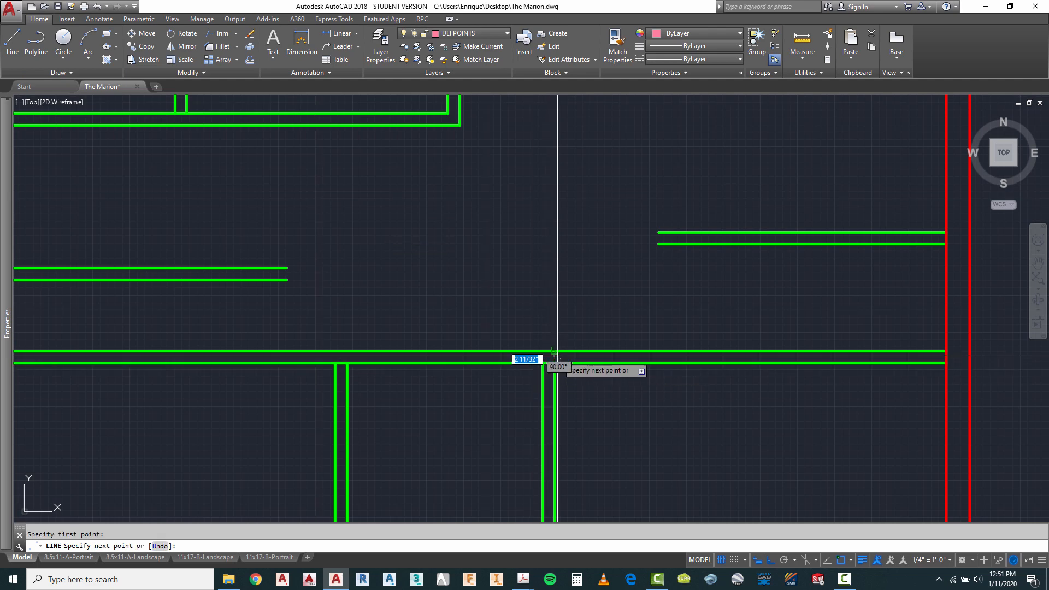
{"action": "left_click", "coordinate": [555, 351]}
{"action": "key", "text": "Escape"}
{"action": "scroll", "coordinate": [569, 381], "scroll_direction": "up", "scroll_amount": 4}
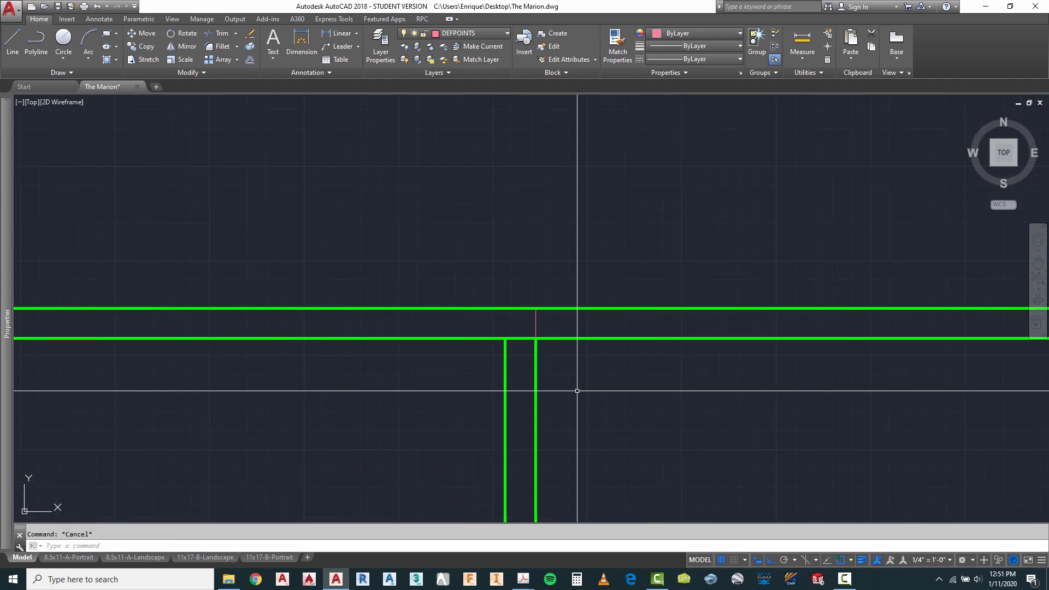
Step: Move the short jamb line in the horizontal interior wall 3" to the right, away from the adjoining vertical wall
{"action": "type", "text": "m"}
{"action": "key", "text": "Return"}
{"action": "key", "text": "Return"}
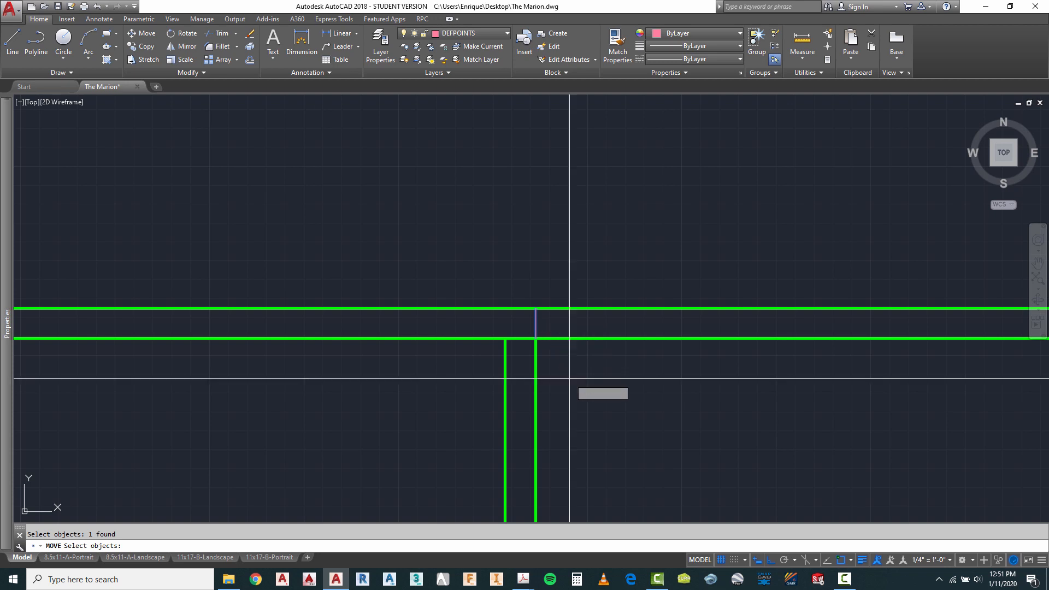
{"action": "left_click", "coordinate": [571, 380]}
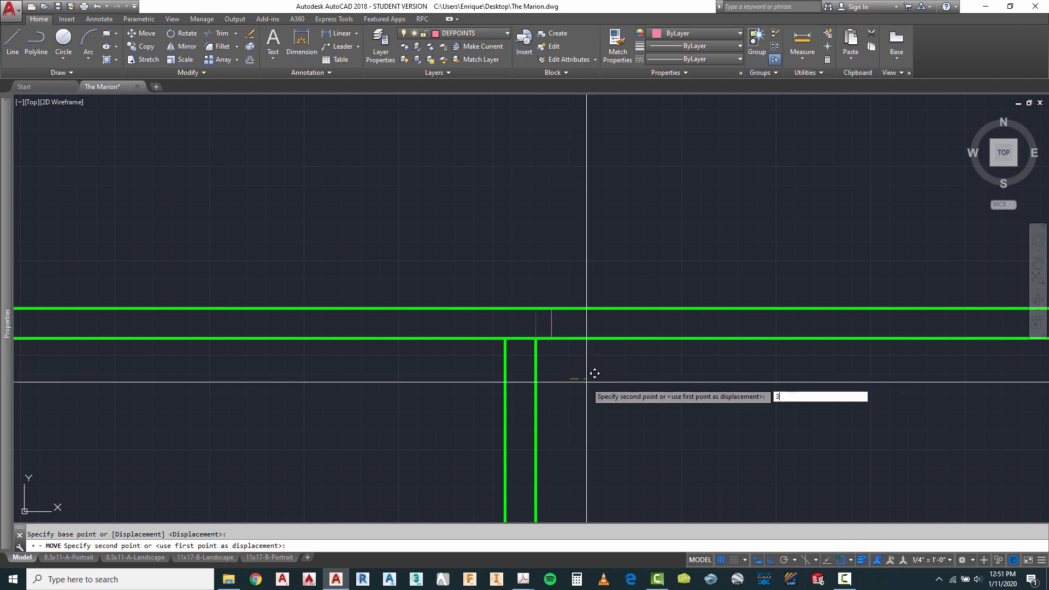
{"action": "key", "text": "Return"}
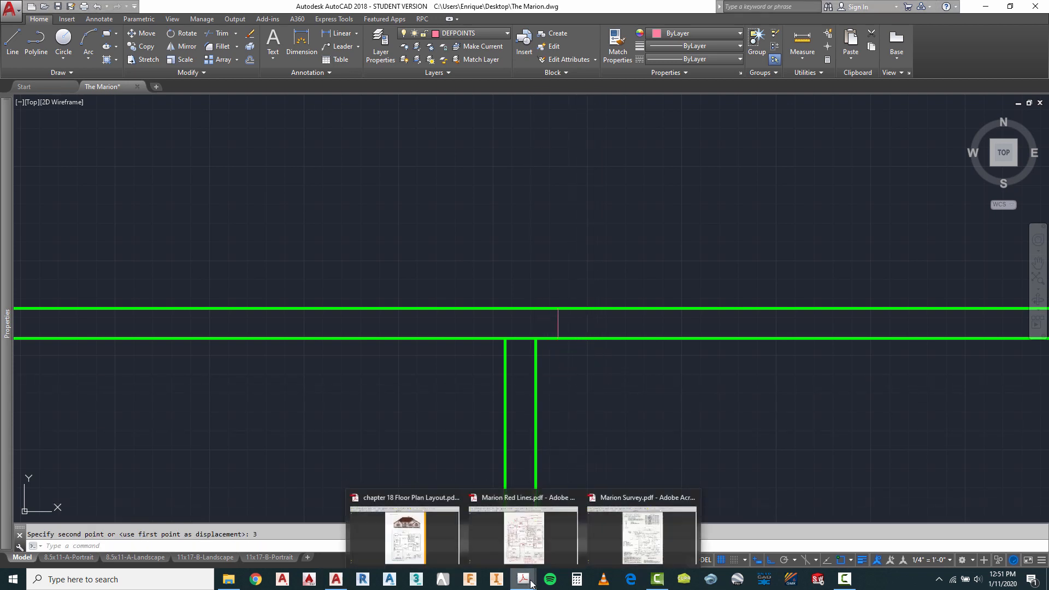
Step: Check the door width in the Marion Red Lines PDF, and offset the AutoCAD jamb line 2'-8" to the right
{"action": "left_click", "coordinate": [522, 539]}
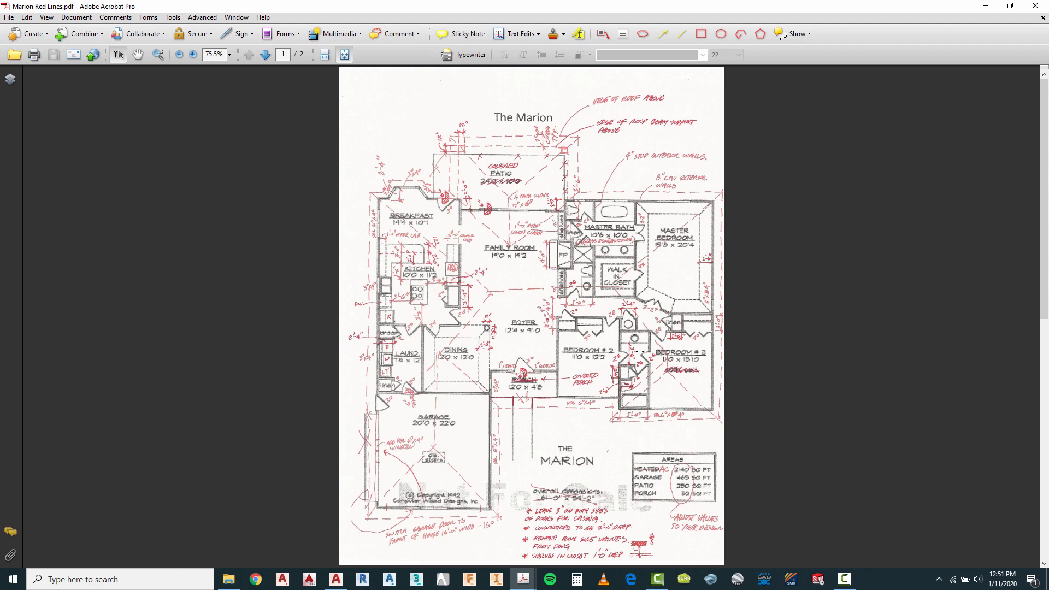
{"action": "left_click", "coordinate": [343, 586]}
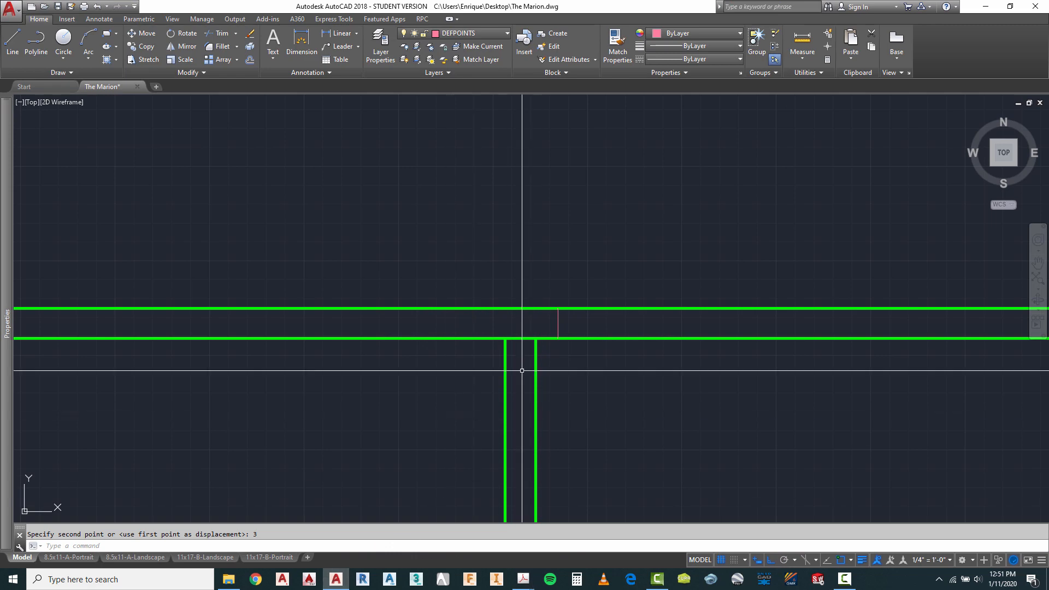
{"action": "left_click", "coordinate": [251, 59]}
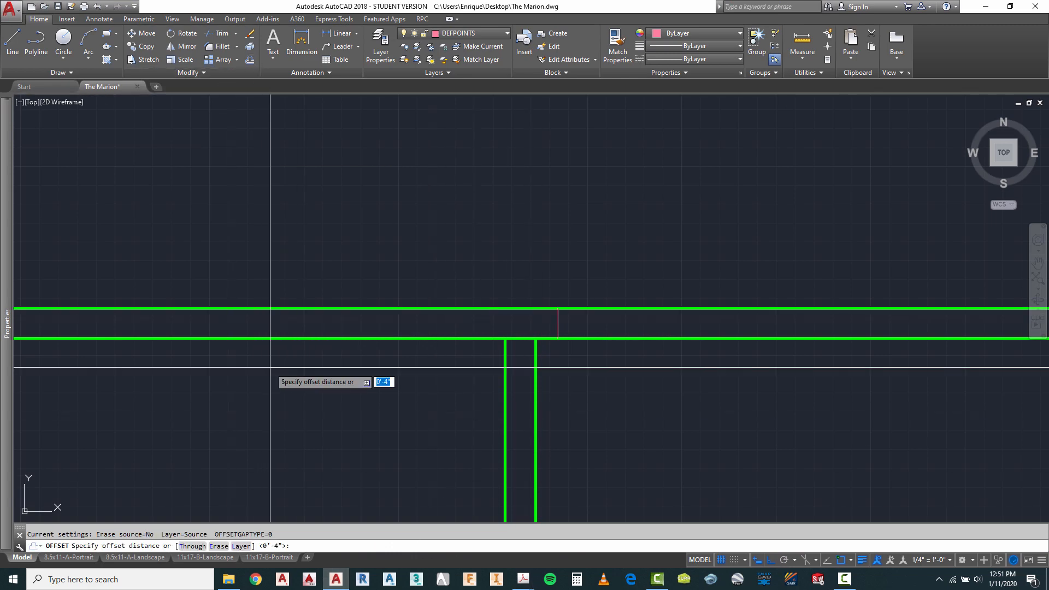
{"action": "key", "text": "Return"}
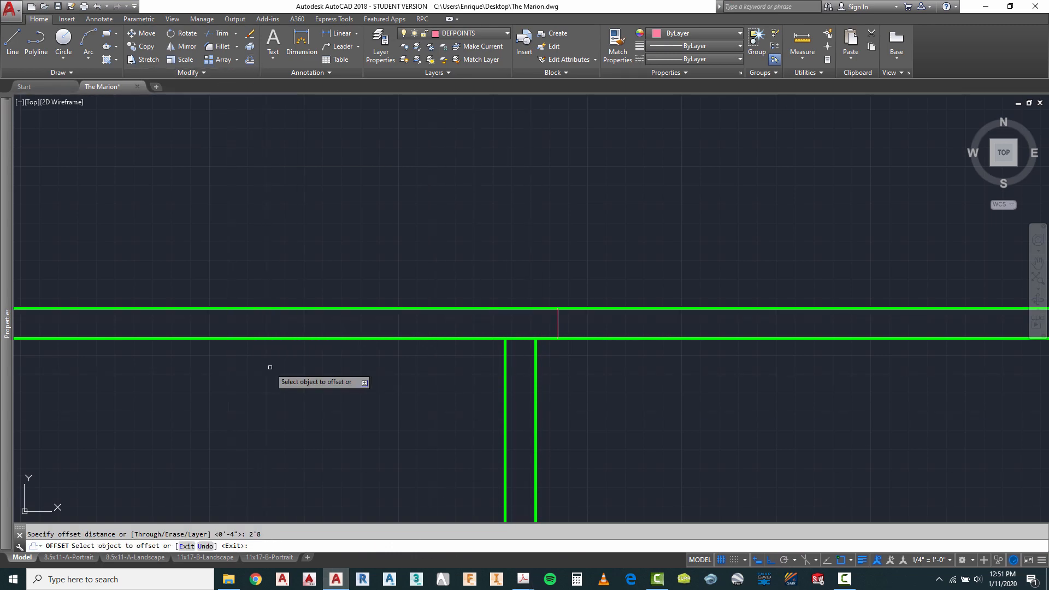
{"action": "left_click", "coordinate": [560, 324]}
{"action": "left_click", "coordinate": [577, 326]}
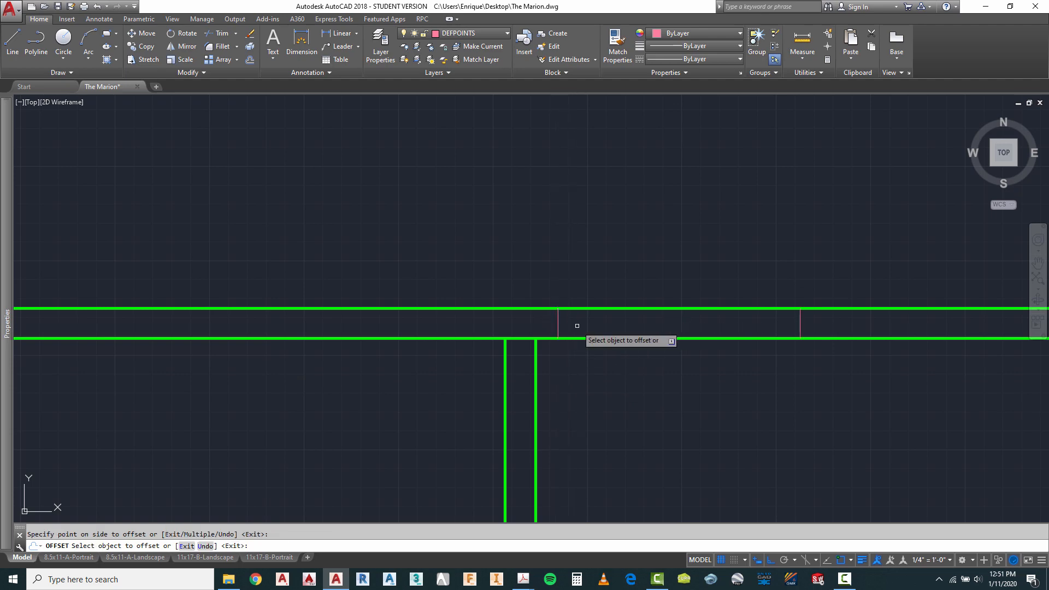
{"action": "key", "text": "Escape"}
Step: Offset the second jamb line 3" to the right within the horizontal interior wall
{"action": "key", "text": "Return"}
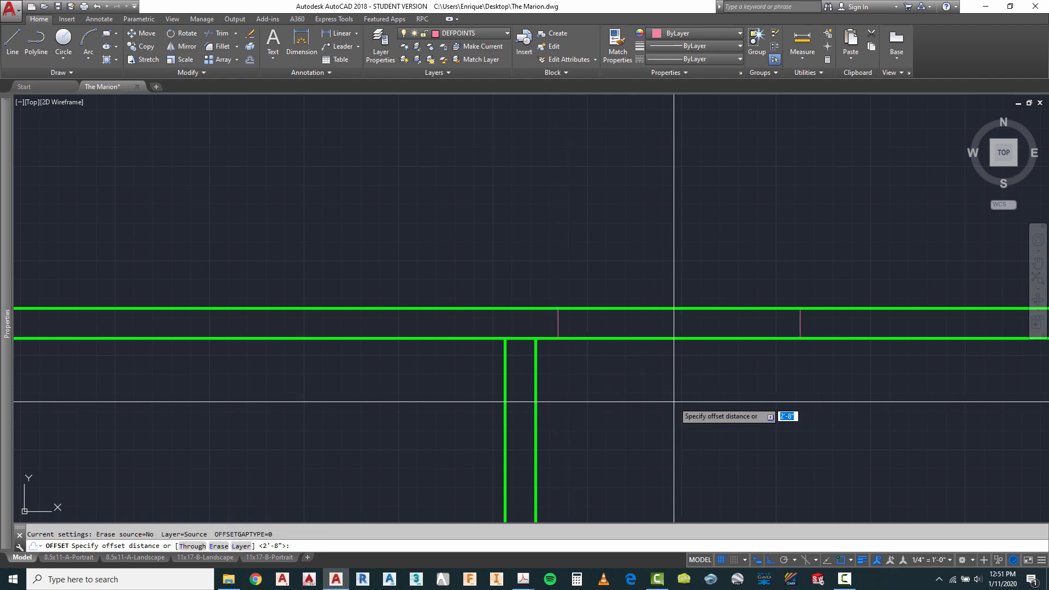
{"action": "type", "text": "3"}
{"action": "key", "text": "Return"}
{"action": "left_click", "coordinate": [801, 317]}
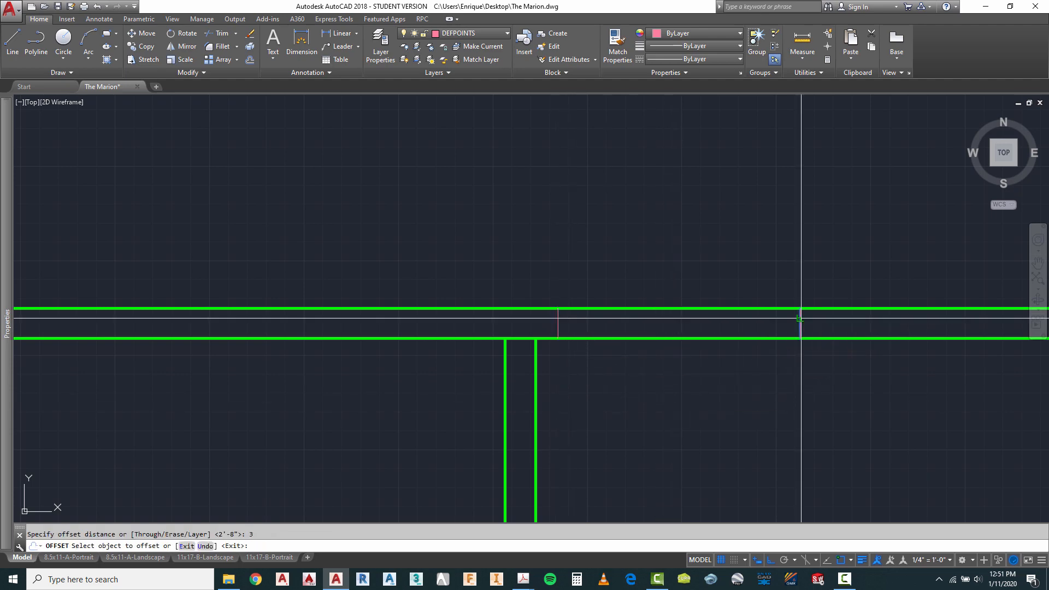
{"action": "left_click", "coordinate": [828, 322]}
{"action": "scroll", "coordinate": [443, 498], "scroll_direction": "down", "scroll_amount": 6}
{"action": "scroll", "coordinate": [468, 489], "scroll_direction": "up", "scroll_amount": 4}
{"action": "key", "text": "Escape"}
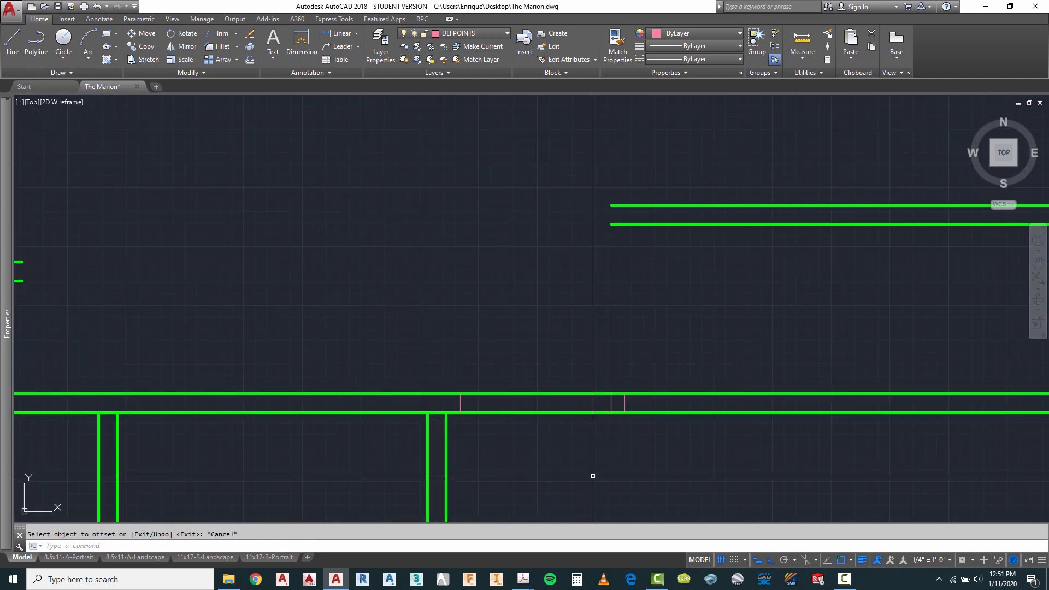
Step: Fillet the newly offset 3" line with the upper line of the wall above to form a square corner
{"action": "type", "text": "f"}
{"action": "key", "text": "Return"}
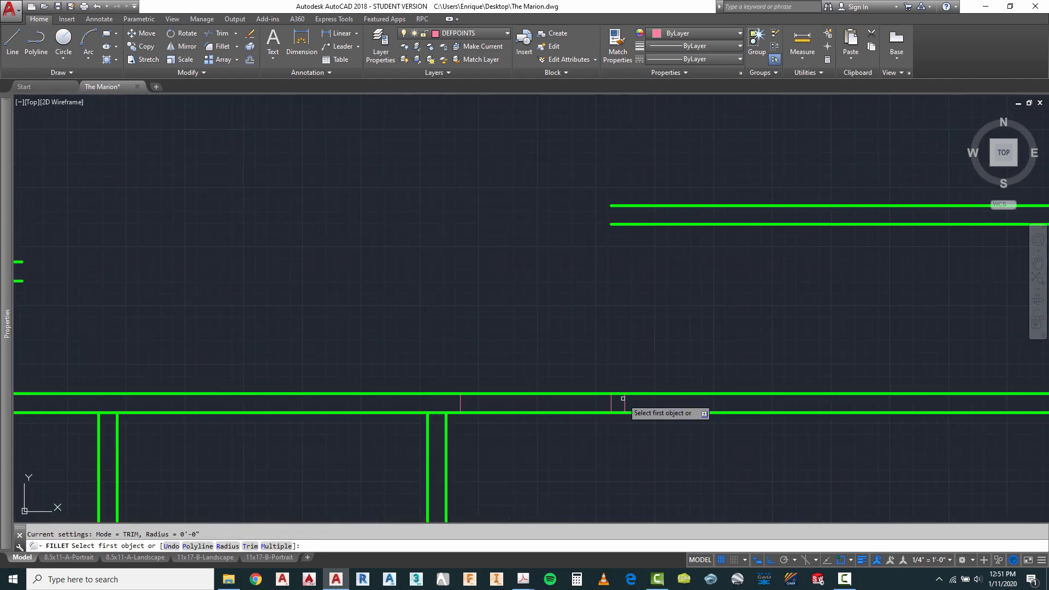
{"action": "left_click", "coordinate": [624, 398]}
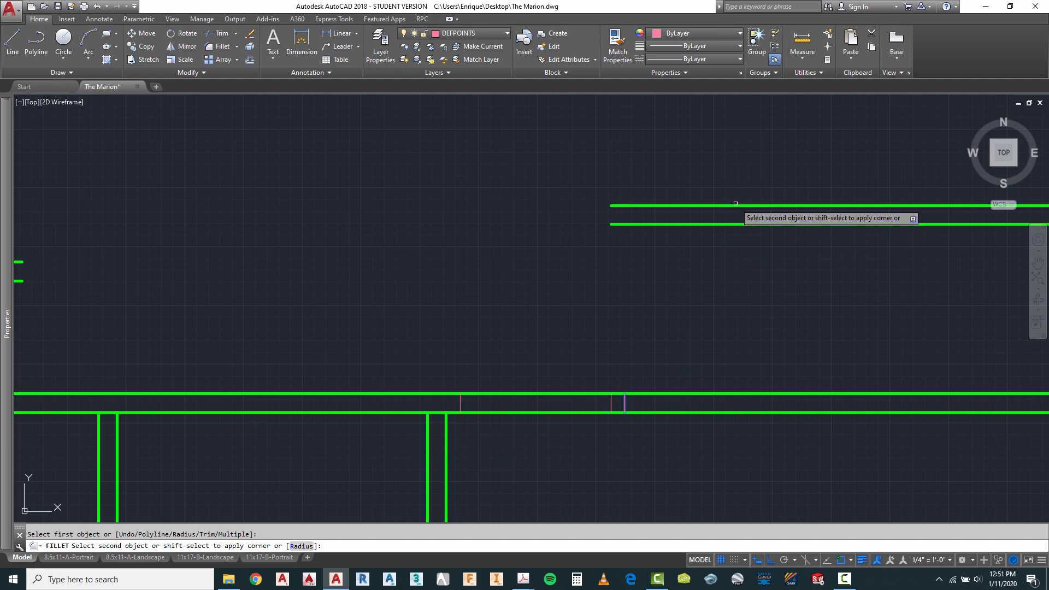
{"action": "left_click", "coordinate": [735, 203]}
Step: Assign the extended vertical line at the closet corner to the A-Wall-Intr layer
{"action": "left_click", "coordinate": [656, 257]}
{"action": "left_click", "coordinate": [574, 296]}
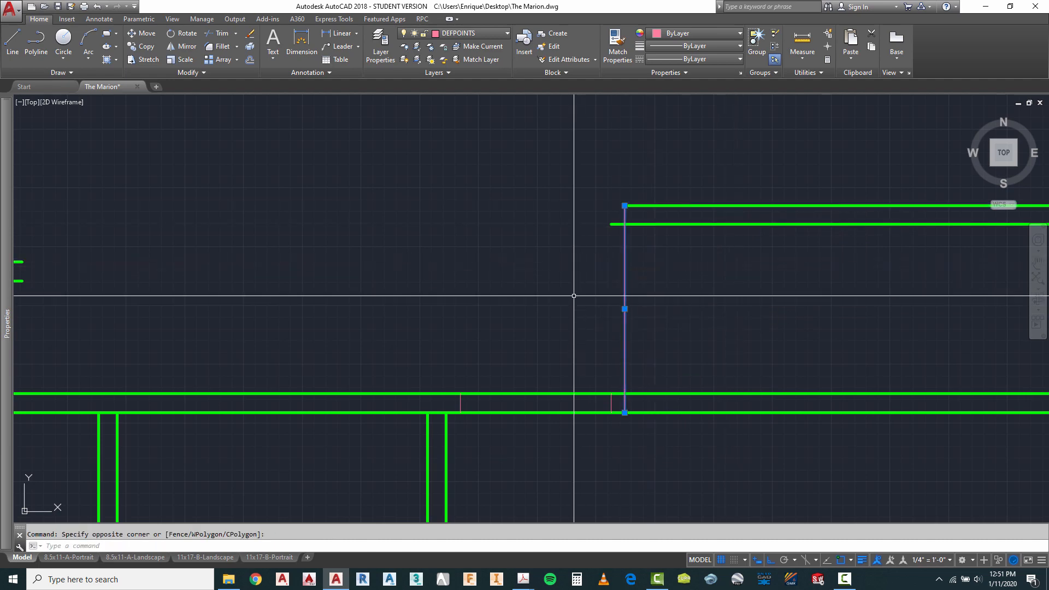
{"action": "left_click", "coordinate": [464, 33]}
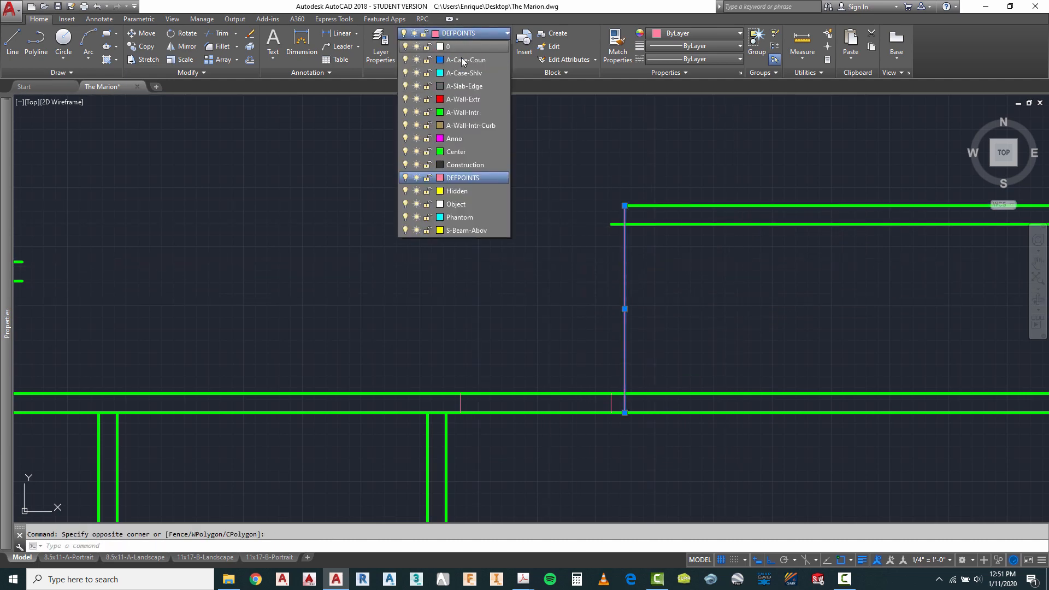
{"action": "left_click", "coordinate": [453, 113]}
{"action": "key", "text": "Escape"}
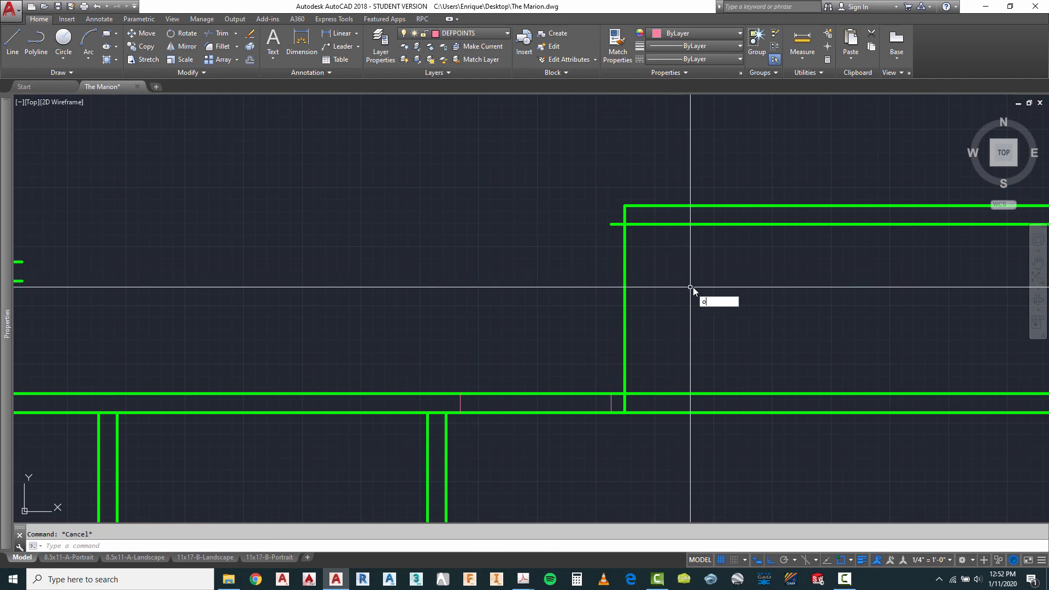
Step: Offset the vertical closet wall line 4" to the right to give the wall its thickness
{"action": "key", "text": "Return"}
{"action": "key", "text": "Return"}
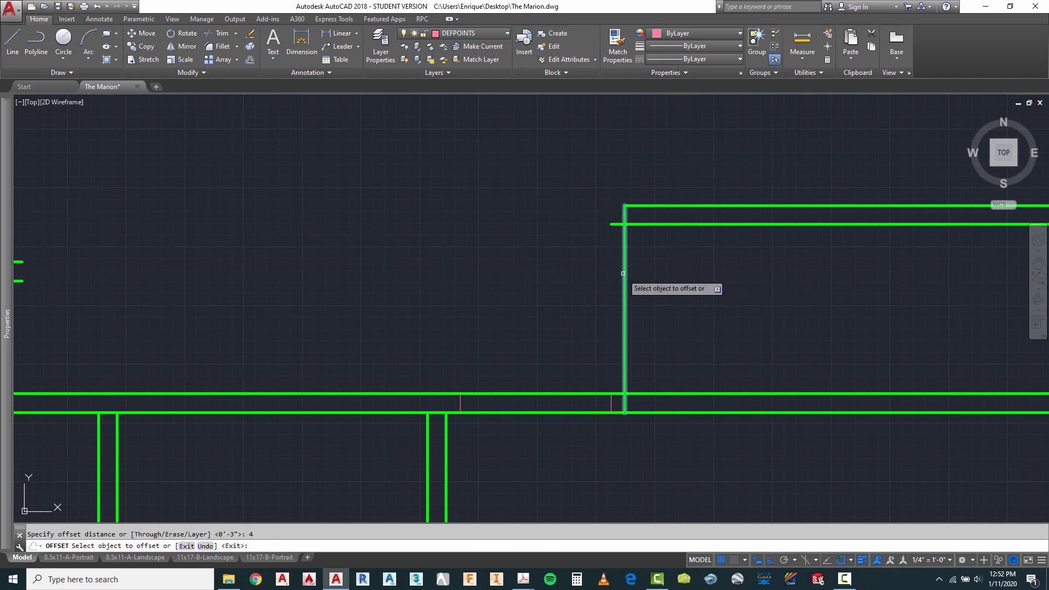
{"action": "left_click", "coordinate": [625, 273]}
{"action": "left_click", "coordinate": [655, 267]}
{"action": "key", "text": "Escape"}
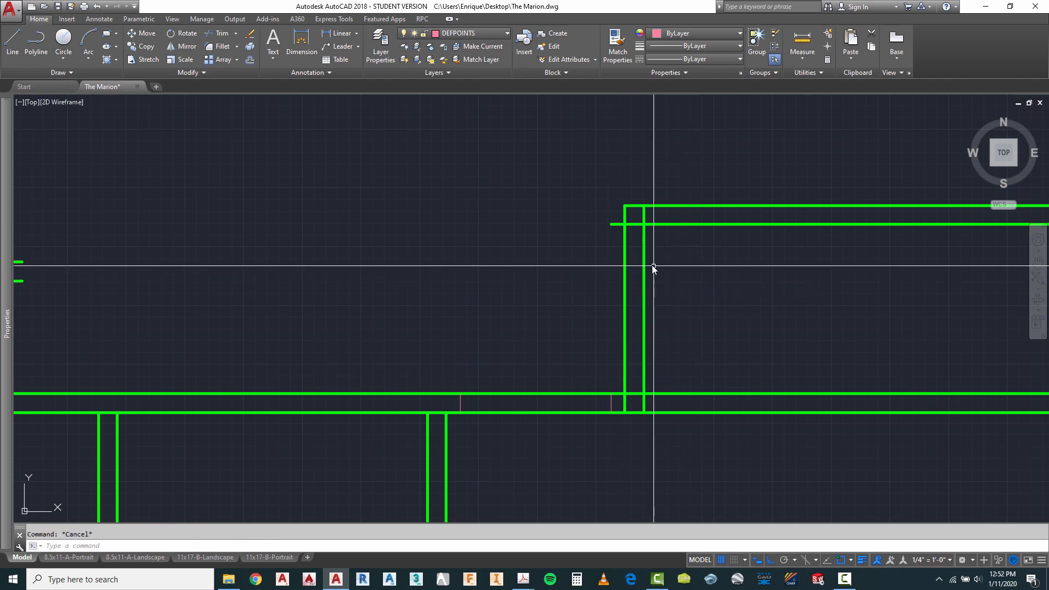
Step: Fillet the inner vertical closet wall line with the lower line of the upper wall into a square inside corner
{"action": "type", "text": "f"}
{"action": "key", "text": "Return"}
{"action": "left_click", "coordinate": [645, 267]}
{"action": "left_click", "coordinate": [655, 225]}
{"action": "key", "text": "Escape"}
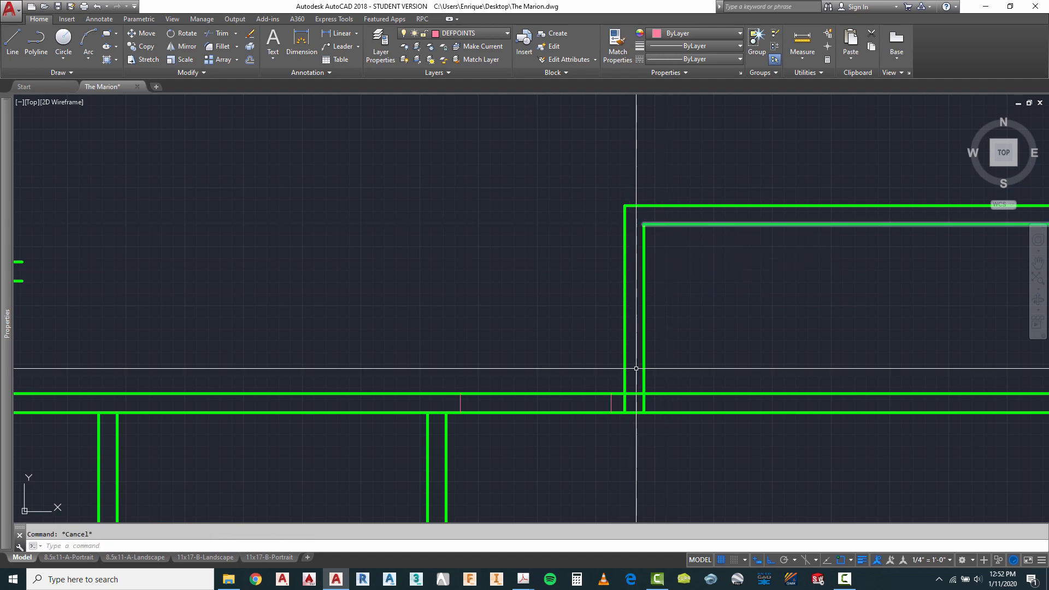
Step: Assign the two jamb lines of the door opening to the A-Wall-Intr layer
{"action": "left_click", "coordinate": [457, 374]}
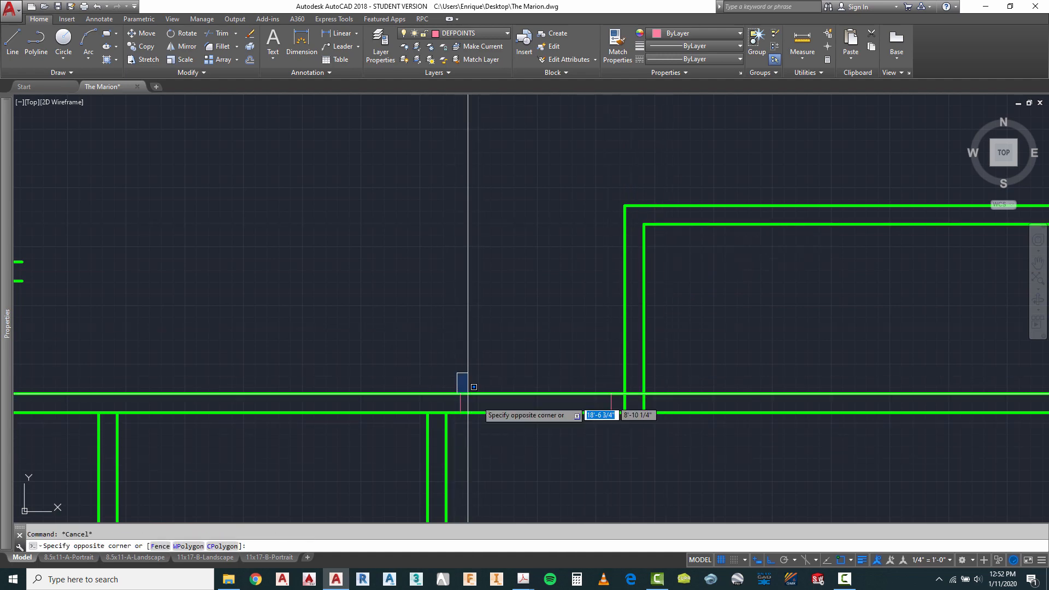
{"action": "left_click", "coordinate": [614, 421]}
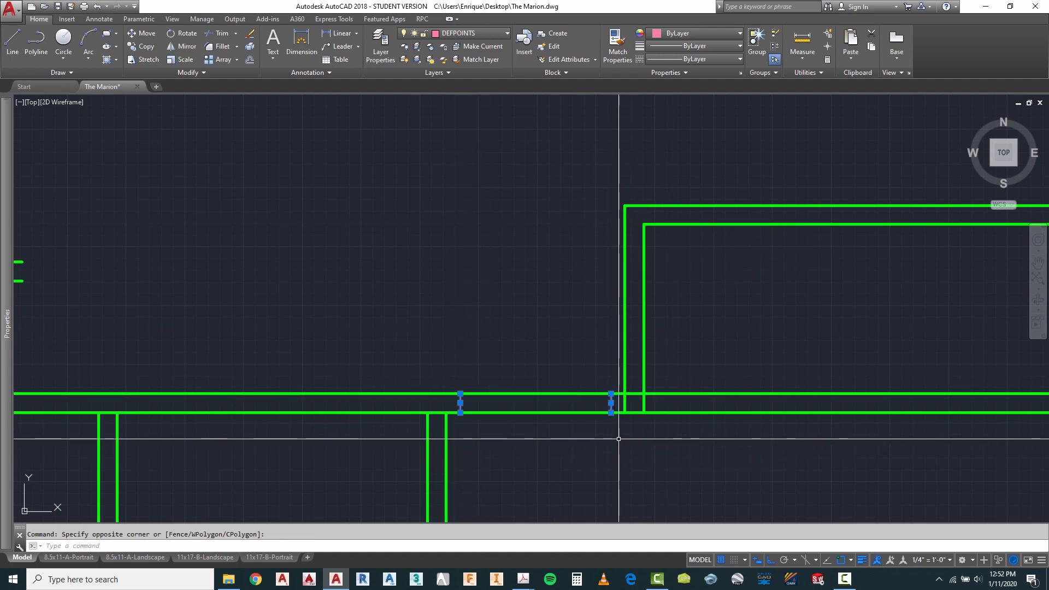
{"action": "left_click", "coordinate": [475, 32]}
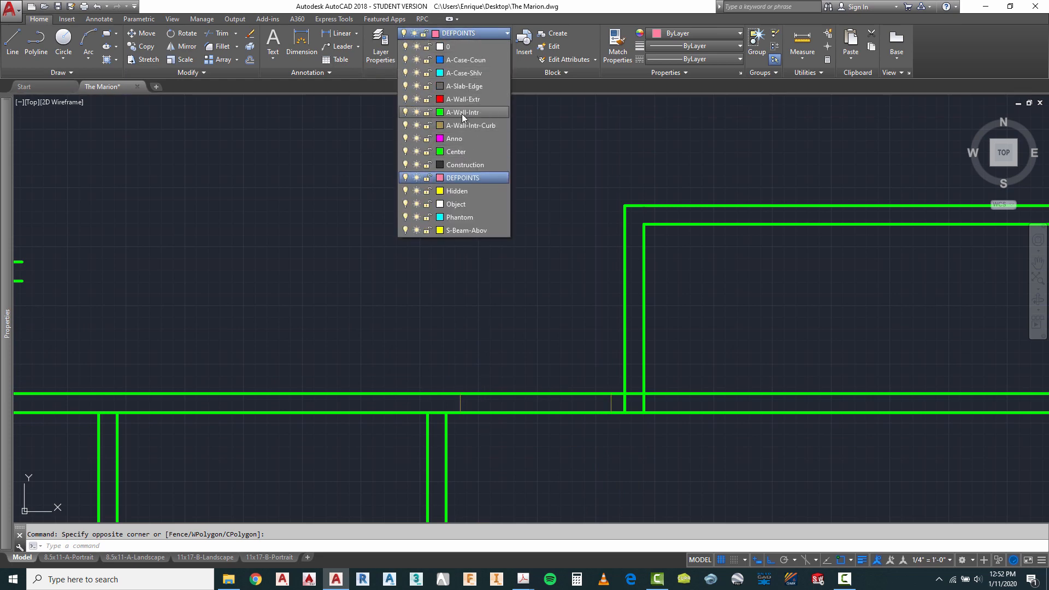
{"action": "left_click", "coordinate": [462, 112]}
{"action": "key", "text": "Escape"}
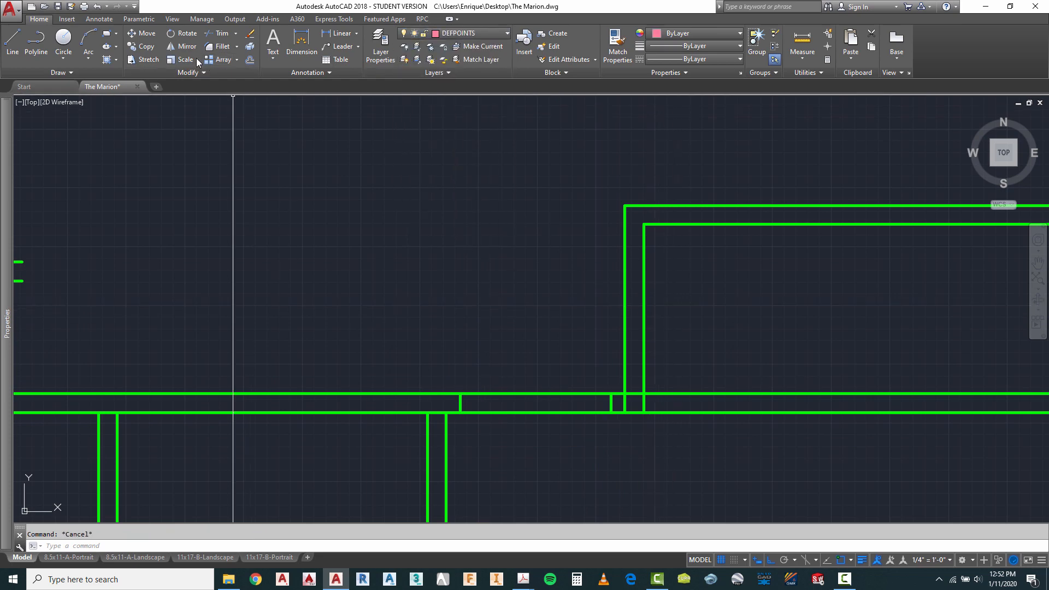
Step: Trim both horizontal wall lines between the two jamb lines to cut the door opening
{"action": "left_click", "coordinate": [224, 34]}
{"action": "left_click", "coordinate": [680, 330]}
{"action": "left_click", "coordinate": [441, 441]}
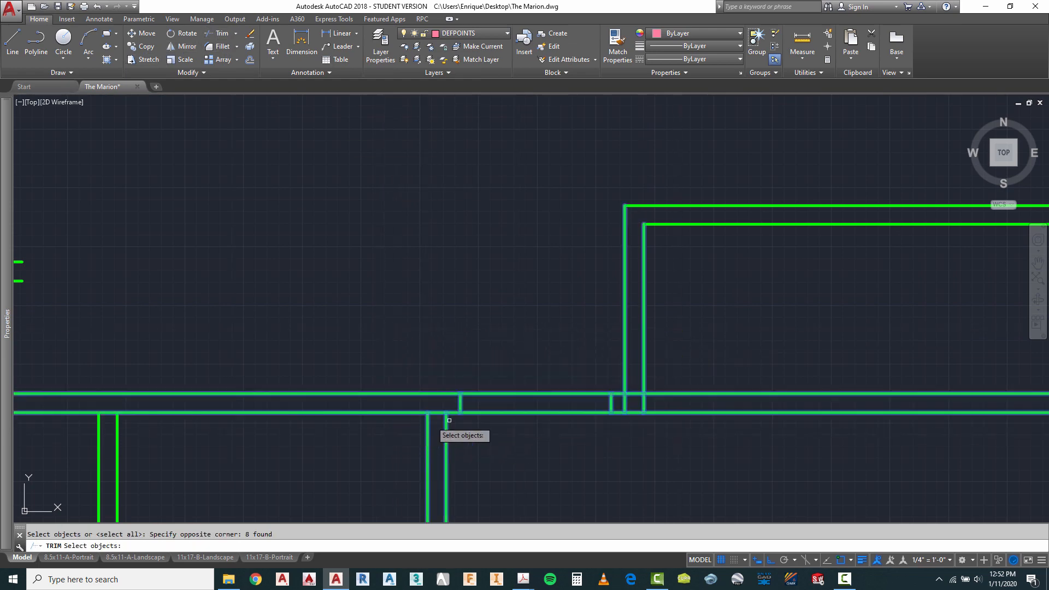
{"action": "key", "text": "Return"}
{"action": "left_click", "coordinate": [521, 423]}
{"action": "scroll", "coordinate": [546, 254], "scroll_direction": "down", "scroll_amount": 4}
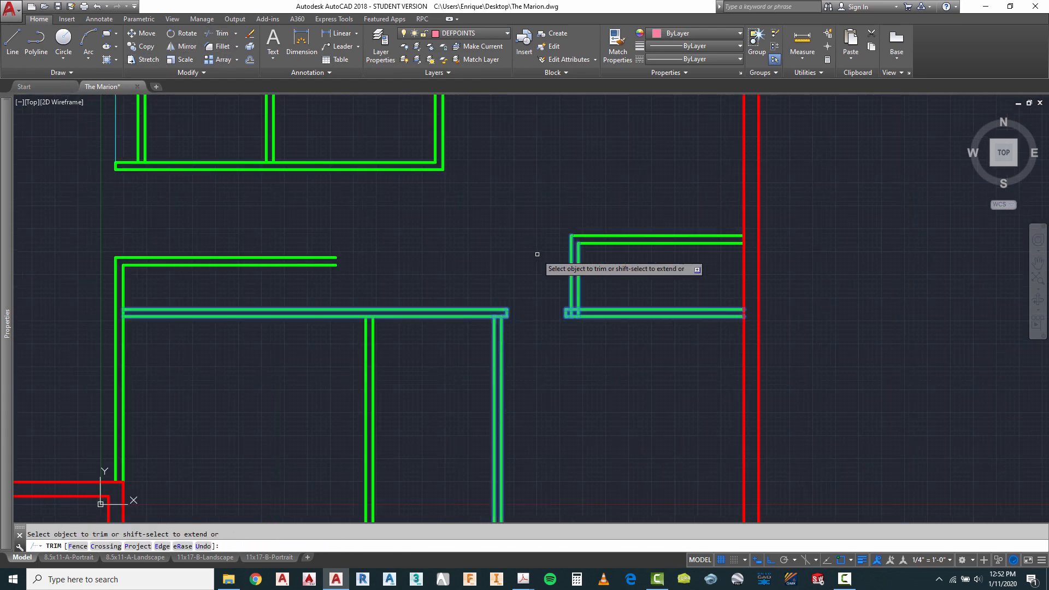
{"action": "key", "text": "Escape"}
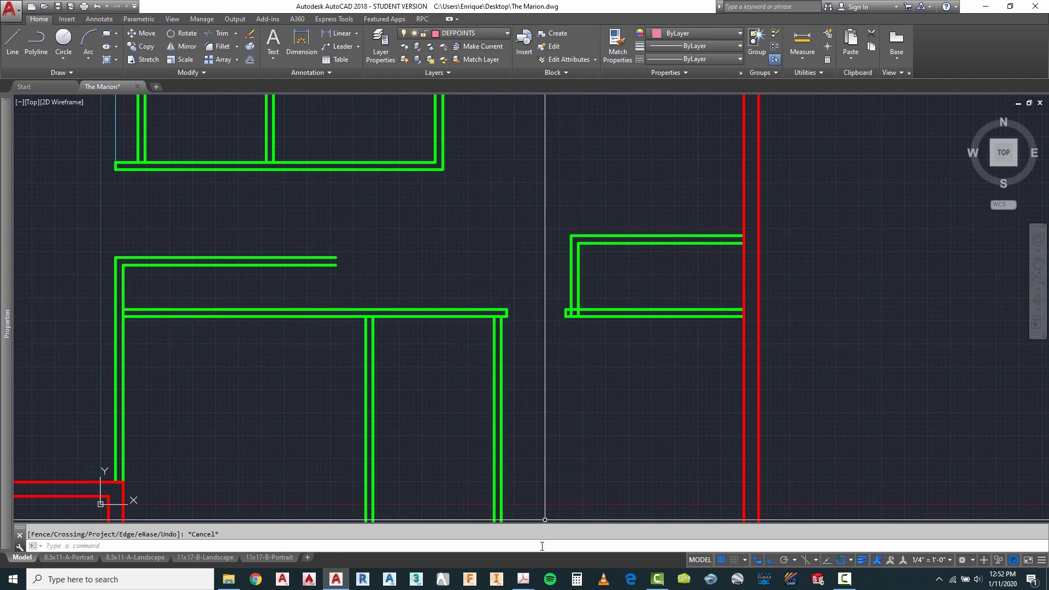
Step: Review the closet layout and dimensions in the Marion Red Lines PDF, and return to the AutoCAD drawing
{"action": "mouse_move", "coordinate": [529, 582]}
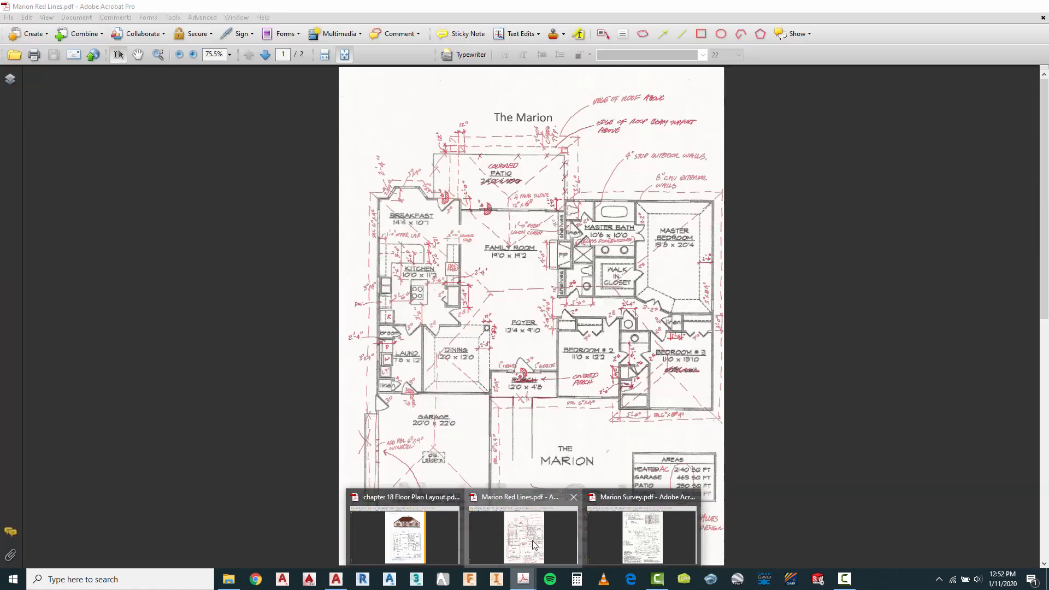
{"action": "left_click", "coordinate": [520, 528]}
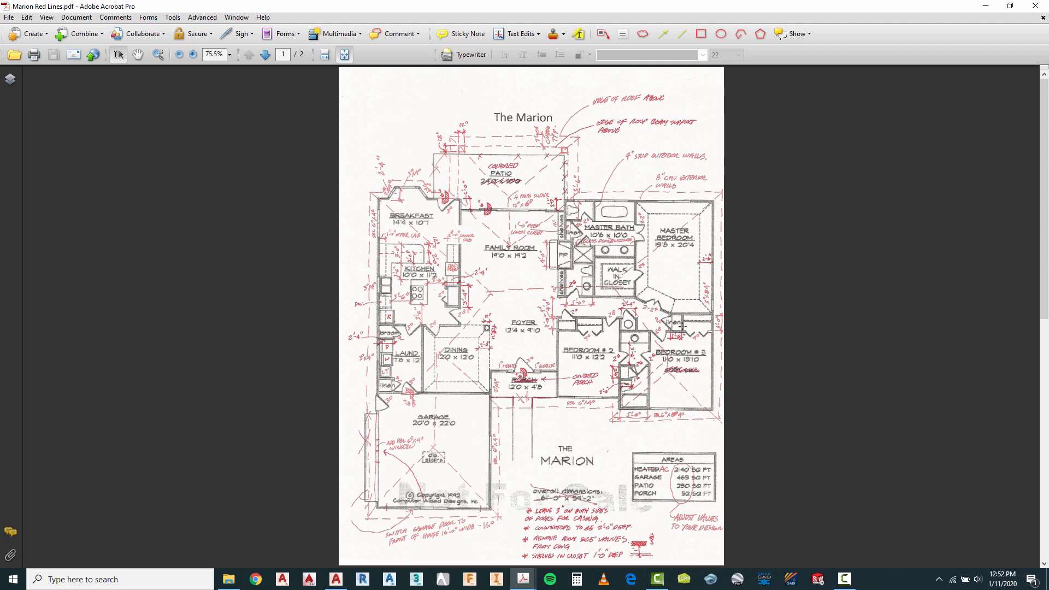
{"action": "left_click", "coordinate": [343, 584]}
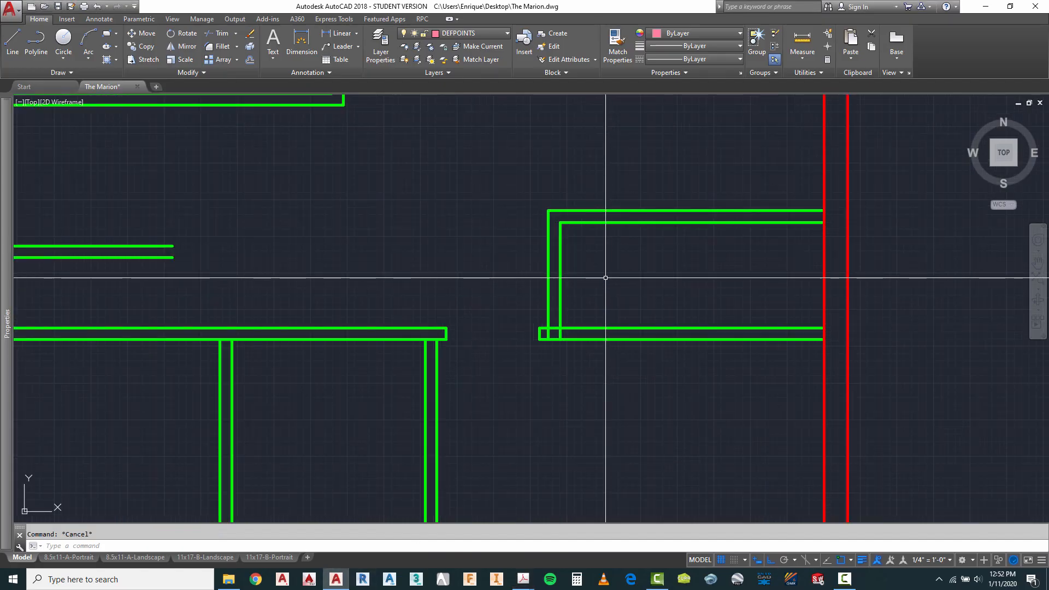
{"action": "key", "text": "Return"}
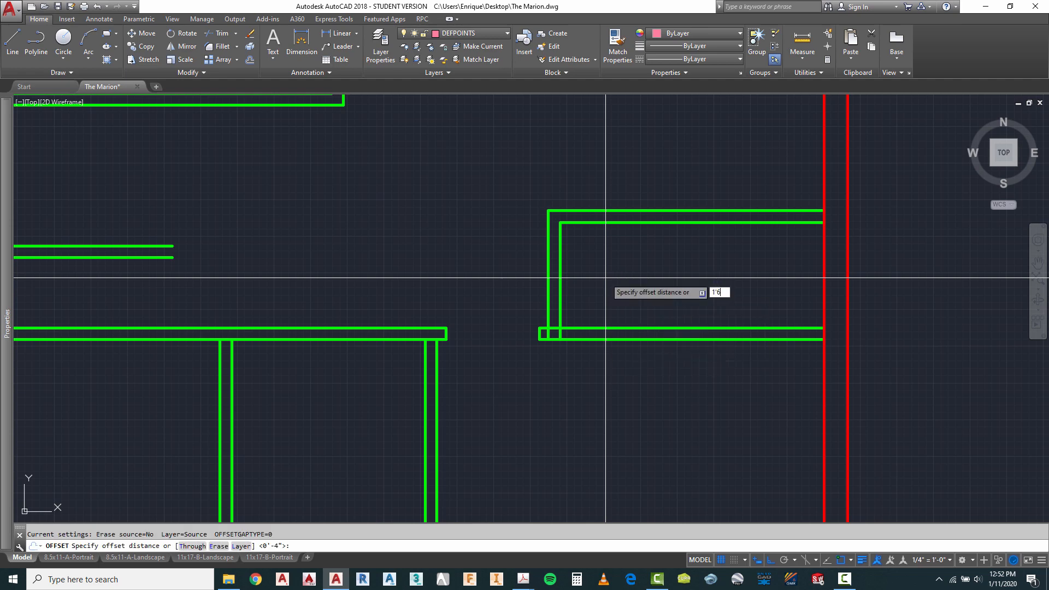
{"action": "key", "text": "Return"}
{"action": "left_click", "coordinate": [561, 293]}
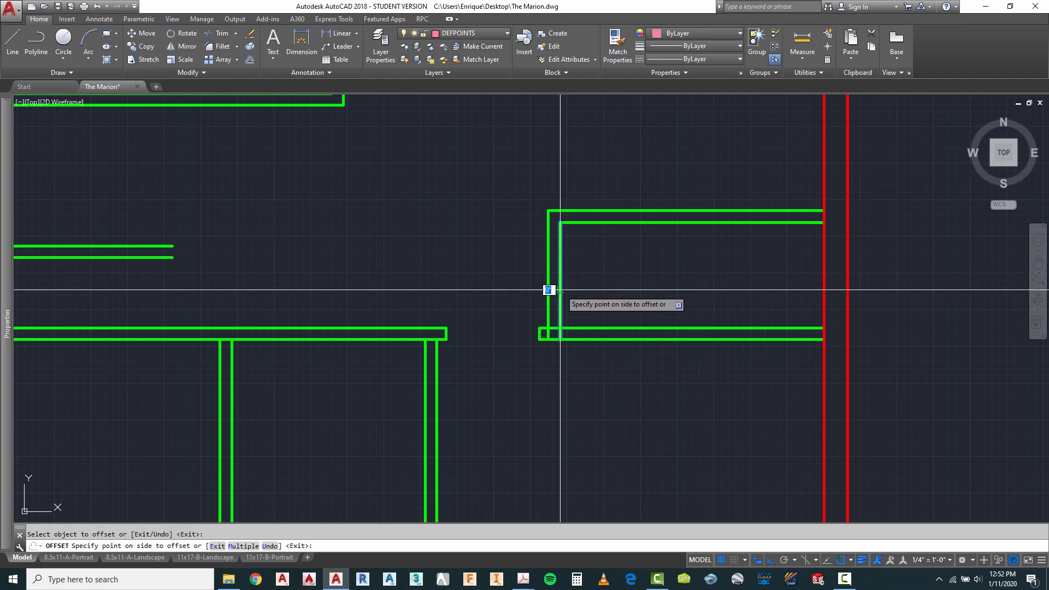
{"action": "key", "text": "Escape"}
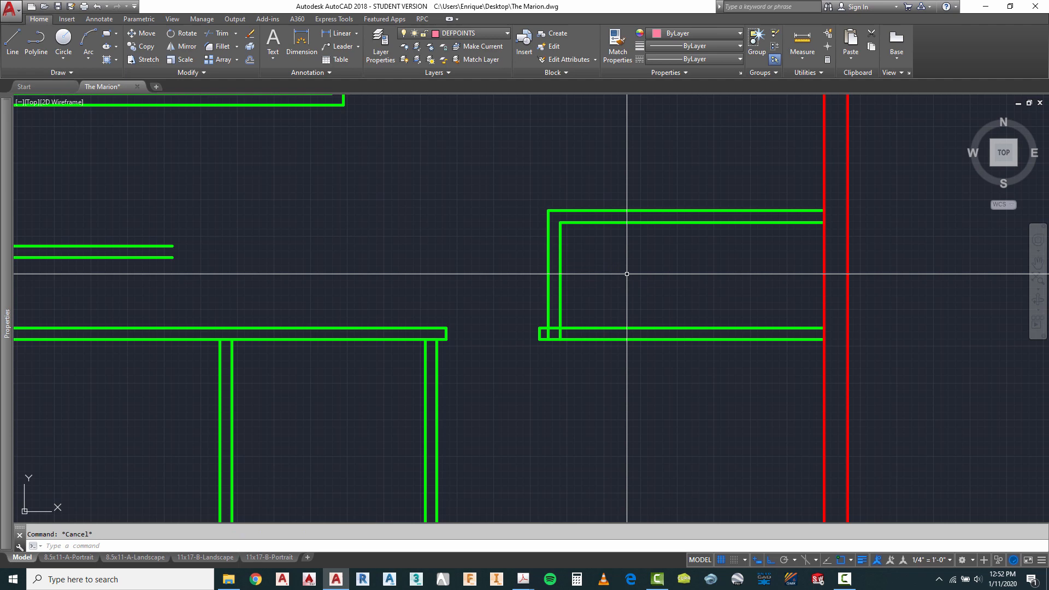
Step: Offset the inner vertical closet wall line 1'-6" to the right, into the closet
{"action": "right_click", "coordinate": [606, 247]}
{"action": "left_click", "coordinate": [637, 255]}
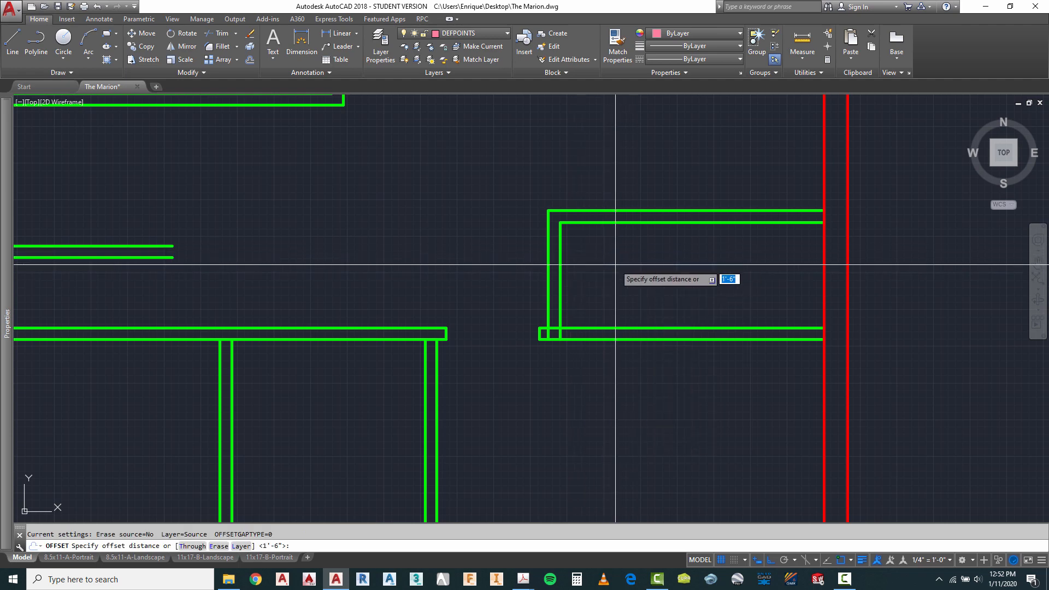
{"action": "key", "text": "Return"}
{"action": "left_click", "coordinate": [563, 264]}
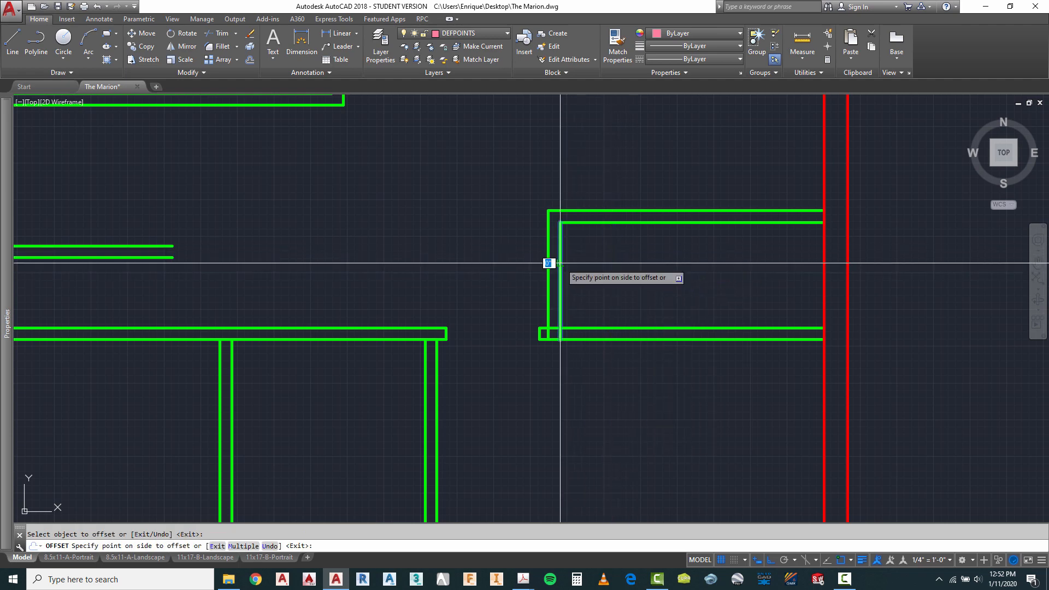
{"action": "left_click", "coordinate": [613, 264]}
{"action": "key", "text": "Escape"}
Step: Offset the new vertical line inside the right closet 4" to the right to form the partition thickness
{"action": "type", "text": "o"}
{"action": "key", "text": "Return"}
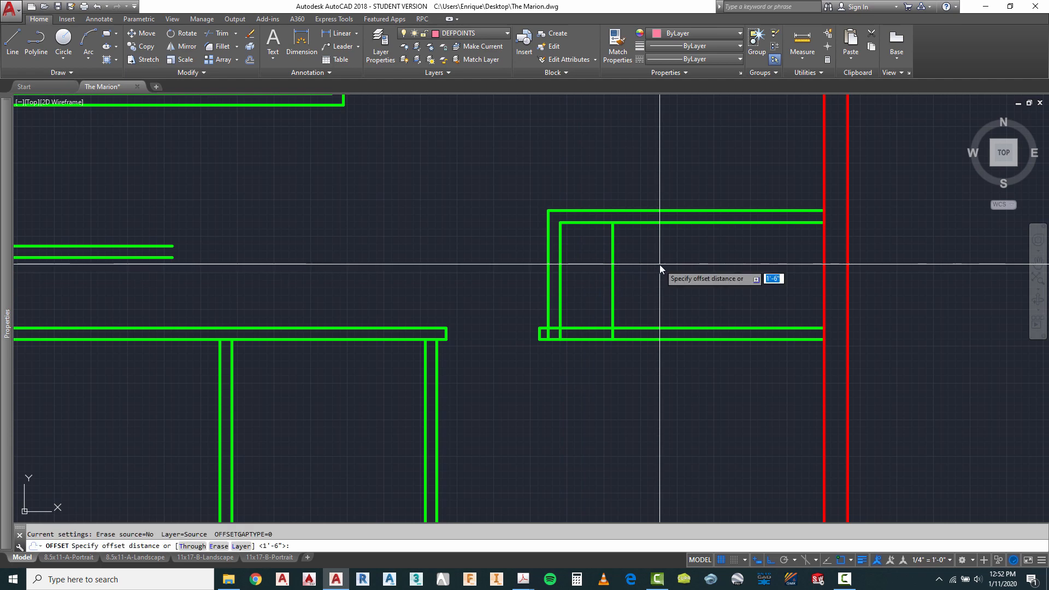
{"action": "type", "text": "4"}
{"action": "key", "text": "Return"}
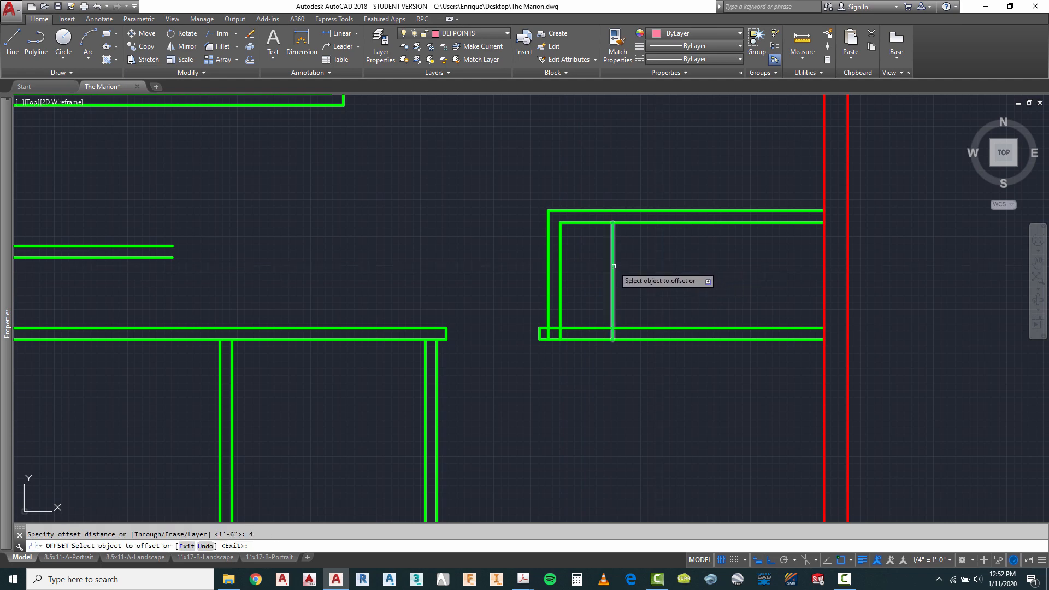
{"action": "left_click", "coordinate": [614, 266]}
{"action": "left_click", "coordinate": [629, 268]}
{"action": "key", "text": "Escape"}
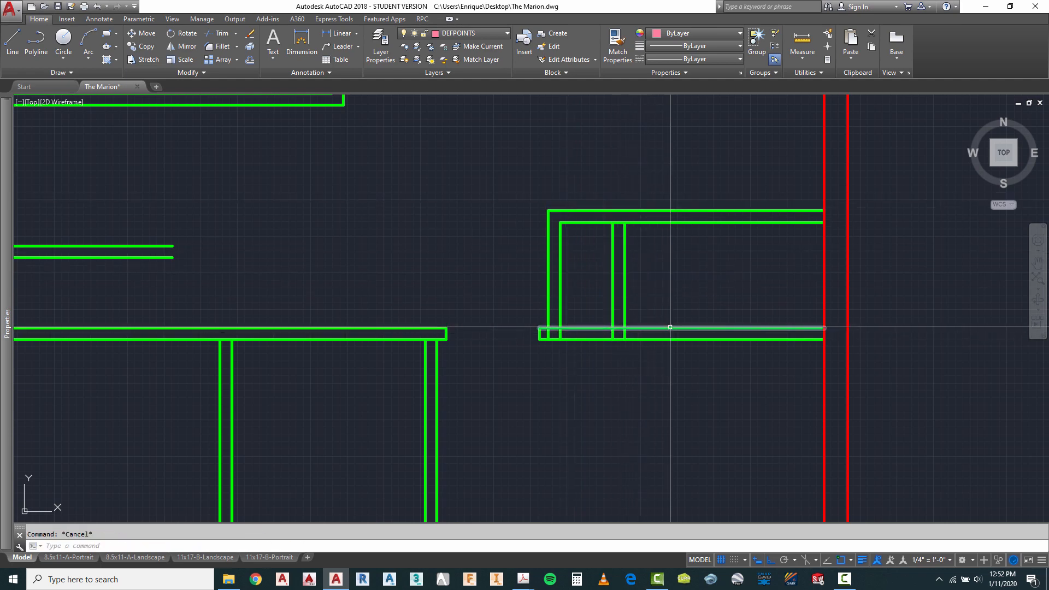
Step: Stretch the open ends of the upper horizontal wall pair to the right, past the vertical interior wall pair below
{"action": "scroll", "coordinate": [650, 308], "scroll_direction": "down", "scroll_amount": 3}
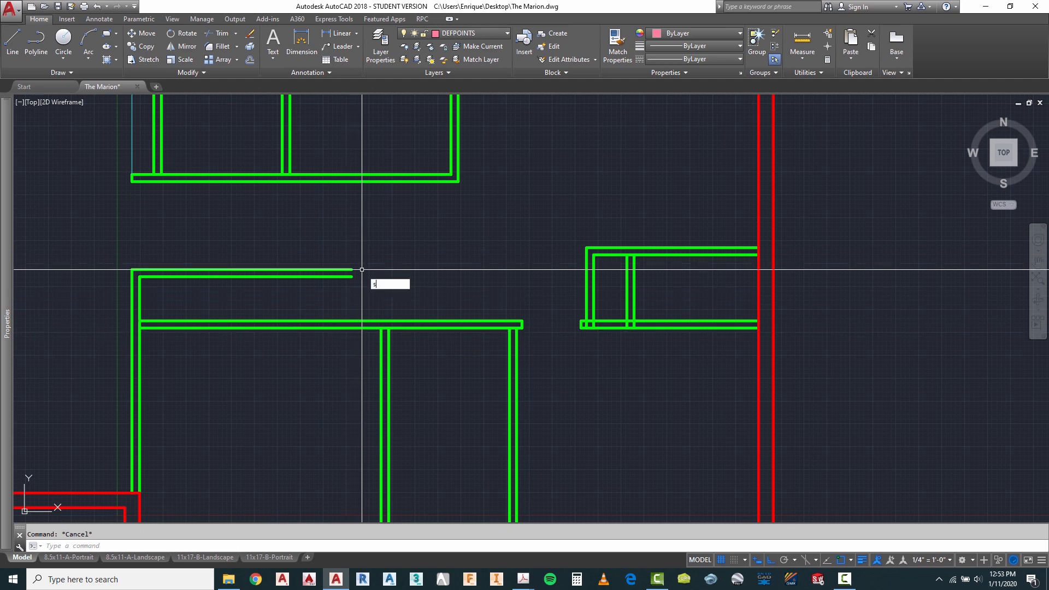
{"action": "key", "text": "Return"}
{"action": "left_click", "coordinate": [363, 251]}
{"action": "left_click", "coordinate": [347, 297]}
{"action": "key", "text": "Return"}
{"action": "left_click", "coordinate": [368, 241]}
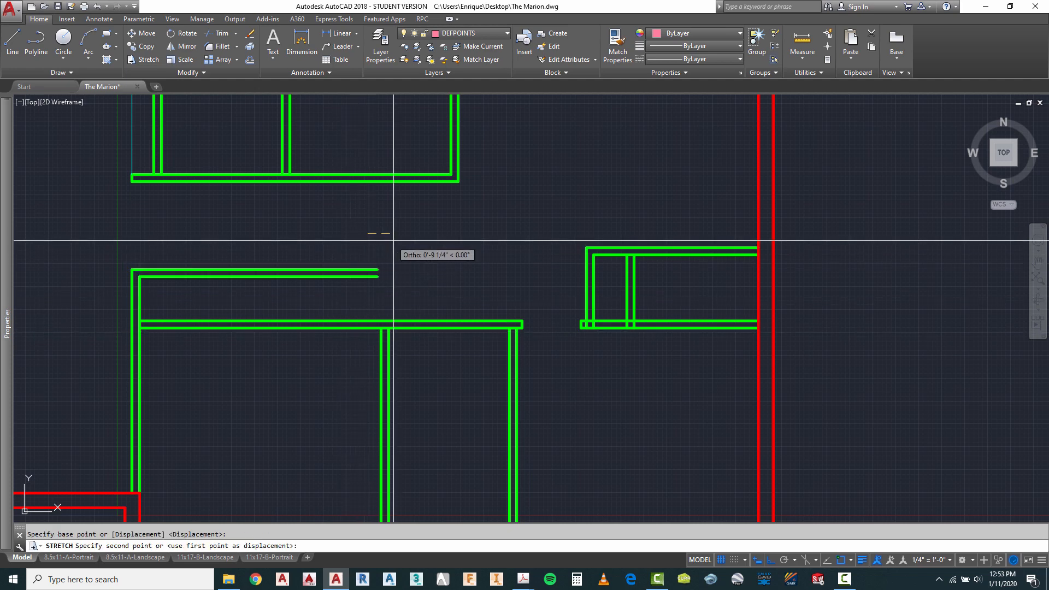
{"action": "left_click", "coordinate": [466, 243]}
{"action": "key", "text": "Escape"}
Step: Extend the two lines of the middle vertical wall up to the lower line of the upper horizontal wall
{"action": "type", "text": "e"}
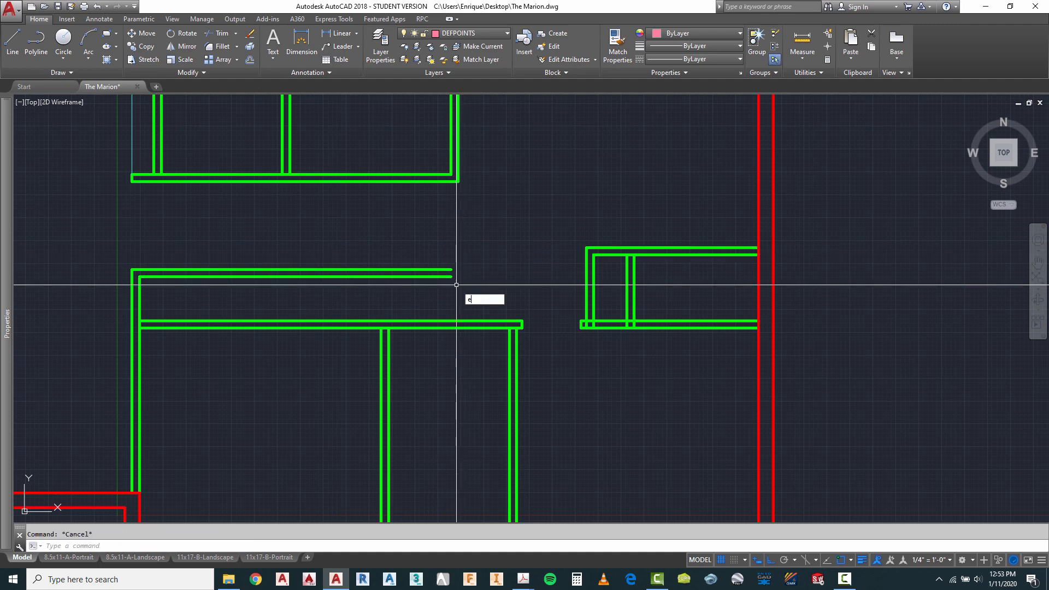
{"action": "type", "text": "x"}
{"action": "key", "text": "Return"}
{"action": "key", "text": "Return"}
{"action": "left_click", "coordinate": [406, 338]}
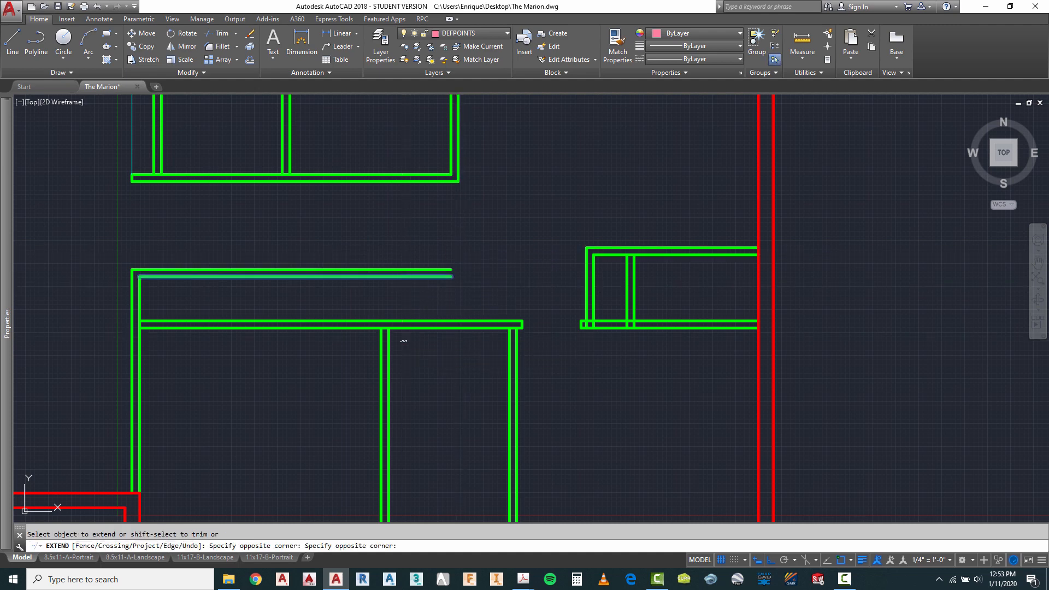
{"action": "left_click", "coordinate": [360, 357]}
{"action": "key", "text": "Escape"}
{"action": "key", "text": "Escape"}
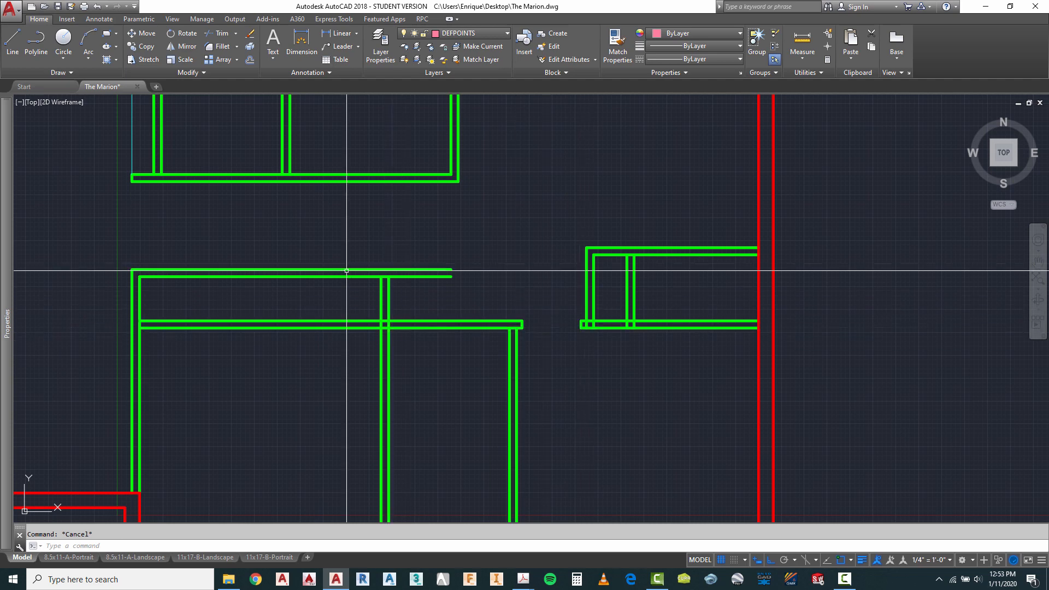
Step: Draw a jamb line across the upper horizontal wall above the vertical wall's left line, and move it a short distance left
{"action": "scroll", "coordinate": [251, 236], "scroll_direction": "up", "scroll_amount": 2}
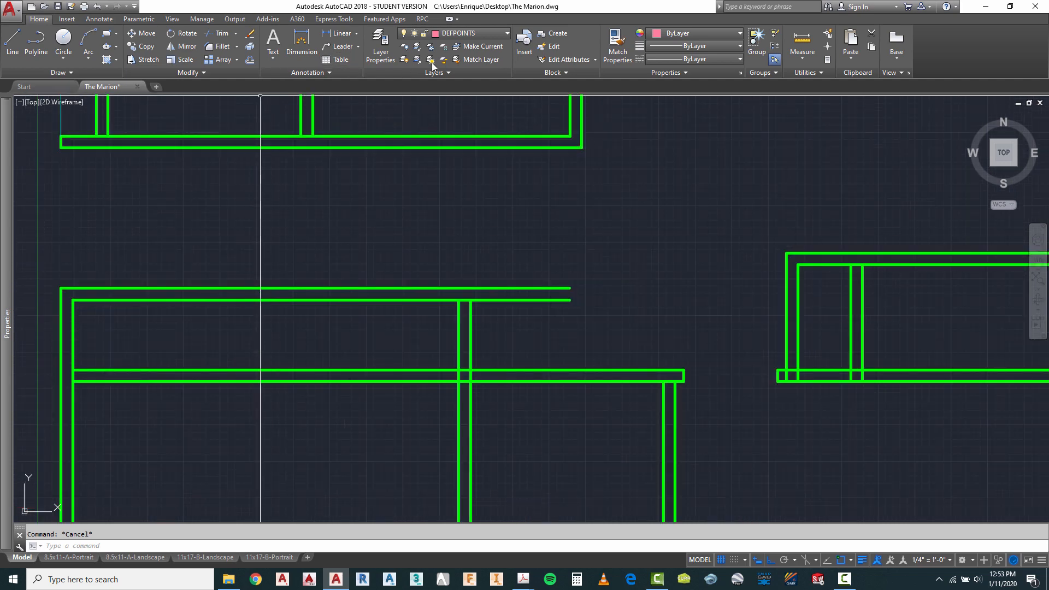
{"action": "left_click", "coordinate": [13, 42]}
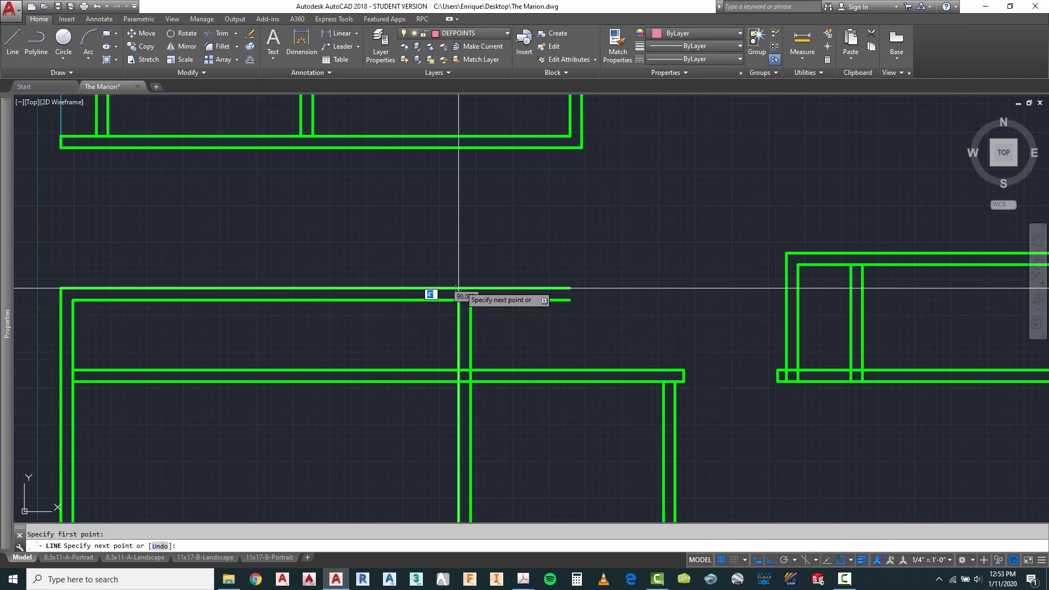
{"action": "key", "text": "Escape"}
{"action": "scroll", "coordinate": [457, 304], "scroll_direction": "up", "scroll_amount": 4}
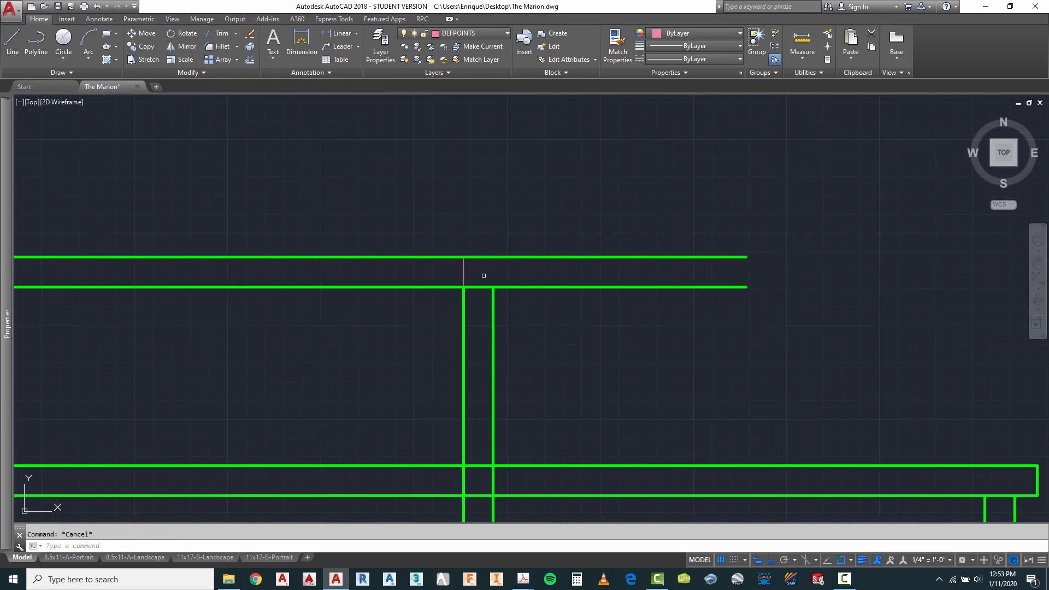
{"action": "key", "text": "Return"}
{"action": "left_click", "coordinate": [510, 198]}
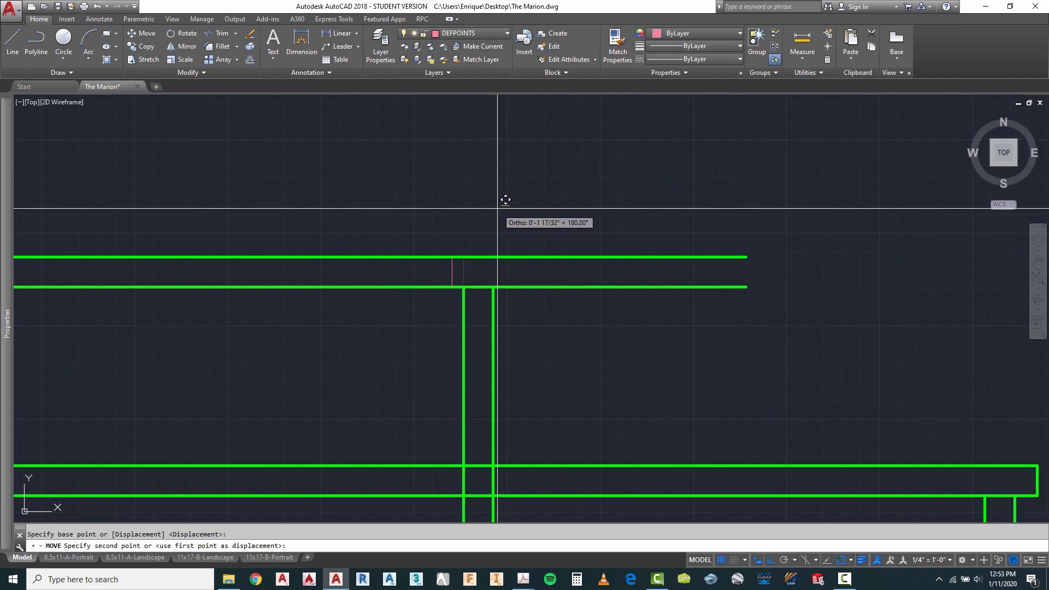
{"action": "key", "text": "Escape"}
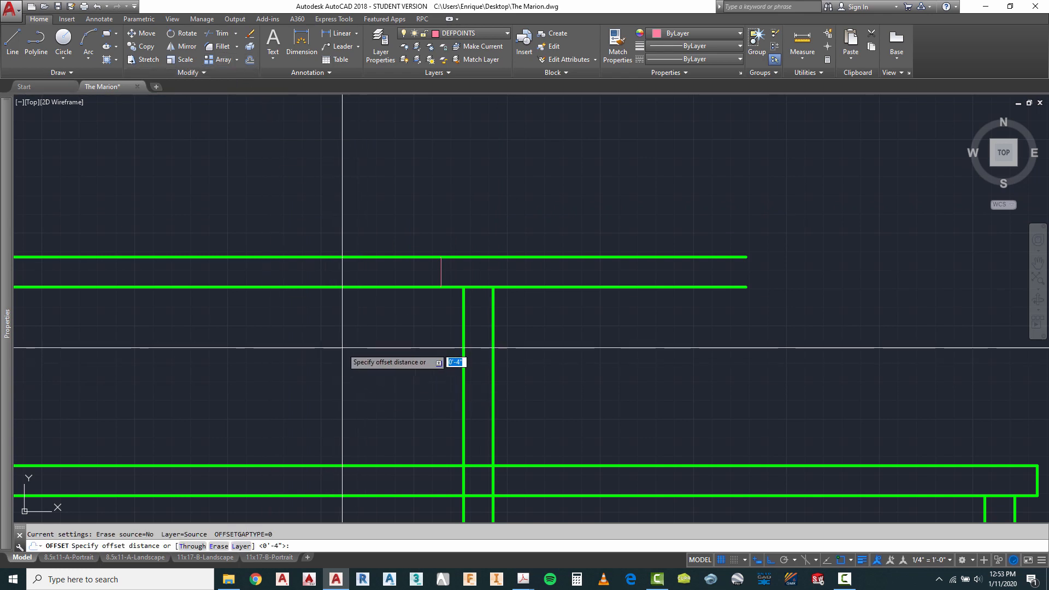
Step: Offset the jamb line 2'-8" to the left to mark the other side of the door opening
{"action": "key", "text": "Return"}
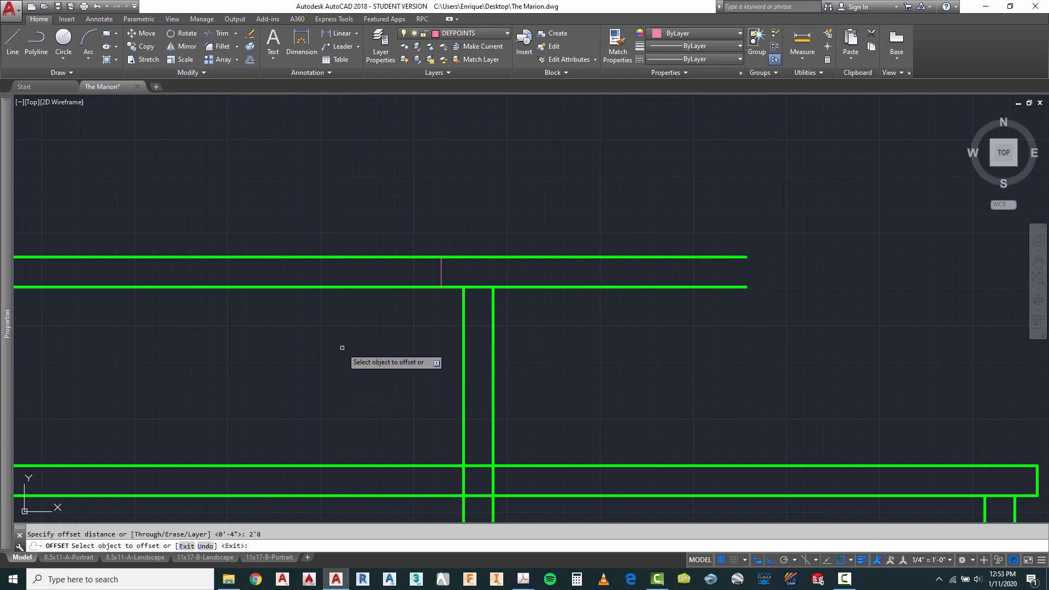
{"action": "left_click", "coordinate": [441, 273]}
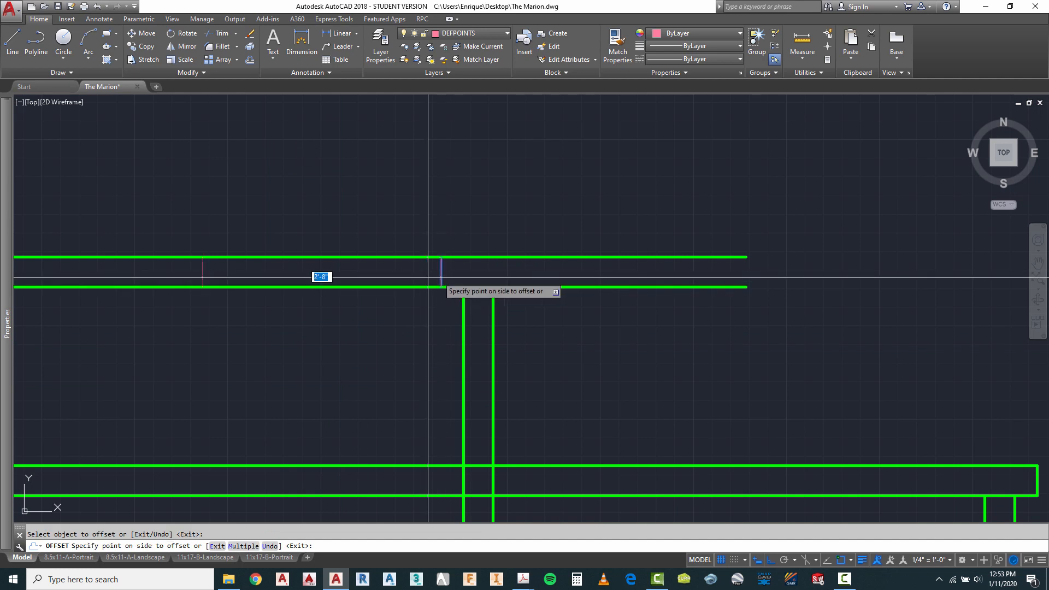
{"action": "left_click", "coordinate": [301, 335]}
{"action": "key", "text": "Escape"}
{"action": "key", "text": "Escape"}
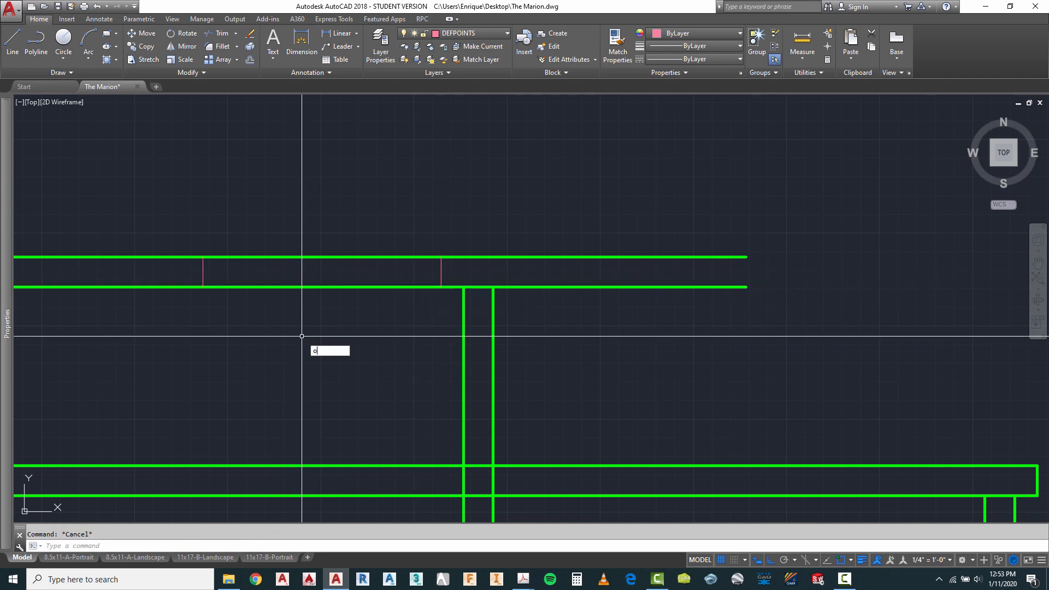
Step: Offset the left jamb line 3" to the left to locate the face of the closet side wall
{"action": "key", "text": "Return"}
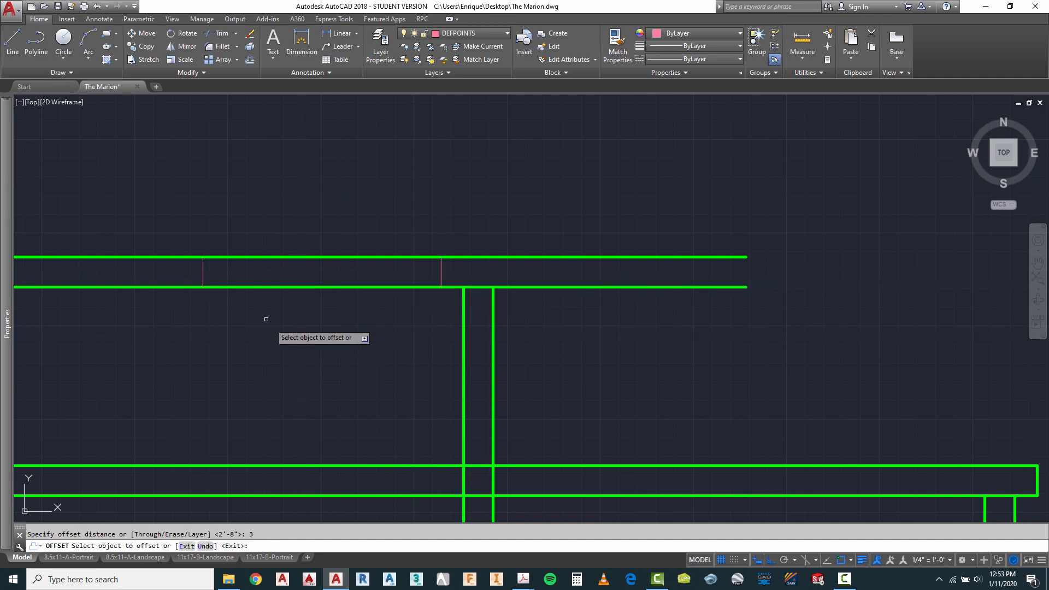
{"action": "left_click", "coordinate": [202, 277]}
{"action": "scroll", "coordinate": [387, 206], "scroll_direction": "down", "scroll_amount": 2}
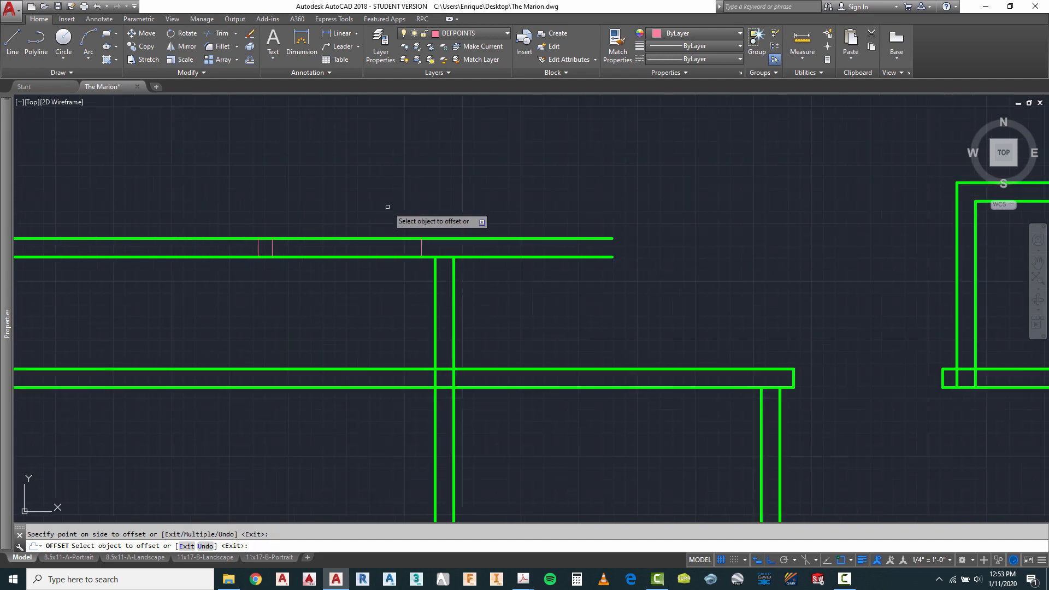
{"action": "scroll", "coordinate": [424, 284], "scroll_direction": "down", "scroll_amount": 2}
{"action": "scroll", "coordinate": [370, 281], "scroll_direction": "up", "scroll_amount": 4}
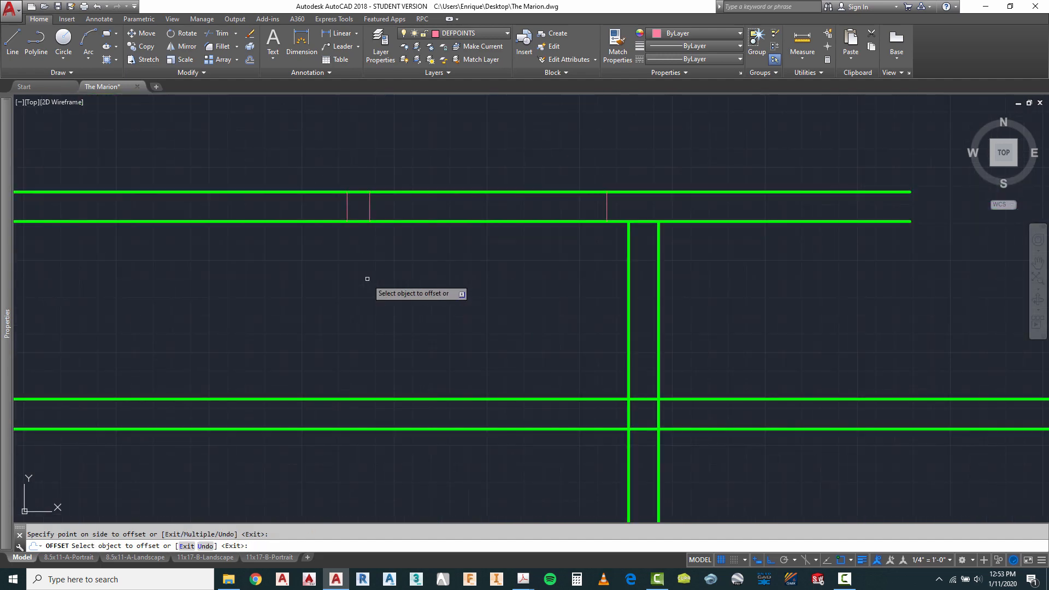
{"action": "key", "text": "Escape"}
Step: Extend the 3" offset line down to the upper line of the lower horizontal wall
{"action": "type", "text": "ex"}
{"action": "key", "text": "Return"}
{"action": "left_click", "coordinate": [357, 389]}
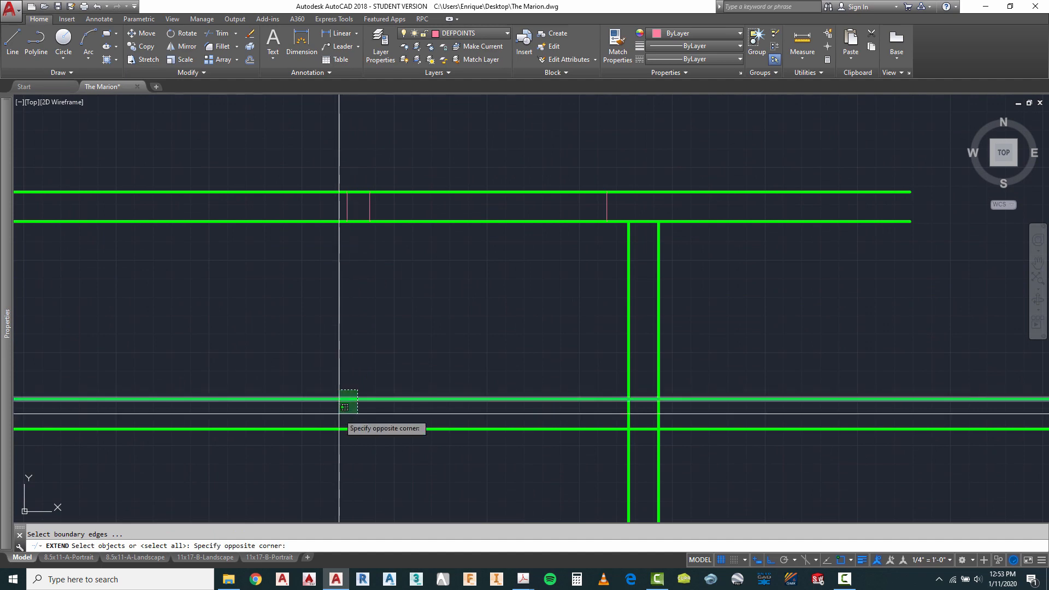
{"action": "left_click", "coordinate": [340, 415]}
{"action": "key", "text": "Return"}
{"action": "left_click", "coordinate": [348, 216]}
{"action": "key", "text": "Return"}
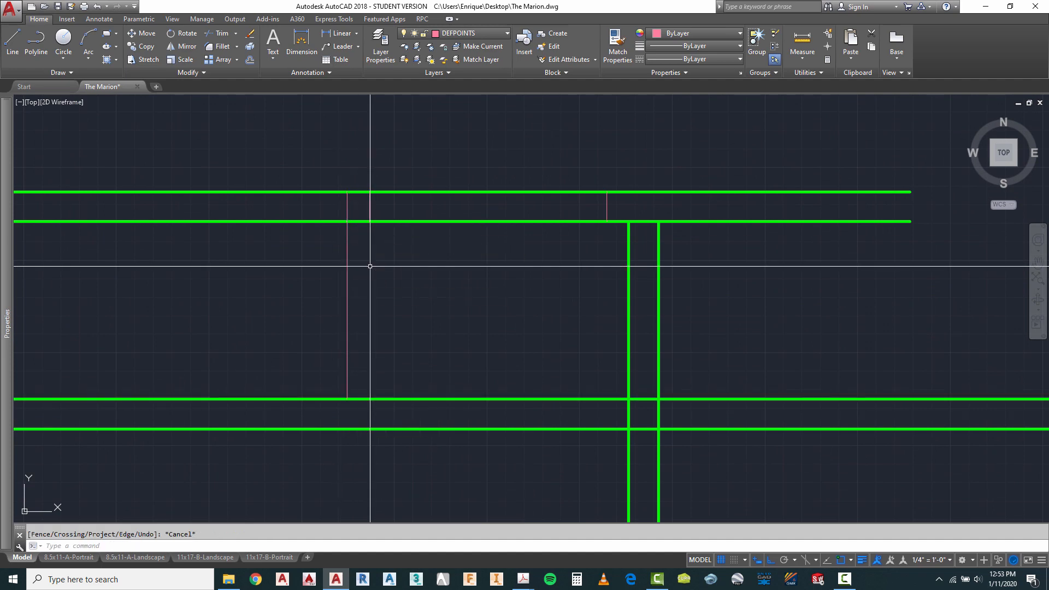
Step: Assign the extended closet side wall line to the A-Wall-Intr layer
{"action": "left_click", "coordinate": [368, 264]}
{"action": "left_click", "coordinate": [345, 288]}
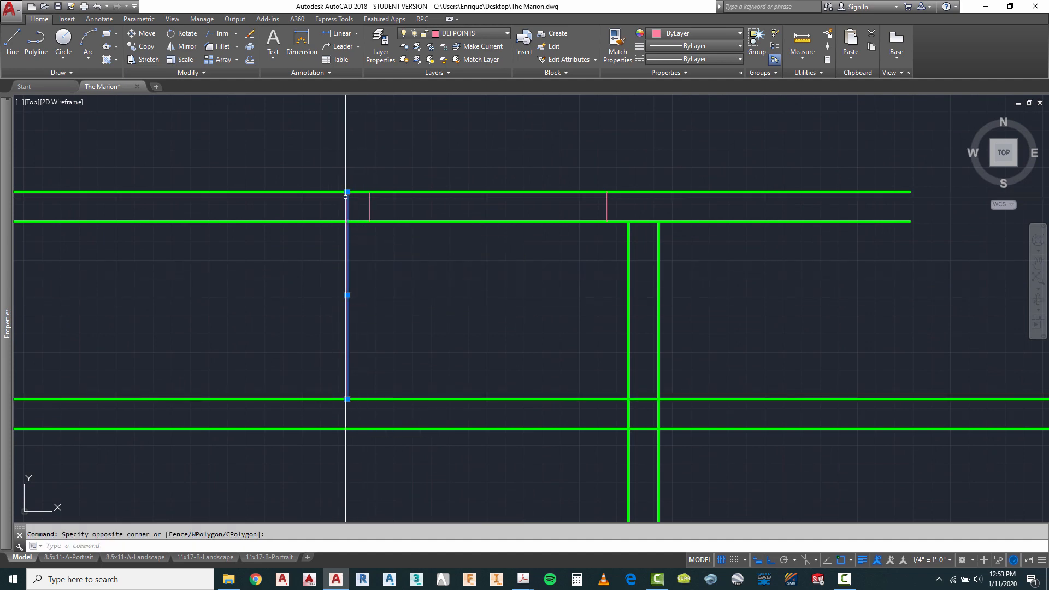
{"action": "left_click", "coordinate": [463, 35]}
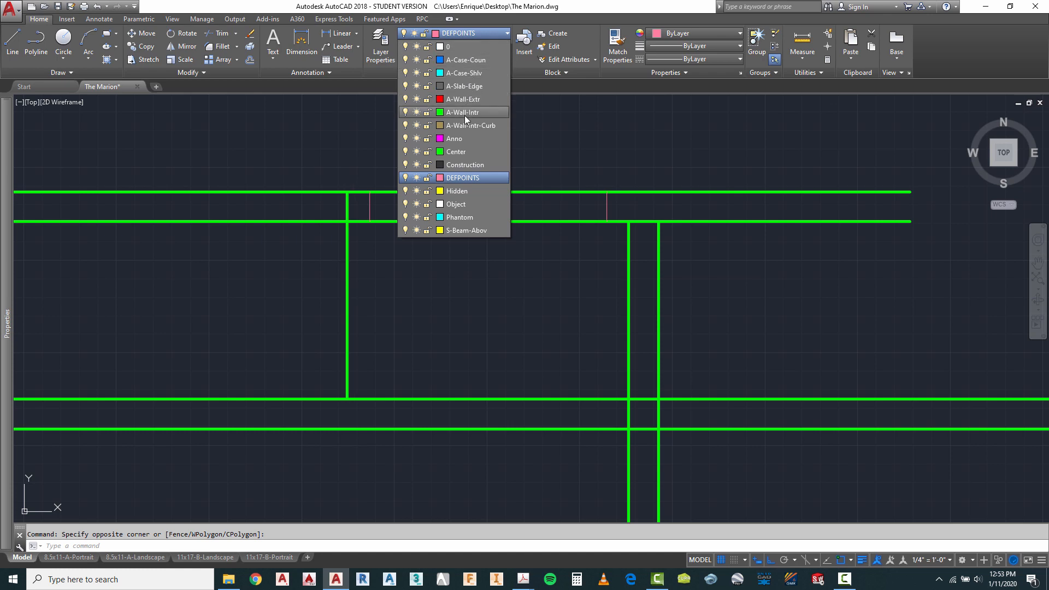
{"action": "left_click", "coordinate": [464, 116]}
{"action": "key", "text": "Escape"}
Step: Assign both jamb lines of the 2'-8" door opening to the A-Wall-Intr layer
{"action": "left_click", "coordinate": [324, 144]}
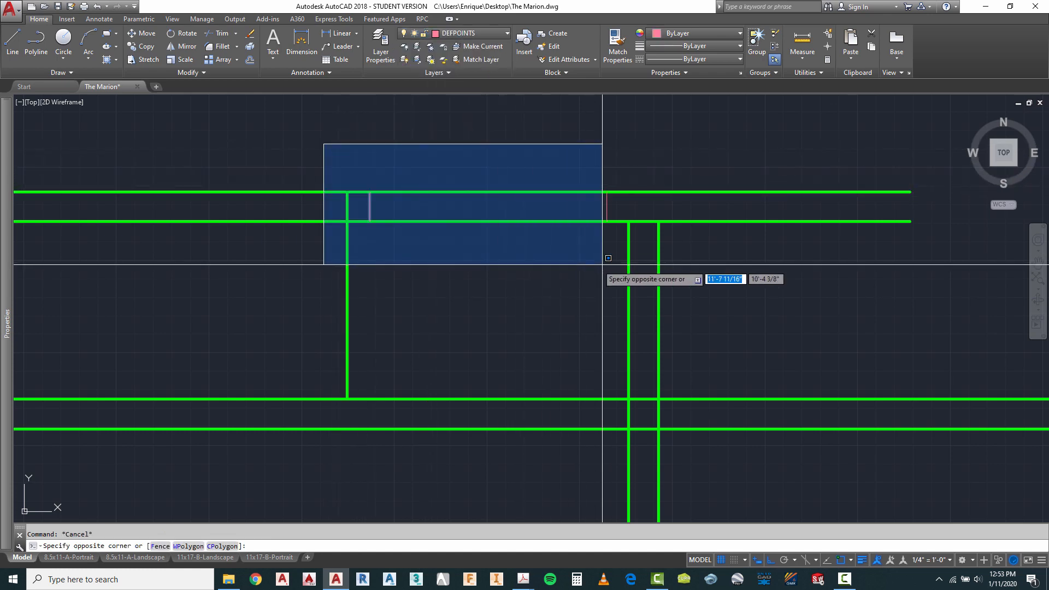
{"action": "left_click", "coordinate": [633, 264]}
{"action": "left_click", "coordinate": [476, 33]}
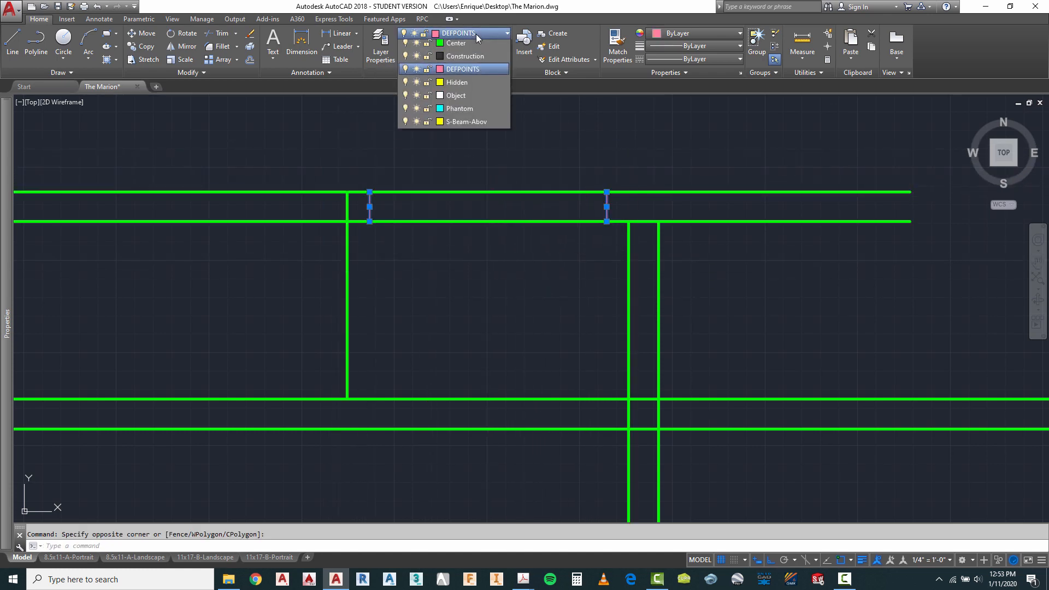
{"action": "left_click", "coordinate": [467, 115]}
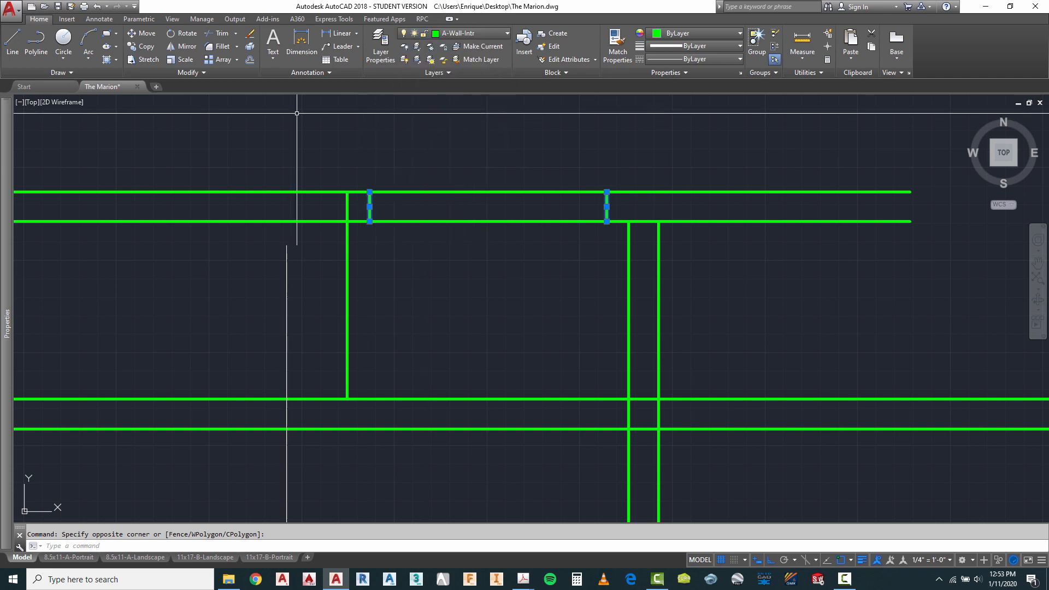
{"action": "key", "text": "Escape"}
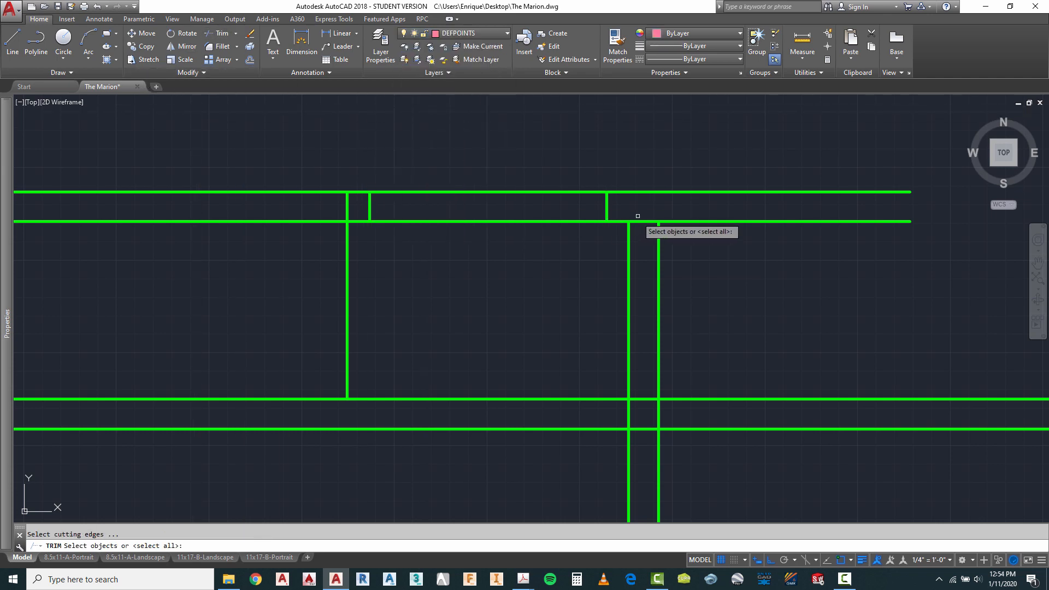
Step: Trim both lines of the upper horizontal wall between the jambs to cut the 2'-8" door opening
{"action": "left_click", "coordinate": [681, 152]}
{"action": "left_click", "coordinate": [233, 270]}
{"action": "key", "text": "space"}
{"action": "left_click", "coordinate": [463, 255]}
{"action": "left_click", "coordinate": [417, 165]}
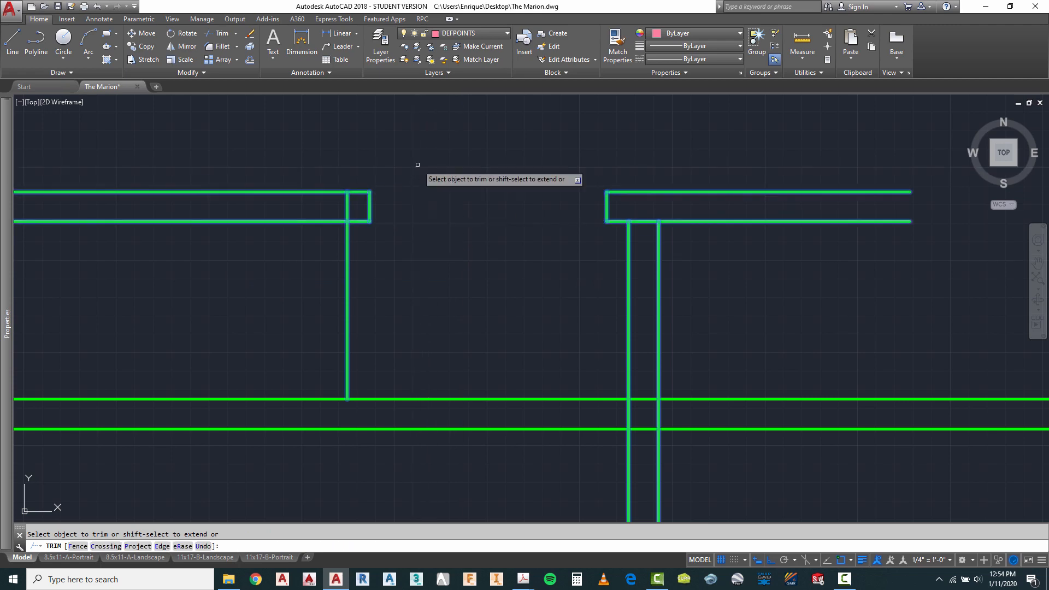
{"action": "scroll", "coordinate": [525, 166], "scroll_direction": "down", "scroll_amount": 3}
{"action": "scroll", "coordinate": [490, 214], "scroll_direction": "up", "scroll_amount": 2}
{"action": "key", "text": "Escape"}
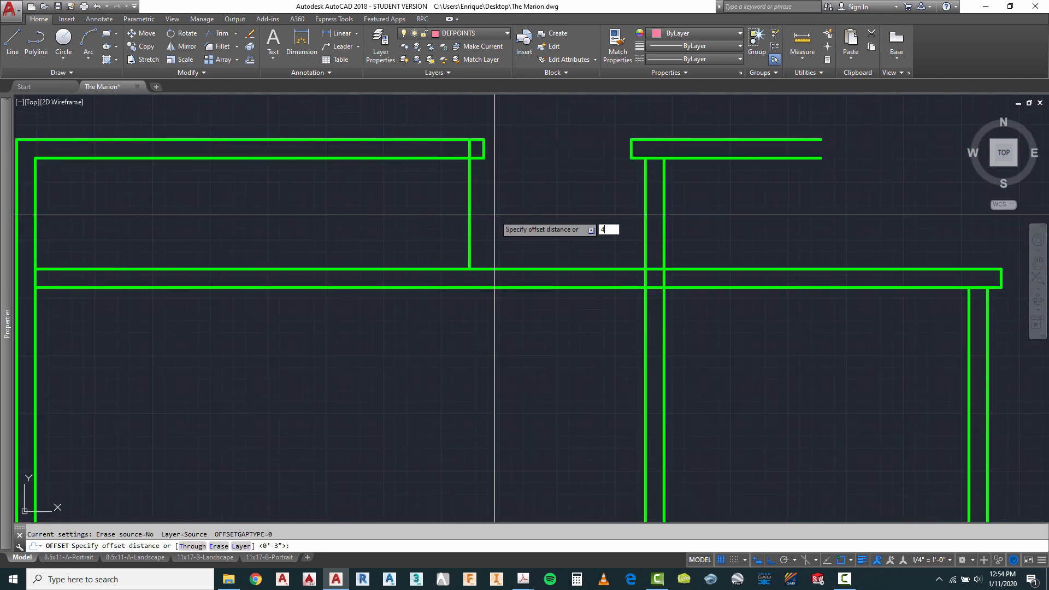
Step: Offset the closet side wall line 4" to the left to give the wall its thickness
{"action": "key", "text": "Return"}
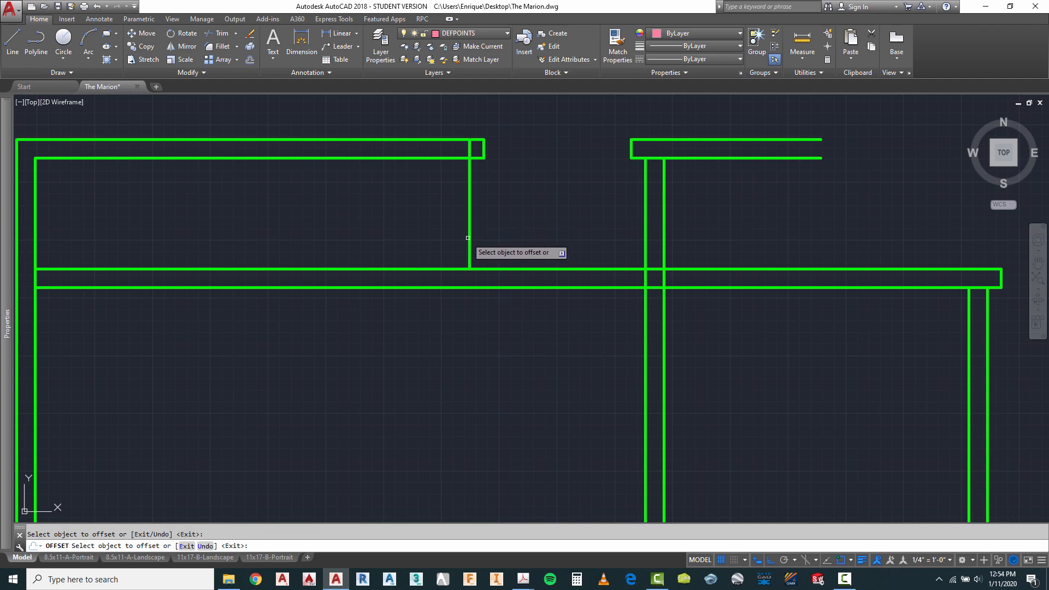
{"action": "left_click", "coordinate": [469, 237]}
{"action": "left_click", "coordinate": [410, 227]}
{"action": "key", "text": "Escape"}
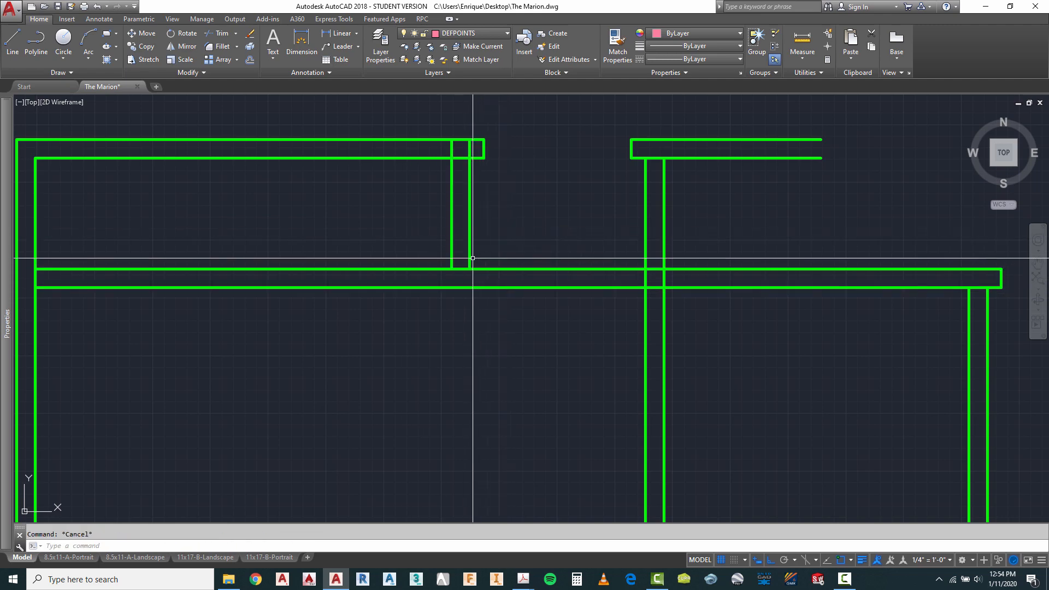
Step: Stretch the lower end of the closet side wall's right line down to the bottom line of the lower horizontal wall
{"action": "left_click", "coordinate": [470, 257]}
{"action": "left_click", "coordinate": [470, 269]}
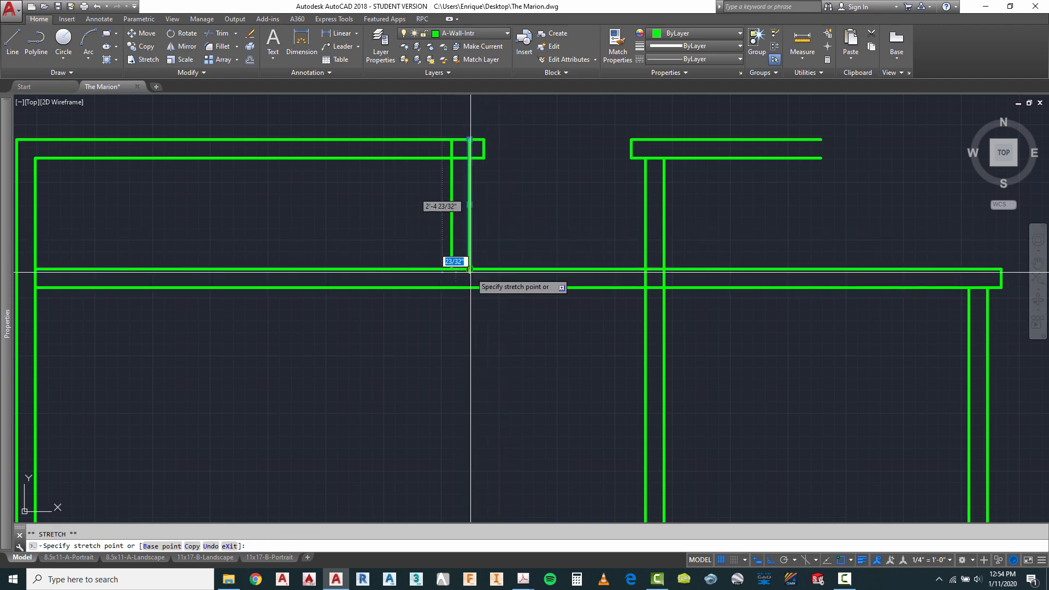
{"action": "left_click", "coordinate": [470, 287]}
{"action": "key", "text": "Escape"}
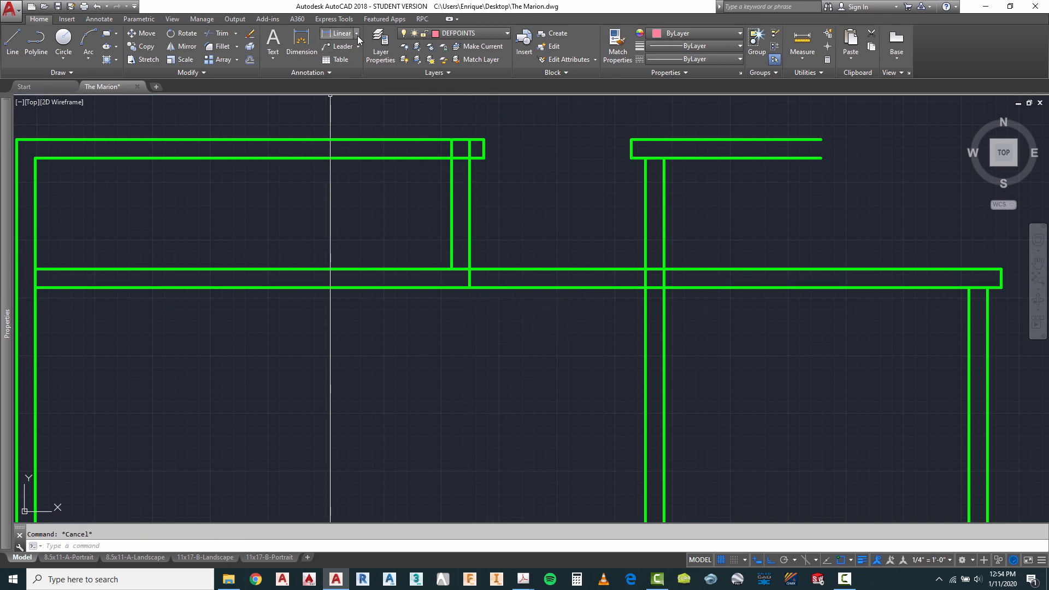
Step: Trim both lines of the lower horizontal wall between the closet side wall and the long vertical wall to its right
{"action": "left_click", "coordinate": [228, 36]}
{"action": "left_click", "coordinate": [729, 206]}
{"action": "left_click", "coordinate": [377, 325]}
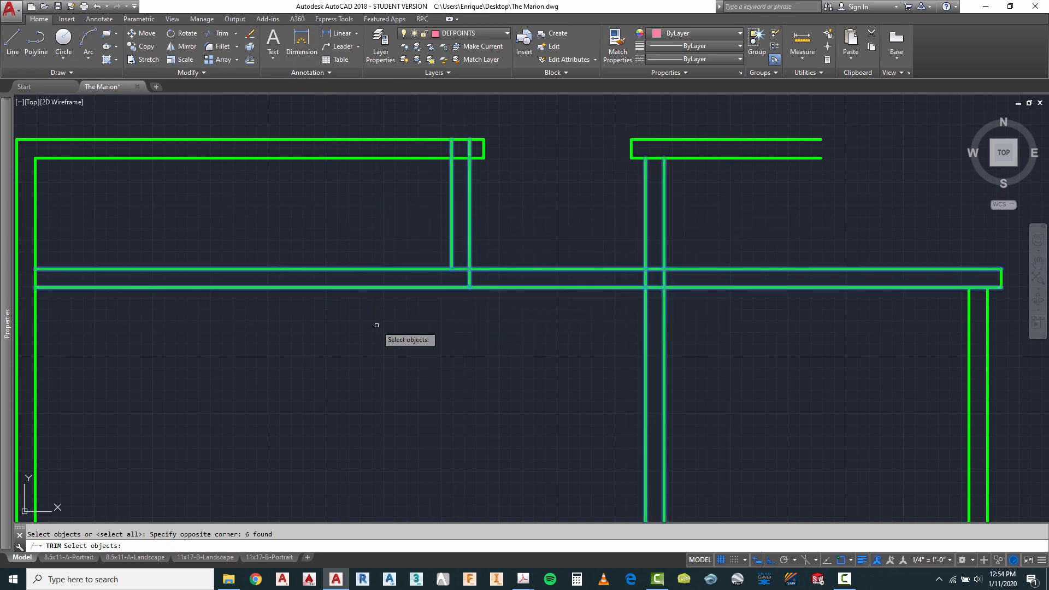
{"action": "key", "text": "Return"}
{"action": "left_click", "coordinate": [593, 315]}
{"action": "left_click", "coordinate": [568, 258]}
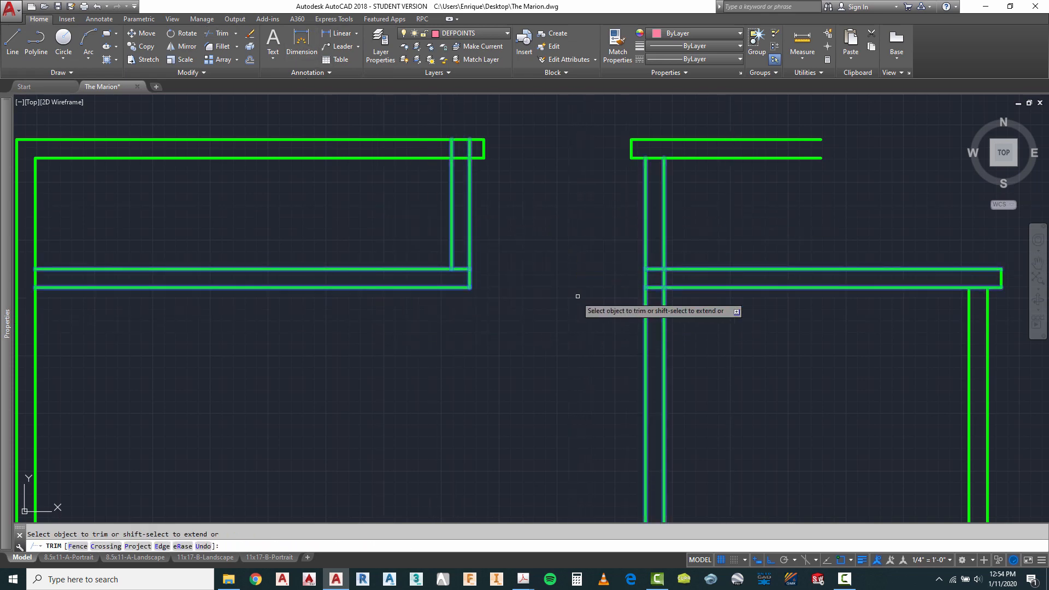
{"action": "key", "text": "Escape"}
{"action": "key", "text": "Escape"}
Step: Offset the left line of the closet side wall 4'-6" to the left to locate the closet divider
{"action": "scroll", "coordinate": [659, 279], "scroll_direction": "down", "scroll_amount": 2}
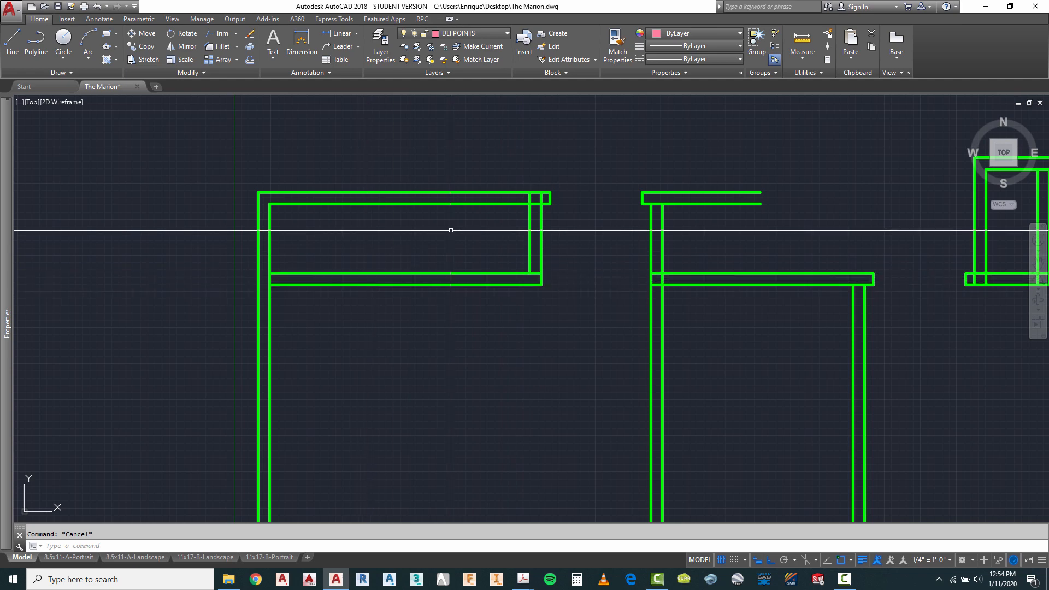
{"action": "scroll", "coordinate": [455, 232], "scroll_direction": "up", "scroll_amount": 2}
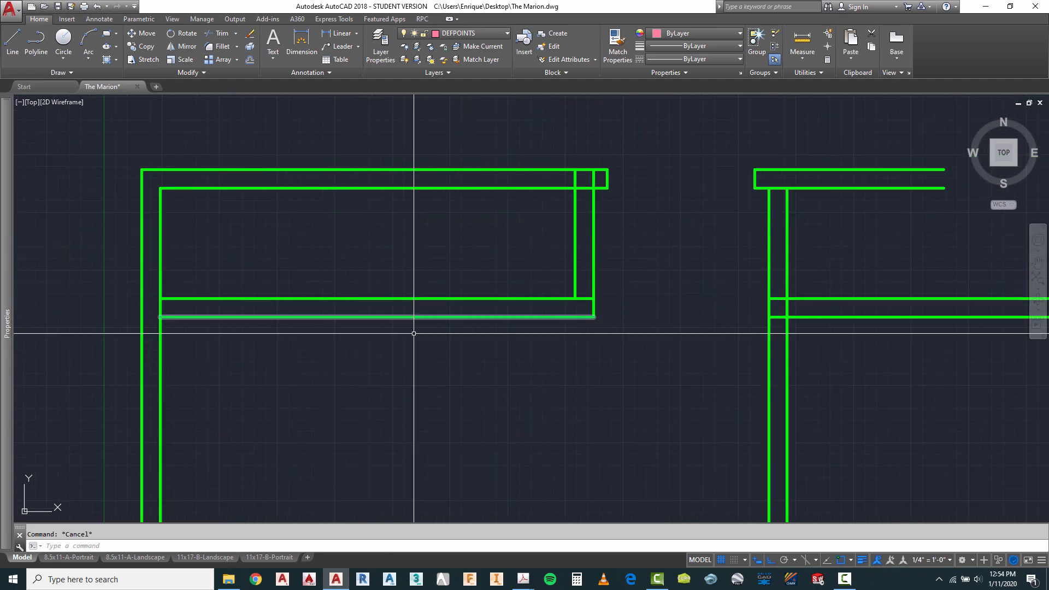
{"action": "key", "text": "Return"}
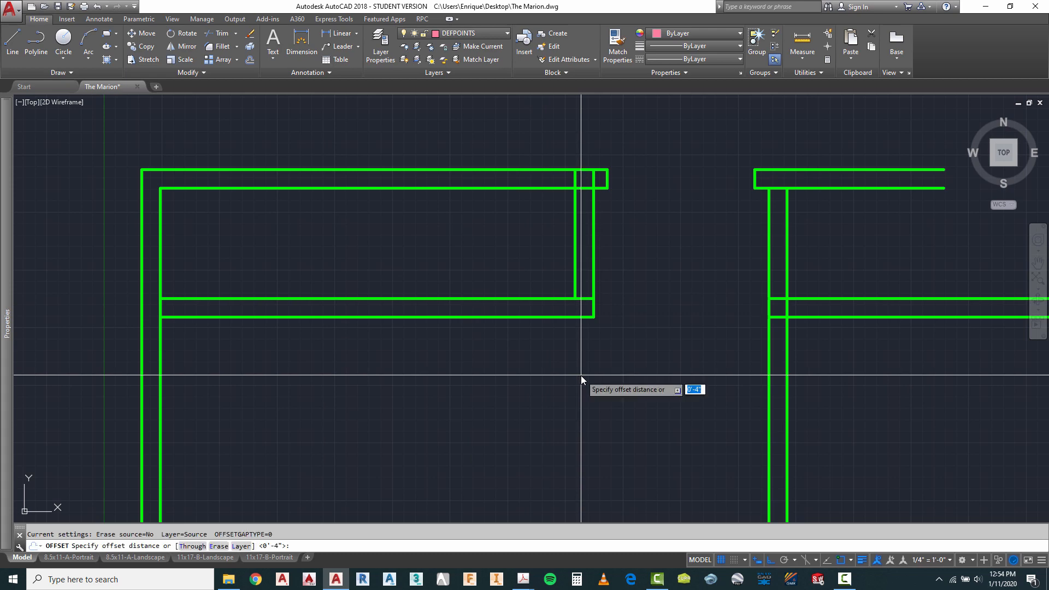
{"action": "type", "text": "4'6"}
{"action": "key", "text": "Return"}
{"action": "left_click", "coordinate": [575, 278]}
{"action": "left_click", "coordinate": [449, 277]}
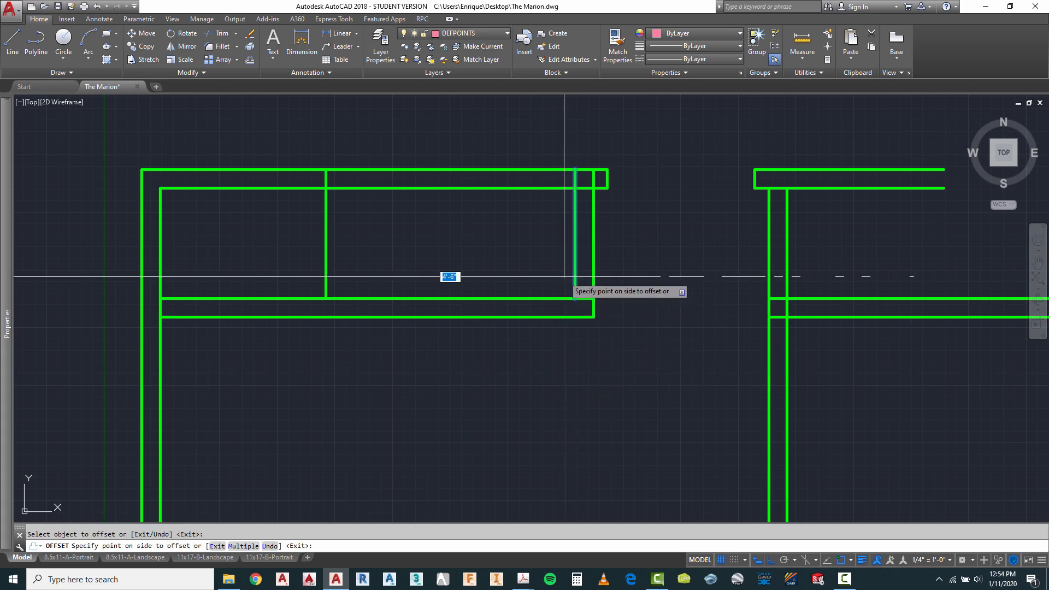
{"action": "key", "text": "Escape"}
Step: Offset the closet divider line 4" to the left to give the wall its thickness
{"action": "type", "text": "o"}
{"action": "key", "text": "Return"}
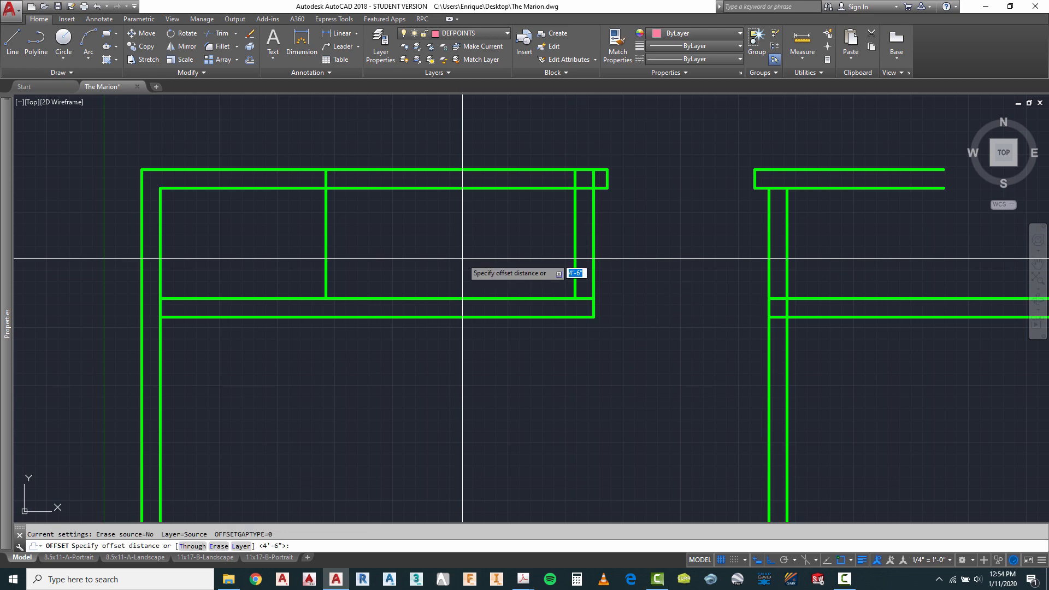
{"action": "type", "text": "4"}
{"action": "key", "text": "Return"}
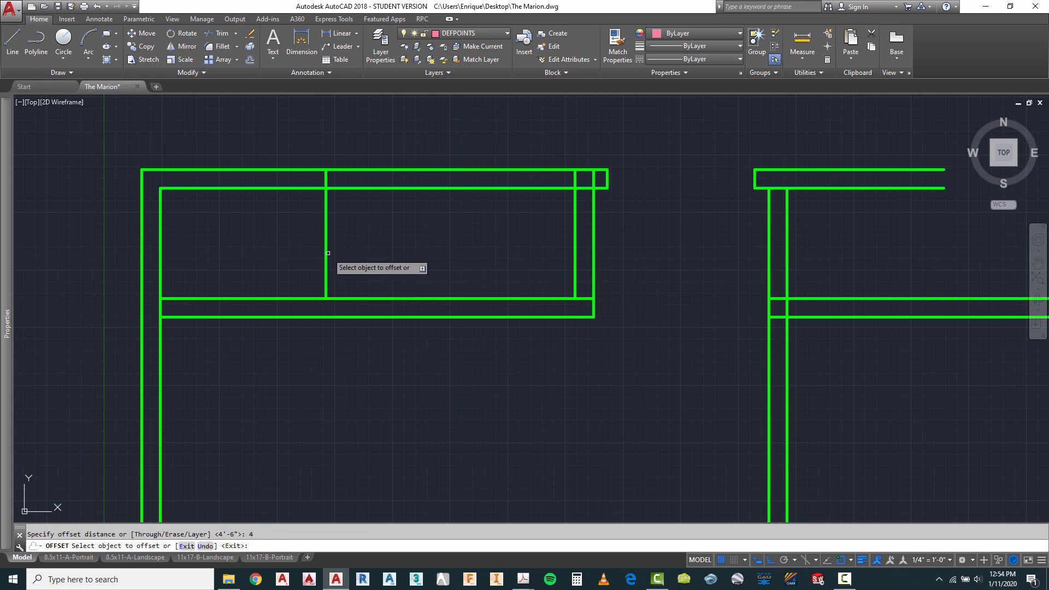
{"action": "key", "text": "Escape"}
Step: Check the drawn closets and consult the Marion Red Lines PDF for the small closet beside the bathroom door, then return to the drawing
{"action": "scroll", "coordinate": [399, 244], "scroll_direction": "down", "scroll_amount": 4}
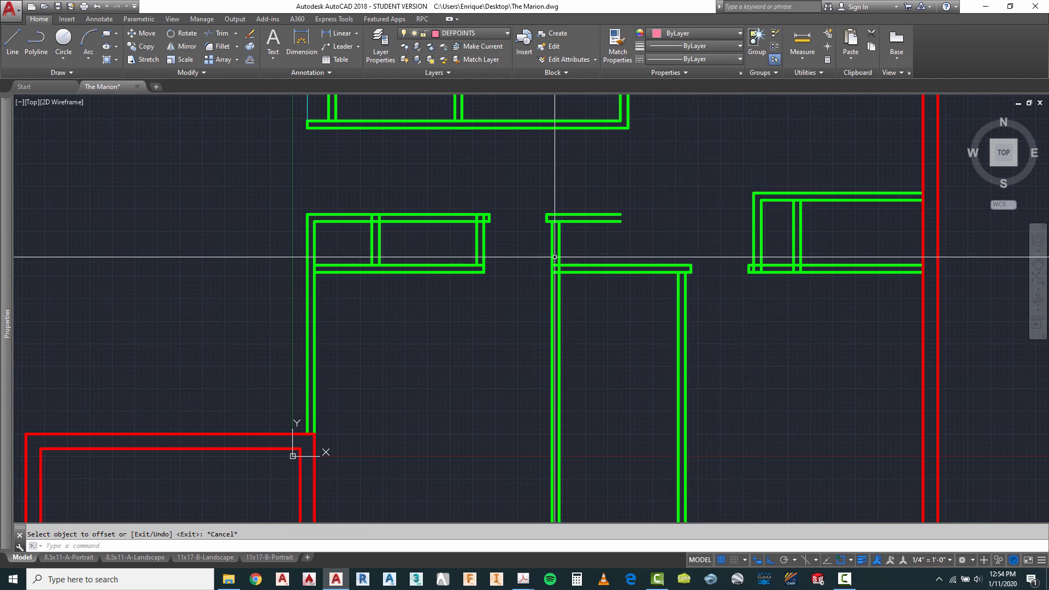
{"action": "scroll", "coordinate": [377, 218], "scroll_direction": "up", "scroll_amount": 2}
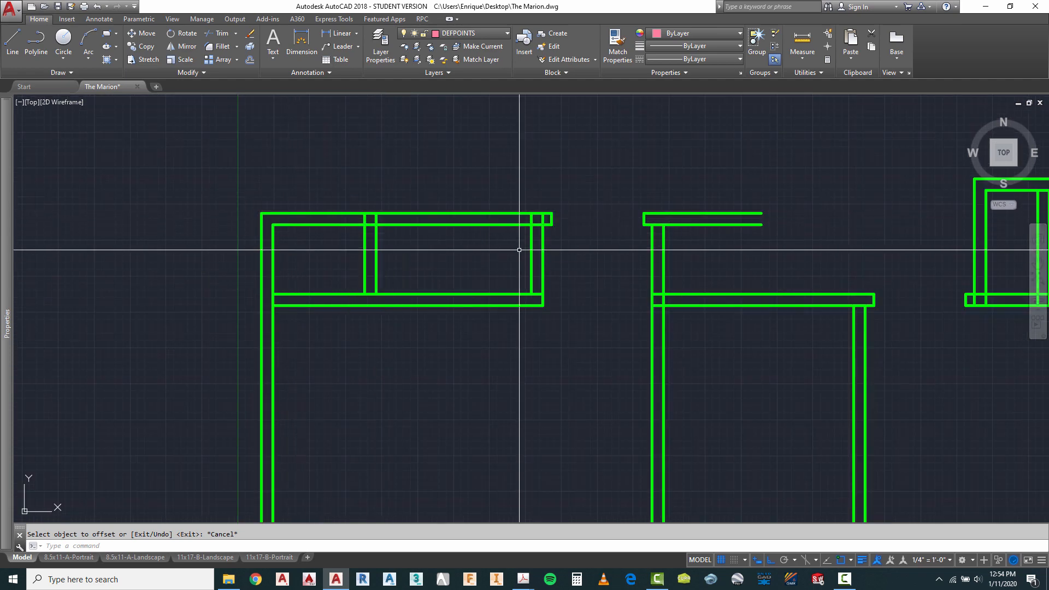
{"action": "scroll", "coordinate": [311, 200], "scroll_direction": "down", "scroll_amount": 2}
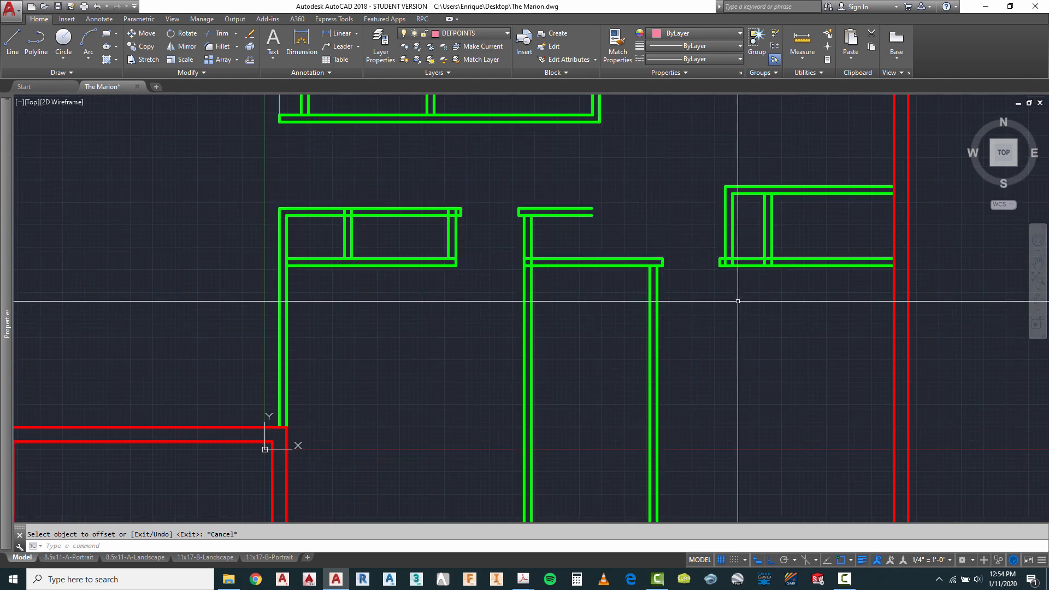
{"action": "scroll", "coordinate": [619, 203], "scroll_direction": "up", "scroll_amount": 2}
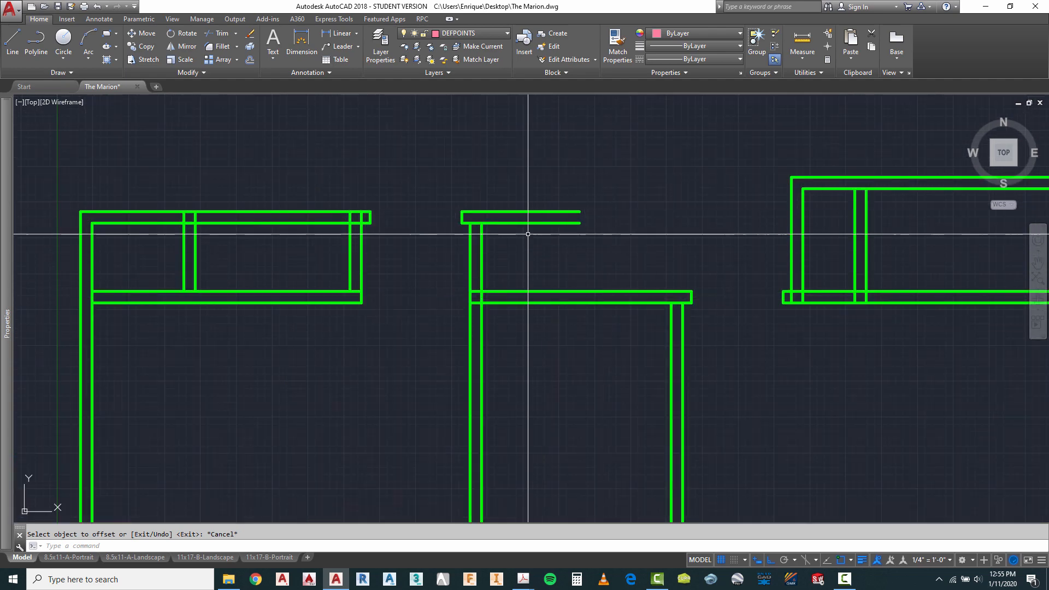
{"action": "mouse_move", "coordinate": [524, 579]}
{"action": "left_click", "coordinate": [520, 539]}
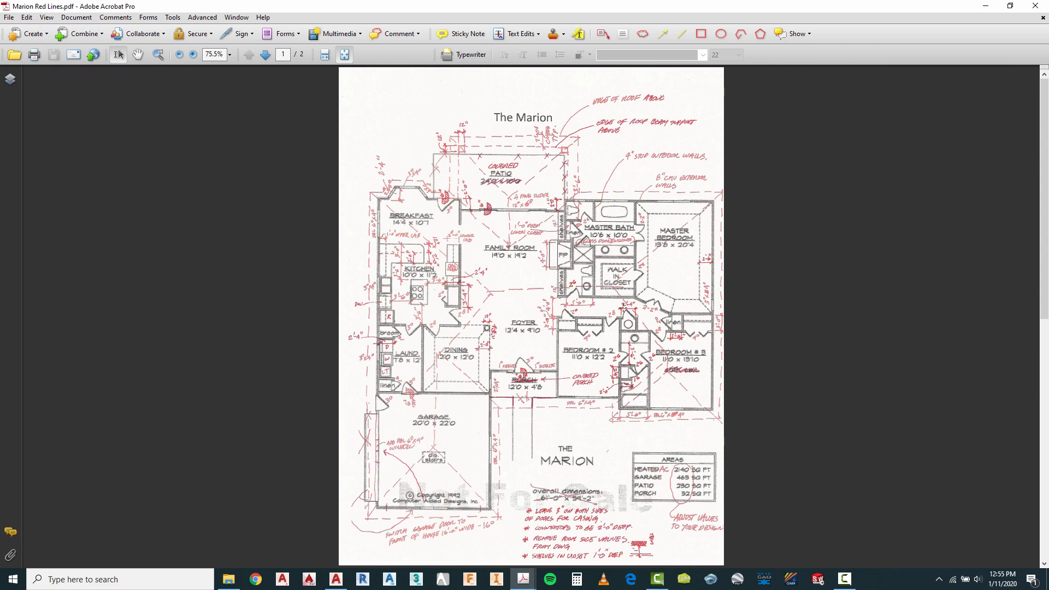
{"action": "left_click", "coordinate": [343, 581]}
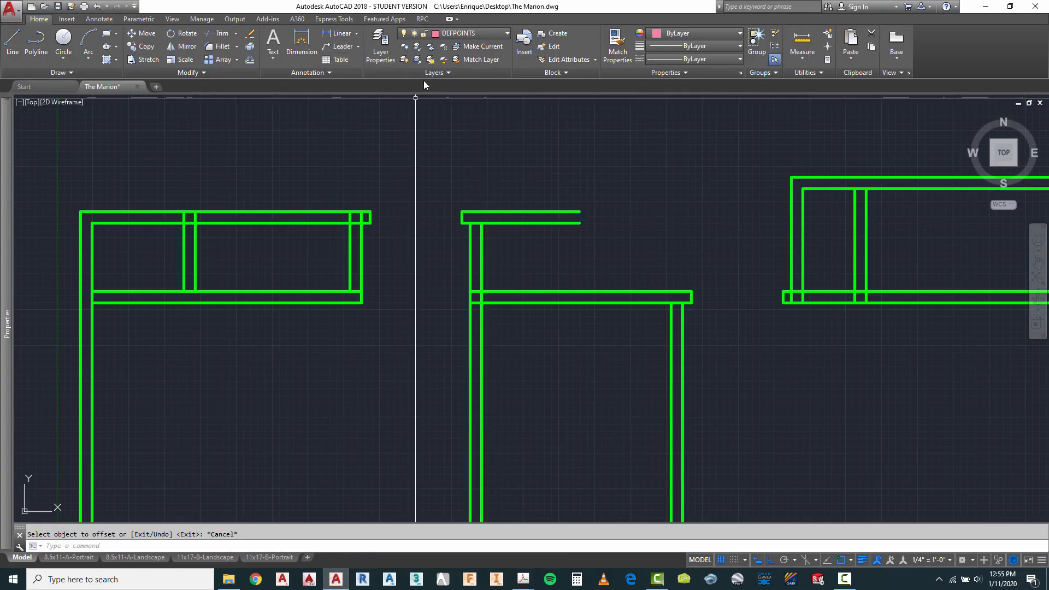
Step: Offset the right line of the long vertical wall 2'-4" to the right for the small closet's far side
{"action": "left_click", "coordinate": [253, 60]}
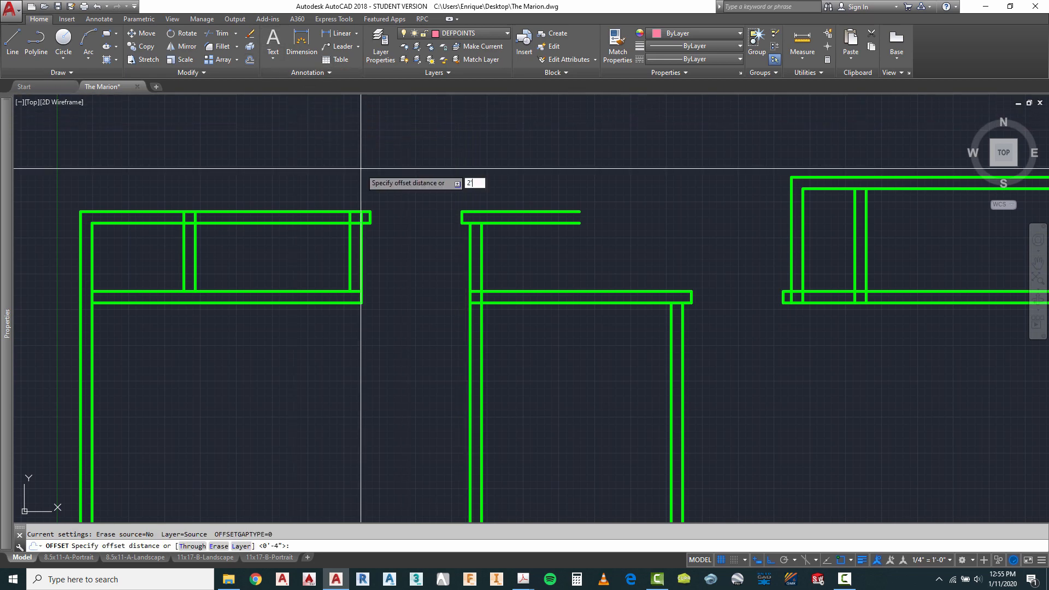
{"action": "left_click", "coordinate": [481, 263]}
{"action": "left_click", "coordinate": [552, 254]}
{"action": "key", "text": "Escape"}
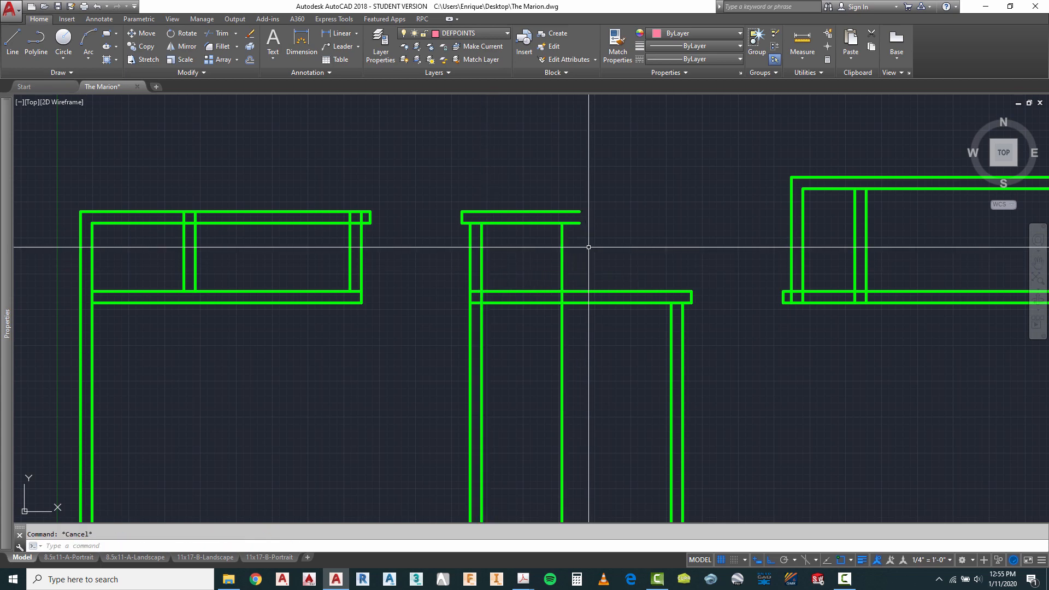
Step: Offset the small closet's far side line 4" to the right to form the wall thickness
{"action": "type", "text": "o"}
{"action": "key", "text": "Return"}
{"action": "type", "text": "4"}
{"action": "key", "text": "Return"}
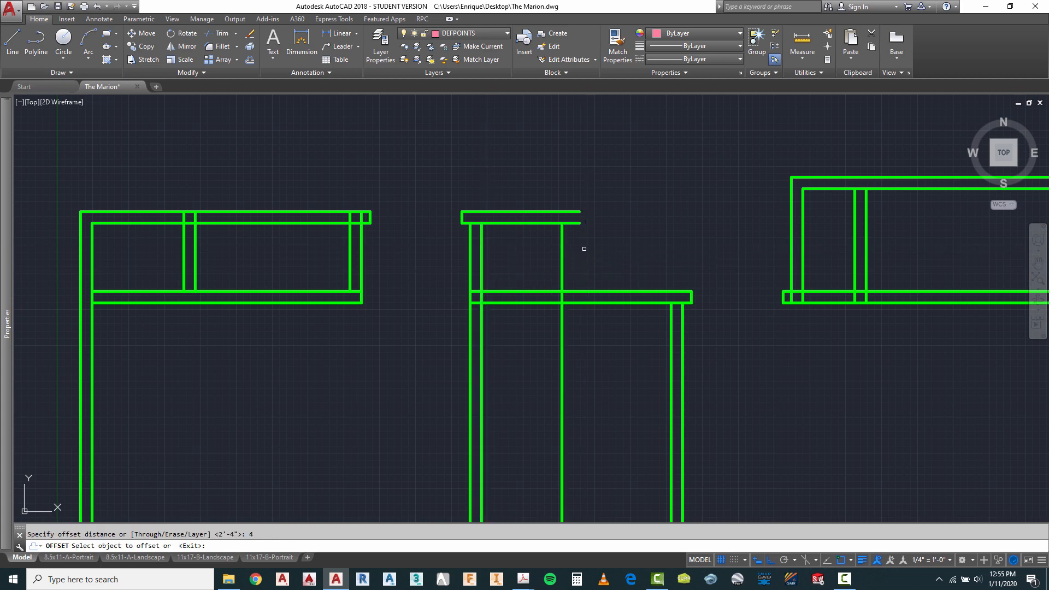
{"action": "left_click", "coordinate": [562, 255]}
{"action": "left_click", "coordinate": [580, 251]}
{"action": "key", "text": "Escape"}
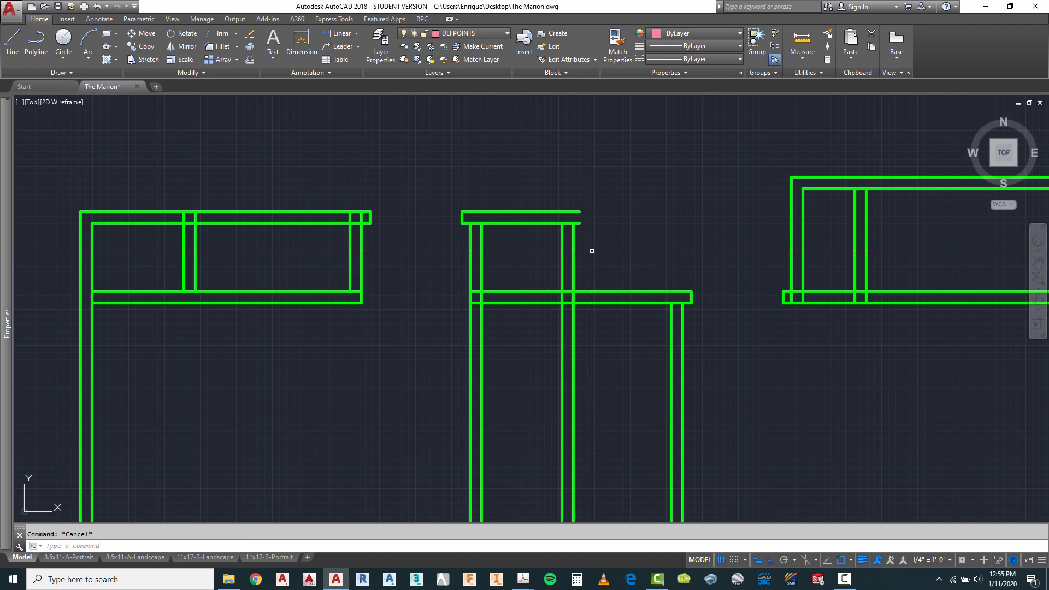
Step: Fillet the inner and outer lines of the small closet's right side wall with its upper wall lines into closed corners
{"action": "type", "text": "f"}
{"action": "key", "text": "Return"}
{"action": "left_click", "coordinate": [544, 223]}
{"action": "left_click", "coordinate": [561, 230]}
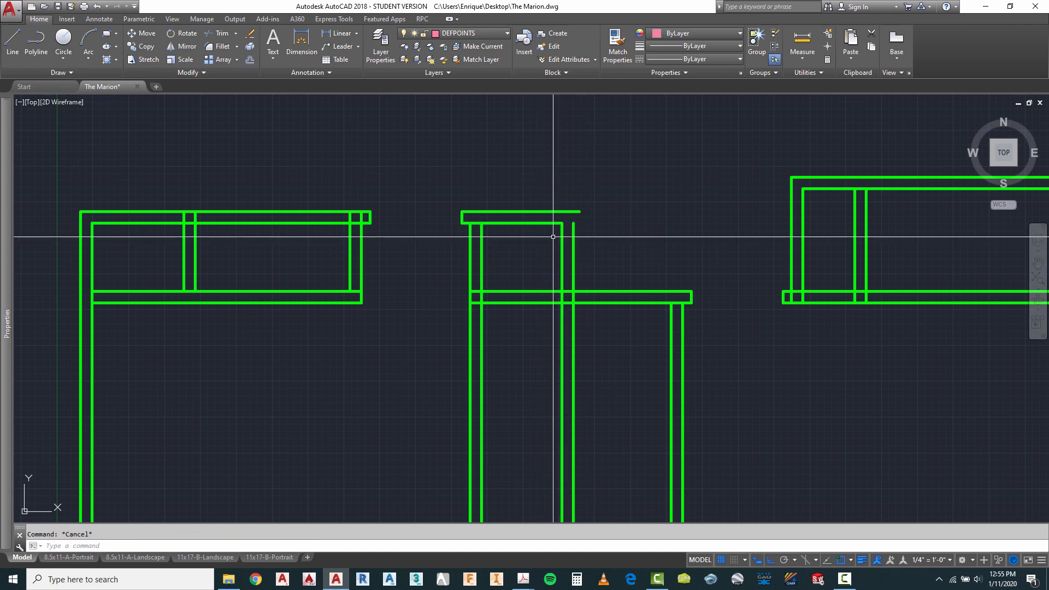
{"action": "key", "text": "Return"}
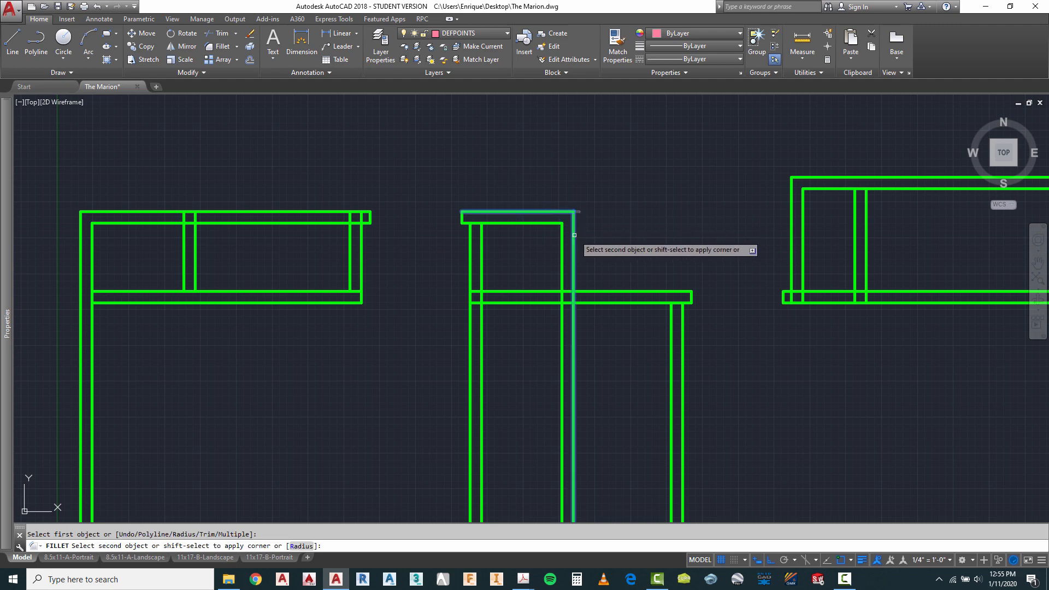
{"action": "left_click", "coordinate": [574, 235]}
{"action": "key", "text": "Escape"}
Step: Trim both lines of the small closet's right side wall below the top line of the lower horizontal wall
{"action": "type", "text": "ts or"}
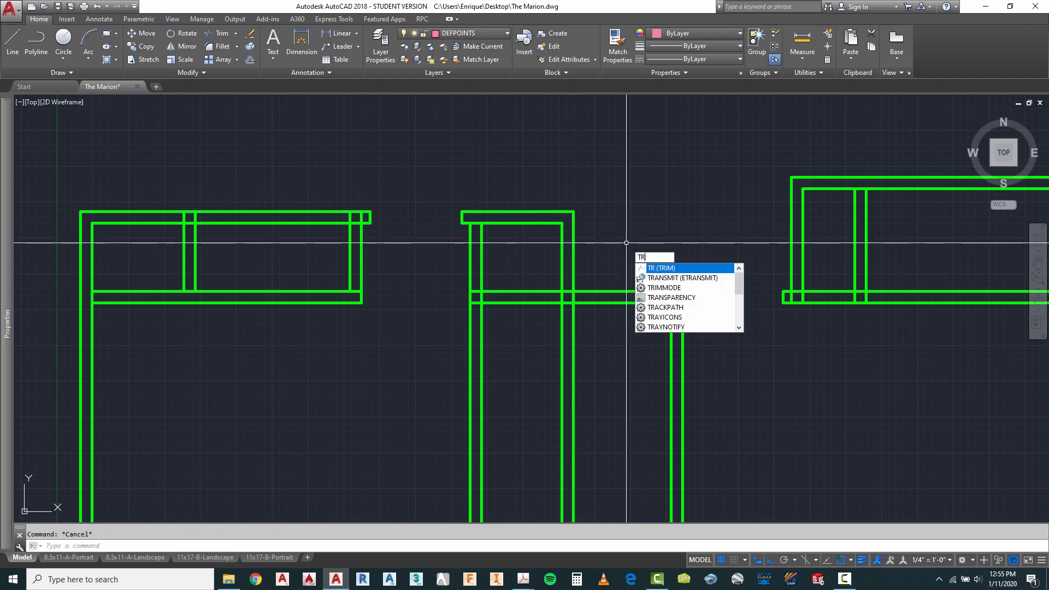
{"action": "key", "text": "Return"}
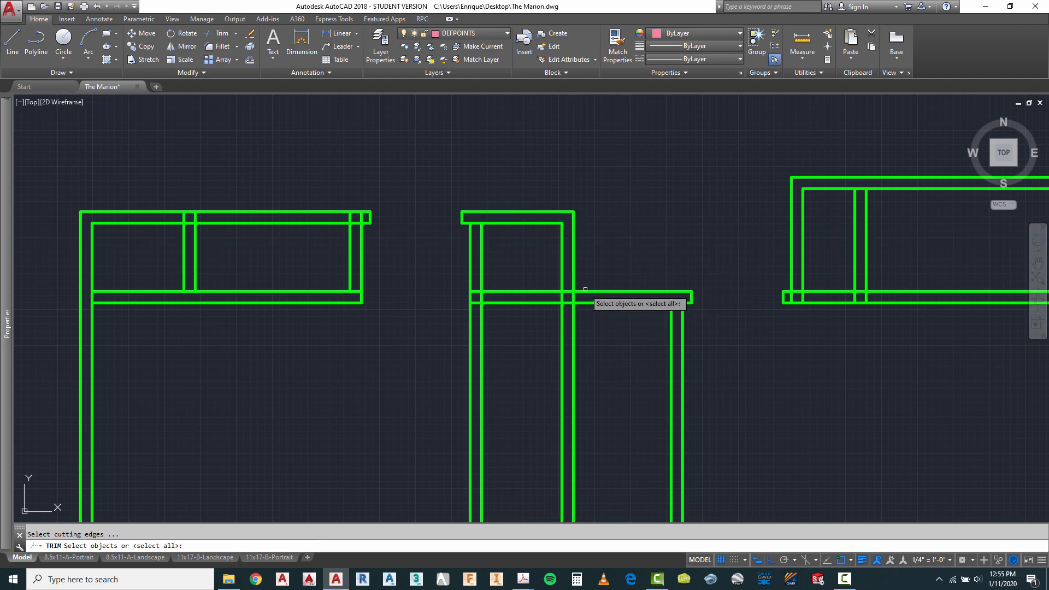
{"action": "key", "text": "Return"}
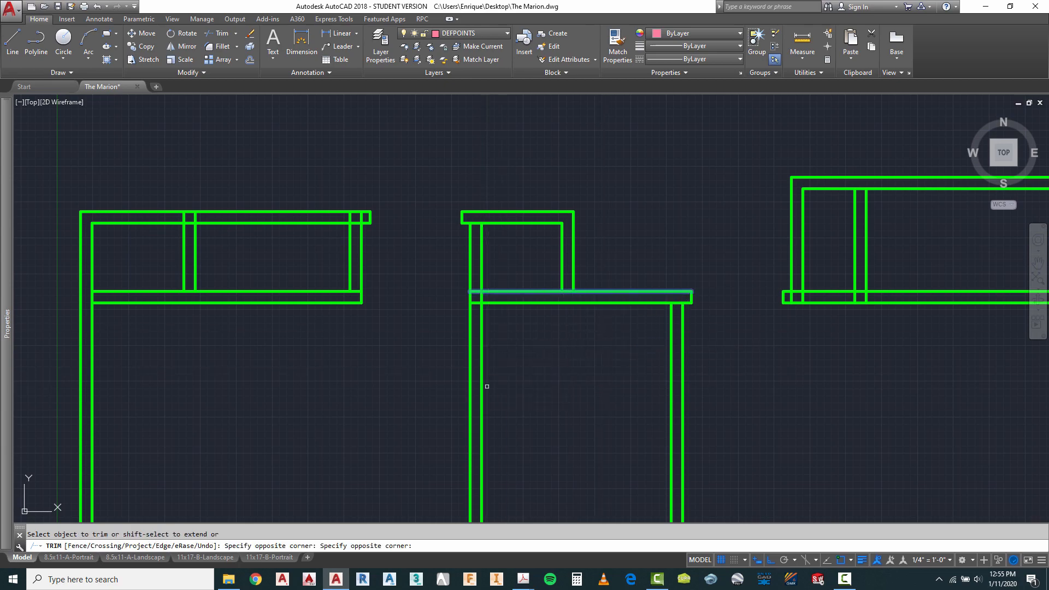
{"action": "key", "text": "Escape"}
Step: Make A-Wall-Intr the current layer
{"action": "scroll", "coordinate": [441, 188], "scroll_direction": "down", "scroll_amount": 3}
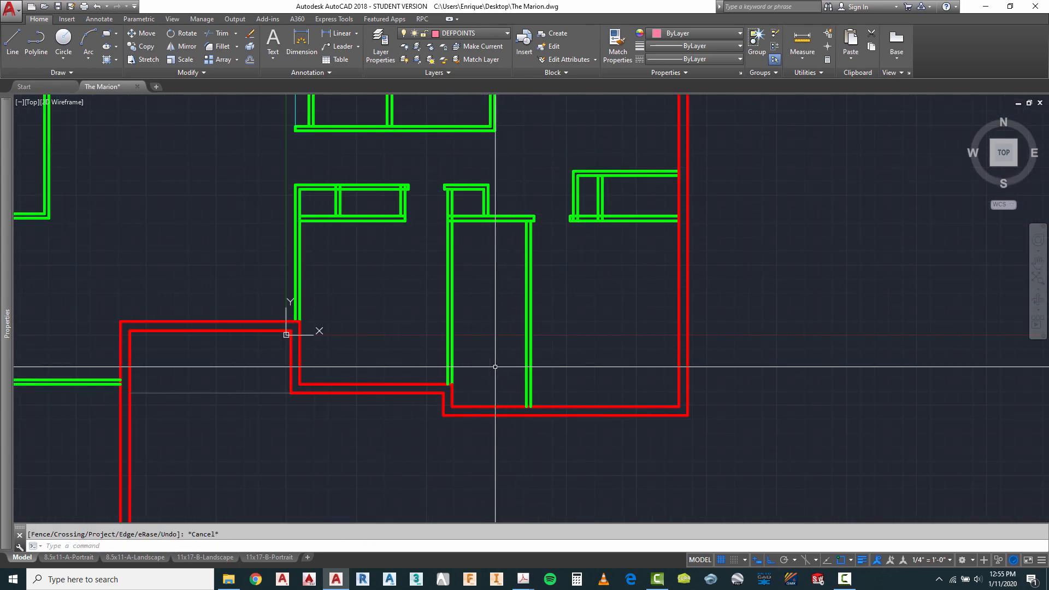
{"action": "scroll", "coordinate": [492, 339], "scroll_direction": "down", "scroll_amount": 3}
{"action": "scroll", "coordinate": [482, 290], "scroll_direction": "up", "scroll_amount": 3}
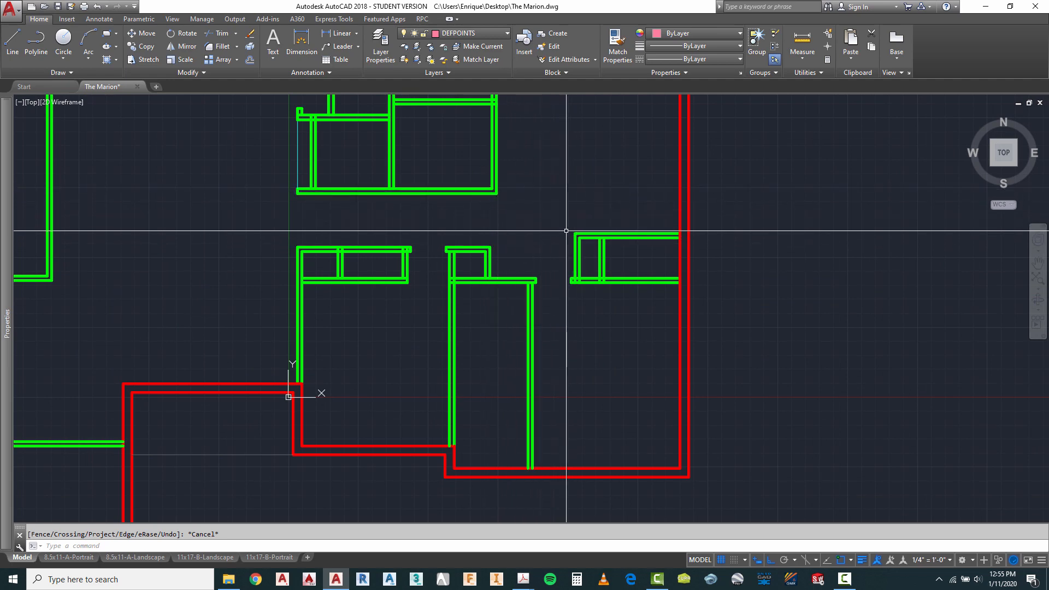
{"action": "left_click", "coordinate": [476, 32]}
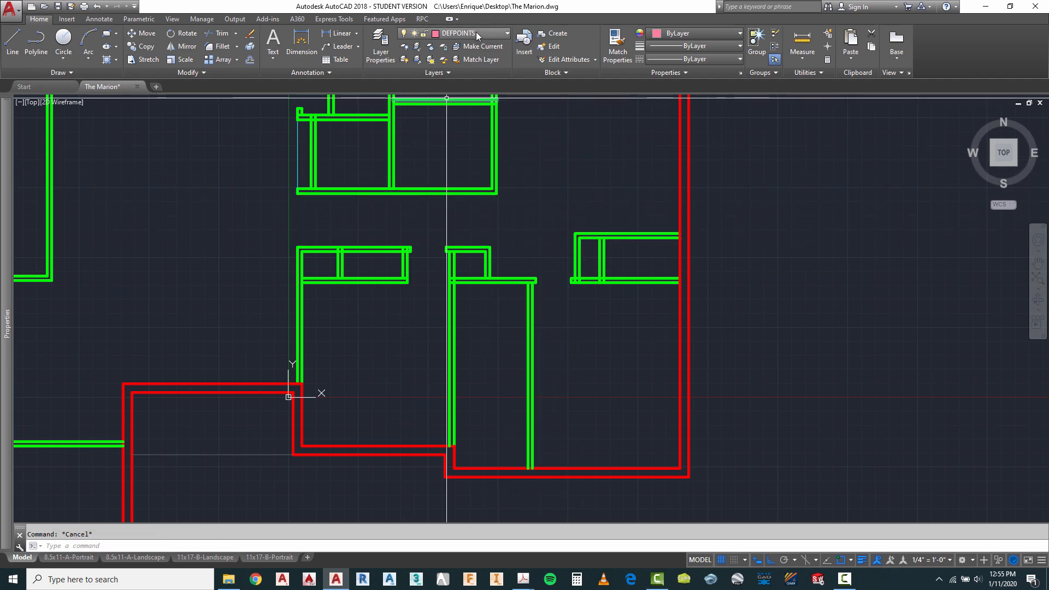
{"action": "left_click", "coordinate": [479, 111]}
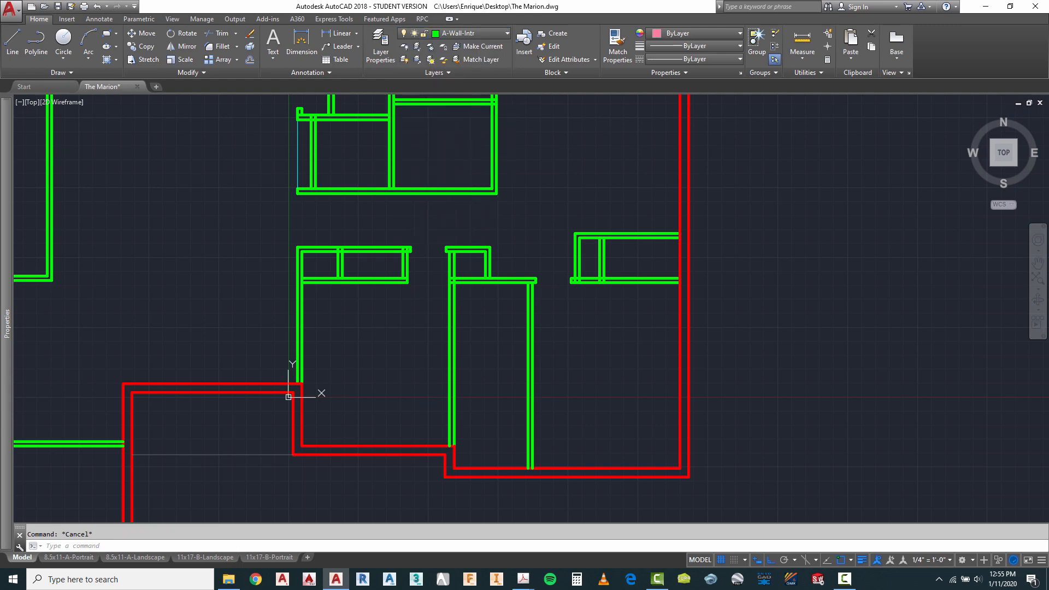
Step: Draw a diagonal wall line from the upper room's lower right corner to the upper left corner of the right-hand closet
{"action": "left_click", "coordinate": [12, 39]}
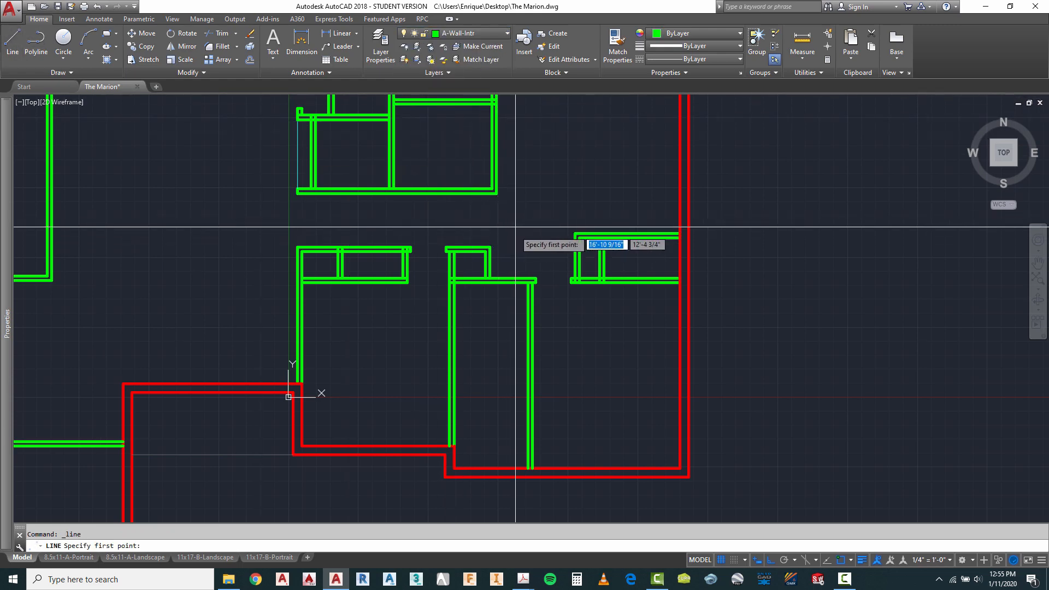
{"action": "left_click", "coordinate": [496, 195]}
{"action": "scroll", "coordinate": [574, 224], "scroll_direction": "up", "scroll_amount": 2}
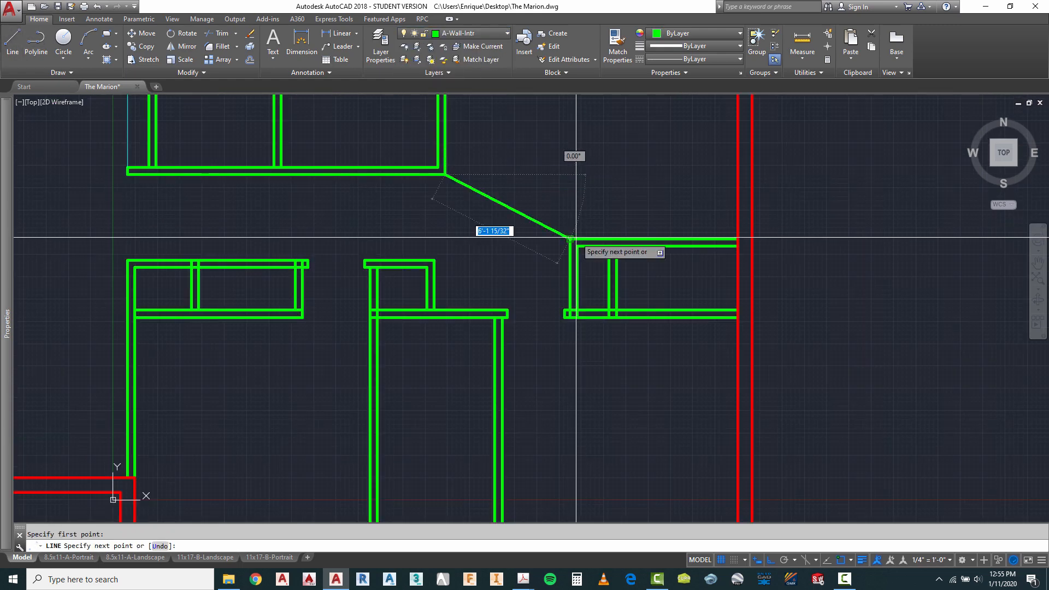
{"action": "left_click", "coordinate": [574, 234]}
{"action": "key", "text": "Escape"}
{"action": "key", "text": "Escape"}
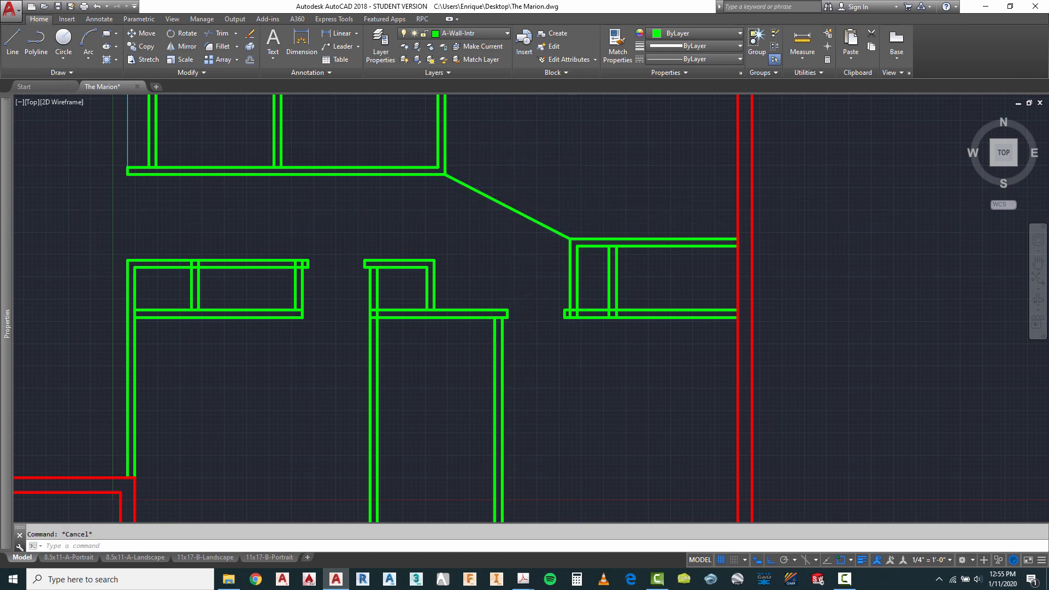
Step: Offset the diagonal wall line 4" toward the upper right to give the wall its thickness
{"action": "scroll", "coordinate": [525, 302], "scroll_direction": "down", "scroll_amount": 4}
{"action": "scroll", "coordinate": [512, 301], "scroll_direction": "up", "scroll_amount": 4}
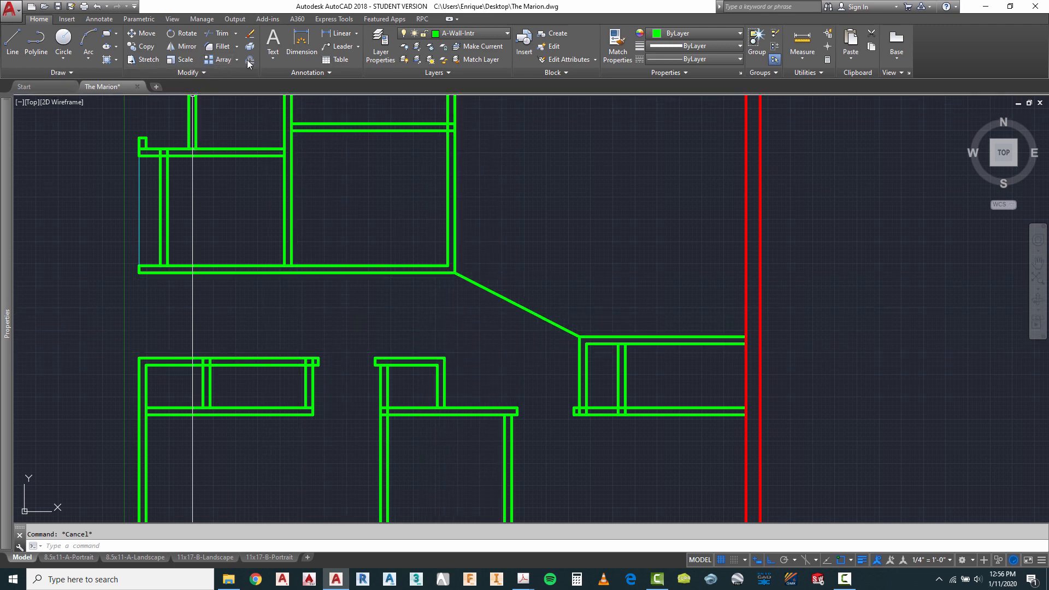
{"action": "left_click", "coordinate": [499, 293]}
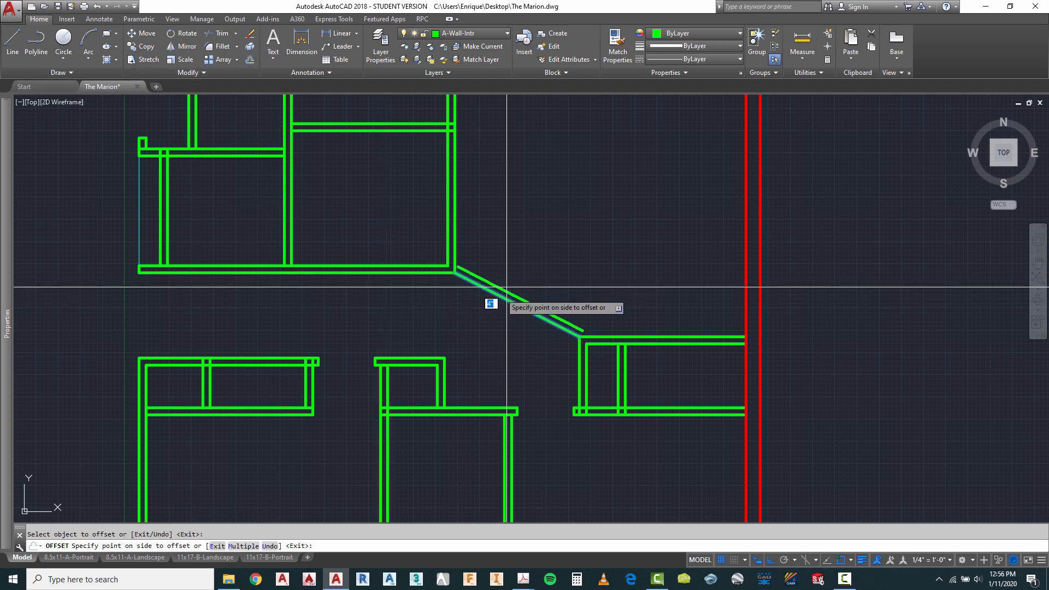
{"action": "left_click", "coordinate": [499, 288]}
{"action": "key", "text": "Escape"}
Step: Fillet the offset diagonal line at zero radius to the upper room's outer right wall line and the right-hand closet's top line
{"action": "scroll", "coordinate": [468, 305], "scroll_direction": "up", "scroll_amount": 2}
{"action": "type", "text": "f"}
{"action": "key", "text": "Return"}
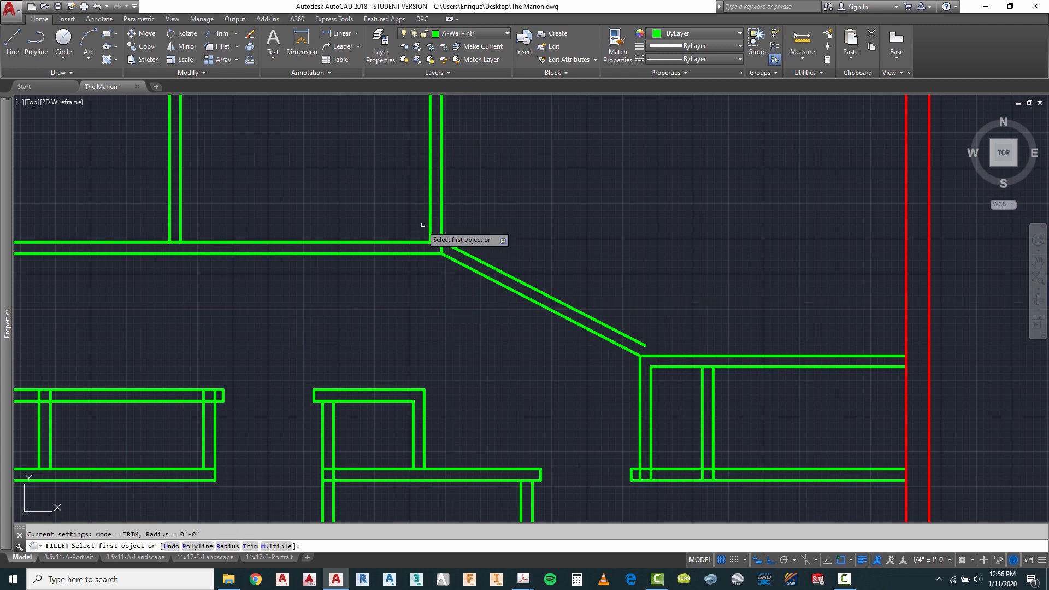
{"action": "left_click", "coordinate": [442, 218]}
{"action": "left_click", "coordinate": [460, 251]}
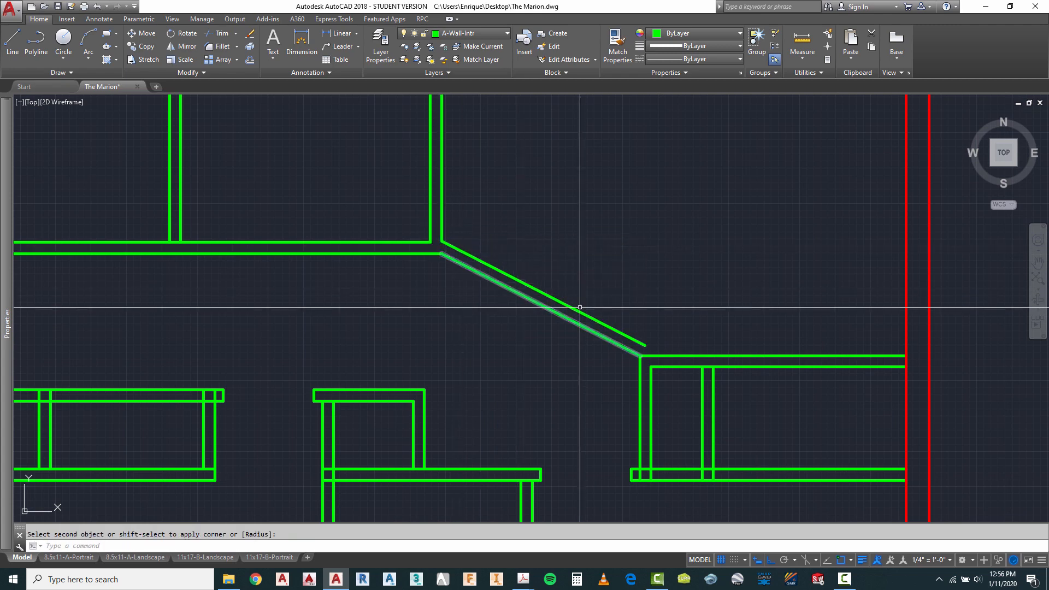
{"action": "key", "text": "Escape"}
{"action": "key", "text": "Return"}
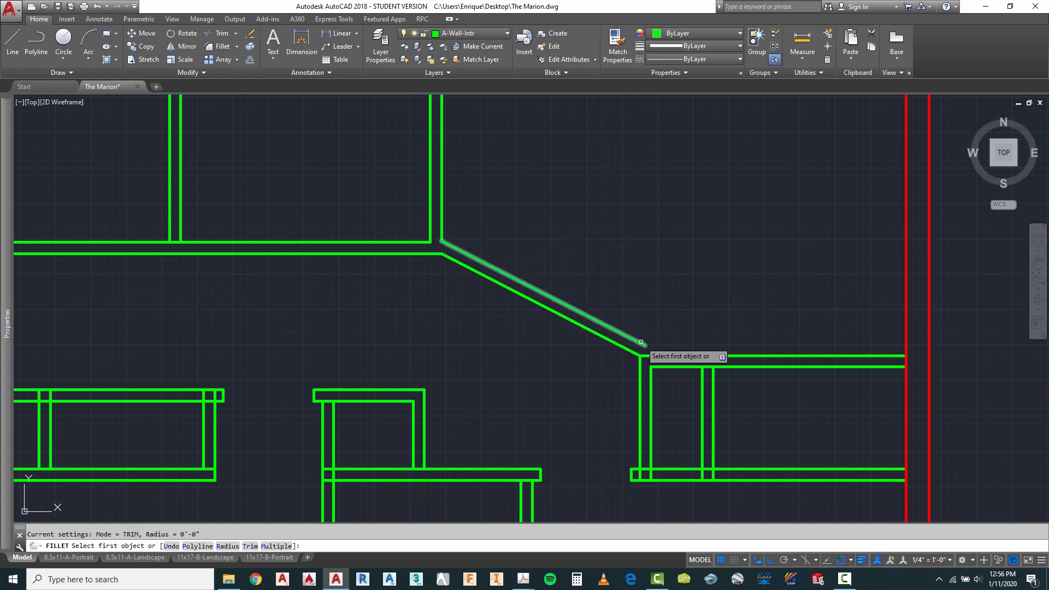
{"action": "left_click", "coordinate": [641, 342]}
{"action": "key", "text": "Escape"}
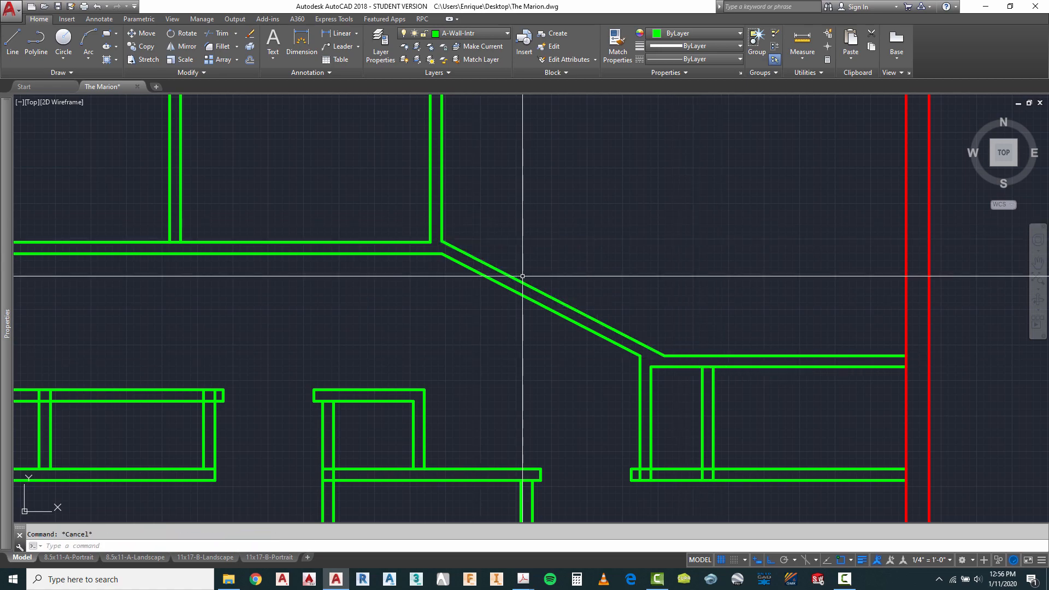
Step: Switch to the Marion Red Lines PDF in Acrobat to check the bathroom layout between Bedrooms 2 and 3, and return to the AutoCAD drawing
{"action": "scroll", "coordinate": [522, 273], "scroll_direction": "down", "scroll_amount": 2}
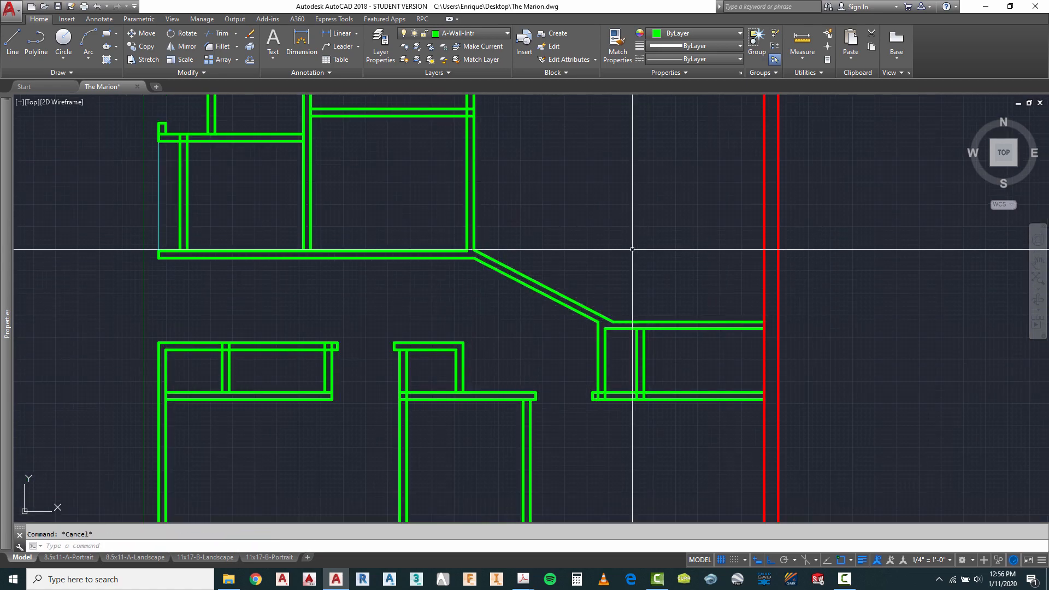
{"action": "scroll", "coordinate": [649, 285], "scroll_direction": "down", "scroll_amount": 1}
{"action": "scroll", "coordinate": [649, 286], "scroll_direction": "down", "scroll_amount": 2}
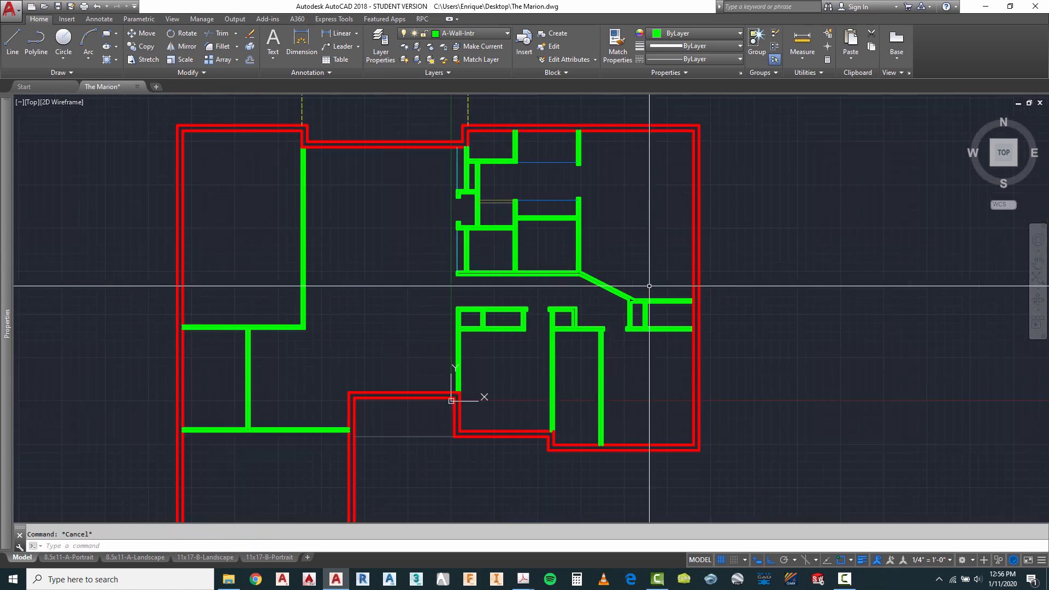
{"action": "scroll", "coordinate": [569, 227], "scroll_direction": "up", "scroll_amount": 2}
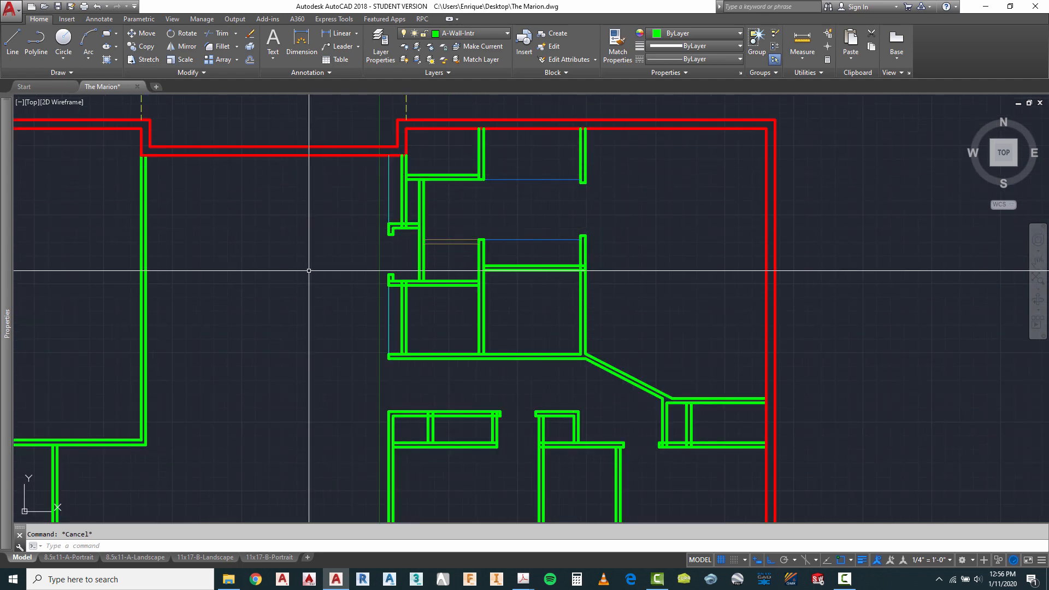
{"action": "scroll", "coordinate": [413, 224], "scroll_direction": "down", "scroll_amount": 2}
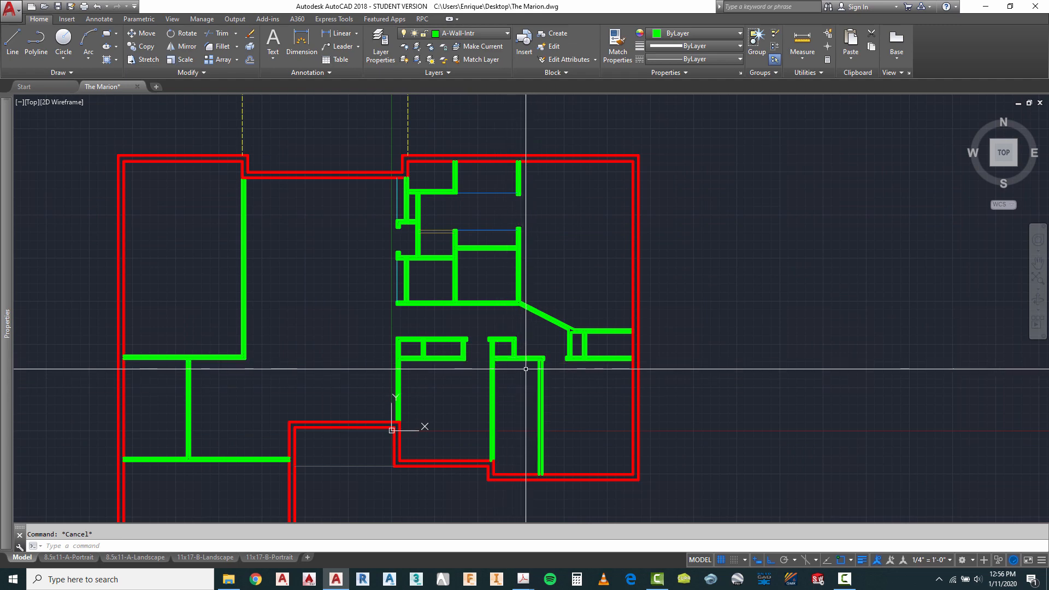
{"action": "scroll", "coordinate": [537, 443], "scroll_direction": "up", "scroll_amount": 2}
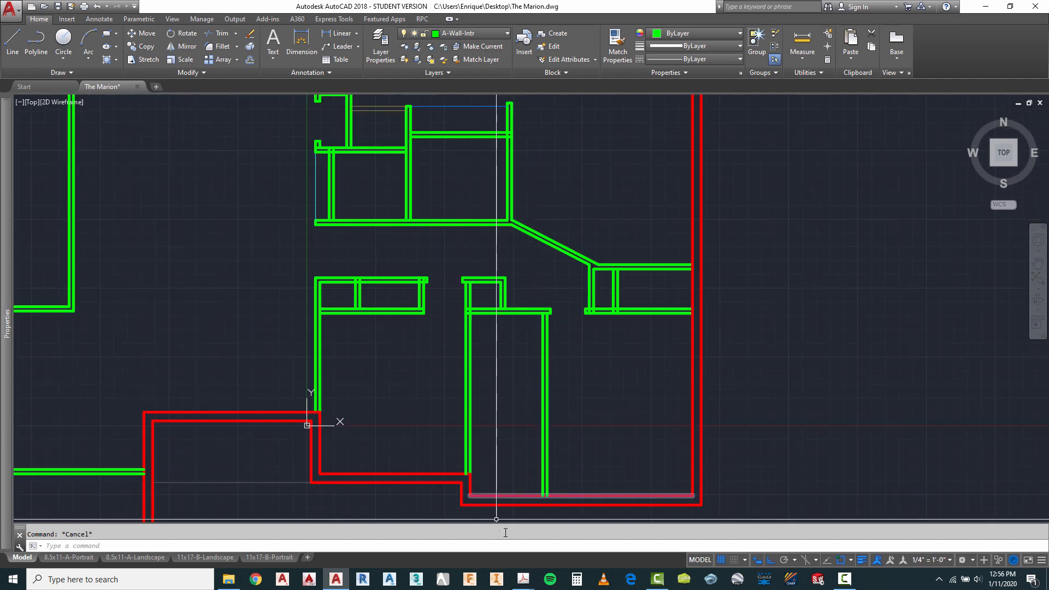
{"action": "mouse_move", "coordinate": [523, 578]}
{"action": "left_click", "coordinate": [525, 533]}
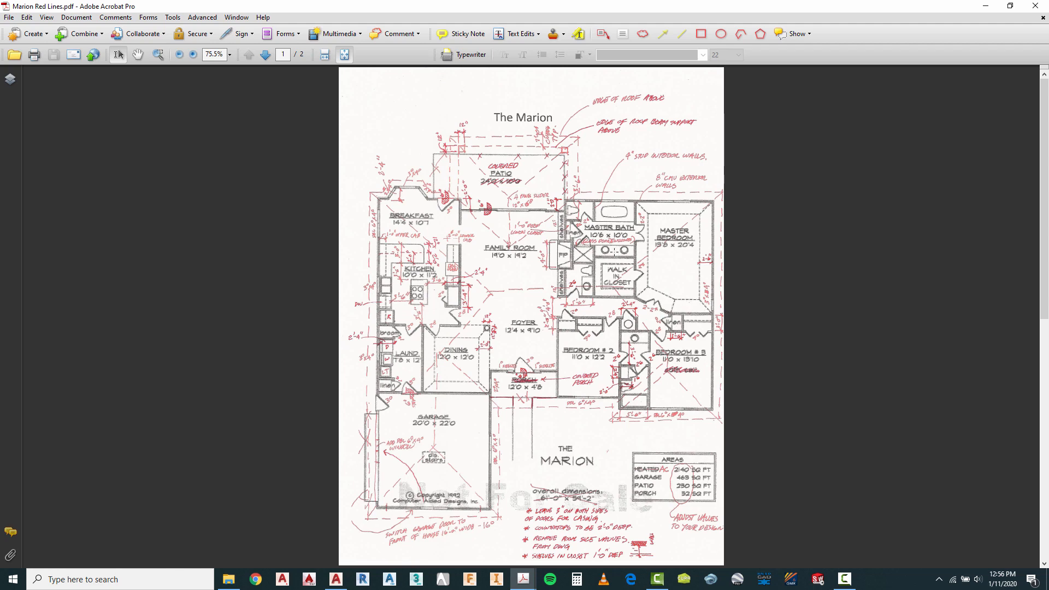
{"action": "left_click", "coordinate": [335, 583]}
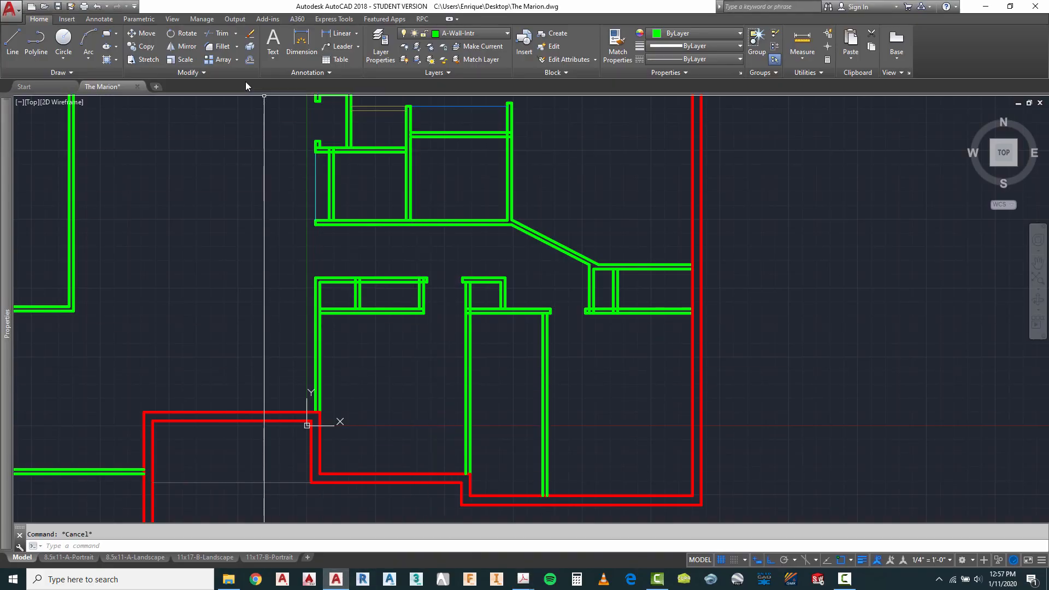
{"action": "type", "text": "2"}
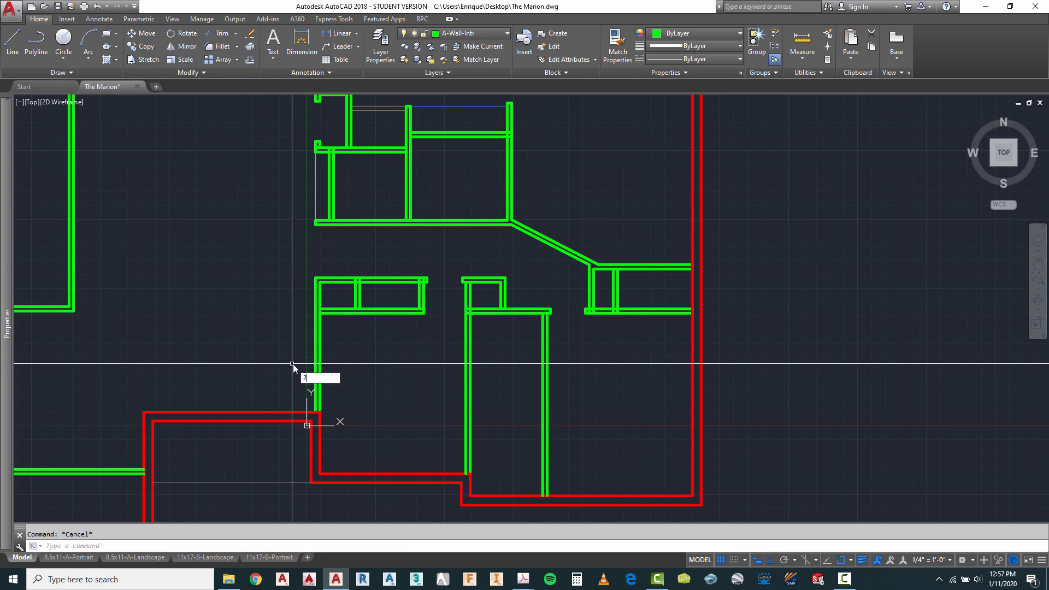
{"action": "key", "text": "Return"}
{"action": "key", "text": "Escape"}
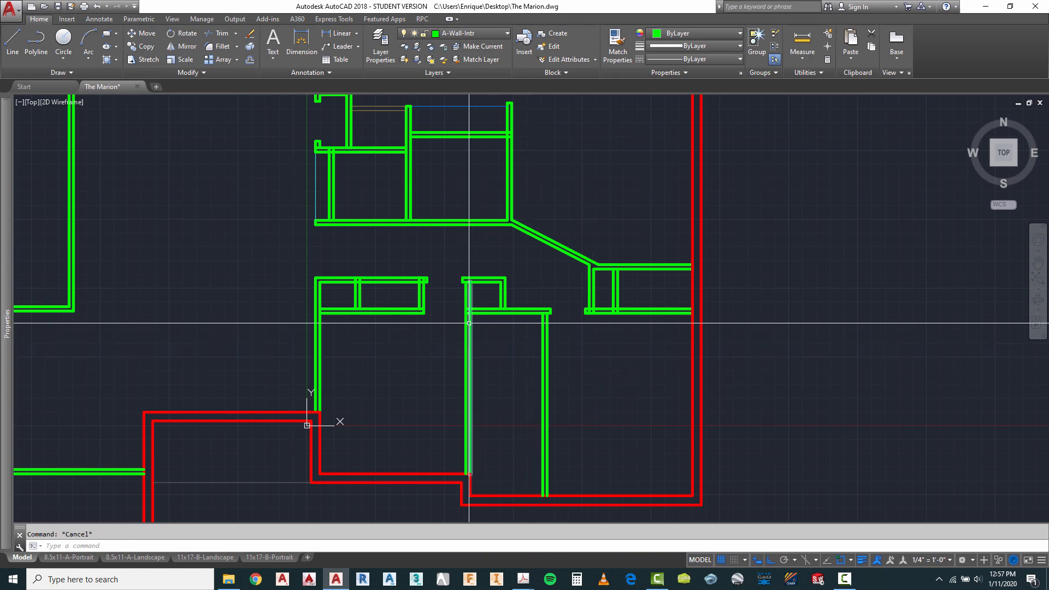
Step: Offset the lower line of the top wall of the bathroom between Bedrooms 2 and 3 downward by 2' for the counter edge
{"action": "type", "text": "o"}
{"action": "key", "text": "Return"}
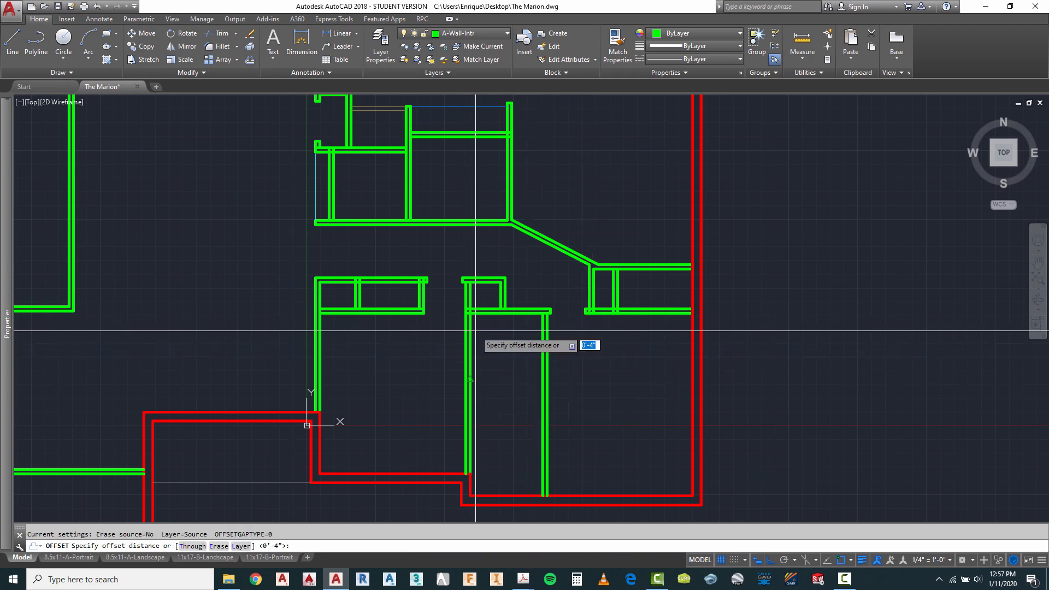
{"action": "type", "text": "2"}
{"action": "key", "text": "Return"}
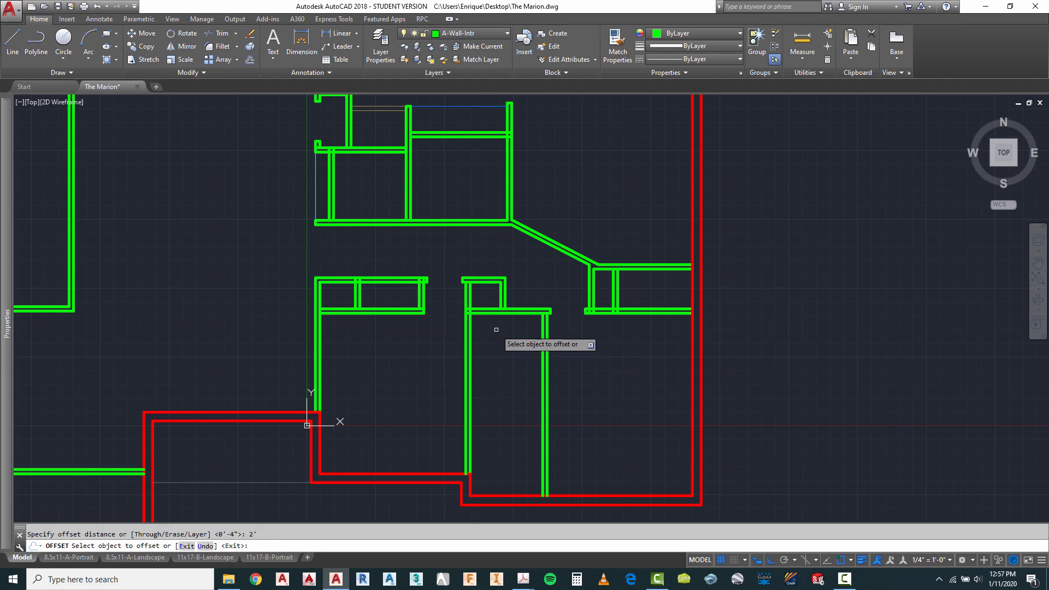
{"action": "left_click", "coordinate": [494, 313]}
{"action": "left_click", "coordinate": [488, 358]}
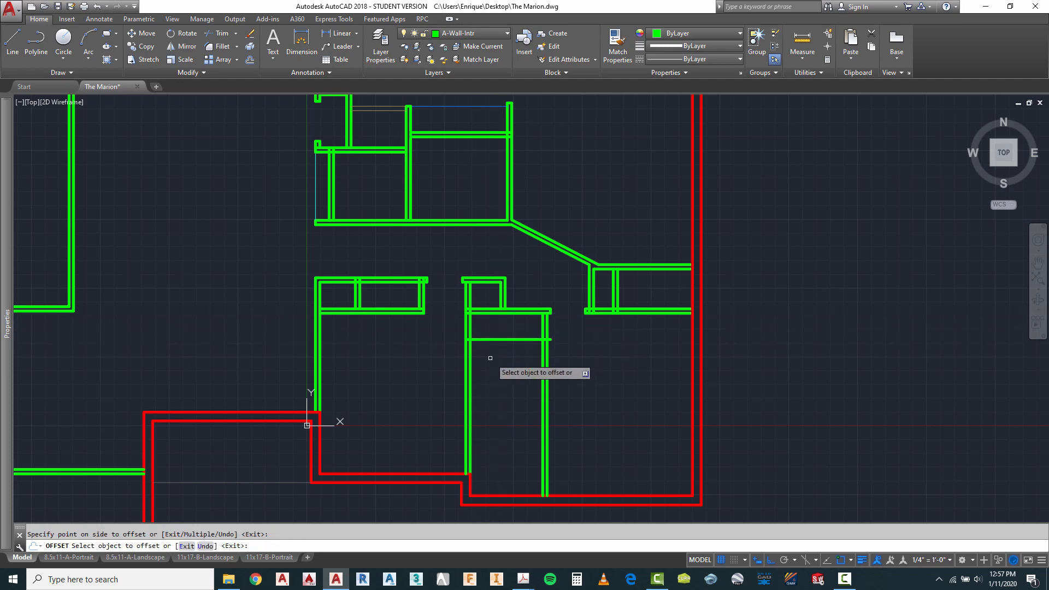
{"action": "scroll", "coordinate": [486, 353], "scroll_direction": "up", "scroll_amount": 4}
{"action": "key", "text": "Escape"}
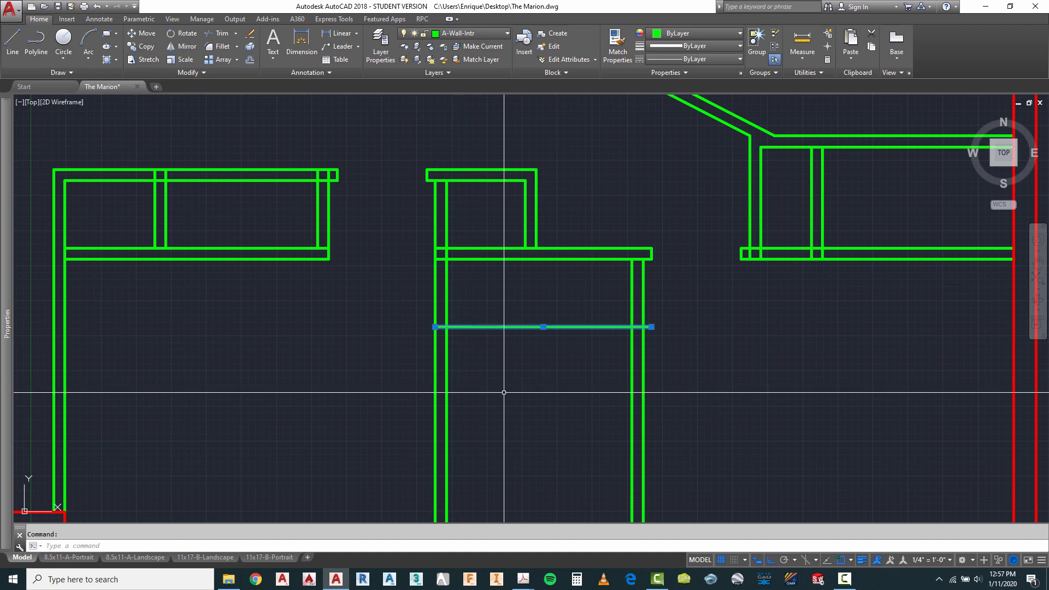
Step: Offset the bathroom's counter edge line 3'6" downward to locate the next horizontal wall
{"action": "scroll", "coordinate": [505, 309], "scroll_direction": "down", "scroll_amount": 2}
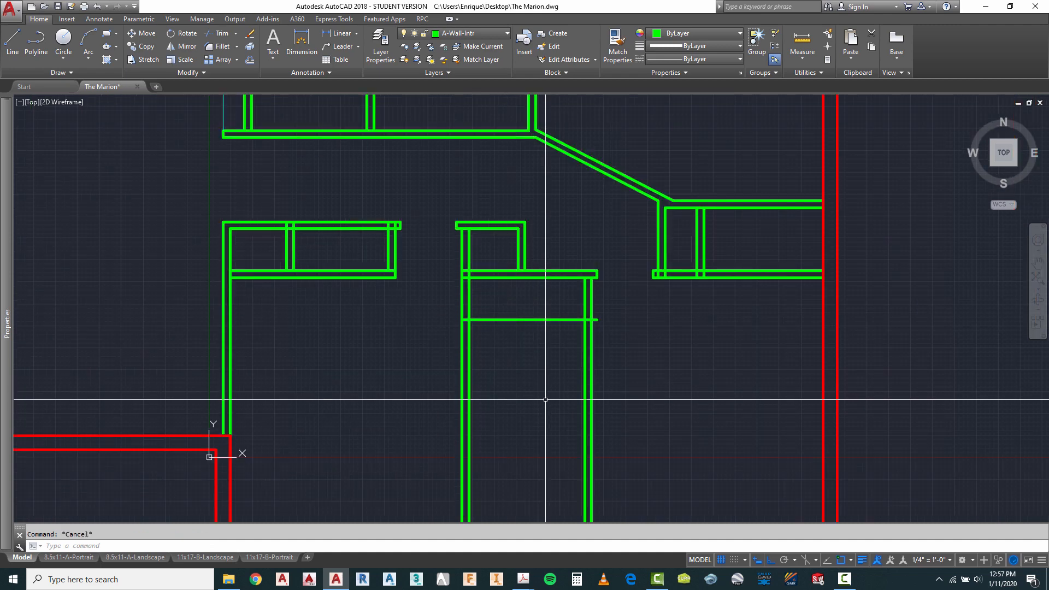
{"action": "type", "text": "o"}
{"action": "key", "text": "Return"}
{"action": "type", "text": "3'6"}
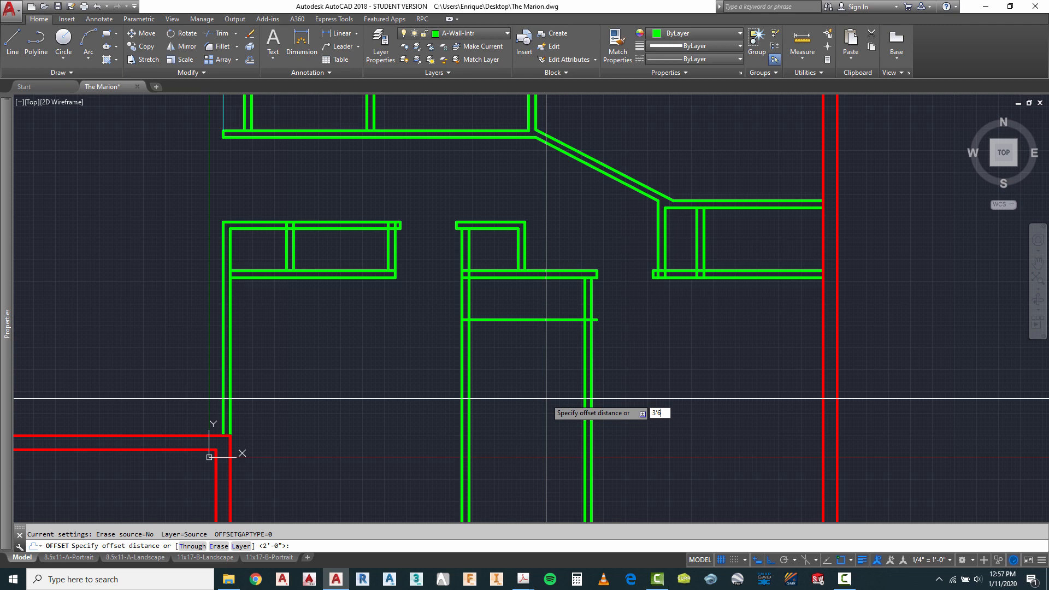
{"action": "key", "text": "Return"}
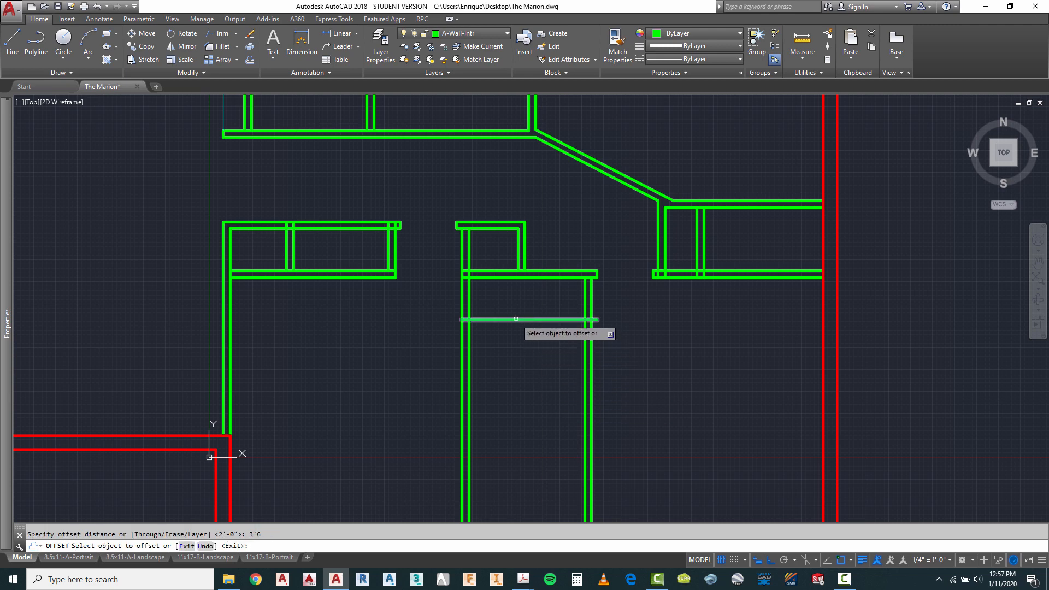
{"action": "left_click", "coordinate": [526, 320]}
{"action": "left_click", "coordinate": [526, 355]}
{"action": "key", "text": "Escape"}
Step: Offset the lowest horizontal line in the bathroom 4" downward to give the wall its thickness
{"action": "type", "text": "o"}
{"action": "key", "text": "Return"}
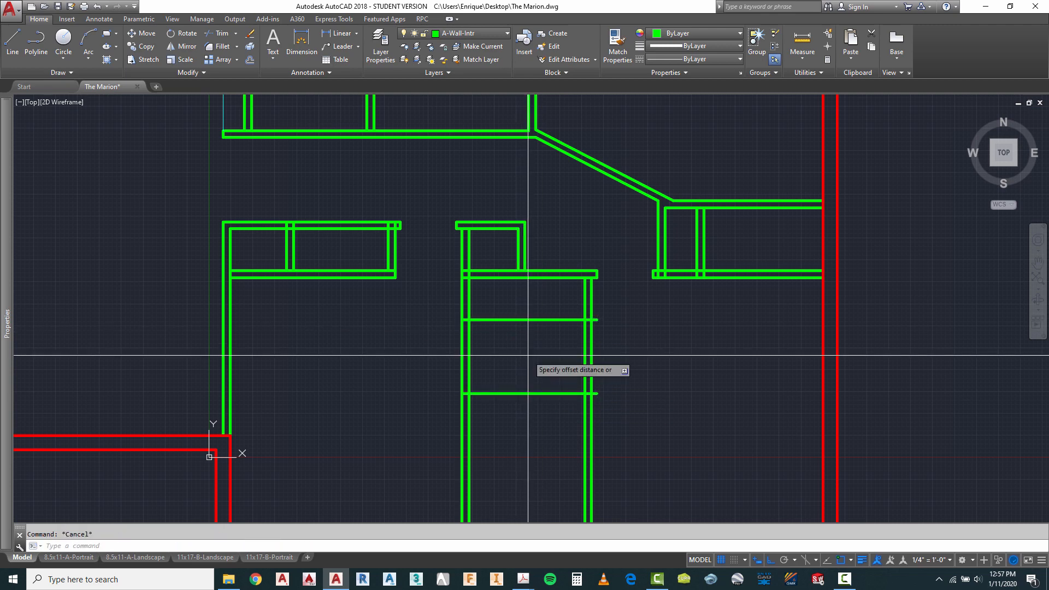
{"action": "type", "text": "4"}
{"action": "key", "text": "Return"}
{"action": "left_click", "coordinate": [525, 393]}
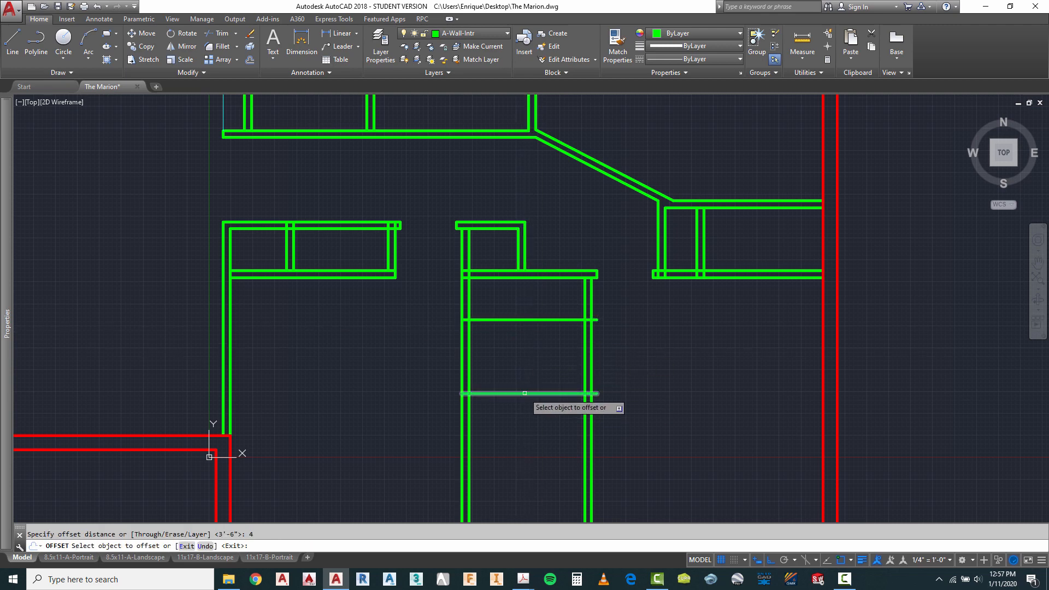
{"action": "left_click", "coordinate": [525, 425]}
{"action": "scroll", "coordinate": [516, 438], "scroll_direction": "up", "scroll_amount": 2}
{"action": "key", "text": "Escape"}
Step: Trim both ends of the two new horizontal wall lines to the inner faces of the bathroom's side walls
{"action": "type", "text": "t"}
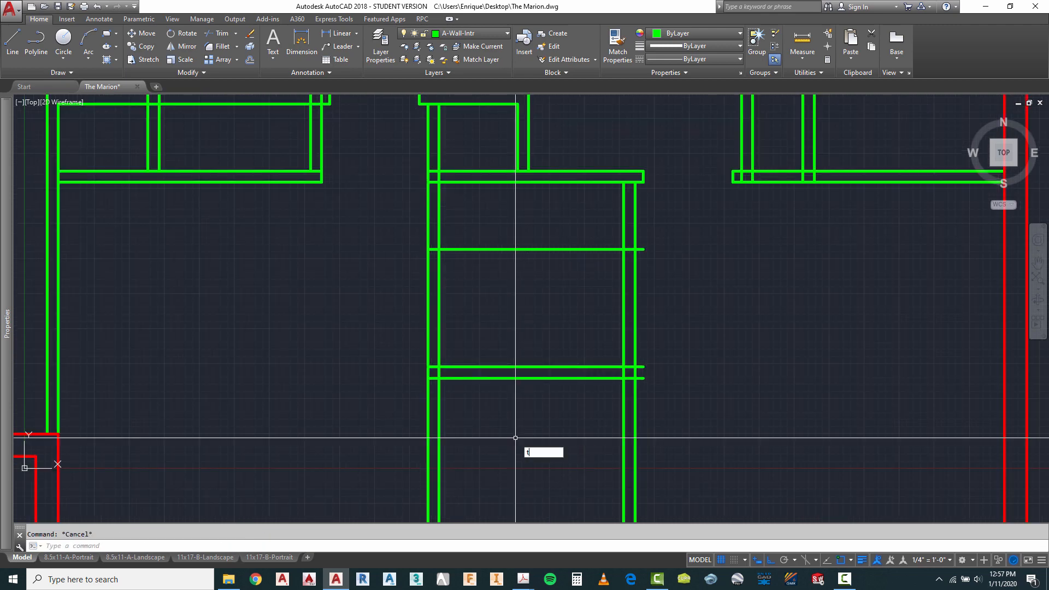
{"action": "type", "text": "s or"}
{"action": "key", "text": "Return"}
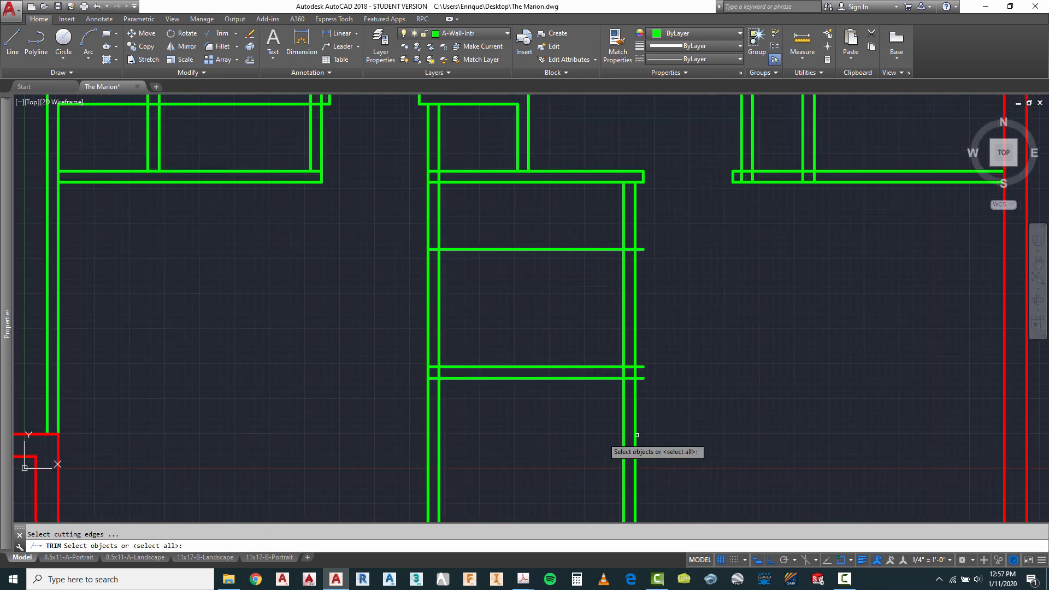
{"action": "left_click", "coordinate": [629, 389]}
{"action": "left_click", "coordinate": [441, 402]}
{"action": "scroll", "coordinate": [430, 389], "scroll_direction": "up", "scroll_amount": 4}
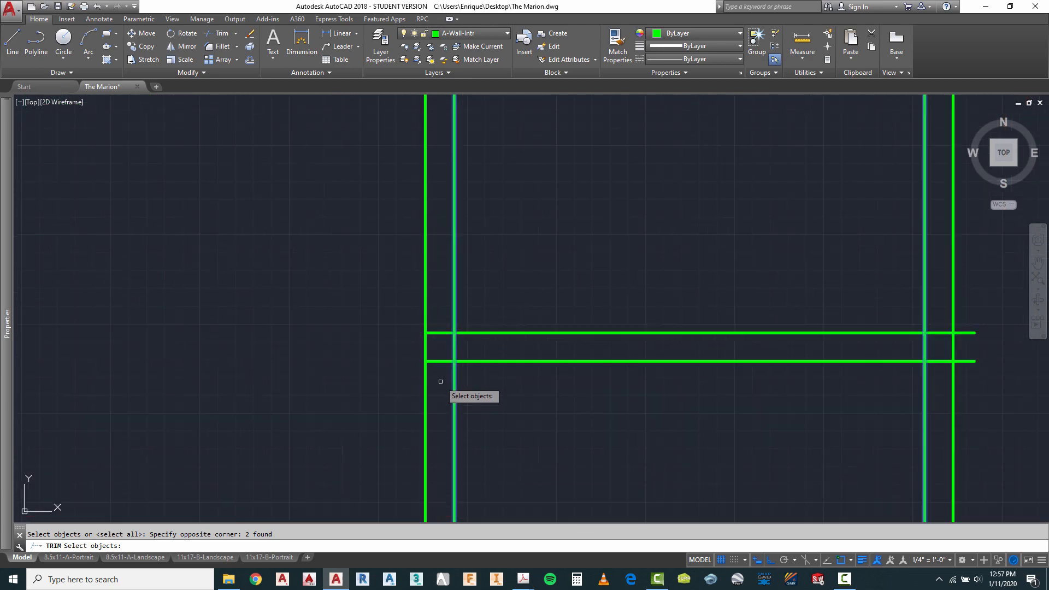
{"action": "key", "text": "Return"}
{"action": "left_click", "coordinate": [440, 381]}
{"action": "left_click", "coordinate": [432, 341]}
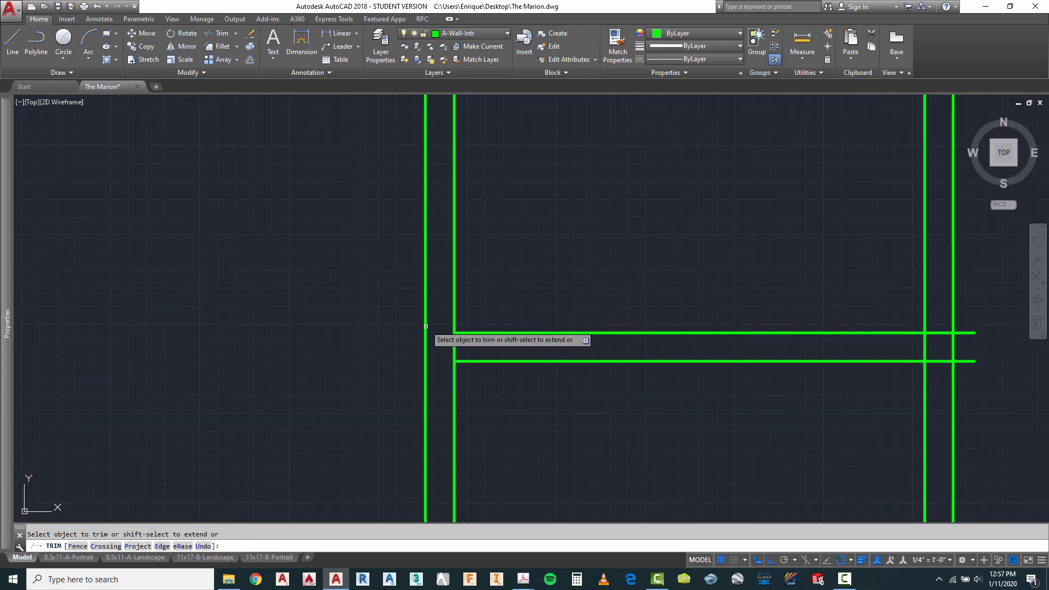
{"action": "left_click", "coordinate": [1005, 370]}
{"action": "left_click", "coordinate": [974, 337]}
{"action": "scroll", "coordinate": [459, 325], "scroll_direction": "down", "scroll_amount": 3}
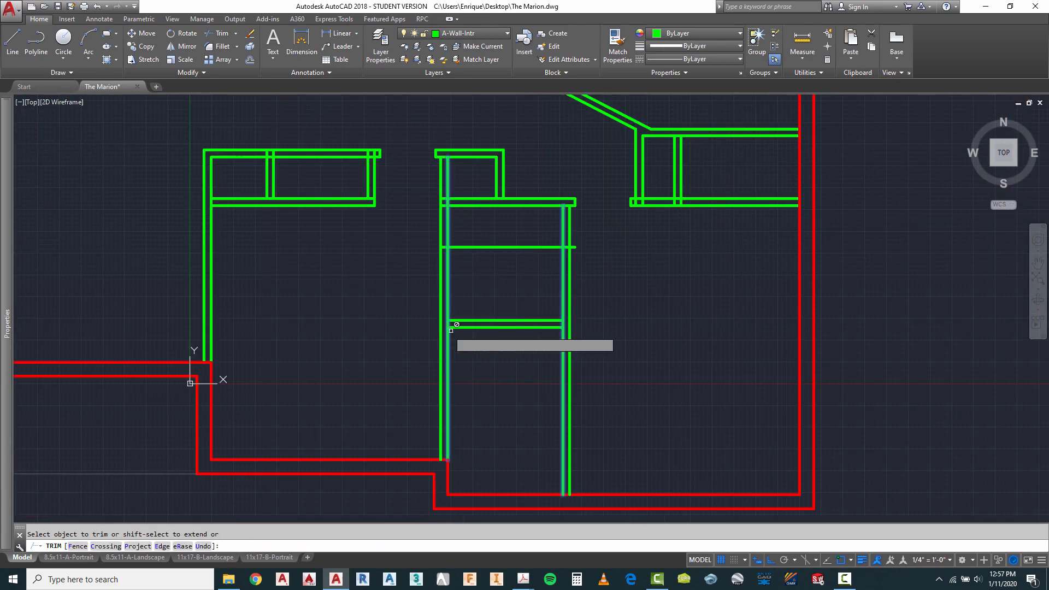
{"action": "key", "text": "Escape"}
Step: Trim both ends of the counter edge line to the inner faces of the bathroom's side walls
{"action": "scroll", "coordinate": [468, 284], "scroll_direction": "up", "scroll_amount": 4}
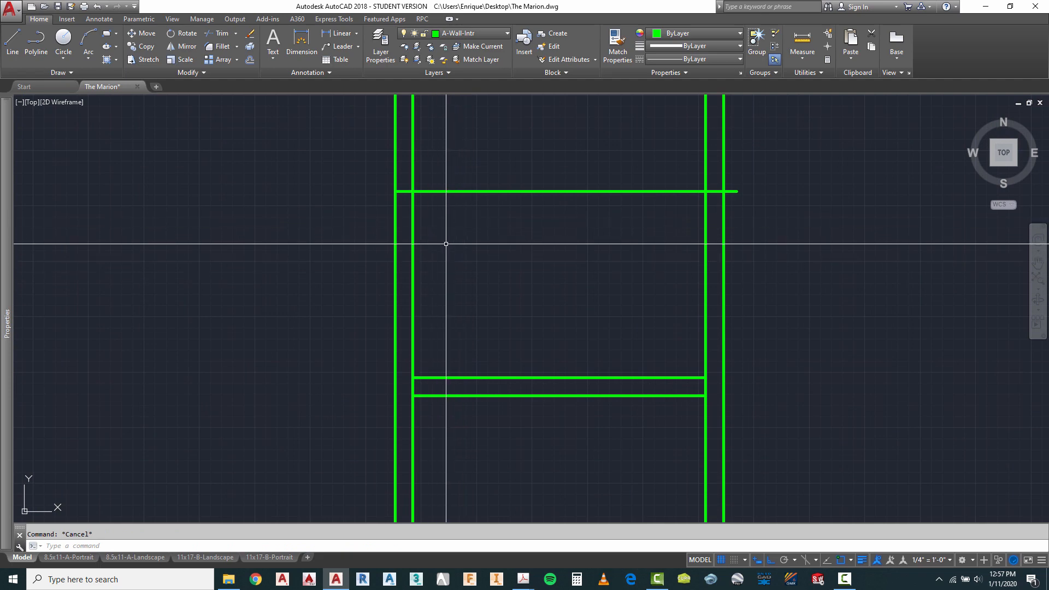
{"action": "type", "text": "tr"}
{"action": "key", "text": "Return"}
{"action": "left_click", "coordinate": [713, 230]}
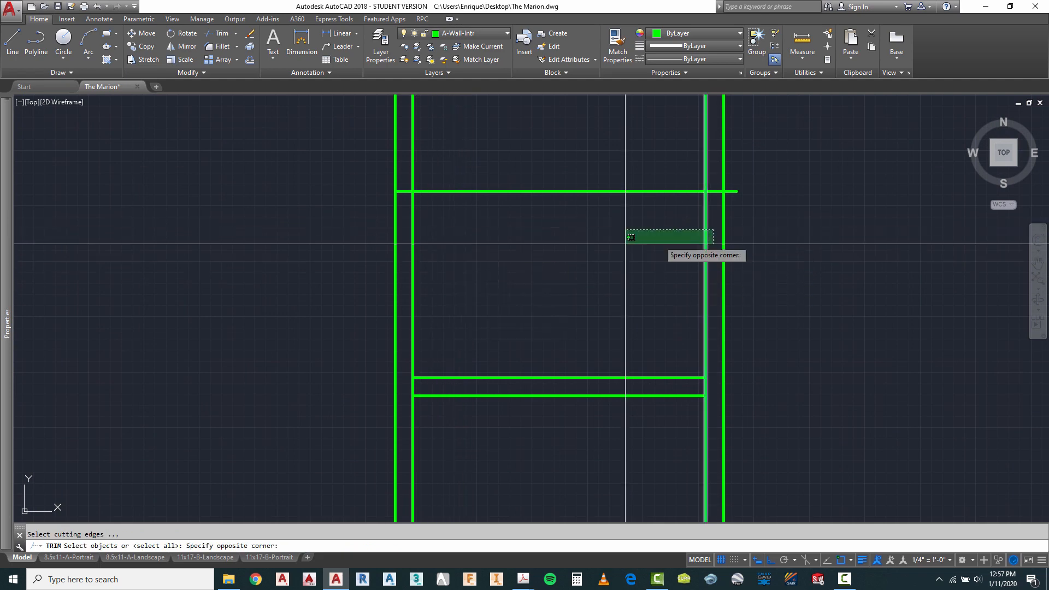
{"action": "left_click", "coordinate": [412, 271]}
{"action": "key", "text": "Return"}
{"action": "left_click", "coordinate": [404, 191]}
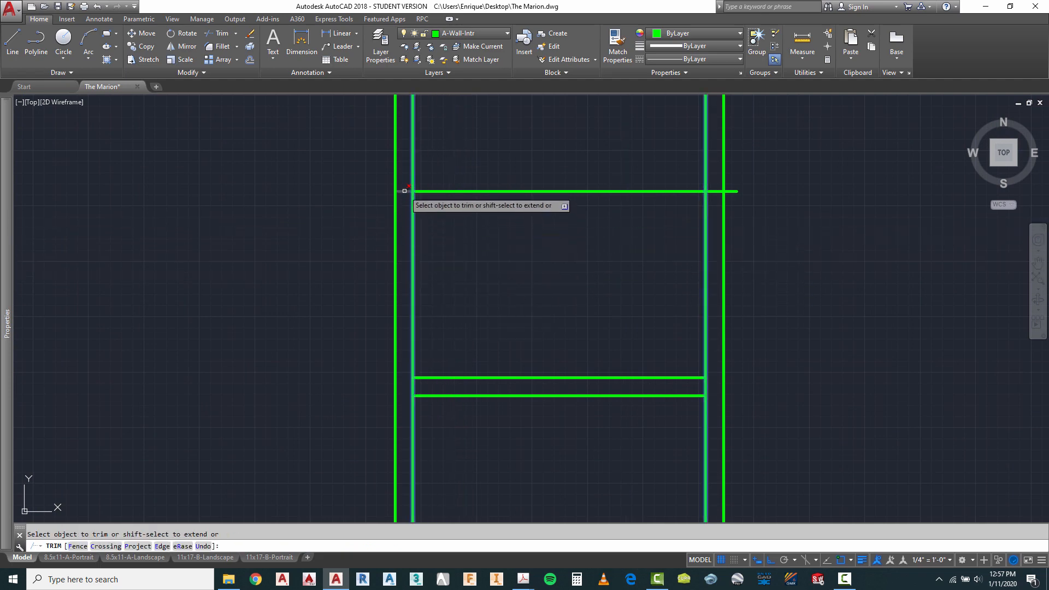
{"action": "left_click", "coordinate": [717, 192]}
{"action": "key", "text": "Escape"}
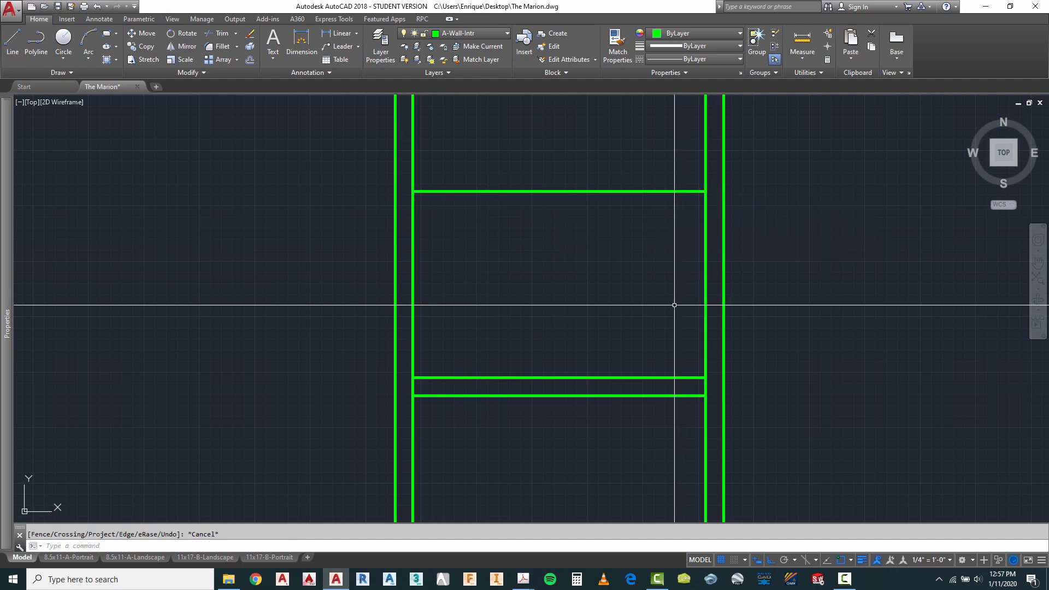
Step: Move the bathroom's counter edge line to the A-Case-Coun layer
{"action": "scroll", "coordinate": [607, 232], "scroll_direction": "down", "scroll_amount": 2}
{"action": "left_click", "coordinate": [604, 216]}
{"action": "left_click", "coordinate": [586, 249]}
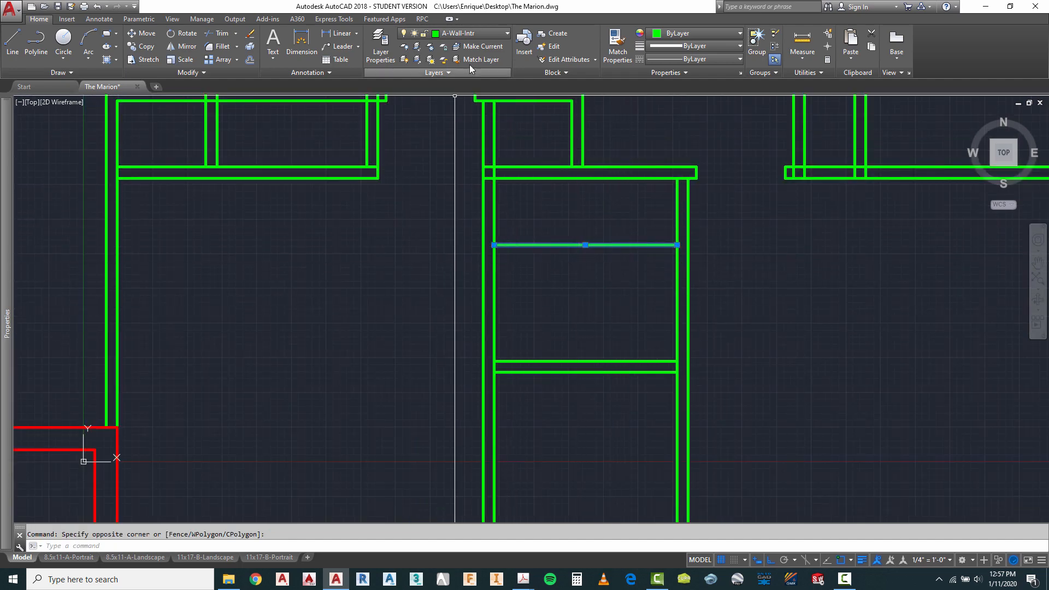
{"action": "left_click", "coordinate": [482, 34]}
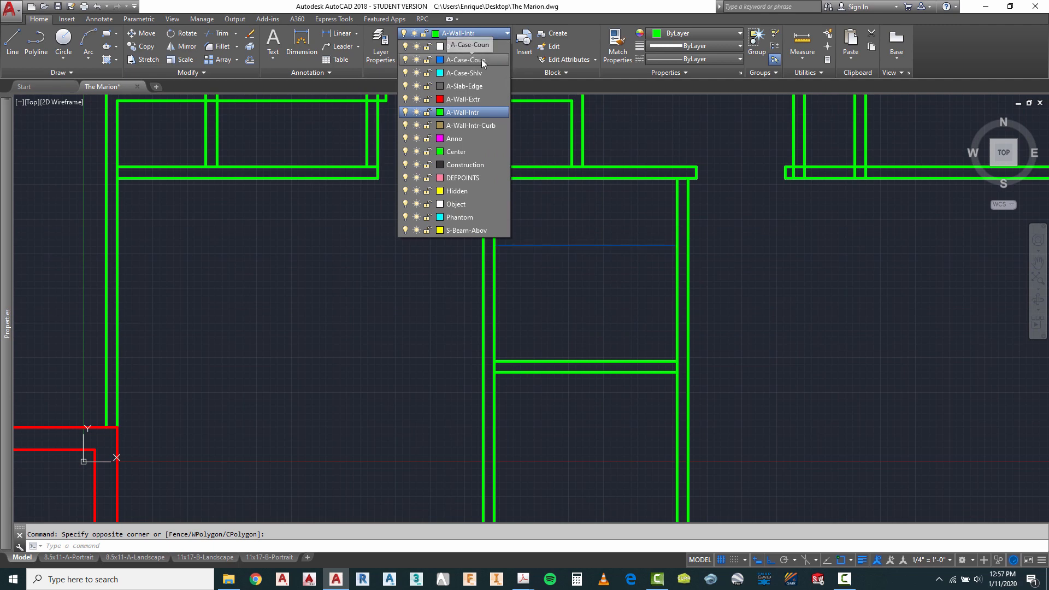
{"action": "left_click", "coordinate": [481, 59]}
{"action": "key", "text": "Escape"}
{"action": "scroll", "coordinate": [655, 306], "scroll_direction": "down", "scroll_amount": 1}
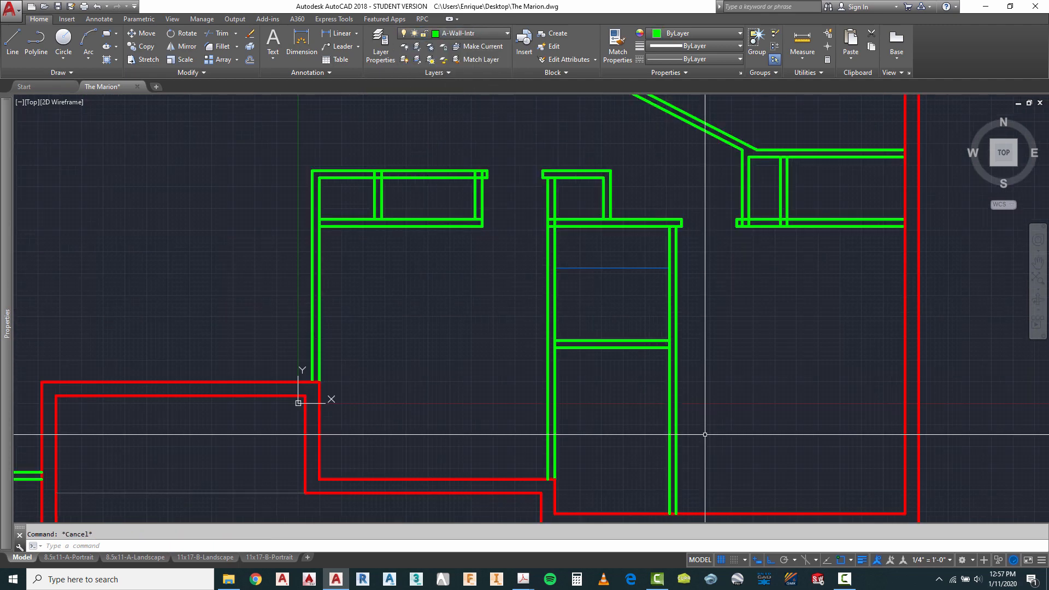
{"action": "scroll", "coordinate": [683, 279], "scroll_direction": "down", "scroll_amount": 2}
{"action": "scroll", "coordinate": [586, 387], "scroll_direction": "down", "scroll_amount": 2}
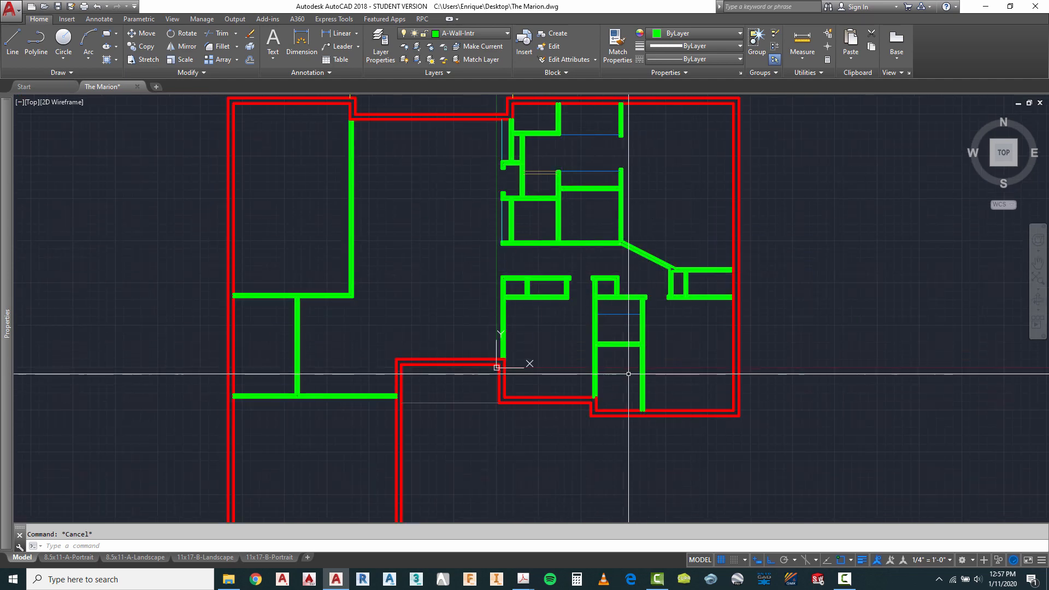
Step: Compare the floor plan drawing with the Marion Red Lines PDF, checking the wall layout and dimensions still missing around the kitchen and laundry
{"action": "scroll", "coordinate": [610, 363], "scroll_direction": "up", "scroll_amount": 4}
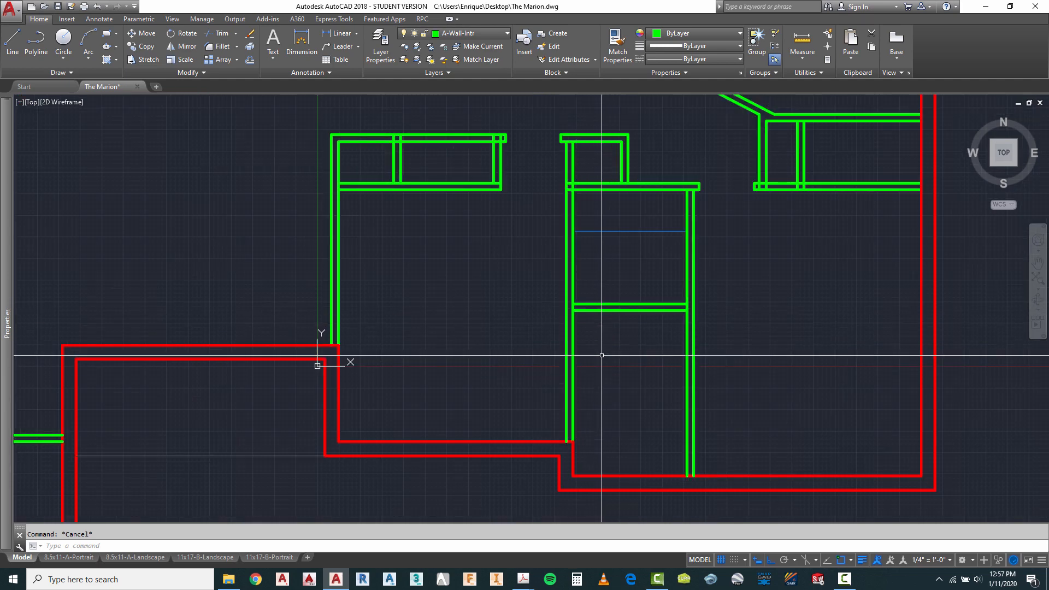
{"action": "mouse_move", "coordinate": [523, 578]}
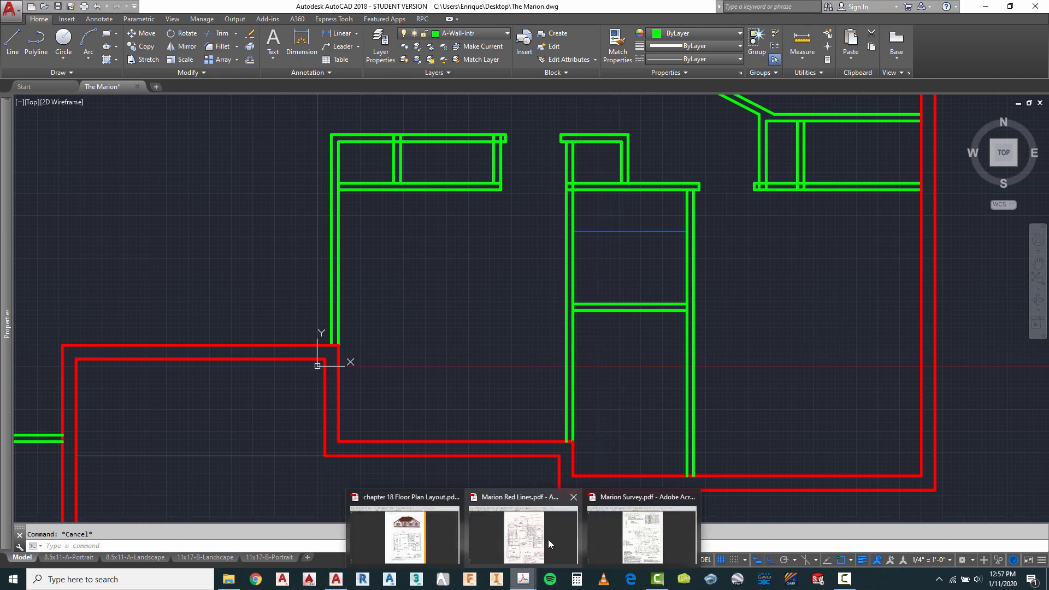
{"action": "left_click", "coordinate": [549, 539]}
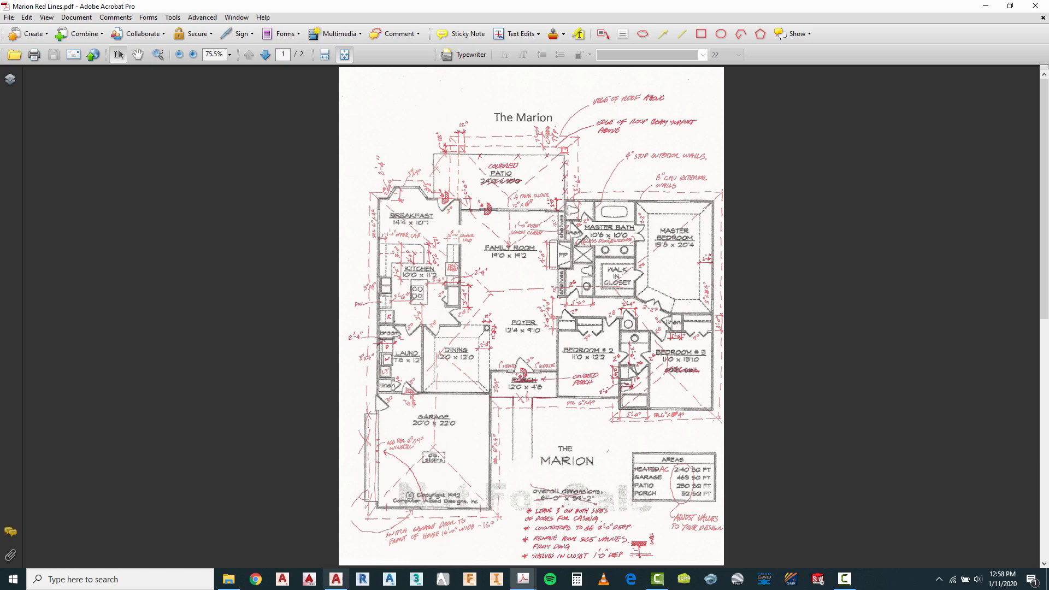
{"action": "left_click", "coordinate": [336, 579]}
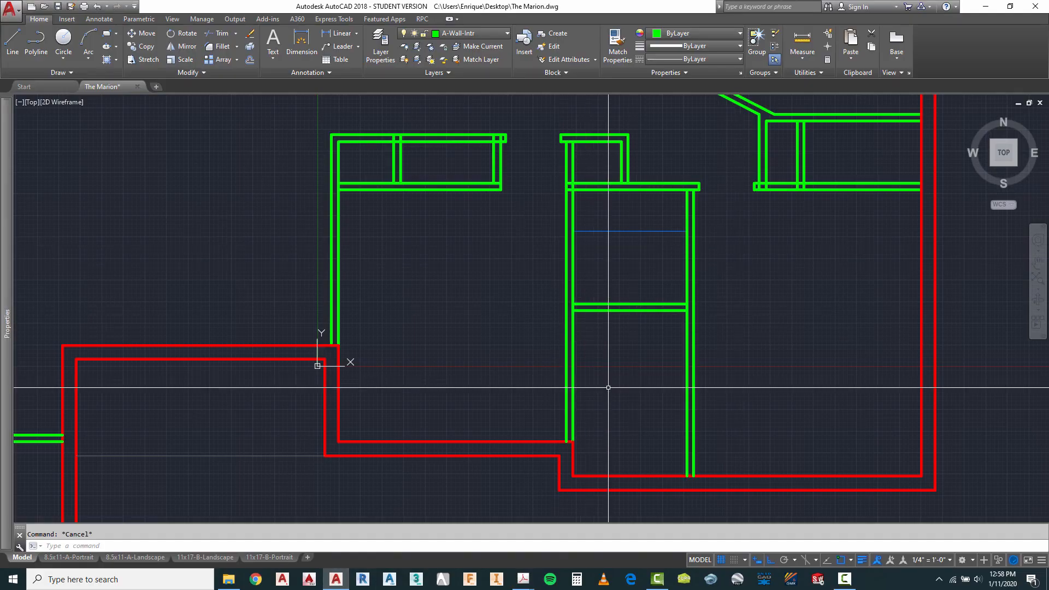
{"action": "scroll", "coordinate": [625, 307], "scroll_direction": "down", "scroll_amount": 2}
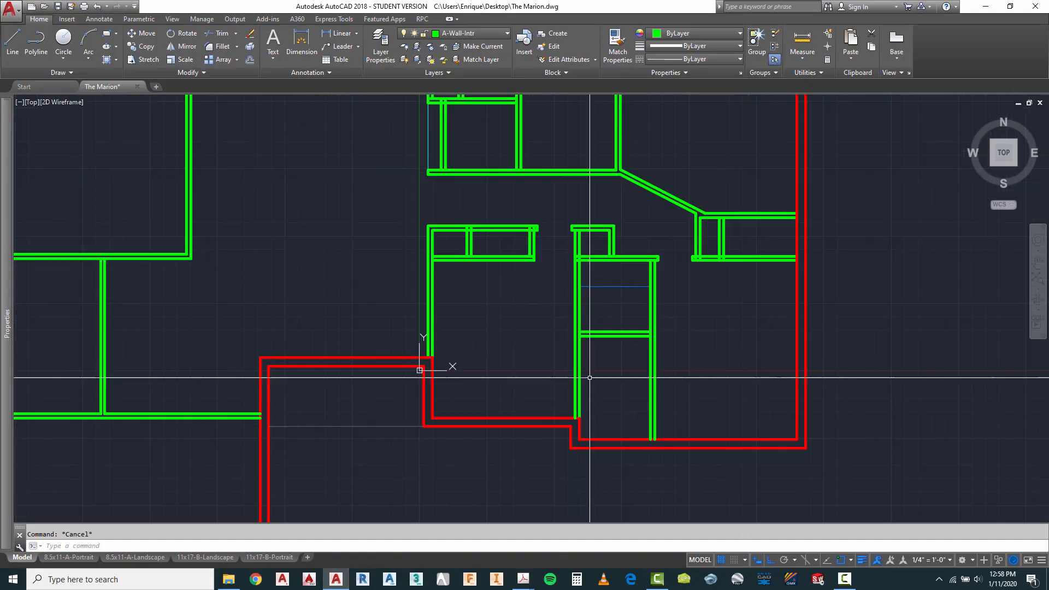
{"action": "scroll", "coordinate": [453, 347], "scroll_direction": "down", "scroll_amount": 2}
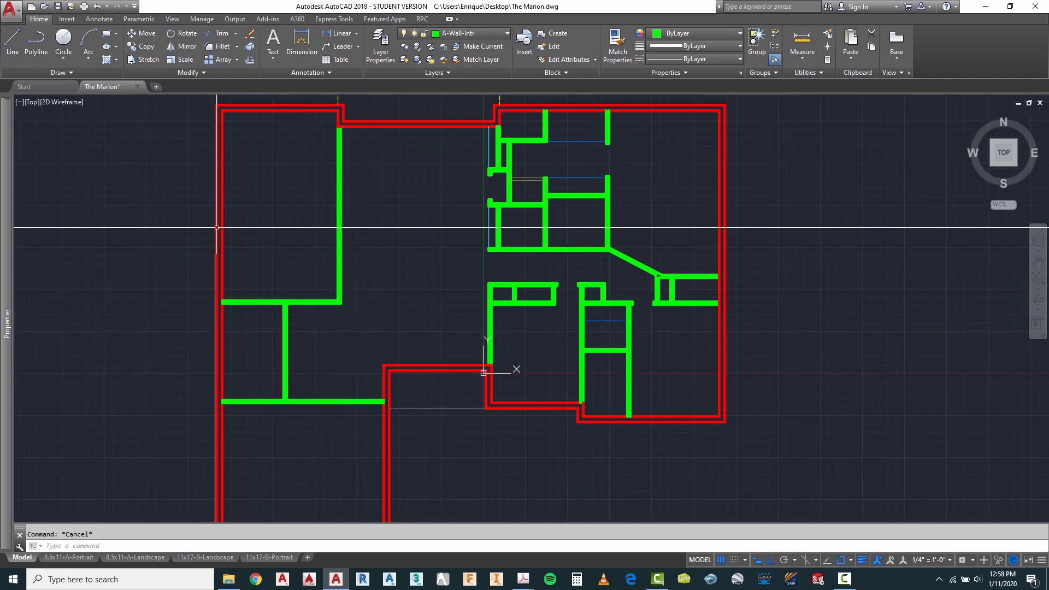
{"action": "scroll", "coordinate": [671, 345], "scroll_direction": "down", "scroll_amount": 2}
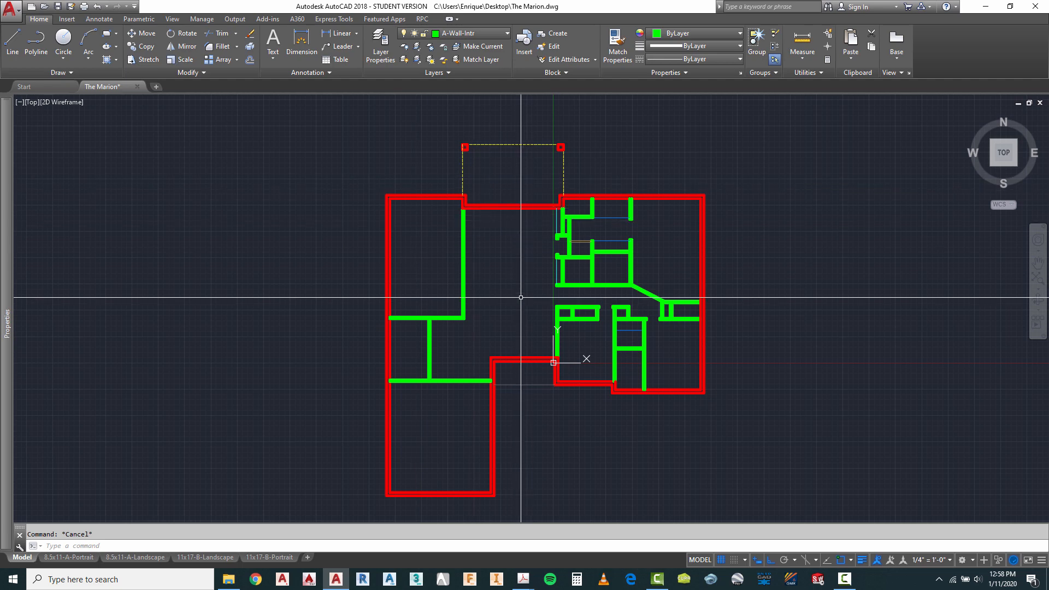
{"action": "scroll", "coordinate": [393, 317], "scroll_direction": "up", "scroll_amount": 2}
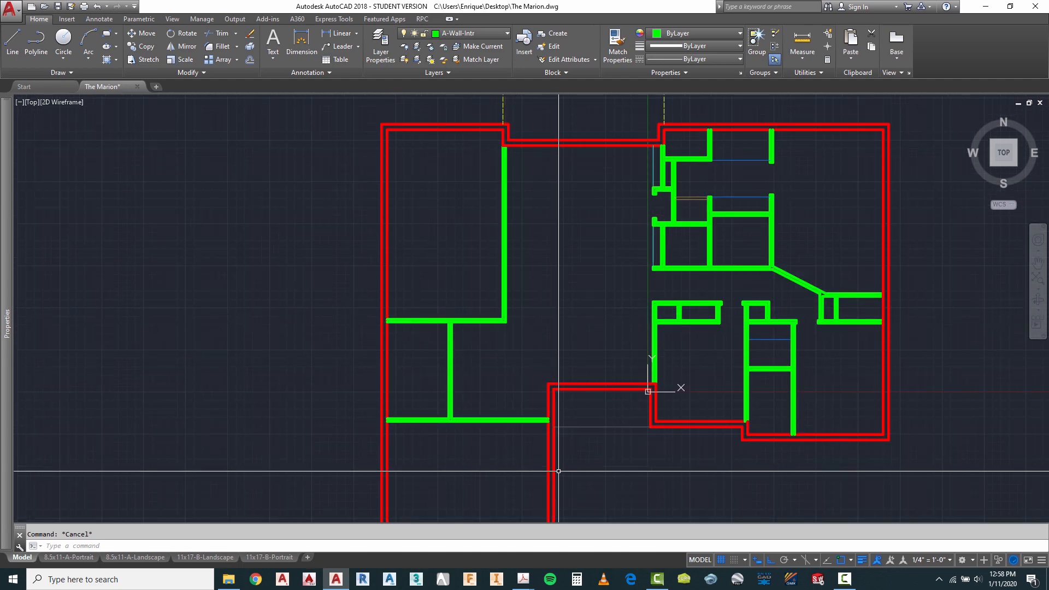
{"action": "mouse_move", "coordinate": [515, 571]}
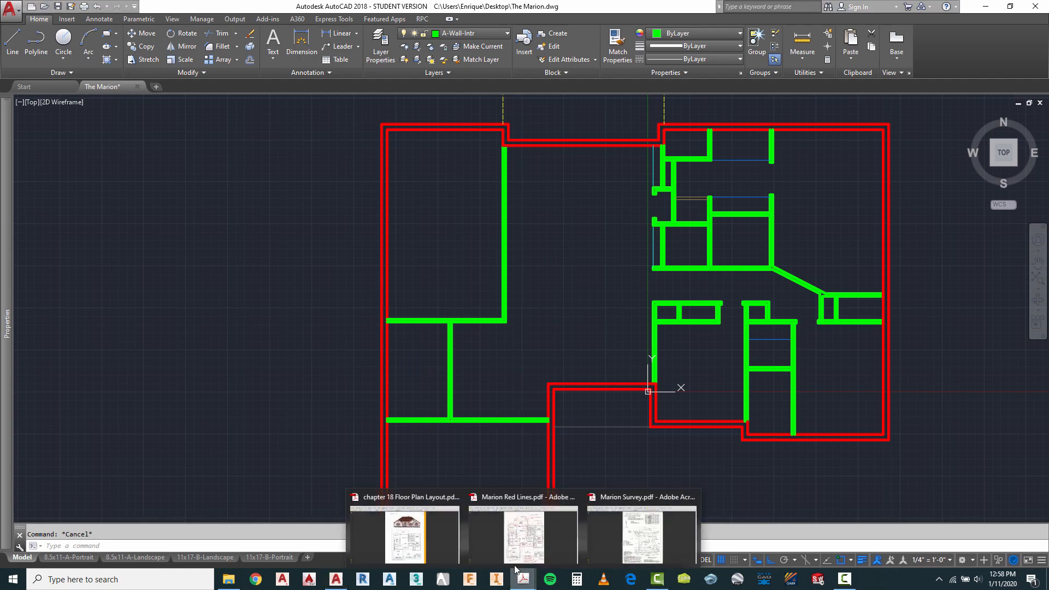
{"action": "left_click", "coordinate": [513, 536]}
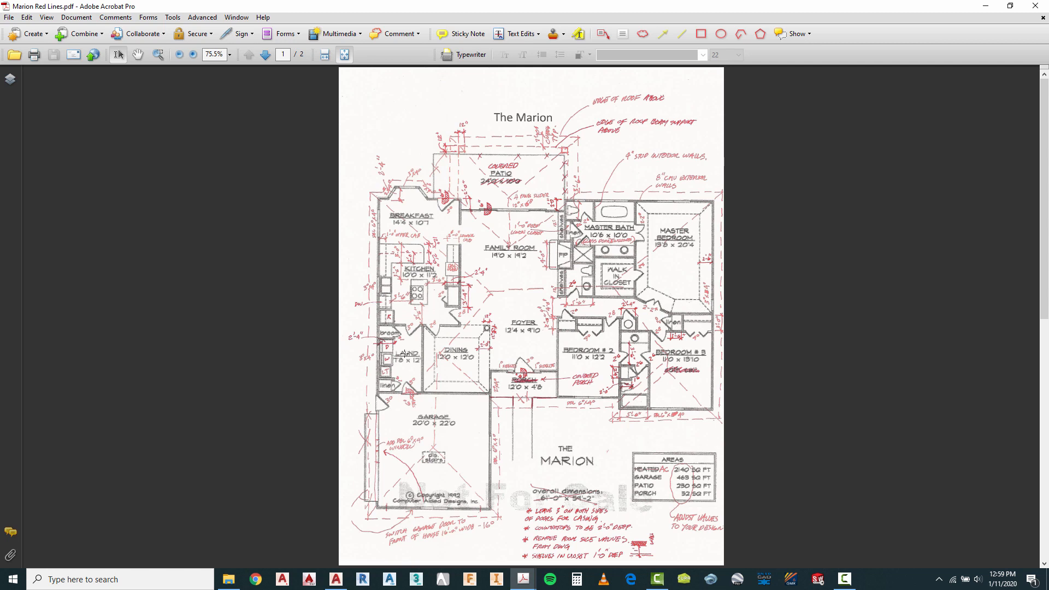
{"action": "left_click", "coordinate": [337, 579]}
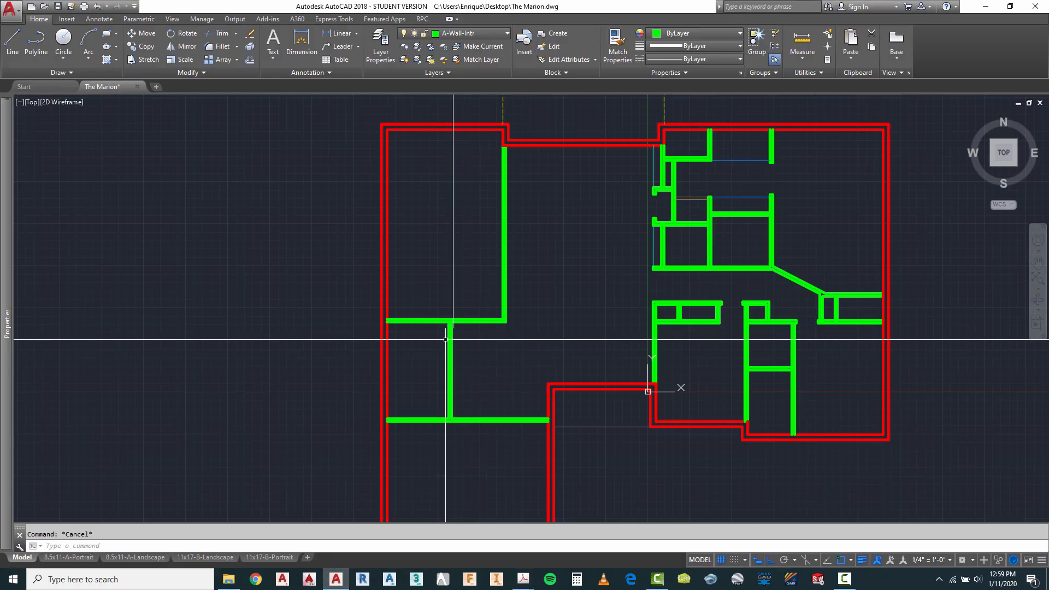
Step: Offset the lower face of the horizontal wall above the laundry room 2'4" downward for the broom closet
{"action": "scroll", "coordinate": [446, 340], "scroll_direction": "up", "scroll_amount": 4}
{"action": "type", "text": "o"}
{"action": "key", "text": "Return"}
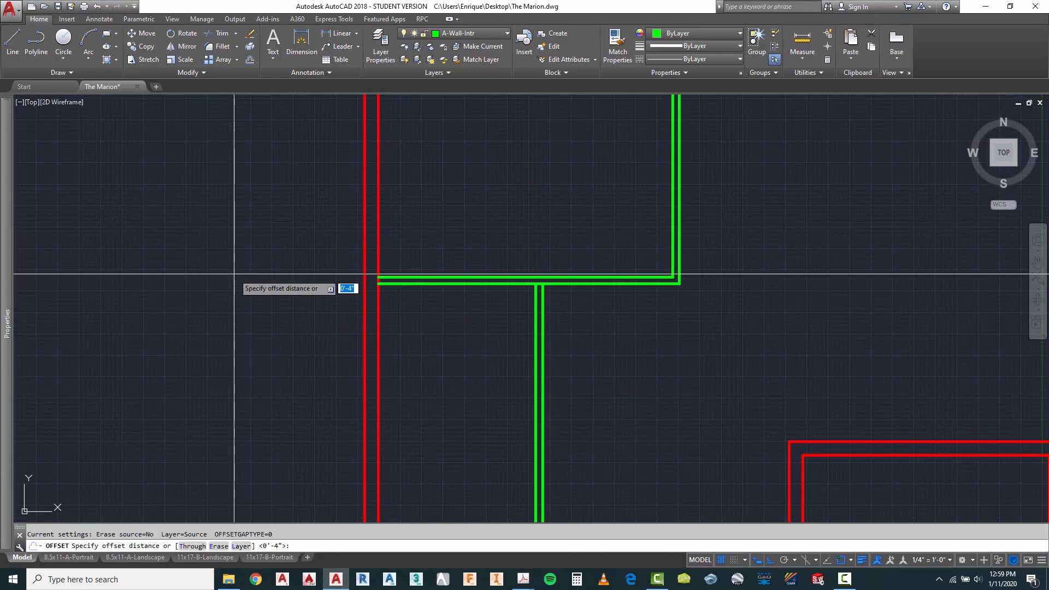
{"action": "type", "text": "2"}
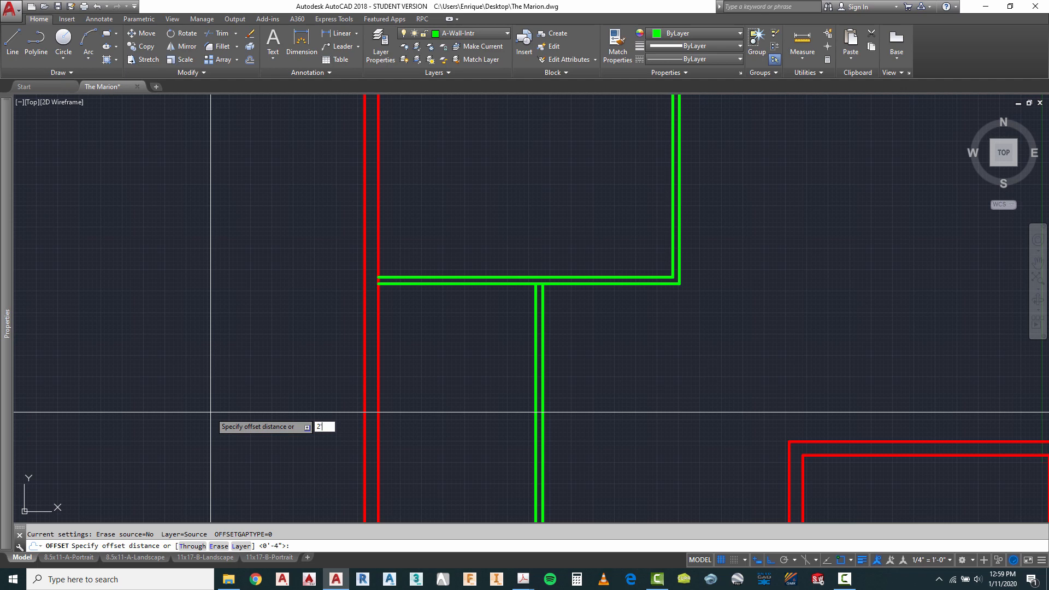
{"action": "type", "text": "'4"}
{"action": "key", "text": "Return"}
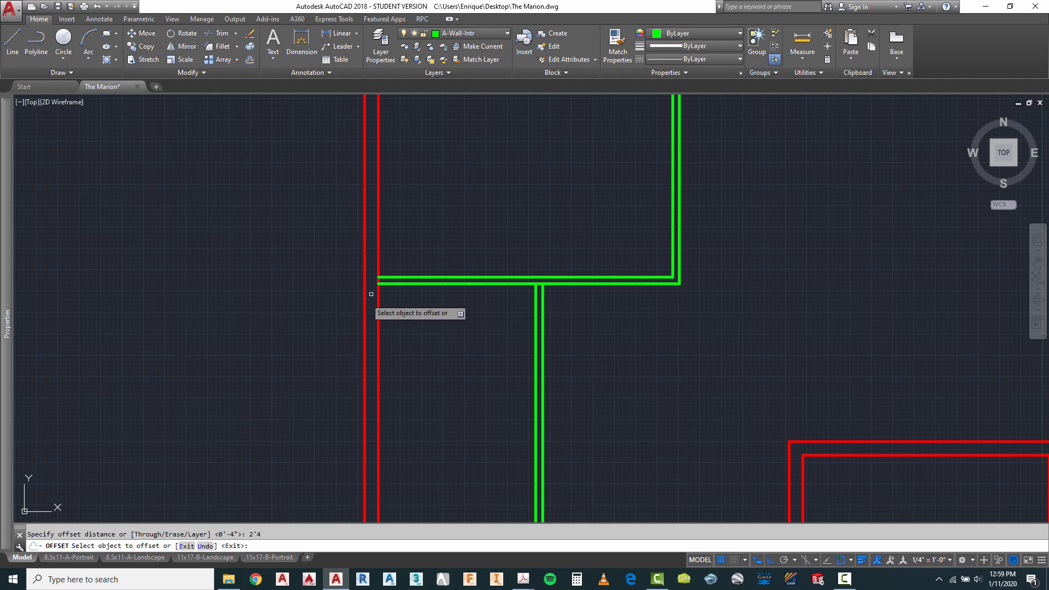
{"action": "left_click", "coordinate": [386, 284]}
{"action": "left_click", "coordinate": [433, 379]}
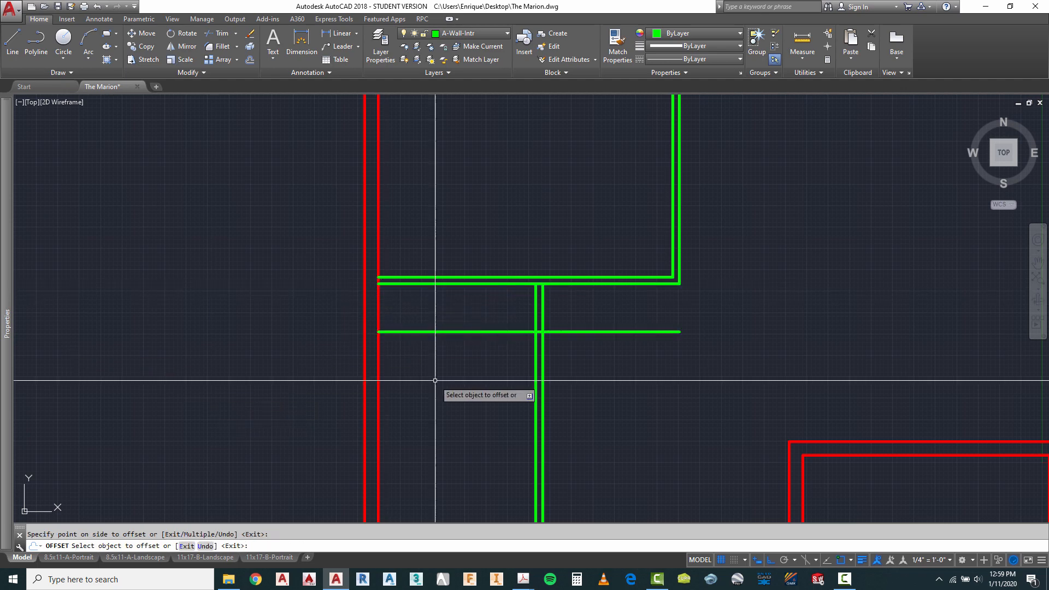
{"action": "key", "text": "Escape"}
Step: Offset the new horizontal broom closet line 4" downward to give the wall its thickness
{"action": "type", "text": "o"}
{"action": "key", "text": "Return"}
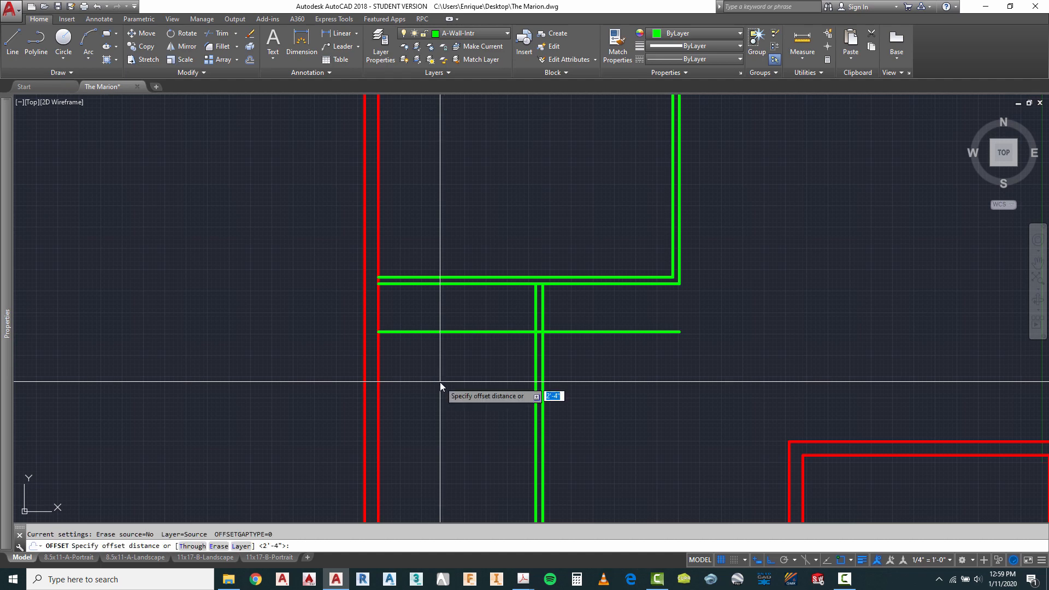
{"action": "type", "text": "4"}
{"action": "key", "text": "Return"}
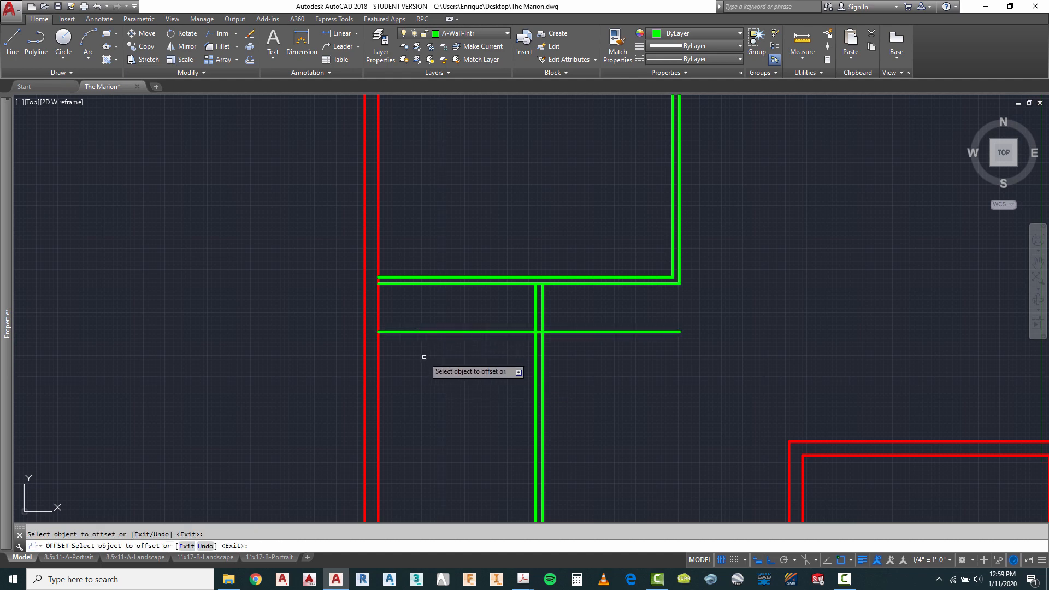
{"action": "left_click", "coordinate": [410, 331]}
{"action": "left_click", "coordinate": [424, 368]}
{"action": "key", "text": "Escape"}
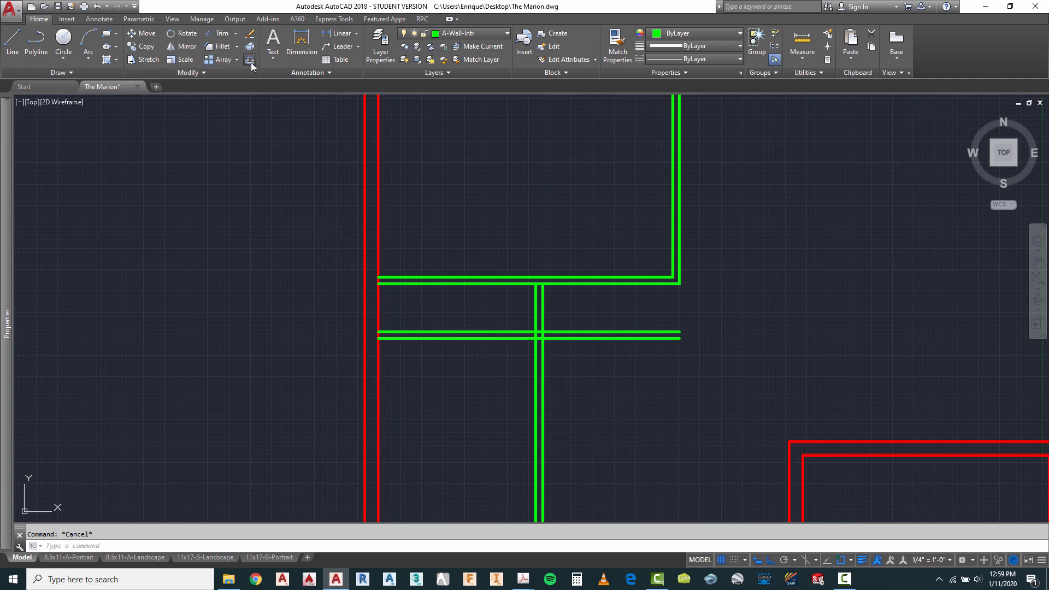
Step: Offset the inner face of the left exterior wall 2'4" into the laundry room for the broom closet's side wall
{"action": "key", "text": "Return"}
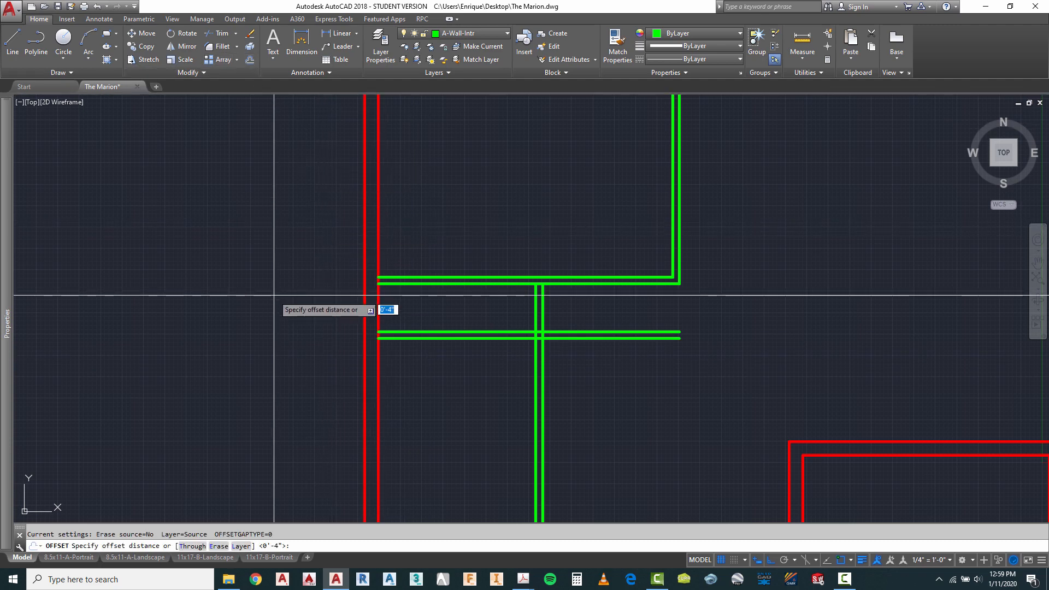
{"action": "type", "text": "2'4"}
{"action": "key", "text": "Return"}
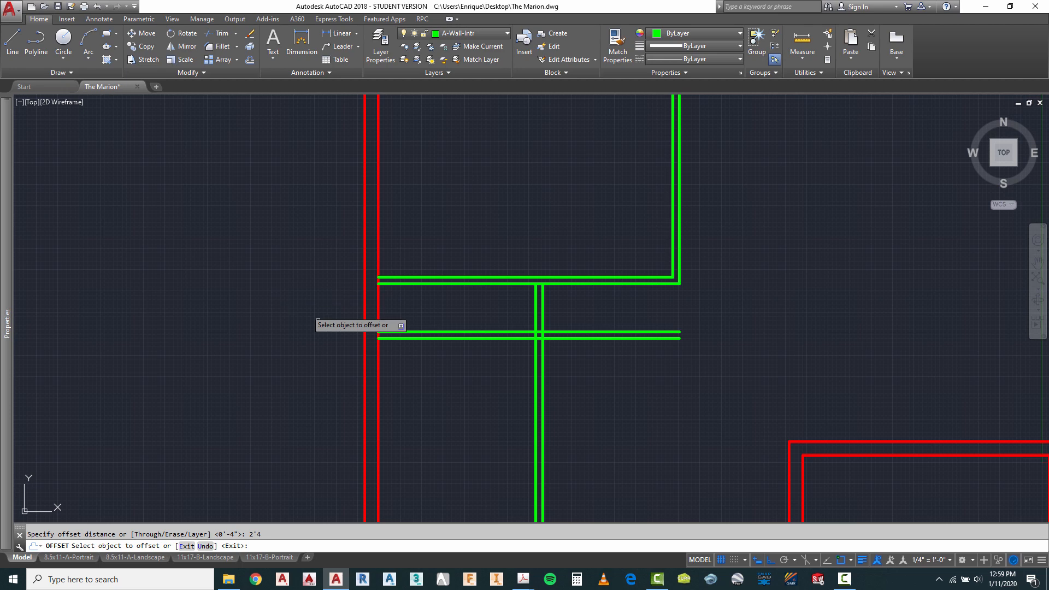
{"action": "left_click", "coordinate": [379, 370]}
{"action": "left_click", "coordinate": [427, 370]}
{"action": "key", "text": "Return"}
Step: Offset the new vertical broom closet line 4" to the right to form the side wall's thickness
{"action": "key", "text": "Return"}
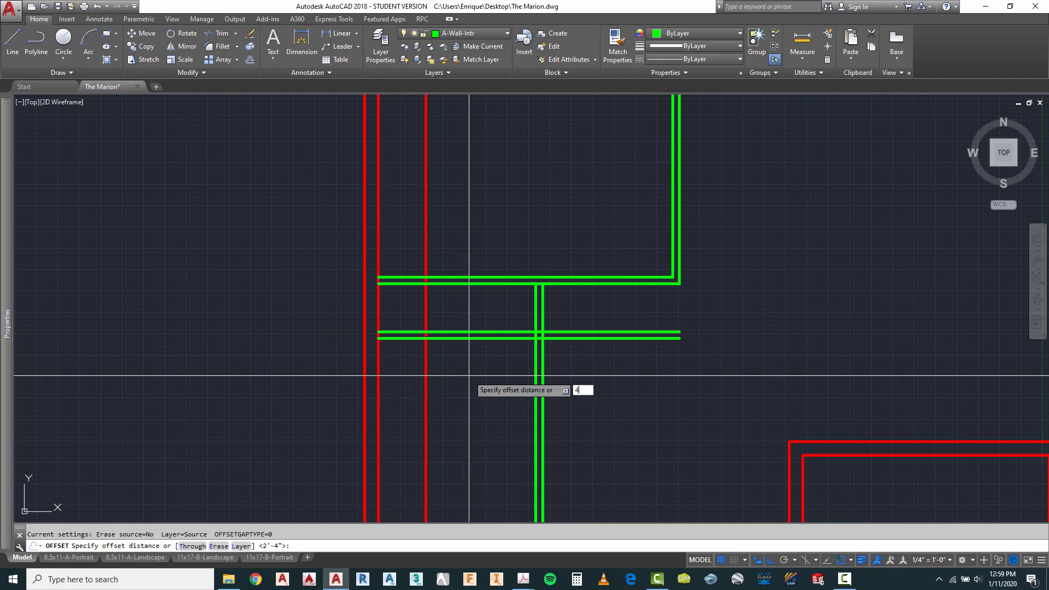
{"action": "key", "text": "Return"}
{"action": "left_click", "coordinate": [426, 321]}
{"action": "left_click", "coordinate": [437, 317]}
{"action": "key", "text": "Escape"}
{"action": "key", "text": "Escape"}
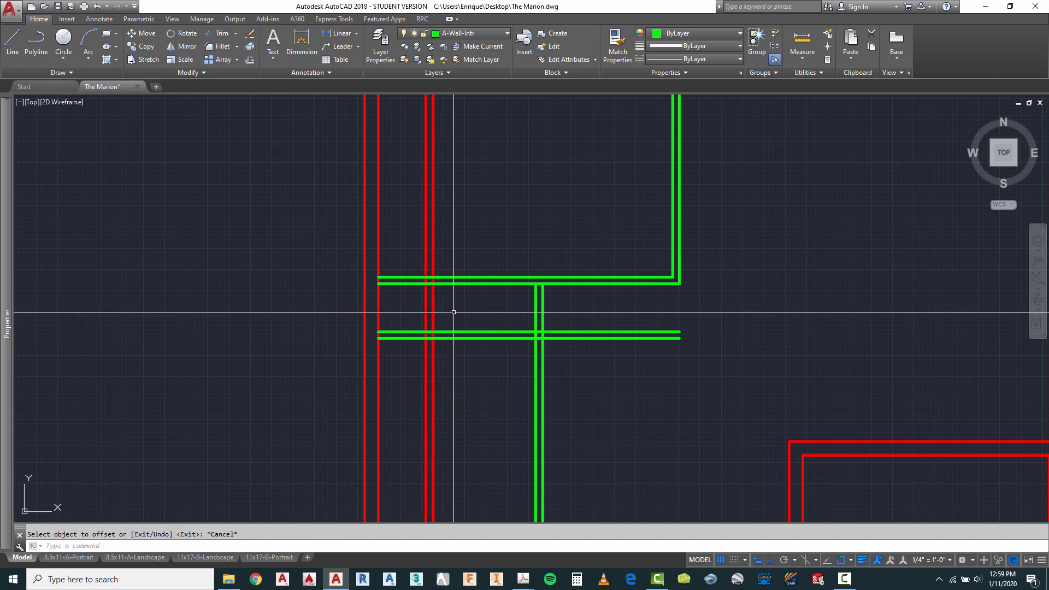
Step: Trim the broom closet's horizontal lines beyond its side wall and the vertical lines below its lower wall to form the corner
{"action": "type", "text": "tr"}
{"action": "key", "text": "Return"}
{"action": "left_click", "coordinate": [453, 310]}
{"action": "left_click", "coordinate": [411, 372]}
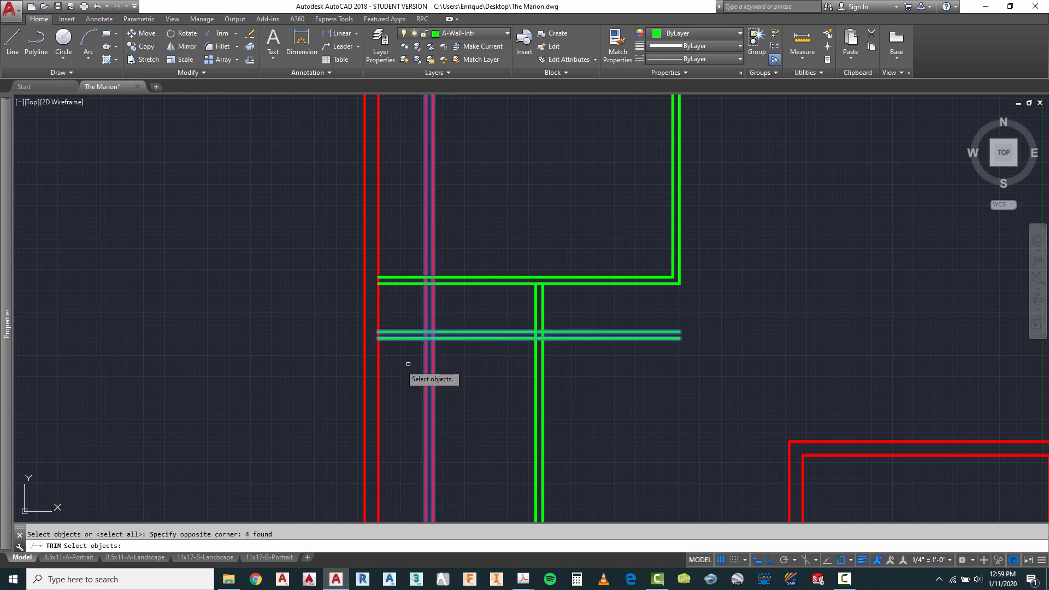
{"action": "key", "text": "Return"}
{"action": "left_click", "coordinate": [465, 352]}
{"action": "left_click", "coordinate": [463, 325]}
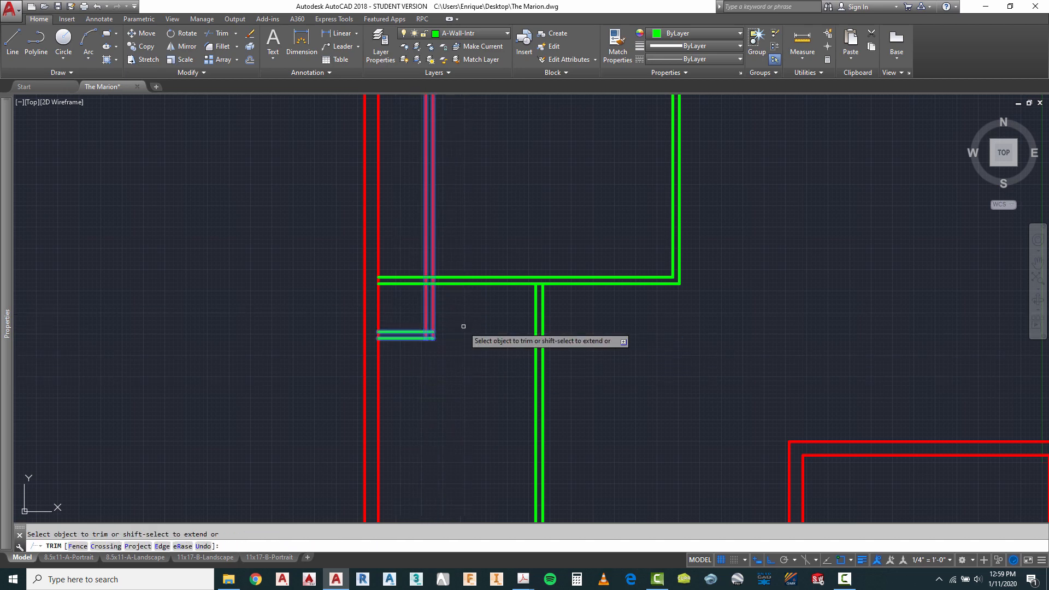
{"action": "key", "text": "Escape"}
{"action": "key", "text": "Escape"}
Step: Move the two vertical broom closet wall lines to the A-Wall-Intr layer
{"action": "left_click", "coordinate": [445, 305]}
{"action": "left_click", "coordinate": [408, 318]}
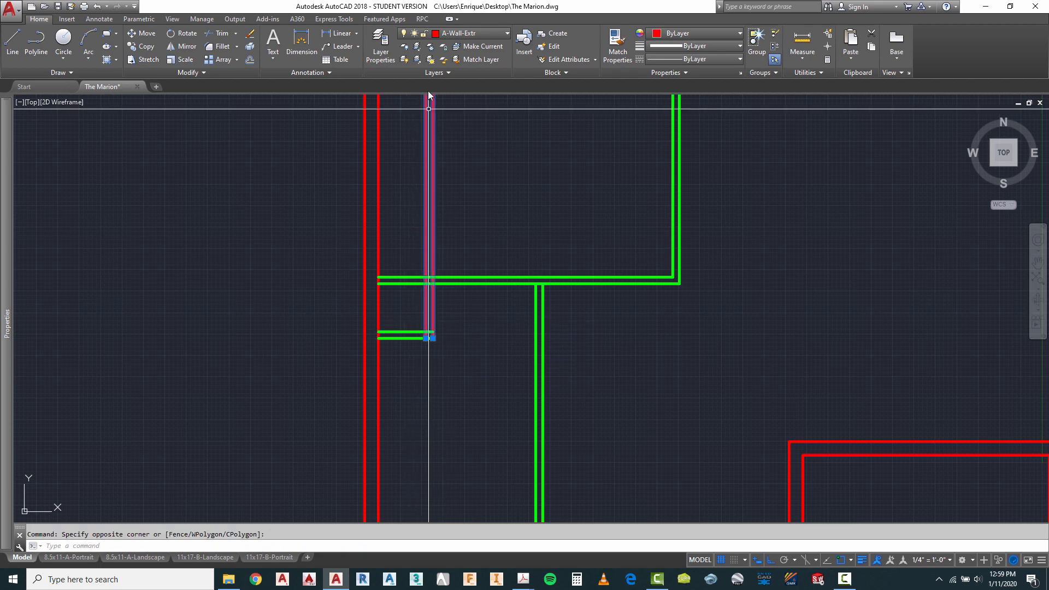
{"action": "left_click", "coordinate": [467, 32]}
{"action": "left_click", "coordinate": [461, 113]}
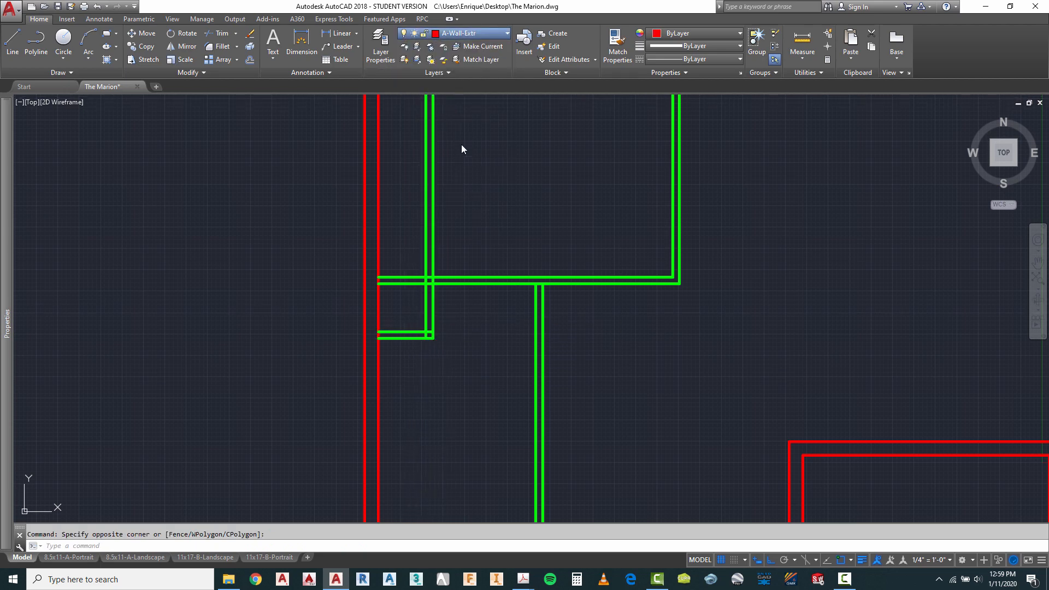
{"action": "key", "text": "Escape"}
Step: Trim the broom closet's vertical lines where they run past the lower face of the horizontal wall above the laundry
{"action": "type", "text": "tr"}
{"action": "key", "text": "Return"}
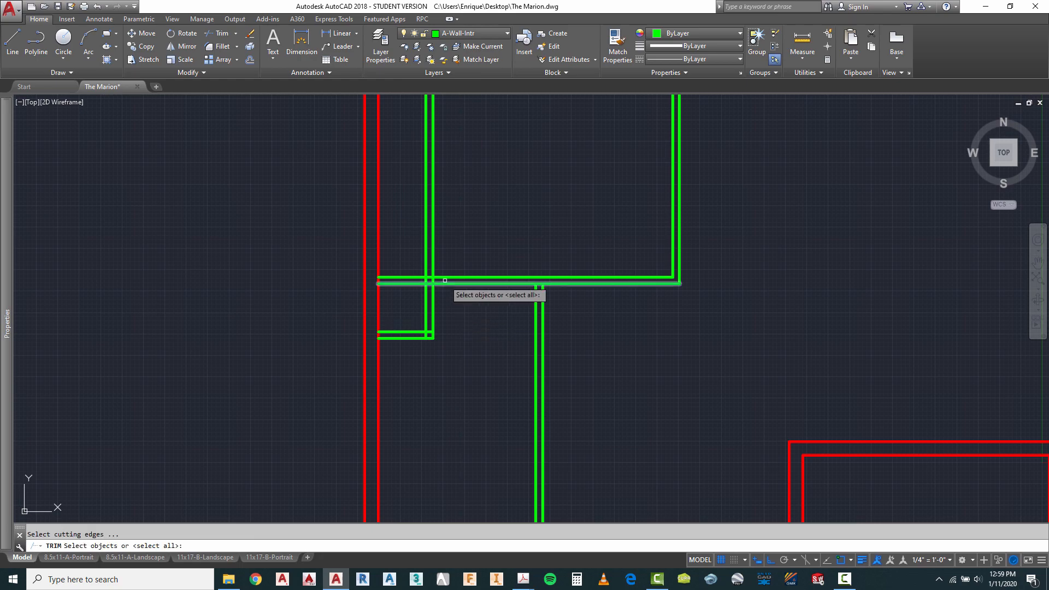
{"action": "left_click", "coordinate": [453, 283]}
{"action": "key", "text": "Return"}
{"action": "left_click", "coordinate": [445, 247]}
{"action": "left_click", "coordinate": [415, 251]}
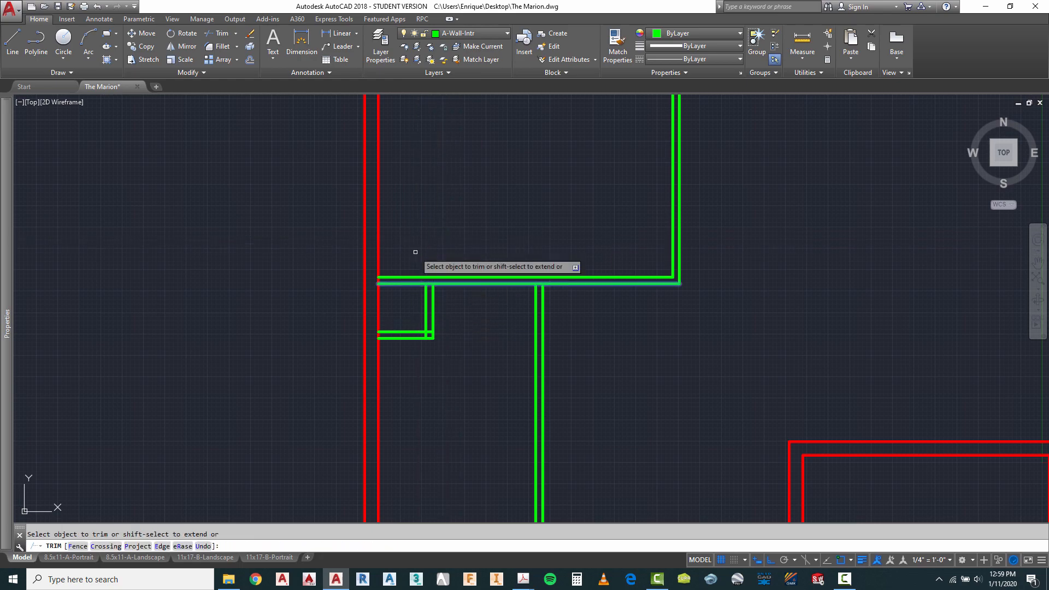
{"action": "key", "text": "Escape"}
Step: On the DEFPOINTS layer, draw a short horizontal line across the kitchen's right wall, from its inner lower corner to the outer face
{"action": "scroll", "coordinate": [432, 247], "scroll_direction": "down", "scroll_amount": 2}
{"action": "scroll", "coordinate": [469, 281], "scroll_direction": "down", "scroll_amount": 2}
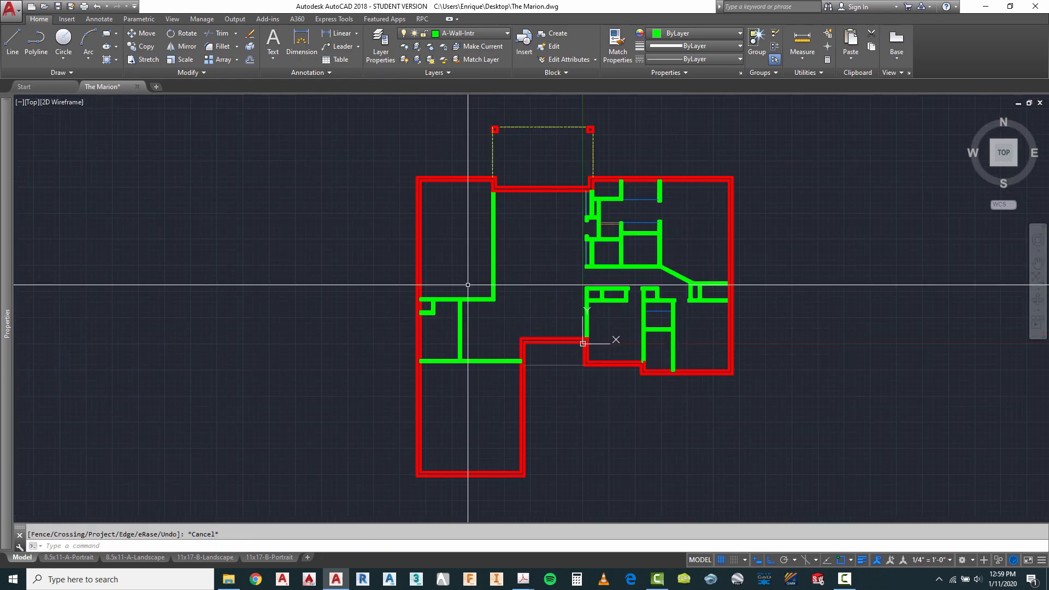
{"action": "scroll", "coordinate": [470, 281], "scroll_direction": "up", "scroll_amount": 3}
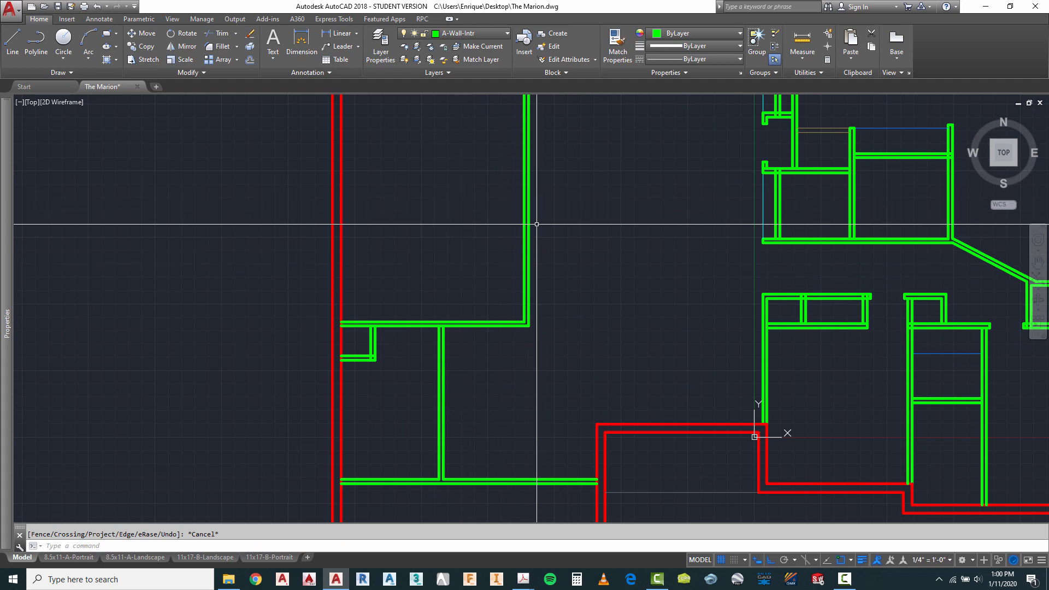
{"action": "scroll", "coordinate": [524, 320], "scroll_direction": "up", "scroll_amount": 2}
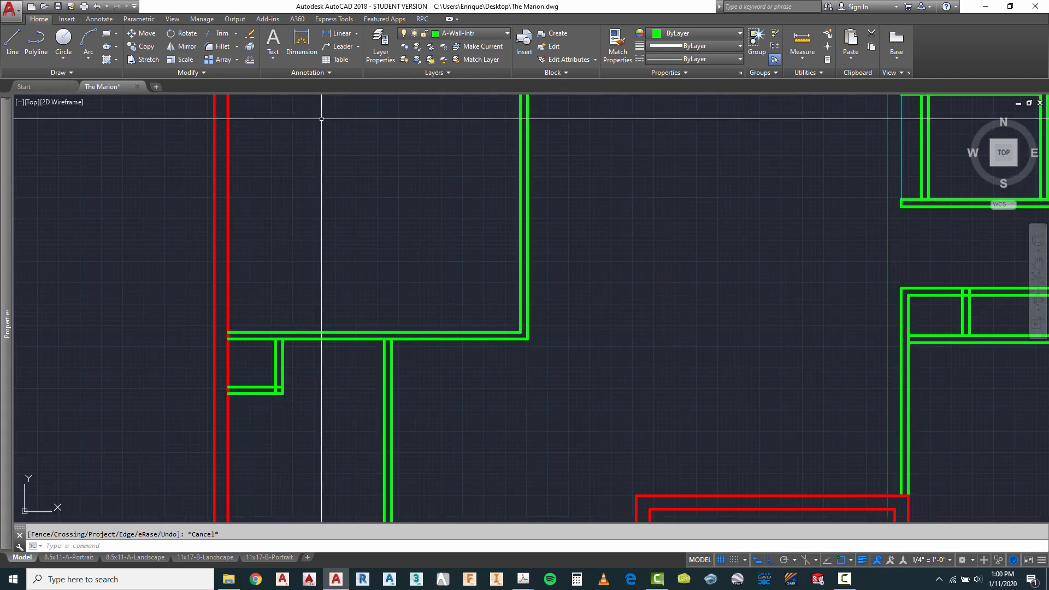
{"action": "left_click", "coordinate": [472, 33]}
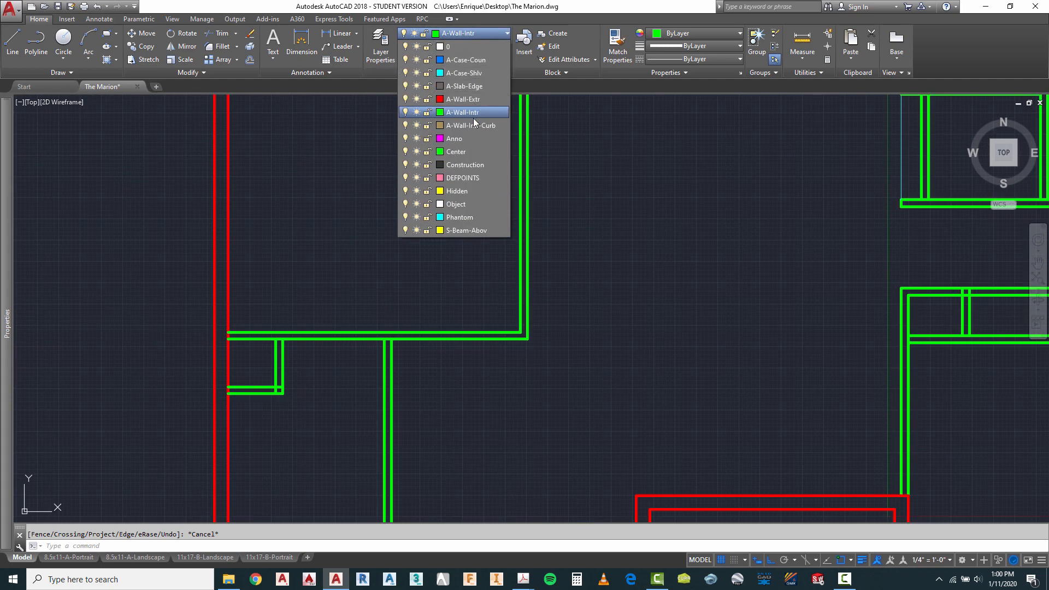
{"action": "left_click", "coordinate": [468, 178]}
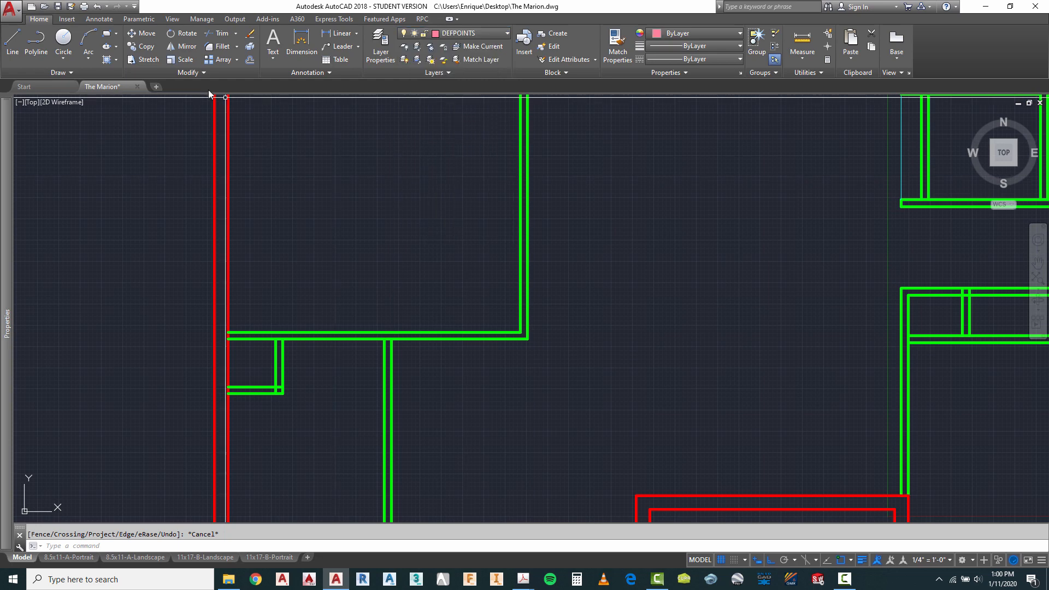
{"action": "left_click", "coordinate": [22, 41]}
{"action": "scroll", "coordinate": [550, 320], "scroll_direction": "up", "scroll_amount": 4}
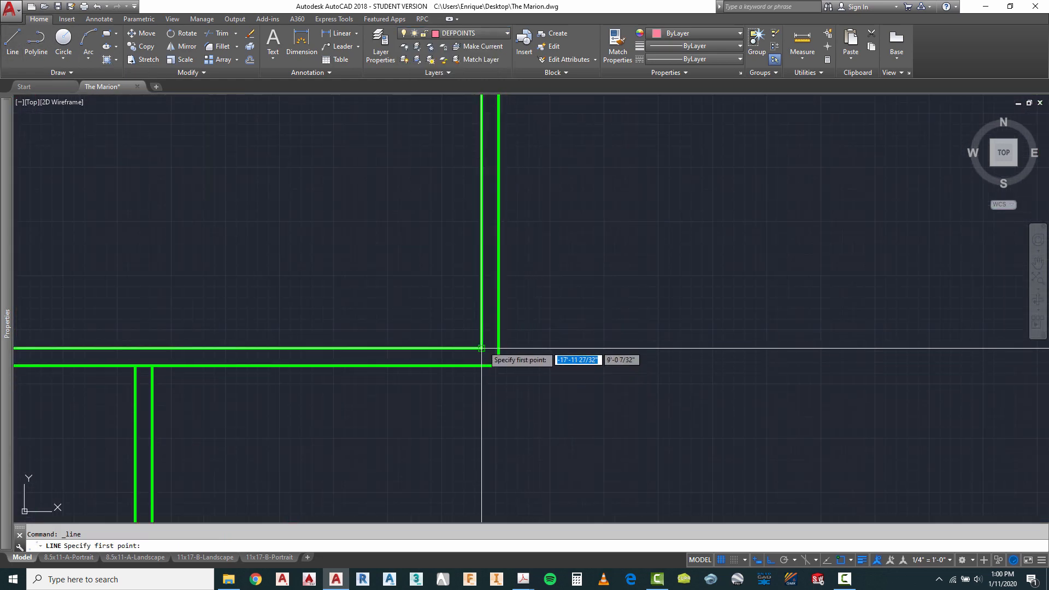
{"action": "left_click", "coordinate": [481, 348]}
{"action": "left_click", "coordinate": [499, 348]}
{"action": "key", "text": "Escape"}
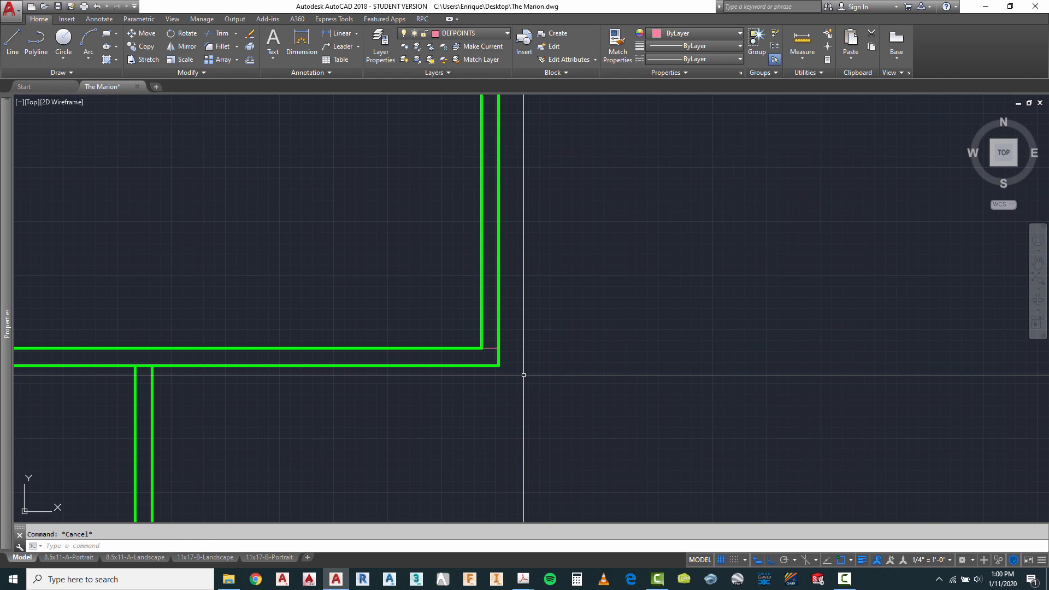
Step: Move the short line across the kitchen's right wall 3" up from the wall's inner lower corner
{"action": "key", "text": "Return"}
{"action": "key", "text": "Return"}
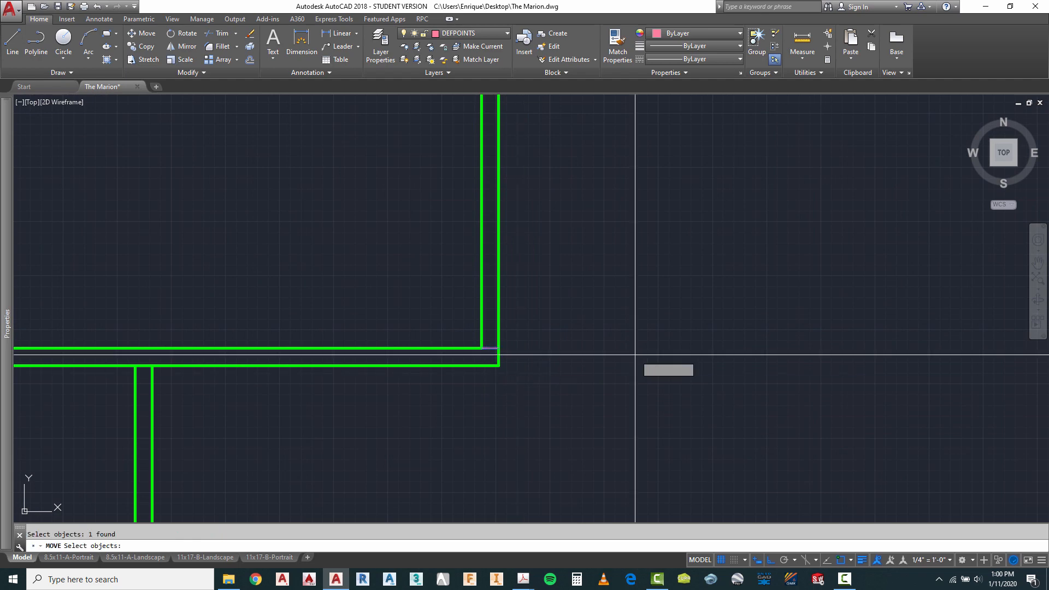
{"action": "left_click", "coordinate": [614, 377]}
{"action": "type", "text": "3"}
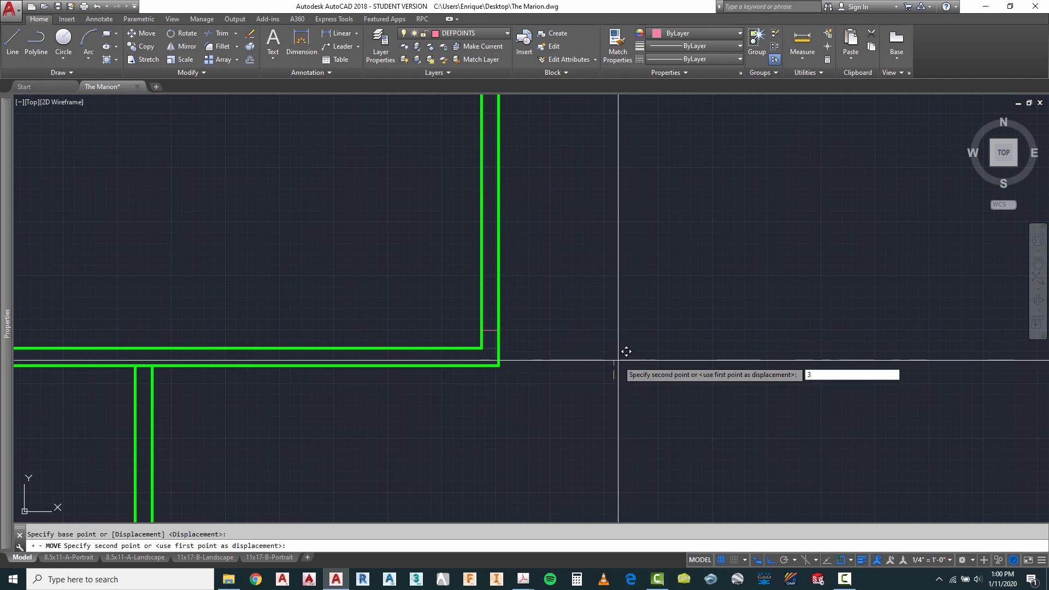
{"action": "key", "text": "Escape"}
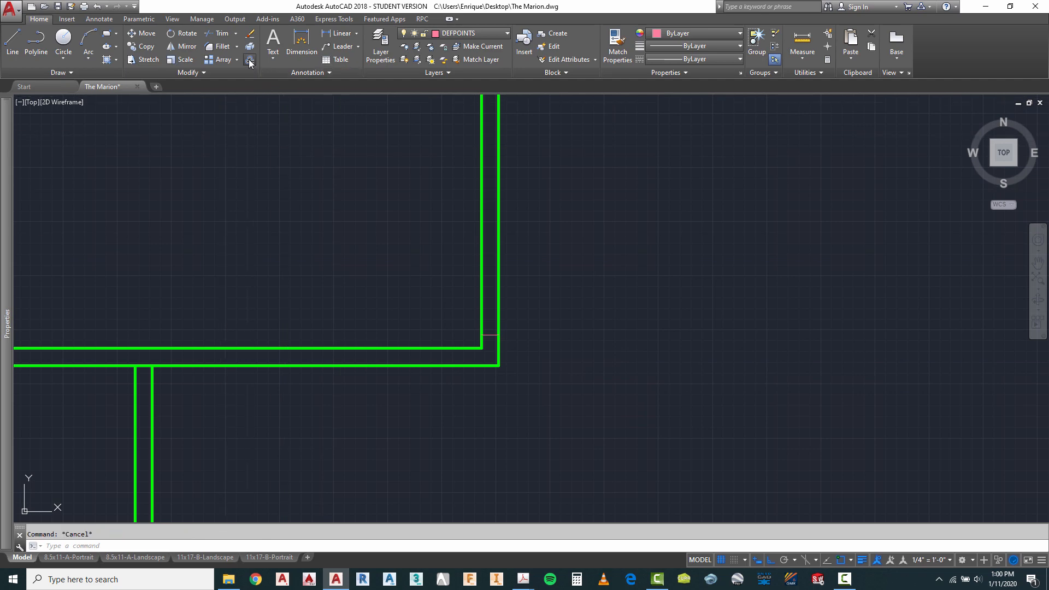
Step: Offset the short jamb line 2'8" up the kitchen's right wall to mark the door opening
{"action": "left_click", "coordinate": [250, 61]}
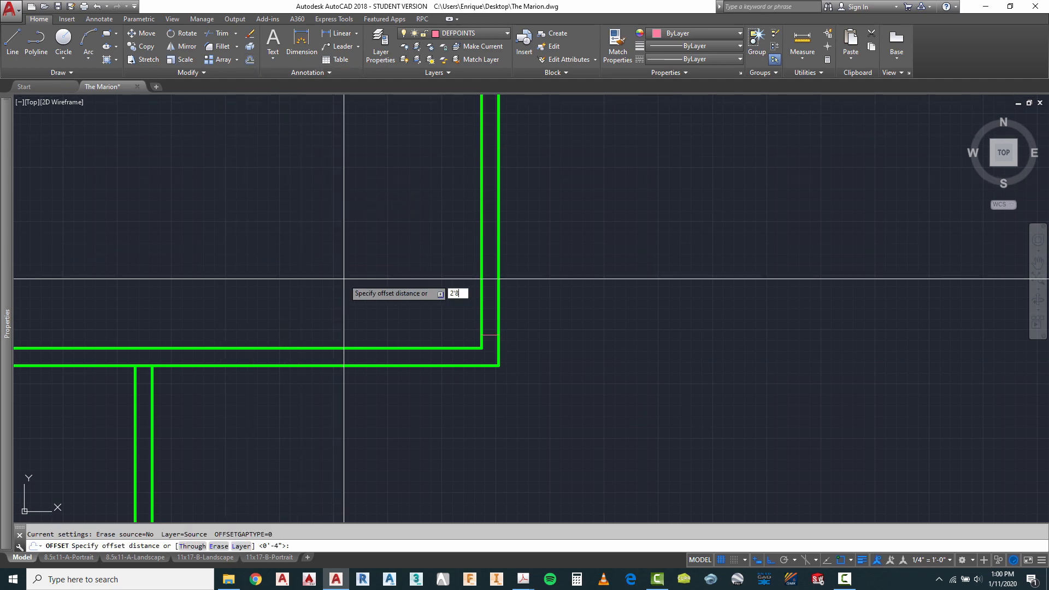
{"action": "key", "text": "Return"}
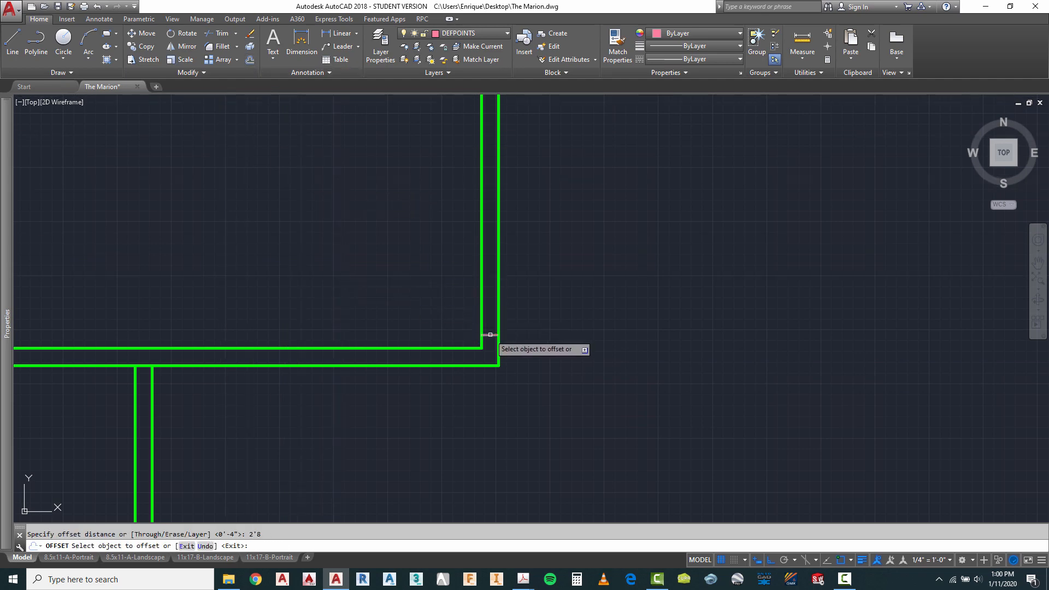
{"action": "key", "text": "Escape"}
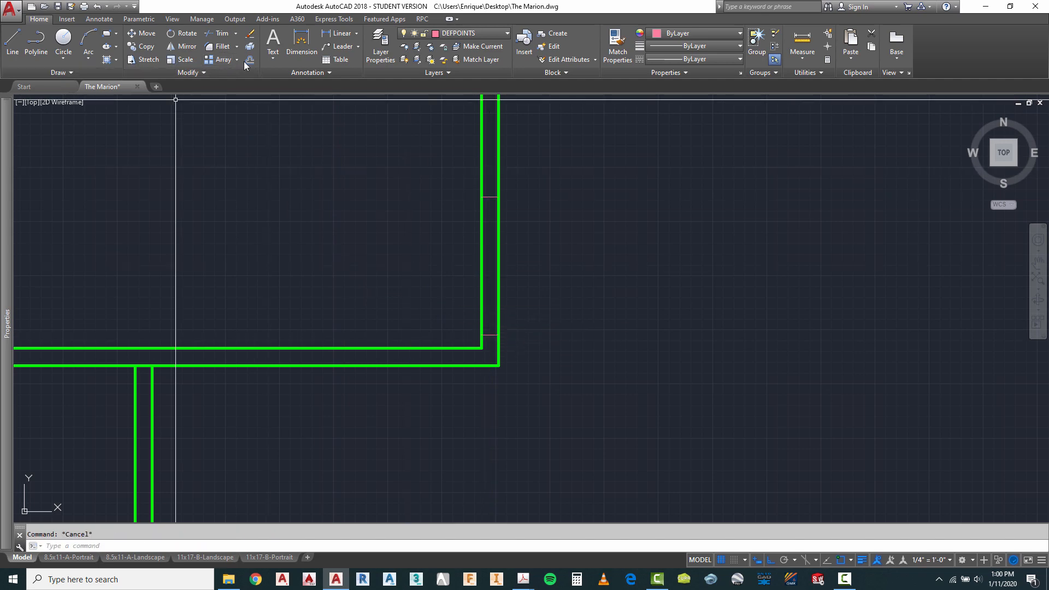
Step: Offset the upper jamb line 3" further up the kitchen's right wall for the door casing
{"action": "left_click", "coordinate": [250, 60]}
{"action": "type", "text": "3"}
{"action": "key", "text": "Return"}
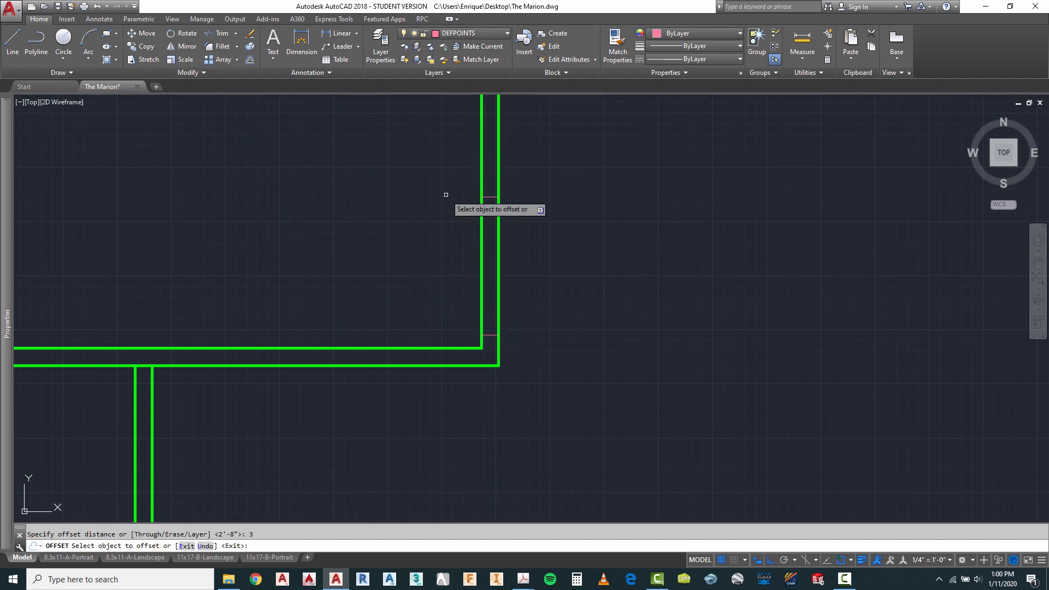
{"action": "left_click", "coordinate": [493, 197]}
{"action": "left_click", "coordinate": [493, 187]}
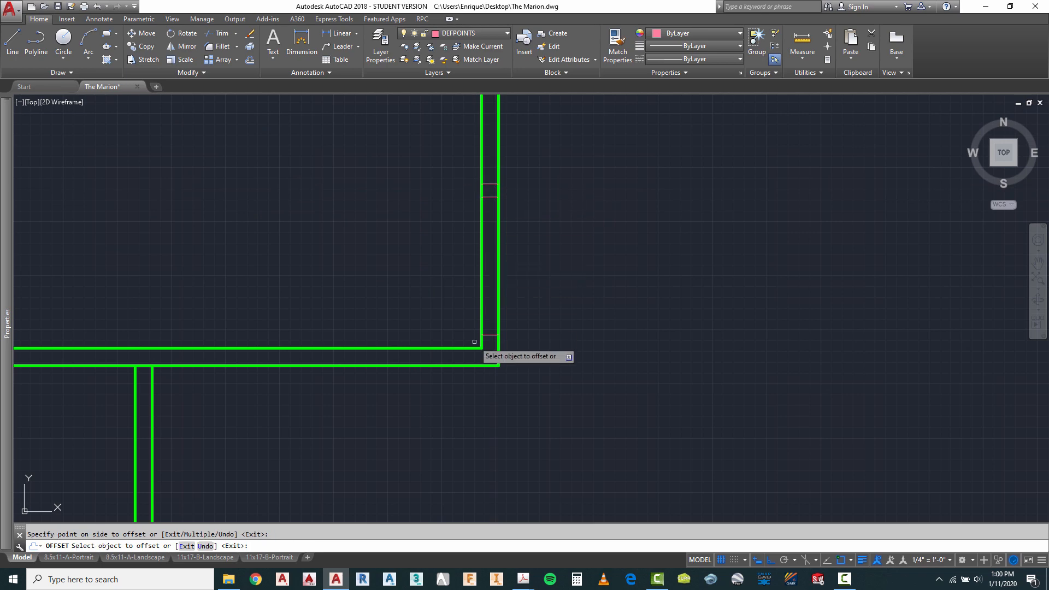
{"action": "scroll", "coordinate": [473, 343], "scroll_direction": "down", "scroll_amount": 3}
{"action": "scroll", "coordinate": [464, 282], "scroll_direction": "up", "scroll_amount": 3}
{"action": "key", "text": "Escape"}
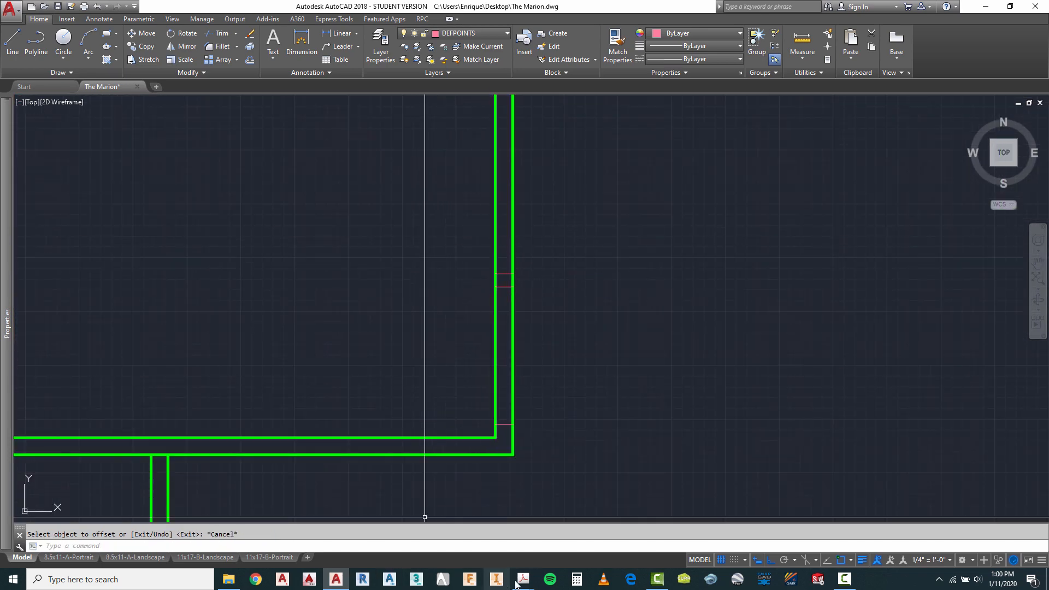
Step: Check the Marion Red Lines PDF and, back in AutoCAD, offset the inner face of the kitchen's right wall 2'4" into the kitchen
{"action": "mouse_move", "coordinate": [519, 582]}
{"action": "left_click", "coordinate": [517, 543]}
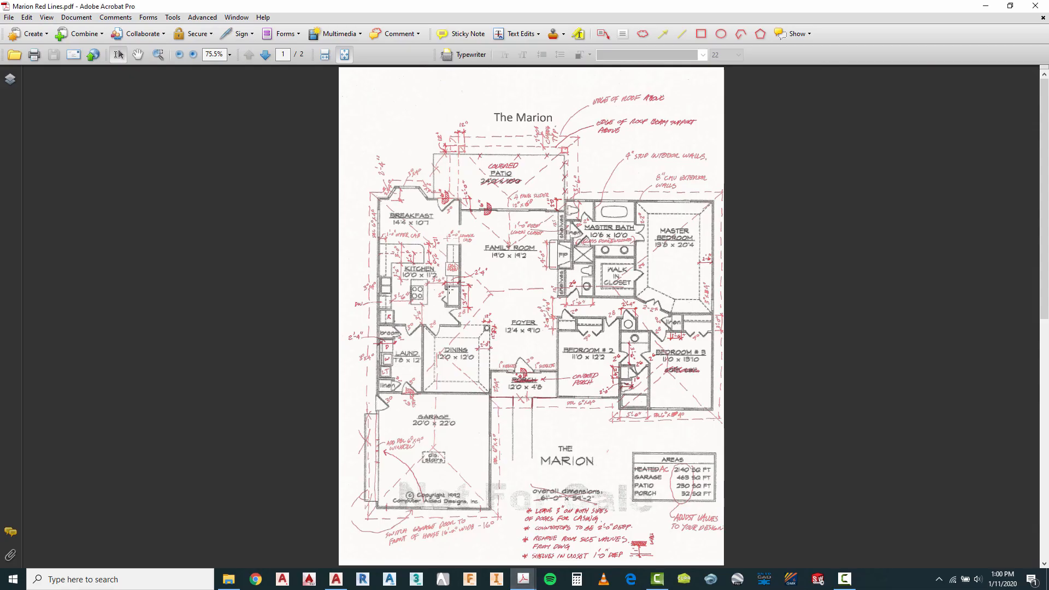
{"action": "left_click", "coordinate": [345, 581]}
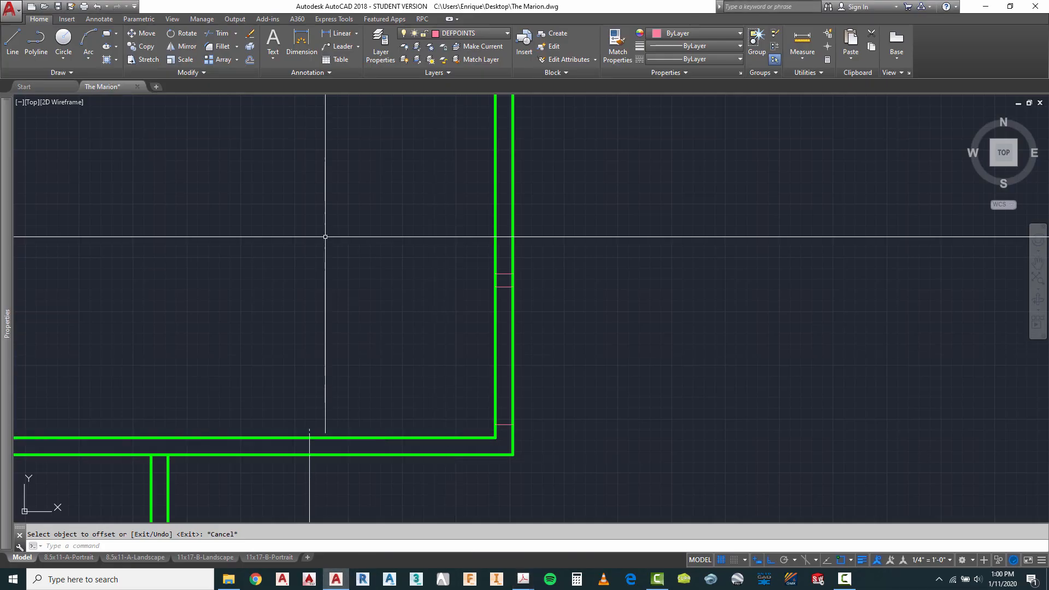
{"action": "left_click", "coordinate": [250, 60]}
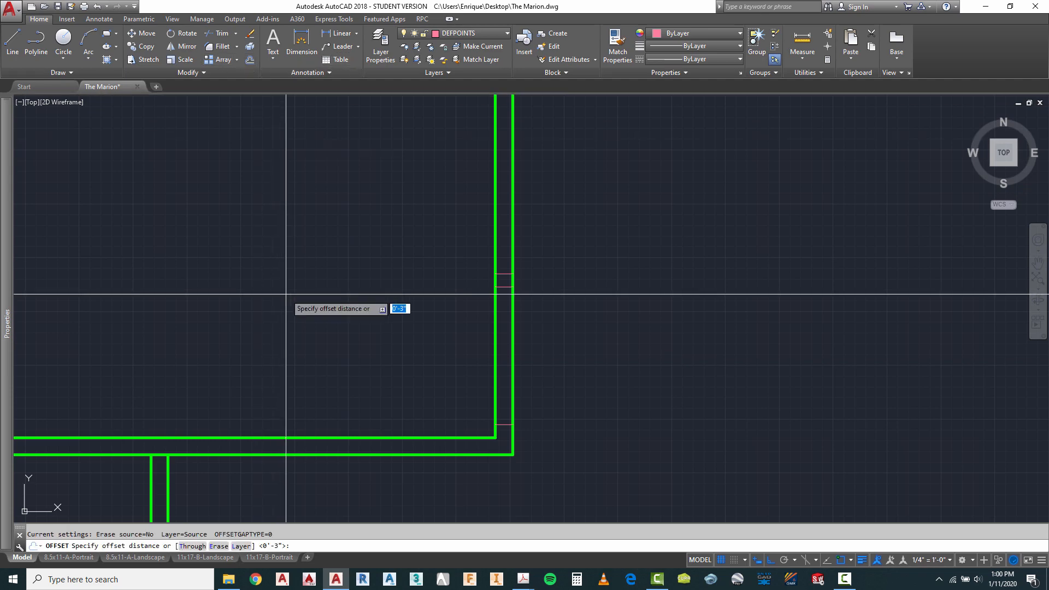
{"action": "type", "text": "2'4"}
{"action": "key", "text": "Return"}
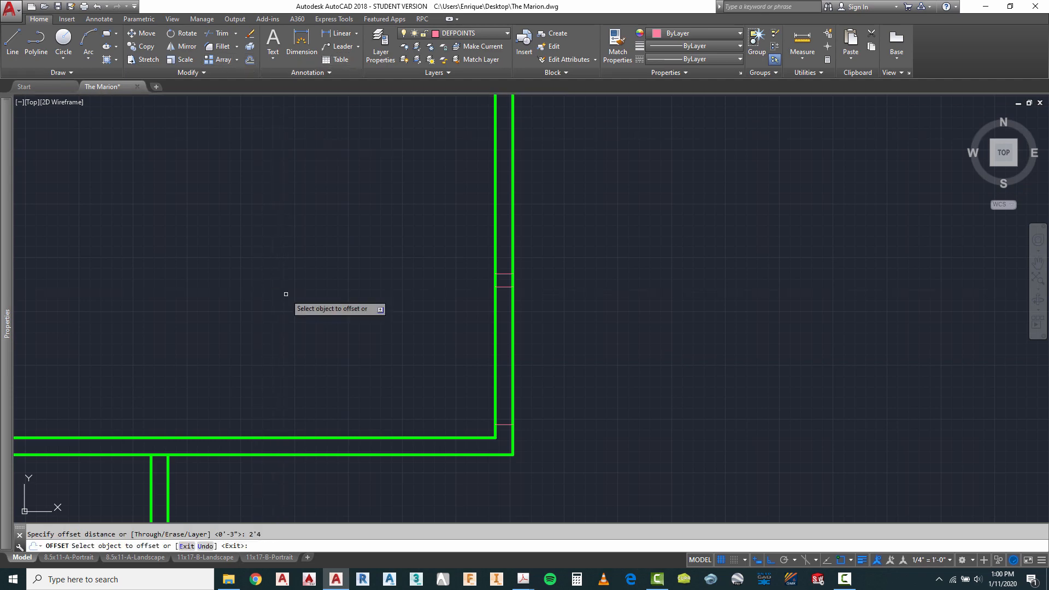
{"action": "left_click", "coordinate": [494, 243]}
{"action": "left_click", "coordinate": [429, 254]}
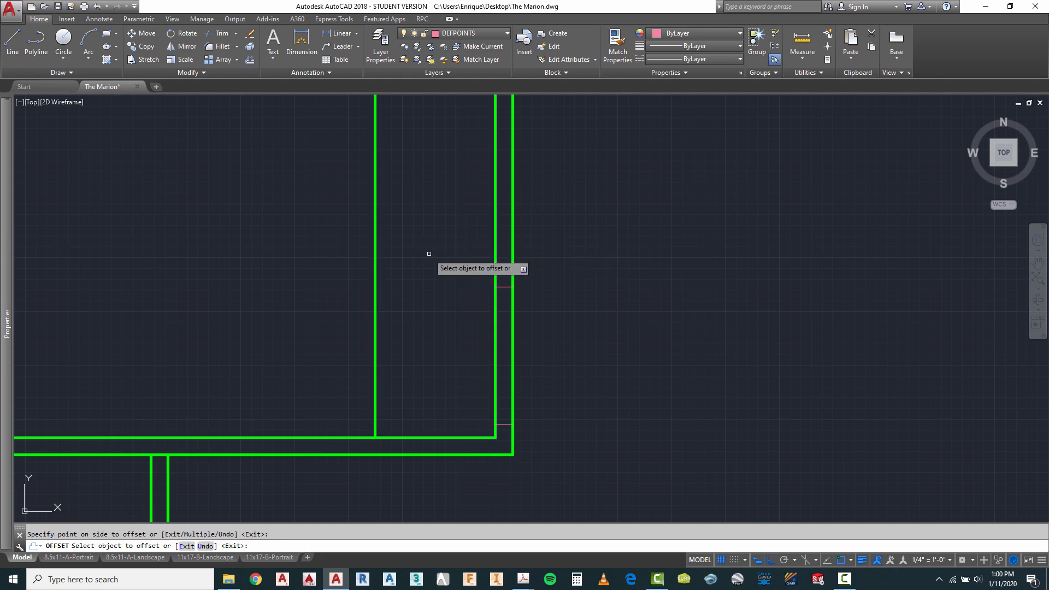
{"action": "key", "text": "Escape"}
Step: Fillet the offset vertical wall line with the short casing line above the door opening to form a corner
{"action": "type", "text": "f"}
{"action": "key", "text": "Return"}
{"action": "left_click", "coordinate": [375, 236]}
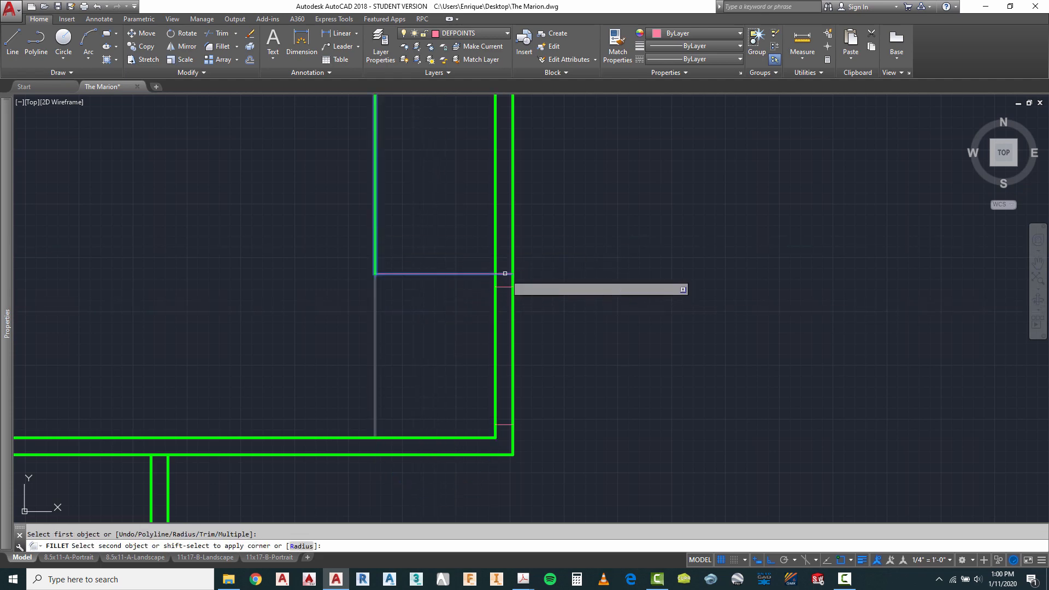
{"action": "left_click", "coordinate": [504, 273]}
{"action": "key", "text": "Escape"}
Step: Move the extended horizontal line above the door opening to the A-Wall-Intr layer
{"action": "left_click", "coordinate": [457, 258]}
{"action": "left_click", "coordinate": [428, 297]}
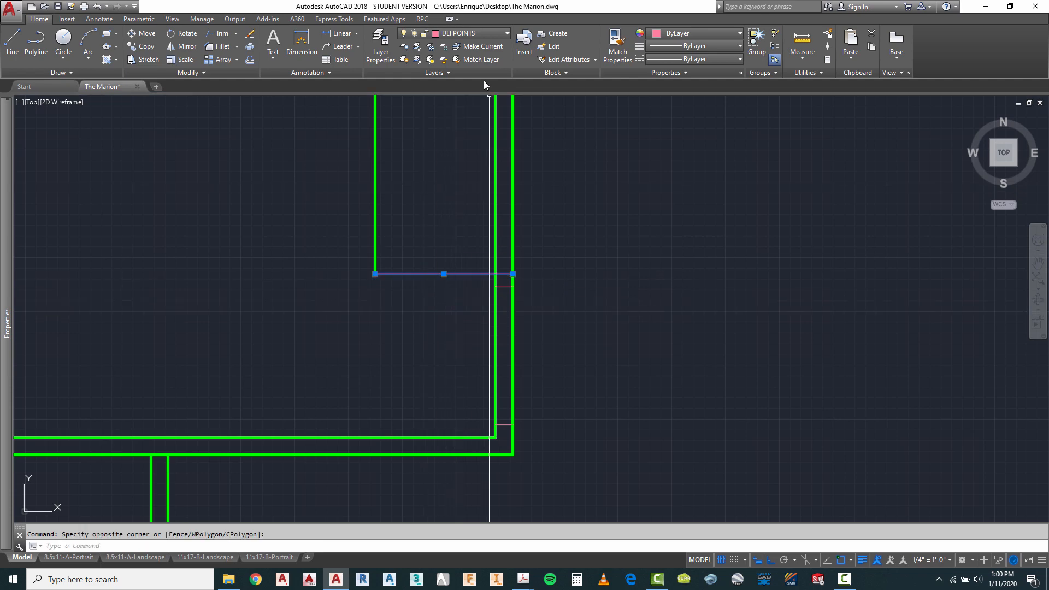
{"action": "left_click", "coordinate": [458, 32]}
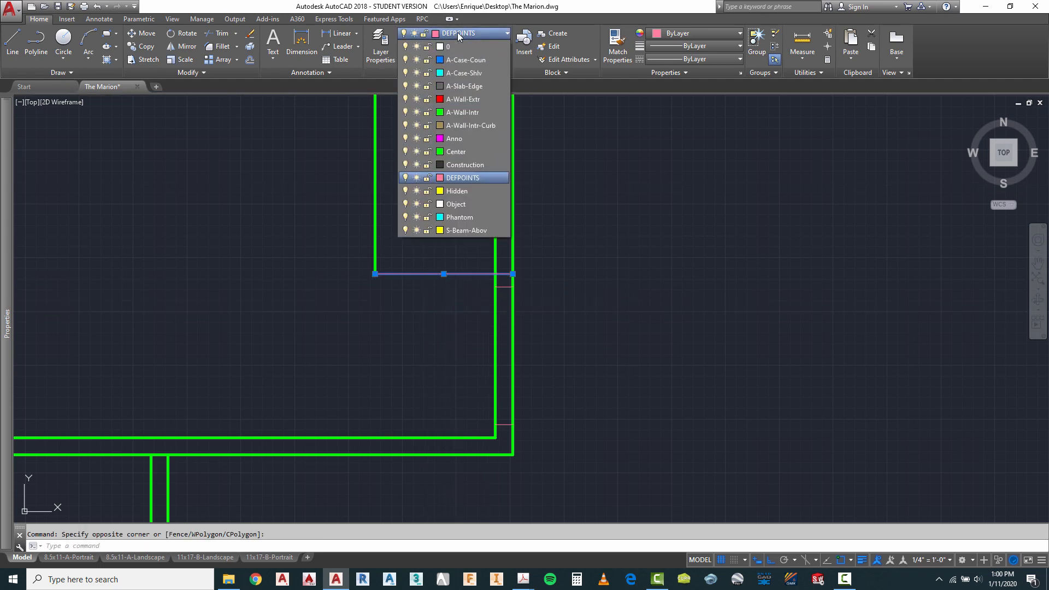
{"action": "left_click", "coordinate": [461, 112]}
{"action": "key", "text": "Escape"}
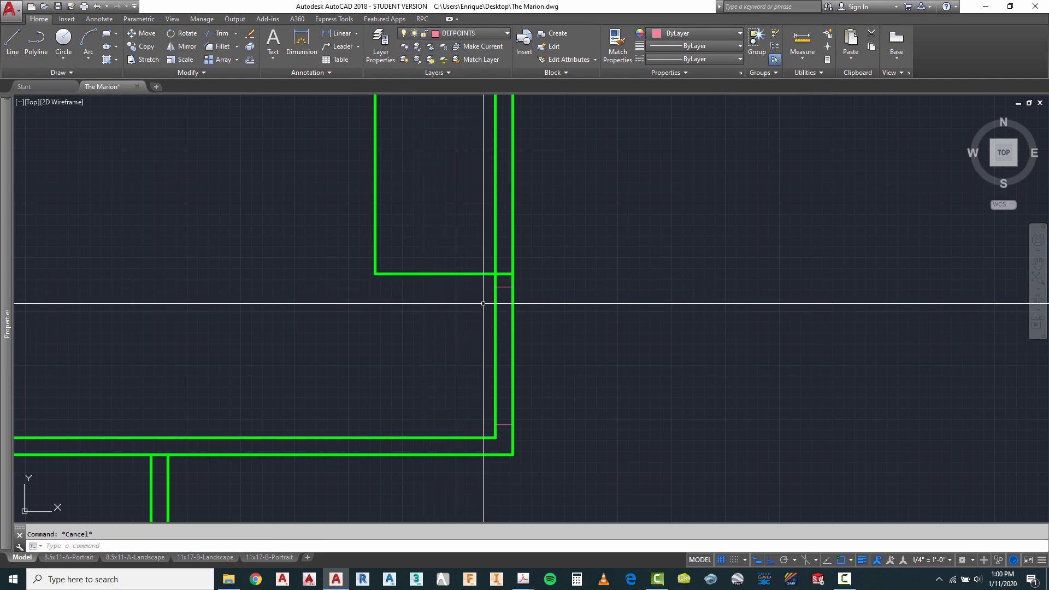
Step: Move the two short jamb lines of the kitchen door opening to the A-Wall-Intr layer
{"action": "left_click", "coordinate": [506, 281]}
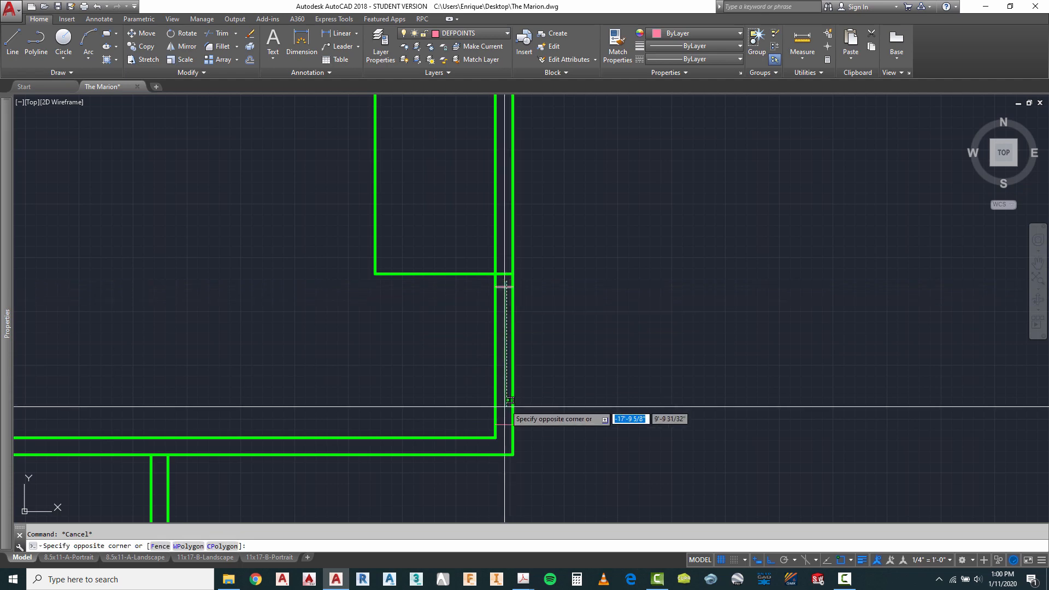
{"action": "left_click", "coordinate": [509, 439]}
{"action": "left_click", "coordinate": [466, 31]}
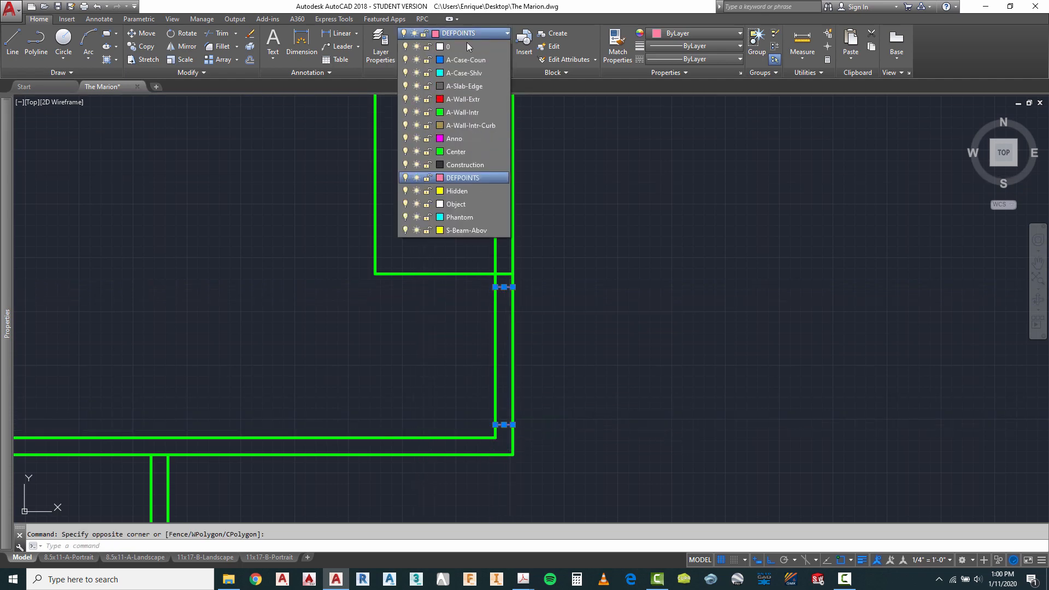
{"action": "left_click", "coordinate": [457, 112]}
{"action": "key", "text": "Escape"}
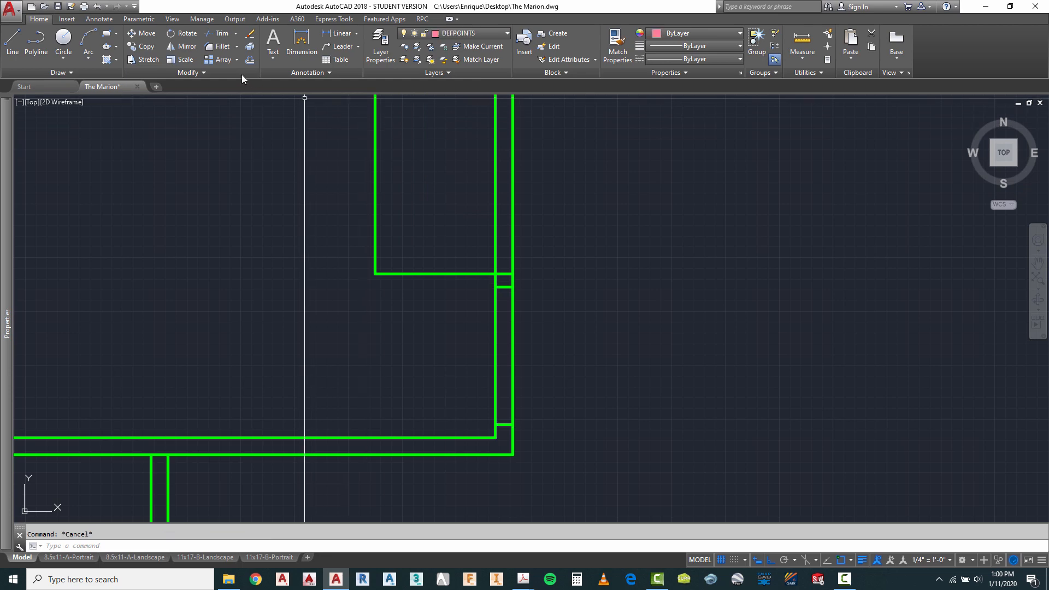
Step: Trim both faces of the kitchen's right wall between the two jamb lines to open the doorway
{"action": "left_click", "coordinate": [221, 34]}
{"action": "left_click", "coordinate": [567, 235]}
{"action": "left_click", "coordinate": [412, 467]}
{"action": "key", "text": "Return"}
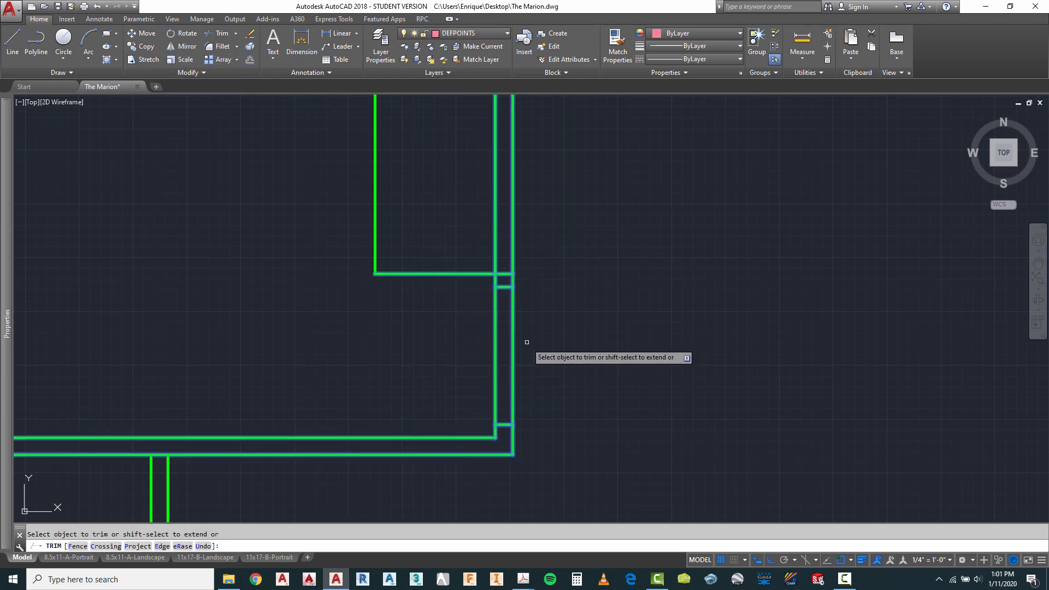
{"action": "left_click", "coordinate": [527, 342]}
{"action": "left_click", "coordinate": [436, 374]}
{"action": "key", "text": "Escape"}
Step: Offset the new vertical and horizontal wall lines above the kitchen doorway 4" inward to give both walls thickness
{"action": "scroll", "coordinate": [442, 381], "scroll_direction": "down", "scroll_amount": 2}
{"action": "type", "text": "o"}
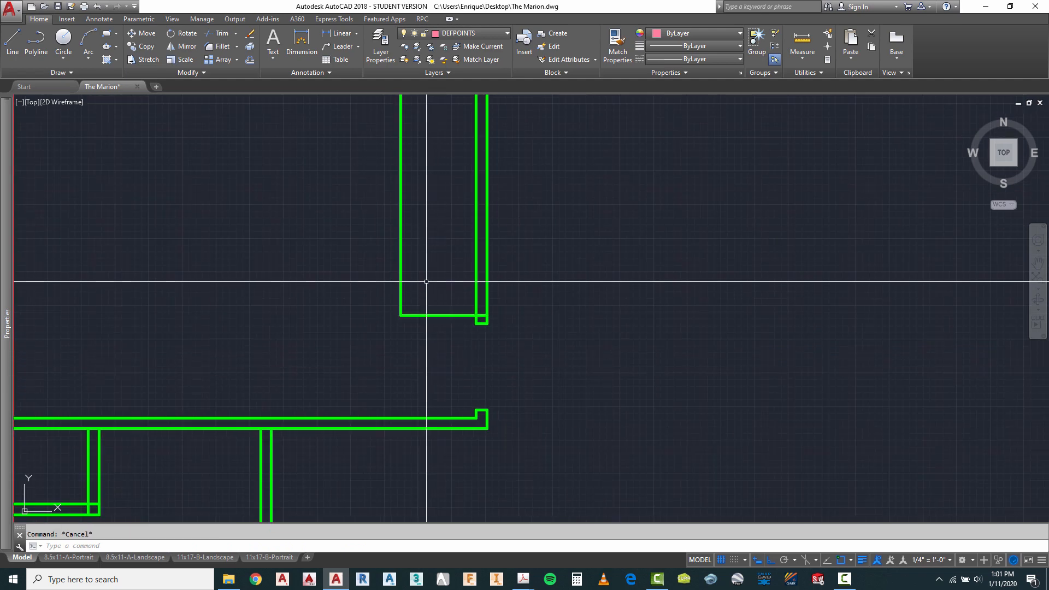
{"action": "key", "text": "Return"}
{"action": "type", "text": "4"}
{"action": "key", "text": "Return"}
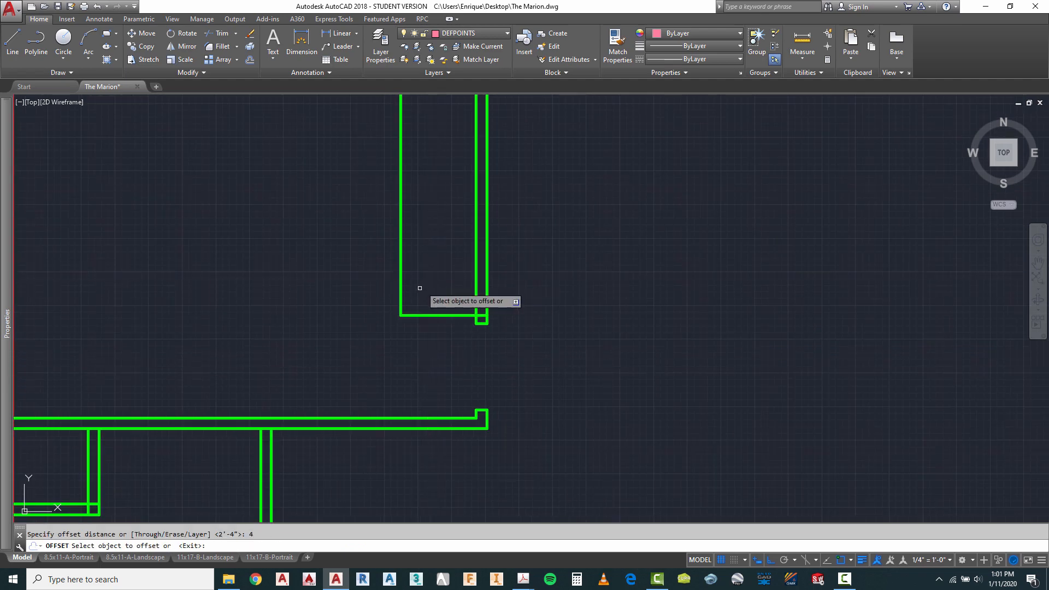
{"action": "left_click", "coordinate": [401, 283]}
{"action": "left_click", "coordinate": [414, 289]}
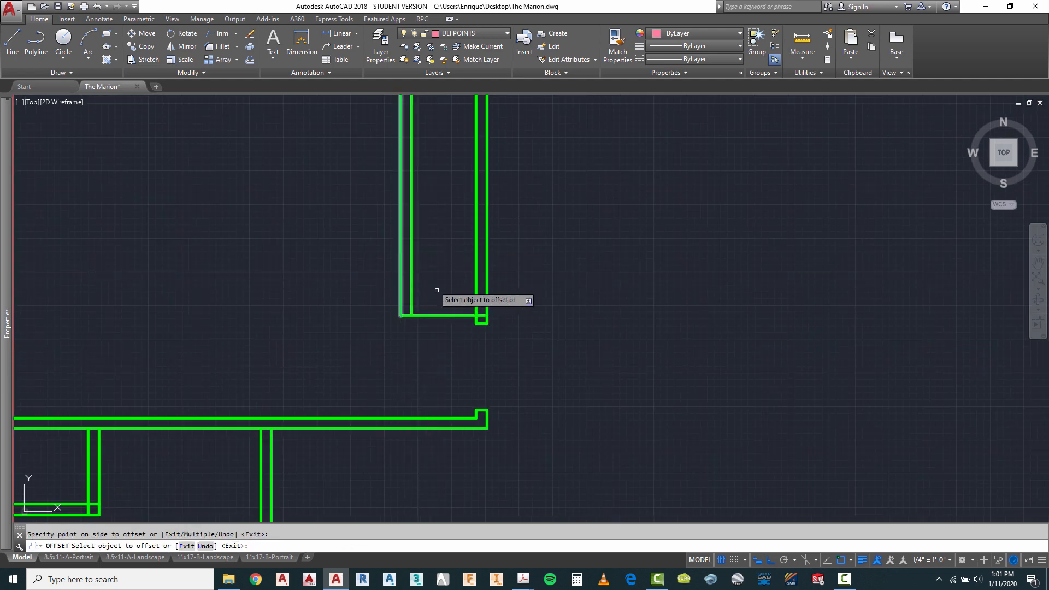
{"action": "left_click", "coordinate": [449, 316]}
{"action": "left_click", "coordinate": [450, 300]}
{"action": "key", "text": "Escape"}
Step: Check the Marion Red Lines PDF and, back in AutoCAD, offset the lower horizontal wall line above the doorway 3'4" upward
{"action": "scroll", "coordinate": [421, 323], "scroll_direction": "up", "scroll_amount": 3}
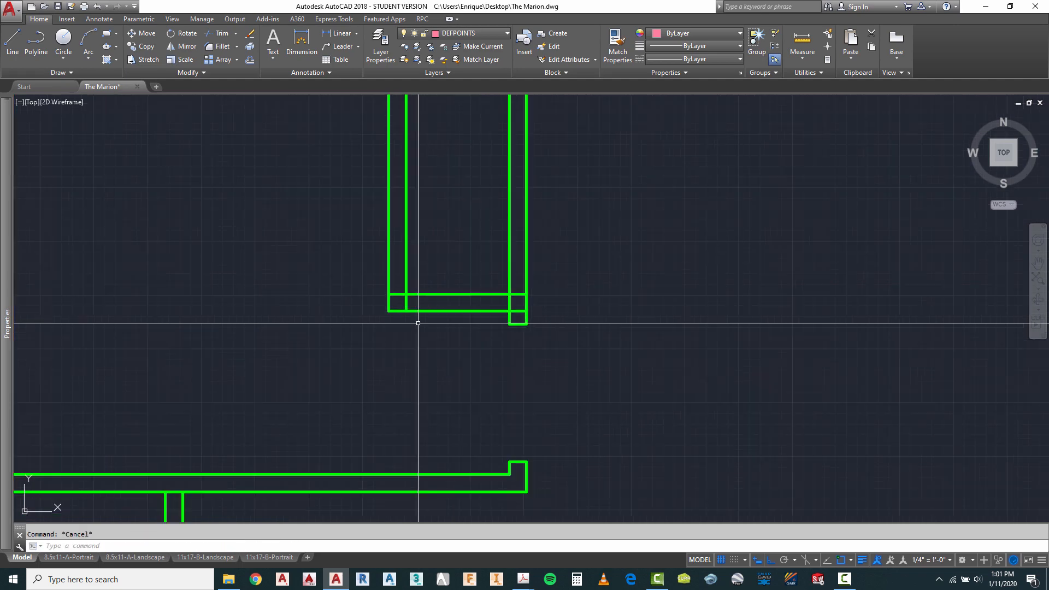
{"action": "scroll", "coordinate": [437, 373], "scroll_direction": "down", "scroll_amount": 2}
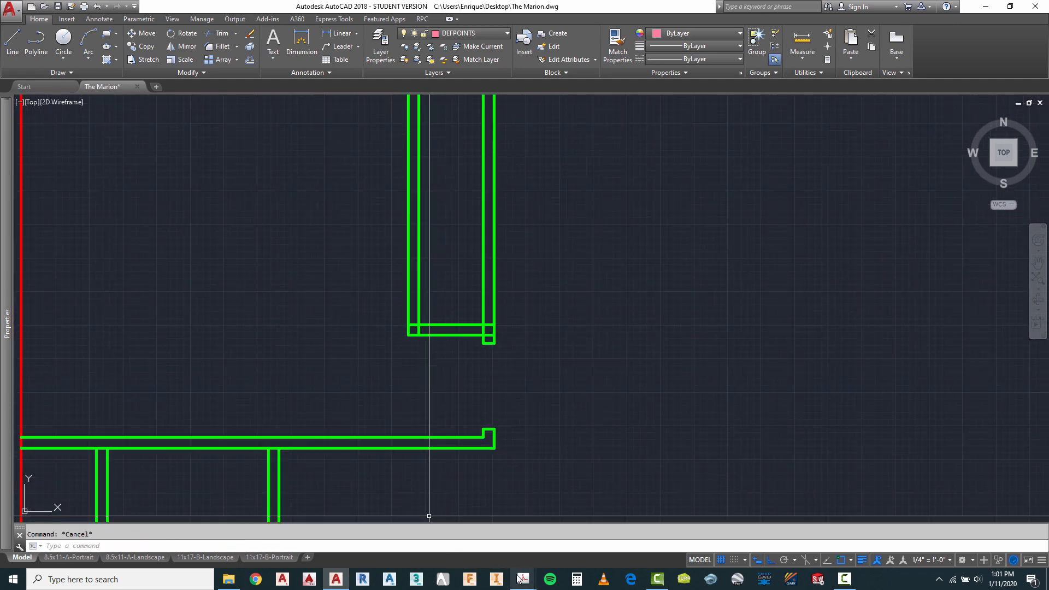
{"action": "mouse_move", "coordinate": [519, 578]}
{"action": "left_click", "coordinate": [514, 541]}
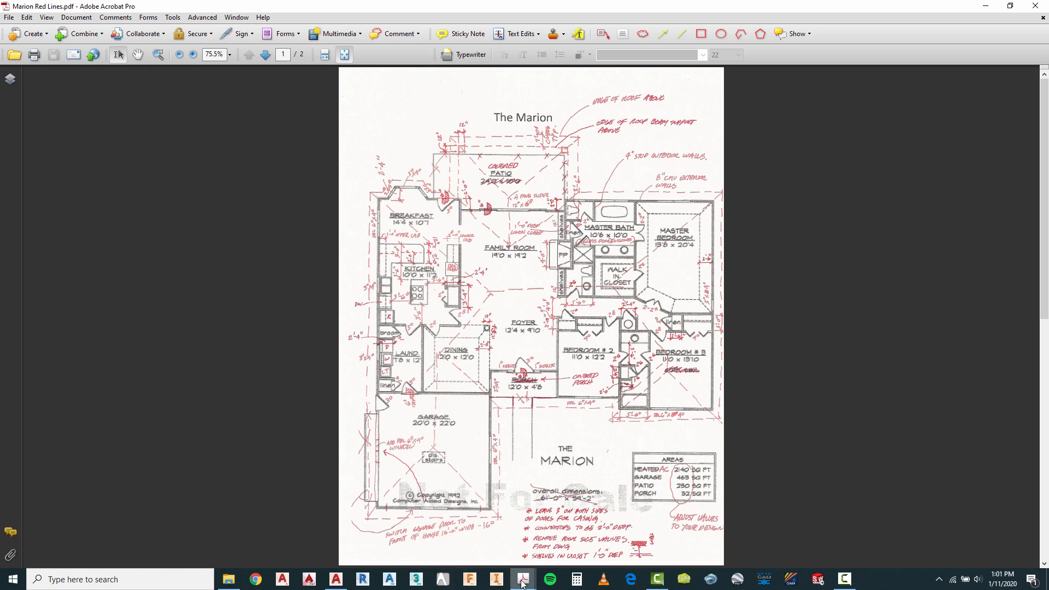
{"action": "left_click", "coordinate": [336, 580]}
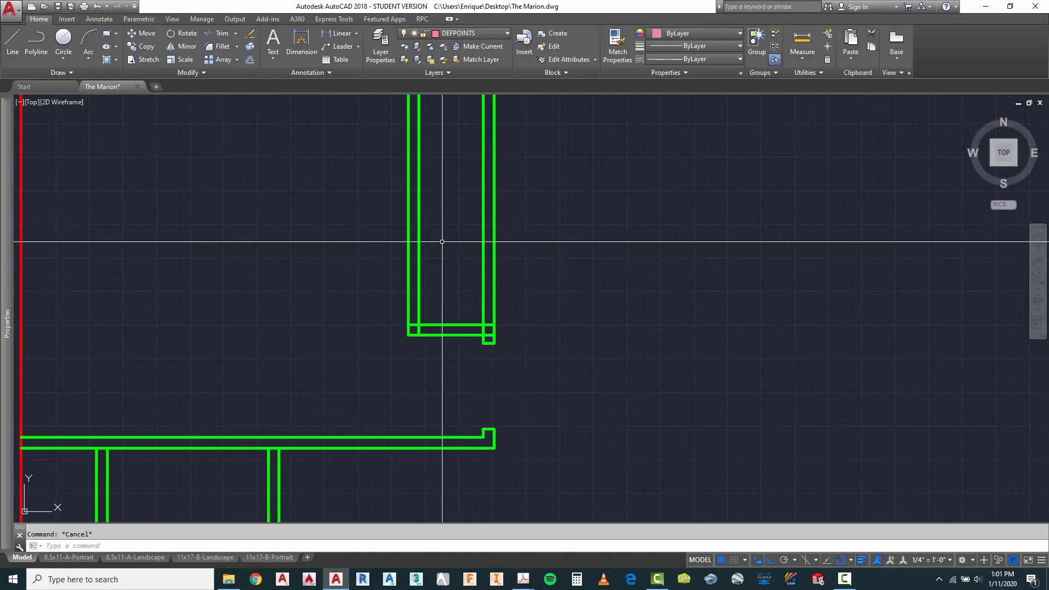
{"action": "left_click", "coordinate": [251, 60]}
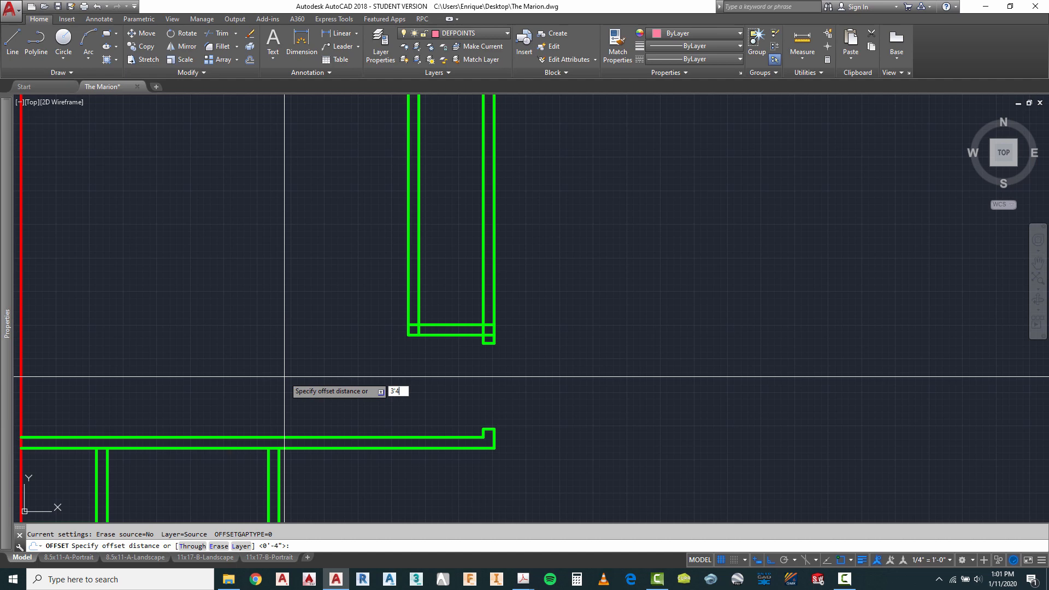
{"action": "key", "text": "Return"}
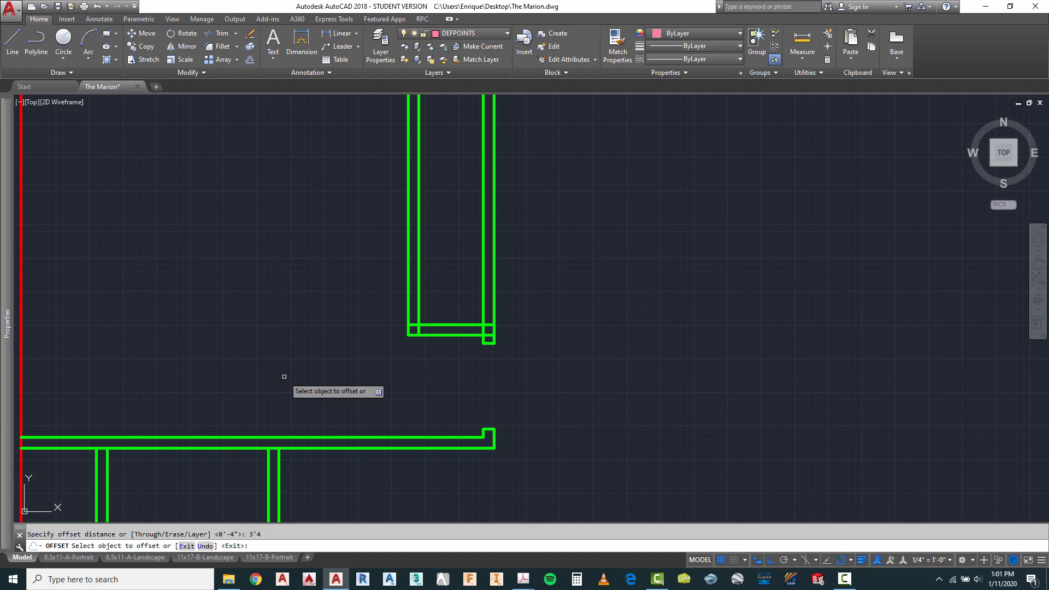
{"action": "left_click", "coordinate": [443, 335]}
{"action": "left_click", "coordinate": [442, 299]}
{"action": "key", "text": "Escape"}
Step: Offset the new upper horizontal line 4" downward to form the upper wall's thickness
{"action": "key", "text": "Return"}
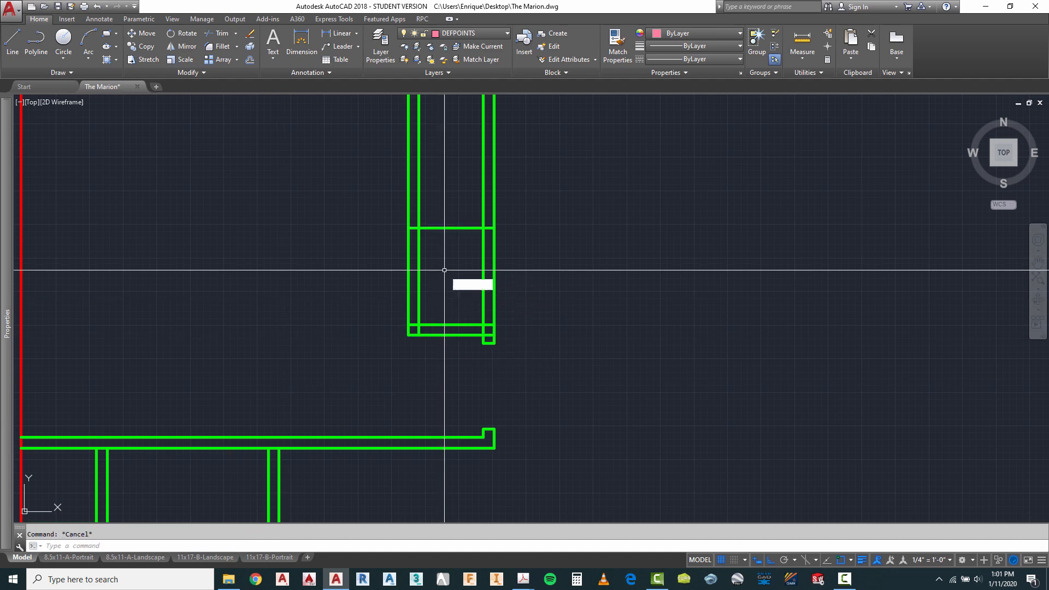
{"action": "type", "text": "4"}
{"action": "key", "text": "Return"}
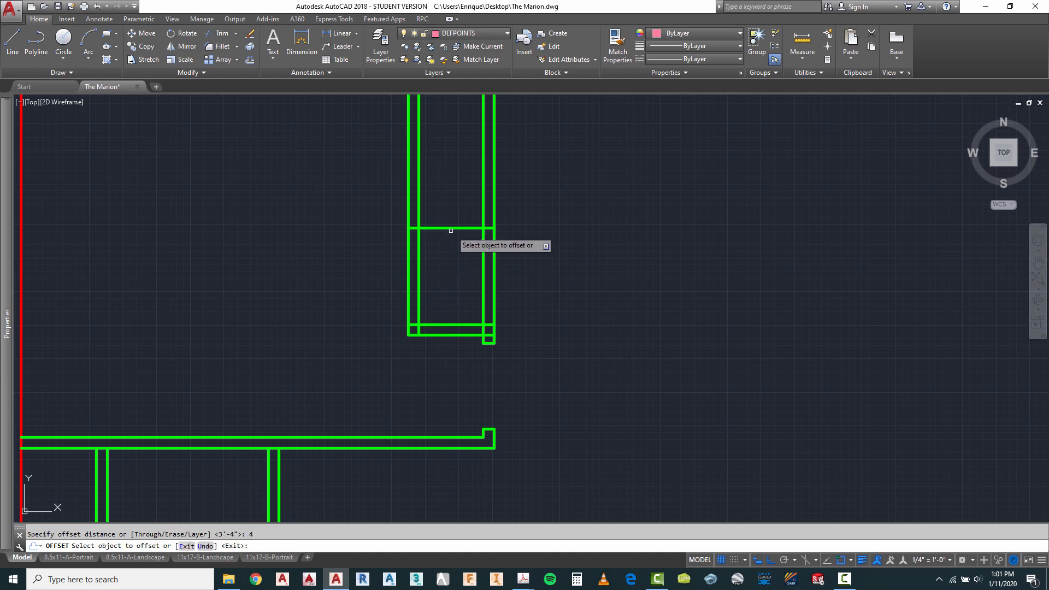
{"action": "left_click", "coordinate": [440, 228]}
{"action": "left_click", "coordinate": [441, 266]}
{"action": "key", "text": "Escape"}
Step: Fillet the inner and outer left vertical lines with the matching horizontal lines to close the upper left corner of the small box above the kitchen doorway
{"action": "type", "text": "f"}
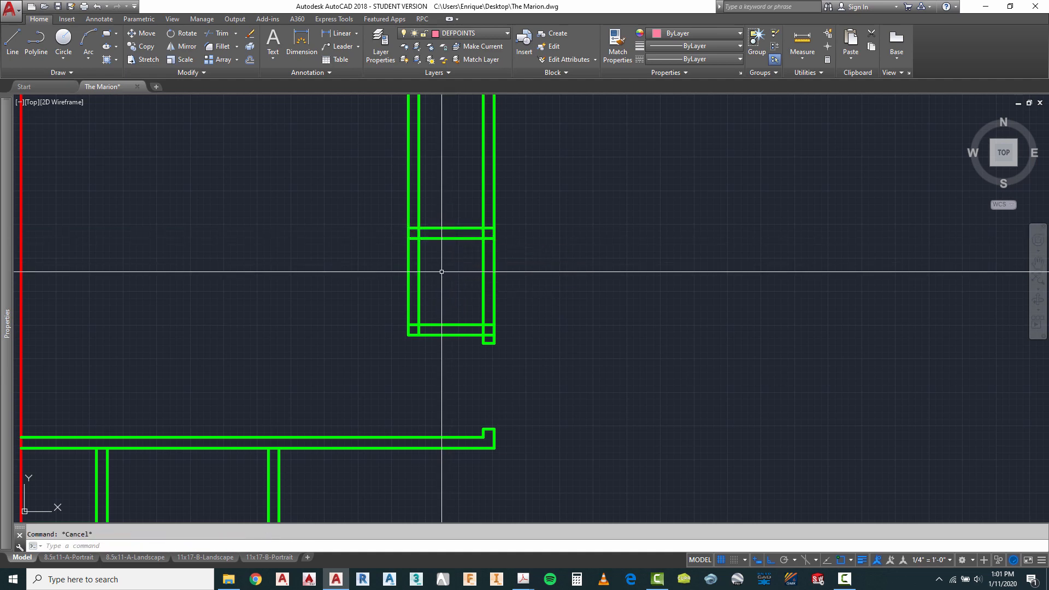
{"action": "key", "text": "Return"}
{"action": "left_click", "coordinate": [419, 247]}
{"action": "left_click", "coordinate": [427, 239]}
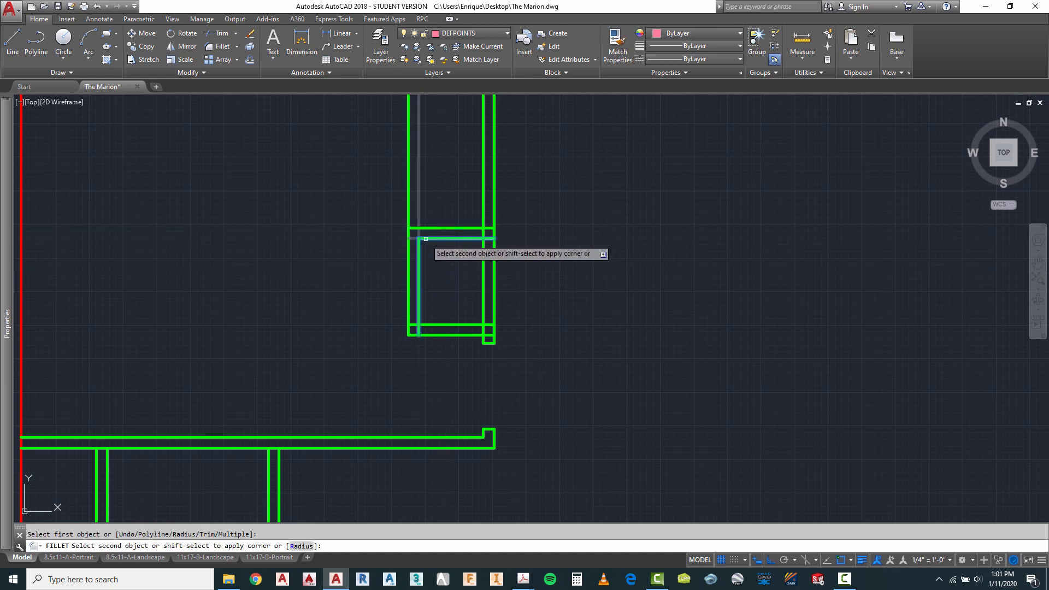
{"action": "key", "text": "Escape"}
{"action": "key", "text": "Return"}
{"action": "left_click", "coordinate": [409, 263]}
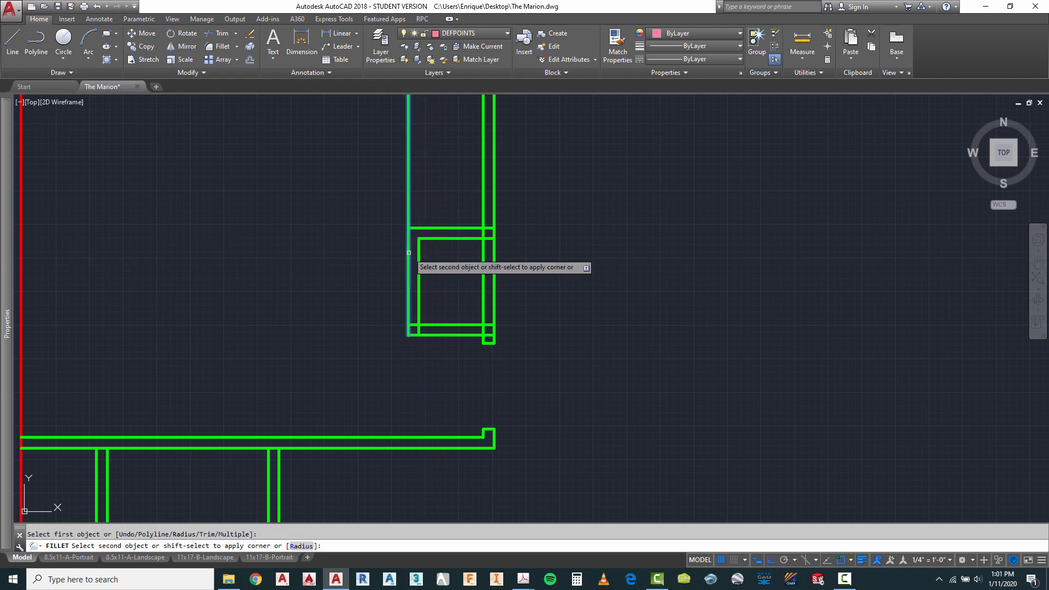
{"action": "left_click", "coordinate": [422, 228]}
{"action": "key", "text": "Escape"}
Step: Copy the inner face line of the upper left room's top exterior wall 2'4" straight up
{"action": "scroll", "coordinate": [563, 360], "scroll_direction": "down", "scroll_amount": 5}
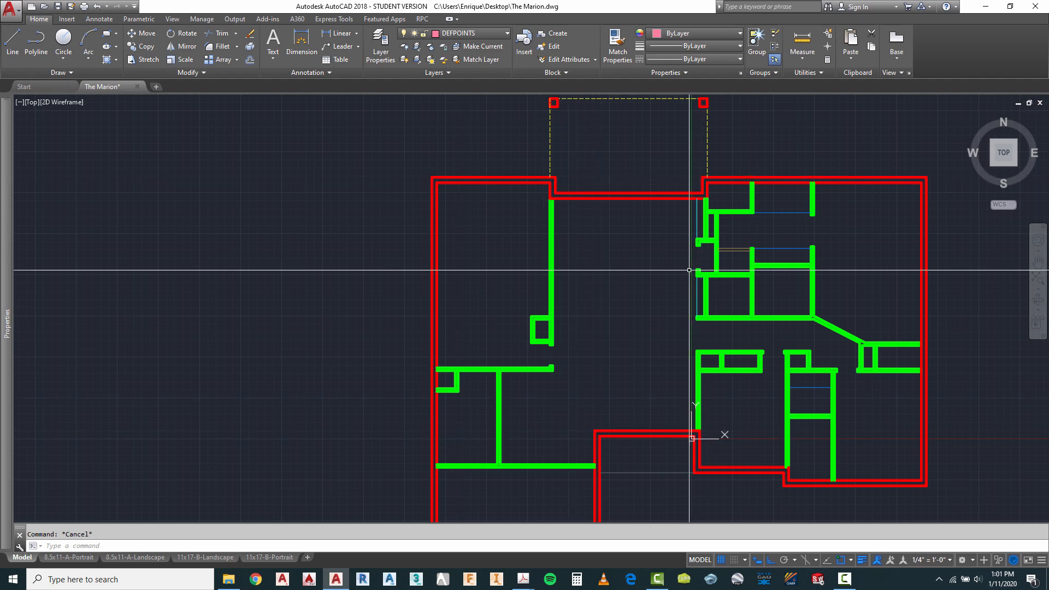
{"action": "scroll", "coordinate": [532, 285], "scroll_direction": "down", "scroll_amount": 2}
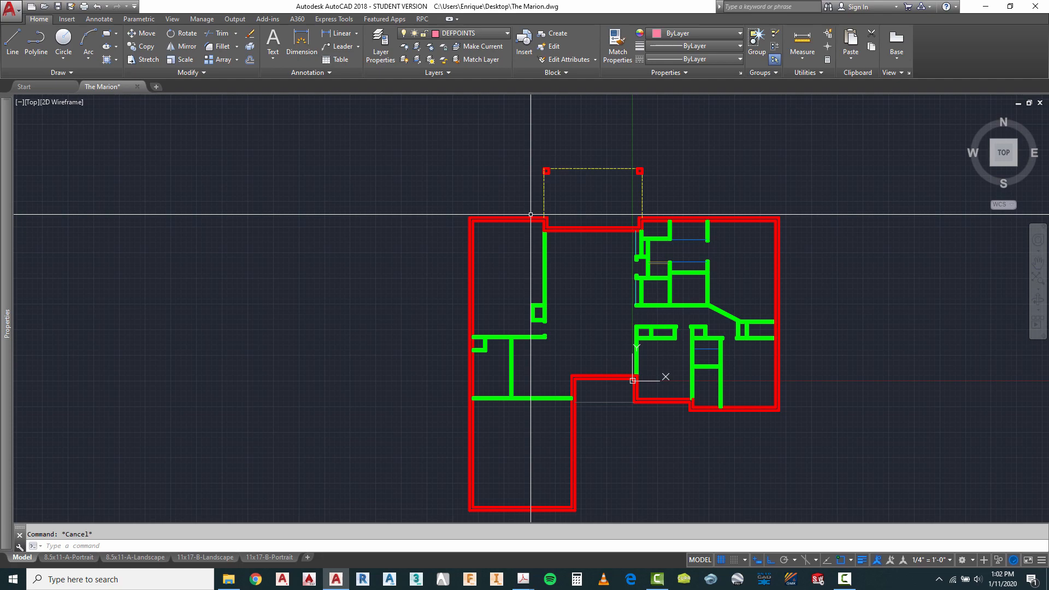
{"action": "scroll", "coordinate": [496, 211], "scroll_direction": "up", "scroll_amount": 4}
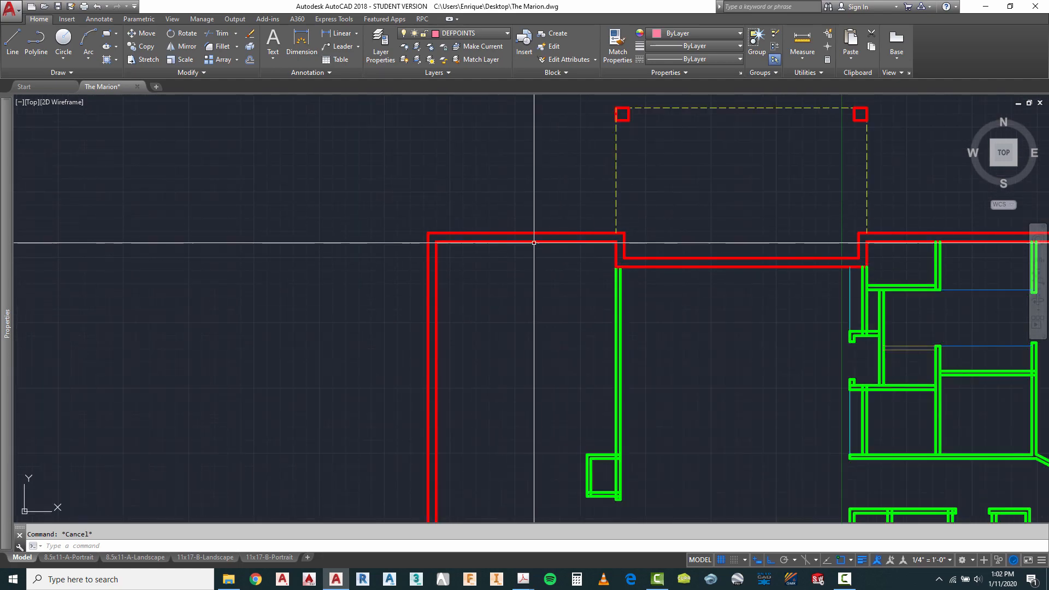
{"action": "scroll", "coordinate": [529, 227], "scroll_direction": "up", "scroll_amount": 2}
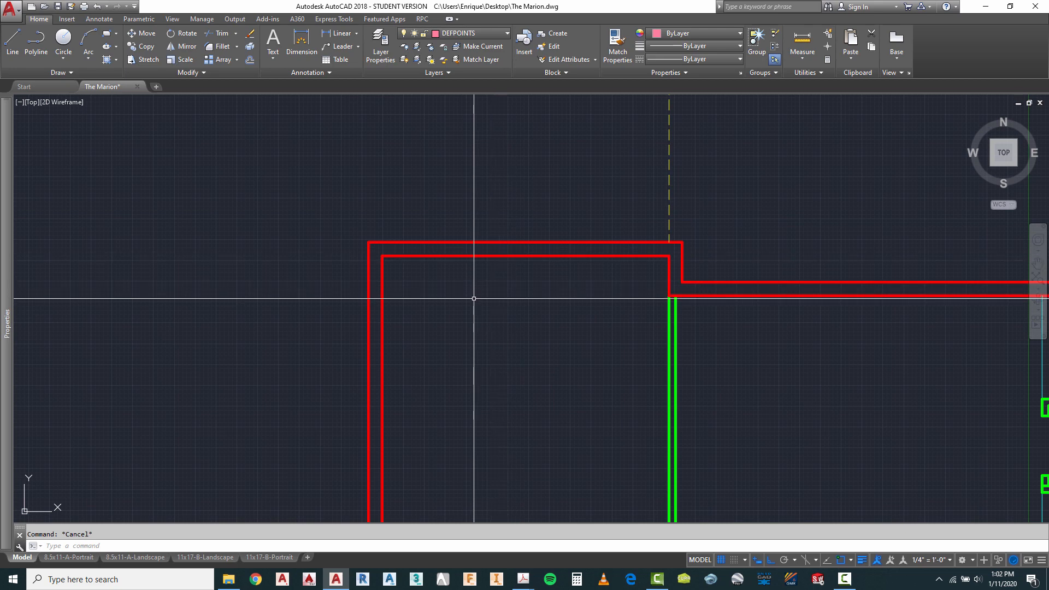
{"action": "type", "text": "co"}
{"action": "key", "text": "Return"}
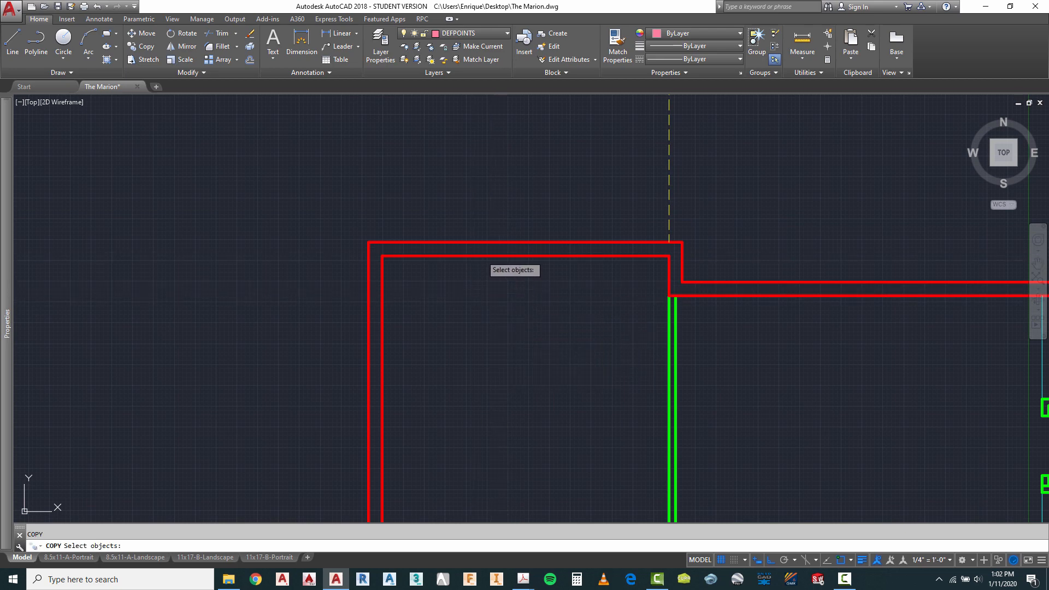
{"action": "key", "text": "Return"}
{"action": "left_click", "coordinate": [506, 354]}
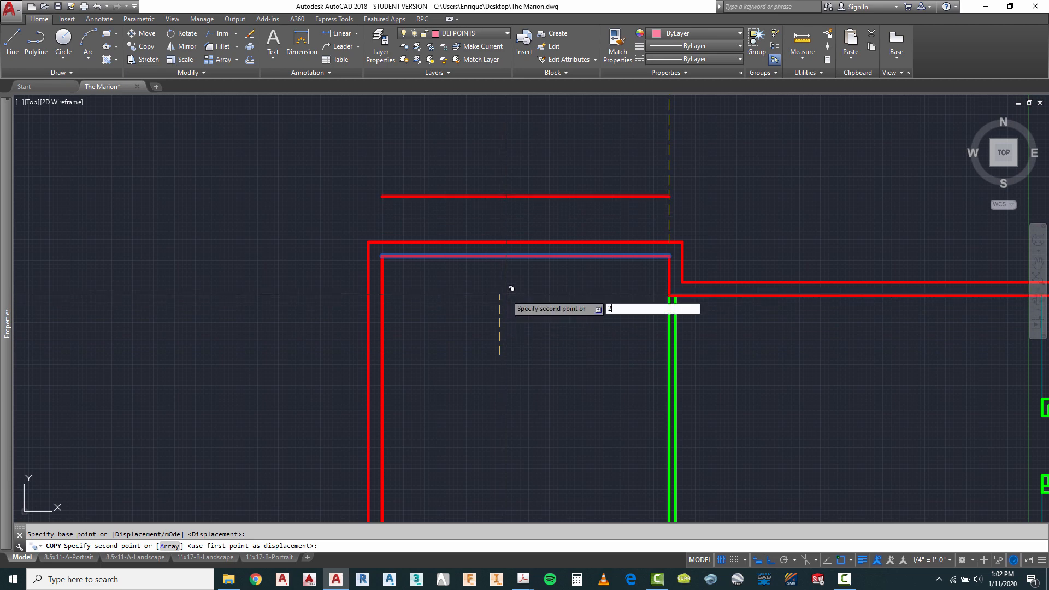
{"action": "key", "text": "Return"}
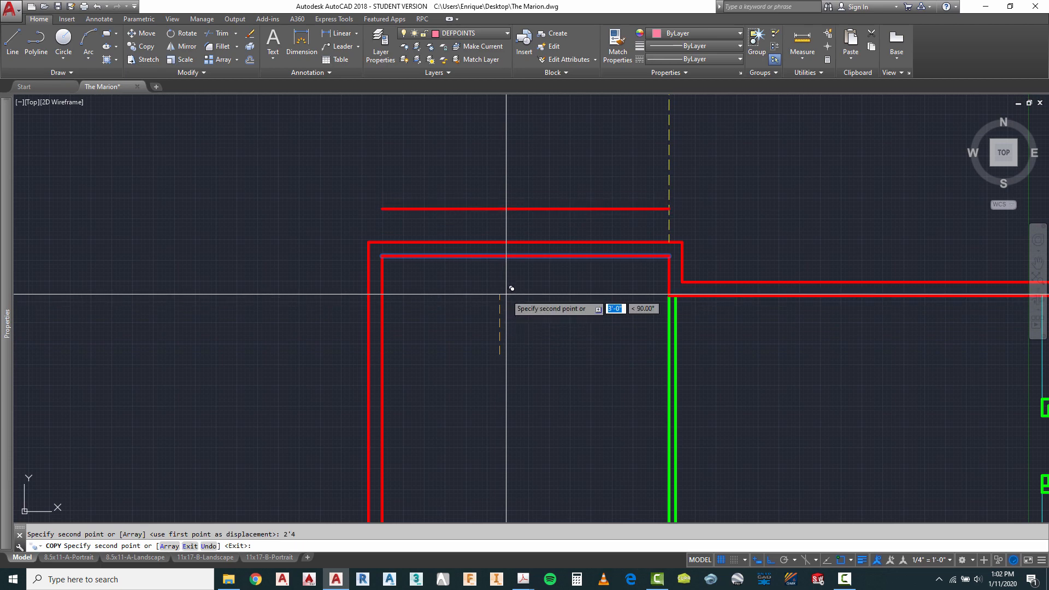
{"action": "key", "text": "Escape"}
Step: Offset the copied line above the exterior wall 8" upward to give the bay wall its thickness
{"action": "type", "text": "o"}
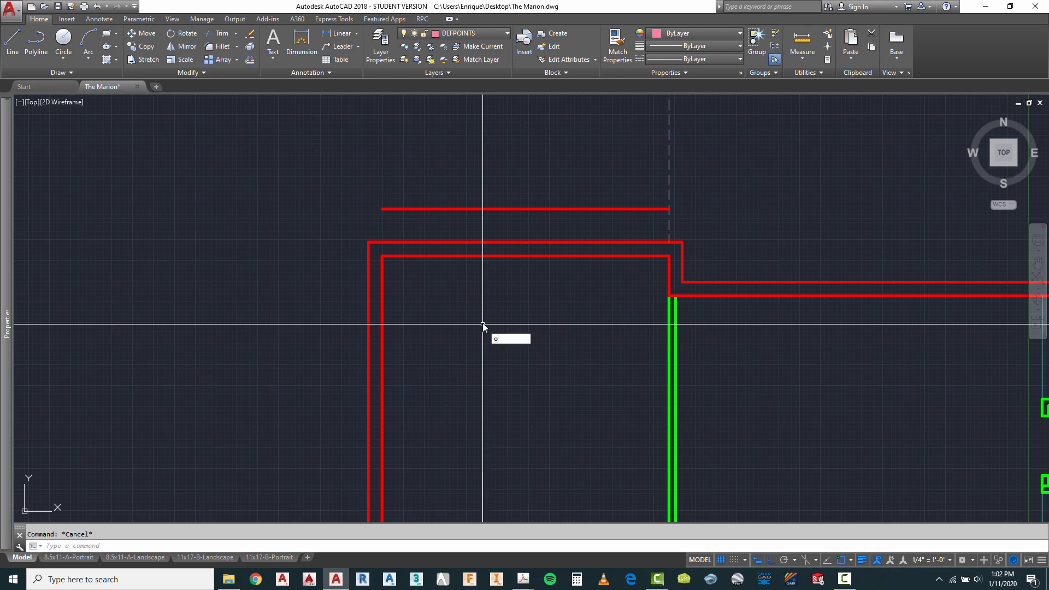
{"action": "key", "text": "Return"}
{"action": "type", "text": "8"}
{"action": "key", "text": "Return"}
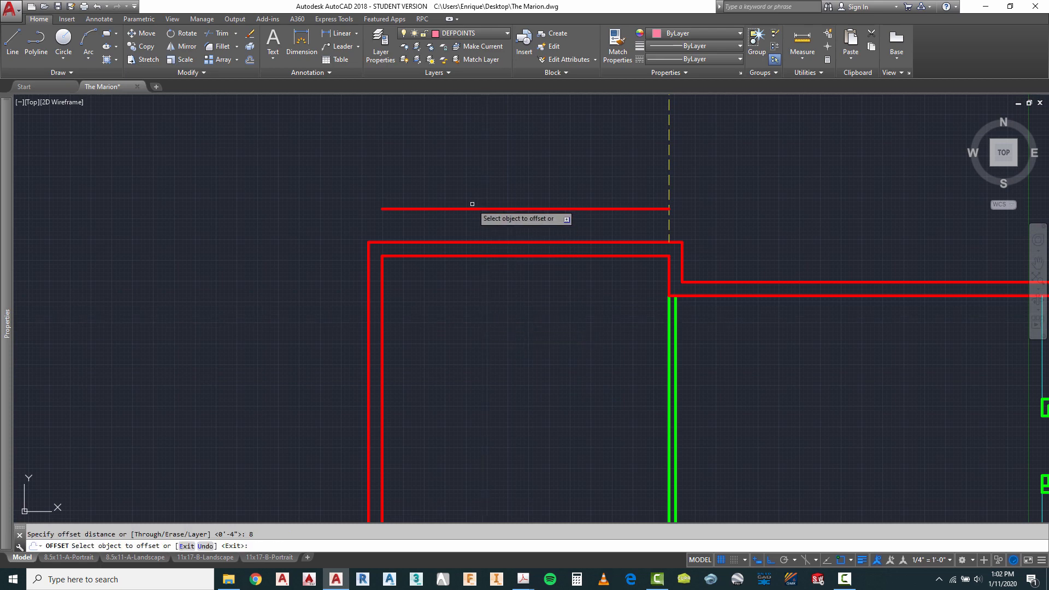
{"action": "left_click", "coordinate": [470, 208]}
{"action": "left_click", "coordinate": [480, 189]}
{"action": "key", "text": "Escape"}
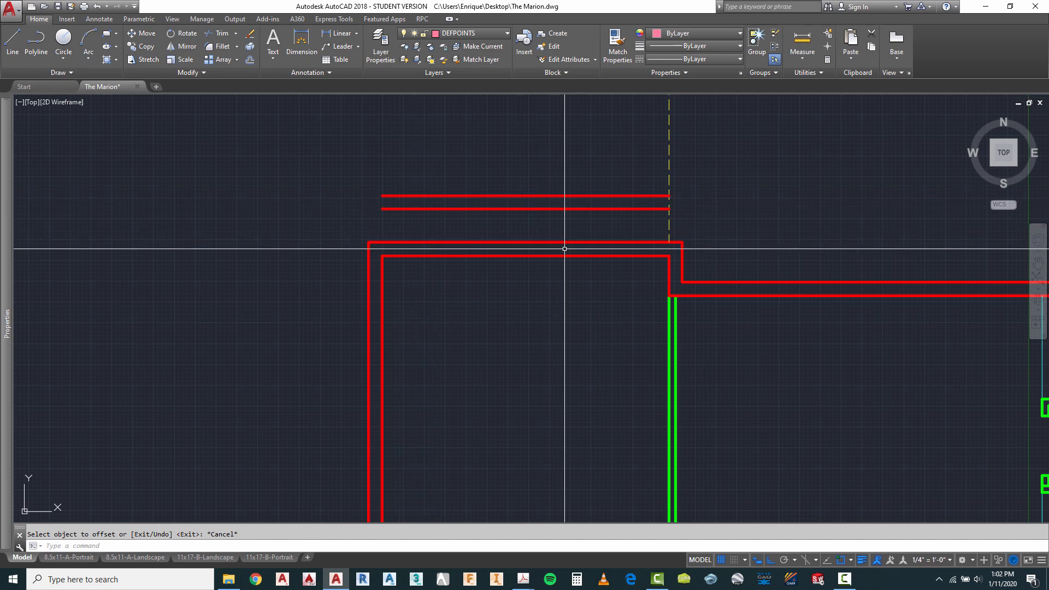
Step: On the A-Wall-Extr layer, draw a 45° line about 5'-3" long from near the left end of the inner wall face up past both bay lines
{"action": "scroll", "coordinate": [443, 231], "scroll_direction": "up", "scroll_amount": 2}
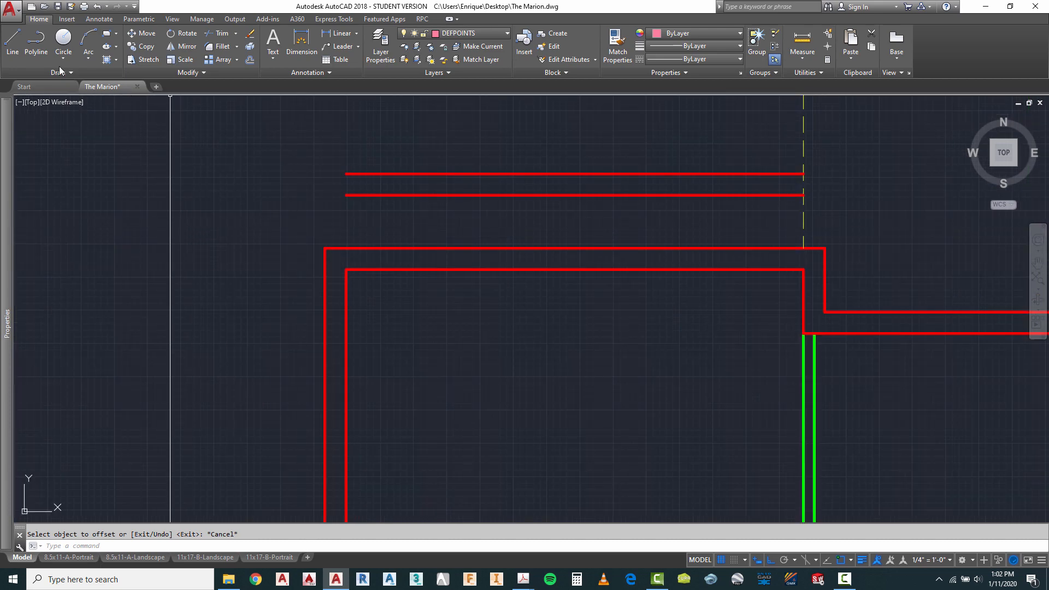
{"action": "left_click", "coordinate": [473, 35]}
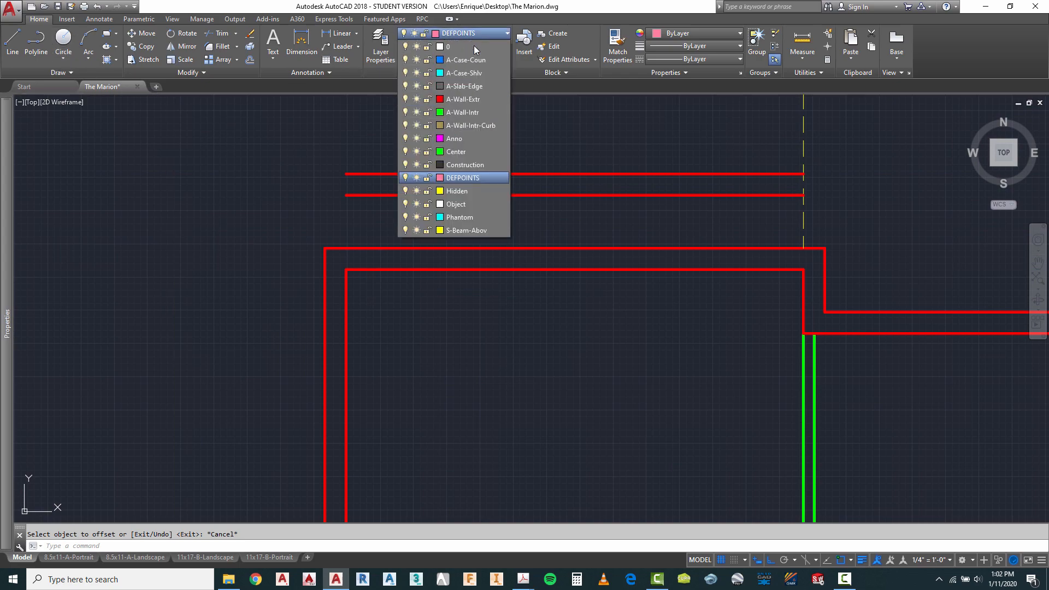
{"action": "left_click", "coordinate": [464, 97]}
{"action": "scroll", "coordinate": [452, 138], "scroll_direction": "down", "scroll_amount": 3}
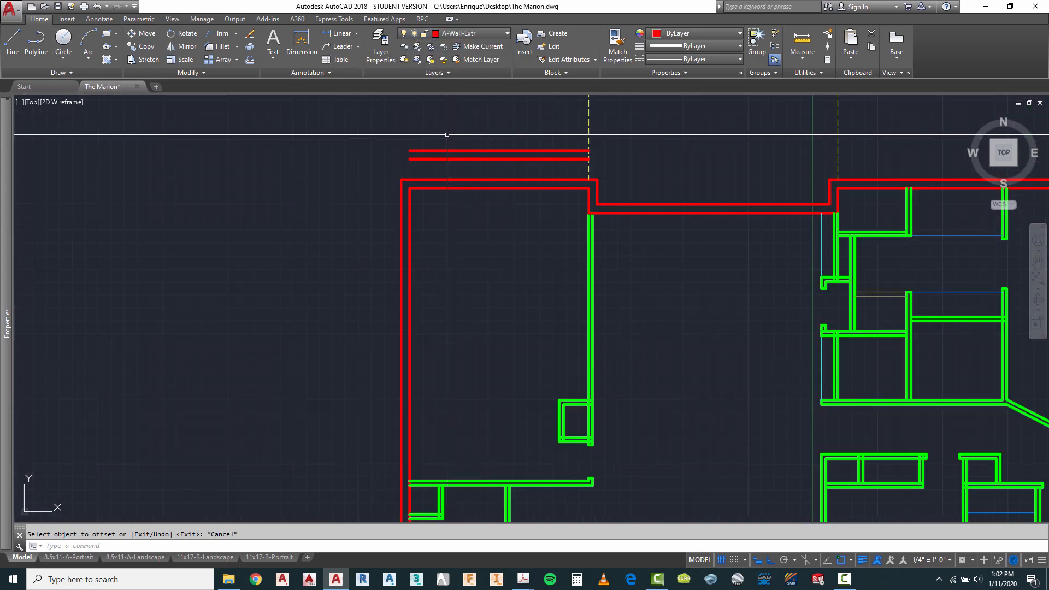
{"action": "scroll", "coordinate": [447, 135], "scroll_direction": "up", "scroll_amount": 2}
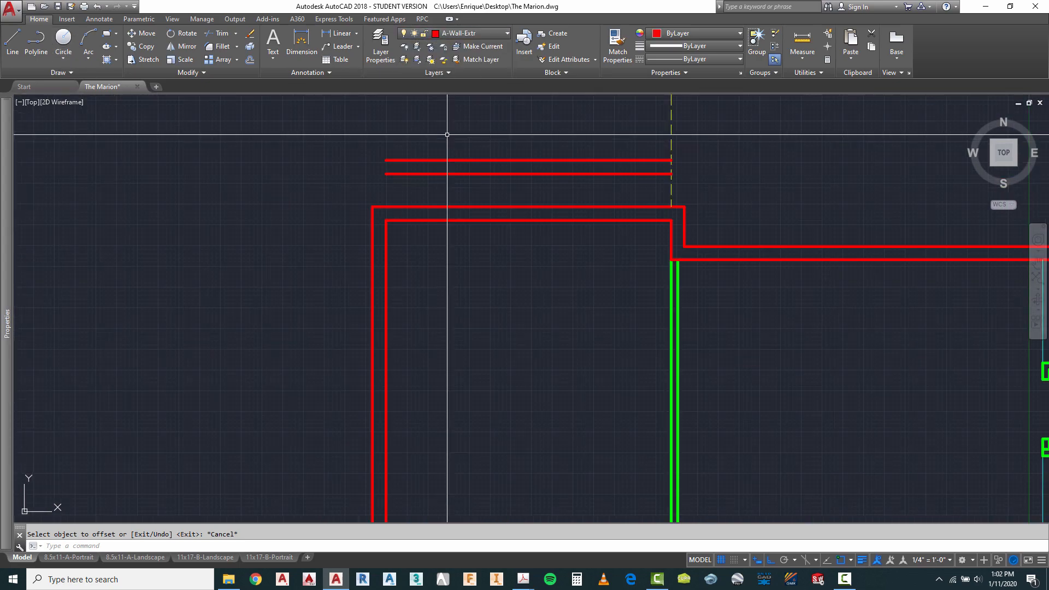
{"action": "left_click", "coordinate": [10, 41]}
{"action": "scroll", "coordinate": [445, 208], "scroll_direction": "up", "scroll_amount": 2}
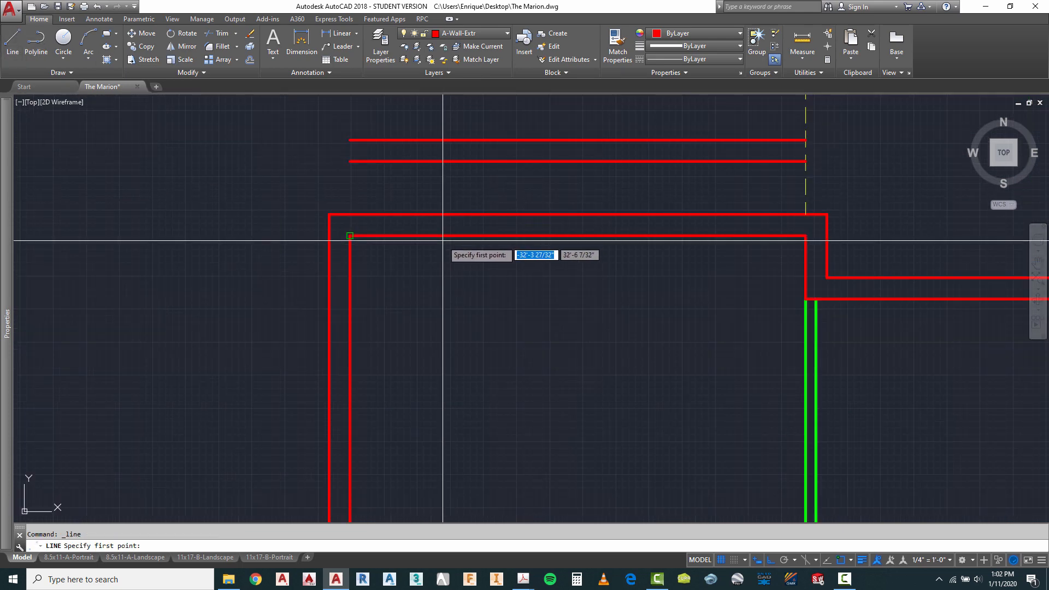
{"action": "right_click", "coordinate": [470, 278], "text": "shift"}
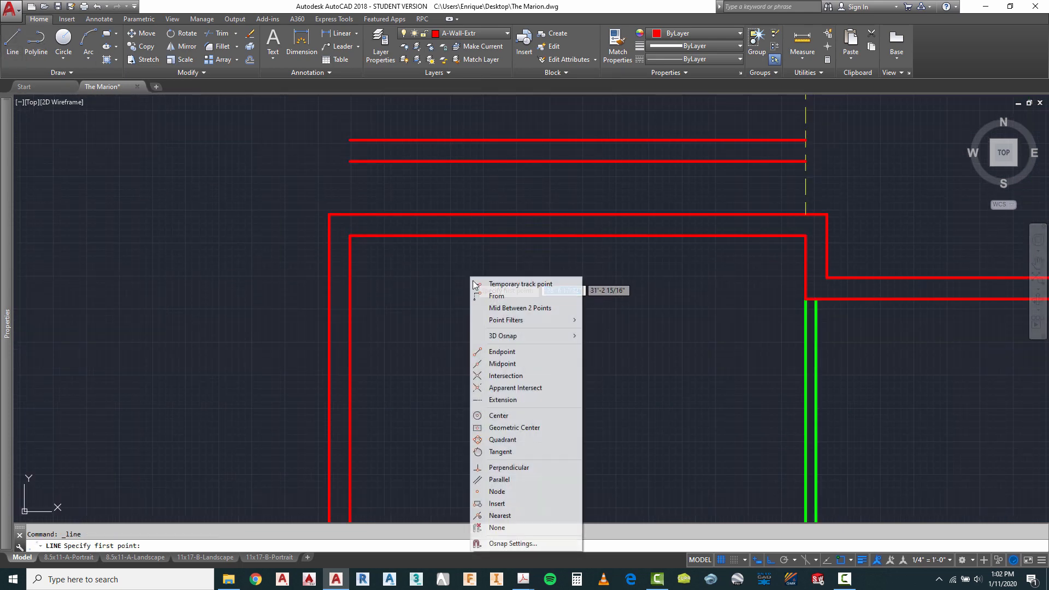
{"action": "left_click", "coordinate": [513, 517]}
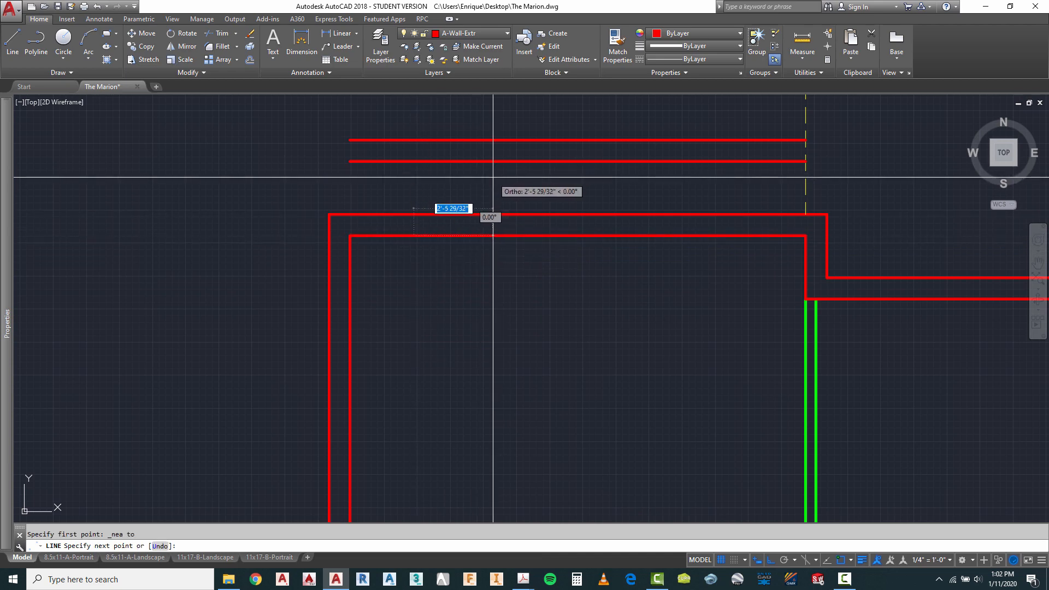
{"action": "key", "text": "F8"}
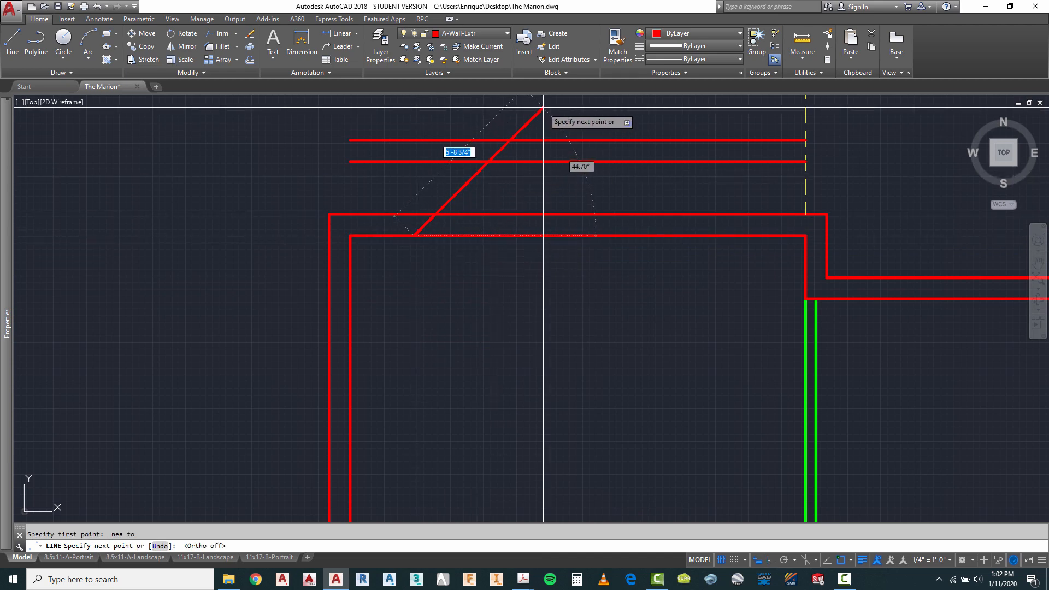
{"action": "scroll", "coordinate": [517, 192], "scroll_direction": "down", "scroll_amount": 2}
{"action": "scroll", "coordinate": [522, 185], "scroll_direction": "up", "scroll_amount": 2}
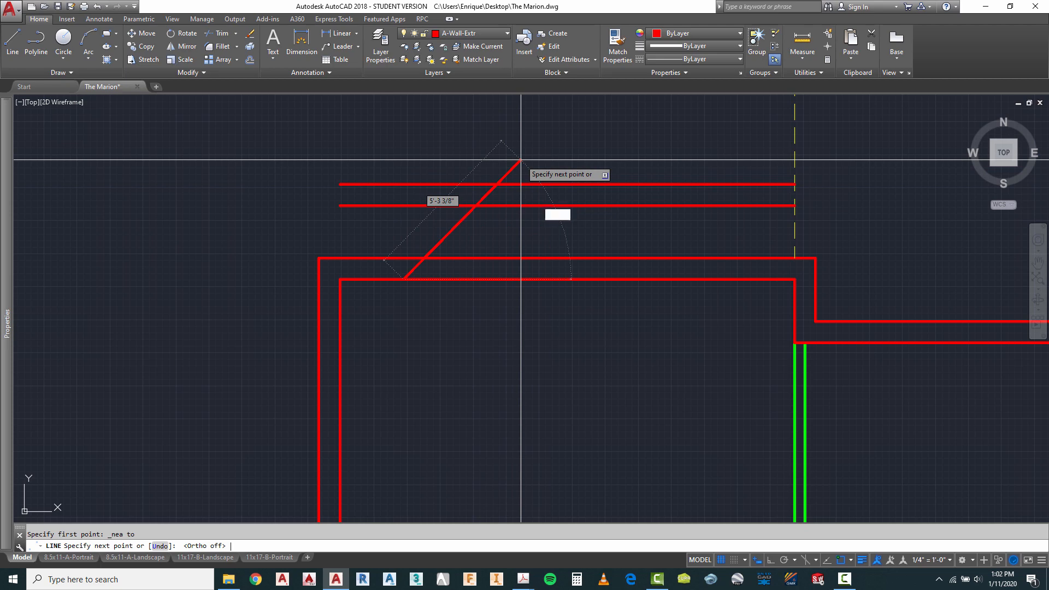
{"action": "left_click", "coordinate": [521, 159]}
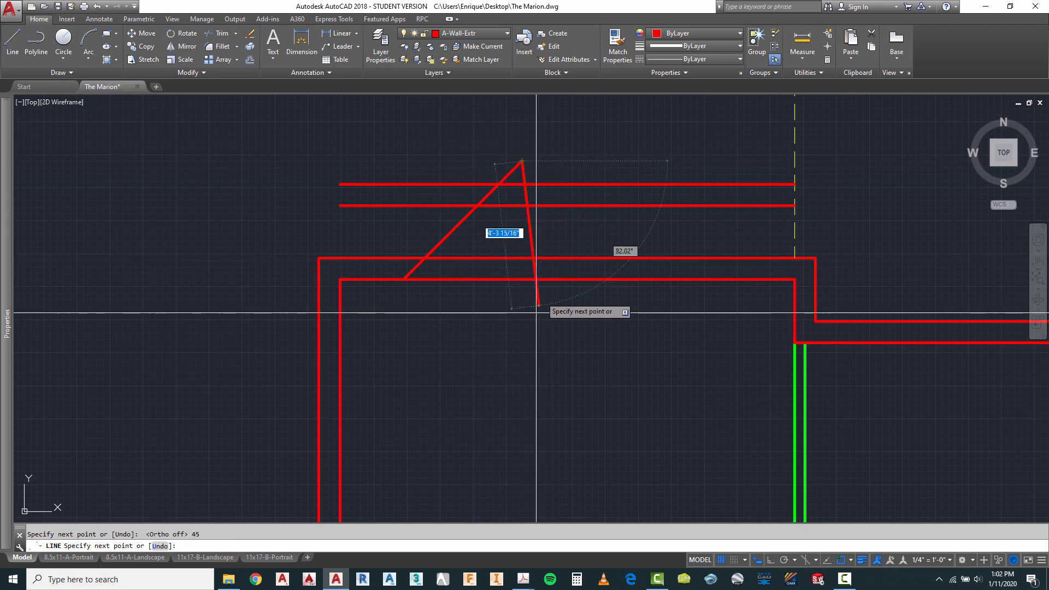
{"action": "key", "text": "Escape"}
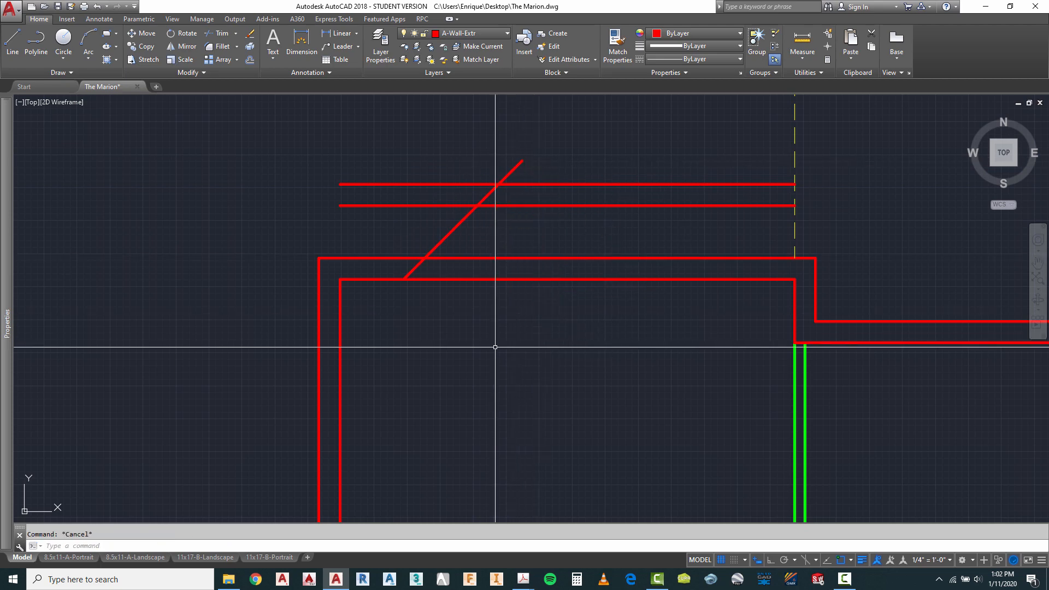
Step: Offset the 45° line 8" outward to the upper left to form the angled bay wall's thickness
{"action": "type", "text": "o"}
{"action": "key", "text": "Return"}
{"action": "type", "text": "8"}
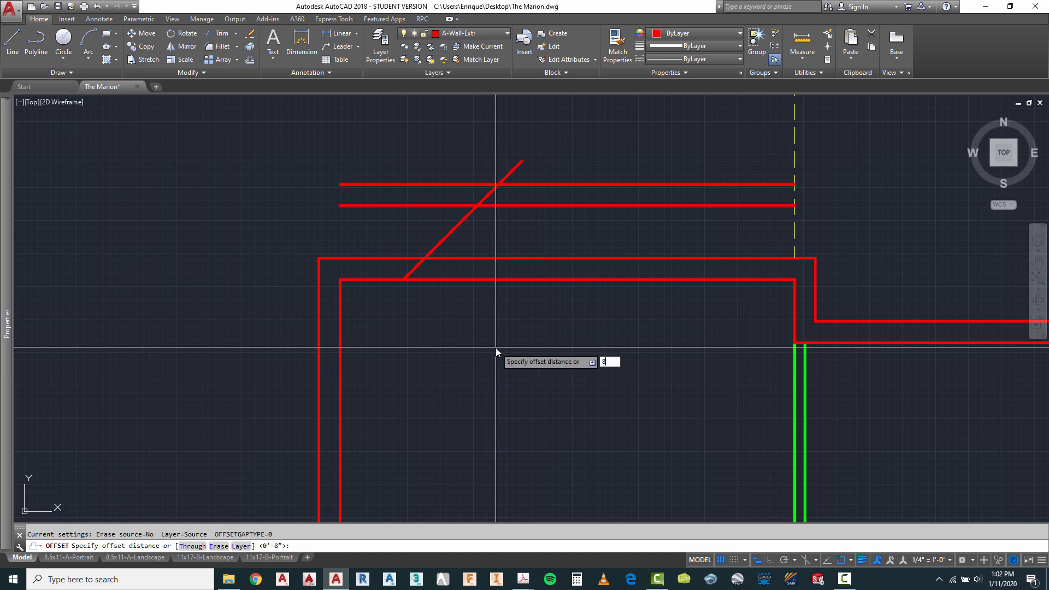
{"action": "key", "text": "Return"}
{"action": "left_click", "coordinate": [439, 242]}
{"action": "left_click", "coordinate": [428, 228]}
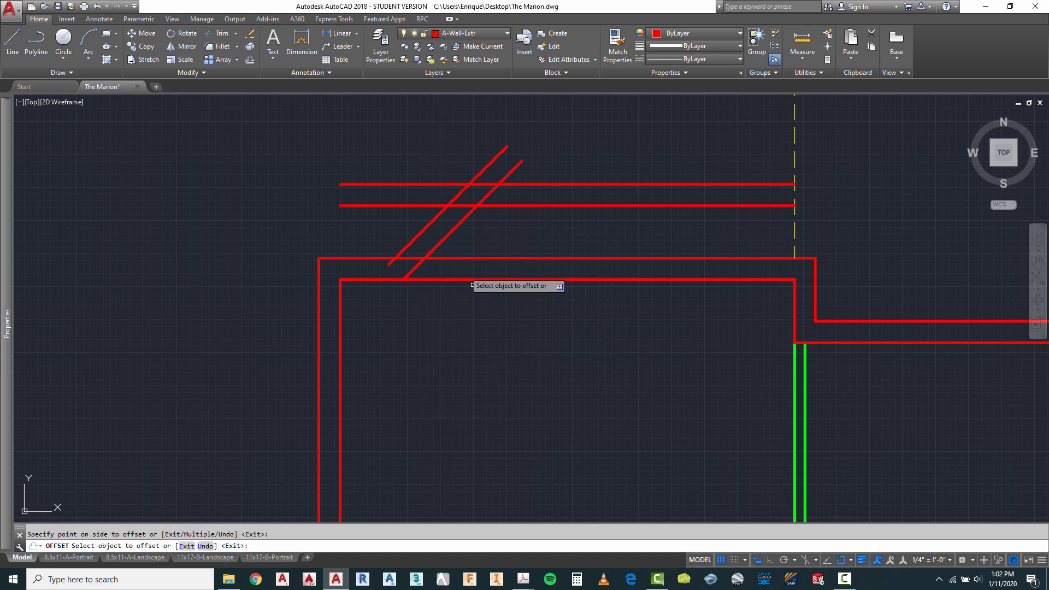
{"action": "key", "text": "Escape"}
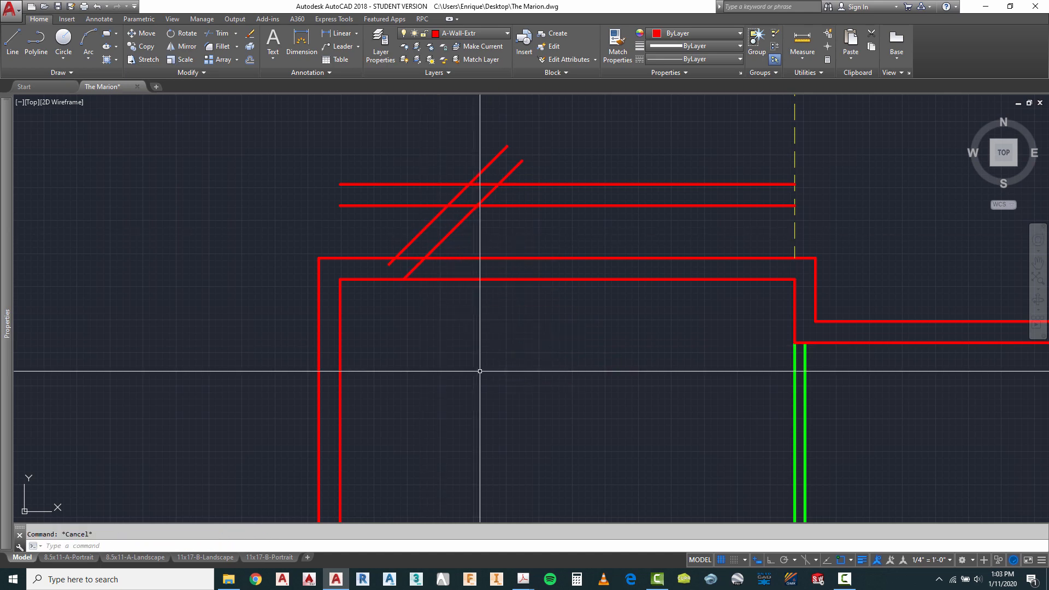
Step: Mirror both angled bay wall lines about a vertical axis just right of their upper ends, keeping the originals
{"action": "type", "text": "mi"}
{"action": "key", "text": "Return"}
{"action": "left_click", "coordinate": [486, 219]}
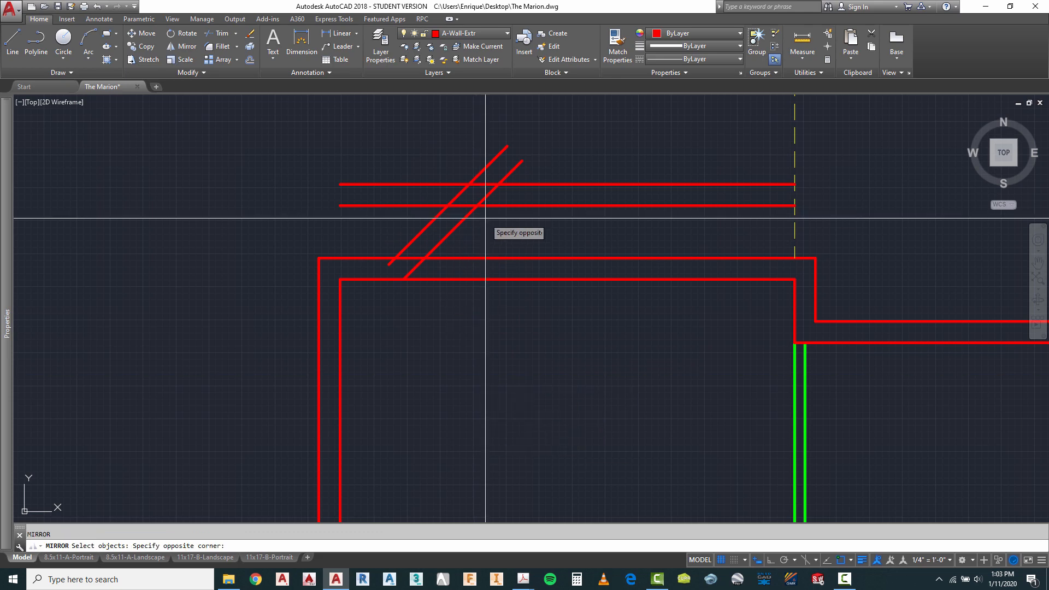
{"action": "left_click", "coordinate": [384, 227]}
{"action": "key", "text": "Return"}
{"action": "left_click", "coordinate": [535, 158]}
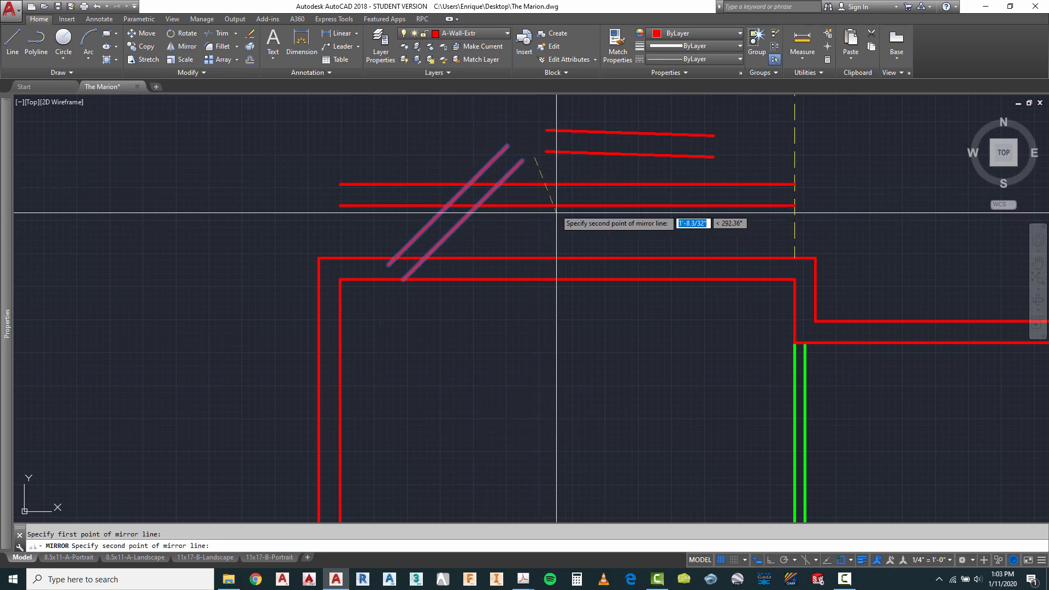
{"action": "key", "text": "F8"}
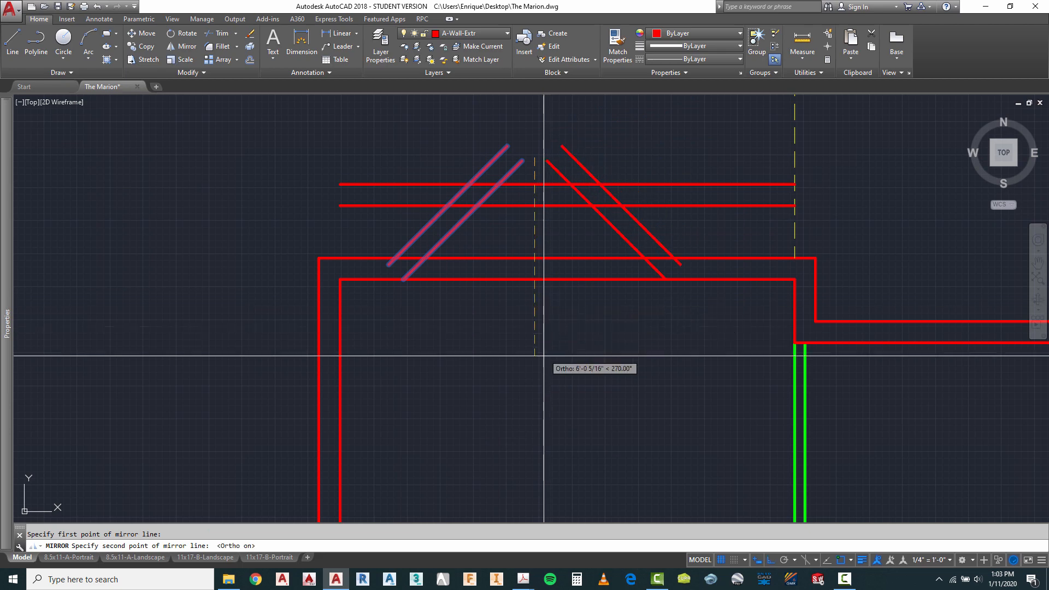
{"action": "left_click", "coordinate": [541, 361]}
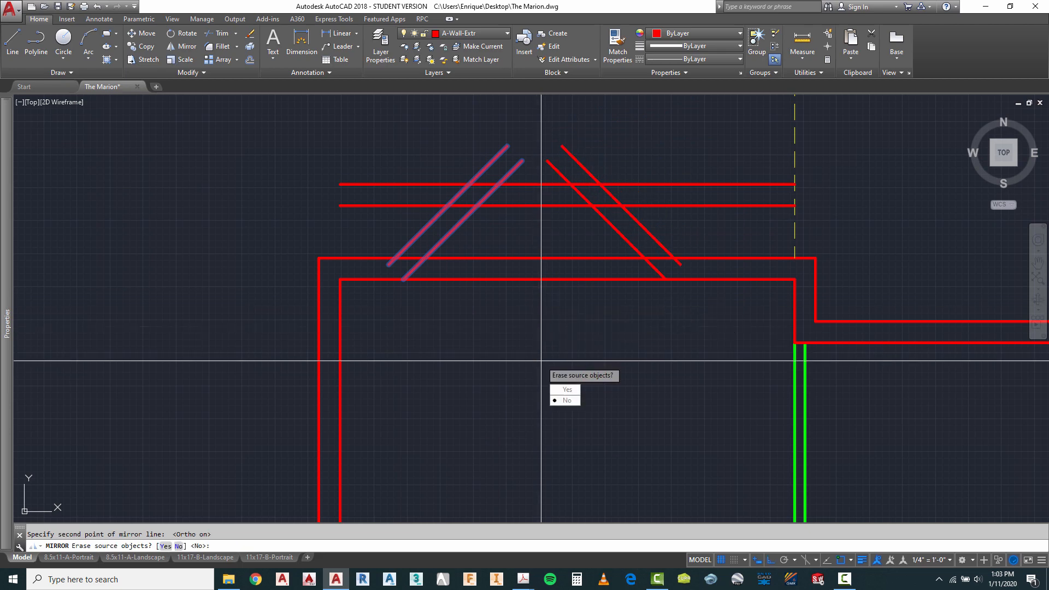
{"action": "left_click", "coordinate": [575, 402]}
{"action": "key", "text": "Escape"}
Step: Fillet the left angled lines with the bay's horizontal lines, joining the inner diagonal to the lower line and the outer diagonal to the upper one
{"action": "type", "text": "f"}
{"action": "key", "text": "Return"}
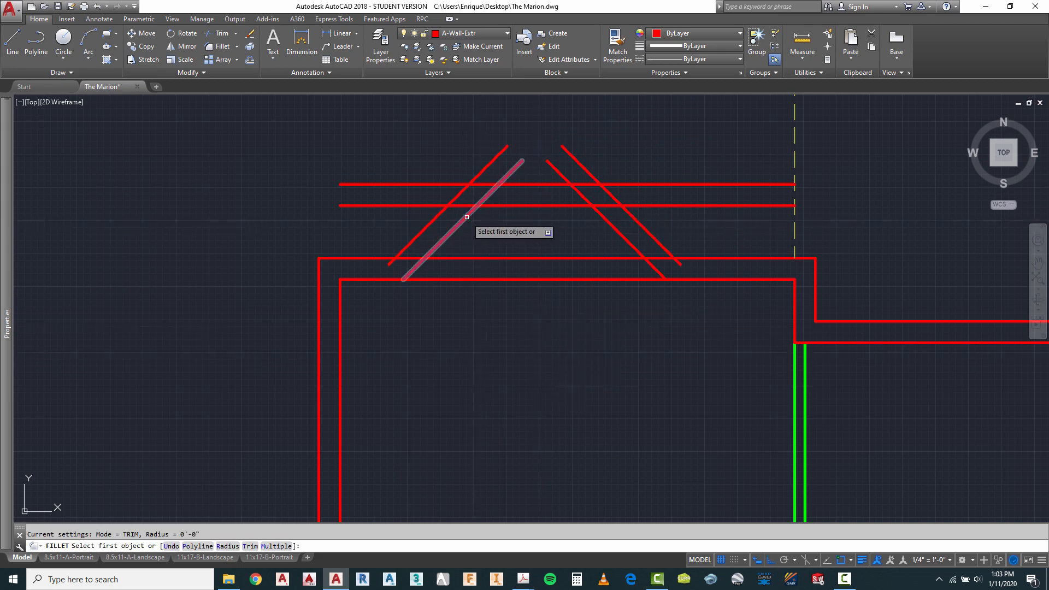
{"action": "left_click", "coordinate": [467, 216]}
{"action": "left_click", "coordinate": [489, 207]}
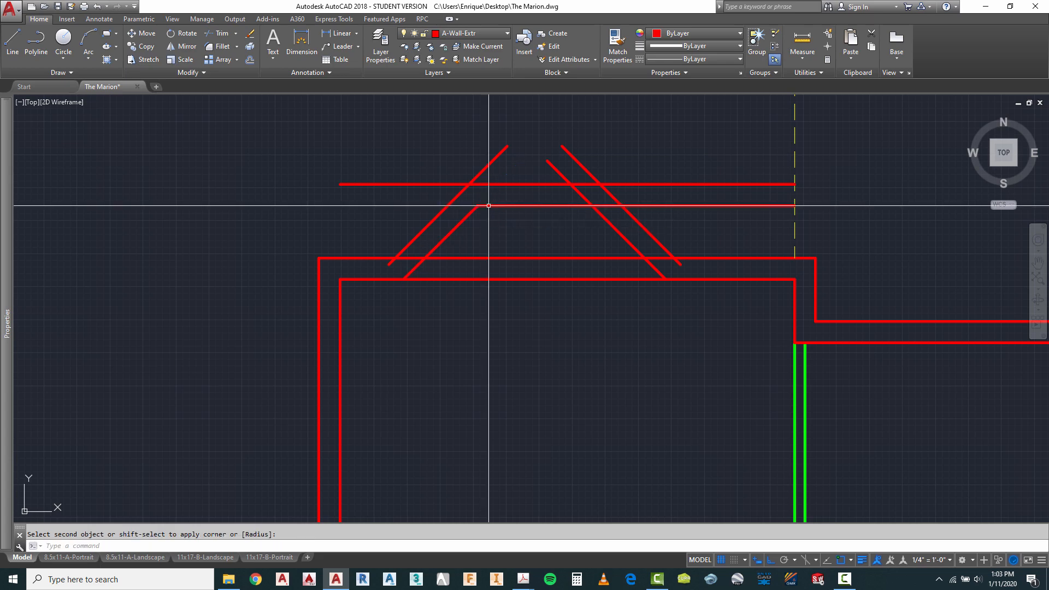
{"action": "key", "text": "Escape"}
{"action": "type", "text": "f"}
{"action": "key", "text": "Return"}
{"action": "left_click", "coordinate": [438, 217]}
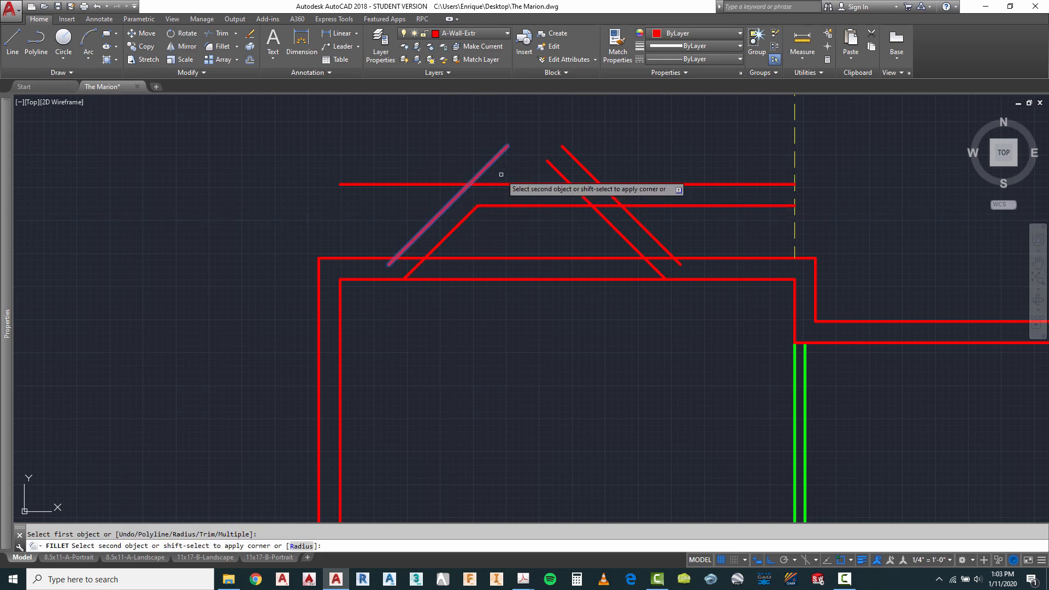
{"action": "left_click", "coordinate": [496, 183]}
{"action": "key", "text": "Return"}
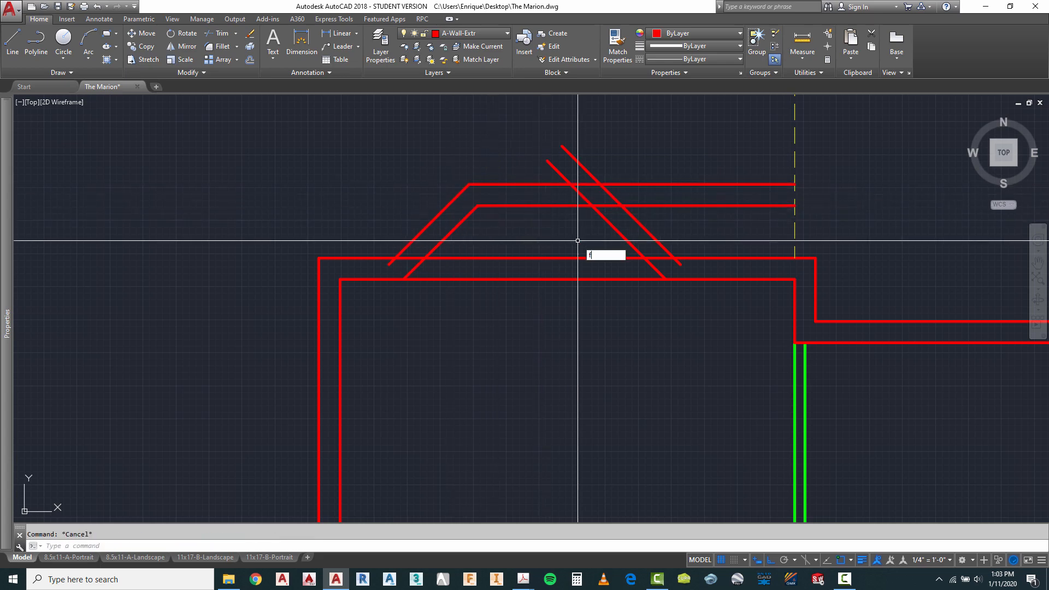
Step: Fillet the right angled lines with the bay's horizontal lines, joining the inner diagonal to the lower line and the outer diagonal to the upper one
{"action": "left_click", "coordinate": [603, 217]}
{"action": "key", "text": "Escape"}
{"action": "type", "text": "f"}
{"action": "key", "text": "Return"}
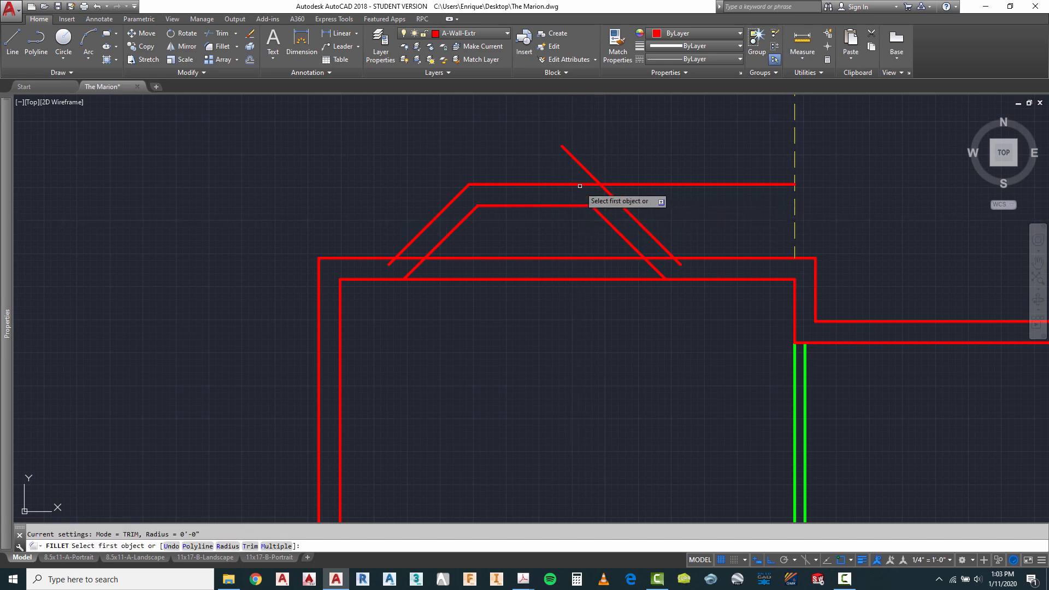
{"action": "left_click", "coordinate": [584, 184]}
{"action": "key", "text": "Escape"}
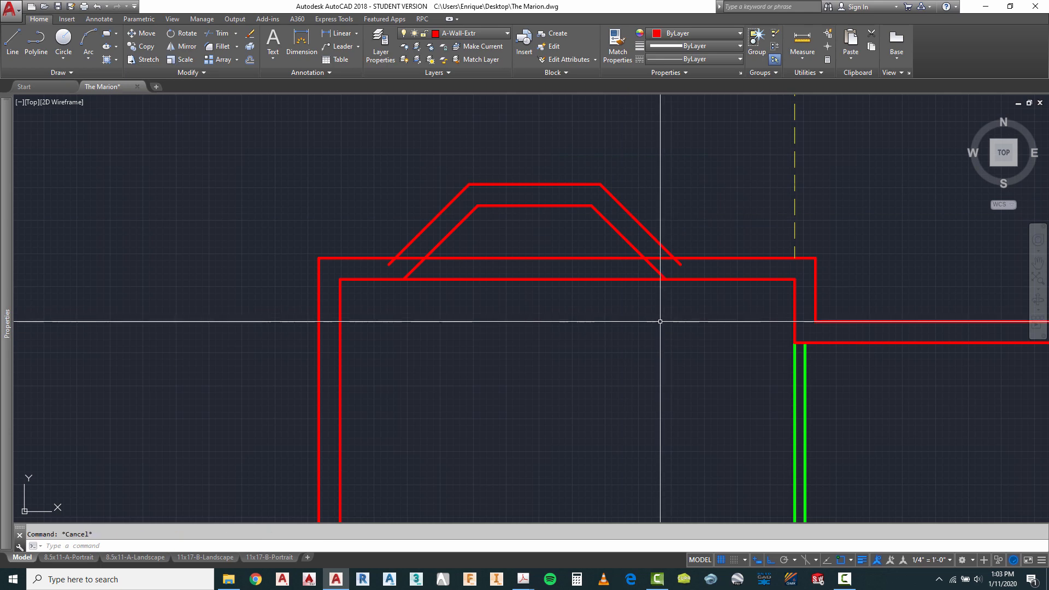
Step: Trim the room's two horizontal wall lines out of the bay opening between the inner diagonals, using the bay and wall lines as cutting edges
{"action": "left_click", "coordinate": [704, 178]}
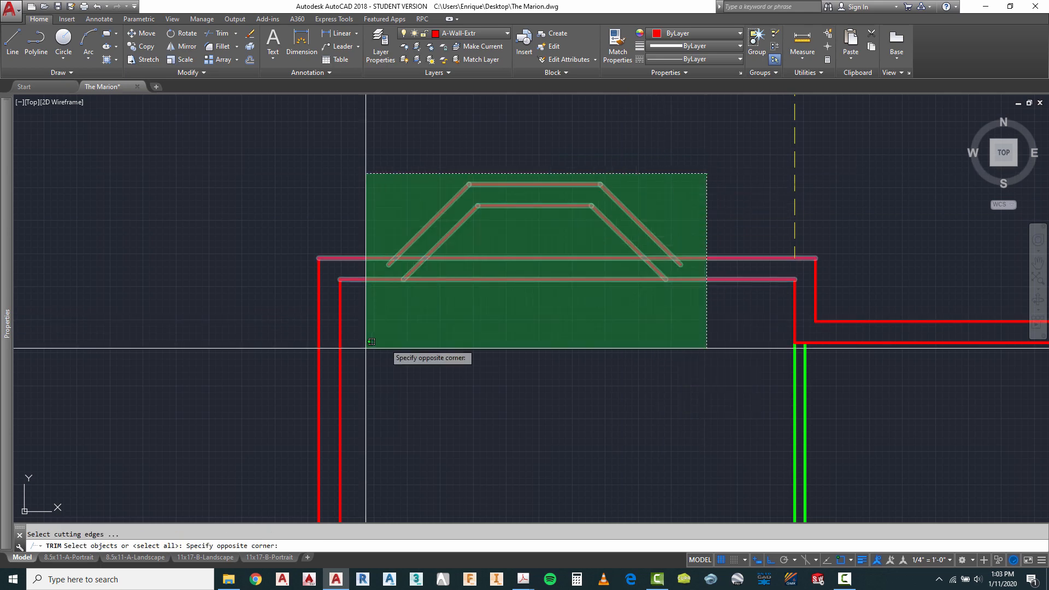
{"action": "left_click", "coordinate": [372, 349]}
{"action": "key", "text": "Return"}
{"action": "key", "text": "Escape"}
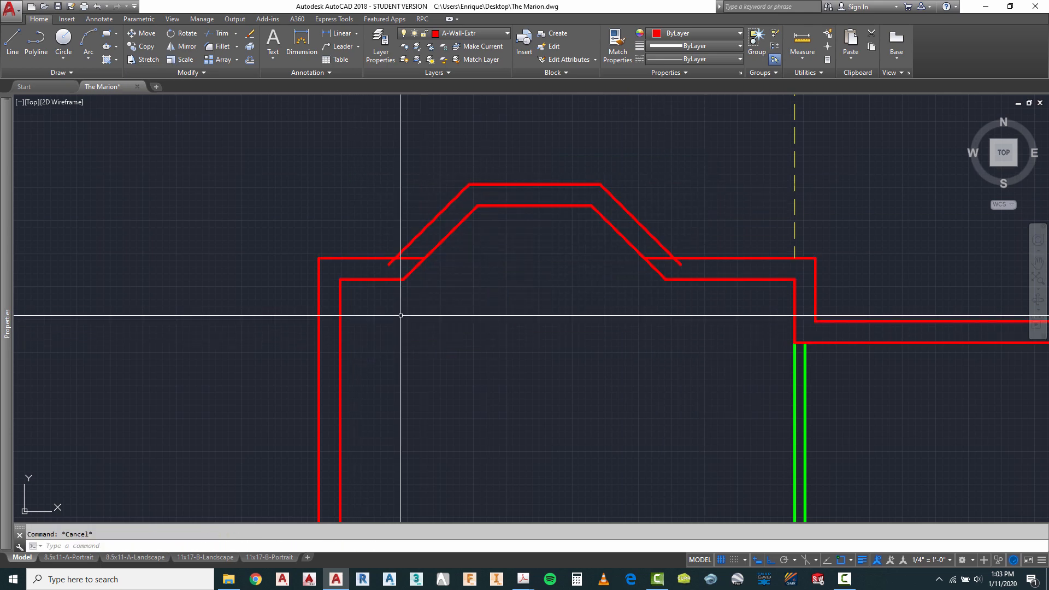
Step: Fillet both outer bay diagonals with the adjoining outer wall lines to form clean corners on the left and right of the bay
{"action": "left_click", "coordinate": [401, 249]}
{"action": "key", "text": "Escape"}
{"action": "key", "text": "space"}
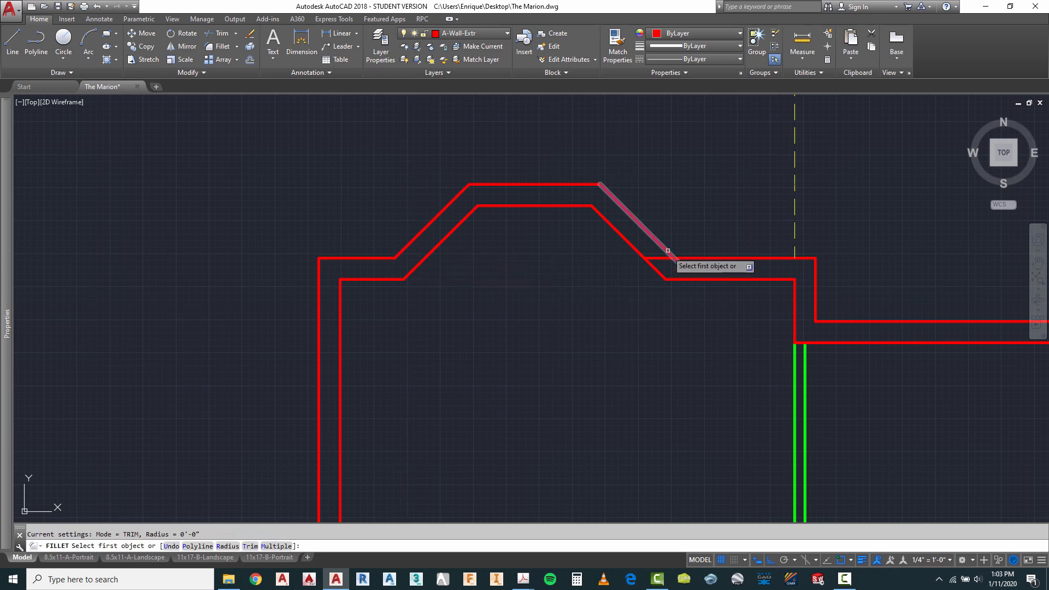
{"action": "left_click", "coordinate": [701, 258]}
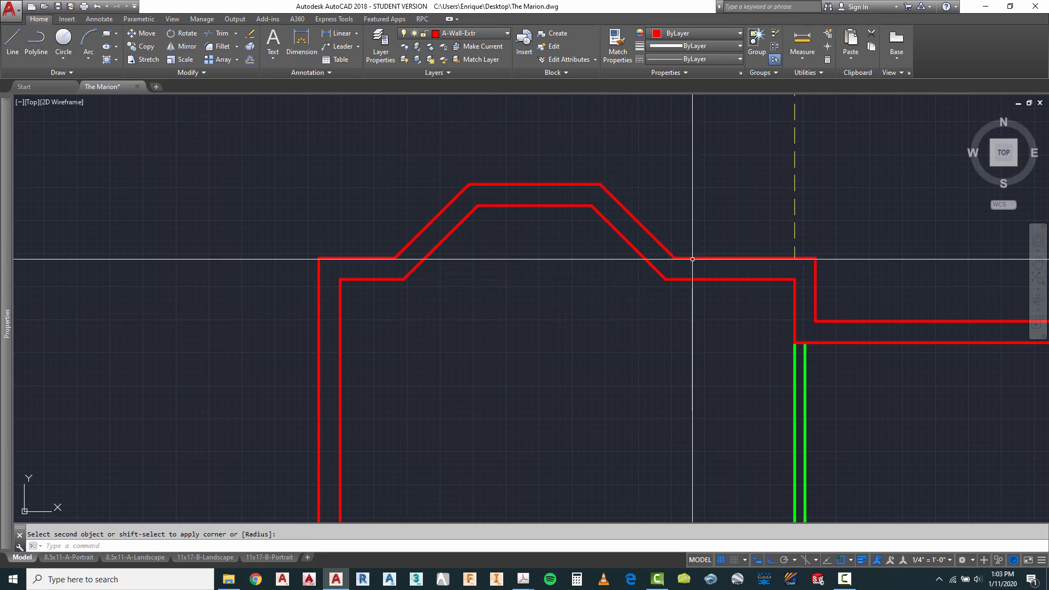
{"action": "key", "text": "Escape"}
Step: Stretch the whole angled bay horizontally to the left by just over 1', shortening the wall segment on its left side
{"action": "type", "text": "s"}
{"action": "key", "text": "space"}
{"action": "type", "text": "c"}
{"action": "key", "text": "space"}
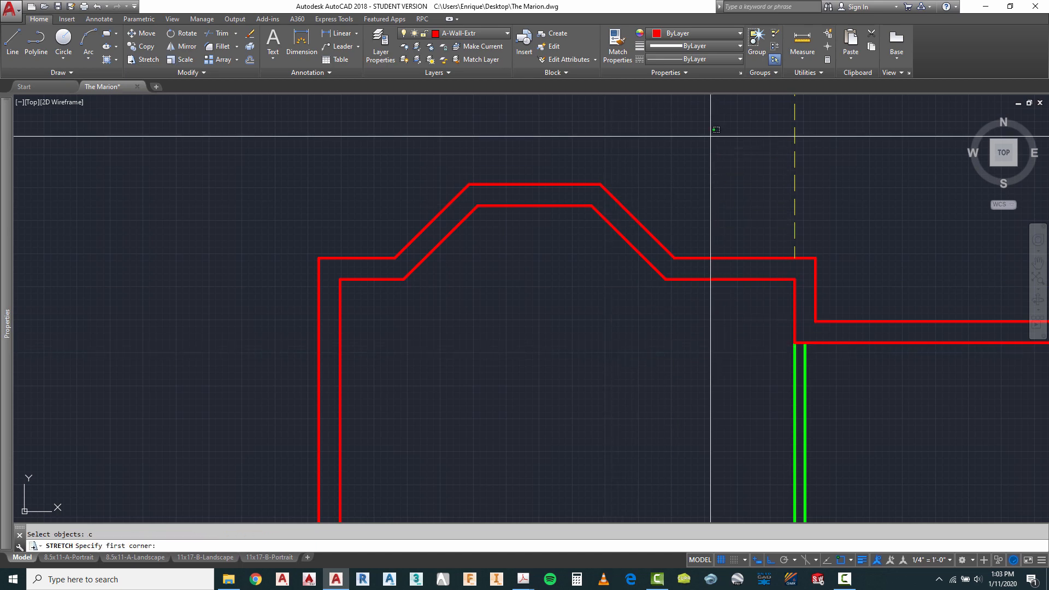
{"action": "left_click", "coordinate": [712, 133]}
{"action": "left_click", "coordinate": [391, 306]}
{"action": "key", "text": "space"}
{"action": "left_click", "coordinate": [603, 342]}
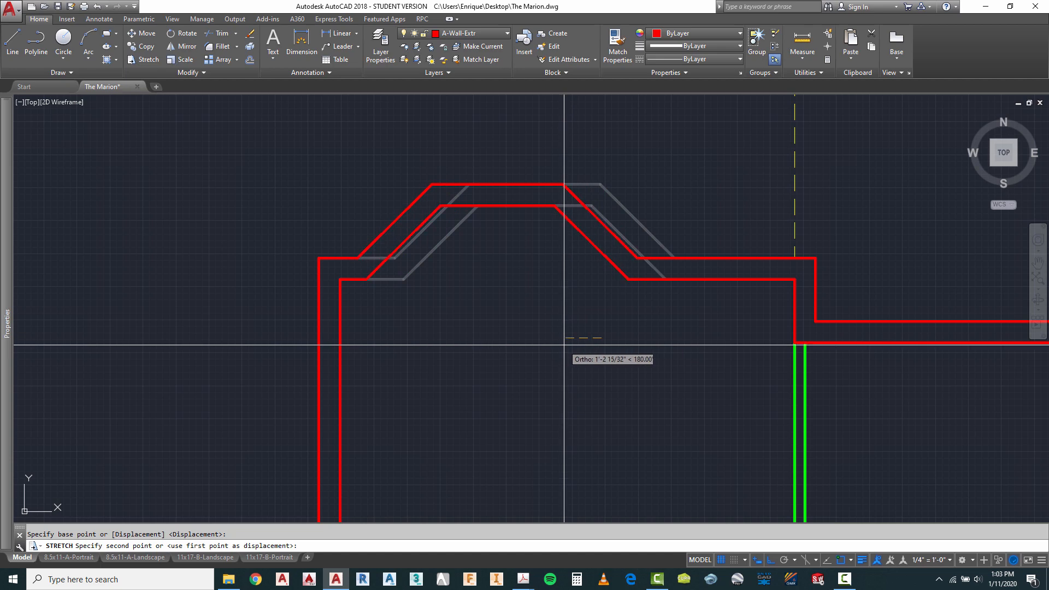
{"action": "left_click", "coordinate": [564, 345]}
{"action": "key", "text": "Escape"}
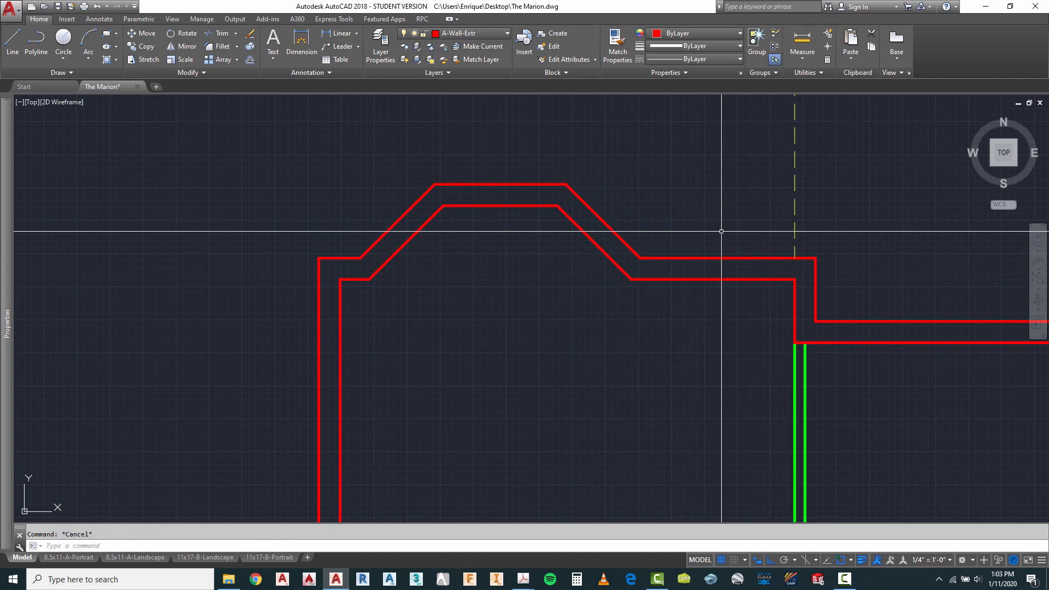
Step: Draw a vertical line across the wall thickness from the inner corner right of the bay and move it 8" to the left
{"action": "scroll", "coordinate": [465, 243], "scroll_direction": "down", "scroll_amount": 2}
{"action": "scroll", "coordinate": [631, 261], "scroll_direction": "up", "scroll_amount": 2}
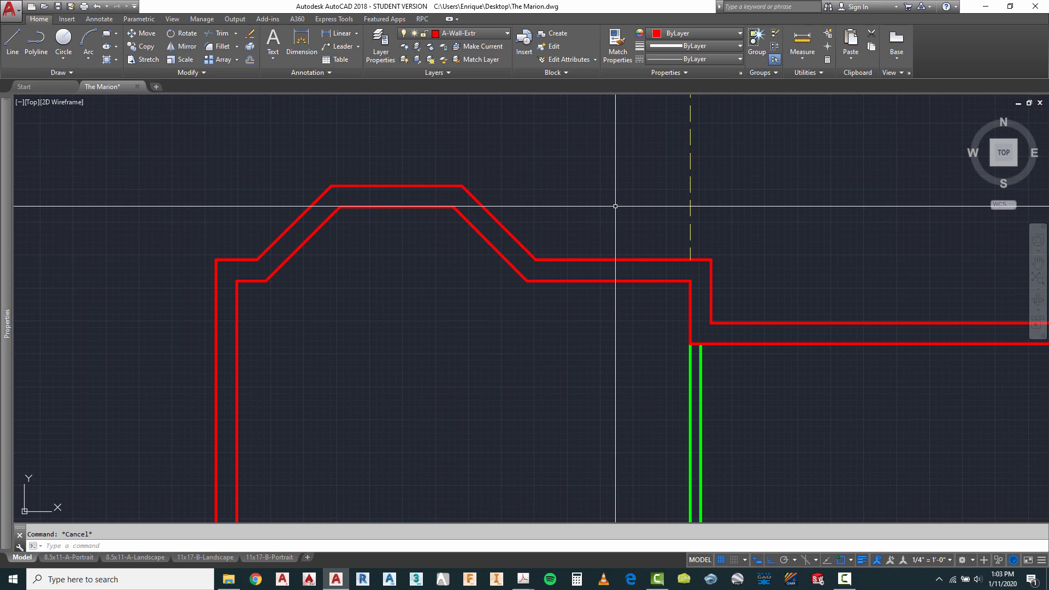
{"action": "scroll", "coordinate": [644, 249], "scroll_direction": "up", "scroll_amount": 2}
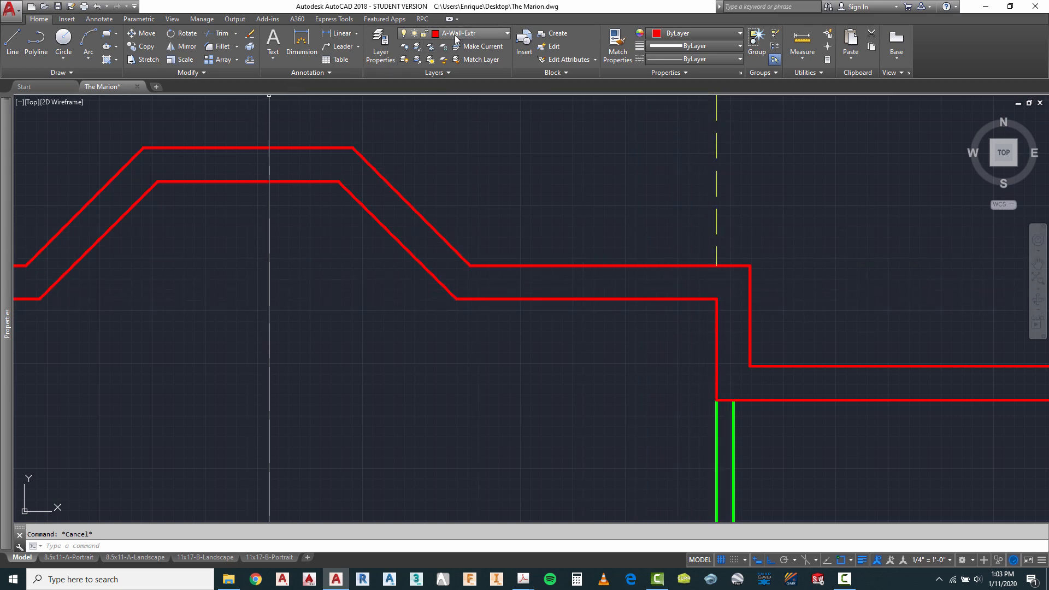
{"action": "left_click", "coordinate": [13, 41]}
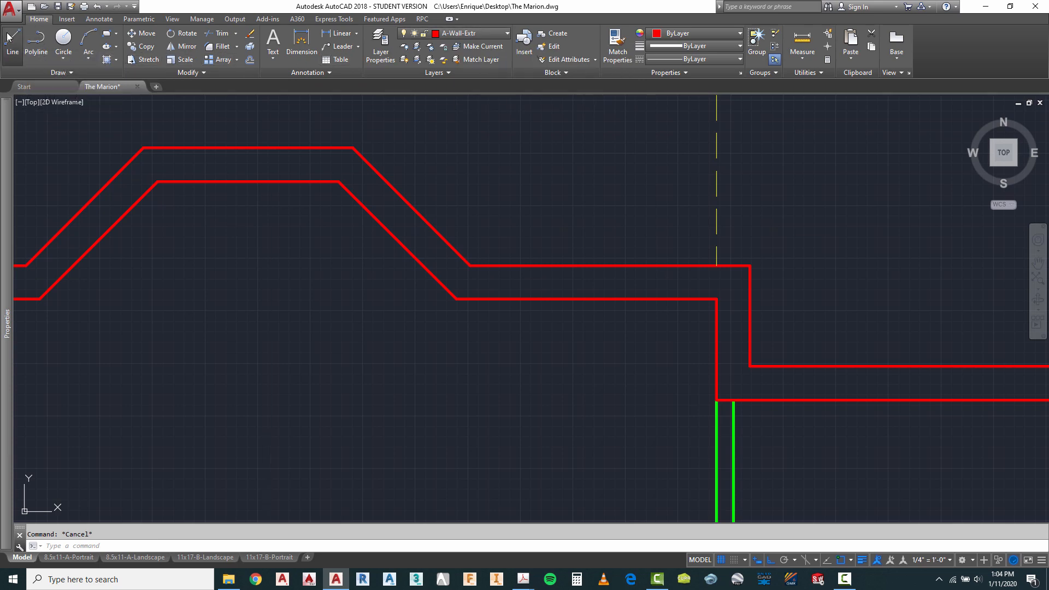
{"action": "left_click", "coordinate": [716, 300]}
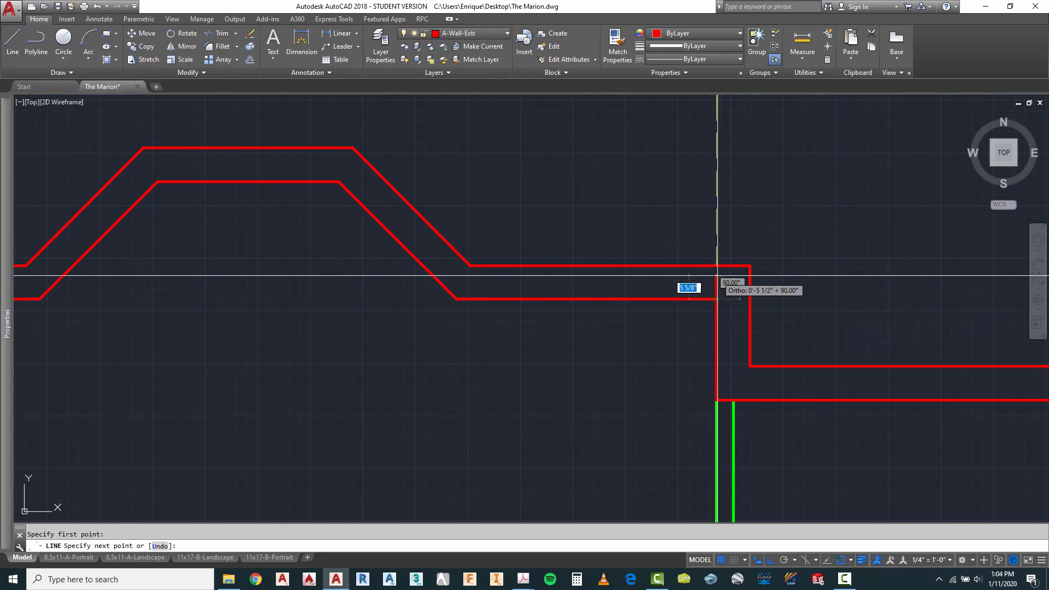
{"action": "key", "text": "Escape"}
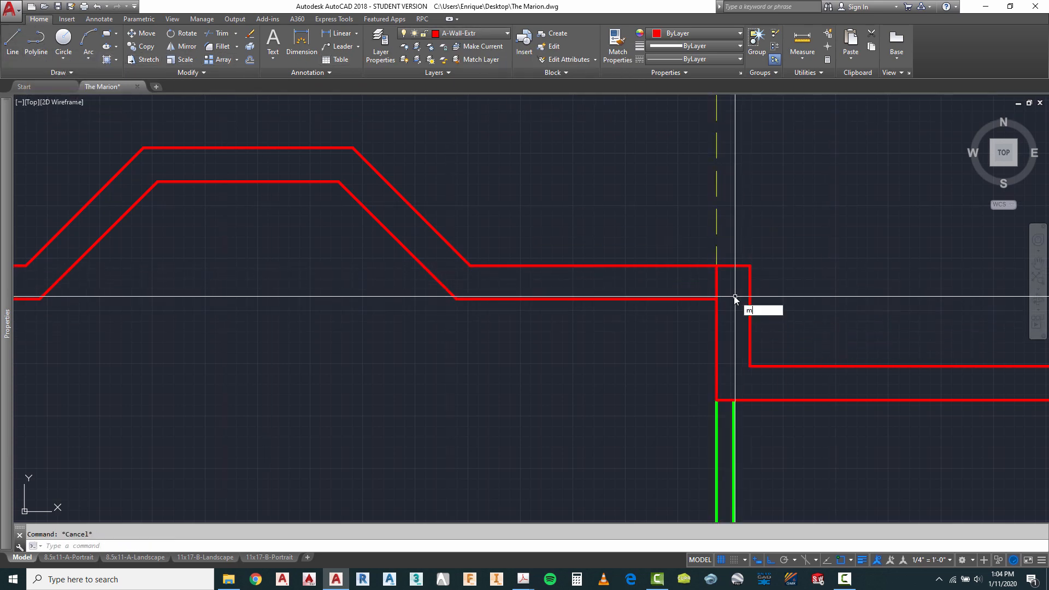
{"action": "key", "text": "Return"}
{"action": "left_click", "coordinate": [700, 340]}
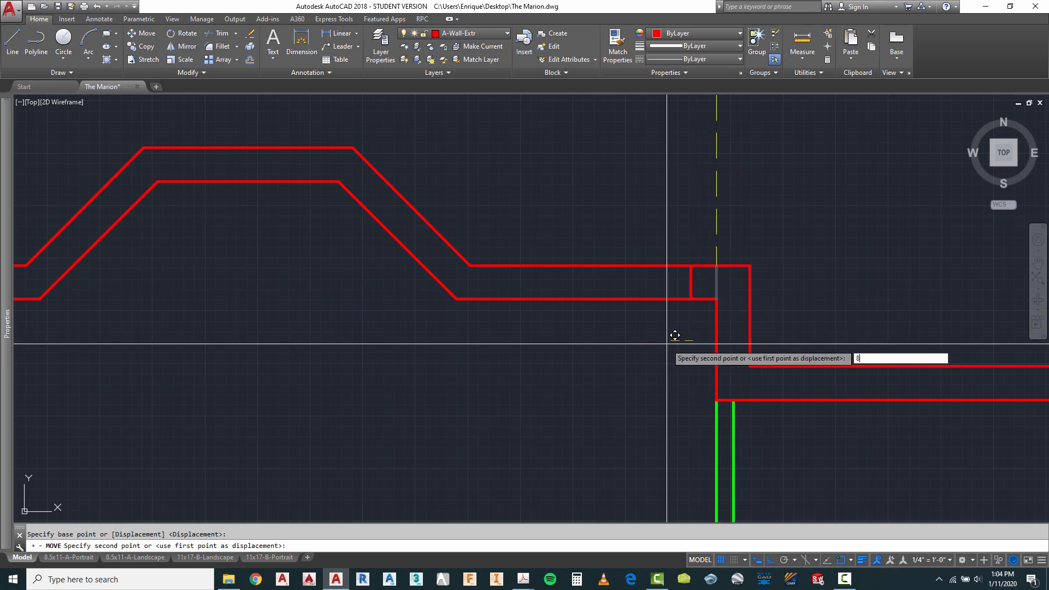
{"action": "key", "text": "Return"}
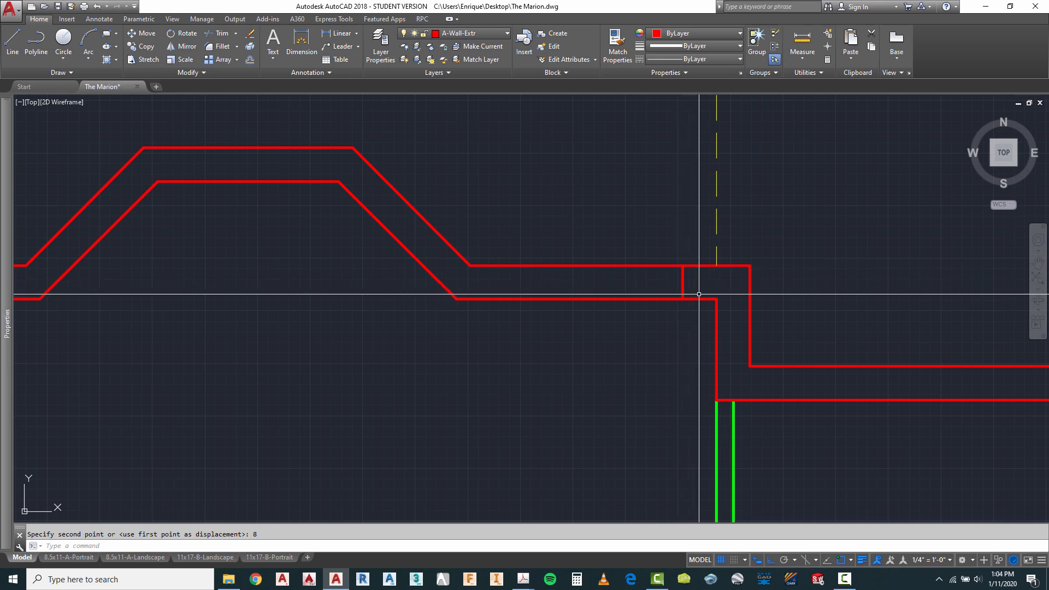
{"action": "key", "text": "Escape"}
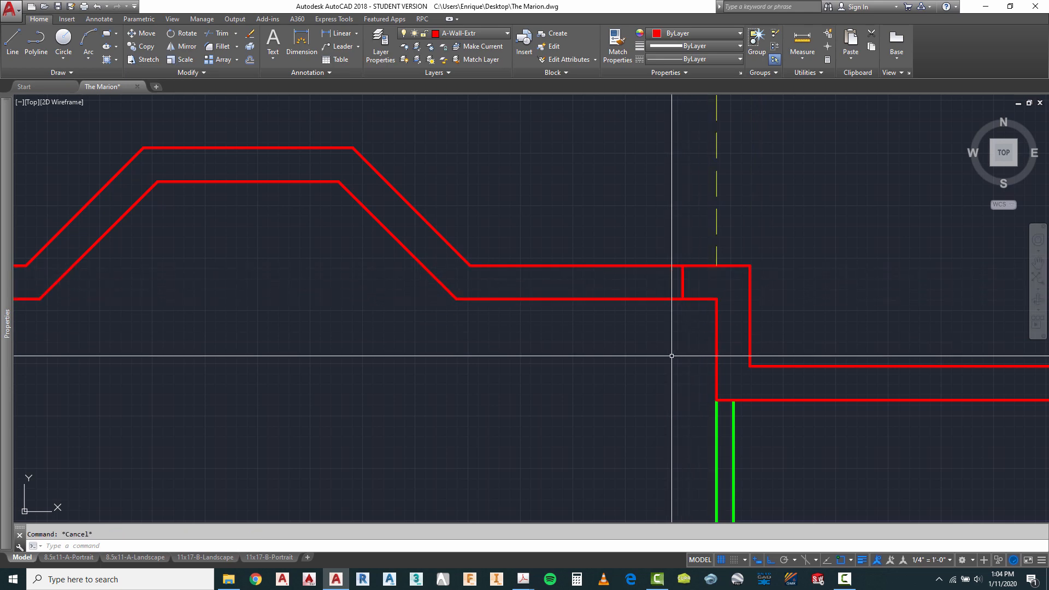
Step: Offset the vertical jamb line 3'-4" to the left to mark the other side of the wall opening
{"action": "type", "text": "o"}
{"action": "key", "text": "Return"}
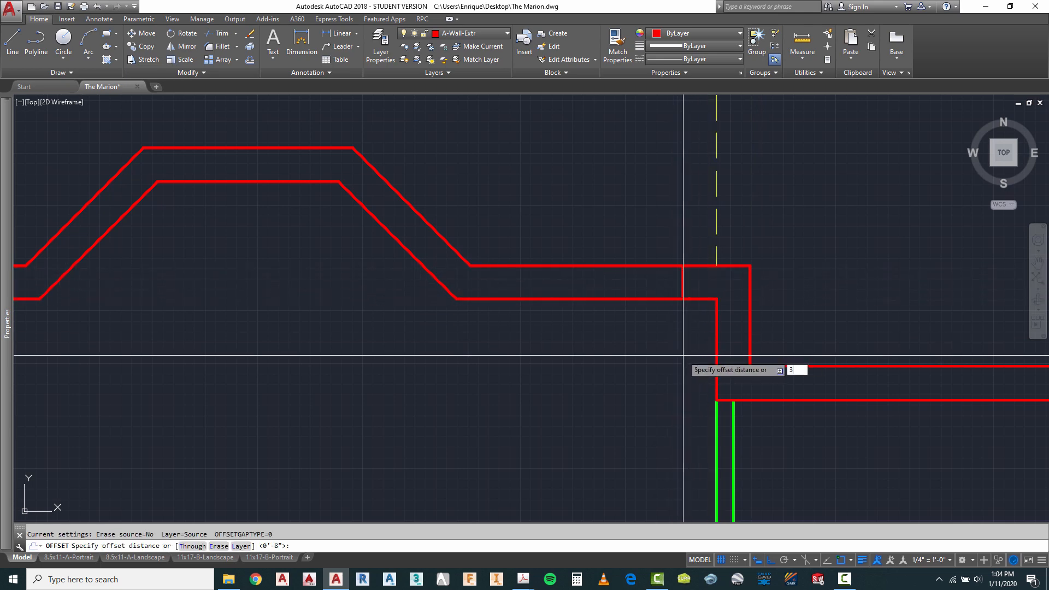
{"action": "key", "text": "Return"}
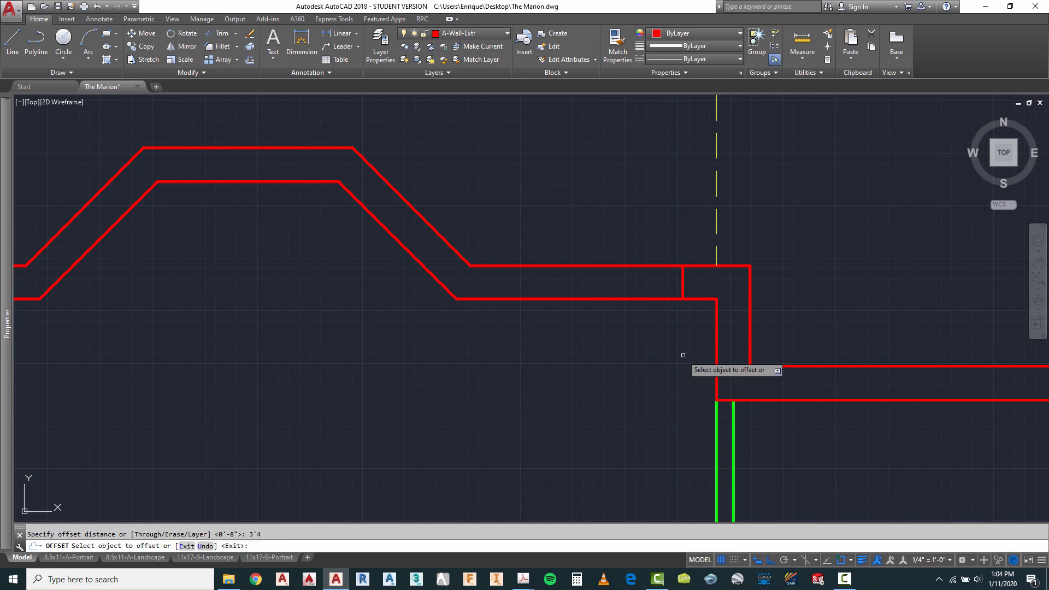
{"action": "left_click", "coordinate": [683, 288]}
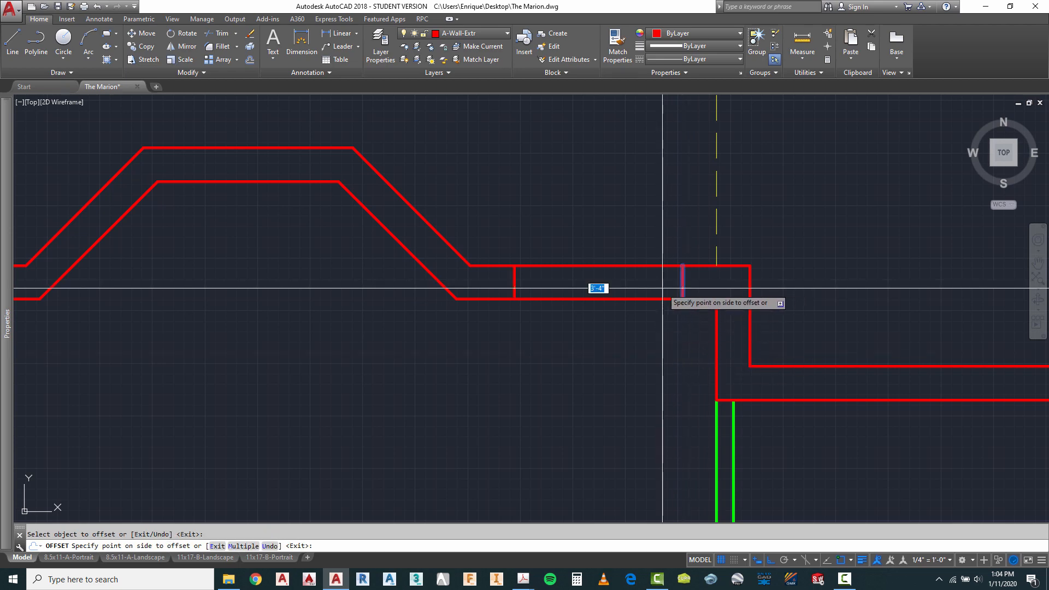
{"action": "left_click", "coordinate": [598, 290]}
{"action": "key", "text": "Escape"}
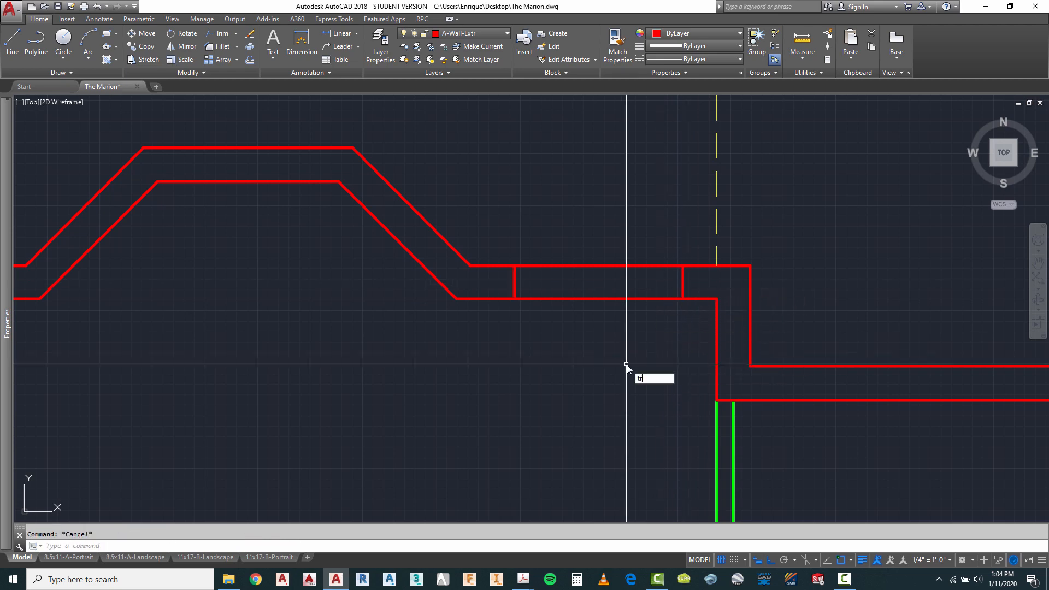
Step: Trim both wall lines between the two jamb lines to cut the opening right of the bay
{"action": "left_click", "coordinate": [515, 323]}
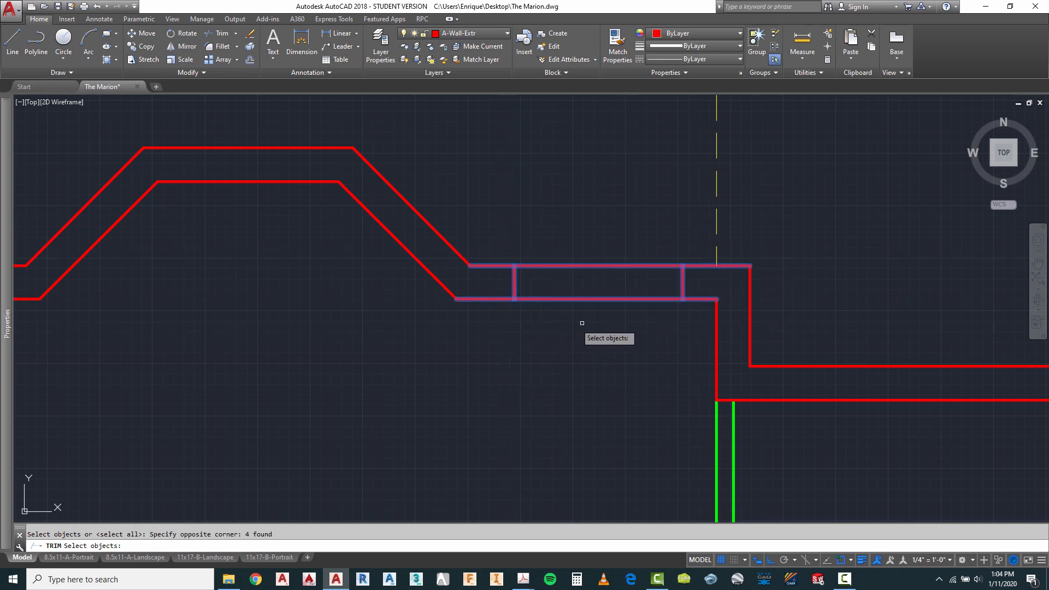
{"action": "key", "text": "Return"}
{"action": "left_click", "coordinate": [598, 307]}
{"action": "left_click", "coordinate": [565, 239]}
{"action": "key", "text": "Escape"}
{"action": "scroll", "coordinate": [536, 293], "scroll_direction": "down", "scroll_amount": 2}
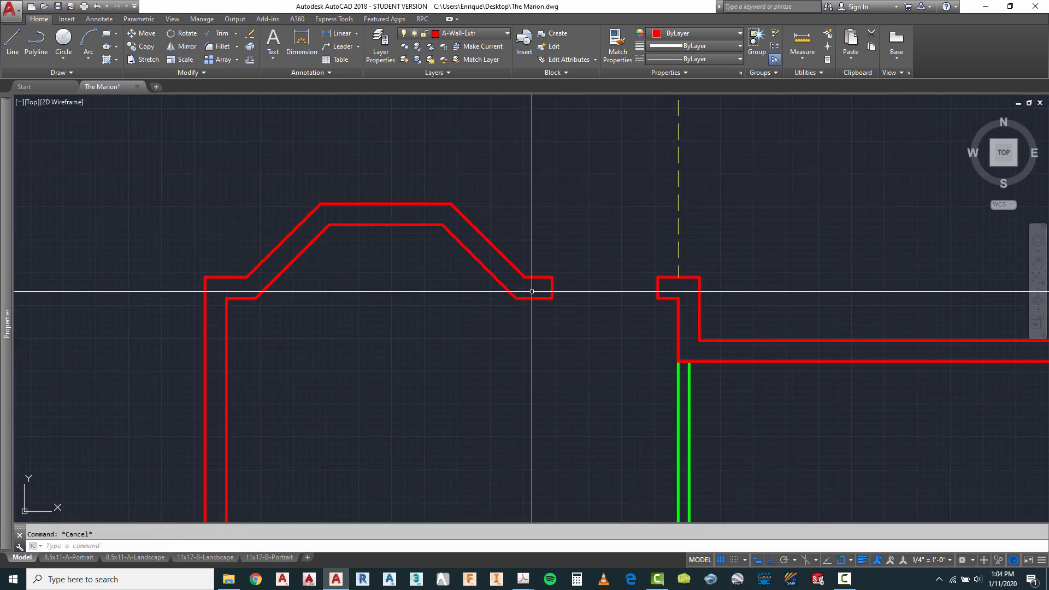
Step: Offset the opening's left jamb line 8" to the left as a guide across the wall stub beside the bay
{"action": "scroll", "coordinate": [527, 284], "scroll_direction": "up", "scroll_amount": 5}
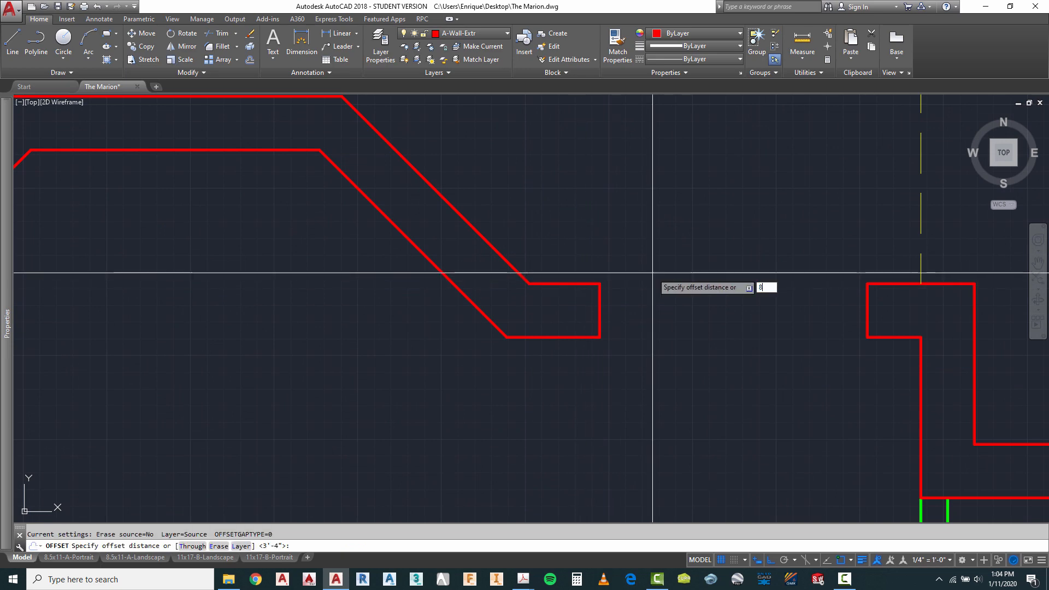
{"action": "key", "text": "Return"}
{"action": "left_click", "coordinate": [601, 309]}
{"action": "left_click", "coordinate": [592, 297]}
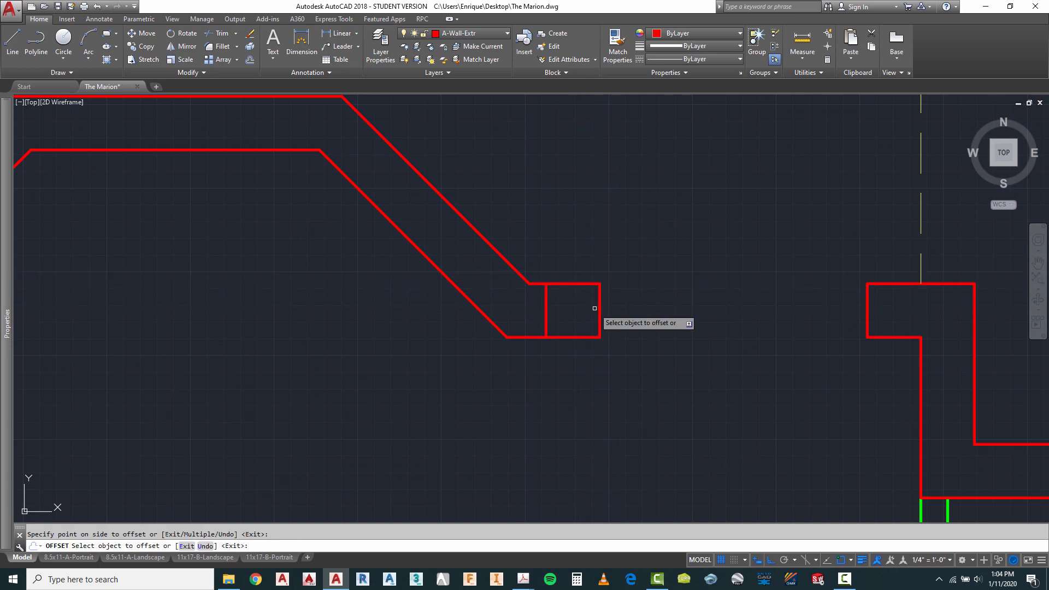
{"action": "key", "text": "Escape"}
Step: Stretch the bay's right side to the right until its outer corner meets the 8" guide line, and erase the guide line
{"action": "scroll", "coordinate": [521, 329], "scroll_direction": "down", "scroll_amount": 4}
{"action": "scroll", "coordinate": [517, 310], "scroll_direction": "up", "scroll_amount": 4}
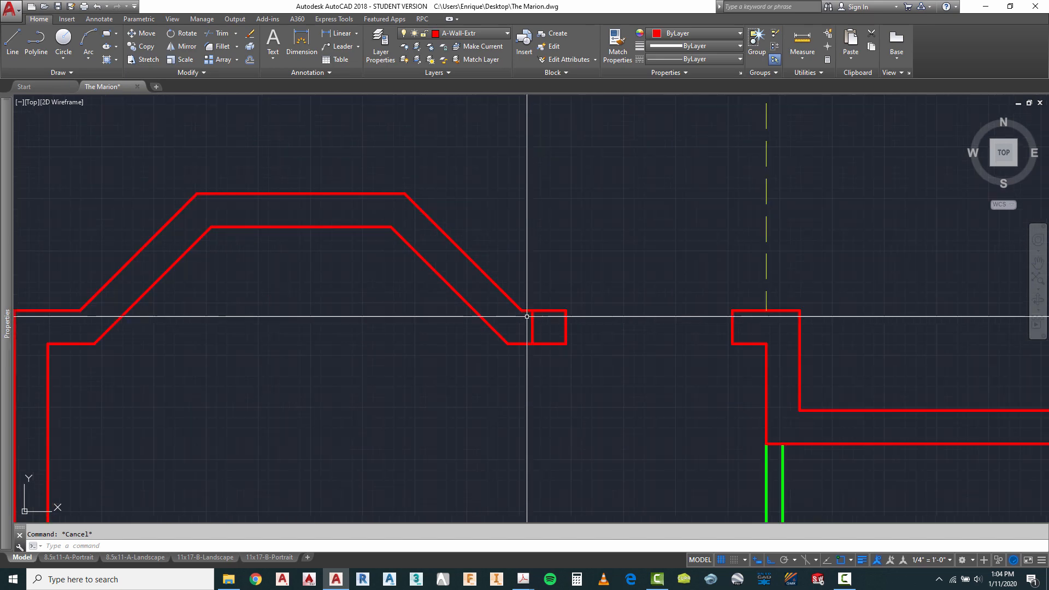
{"action": "scroll", "coordinate": [516, 306], "scroll_direction": "down", "scroll_amount": 5}
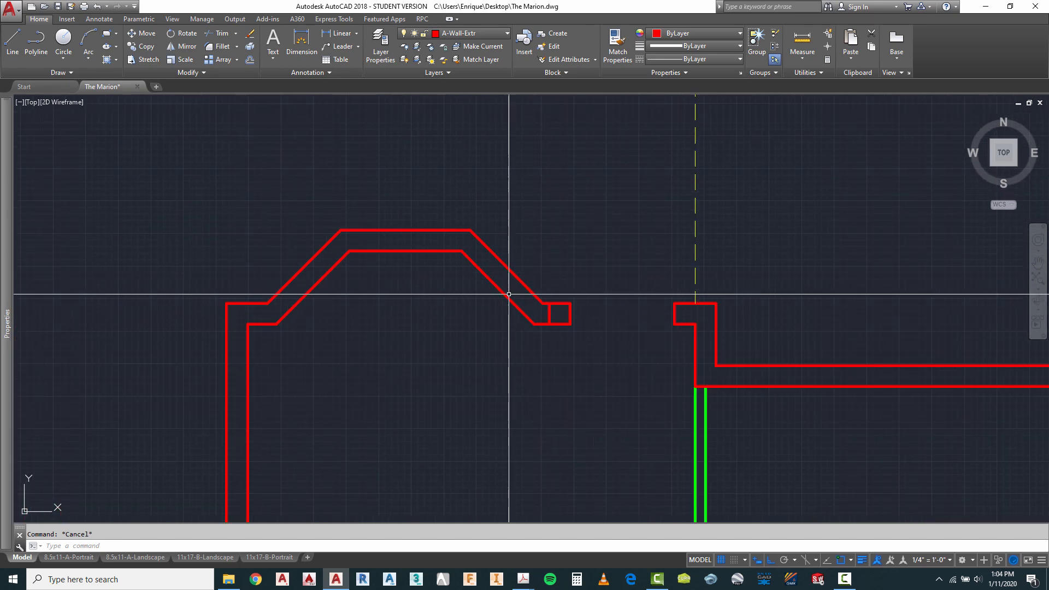
{"action": "scroll", "coordinate": [519, 285], "scroll_direction": "up", "scroll_amount": 2}
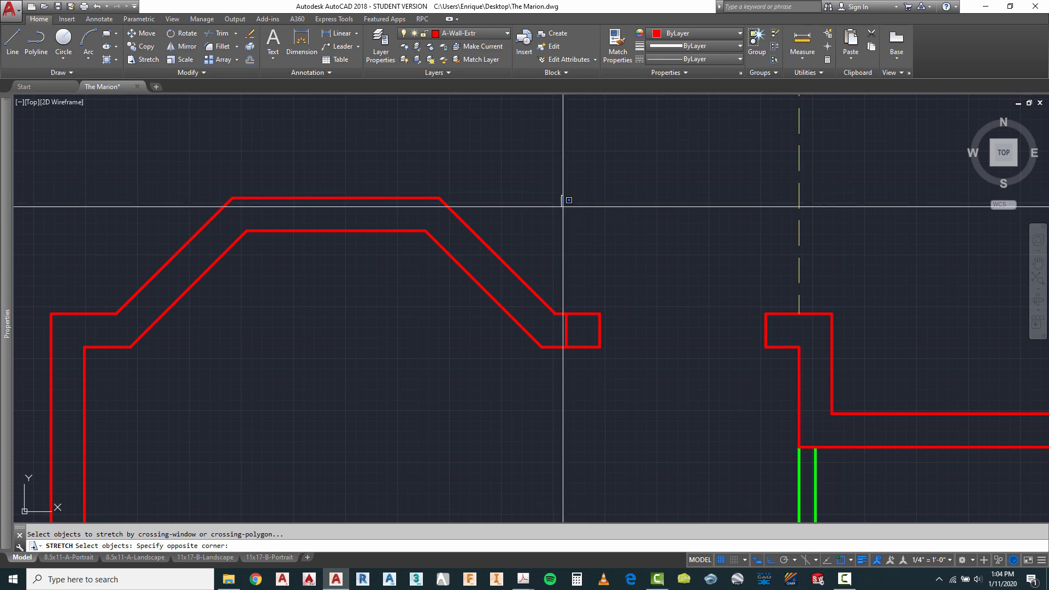
{"action": "left_click", "coordinate": [321, 371]}
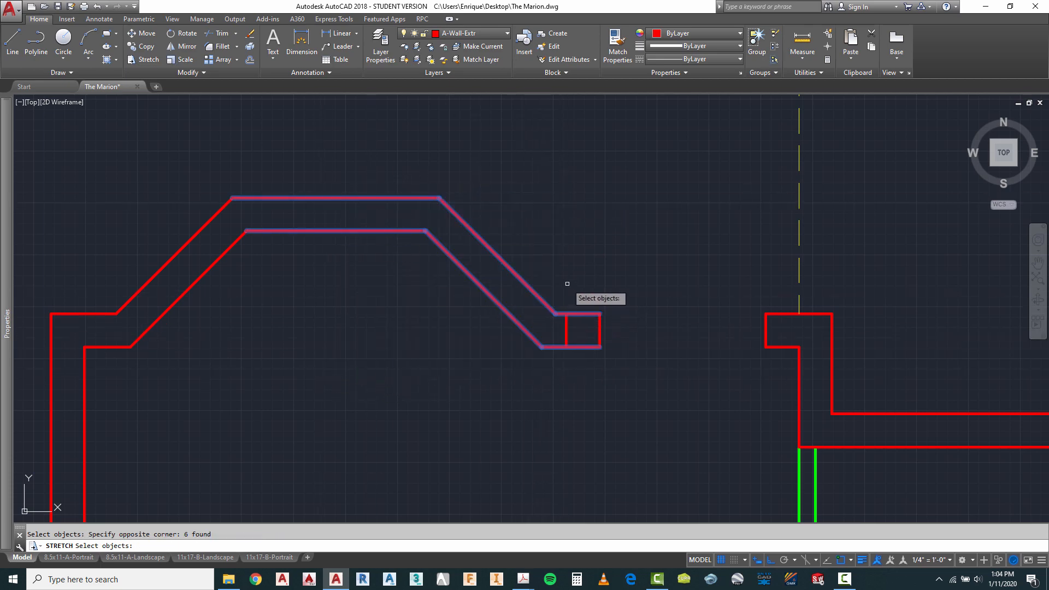
{"action": "key", "text": "Return"}
{"action": "left_click", "coordinate": [555, 314]}
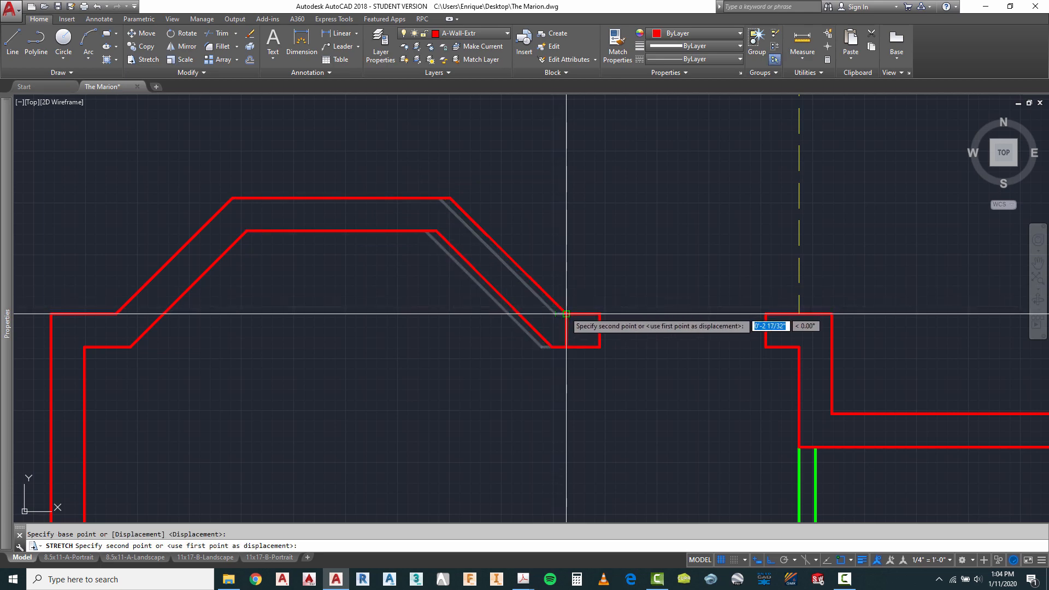
{"action": "scroll", "coordinate": [566, 314], "scroll_direction": "down", "scroll_amount": 2}
{"action": "key", "text": "Escape"}
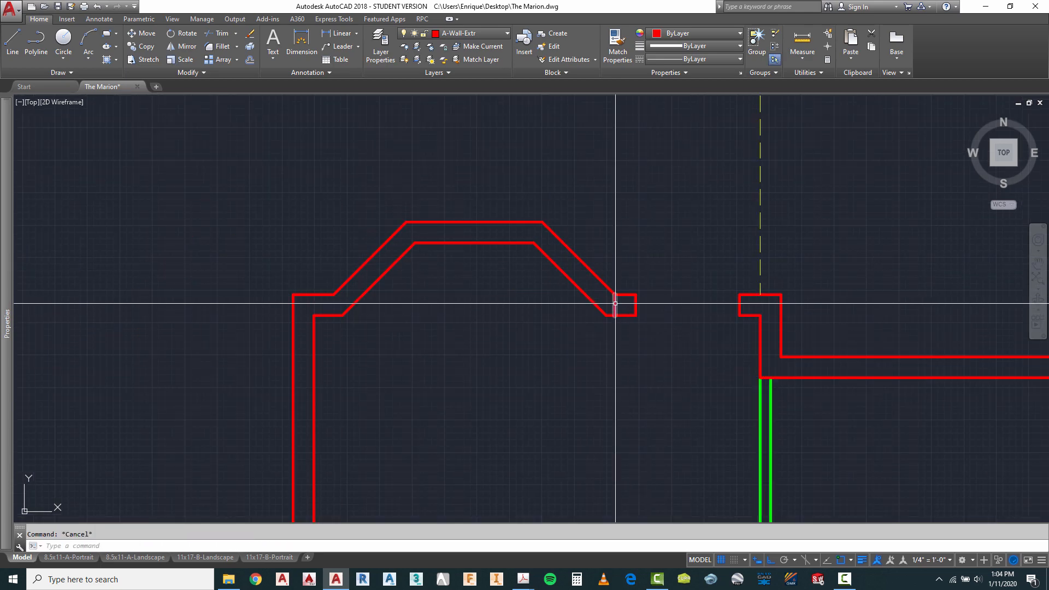
{"action": "key", "text": "Delete"}
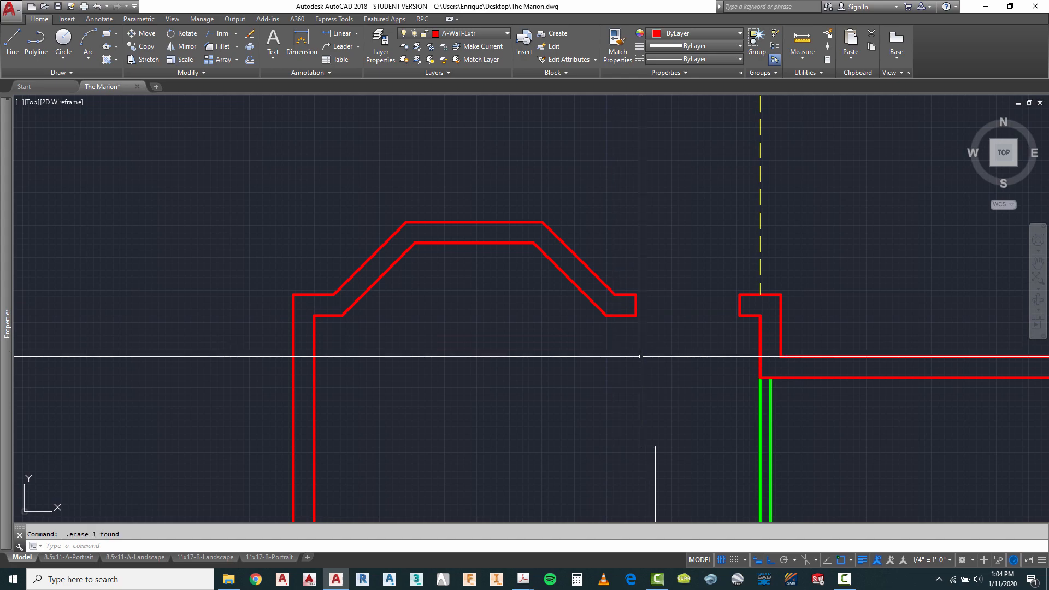
Step: Draw a vertical line across the wall left of the bay, from the inner wall corner up to the outer wall line
{"action": "scroll", "coordinate": [629, 310], "scroll_direction": "up", "scroll_amount": 4}
{"action": "scroll", "coordinate": [784, 308], "scroll_direction": "down", "scroll_amount": 4}
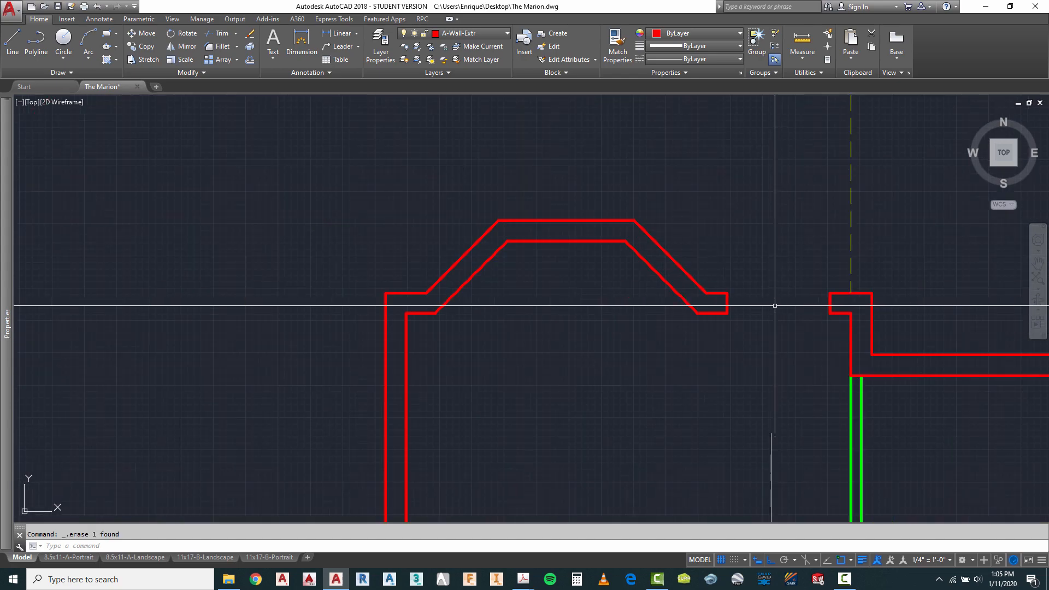
{"action": "scroll", "coordinate": [410, 305], "scroll_direction": "up", "scroll_amount": 4}
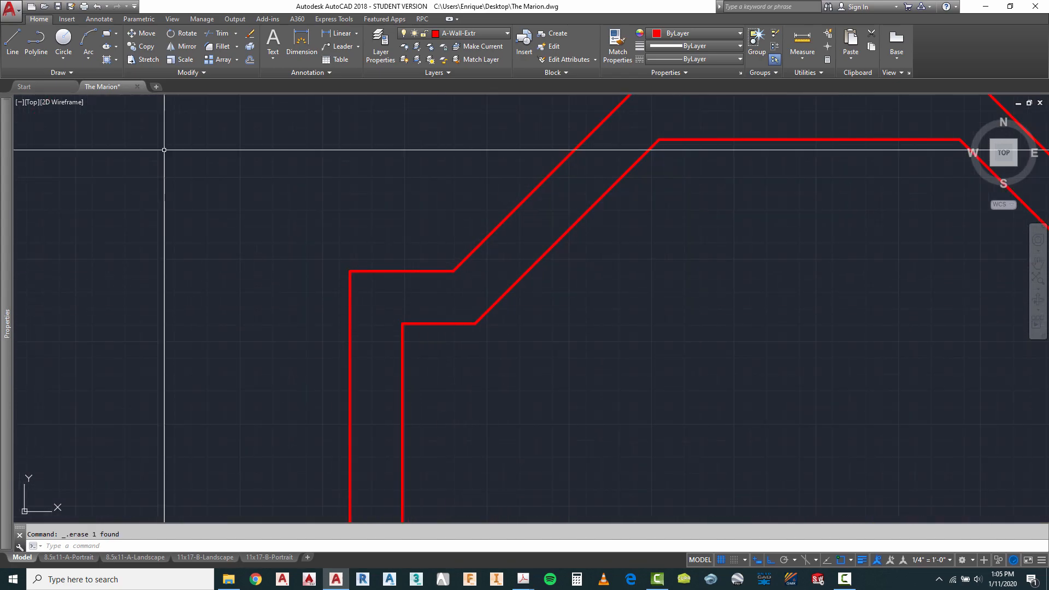
{"action": "left_click", "coordinate": [13, 43]}
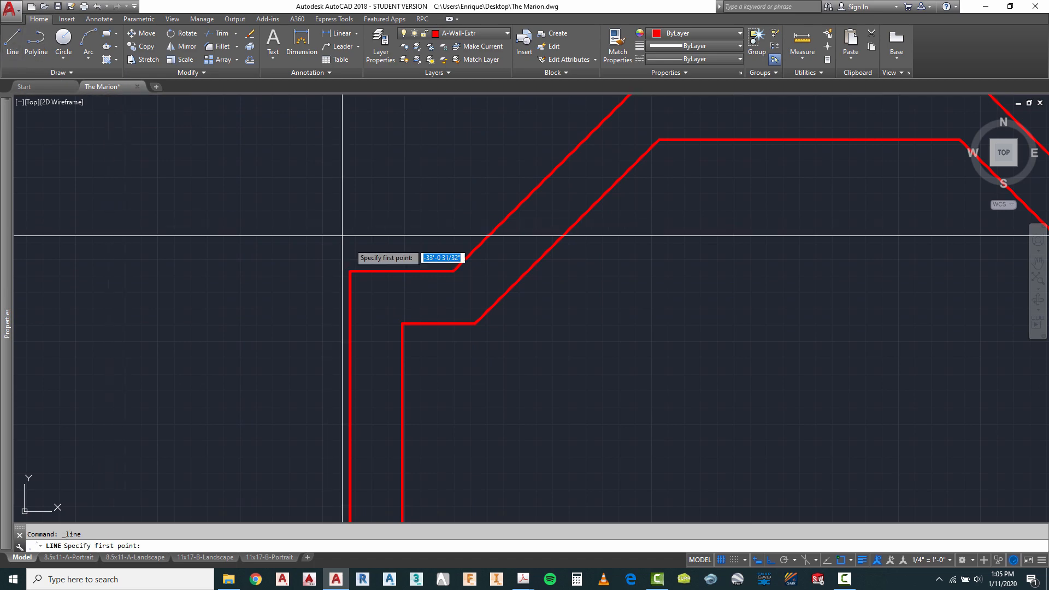
{"action": "left_click", "coordinate": [402, 323]}
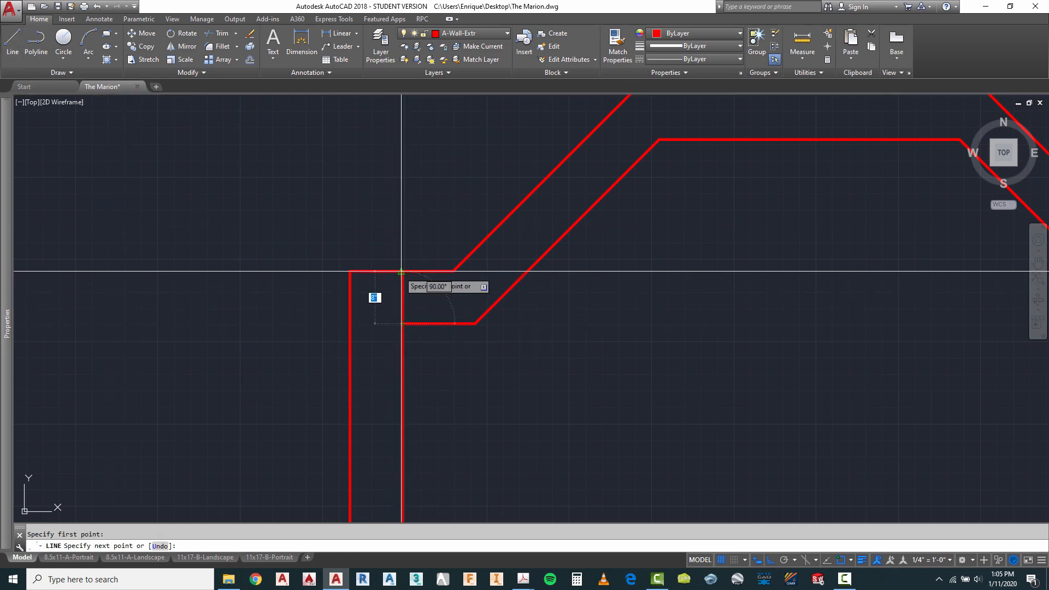
{"action": "left_click", "coordinate": [402, 271]}
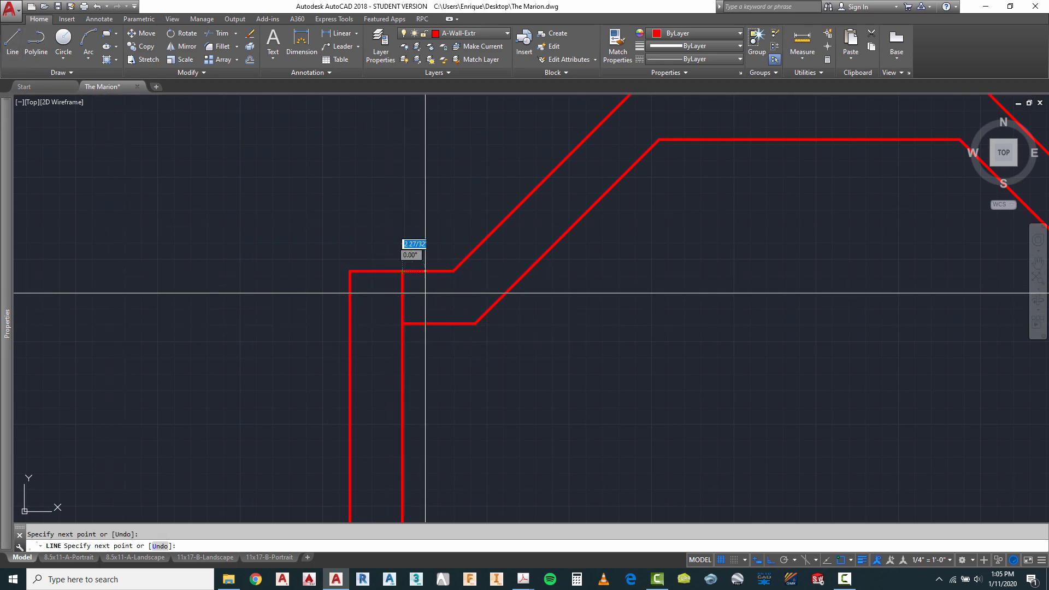
{"action": "key", "text": "Escape"}
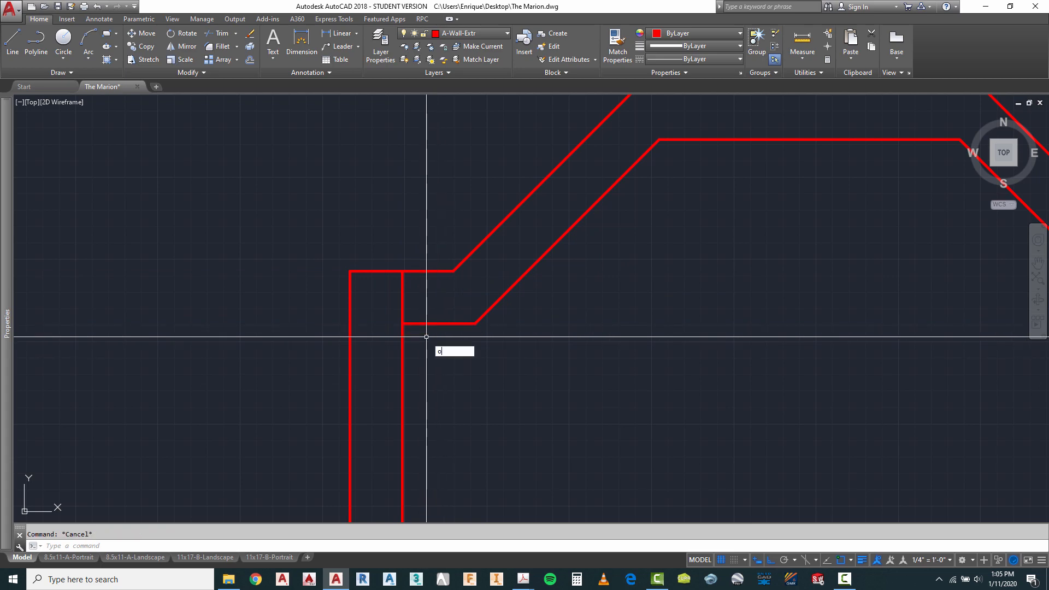
Step: Offset the short vertical line 8" to the right as a guide for the bay's outer left corner
{"action": "key", "text": "Return"}
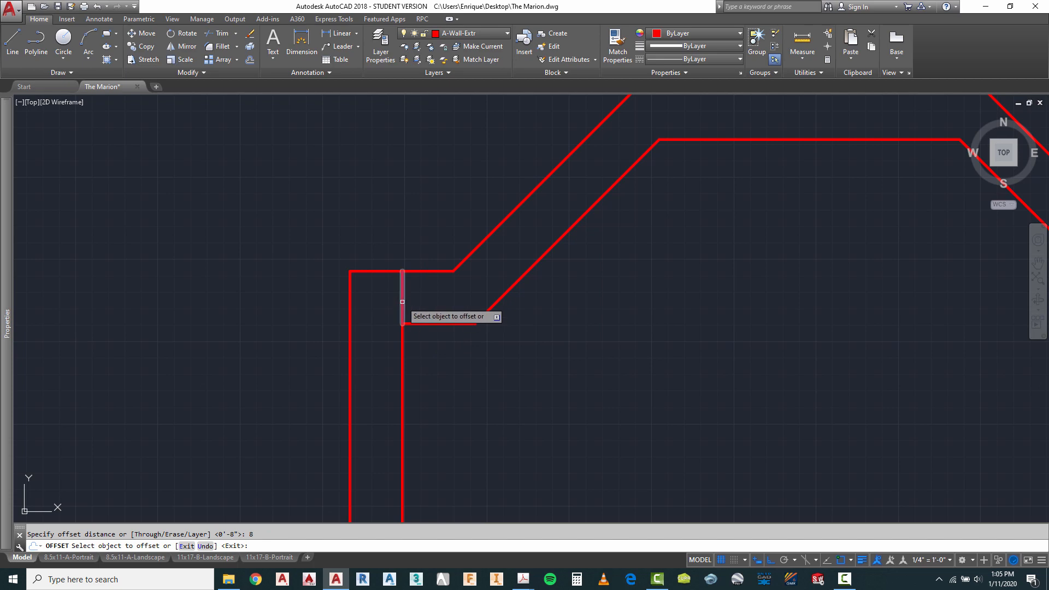
{"action": "left_click", "coordinate": [402, 302]}
{"action": "left_click", "coordinate": [432, 298]}
{"action": "key", "text": "Escape"}
{"action": "scroll", "coordinate": [423, 305], "scroll_direction": "up", "scroll_amount": 2}
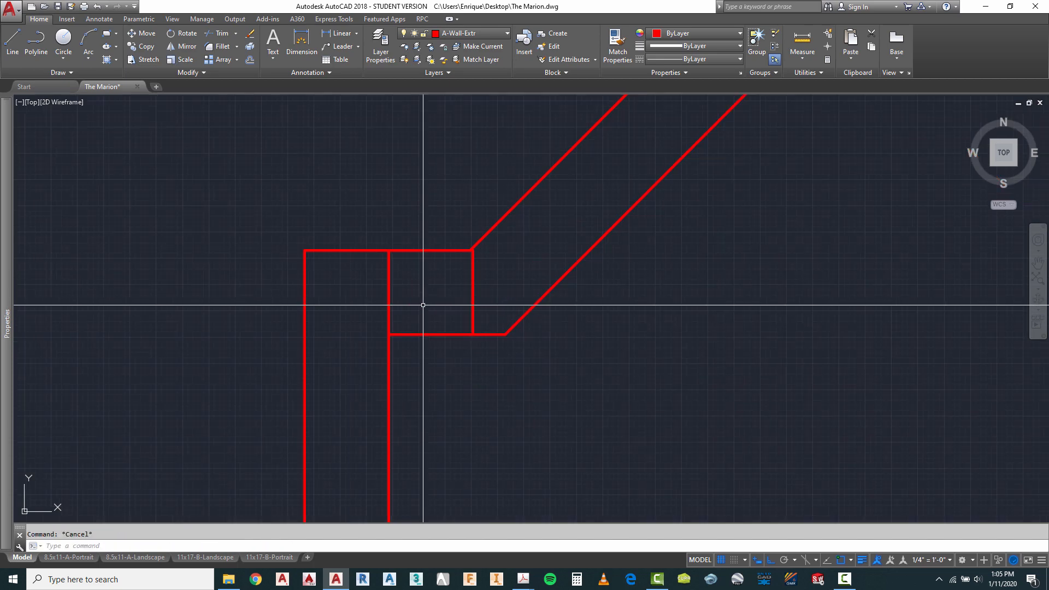
Step: Erase the original short line at the inner wall corner, keeping the 8" guide line
{"action": "type", "text": "e"}
{"action": "key", "text": "Return"}
{"action": "left_click", "coordinate": [414, 290]}
{"action": "left_click", "coordinate": [357, 300]}
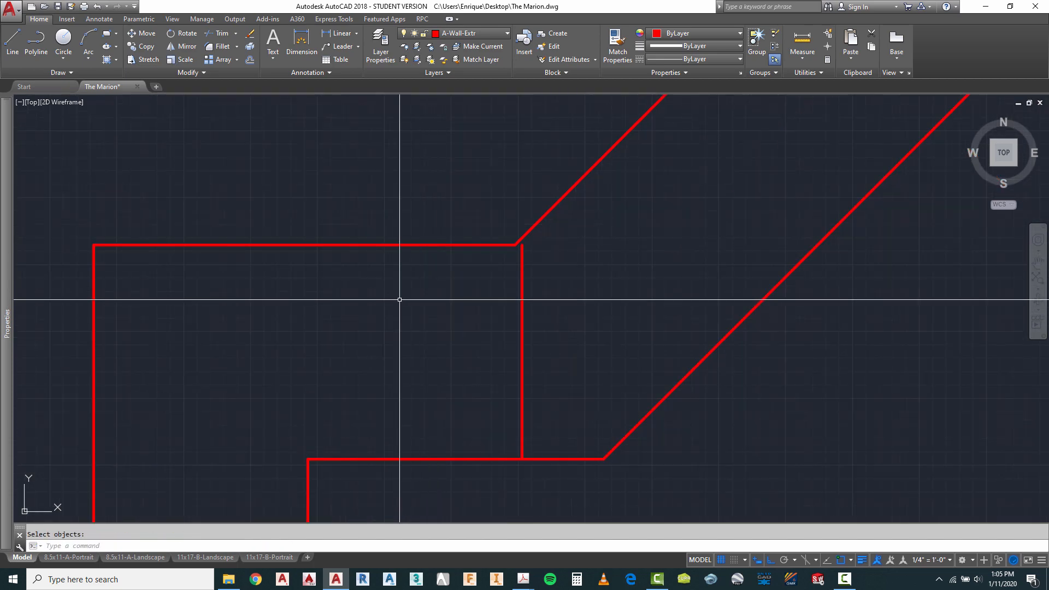
{"action": "scroll", "coordinate": [403, 297], "scroll_direction": "down", "scroll_amount": 4}
{"action": "key", "text": "Escape"}
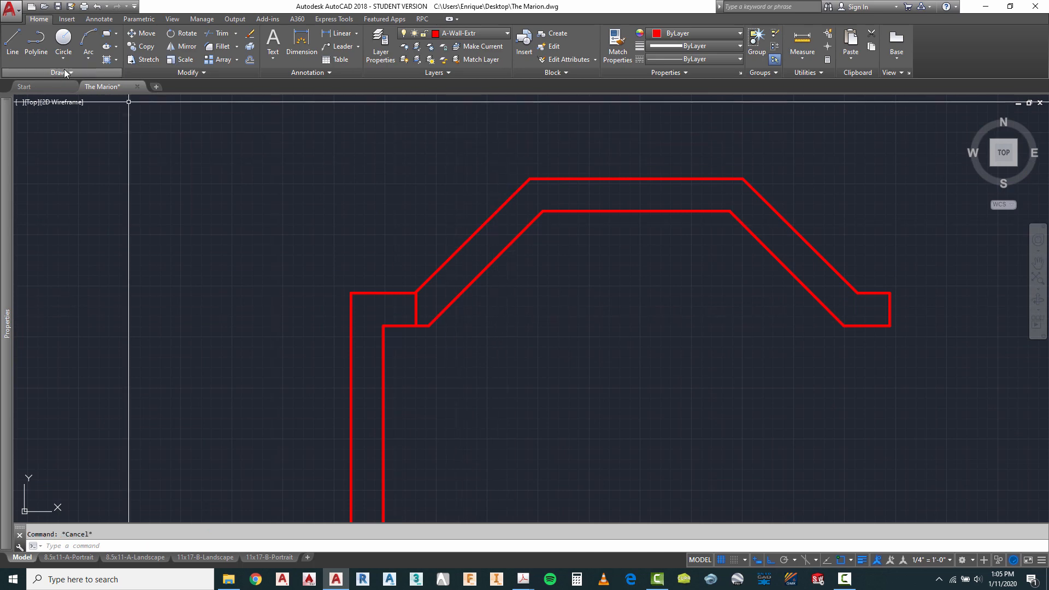
Step: Stretch the bay's left side to the right until its outer corner meets the guide line, excluding the guide from the selection
{"action": "left_click", "coordinate": [605, 142]}
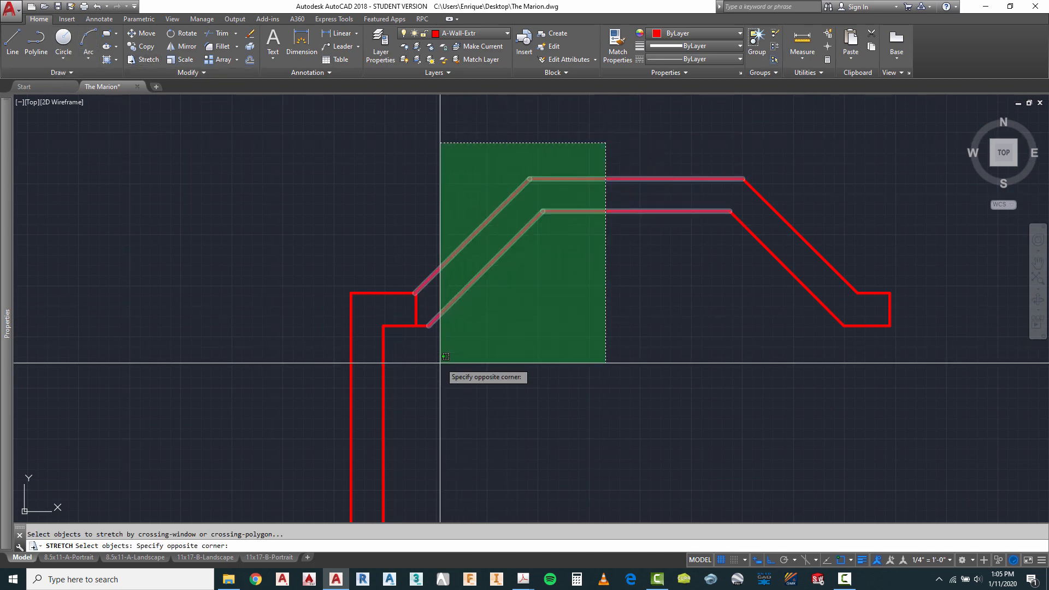
{"action": "left_click", "coordinate": [403, 363]}
{"action": "scroll", "coordinate": [414, 290], "scroll_direction": "up", "scroll_amount": 5}
{"action": "scroll", "coordinate": [415, 290], "scroll_direction": "up", "scroll_amount": 2}
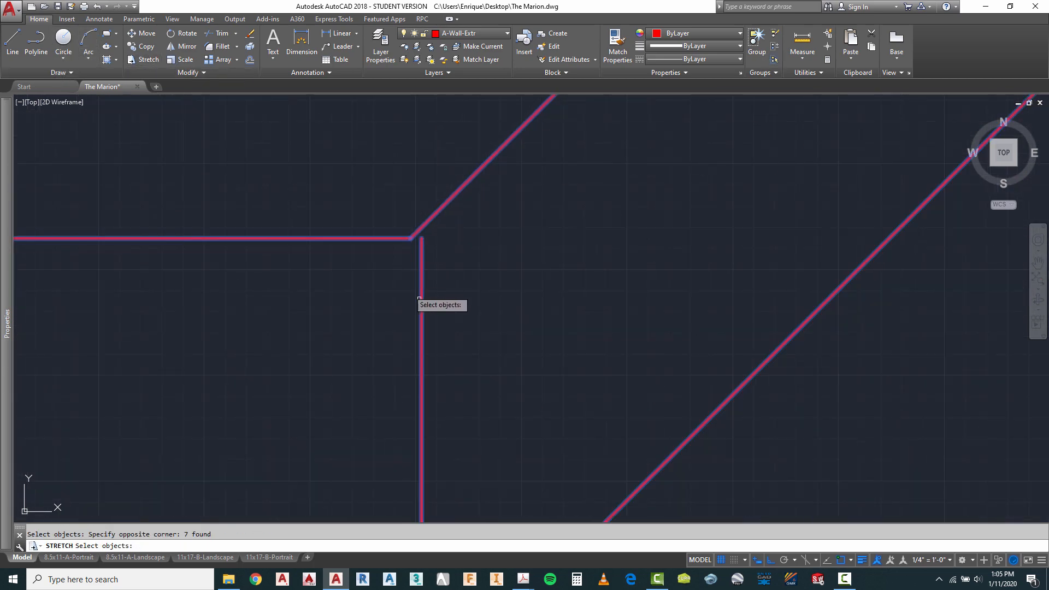
{"action": "scroll", "coordinate": [462, 257], "scroll_direction": "down", "scroll_amount": 2}
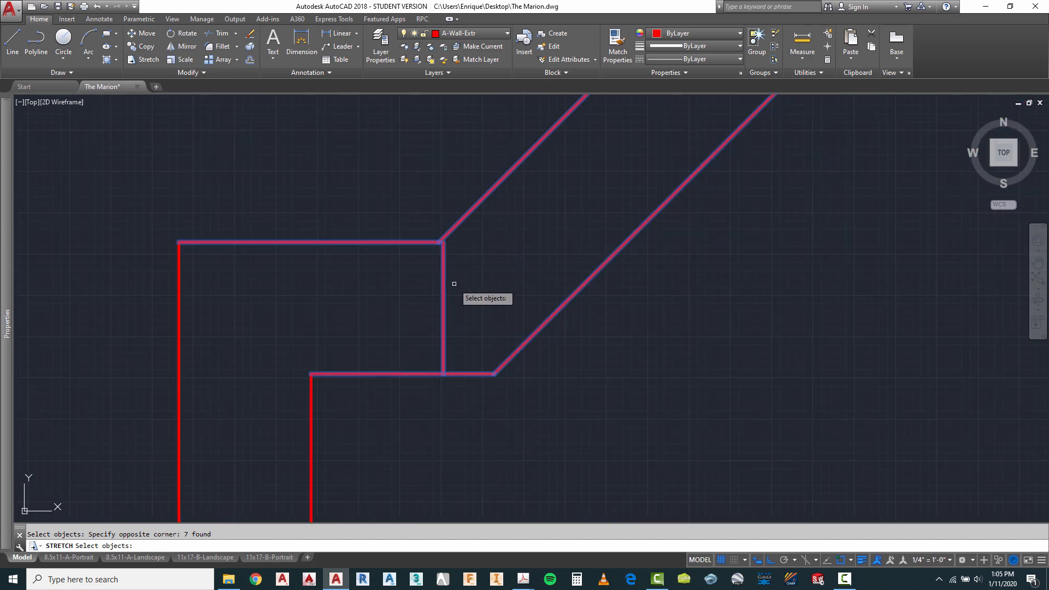
{"action": "key", "text": "Return"}
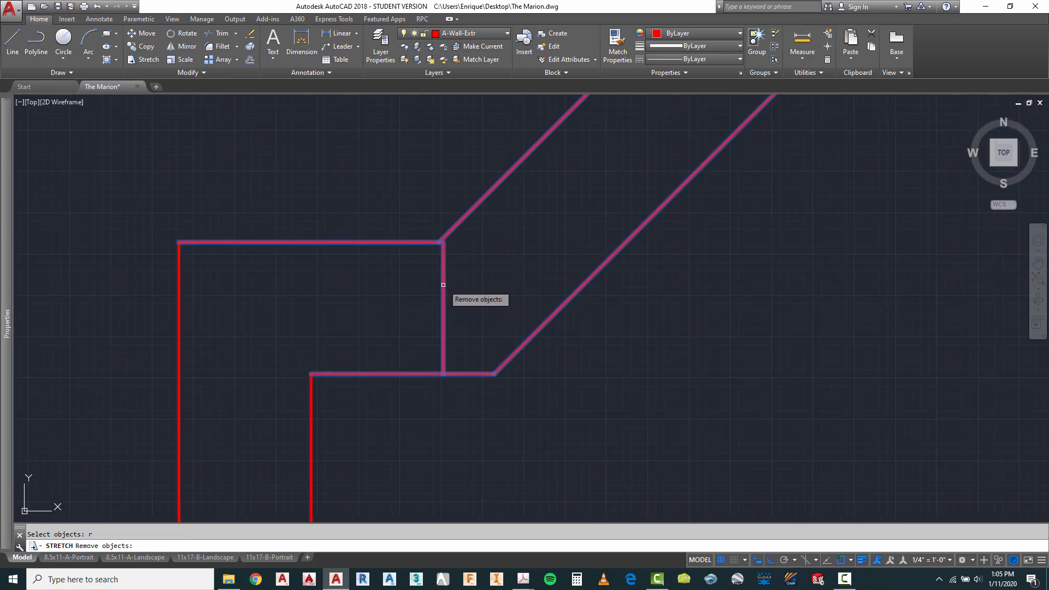
{"action": "key", "text": "Return"}
{"action": "scroll", "coordinate": [457, 222], "scroll_direction": "up", "scroll_amount": 3}
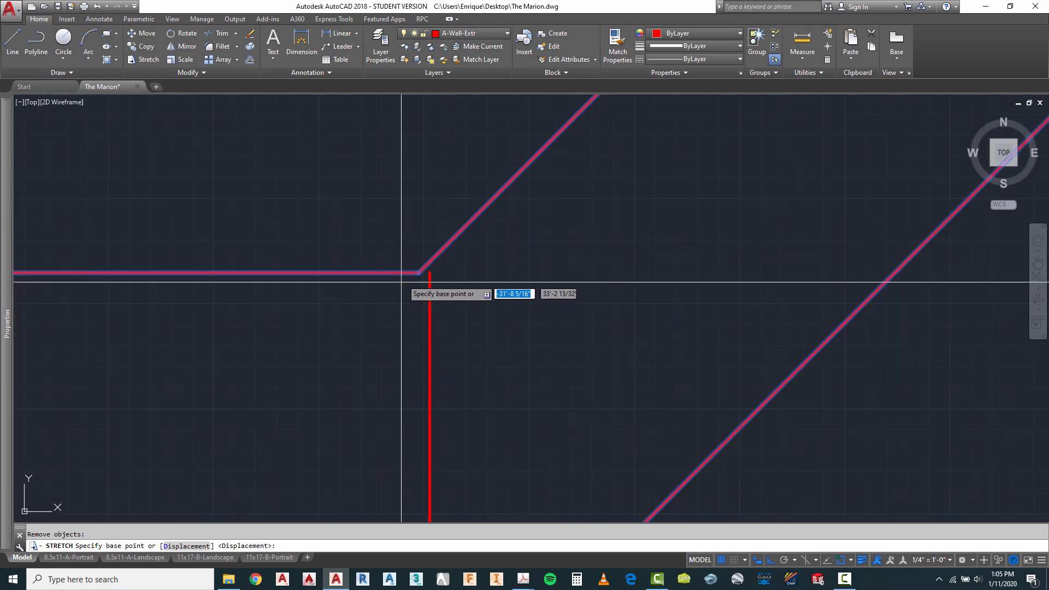
{"action": "left_click", "coordinate": [418, 272]}
{"action": "key", "text": "Escape"}
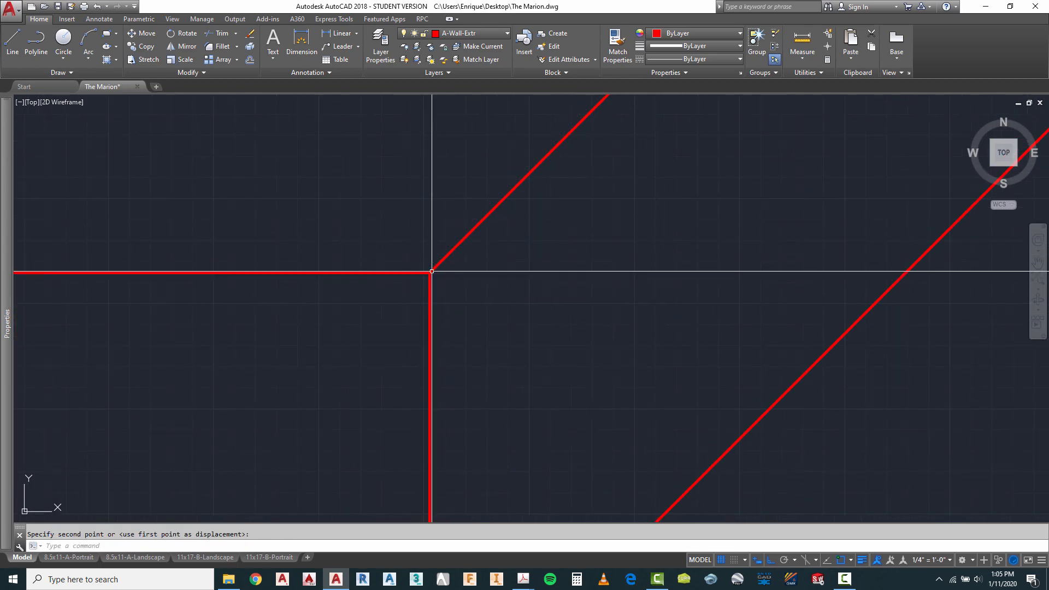
Step: Erase the vertical guide line across the wall stub left of the bay
{"action": "scroll", "coordinate": [459, 271], "scroll_direction": "down", "scroll_amount": 3}
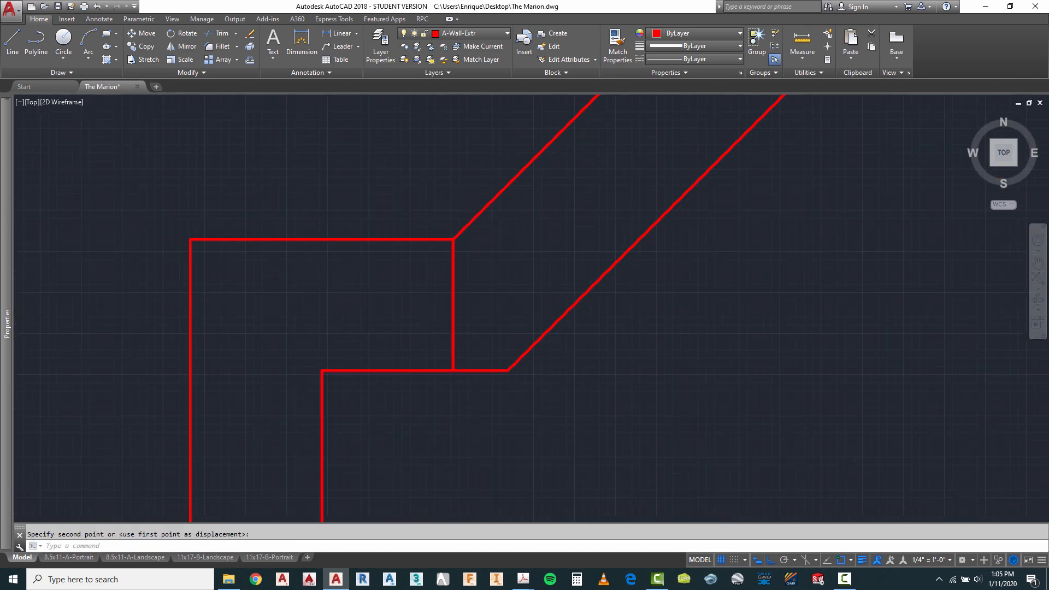
{"action": "left_click", "coordinate": [457, 274]}
{"action": "scroll", "coordinate": [457, 274], "scroll_direction": "down", "scroll_amount": 5}
{"action": "key", "text": "Return"}
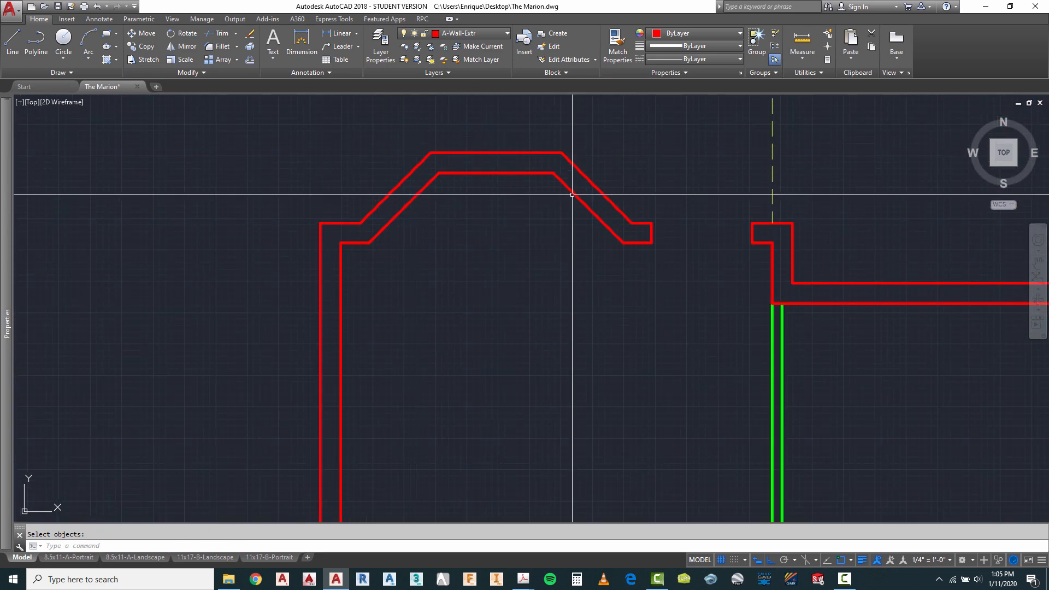
Step: Check which layer the thin line closing the recess at the front of the house is on
{"action": "scroll", "coordinate": [480, 210], "scroll_direction": "down", "scroll_amount": 2}
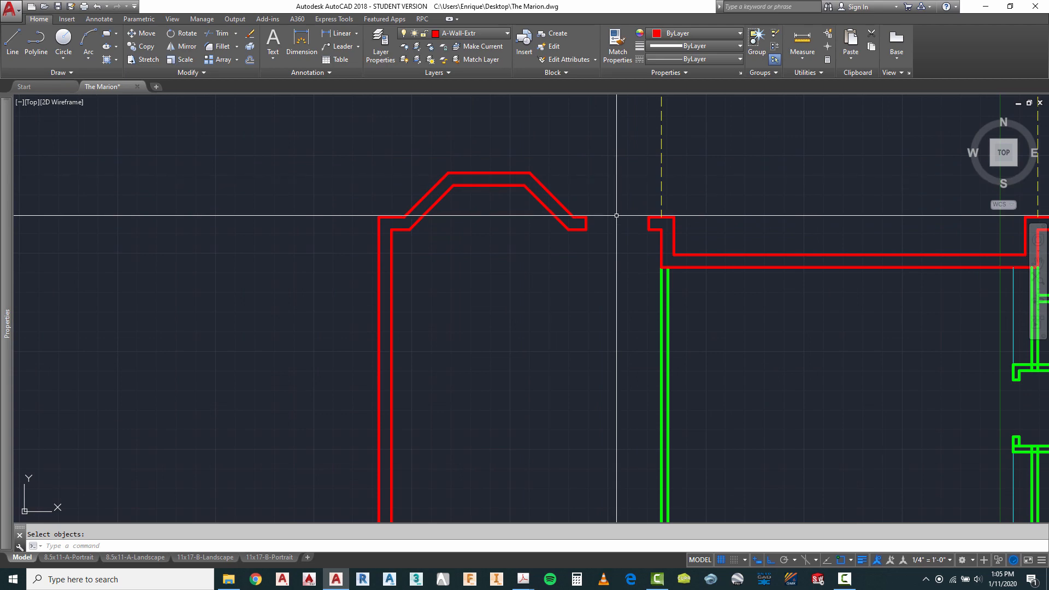
{"action": "scroll", "coordinate": [601, 178], "scroll_direction": "down", "scroll_amount": 4}
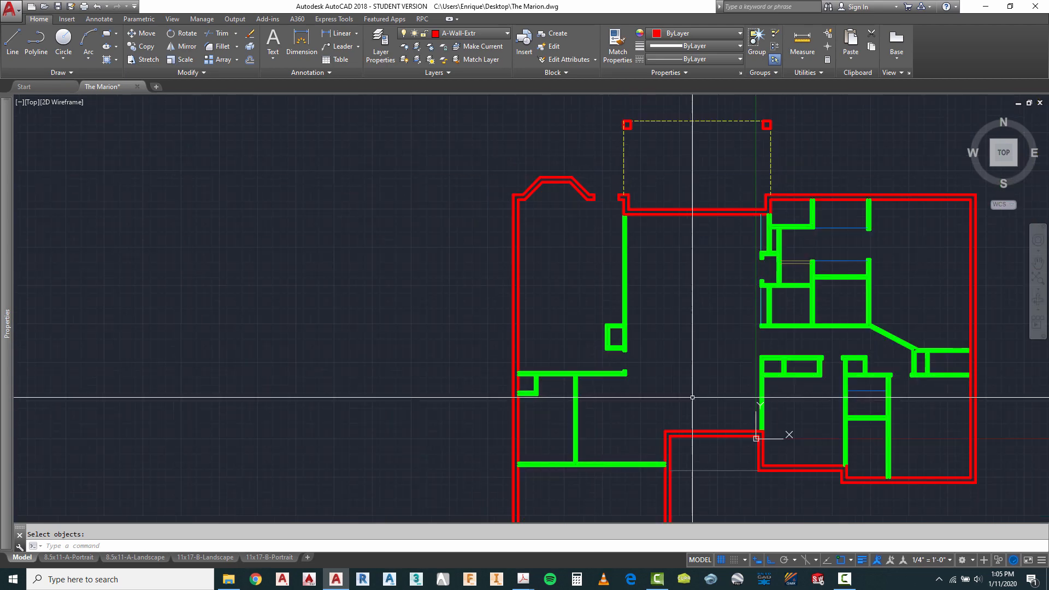
{"action": "scroll", "coordinate": [698, 480], "scroll_direction": "up", "scroll_amount": 3}
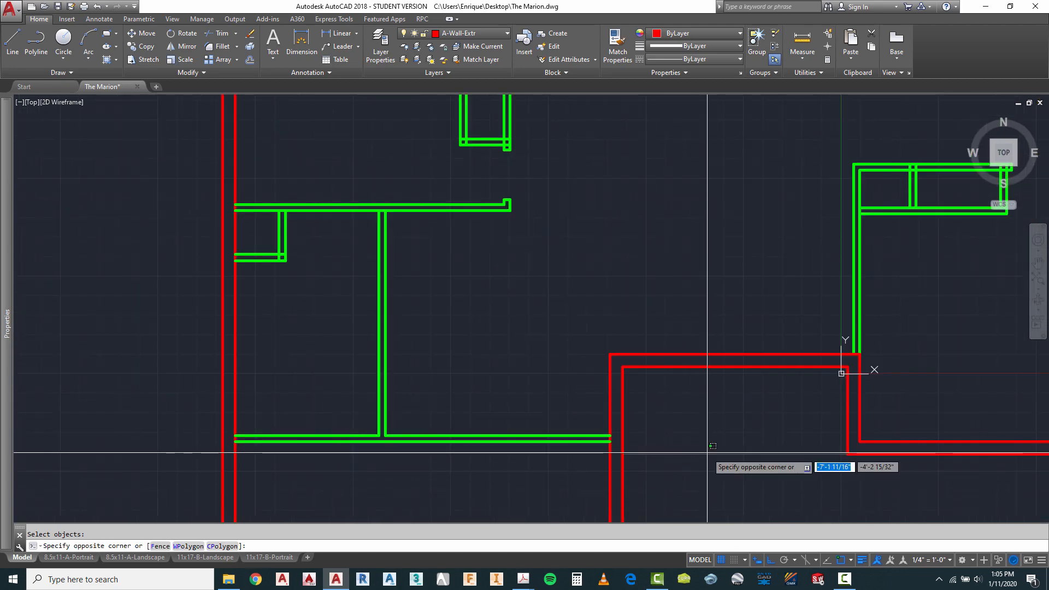
{"action": "left_click", "coordinate": [689, 468]}
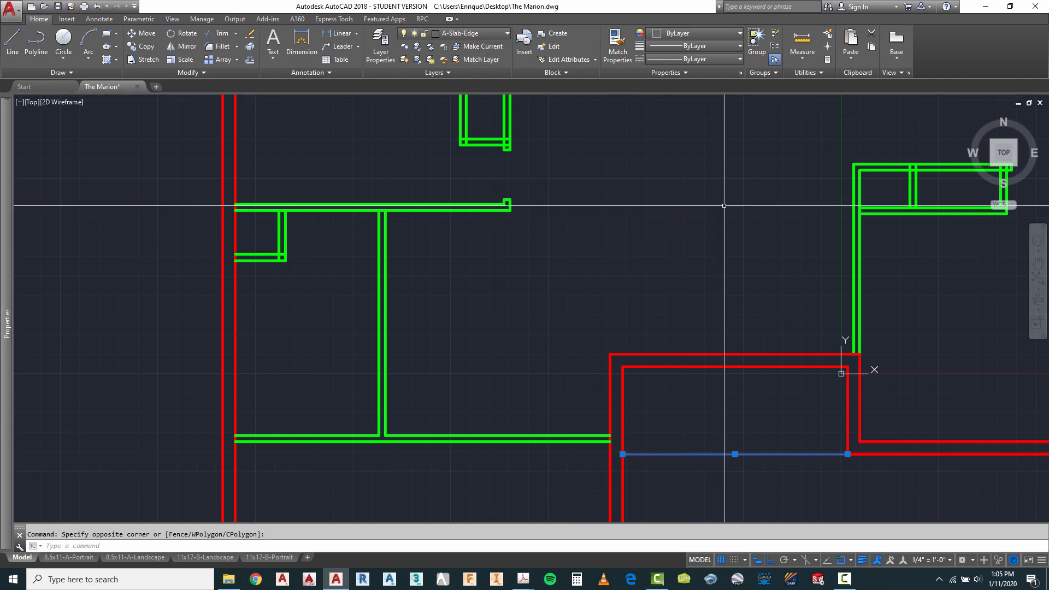
{"action": "key", "text": "Escape"}
{"action": "scroll", "coordinate": [562, 409], "scroll_direction": "down", "scroll_amount": 3}
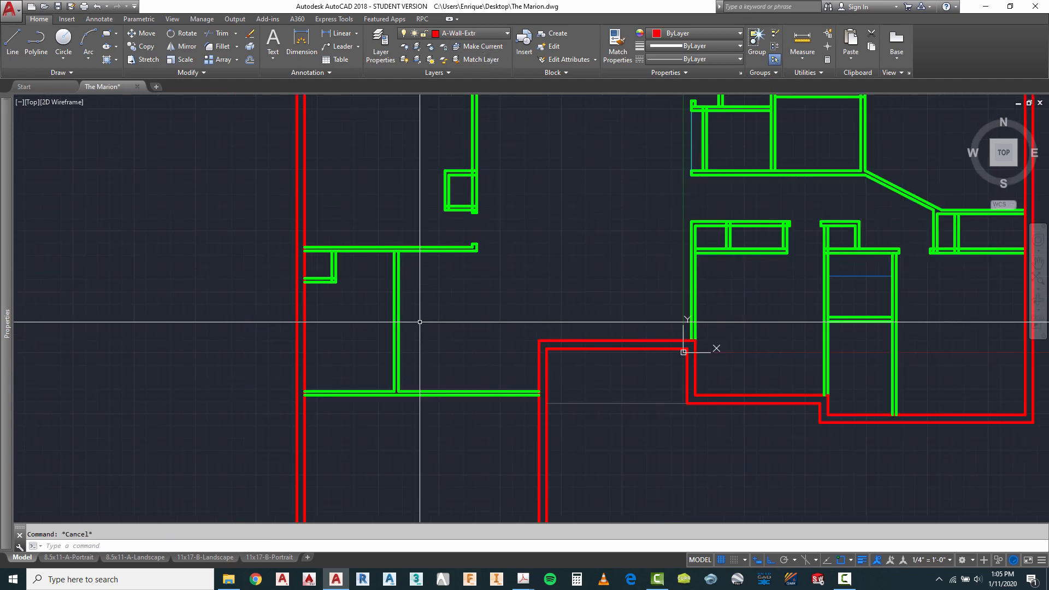
{"action": "scroll", "coordinate": [514, 144], "scroll_direction": "up", "scroll_amount": 3}
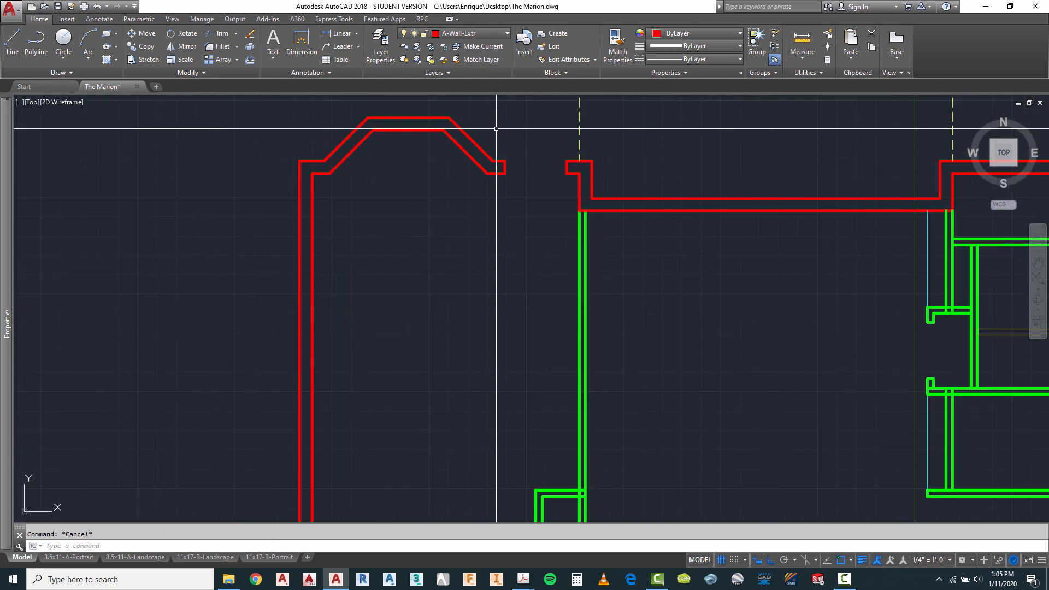
Step: On layer A-Slab-Edge, draw a horizontal line across the opening right of the bay, joining the outer corners of both wall ends
{"action": "left_click", "coordinate": [469, 34]}
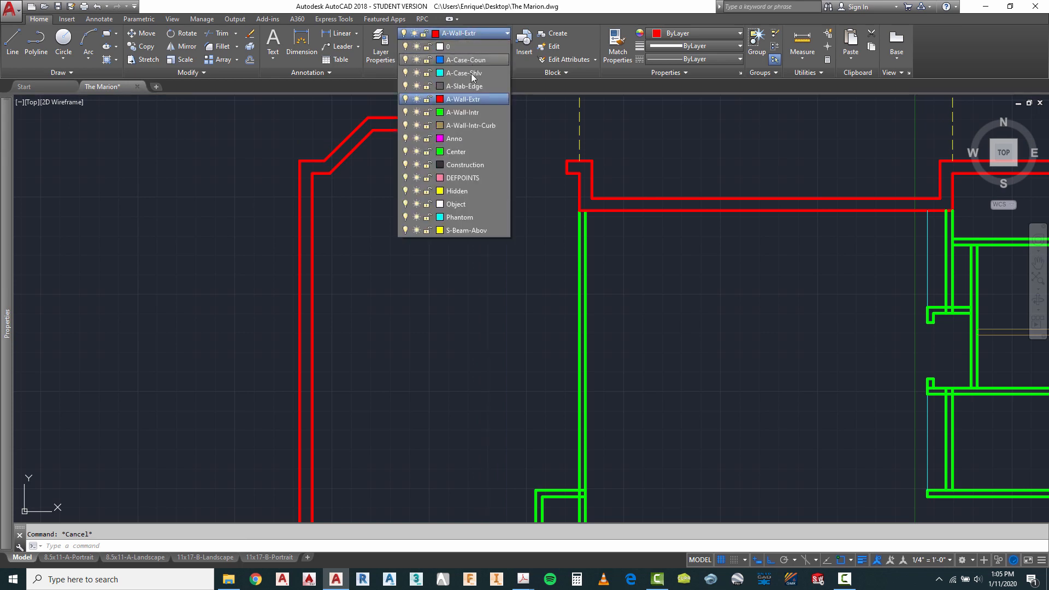
{"action": "left_click", "coordinate": [470, 86]}
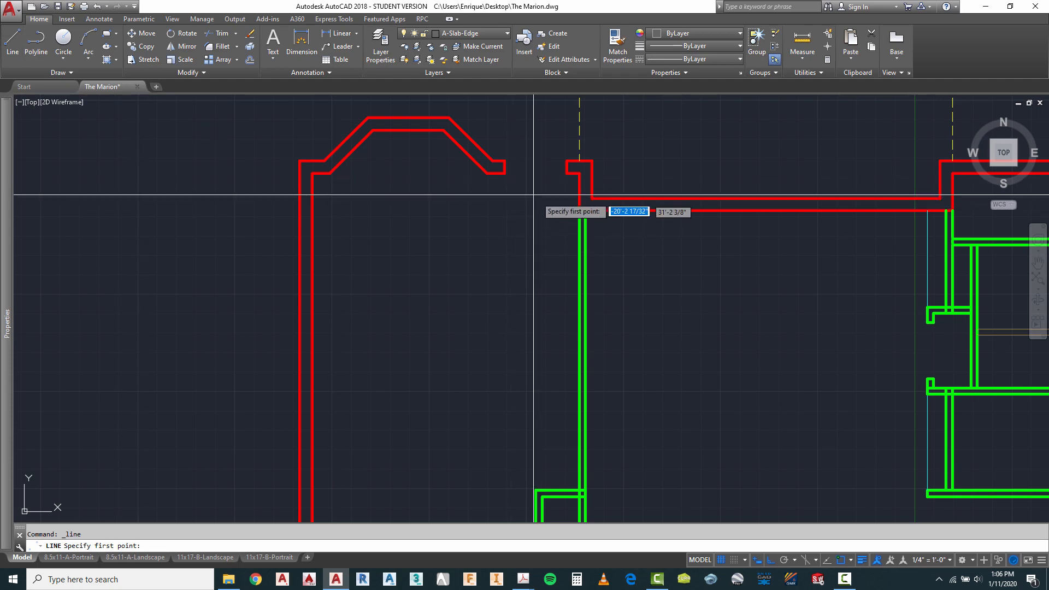
{"action": "left_click", "coordinate": [504, 161]}
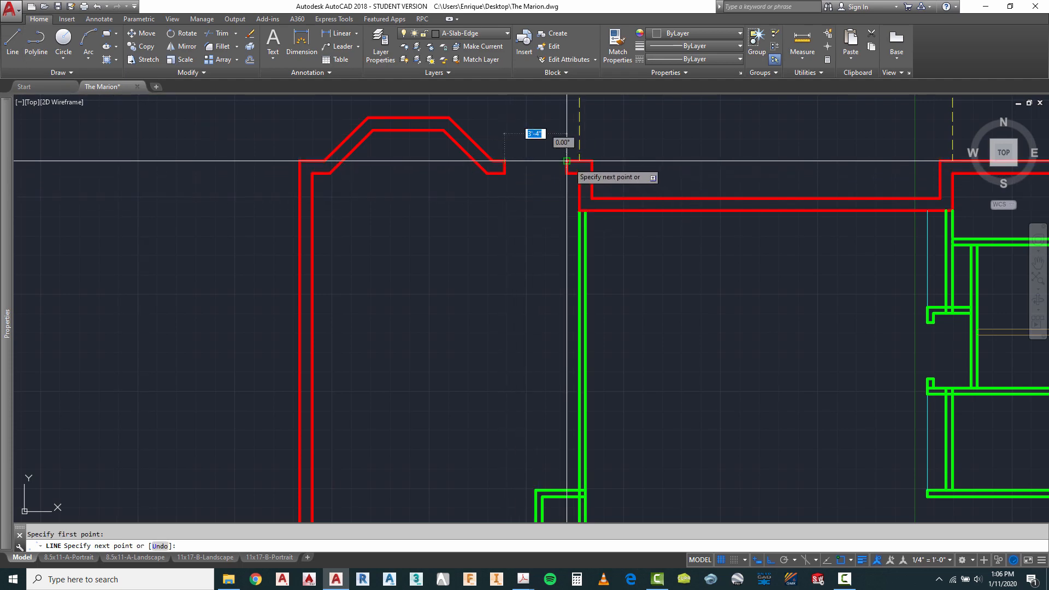
{"action": "scroll", "coordinate": [566, 161], "scroll_direction": "down", "scroll_amount": 5}
{"action": "key", "text": "Escape"}
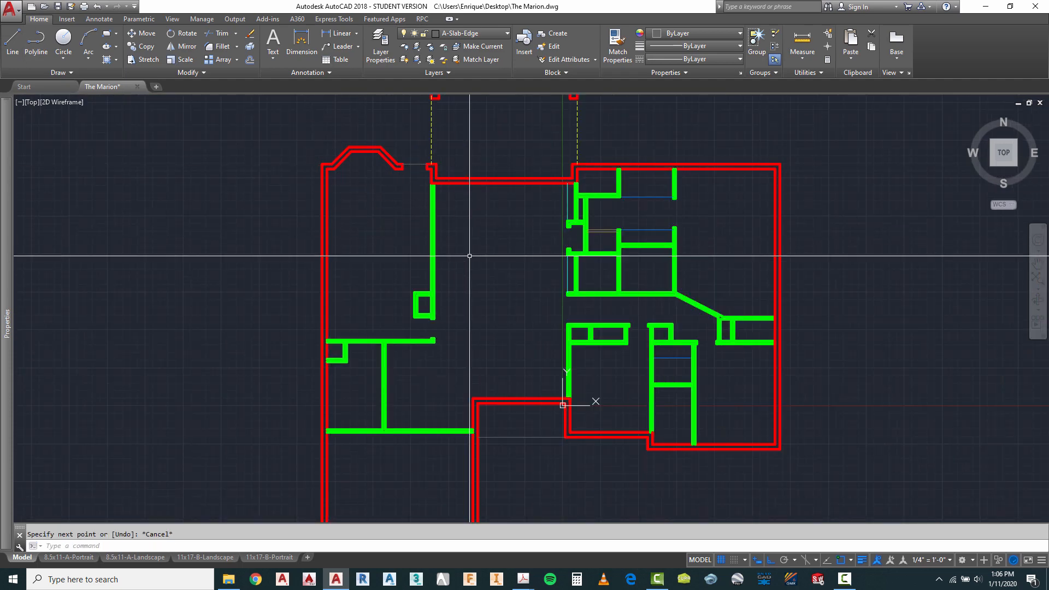
{"action": "scroll", "coordinate": [494, 218], "scroll_direction": "down", "scroll_amount": 2}
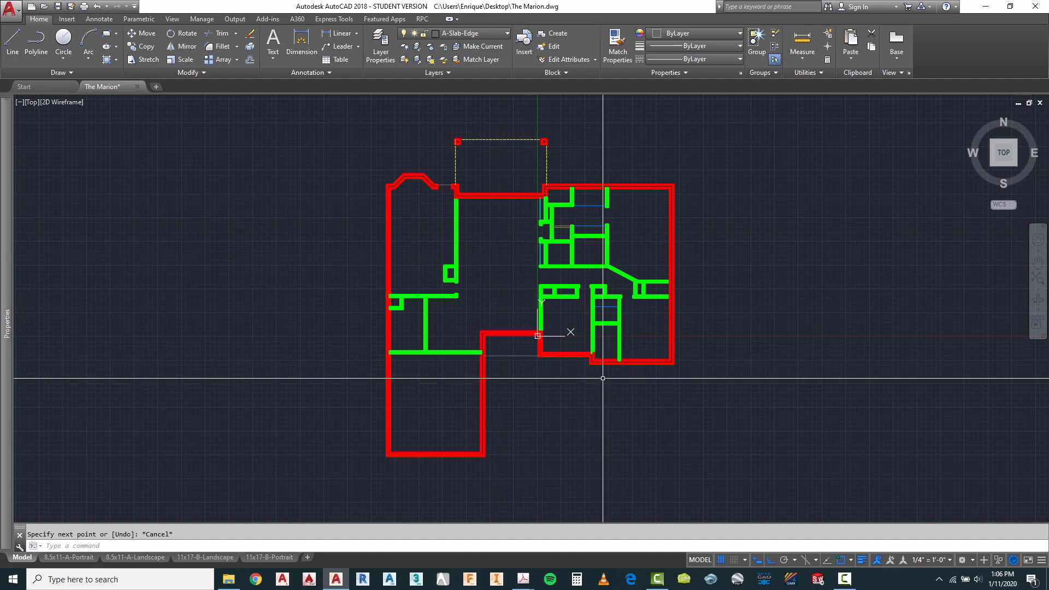
{"action": "scroll", "coordinate": [418, 226], "scroll_direction": "up", "scroll_amount": 2}
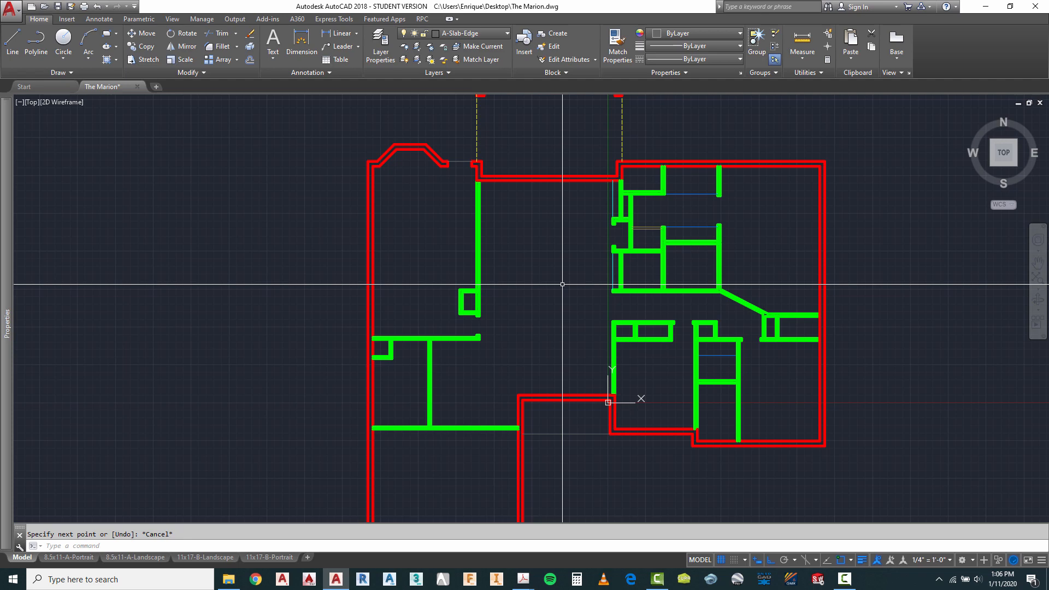
{"action": "scroll", "coordinate": [561, 285], "scroll_direction": "down", "scroll_amount": 2}
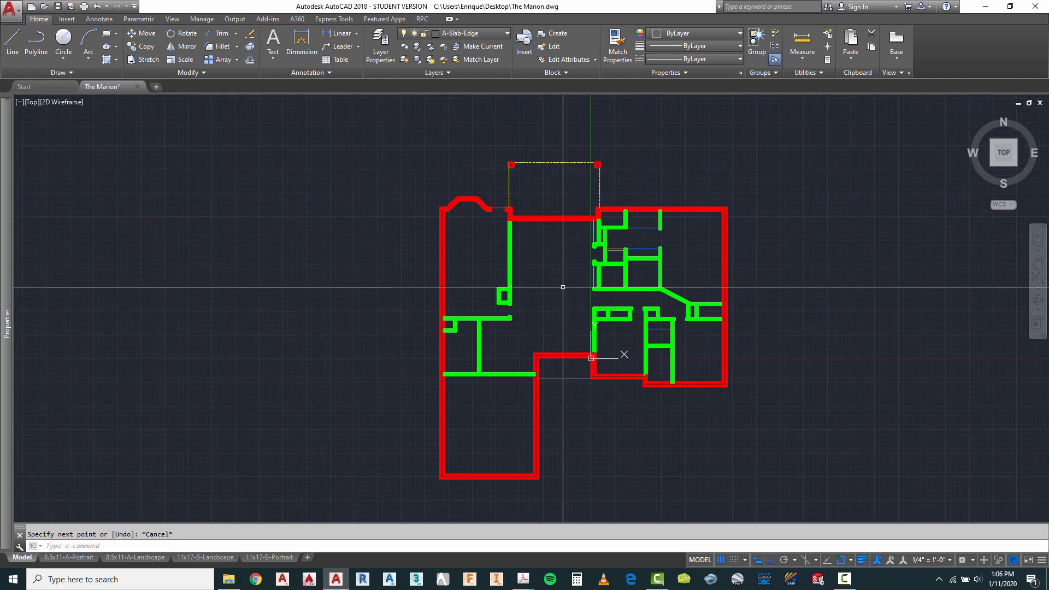